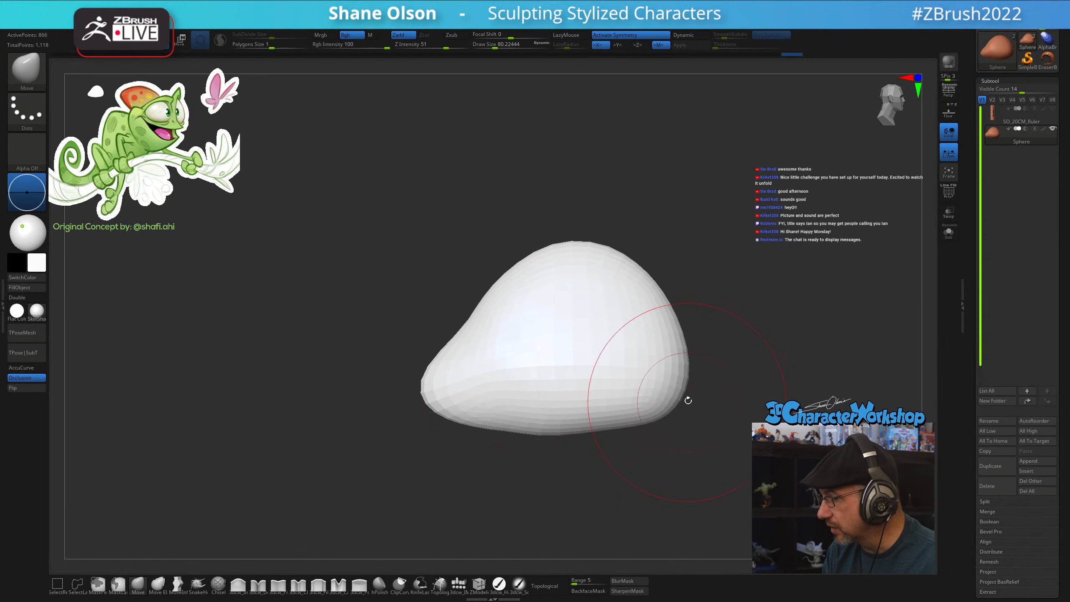
Pull the back of the head mesh slightly outward with the Move brush and set the draw size to about 46
left_click_drag(683, 358, 696, 356)
mouse_move(691, 434)
left_mouse_down()
mouse_move(700, 433)
mouse_move(652, 455)
left_mouse_up()
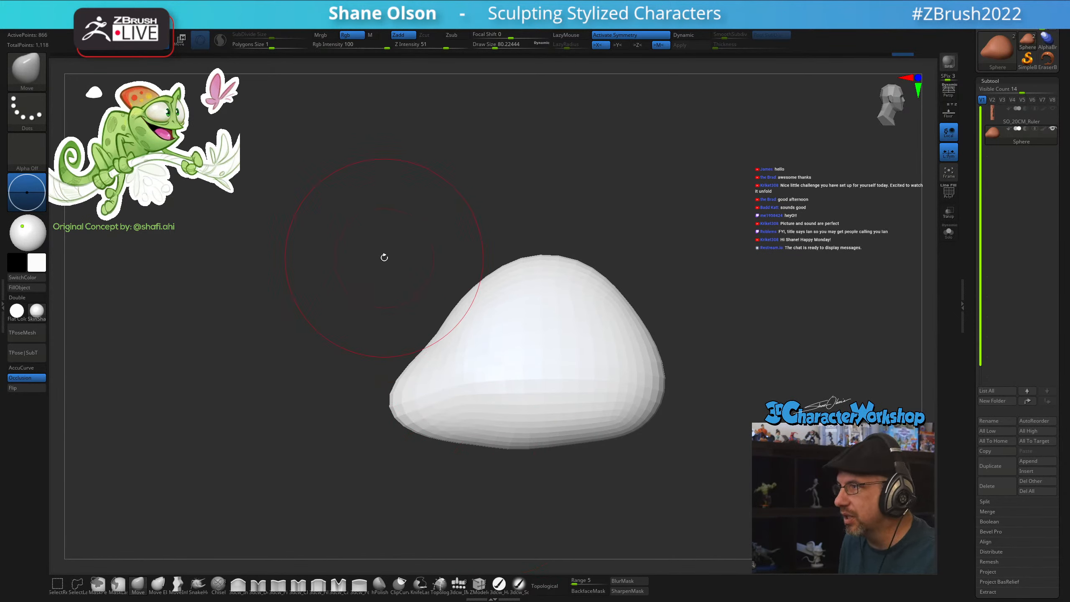
key("s")
left_click_drag(384, 258, 387, 245)
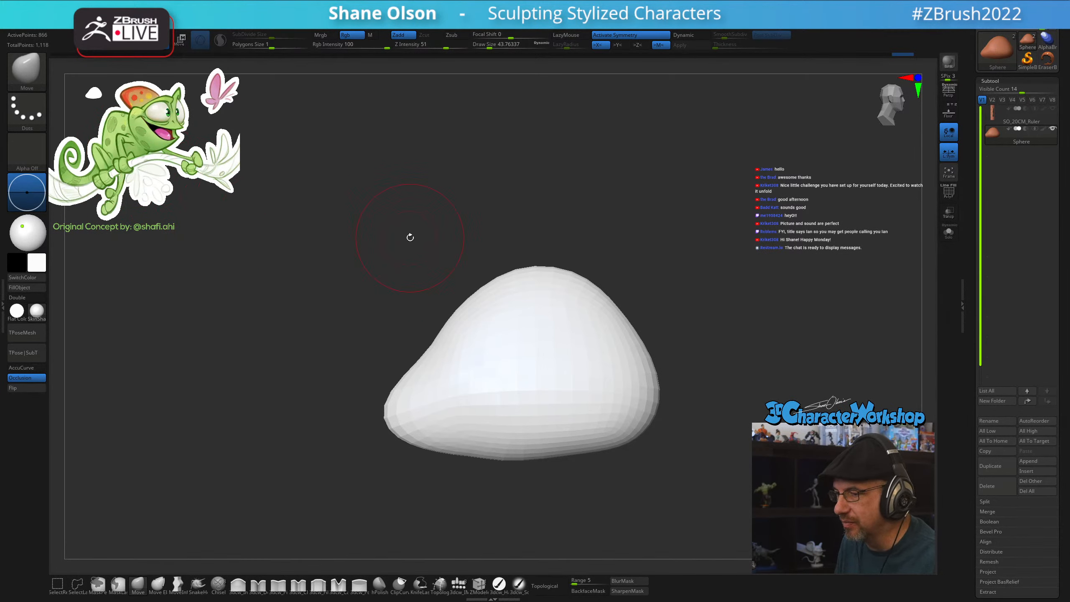
left_click_drag(411, 238, 453, 232, "alt")
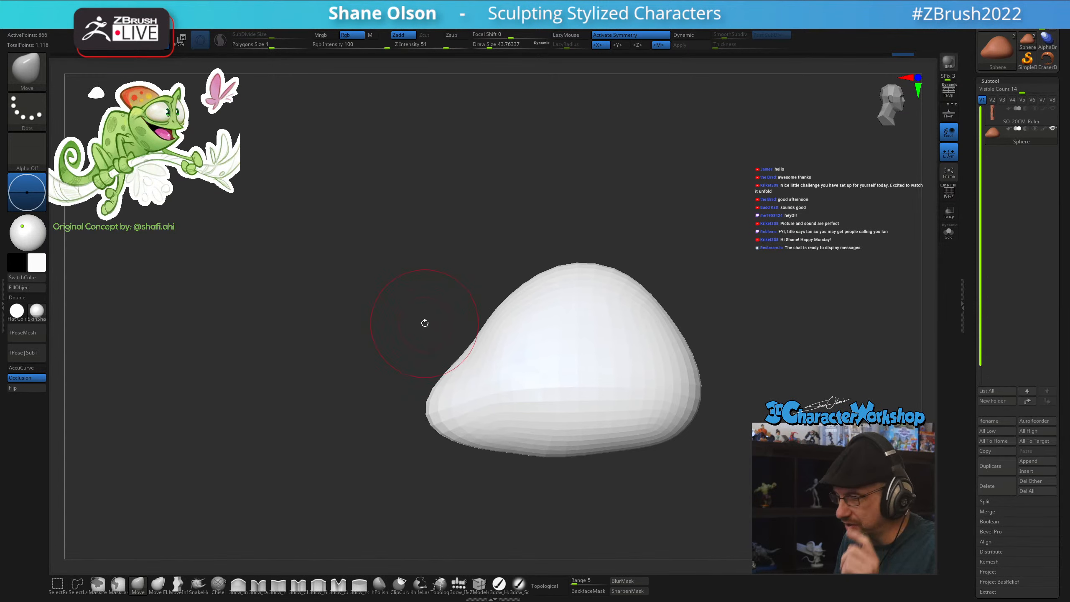
key("s")
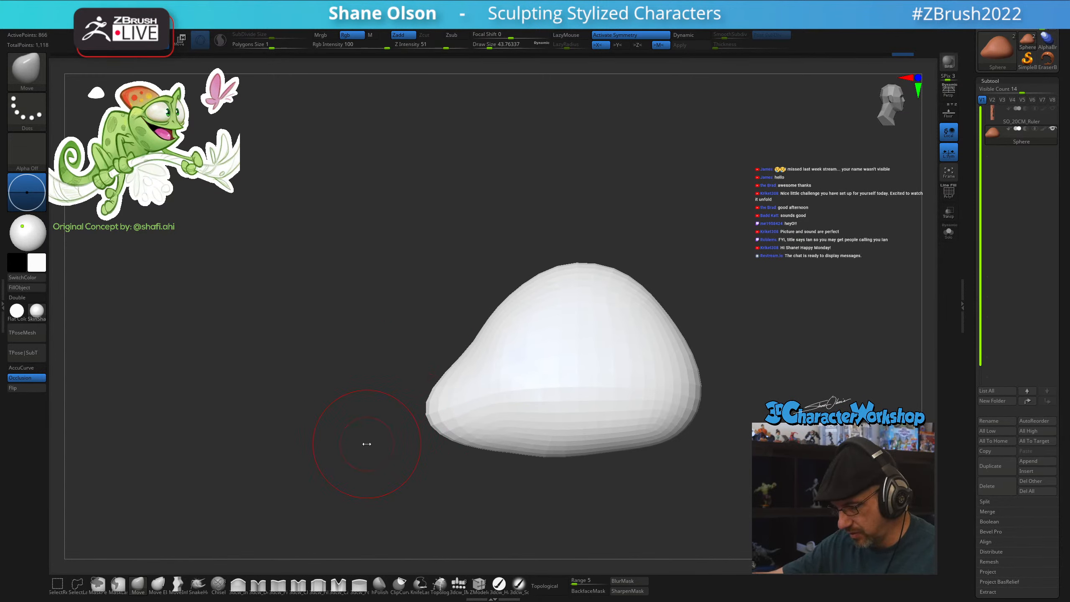
key("s")
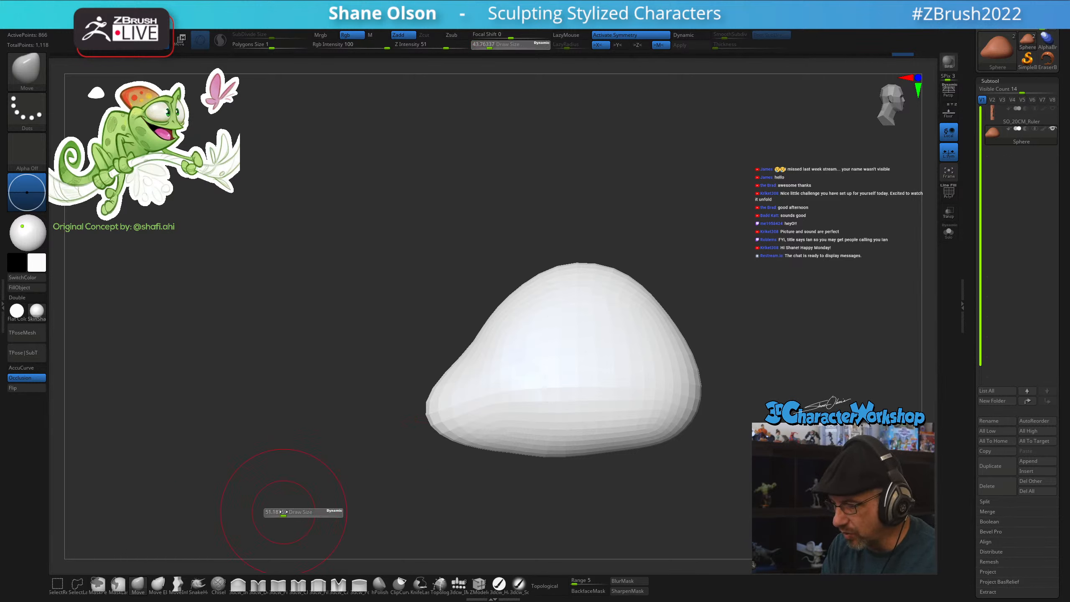
left_click(283, 513)
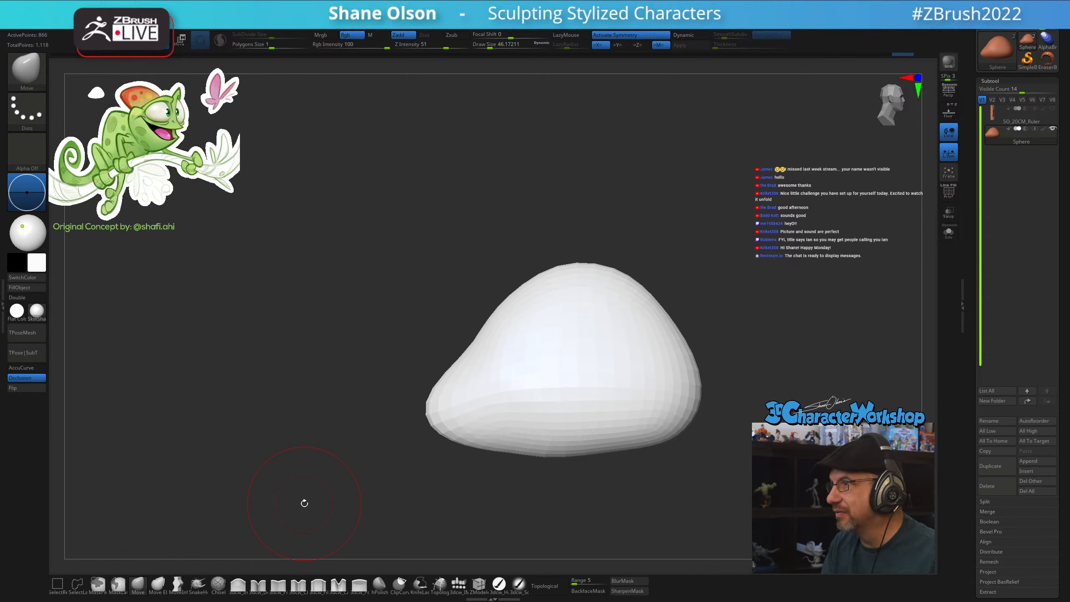
mouse_move(378, 356)
left_mouse_down("alt")
mouse_move(385, 367)
mouse_move(390, 349)
left_mouse_up("alt")
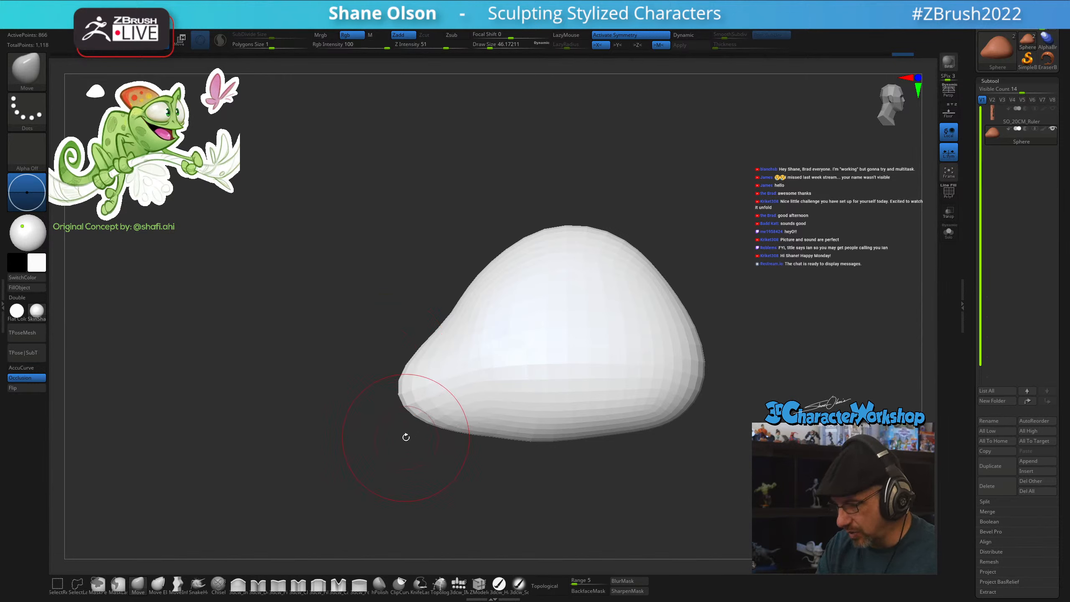
Enlarge the draw size to about 56 and pull the tip of the snout forward
key("s")
left_click_drag(406, 446, 408, 446)
left_click_drag(406, 387, 393, 386)
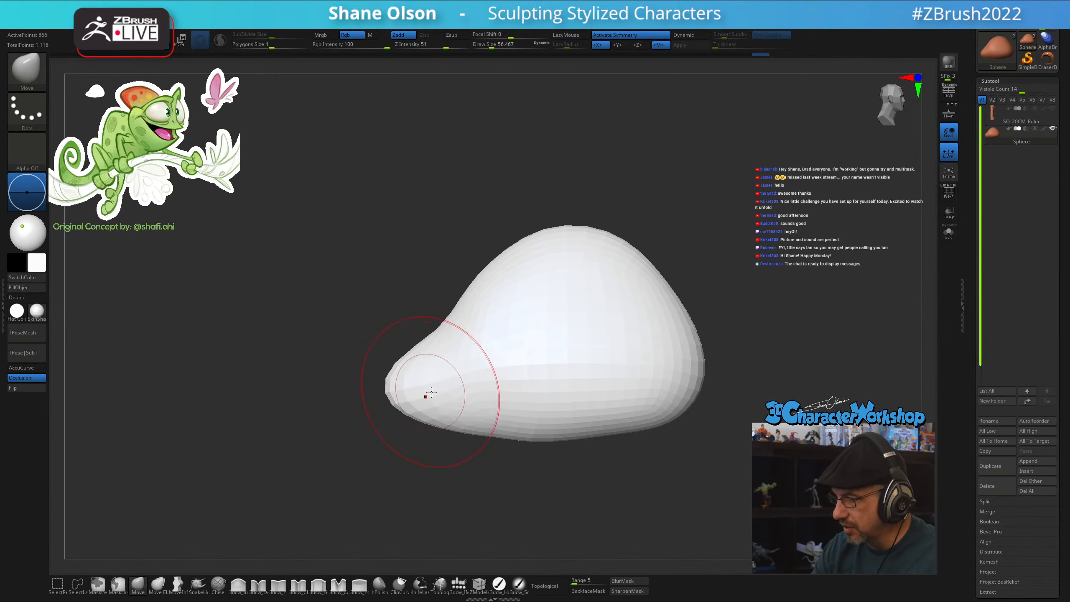
Set the draw size to about 83 and shape the sides of the head symmetrically from above
mouse_move(492, 450)
left_mouse_down()
mouse_move(525, 453)
mouse_move(524, 390)
mouse_move(524, 407)
left_mouse_up()
key("s")
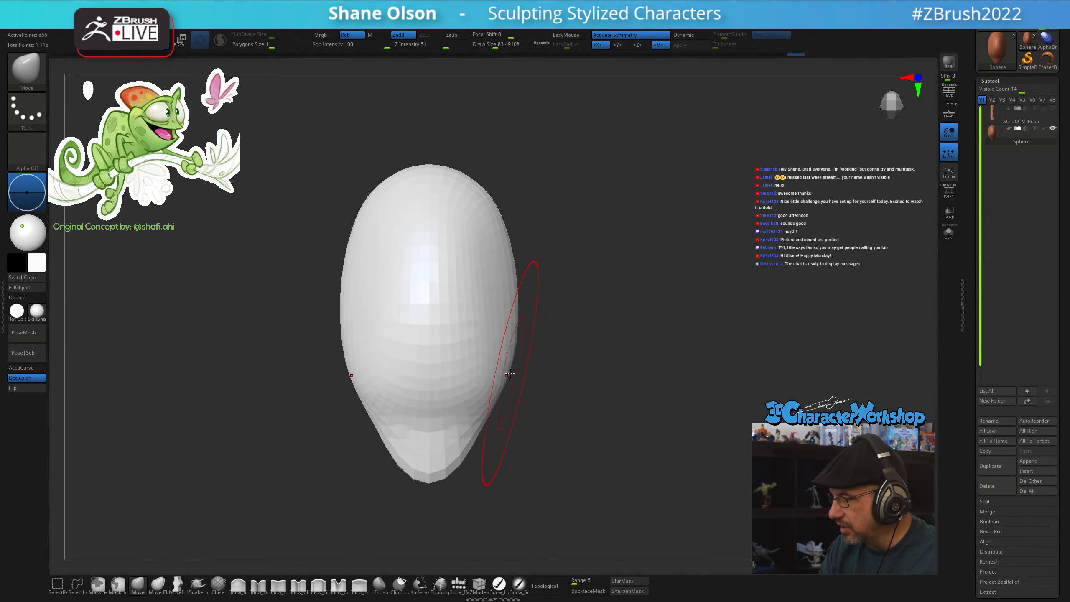
key("shift")
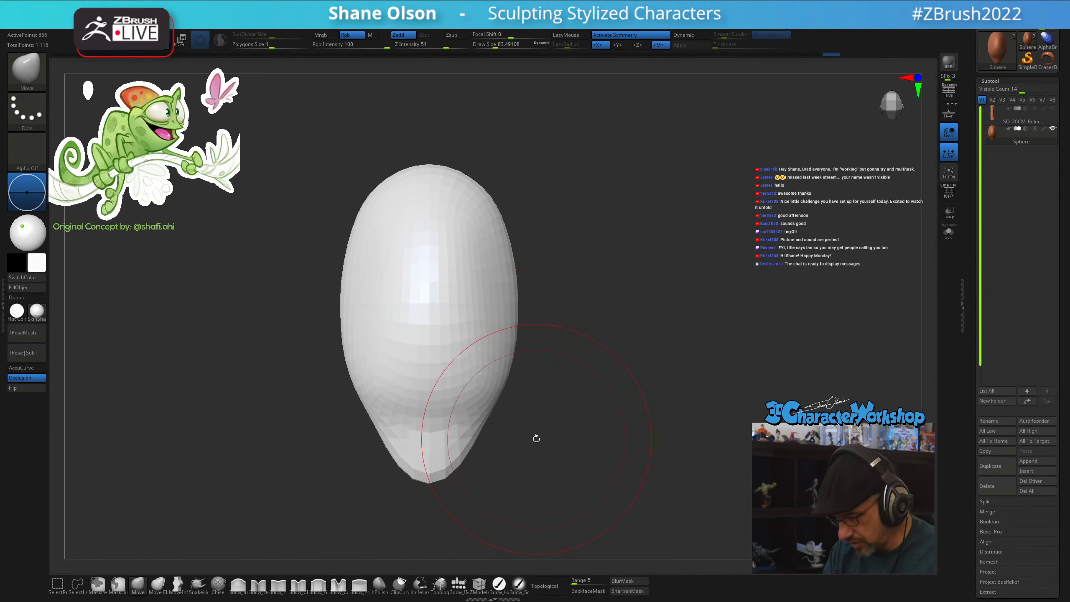
mouse_move(556, 432)
left_mouse_down()
mouse_move(540, 383)
mouse_move(562, 455)
mouse_move(633, 438)
mouse_move(665, 390)
mouse_move(606, 475)
mouse_move(615, 497)
mouse_move(642, 450)
left_mouse_up()
Set the Smooth brush's Z Intensity to 11 and smooth the side of the head
key("shift")
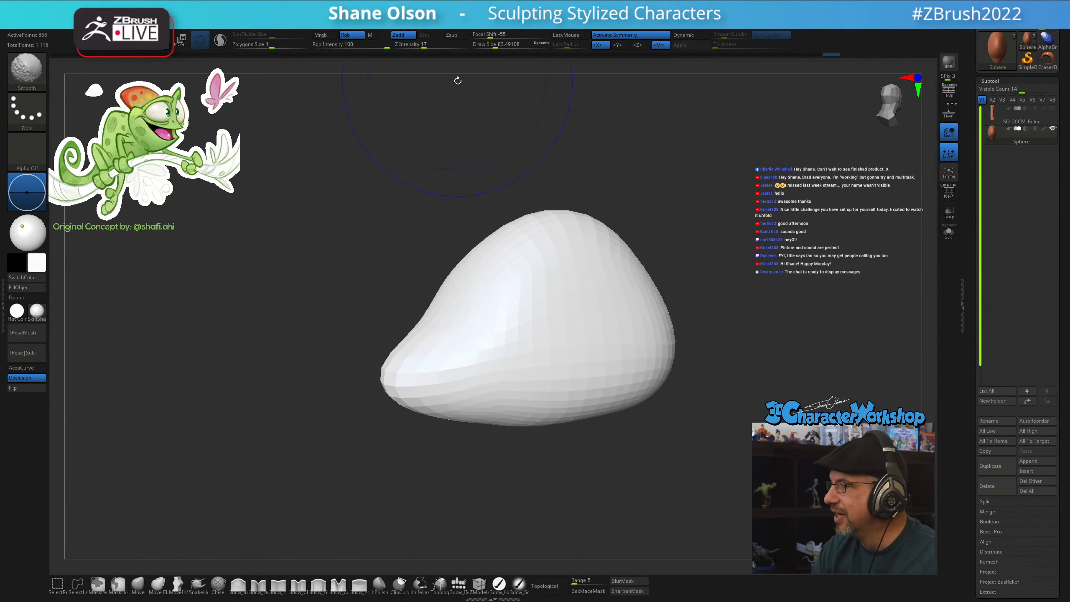
left_click(417, 47, "shift")
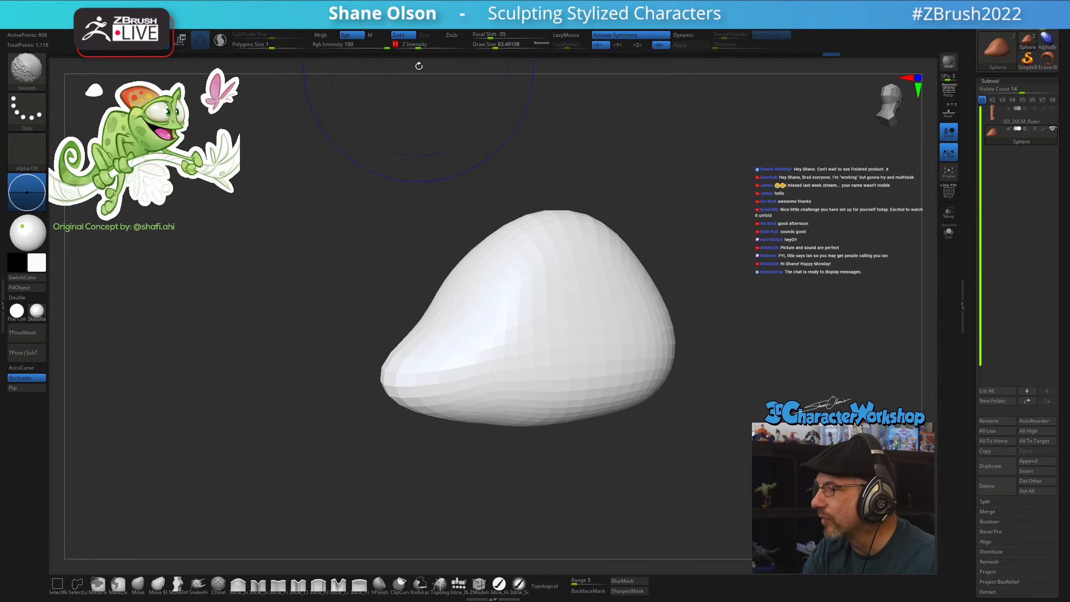
key("shift")
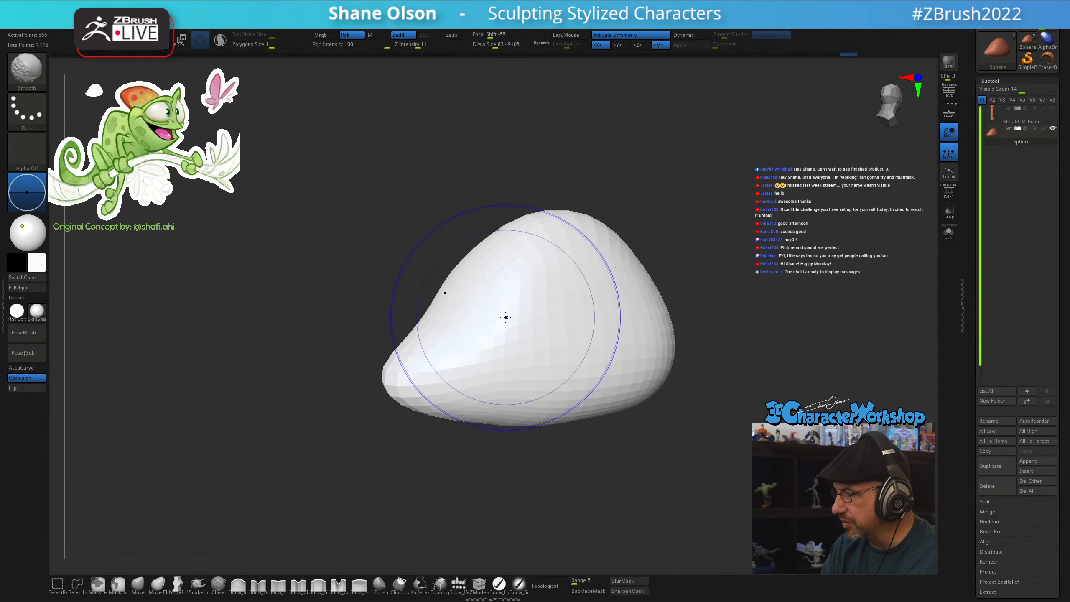
left_click_drag(570, 411, 603, 392, "shift")
mouse_move(599, 458)
left_mouse_down()
mouse_move(626, 456)
mouse_move(622, 469)
mouse_move(592, 449)
mouse_move(562, 468)
left_mouse_up()
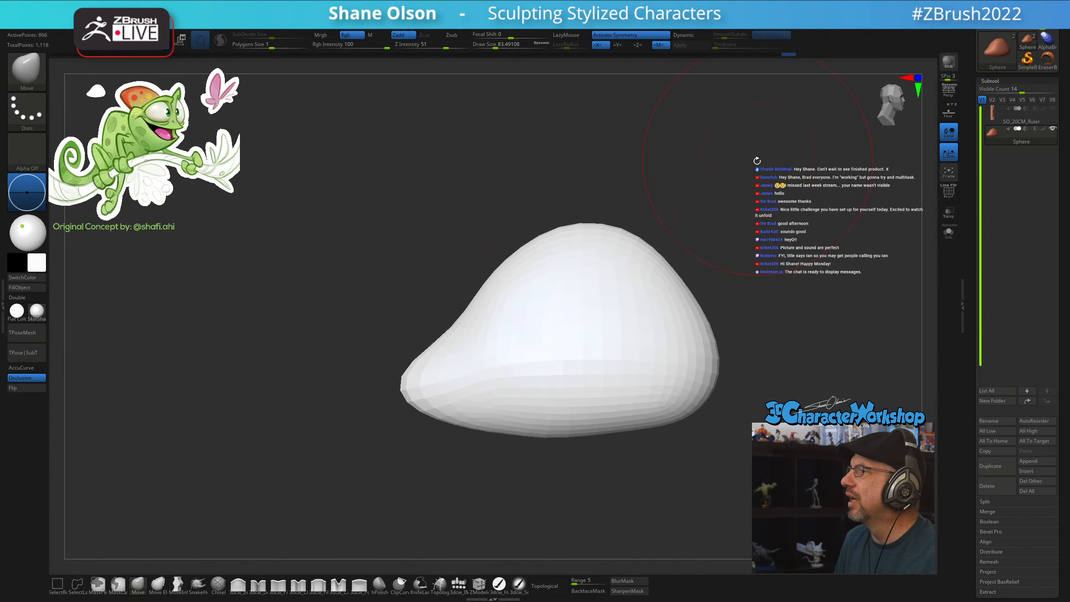
Show the mesh wireframe and stretch the snout forward into a long extension at a draw size of about 59
left_click_drag(748, 173, 714, 165, "alt")
left_click_drag(483, 162, 460, 163, "alt")
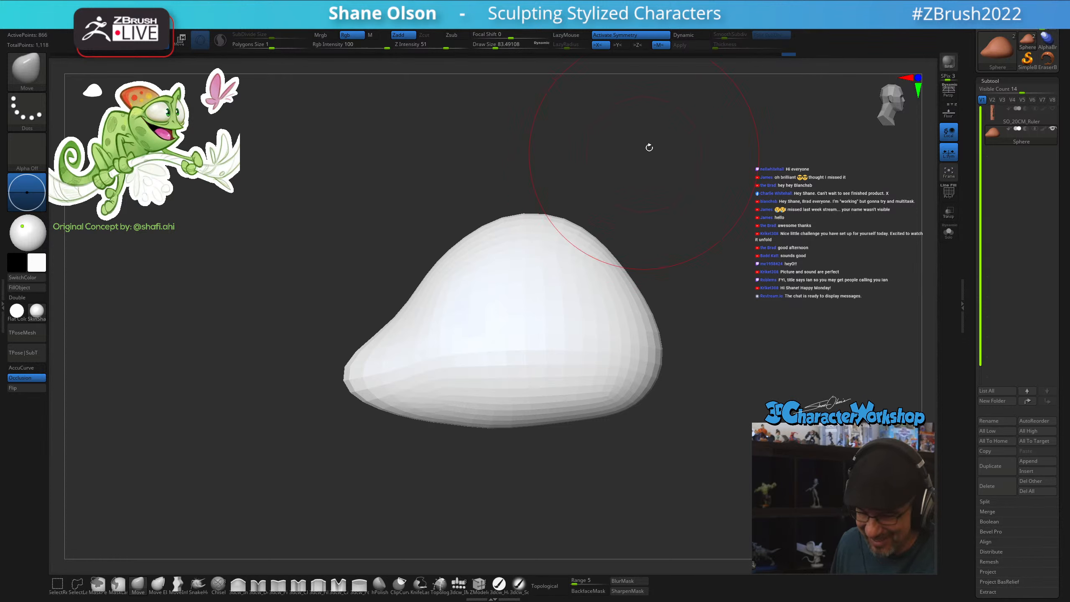
key("shift+f")
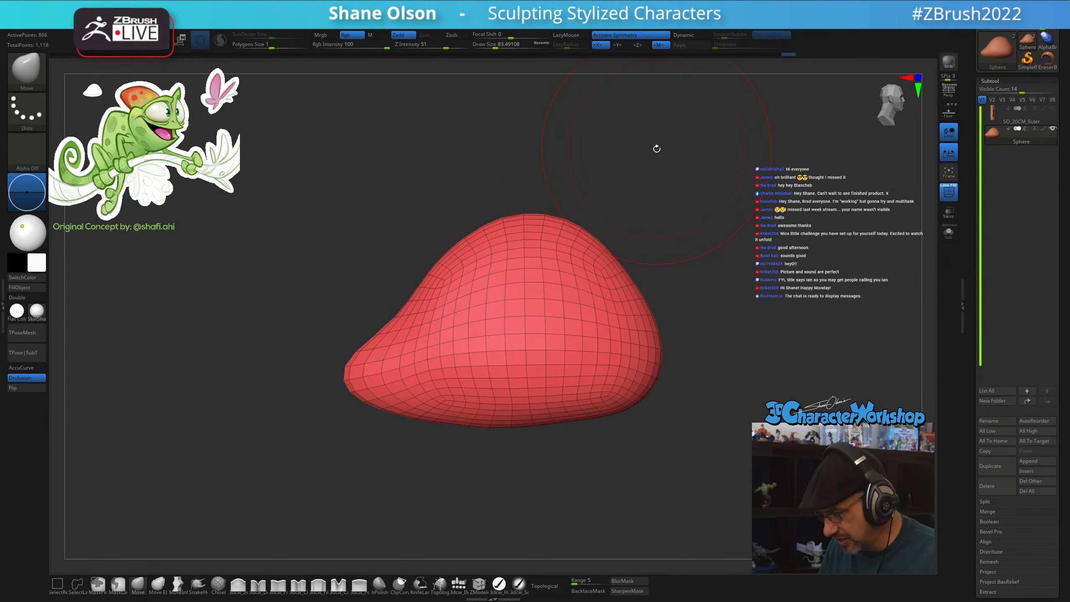
mouse_move(369, 408)
left_mouse_down("alt")
mouse_move(447, 418)
mouse_move(373, 398)
mouse_move(379, 422)
mouse_move(417, 426)
mouse_move(411, 413)
mouse_move(493, 440)
left_mouse_up("alt")
key("s")
left_click_drag(481, 440, 469, 439)
mouse_move(426, 407)
left_mouse_down()
mouse_move(396, 390)
mouse_move(342, 405)
left_mouse_up()
Smooth the end of the stretched snout into a thinner point
left_click_drag(518, 463, 463, 452)
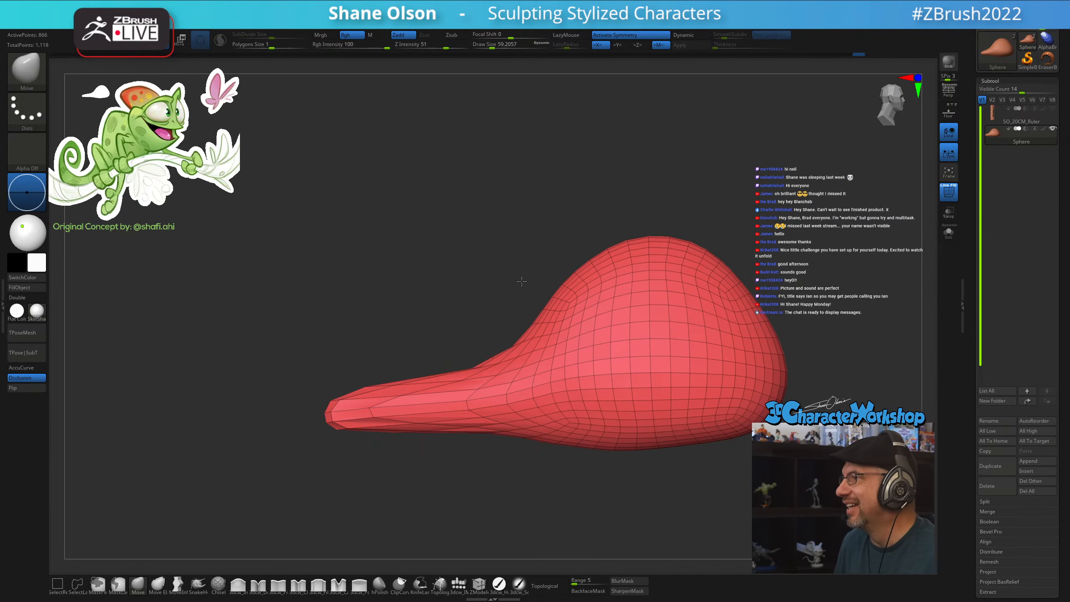
mouse_move(495, 303)
left_mouse_down()
mouse_move(504, 275)
mouse_move(480, 295)
left_mouse_up()
left_click_drag(335, 406, 361, 406, "shift")
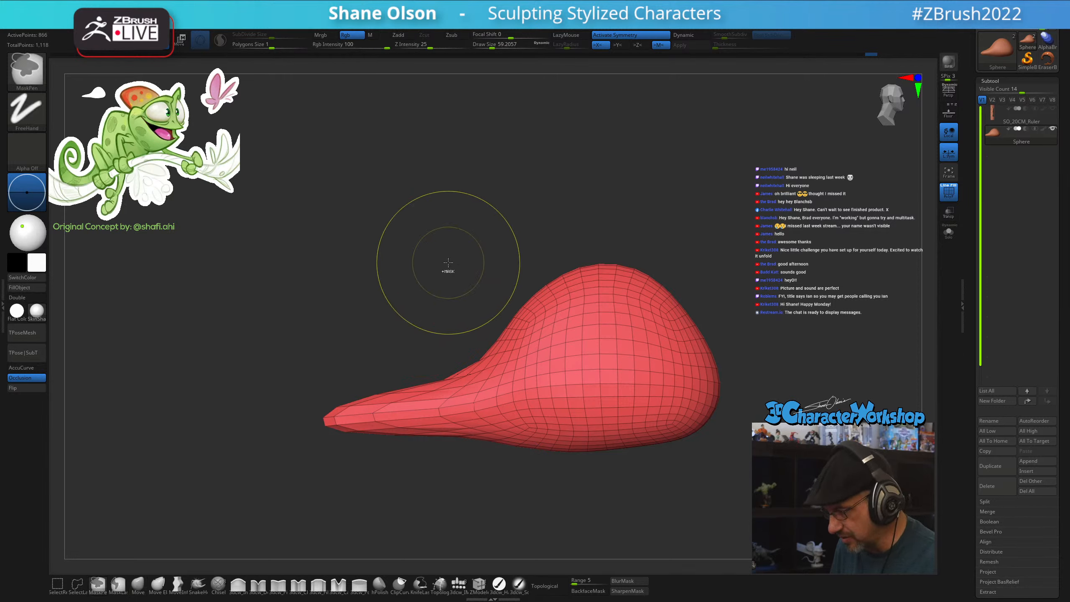
Subdivide the head mesh once and delete its lower subdivision level
key("ctrl+d")
mouse_move(609, 207)
left_mouse_down()
mouse_move(581, 189)
mouse_move(604, 187)
mouse_move(580, 189)
left_mouse_up()
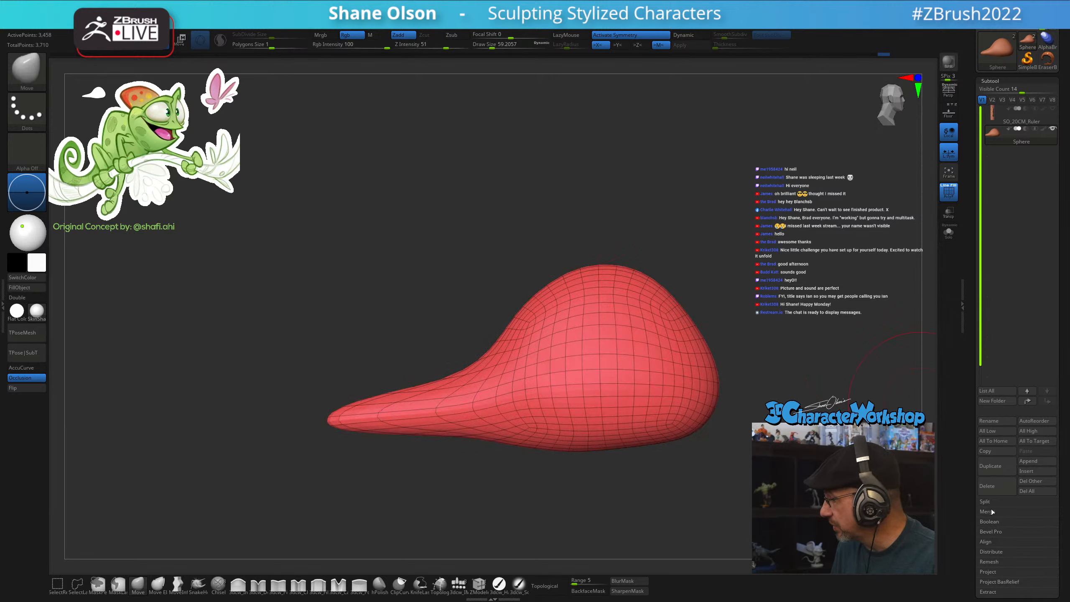
left_click_drag(977, 495, 981, 437)
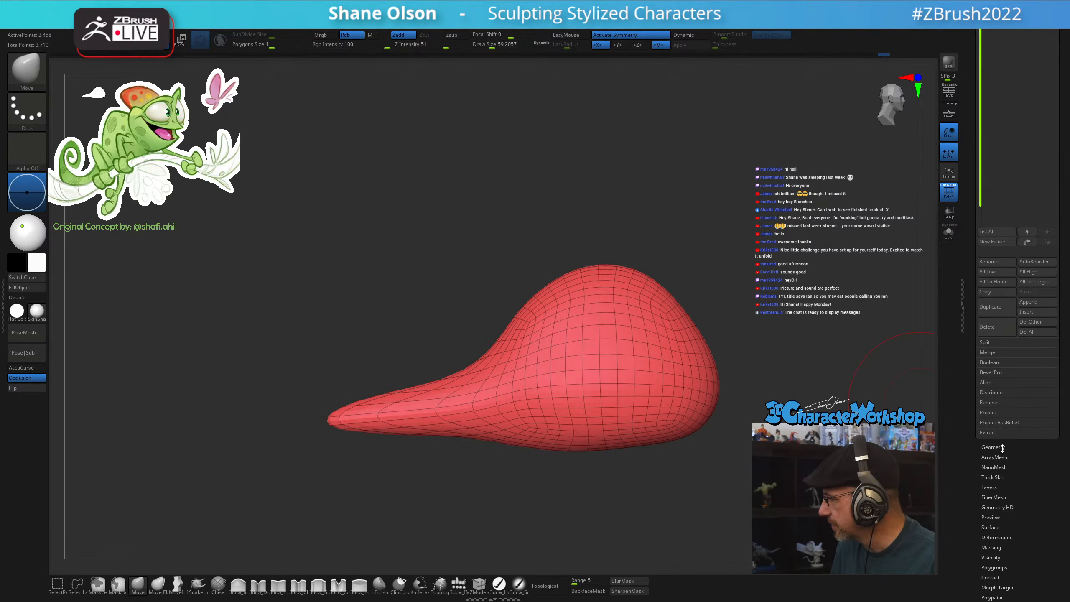
left_click(993, 447)
key("ctrl+d")
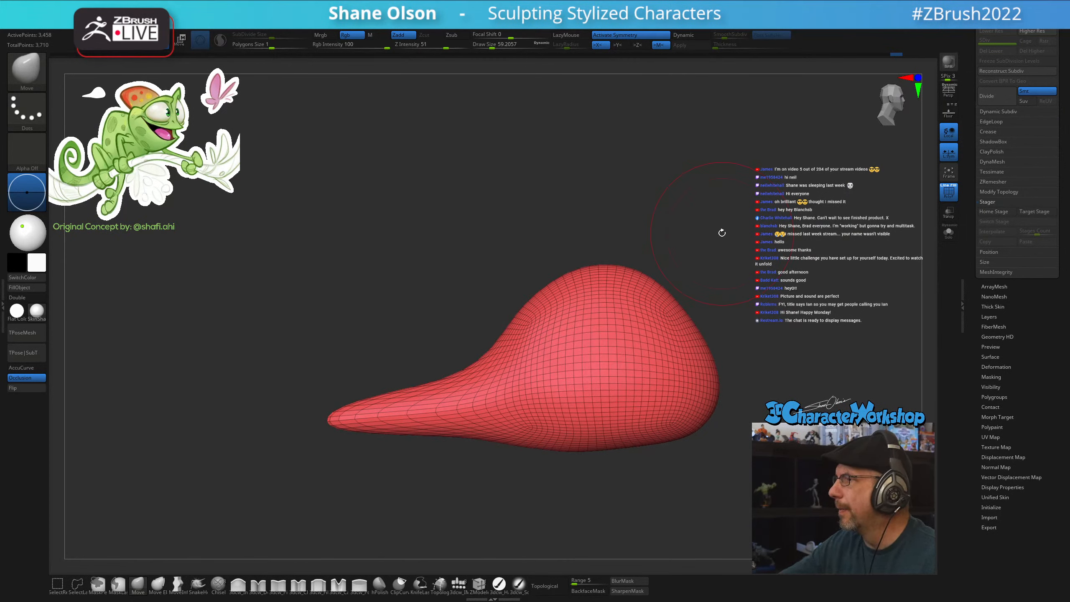
Set the draw size to about 74 and pull the snout longer with the Move brush
right_click_drag(512, 492, 511, 472, "ctrl")
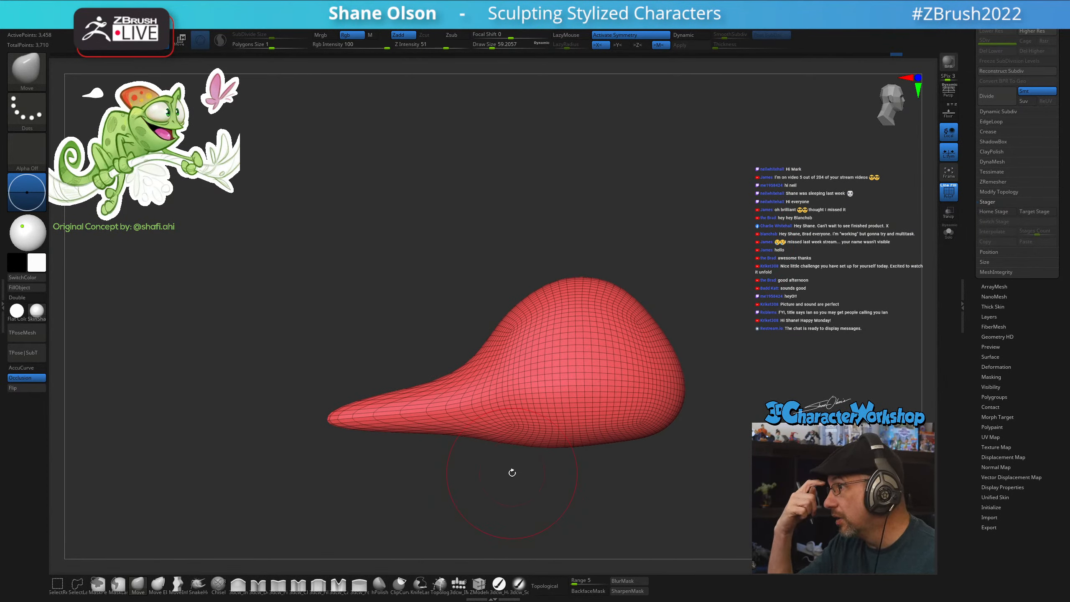
left_click_drag(463, 290, 493, 304, "alt")
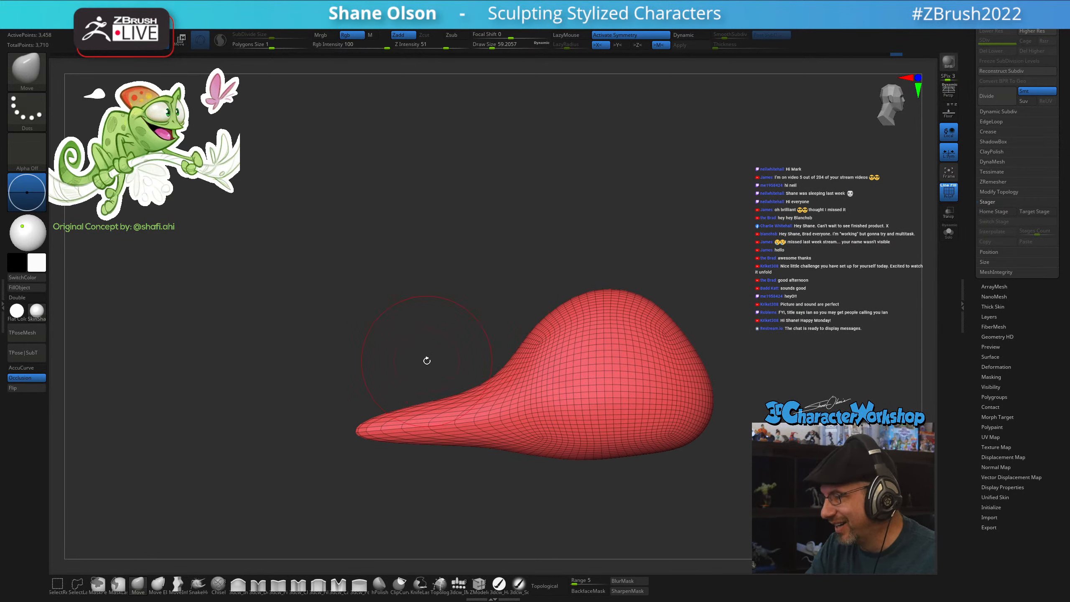
key("s")
left_click_drag(321, 490, 323, 490)
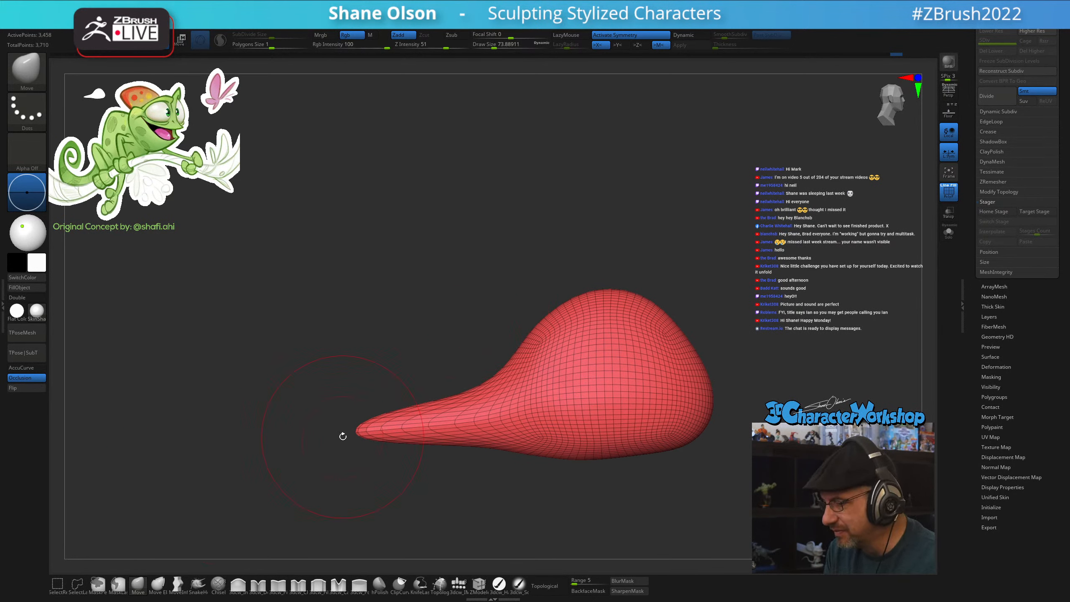
mouse_move(343, 437)
left_mouse_down("alt")
mouse_move(389, 452)
mouse_move(362, 444)
left_mouse_up("alt")
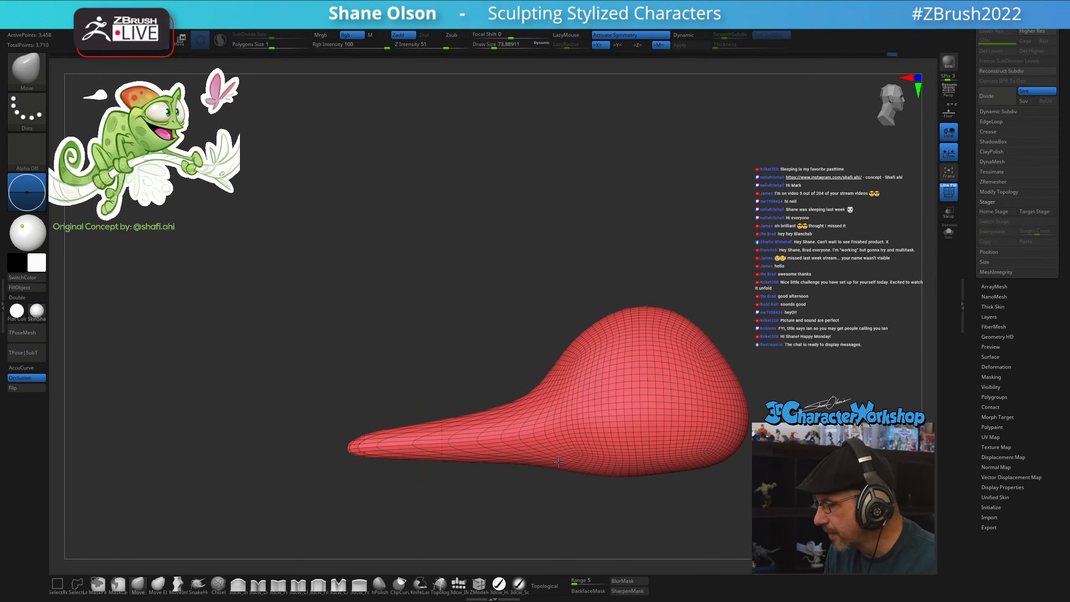
Smooth the underside of the head and reduce the draw size to about 41
key("shift")
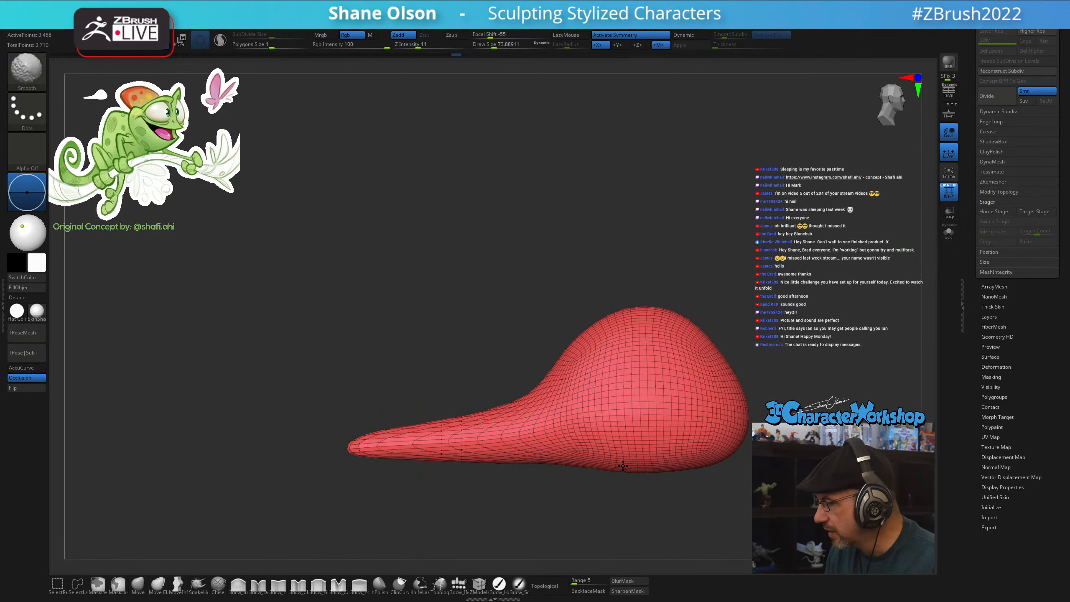
mouse_move(418, 342)
left_mouse_down()
mouse_move(418, 322)
mouse_move(384, 312)
left_mouse_up()
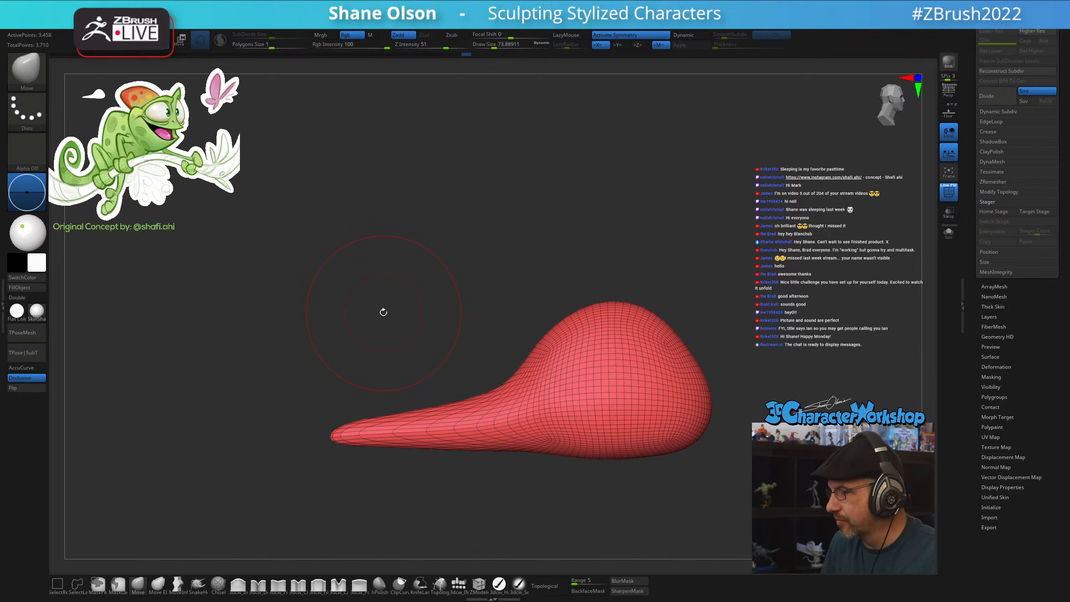
key("s")
left_click_drag(396, 193, 390, 193)
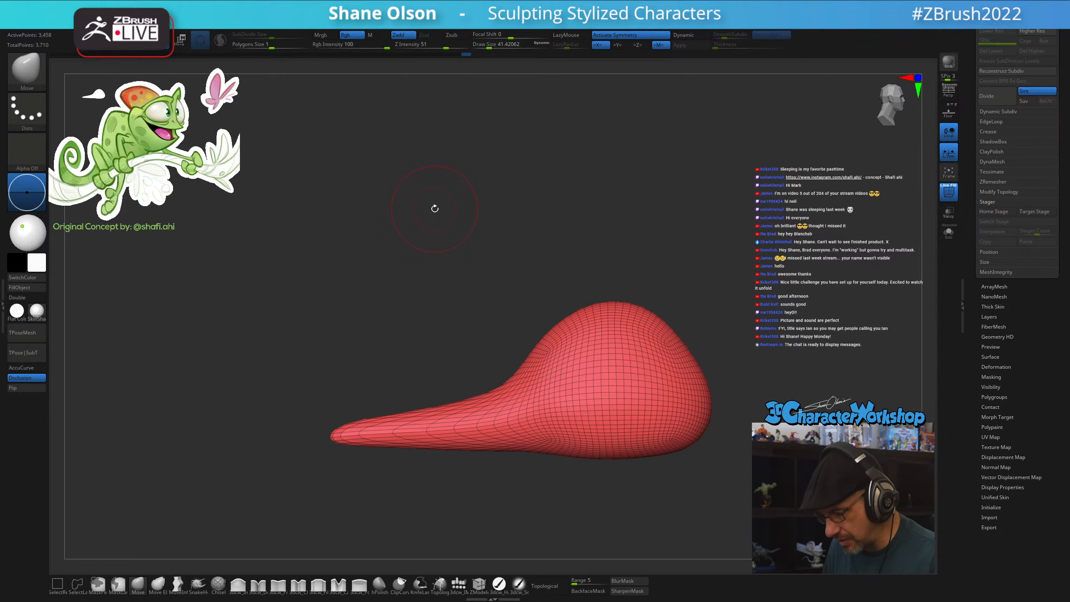
Try to remesh the head with ZRemesher at a Target Polygons Count of 0.1, and undo the remesh
key("grave")
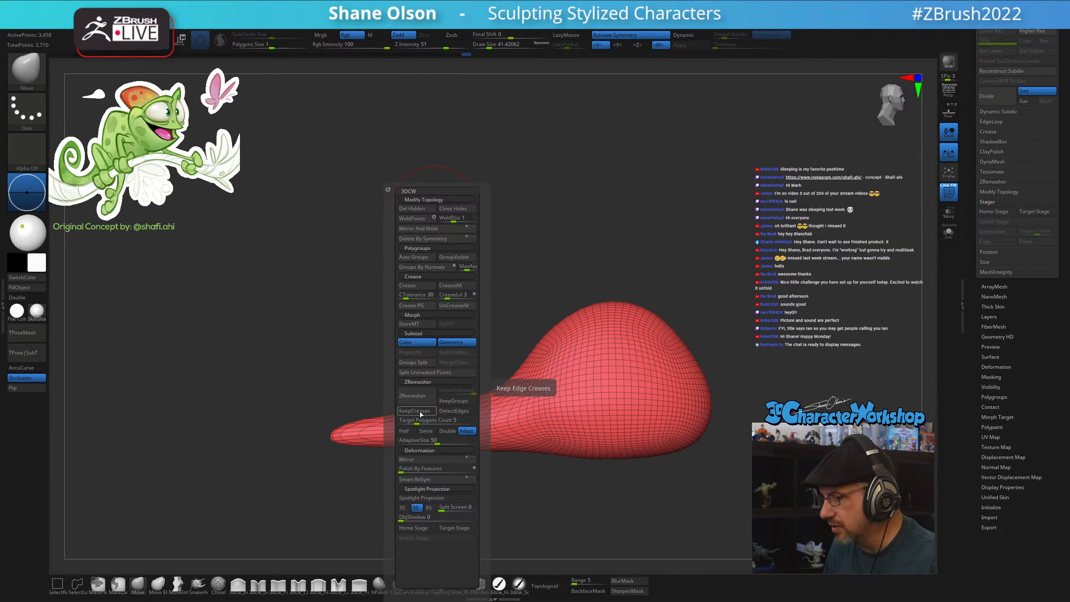
left_click(412, 421)
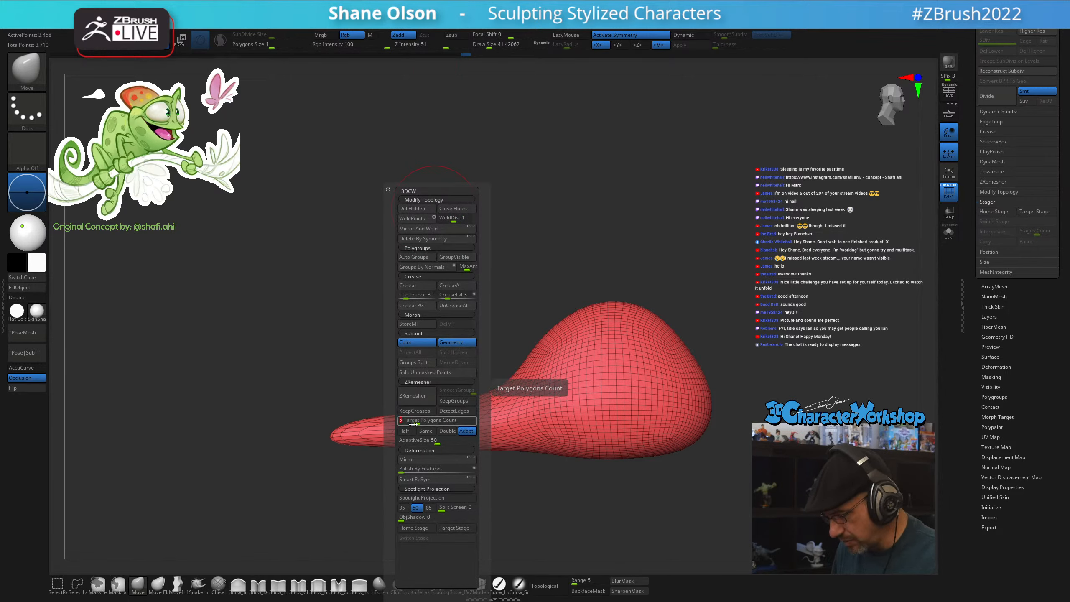
type("0.12969")
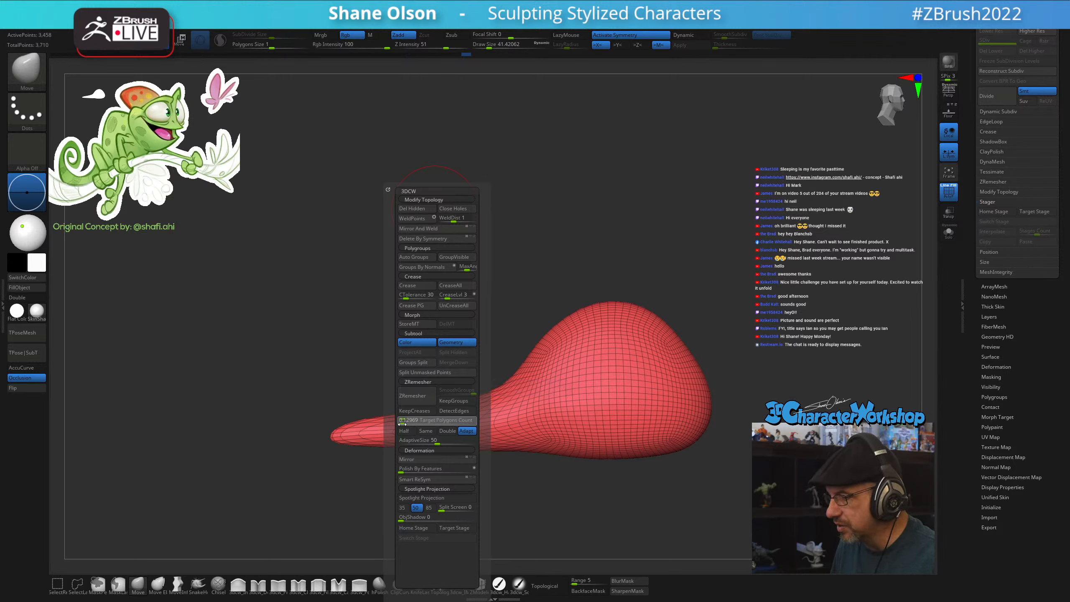
key("Return")
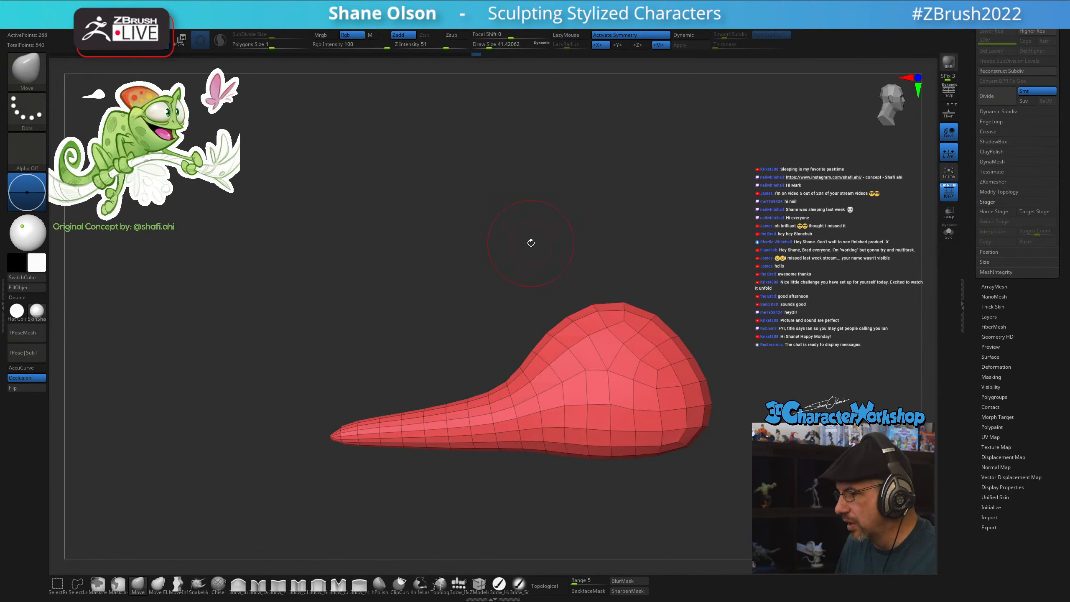
key("ctrl+d")
key("ctrl+d")
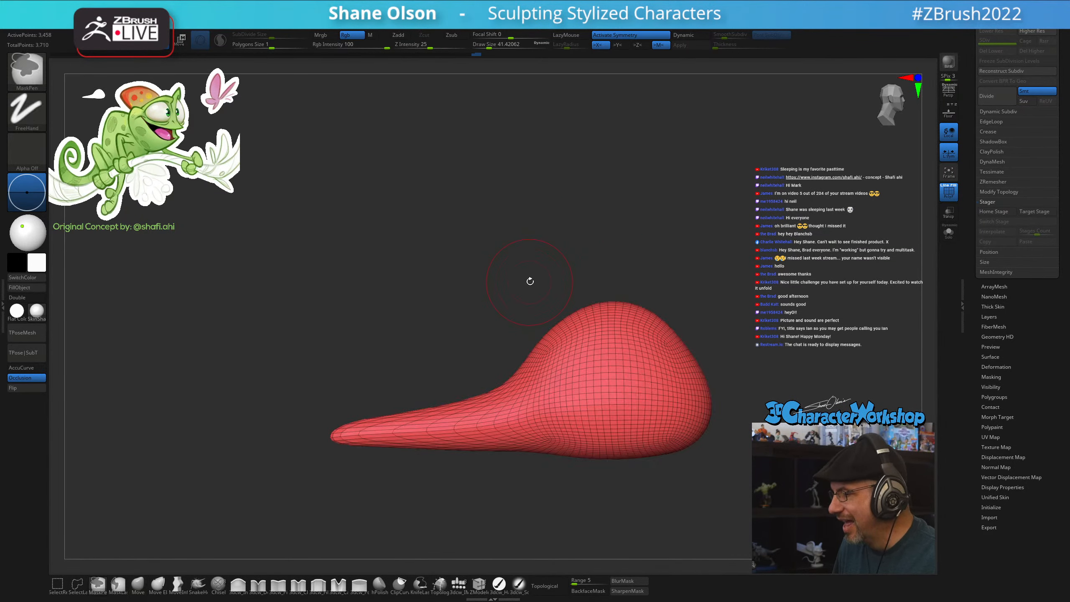
Set ZRemesher's Target Polygons Count to 1 and remesh the head
key("3")
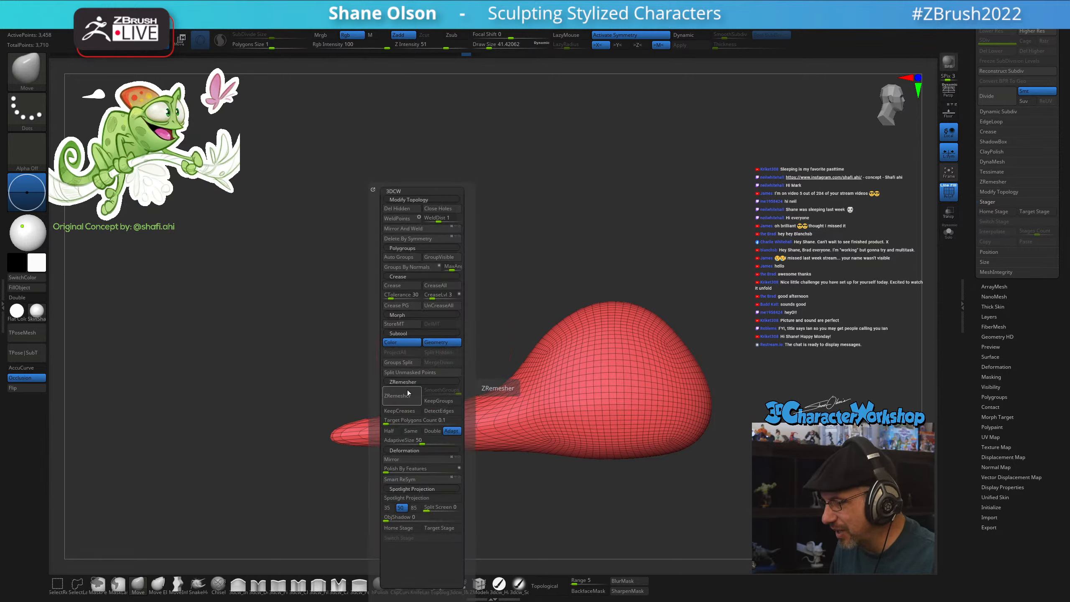
left_click(406, 424)
left_click(406, 422)
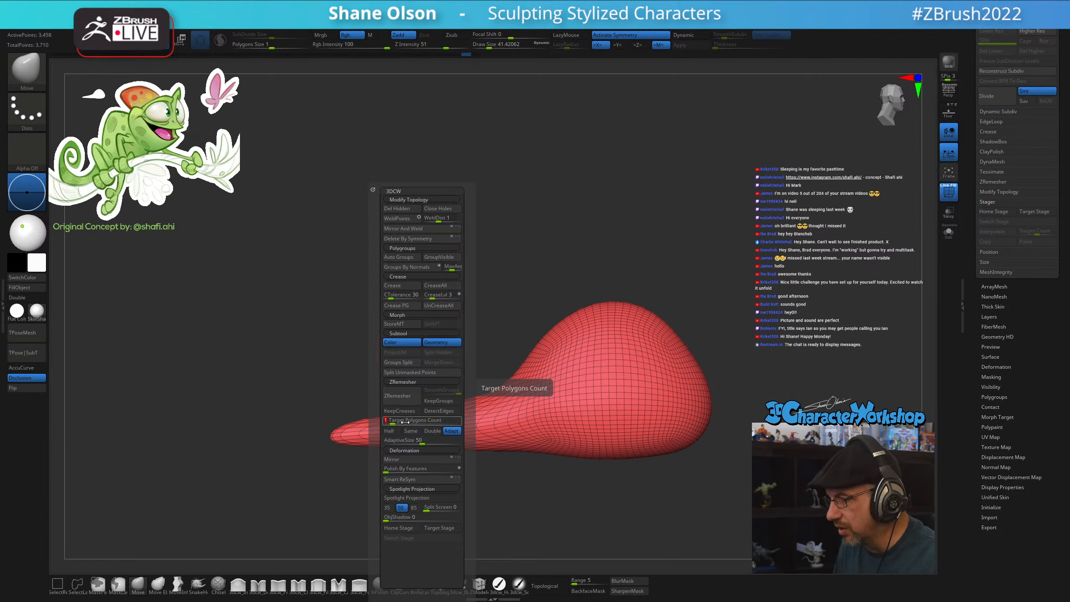
key("Return")
left_click(413, 399)
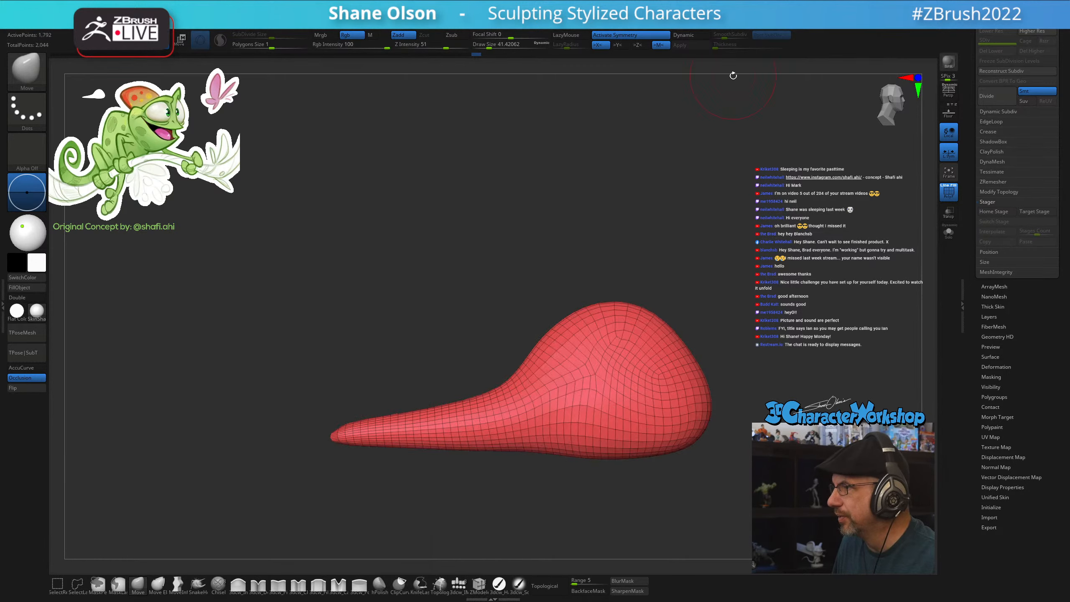
Run ZRemesher on the head a second time with the same polygon target
left_click_drag(662, 187, 657, 253)
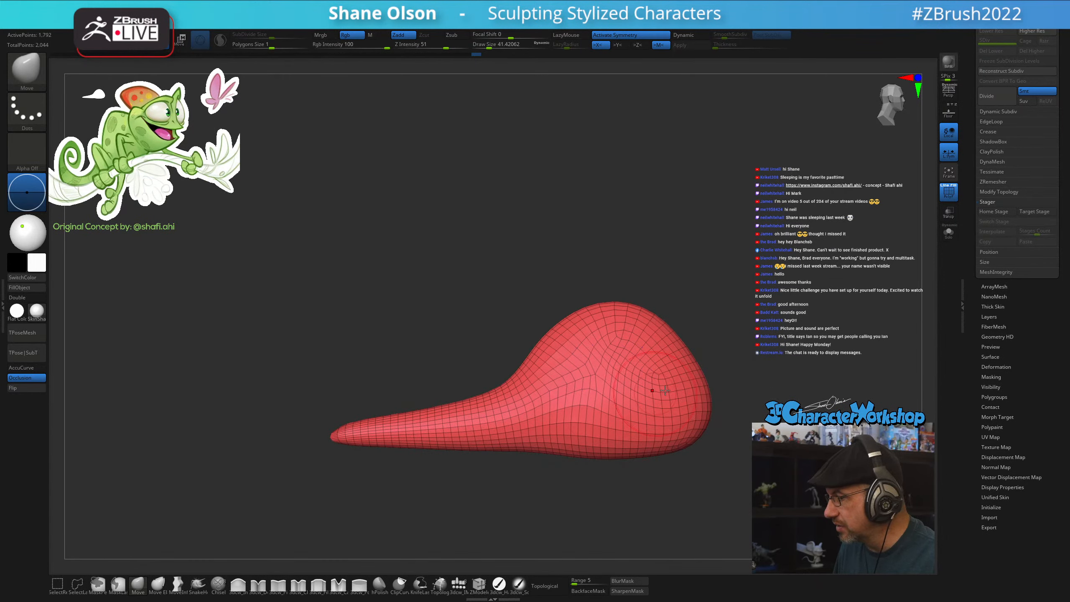
mouse_move(775, 312)
left_mouse_down()
mouse_move(727, 302)
mouse_move(758, 301)
left_mouse_up()
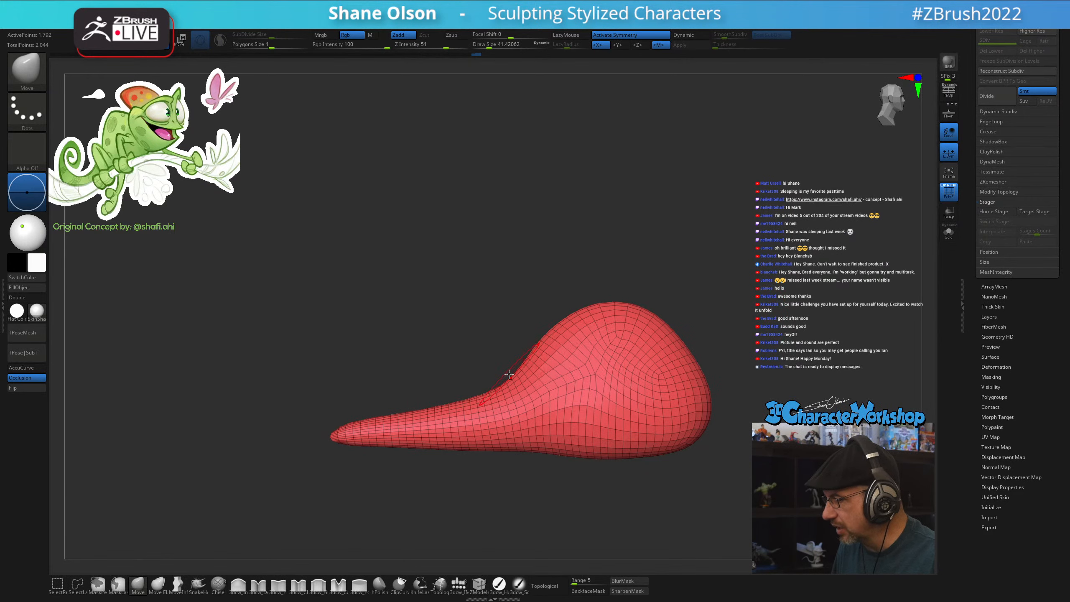
key("space")
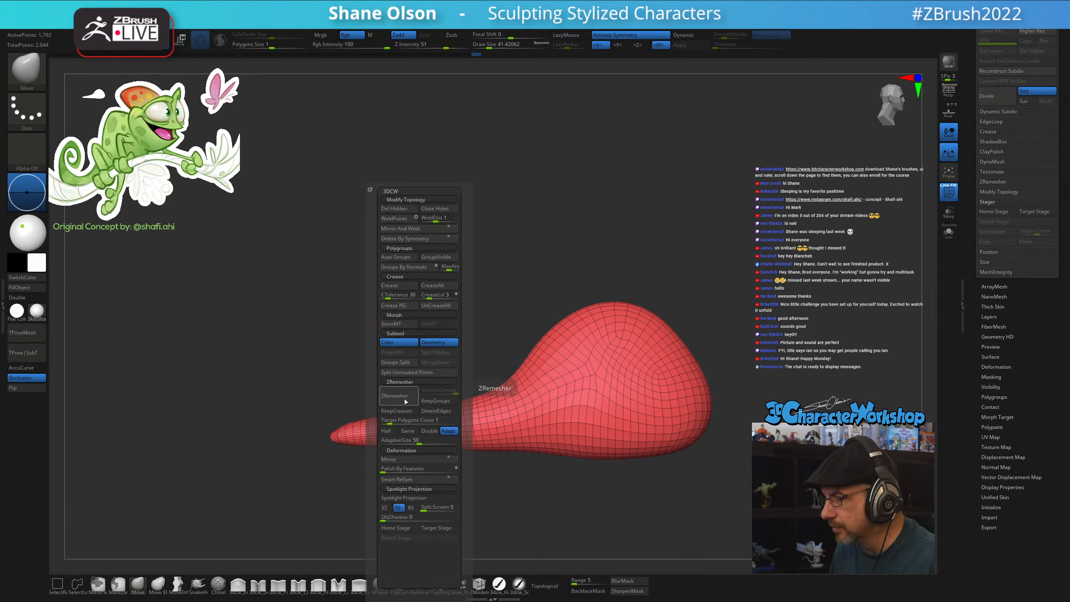
left_click(408, 431)
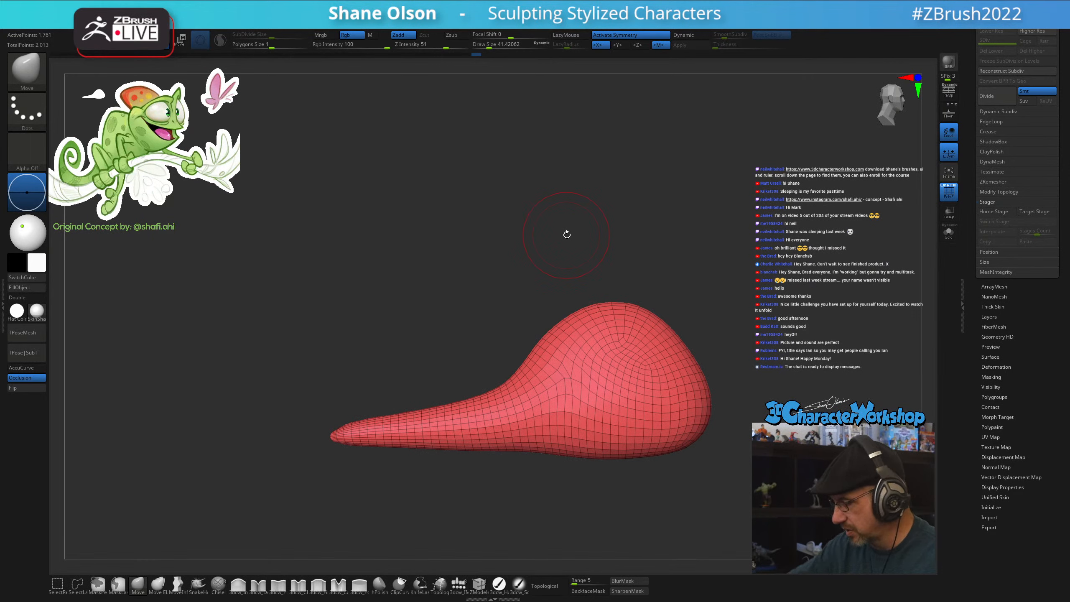
Set the draw size to about 97 and smooth the side of the head where it meets the snout
key("s")
left_click_drag(495, 495, 503, 494)
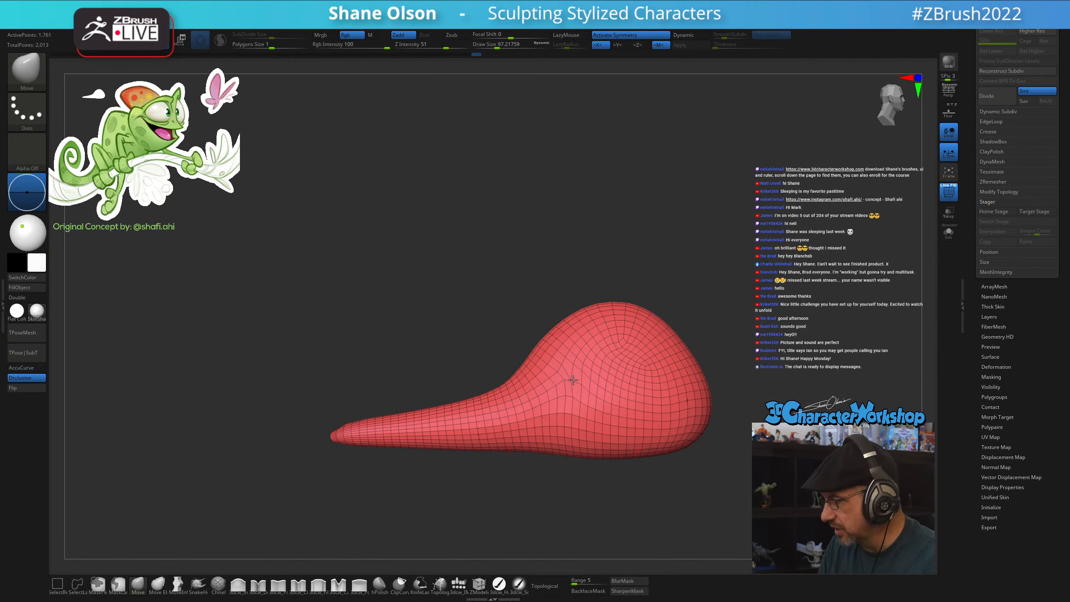
left_click_drag(573, 380, 628, 371, "shift")
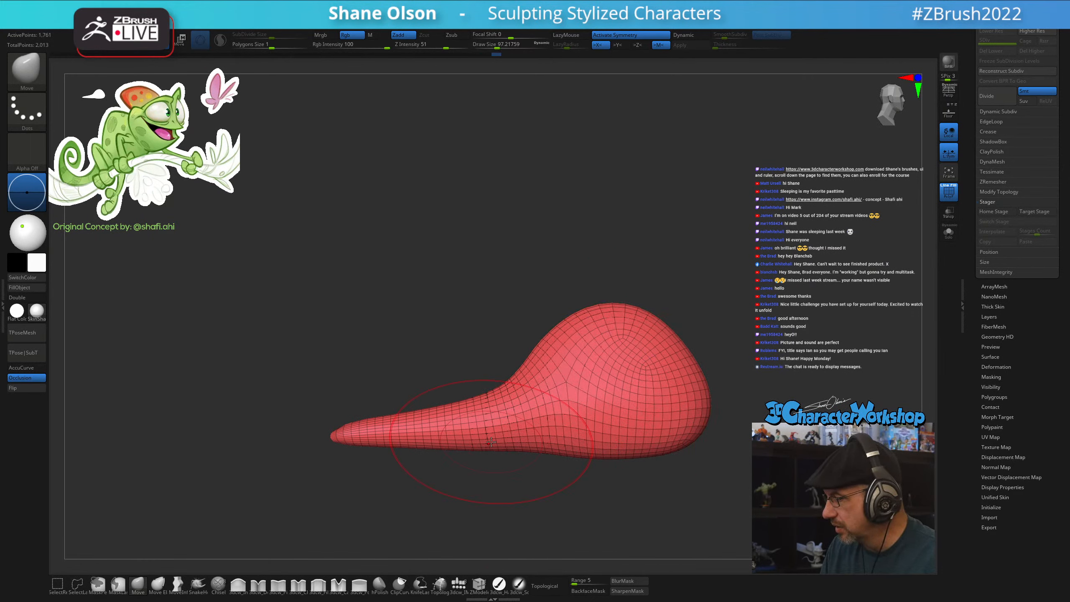
mouse_move(312, 433)
left_mouse_down()
mouse_move(414, 473)
mouse_move(461, 454)
mouse_move(464, 468)
mouse_move(487, 474)
mouse_move(494, 435)
mouse_move(474, 467)
left_mouse_up()
Set the draw size to about 59, pull the snout tip much farther forward with the Move brush, and smooth the snout
key("s")
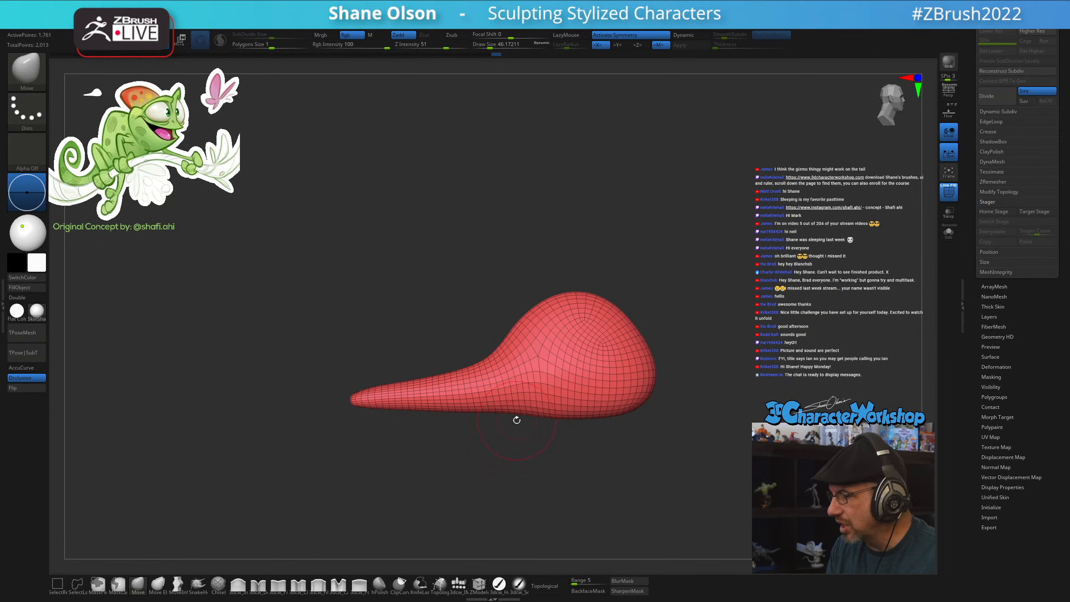
left_click_drag(517, 419, 529, 456, "alt")
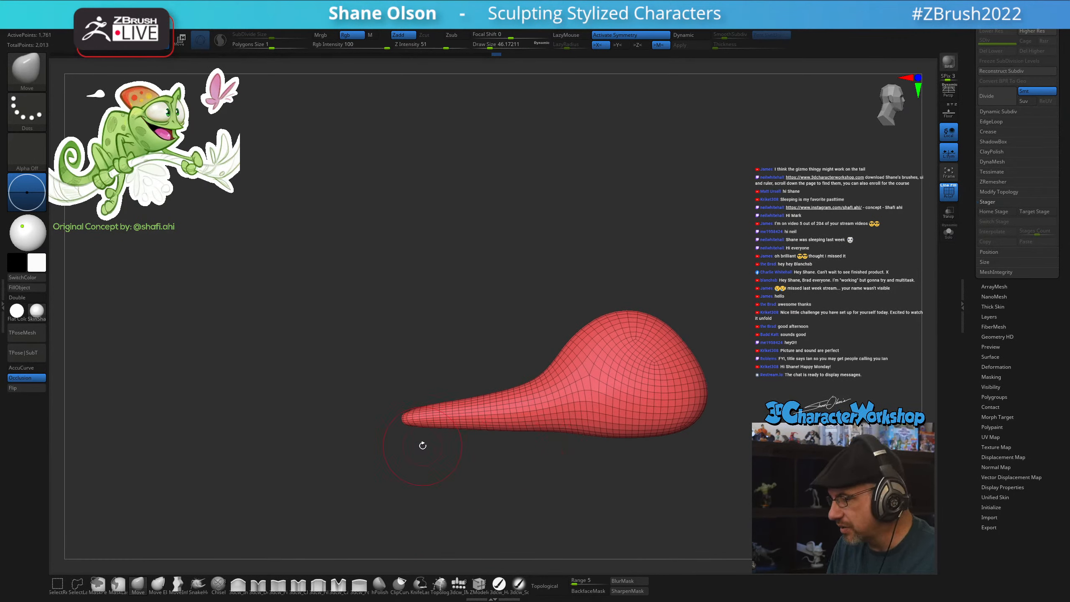
key("s")
left_click_drag(429, 472, 440, 473)
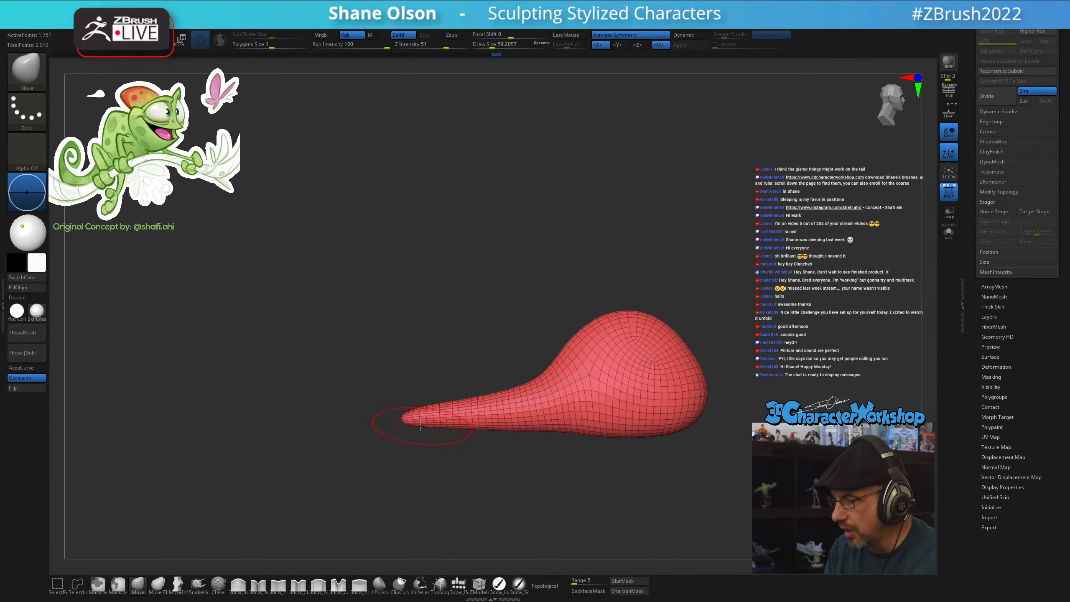
left_click_drag(400, 417, 248, 414)
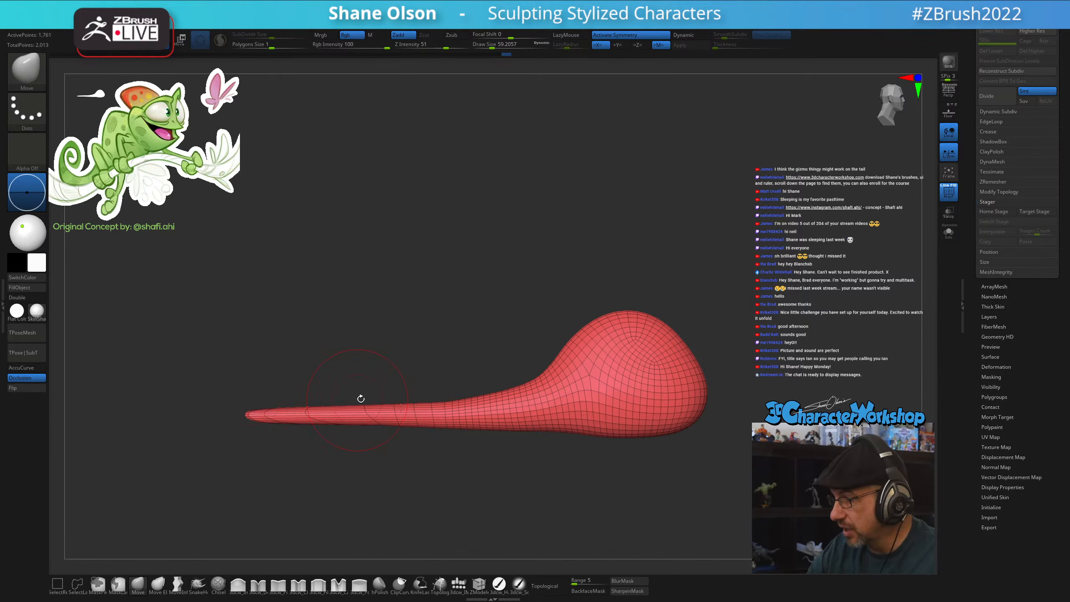
key("shift")
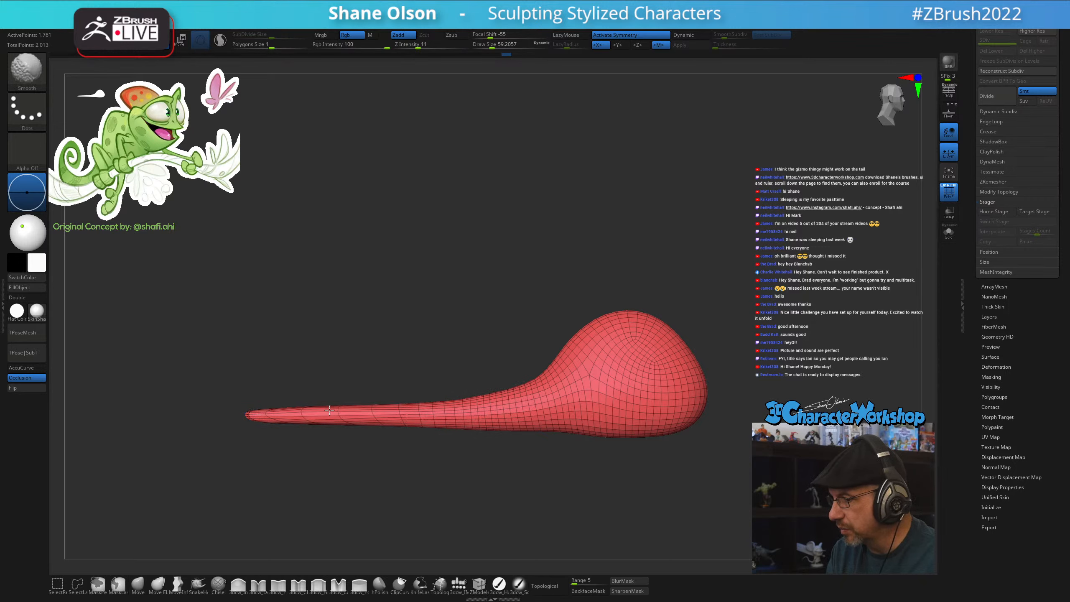
left_click_drag(437, 464, 478, 476)
Set the draw size to about 94 and remesh the lengthened head with ZRemesher
key("s")
left_click_drag(320, 469, 325, 470)
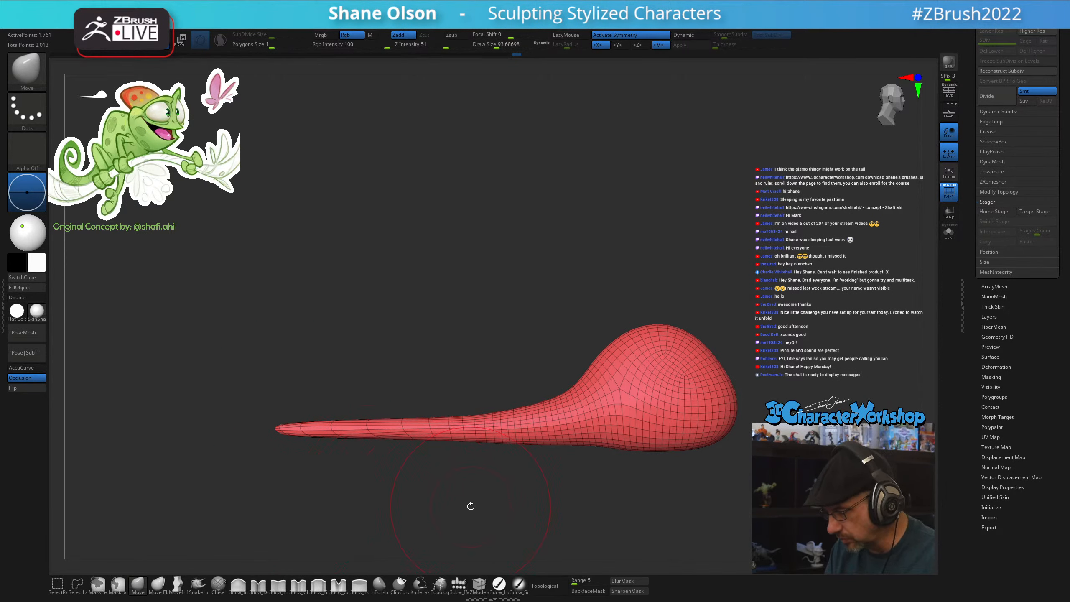
key("space")
left_click(452, 403)
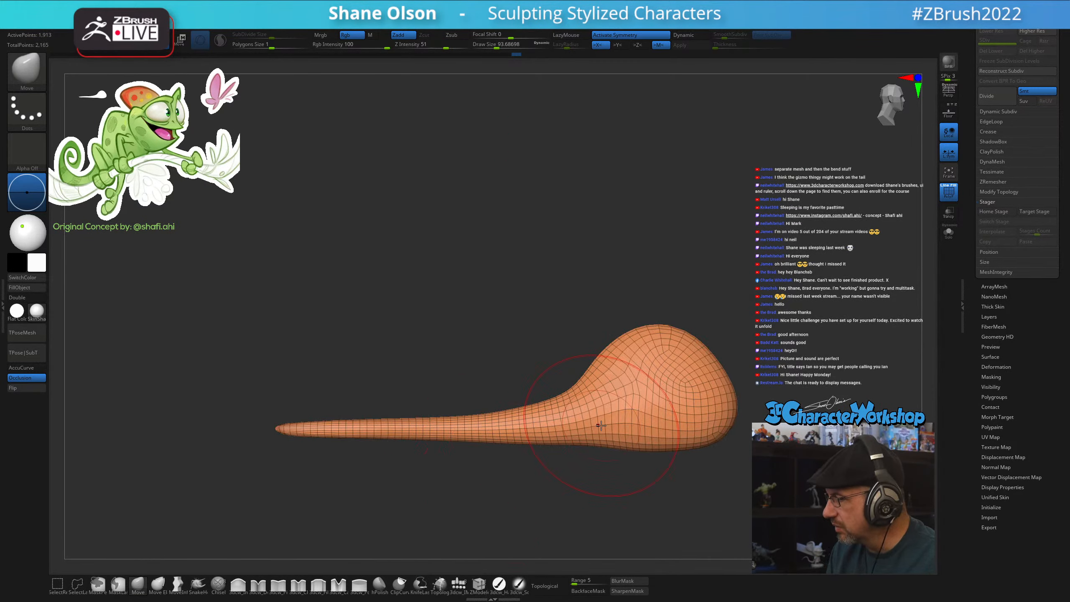
mouse_move(660, 468)
left_mouse_down()
mouse_move(717, 472)
mouse_move(664, 469)
mouse_move(640, 485)
left_mouse_up()
left_click_drag(560, 480, 516, 451, "alt")
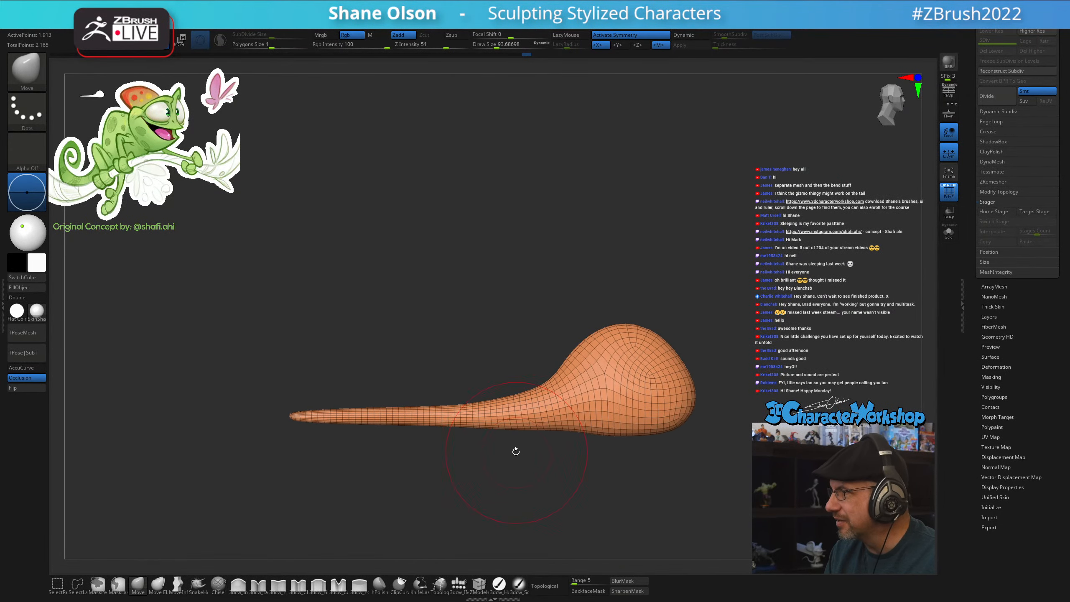
Smooth the head and the sides of the snout so the snout tapers more thinly toward its tip
mouse_move(650, 419)
left_mouse_down("shift")
mouse_move(624, 424)
mouse_move(670, 409)
mouse_move(674, 396)
left_mouse_up("shift")
mouse_move(411, 470)
left_mouse_down()
mouse_move(463, 507)
mouse_move(447, 464)
left_mouse_up()
key("shift")
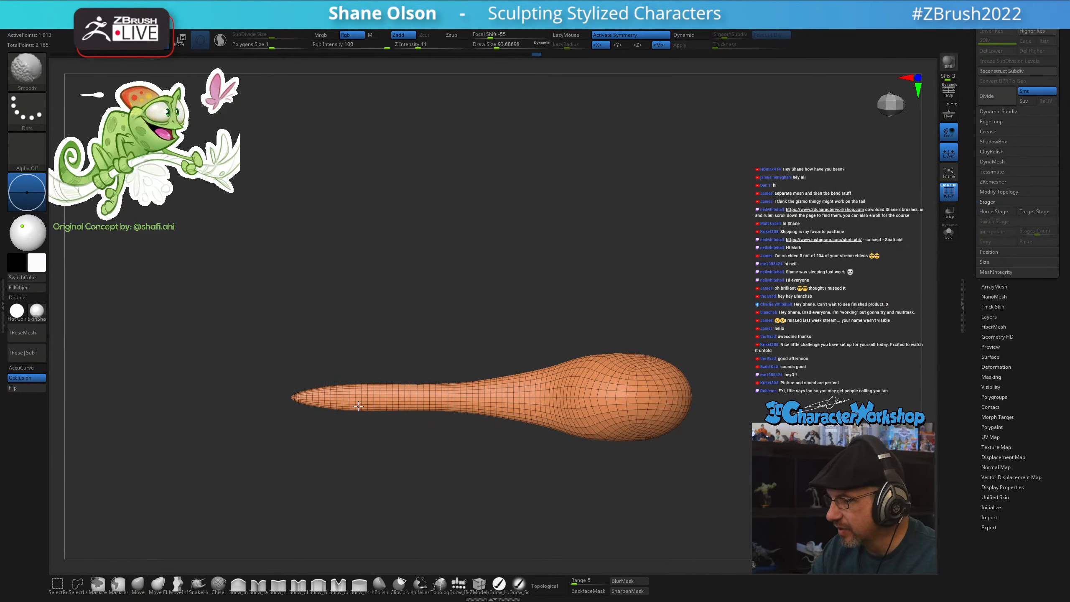
mouse_move(356, 394)
left_mouse_down("shift")
mouse_move(437, 393)
mouse_move(337, 396)
mouse_move(399, 393)
left_mouse_up("shift")
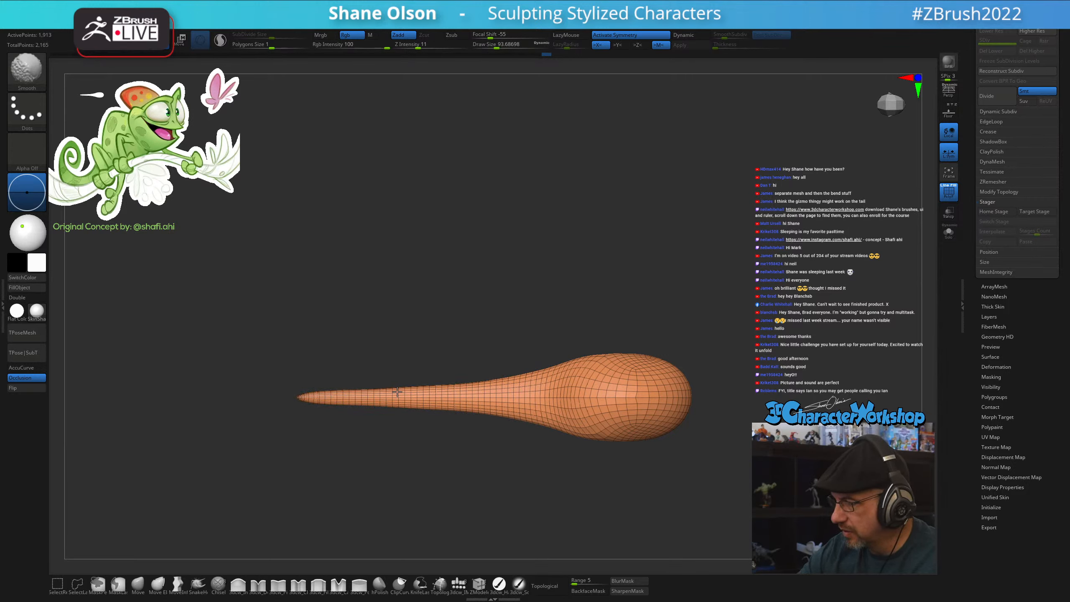
left_click_drag(490, 492, 496, 336)
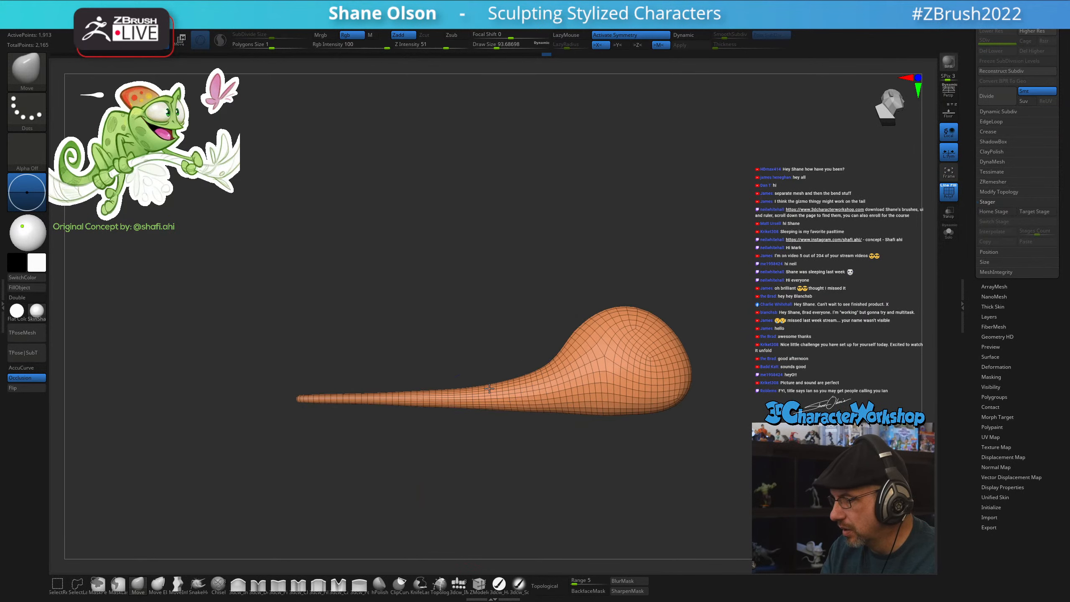
Thicken the snout's tip with the 3dcw_Inflate brush, and even out the snout's length with the Z Intensity lowered to 2
left_click(239, 583)
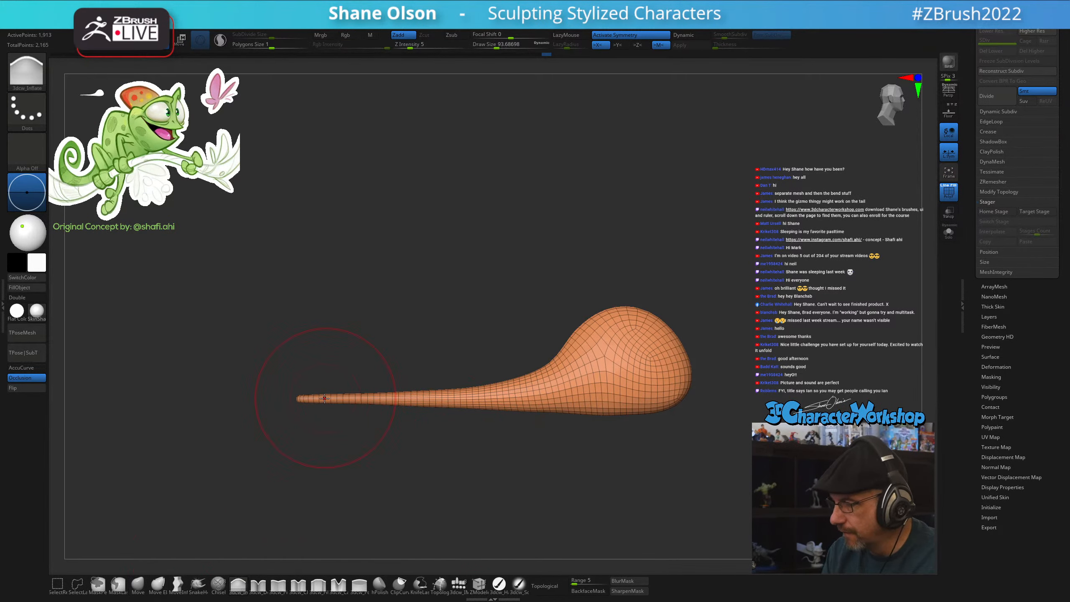
left_click_drag(310, 395, 323, 396)
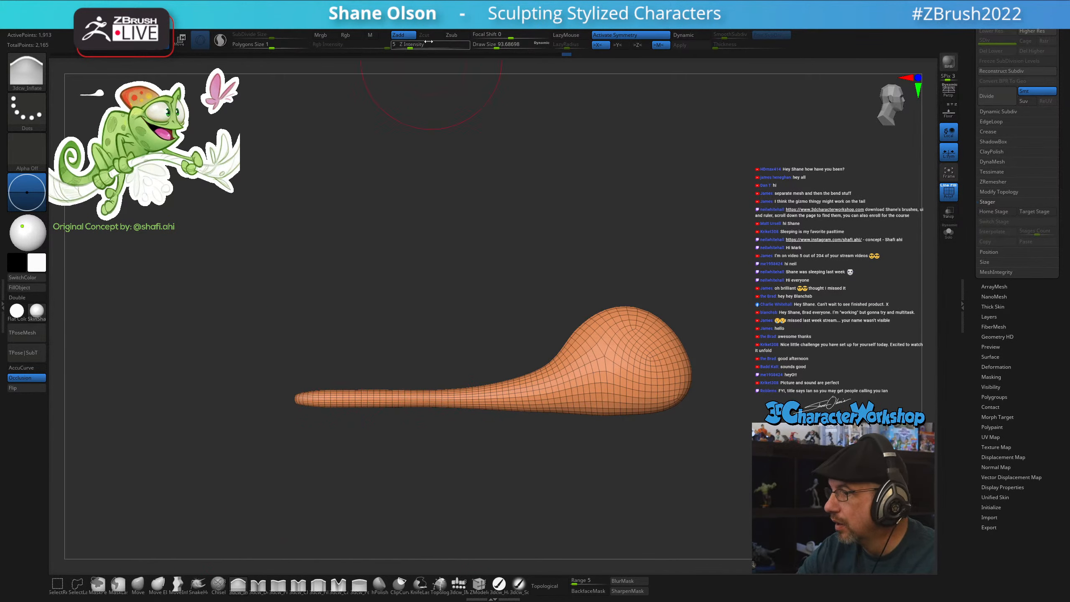
left_click(404, 45)
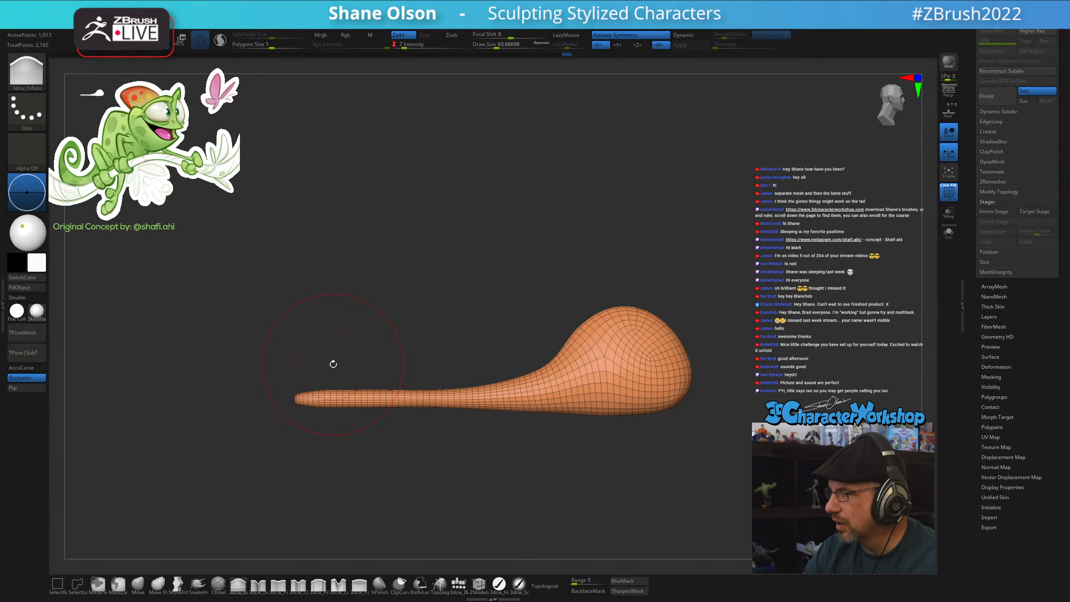
mouse_move(440, 398)
left_mouse_down("shift")
mouse_move(358, 399)
mouse_move(438, 401)
mouse_move(386, 401)
left_mouse_up("shift")
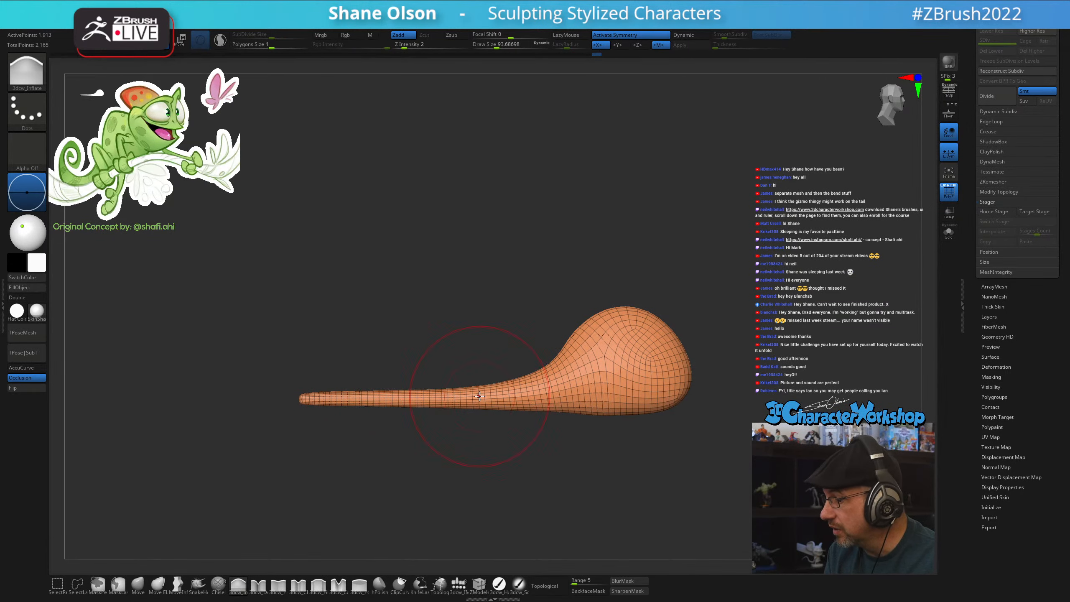
mouse_move(464, 464)
left_mouse_down()
mouse_move(462, 485)
mouse_move(461, 445)
mouse_move(462, 481)
left_mouse_up()
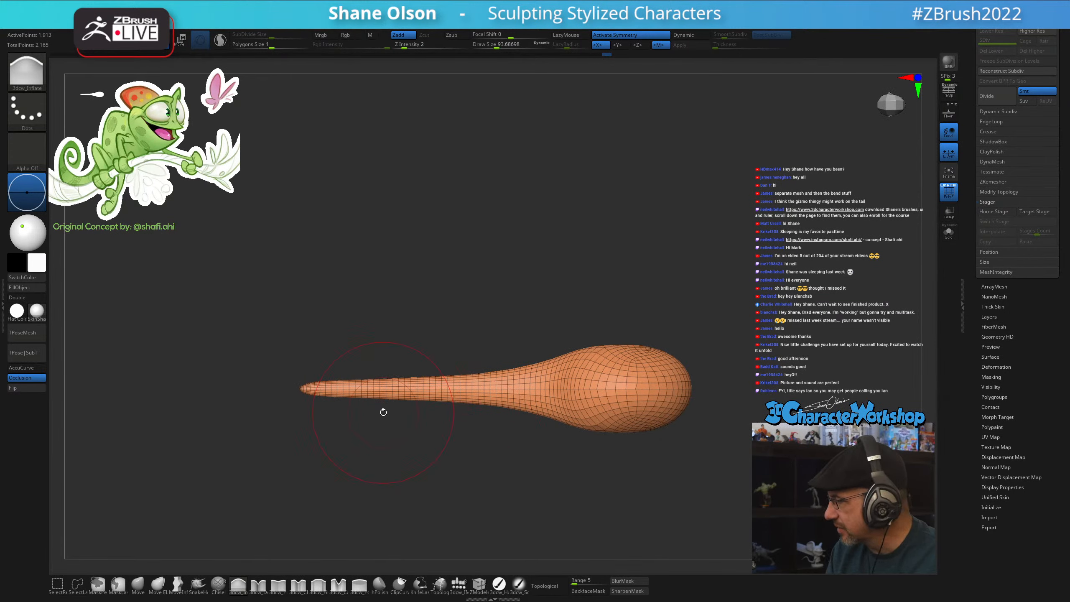
Mask the rounded back of the head, leaving the snout free, and place the transform gizmo on the front of the snout
mouse_move(420, 290)
left_mouse_down()
mouse_move(430, 323)
mouse_move(430, 314)
left_mouse_up()
key("w")
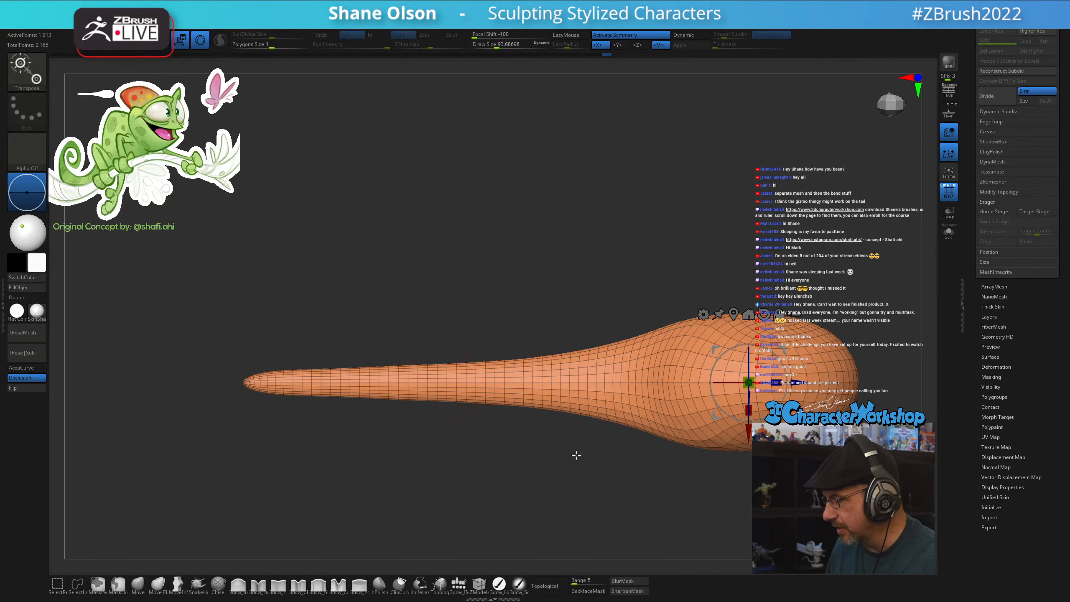
mouse_move(618, 463)
left_mouse_down("ctrl")
mouse_move(572, 417)
mouse_move(93, 388)
left_mouse_up("ctrl")
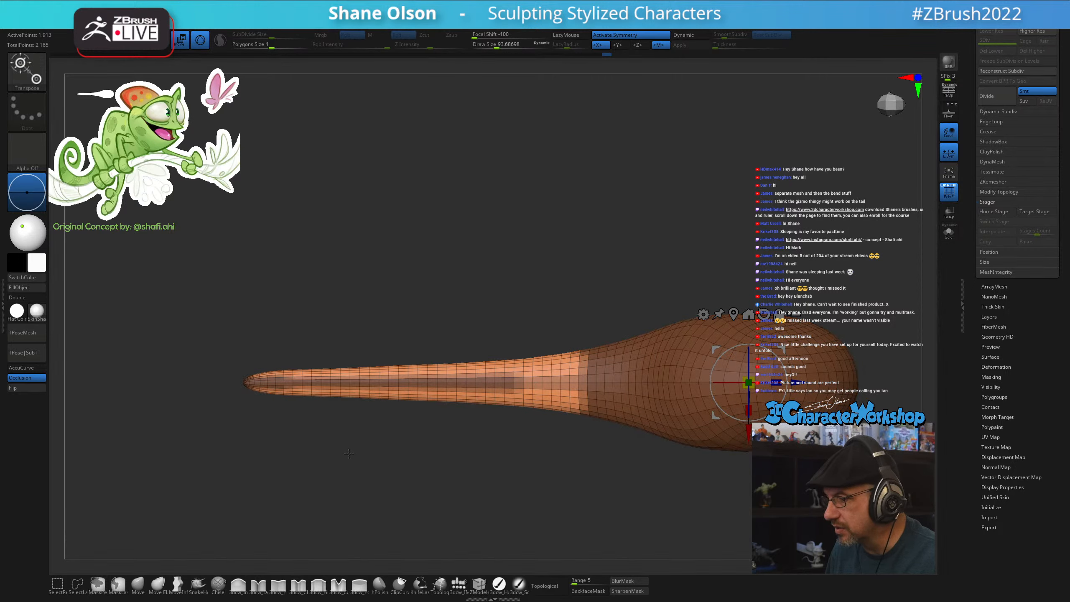
key("q")
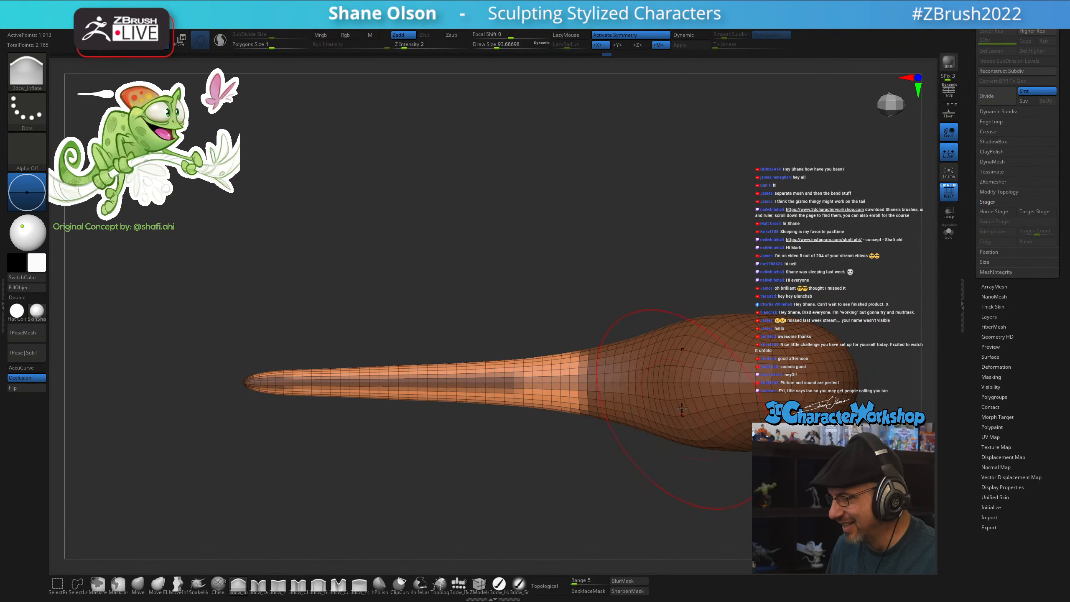
key("w")
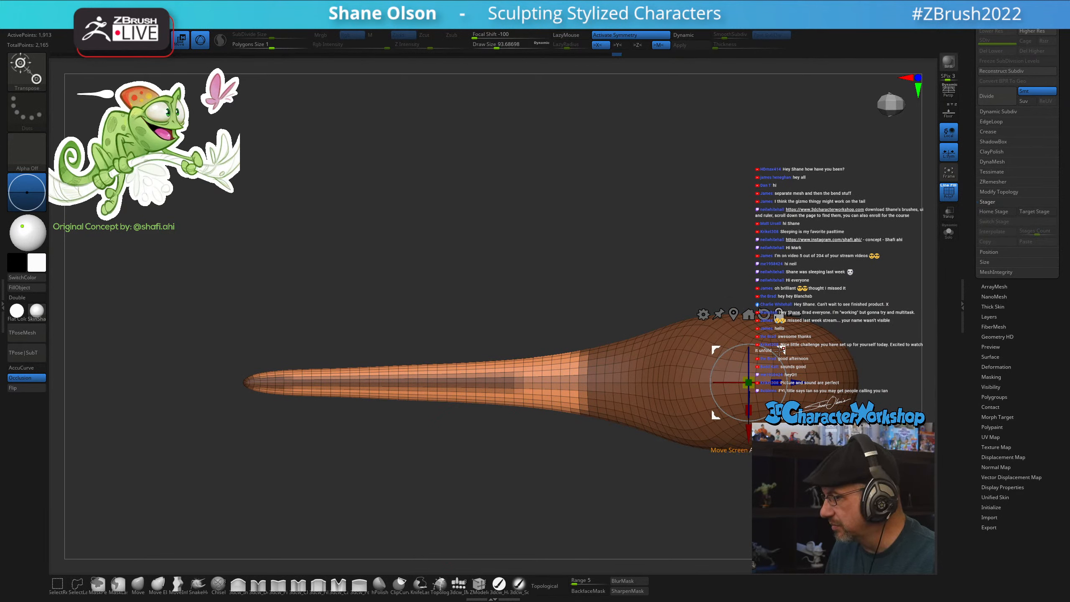
left_click_drag(799, 382, 435, 383, "alt")
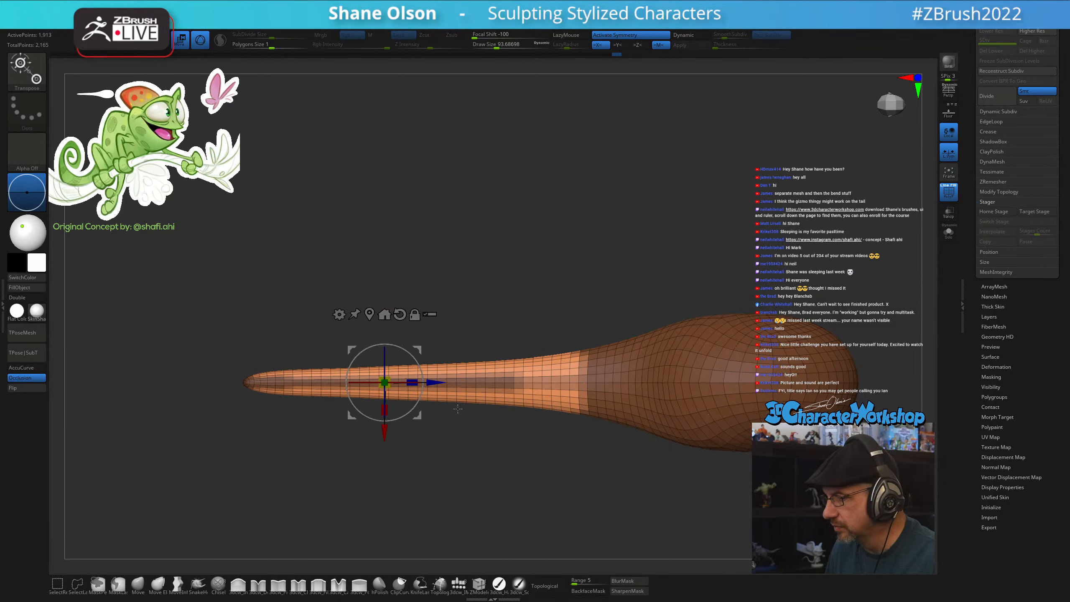
Reduce the draw size to about 33, soften the mask's edge at the snout's base, and invert the mask to free the snout
key("q")
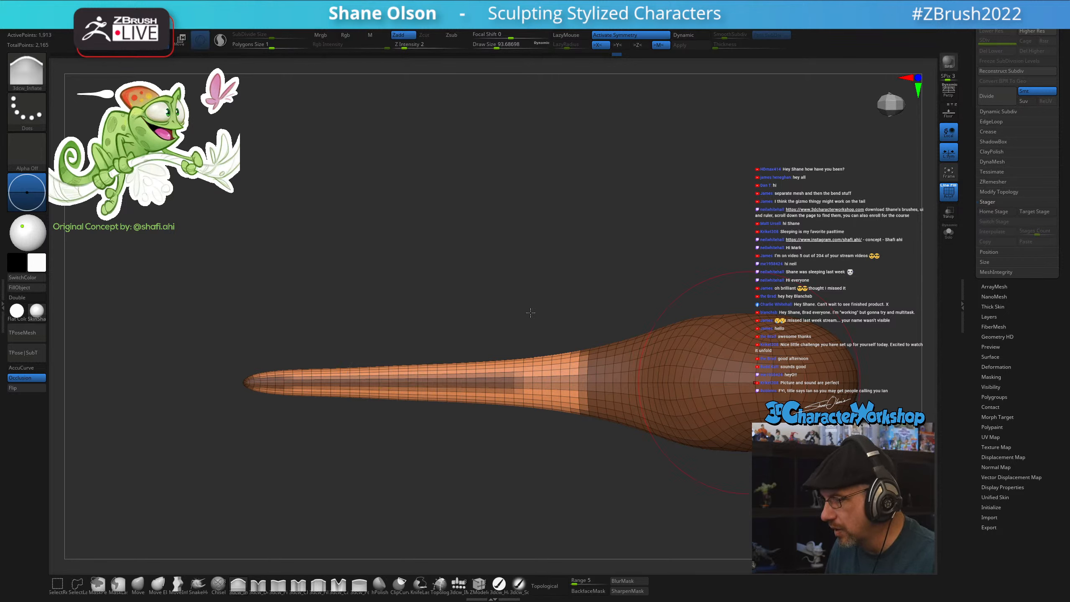
key("s")
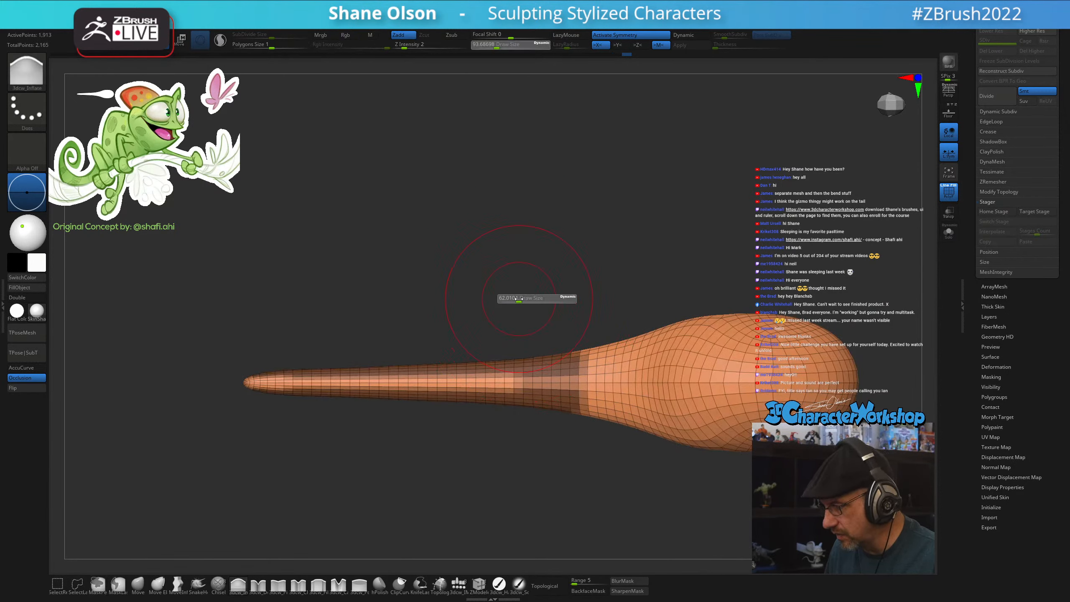
left_click_drag(524, 299, 514, 299)
left_click(539, 382, "ctrl")
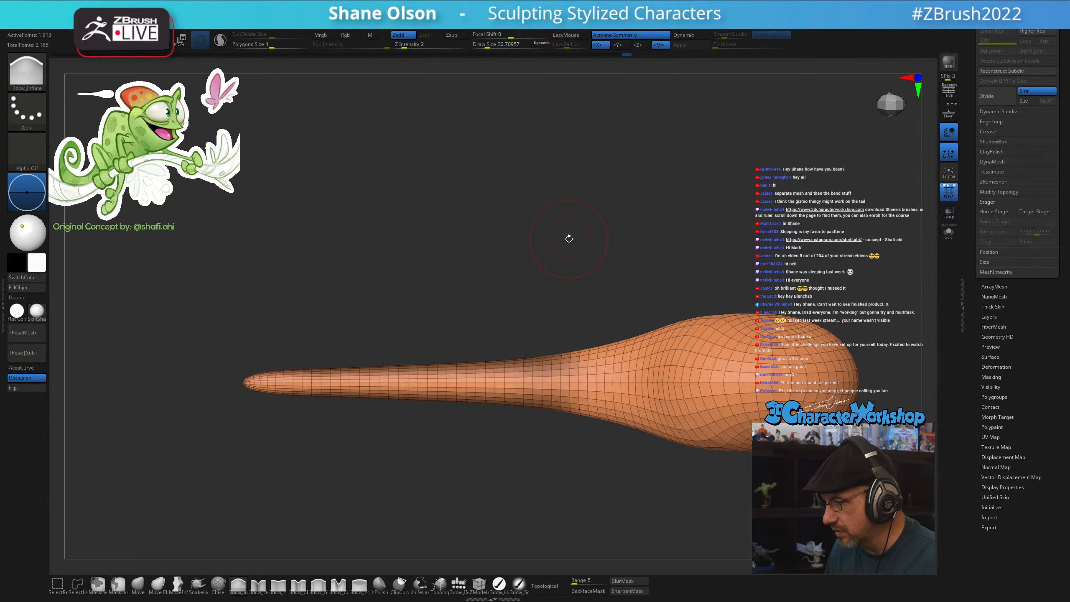
left_click(577, 242, "ctrl")
Scale the unmasked snout narrower across its width to about 0.73 with the transform gizmo
key("w")
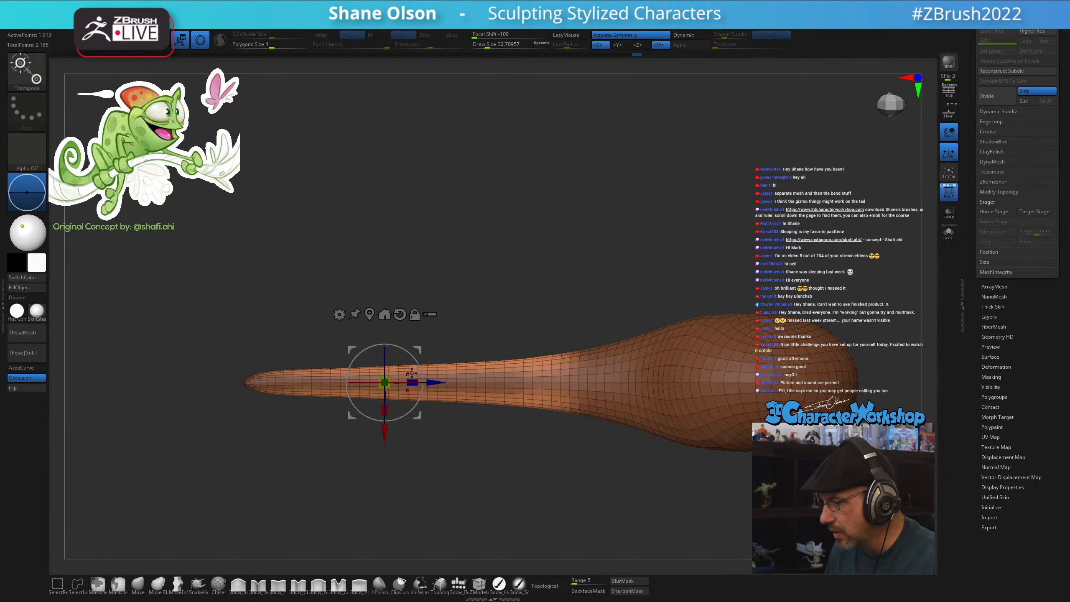
left_click_drag(385, 410, 388, 386)
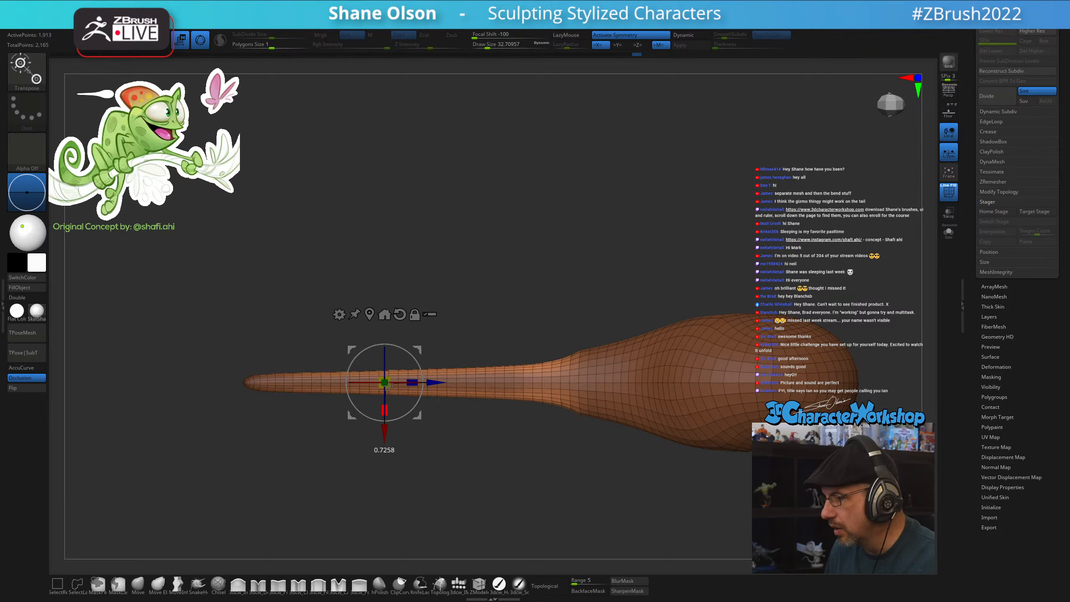
Clear the mask from the model, enlarge the draw size to about 56, and smooth the transition between snout and head
left_click(474, 321, "ctrl")
key("q")
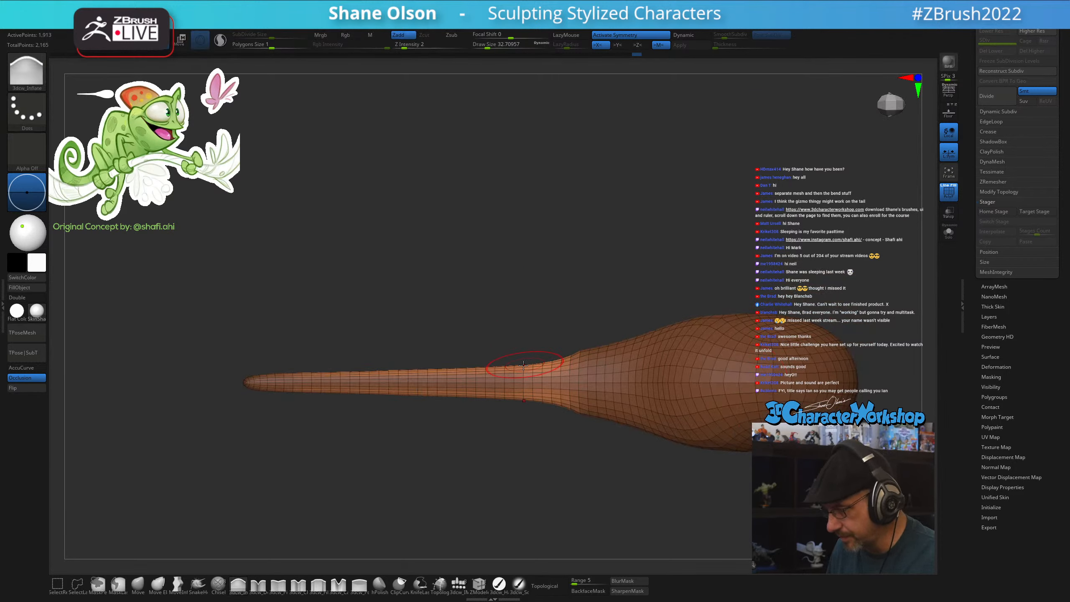
left_click_drag(538, 279, 539, 232)
left_click_drag(487, 258, 533, 279, "ctrl")
key("s")
left_click_drag(461, 429, 467, 429)
key("shift")
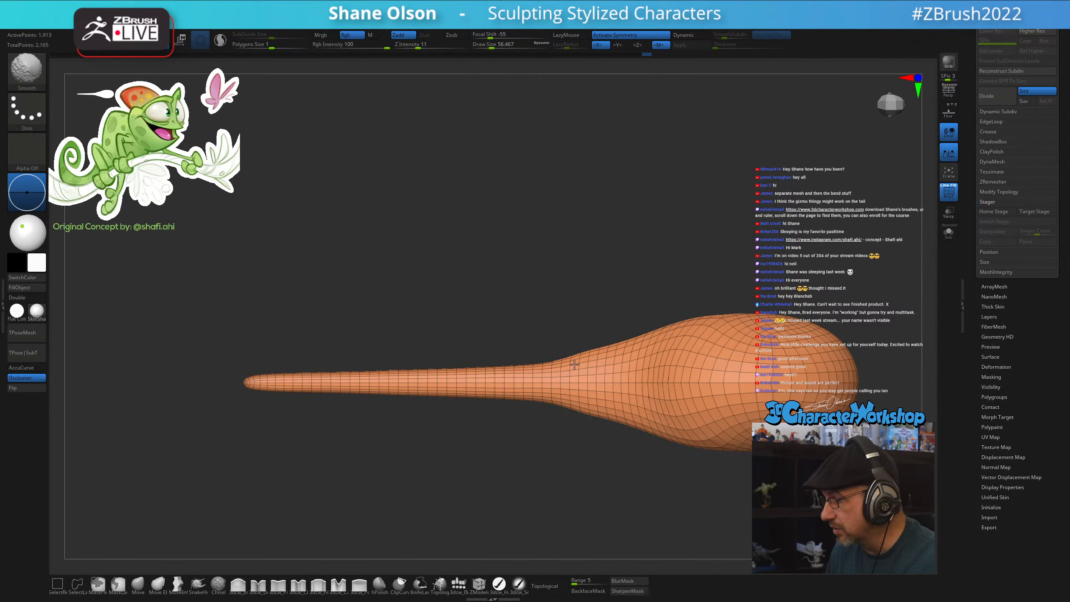
left_click_drag(495, 506, 497, 425)
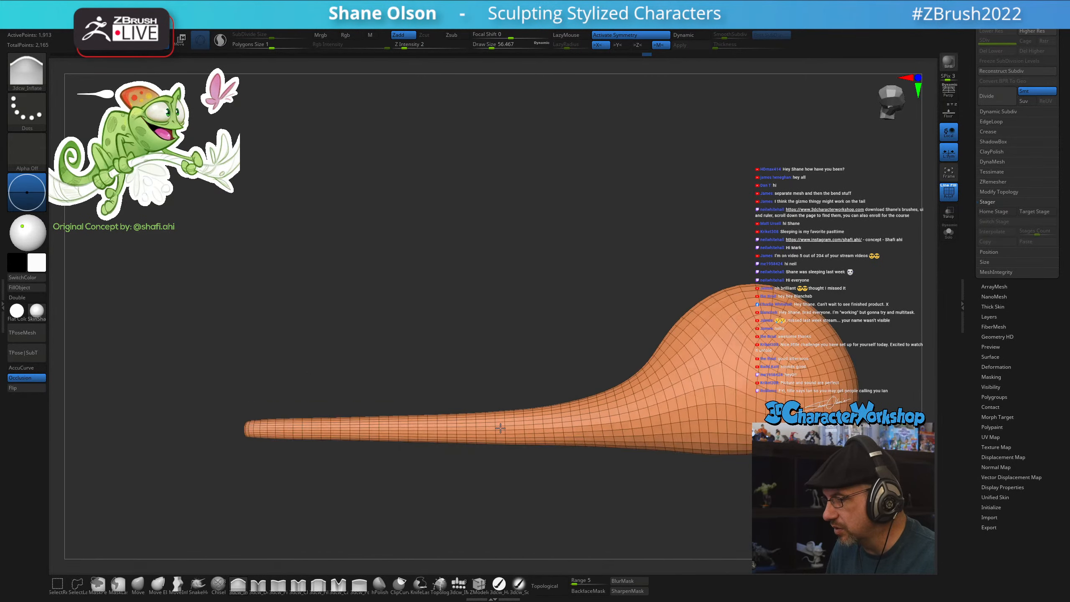
Enable AccuCurve on the Move brush, reduce the draw size to about 22, and pull the snout's tip forward into a point
left_click_drag(381, 475, 447, 327)
left_click_drag(411, 361, 332, 365)
key("s")
mouse_move(262, 420)
left_mouse_down("shift")
mouse_move(302, 420)
mouse_move(316, 367)
mouse_move(344, 340)
left_mouse_up("shift")
left_click(136, 587)
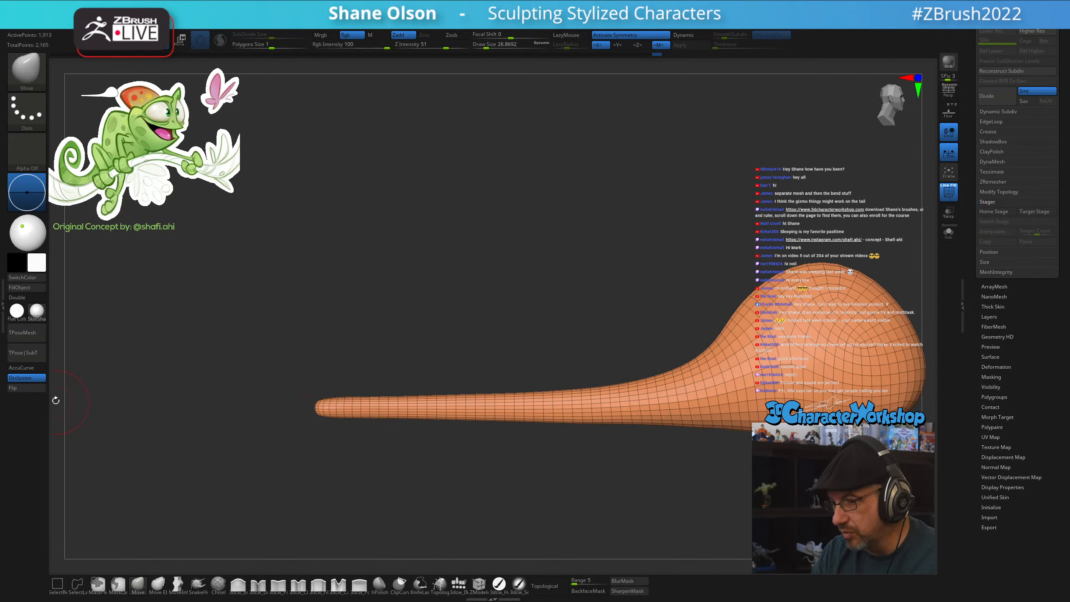
left_click(37, 368)
key("s")
left_click_drag(317, 407, 308, 407)
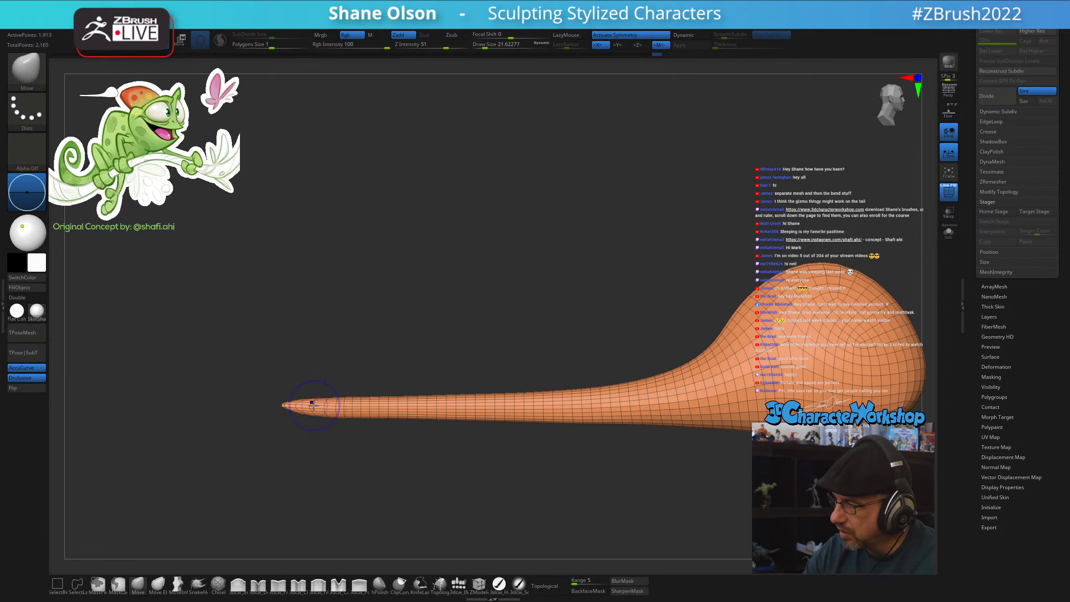
Smooth and round off the snout's pointed tip with the draw size raised to about 39
key("shift")
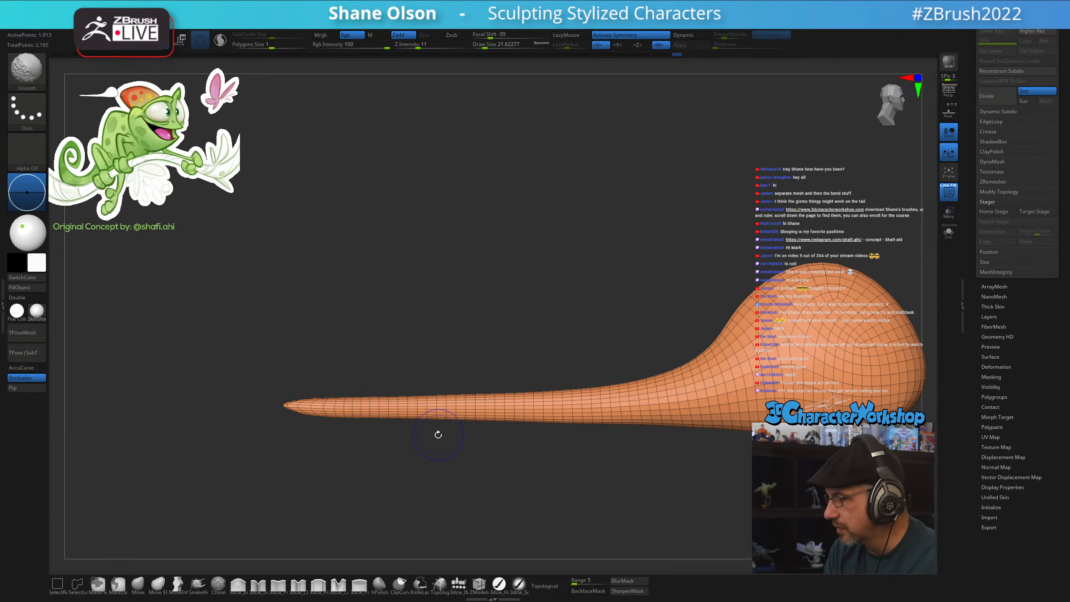
key("s")
left_click_drag(430, 443, 434, 444)
left_click_drag(338, 408, 352, 409, "shift")
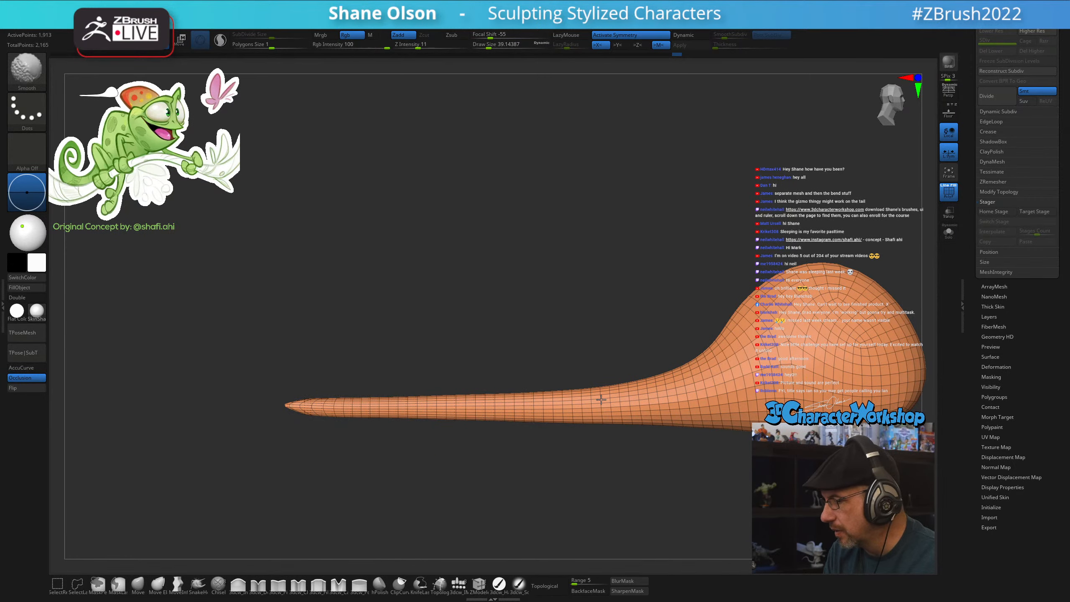
mouse_move(606, 449)
left_mouse_down()
mouse_move(521, 461)
mouse_move(426, 441)
mouse_move(349, 417)
mouse_move(297, 375)
left_mouse_up()
mouse_move(430, 447)
left_mouse_down()
mouse_move(428, 412)
mouse_move(446, 421)
left_mouse_up()
key("space")
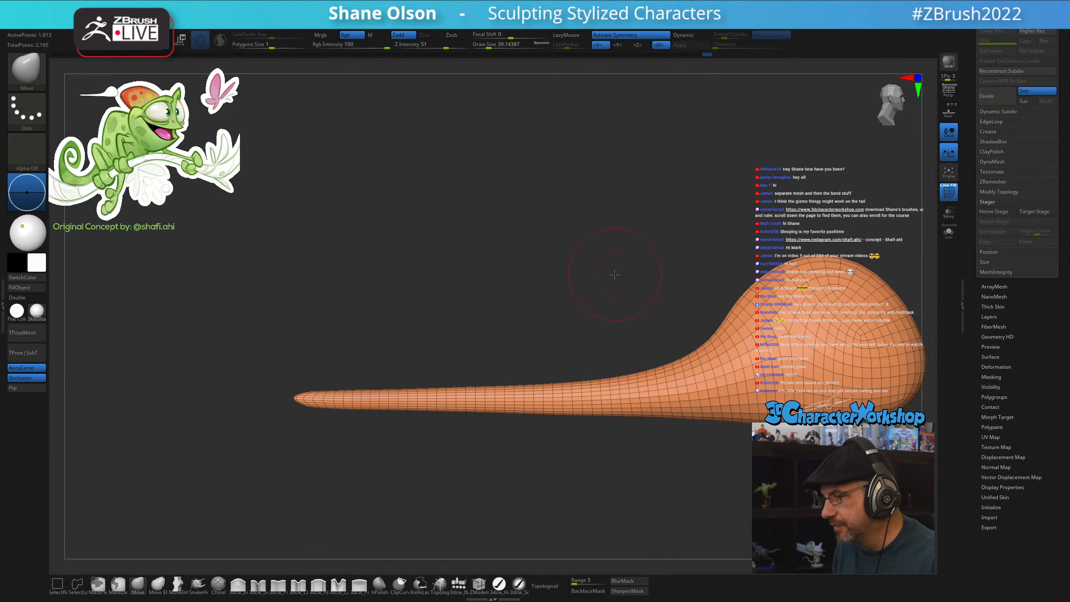
left_click_drag(614, 274, 579, 279, "alt")
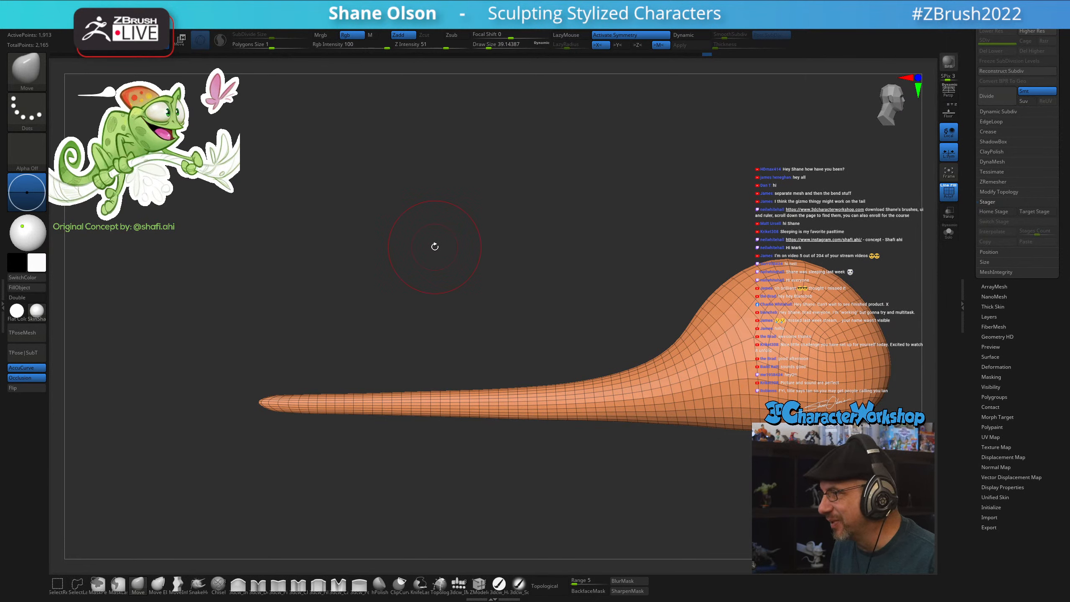
Remesh the whole form, and smooth the side of the rounded head with a draw size of about 54
key("space")
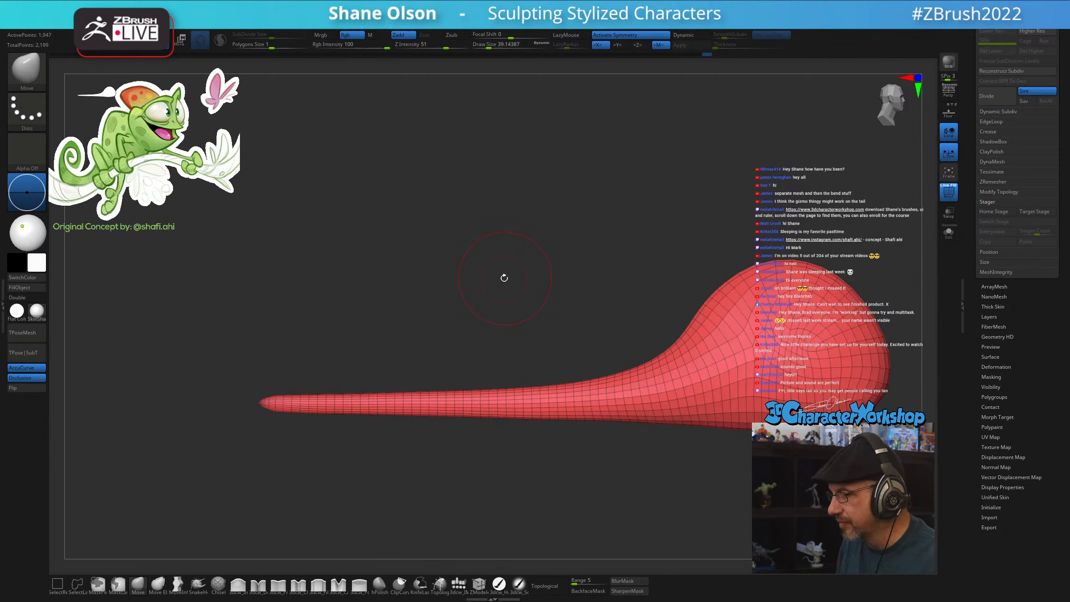
key("shift")
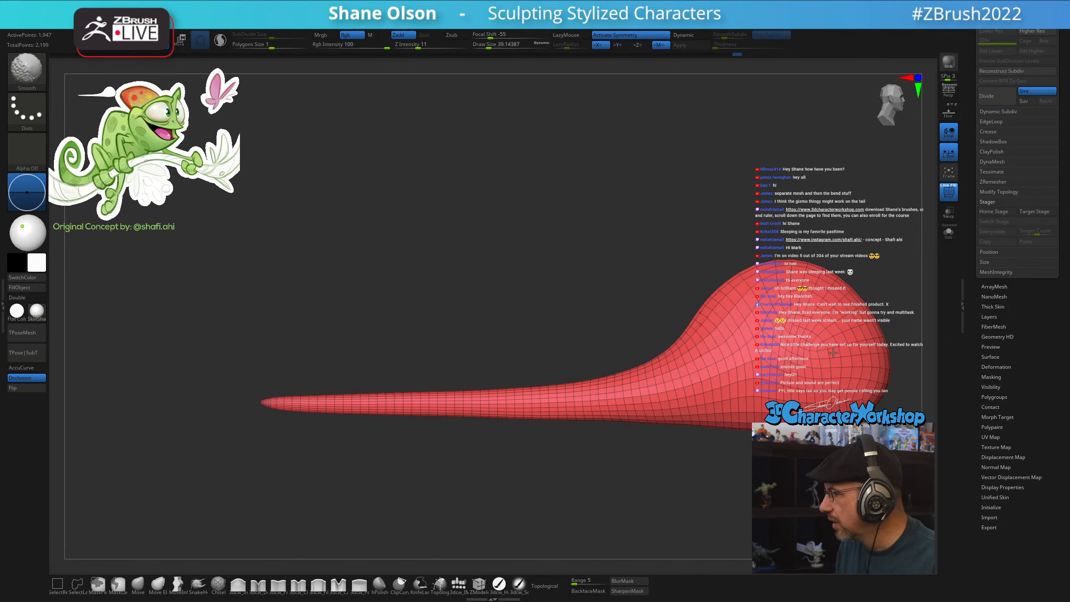
right_click_drag(776, 274, 666, 268, "alt")
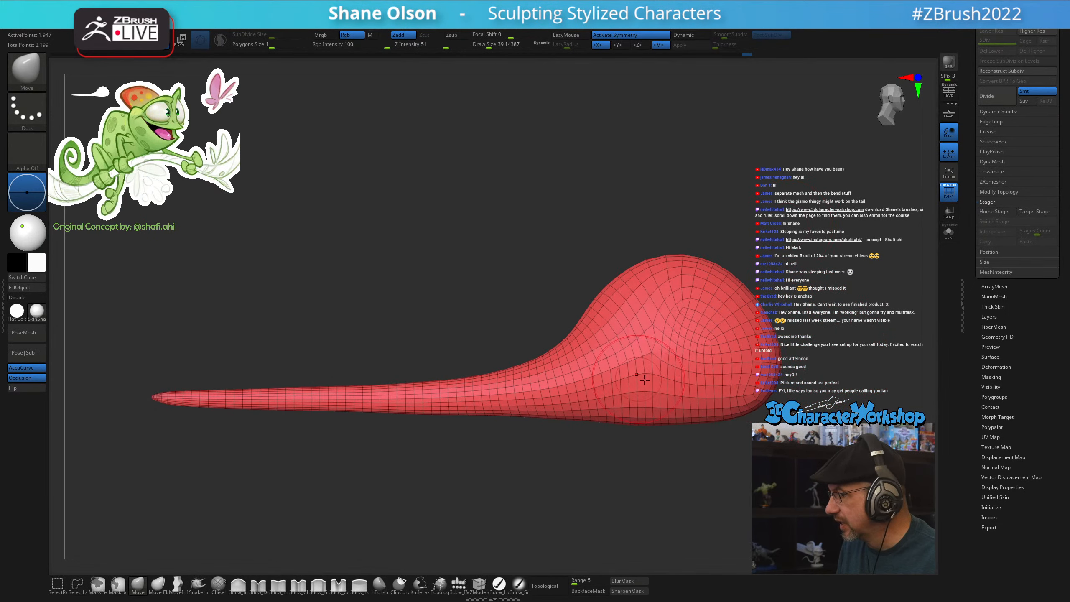
key("shift")
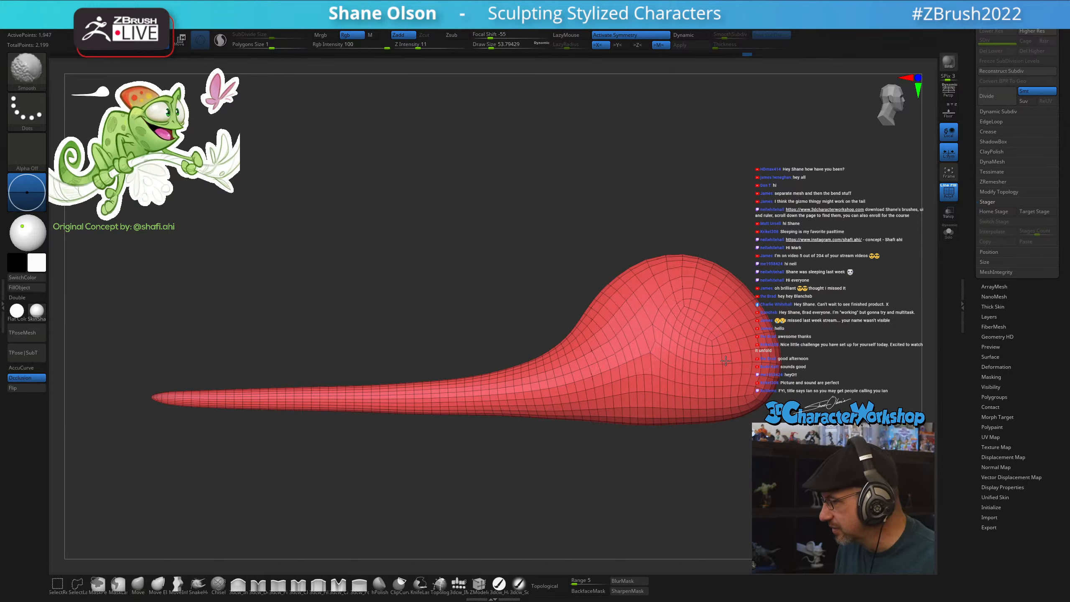
left_click_drag(726, 361, 752, 398, "shift")
mouse_move(809, 248)
left_mouse_down()
mouse_move(666, 251)
mouse_move(794, 242)
left_mouse_up()
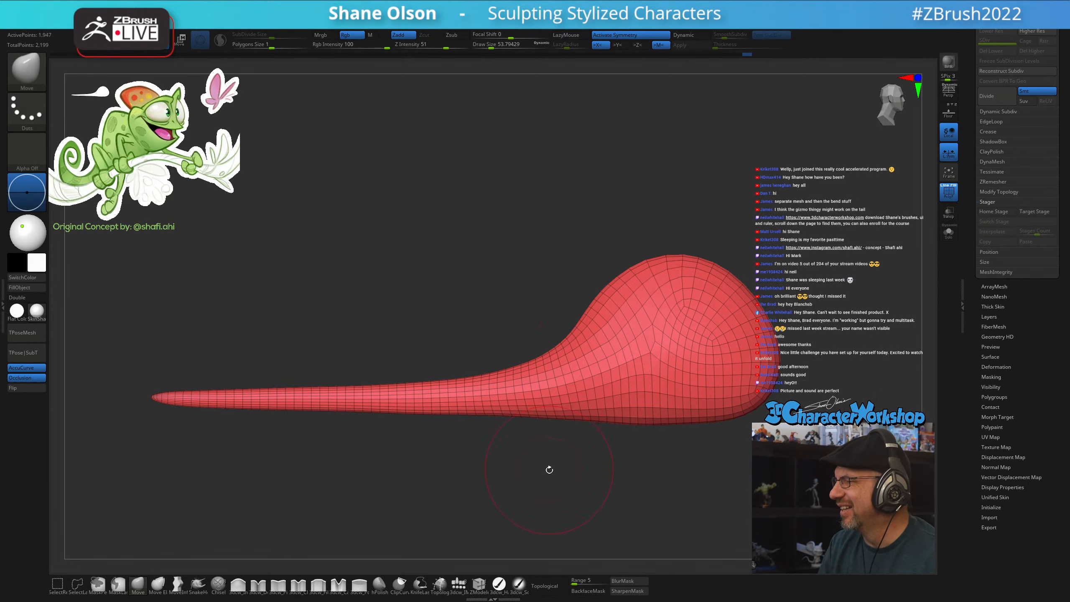
mouse_move(549, 470)
left_mouse_down()
mouse_move(490, 320)
mouse_move(472, 332)
mouse_move(487, 303)
mouse_move(533, 351)
left_mouse_up()
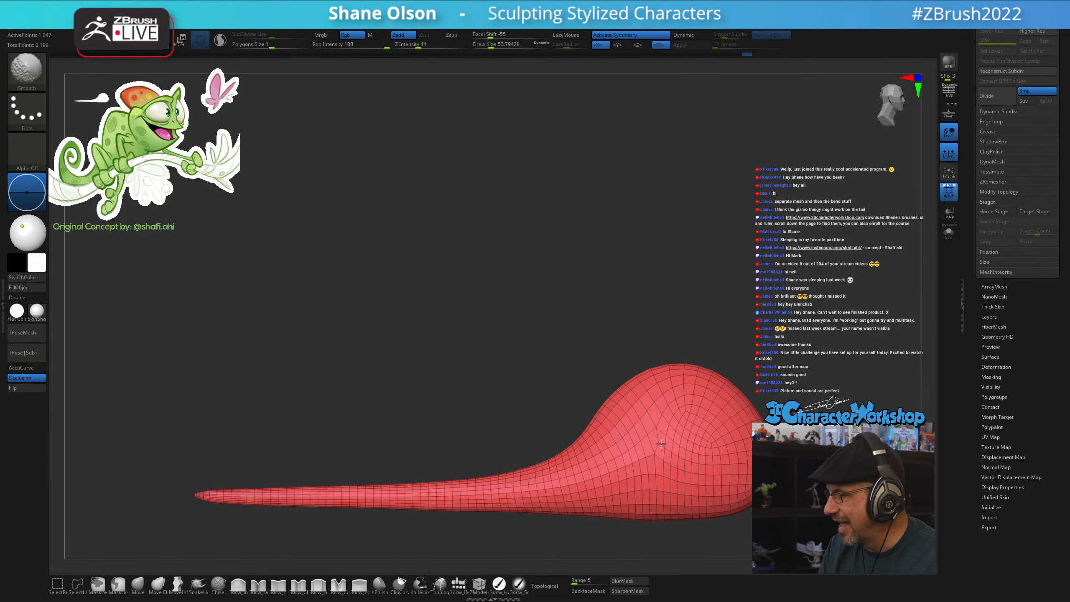
left_click_drag(661, 443, 650, 400, "alt")
mouse_move(582, 267)
left_mouse_down("alt")
mouse_move(569, 249)
mouse_move(523, 269)
mouse_move(505, 253)
mouse_move(459, 443)
left_mouse_up("alt")
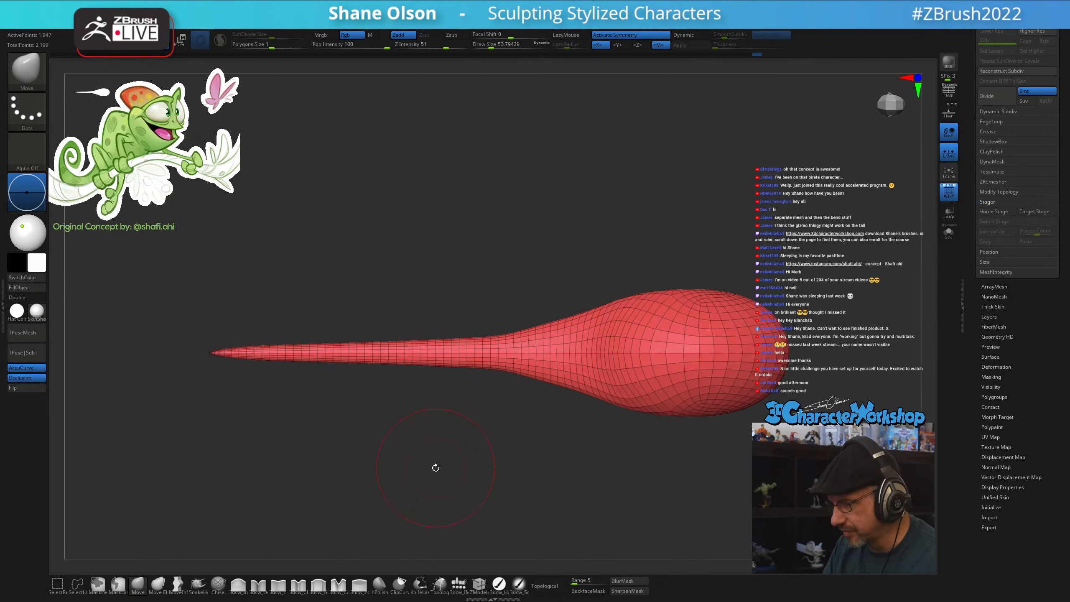
Thicken the snout's thin tip with the 3dcw_Inflate brush
left_click_drag(391, 456, 352, 412)
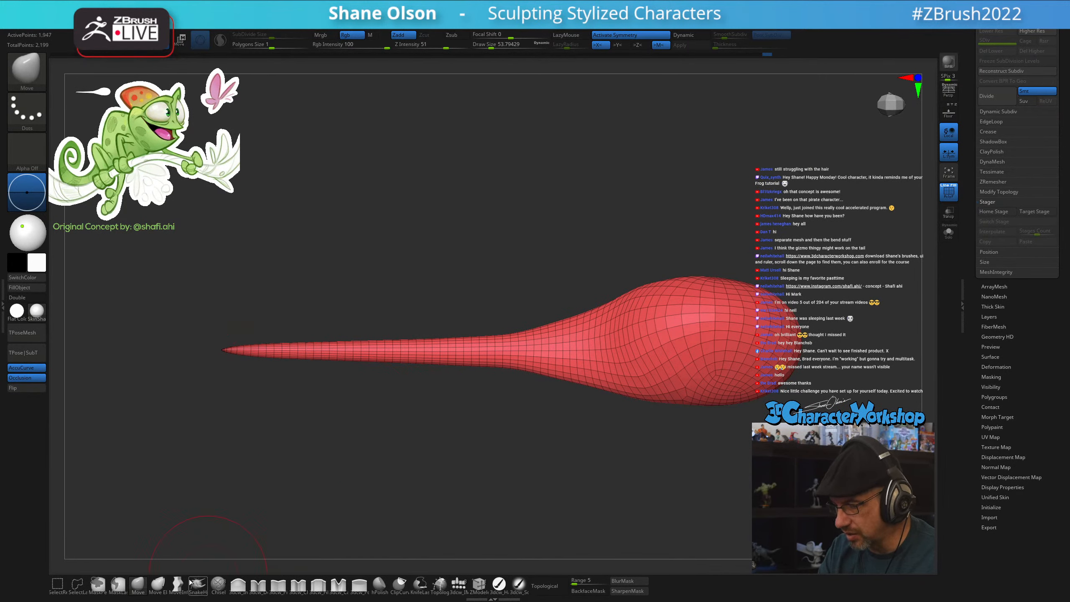
left_click(237, 587)
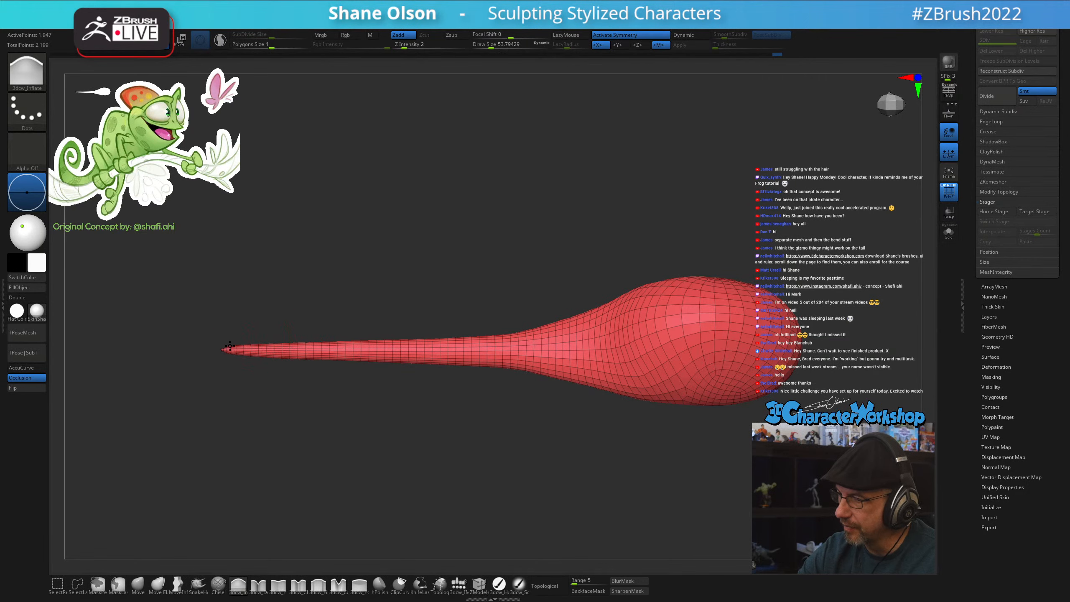
left_click_drag(430, 466, 422, 431)
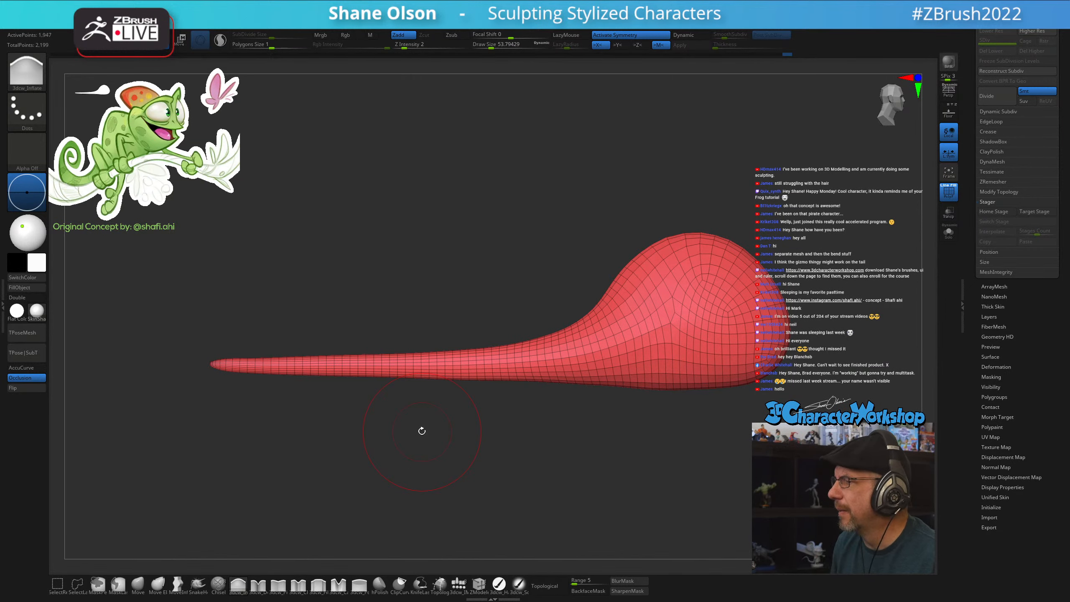
left_click_drag(409, 287, 427, 284)
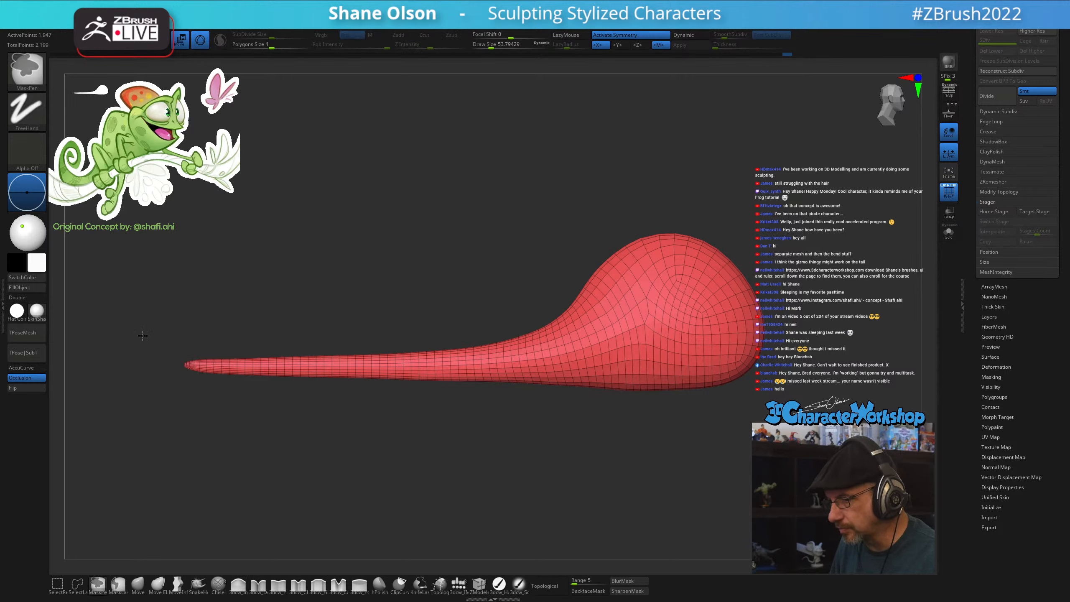
Mask the rounded head with a softened edge, leaving the snout free, and place the transform gizmo at the snout's base
mouse_move(152, 330)
left_mouse_down("ctrl")
mouse_move(332, 402)
mouse_move(526, 422)
left_mouse_up("ctrl")
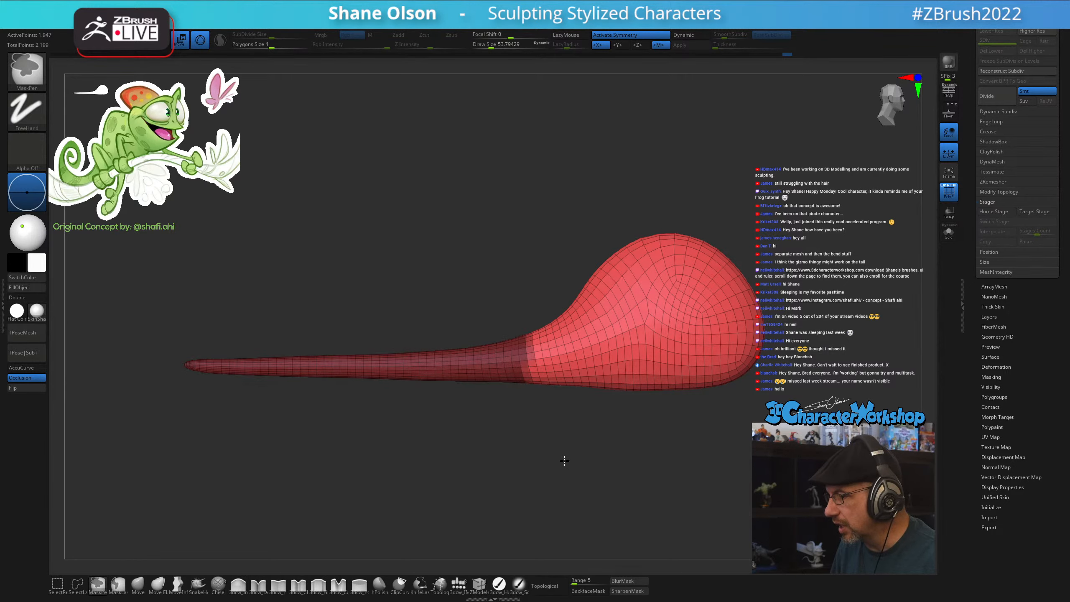
left_click(544, 423, "ctrl")
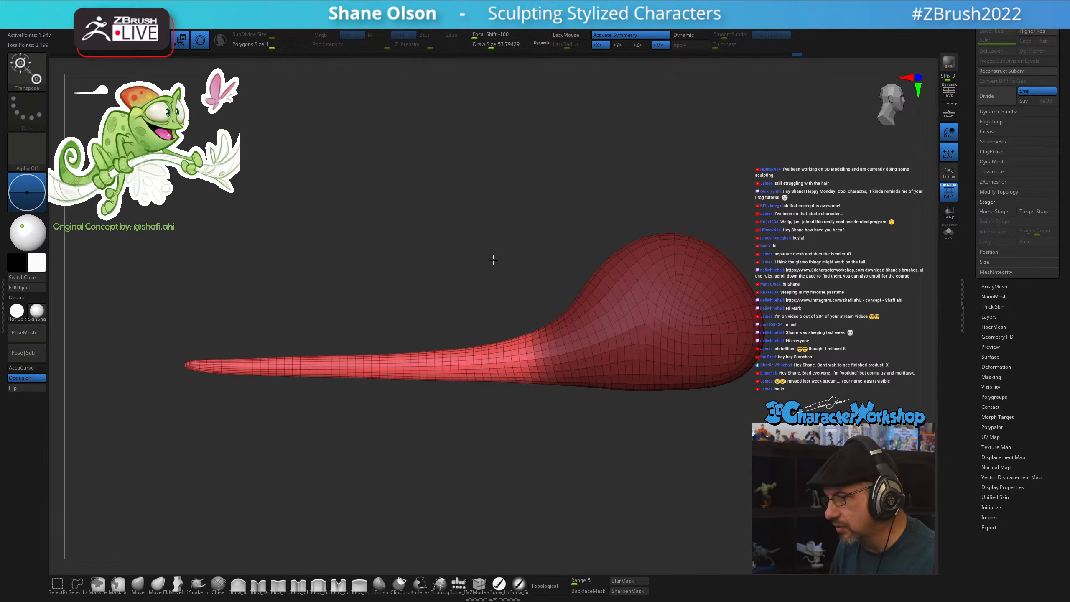
left_click_drag(493, 261, 493, 272, "alt")
left_click(557, 366, "alt")
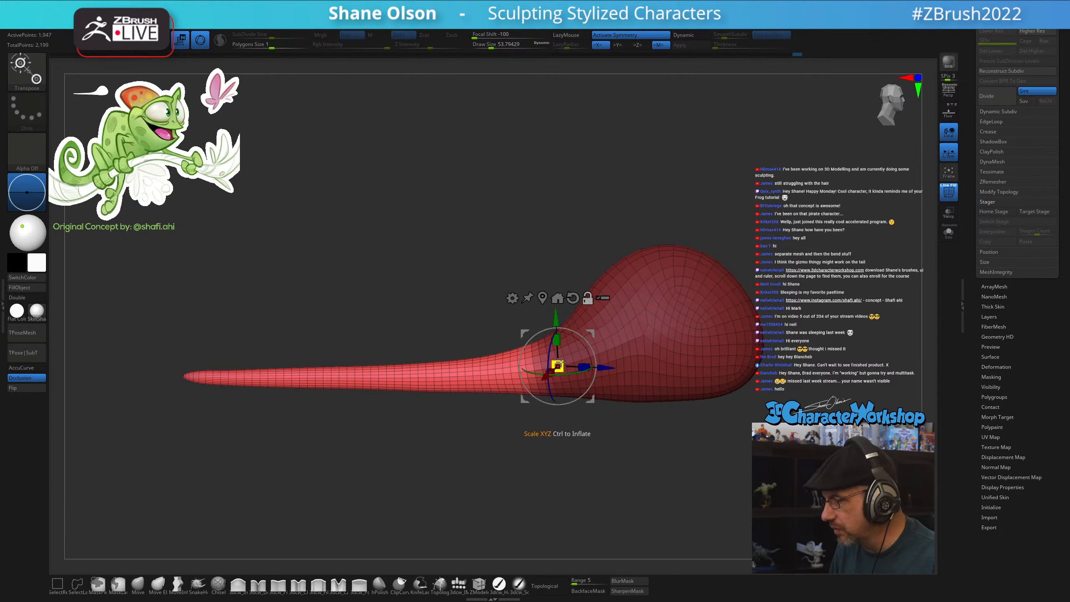
left_click(561, 294)
mouse_move(567, 298)
left_mouse_down("alt")
mouse_move(596, 349)
mouse_move(631, 463)
mouse_move(564, 302)
left_mouse_up("alt")
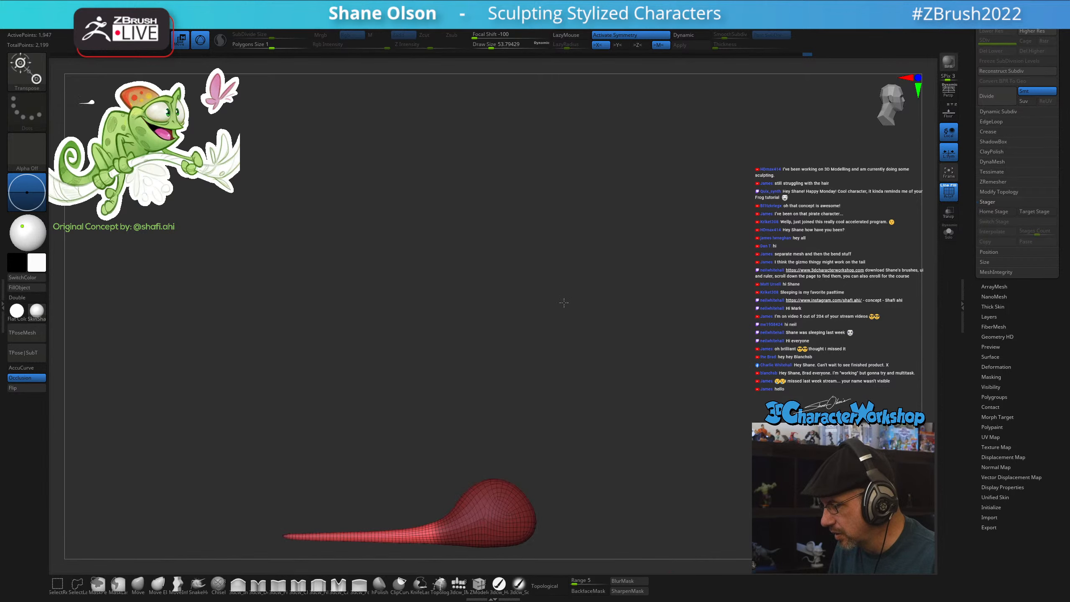
Show the floor grid and reposition the transform gizmo on the snout's base at the mask's edge
key("f")
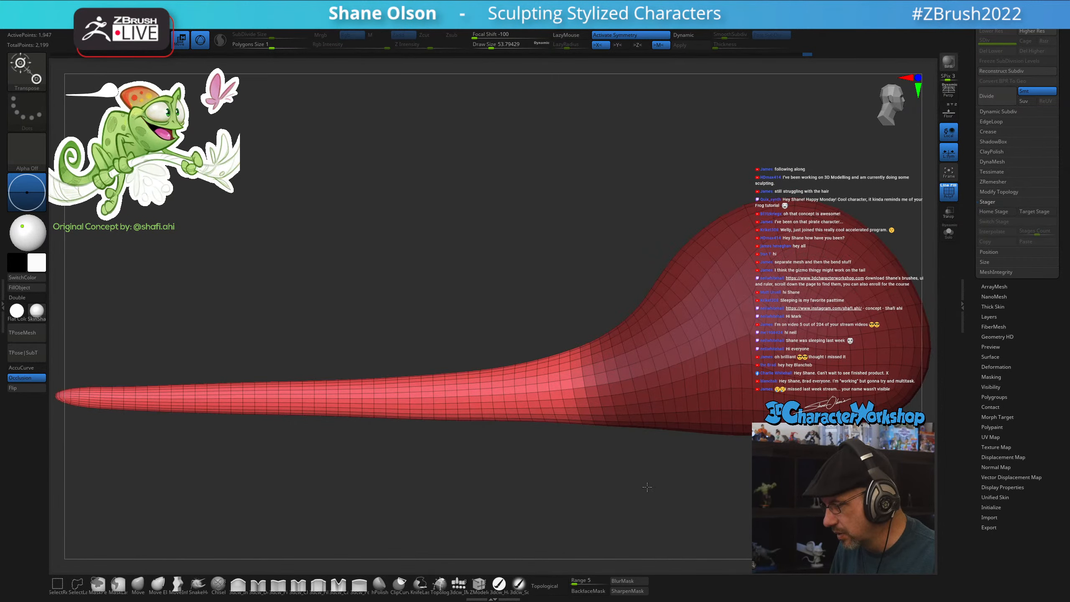
key("f")
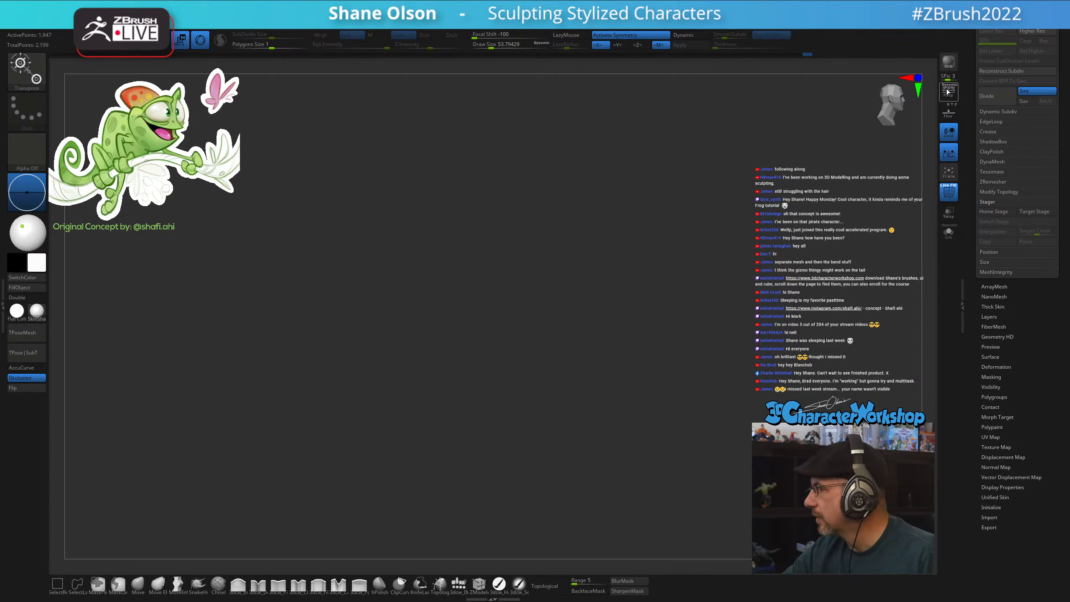
left_click(950, 115)
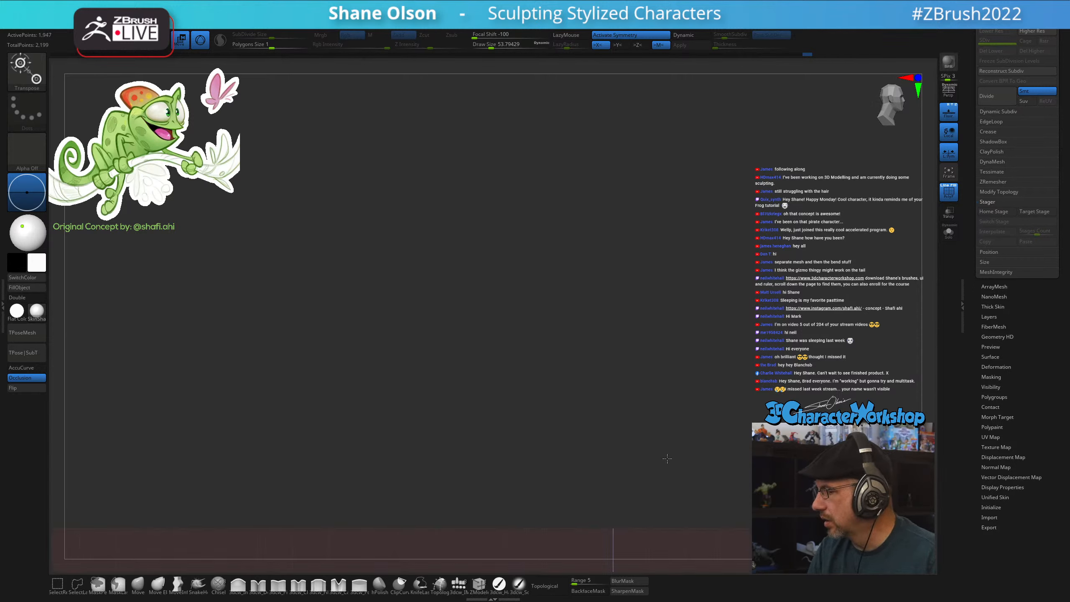
left_click_drag(588, 476, 552, 256, "alt")
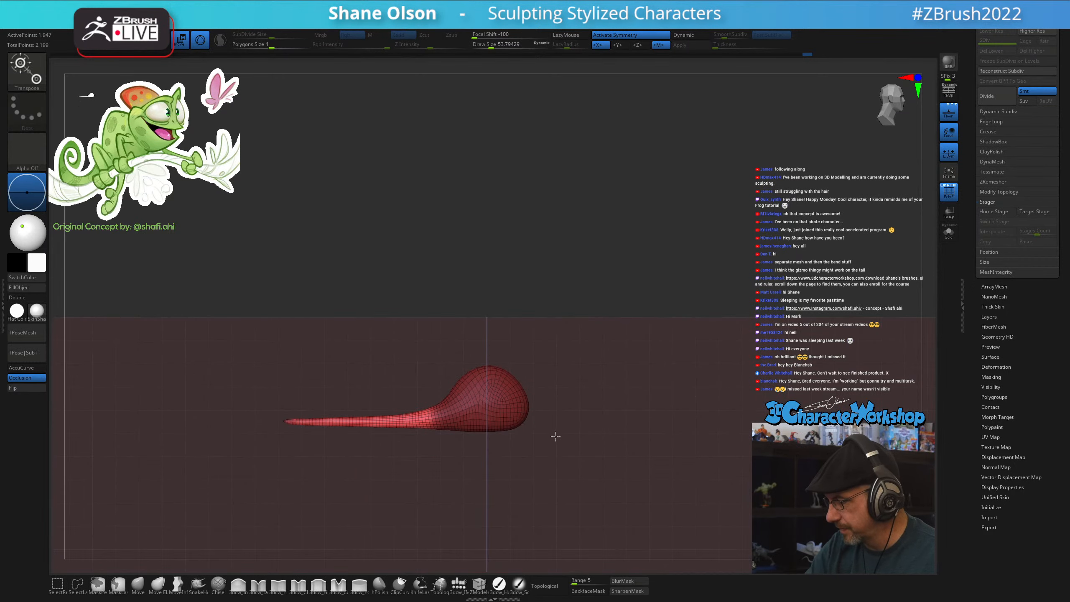
key("q")
mouse_move(593, 444)
left_mouse_down("alt")
mouse_move(609, 449)
mouse_move(581, 392)
left_mouse_up("alt")
mouse_move(538, 466)
left_mouse_down("alt")
mouse_move(555, 435)
mouse_move(518, 275)
left_mouse_up("alt")
key("w")
left_click_drag(558, 338, 564, 437, "alt")
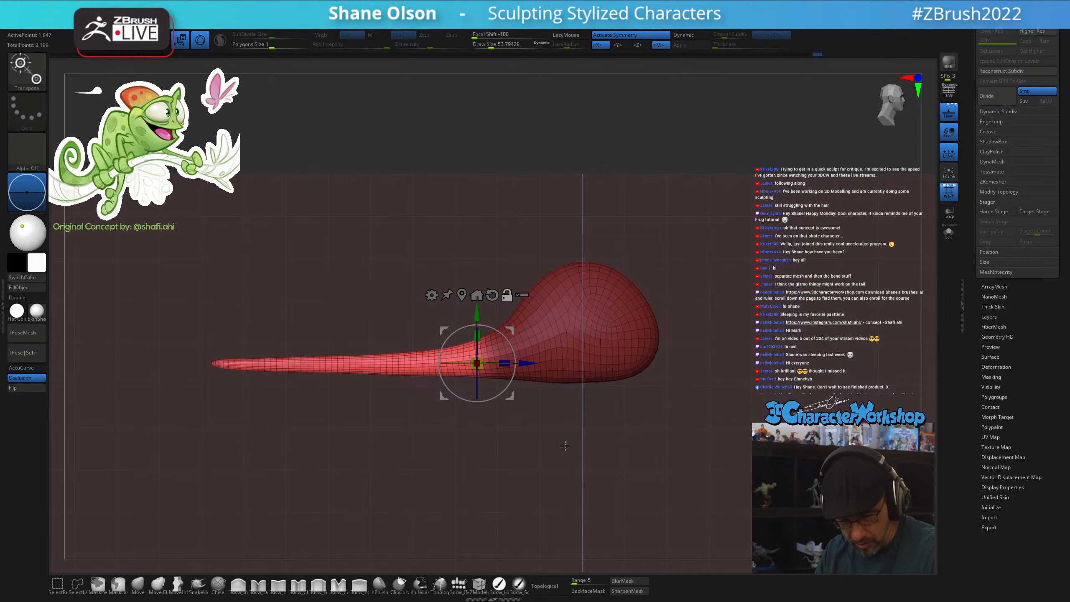
left_click_drag(511, 330, 527, 327, "alt")
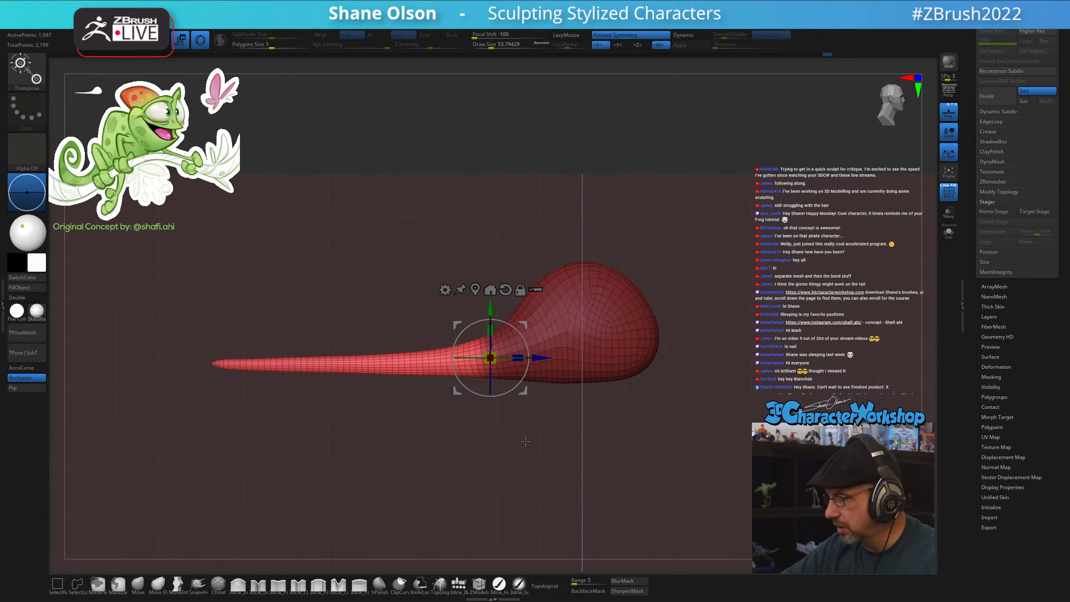
Apply the Bend Curve deformer to the partly masked form, and hide the floor grid
left_click(445, 289)
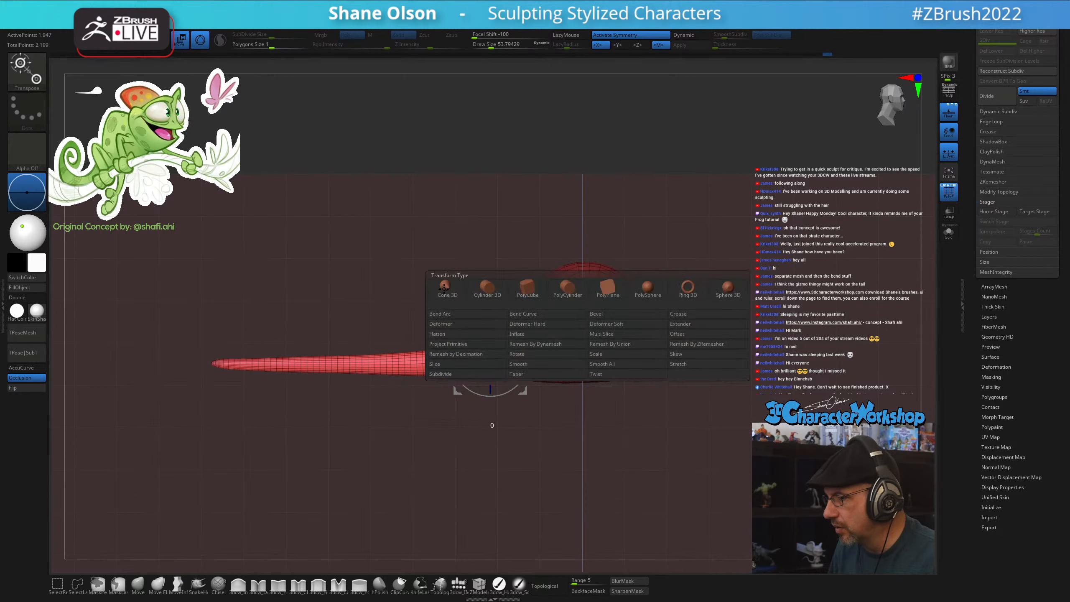
left_click(522, 314)
mouse_move(422, 441)
left_mouse_down()
mouse_move(501, 468)
mouse_move(434, 443)
left_mouse_up()
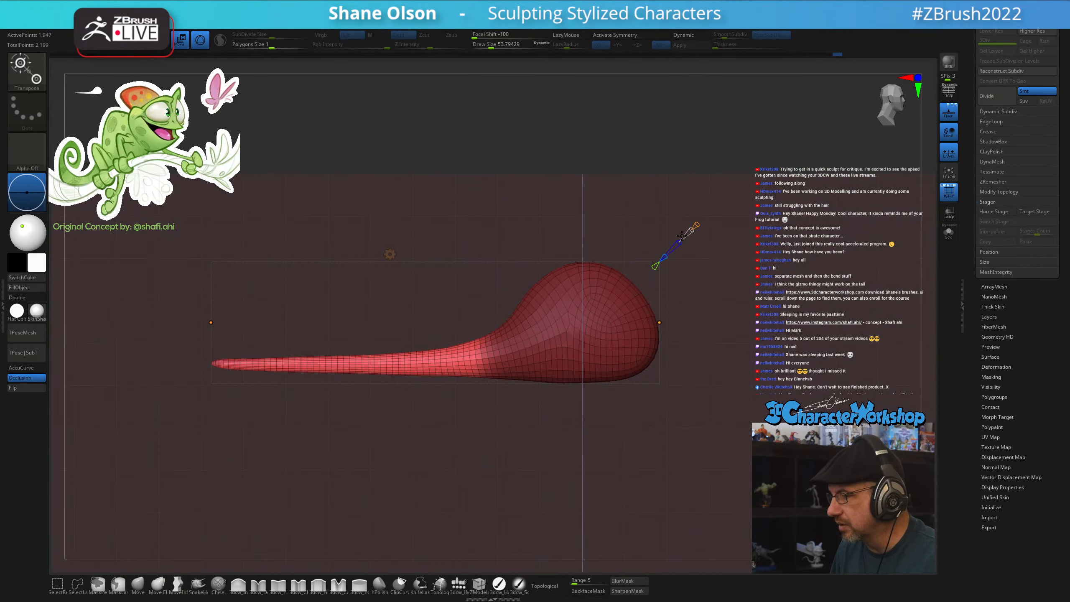
left_click_drag(478, 216, 485, 322)
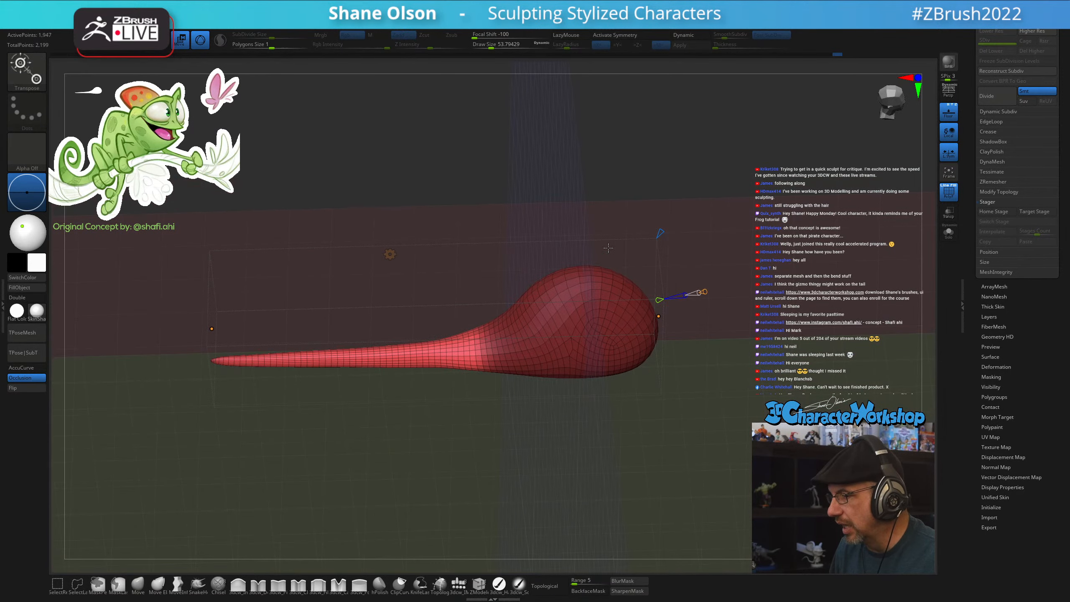
left_click(949, 112)
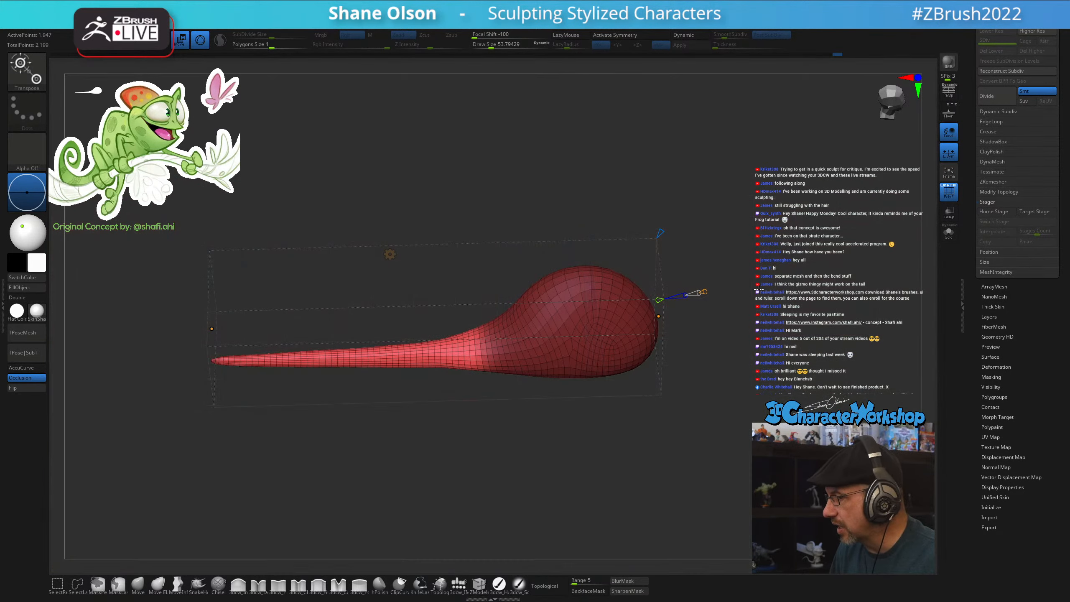
left_click_drag(623, 434, 624, 411)
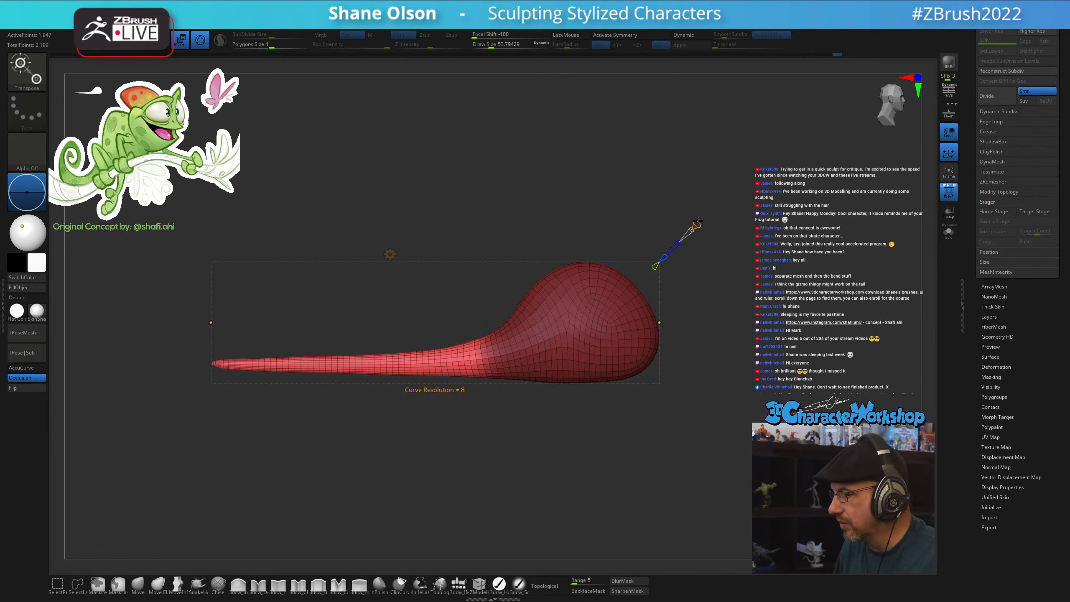
Try to curl the long thin tail into a spiral with Bend Curve, adding more curve points and bending at them
left_click_drag(698, 219, 705, 218)
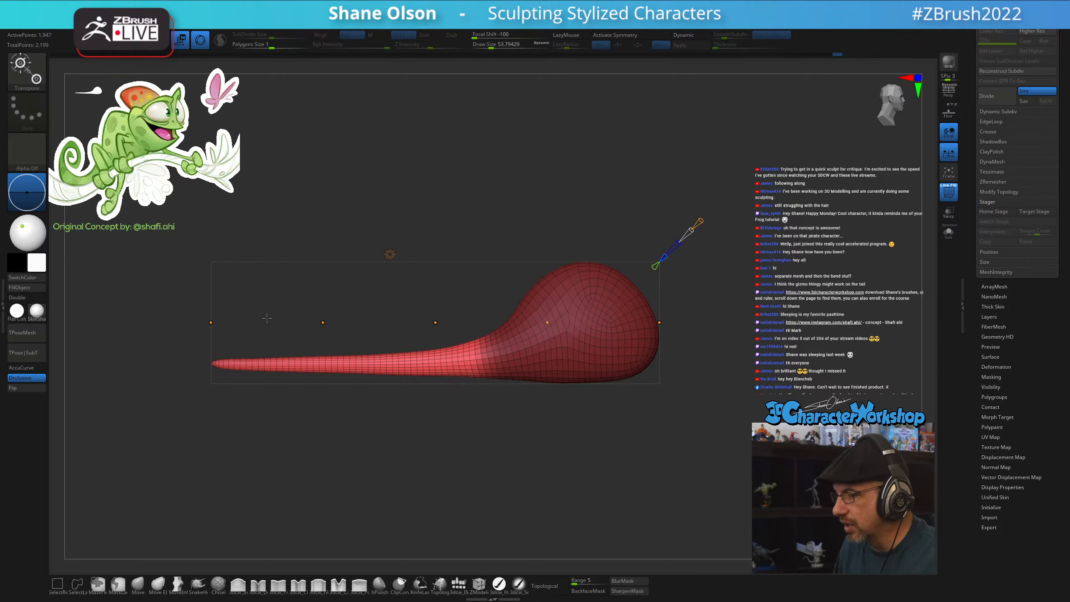
left_click_drag(211, 322, 371, 305)
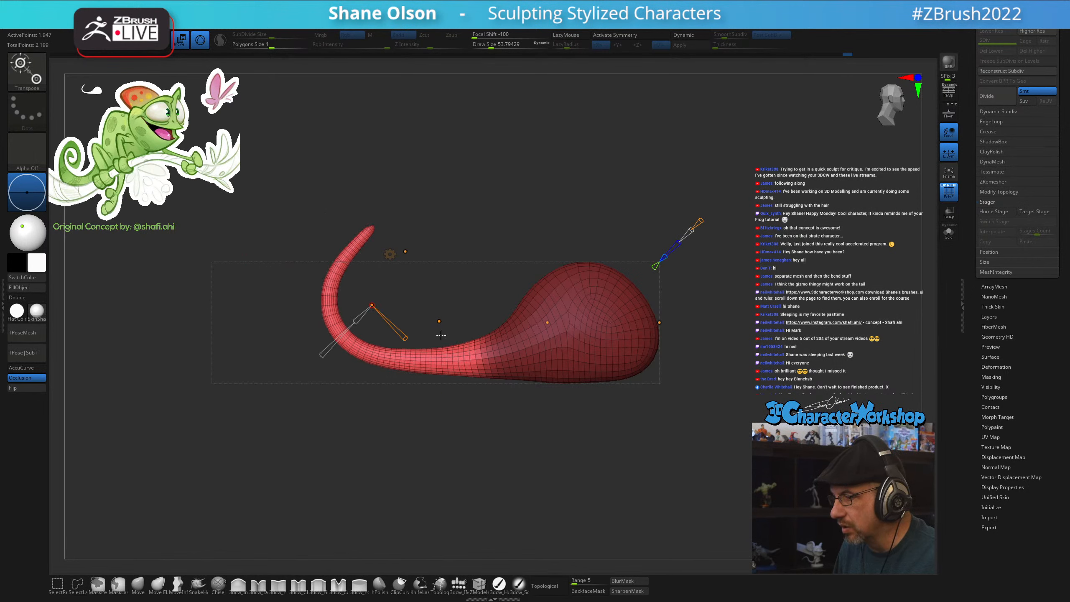
left_click_drag(436, 323, 436, 323)
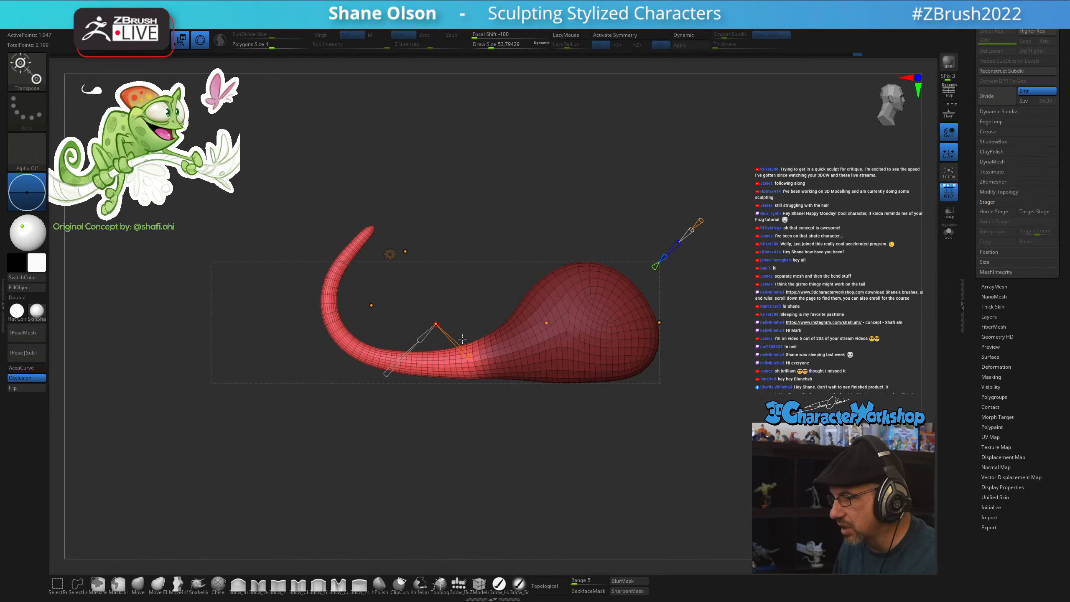
left_click(546, 323)
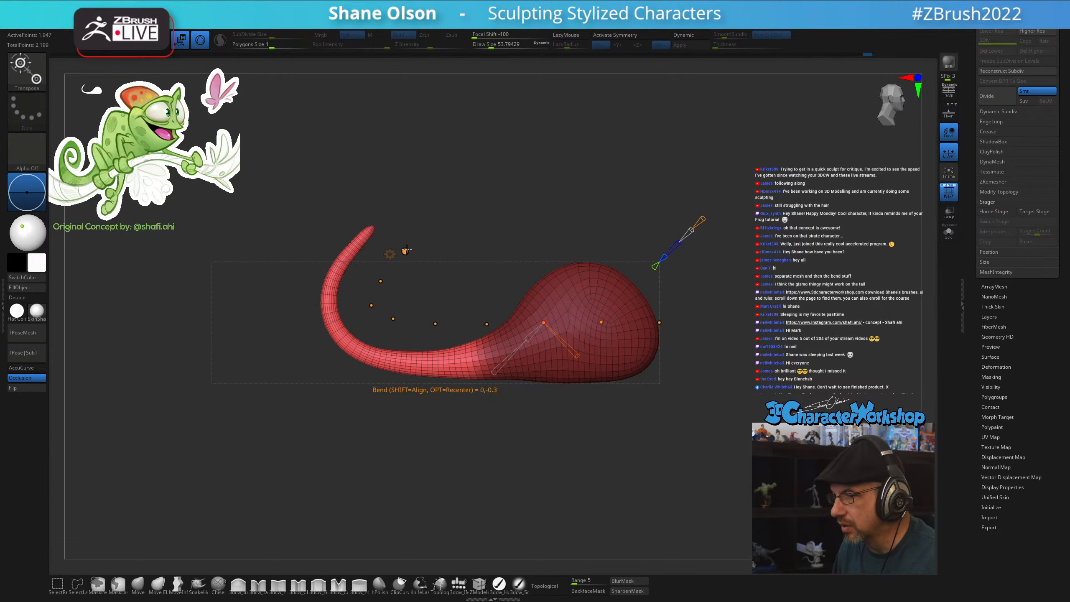
left_click_drag(406, 250, 386, 326)
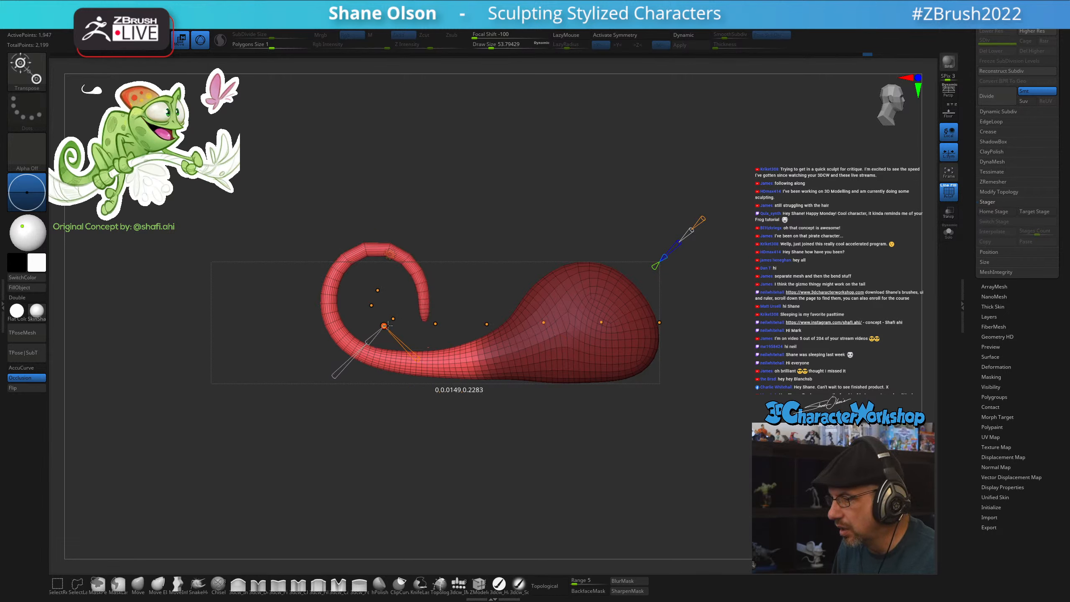
mouse_move(379, 290)
left_mouse_down()
mouse_move(388, 292)
mouse_move(381, 326)
mouse_move(374, 317)
mouse_move(423, 327)
mouse_move(363, 310)
mouse_move(357, 299)
mouse_move(390, 289)
mouse_move(377, 283)
mouse_move(386, 277)
mouse_move(362, 289)
left_mouse_up()
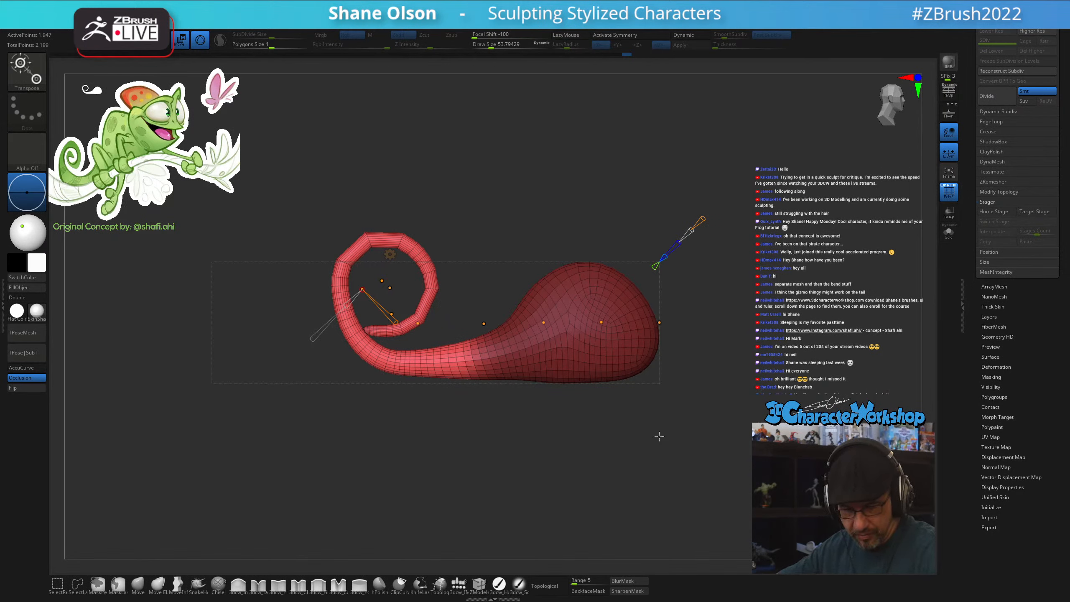
Undo the Bend Curve edits until the thin tail is straight again
left_click_drag(467, 426, 464, 443, "alt")
key("ctrl")
key("ctrl+z")
key("ctrl+z")
key("ctrl+z")
key("ctrl+z")
key("ctrl+z")
key("ctrl+z")
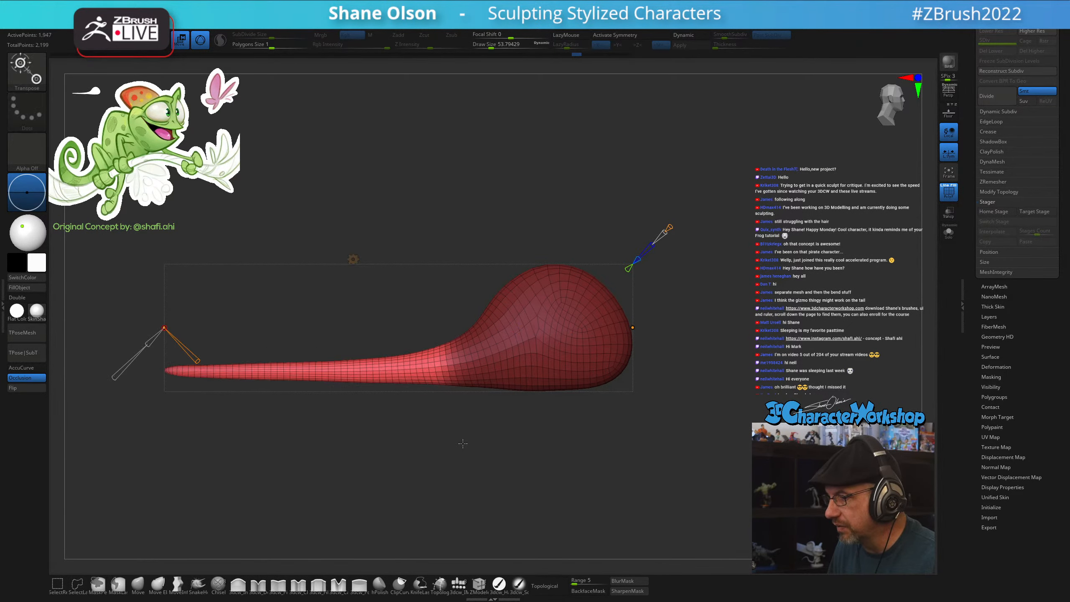
Reset the Bend Curve deformer fully and return to the 3dcw_Inflate brush
left_click(354, 259)
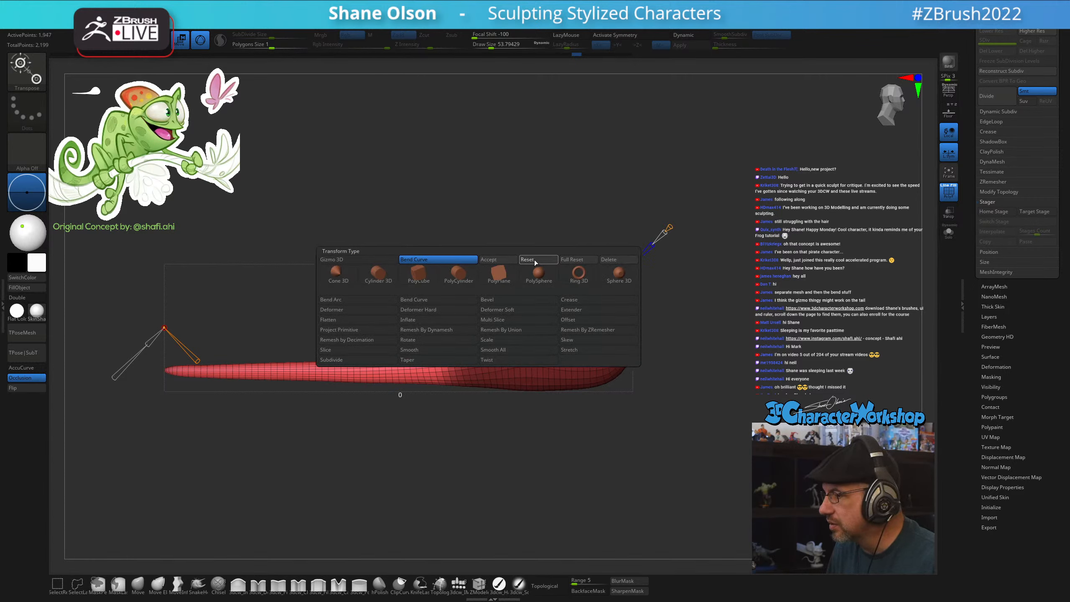
left_click(534, 259)
left_click(354, 259)
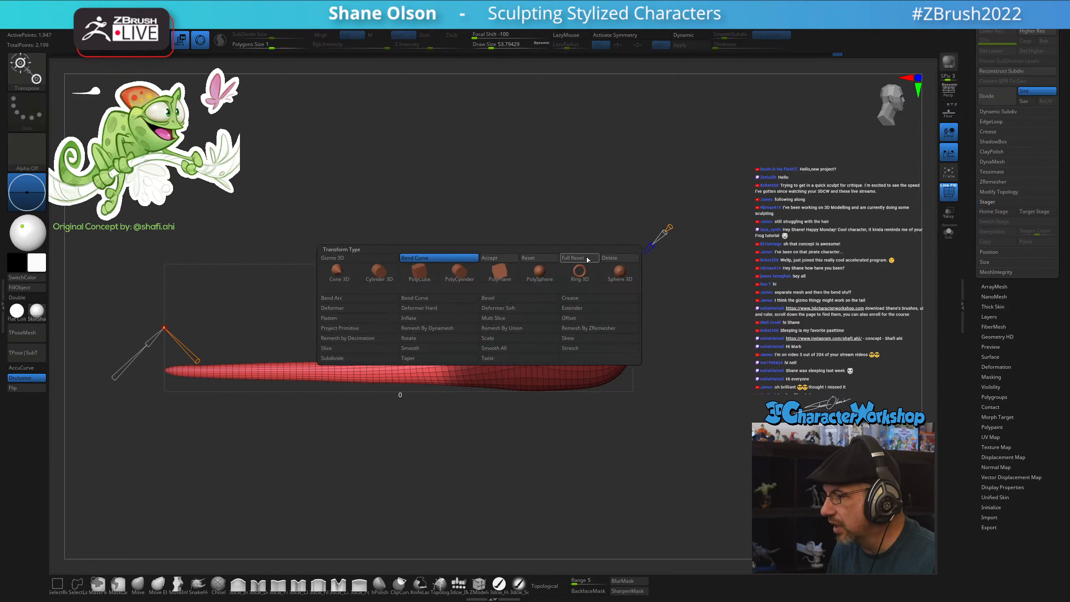
left_click(589, 259)
key("q")
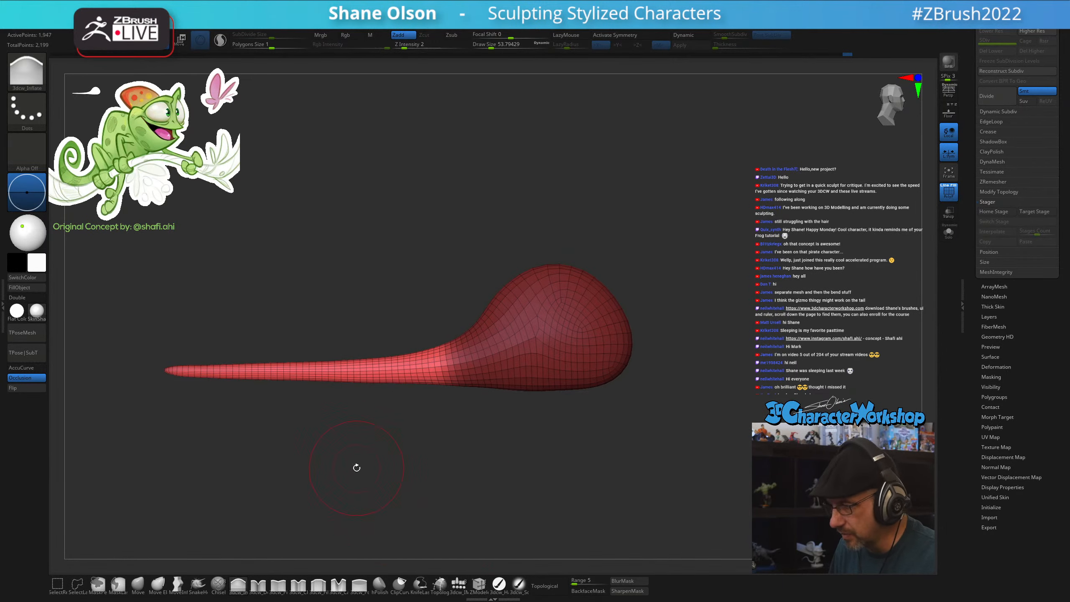
Clear the mask from the form and reduce the brush's draw size to about 37
left_click_drag(349, 464, 409, 472, "alt")
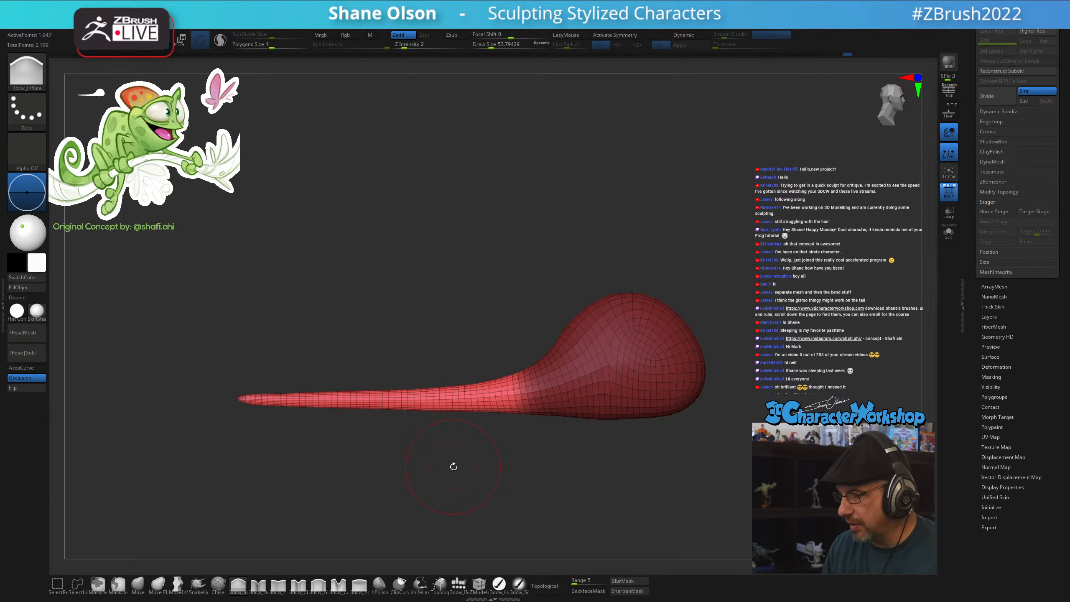
left_click_drag(453, 466, 488, 462)
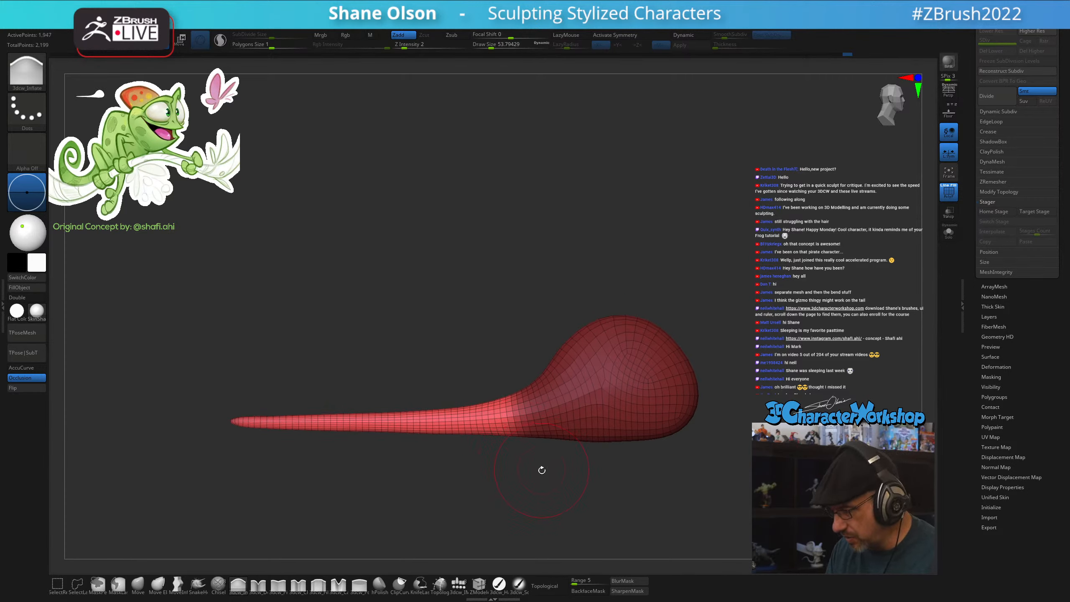
left_click_drag(533, 482, 540, 485, "ctrl")
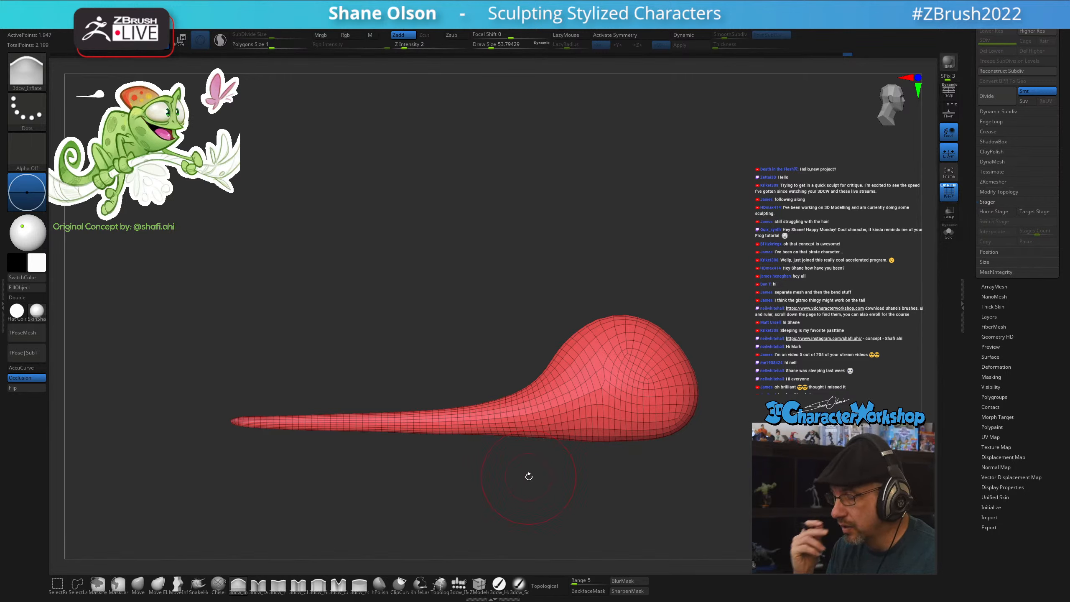
left_click_drag(495, 480, 553, 485, "alt")
key("s")
left_click_drag(484, 497, 480, 498)
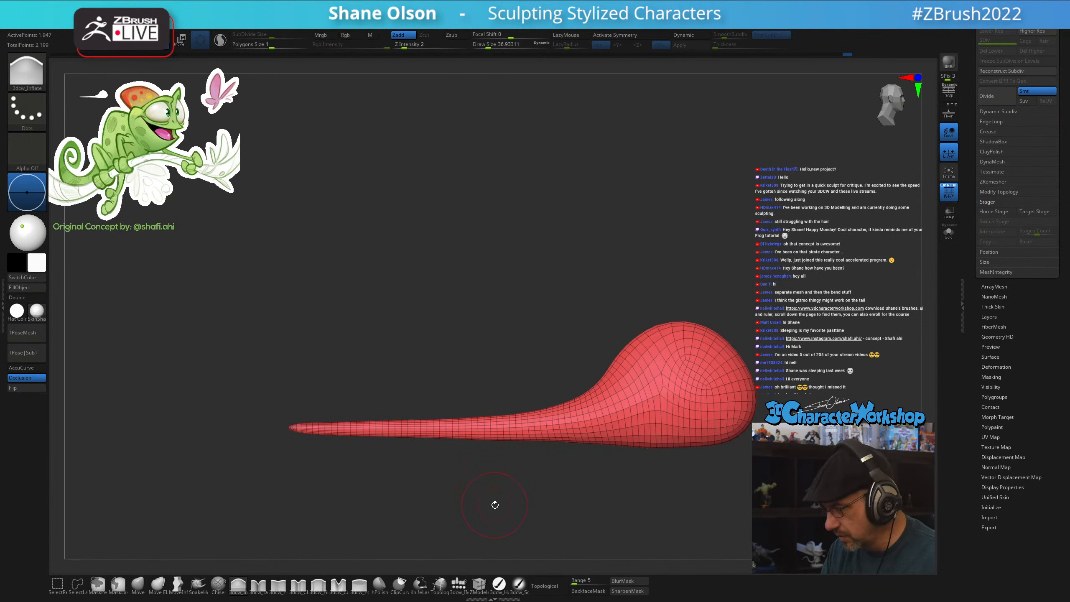
Mask the rounded body with a topological mask along the tail, and draw a transpose line from the tail's base past its tip
key("w")
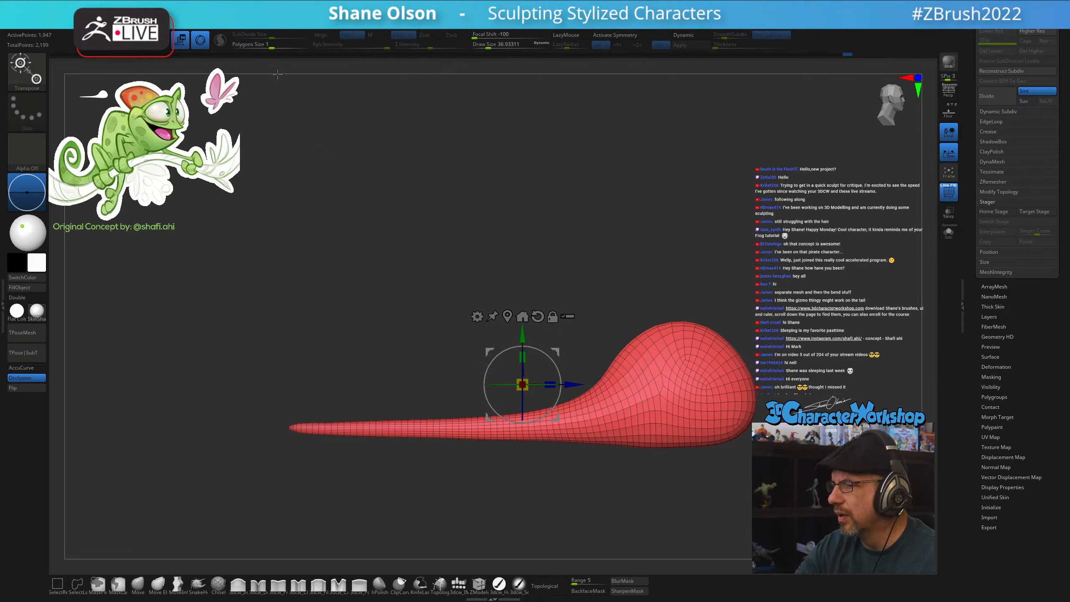
left_click_drag(329, 427, 411, 508, "ctrl")
left_click(201, 42)
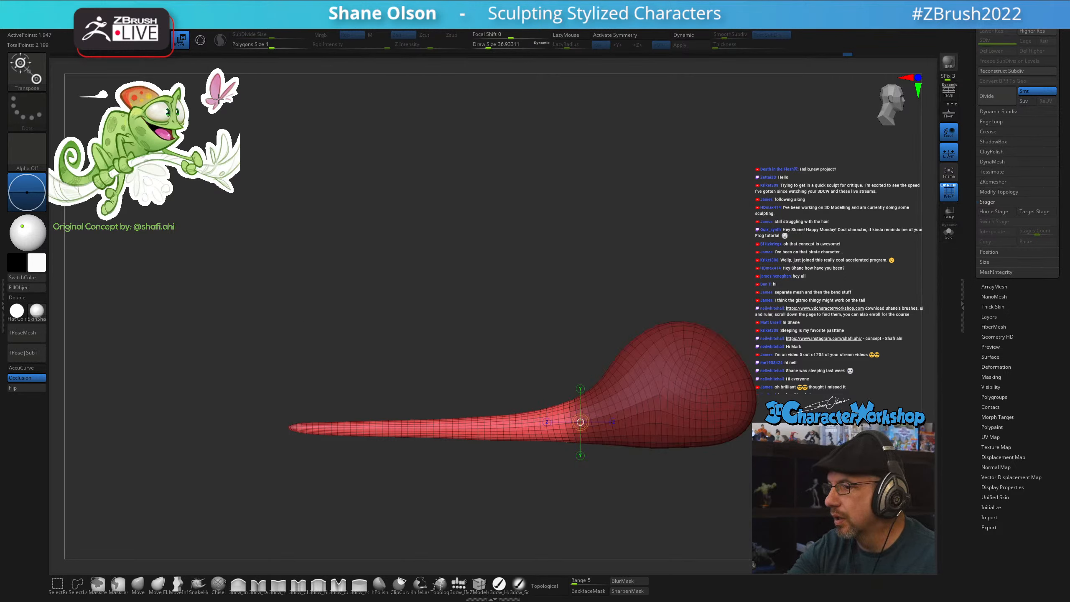
left_click_drag(579, 436, 240, 438)
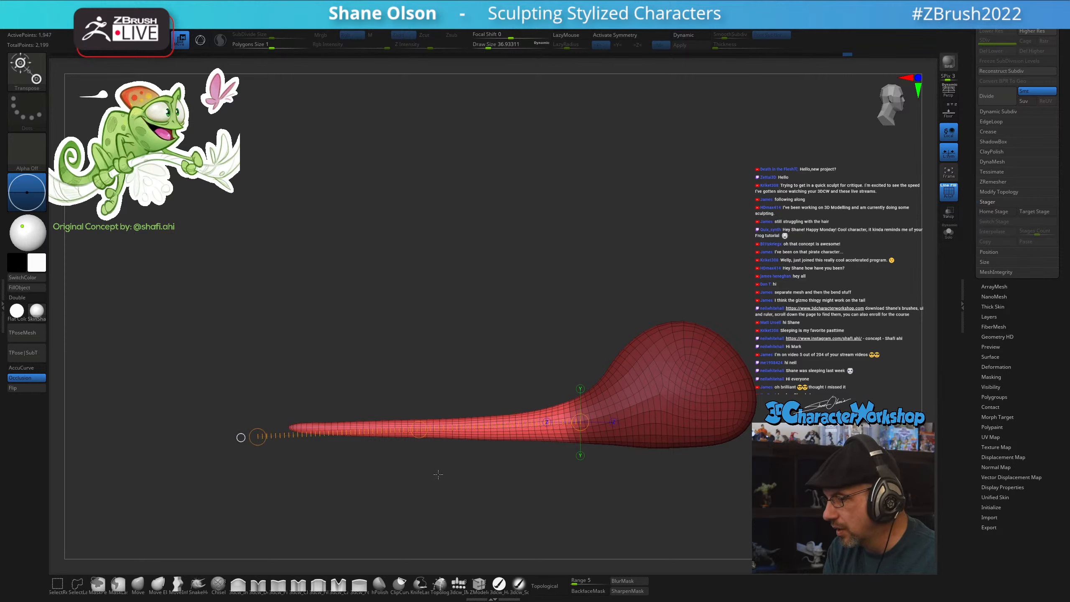
left_click_drag(438, 474, 530, 483, "alt")
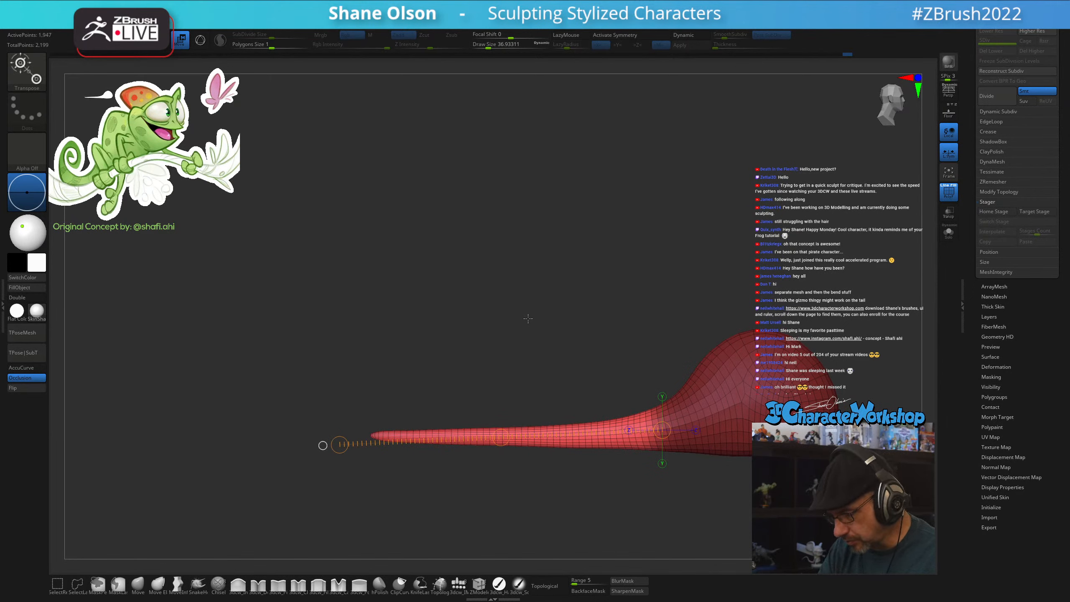
key("q")
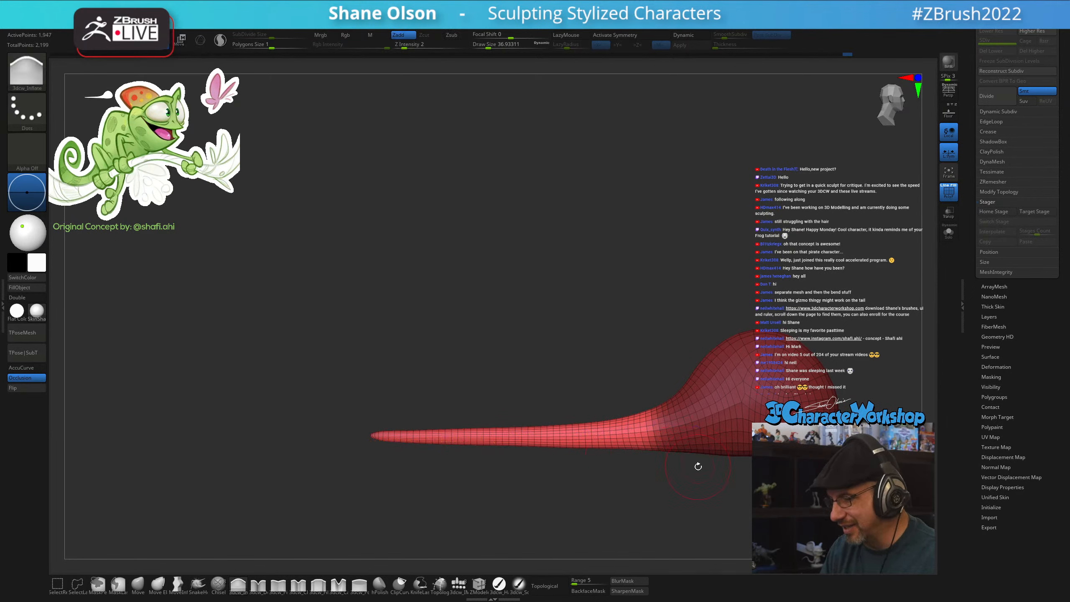
key("w")
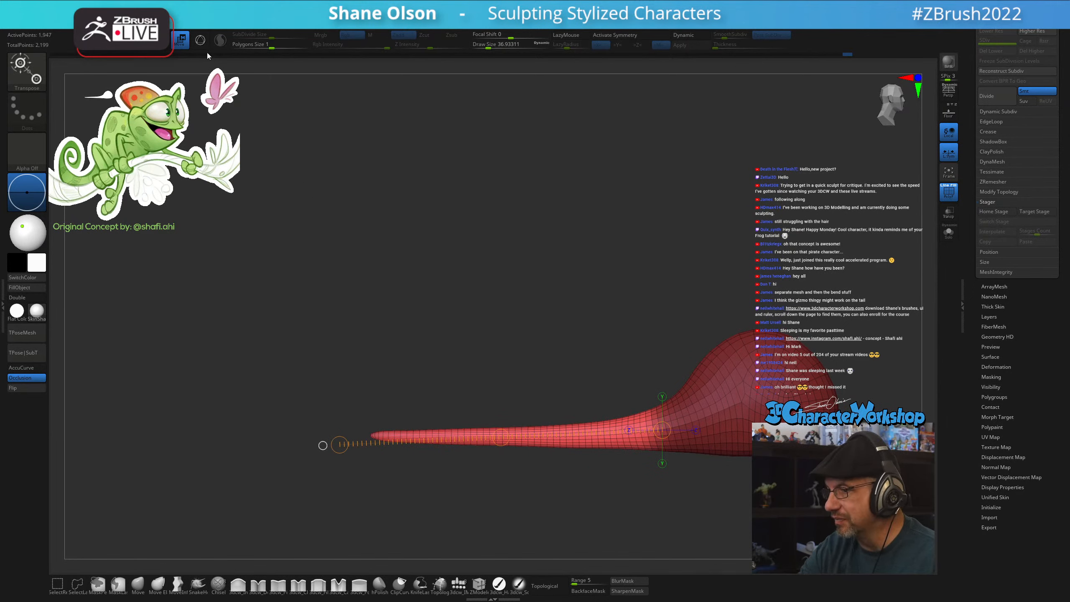
left_click(201, 41)
left_click_drag(640, 357, 698, 396, "alt")
left_click_drag(478, 35, 506, 35)
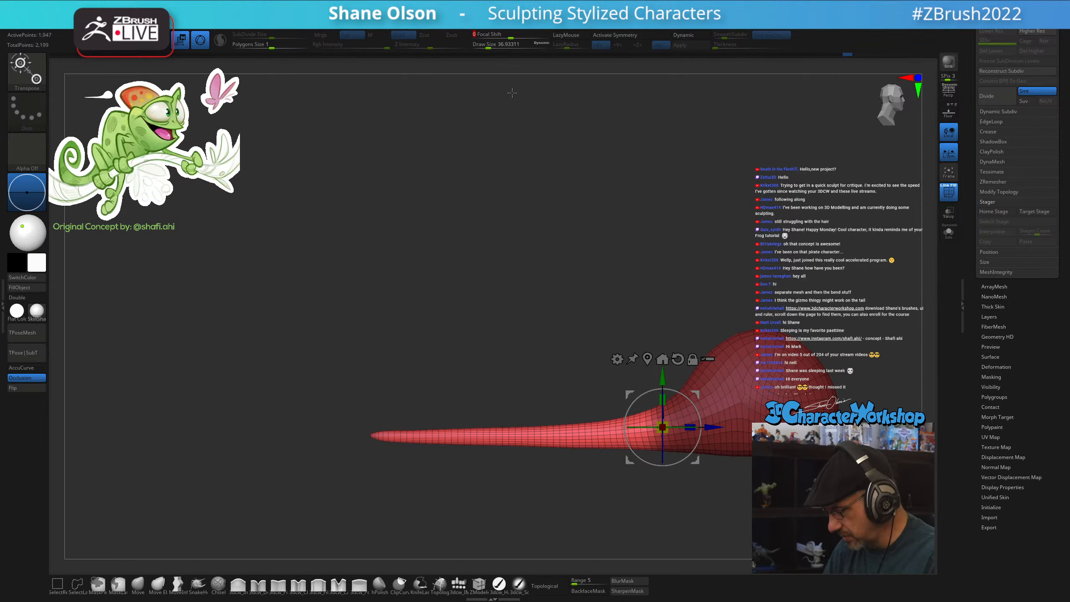
mouse_move(697, 410)
left_mouse_down()
mouse_move(700, 451)
mouse_move(690, 383)
mouse_move(703, 417)
mouse_move(695, 447)
mouse_move(677, 463)
mouse_move(645, 460)
mouse_move(706, 415)
left_mouse_up()
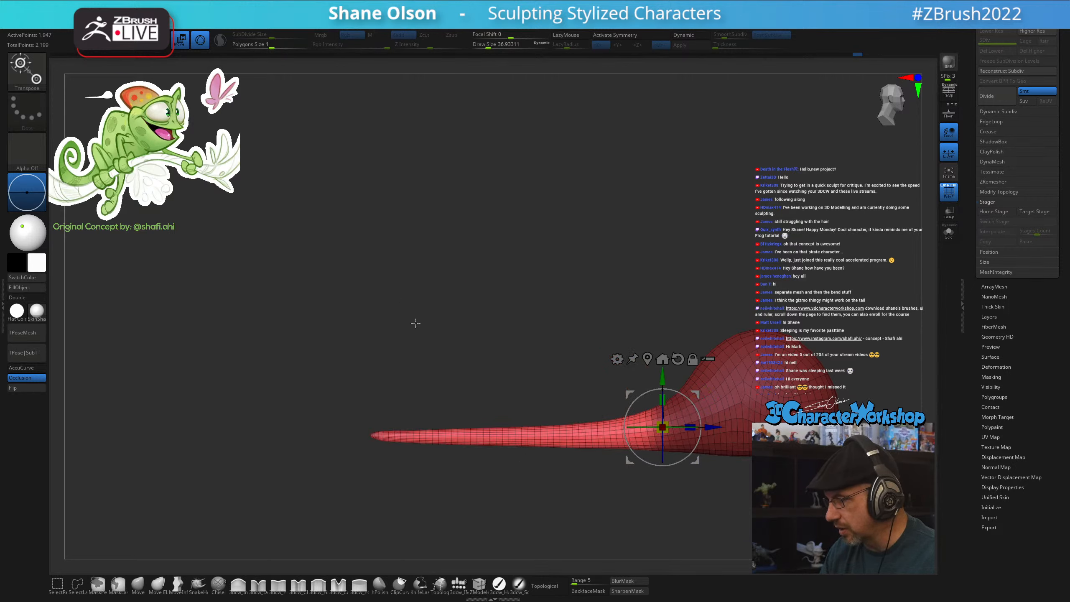
left_click(200, 40)
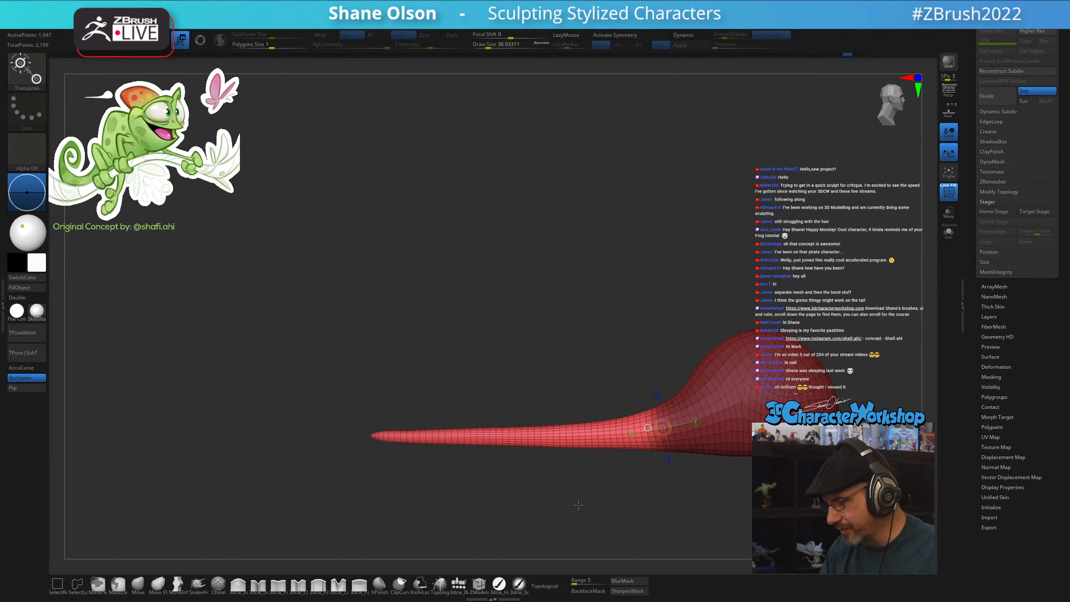
left_click_drag(579, 505, 589, 475, "alt")
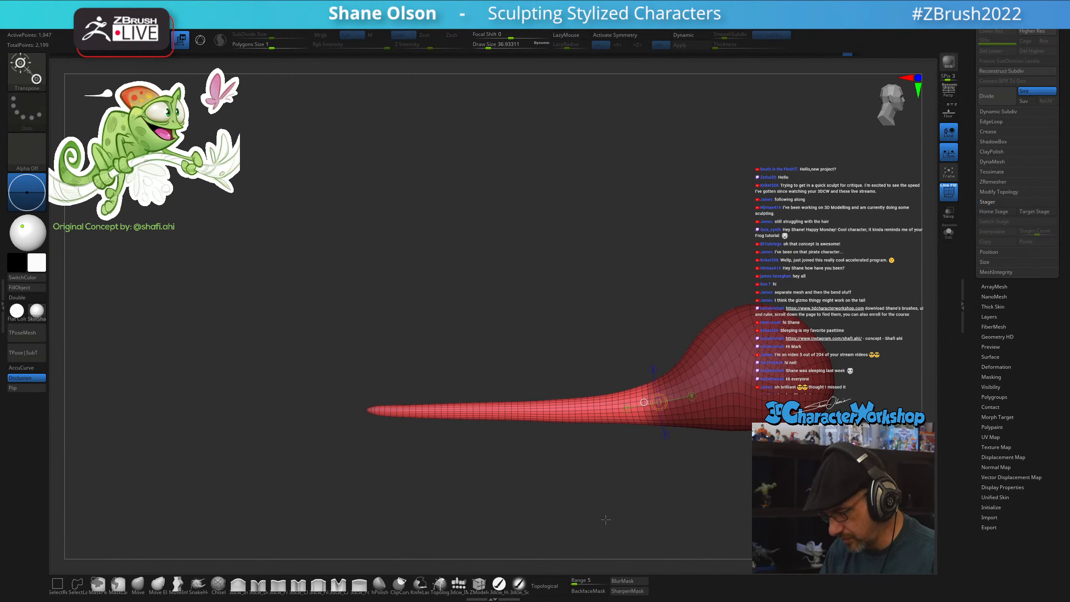
key("q")
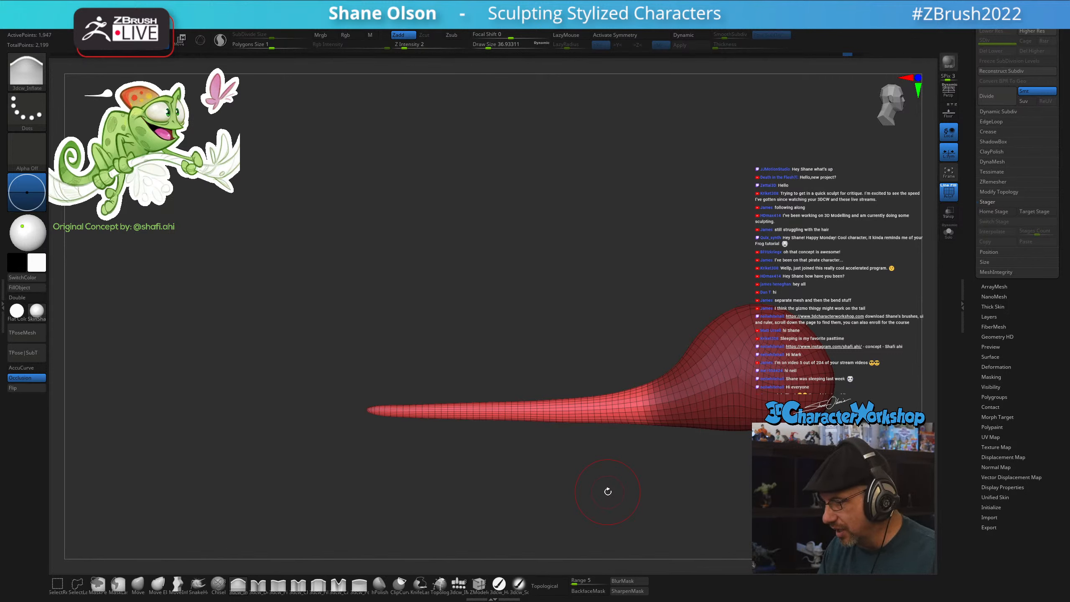
Try to bend the tail upward from its tip using the Move Elastic brush with draw size about 274
left_click(138, 584)
key("s")
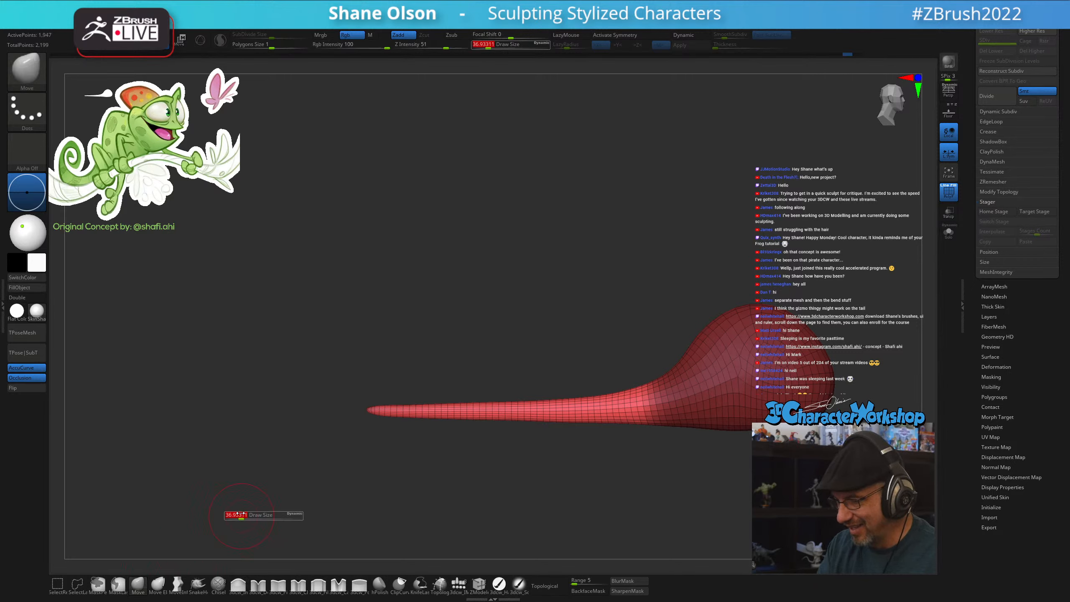
left_click_drag(227, 515, 284, 506)
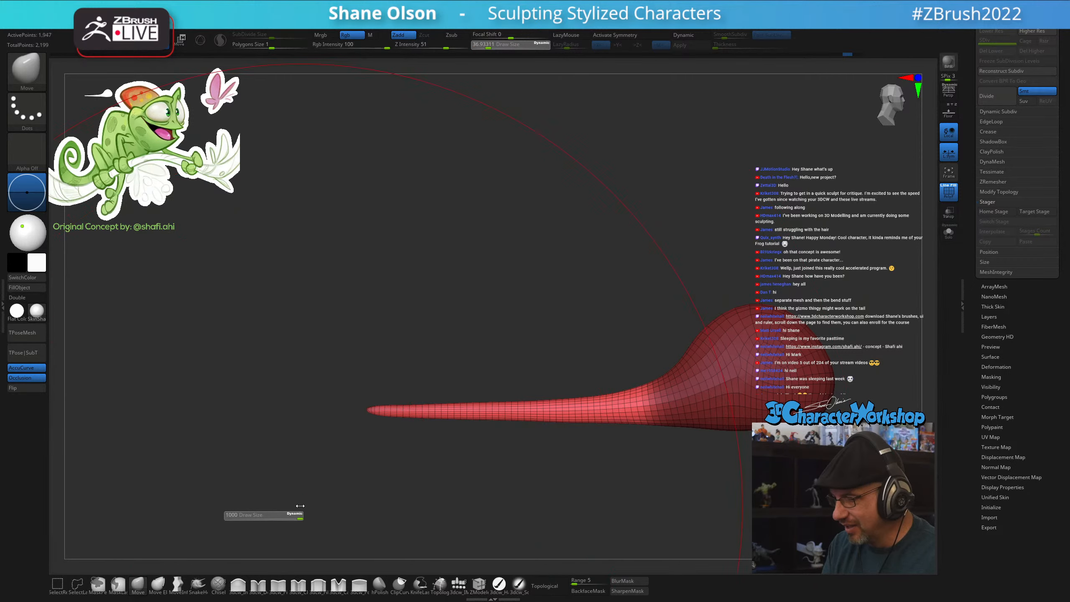
left_click(158, 585)
mouse_move(378, 410)
left_mouse_down()
mouse_move(472, 366)
mouse_move(444, 369)
left_mouse_up()
key("ctrl+z")
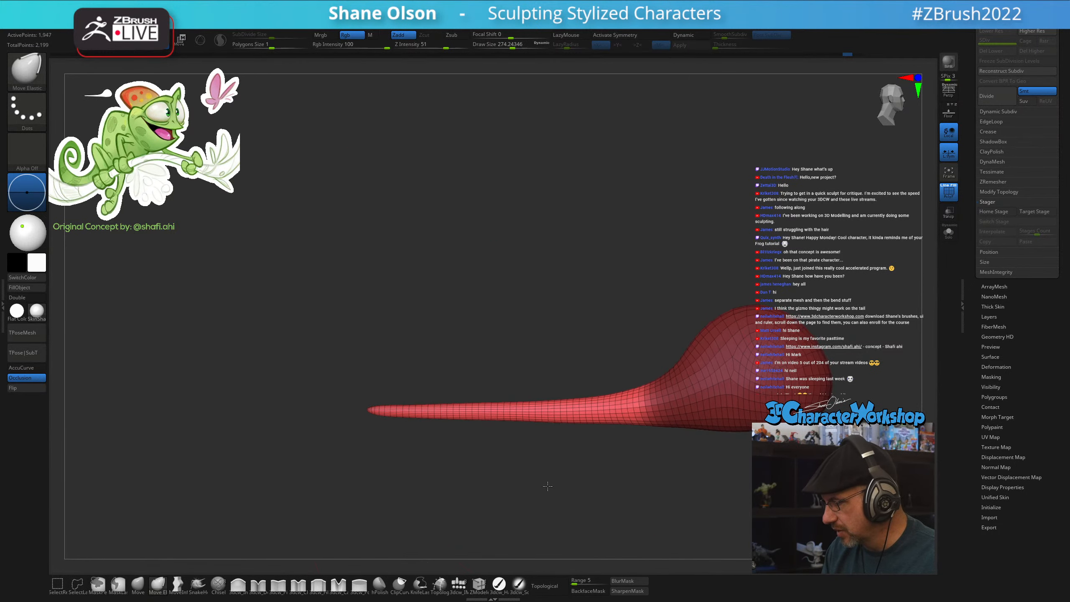
Reduce the Move Elastic brush's draw size to about 97
key("ctrl")
key("s")
left_click_drag(587, 494, 564, 490)
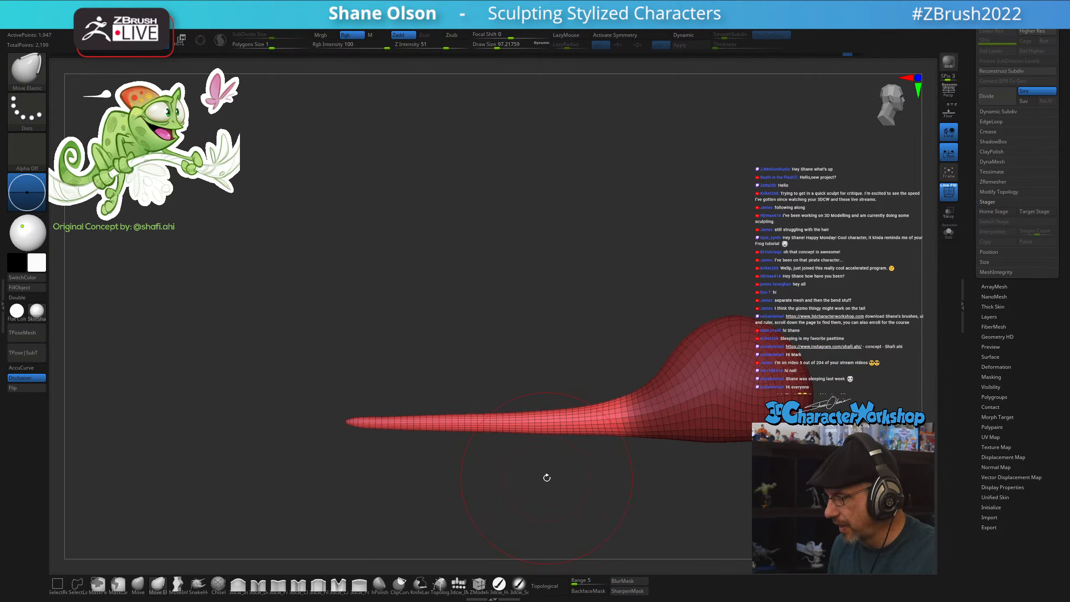
Mask the rounded body up to the tail's base with a hard slanted MaskLasso edge, and make the masked area its own polygroup
left_click_drag(521, 349, 507, 348, "alt")
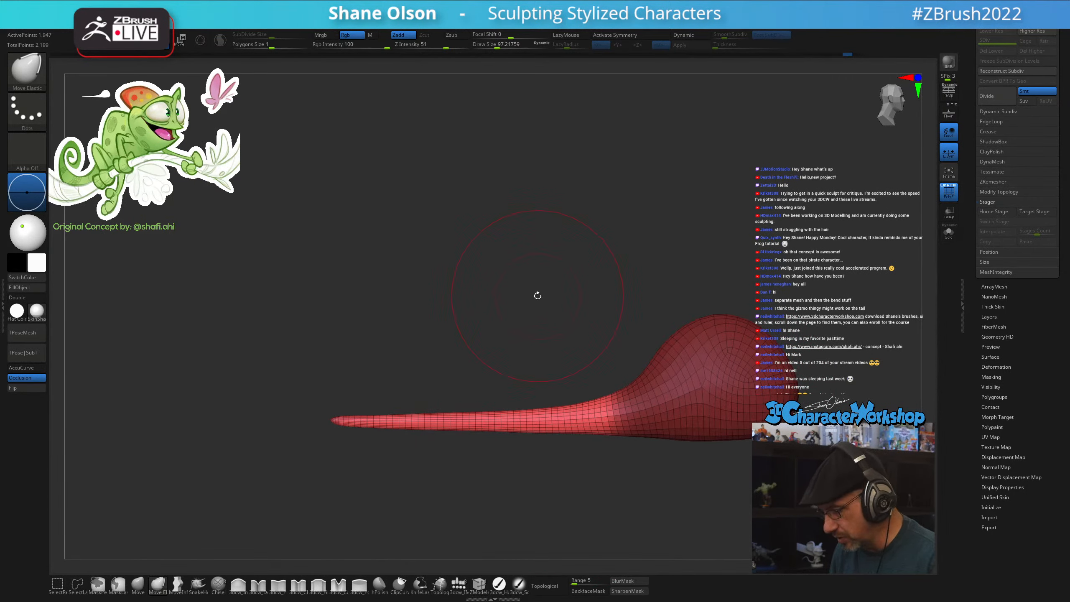
left_click_drag(608, 362, 542, 327, "alt")
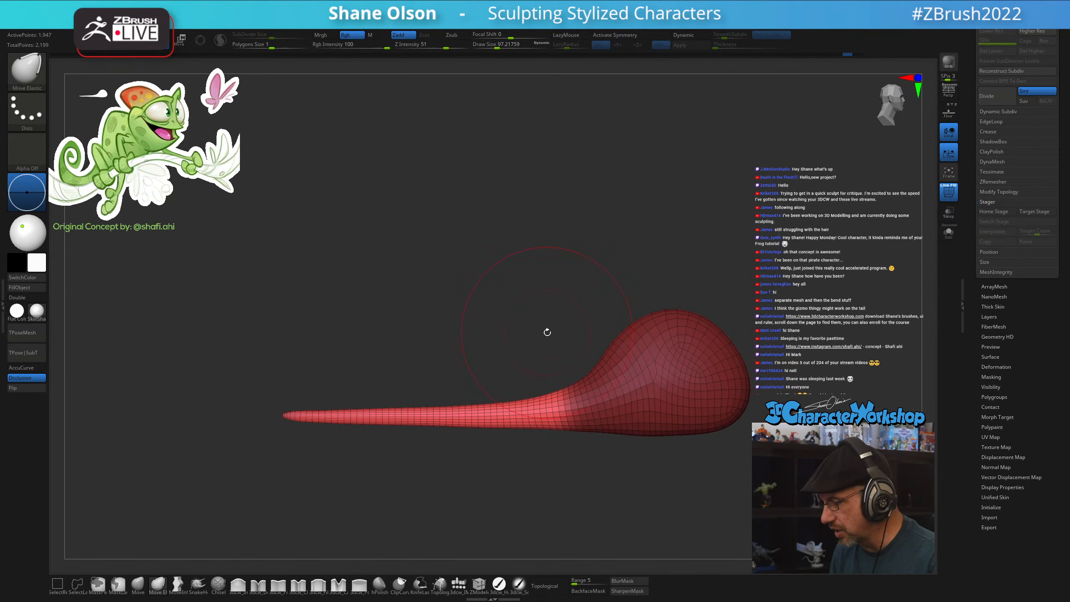
mouse_move(556, 372)
left_mouse_down("ctrl")
mouse_move(622, 297)
mouse_move(861, 452)
mouse_move(858, 467)
left_mouse_up("ctrl")
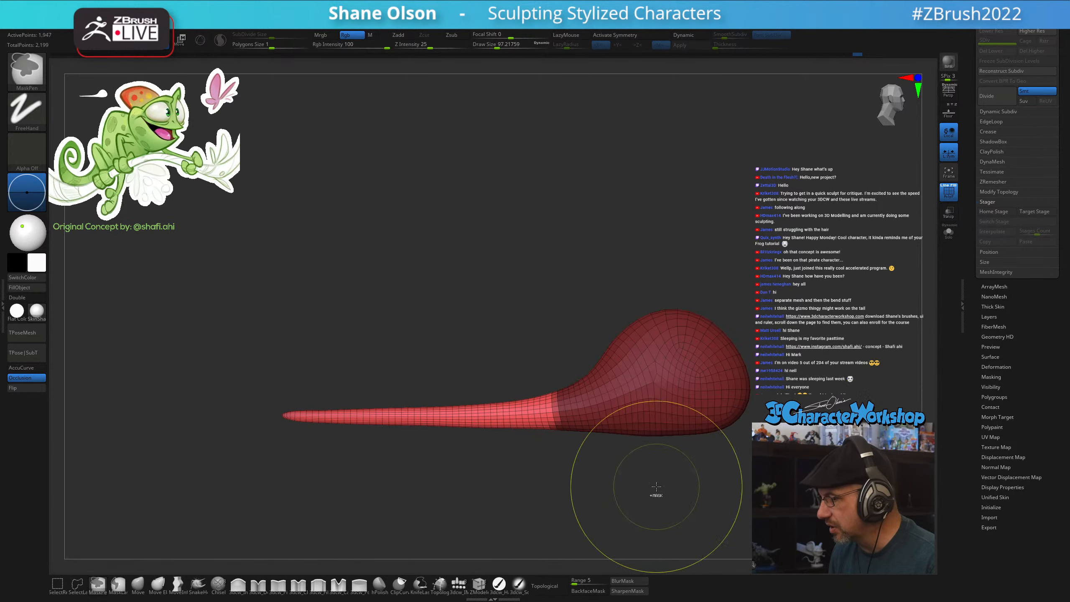
left_click(118, 584)
mouse_move(566, 377)
left_mouse_down("ctrl")
mouse_move(860, 422)
mouse_move(630, 518)
mouse_move(578, 511)
mouse_move(585, 506)
left_mouse_up("ctrl")
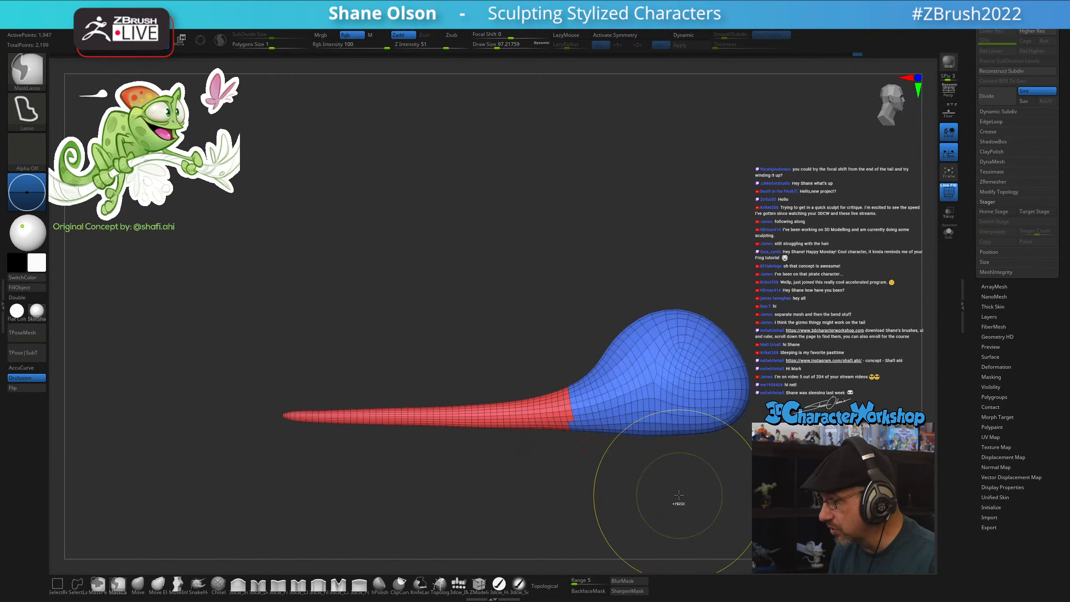
key("ctrl+z")
mouse_move(567, 383)
left_mouse_down("ctrl")
mouse_move(478, 354)
mouse_move(567, 490)
mouse_move(577, 396)
mouse_move(567, 384)
left_mouse_up("ctrl")
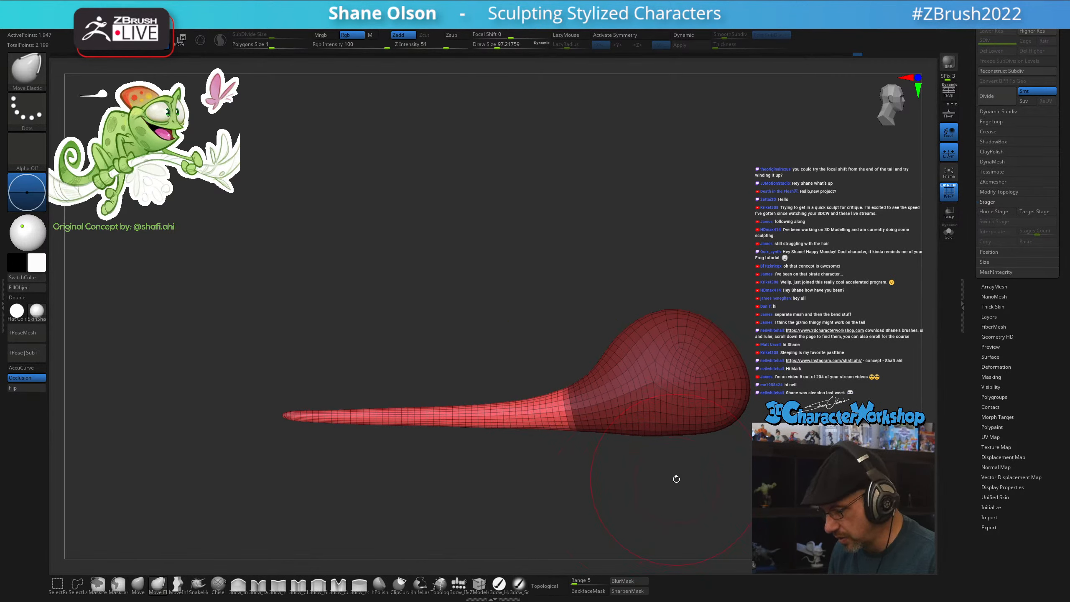
key("ctrl+w")
left_click_drag(676, 479, 745, 494)
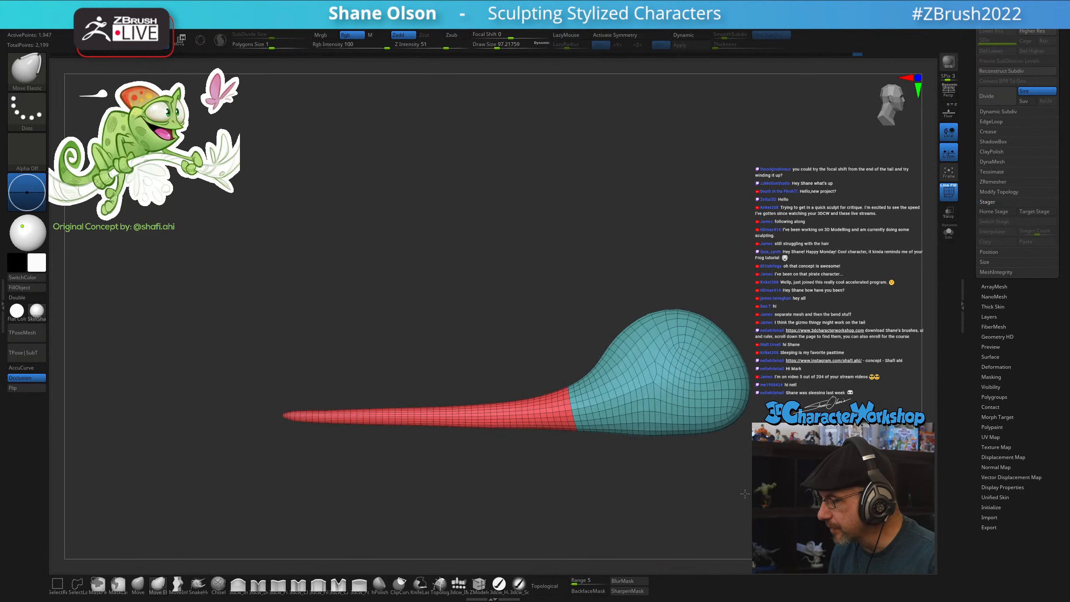
Split the model by polygroup with Groups Split so the tail and body become separate subtools
left_click_drag(672, 468, 680, 497)
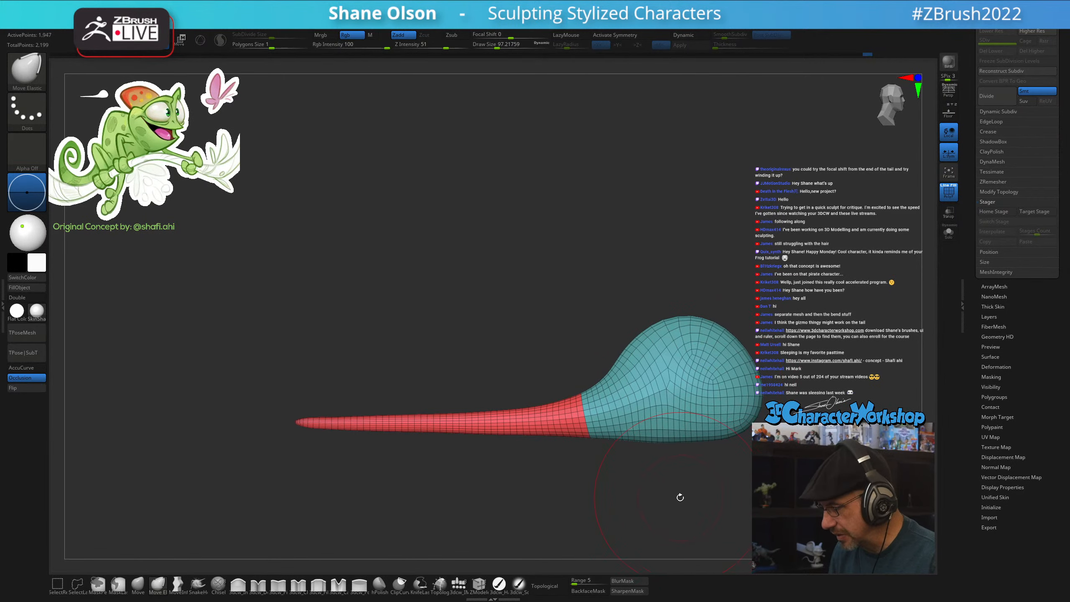
key("grave")
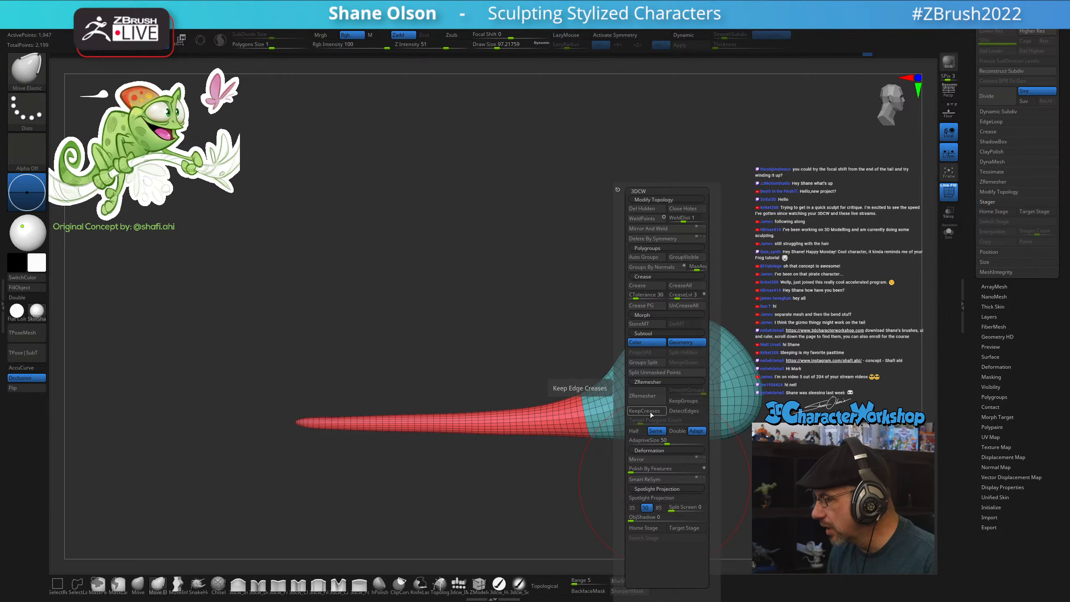
left_click(642, 364)
left_click(643, 383)
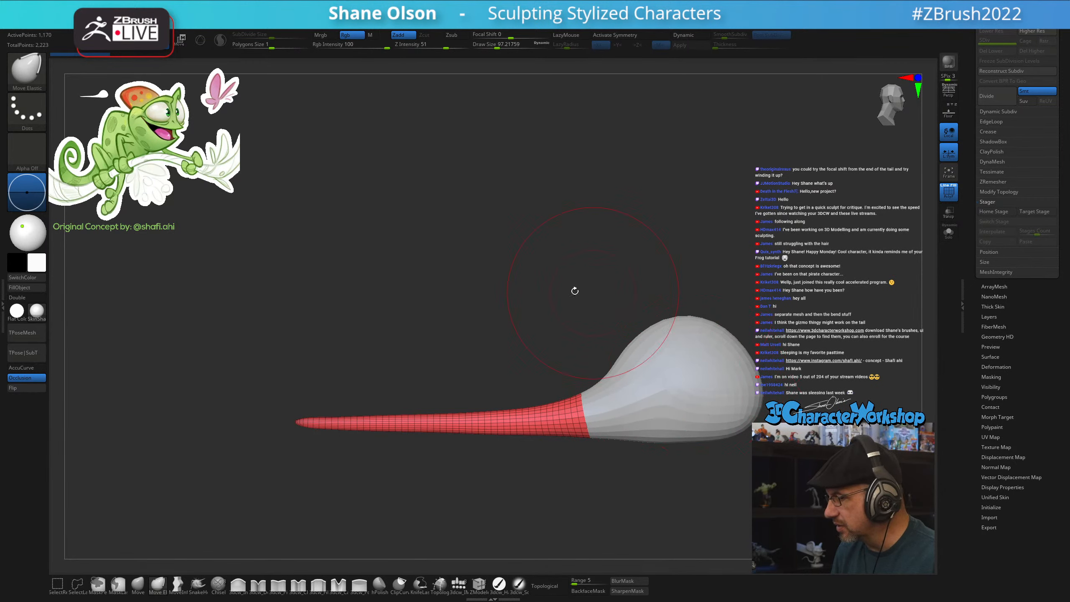
left_click_drag(466, 294, 481, 296)
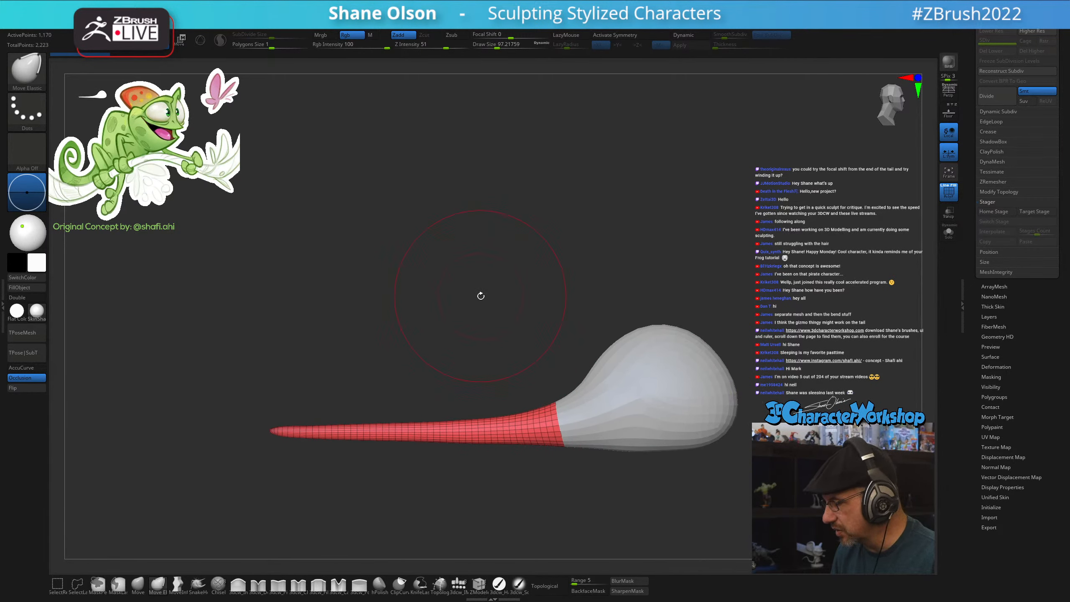
Switch the tail's transform tool from the transpose line to the Gizmo 3D
key("w")
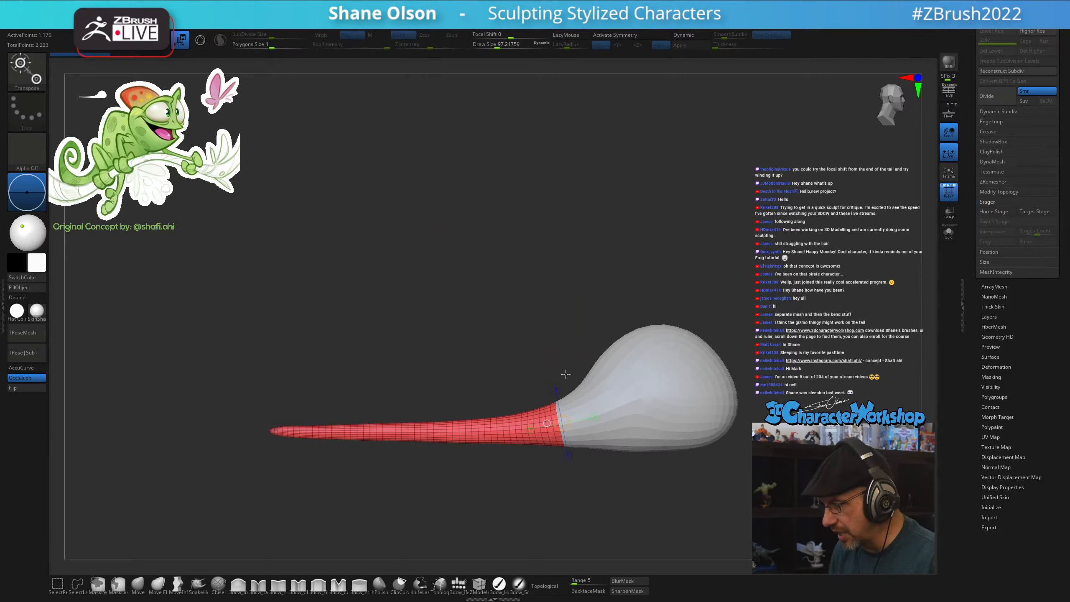
left_click(200, 45)
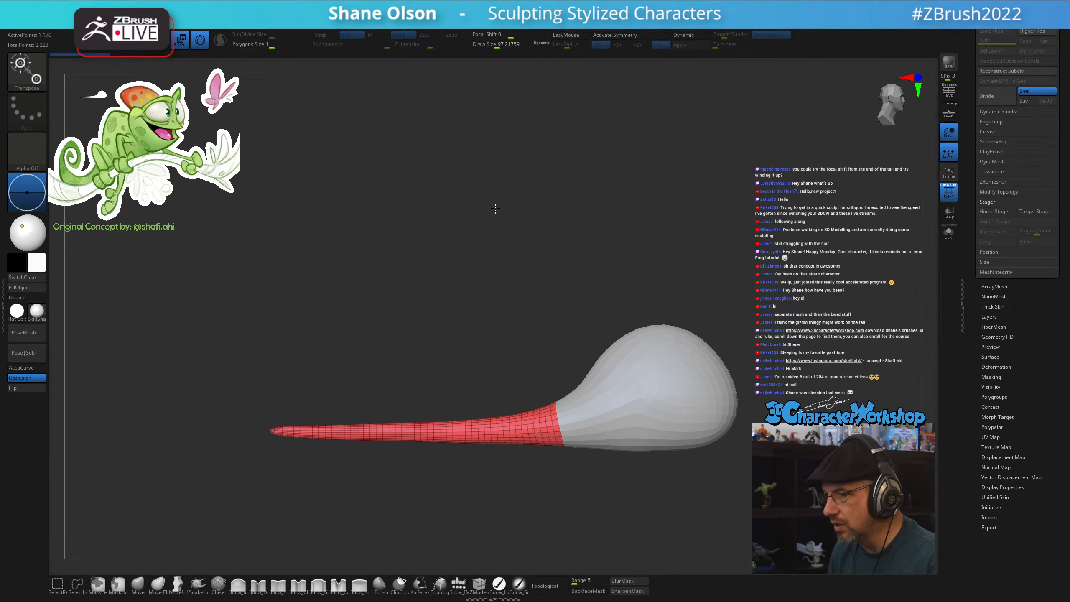
left_click_drag(495, 209, 546, 233, "alt")
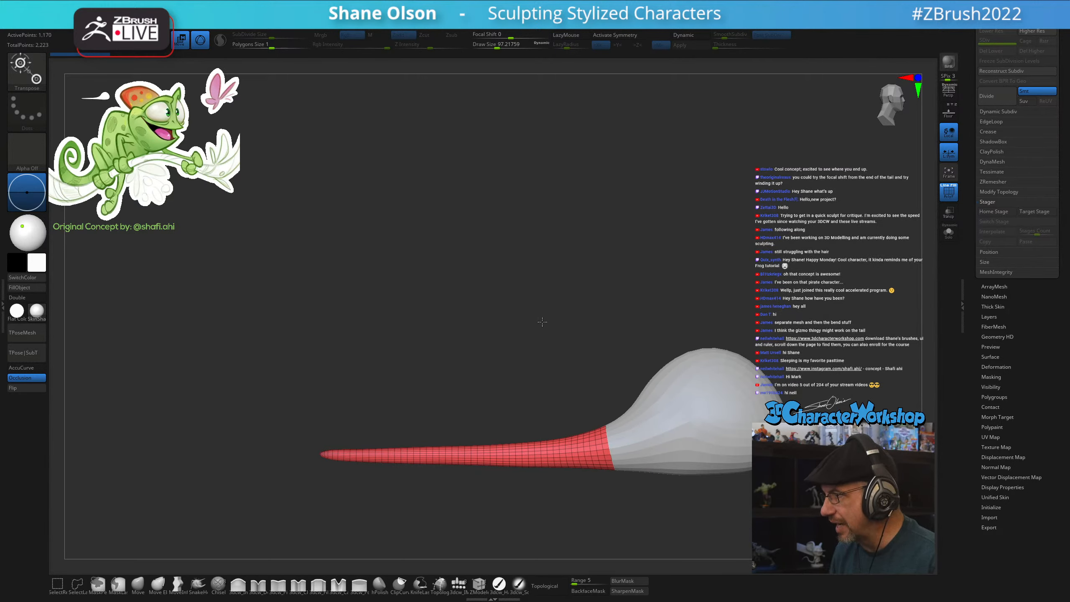
mouse_move(571, 327)
left_mouse_down("alt")
mouse_move(571, 337)
mouse_move(566, 311)
mouse_move(561, 332)
left_mouse_up("alt")
key("q")
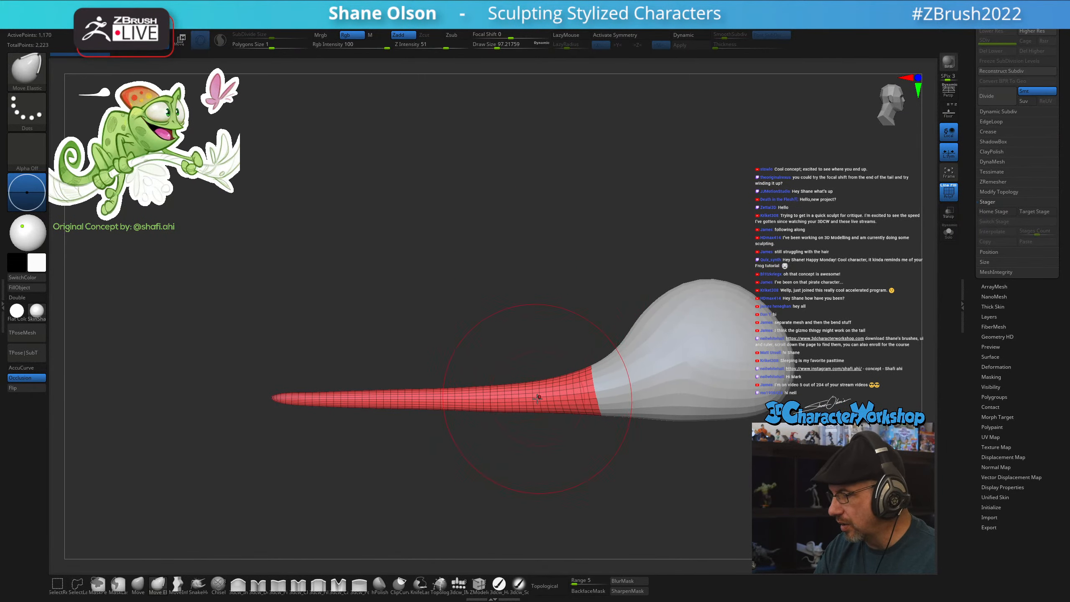
key("w")
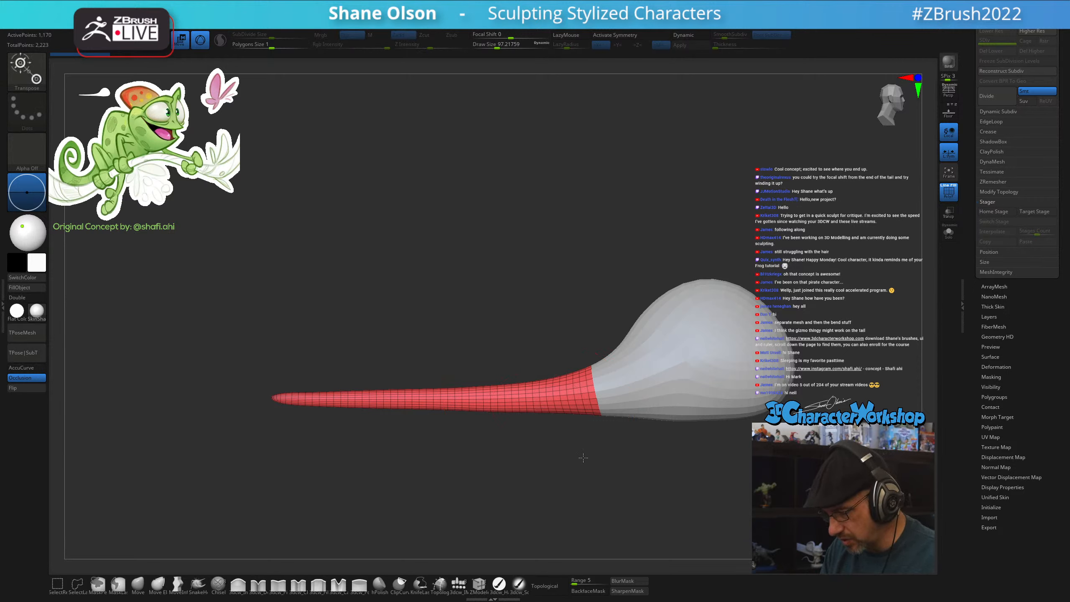
key("y")
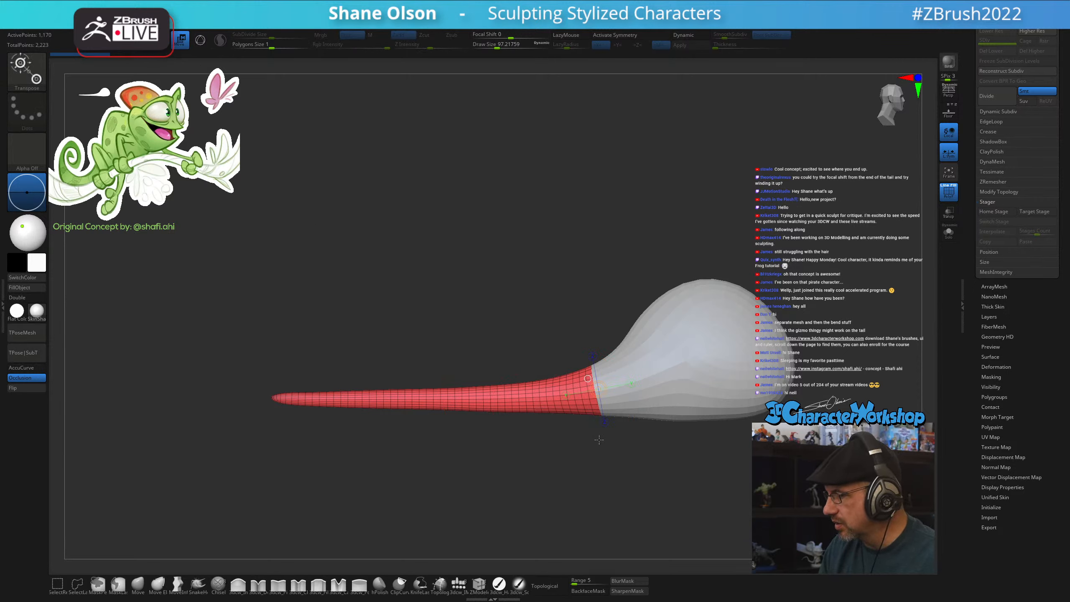
left_click(200, 46)
mouse_move(688, 493)
left_mouse_down("alt")
mouse_move(665, 465)
mouse_move(574, 220)
left_mouse_up("alt")
key("q")
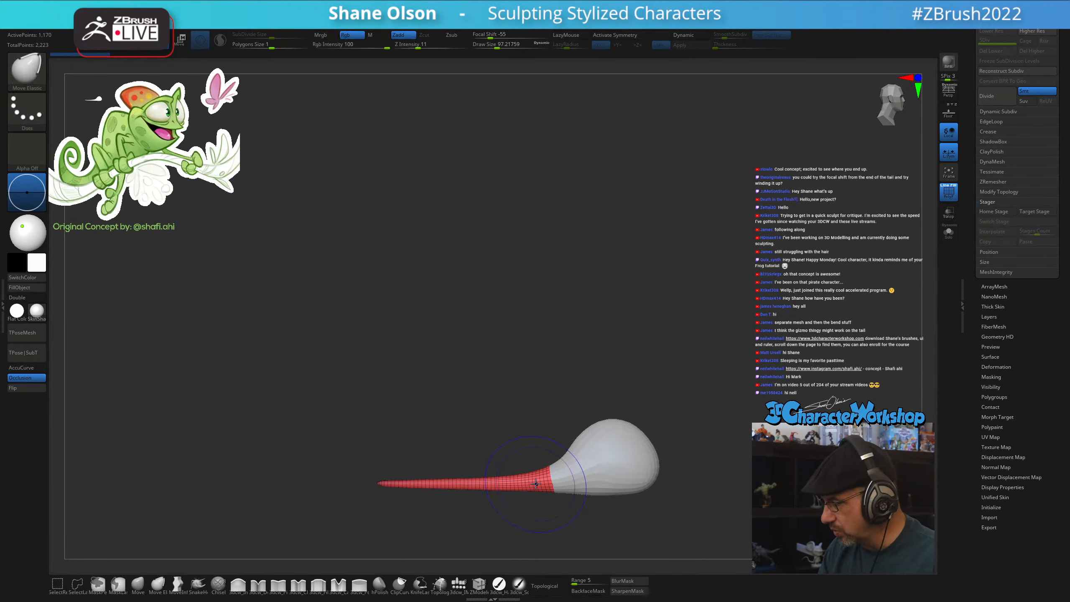
Place the gizmo on the tail near its base and activate X symmetry
left_click(543, 483)
key("w")
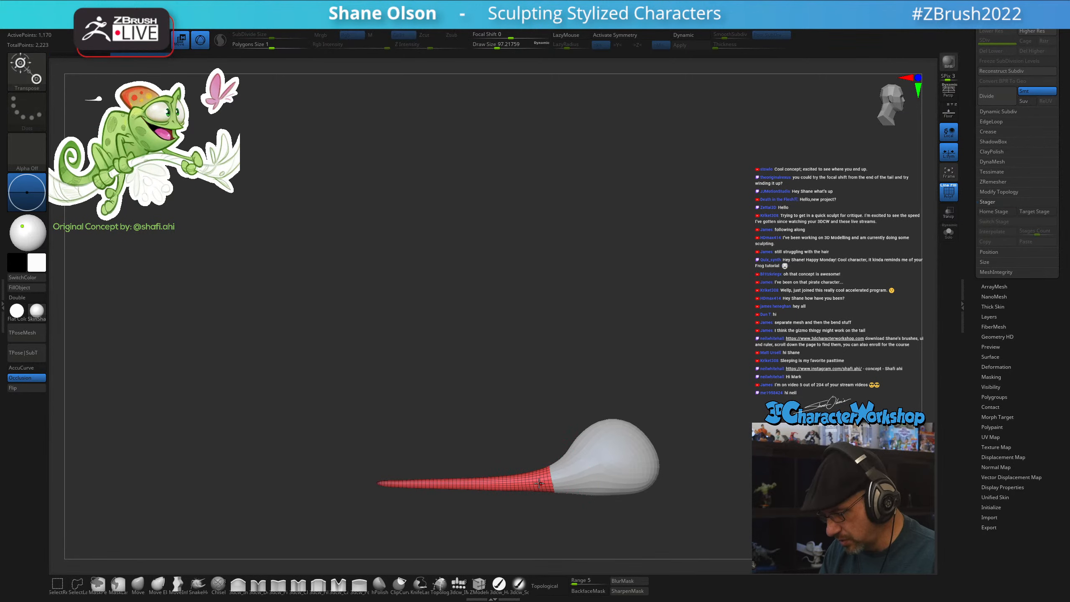
left_click(540, 483, "alt")
mouse_move(645, 382)
left_mouse_down()
mouse_move(650, 450)
mouse_move(659, 396)
left_mouse_up()
key("x")
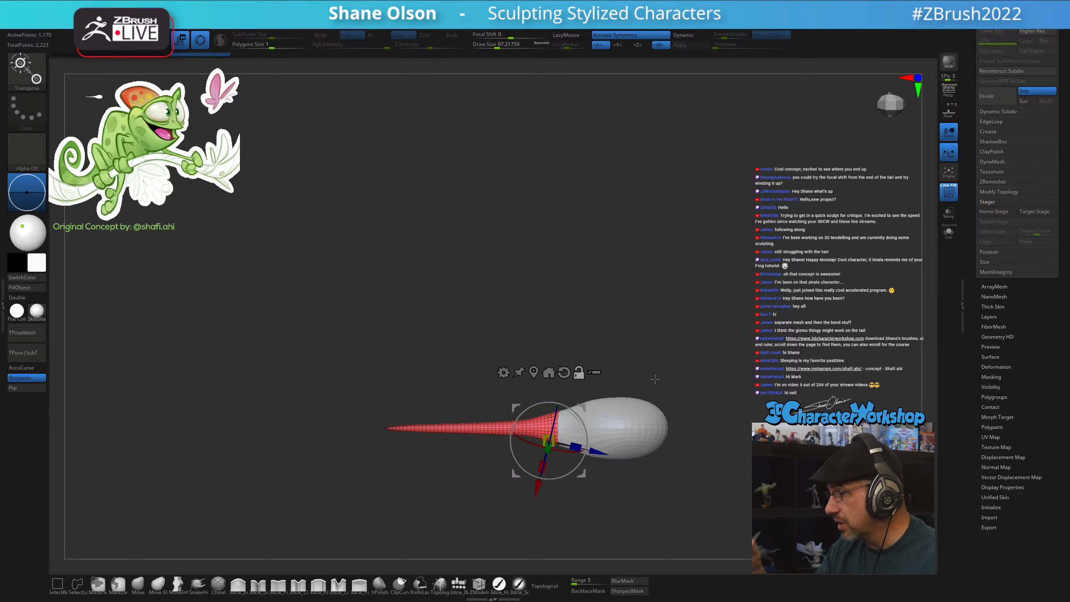
Center the gizmo on the tail, reset its orientation, and move only the pivot along the tail's axis to its base
left_click(537, 369)
left_click(489, 360)
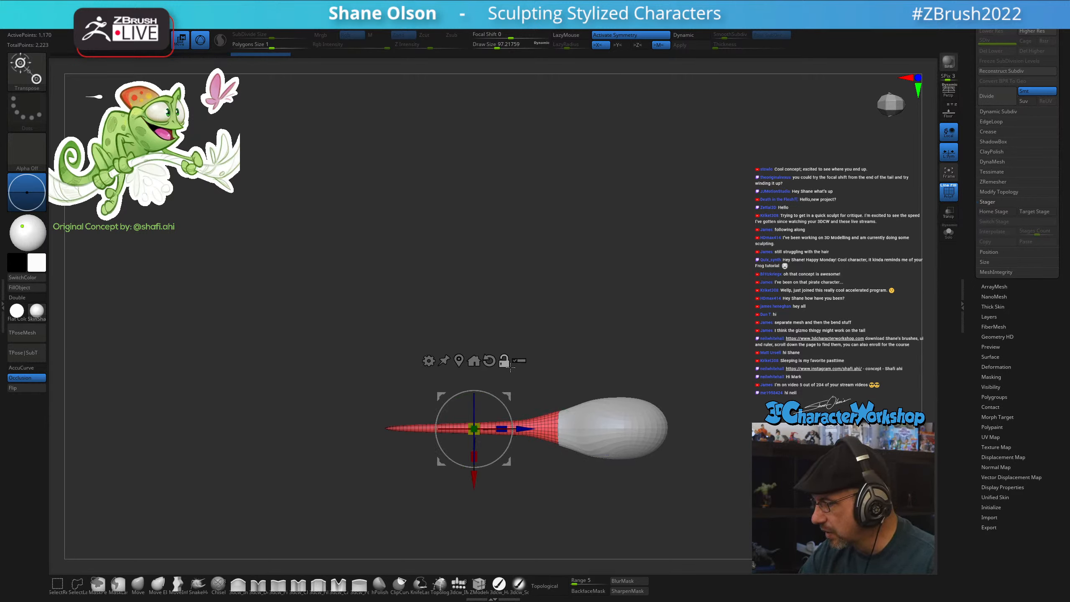
left_click_drag(525, 429, 609, 429, "alt")
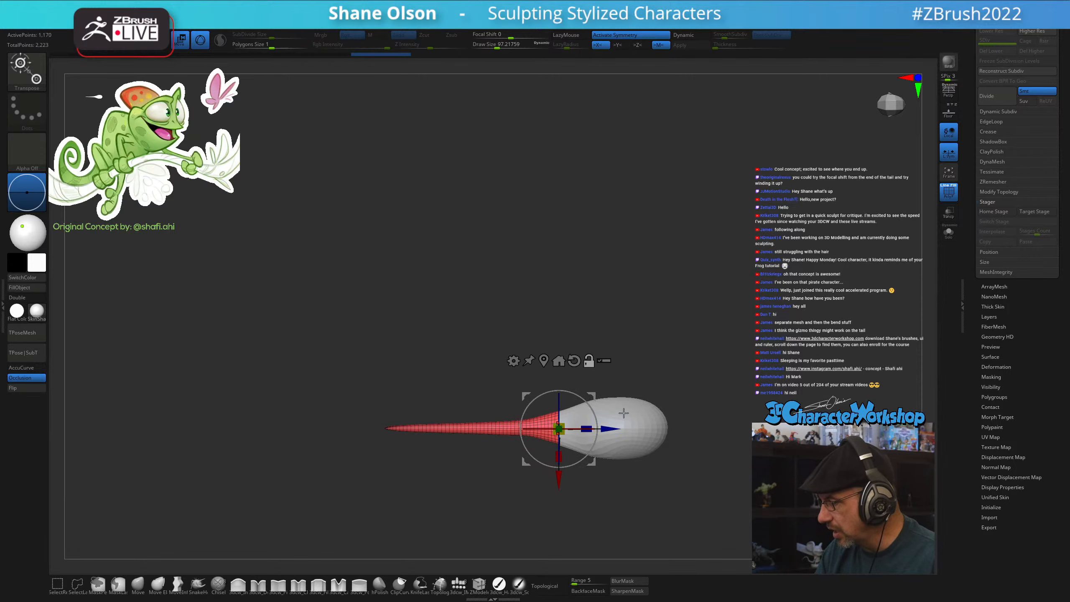
left_click_drag(671, 358, 671, 485, "shift")
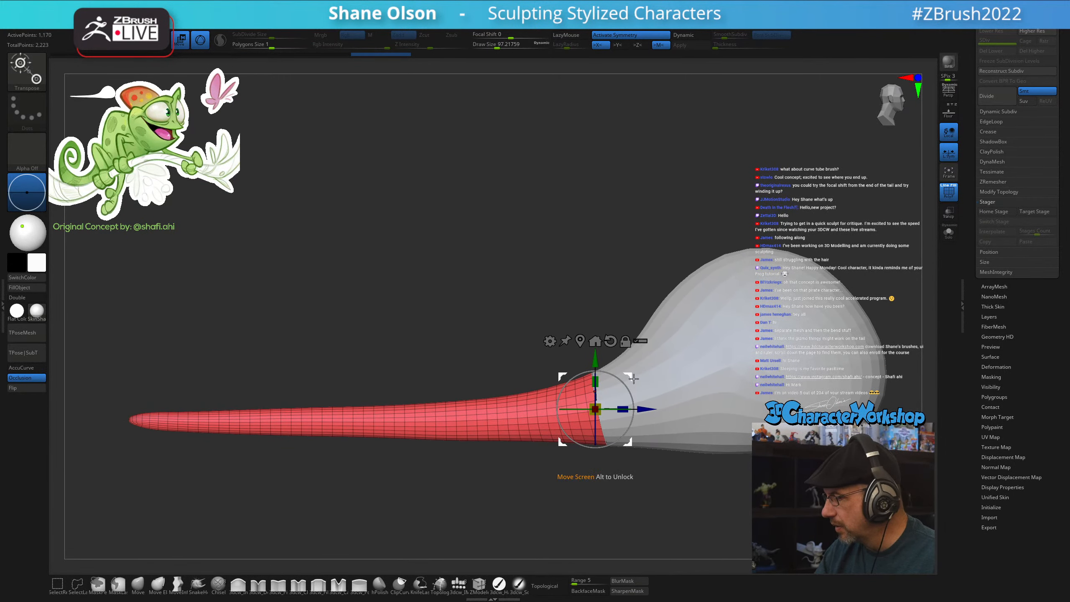
left_click_drag(632, 376, 633, 377, "alt")
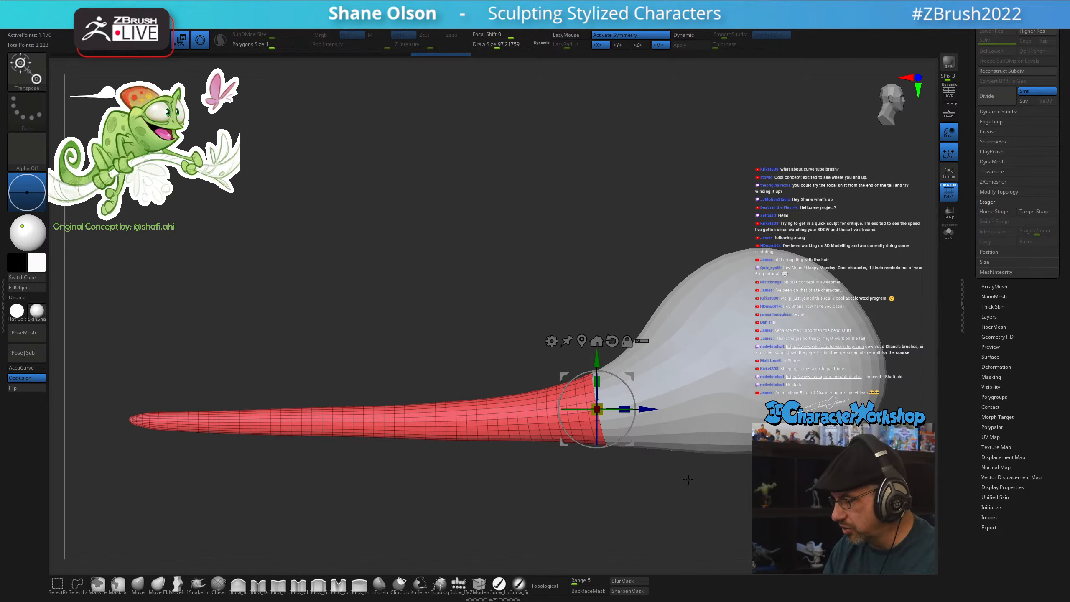
mouse_move(678, 500)
left_mouse_down()
mouse_move(690, 488)
mouse_move(676, 523)
mouse_move(682, 494)
left_mouse_up()
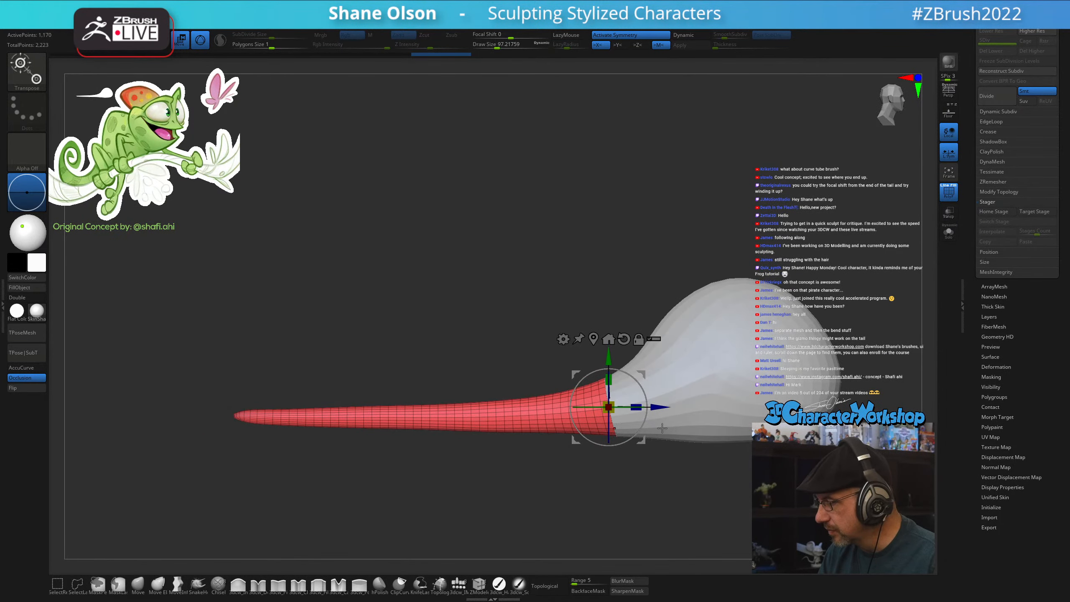
left_click(568, 337)
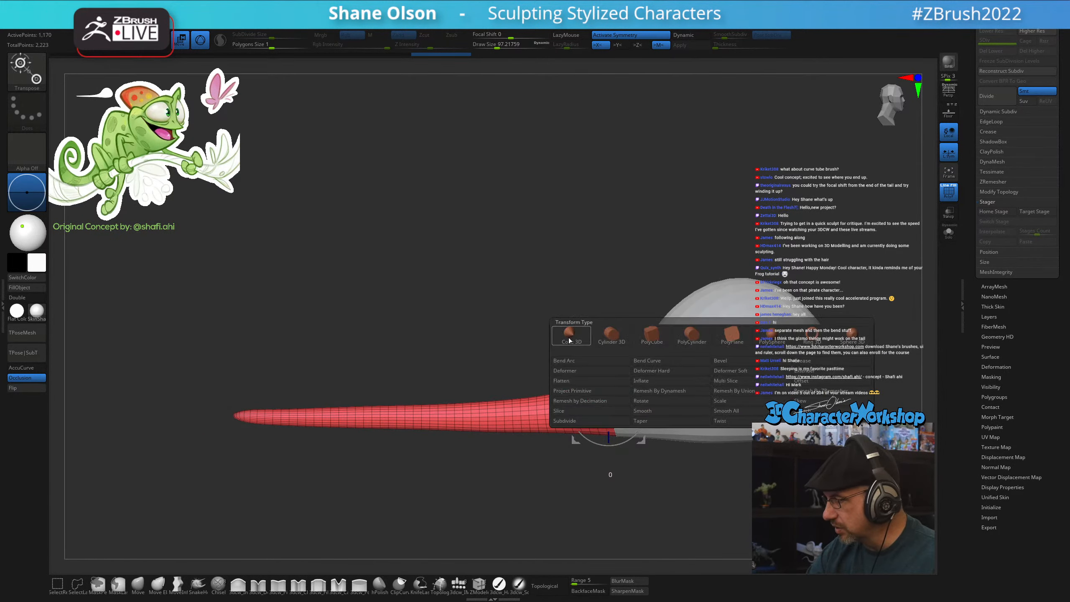
left_click(639, 360)
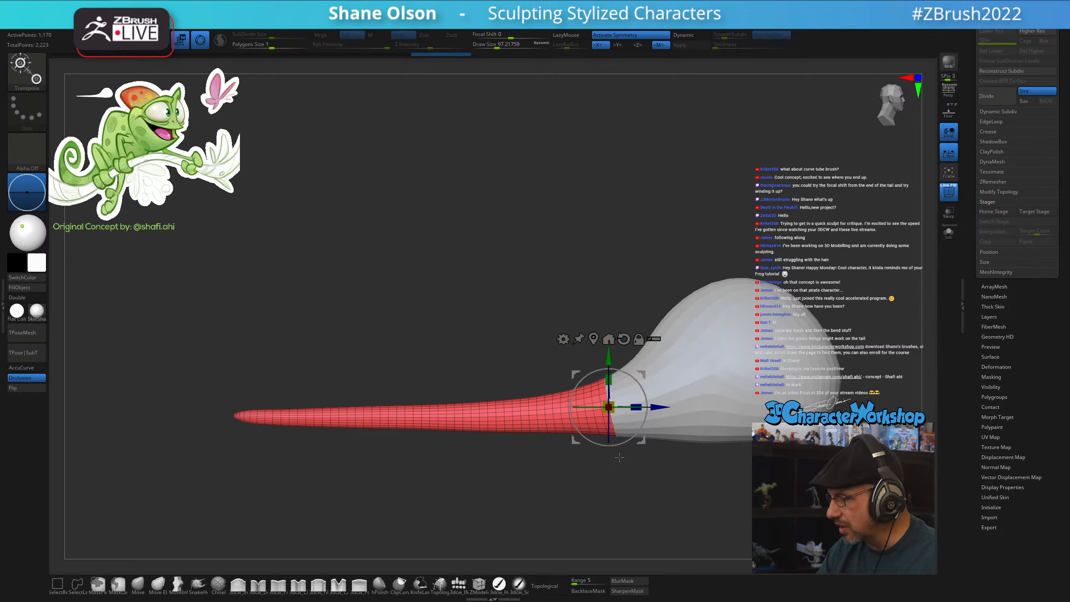
key("q")
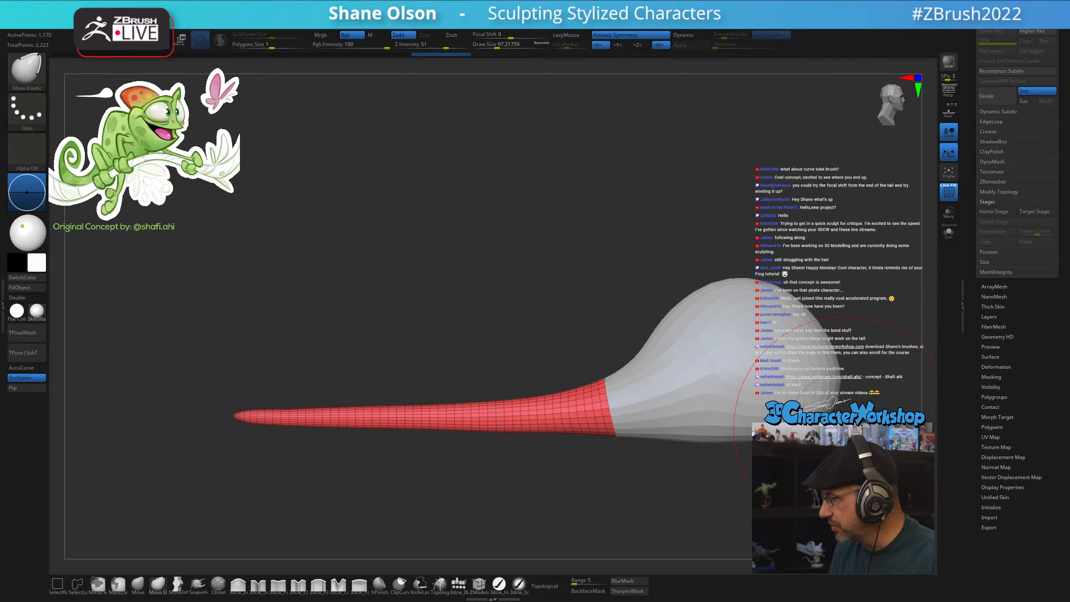
Isolate the tail in Solo mode and display its mesh double-sided
left_click(949, 232)
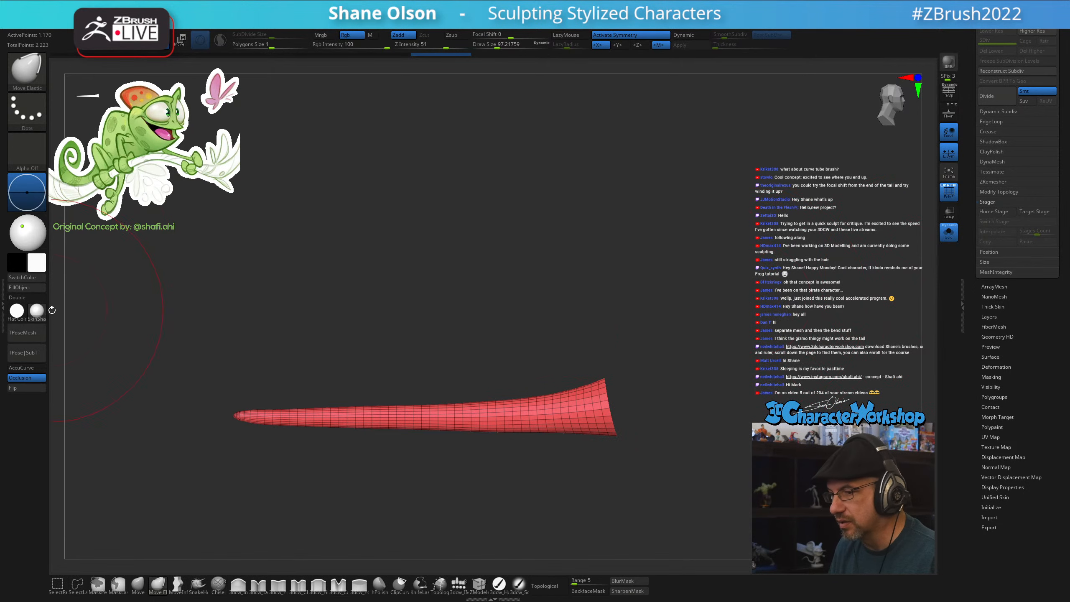
left_click(27, 298)
left_click_drag(371, 286, 424, 293)
left_click_drag(561, 283, 514, 292, "alt")
Close the open hole at the tail's wide base and reduce the Move Elastic brush's draw size to about 39
key("s")
key("space")
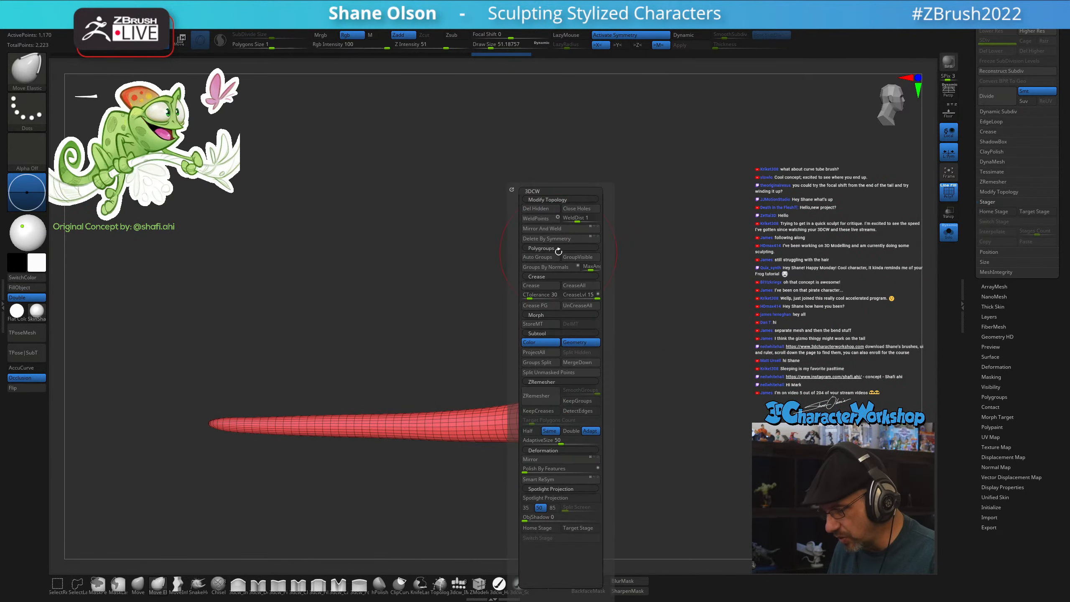
left_click(581, 212)
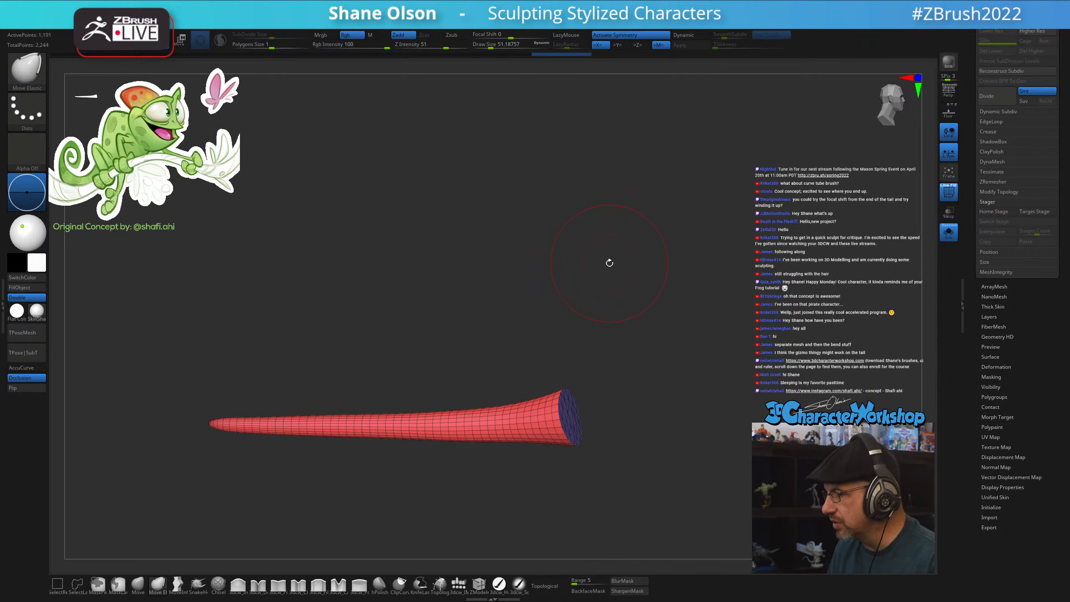
left_click_drag(610, 263, 631, 292)
key("s")
left_click_drag(592, 253, 588, 252)
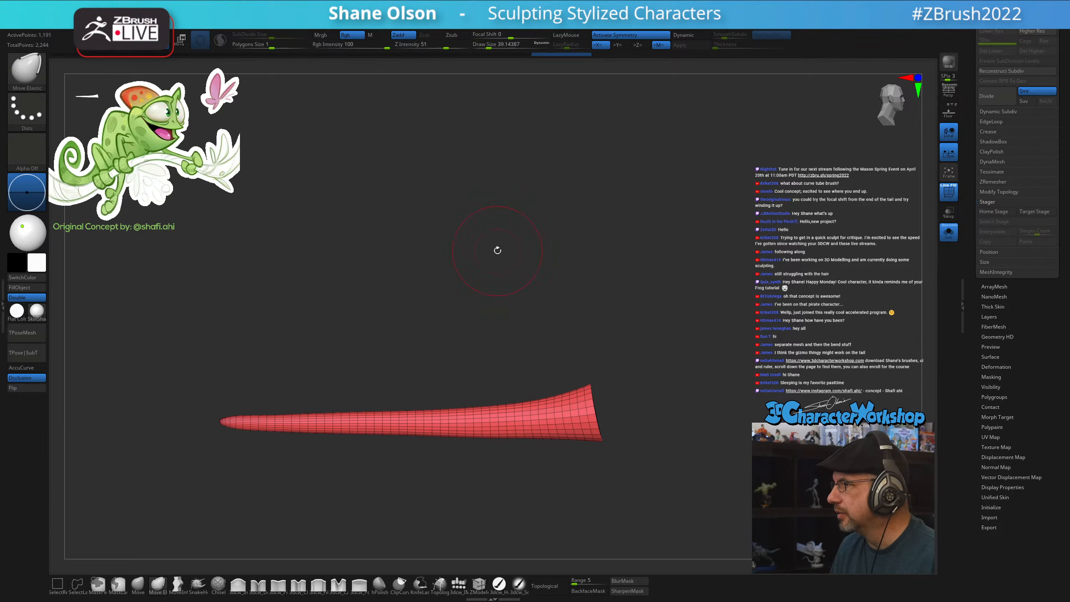
Apply the Bend Curve deformer along the tail and raise its curve resolution to five control points
left_click_drag(497, 250, 511, 250, "alt")
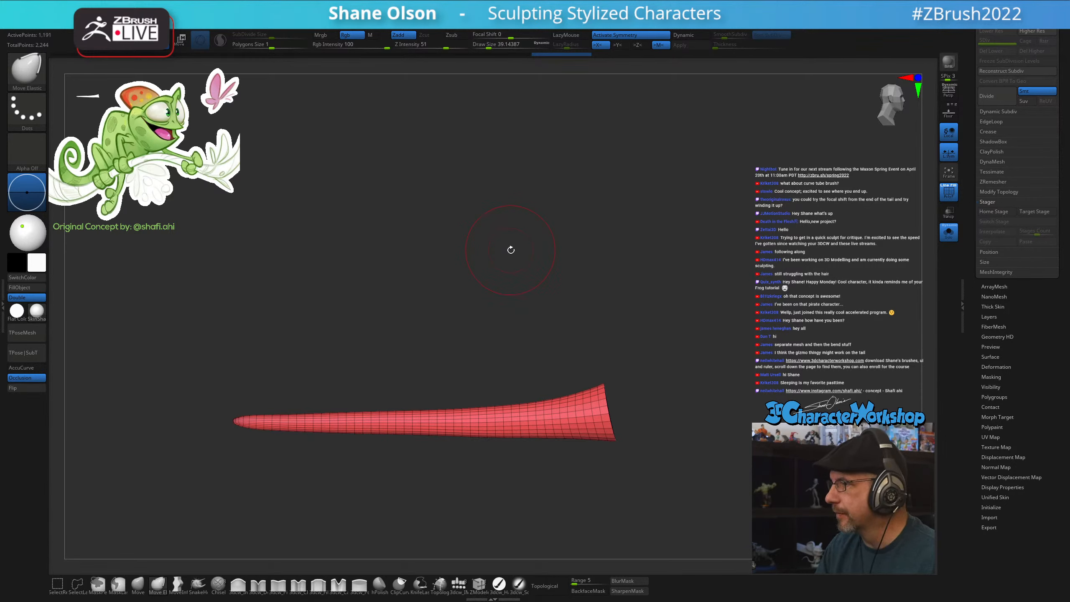
left_click_drag(561, 328, 580, 326, "alt")
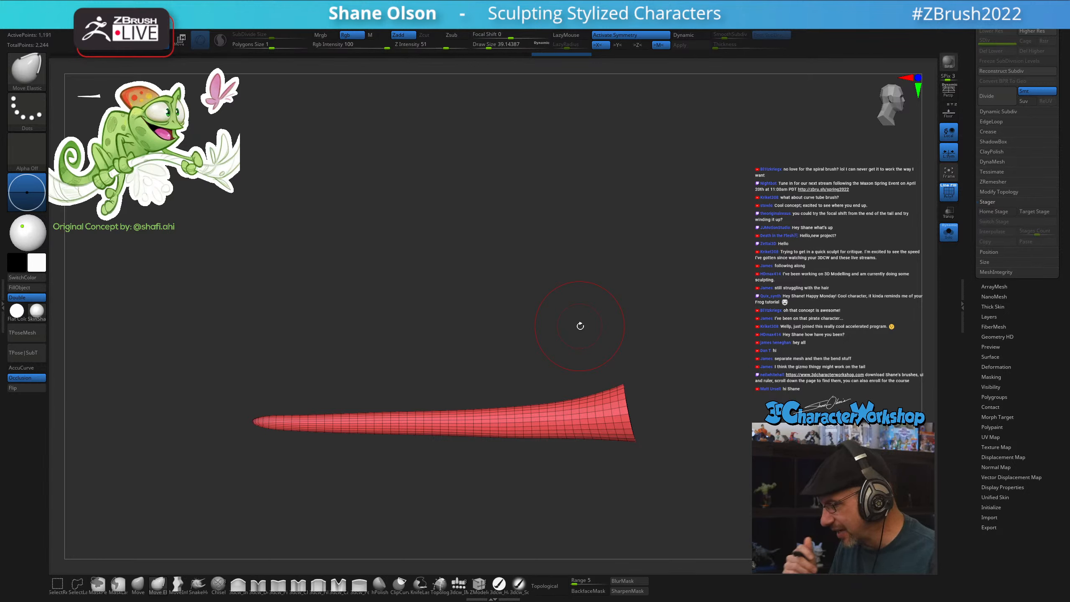
left_click_drag(578, 461, 618, 473, "alt")
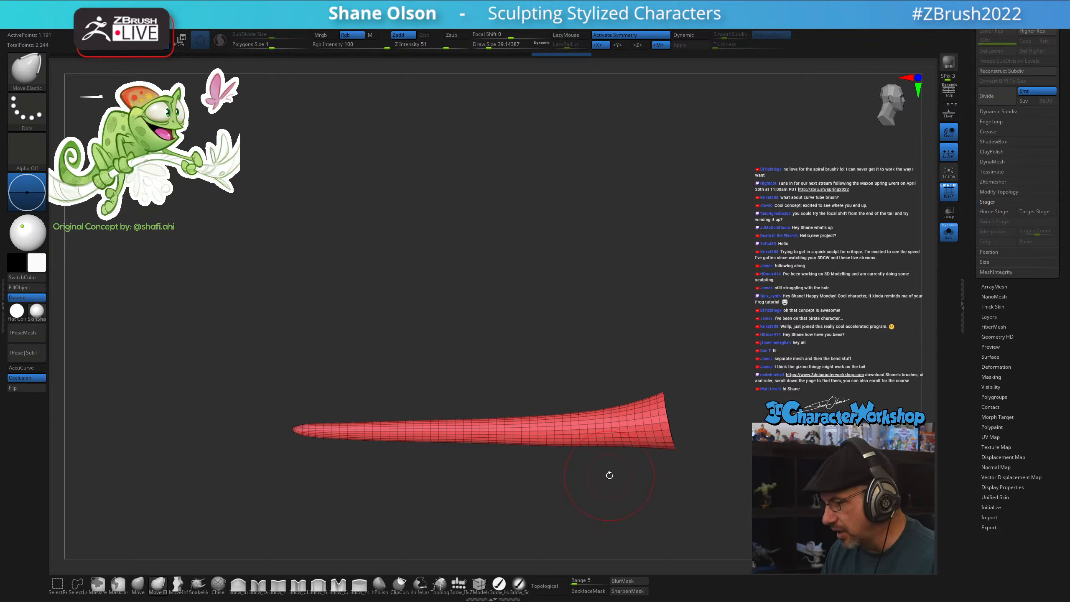
mouse_move(621, 479)
left_mouse_down()
mouse_move(606, 488)
mouse_move(617, 481)
left_mouse_up()
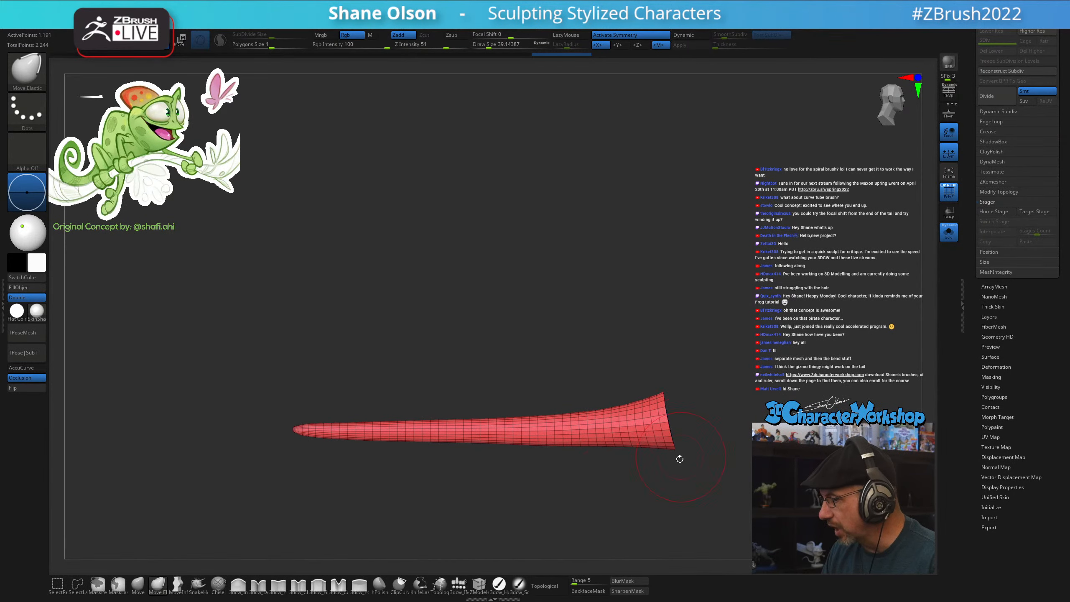
key("w")
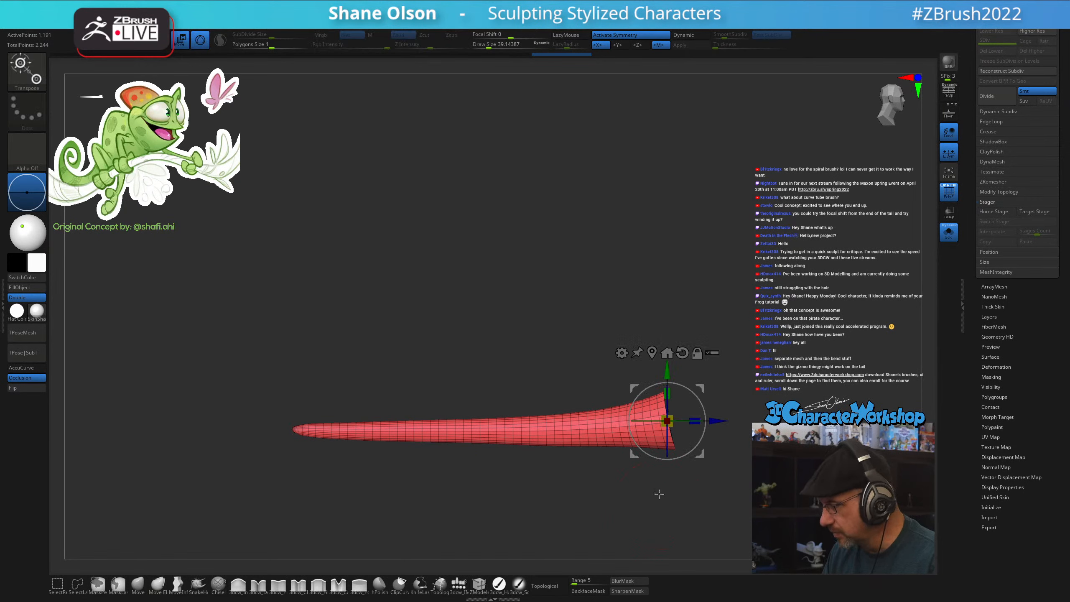
left_click(622, 353)
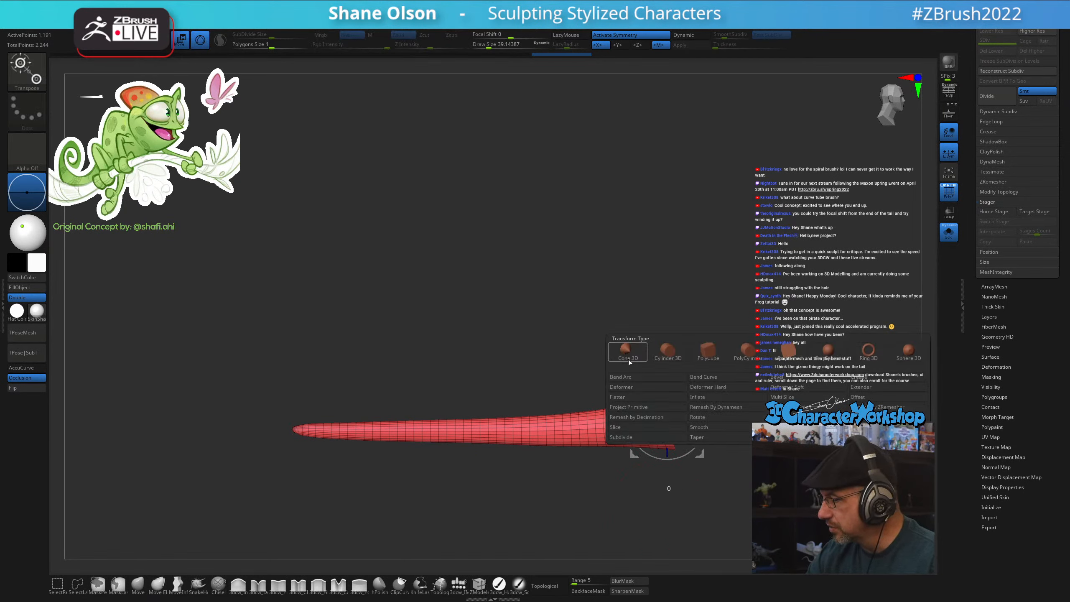
left_click(629, 353)
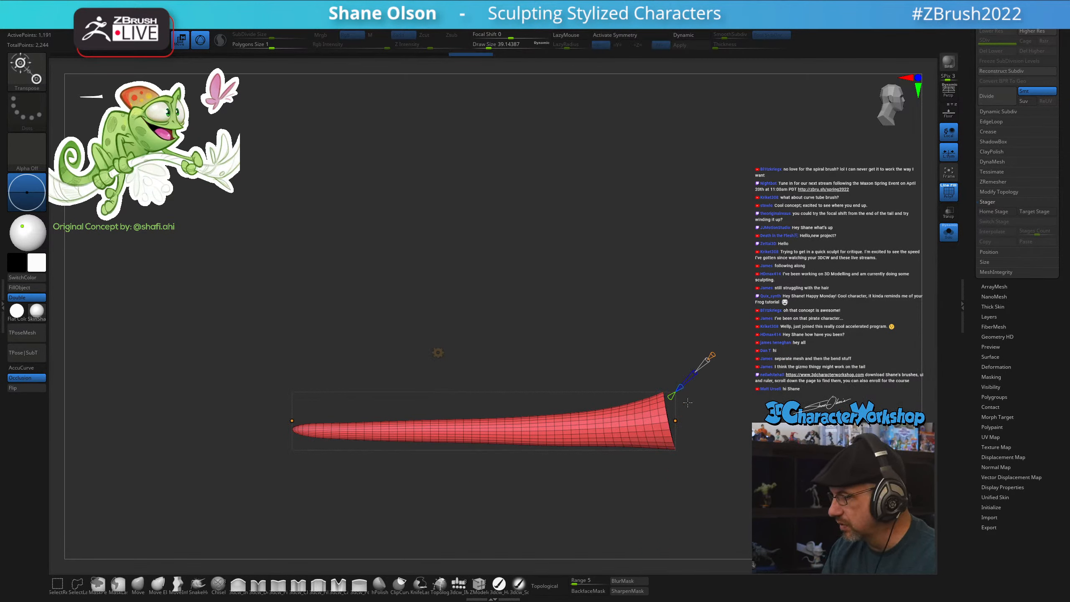
left_click_drag(728, 460, 706, 475, "alt")
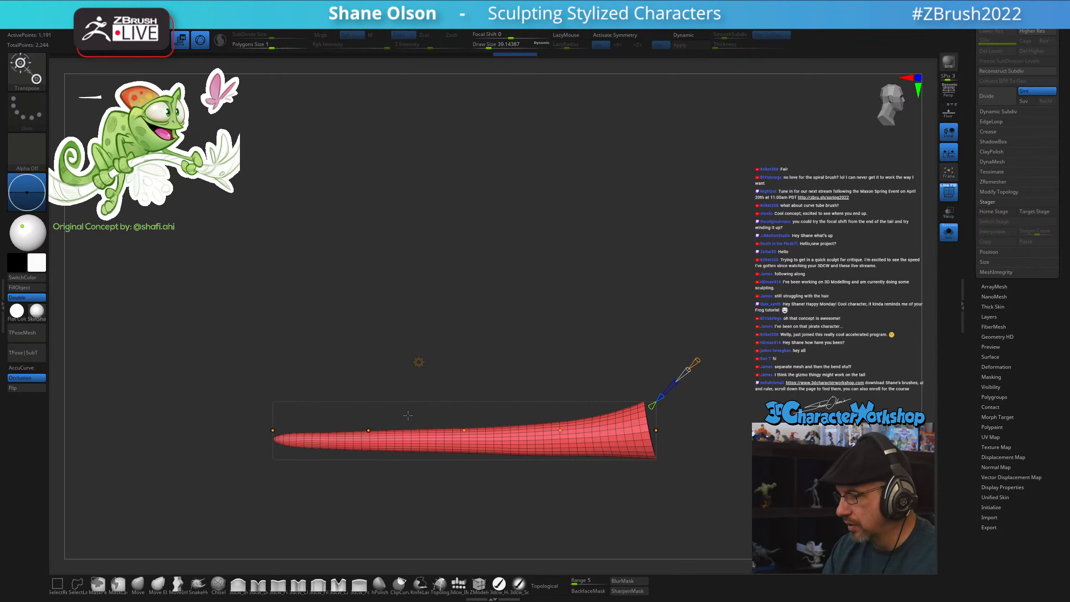
Bend the tail's free end up and around into a large open loop by moving its curve points
left_click_drag(275, 429, 433, 309)
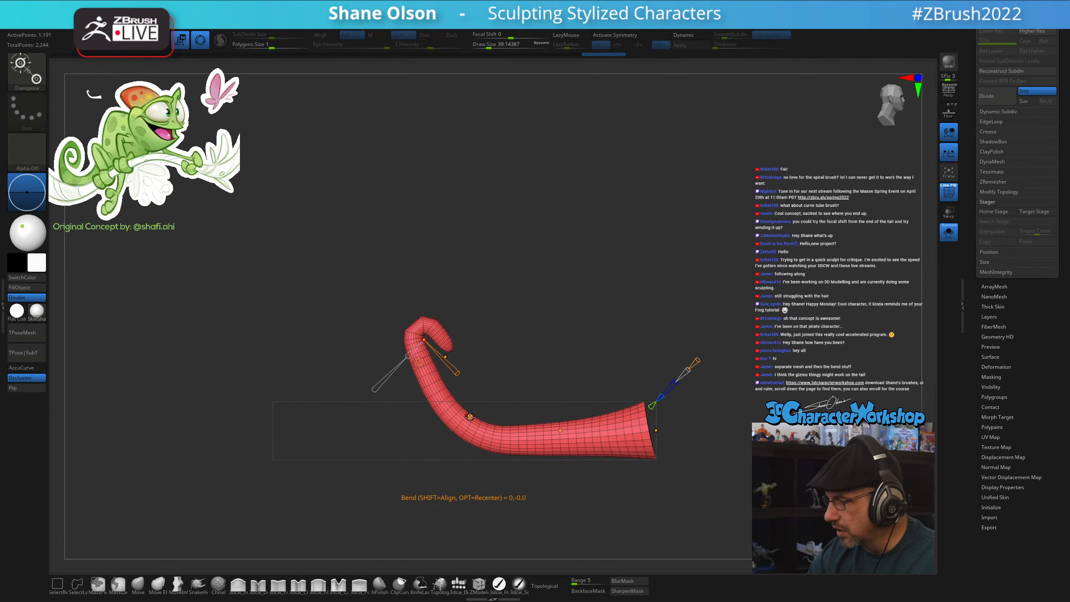
left_click_drag(471, 418, 372, 321)
left_click_drag(549, 420, 391, 437)
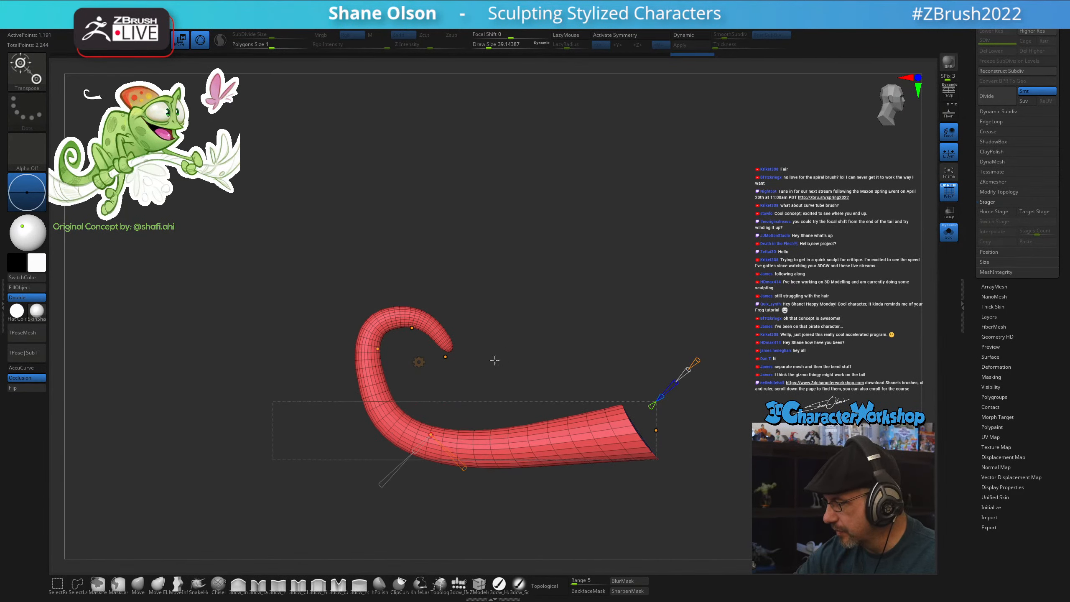
left_click_drag(446, 357, 500, 400)
left_click_drag(411, 328, 499, 327)
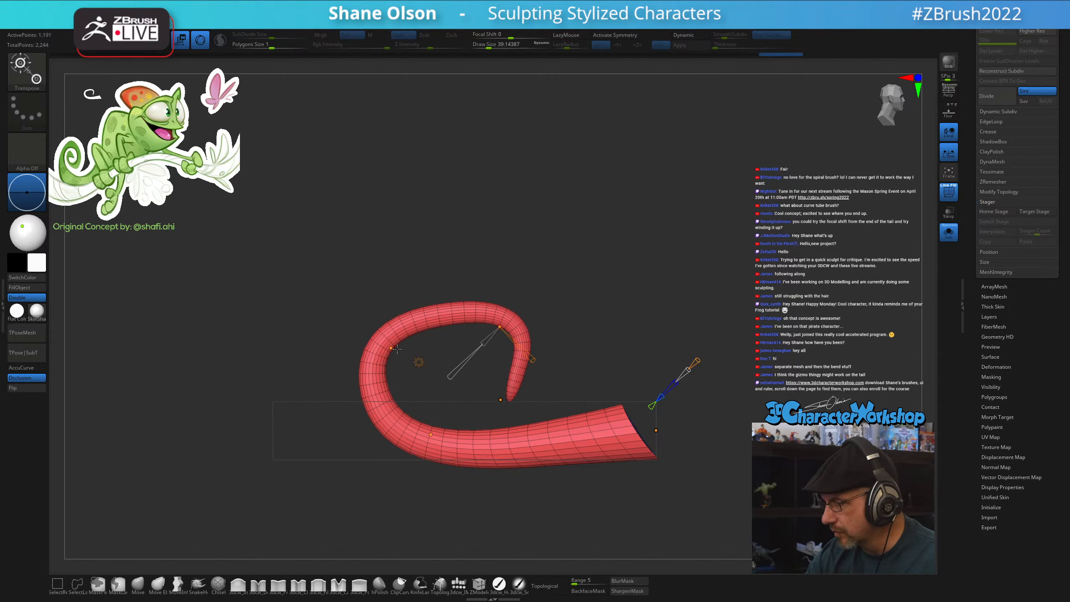
Tighten the loop by shifting its curve points closer together and tuck the tail's tip inside the curl
left_click_drag(397, 349, 421, 342)
left_click_drag(501, 400, 451, 403)
left_click_drag(499, 327, 525, 360)
left_click_drag(421, 342, 469, 326)
left_click_drag(436, 433, 430, 395)
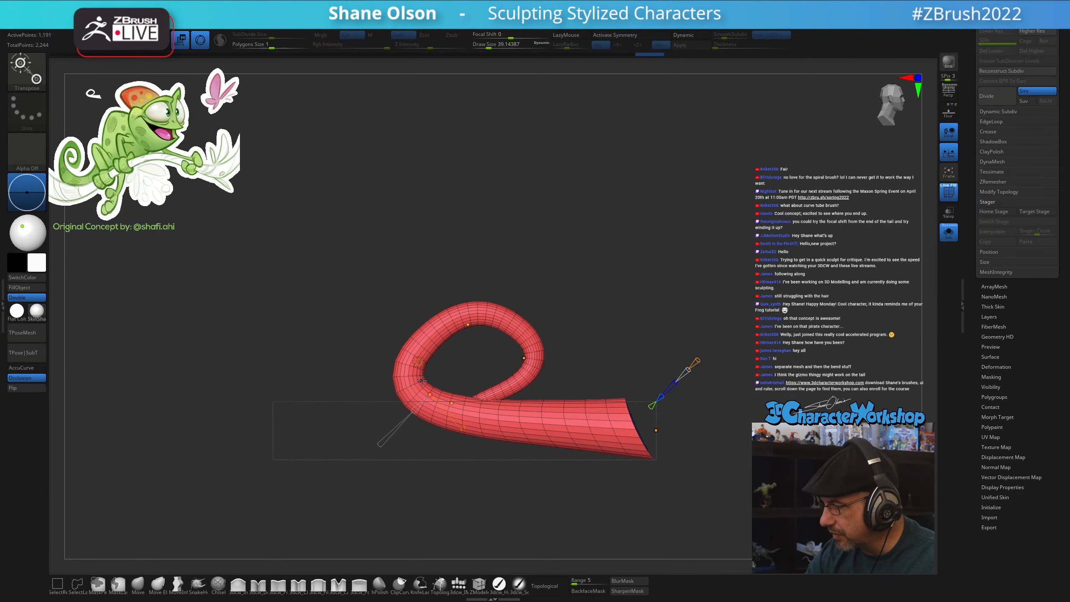
left_click_drag(524, 358, 537, 341)
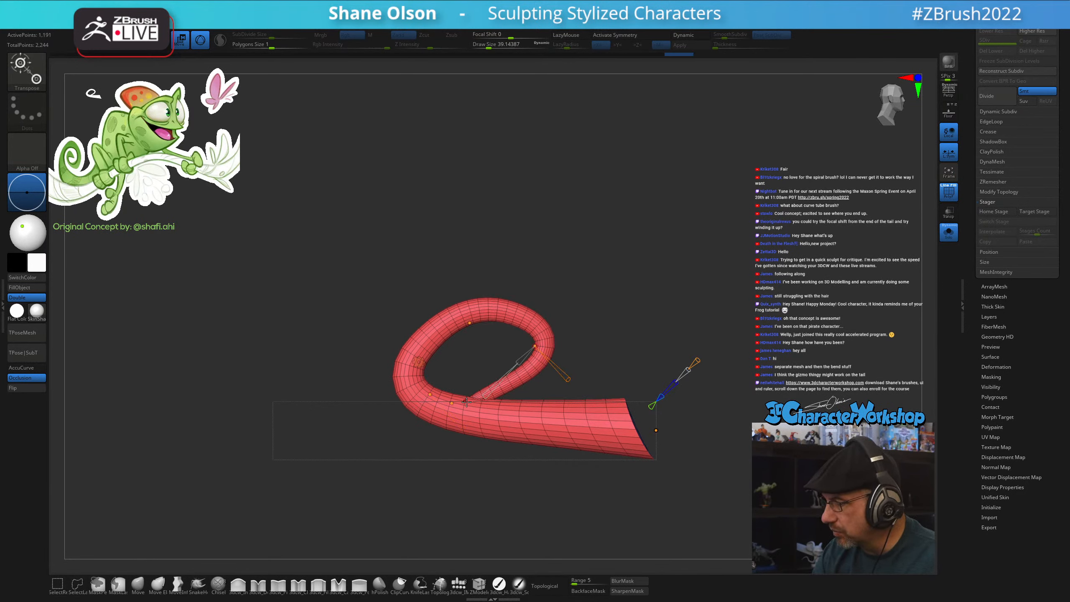
left_click_drag(452, 405, 472, 366)
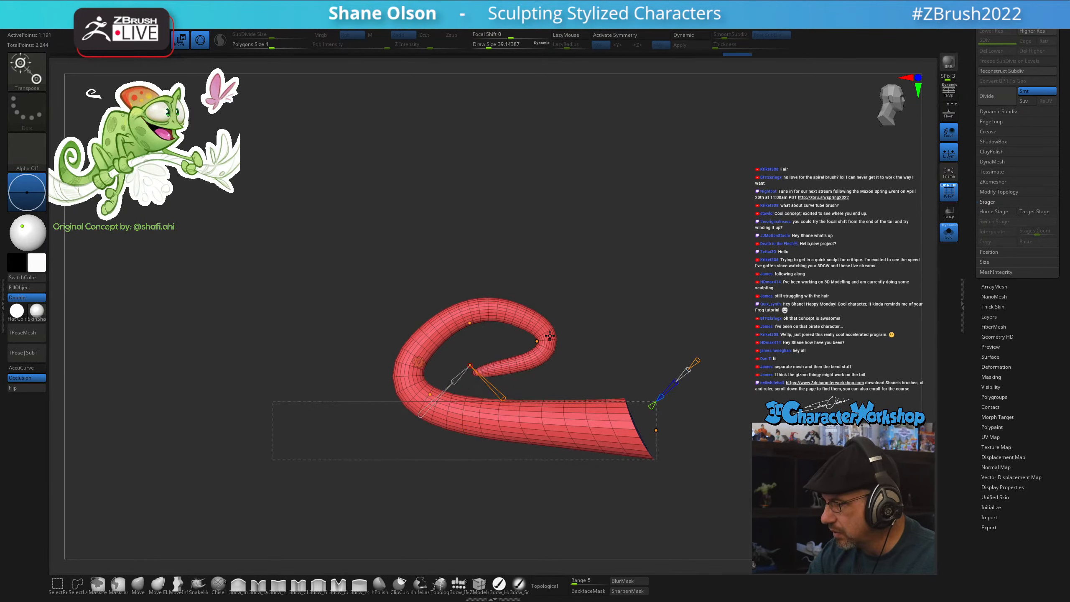
Refine the curl by adjusting the points at its outer bend, where it meets the straight base, and at the tip
left_click_drag(537, 341, 463, 319)
left_click_drag(430, 395, 435, 394)
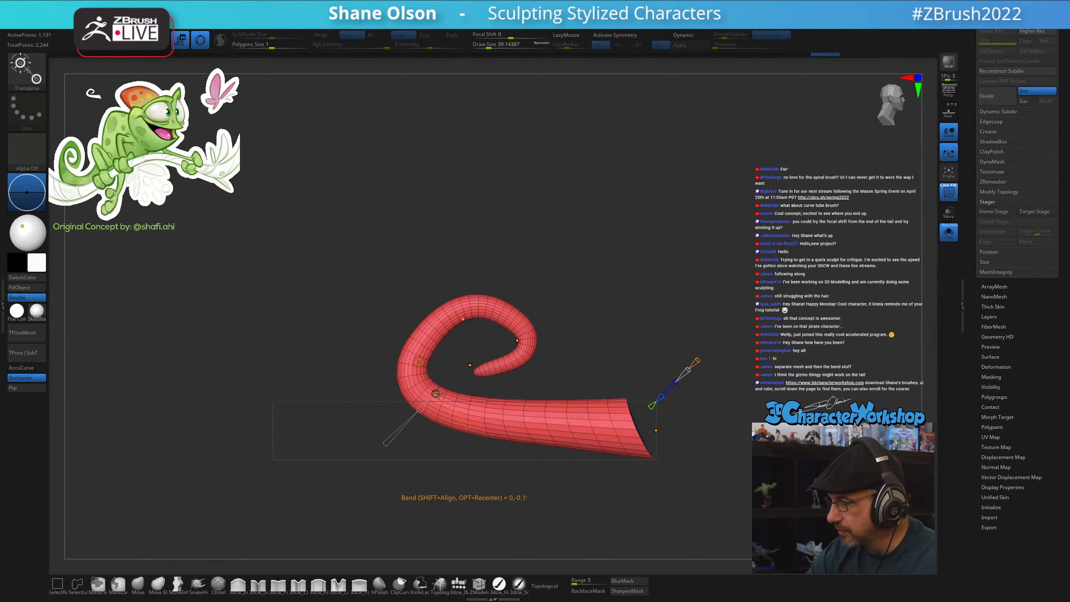
left_click_drag(435, 394, 456, 395)
left_click_drag(519, 340, 526, 342)
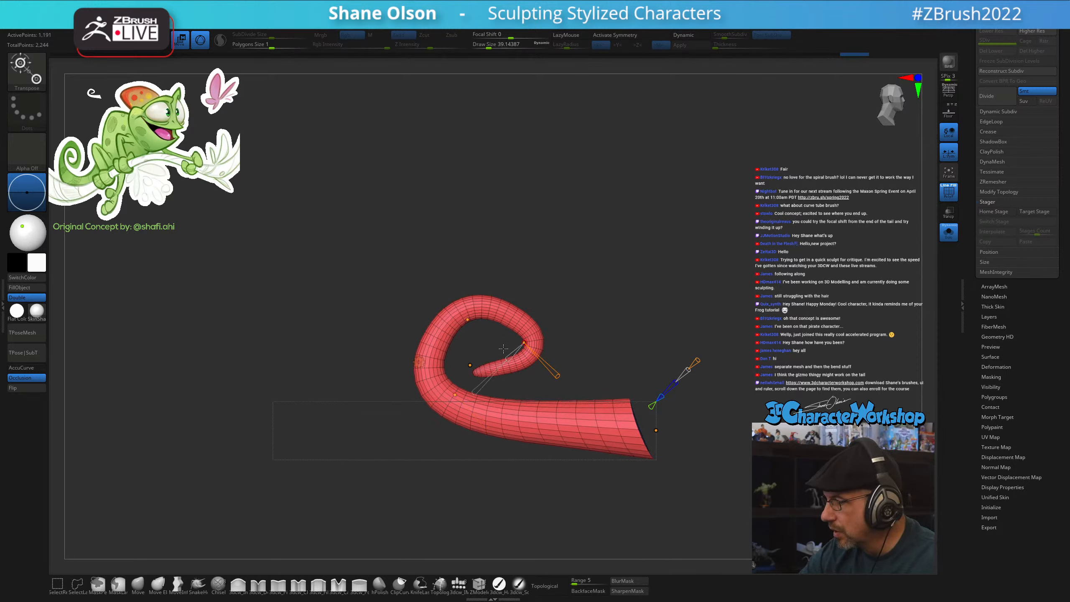
left_click_drag(471, 365, 484, 365)
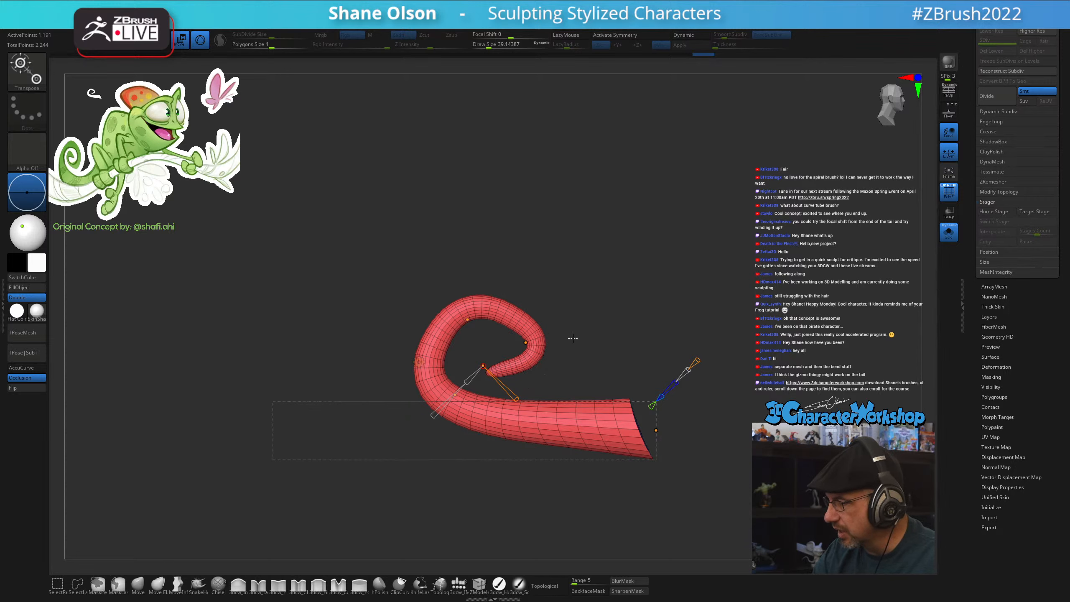
mouse_move(573, 338)
left_mouse_down()
mouse_move(481, 348)
mouse_move(574, 340)
left_mouse_up()
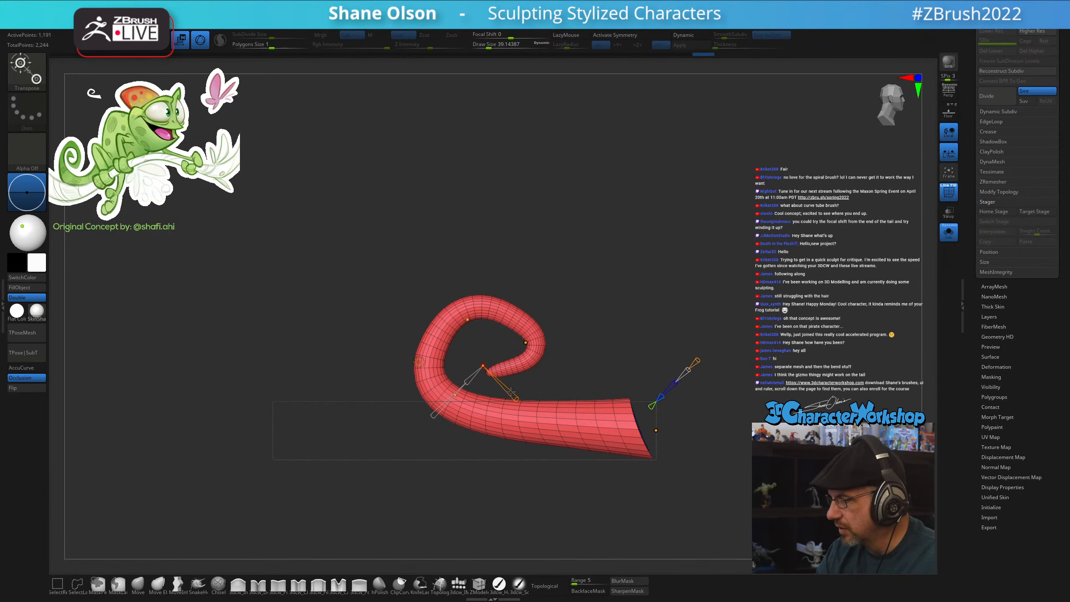
left_click_drag(517, 399, 517, 399)
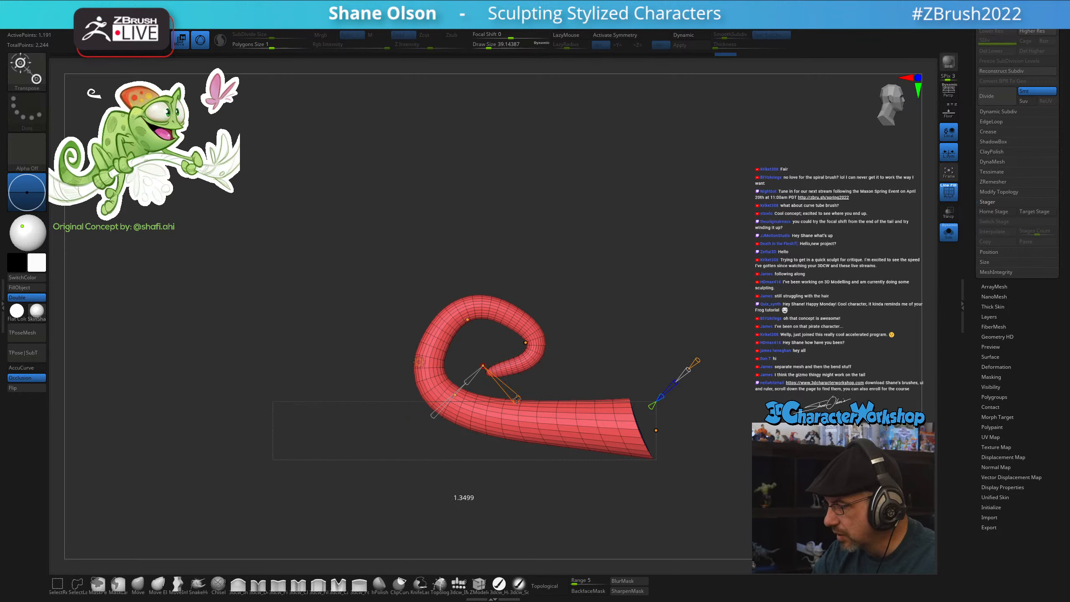
left_click_drag(517, 398, 516, 398)
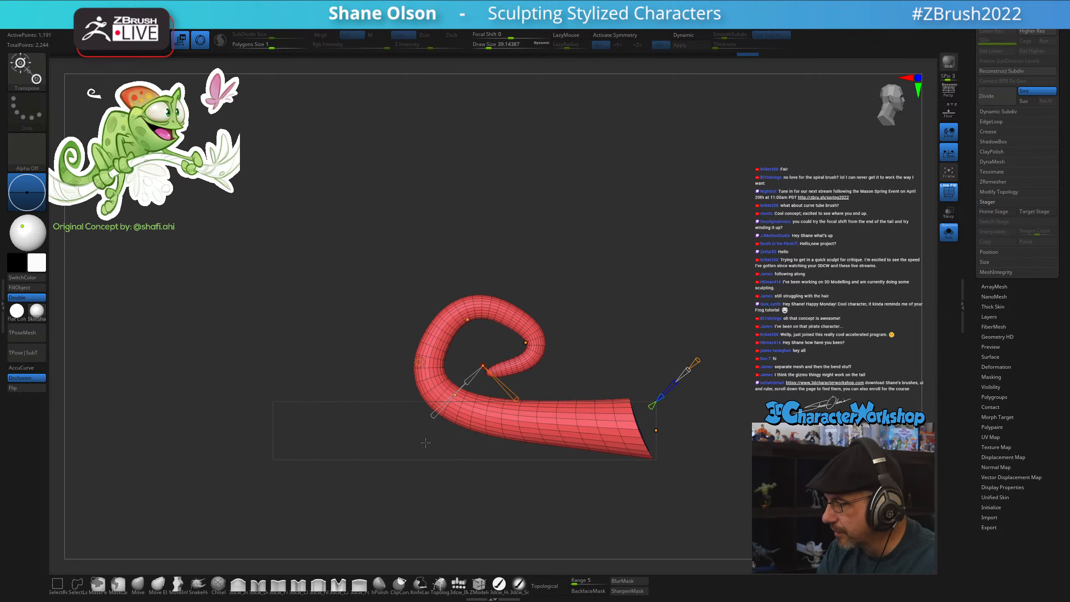
mouse_move(599, 346)
left_mouse_down()
mouse_move(547, 356)
mouse_move(597, 344)
left_mouse_up()
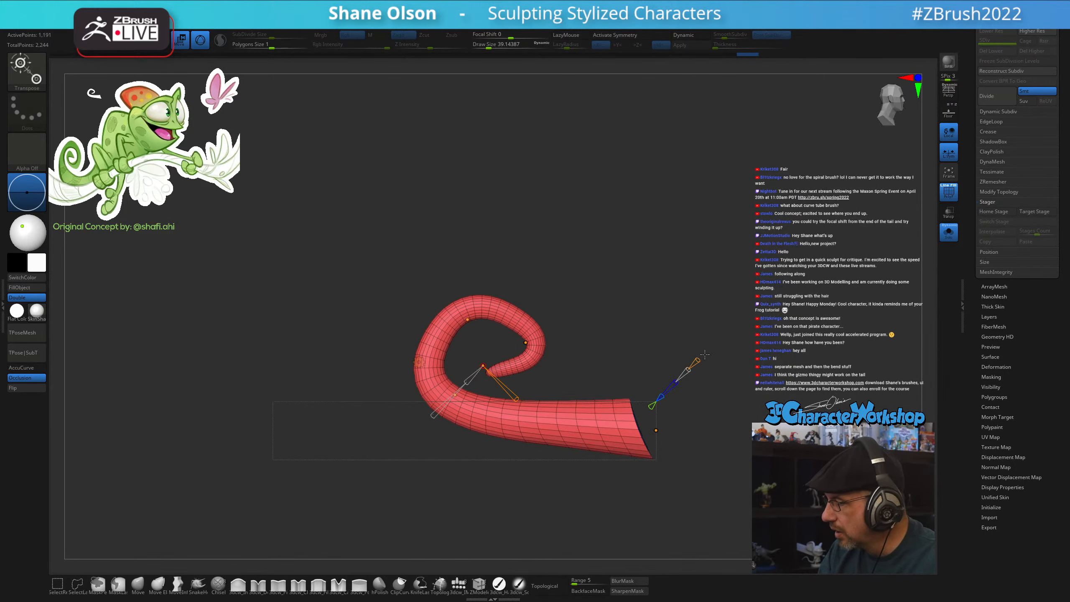
Raise the Bend Curve resolution for more control points and wind the tail's tip inward into a spiral
left_click_drag(702, 358, 687, 379)
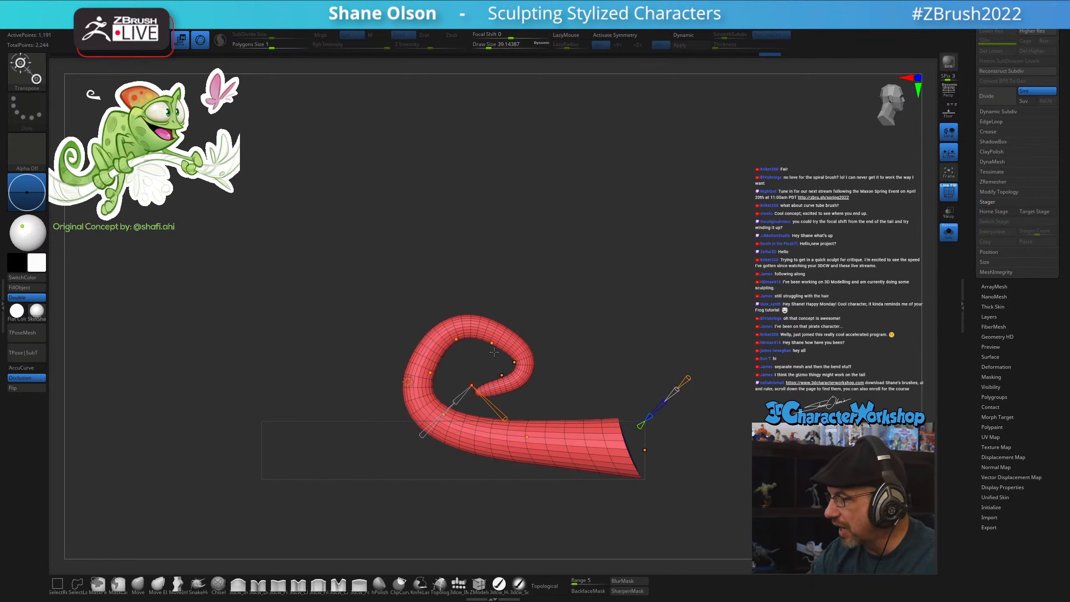
mouse_move(472, 386)
left_mouse_down()
mouse_move(507, 395)
mouse_move(485, 324)
mouse_move(454, 357)
mouse_move(449, 379)
mouse_move(464, 390)
left_mouse_up()
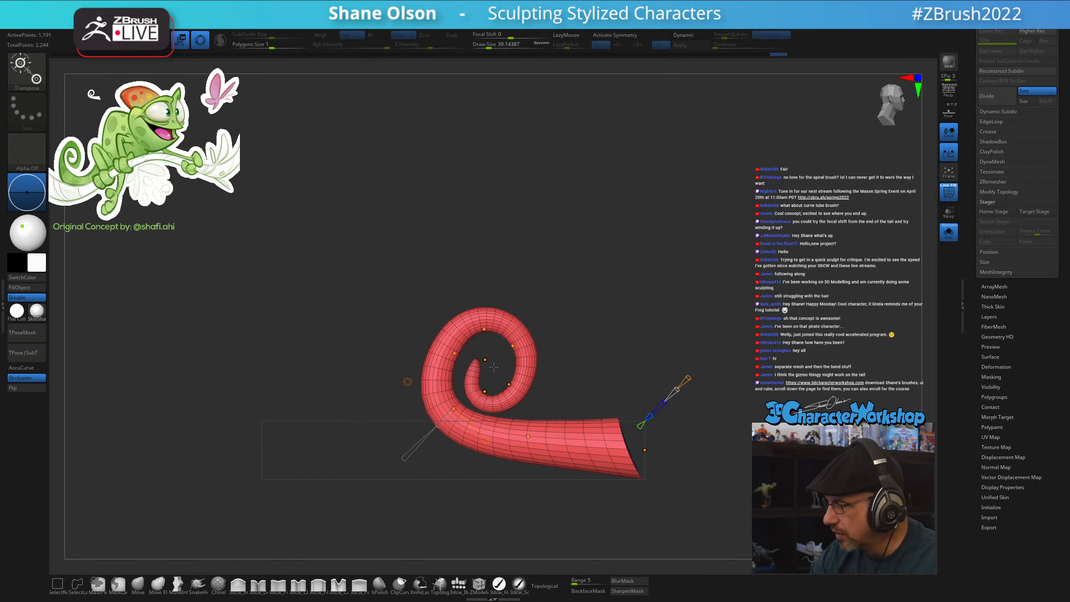
Lower the curve points along the tail's base and outer bend, and compact the spiral with its upper and inner points
left_click_drag(535, 441, 546, 437)
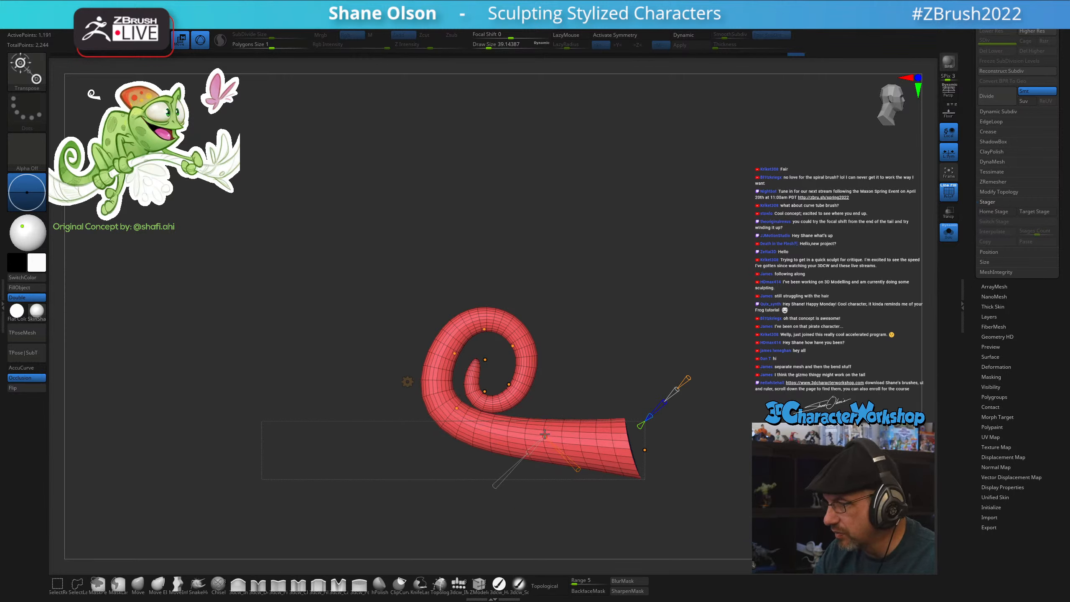
left_click_drag(457, 408, 455, 430)
left_click_drag(545, 438, 547, 457)
left_click_drag(454, 357, 451, 384)
left_click_drag(483, 335, 482, 354)
mouse_move(510, 387)
left_mouse_down()
mouse_move(505, 403)
mouse_move(514, 374)
left_mouse_up()
left_click_drag(482, 355, 491, 354)
left_click_drag(450, 381, 457, 375)
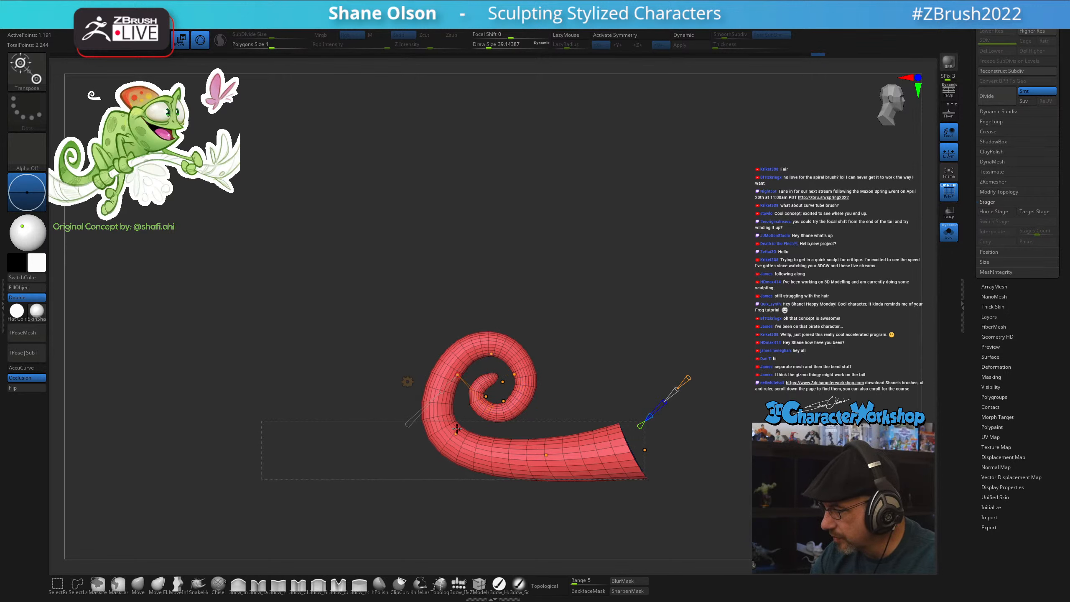
Fine-tune the curve points of the outer and inner coils to round the spiral and even its spacing
left_click_drag(457, 432, 463, 429)
mouse_move(499, 388)
left_mouse_down()
mouse_move(506, 402)
mouse_move(514, 379)
left_mouse_up()
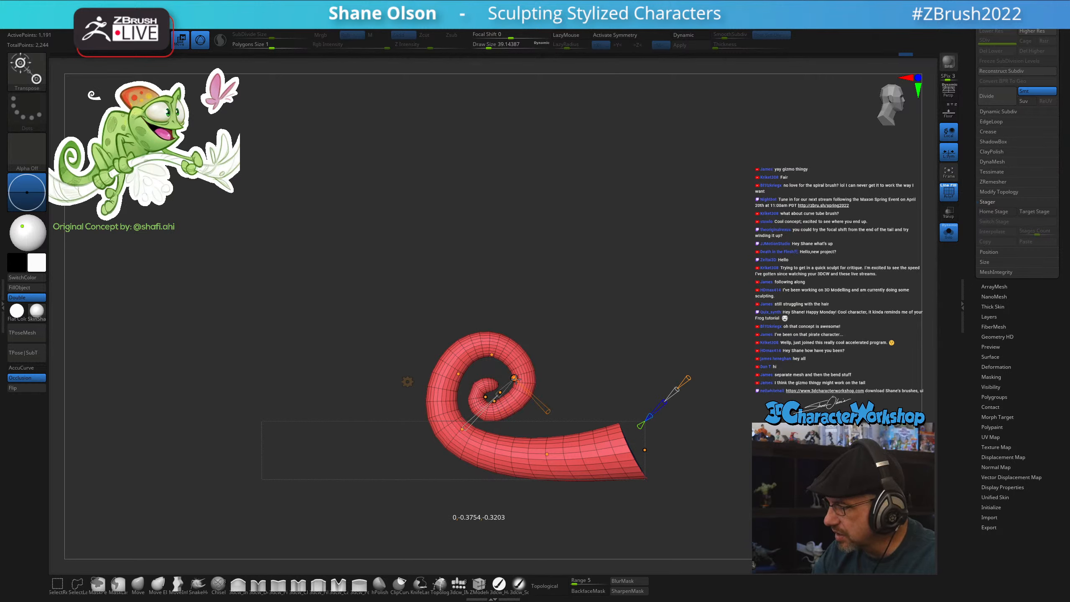
left_click_drag(510, 334, 536, 312)
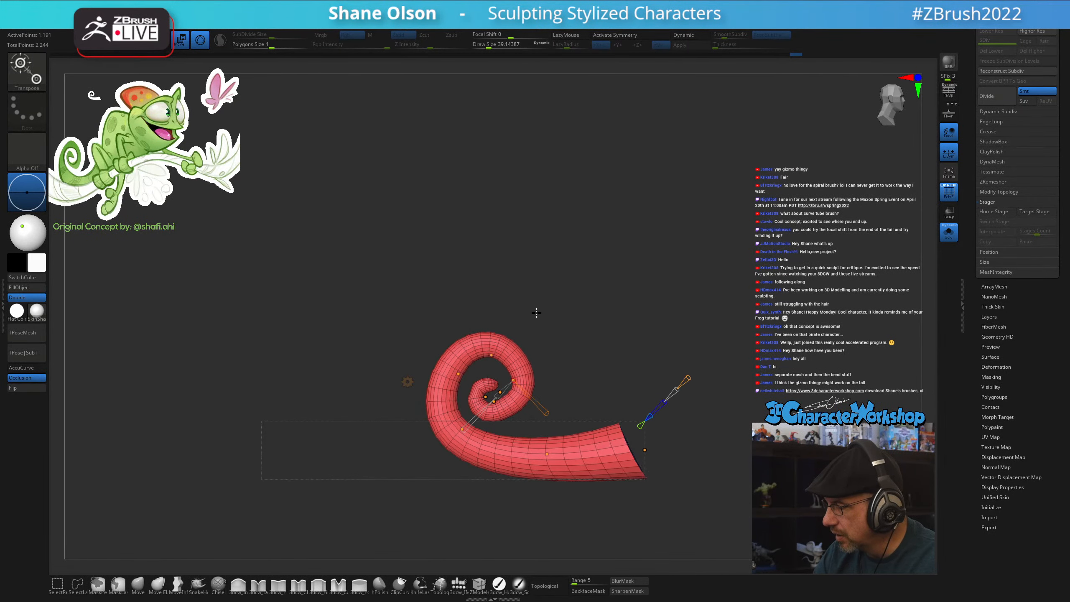
left_click_drag(492, 355, 488, 346)
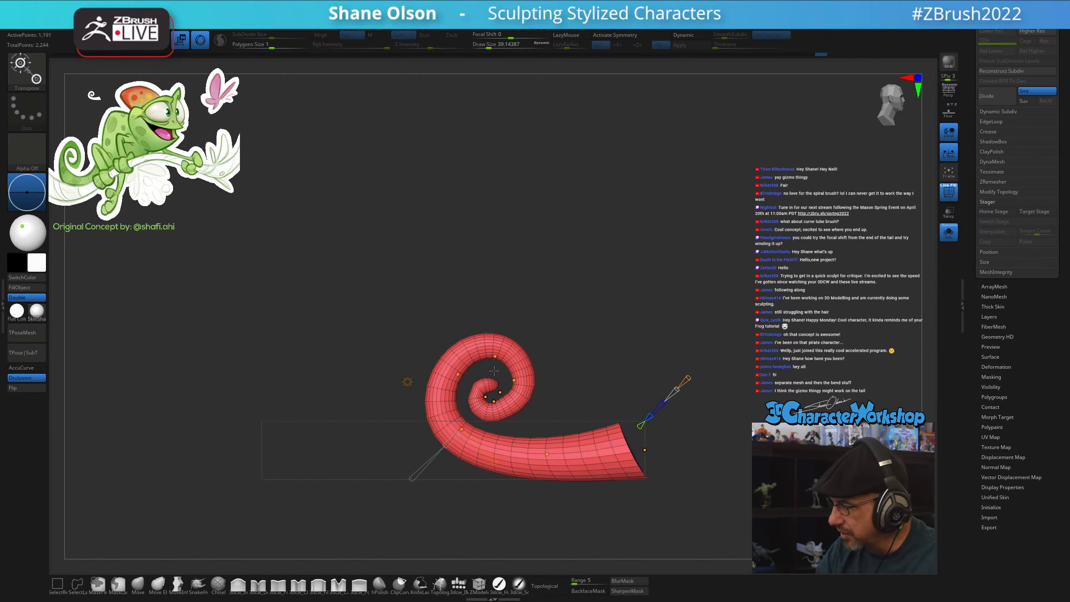
left_click_drag(501, 392, 501, 392)
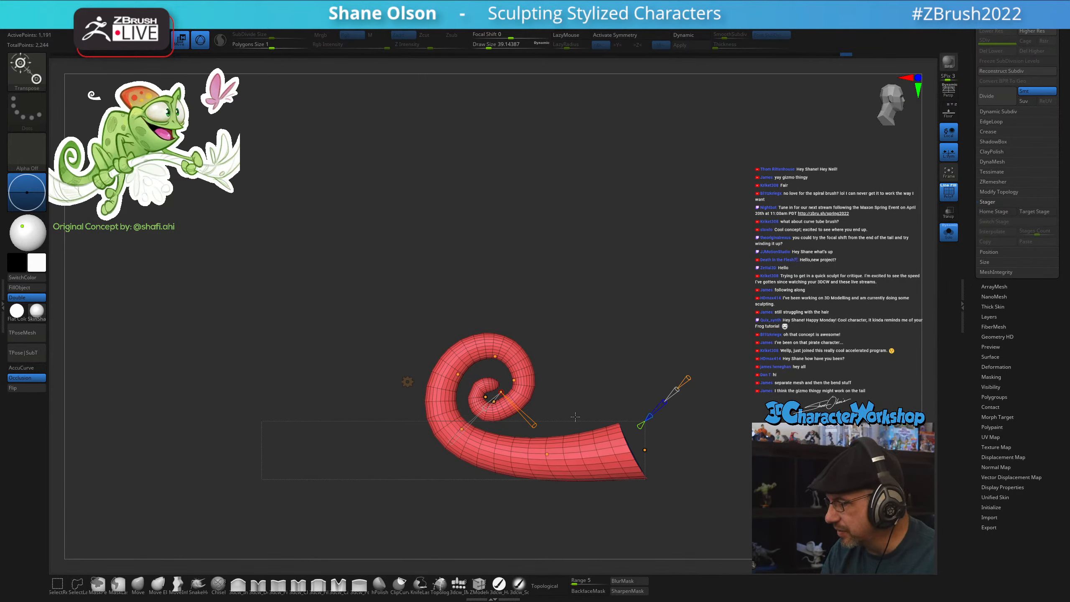
left_click_drag(485, 396, 460, 373)
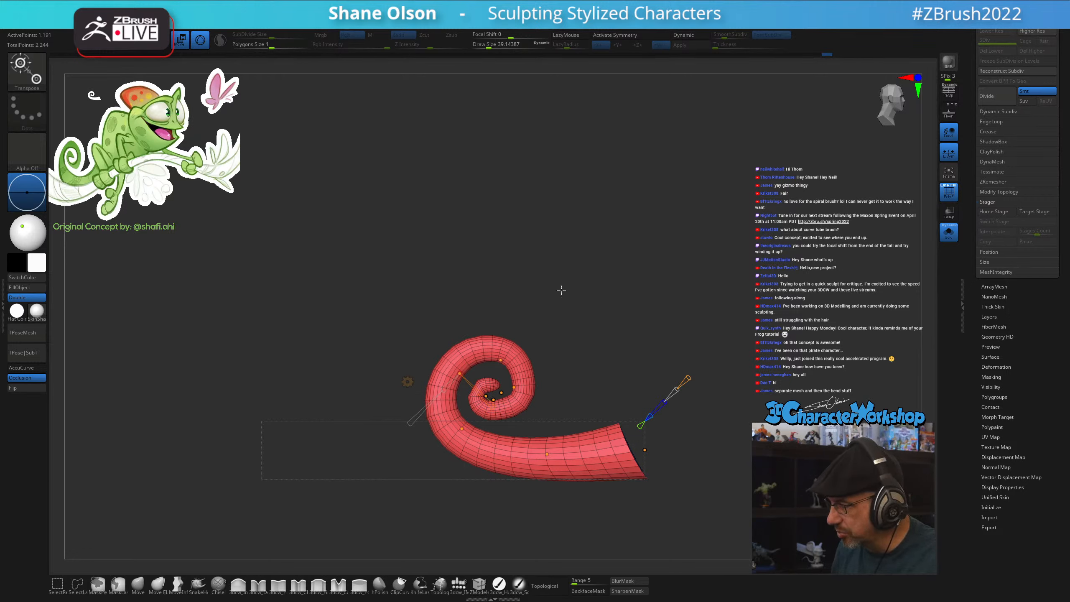
Accept the Bend Curve deformation on the curled tail
left_click_drag(647, 257, 581, 252, "alt")
left_click_drag(593, 289, 625, 335, "alt")
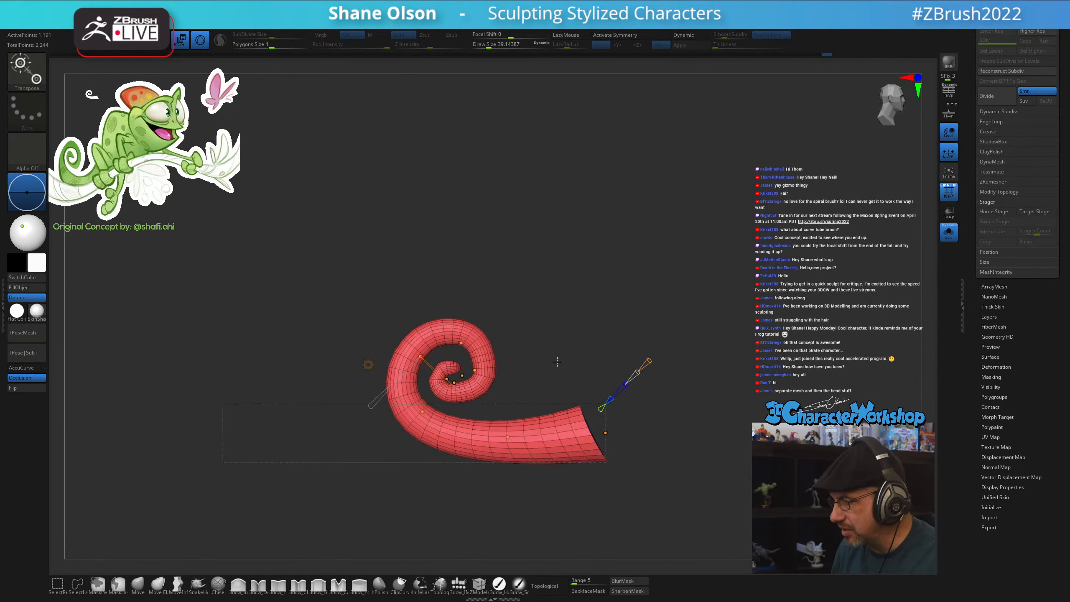
left_click(369, 364)
left_click(503, 365)
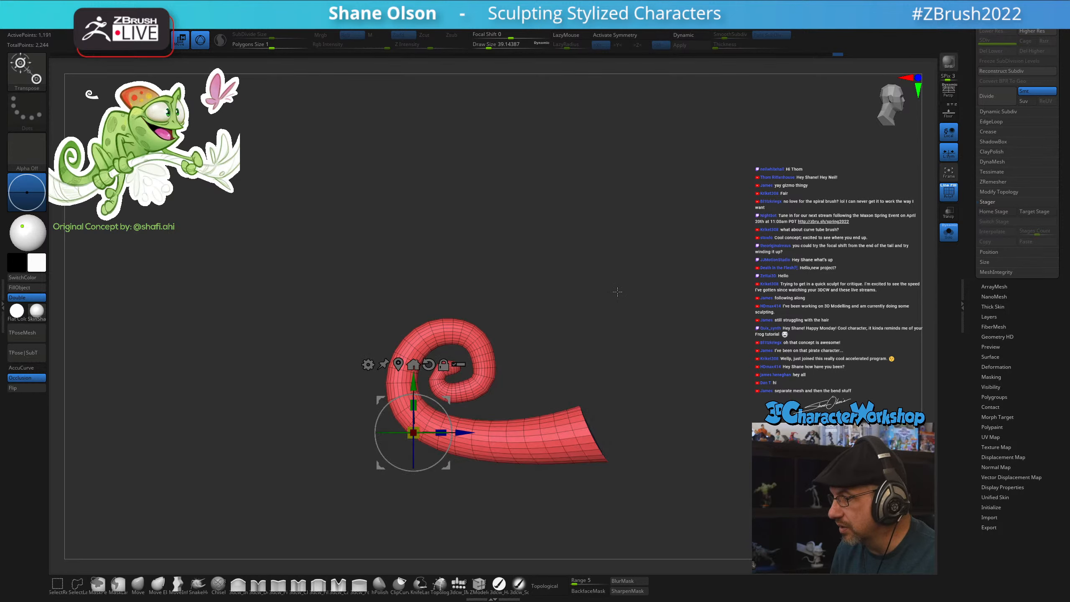
Return to the Move Elastic brush with a draw size of about 46 and smooth the spiral's inner tip
key("q")
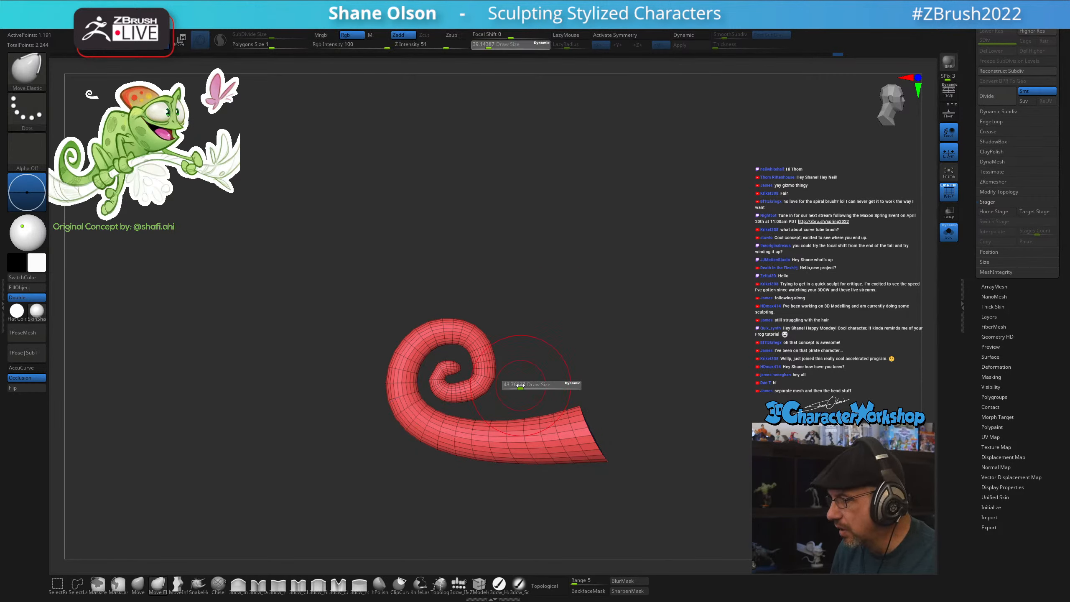
key("shift")
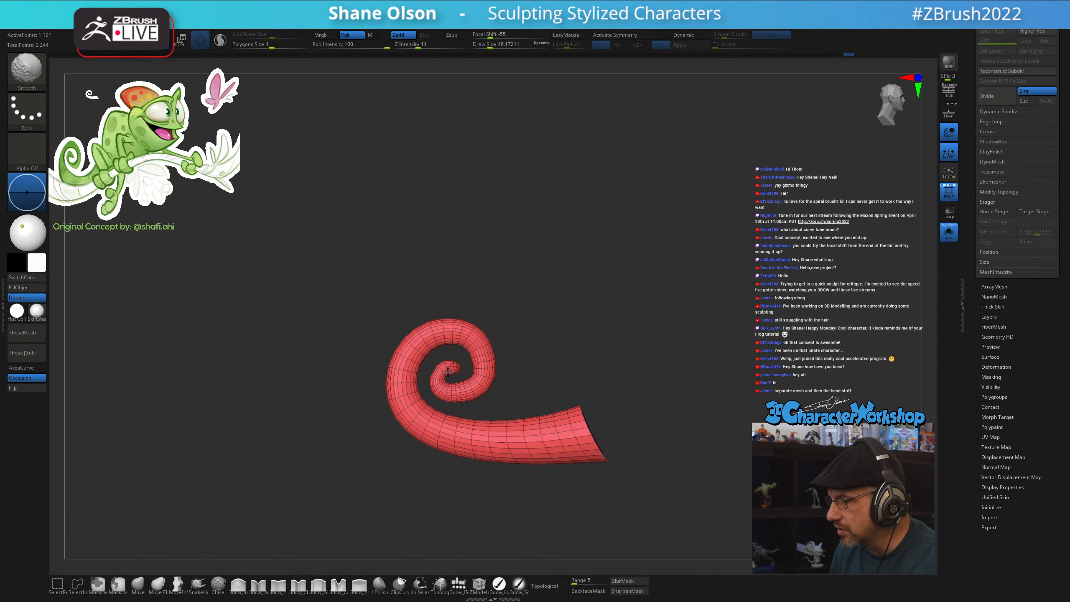
mouse_move(448, 372)
left_mouse_down("shift")
mouse_move(473, 378)
mouse_move(481, 359)
left_mouse_up("shift")
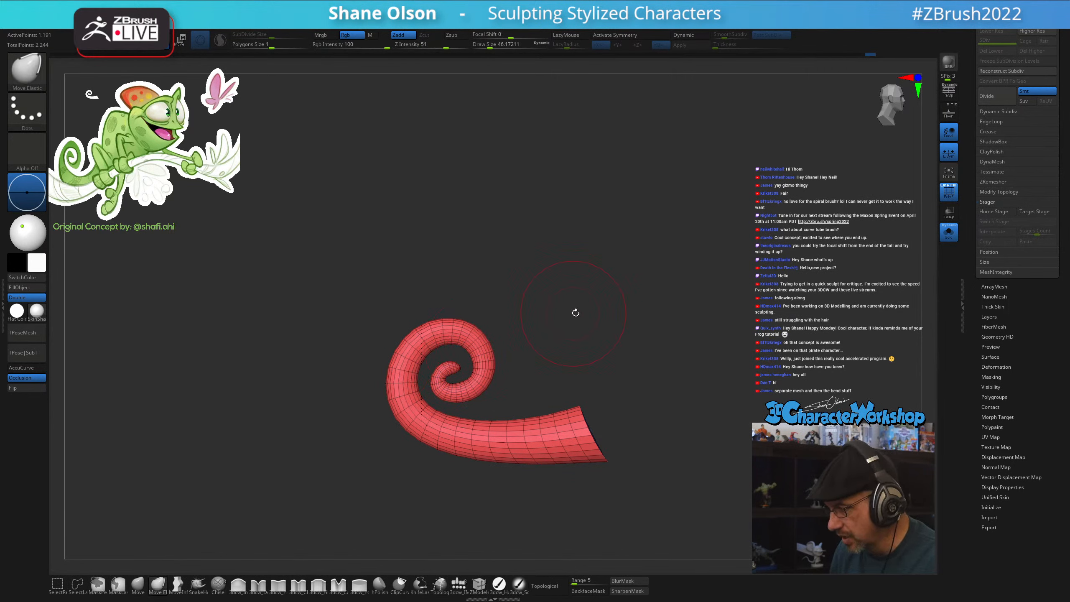
Try Mirror And Weld on the curled tail from a straight end-on view and undo it
left_click_drag(642, 300, 604, 313, "shift")
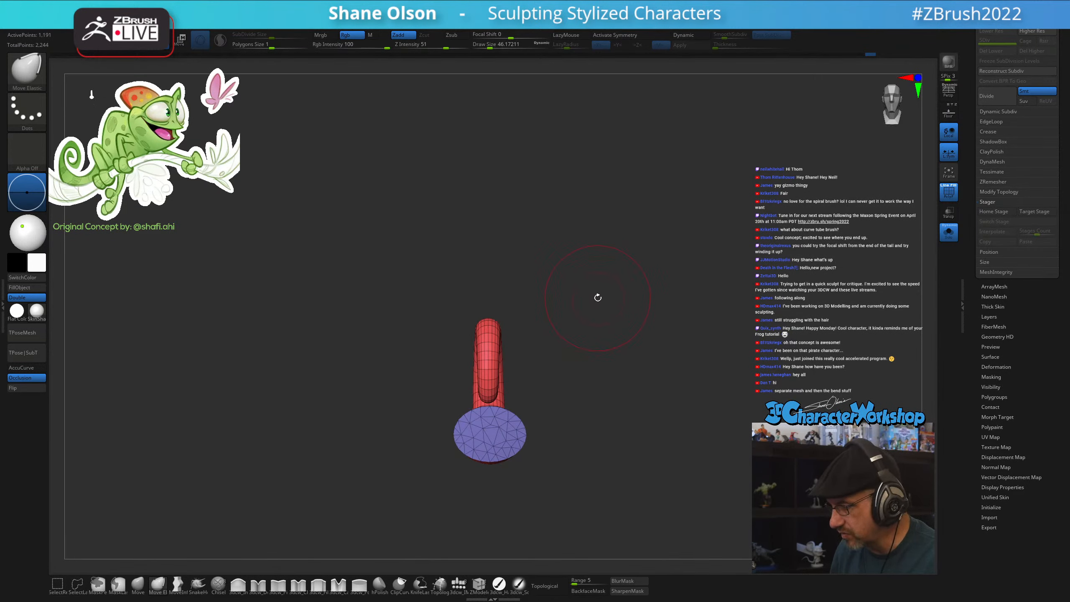
key("space")
left_click(593, 232)
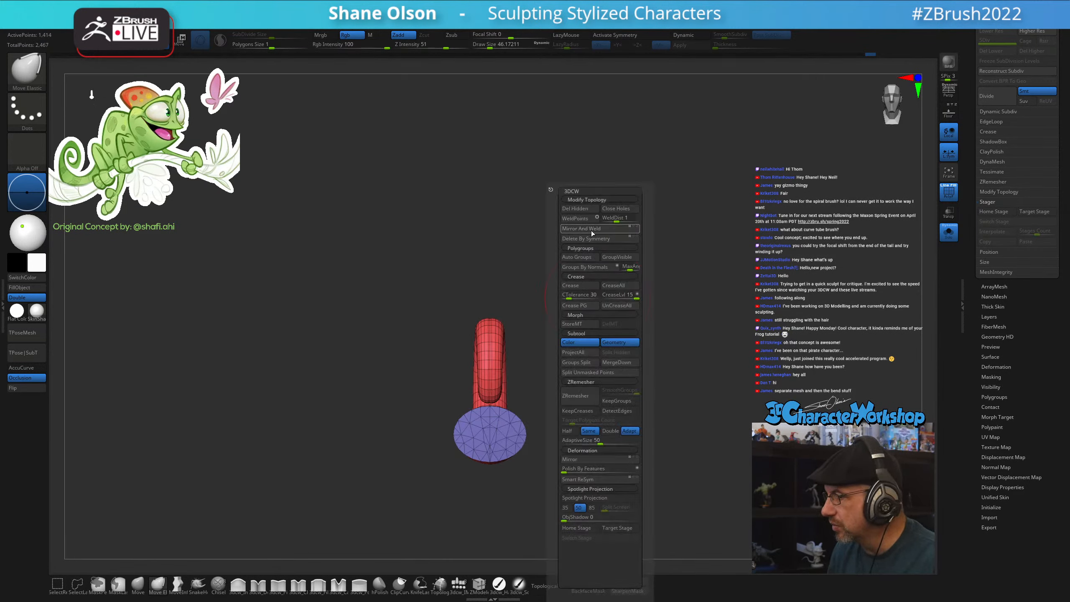
key("ctrl+z")
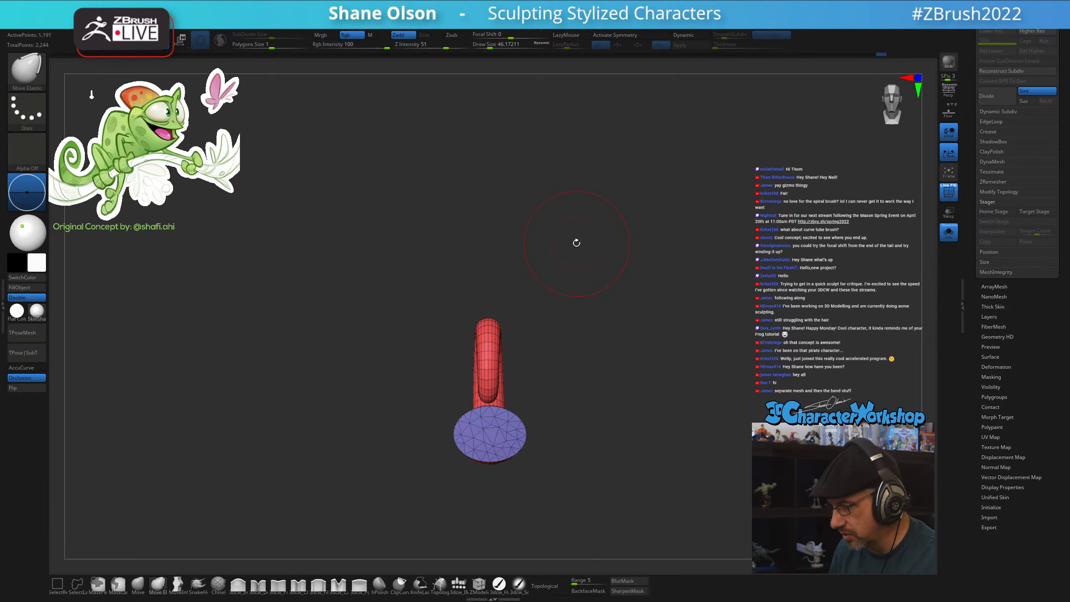
Mirror the tail across its symmetry axis, try Mirror And Weld on it, and undo only the weld
key("space")
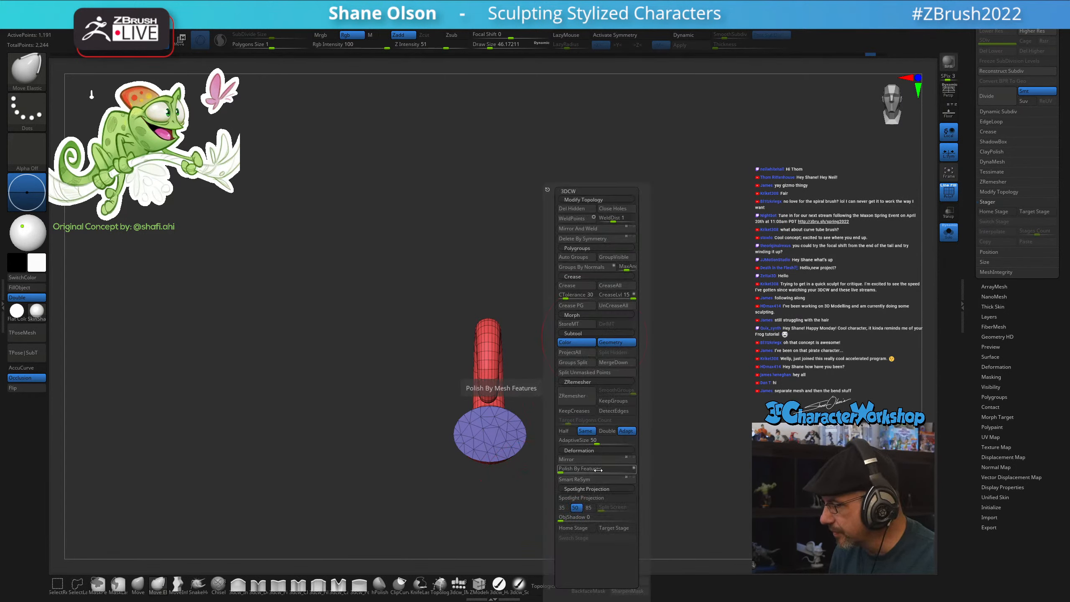
left_click(583, 460)
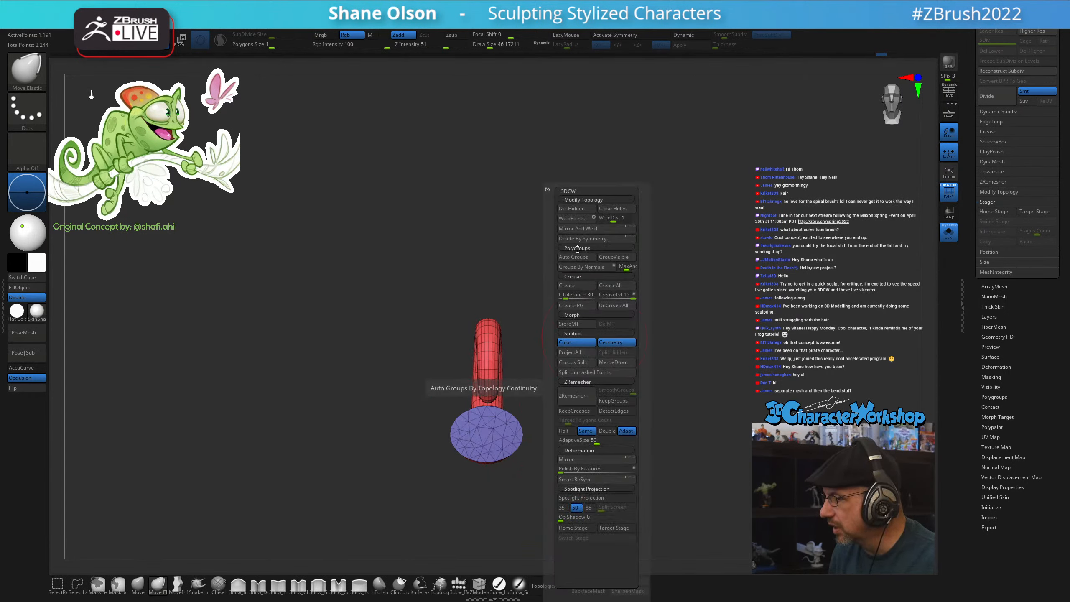
left_click(575, 232)
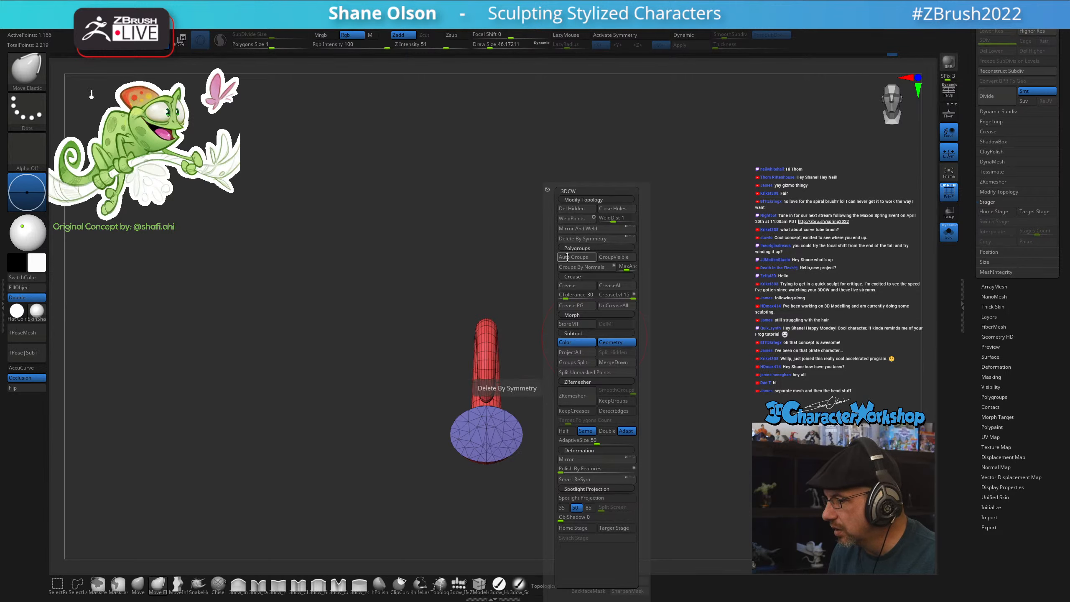
key("ctrl+z")
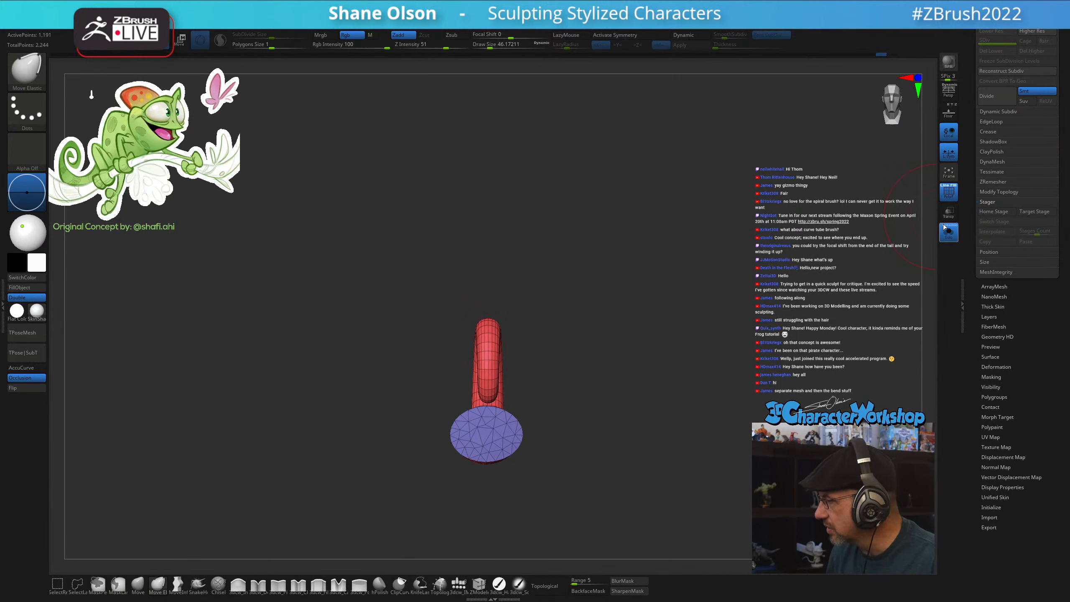
Turn on the floor grid to compare the tail with the world centre line
left_click(952, 113)
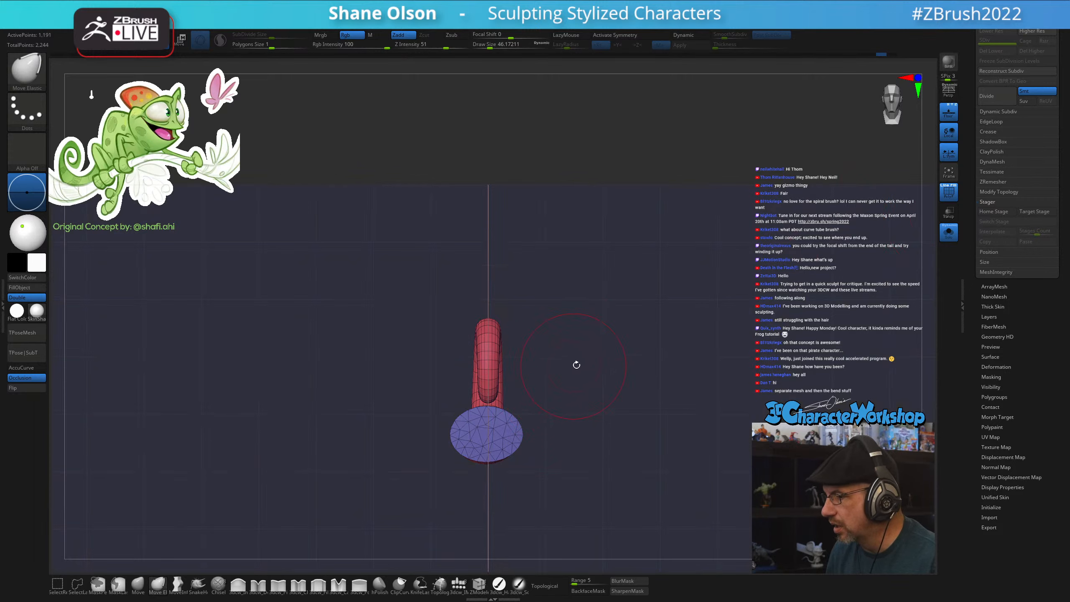
Return to the Move brush with a draw size of about 62 for the end-on view of the tail
left_click_drag(576, 365, 658, 370)
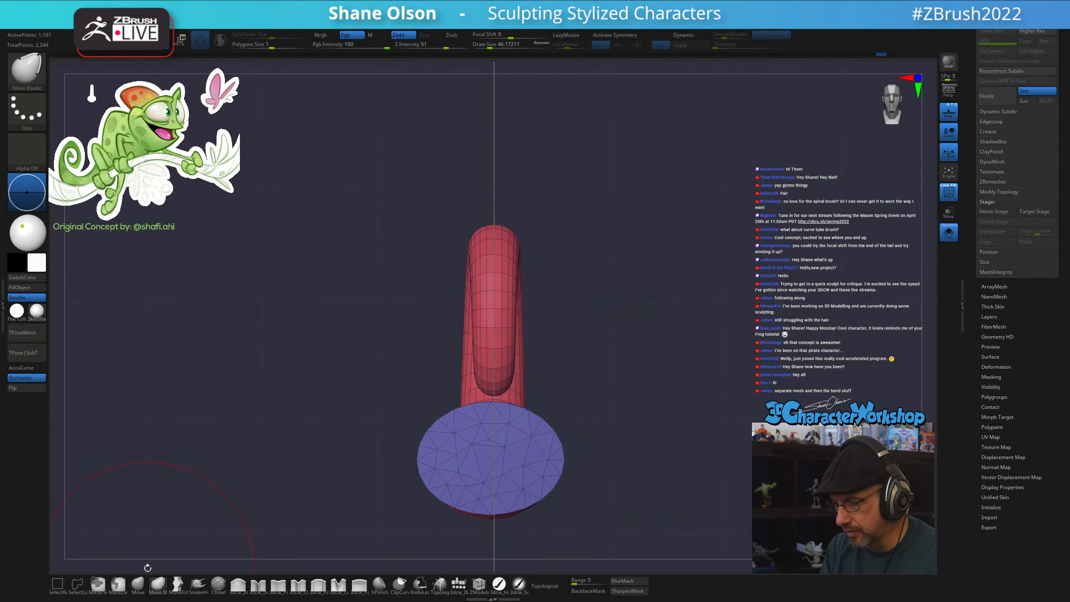
left_click(138, 584)
key("s")
left_click_drag(224, 471, 223, 471)
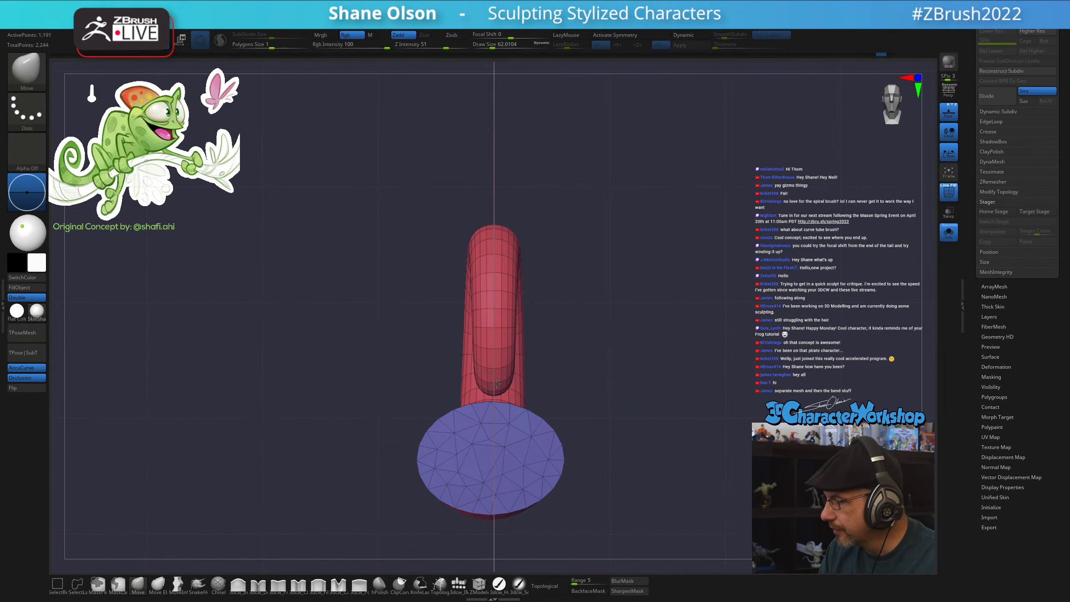
left_click_drag(582, 302, 611, 314)
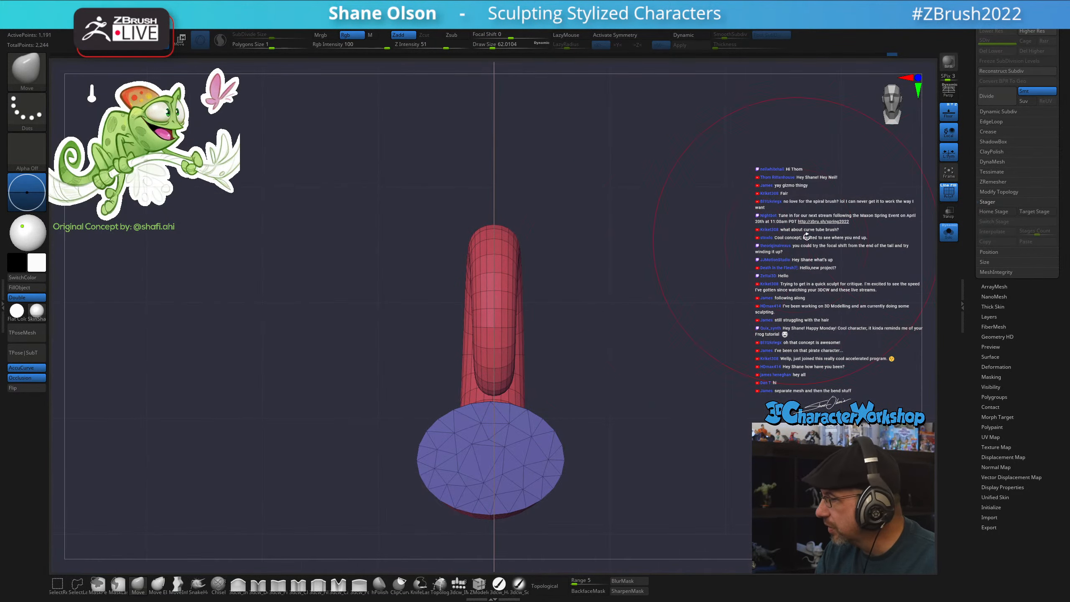
Turn off local symmetry and apply Mirror And Weld to the tail across the world centre line
left_click(950, 161)
key("space")
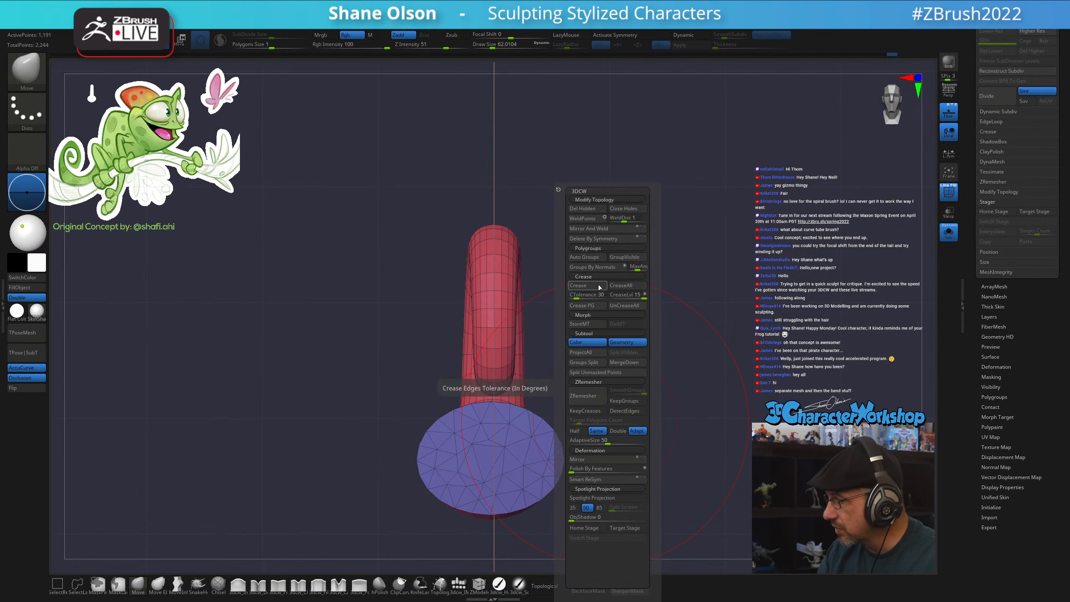
left_click(594, 231)
mouse_move(593, 377)
left_mouse_down()
mouse_move(622, 364)
mouse_move(624, 393)
left_mouse_up()
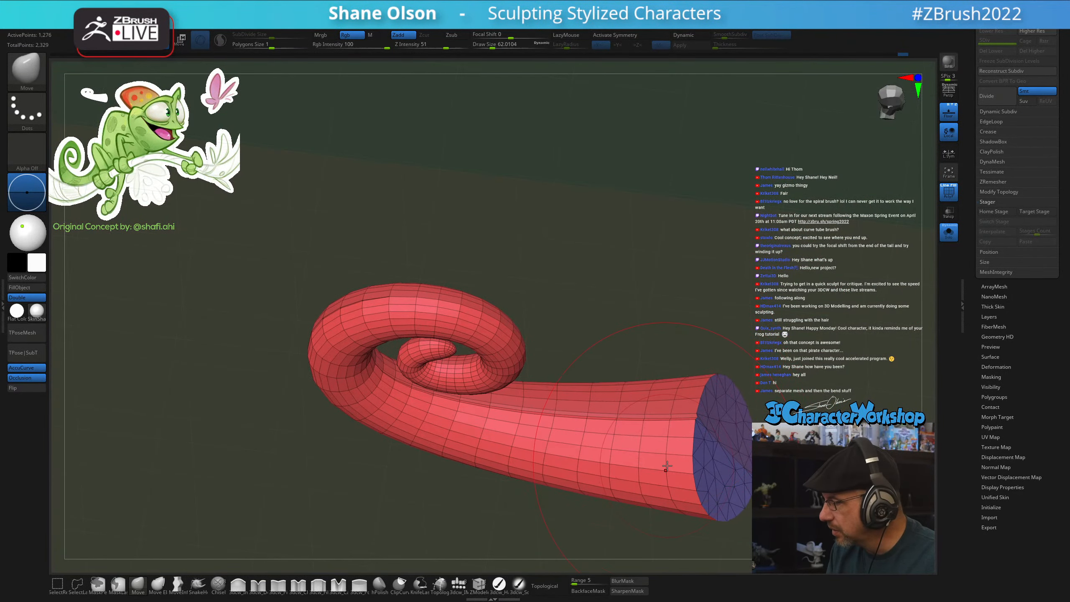
Smooth the thick body and open base of the tail with a draw size of about 39
key("s")
left_click_drag(669, 467, 666, 466)
left_click_drag(585, 434, 405, 400, "shift")
left_click_drag(624, 439, 651, 443, "shift")
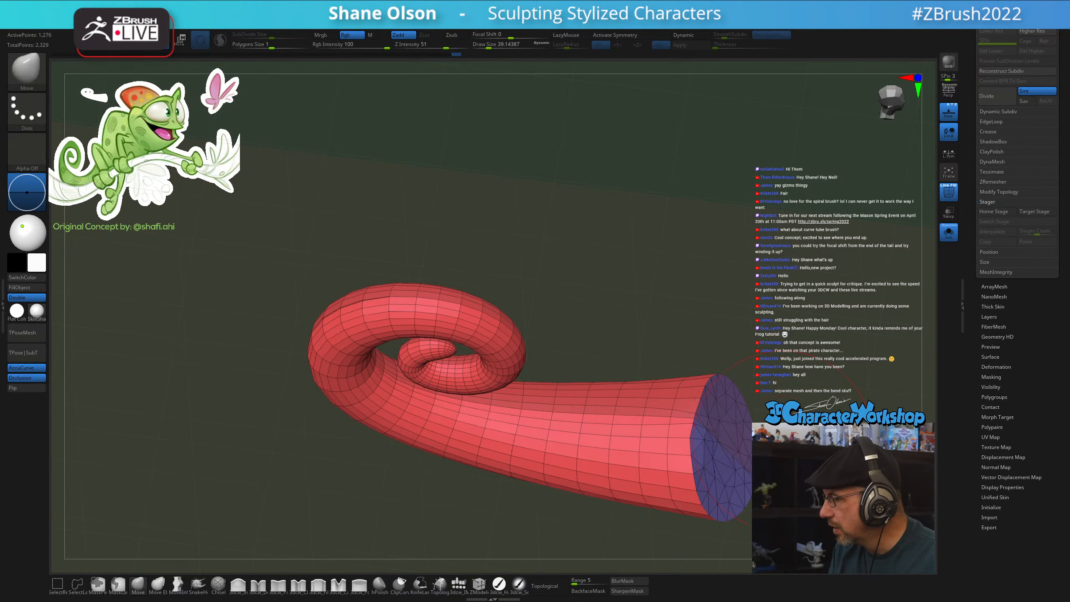
left_click_drag(757, 443, 752, 378)
key("shift")
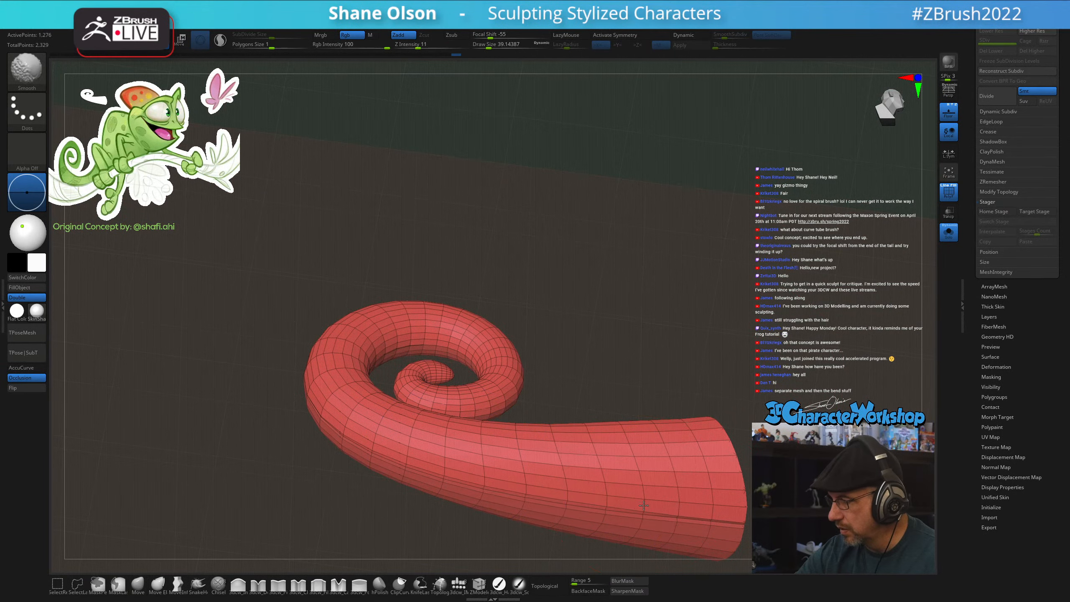
mouse_move(644, 505)
left_mouse_down("shift")
mouse_move(700, 514)
mouse_move(528, 485)
left_mouse_up("shift")
Hide the floor grid around the tail and set up a straight side view of the spiral
left_click_drag(303, 313, 425, 426)
mouse_move(310, 403)
left_mouse_down("shift")
mouse_move(287, 340)
mouse_move(291, 270)
left_mouse_up("shift")
mouse_move(253, 236)
left_mouse_down("shift")
mouse_move(415, 293)
mouse_move(564, 392)
left_mouse_up("shift")
left_click_drag(626, 336, 859, 235, "alt")
left_click(949, 112)
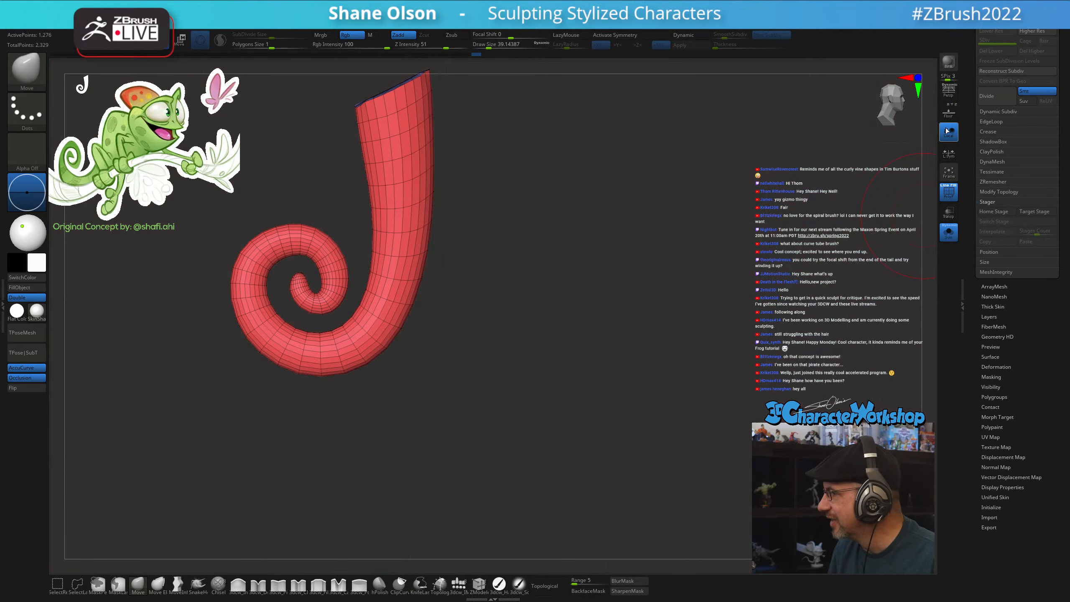
left_click_drag(626, 260, 432, 351)
left_click_drag(568, 283, 645, 309)
left_click_drag(568, 299, 614, 295)
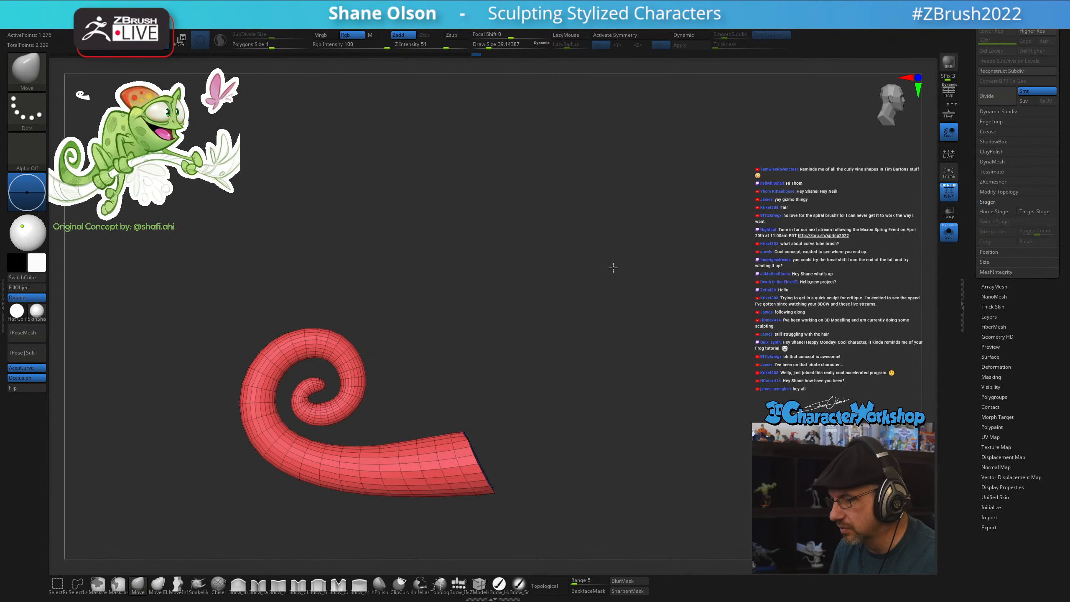
Enable KeepGroups and ZRemesh the mirrored tail
left_click_drag(607, 342, 658, 286)
key("space")
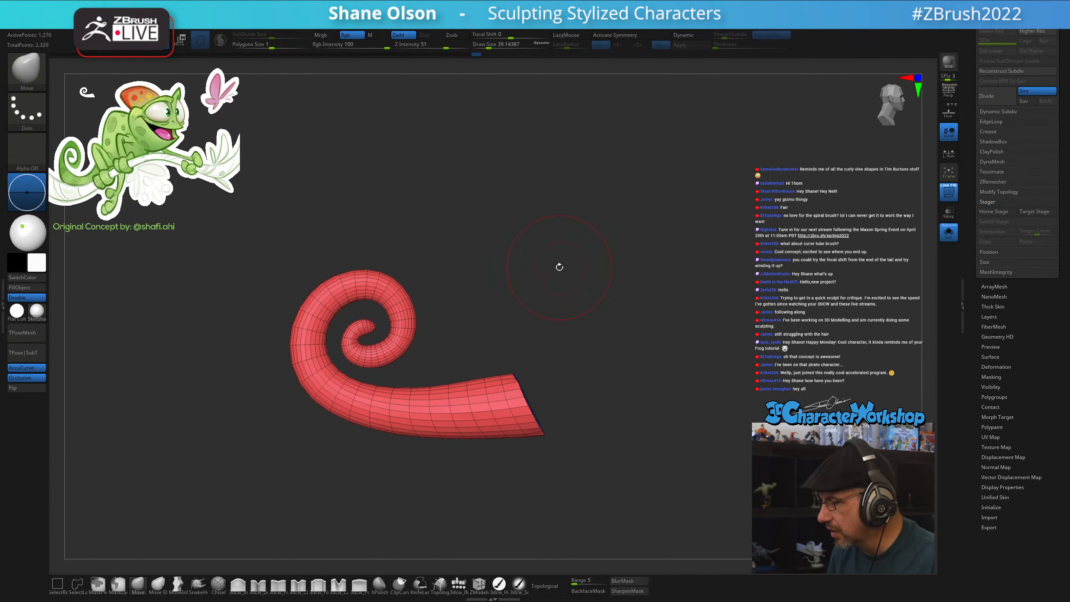
left_click_drag(559, 266, 604, 235, "alt")
key("space")
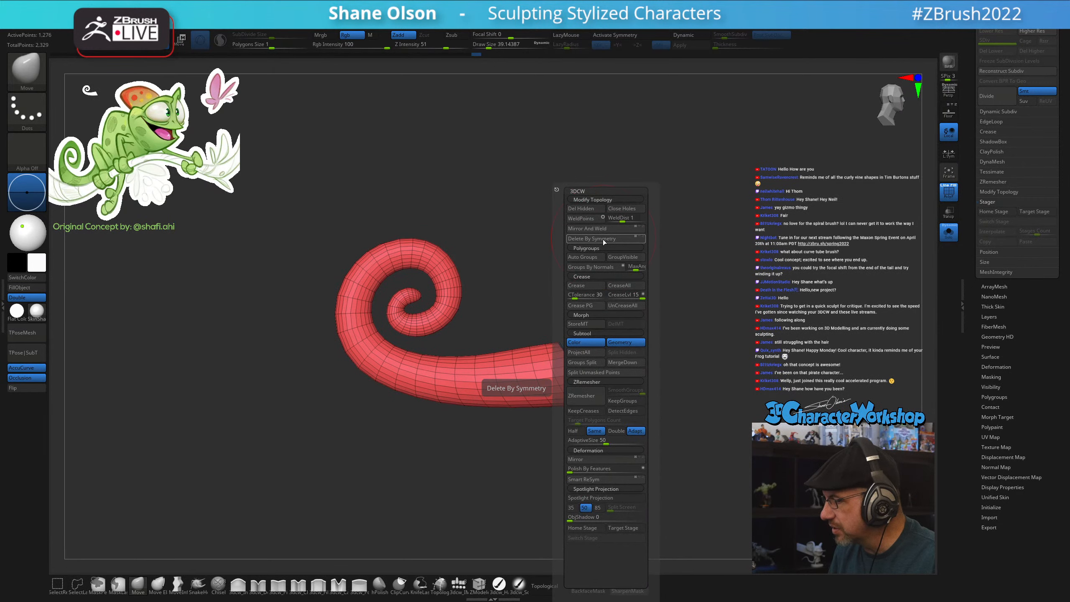
left_click(629, 401)
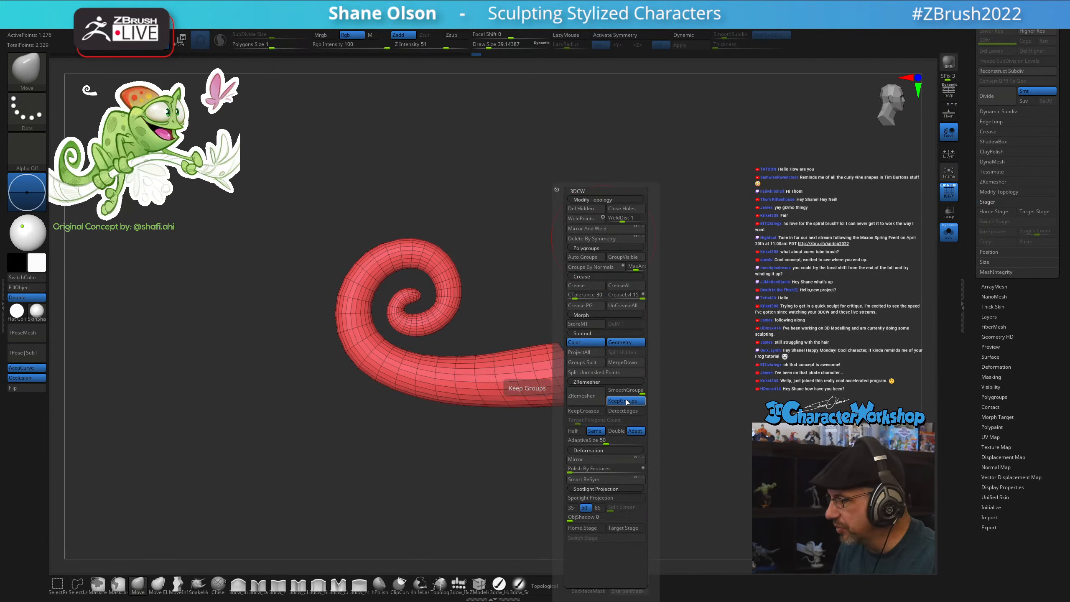
left_click(584, 398)
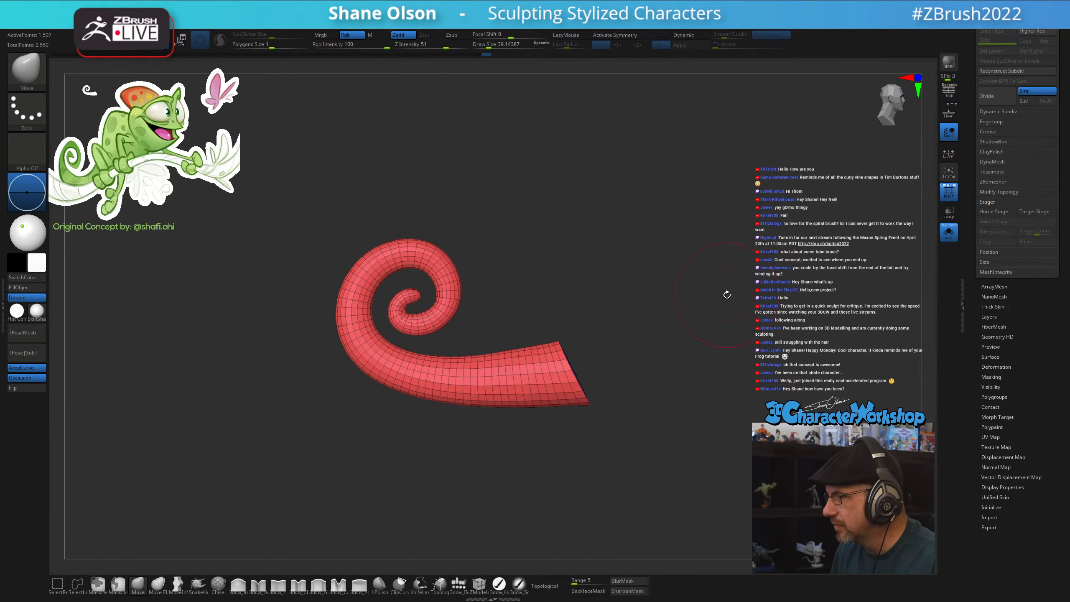
left_click_drag(727, 294, 746, 280)
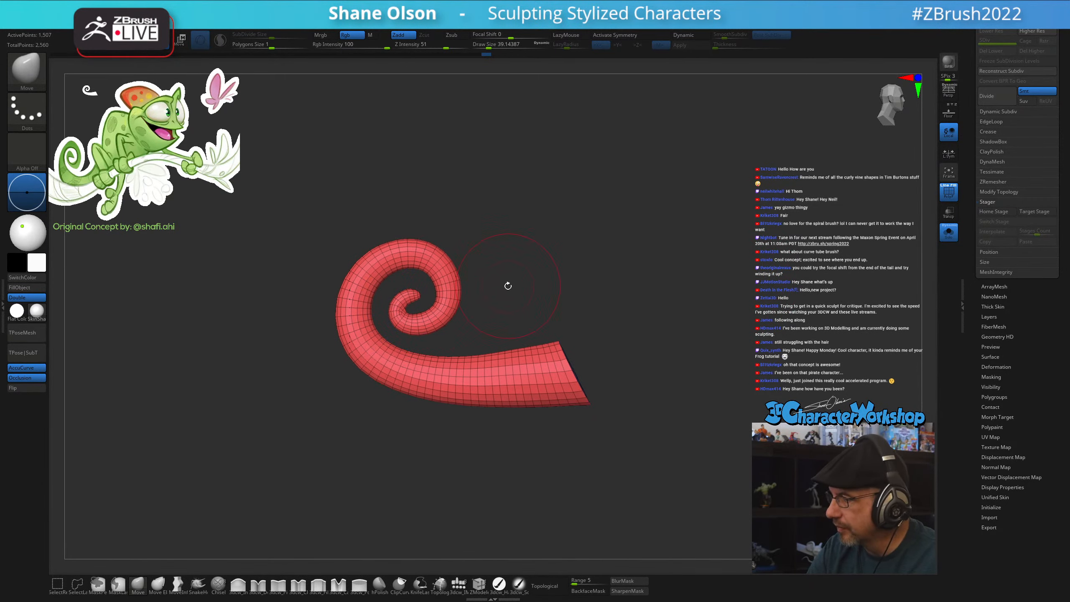
Pull the spiral's inner tip towards a point with the Move brush, reducing the draw size from about 29 to 9
left_click_drag(508, 286, 547, 284, "alt")
key("s")
left_click(574, 270)
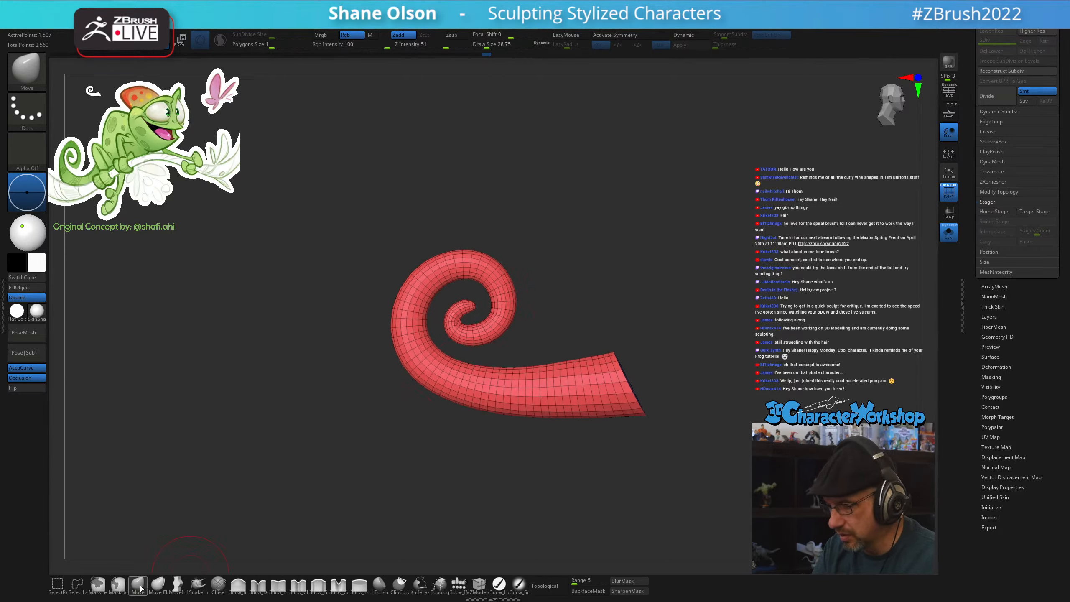
left_click_drag(390, 417, 389, 468, "alt")
key("s")
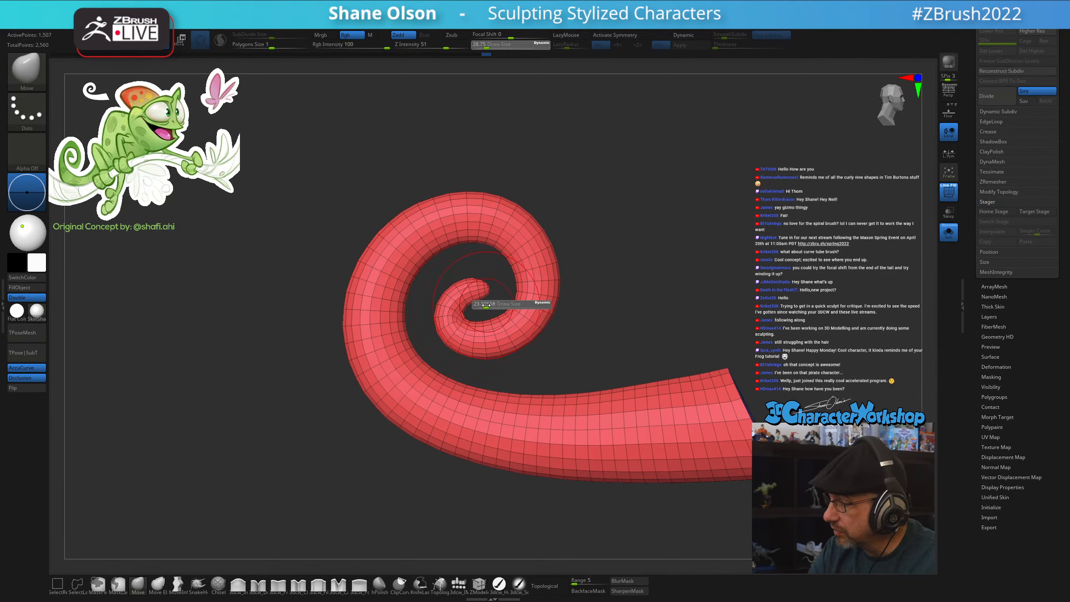
left_click_drag(488, 304, 479, 304)
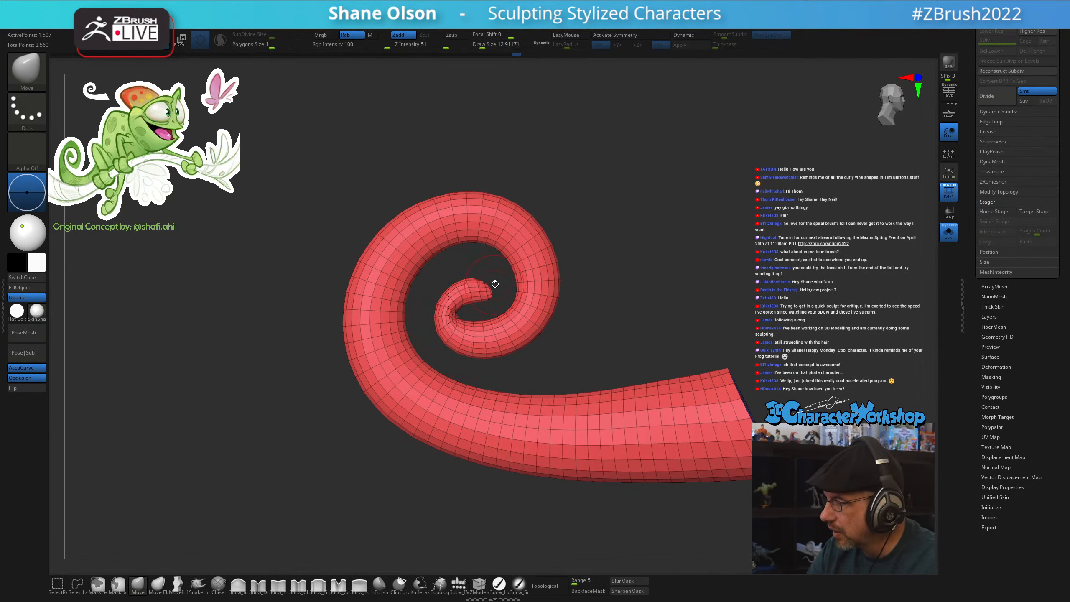
key("s")
mouse_move(477, 278)
left_mouse_down()
mouse_move(457, 278)
mouse_move(493, 294)
mouse_move(476, 269)
mouse_move(434, 272)
mouse_move(495, 269)
left_mouse_up()
key("s")
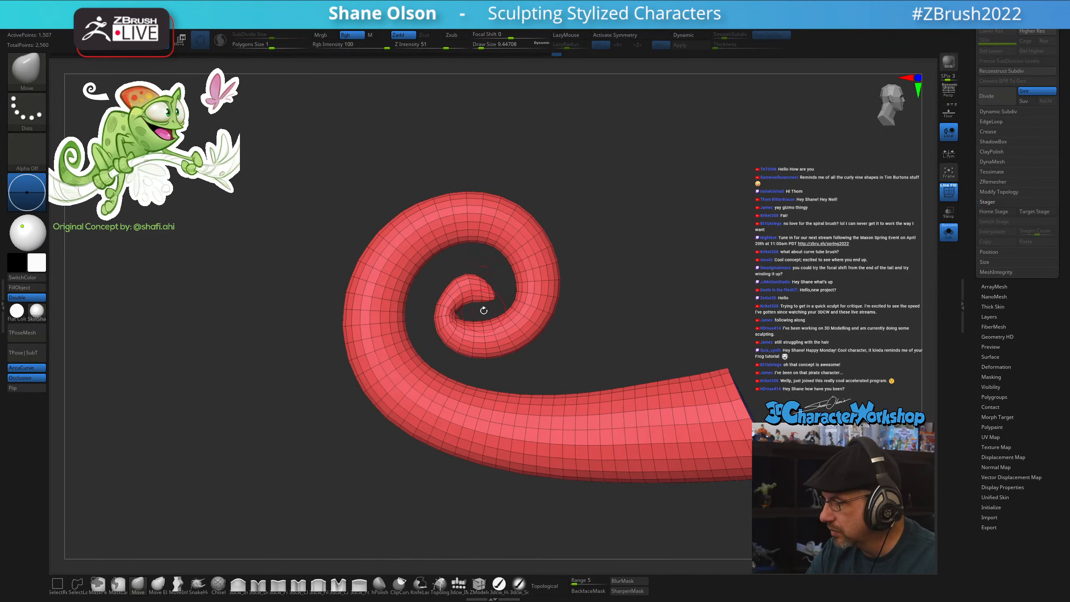
Slim the inner turn of the spiral with the Move and Smooth brushes at a draw size of about 22
mouse_move(494, 309)
left_mouse_down("alt")
mouse_move(504, 288)
mouse_move(555, 262)
mouse_move(551, 278)
mouse_move(555, 256)
mouse_move(524, 202)
mouse_move(545, 253)
left_mouse_up("alt")
key("s")
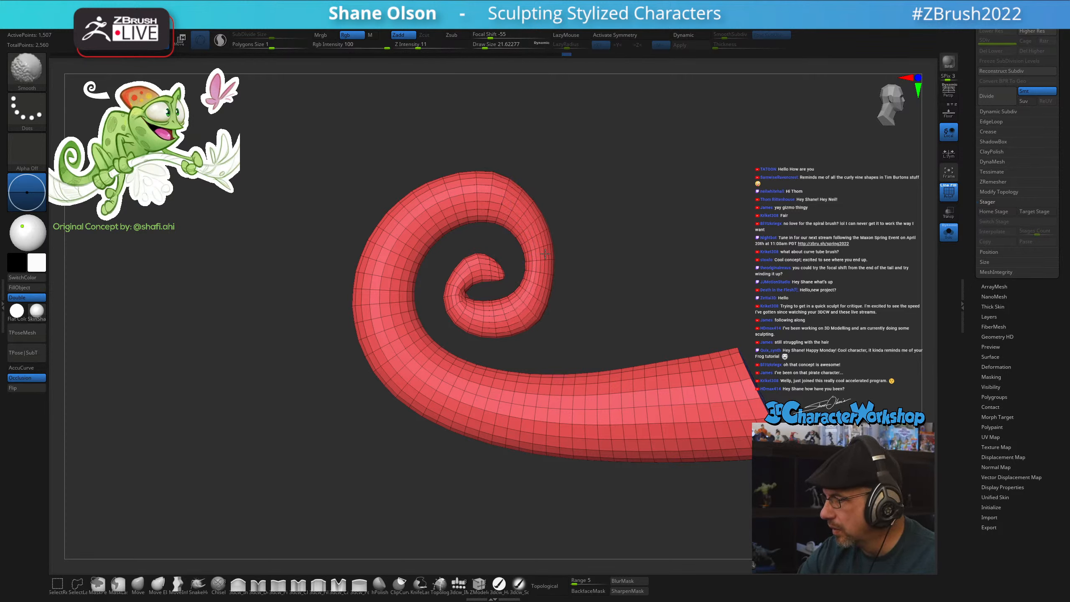
mouse_move(590, 296)
left_mouse_down()
mouse_move(623, 409)
mouse_move(571, 303)
mouse_move(610, 255)
left_mouse_up()
Reshape and smooth the spiral's outer bend and lower curve, using draw sizes of about 23 and 31
key("s")
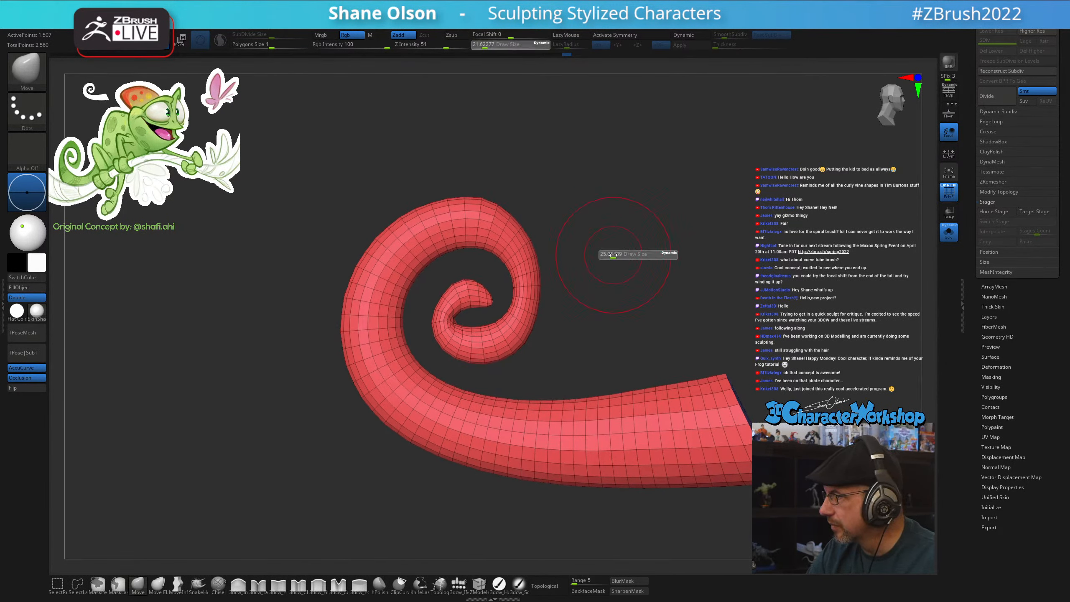
key("b")
key("m")
key("v")
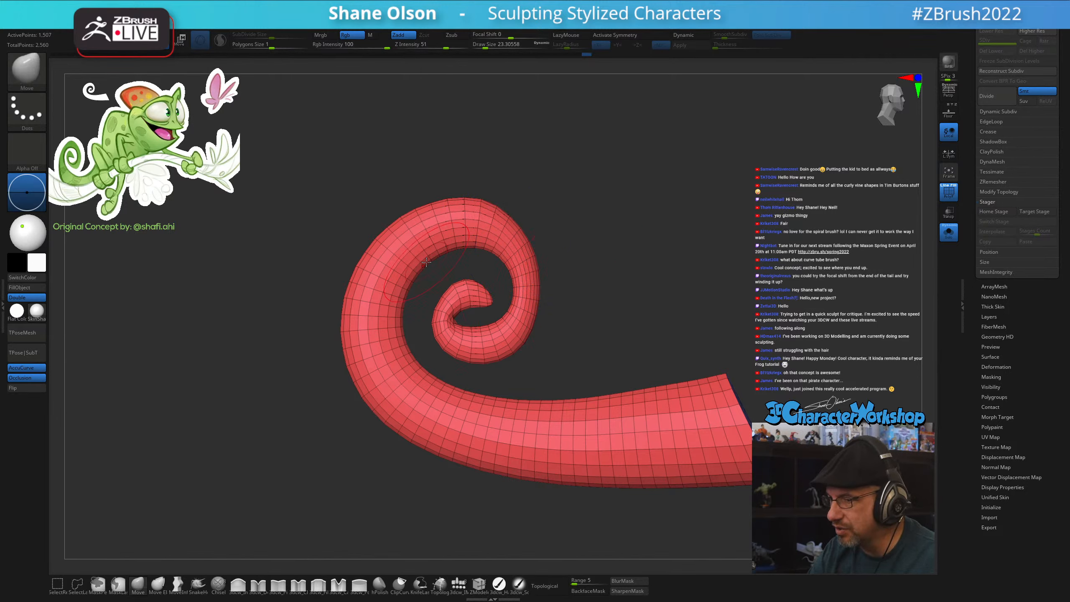
mouse_move(406, 246)
left_mouse_down("shift")
mouse_move(381, 262)
mouse_move(430, 223)
left_mouse_up("shift")
left_click_drag(381, 310, 403, 283, "shift")
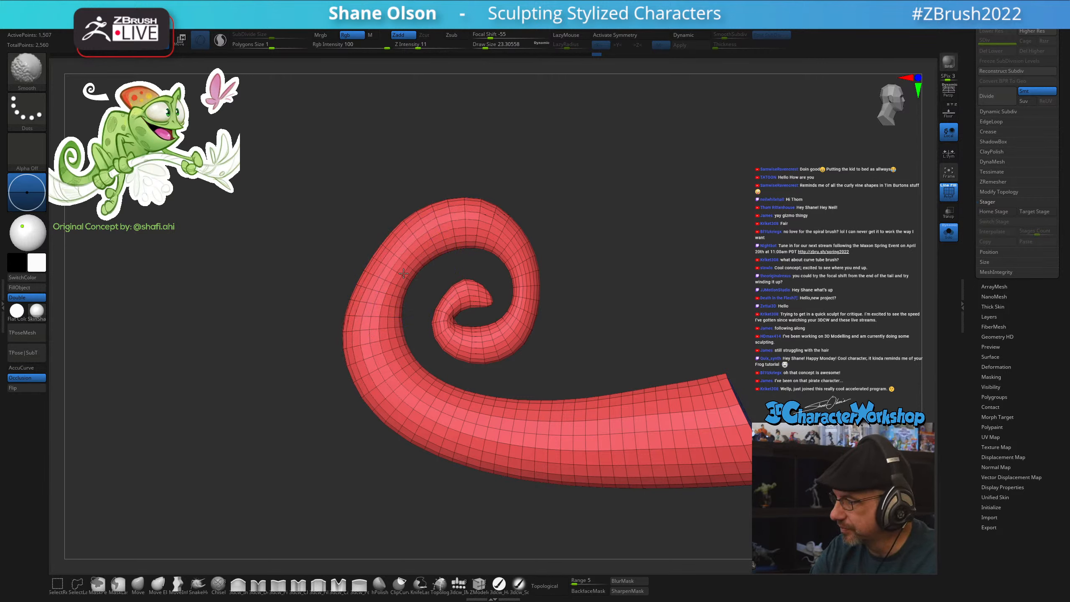
mouse_move(405, 267)
left_mouse_down("shift")
mouse_move(456, 234)
mouse_move(388, 258)
mouse_move(366, 311)
mouse_move(365, 300)
left_mouse_up("shift")
mouse_move(596, 255)
left_mouse_down()
mouse_move(609, 282)
mouse_move(567, 291)
mouse_move(621, 294)
mouse_move(597, 294)
mouse_move(596, 281)
left_mouse_up()
key("s")
mouse_move(376, 333)
left_mouse_down("shift")
mouse_move(368, 269)
mouse_move(378, 358)
mouse_move(365, 302)
mouse_move(468, 386)
mouse_move(539, 381)
left_mouse_up("shift")
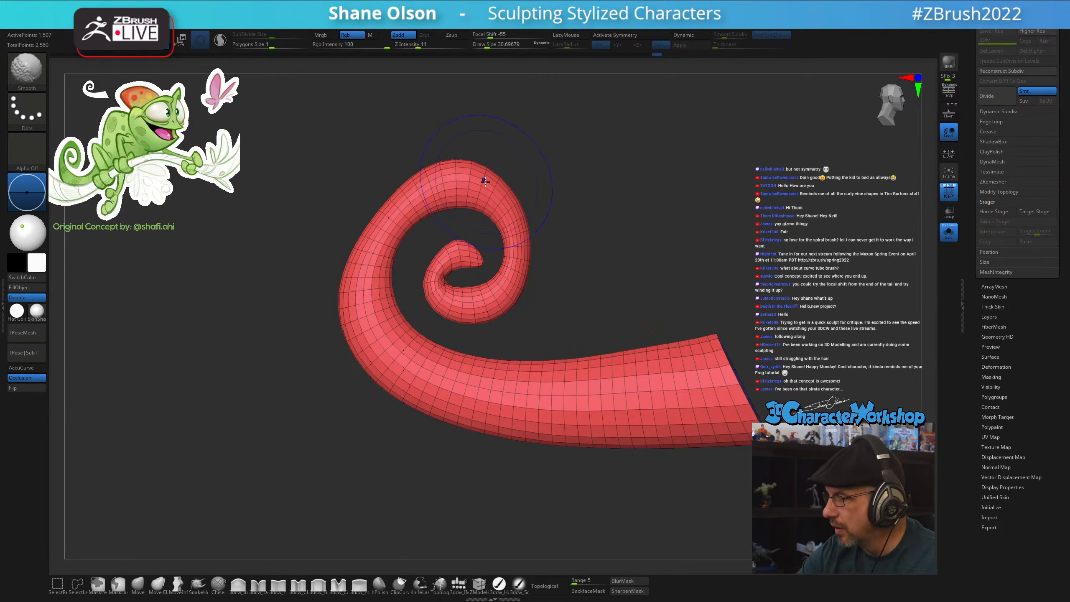
ZRemesh the reshaped tail again with KeepGroups on
key("space")
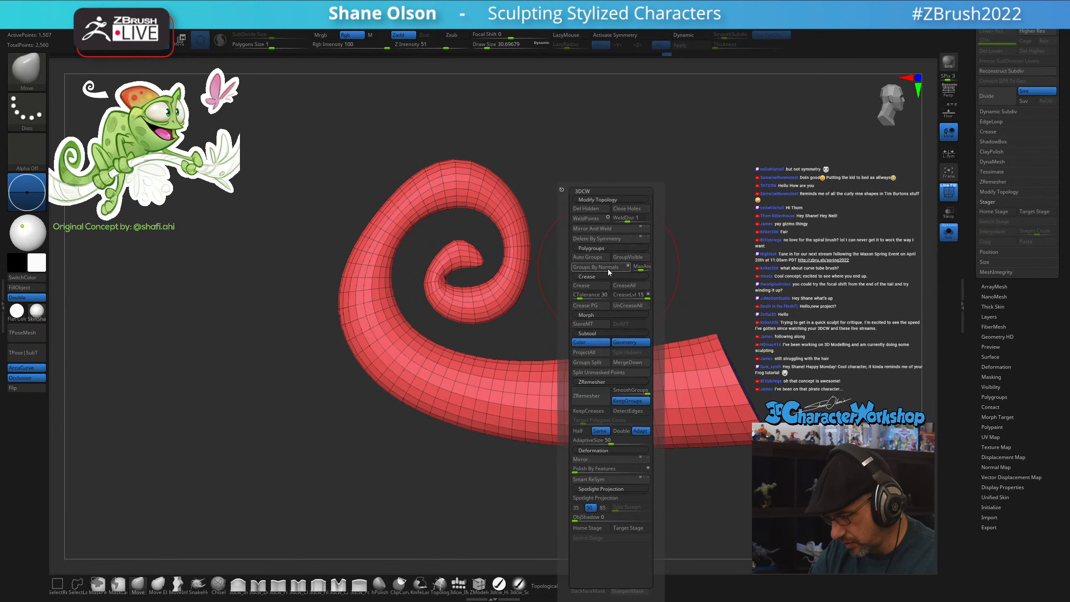
left_click(589, 399)
mouse_move(603, 287)
left_mouse_down()
mouse_move(488, 301)
mouse_move(593, 286)
mouse_move(582, 289)
left_mouse_up()
Refine the inner curl of the remeshed spiral with the Move brush at draw sizes between about 16 and 22
key("s")
key("s")
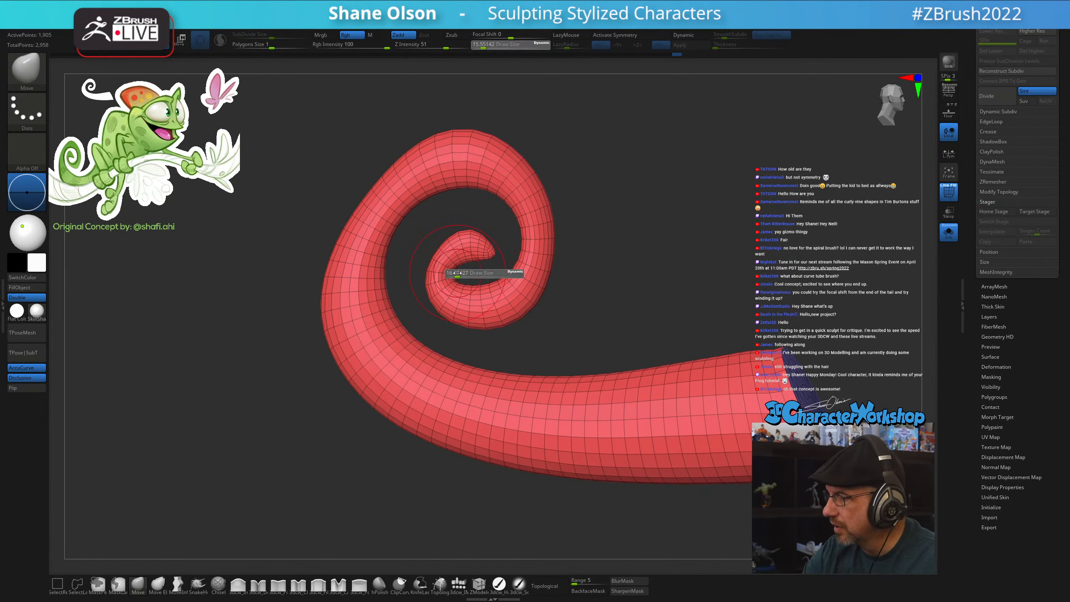
left_click_drag(485, 273, 464, 292)
left_click_drag(586, 279, 598, 282)
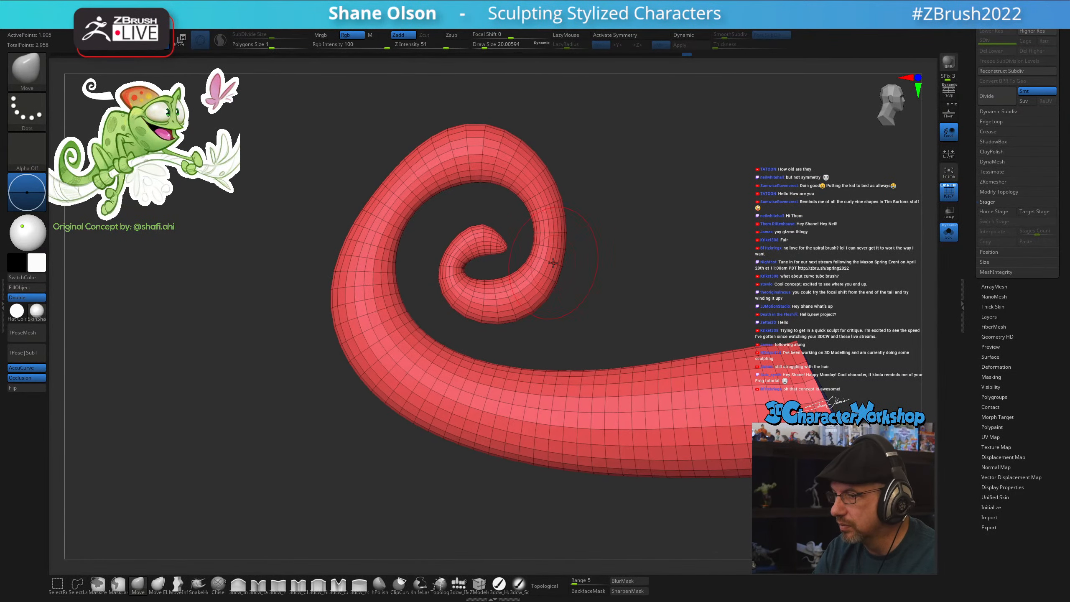
key("s")
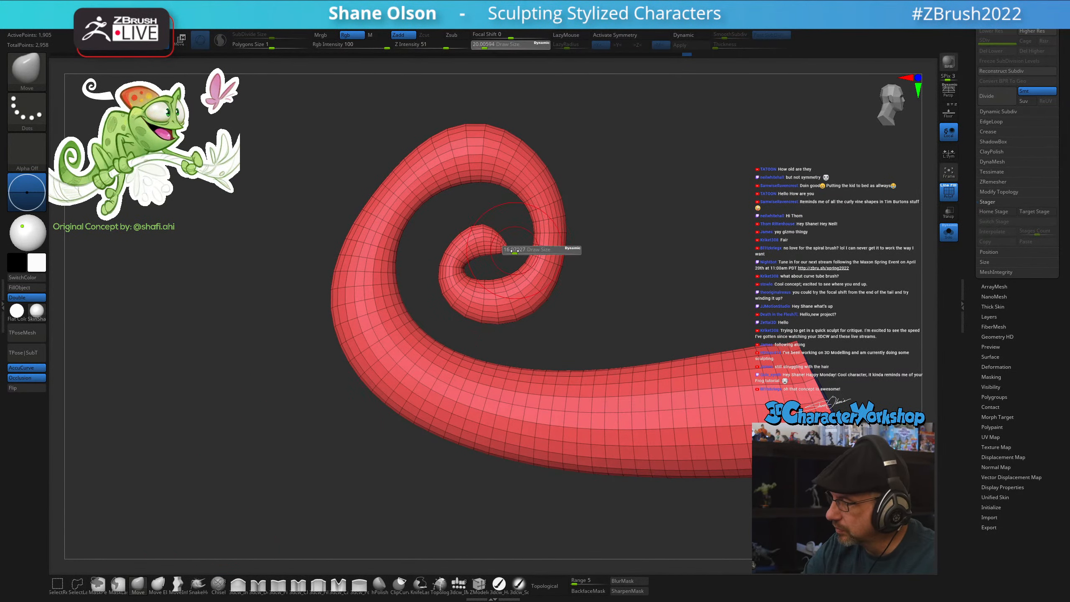
mouse_move(515, 250)
left_mouse_down()
mouse_move(506, 271)
mouse_move(497, 252)
left_mouse_up()
key("s")
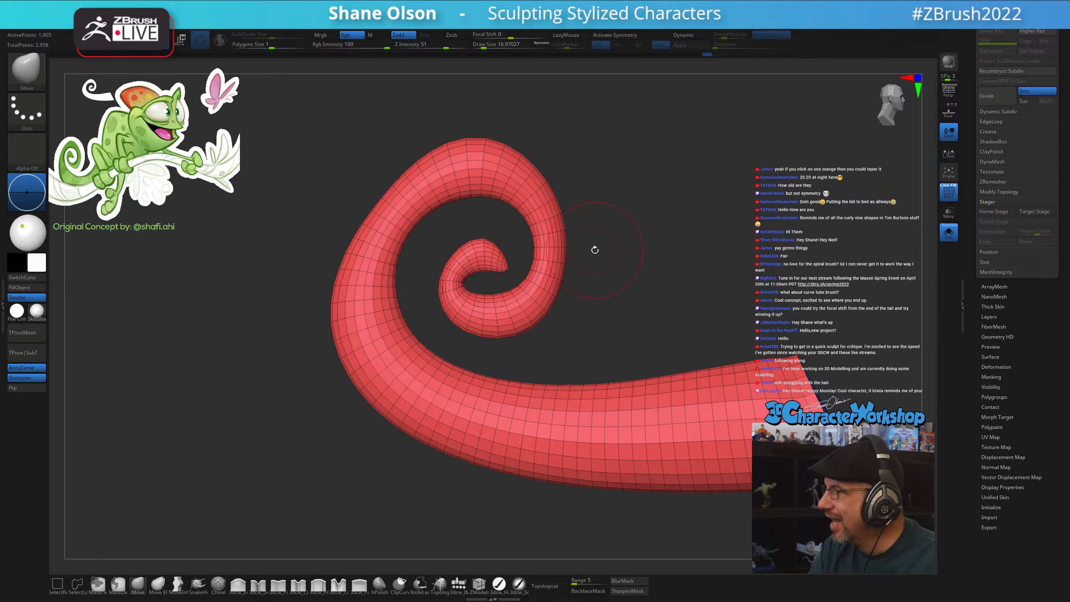
key("s")
left_click(610, 284)
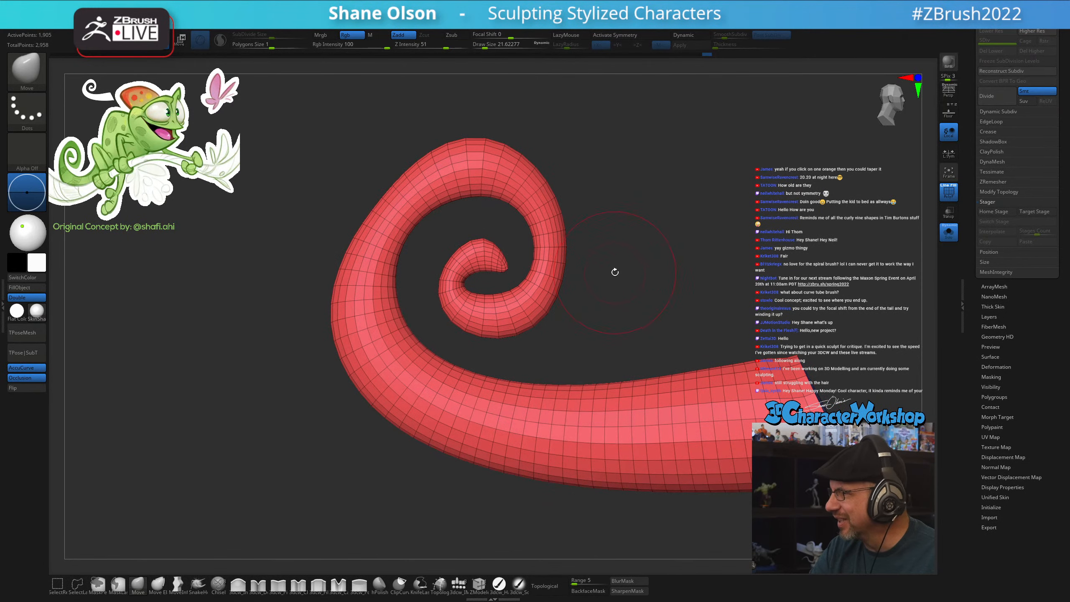
mouse_move(612, 272)
left_mouse_down("alt")
mouse_move(621, 253)
mouse_move(603, 279)
left_mouse_up("alt")
key("s")
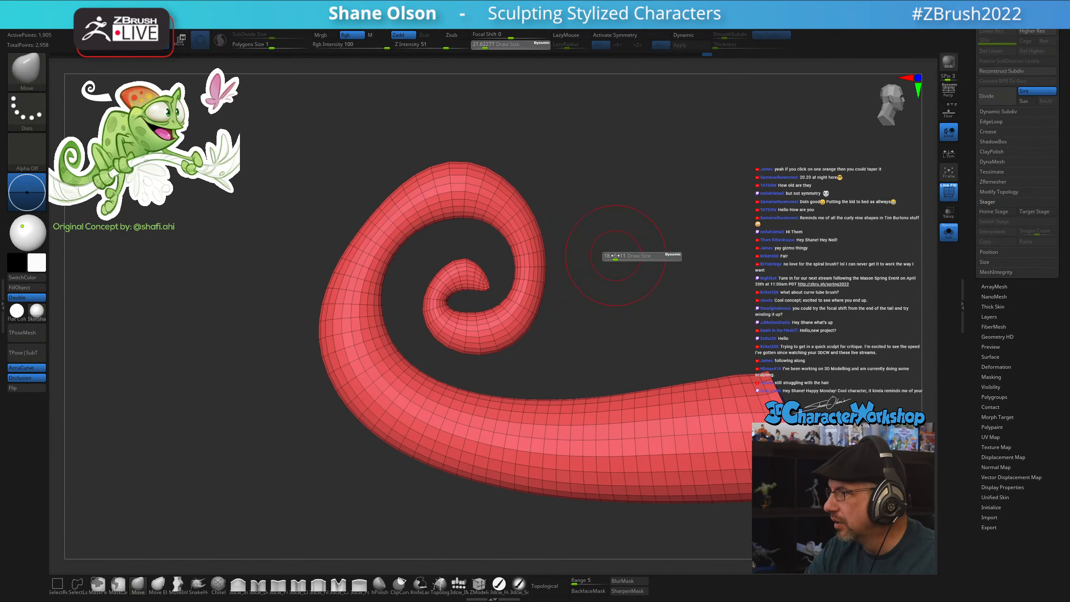
left_click(616, 257)
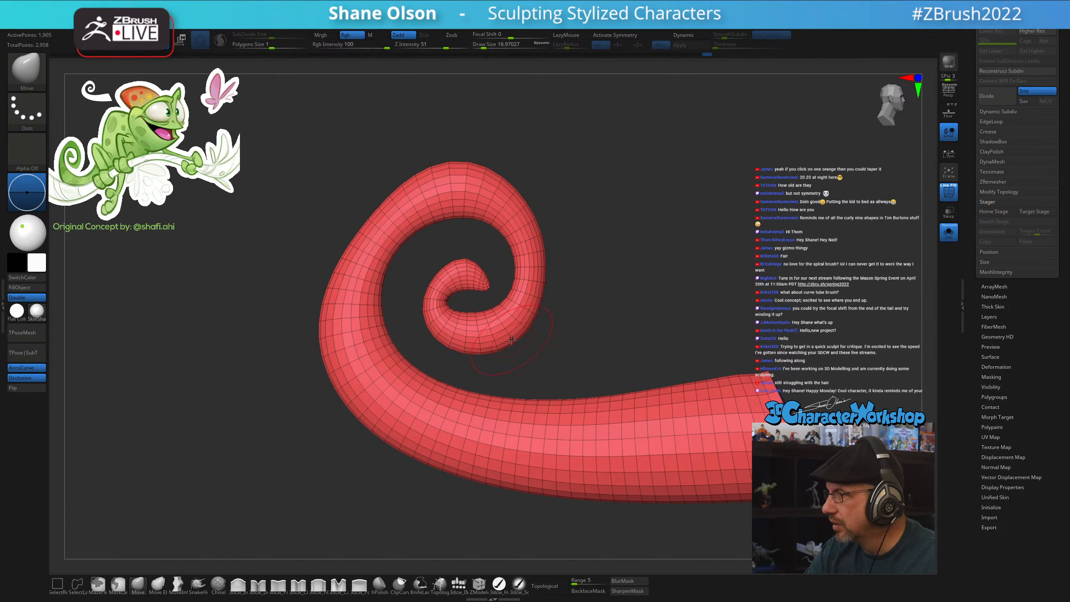
Sharpen the pointed end of the tail with the Move brush at draw sizes of about 8 and 13
key("s")
left_click(492, 283)
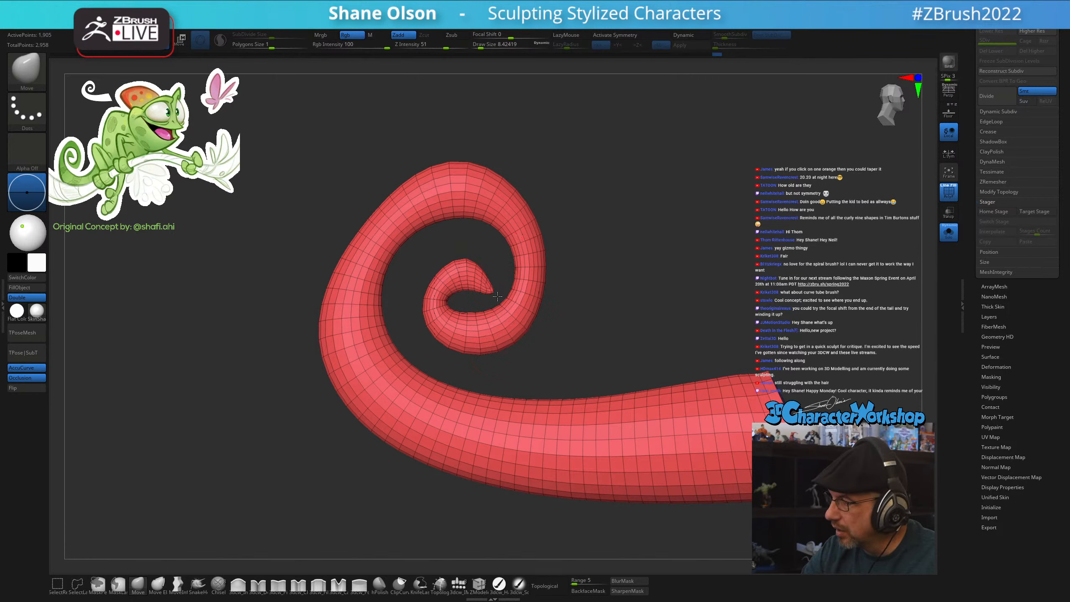
key("s")
left_click(483, 266)
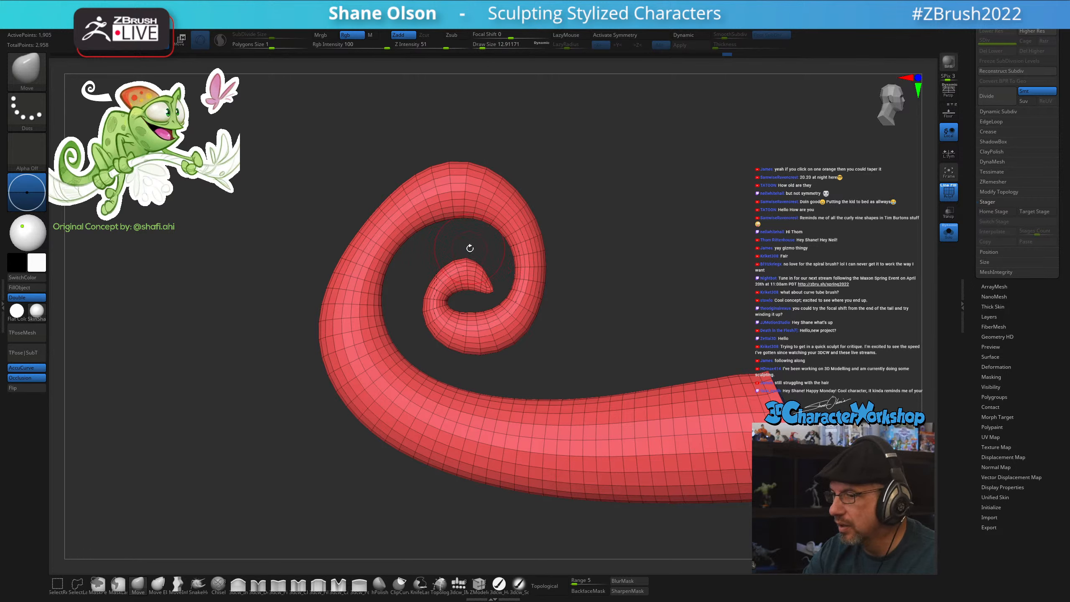
Smooth the top of the spiral with a draw size of about 41 and switch to the Move Elastic brush
key("s")
mouse_move(457, 307)
left_mouse_down()
mouse_move(623, 279)
mouse_move(645, 241)
mouse_move(653, 278)
mouse_move(691, 287)
mouse_move(648, 298)
left_mouse_up()
key("s")
key("s")
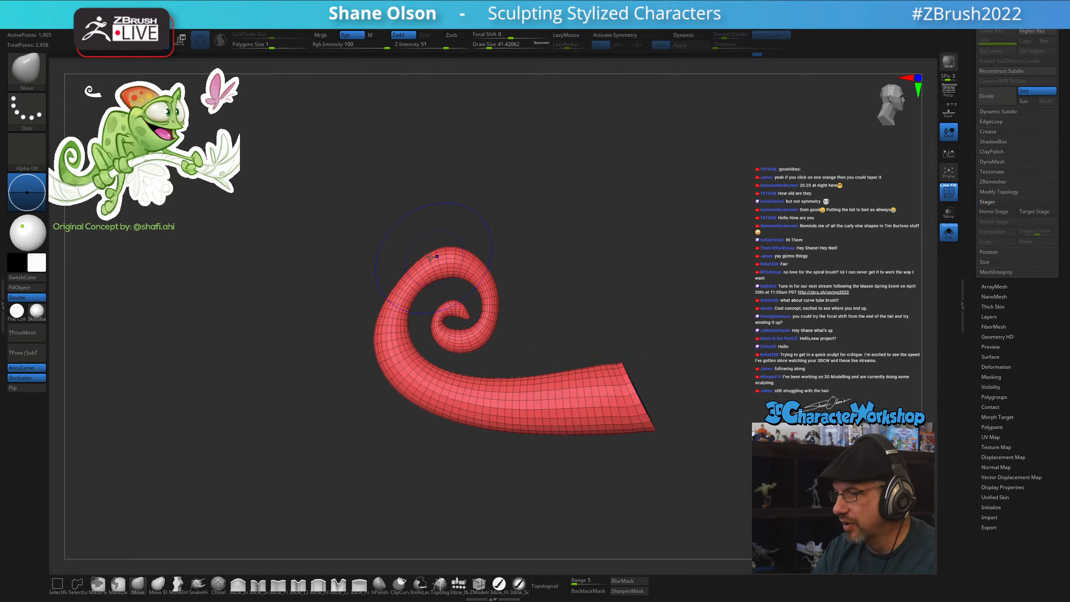
left_click_drag(442, 254, 453, 256, "shift")
left_click(158, 586)
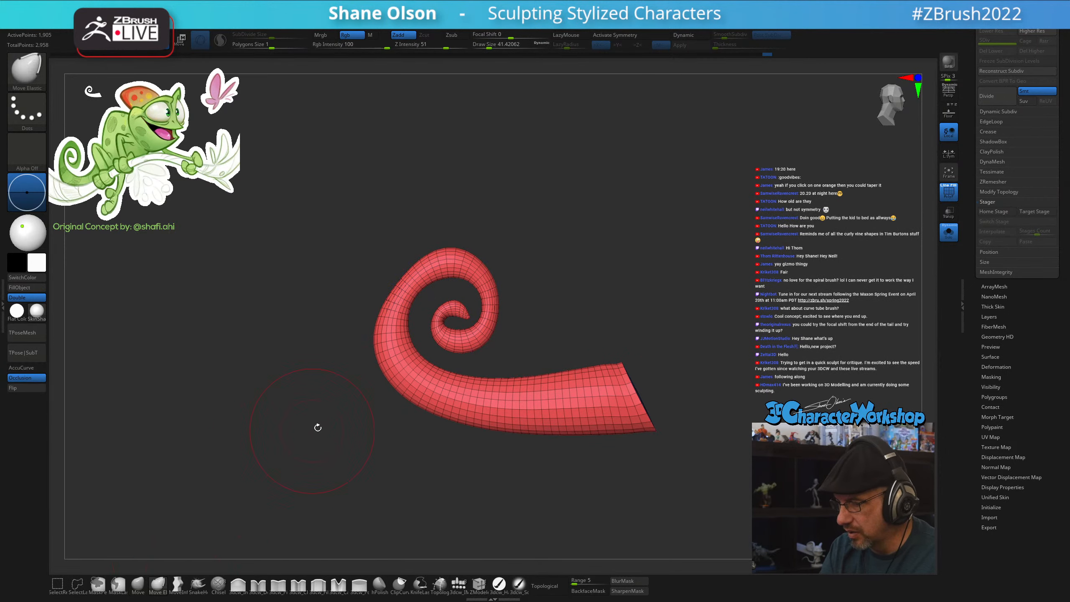
Nudge the spiral's outer side inward with Move Elastic at draw sizes of about 46 and 54, and turn on Topological with Range 3
key("s")
left_click_drag(374, 418, 376, 418)
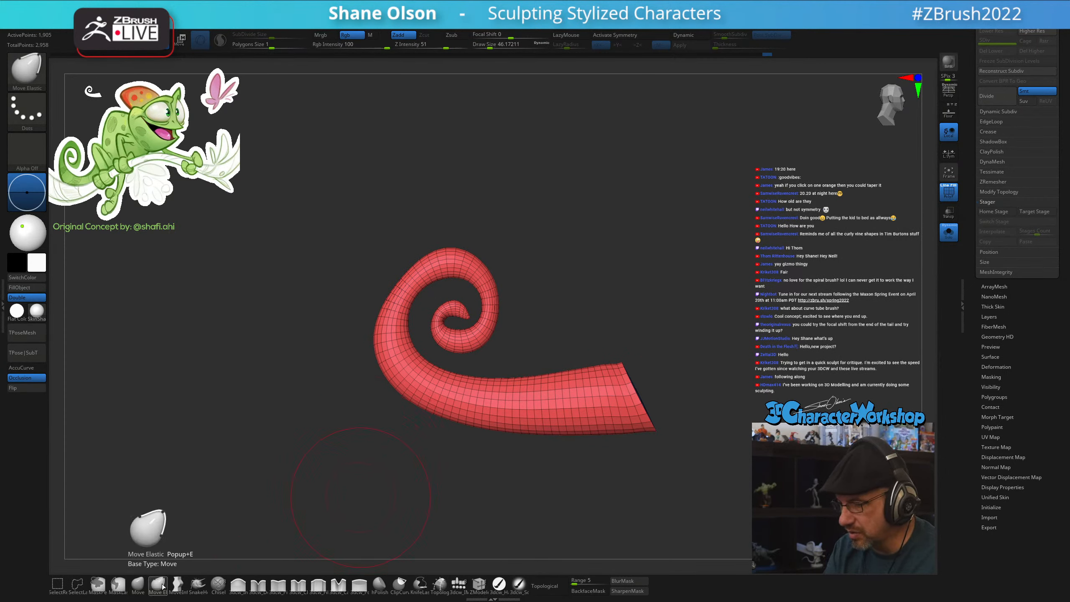
key("s")
left_click_drag(385, 361, 392, 359)
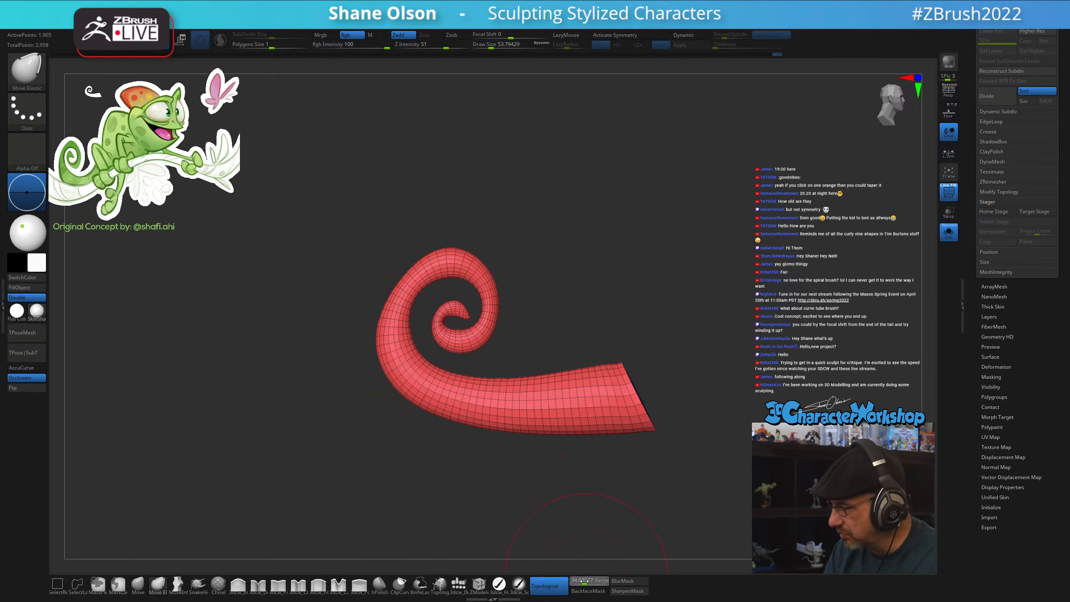
left_click_drag(576, 581, 583, 575)
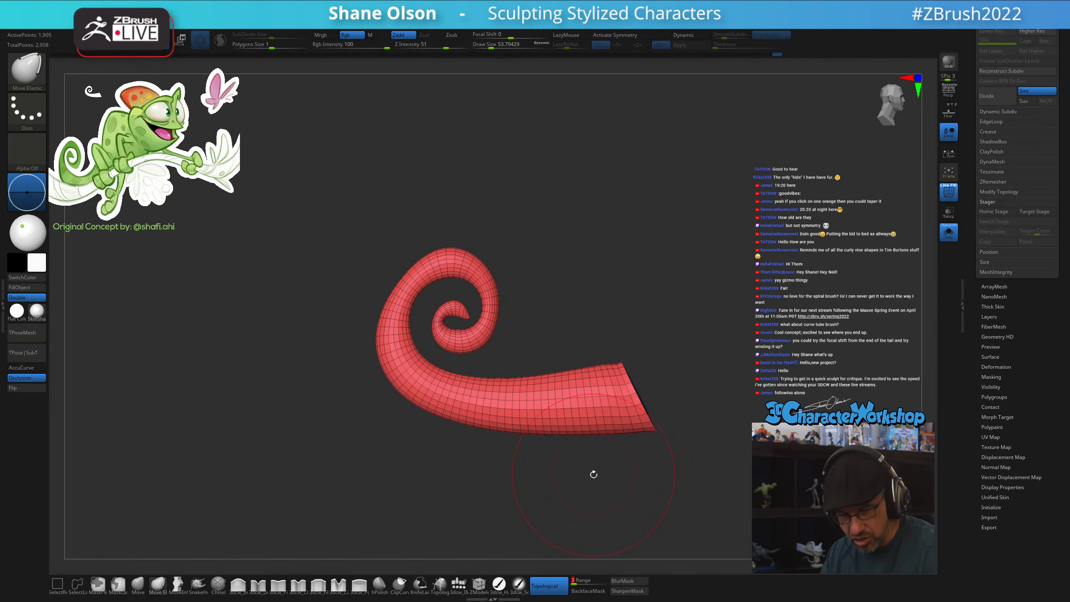
Tighten the curl and slim the outer side of the spiral with Move Elastic at a draw size of about 65
key("s")
mouse_move(396, 417)
left_mouse_down()
mouse_move(413, 395)
mouse_move(404, 367)
left_mouse_up()
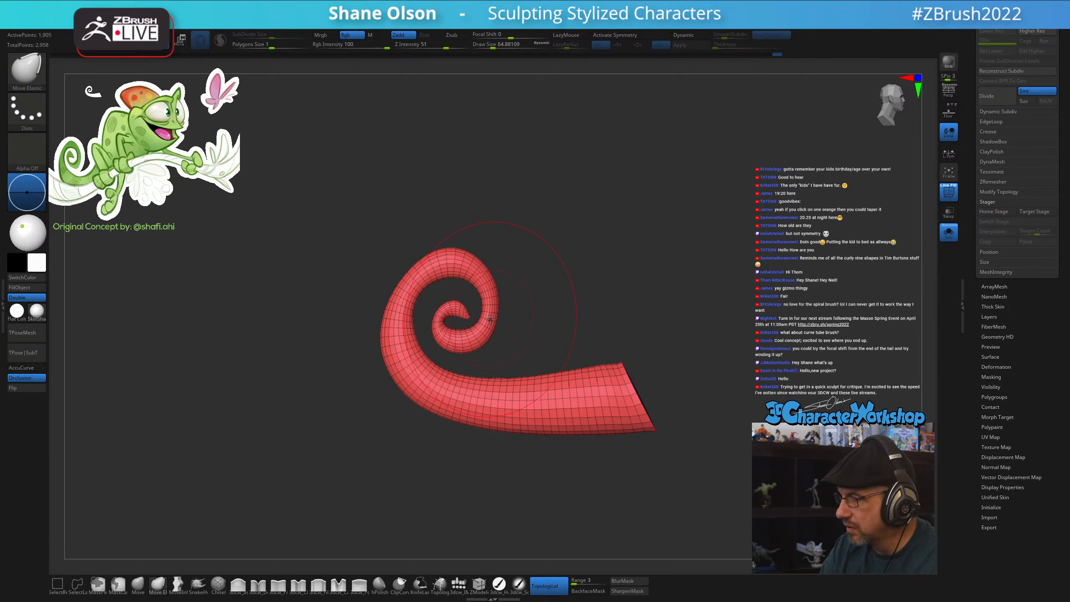
left_click_drag(487, 317, 448, 341)
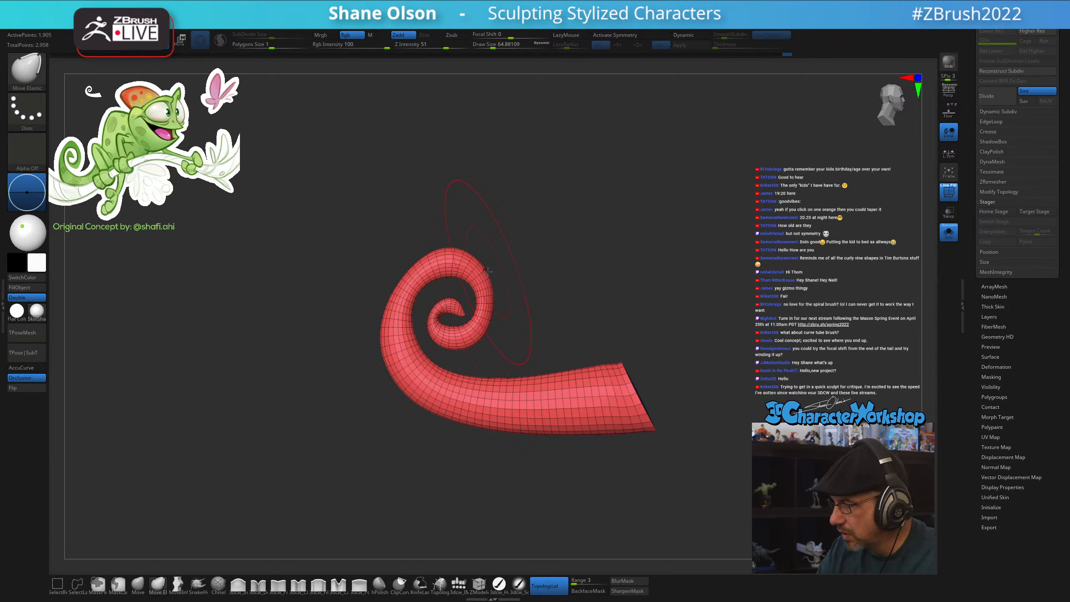
left_click_drag(489, 292, 480, 292)
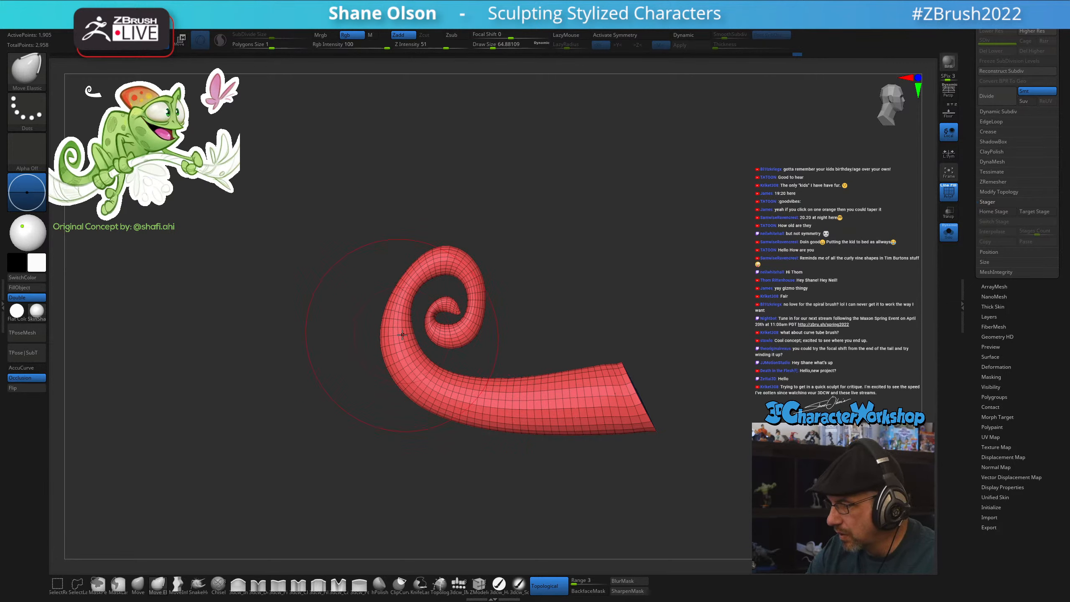
left_click_drag(396, 361, 404, 297)
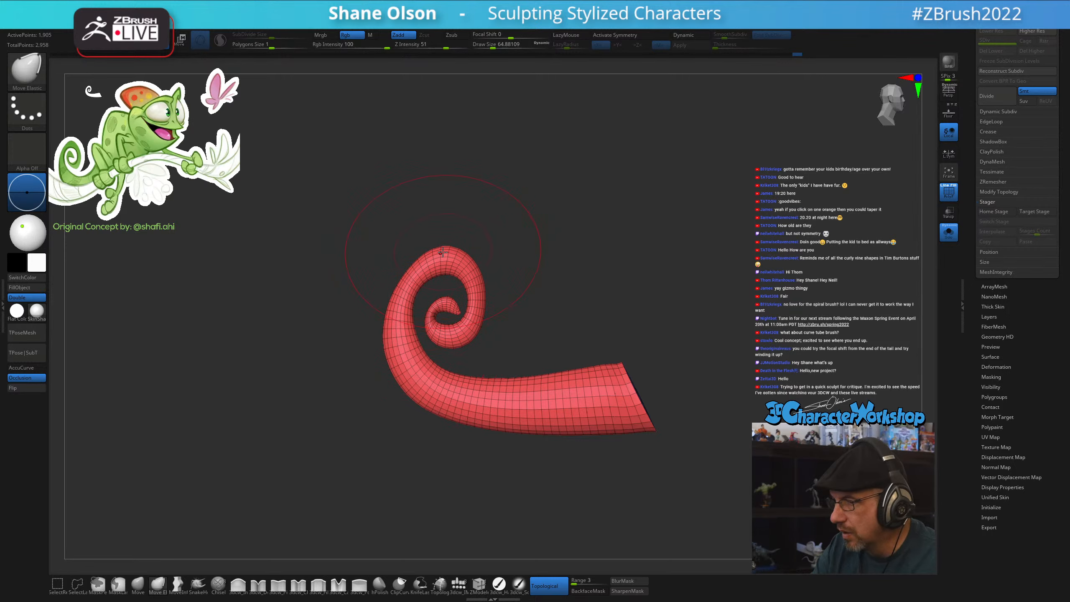
left_click_drag(442, 256, 443, 260)
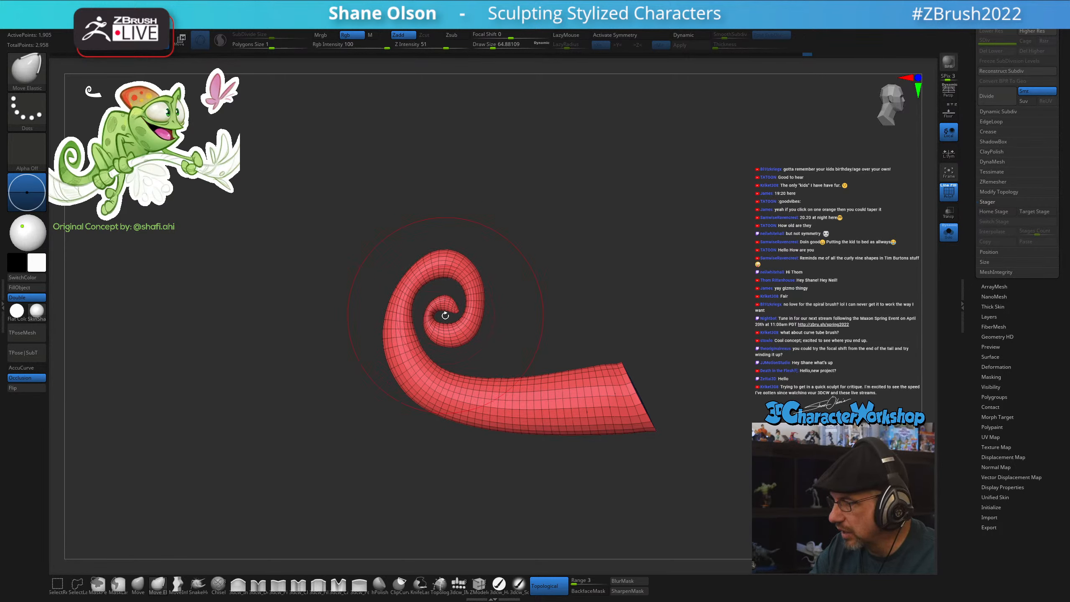
mouse_move(441, 335)
left_mouse_down()
mouse_move(444, 304)
mouse_move(477, 320)
left_mouse_up()
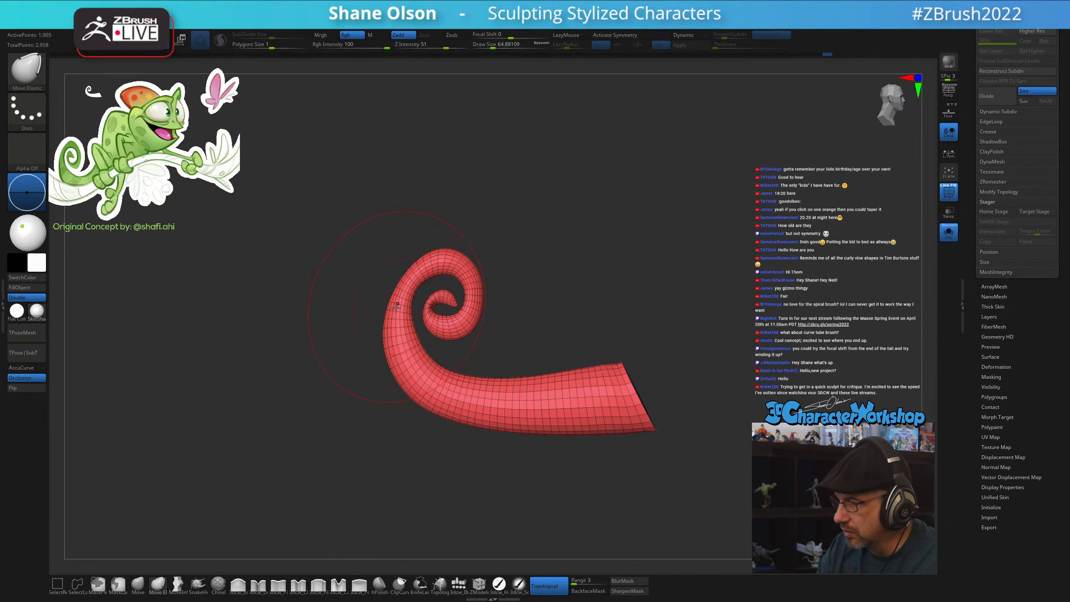
left_click_drag(396, 307, 400, 307)
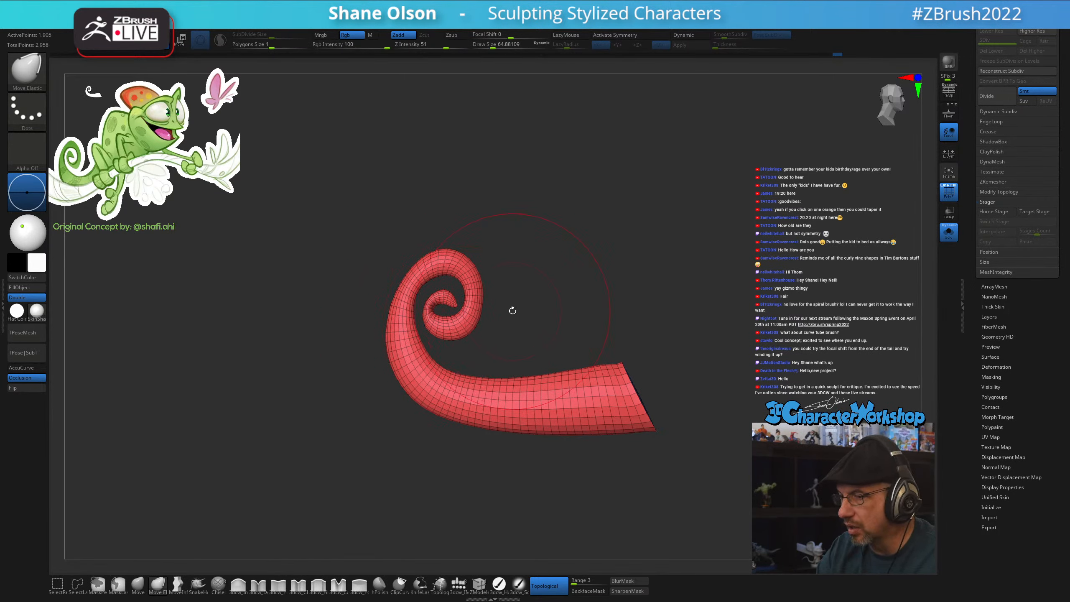
Reduce the draw size to about 31, check the tail from front and back, and mirror and weld it
key("s")
left_click_drag(522, 333, 517, 334)
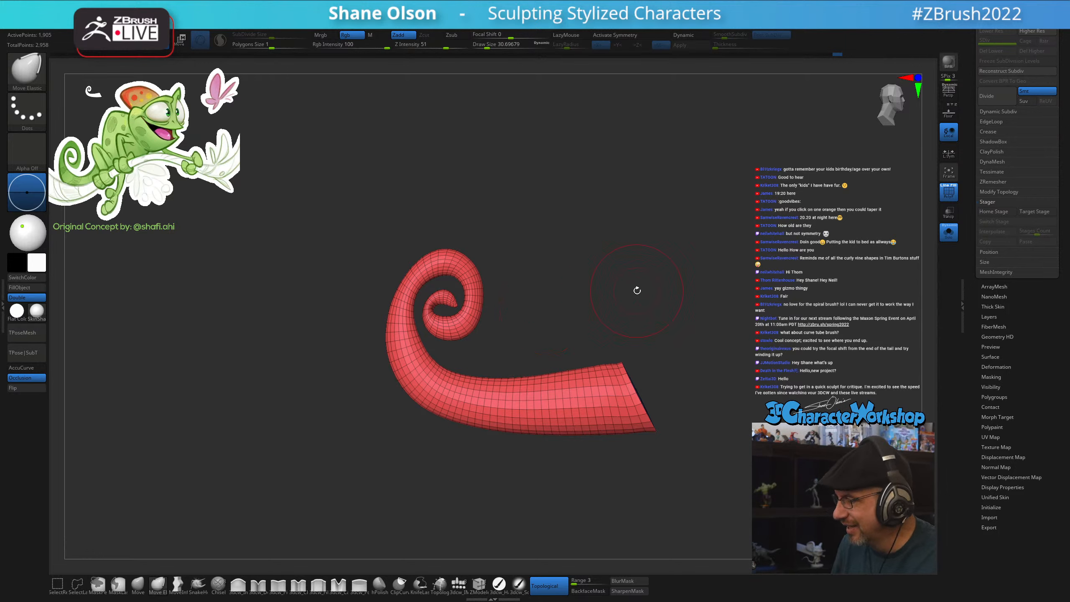
left_click_drag(638, 291, 592, 295)
key("1")
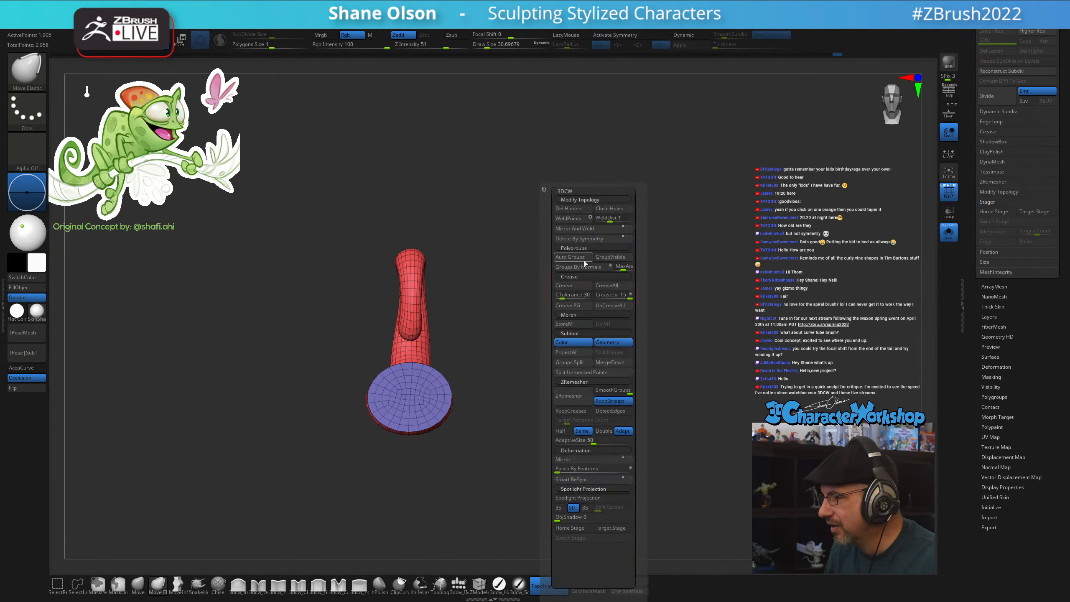
key("ctrl")
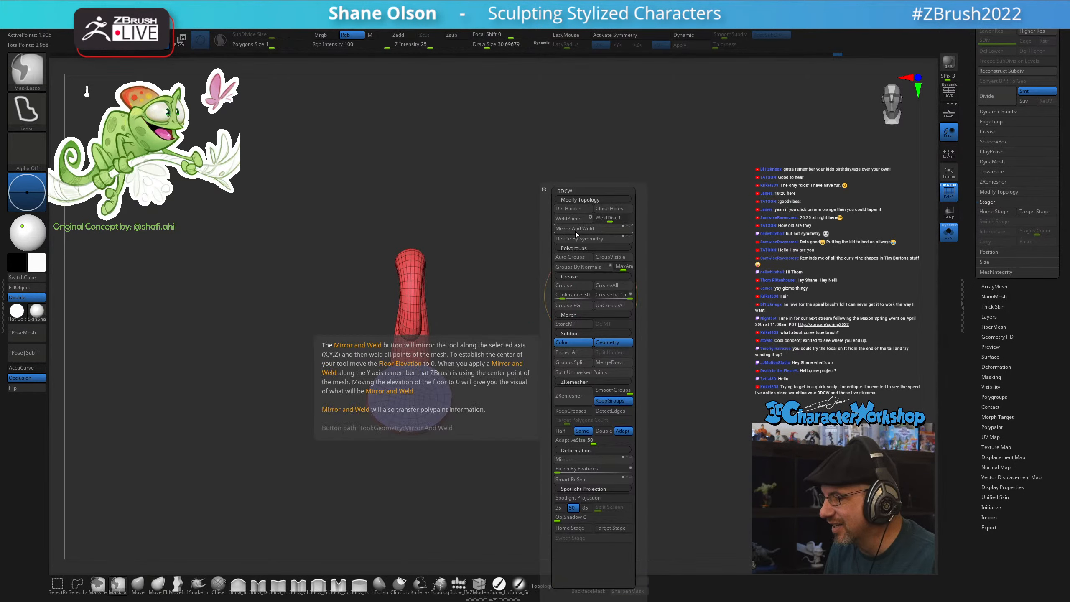
left_click_drag(543, 258, 606, 273)
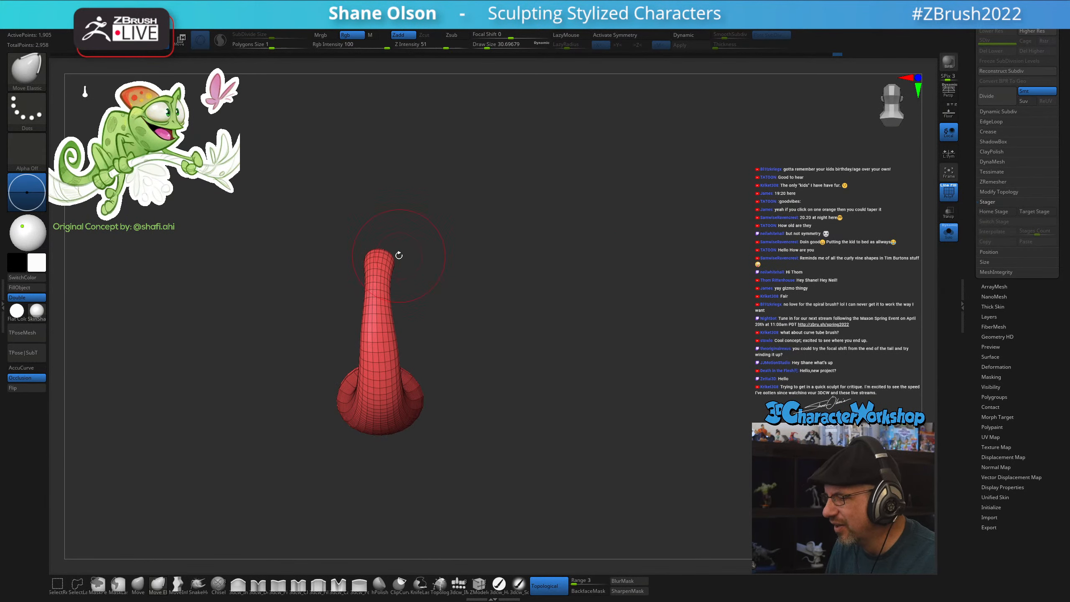
left_click_drag(394, 254, 391, 253)
left_click_drag(463, 263, 463, 277)
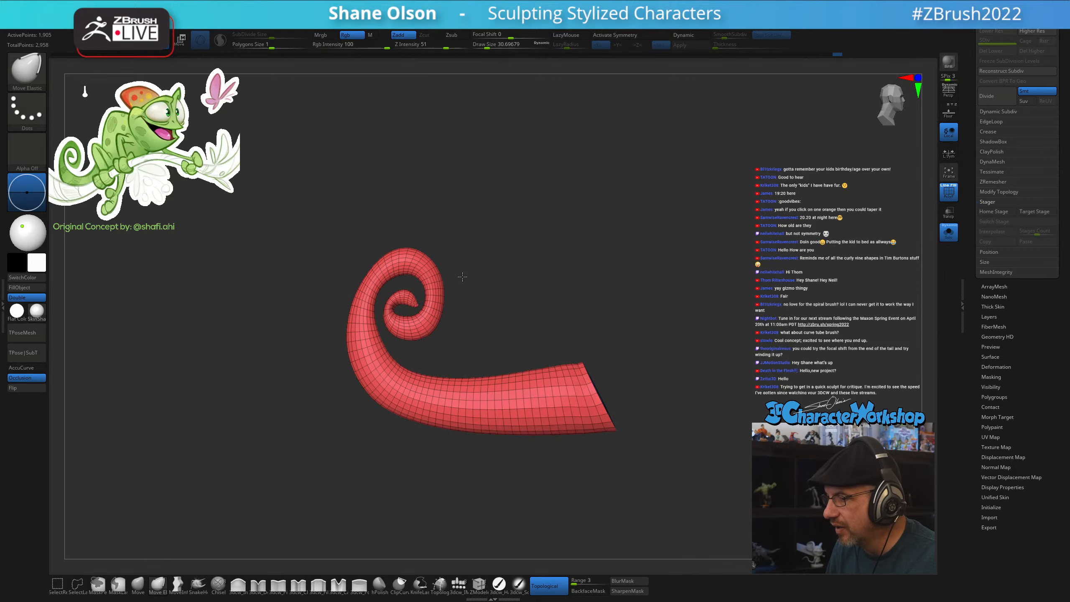
left_click_drag(548, 263, 530, 258, "alt")
key("1")
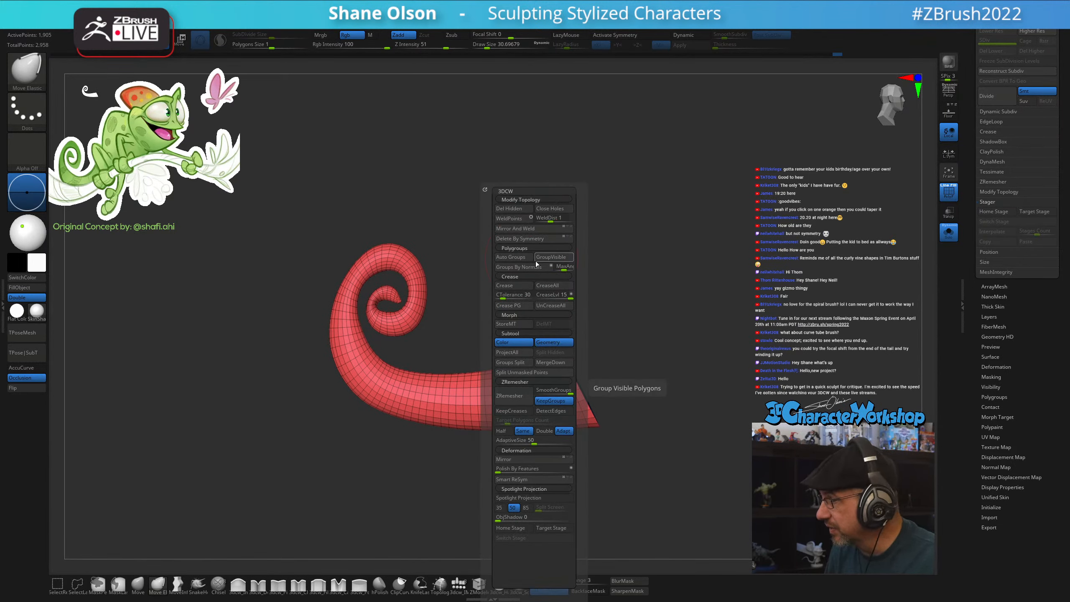
left_click(514, 231)
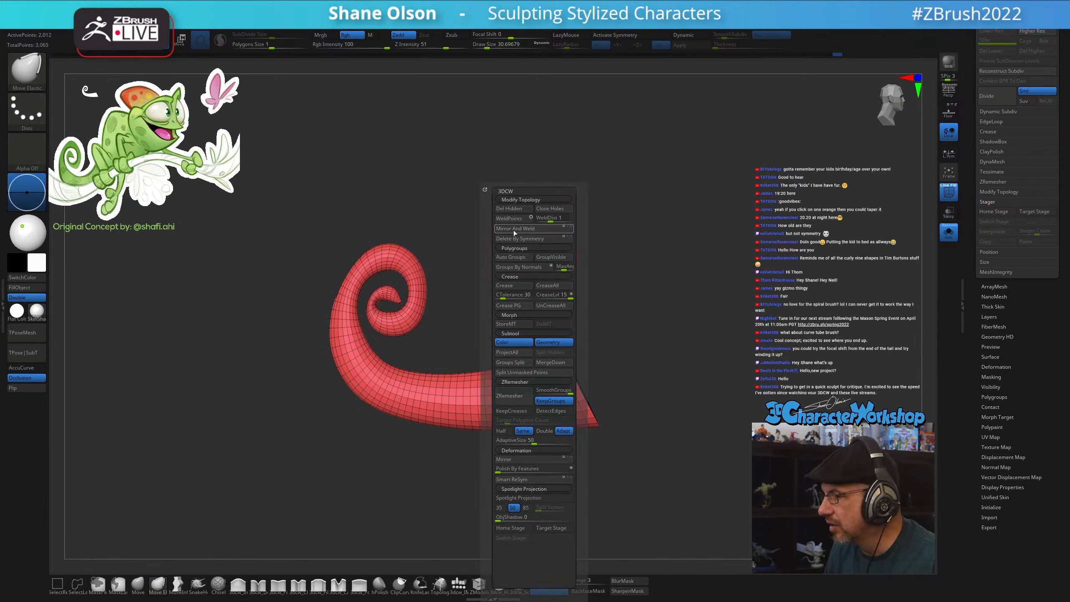
left_click_drag(657, 271, 610, 308)
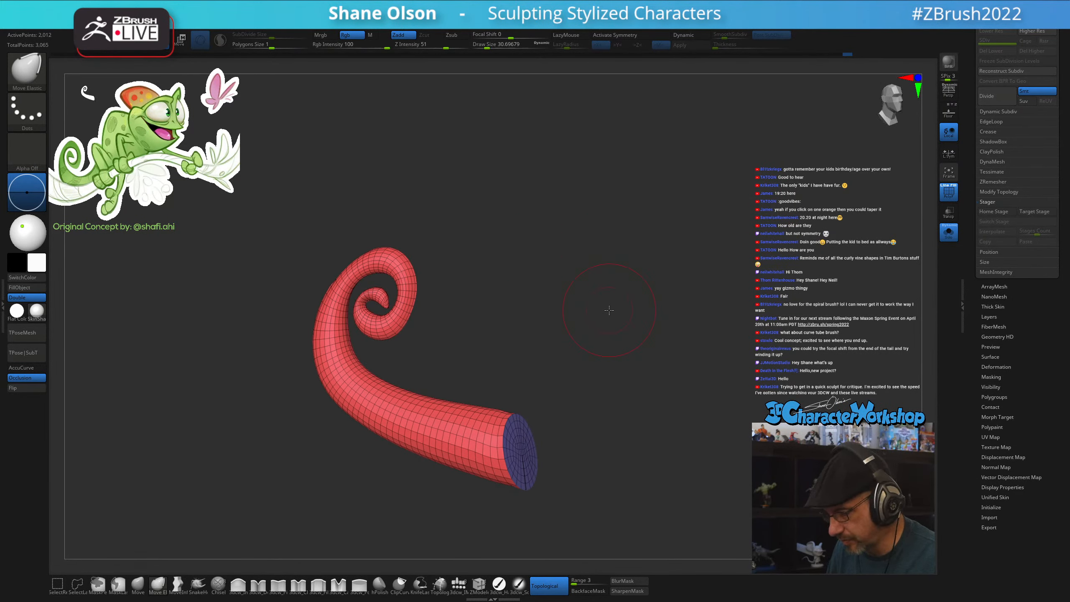
Turn on X symmetry and smooth the underside of the tail and the outer surface of the curl
key("x")
left_click_drag(639, 230, 660, 317)
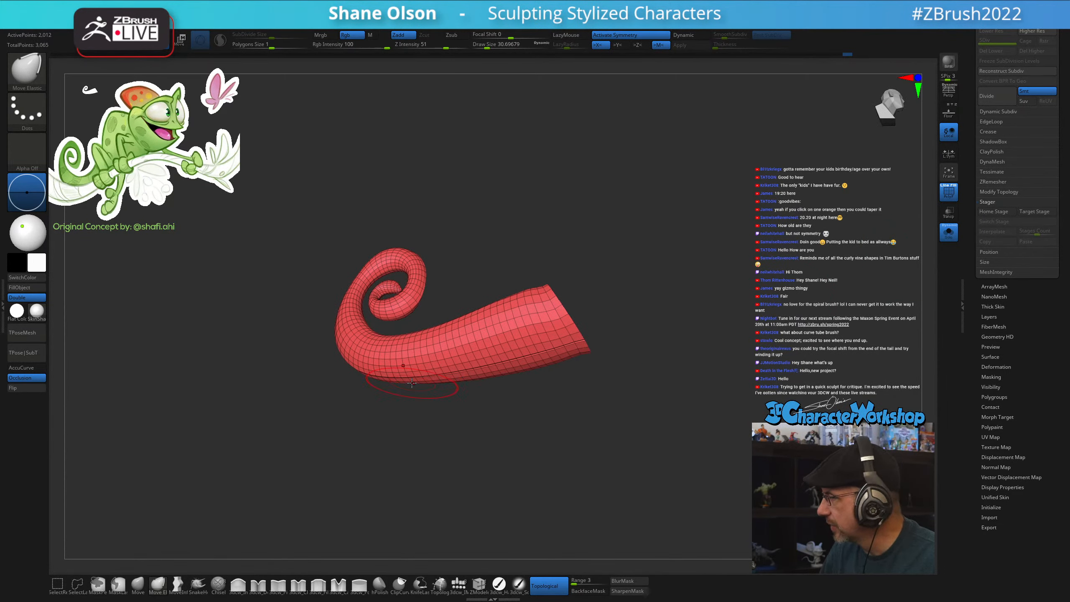
left_click_drag(412, 383, 446, 335)
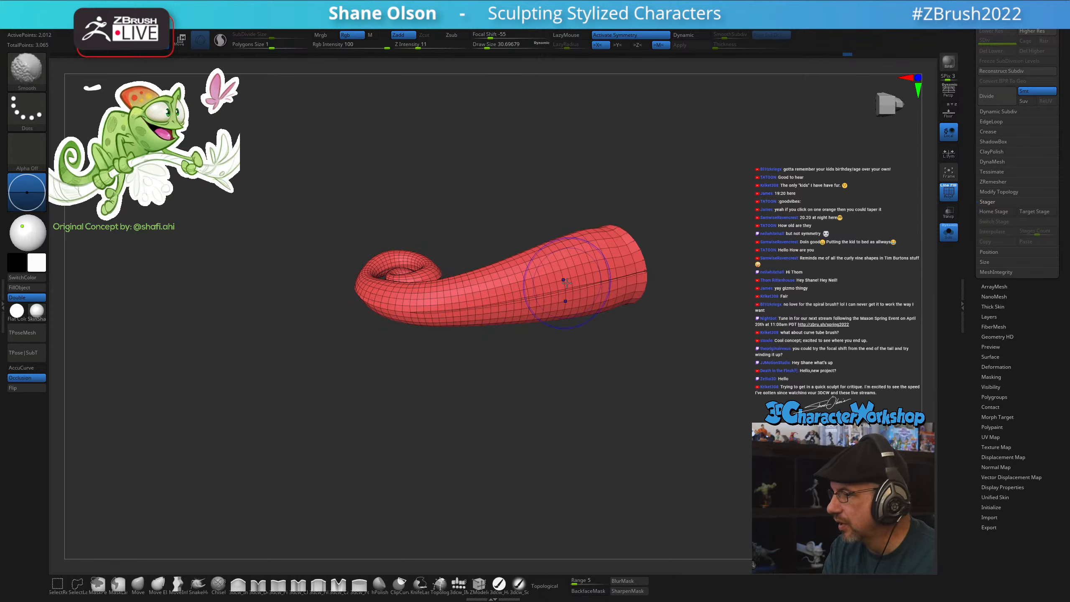
left_click_drag(567, 284, 408, 306, "shift")
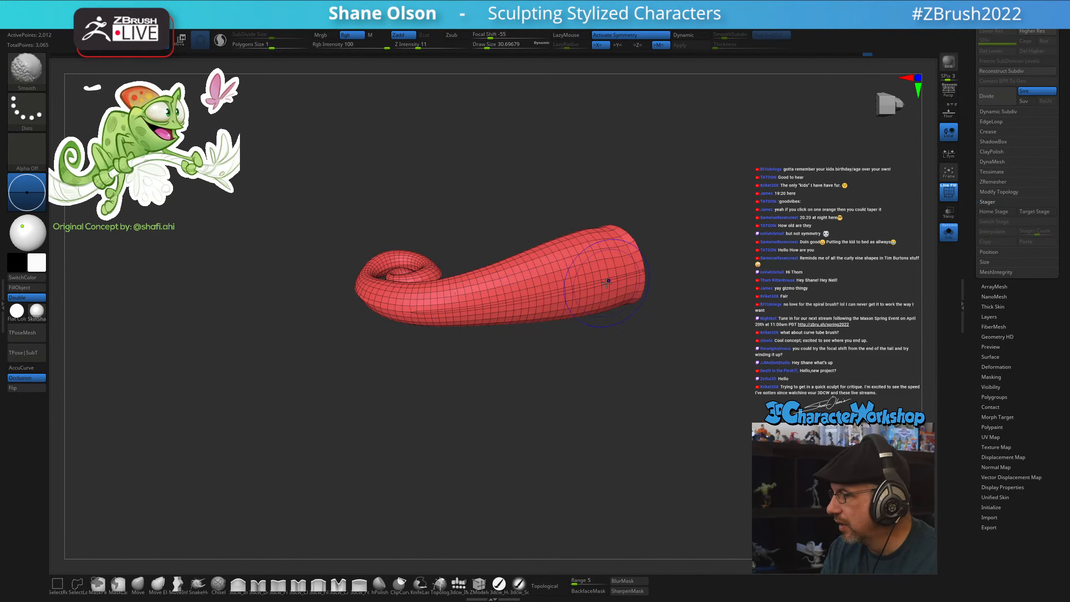
left_click_drag(707, 215, 567, 253)
left_click_drag(624, 329, 541, 227)
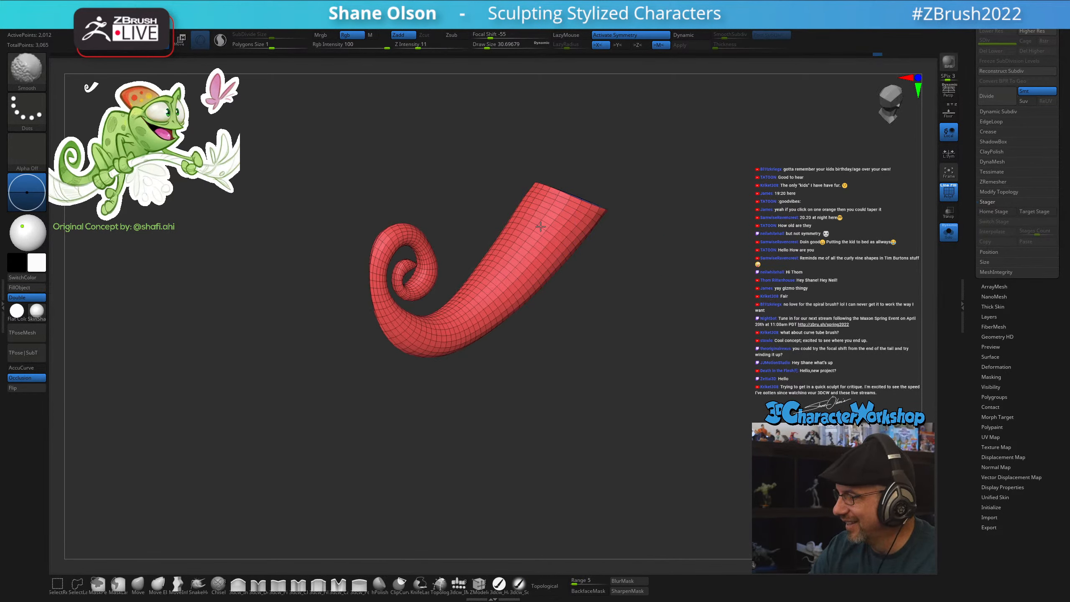
left_click_drag(501, 375, 567, 387)
left_click_drag(470, 248, 451, 263, "shift")
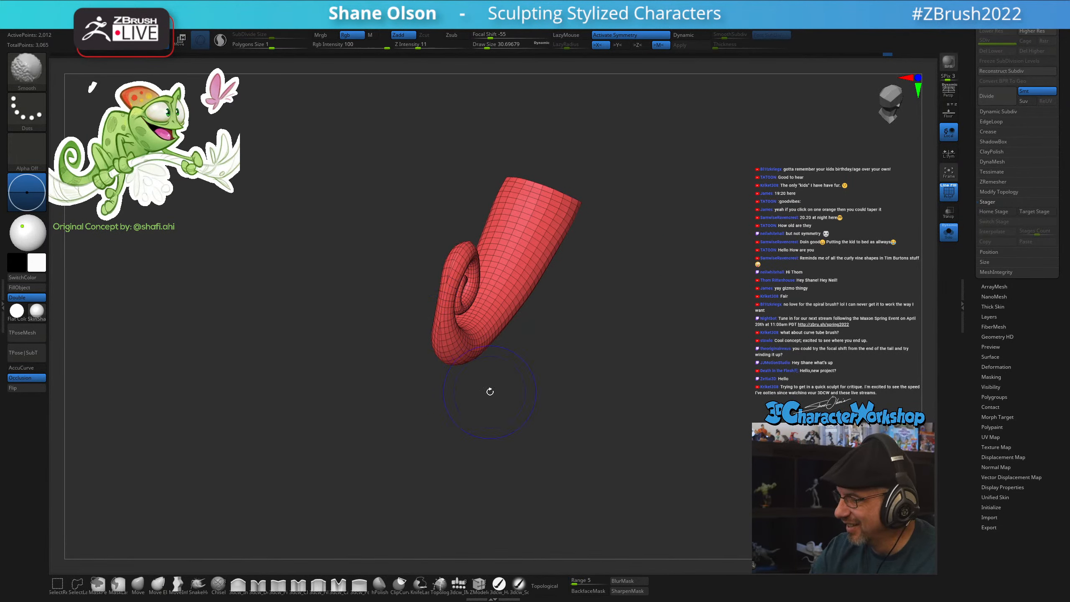
left_click_drag(490, 392, 535, 357)
left_click_drag(491, 287, 485, 256, "shift")
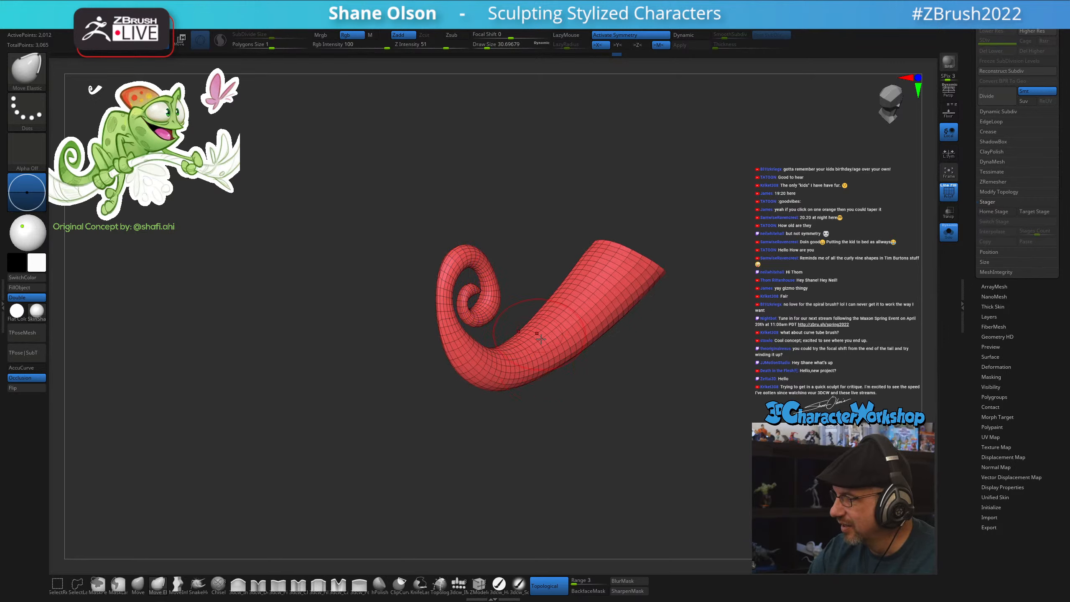
Adjust the tail's lower bend with Move Elastic at a draw size of about 31 and smooth along the curve
left_click_drag(541, 339, 548, 352)
mouse_move(575, 416)
left_mouse_down()
mouse_move(597, 448)
mouse_move(631, 416)
left_mouse_up()
left_click_drag(541, 385, 492, 361)
mouse_move(425, 324)
left_mouse_down("shift")
mouse_move(463, 363)
mouse_move(529, 383)
left_mouse_up("shift")
left_click_drag(540, 468, 528, 473, "shift")
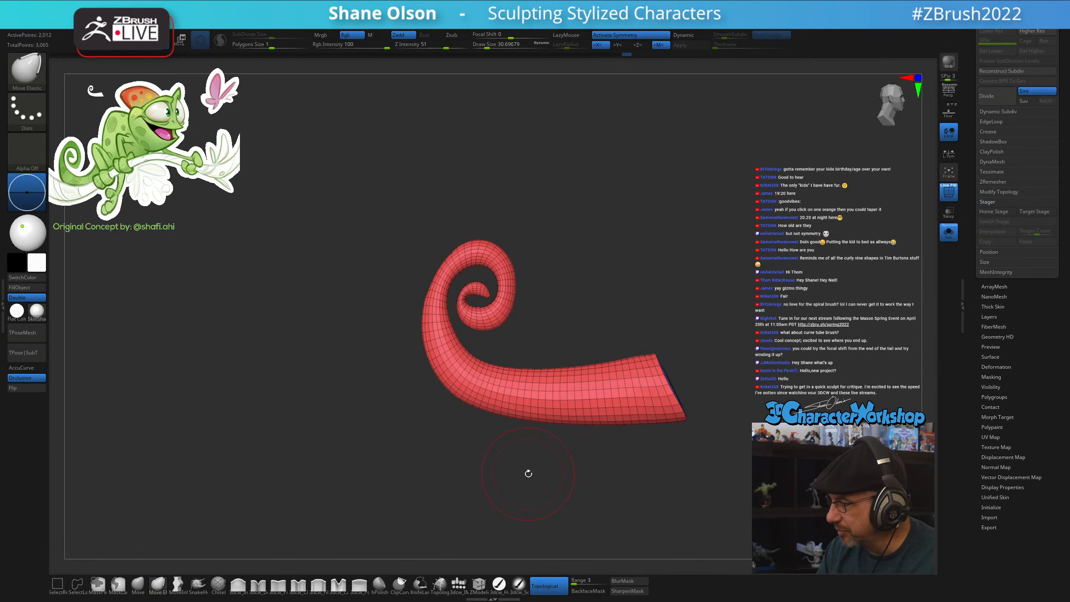
ZRemesh the tail with symmetry on and smooth the upper edge of its thick end
key("space")
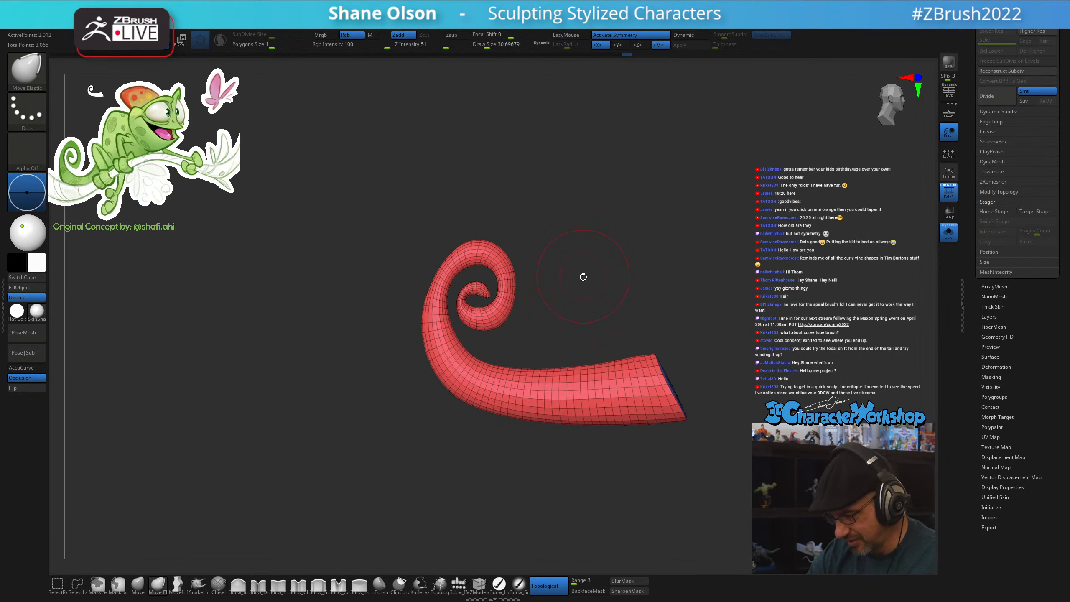
key("space")
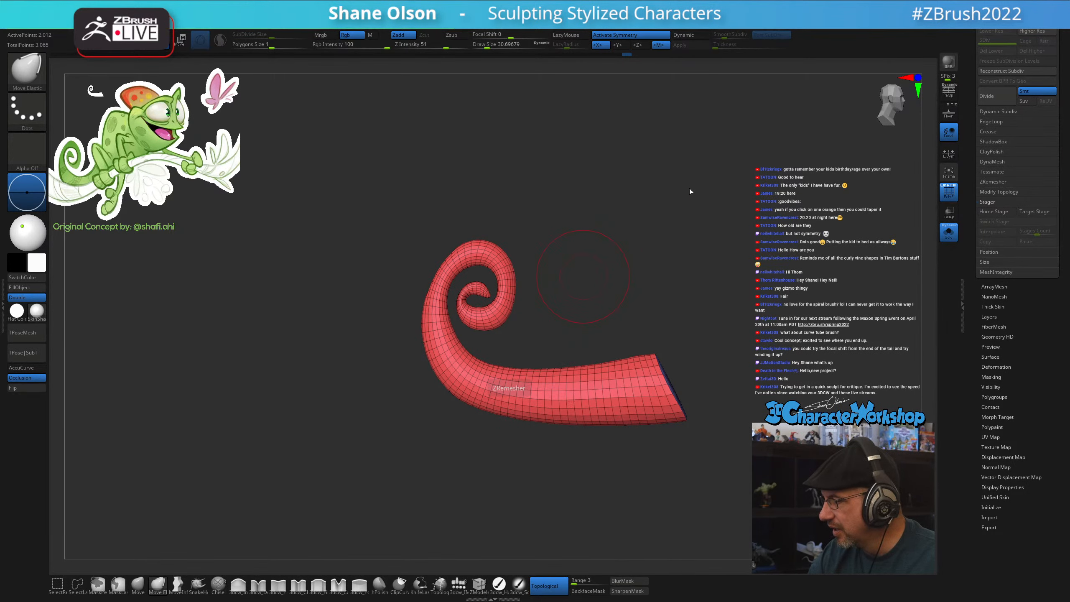
left_click_drag(682, 409, 647, 431)
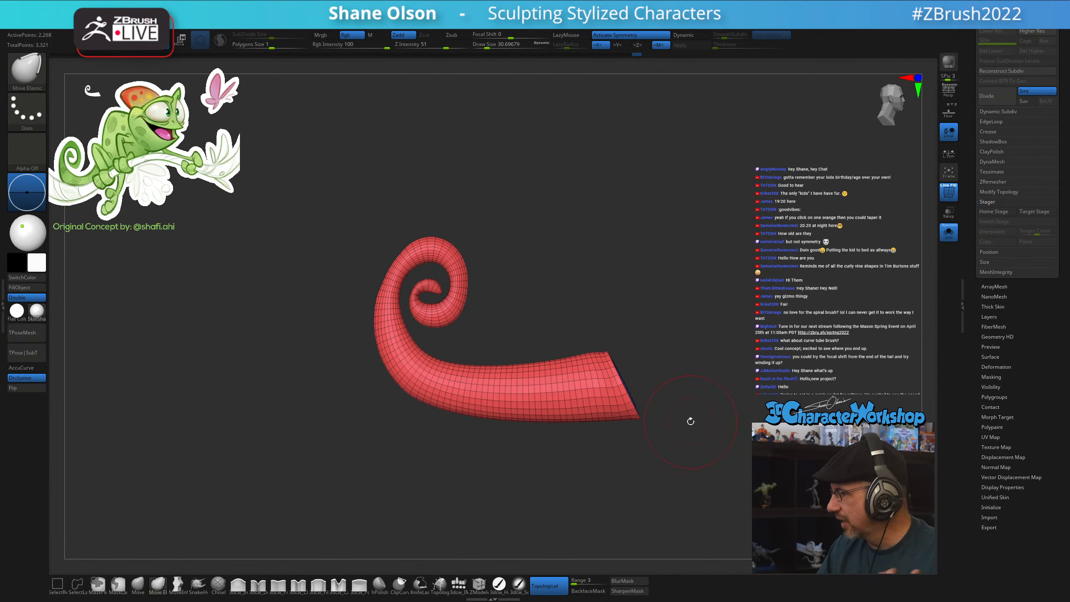
left_click_drag(605, 385, 598, 367, "shift")
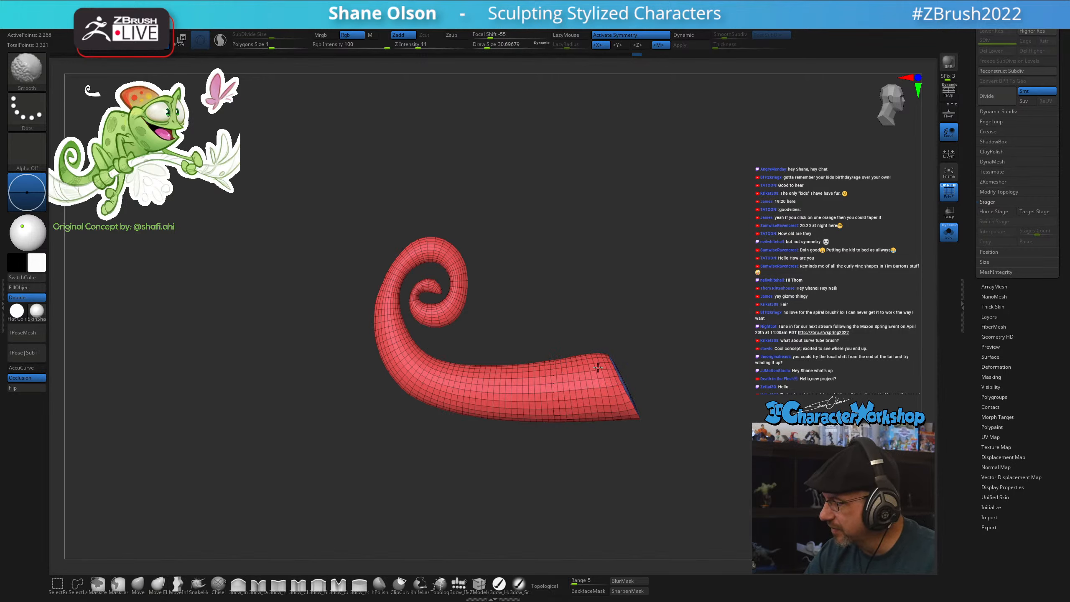
mouse_move(700, 468)
left_mouse_down()
mouse_move(660, 477)
mouse_move(695, 462)
mouse_move(593, 468)
left_mouse_up()
Turn off Solo to show the body beside the tail, select the body and close the hole at its tail end
left_click(950, 241)
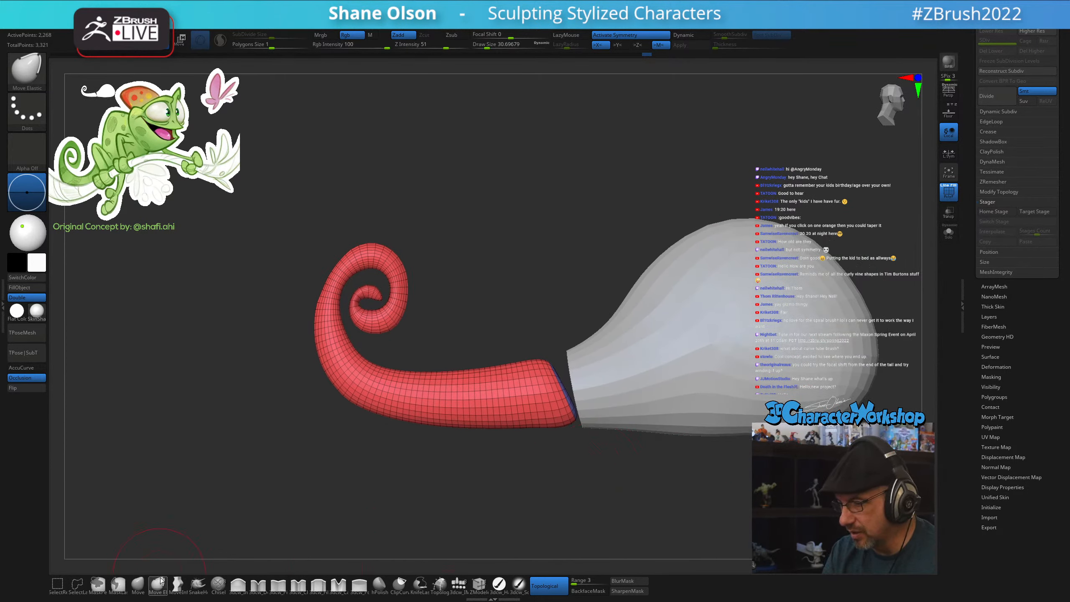
mouse_move(569, 432)
left_mouse_down()
mouse_move(567, 442)
mouse_move(578, 425)
left_mouse_up()
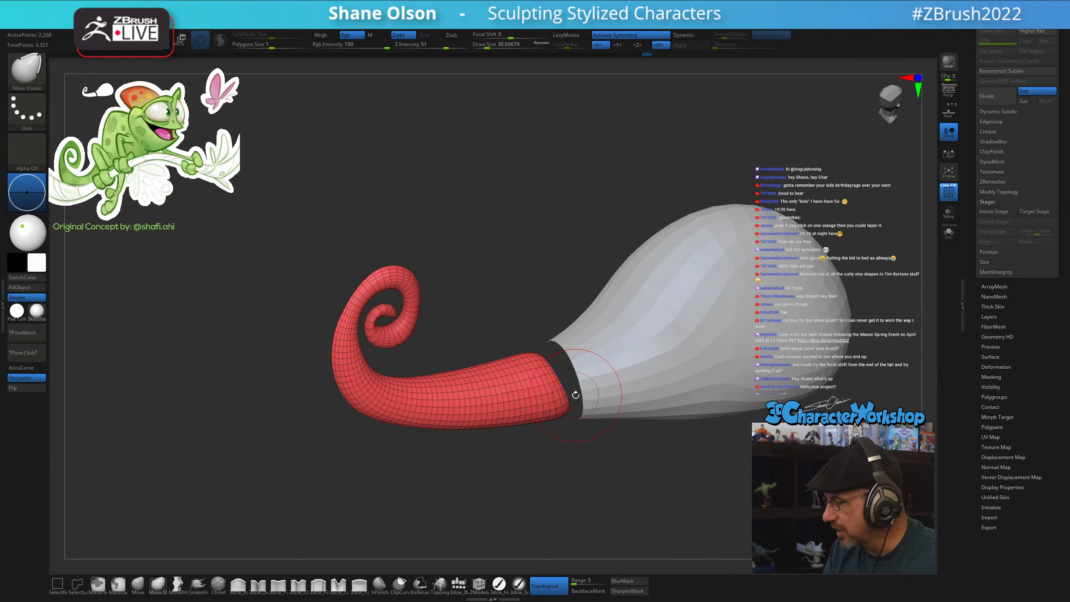
left_click(648, 377, "alt")
key("space")
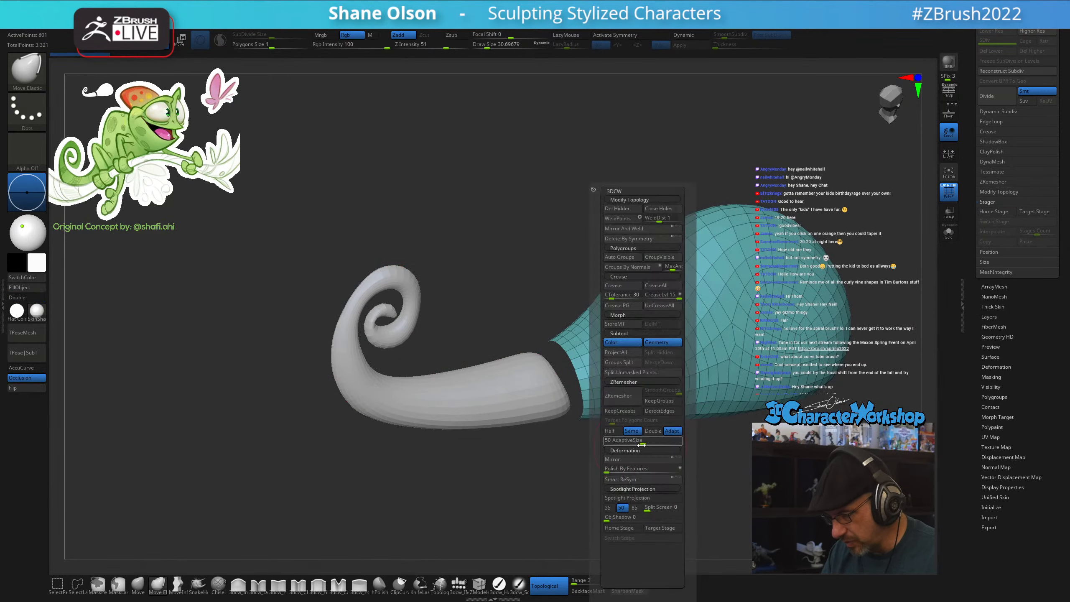
left_click(657, 208)
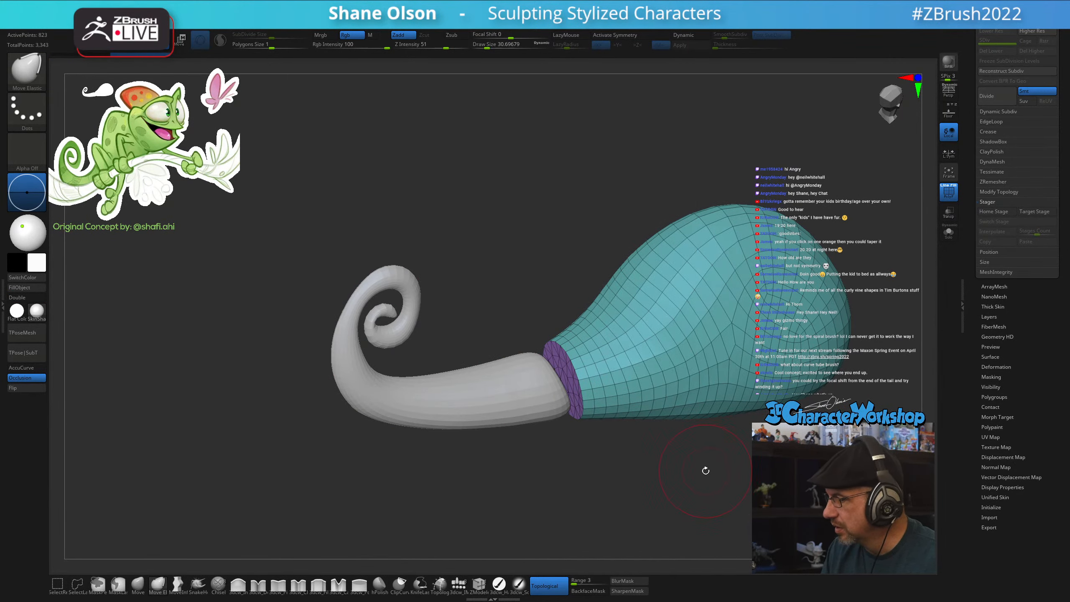
Turn on X symmetry and Mirror And Weld the body
left_click_drag(699, 472, 672, 461, "alt")
key("x")
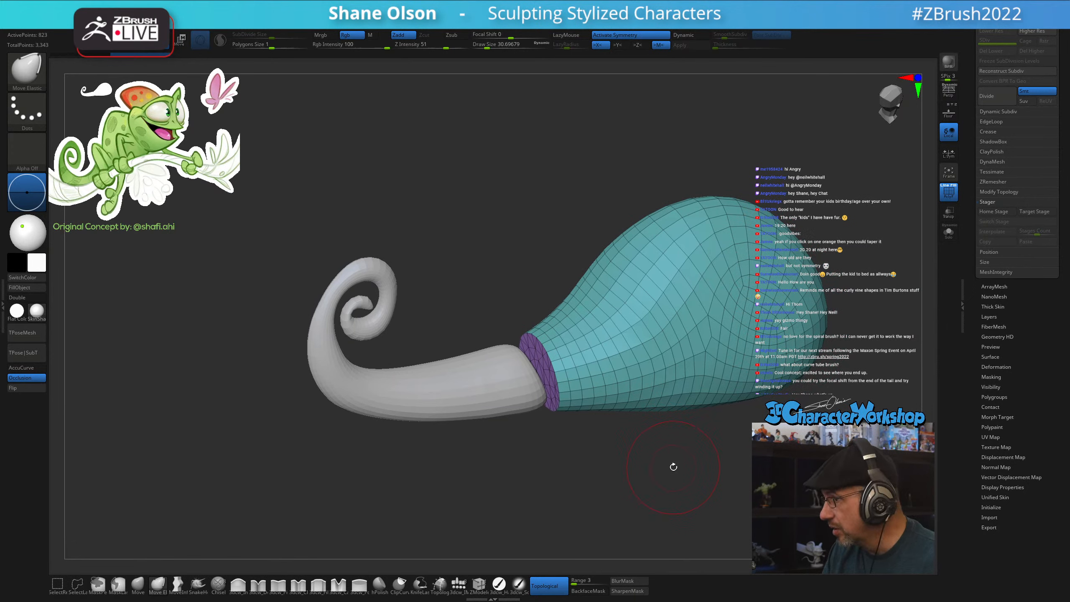
key("space")
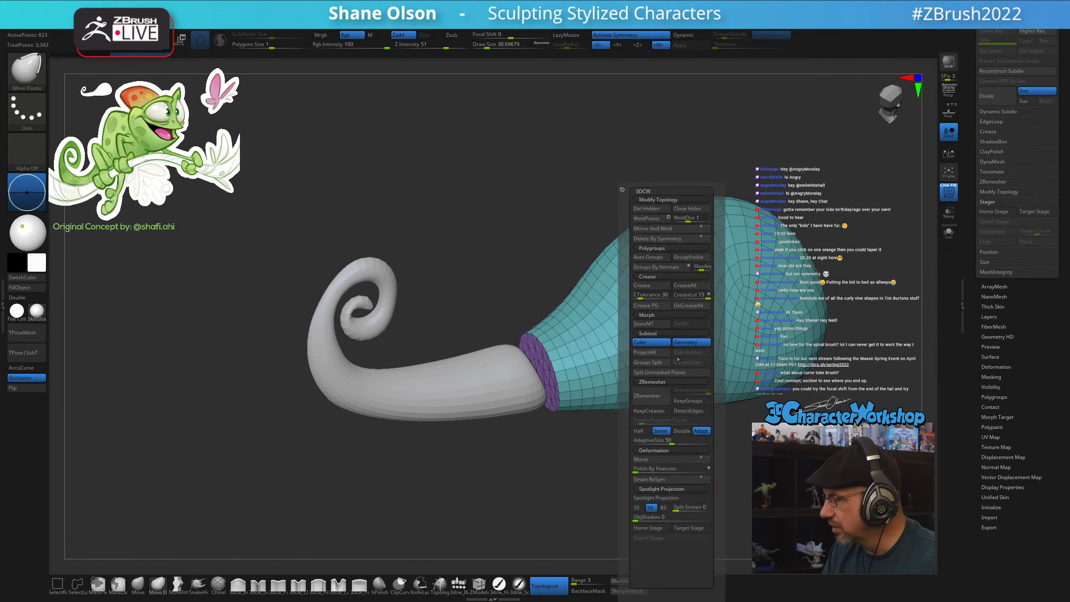
left_click(662, 231)
left_click_drag(645, 440, 622, 458)
Select the tail and pull its thick end against the body using the Move brush at a draw size of about 65
left_click(533, 399, "alt")
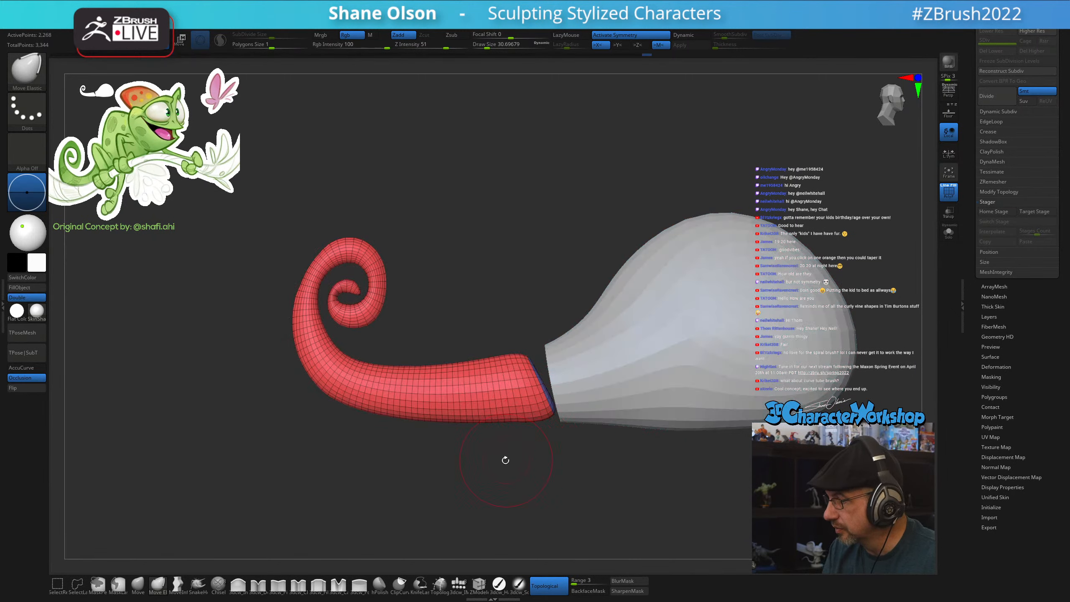
key("s")
left_click(138, 584)
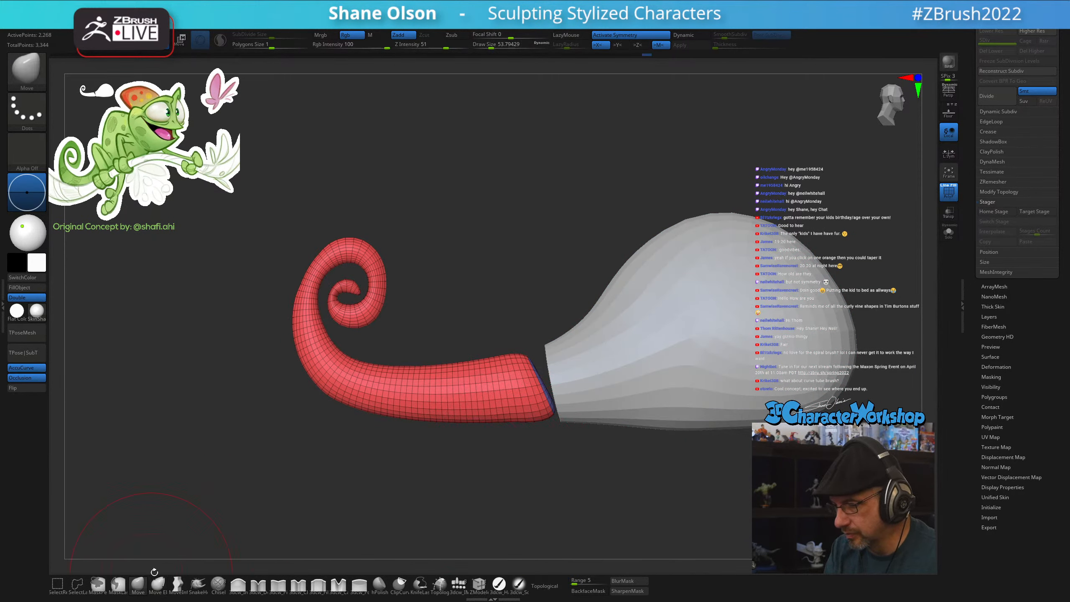
left_click_drag(510, 453, 500, 470, "alt")
key("s")
left_click_drag(531, 316, 533, 316)
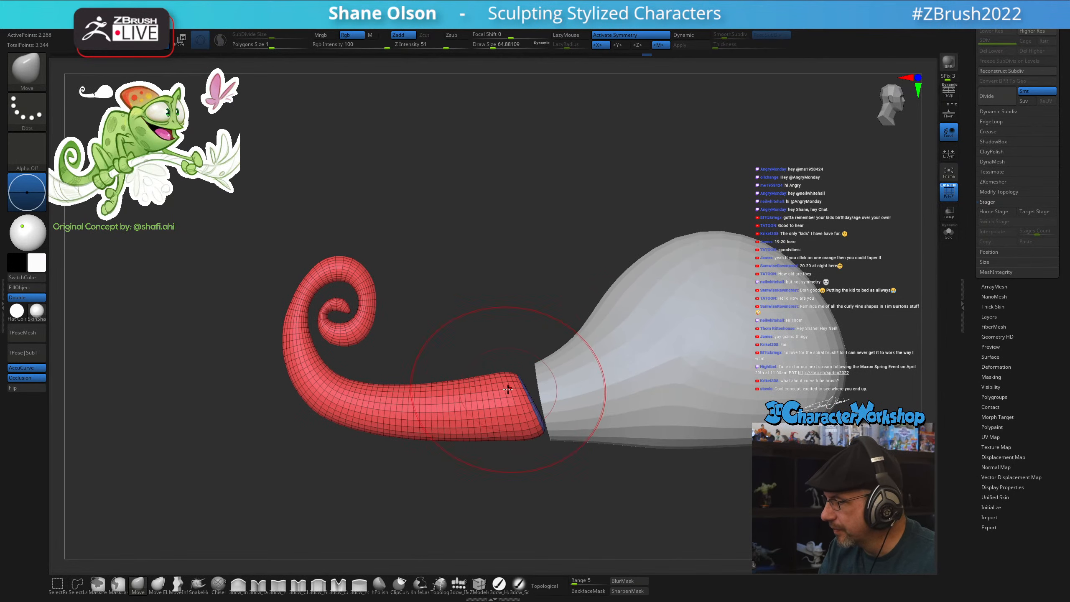
left_click_drag(512, 377, 524, 371)
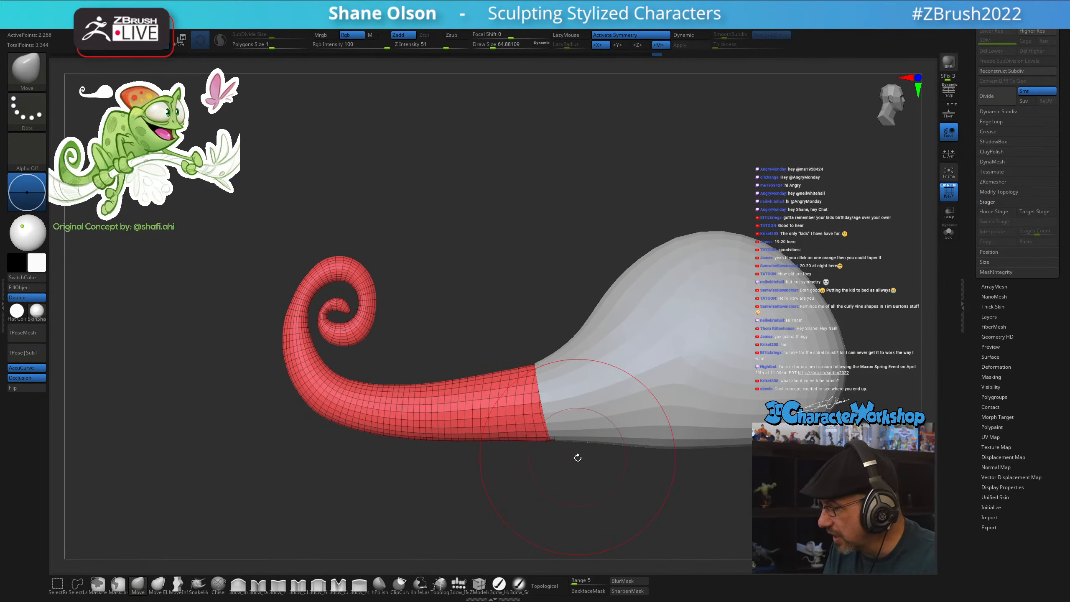
Select the body and fit its rim around the tail with the Move brush, reducing the draw size to about 56
left_click_drag(578, 457, 553, 415)
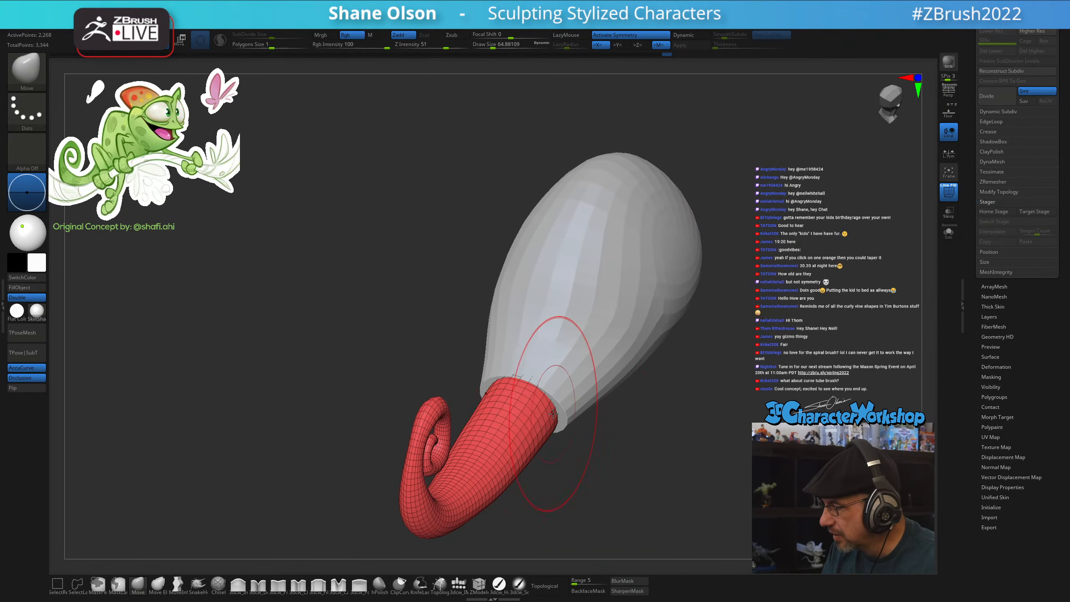
left_click(567, 411, "alt")
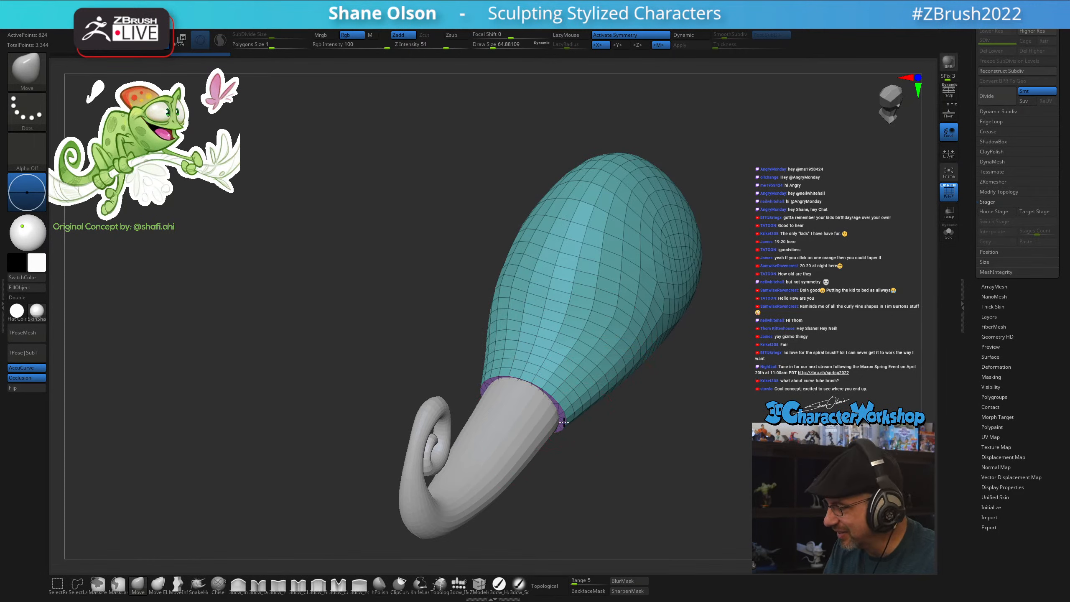
left_click_drag(628, 464, 601, 452)
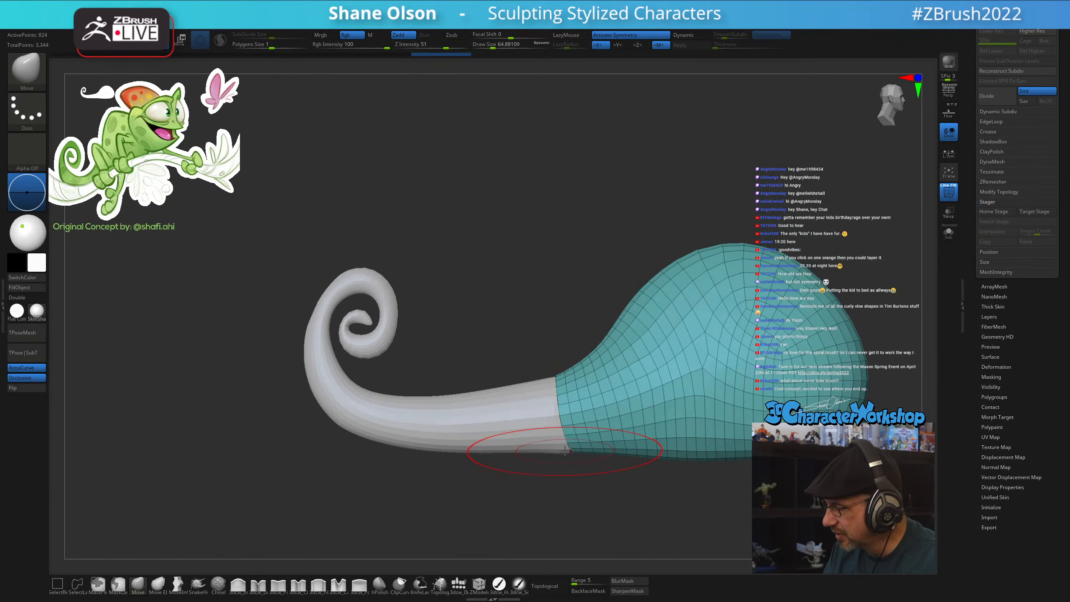
mouse_move(565, 410)
right_mouse_down()
mouse_move(592, 407)
mouse_move(560, 392)
mouse_move(592, 401)
right_mouse_up()
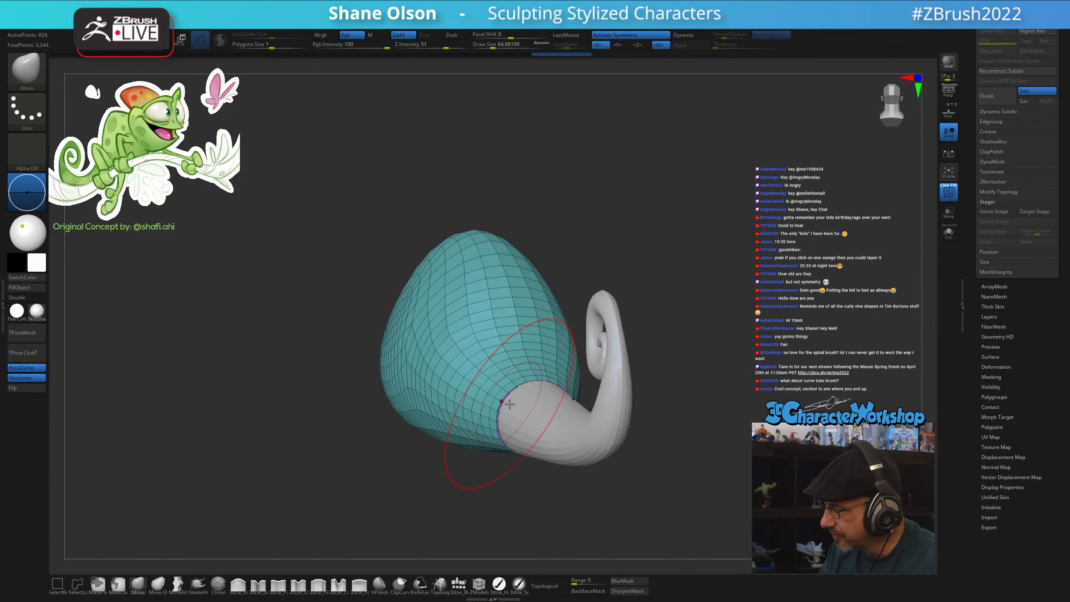
key("bracketleft")
right_click_drag(506, 409, 639, 458)
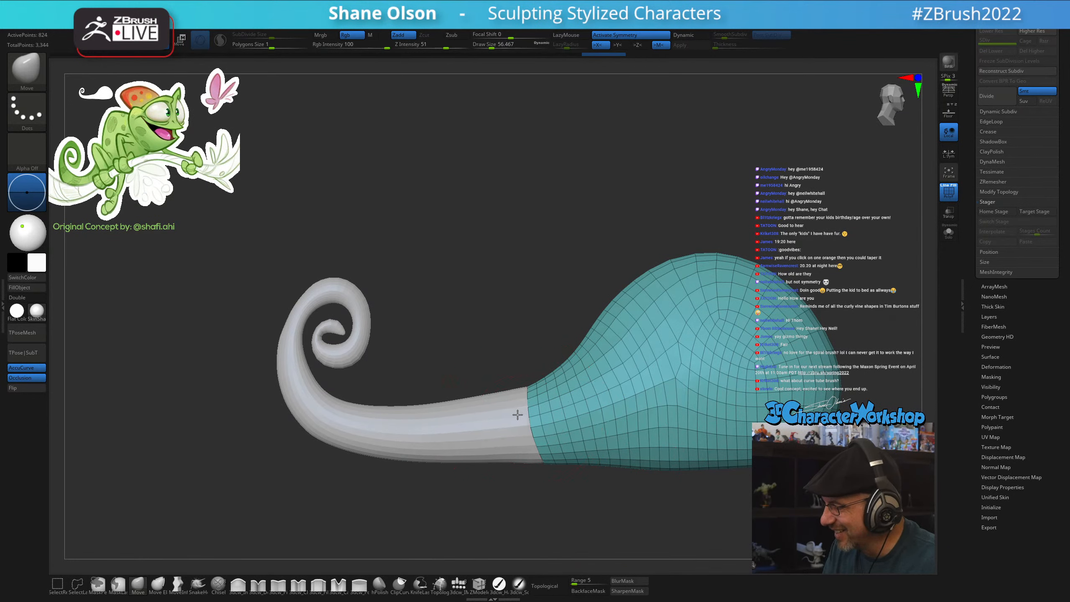
Select the tail again, check its joint with the body and reduce the draw size to about 29
left_click(520, 399, "alt")
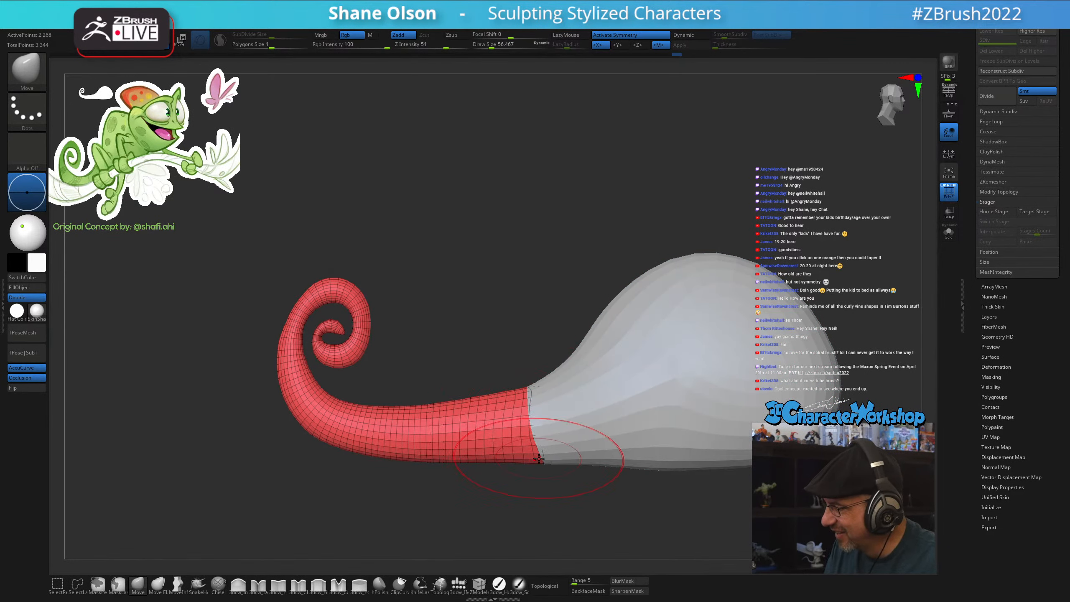
right_click_drag(593, 490, 674, 471)
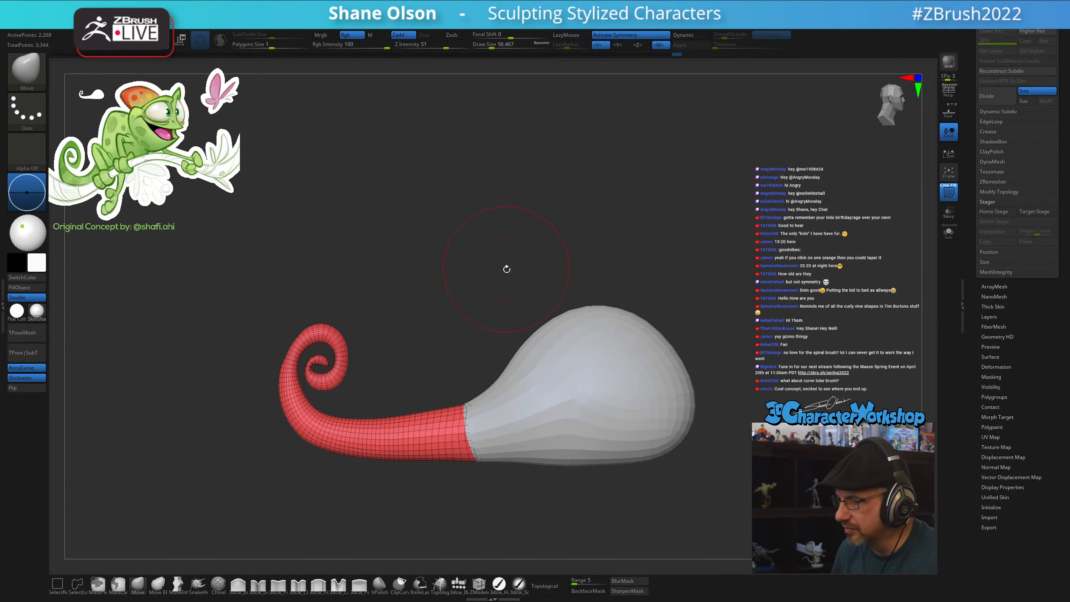
right_click_drag(504, 267, 516, 256)
mouse_move(586, 227)
right_mouse_down()
mouse_move(645, 235)
mouse_move(567, 244)
right_mouse_up()
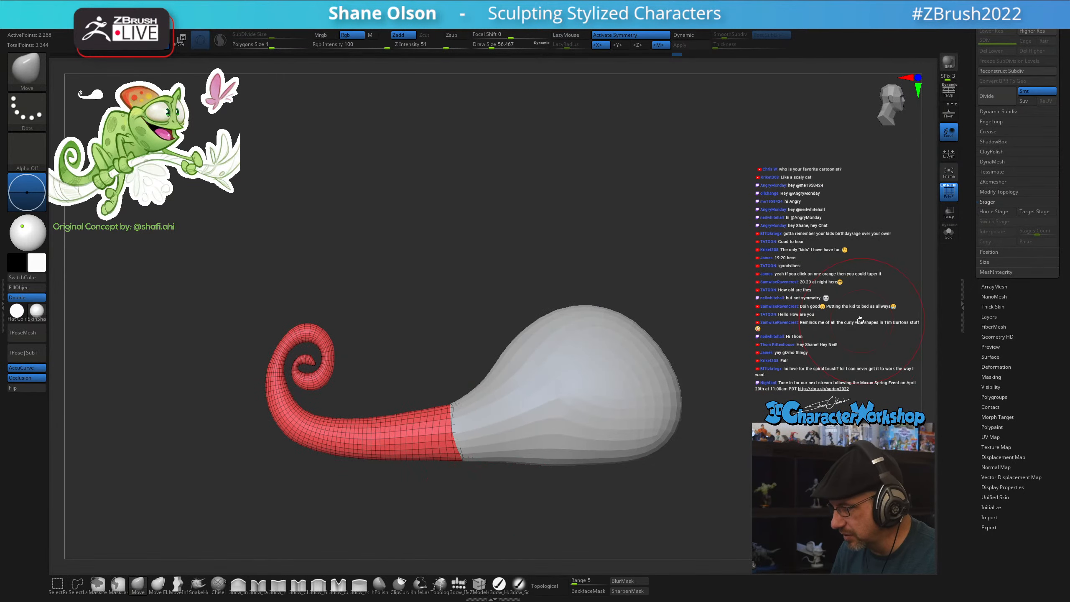
key("s")
left_click_drag(710, 257, 706, 257)
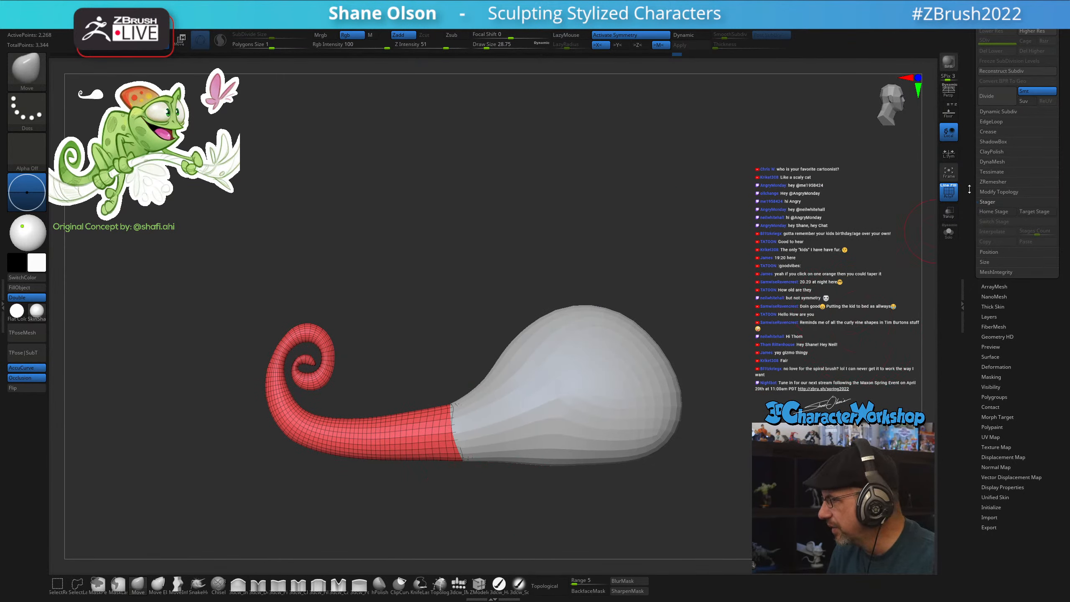
right_click_drag(758, 237, 716, 239)
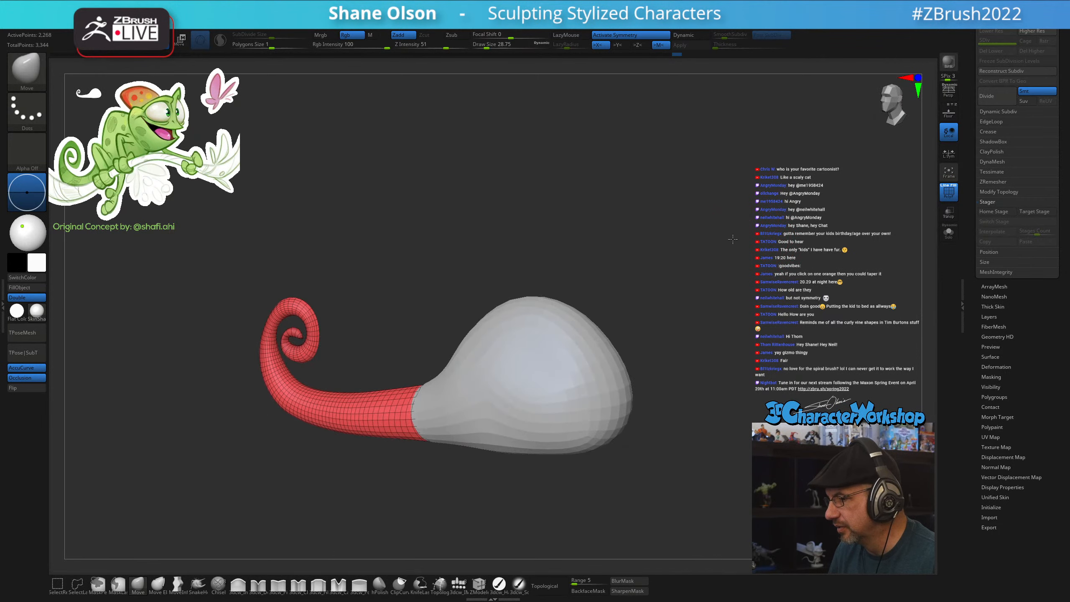
Show the Subtool list and save the work as version 01 of the chameleon file
left_click_drag(596, 218, 611, 218)
left_click_drag(973, 210, 972, 352)
left_click(991, 154)
mouse_move(972, 153)
left_mouse_down()
mouse_move(971, 79)
mouse_move(979, 156)
left_mouse_up()
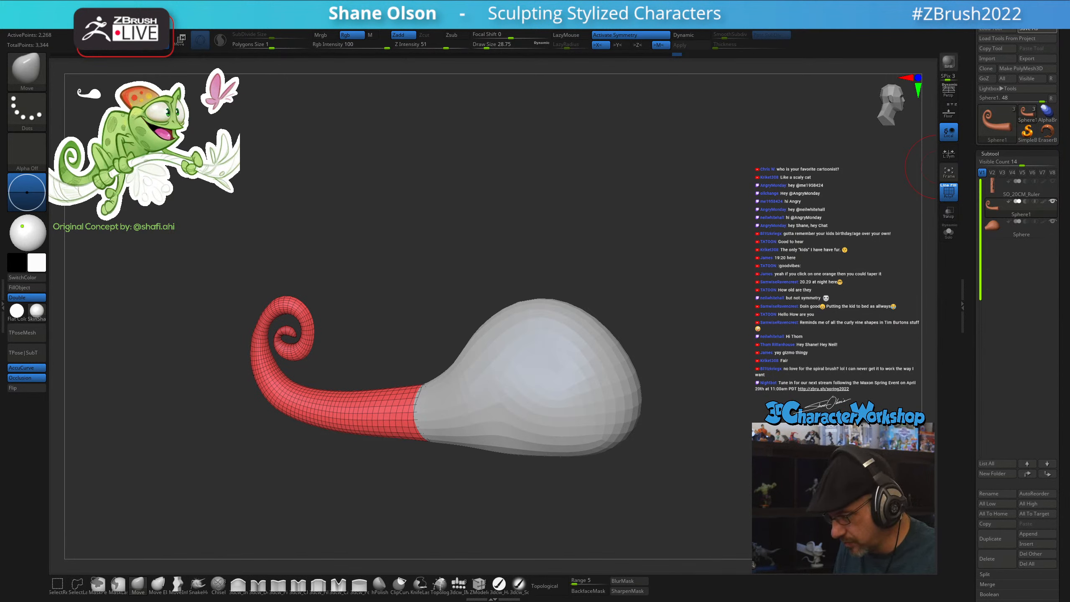
left_click(297, 460)
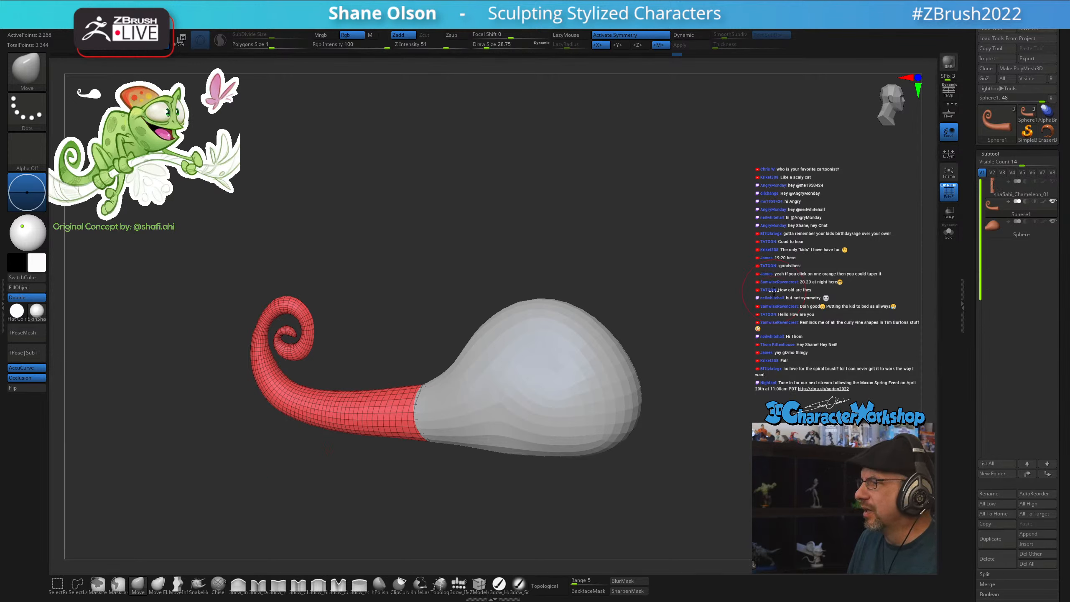
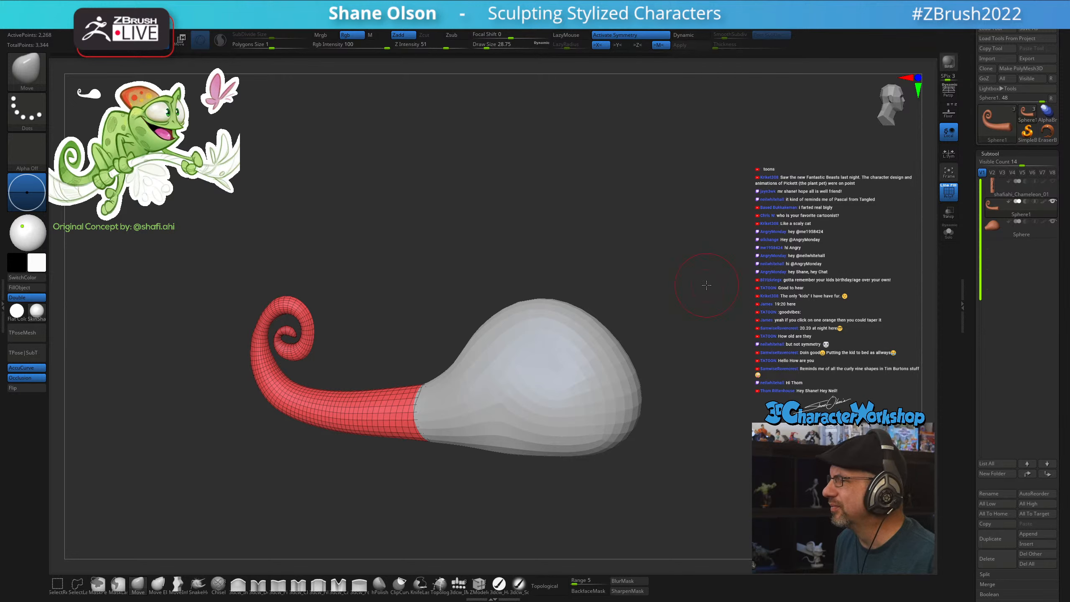
Merge the tail subtool down with the body subtool using MergeDown
left_click_drag(604, 462, 622, 459)
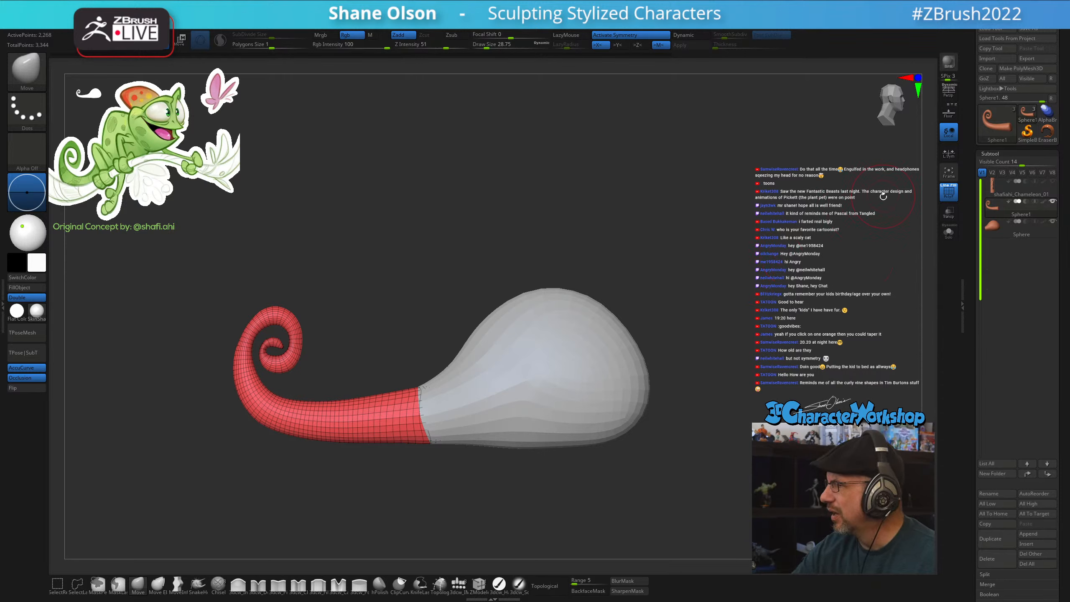
left_click_drag(871, 209, 833, 249)
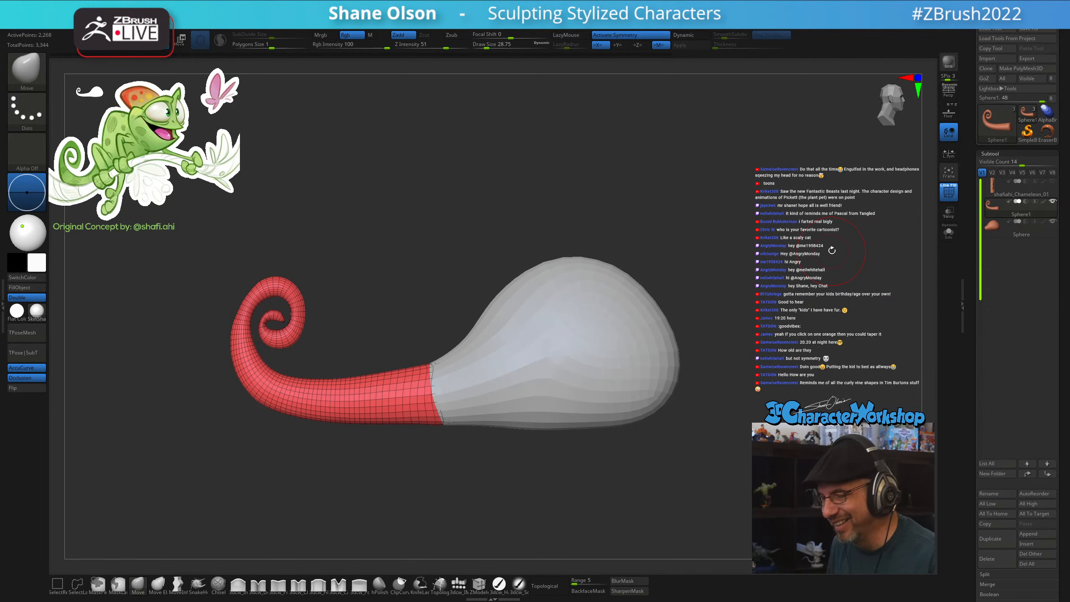
mouse_move(998, 209)
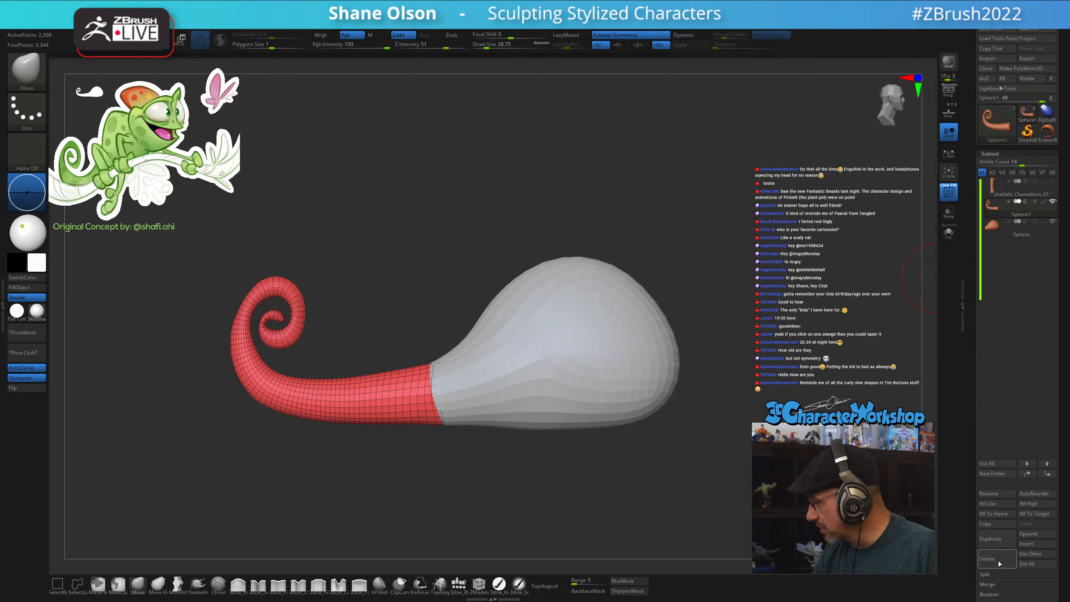
left_click(991, 584)
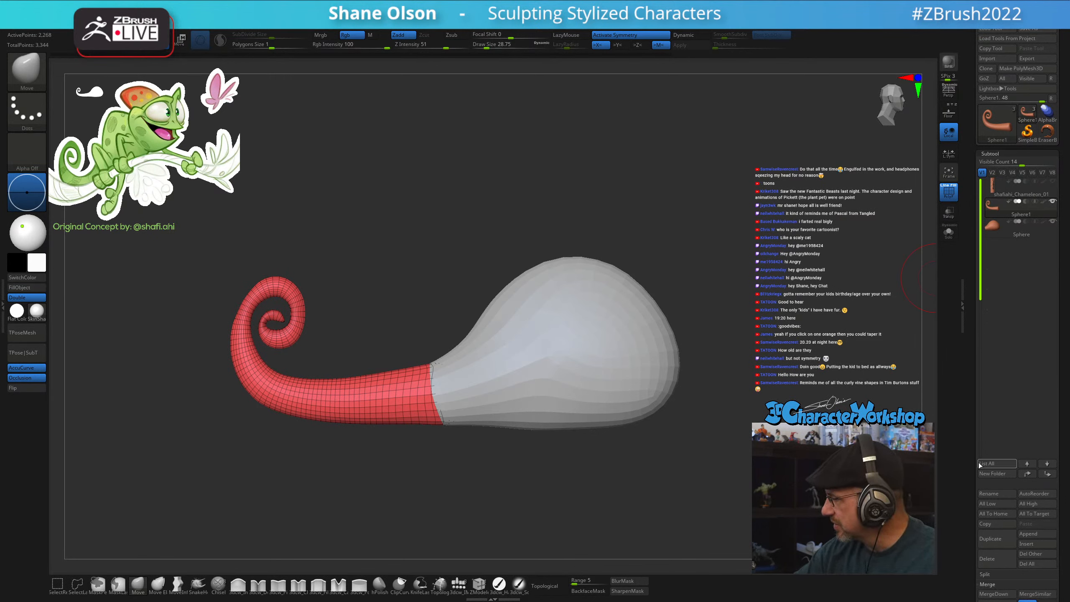
left_click(997, 594)
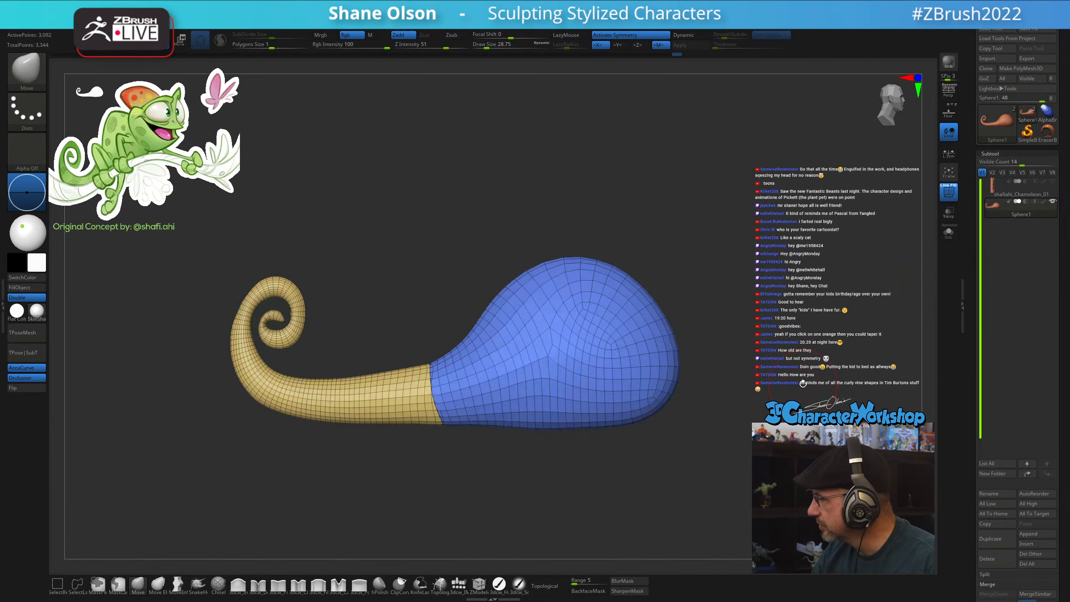
Set the brush draw size to about 20 and bring up the 3DCW tool palette over the merged mesh
left_click_drag(722, 472, 649, 489)
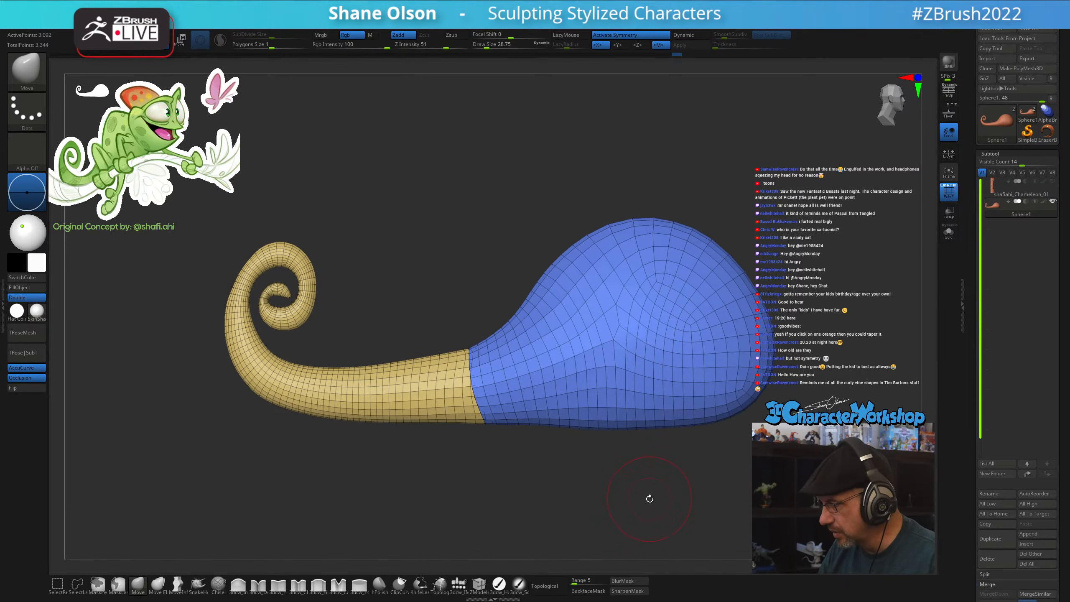
scroll(651, 485, "up", 3)
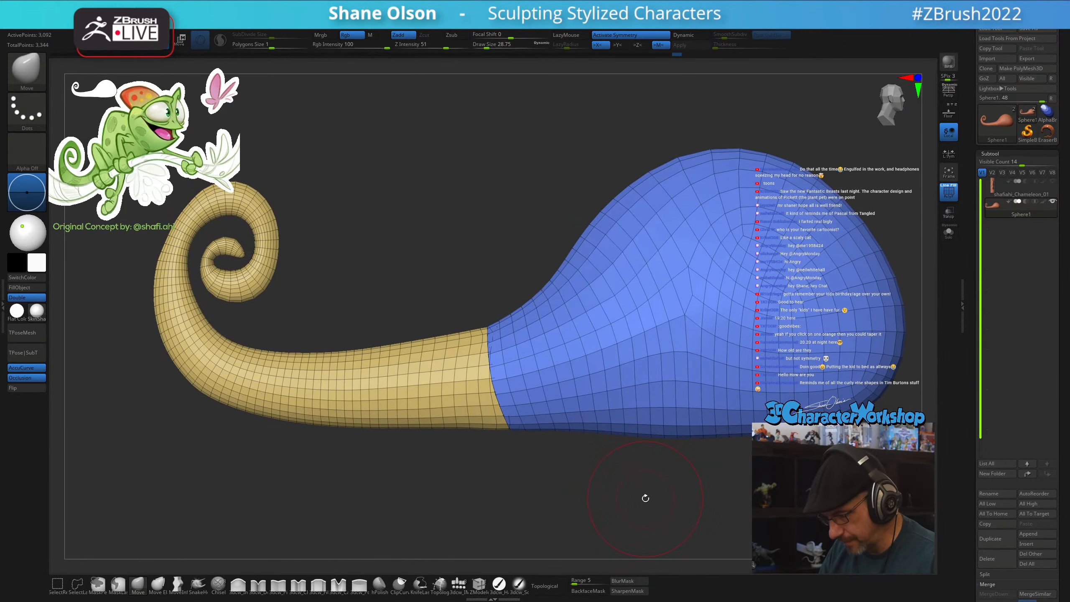
key("s")
left_click_drag(646, 499, 642, 497)
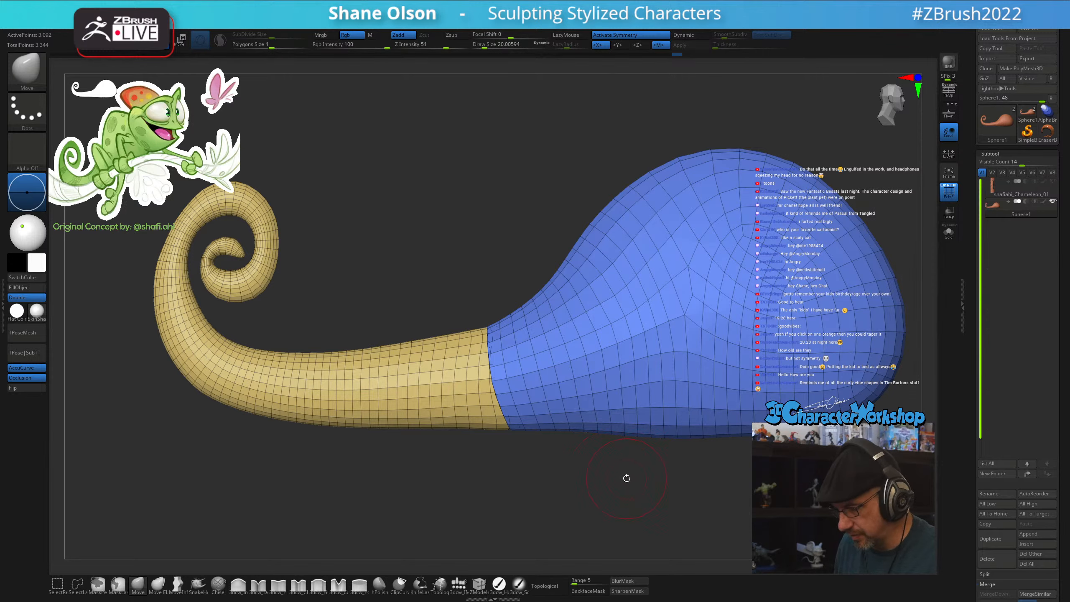
scroll(505, 485, "down", 2)
key("space")
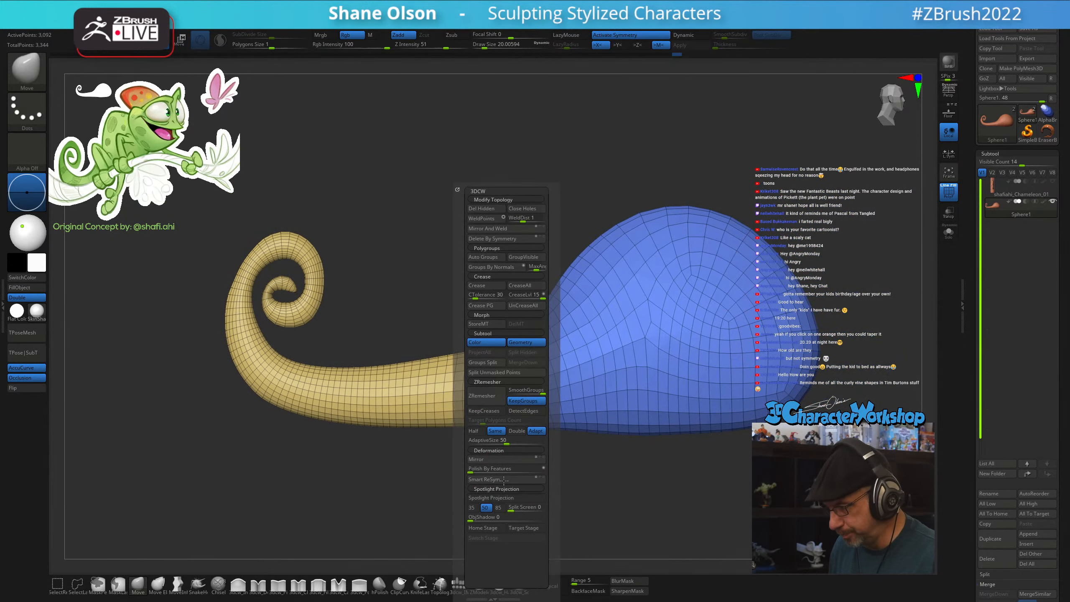
Send the Gizmo 3D to its home position with X symmetry on, and fuse the tail and body with Remesh By Union
key("w")
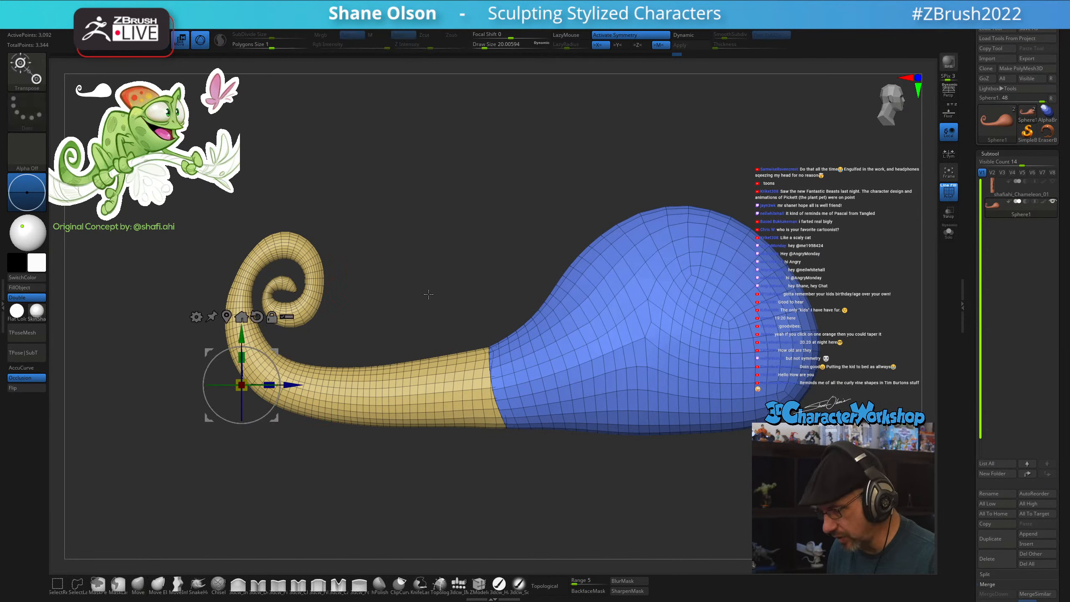
left_click_drag(493, 245, 649, 264)
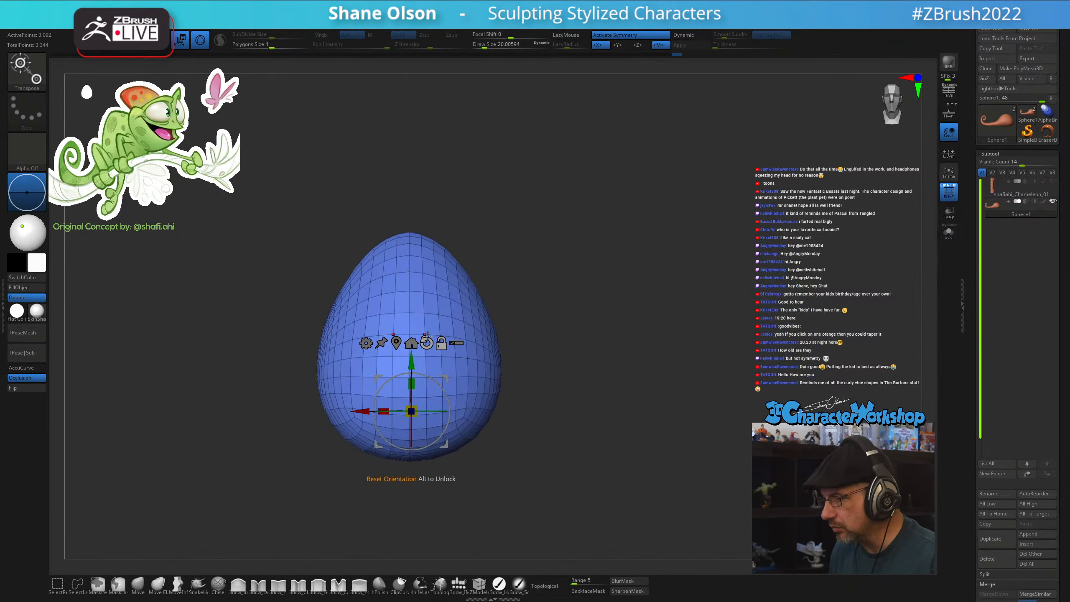
left_click_drag(675, 428, 649, 394, "alt")
left_click_drag(638, 430, 695, 344, "alt")
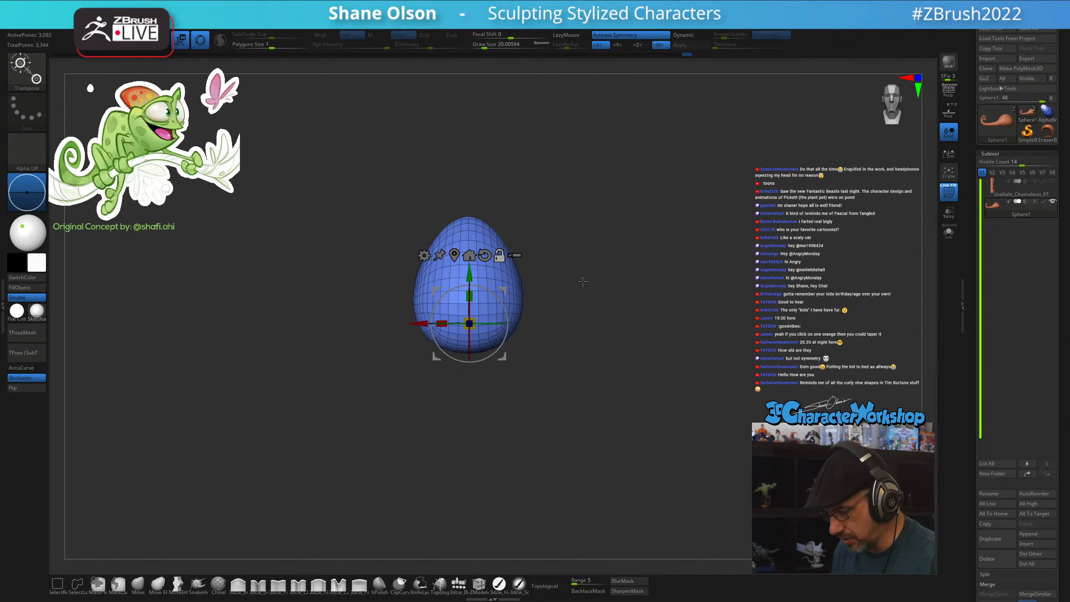
key("x")
key("x")
key("x")
left_click(469, 255)
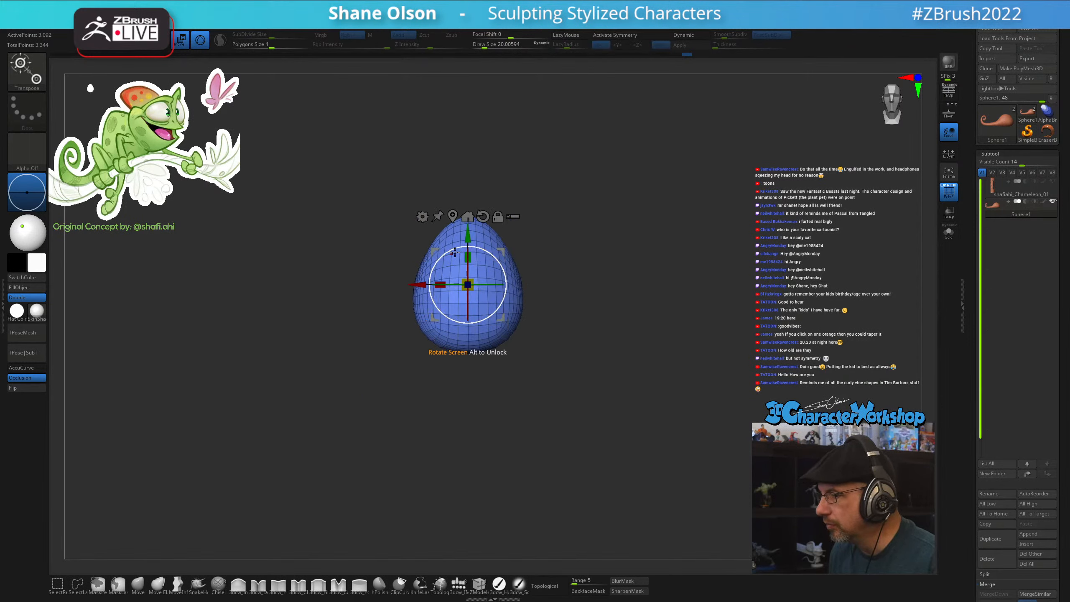
key("x")
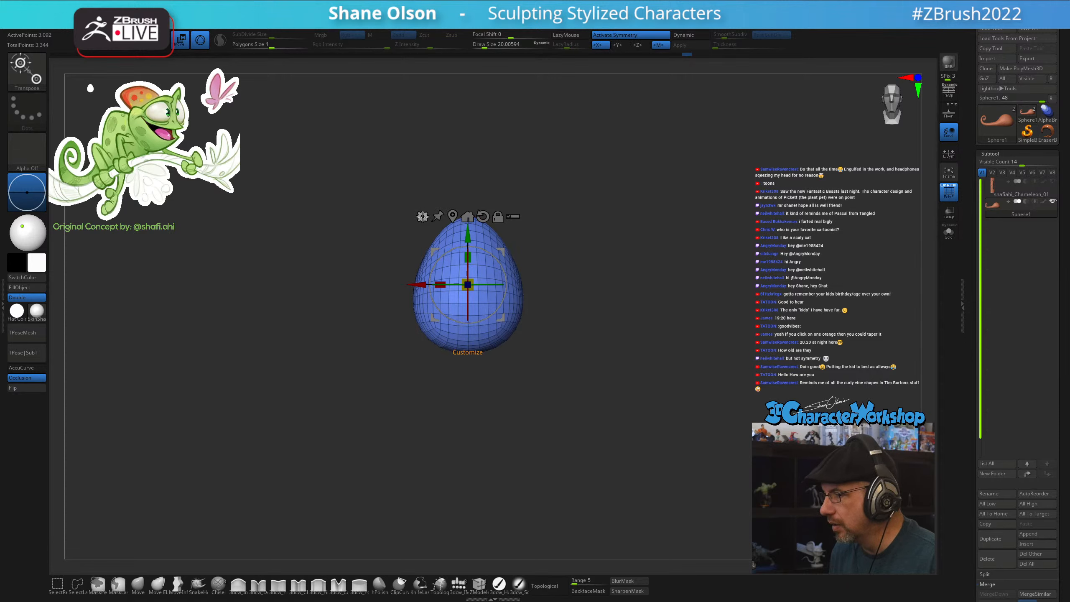
left_click(422, 216)
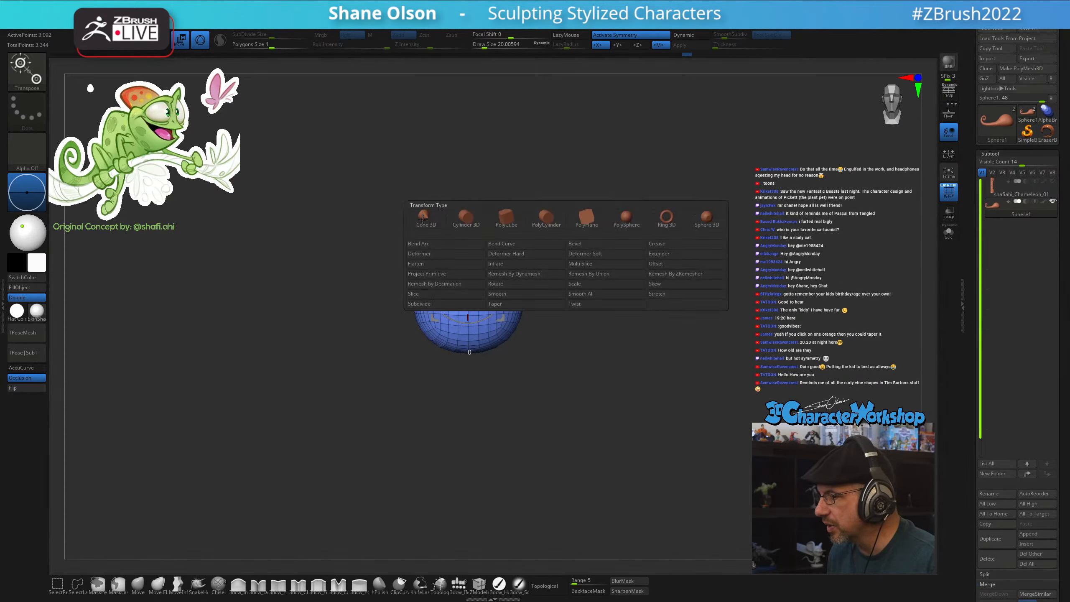
left_click(575, 274)
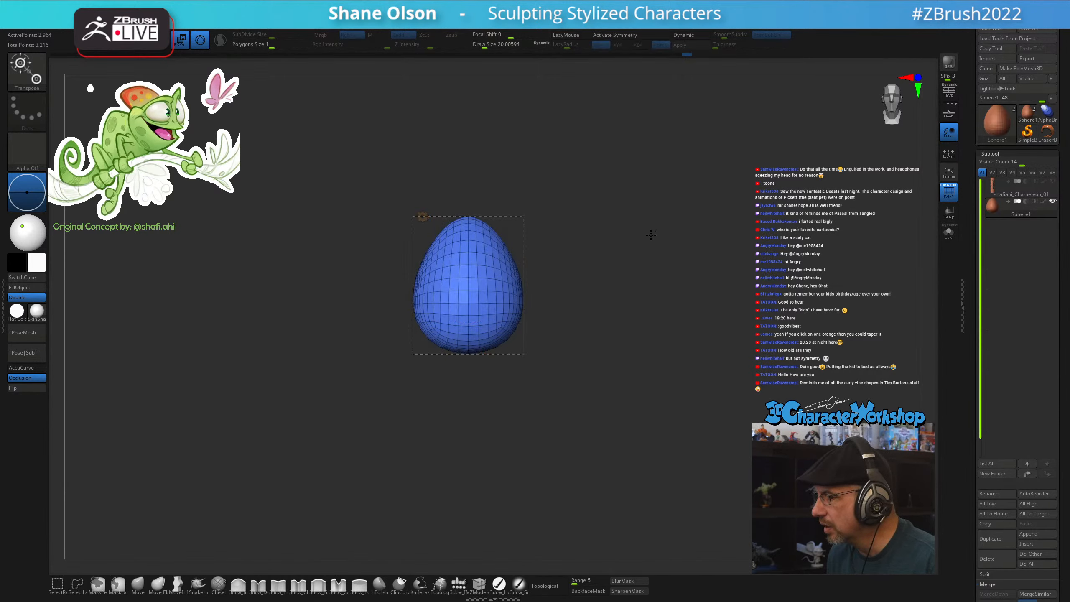
Check the seam between tail and body, accept the Remesh By Union result, and return to the Move brush
left_click_drag(612, 210, 664, 216)
left_click_drag(444, 173, 421, 385, "alt")
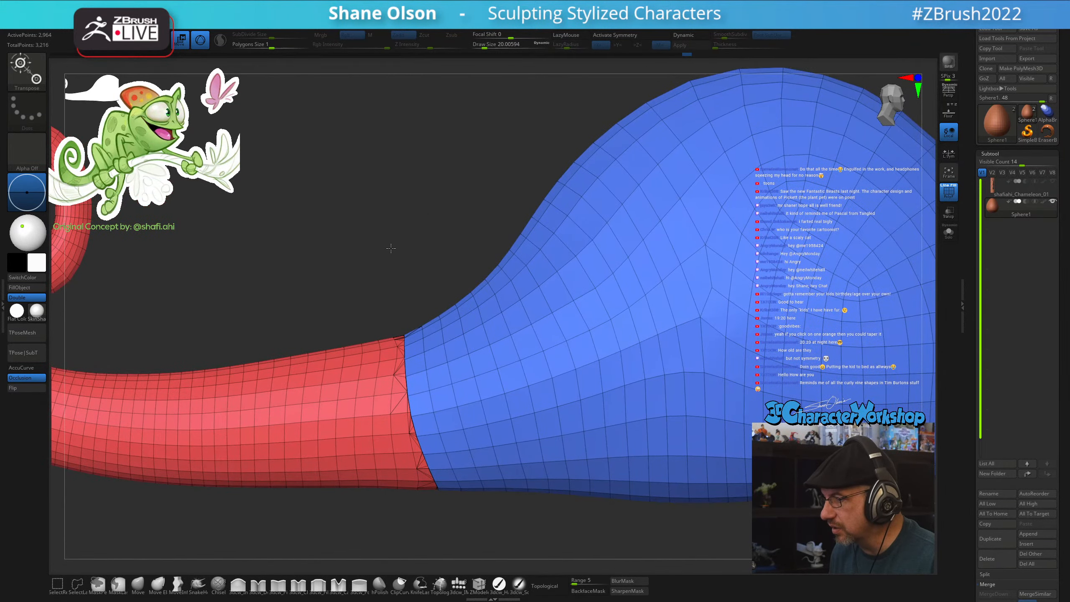
left_click_drag(391, 249, 407, 225, "alt")
left_click(420, 217)
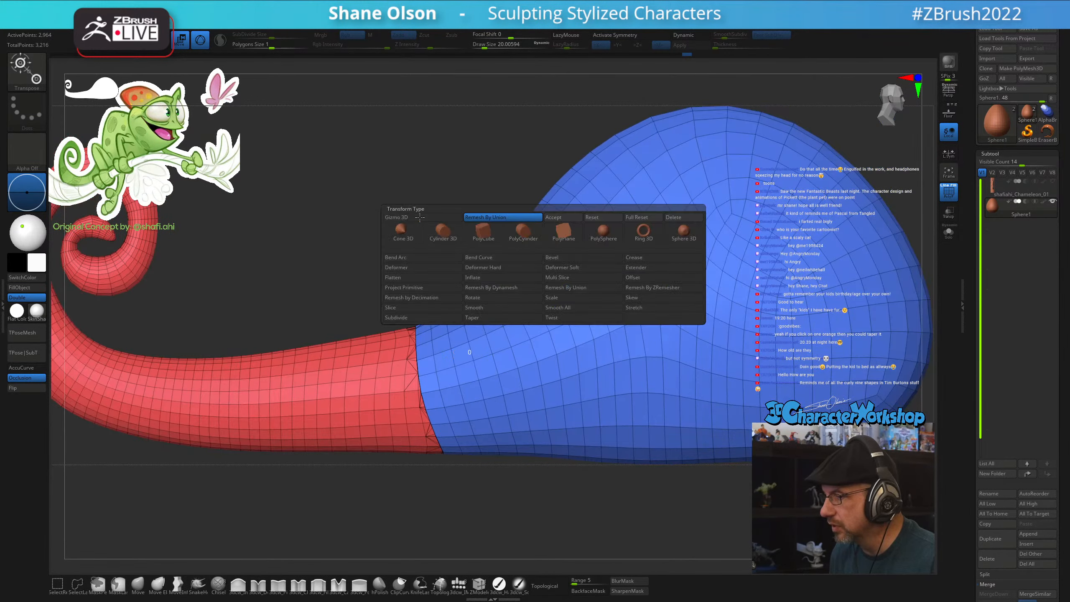
left_click(562, 220)
left_click_drag(482, 496, 471, 473, "alt")
key("q")
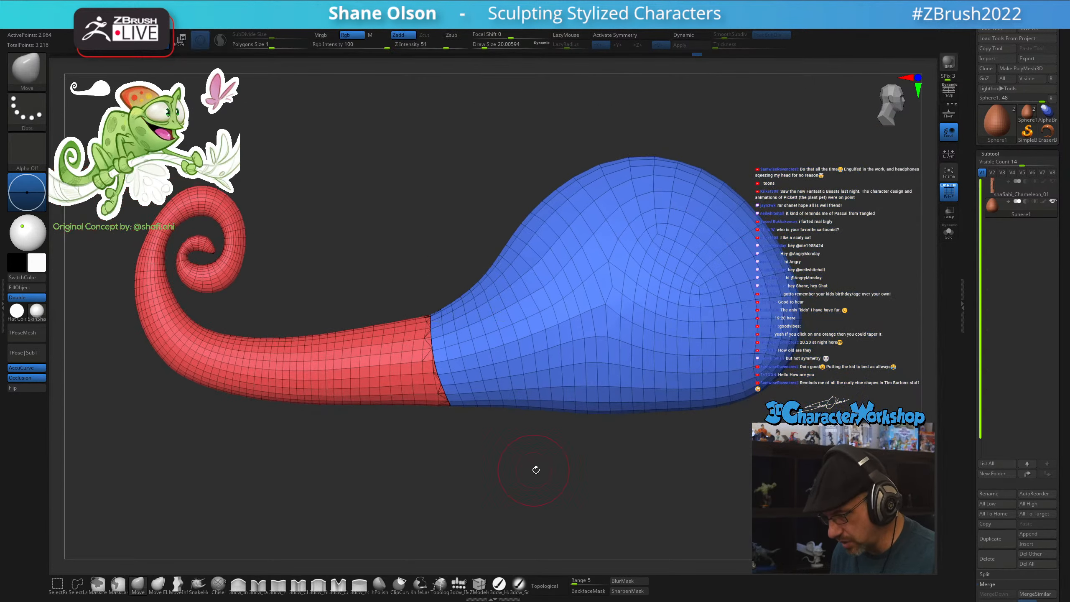
Assign the whole fused mesh to one polygroup and ZRemesh it at the Same density with KeepGroups off
left_click_drag(536, 470, 503, 459, "alt")
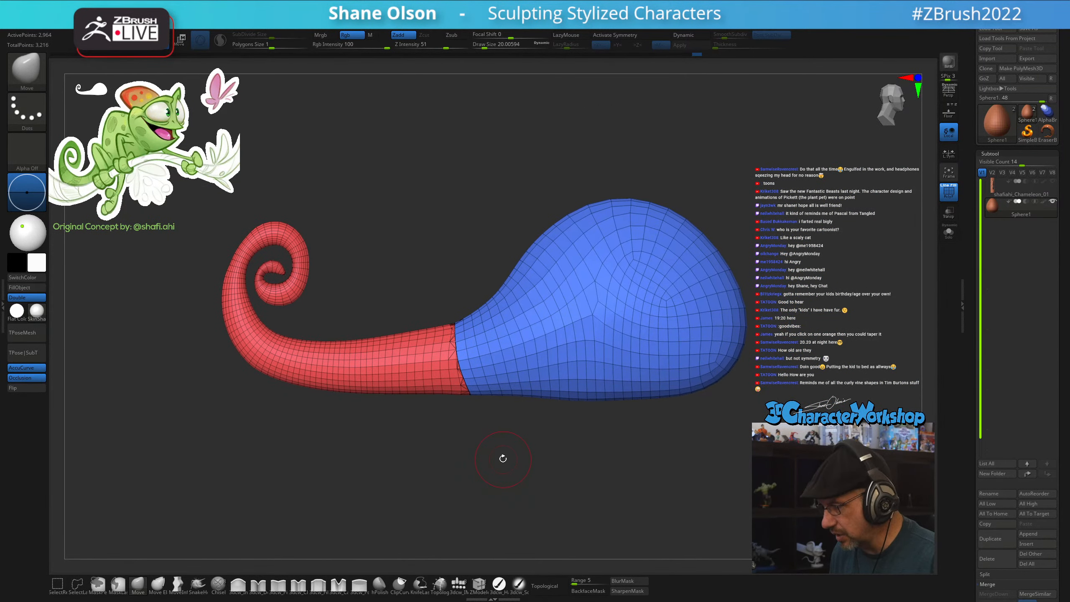
key("shift+f")
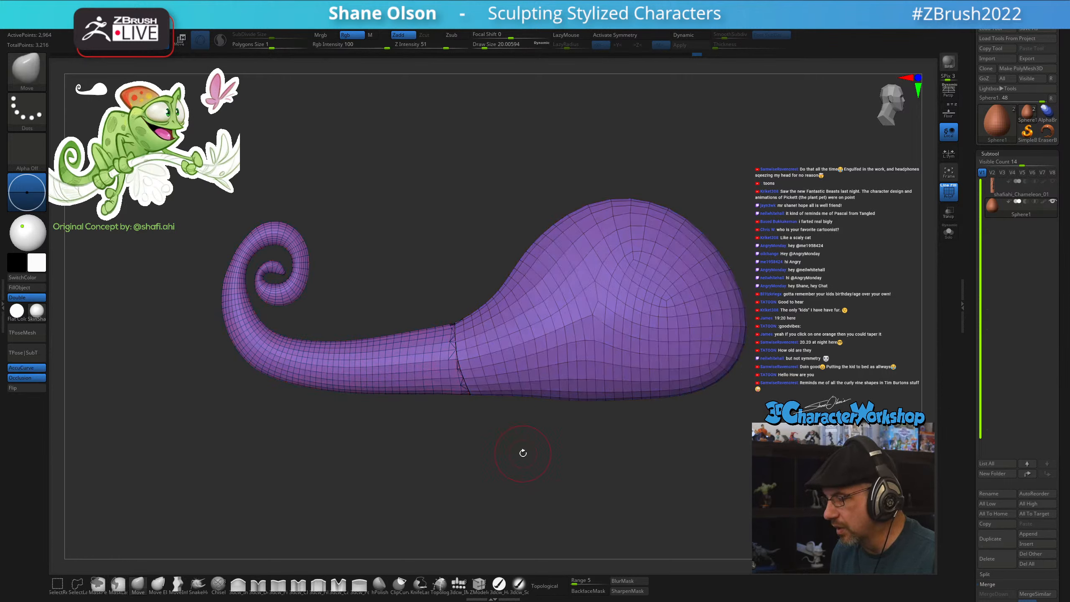
left_click_drag(523, 453, 554, 495, "alt")
key("space")
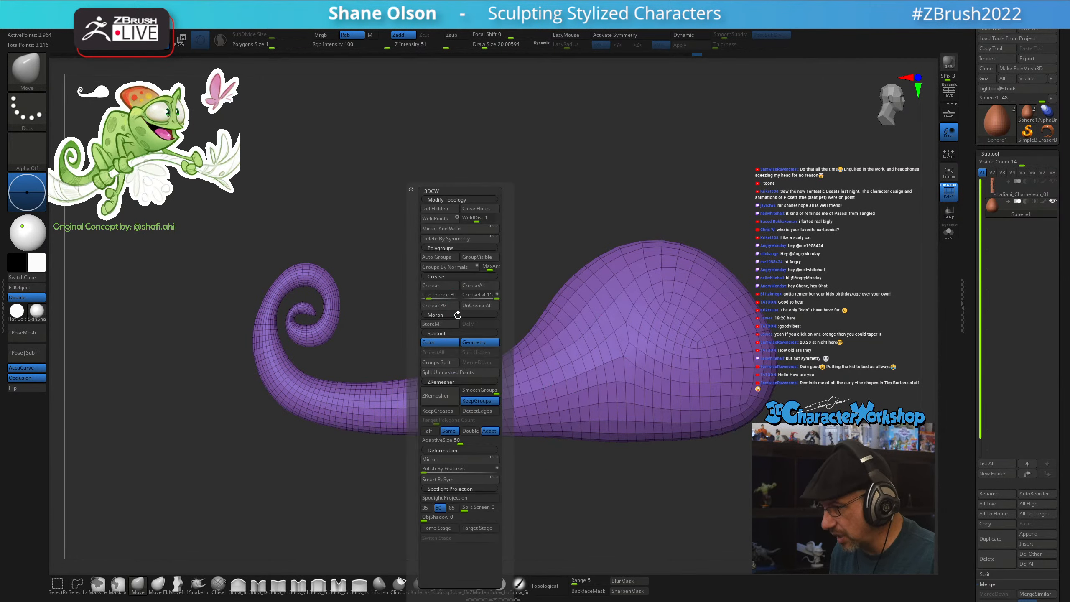
left_click(476, 404)
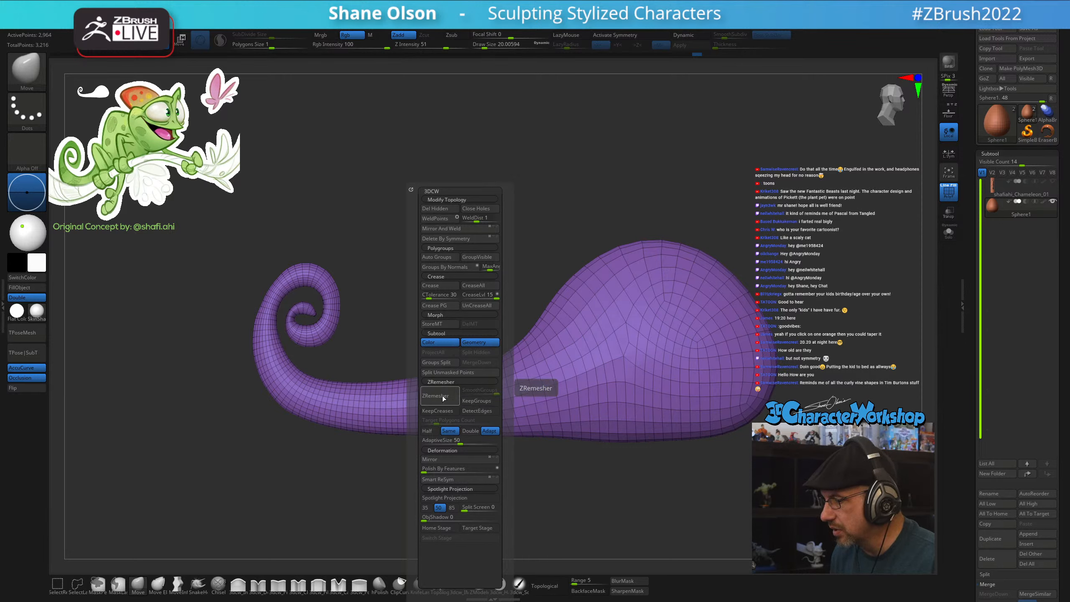
left_click(443, 399)
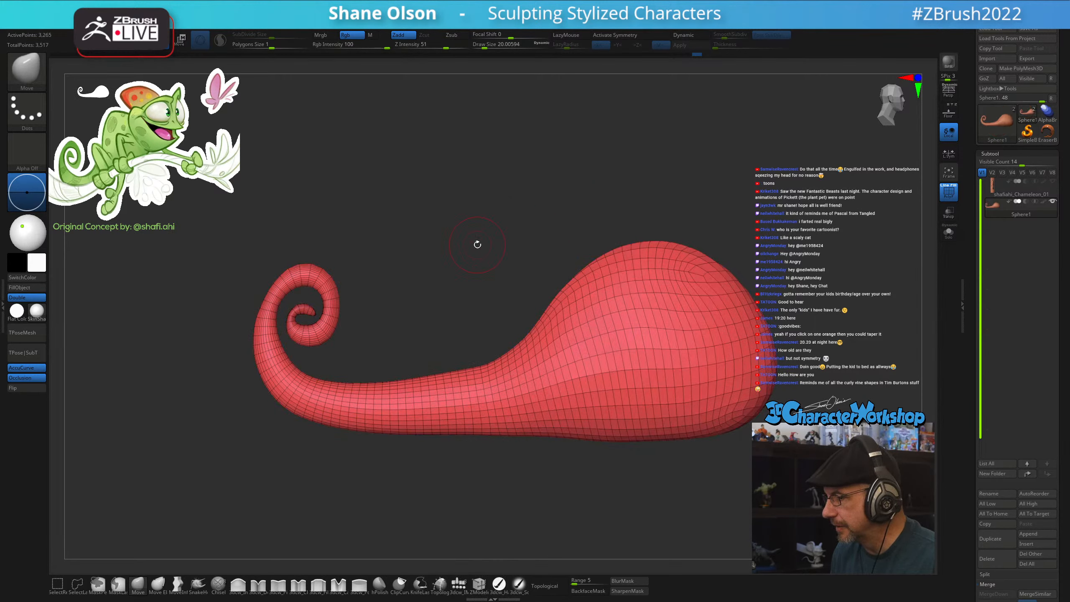
left_click_drag(468, 239, 481, 264)
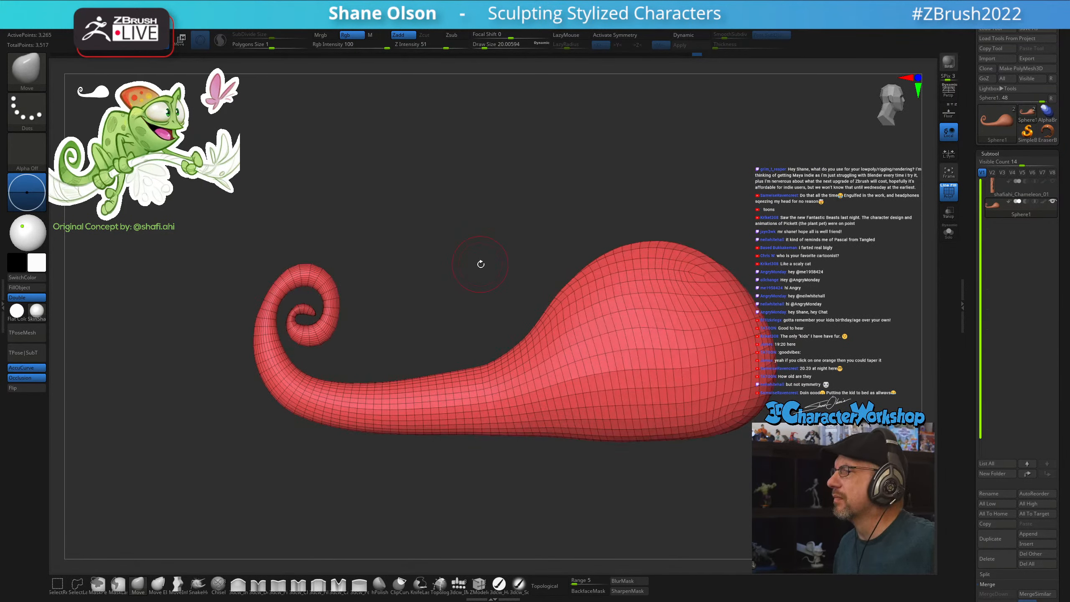
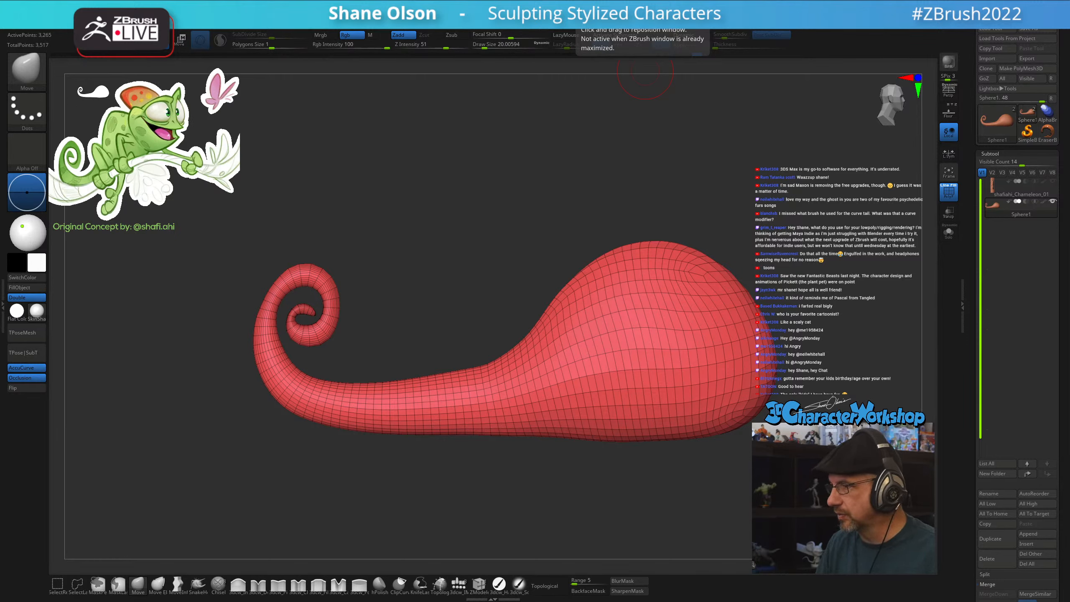
Set the draw size to about 54, turn on X symmetry, and smooth the transition between the tail and the body
left_click_drag(578, 464, 582, 473)
mouse_move(740, 442)
left_mouse_down("alt")
mouse_move(705, 446)
mouse_move(699, 469)
mouse_move(676, 478)
left_mouse_up("alt")
key("s")
left_click(694, 459)
key("shift")
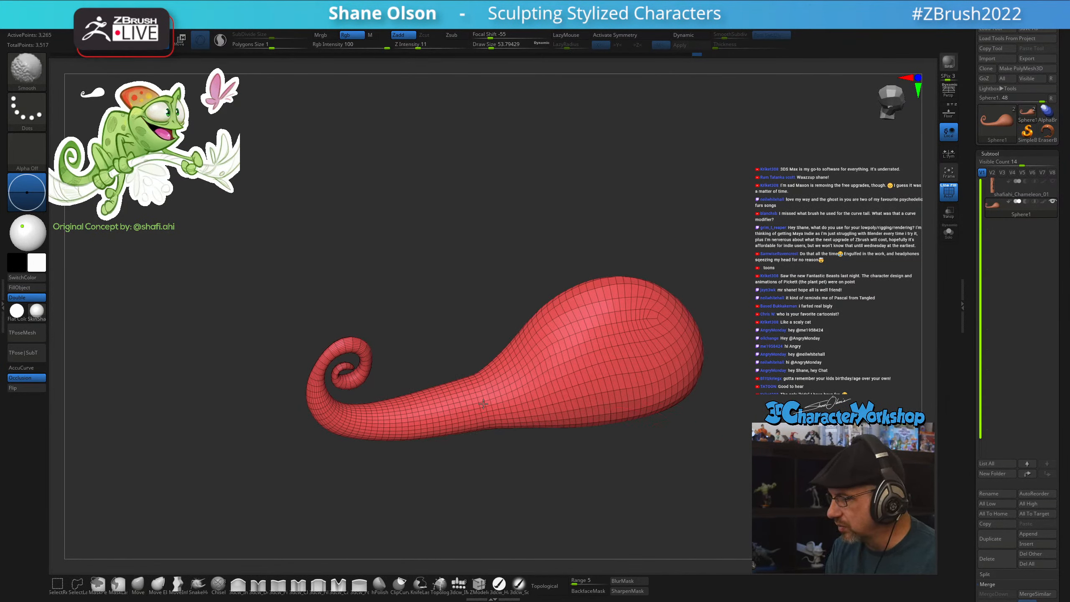
key("x")
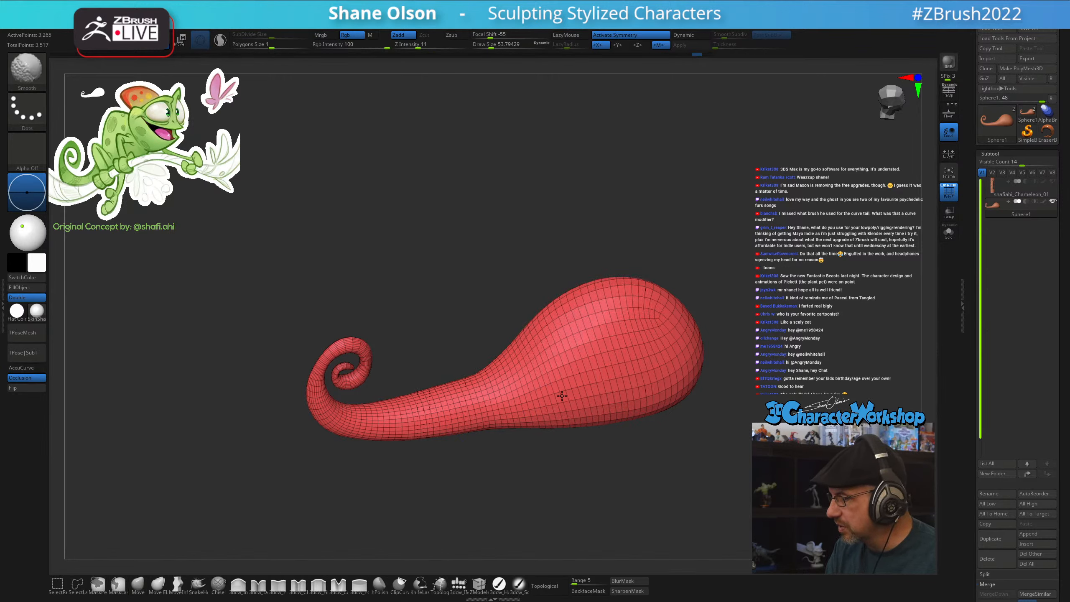
mouse_move(578, 449)
left_mouse_down()
mouse_move(573, 465)
mouse_move(585, 452)
left_mouse_up()
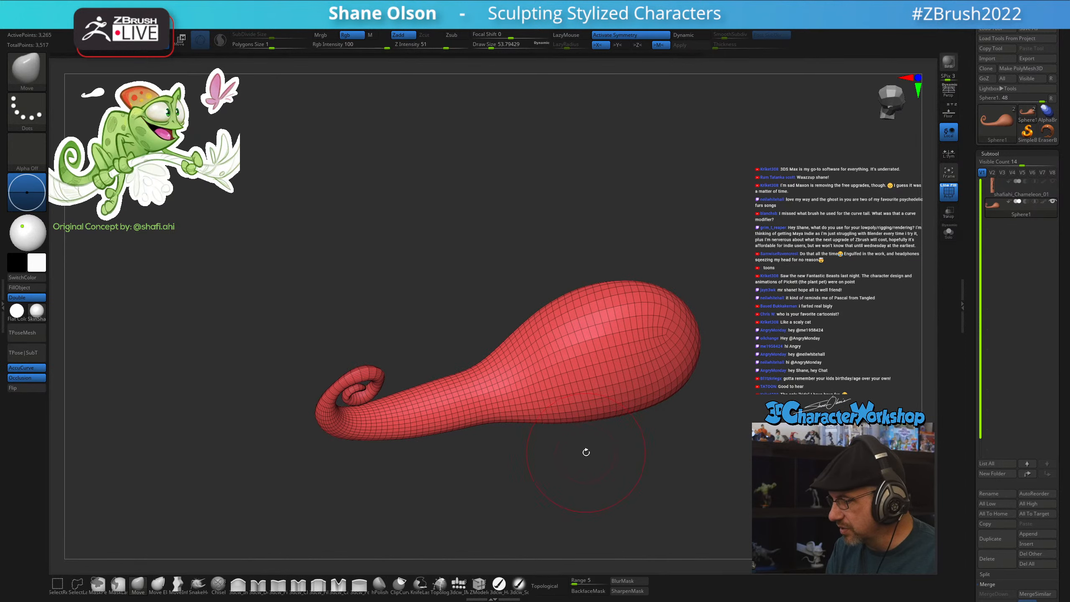
key("shift")
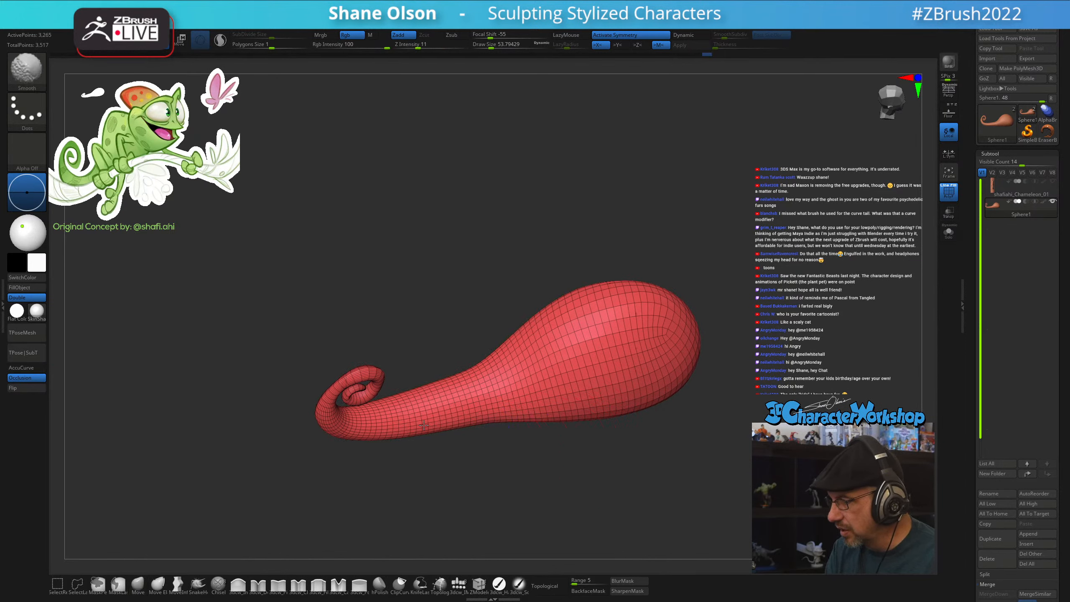
left_click_drag(570, 453, 565, 437)
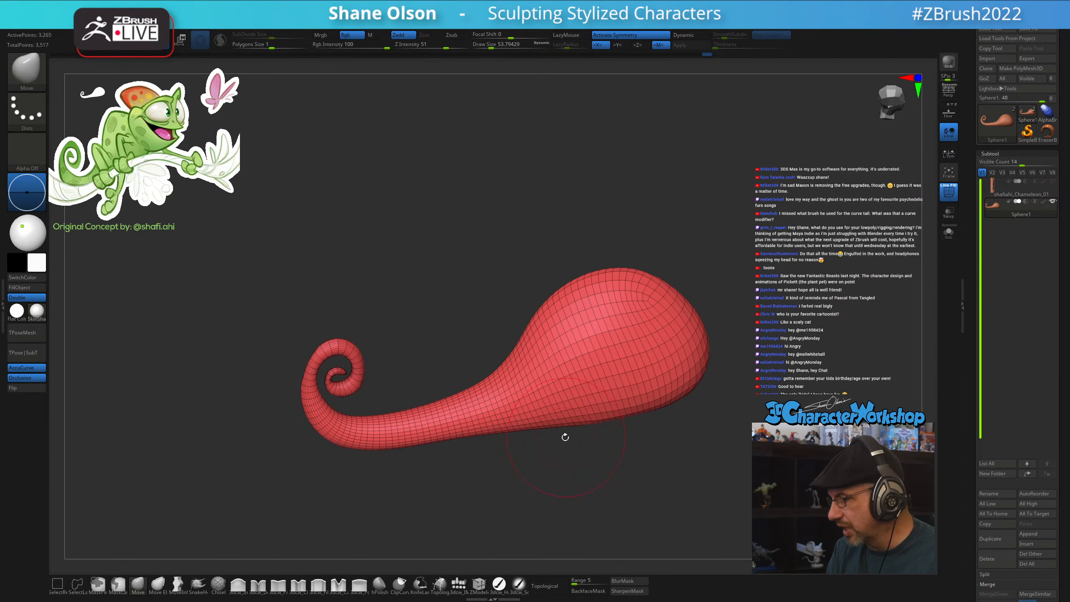
left_click_drag(458, 433, 441, 423, "shift")
left_click_drag(575, 450, 588, 468)
left_click_drag(501, 442, 567, 429, "shift")
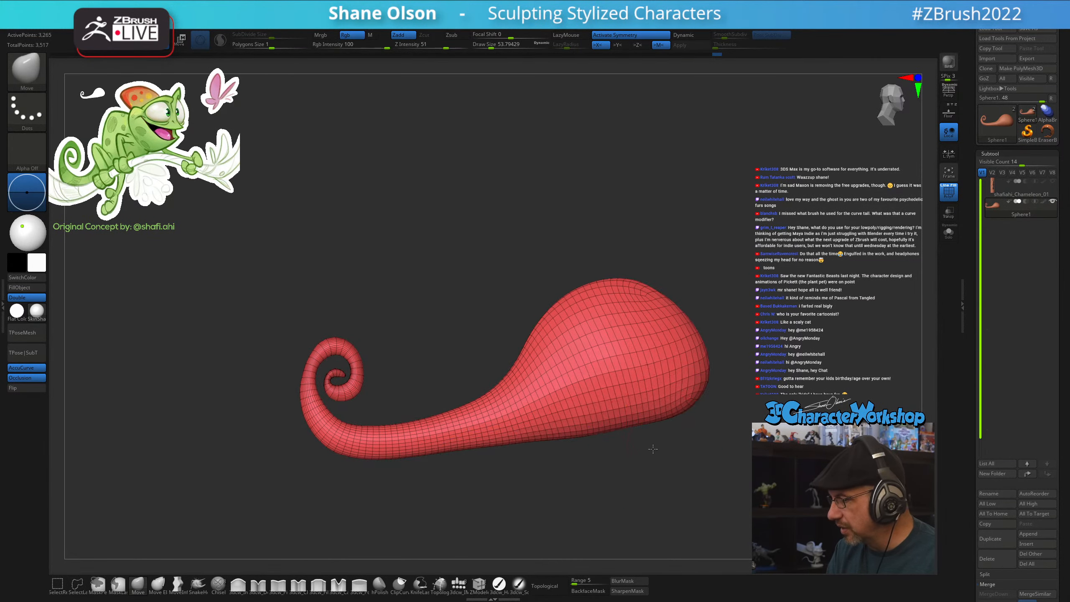
ZRemesh the smoothed body and tail again from the front view with X symmetry on
mouse_move(657, 447)
left_mouse_down()
mouse_move(629, 461)
mouse_move(645, 448)
mouse_move(626, 441)
mouse_move(649, 465)
left_mouse_up()
key("space")
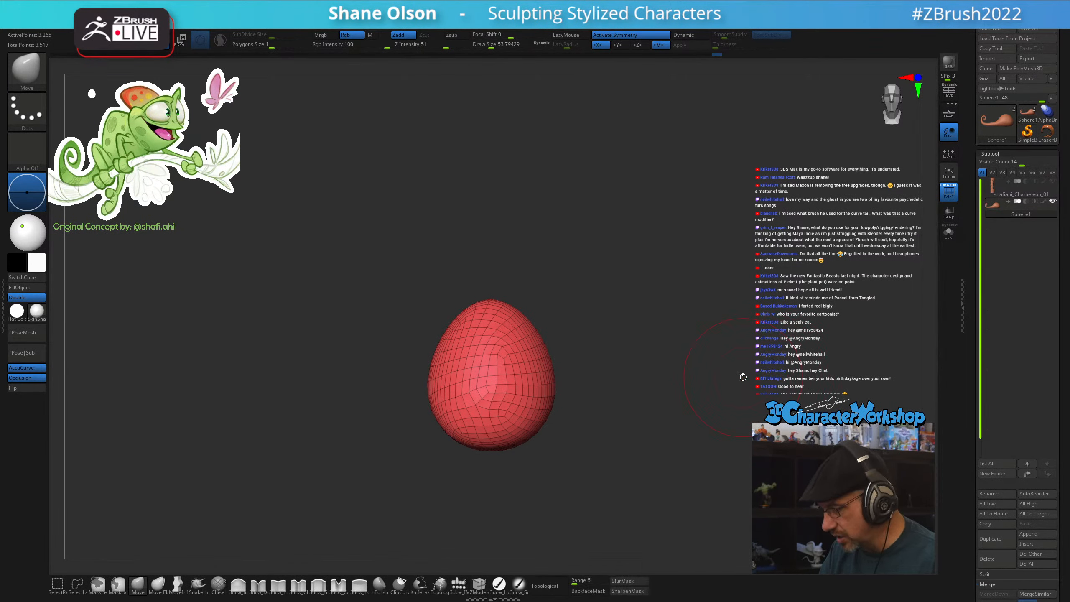
key("space")
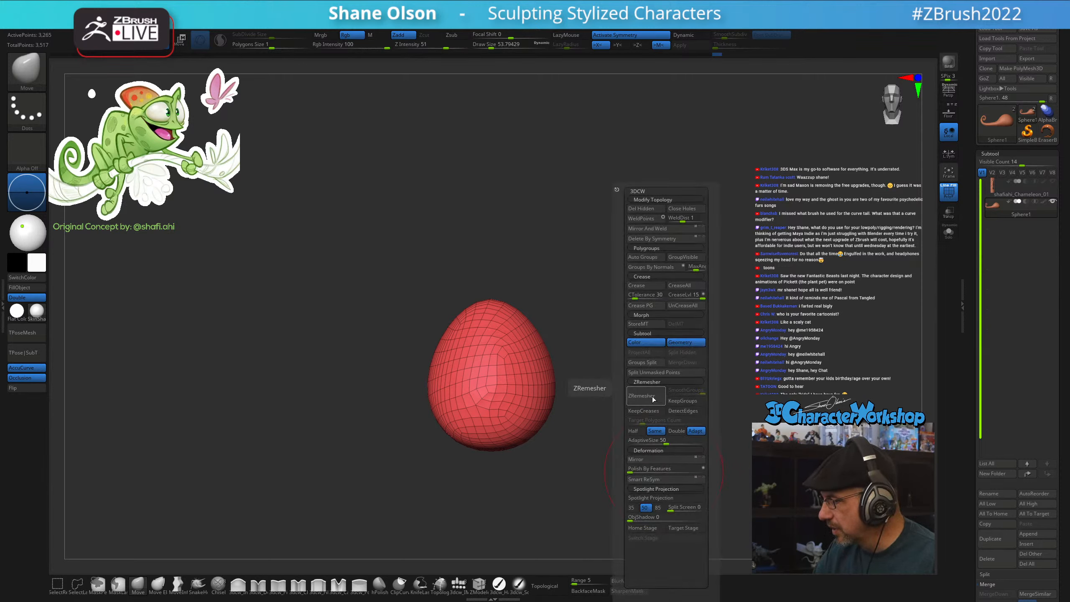
mouse_move(644, 403)
left_mouse_down()
mouse_move(673, 423)
mouse_move(656, 359)
mouse_move(569, 408)
mouse_move(676, 388)
mouse_move(689, 468)
mouse_move(784, 463)
mouse_move(688, 474)
left_mouse_up()
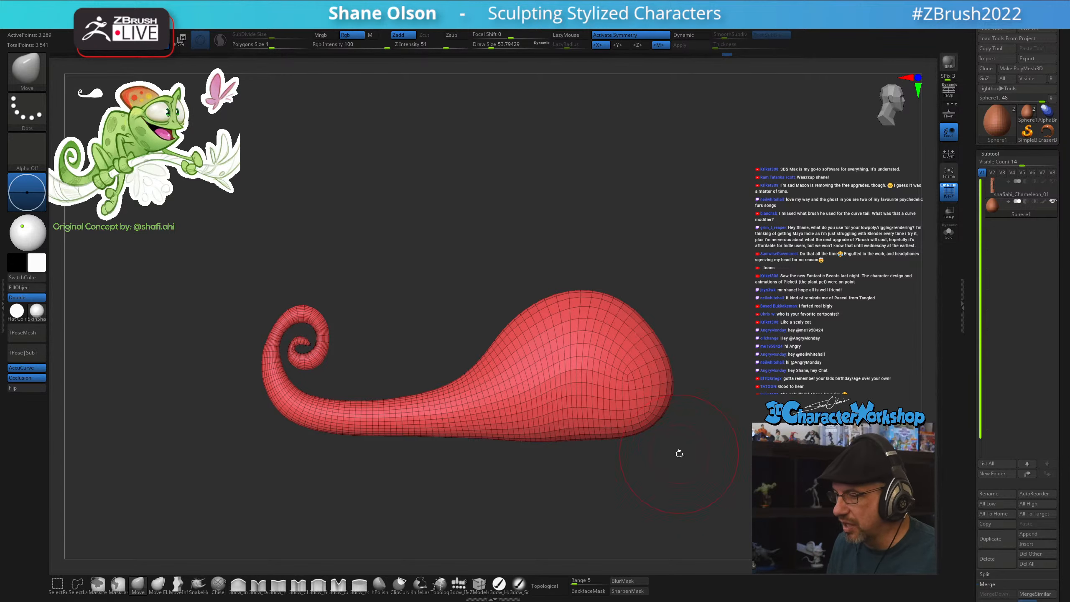
Set the Move brush draw size to about 35 and check the tail curl and body in profile
mouse_move(401, 310)
left_mouse_down("alt")
mouse_move(357, 251)
mouse_move(457, 359)
mouse_move(443, 355)
mouse_move(494, 383)
mouse_move(425, 334)
mouse_move(453, 337)
mouse_move(442, 330)
left_mouse_up("alt")
key("s")
key("s")
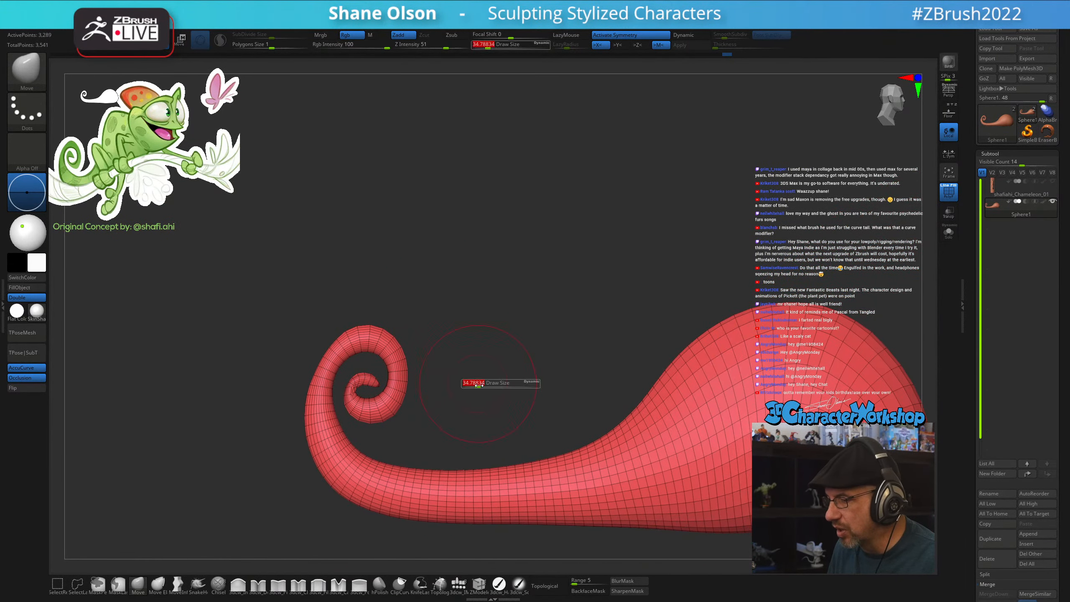
left_click_drag(519, 394, 486, 368, "alt")
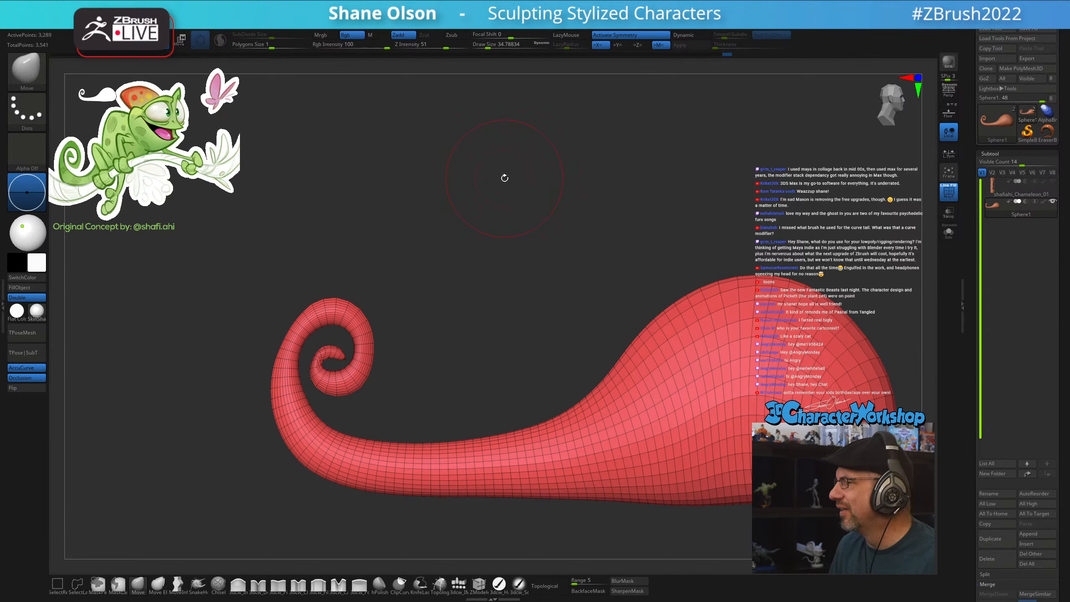
mouse_move(505, 179)
left_mouse_down()
mouse_move(519, 184)
mouse_move(505, 223)
left_mouse_up()
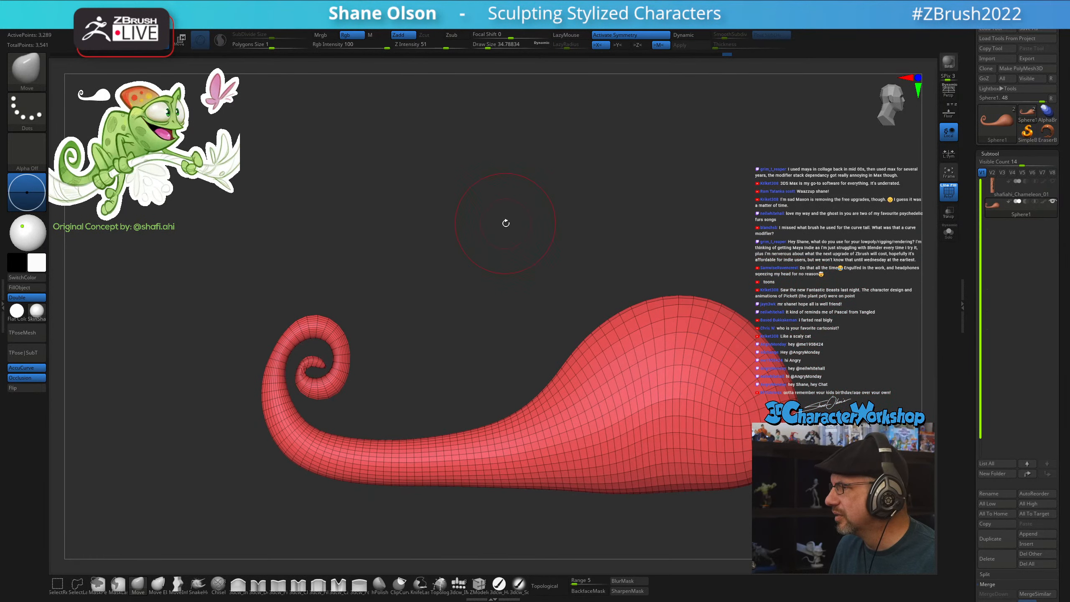
right_click_drag(606, 339, 569, 301, "ctrl")
left_click_drag(620, 236, 617, 250)
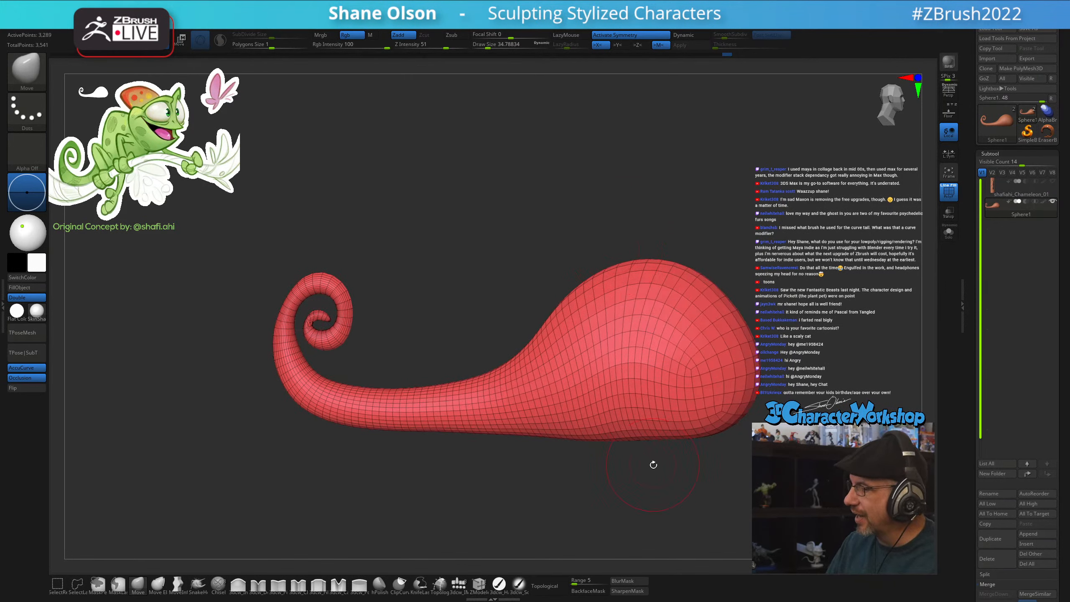
Smooth the underside and front of the body into an even curve and enlarge the draw size to about 87
left_click_drag(667, 454, 683, 463)
key("shift")
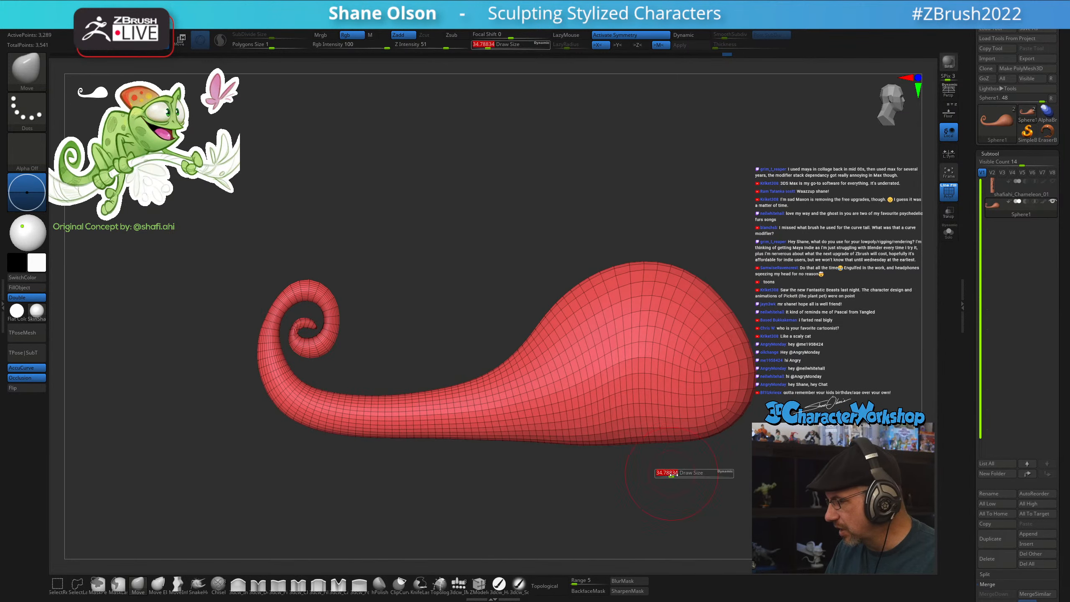
mouse_move(610, 428)
left_mouse_down("shift")
mouse_move(664, 369)
mouse_move(712, 391)
left_mouse_up("shift")
mouse_move(718, 469)
left_mouse_down()
mouse_move(693, 456)
mouse_move(748, 453)
mouse_move(709, 453)
left_mouse_up()
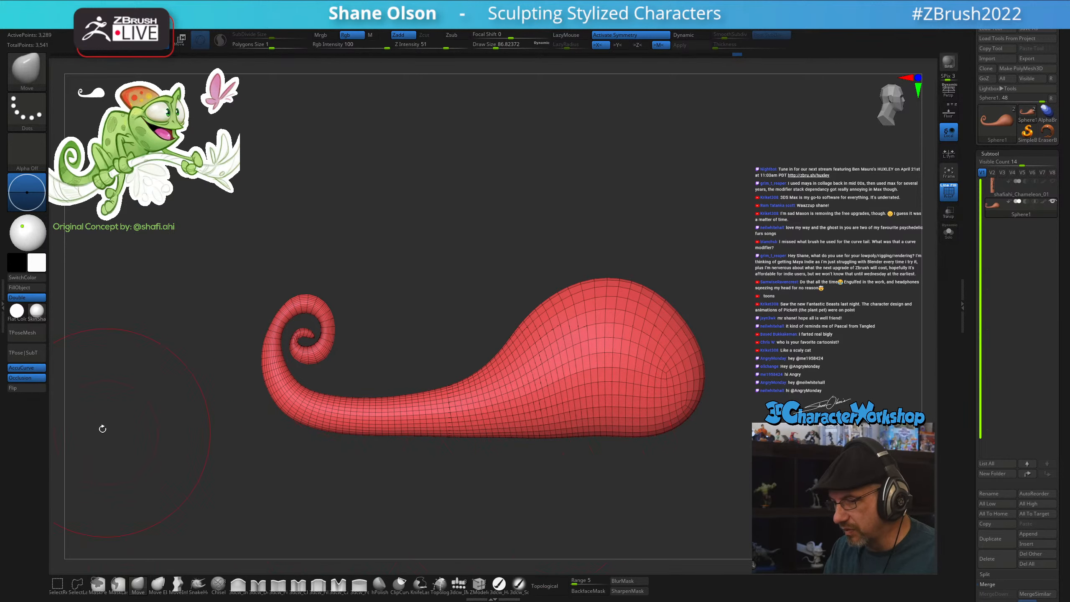
Turn off AccuCurve for the Move brush and adjust the tail profile with a draw size of about 74
left_click(27, 367)
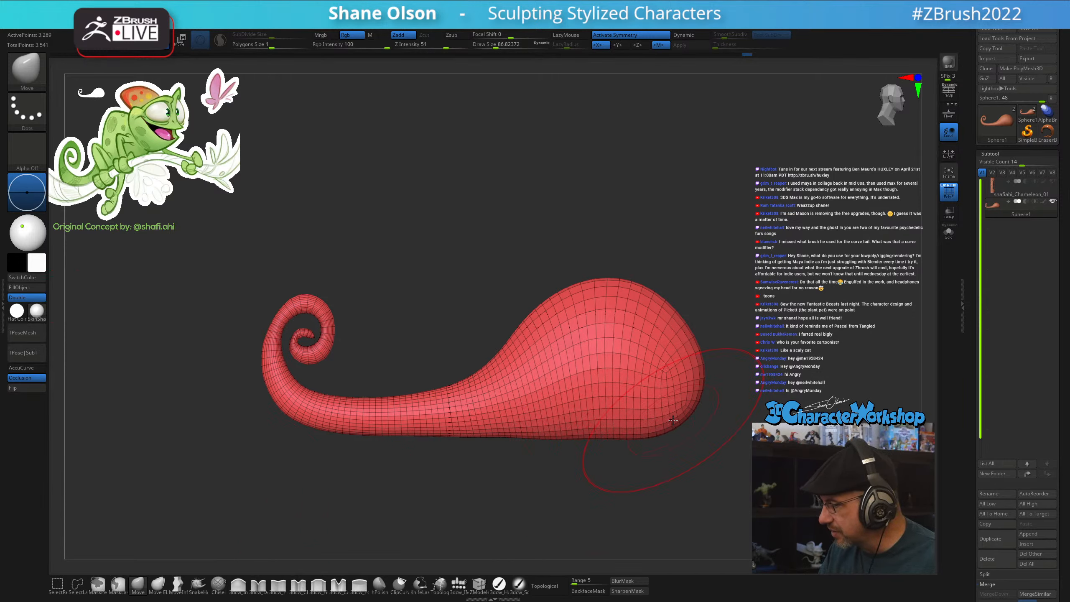
left_click_drag(664, 473, 655, 494, "alt")
key("s")
left_click_drag(358, 395, 356, 394)
left_click_drag(380, 344, 361, 373, "alt")
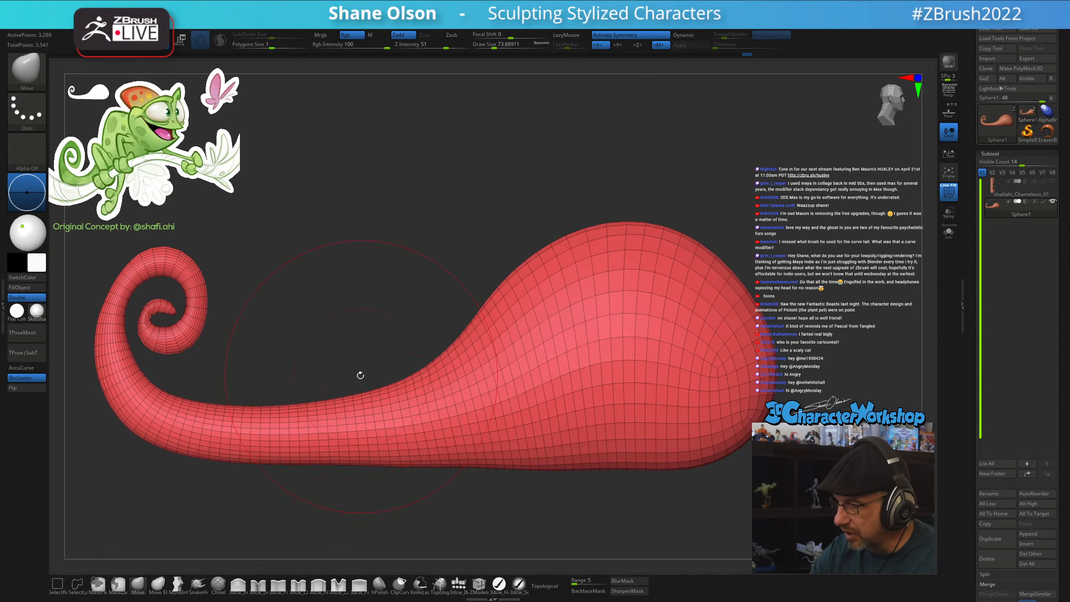
Refine the spiral tail curl with the Move brush, reducing the draw size to about 37 and to about 14
left_click_drag(306, 332, 446, 378, "alt")
key("s")
left_click_drag(432, 363, 426, 362)
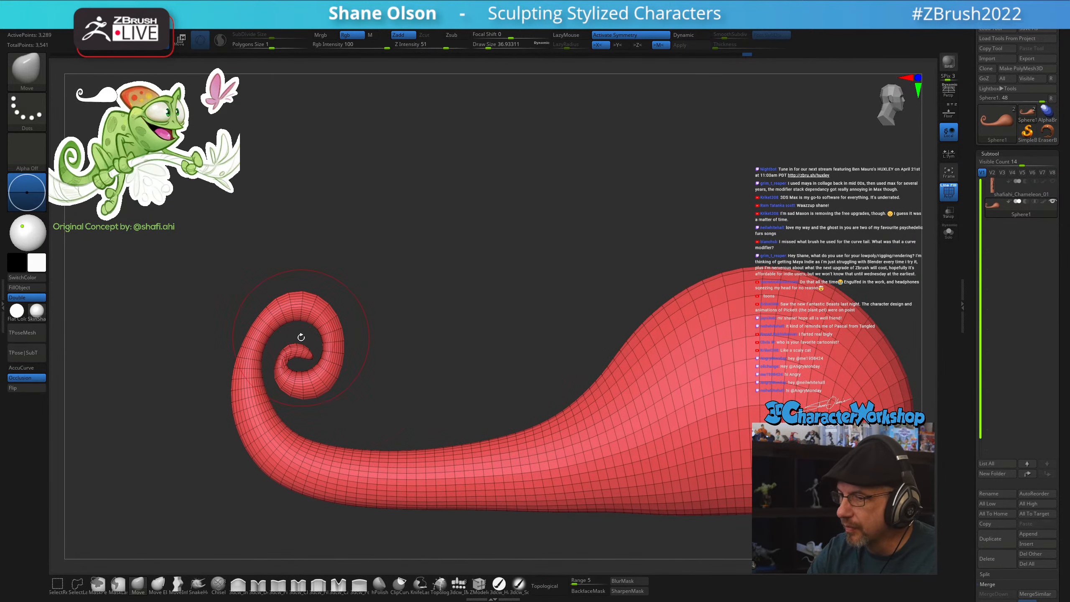
left_click_drag(310, 357, 294, 353)
key("s")
left_click_drag(387, 354, 434, 353)
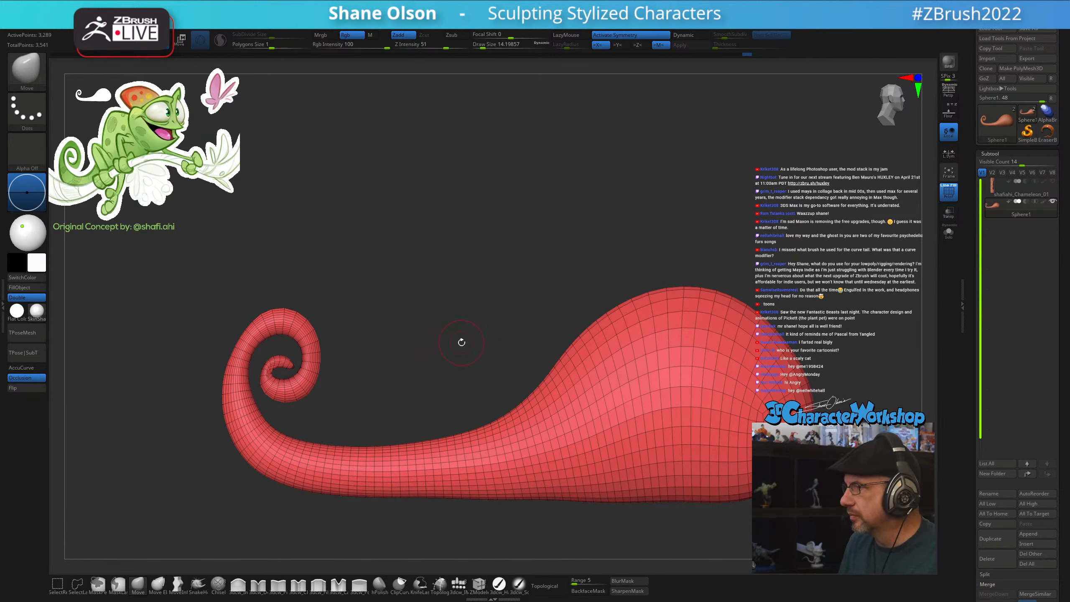
Mask the curled tail section up to the narrow part before the body using the MaskLasso brush
left_click_drag(512, 287, 504, 263, "alt")
left_click_drag(536, 224, 478, 216, "alt")
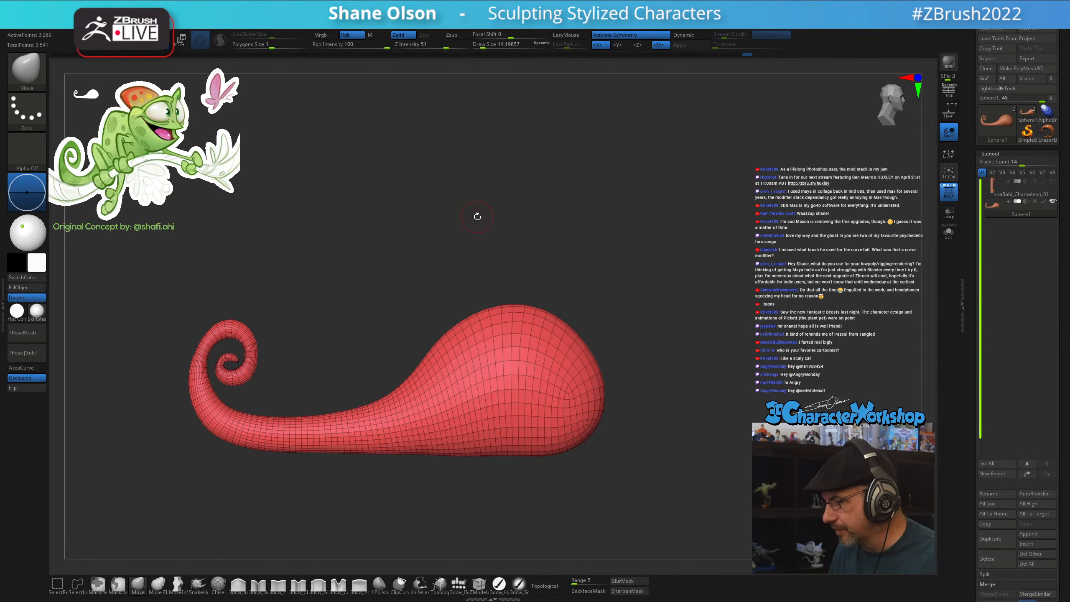
left_click_drag(394, 246, 526, 400, "alt")
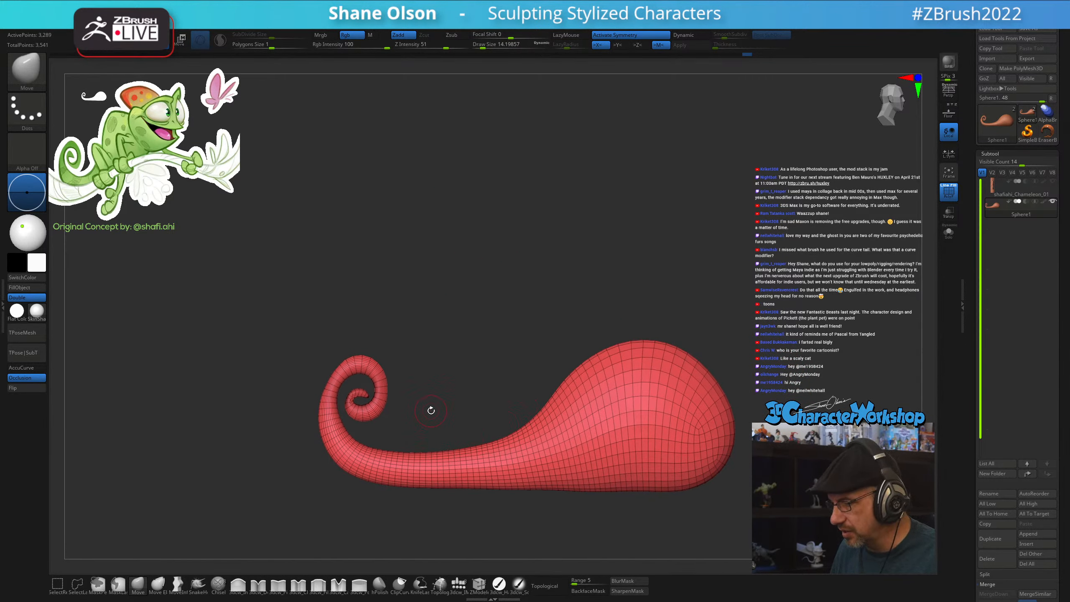
key("w")
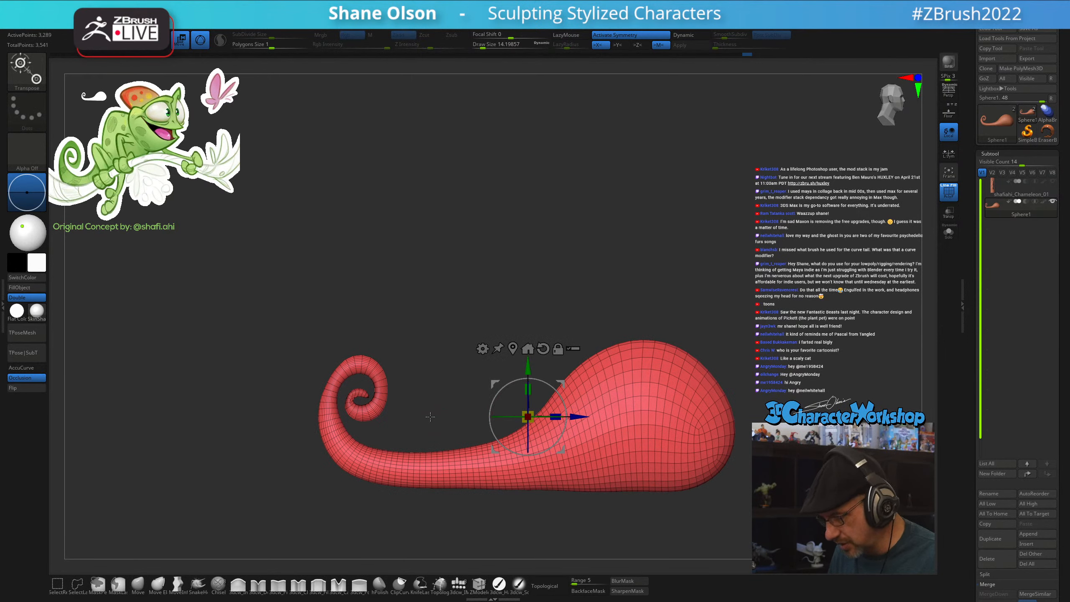
key("q")
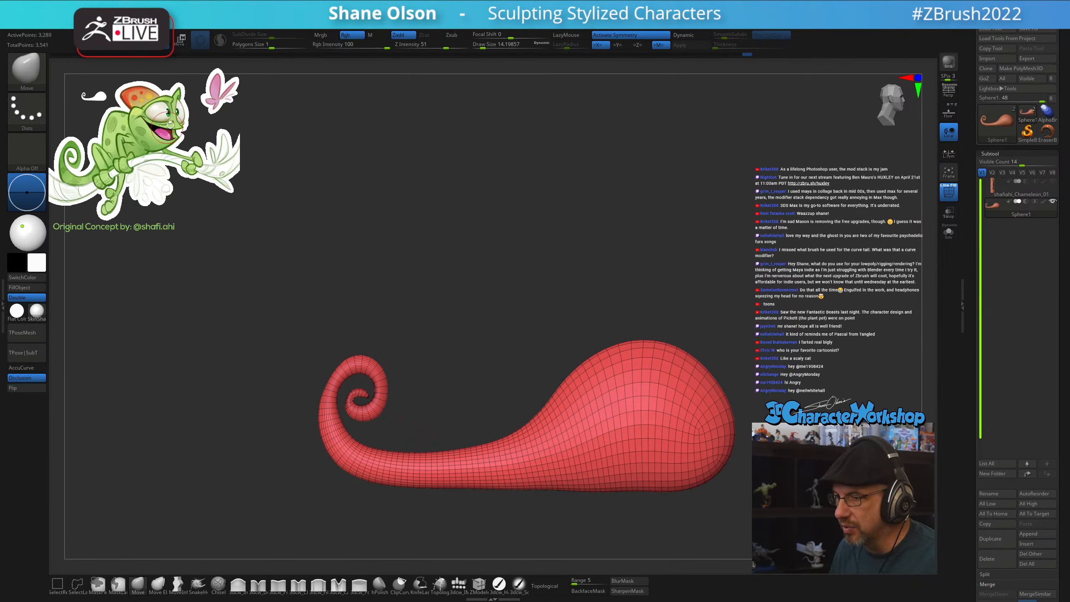
left_click_drag(571, 263, 597, 271)
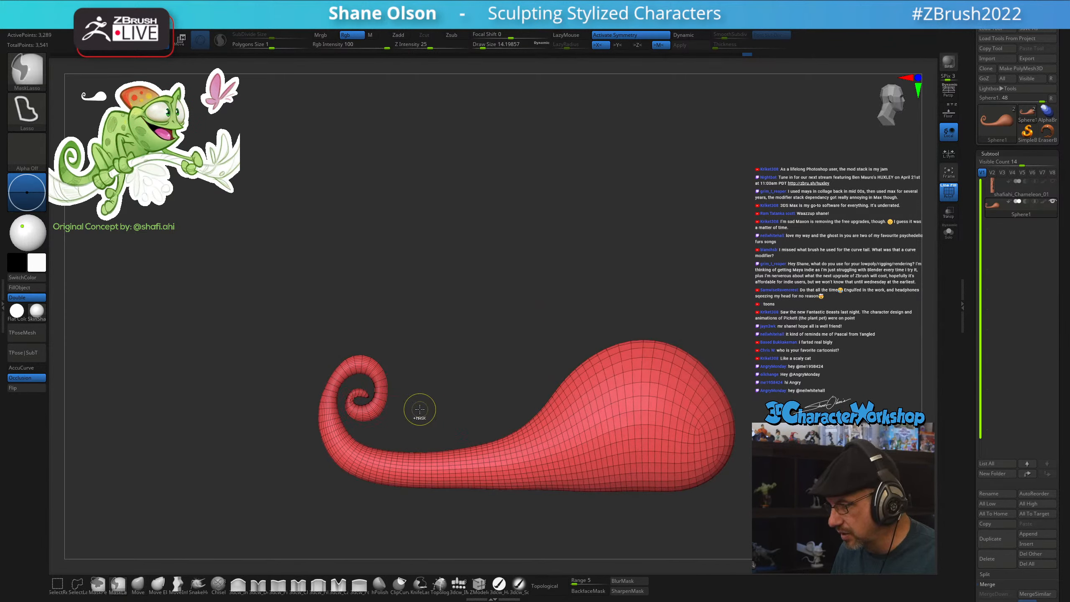
mouse_move(441, 411)
left_mouse_down("ctrl")
mouse_move(354, 303)
mouse_move(326, 533)
mouse_move(436, 533)
mouse_move(436, 522)
left_mouse_up("ctrl")
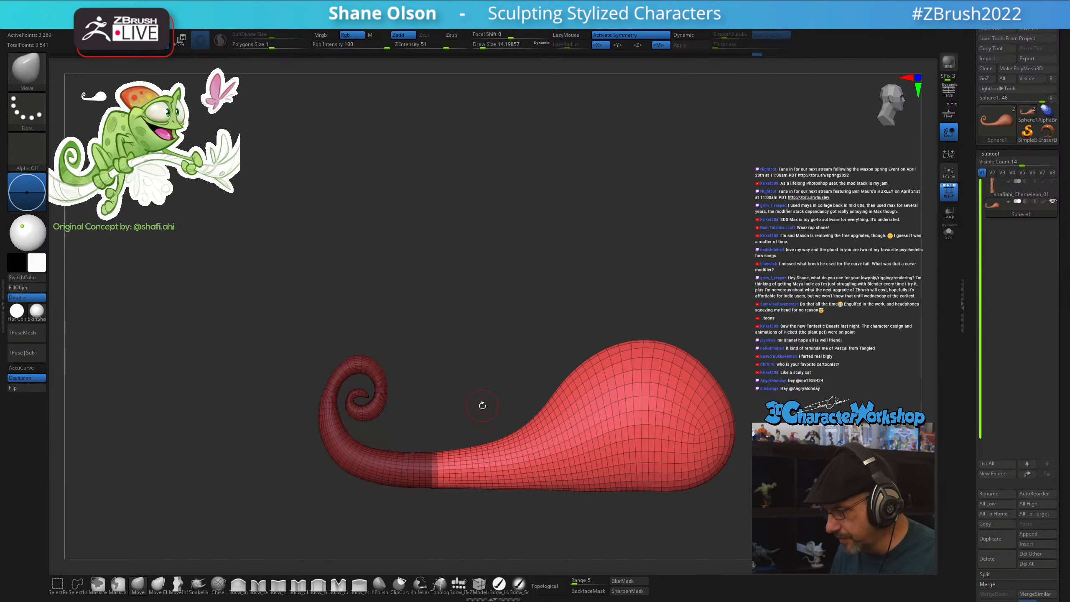
Blur and invert the tail mask, shift the curled tail closer to the body with the gizmo, and clear the mask
left_click(631, 582)
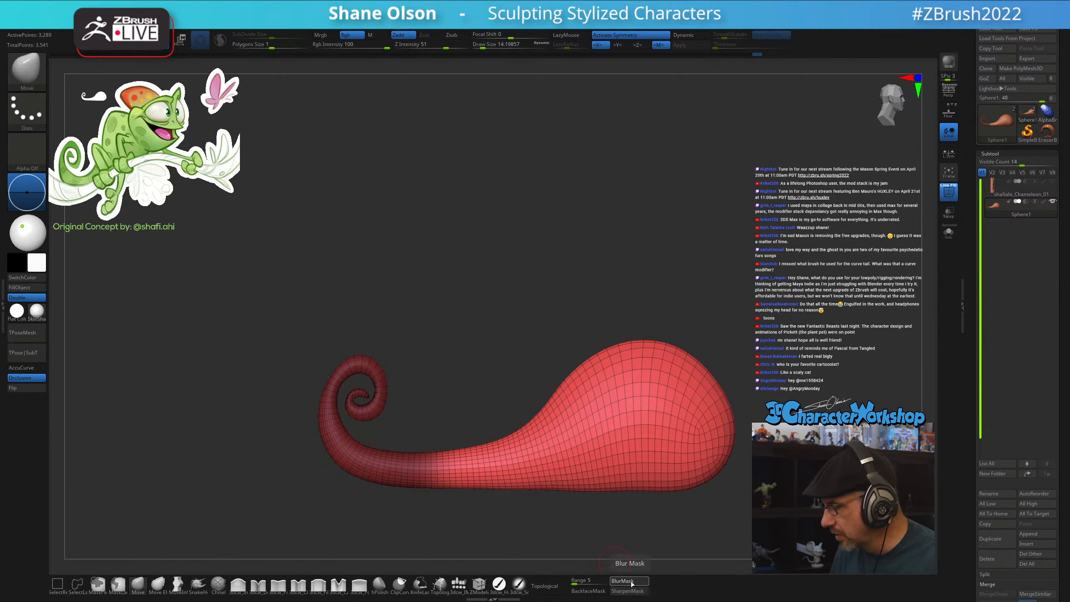
key("w")
key("ctrl+i")
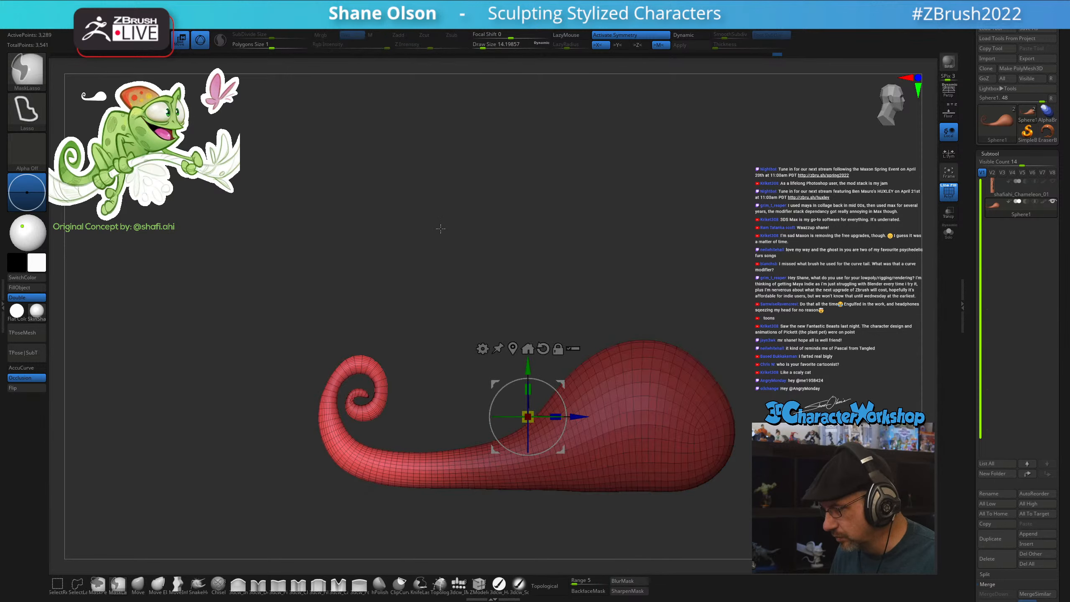
left_click_drag(582, 416, 648, 421)
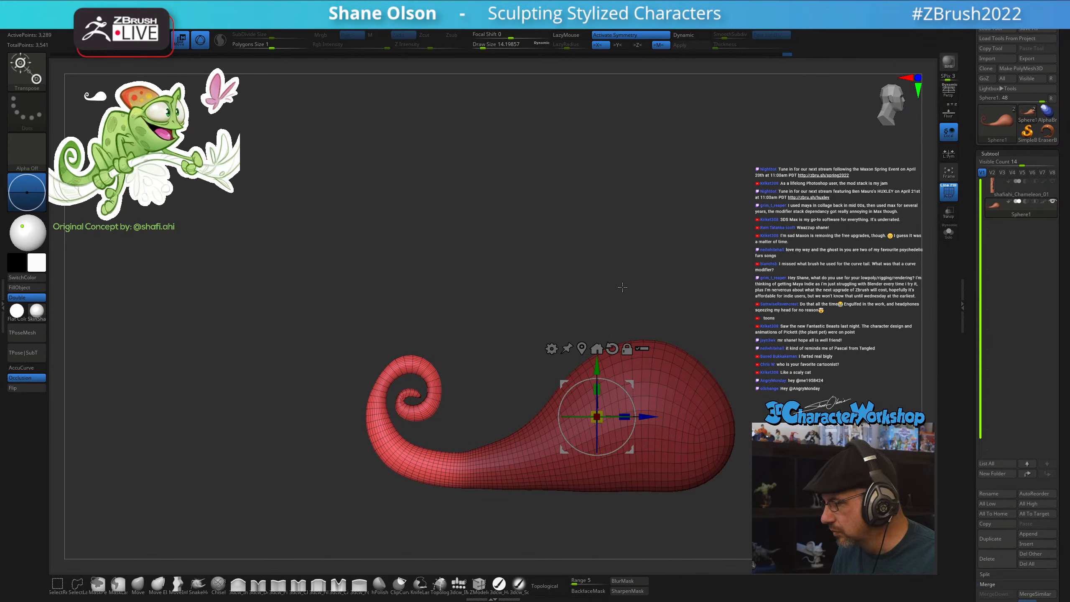
left_click_drag(621, 289, 703, 290)
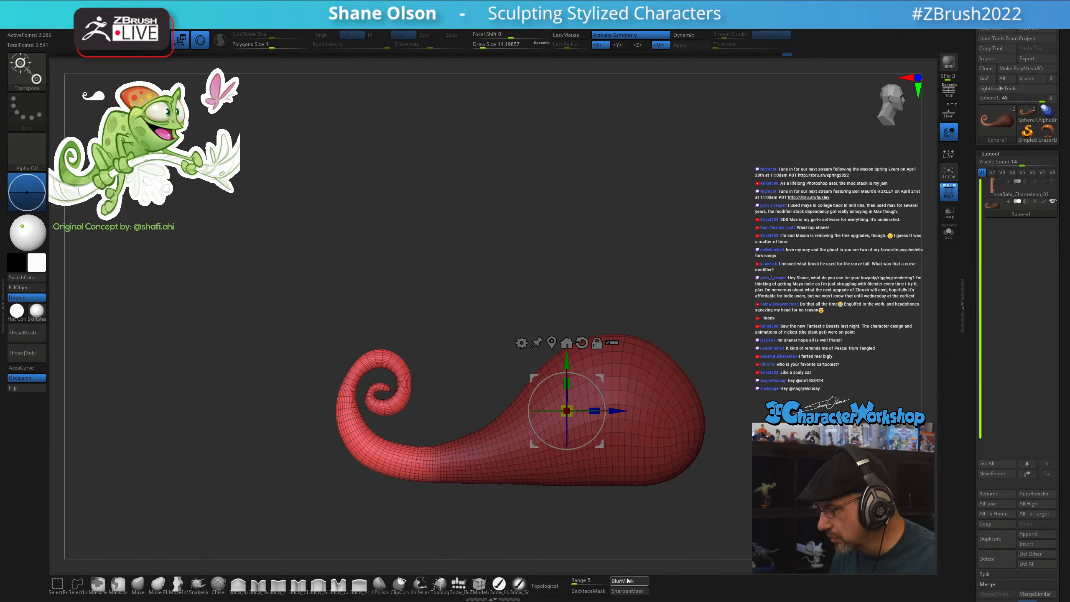
left_click_drag(621, 410, 636, 408)
key("q")
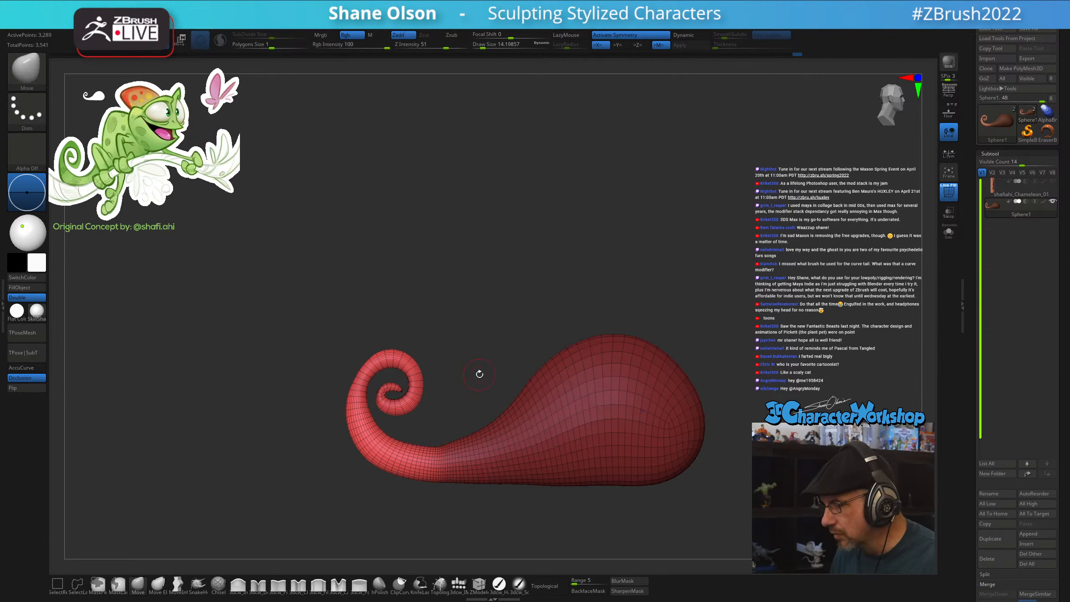
left_click_drag(479, 374, 489, 358, "ctrl")
Smooth the underside where the tail meets the body at Z Intensity 45 with a draw size of about 54
left_click_drag(553, 232, 554, 328)
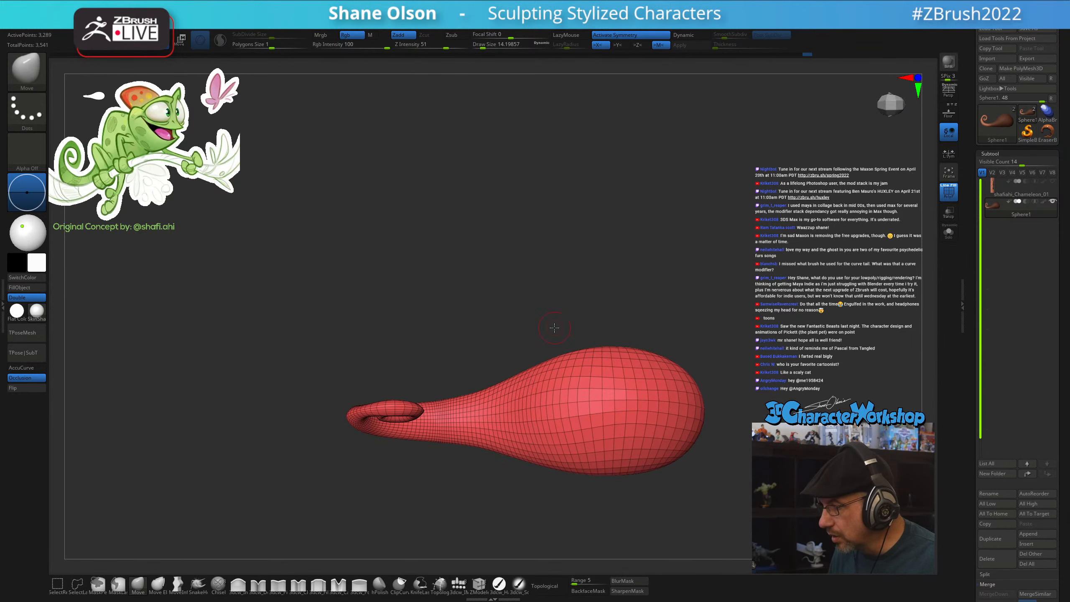
mouse_move(446, 482)
left_mouse_down()
mouse_move(451, 425)
mouse_move(451, 464)
left_mouse_up()
key("s")
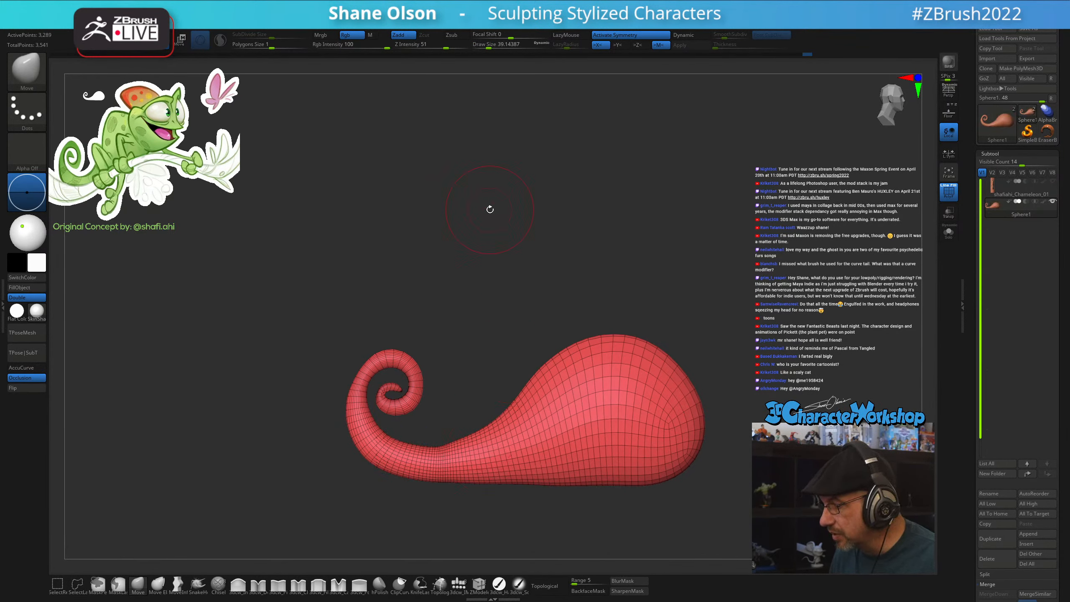
left_click(443, 47)
type("45")
key("Return")
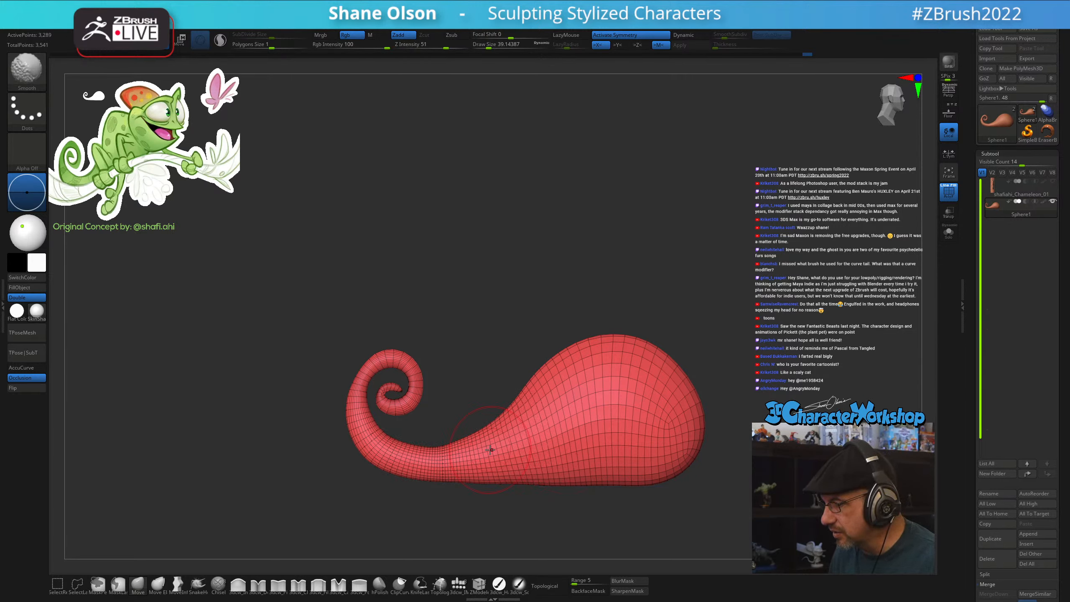
mouse_move(492, 449)
left_mouse_down("shift")
mouse_move(484, 440)
mouse_move(415, 464)
mouse_move(442, 471)
left_mouse_up("shift")
left_click_drag(494, 450, 519, 472, "shift")
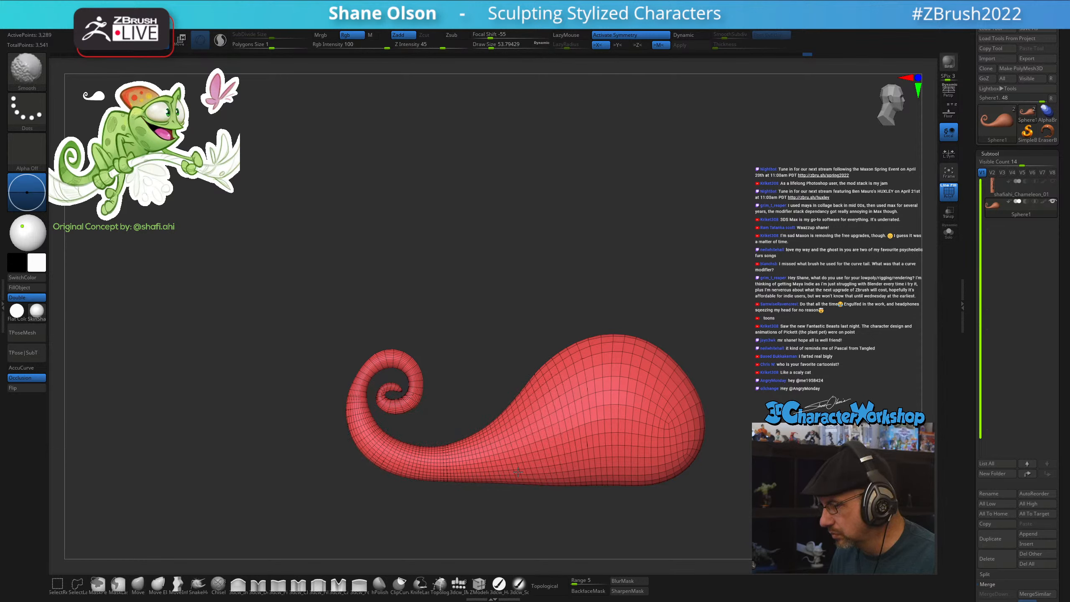
Insert a QuadSphere-2 from the IMM brush at the front of the body as the head
mouse_move(568, 270)
left_mouse_down()
mouse_move(568, 392)
mouse_move(587, 273)
mouse_move(611, 325)
mouse_move(666, 357)
left_mouse_up()
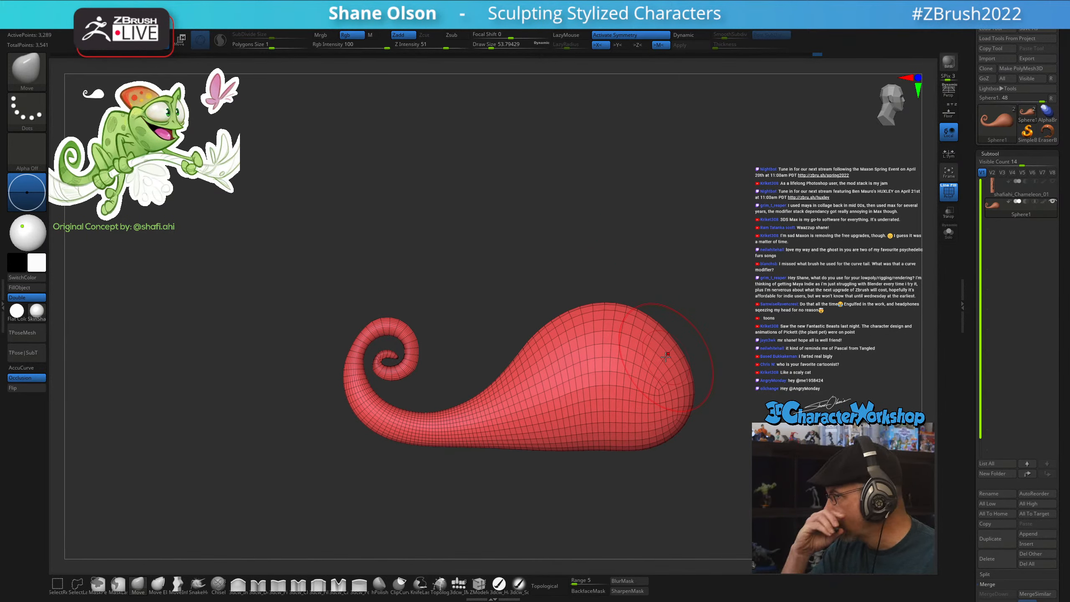
left_click_drag(702, 452, 640, 450)
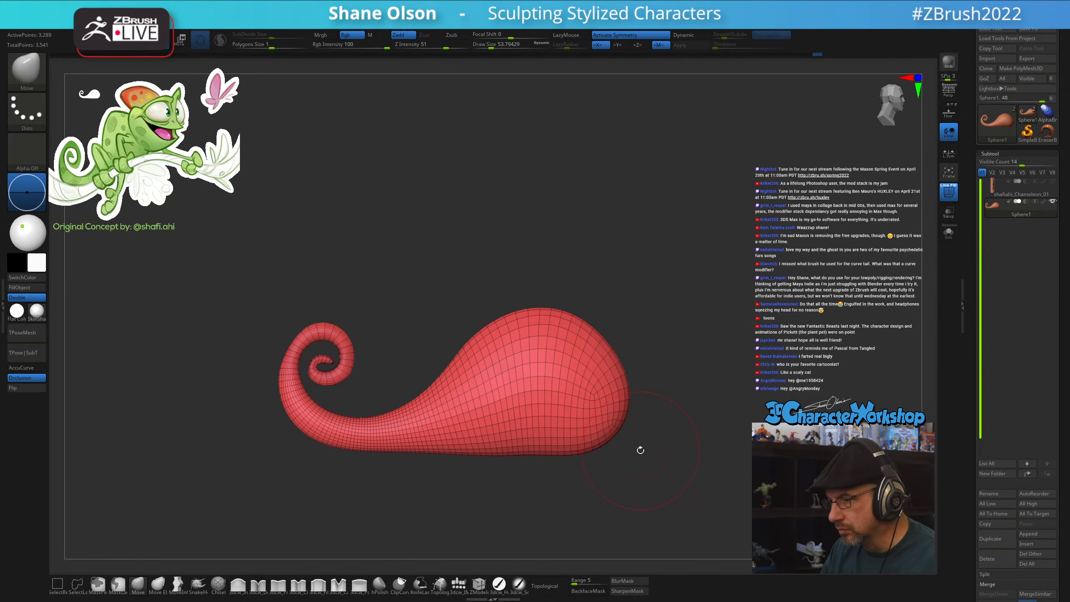
left_click(459, 585)
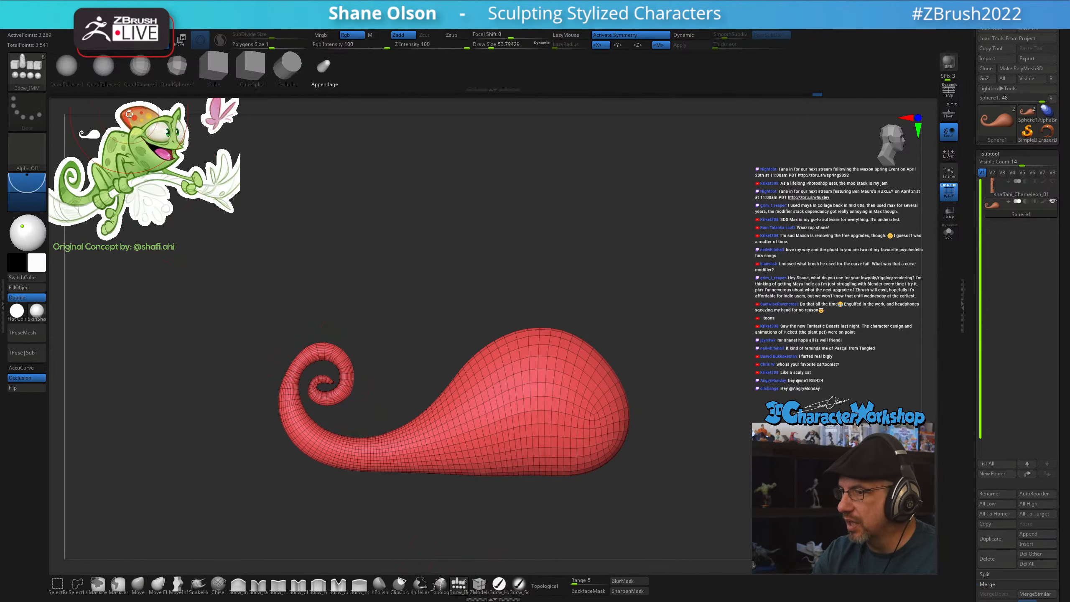
mouse_move(683, 455)
left_mouse_down()
mouse_move(653, 459)
mouse_move(678, 475)
left_mouse_up()
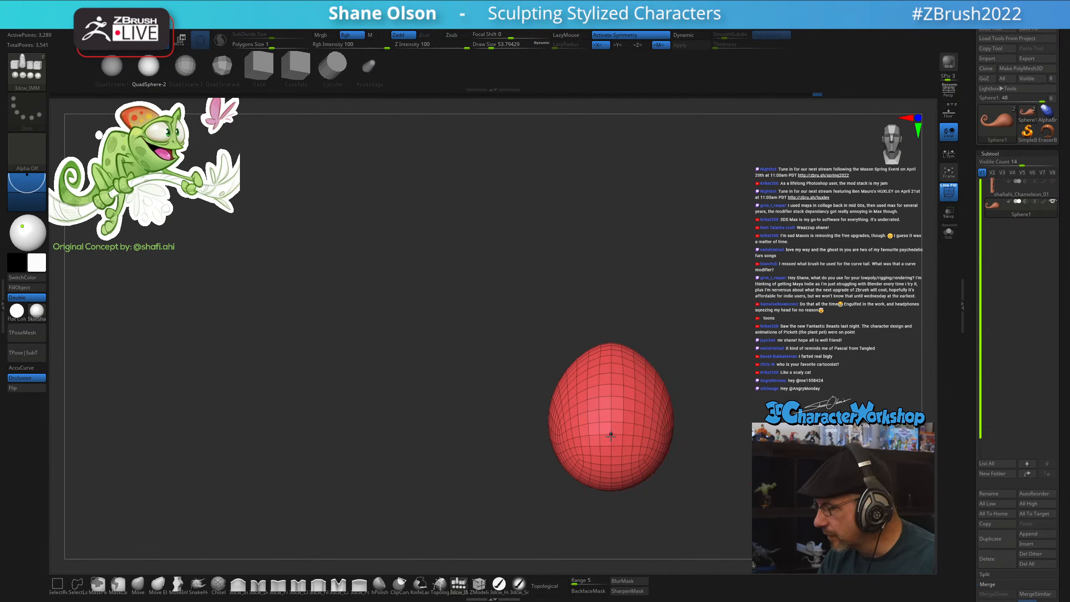
left_click_drag(611, 436, 609, 502)
left_click_drag(539, 493, 645, 493, "shift")
left_click_drag(748, 463, 726, 452, "alt")
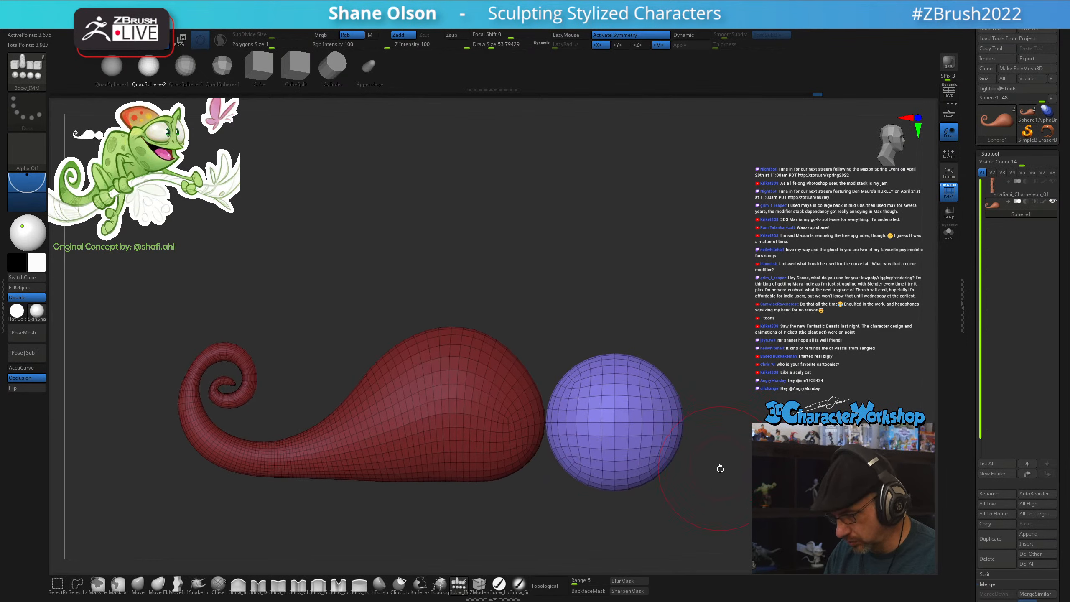
Move and resize the head sphere so it overlaps the upper front of the body, and clear the mask
key("w")
left_click_drag(545, 417, 523, 395)
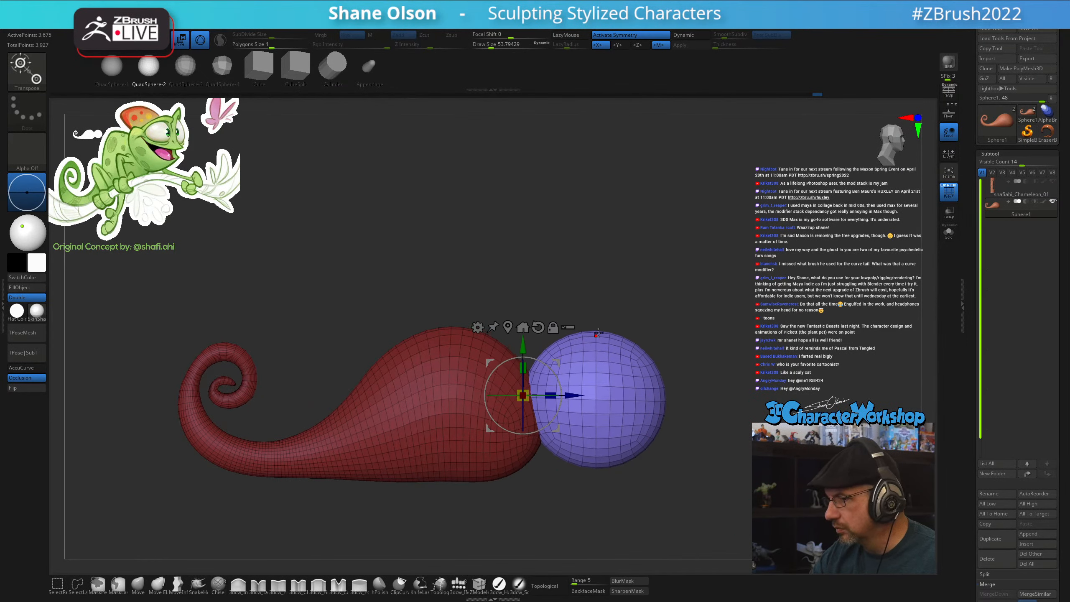
left_click_drag(643, 313, 643, 292, "alt")
right_click_drag(612, 369, 616, 407, "shift")
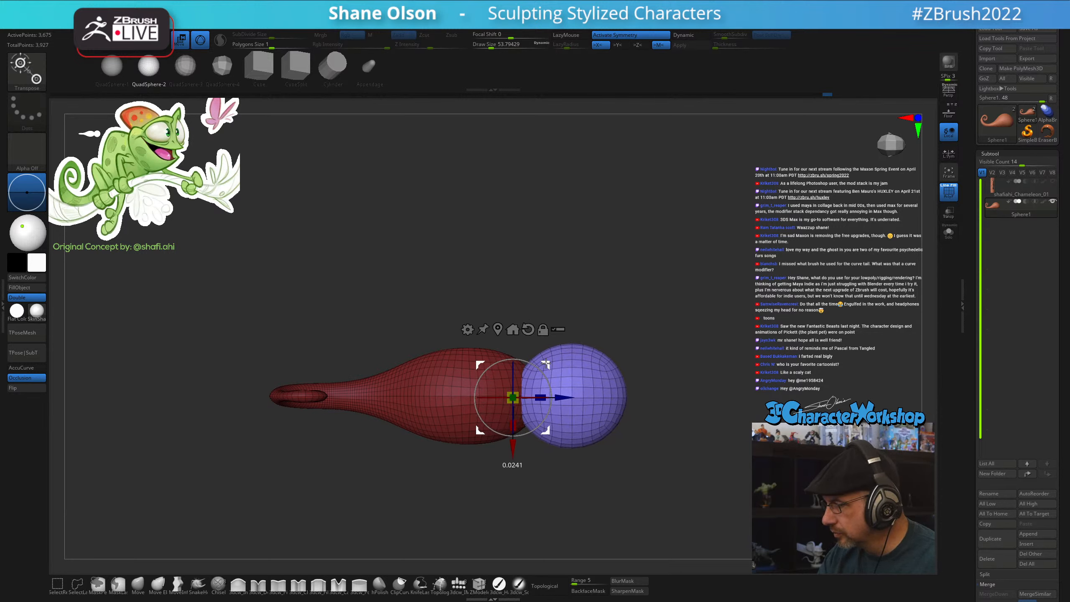
left_click_drag(581, 396, 556, 398)
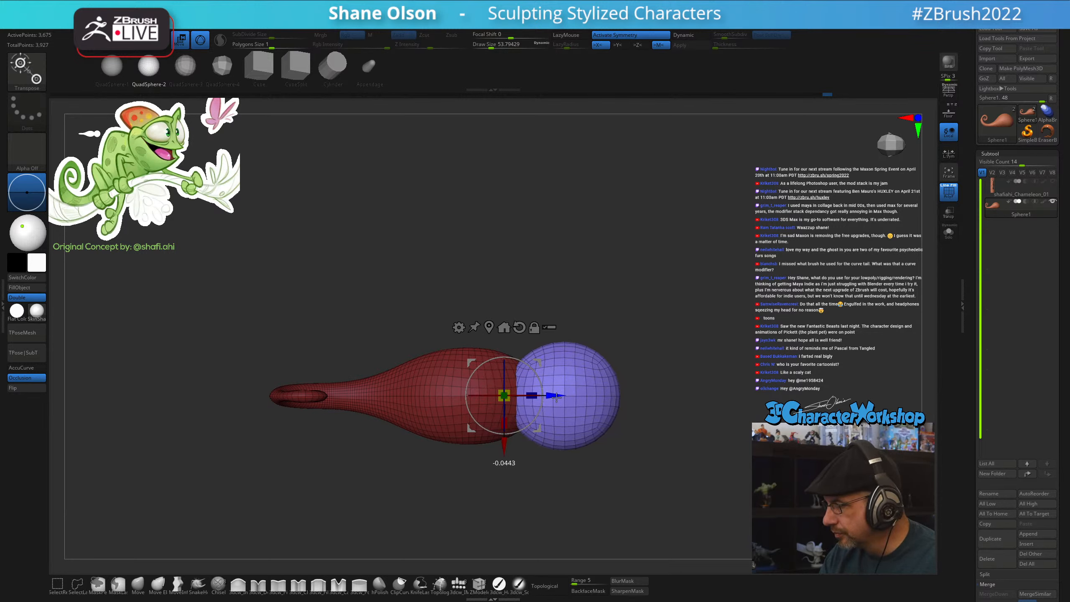
right_click_drag(611, 442, 667, 371)
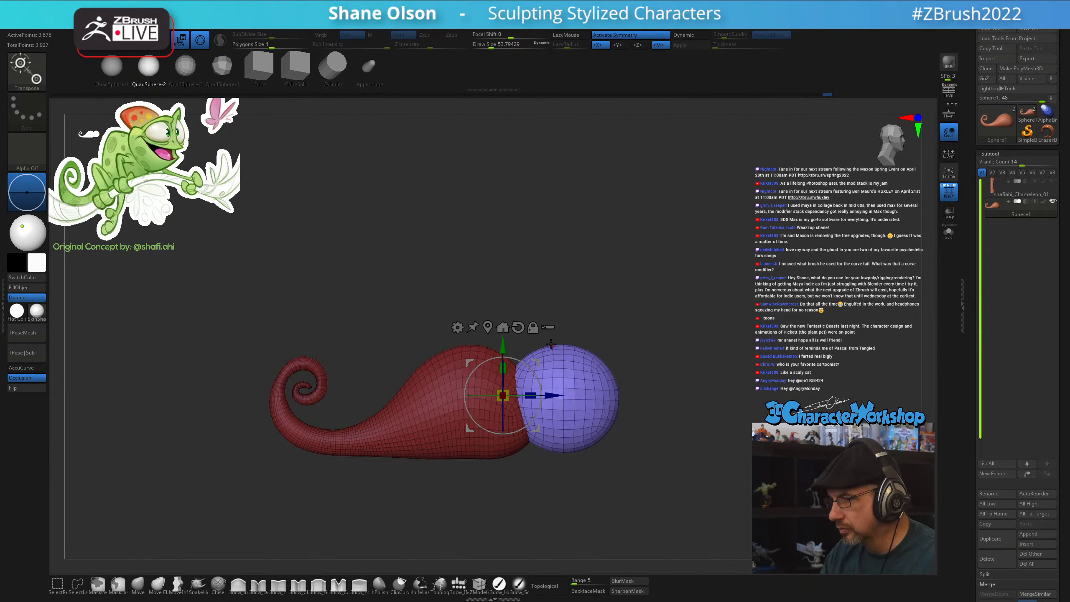
left_click_drag(536, 362, 532, 358)
mouse_move(691, 387)
right_mouse_down("ctrl")
mouse_move(685, 426)
mouse_move(700, 397)
right_mouse_up("ctrl")
key("q")
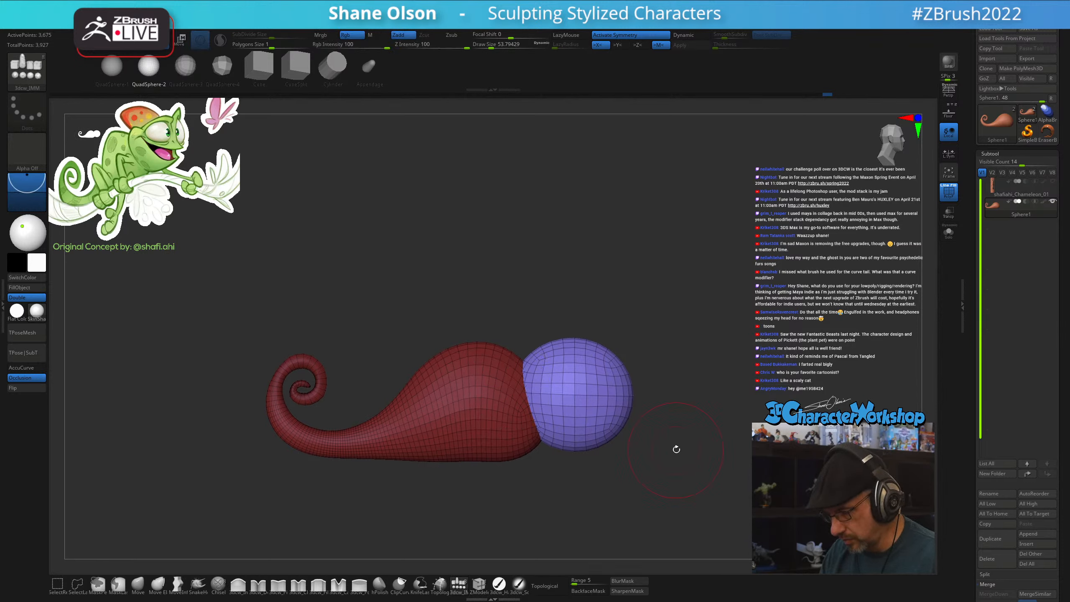
left_click_drag(684, 438, 682, 434)
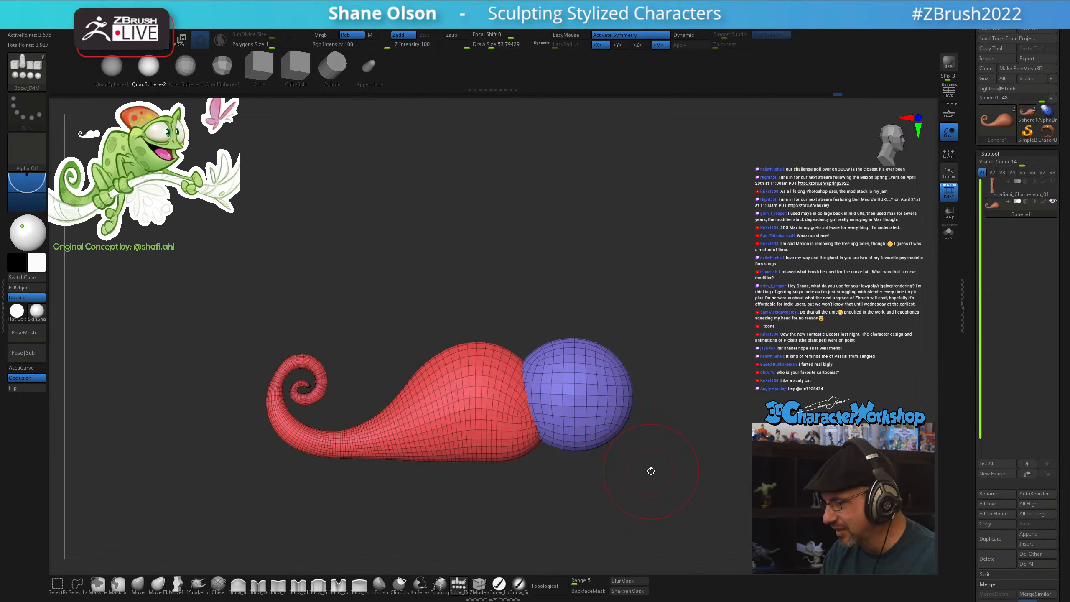
Reduce the draw size to about 25 and insert mirrored Appendage meshes on the lower front sides of the body
right_click_drag(650, 471, 677, 442, "alt")
key("s")
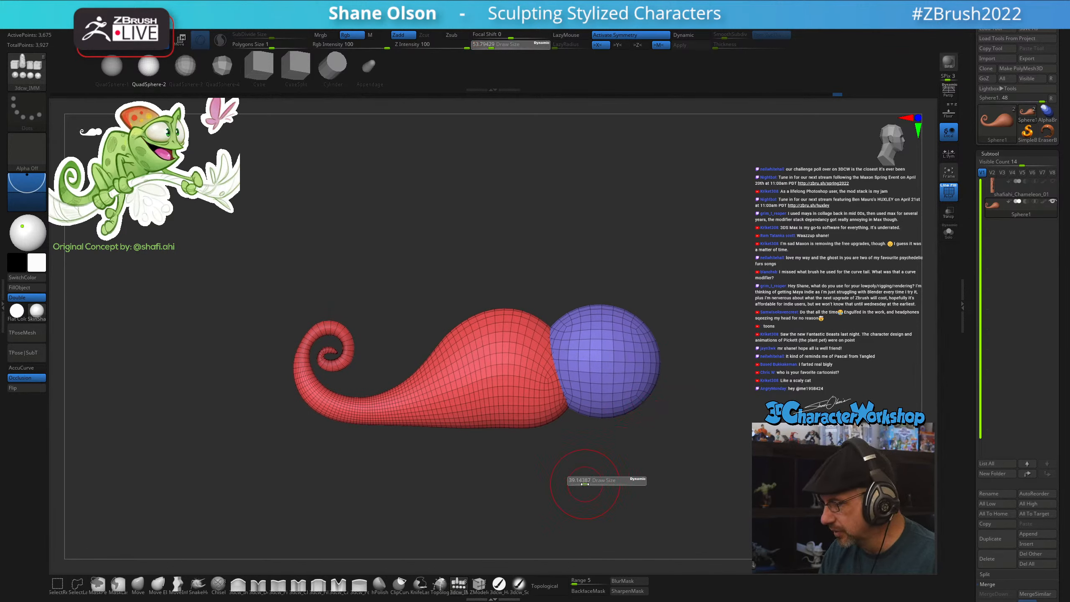
left_click_drag(586, 481, 580, 481)
left_click(370, 69)
right_click_drag(625, 431, 635, 445, "alt")
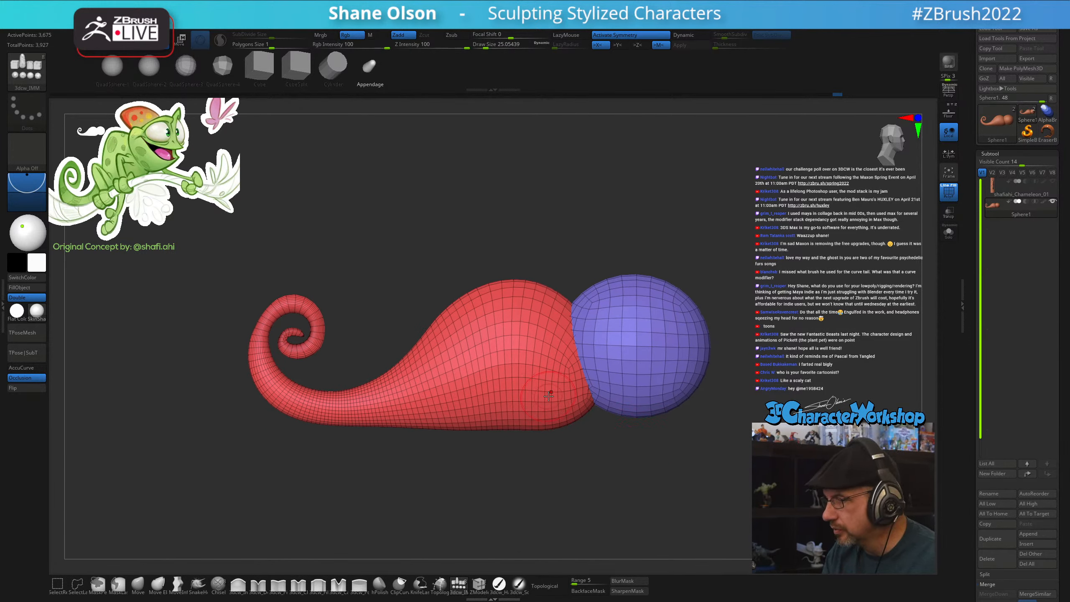
left_click_drag(539, 389, 658, 477)
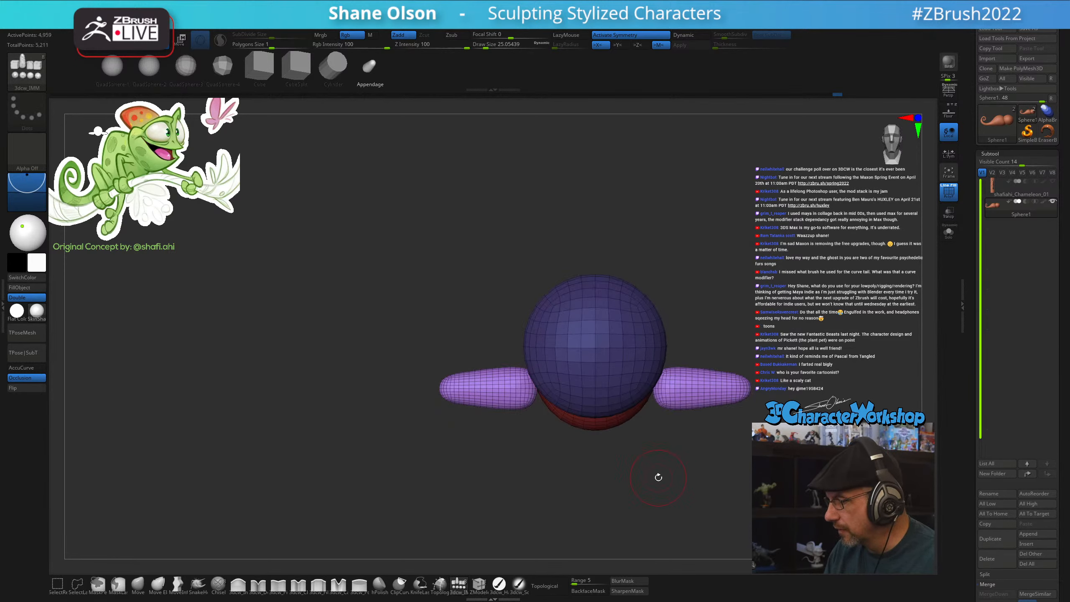
Enable local symmetry, then stretch and thin both appendages and tuck their inner ends into the body
key("w")
left_click_drag(505, 389, 490, 388)
key("ctrl+z")
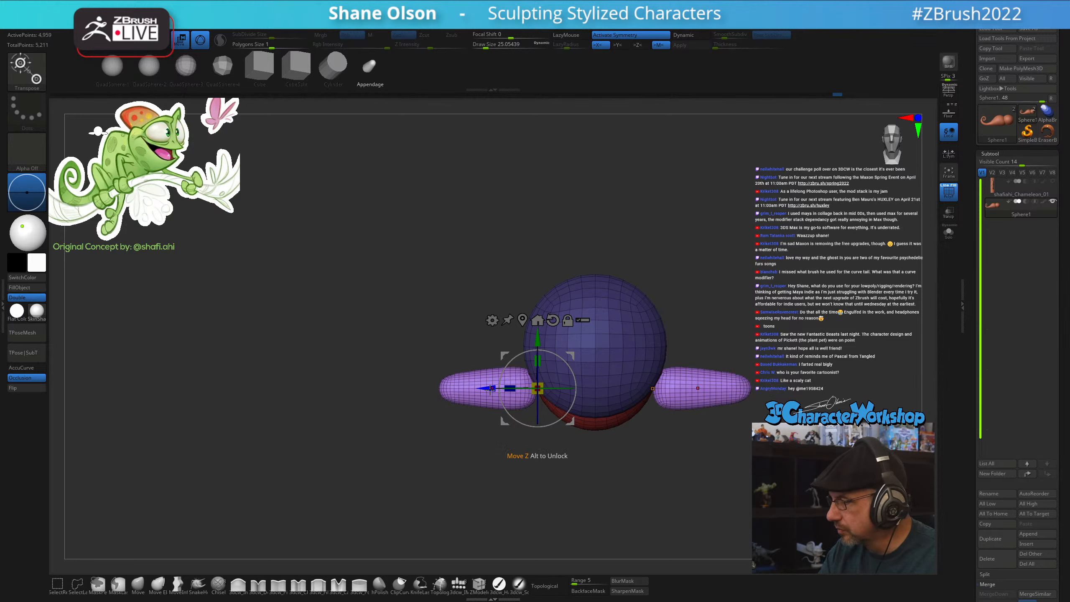
left_click(950, 155)
left_click_drag(510, 388, 456, 387)
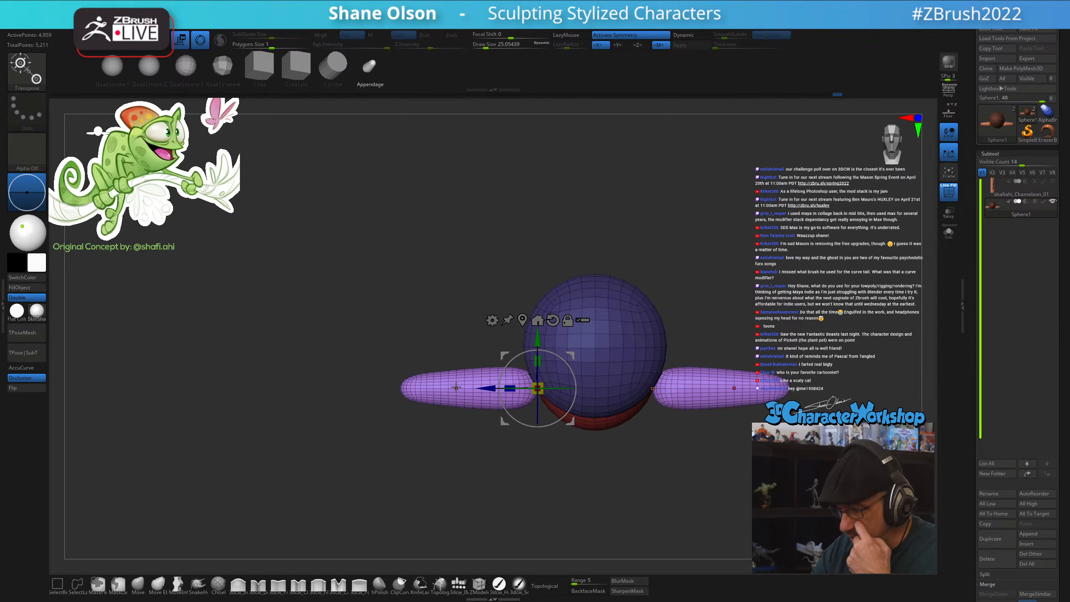
left_click_drag(538, 389, 584, 354)
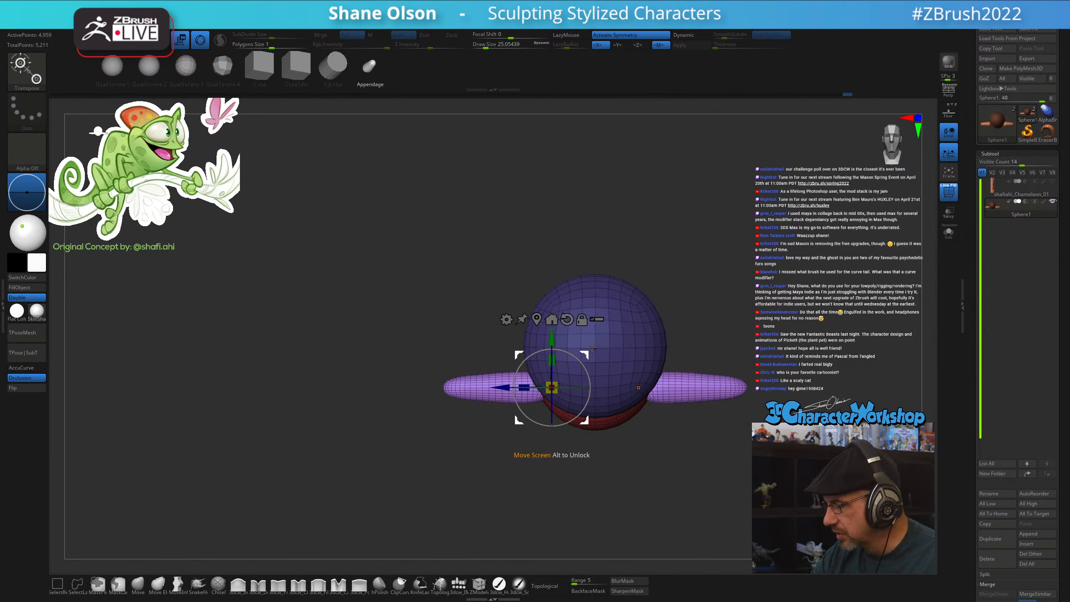
mouse_move(606, 463)
left_mouse_down()
mouse_move(628, 470)
mouse_move(621, 456)
left_mouse_up()
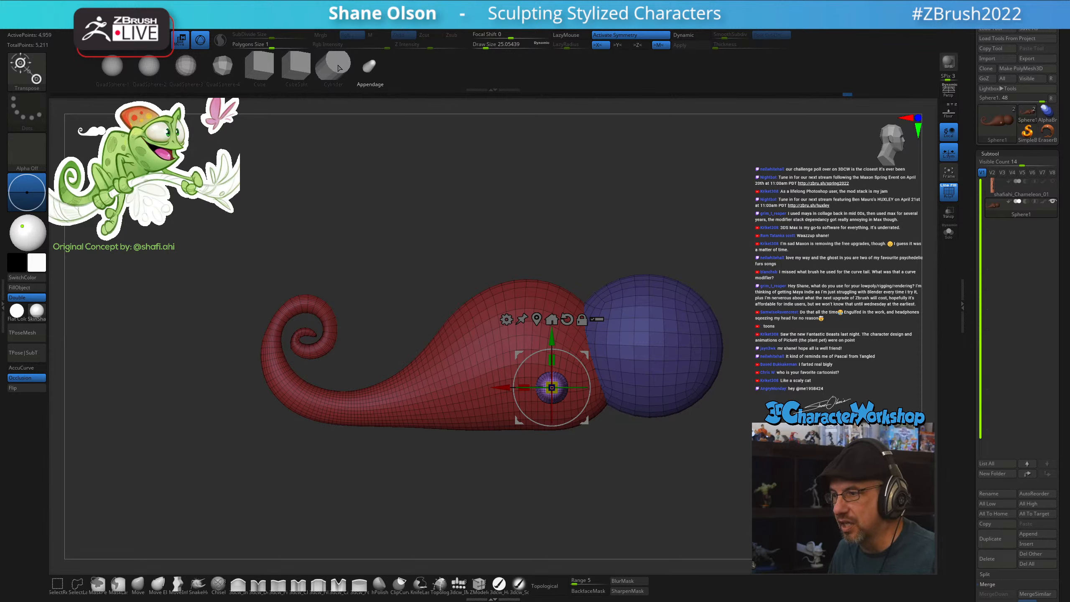
Move the gizmo pivot to the middle of the limb, undo the trial bend, and set Focal Shift to -100
left_click(372, 84)
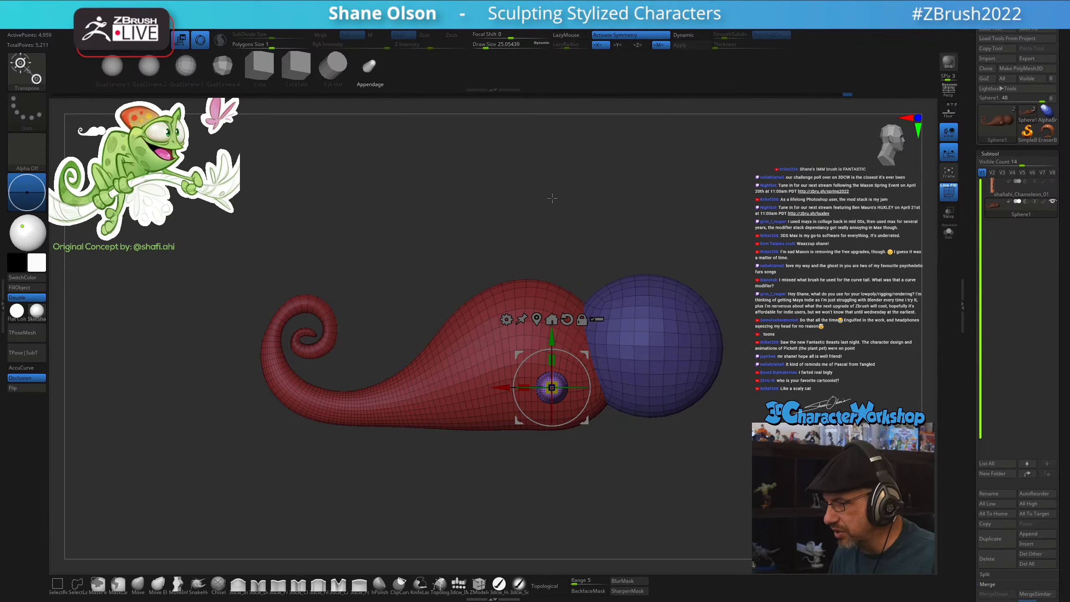
left_click_drag(577, 186, 650, 194)
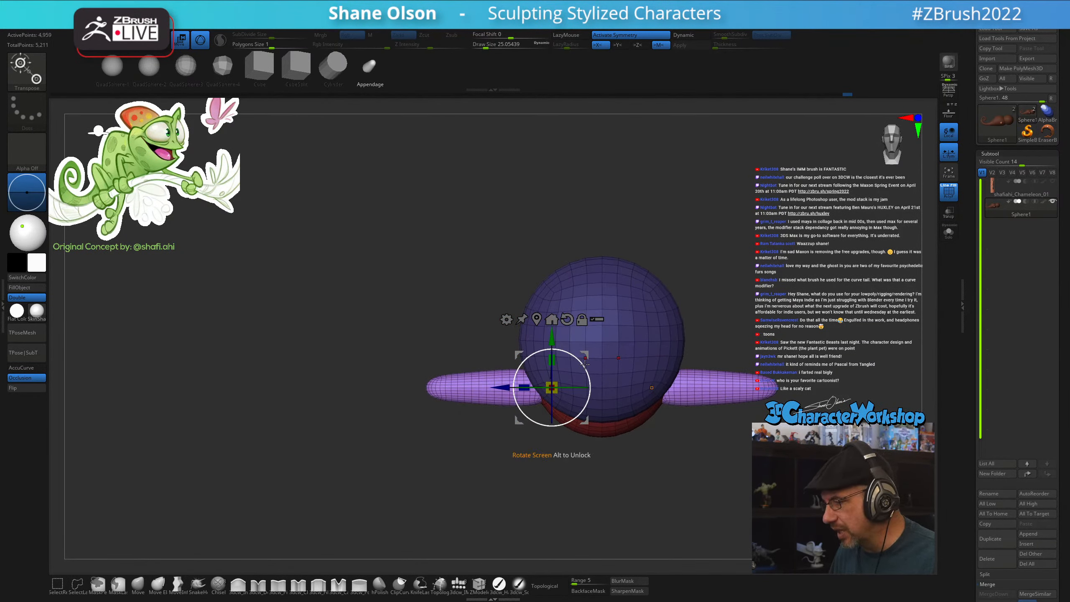
left_click_drag(586, 354, 410, 453, "alt")
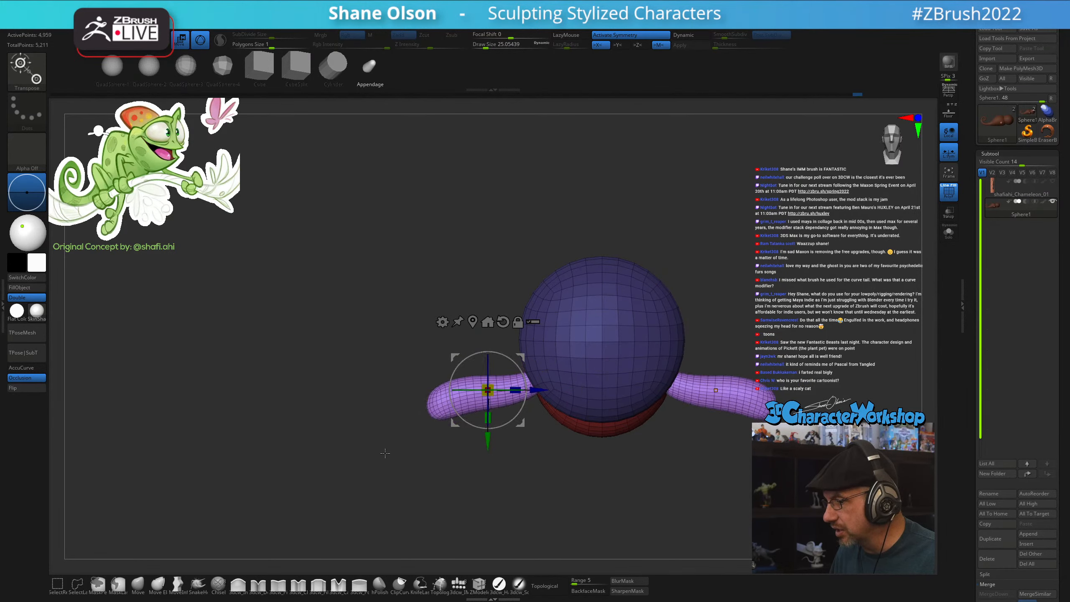
key("ctrl+z")
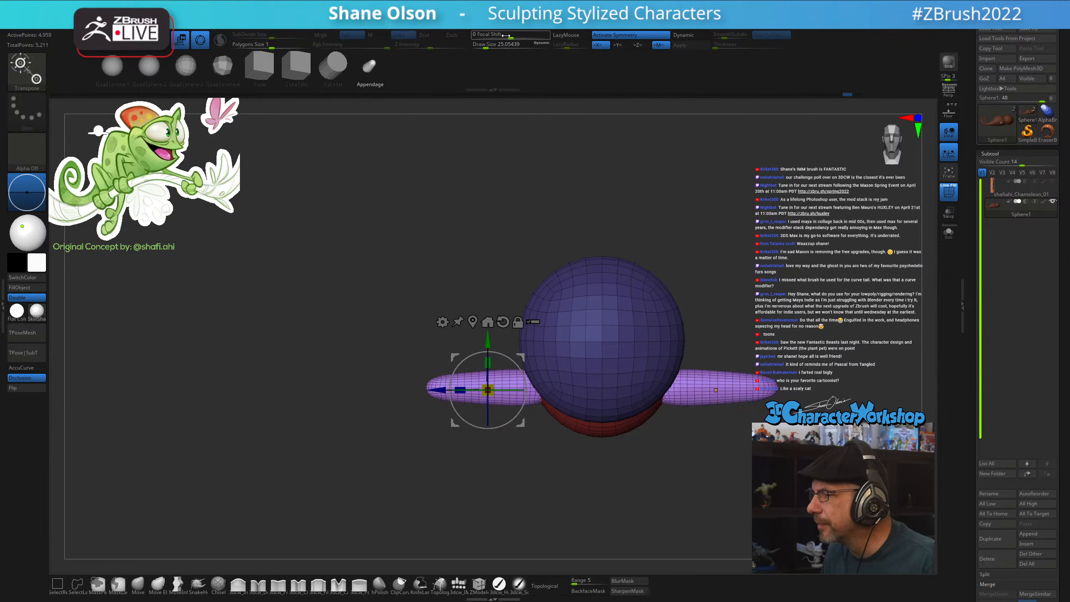
left_click_drag(507, 36, 477, 36)
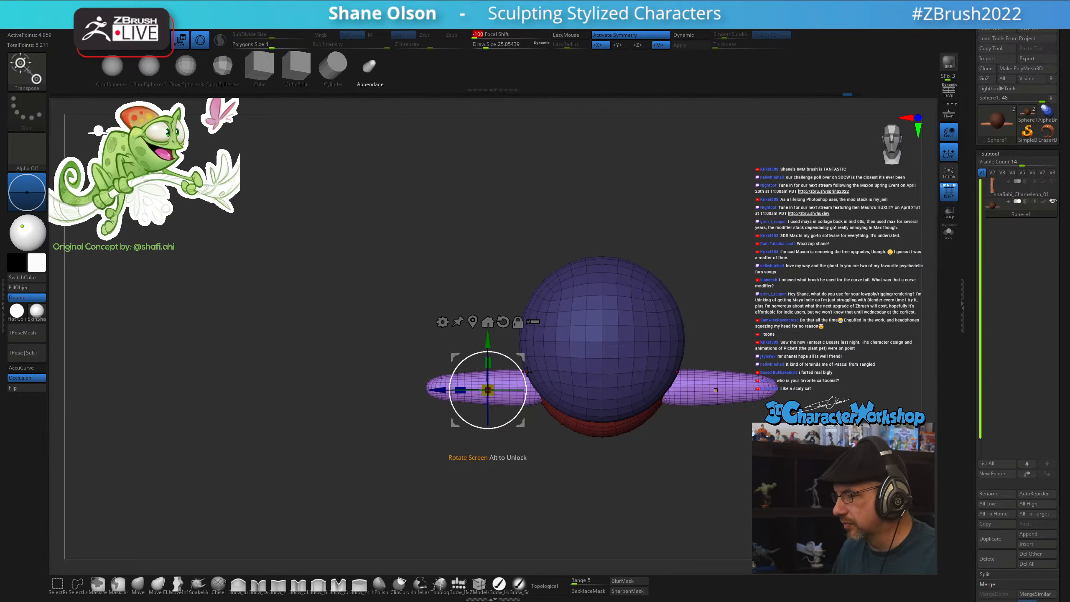
Flip the arms end for end so their thicker ends face outward
left_click_drag(515, 362, 443, 456)
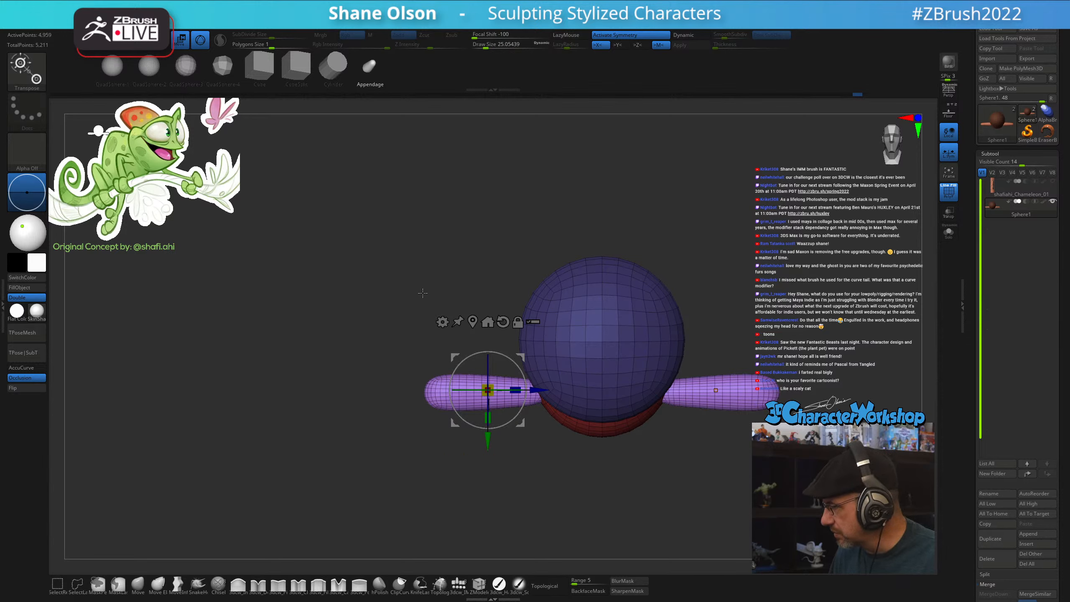
key("q")
left_click_drag(496, 475, 500, 468, "alt")
Smooth both arms into slimmer, more even tubes
key("s")
mouse_move(449, 393)
left_mouse_down("shift")
mouse_move(462, 394)
mouse_move(513, 470)
mouse_move(510, 456)
mouse_move(525, 471)
mouse_move(514, 476)
mouse_move(527, 469)
mouse_move(514, 476)
left_mouse_up("shift")
key("s")
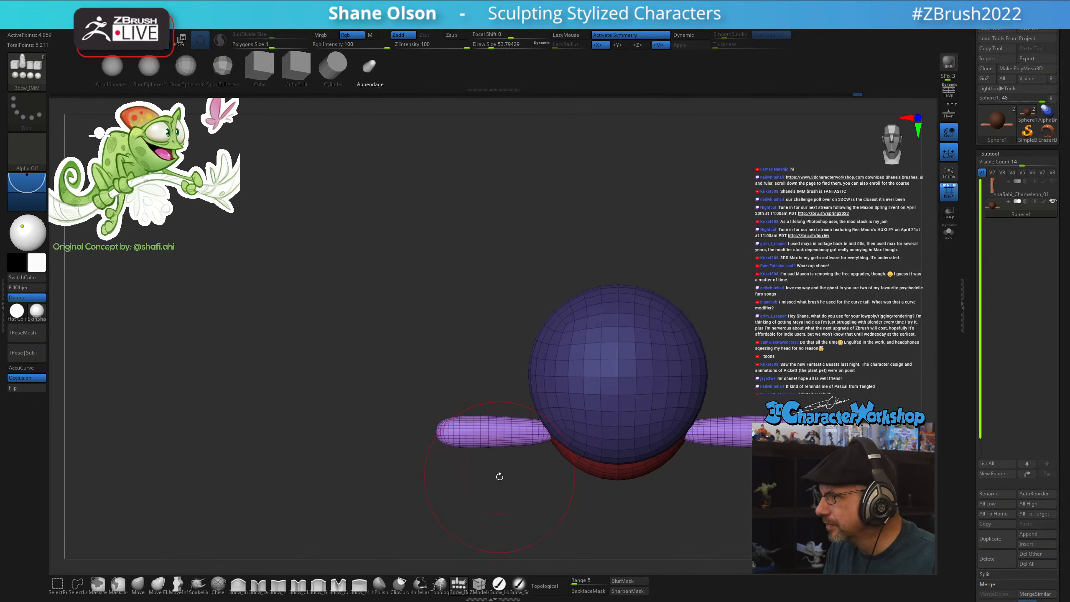
key("s")
left_click_drag(498, 489, 495, 489)
left_click_drag(480, 436, 475, 437, "shift")
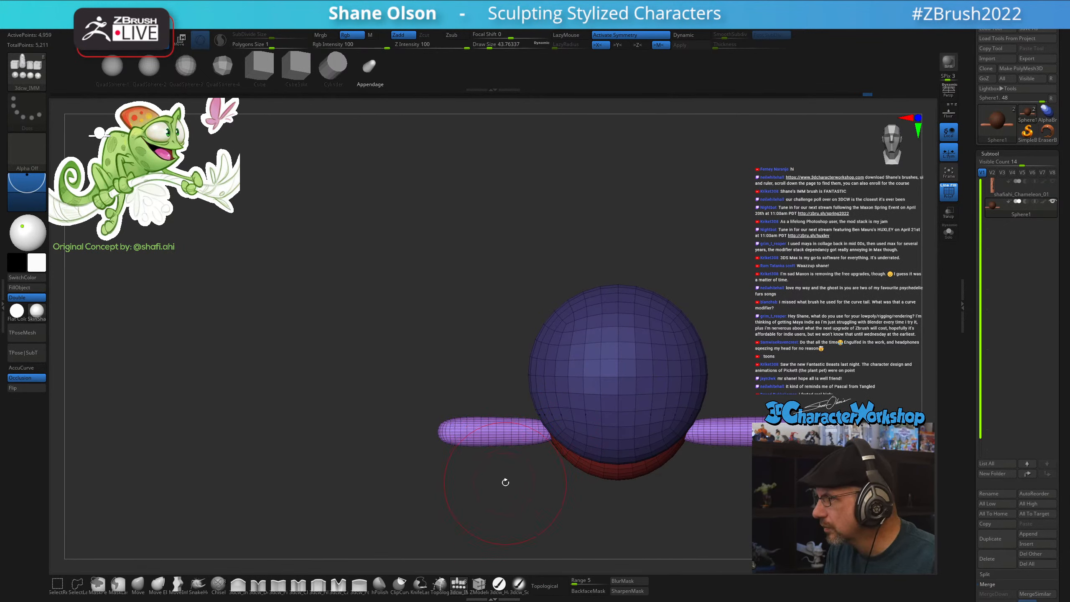
mouse_move(504, 481)
left_mouse_down()
mouse_move(524, 493)
mouse_move(509, 478)
mouse_move(509, 507)
mouse_move(504, 441)
left_mouse_up()
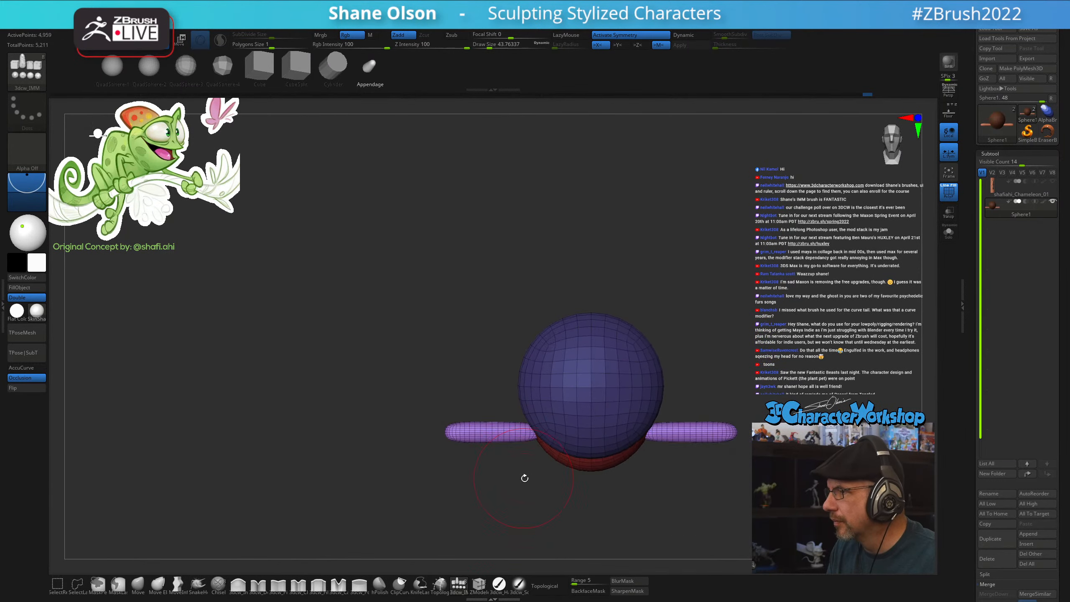
Insert a QuadSphere-2 primitive on the arm with the IMM brush as the base of the hand
mouse_move(542, 485)
left_mouse_down()
mouse_move(600, 476)
mouse_move(593, 514)
mouse_move(584, 510)
left_mouse_up()
mouse_move(551, 453)
left_mouse_down("alt")
mouse_move(591, 470)
mouse_move(610, 460)
mouse_move(602, 473)
mouse_move(602, 449)
mouse_move(599, 482)
mouse_move(547, 475)
mouse_move(583, 466)
left_mouse_up("alt")
key("s")
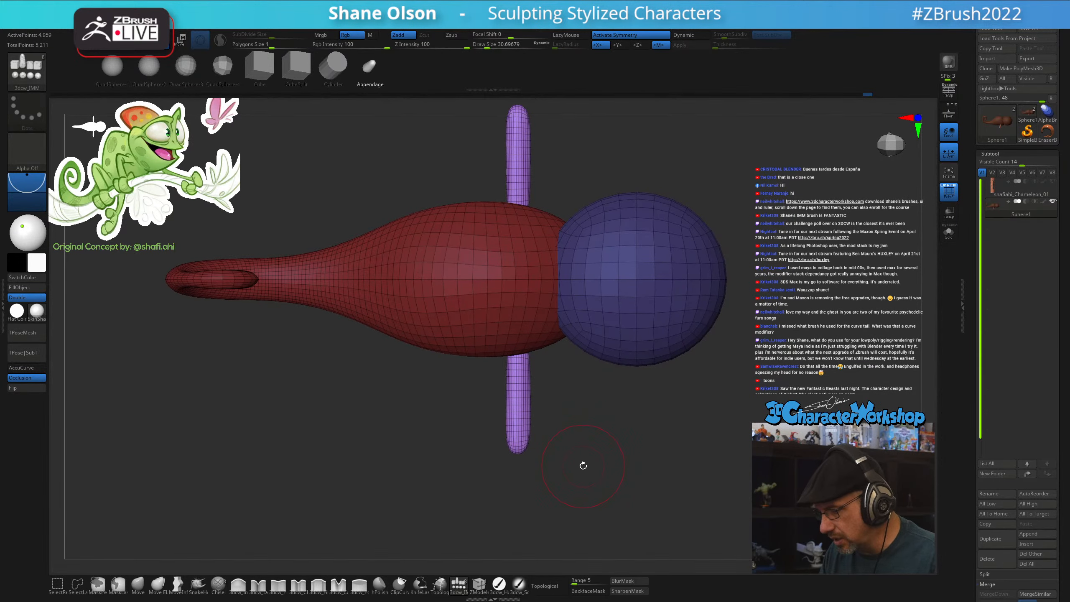
left_click(459, 590)
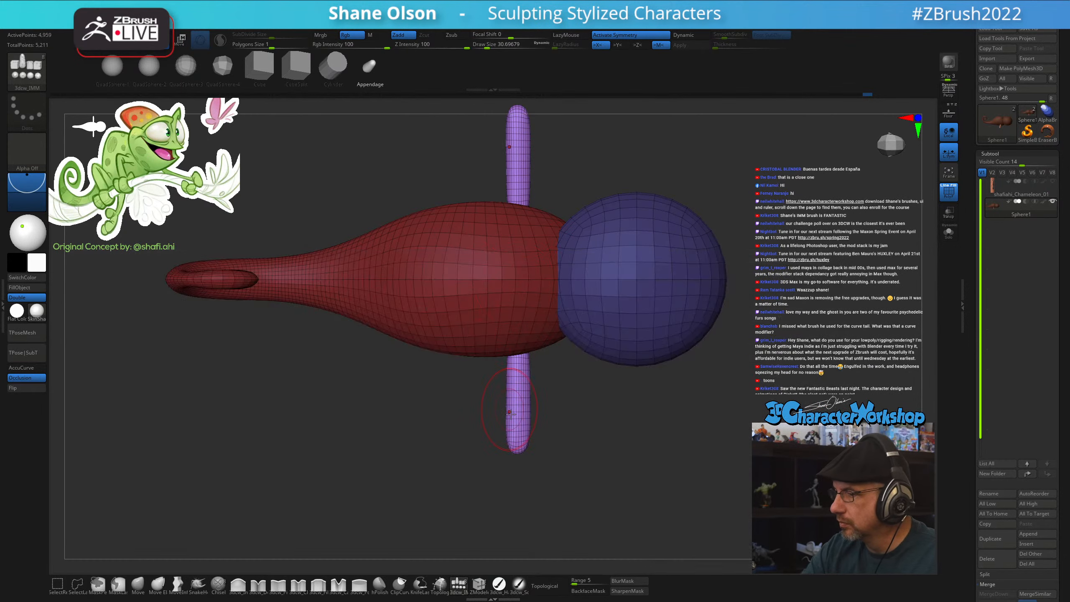
mouse_move(567, 462)
left_mouse_down("alt")
mouse_move(565, 494)
mouse_move(553, 438)
mouse_move(561, 437)
mouse_move(569, 478)
left_mouse_up("alt")
key("s")
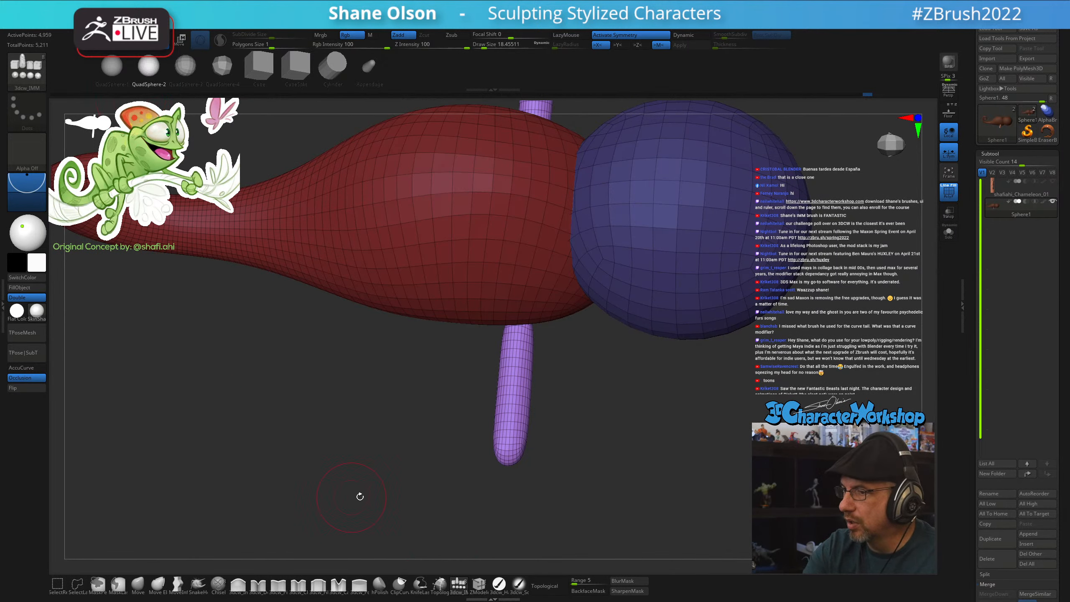
left_click_drag(359, 497, 524, 411)
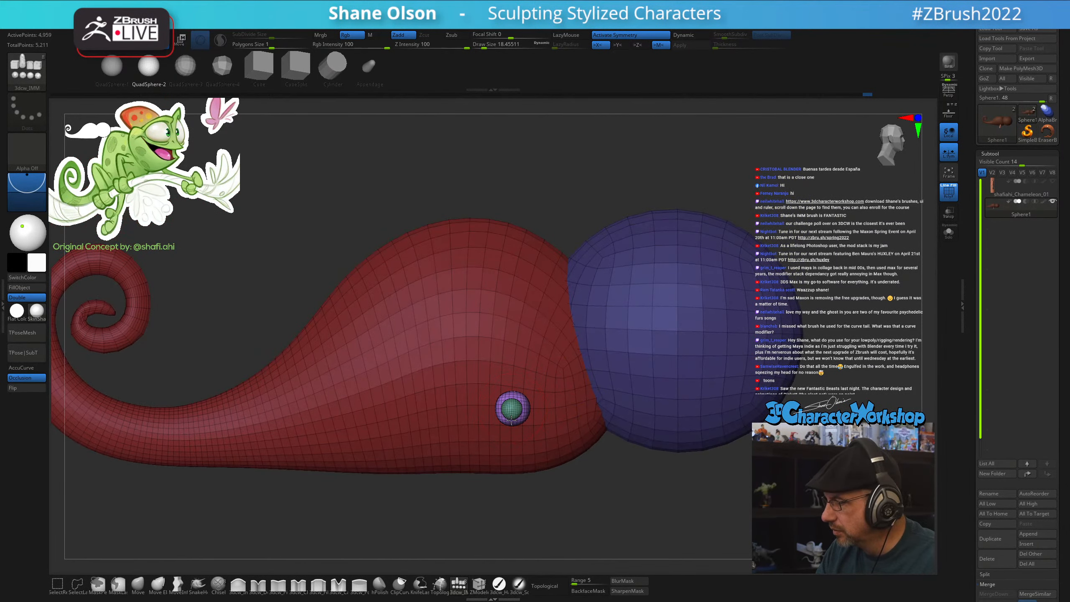
Stretch the inserted hand sphere, enlarge it and move it out to the tip of the arm
key("w")
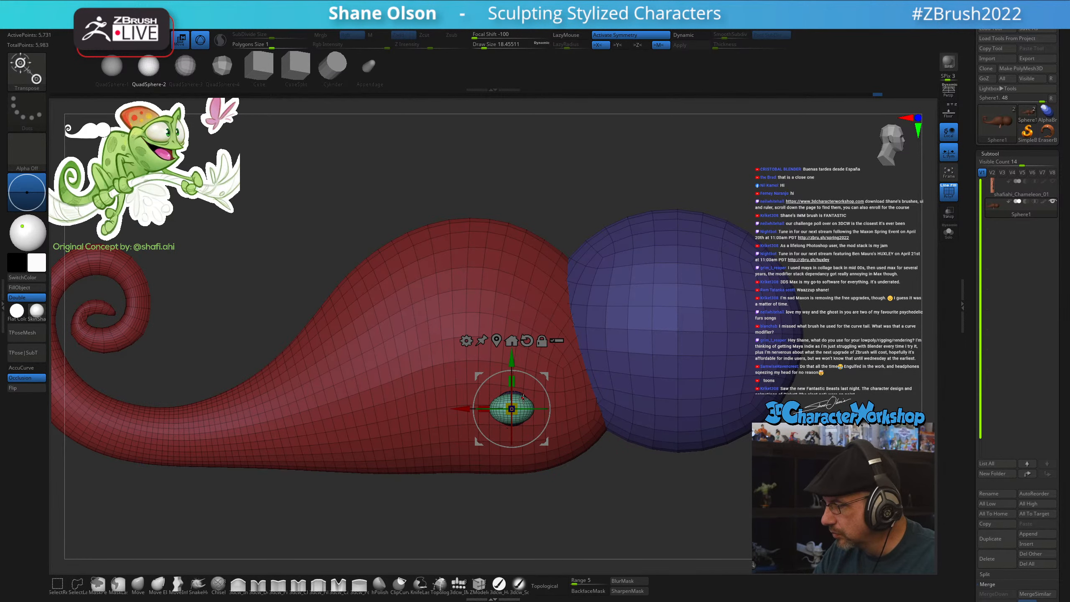
left_click_drag(524, 398, 547, 369)
right_click_drag(547, 369, 557, 432)
left_click_drag(511, 540, 512, 514)
mouse_move(622, 466)
right_mouse_down()
mouse_move(636, 422)
mouse_move(605, 484)
mouse_move(614, 466)
mouse_move(667, 445)
right_mouse_up()
key("ctrl")
key("q")
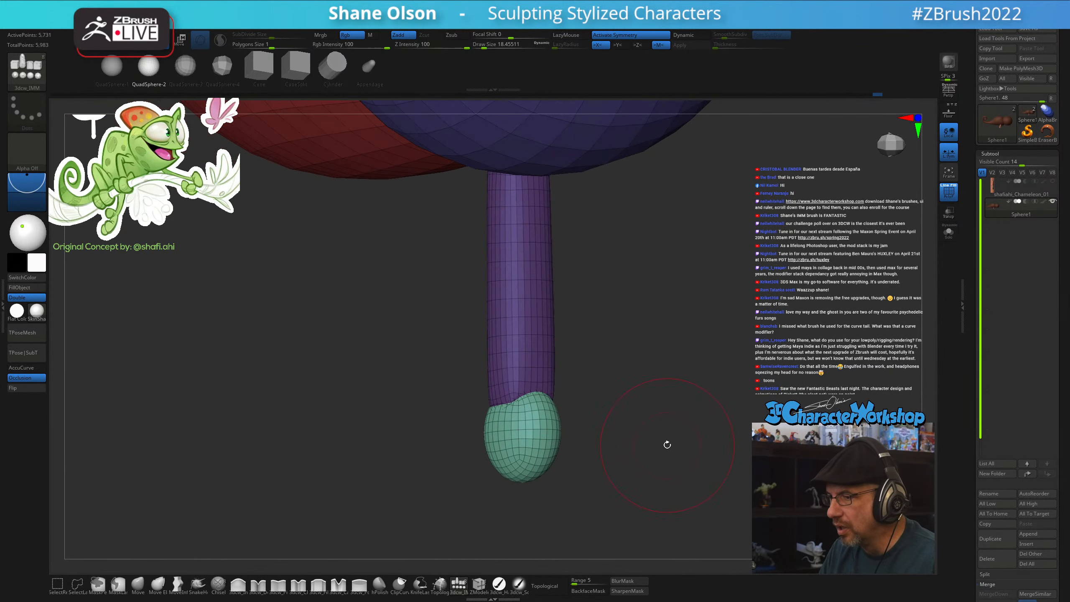
left_click_drag(276, 290, 239, 288)
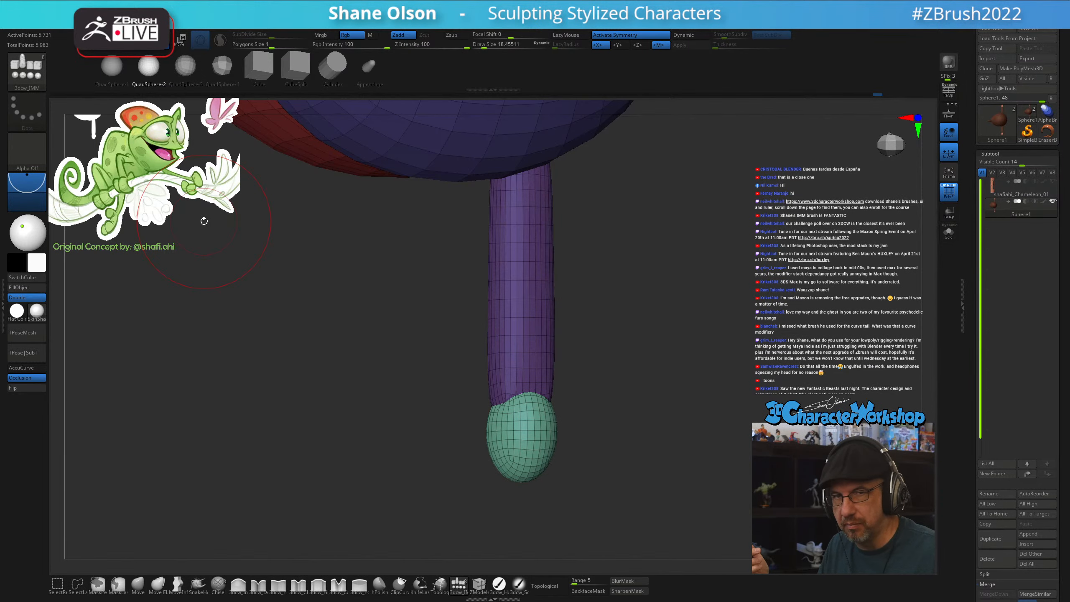
left_click_drag(596, 477, 582, 450)
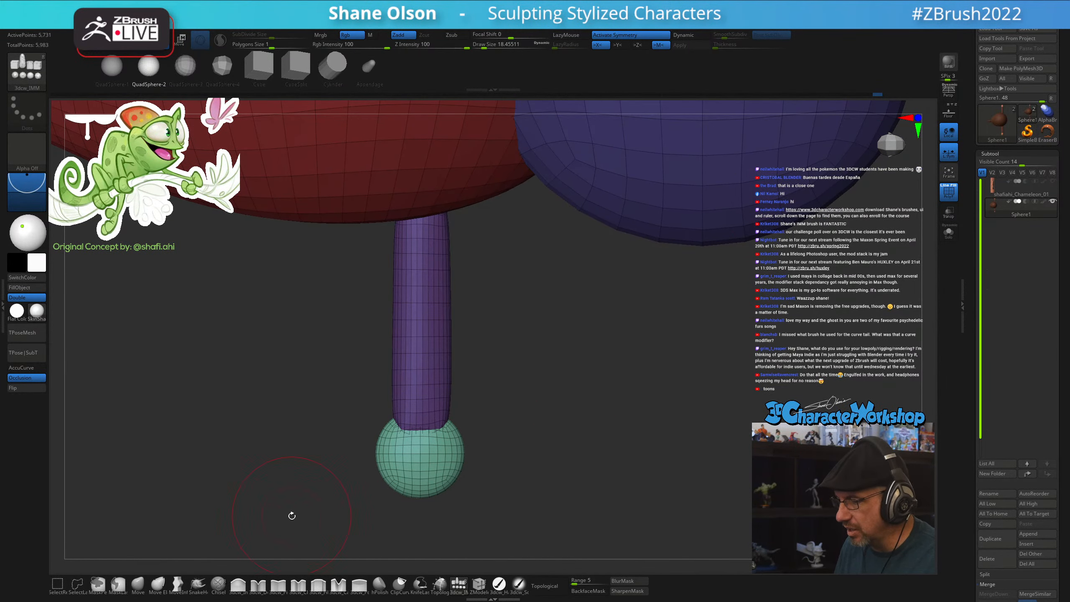
Reshape the hand sphere with the Move brush so it tapers toward the wrist and rounds at the tip
left_click(136, 585)
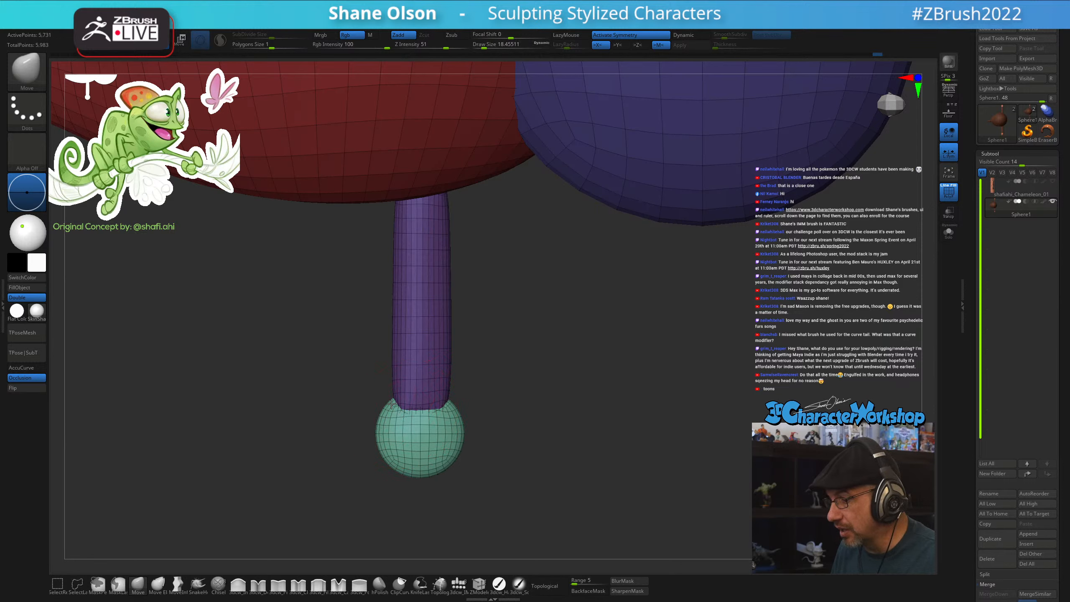
mouse_move(401, 414)
left_mouse_down()
mouse_move(399, 400)
mouse_move(443, 389)
left_mouse_up()
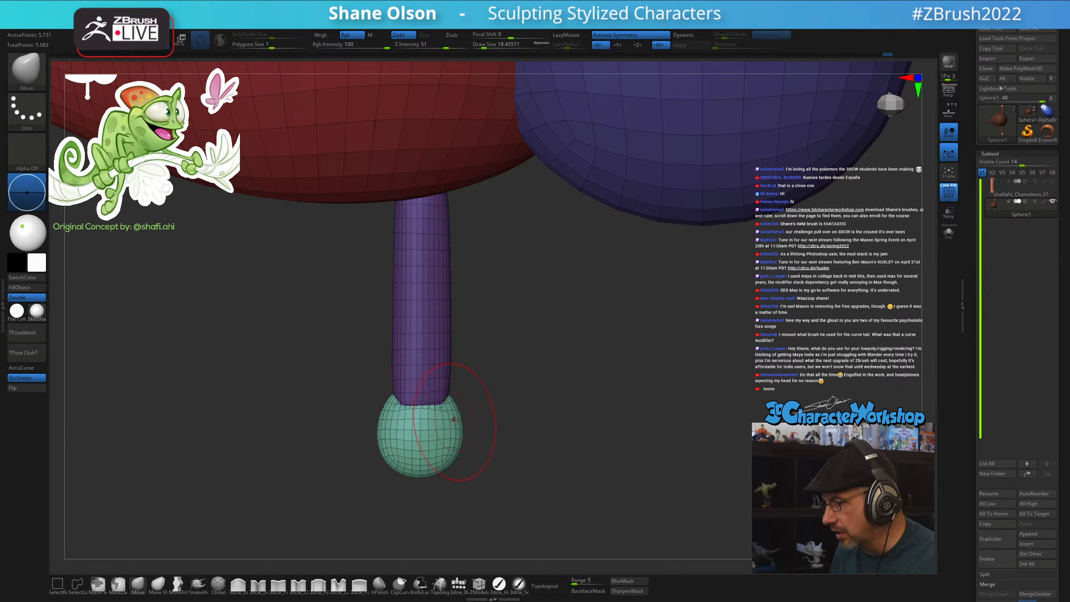
left_click_drag(456, 457, 460, 462)
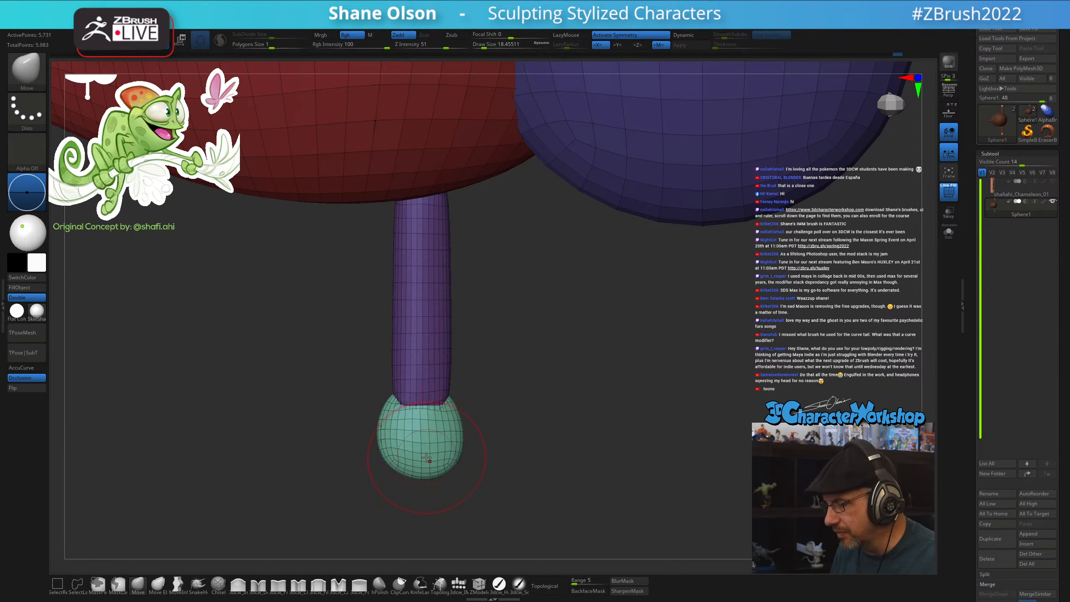
mouse_move(392, 458)
left_mouse_down()
mouse_move(385, 465)
mouse_move(374, 440)
mouse_move(386, 430)
left_mouse_up()
key("s")
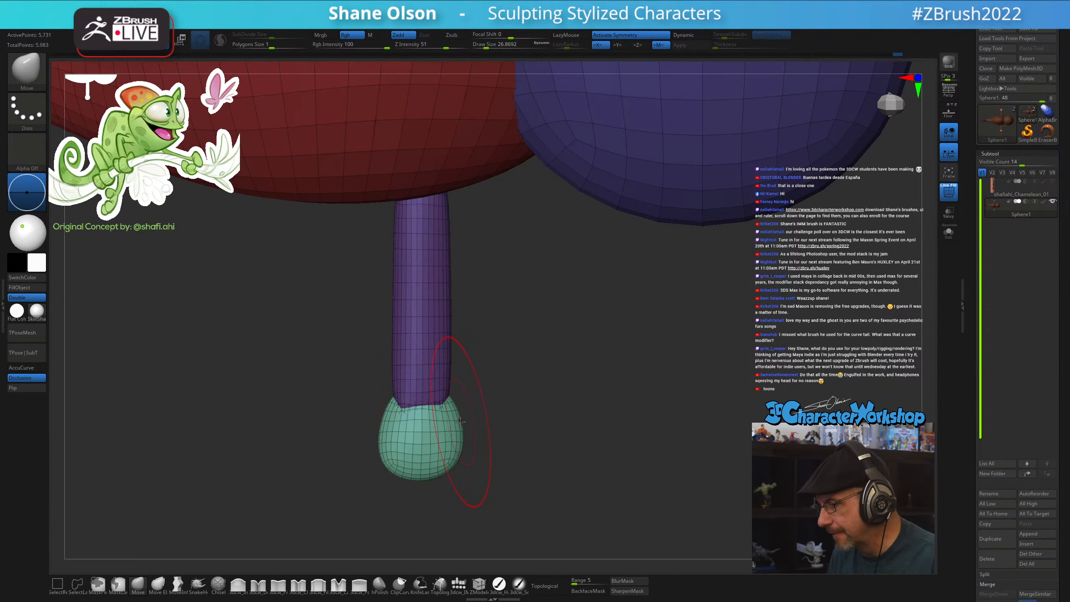
left_click_drag(465, 424, 456, 425)
mouse_move(590, 424)
left_mouse_down()
mouse_move(499, 423)
mouse_move(480, 436)
mouse_move(492, 402)
mouse_move(448, 409)
left_mouse_up()
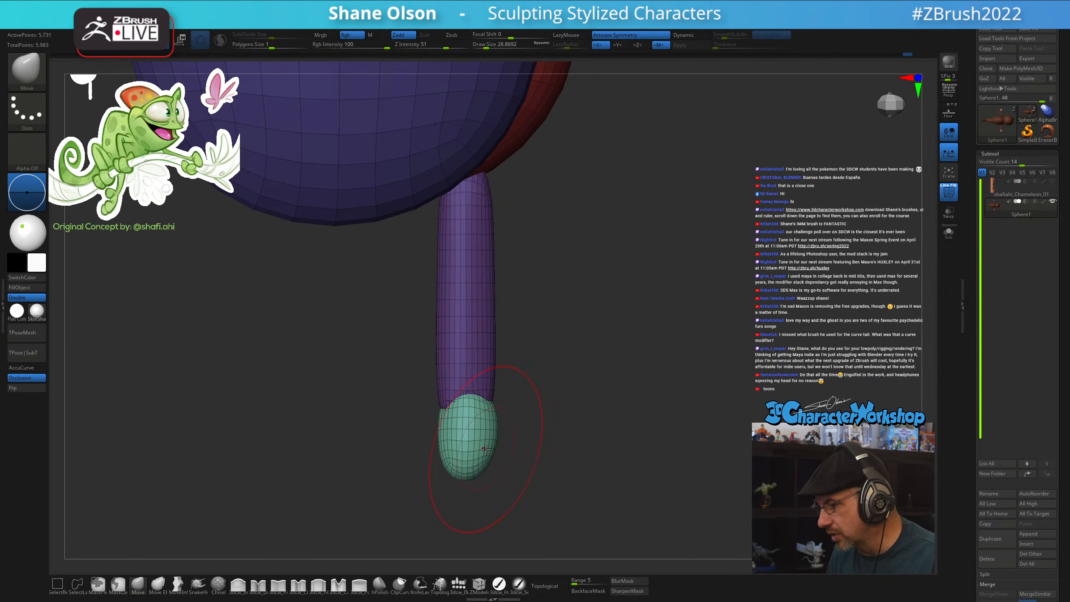
left_click_drag(585, 421, 612, 440)
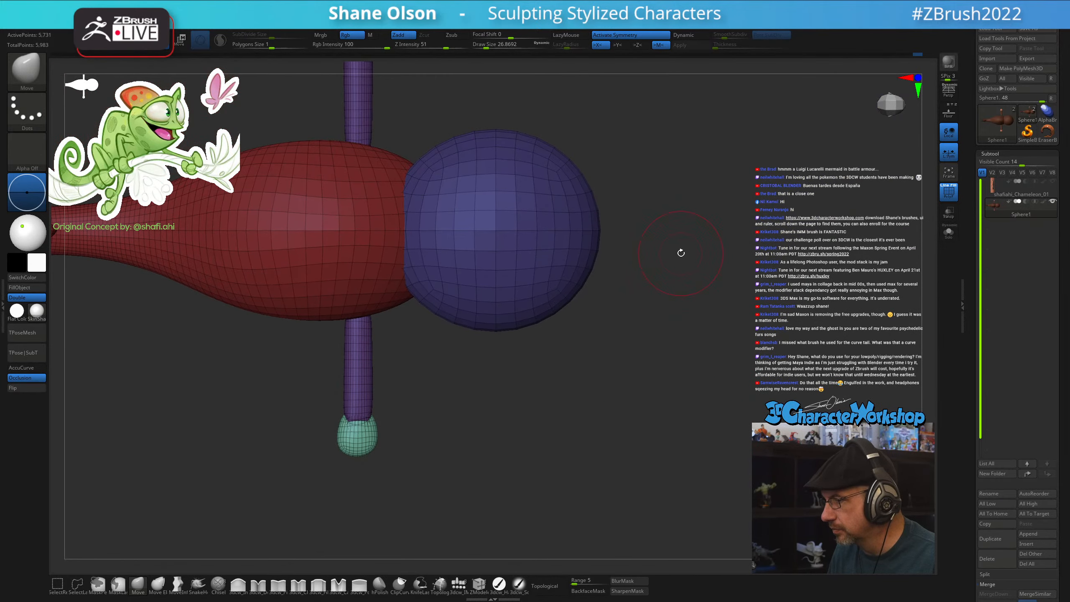
left_click_drag(681, 253, 736, 270)
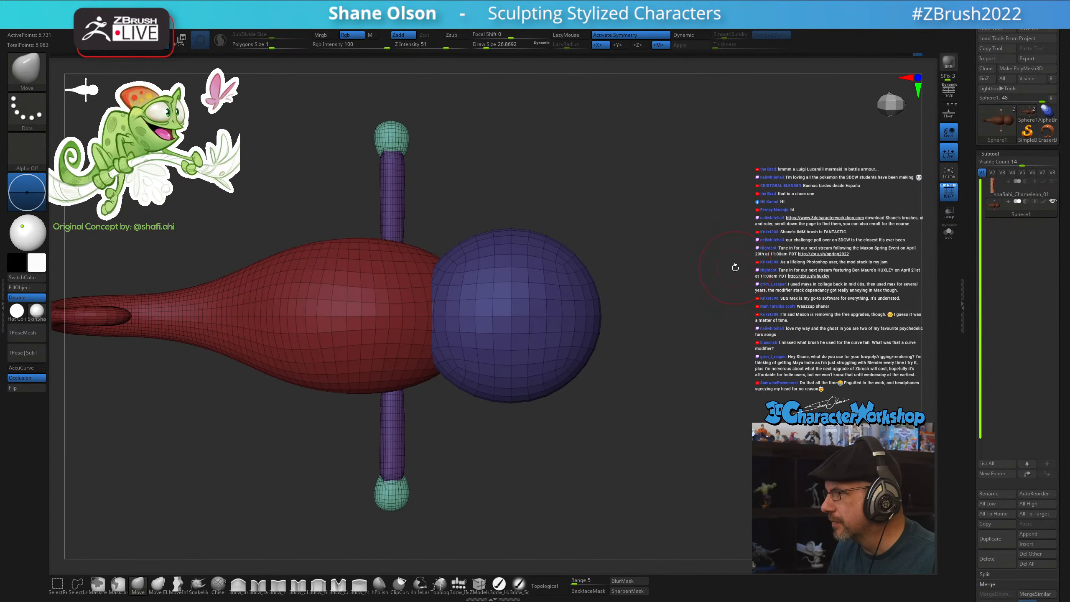
left_click_drag(699, 380, 630, 482)
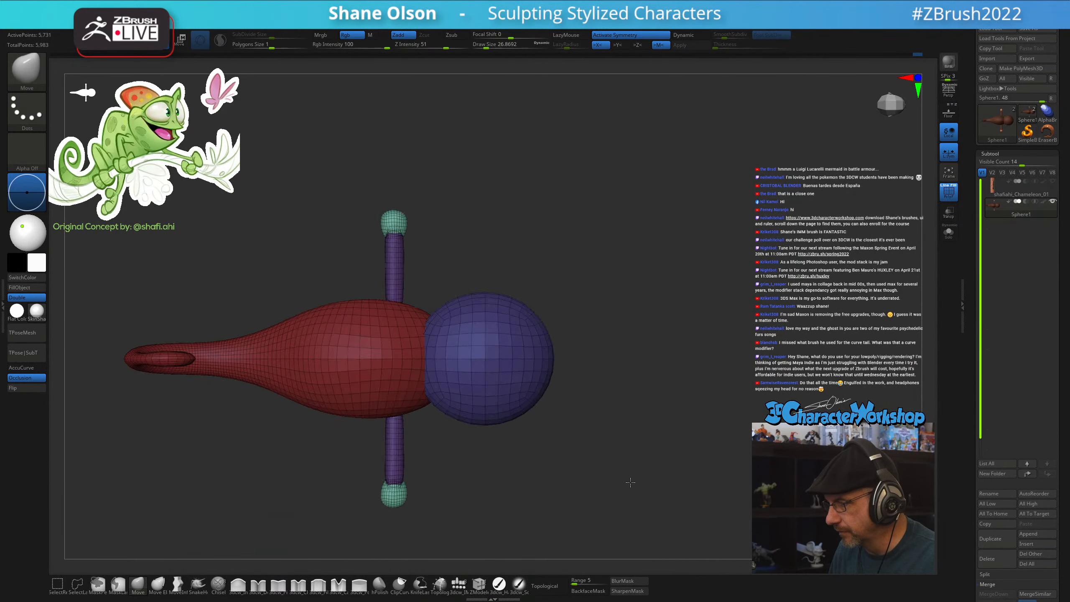
left_click_drag(665, 420, 564, 481)
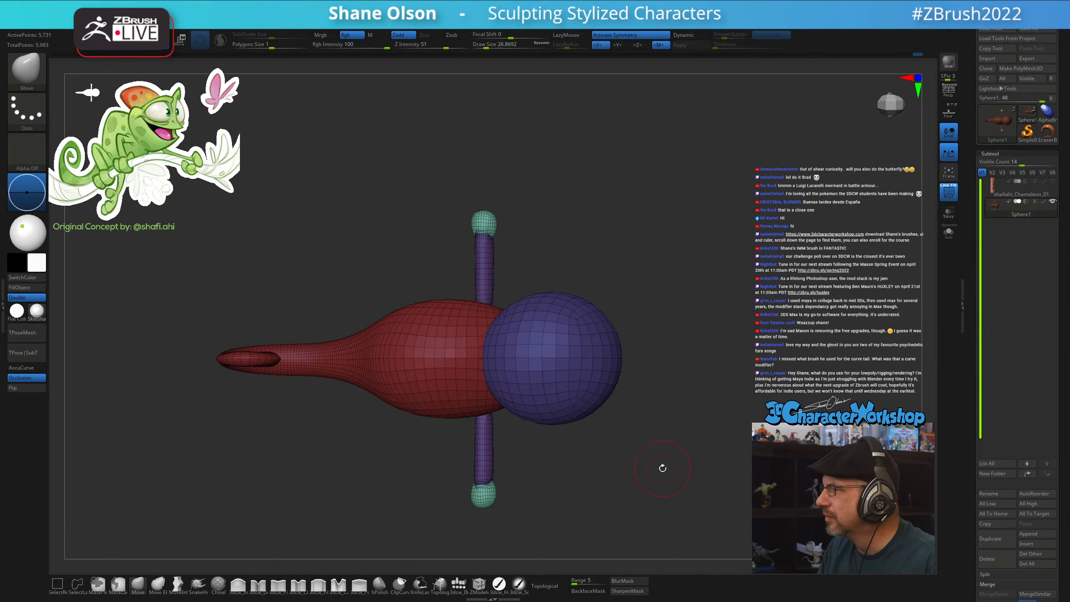
left_click_drag(662, 468, 630, 472)
left_click_drag(636, 479, 628, 515, "alt")
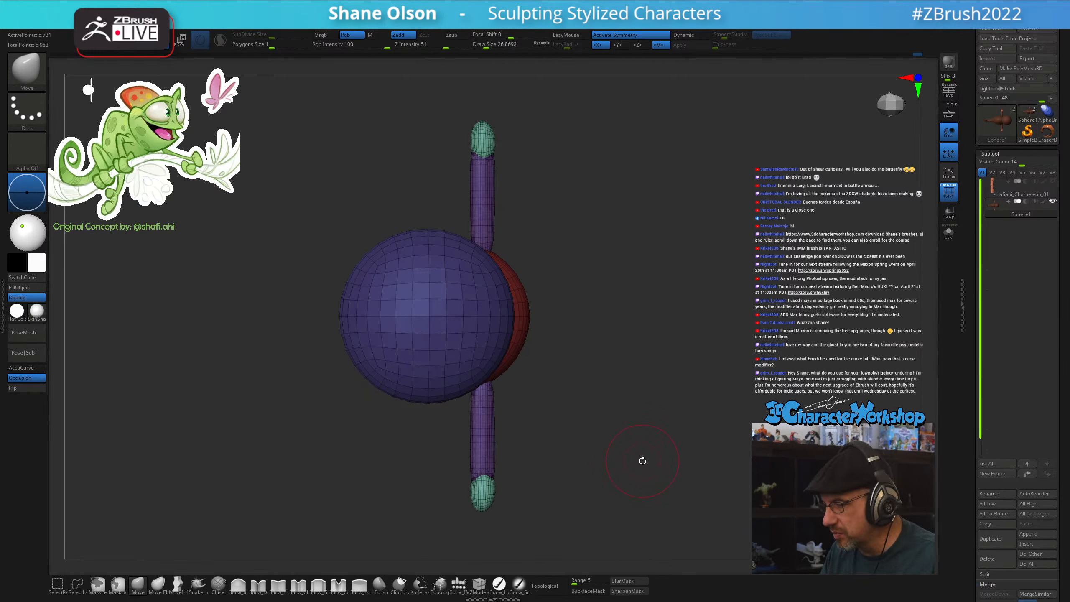
left_click_drag(653, 469, 650, 431, "alt")
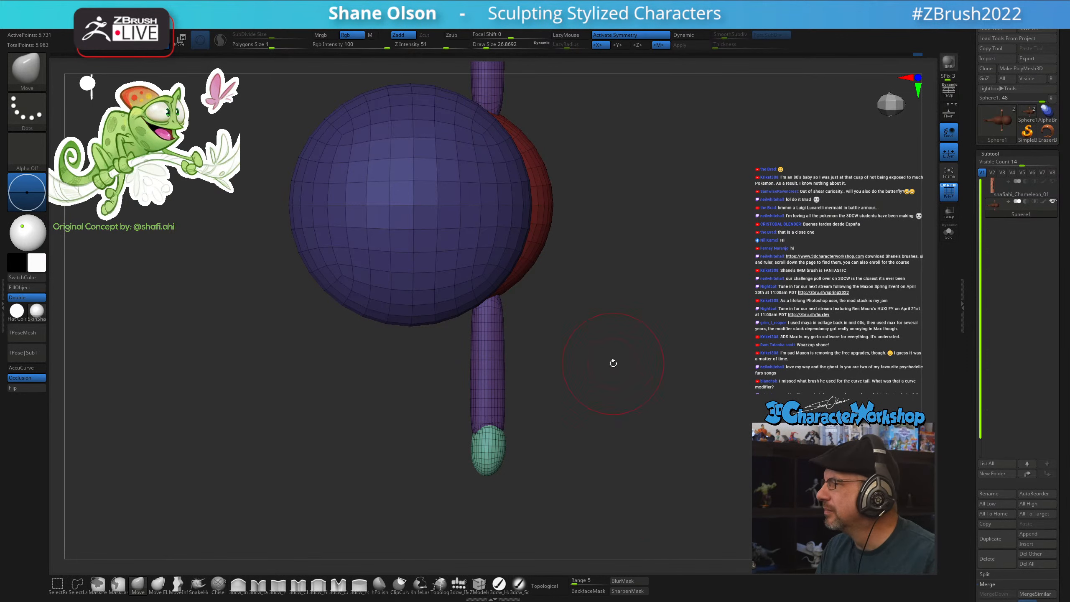
Mask the head and body, leaving only the arms and hands editable
mouse_move(604, 345)
left_mouse_down("alt")
mouse_move(601, 368)
mouse_move(551, 363)
mouse_move(570, 363)
mouse_move(459, 169)
mouse_move(502, 504)
mouse_move(548, 392)
left_mouse_up("alt")
left_click(470, 371, "ctrl+shift")
left_click(469, 372, "ctrl+shift")
left_click(657, 427, "ctrl+shift")
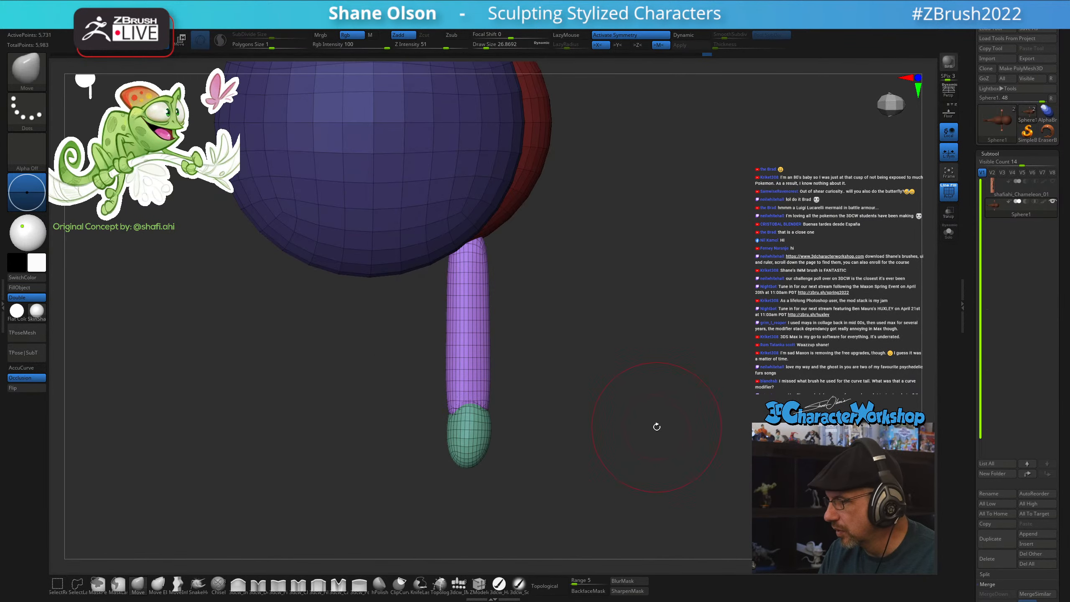
Place the transform pivot at the shoulder and rotate the arms with their hands diagonally downward
key("w")
left_click_drag(504, 364, 487, 198, "alt")
left_click_drag(632, 371, 670, 362)
left_click_drag(689, 405, 636, 423)
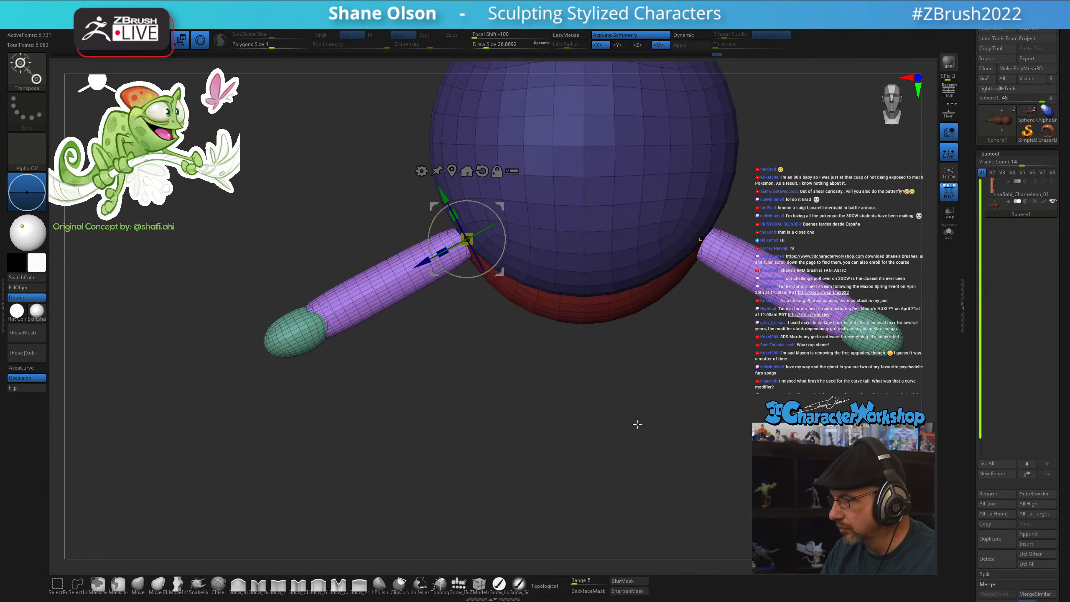
left_click_drag(549, 406, 608, 458)
Mask the upper arms, place the pivot at the elbow and bend the forearms further down
key("q")
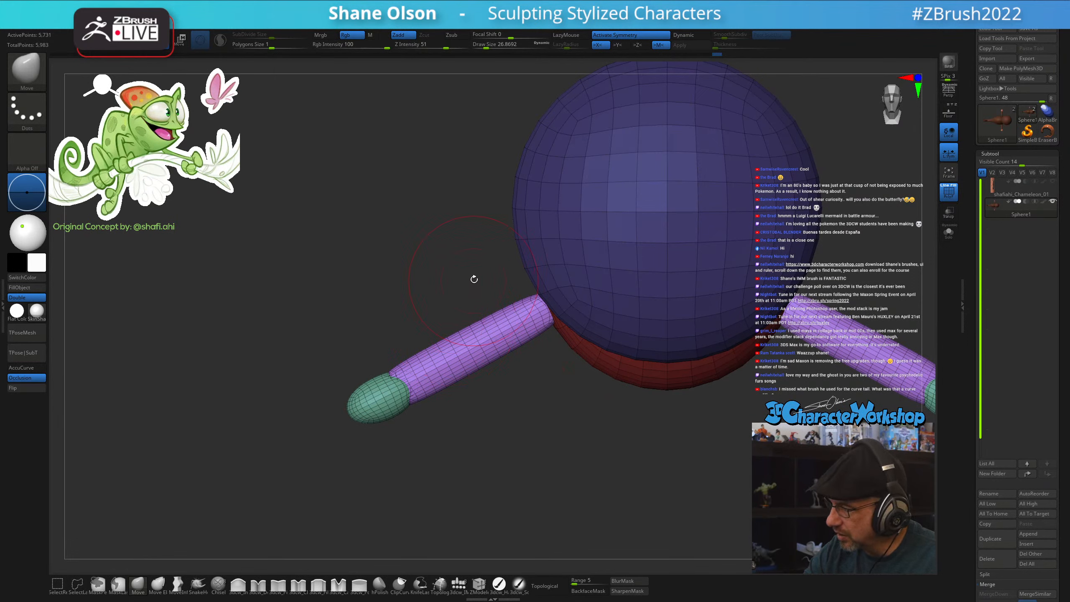
mouse_move(455, 318)
left_mouse_down("ctrl")
mouse_move(510, 186)
mouse_move(572, 438)
mouse_move(528, 461)
left_mouse_up("ctrl")
key("w")
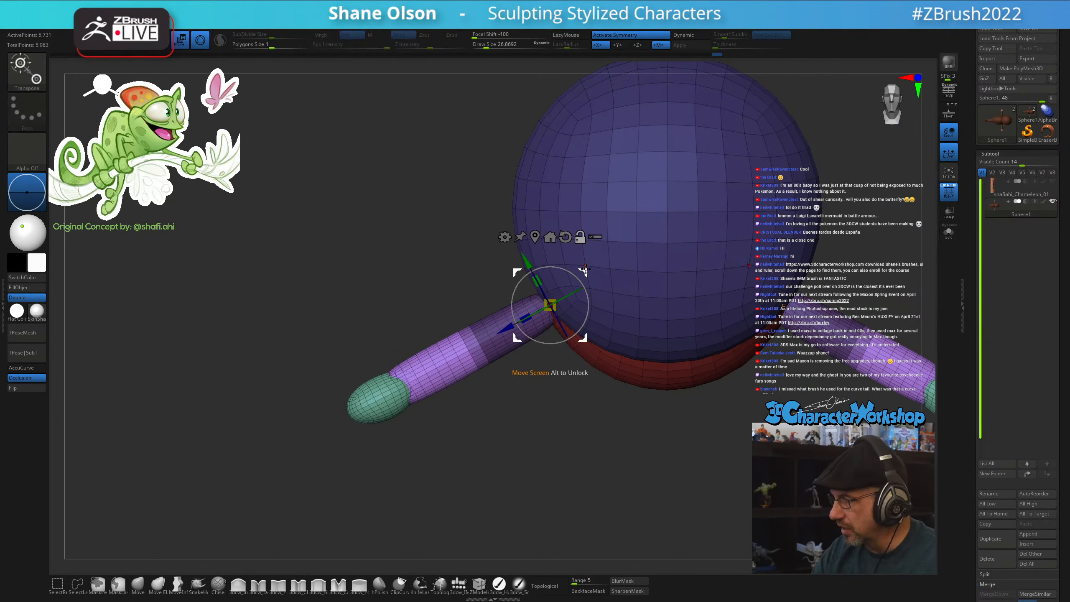
left_click_drag(585, 268, 485, 291, "alt")
mouse_move(565, 454)
left_mouse_down()
mouse_move(614, 449)
mouse_move(577, 460)
left_mouse_up()
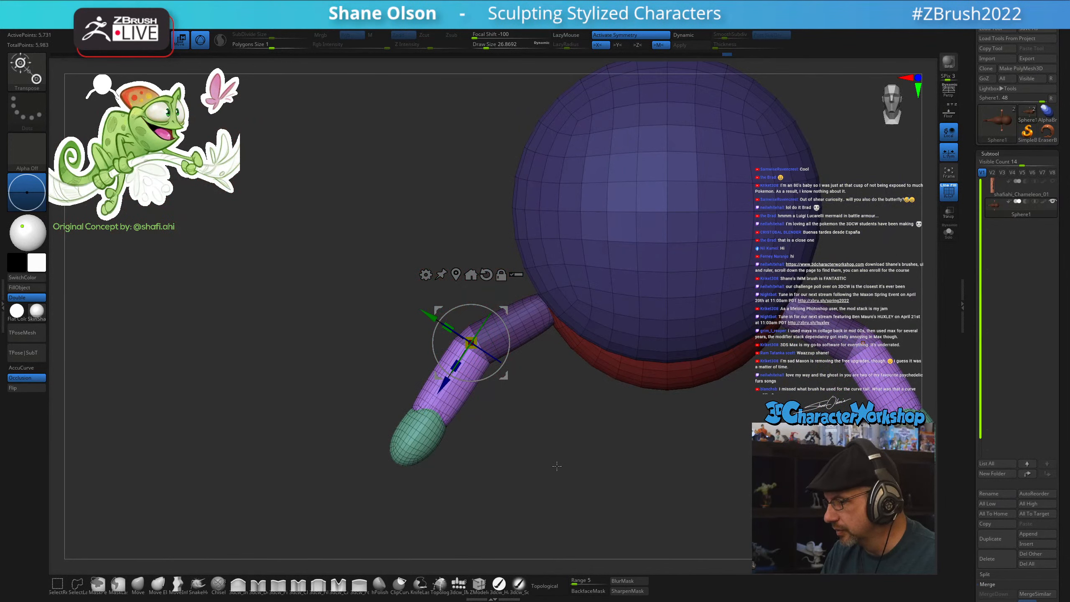
Clear the mask and smooth the bent elbows
key("q")
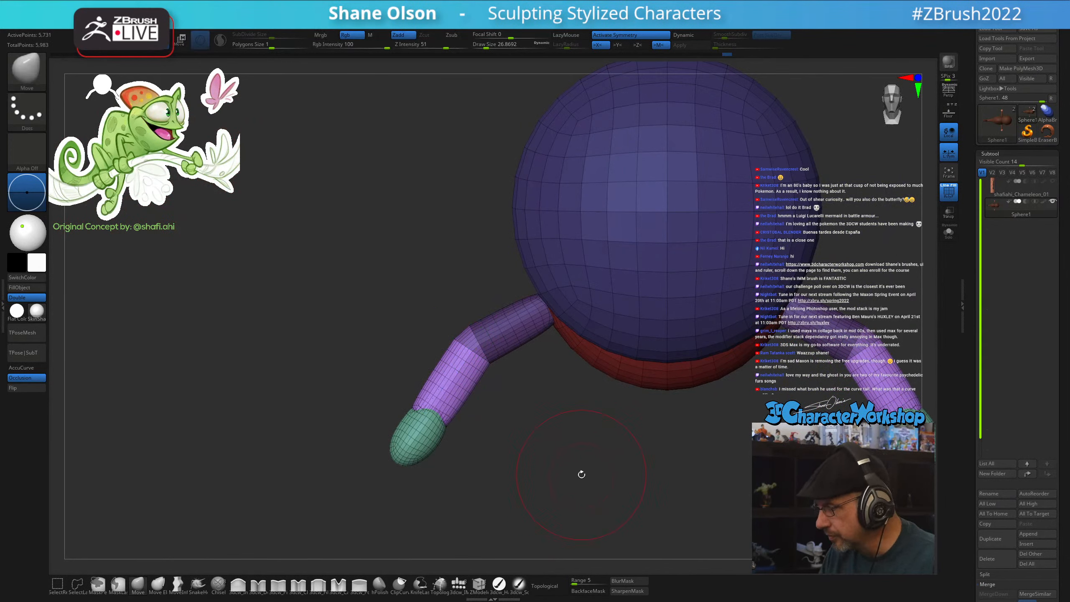
left_click_drag(534, 429, 537, 438, "ctrl")
left_click_drag(484, 358, 472, 348, "shift")
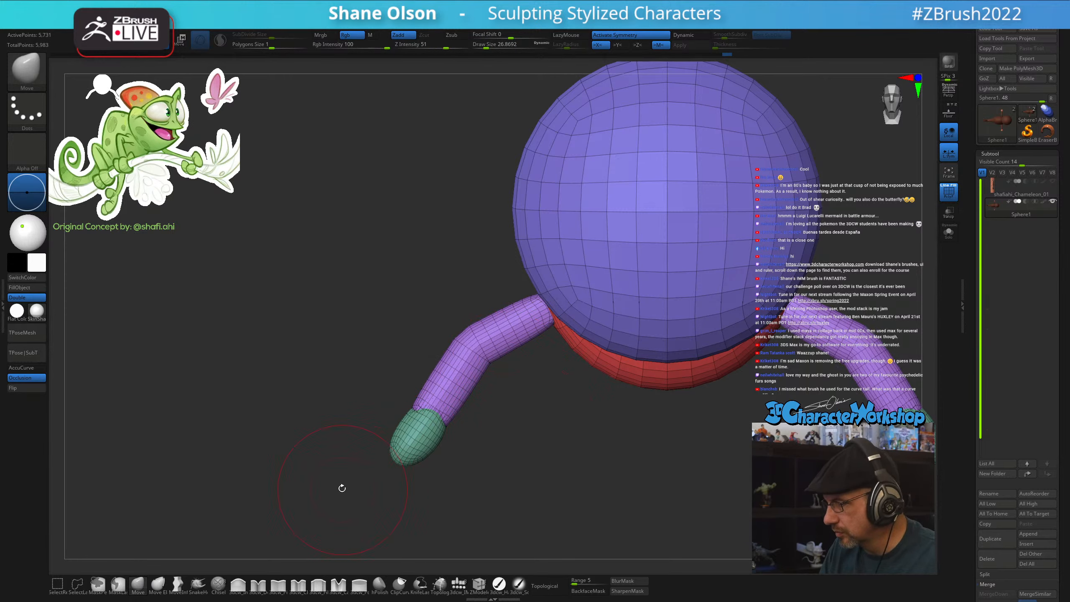
right_click_drag(477, 359, 529, 369)
key("s")
left_click_drag(497, 337, 494, 337)
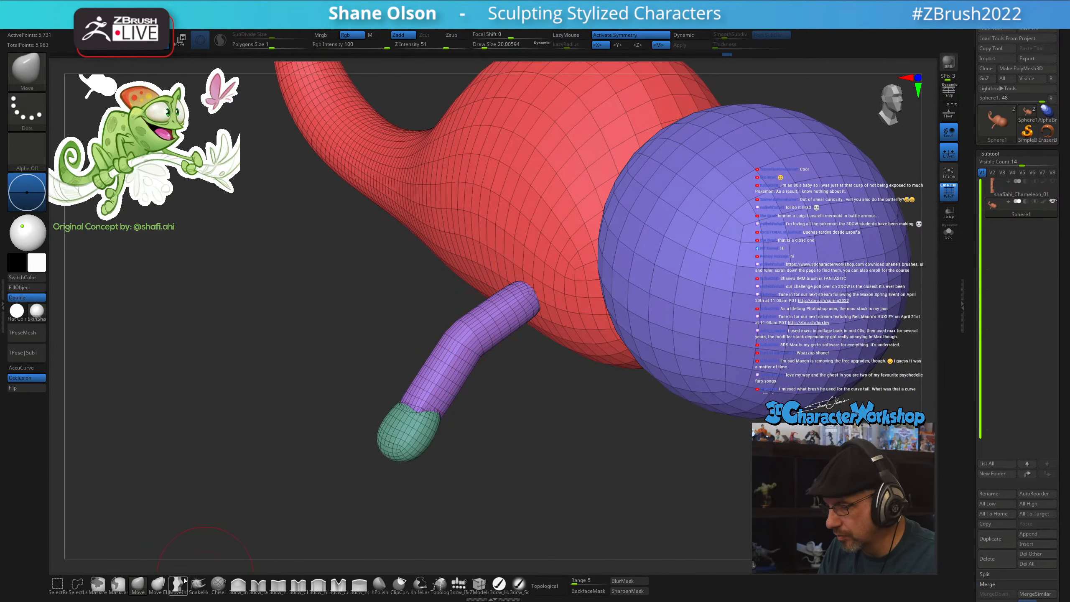
Refine the elbow shape with a smaller Move brush, pulling its outer side into a more defined bend
key("b")
mouse_move(504, 418)
right_mouse_down()
mouse_move(494, 396)
mouse_move(523, 422)
right_mouse_up()
key("s")
left_click_drag(452, 356, 473, 317)
right_click_drag(525, 346, 525, 387, "shift")
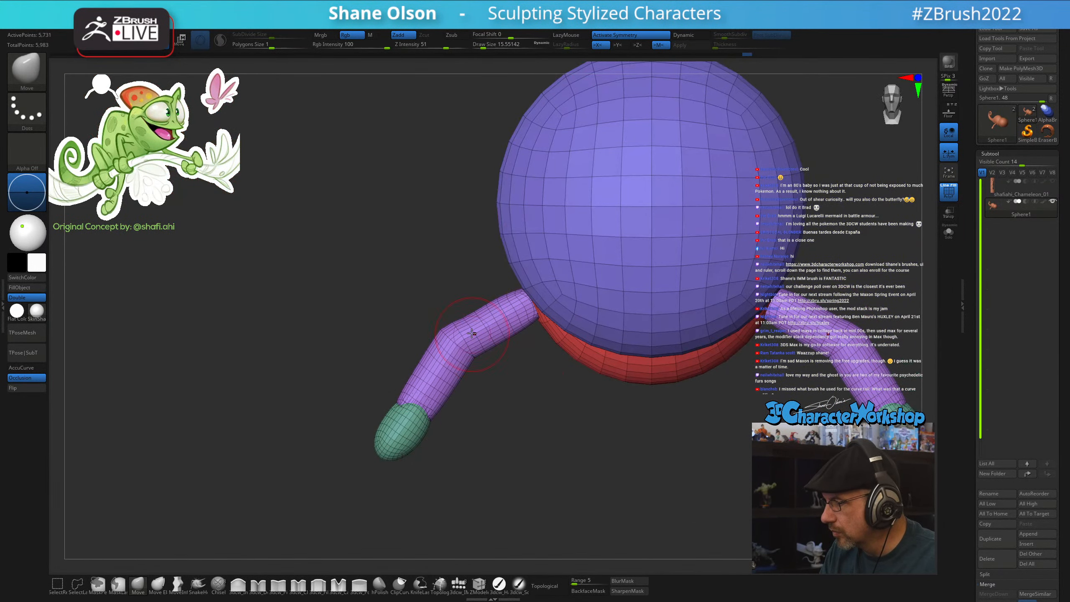
left_click_drag(461, 334, 457, 332)
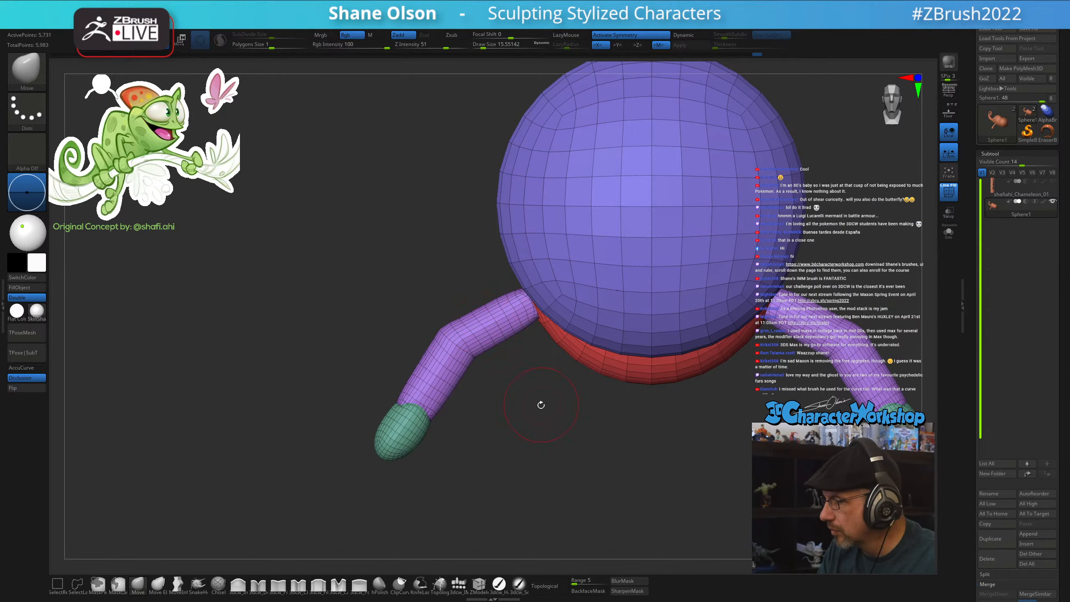
mouse_move(541, 405)
left_mouse_down()
mouse_move(631, 400)
mouse_move(552, 411)
mouse_move(554, 420)
left_mouse_up()
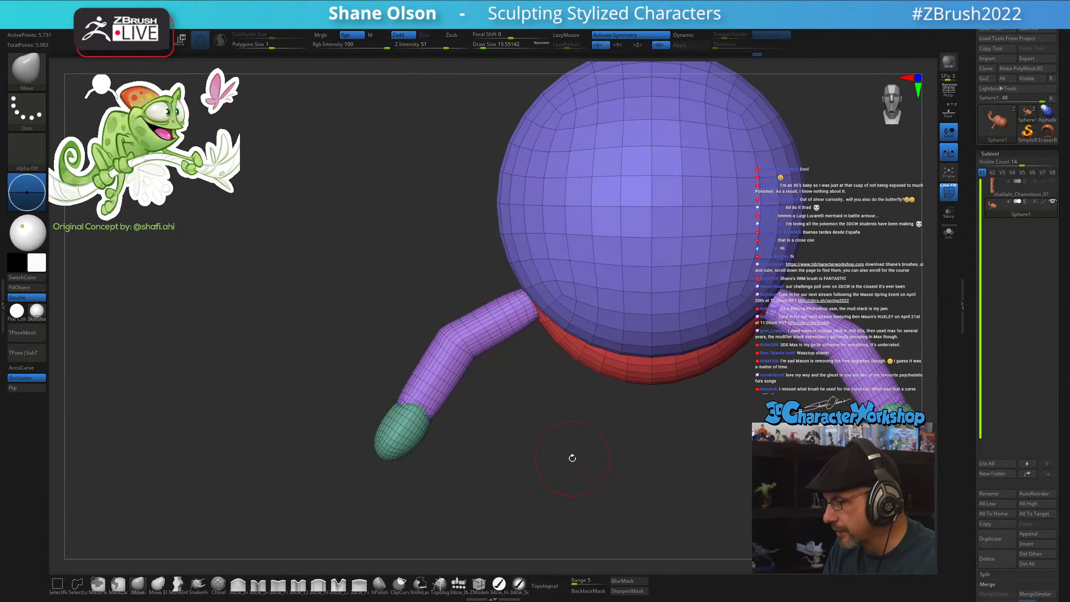
left_click_drag(572, 458, 708, 473)
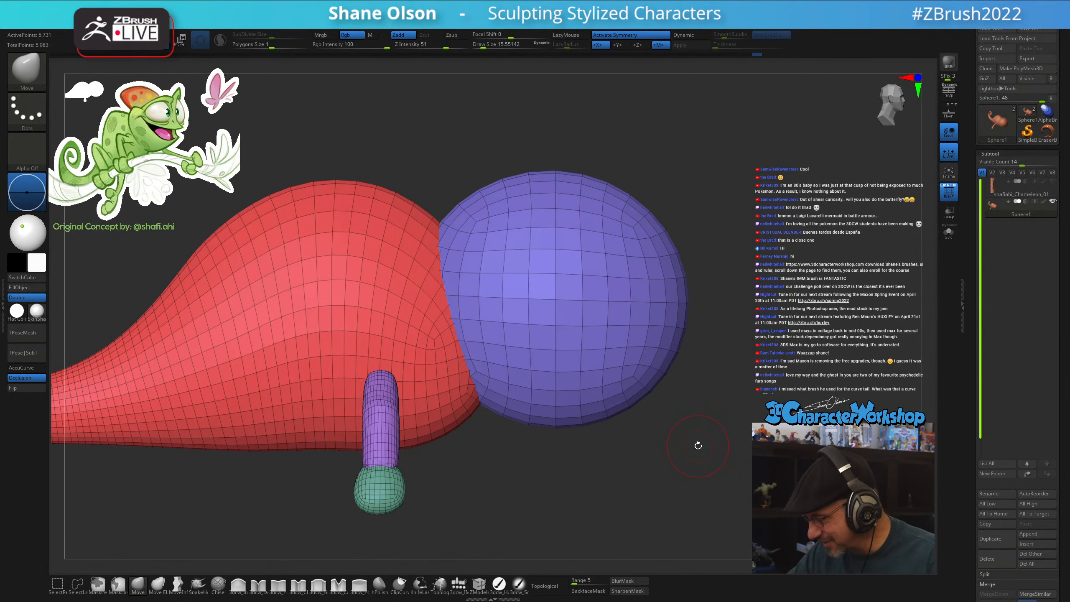
Try cutting an open wedge-shaped mouth into the front of the head with the Knife Lasso, and undo the cut
left_click_drag(694, 476, 708, 480, "alt")
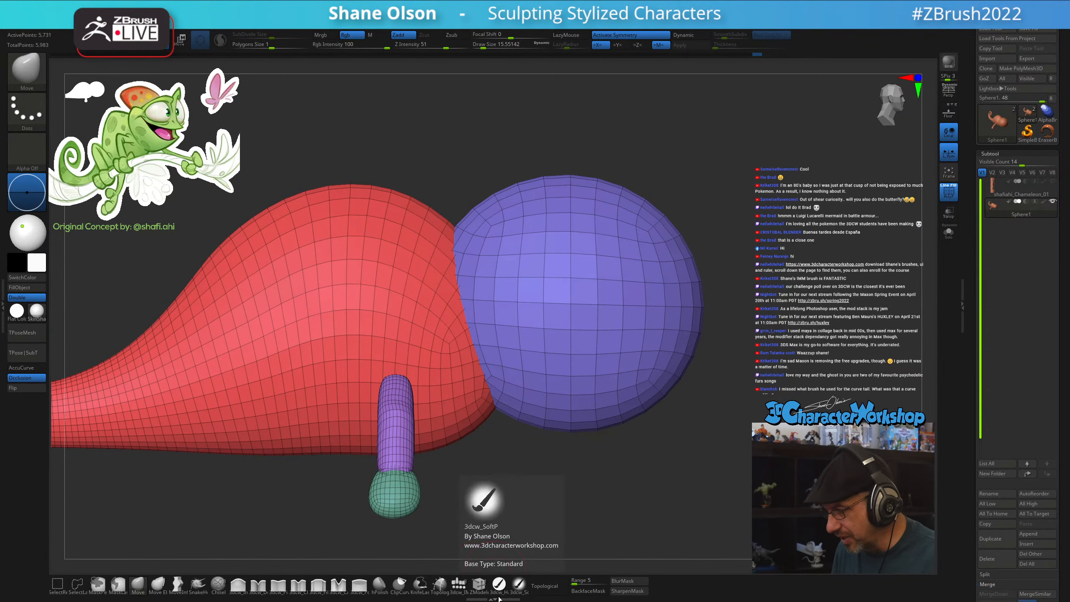
left_click(424, 585)
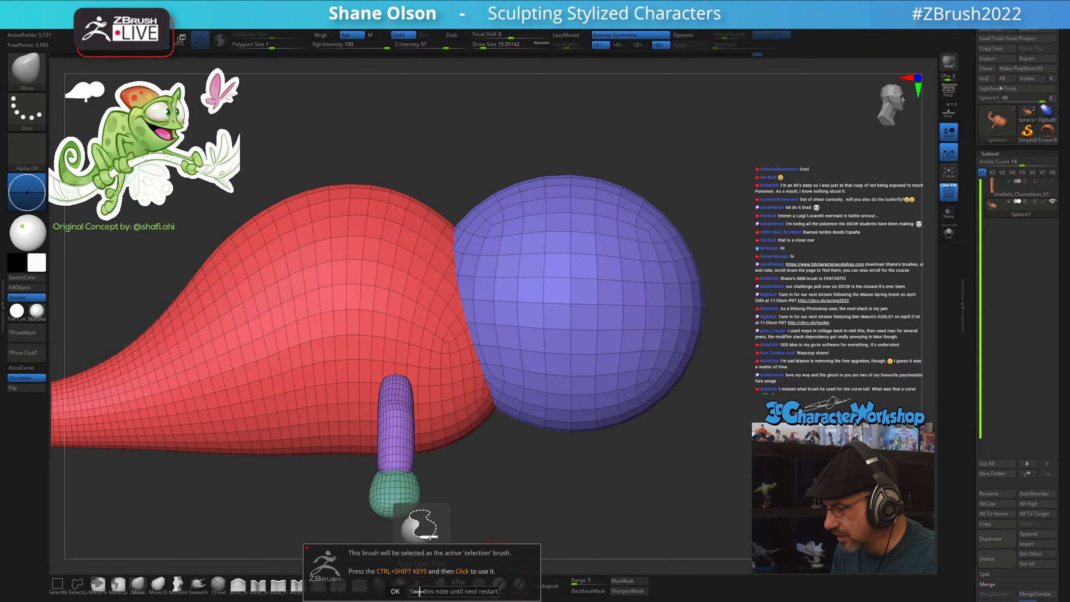
left_click(419, 591)
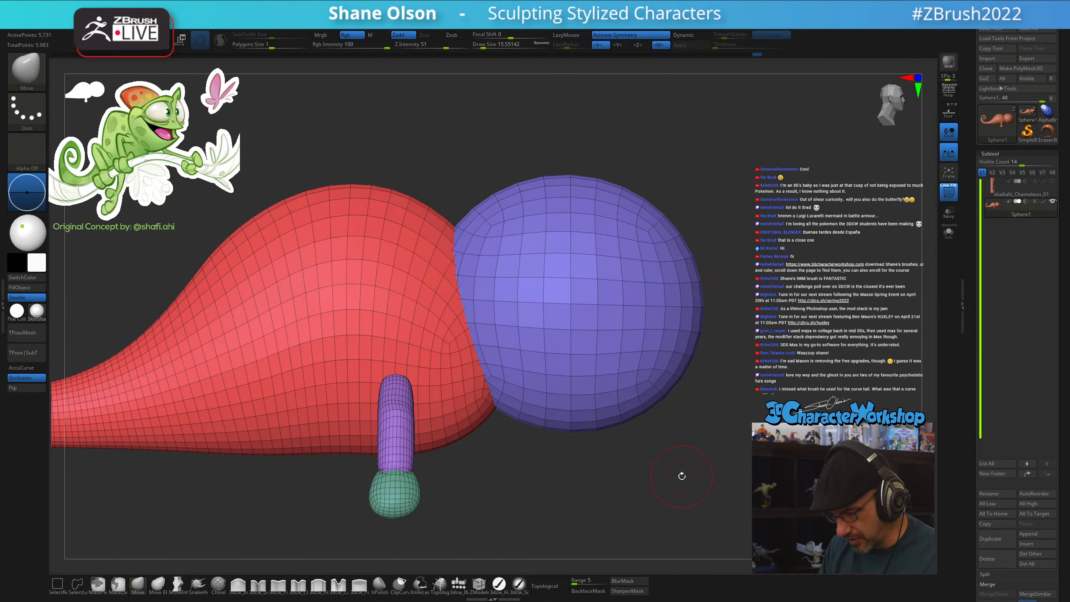
key("ctrl+shift")
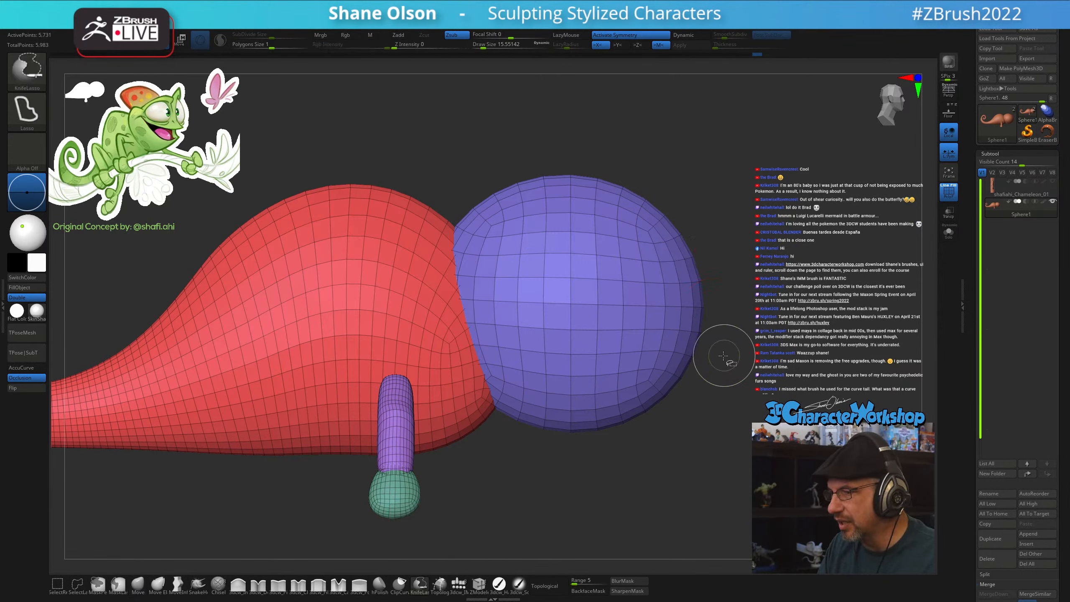
mouse_move(748, 311)
left_mouse_down("ctrl+shift")
mouse_move(598, 314)
mouse_move(506, 297)
mouse_move(765, 406)
mouse_move(813, 388)
mouse_move(748, 446)
mouse_move(751, 484)
mouse_move(774, 464)
mouse_move(720, 452)
left_mouse_up("ctrl+shift")
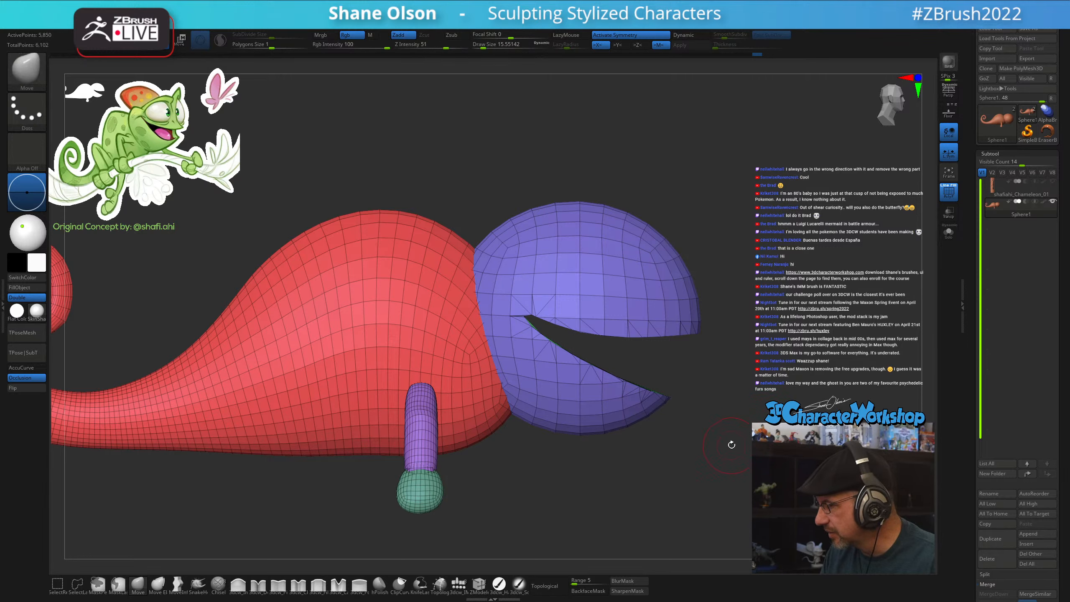
left_click_drag(732, 445, 728, 464)
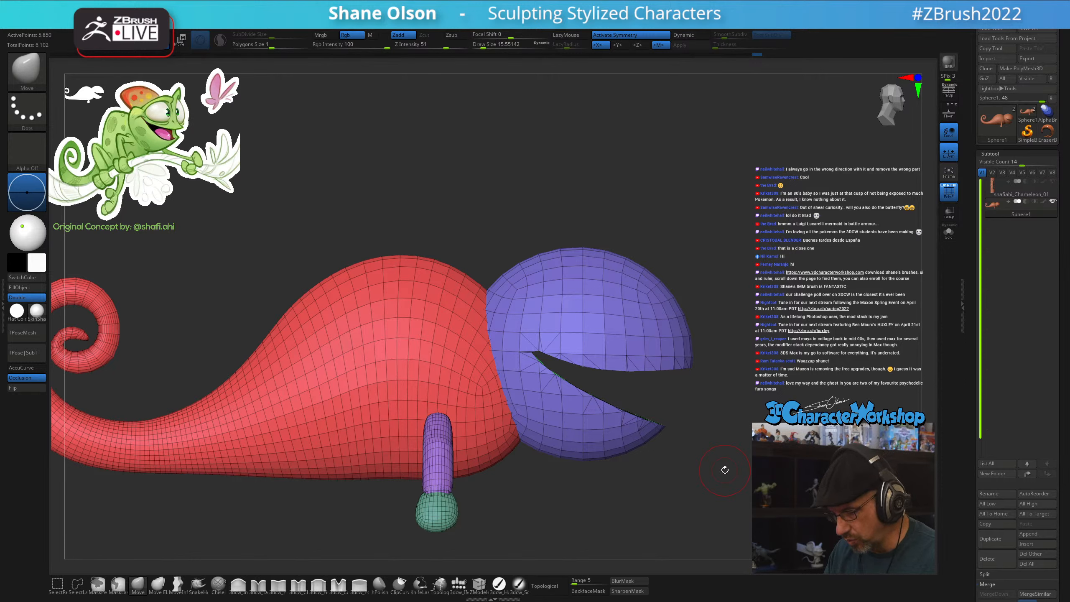
key("ctrl+z")
Try the wedge-shaped mouth cut with the lasso drawn in the opposite direction, and undo it
key("ctrl+shift")
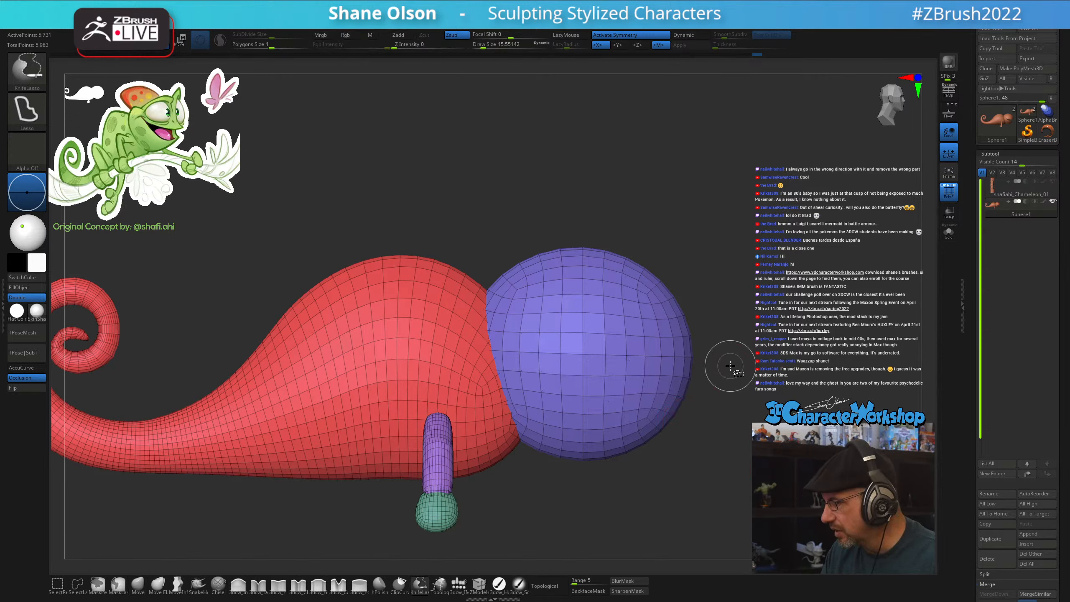
mouse_move(739, 337)
left_mouse_down("ctrl+shift")
mouse_move(626, 366)
mouse_move(537, 344)
mouse_move(657, 411)
mouse_move(736, 419)
mouse_move(633, 409)
mouse_move(538, 355)
mouse_move(792, 354)
left_mouse_up("ctrl+shift")
key("ctrl+z")
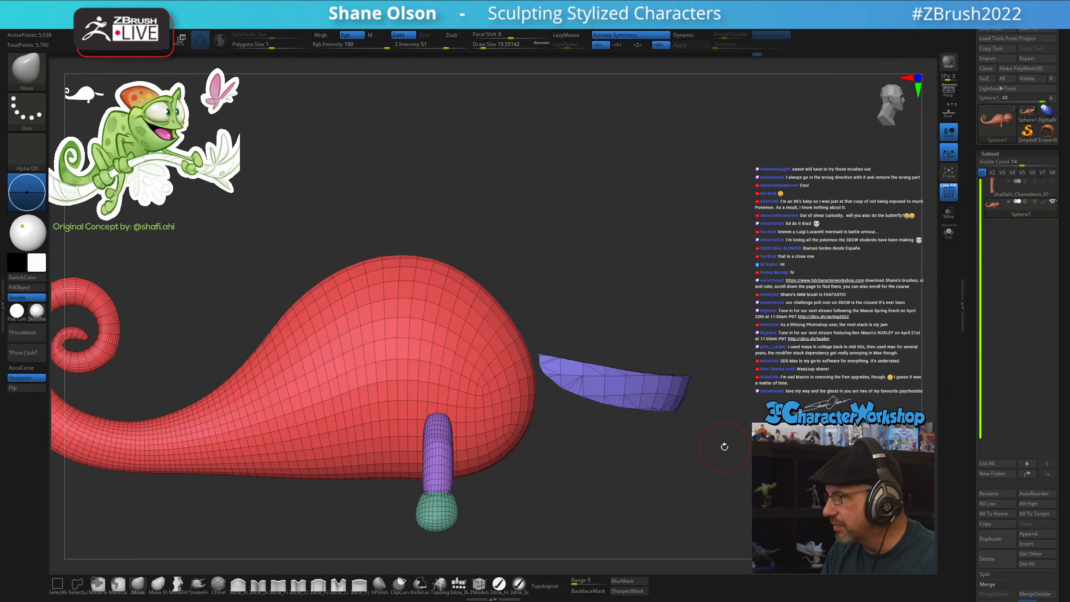
key("ctrl+z")
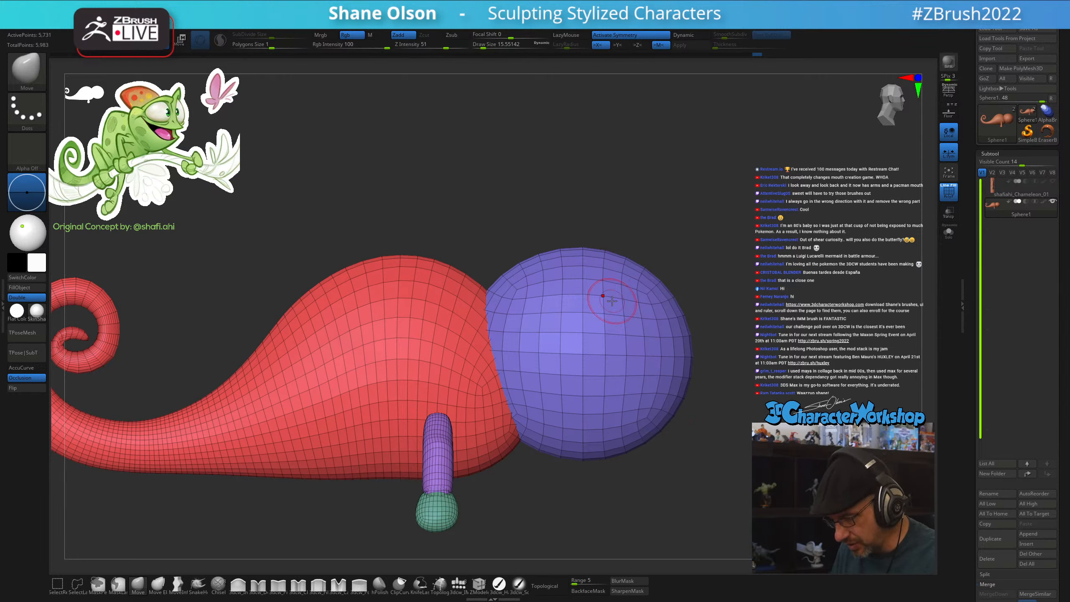
Reshape the front of the head with a larger Move brush, pushing in the area above the snout to form a brow
key("w")
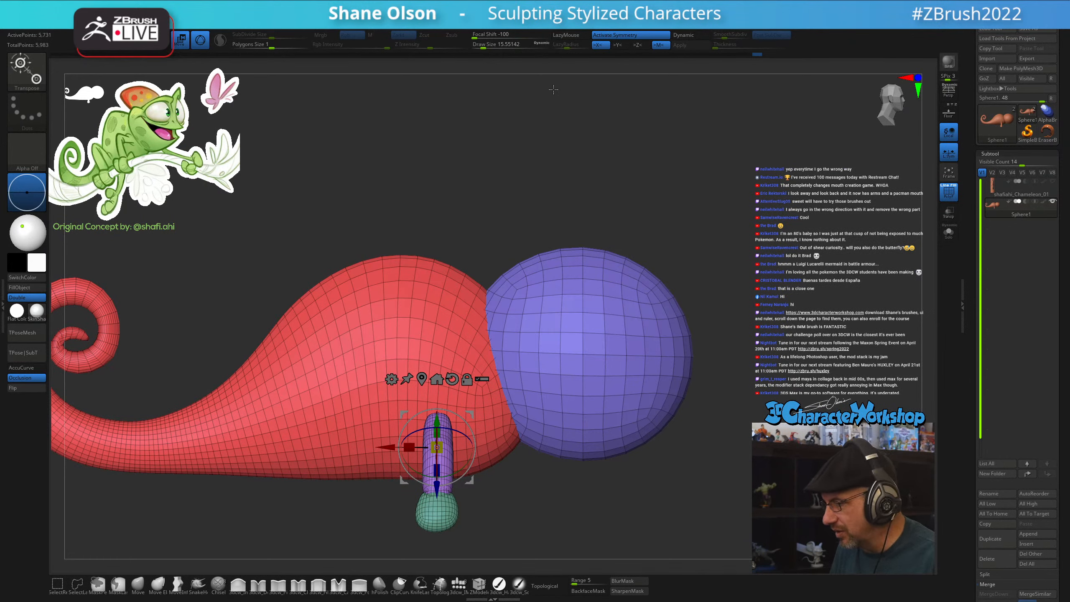
left_click(138, 584)
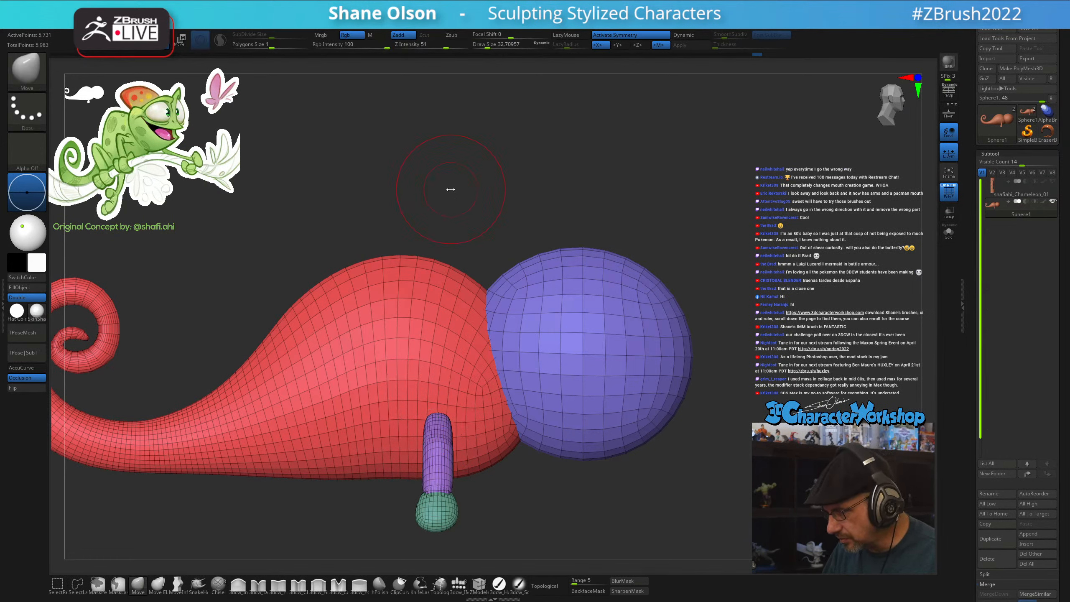
key("s")
mouse_move(710, 331)
left_mouse_down()
mouse_move(651, 285)
mouse_move(696, 233)
mouse_move(644, 267)
left_mouse_up()
left_click_drag(683, 331, 691, 336)
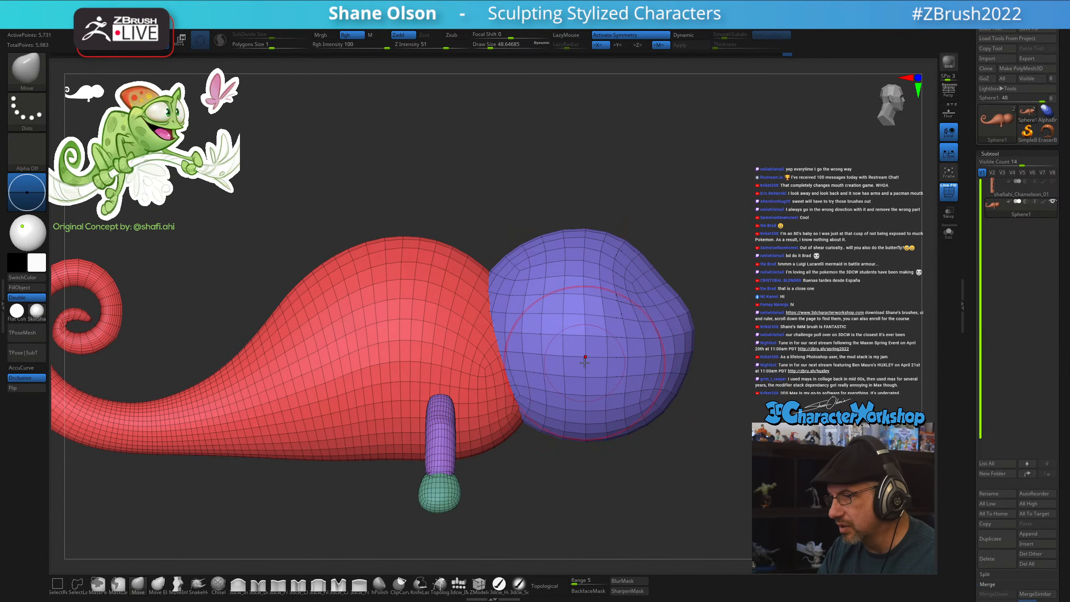
left_click_drag(716, 359, 596, 329)
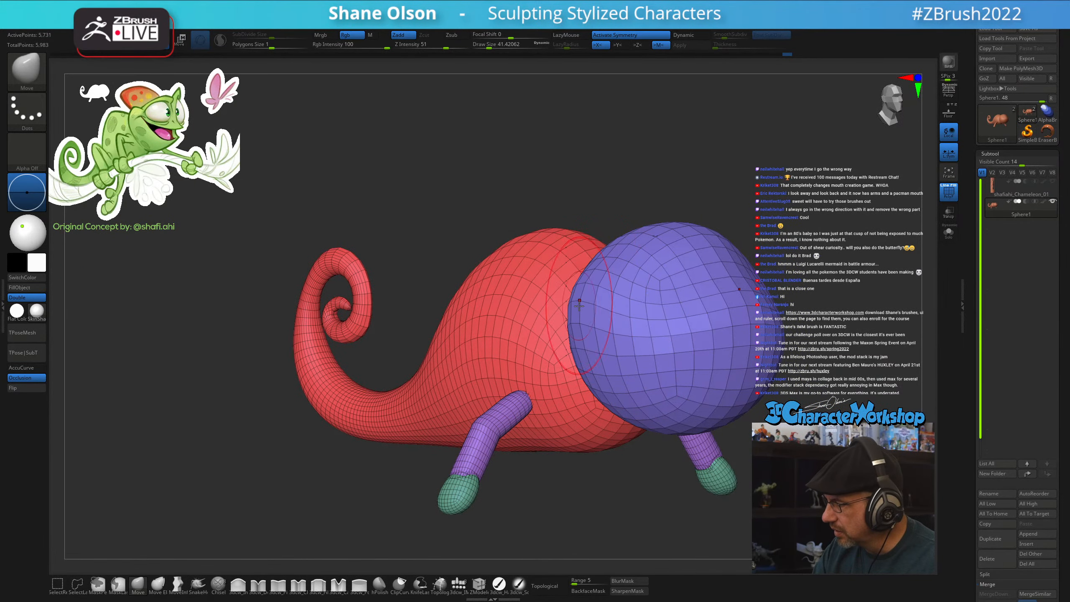
right_click_drag(626, 342, 649, 325)
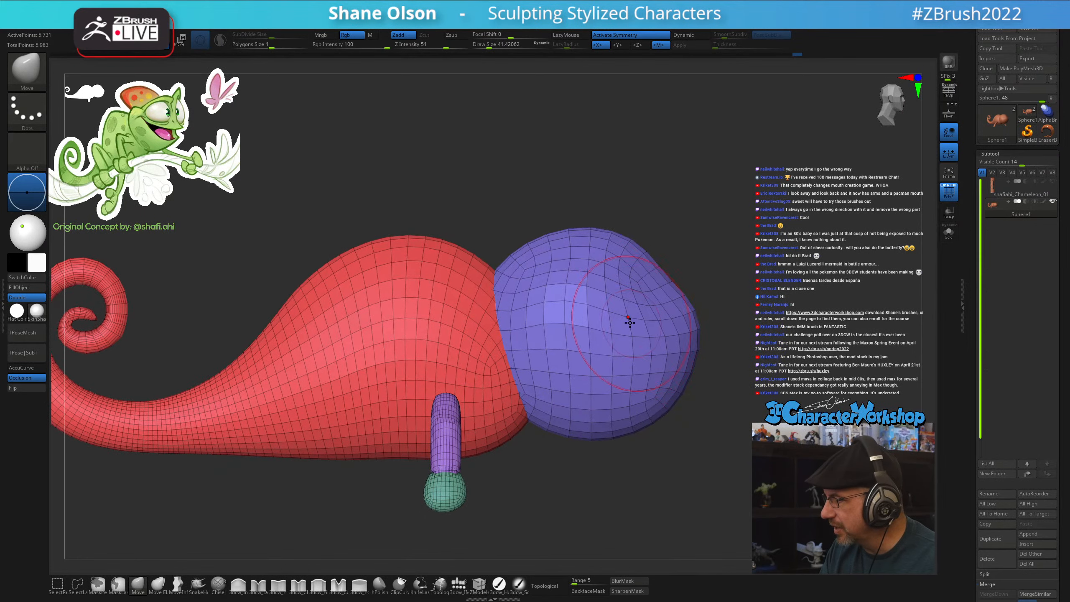
right_click_drag(744, 412, 702, 379)
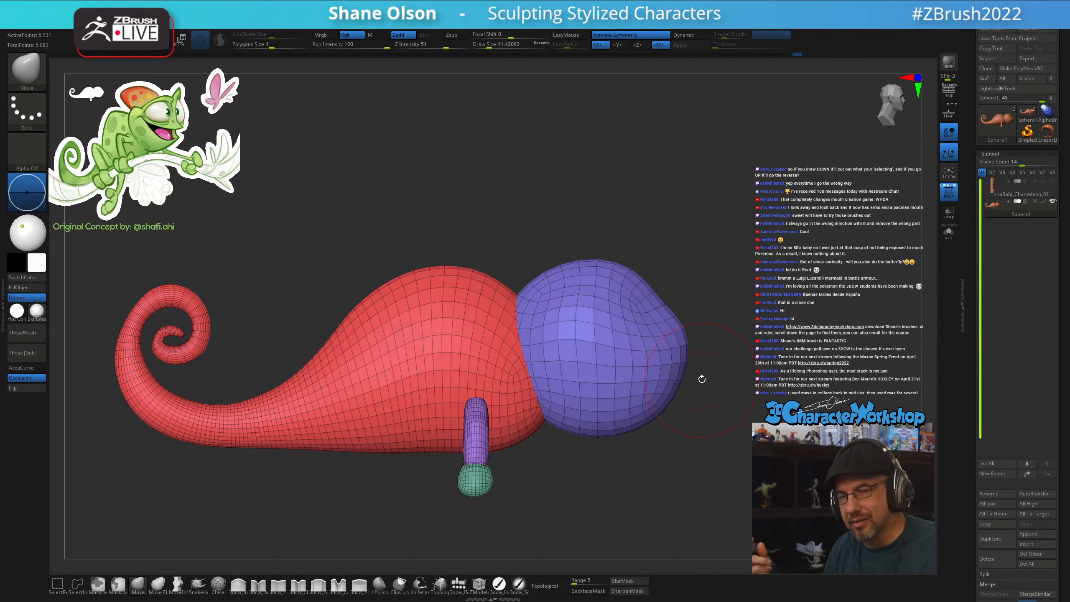
Try a rounded Knife Lasso cut for the mouth at the front of the reshaped head, and undo it
key("ctrl+shift")
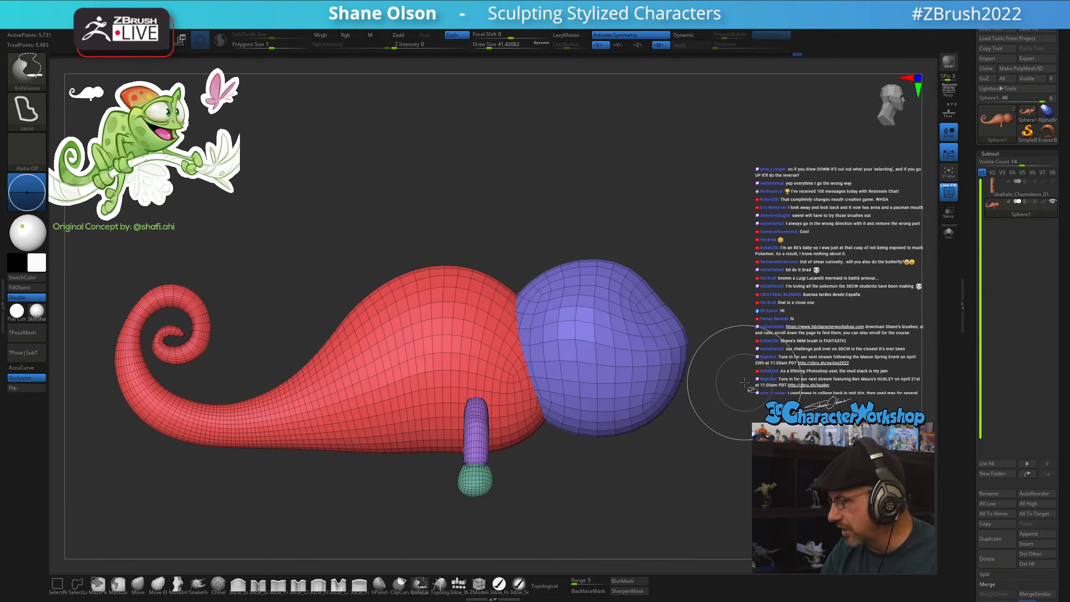
mouse_move(740, 373)
left_mouse_down("ctrl+shift")
mouse_move(626, 337)
mouse_move(696, 439)
left_mouse_up("ctrl+shift")
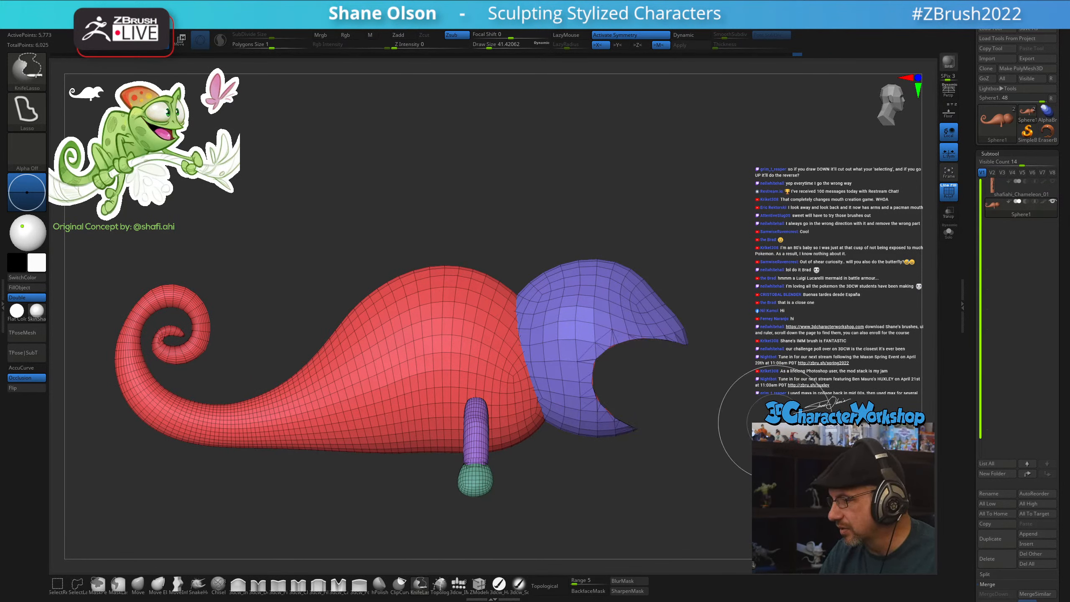
mouse_move(782, 415)
left_mouse_down()
mouse_move(661, 421)
mouse_move(767, 430)
left_mouse_up()
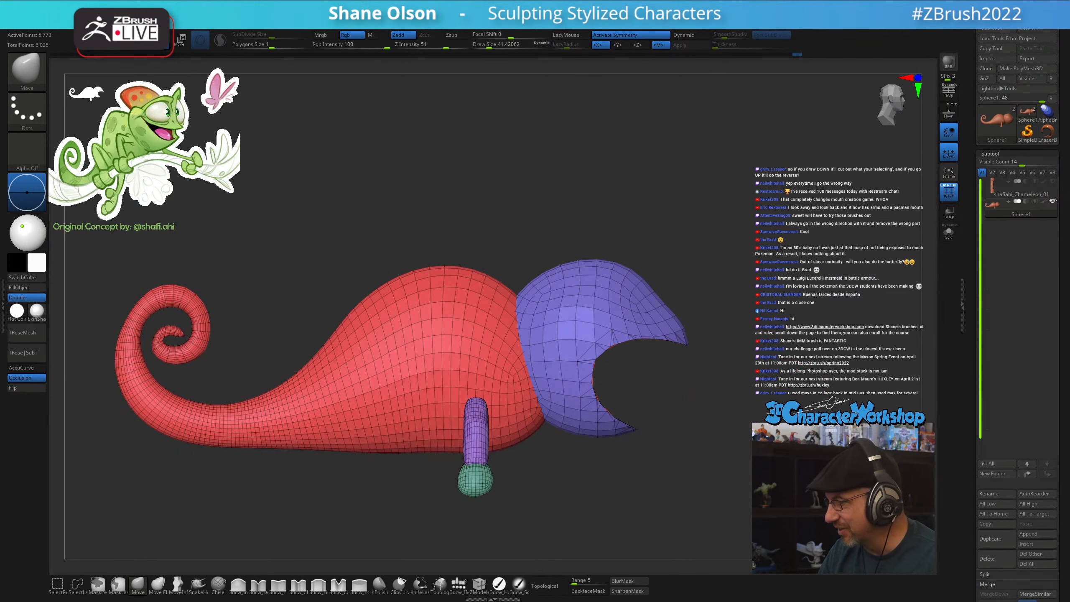
key("ctrl+z")
Try the rounded head cut in the reverse lasso direction, and undo it
key("ctrl+shift")
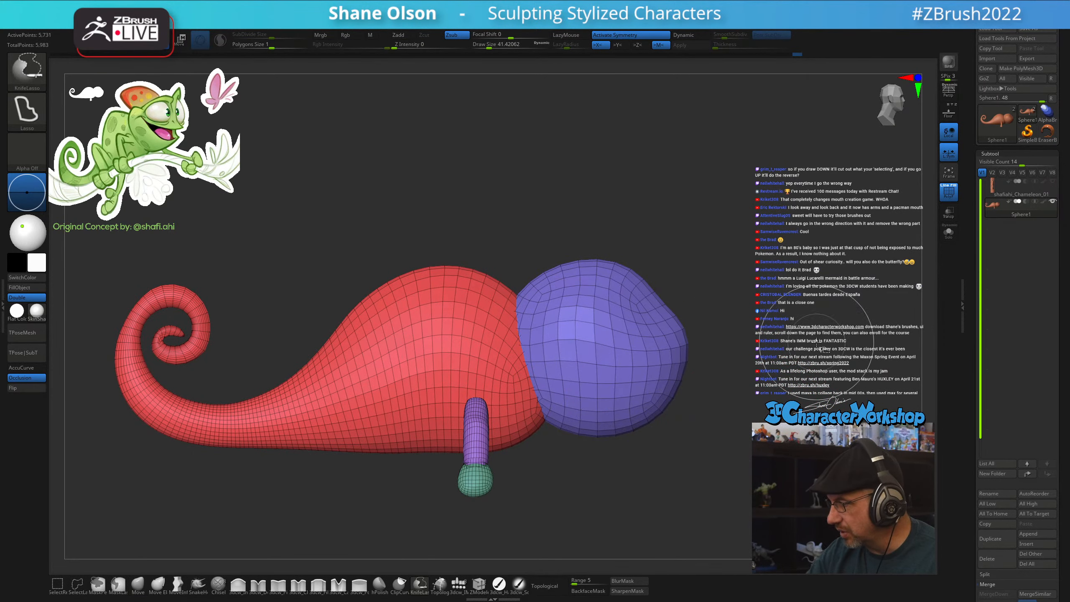
mouse_move(756, 266)
left_mouse_down("ctrl+shift")
mouse_move(713, 431)
mouse_move(620, 255)
mouse_move(719, 215)
mouse_move(712, 236)
left_mouse_up("ctrl+shift")
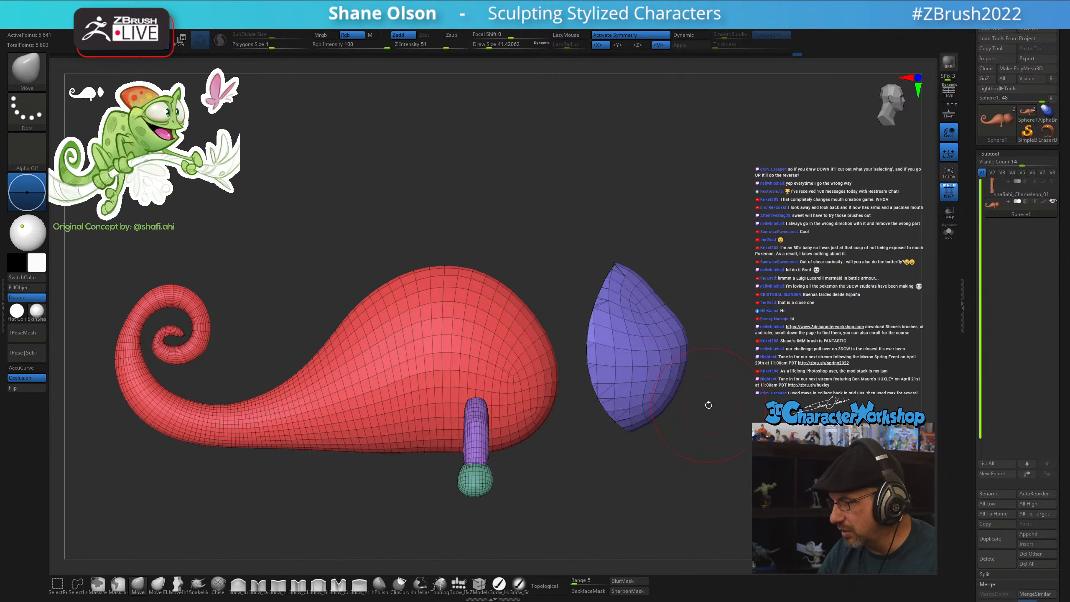
key("ctrl+z")
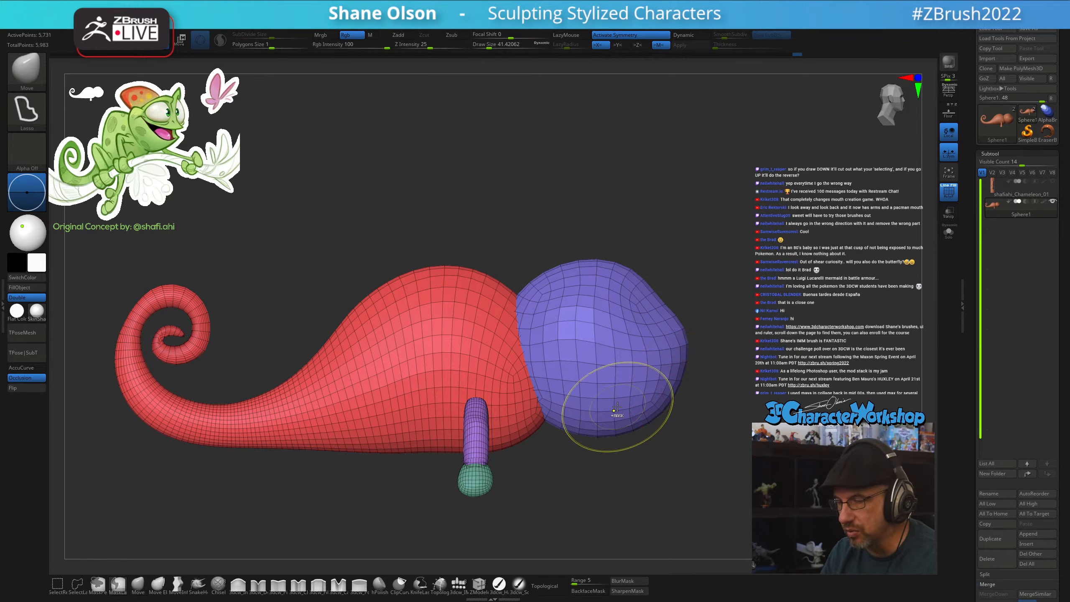
Try scooping a curved section out of the body's back with the Knife Lasso in both drawing directions, undoing each cut
mouse_move(525, 157)
left_mouse_down("ctrl+shift")
mouse_move(403, 226)
mouse_move(590, 329)
mouse_move(649, 165)
mouse_move(673, 232)
mouse_move(676, 409)
mouse_move(619, 233)
left_mouse_up("ctrl+shift")
mouse_move(391, 174)
left_mouse_down("ctrl+shift")
mouse_move(343, 236)
mouse_move(488, 195)
mouse_move(487, 186)
left_mouse_up("ctrl+shift")
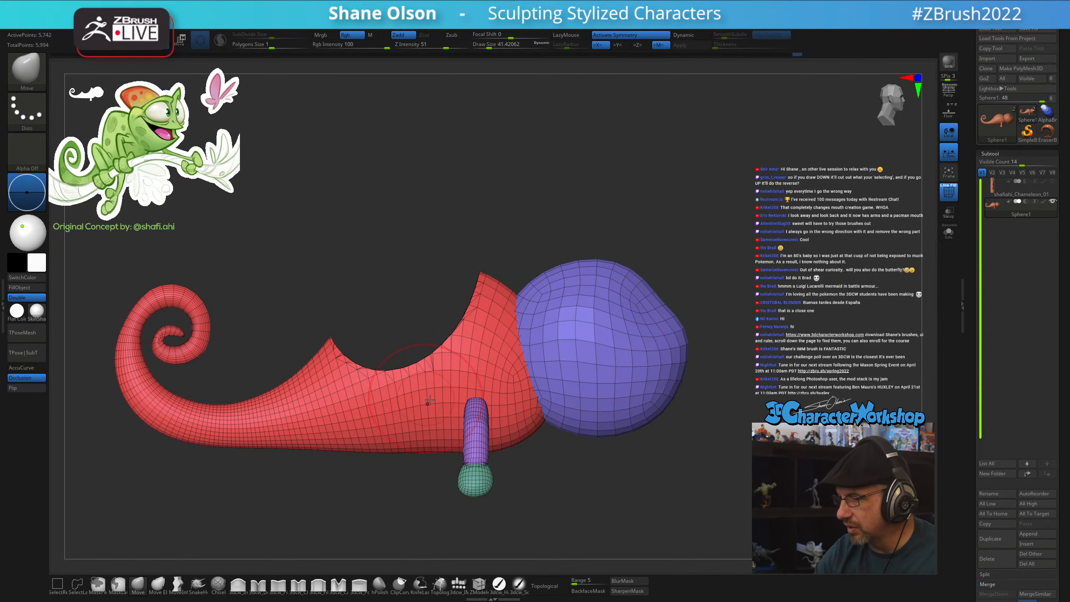
mouse_move(651, 467)
left_mouse_down()
mouse_move(661, 505)
mouse_move(658, 485)
left_mouse_up()
key("ctrl+z")
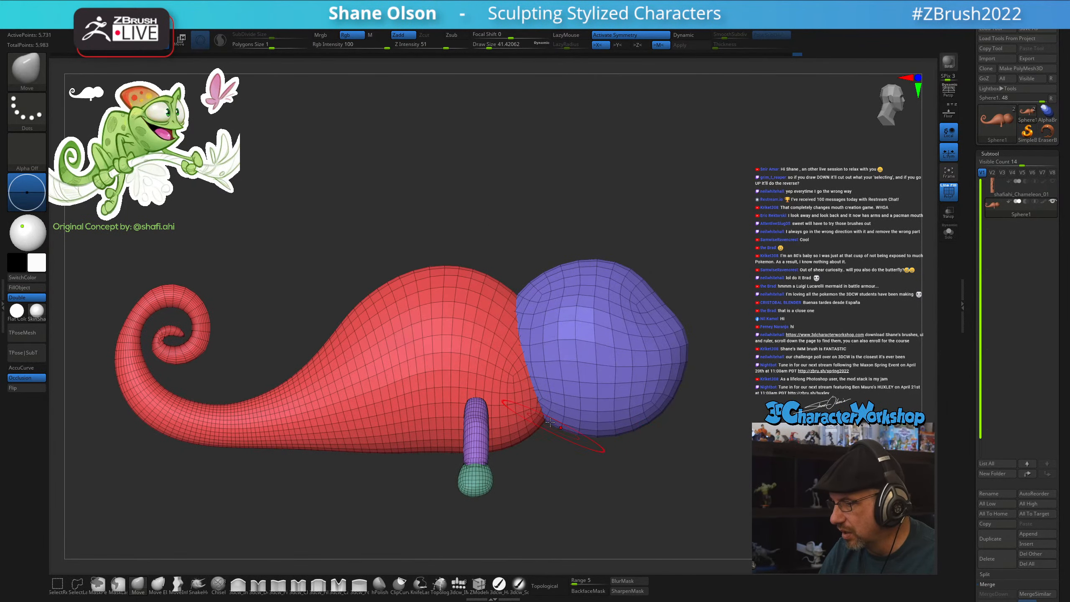
mouse_move(483, 225)
left_mouse_down("ctrl+shift")
mouse_move(420, 325)
mouse_move(440, 166)
left_mouse_up("ctrl+shift")
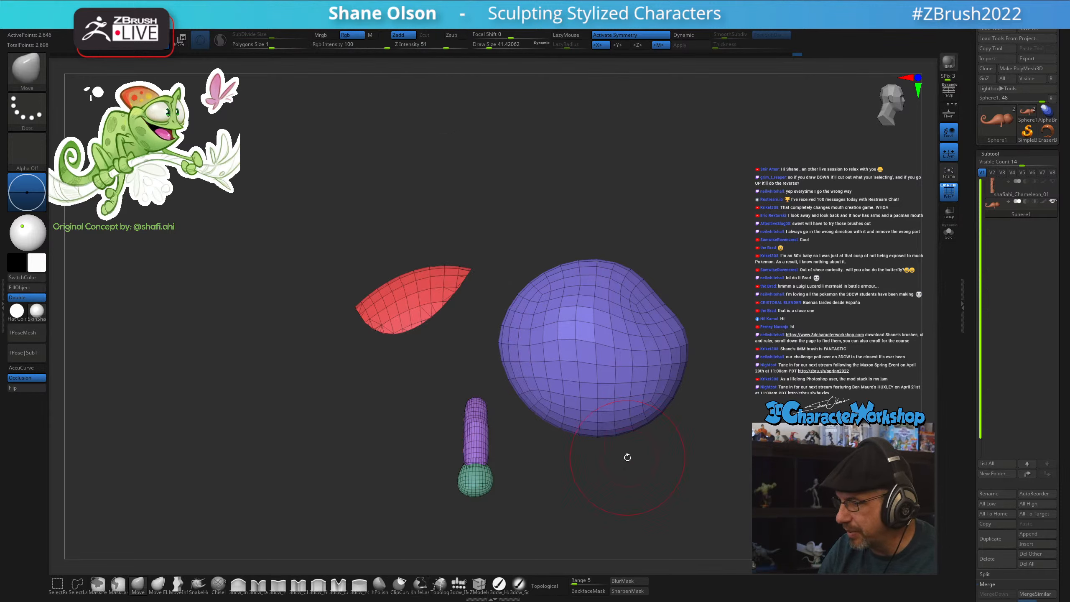
key("ctrl+z")
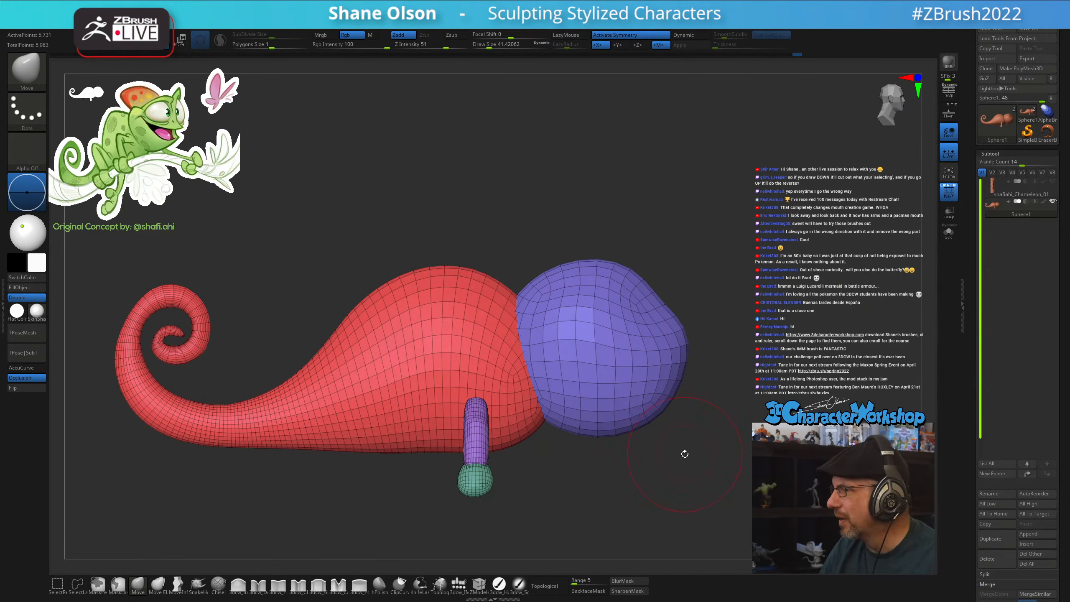
Flatten the upper back of the head into a slope with a larger Move brush, and reduce the brush for refining the brow
left_click_drag(798, 341, 771, 353)
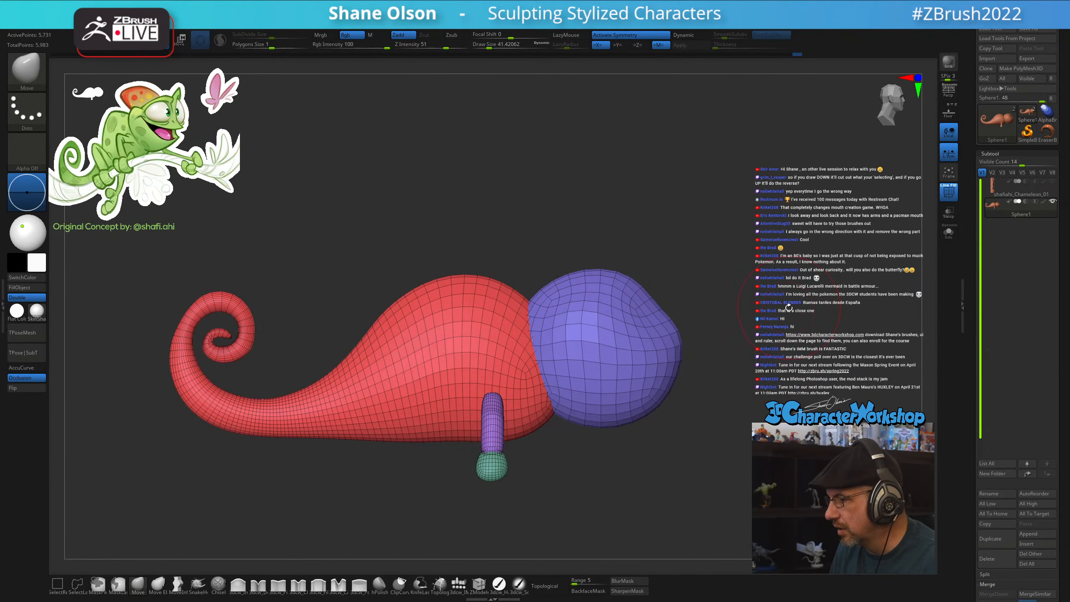
left_click_drag(789, 307, 771, 310)
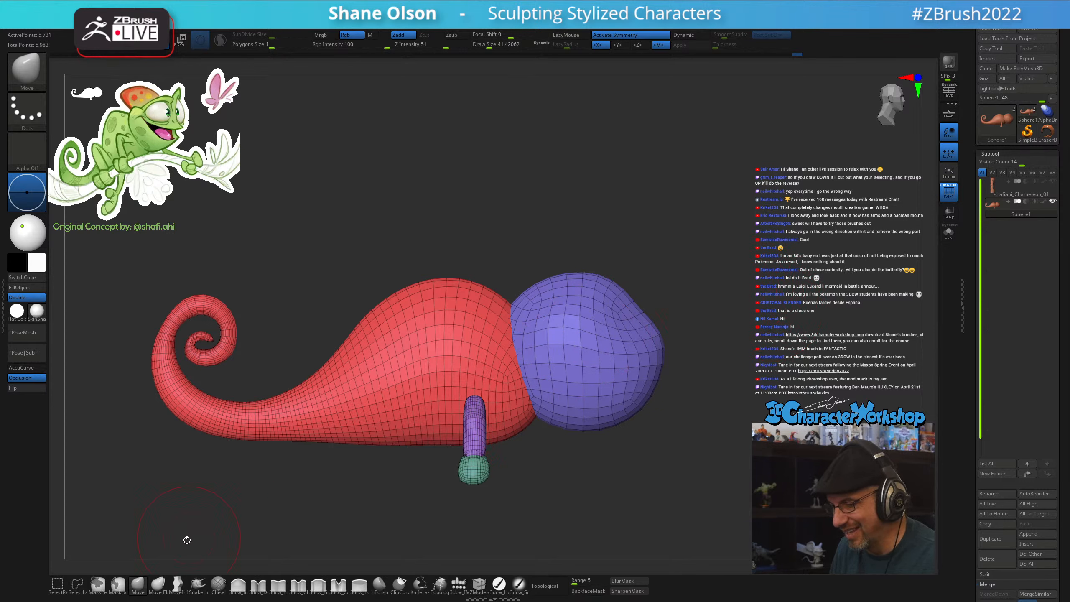
key("s")
left_click_drag(372, 267, 378, 266)
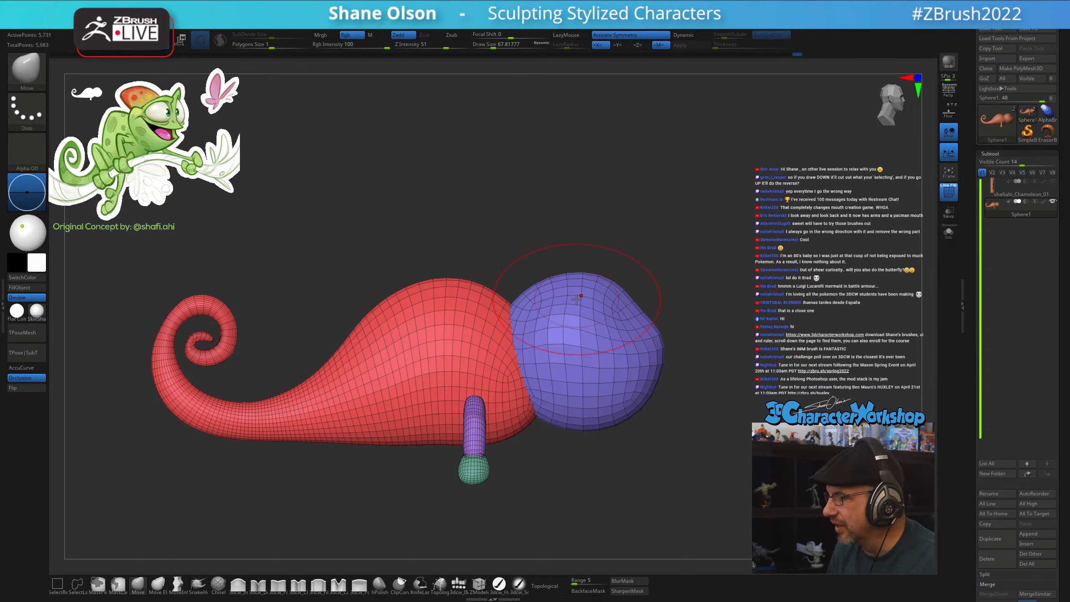
mouse_move(539, 279)
left_mouse_down()
mouse_move(550, 294)
mouse_move(571, 291)
left_mouse_up()
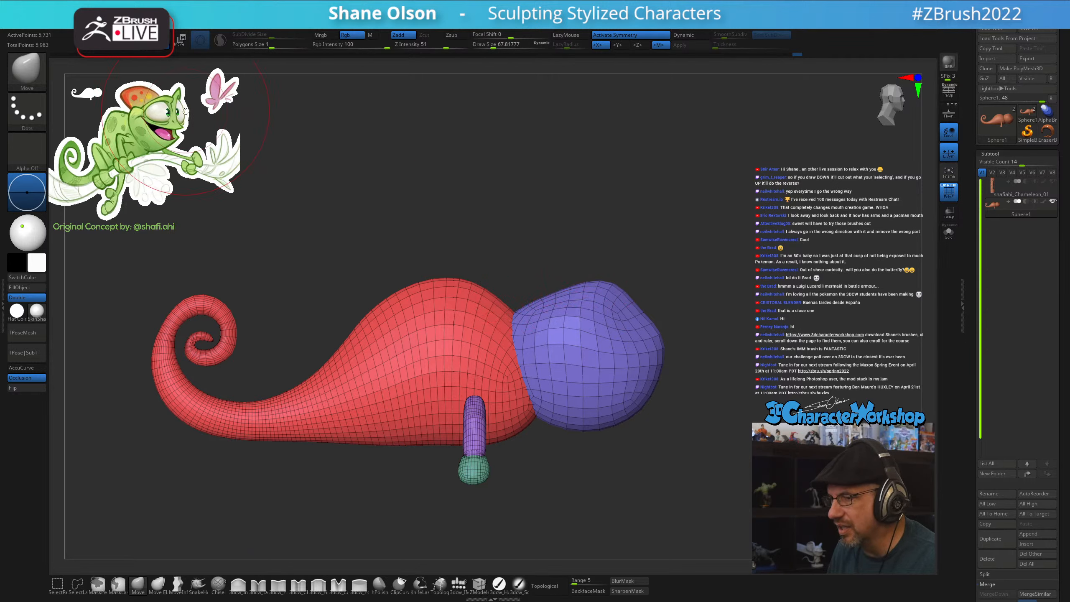
key("s")
left_click_drag(271, 139, 267, 140)
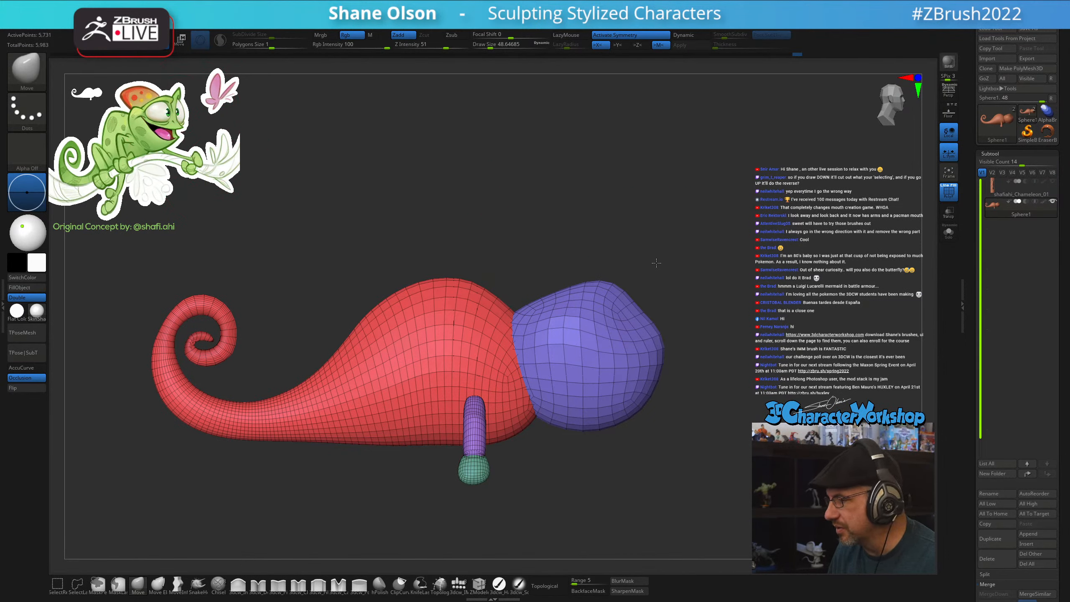
mouse_move(656, 263)
left_mouse_down()
mouse_move(603, 270)
mouse_move(637, 267)
left_mouse_up()
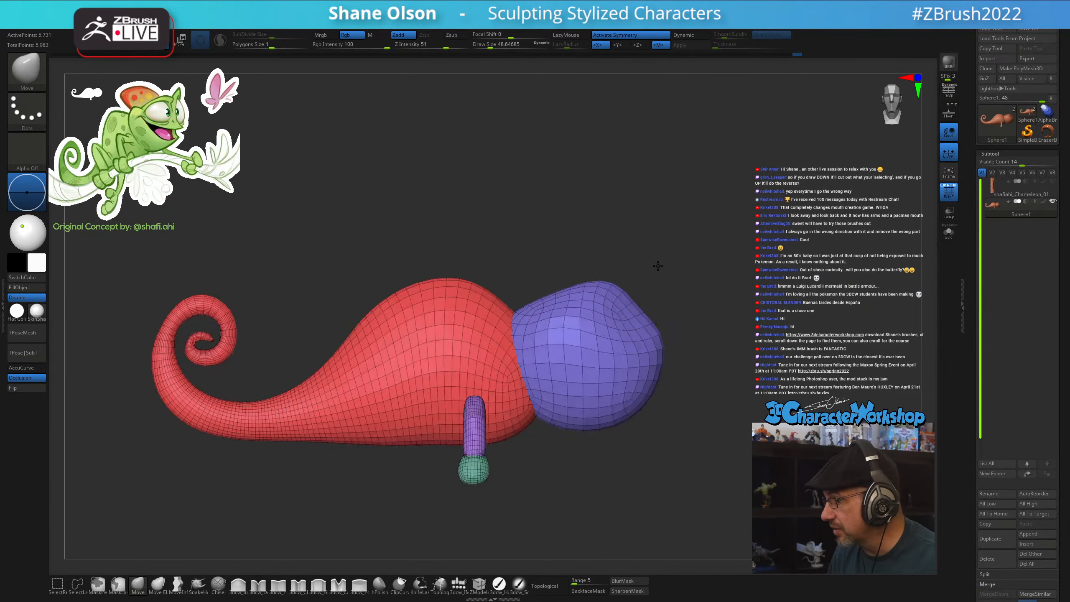
Isolate the head polygroup and split the hidden body and arms into their own subtool
left_click(605, 347, "ctrl+shift")
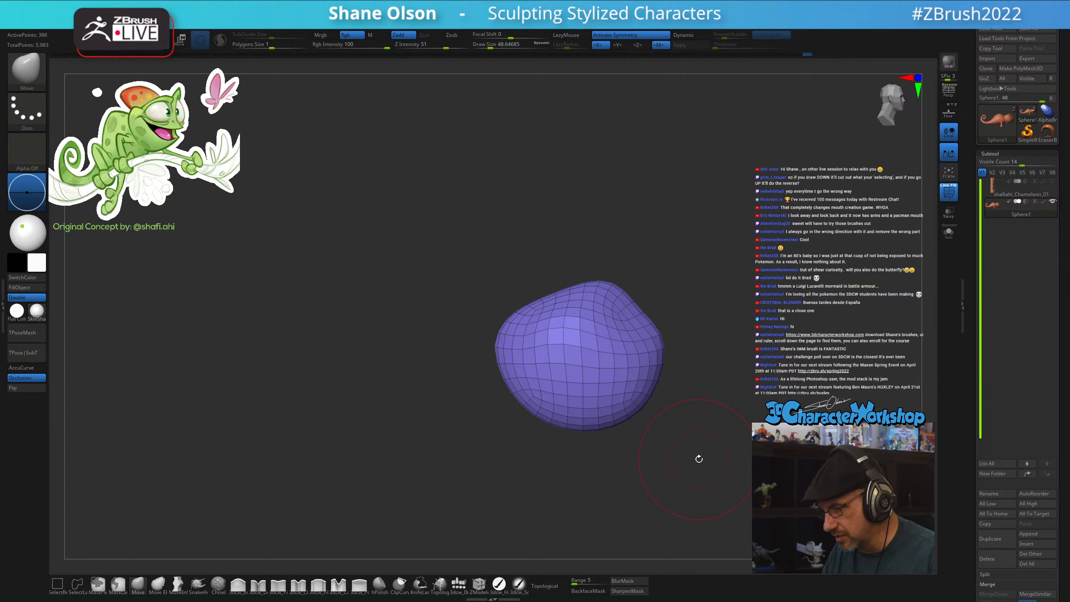
key("space")
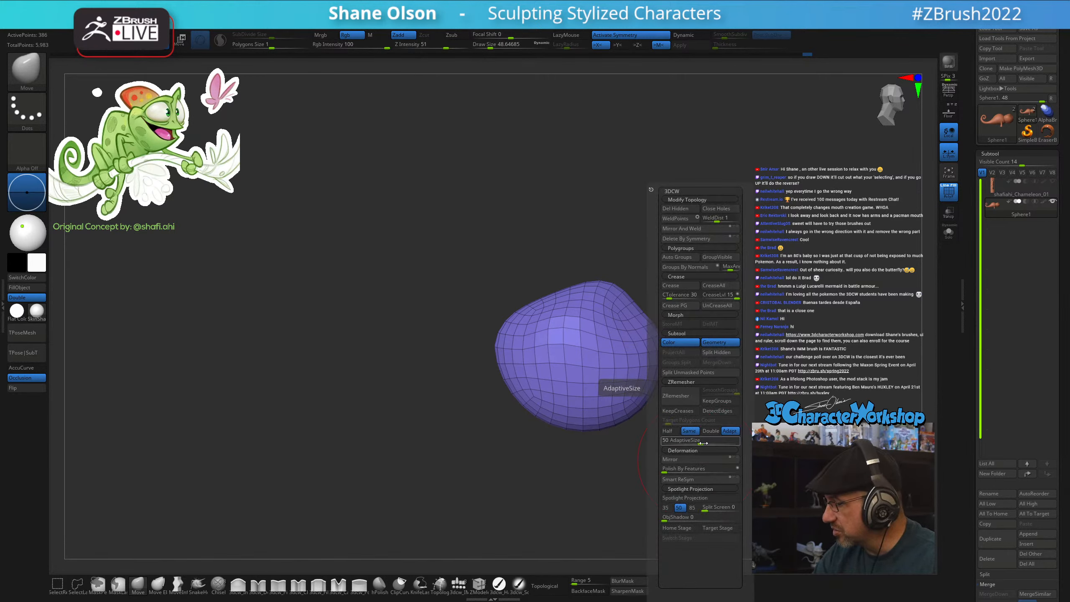
left_click(719, 354)
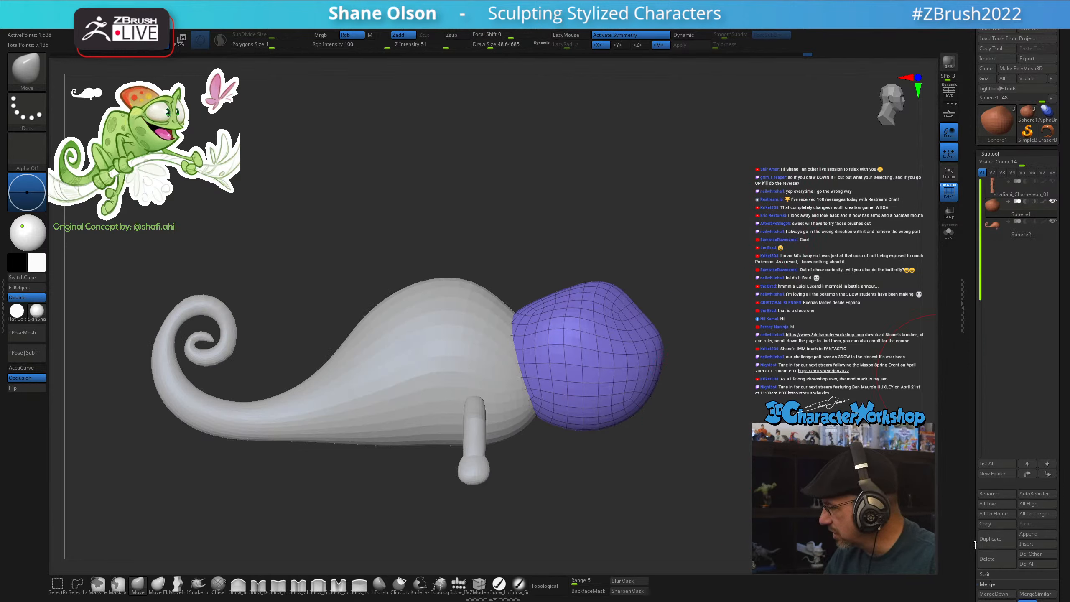
Delete the head's lower subdivision levels so only the denser mesh remains
scroll(988, 557, "down", 3)
left_click(993, 569)
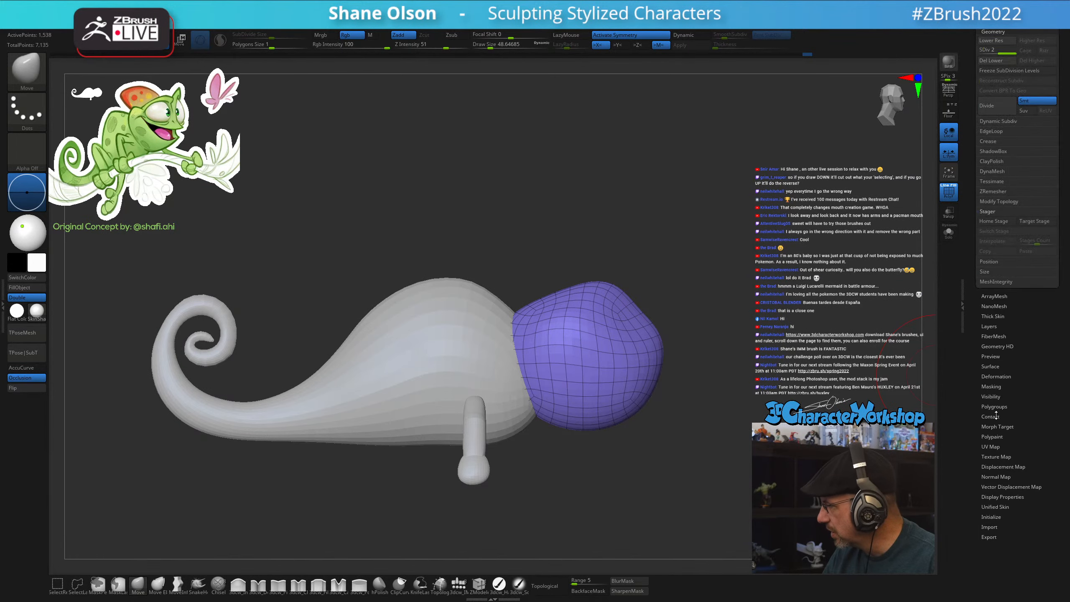
left_click(993, 61)
left_click_drag(715, 365, 720, 374)
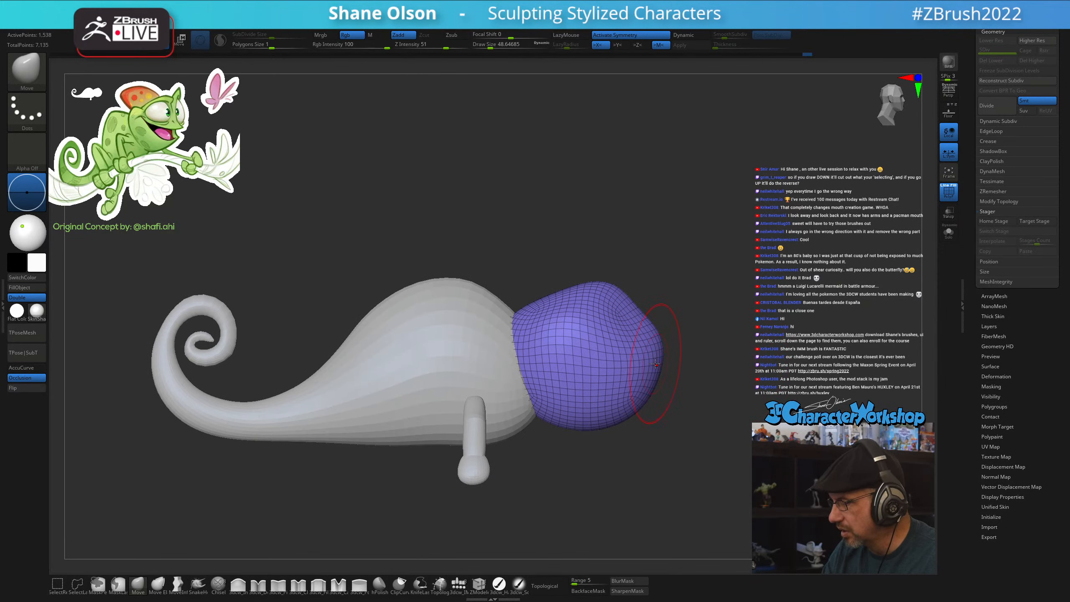
left_click_drag(738, 306, 723, 351)
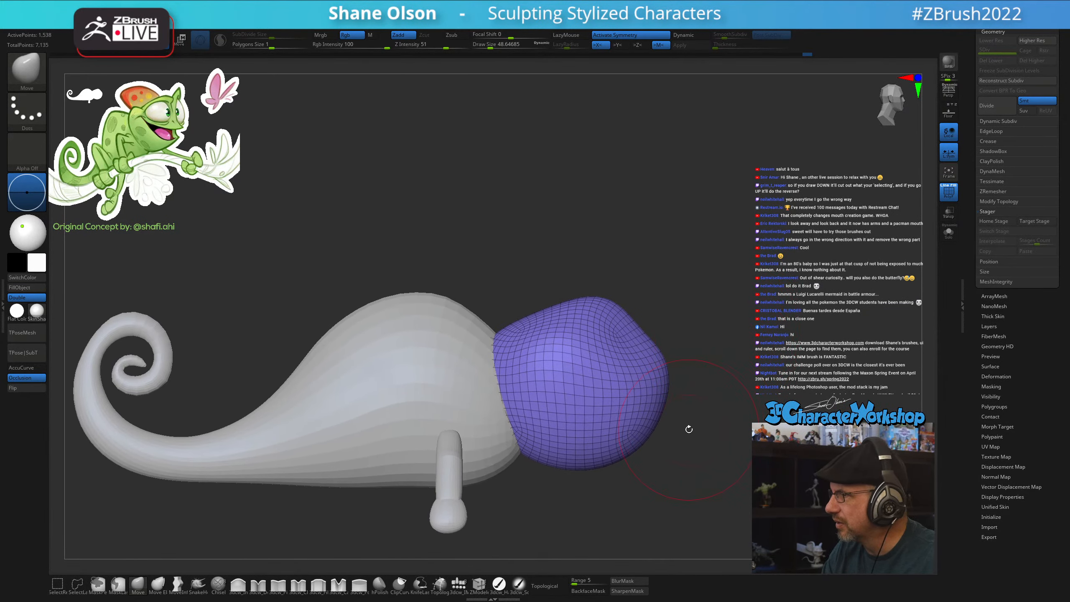
left_click_drag(726, 404, 738, 410, "alt")
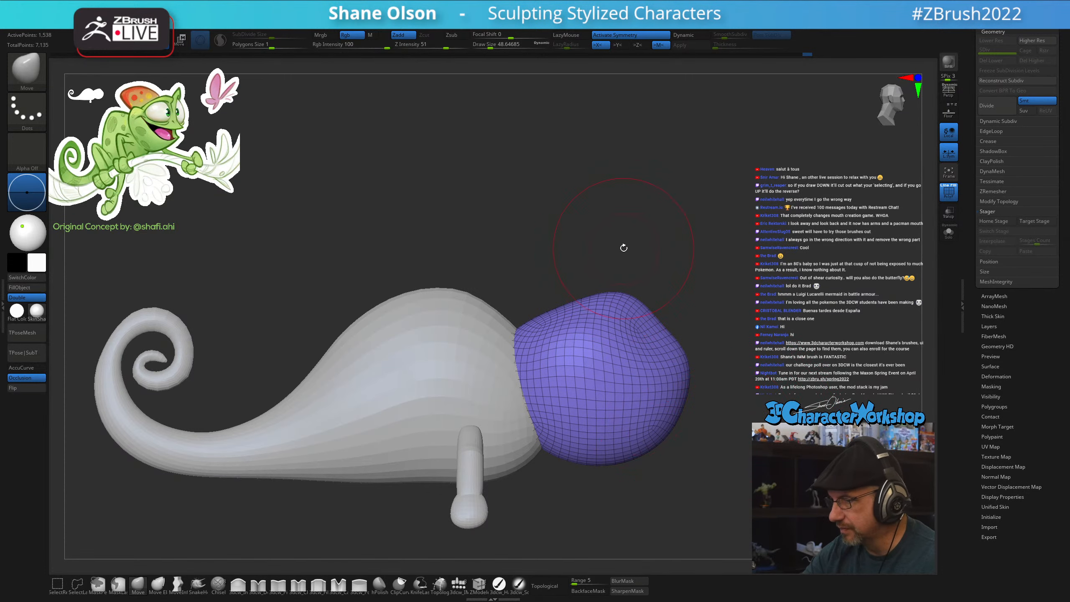
Choose the QuadSphere insert brush at a draw size of about 20, try inserting mirrored eyes on the front of the head, and undo them
left_click(460, 584)
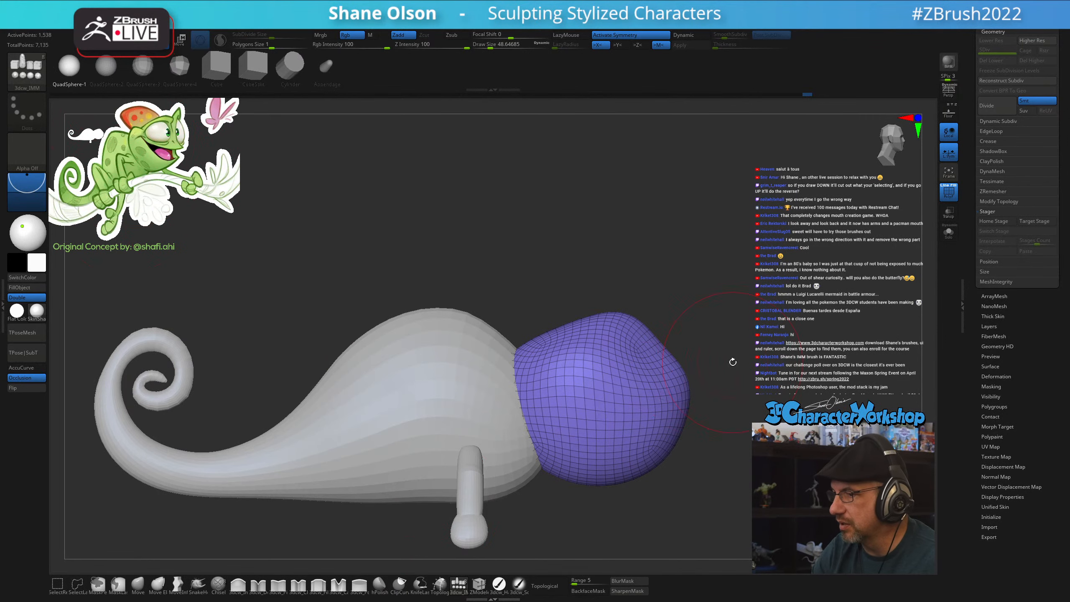
left_click_drag(731, 364, 692, 340)
key("bracketleft")
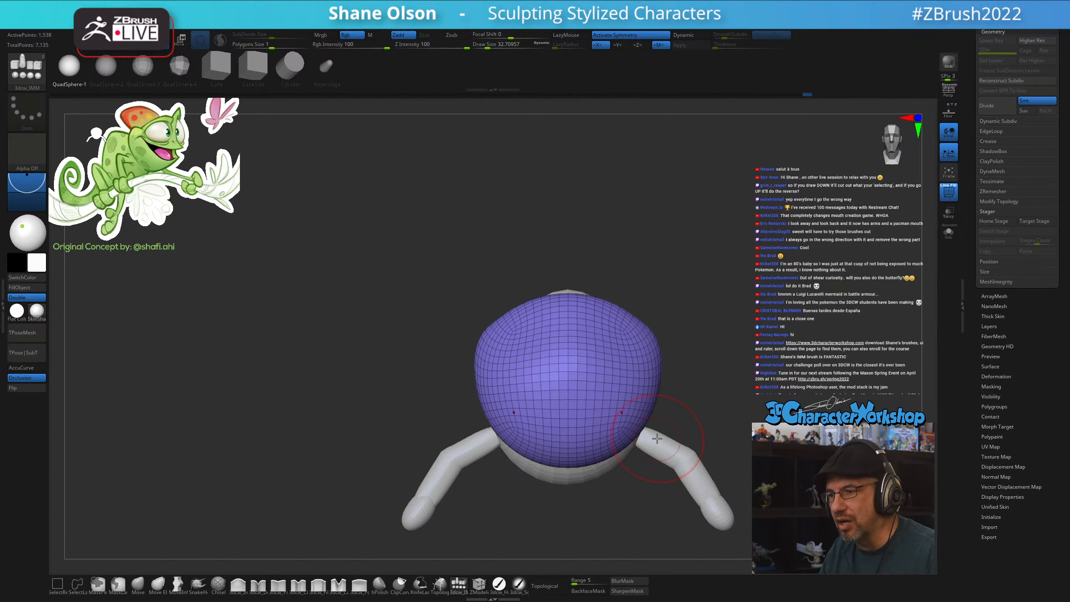
key("bracketleft")
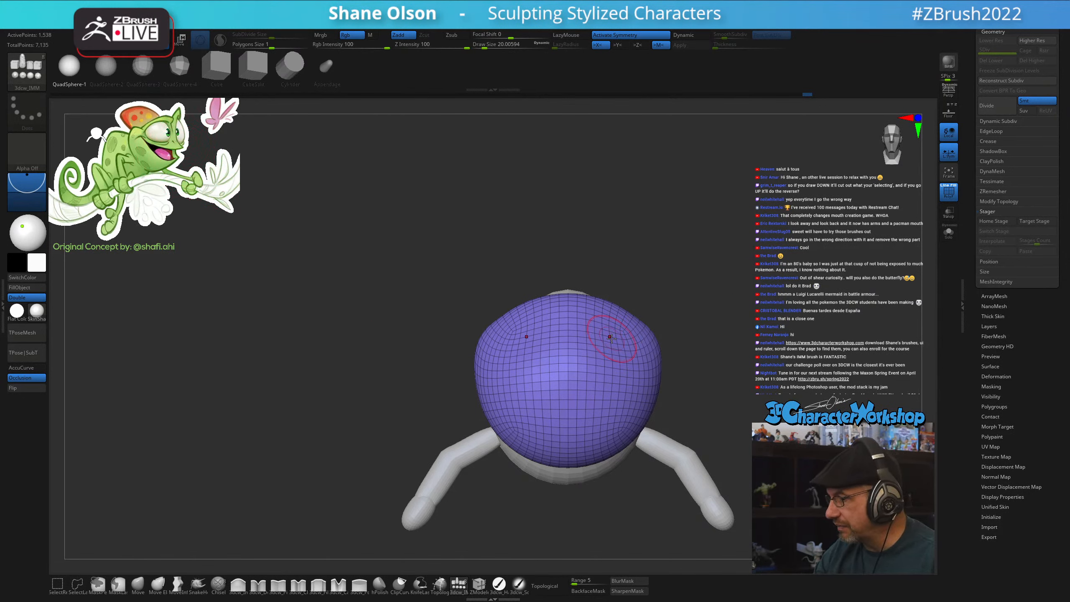
left_click_drag(613, 338, 620, 368)
key("ctrl+z")
Reset the gizmo orientation and insert a mirrored pair of QuadSphere eyes on the upper front of the head
key("space")
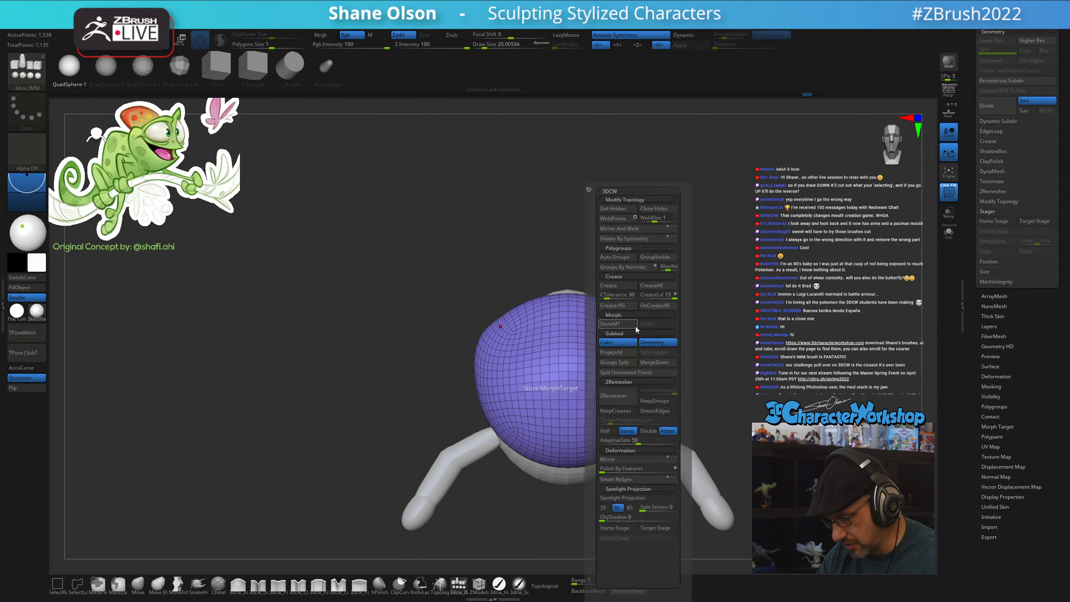
key("w")
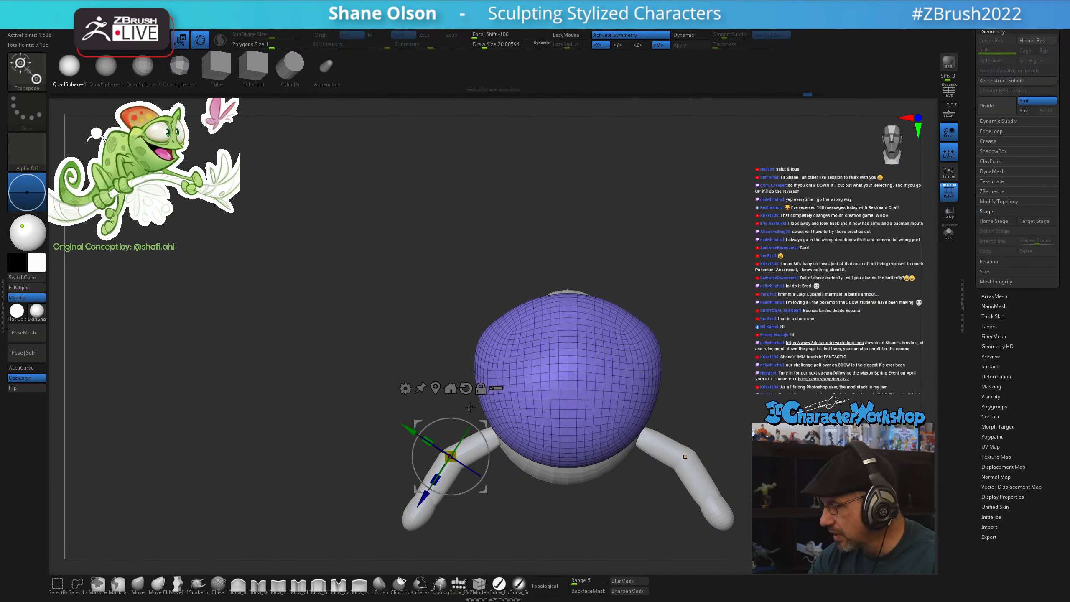
left_click(466, 388, "alt")
key("q")
left_click_drag(613, 347, 608, 392)
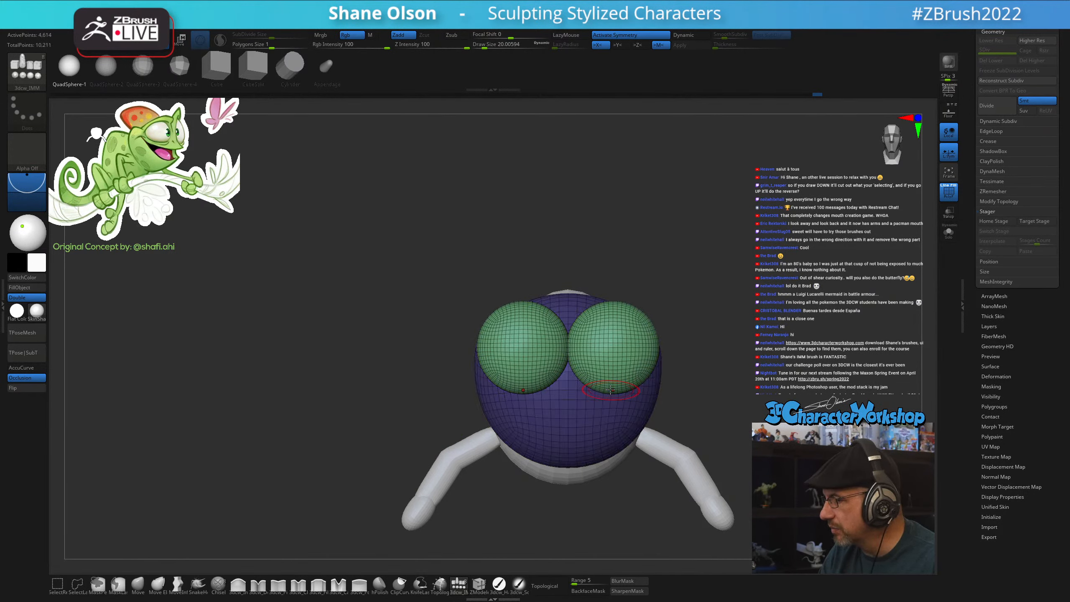
Split the unmasked eye spheres into their own subtool and make that subtool active
left_click_drag(720, 406, 739, 422)
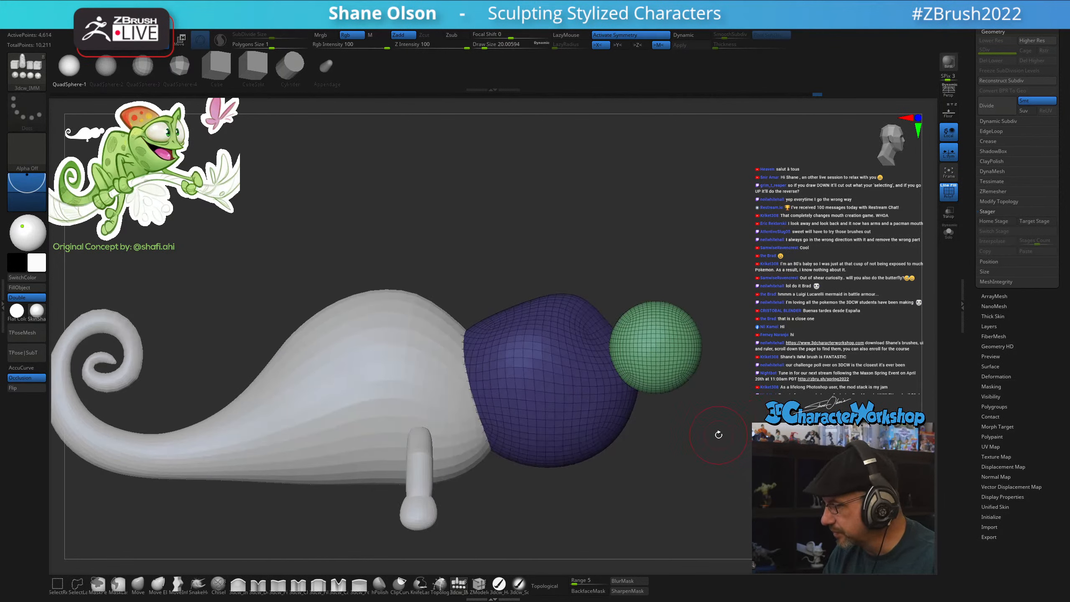
key("space")
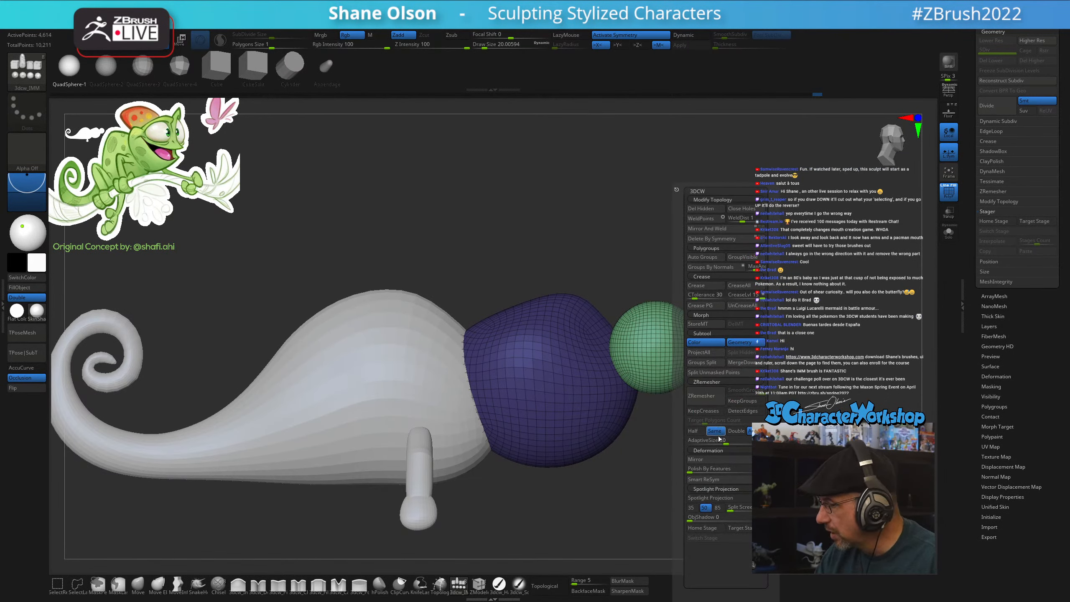
left_click(715, 372)
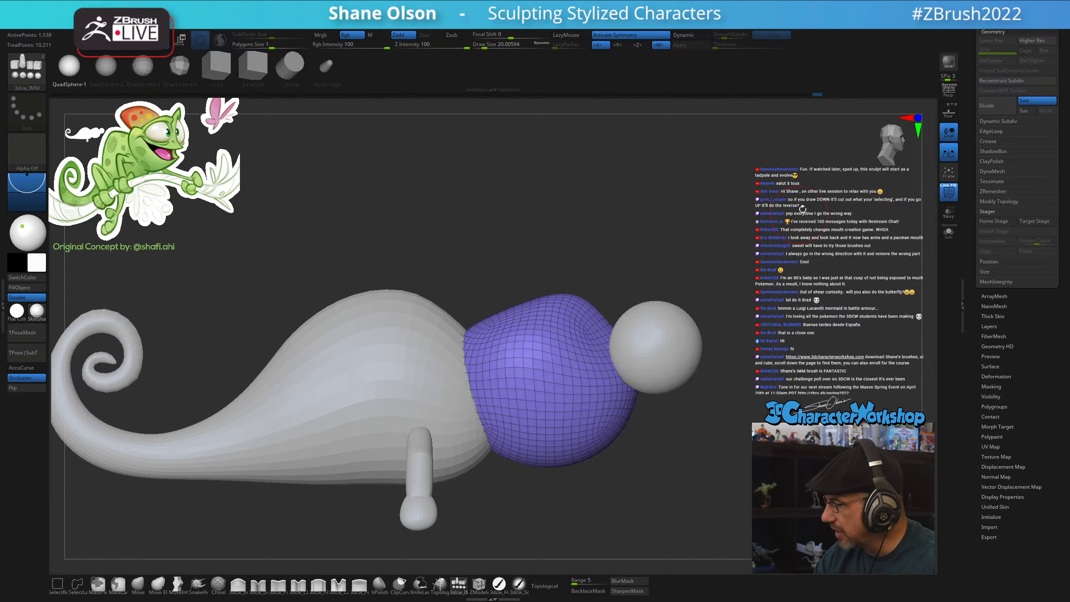
key("Down")
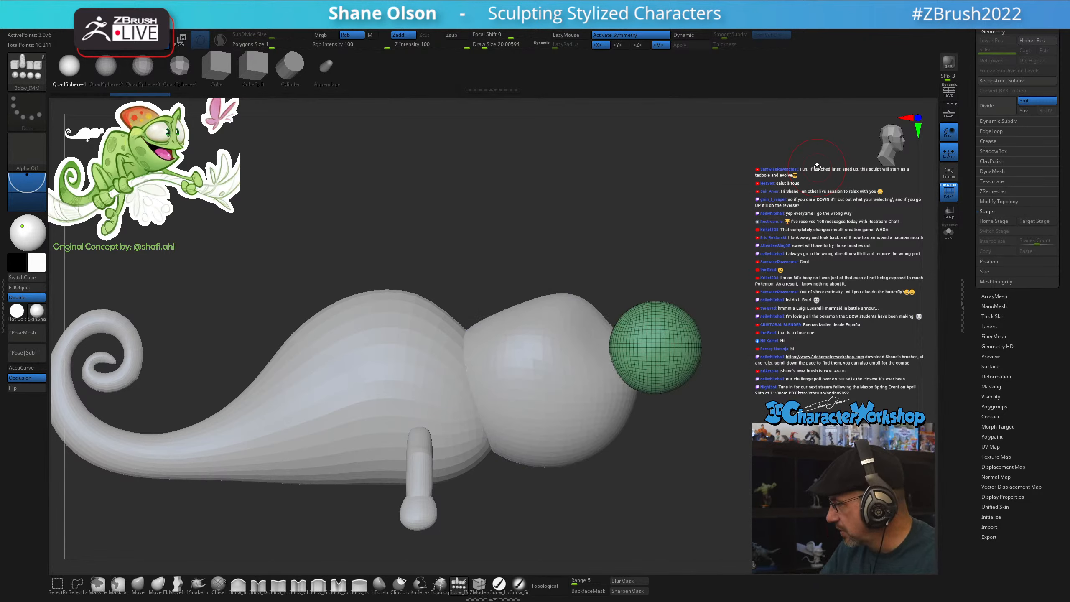
Push the eye spheres back into the front of the head, slightly closer together and slightly lower
key("w")
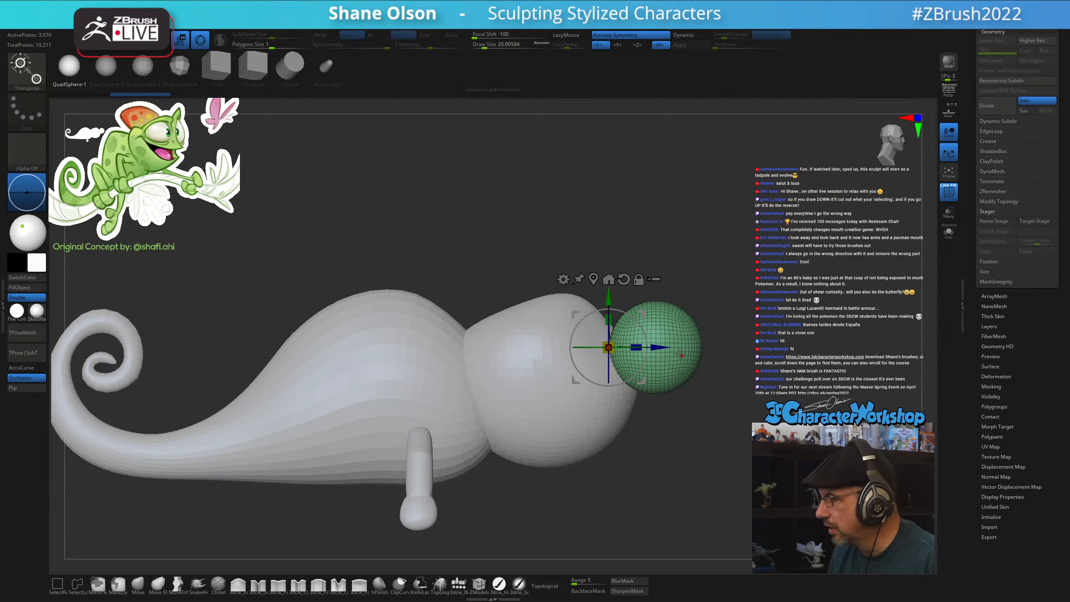
left_click_drag(660, 348, 579, 353)
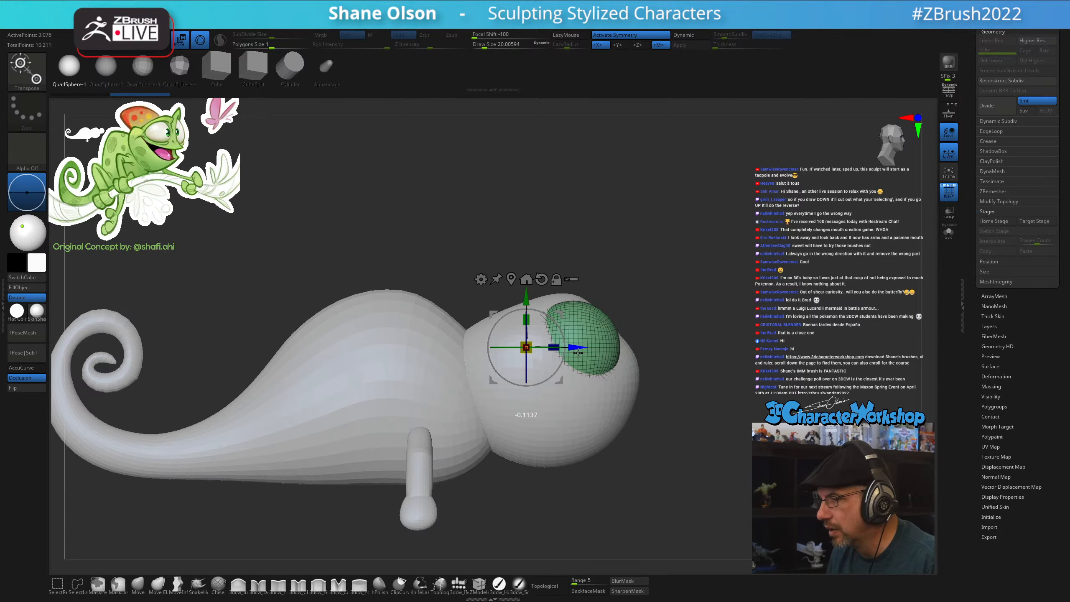
left_click_drag(780, 322, 701, 432)
left_click_drag(696, 395, 668, 406, "alt")
left_click_drag(668, 406, 654, 405)
left_click_drag(452, 359, 438, 359)
left_click_drag(676, 398, 582, 337)
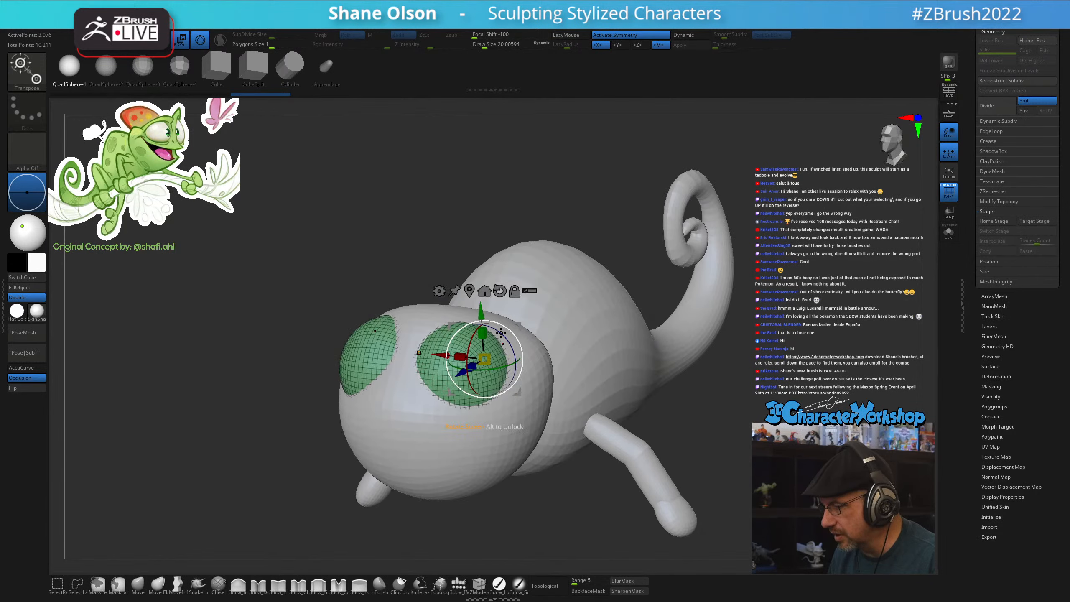
left_click_drag(363, 256, 506, 295)
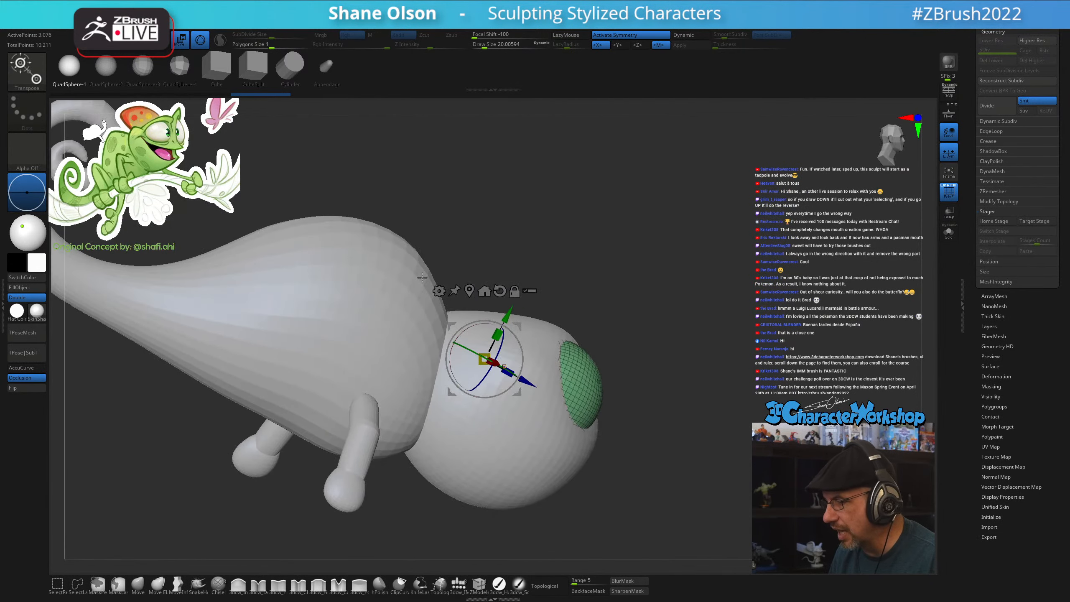
left_click_drag(609, 287, 620, 245, "shift")
left_click_drag(702, 315, 718, 293, "alt")
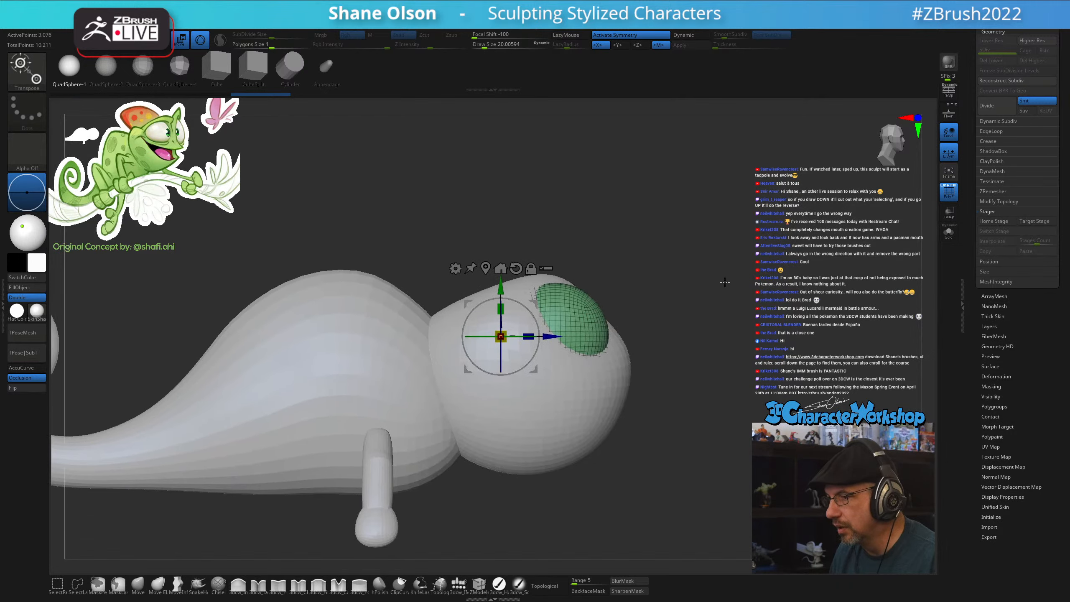
left_click_drag(501, 285, 501, 288)
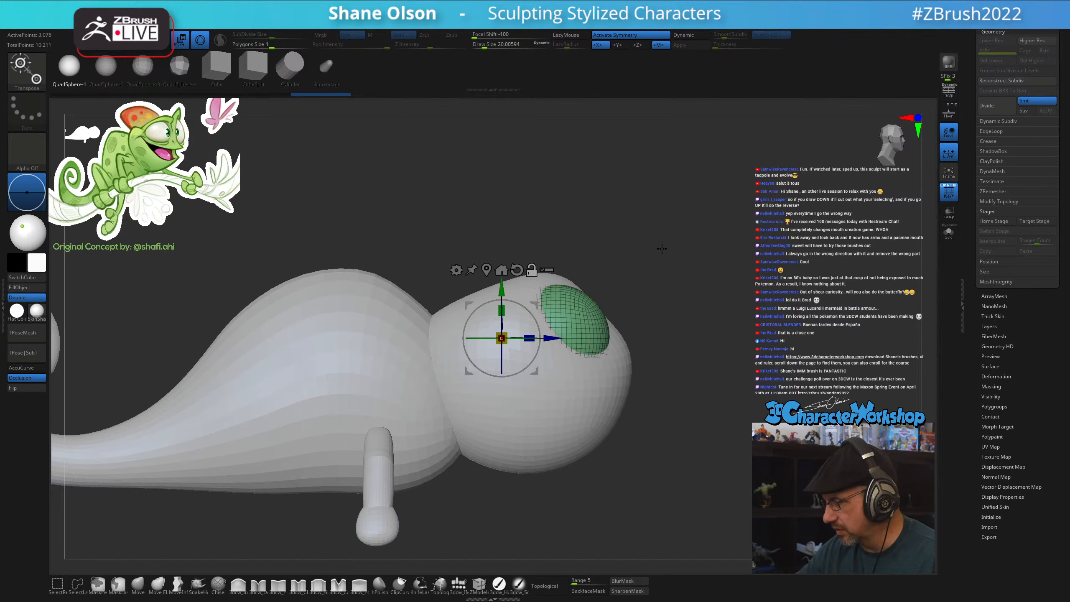
Isolate the eyes and step the history back to their placement right after the split
left_click(949, 233)
left_click_drag(695, 314, 685, 413)
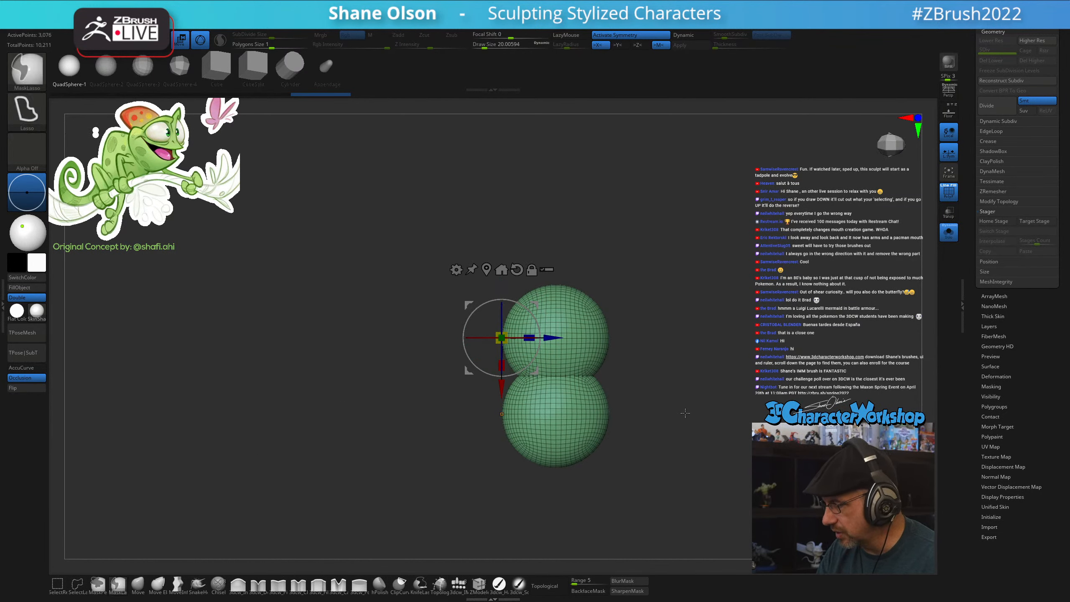
key("ctrl+z")
key("ctrl+z")
key("ctrl+z")
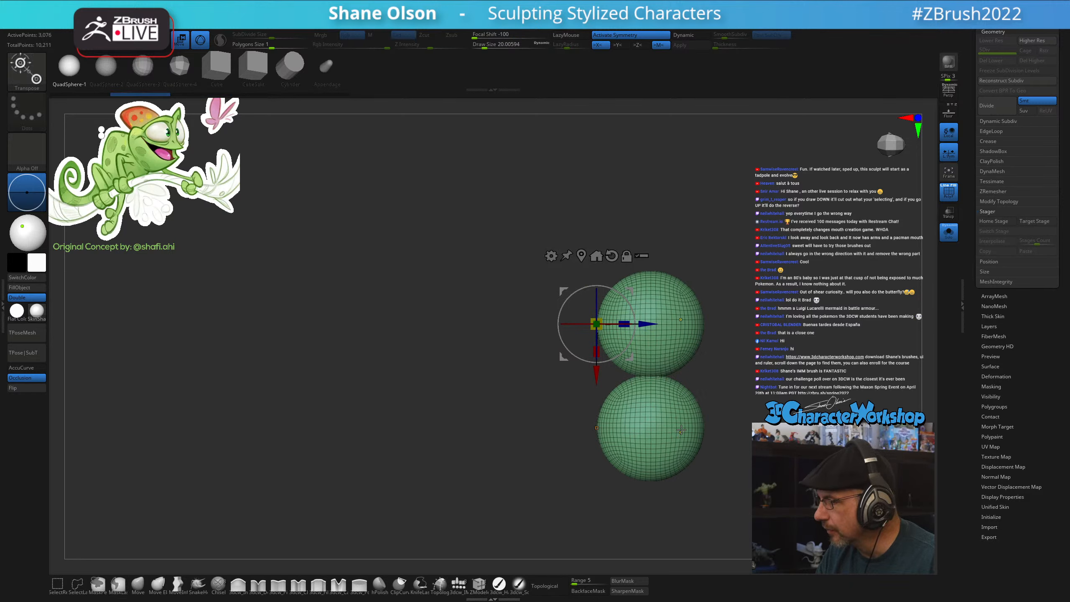
key("ctrl+z")
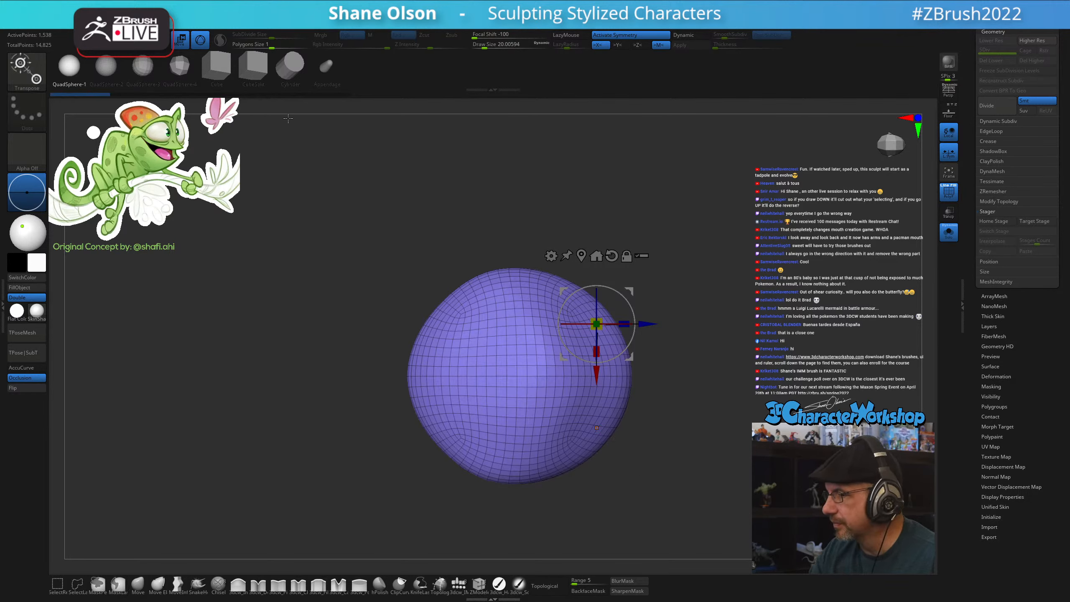
left_click_drag(644, 370, 695, 321)
left_click_drag(991, 183, 993, 314)
left_click(995, 153)
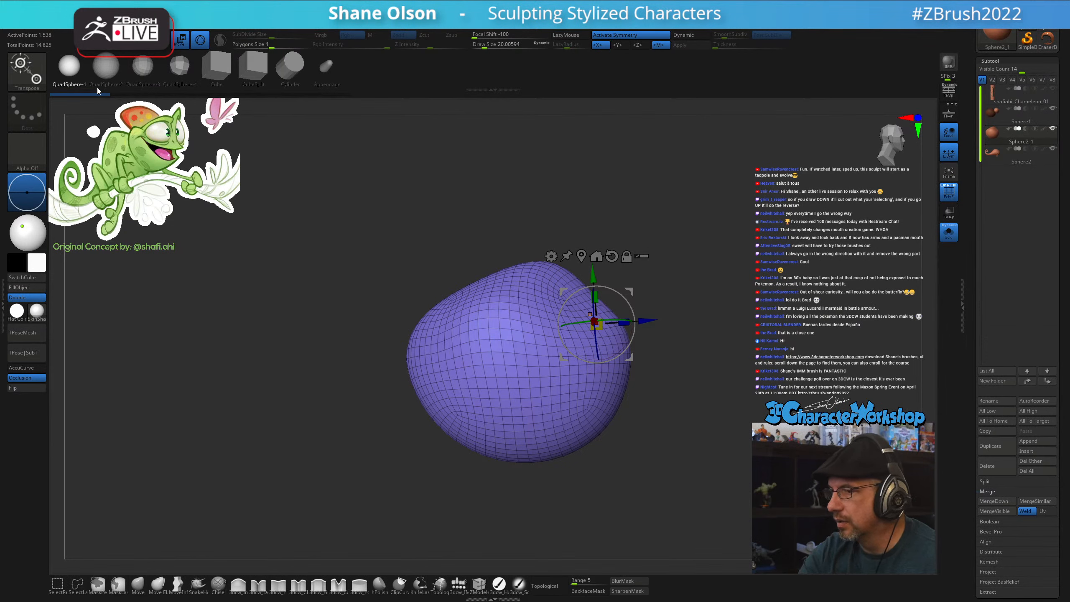
left_click(144, 95)
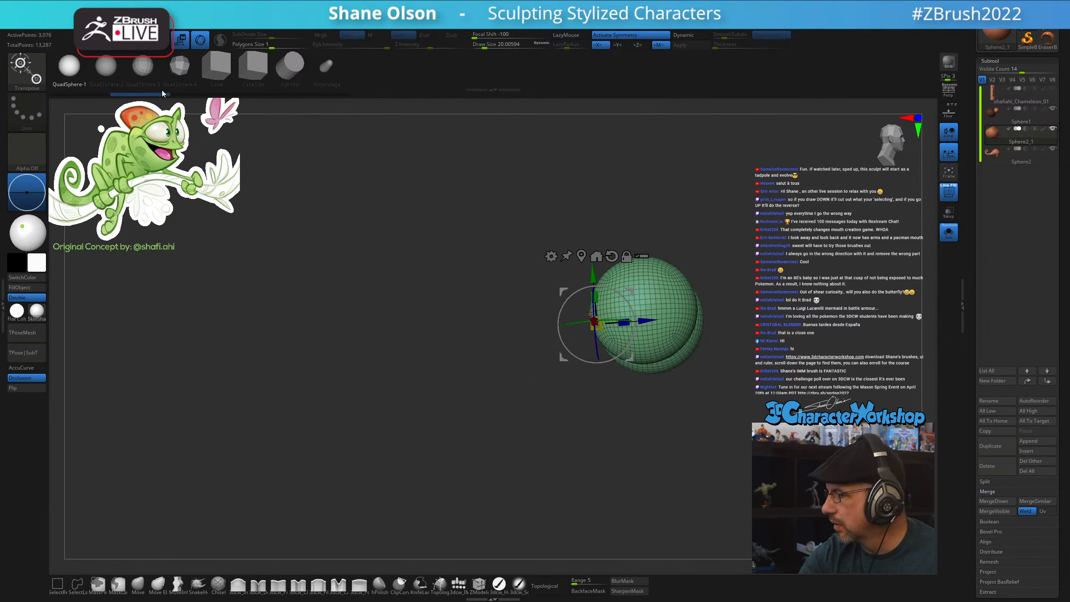
Center the gizmo on one eye sphere and spread the mirrored eyes slightly apart sideways in a top view
left_click_drag(742, 383, 724, 463)
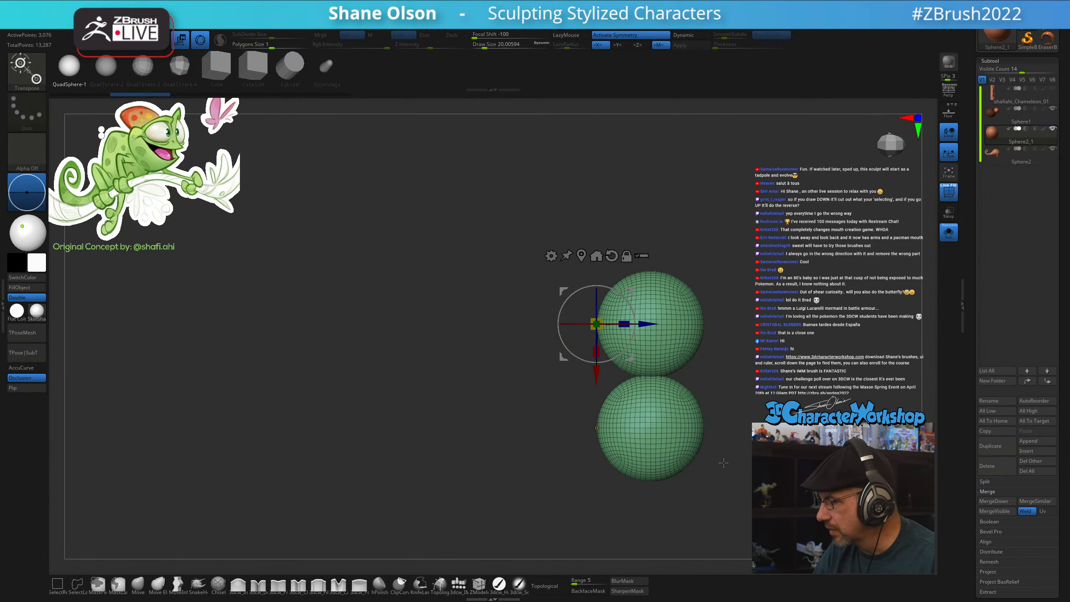
left_click_drag(741, 340, 695, 344, "alt")
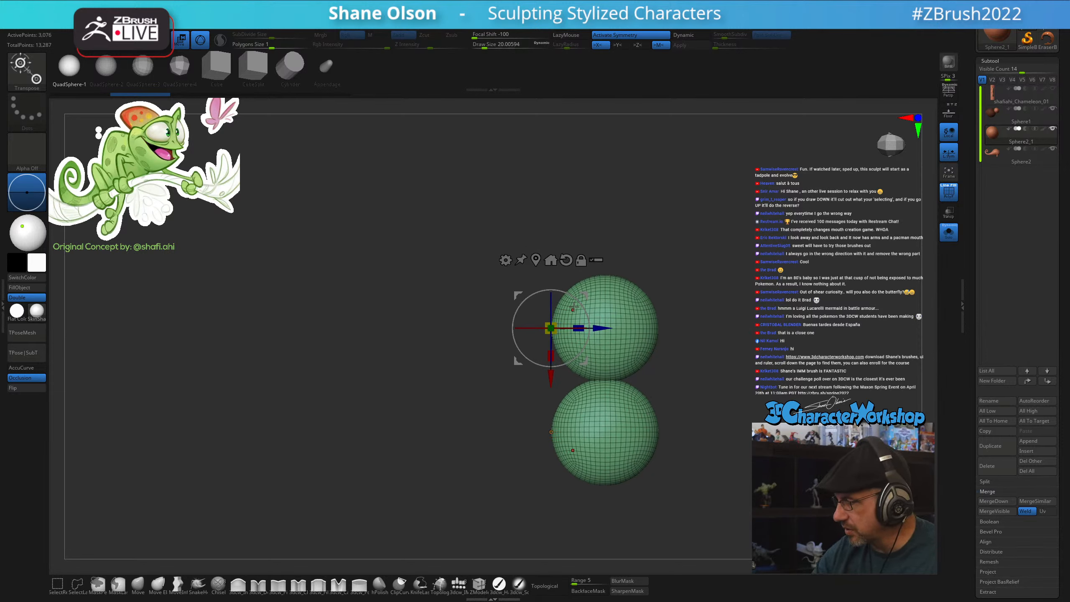
left_click(536, 260)
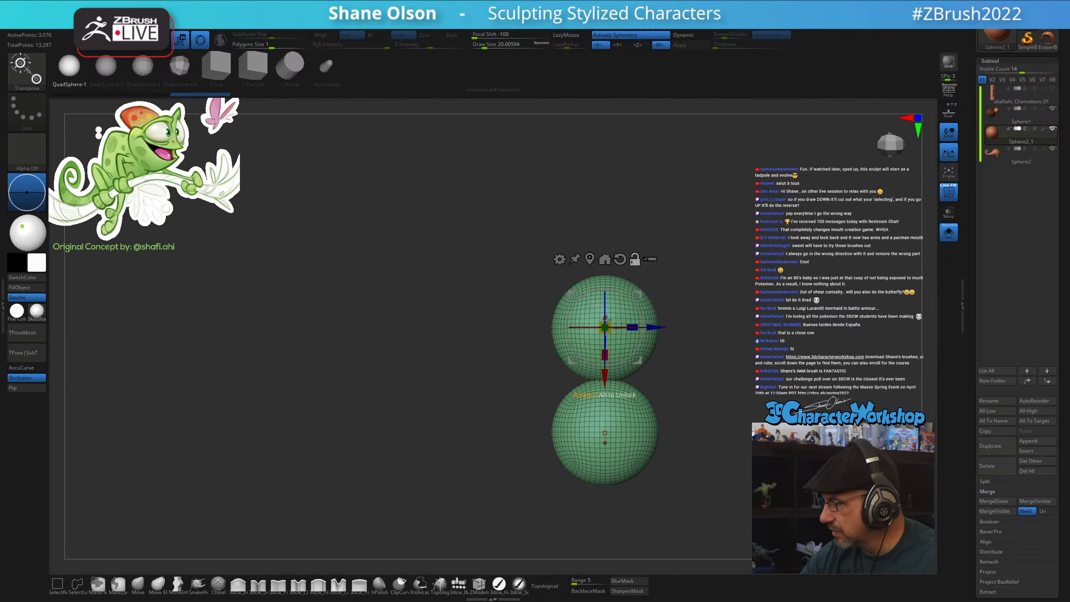
left_click_drag(707, 321, 690, 444, "alt")
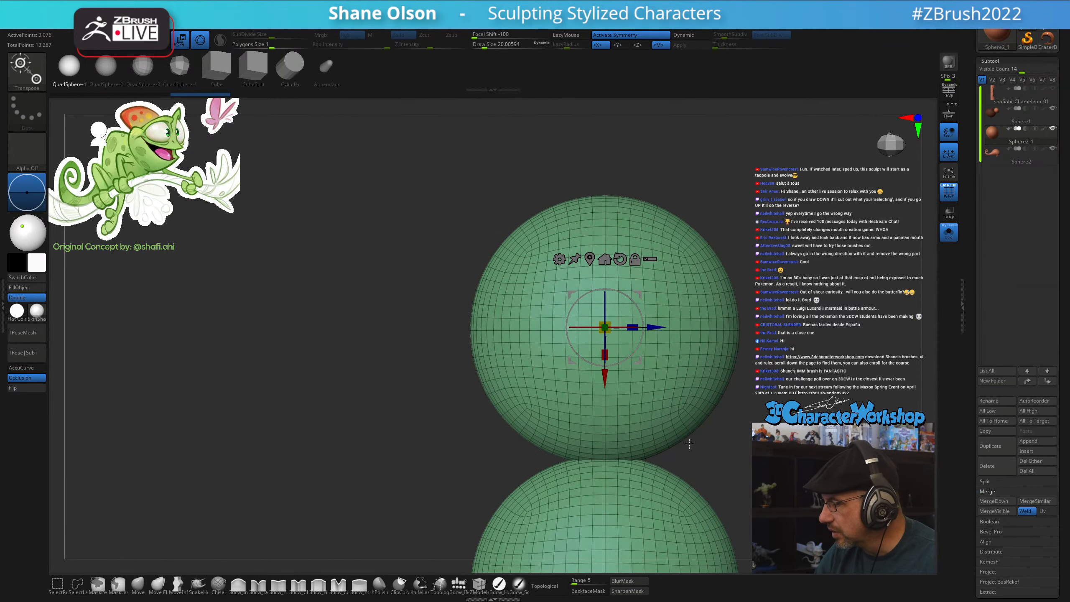
right_click_drag(611, 459, 603, 435, "alt")
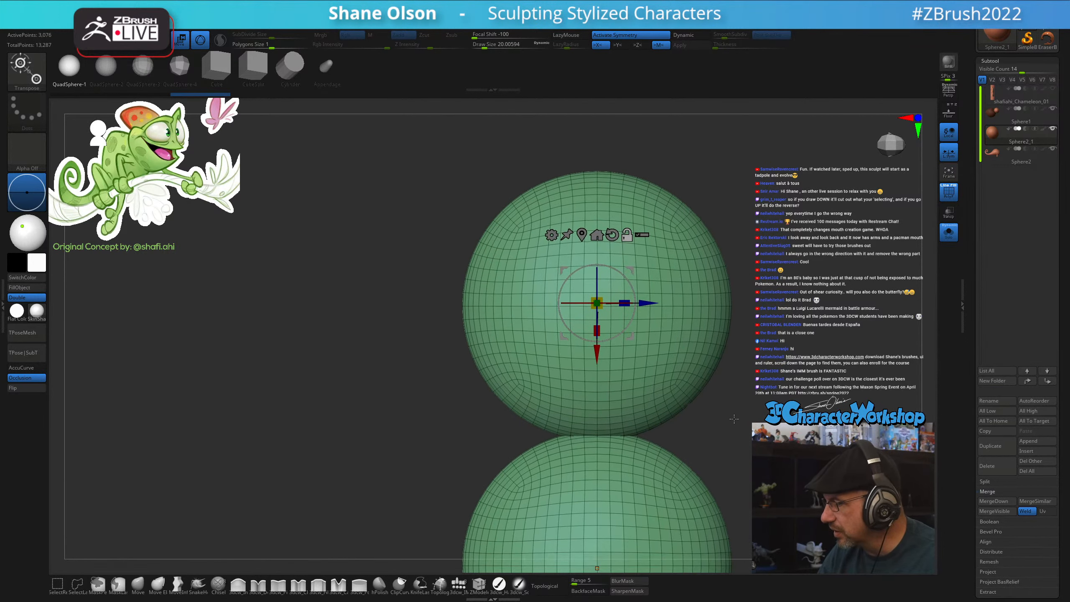
right_click_drag(575, 269, 578, 315, "ctrl")
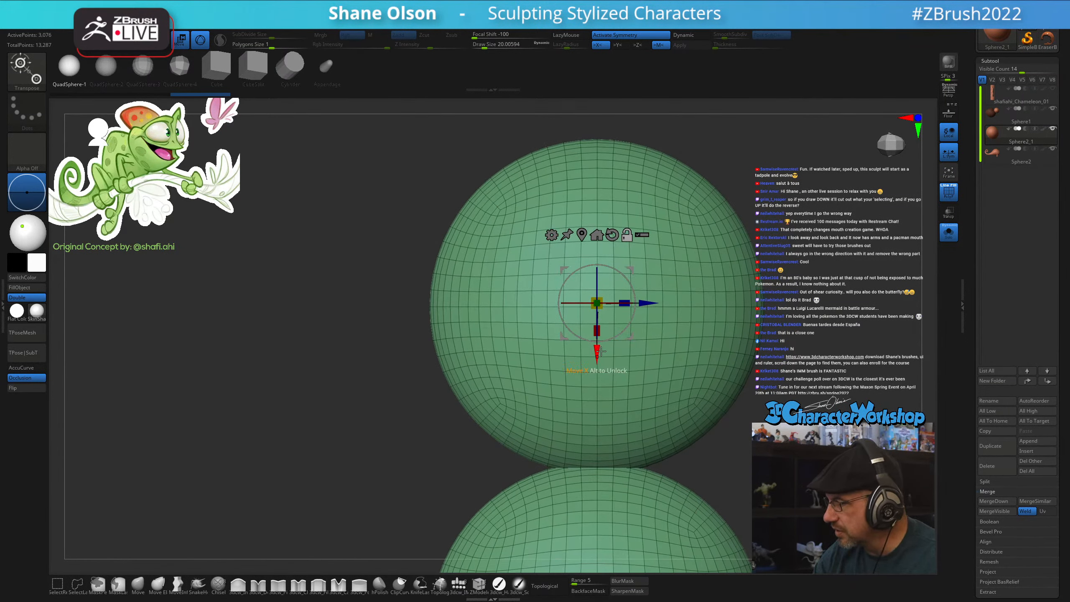
left_click_drag(598, 353, 598, 342)
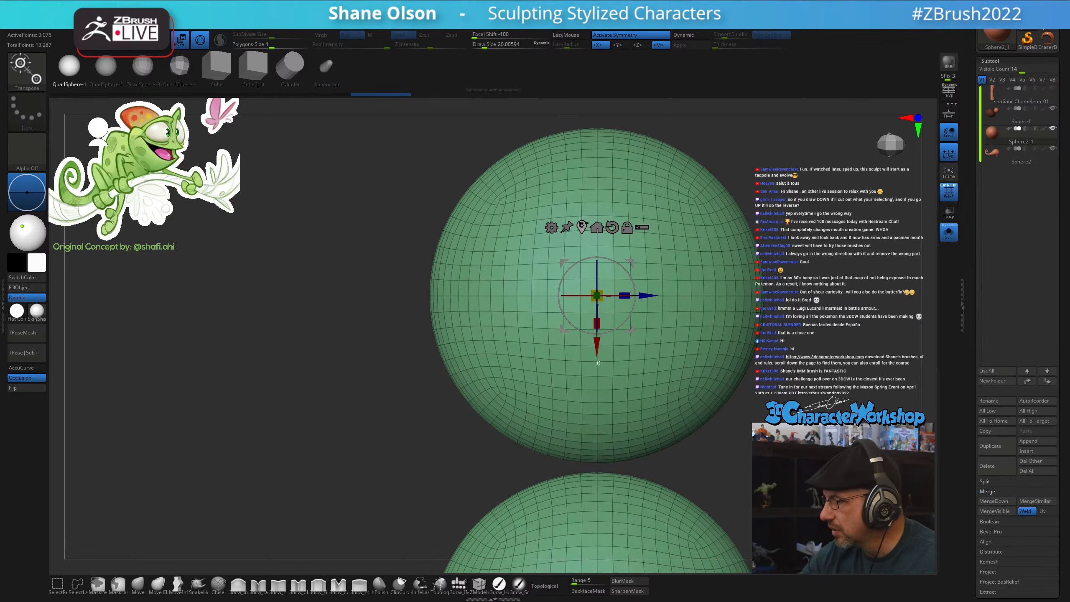
left_click_drag(708, 447, 749, 415, "alt")
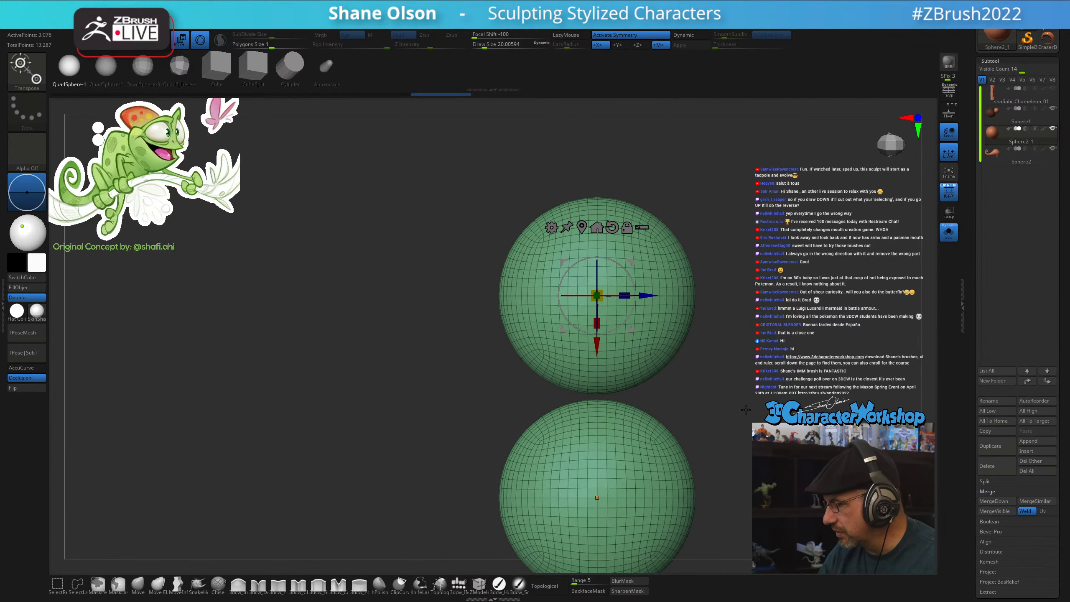
Show the head and body again alongside the eyes
left_click(949, 232)
left_click_drag(744, 390, 738, 408)
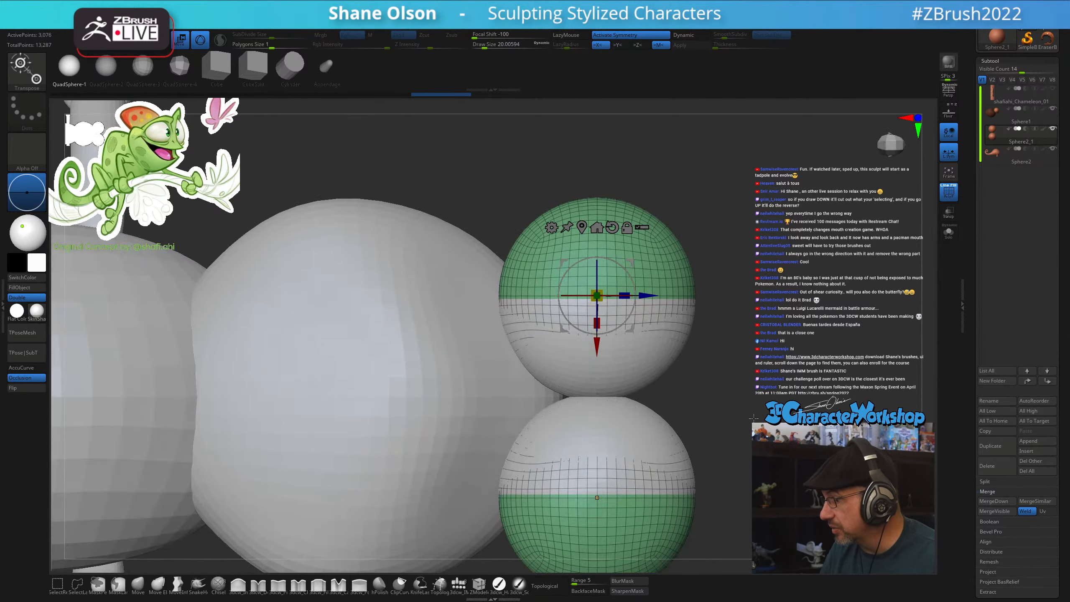
mouse_move(996, 138)
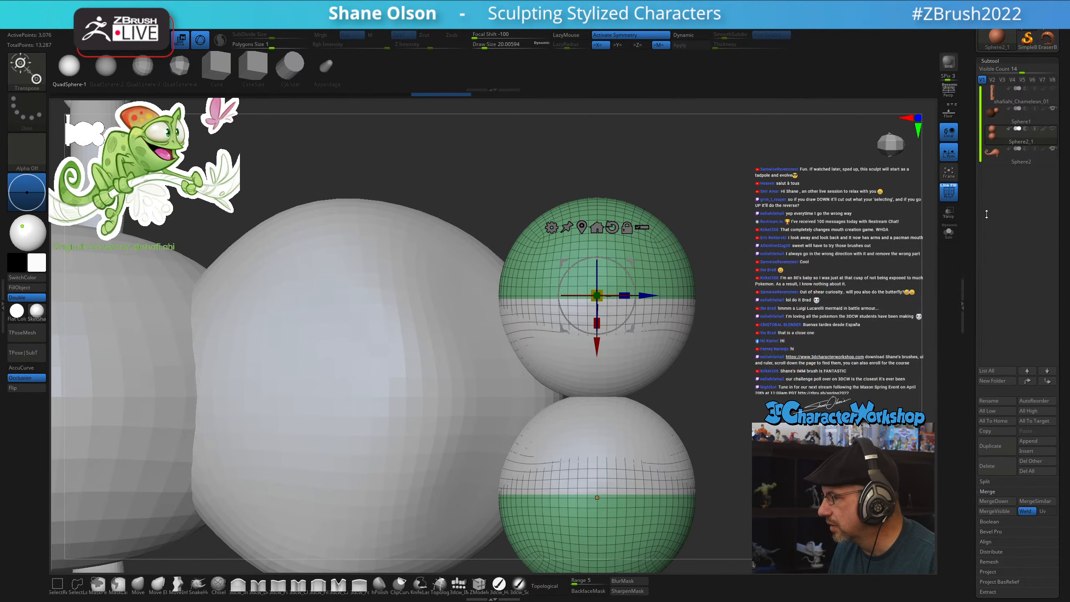
Select the head subtool and restore its history to the state without the eye spheres
left_click(993, 114)
left_click_drag(756, 297, 758, 371)
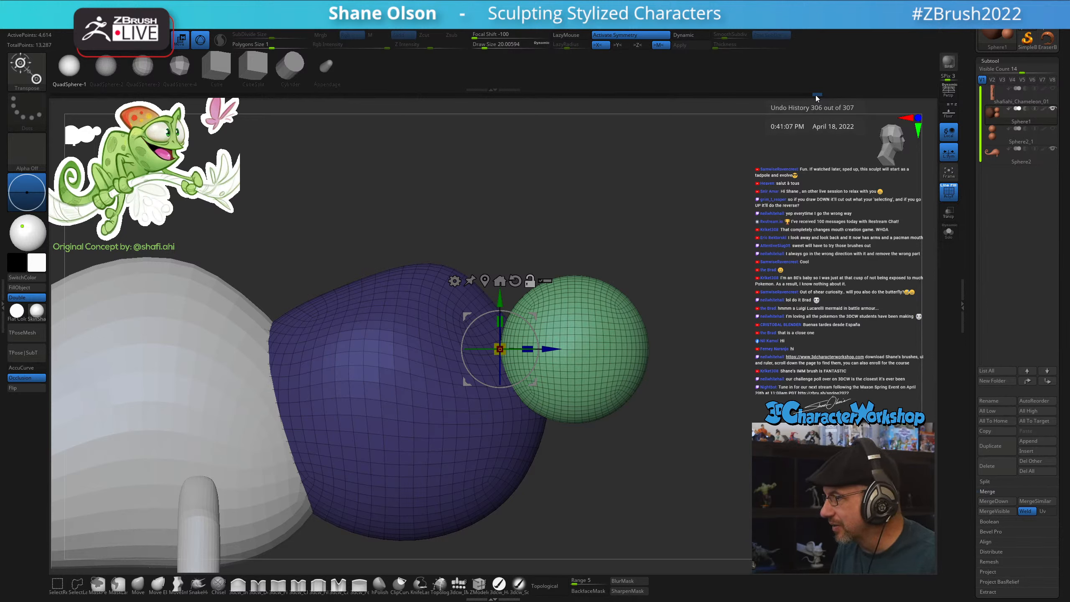
mouse_move(816, 95)
left_mouse_down()
mouse_move(793, 94)
mouse_move(818, 96)
left_mouse_up()
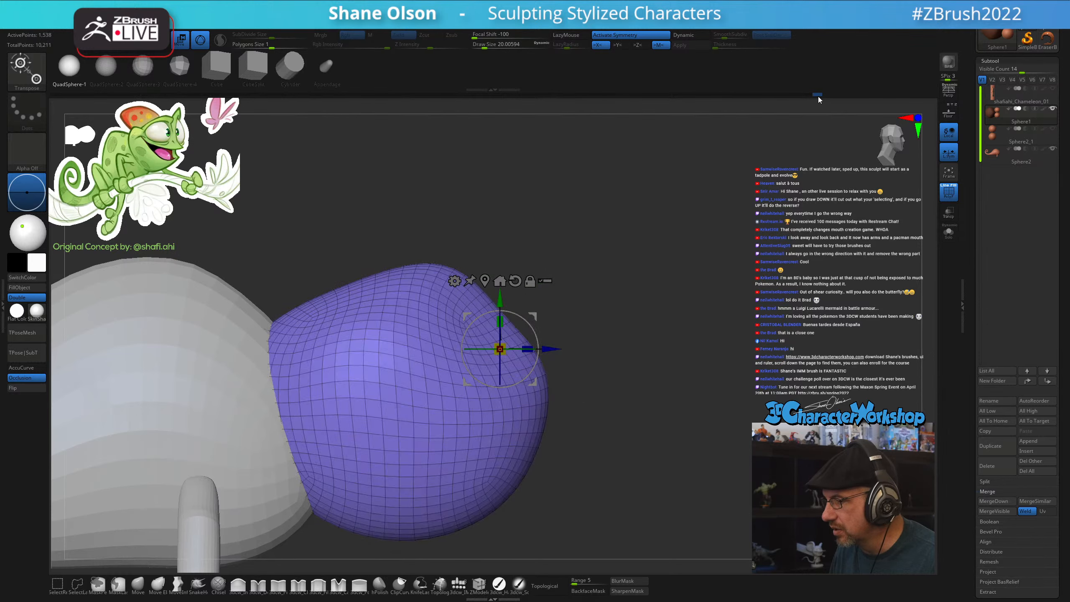
Select the eye spheres and move them back into the head and closer together from the top view
left_click(1021, 136)
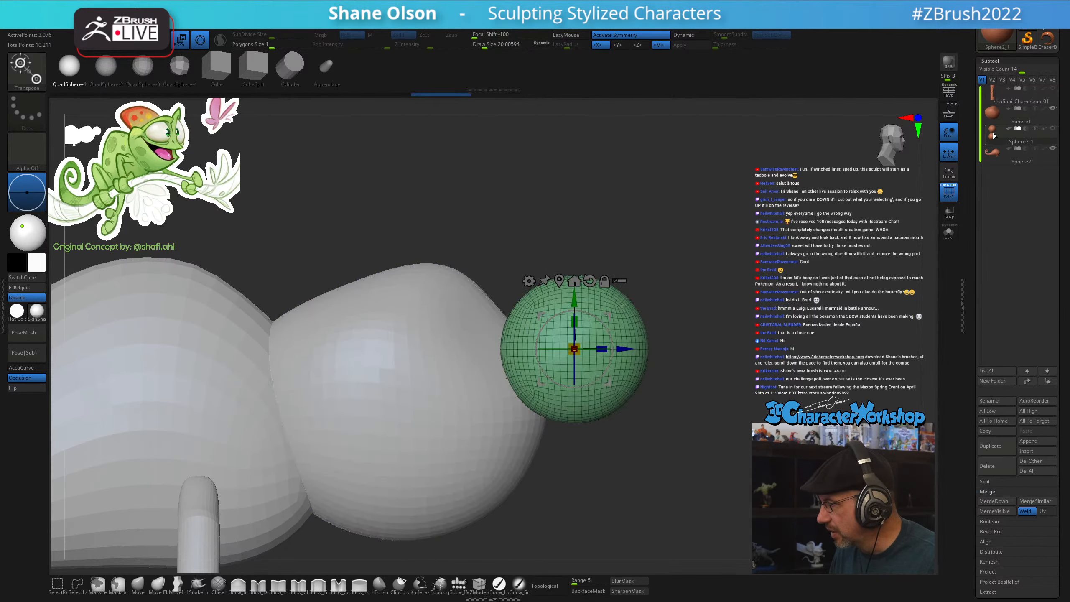
left_click_drag(700, 281, 687, 387)
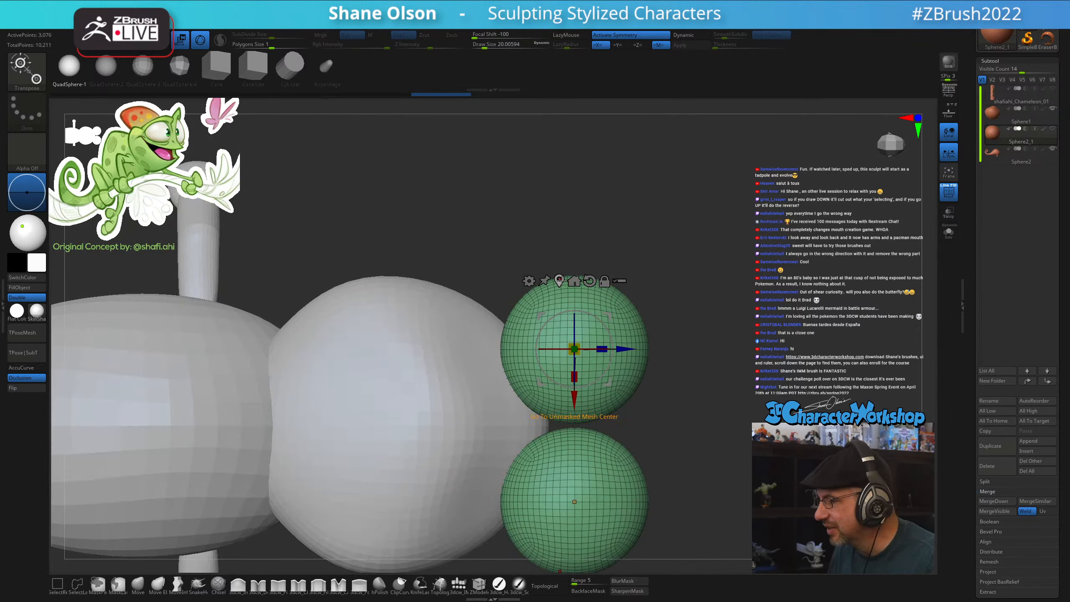
left_click_drag(627, 350, 507, 350)
left_click_drag(695, 416, 452, 228)
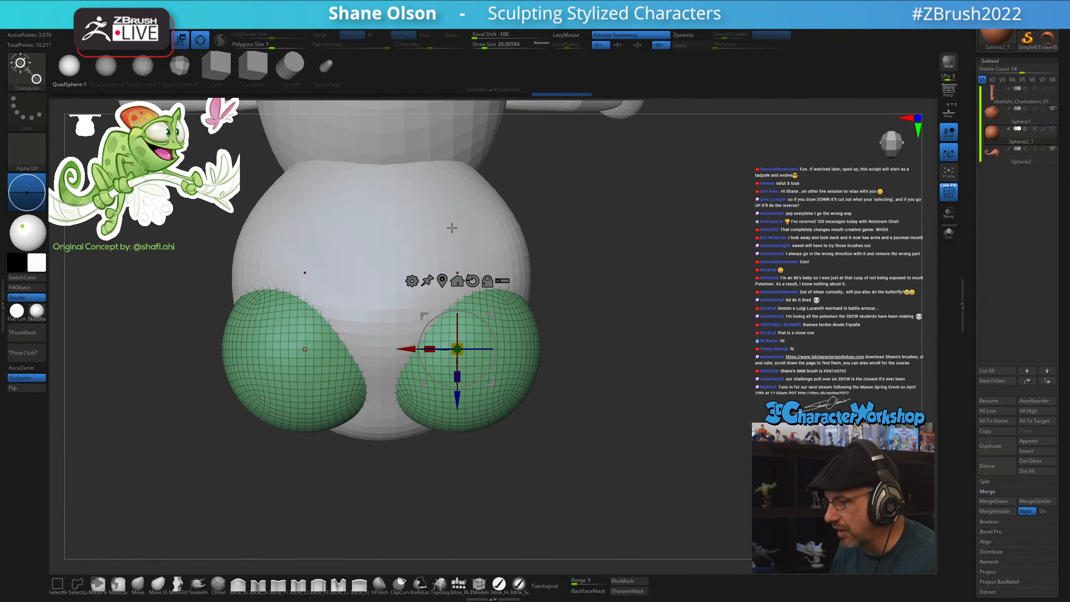
left_click_drag(414, 349, 391, 350)
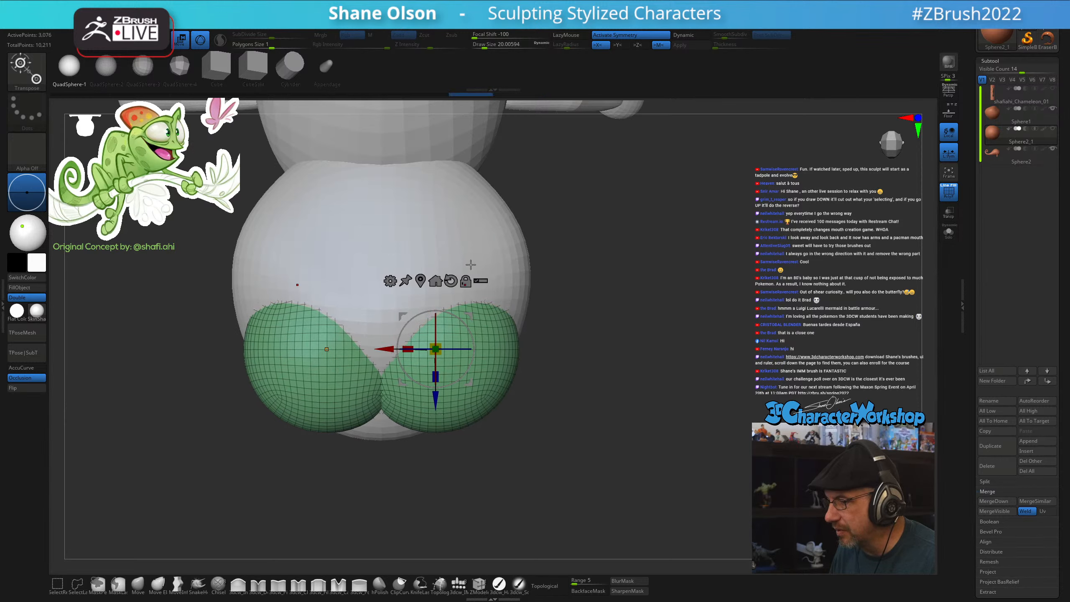
left_click_drag(436, 404, 437, 375)
Lower the eyes slightly into the head from the front view, check them from the side, and return to draw mode
left_click_drag(583, 291, 658, 397)
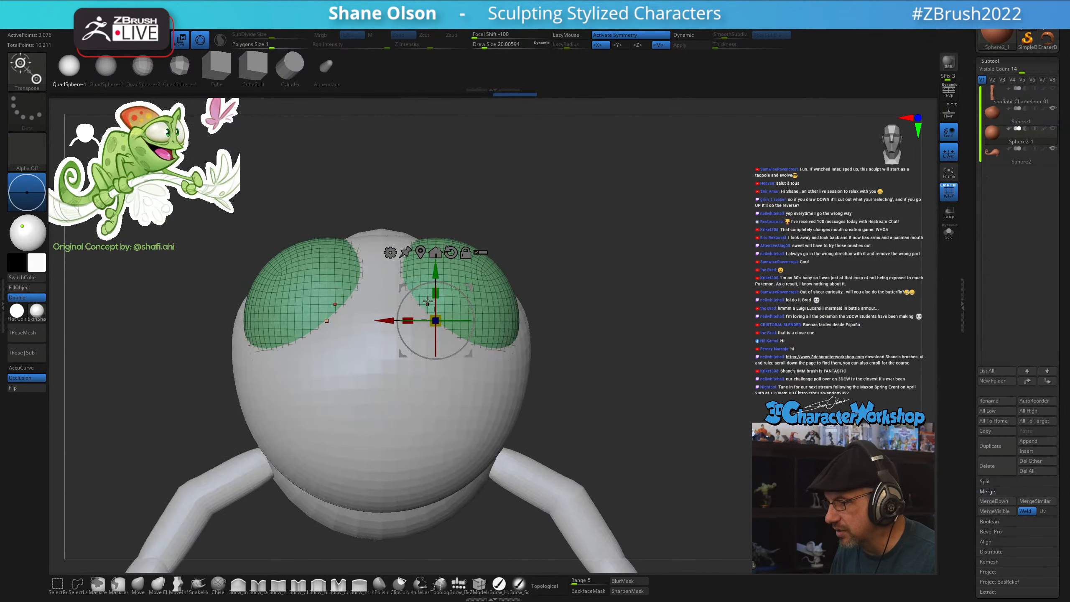
left_click_drag(439, 273, 439, 284)
left_click_drag(567, 273, 632, 278)
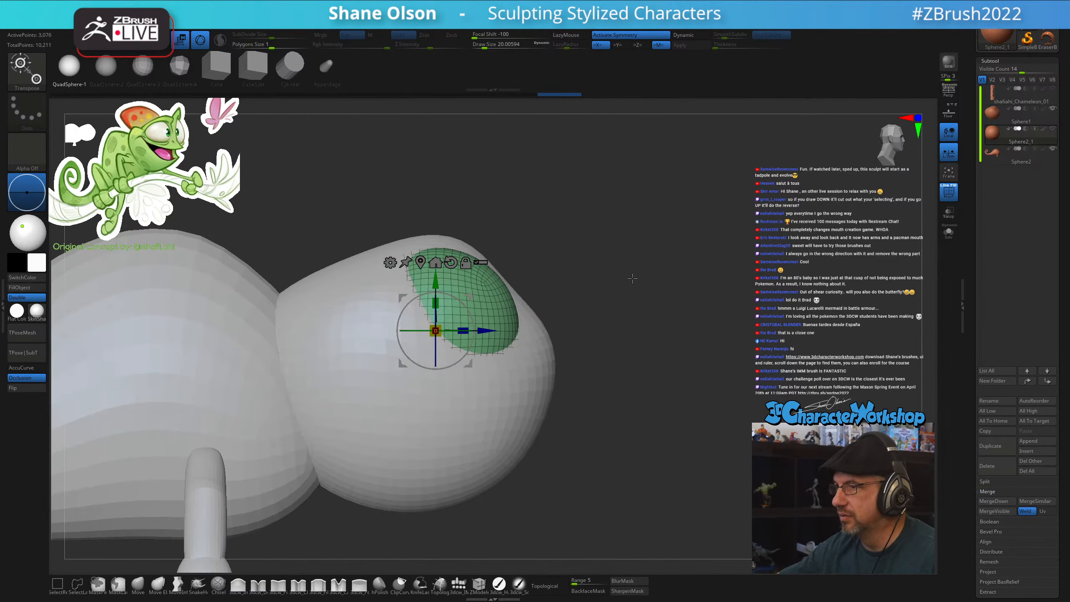
mouse_move(600, 356)
left_mouse_down()
mouse_move(638, 356)
mouse_move(602, 368)
left_mouse_up()
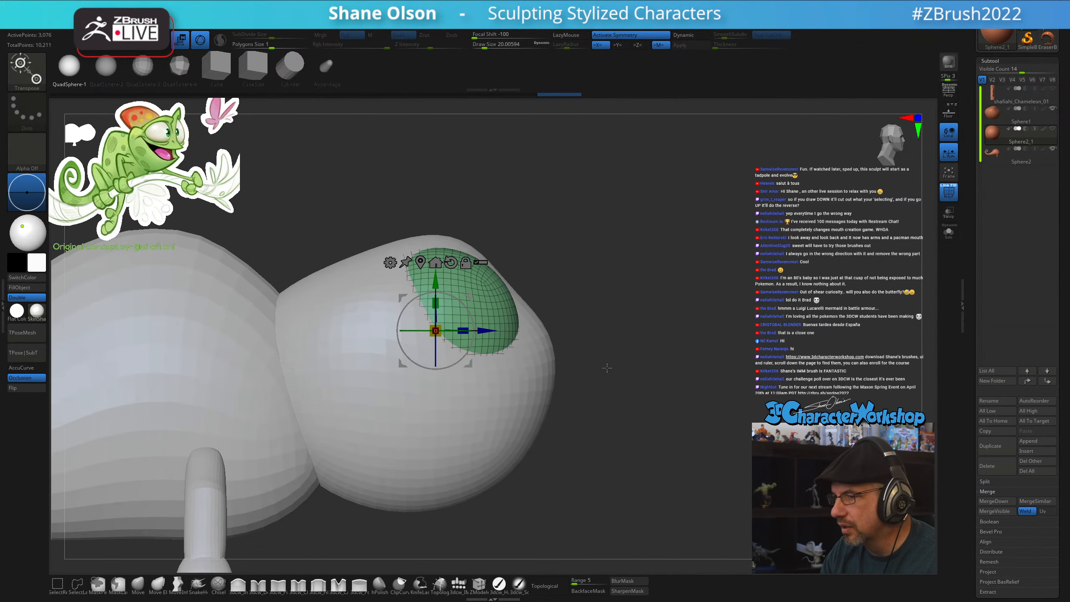
left_click_drag(677, 397, 715, 470)
key("q")
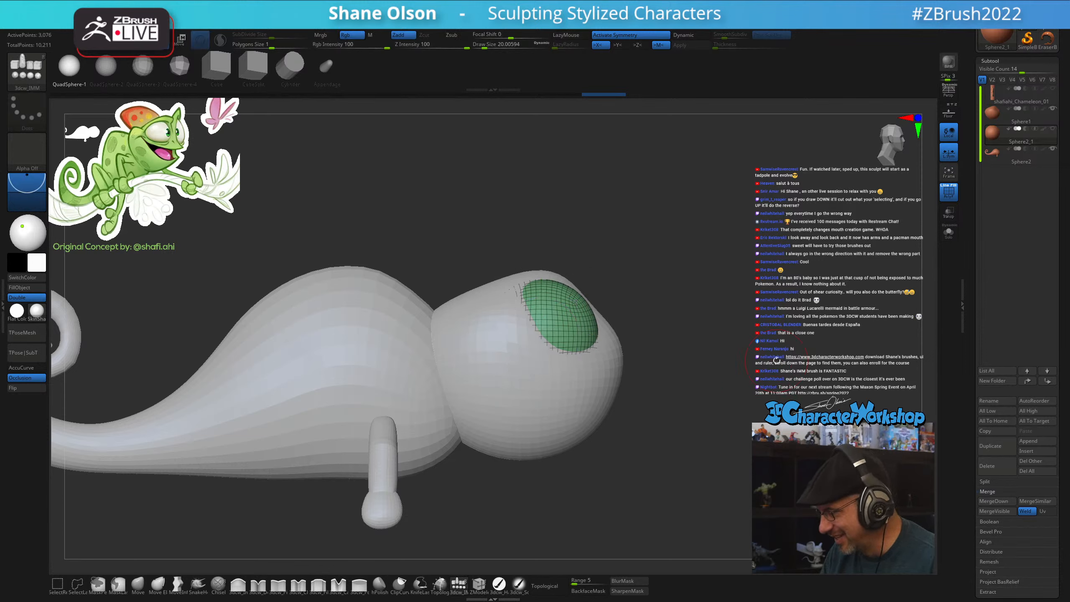
left_click_drag(485, 256, 560, 291, "alt")
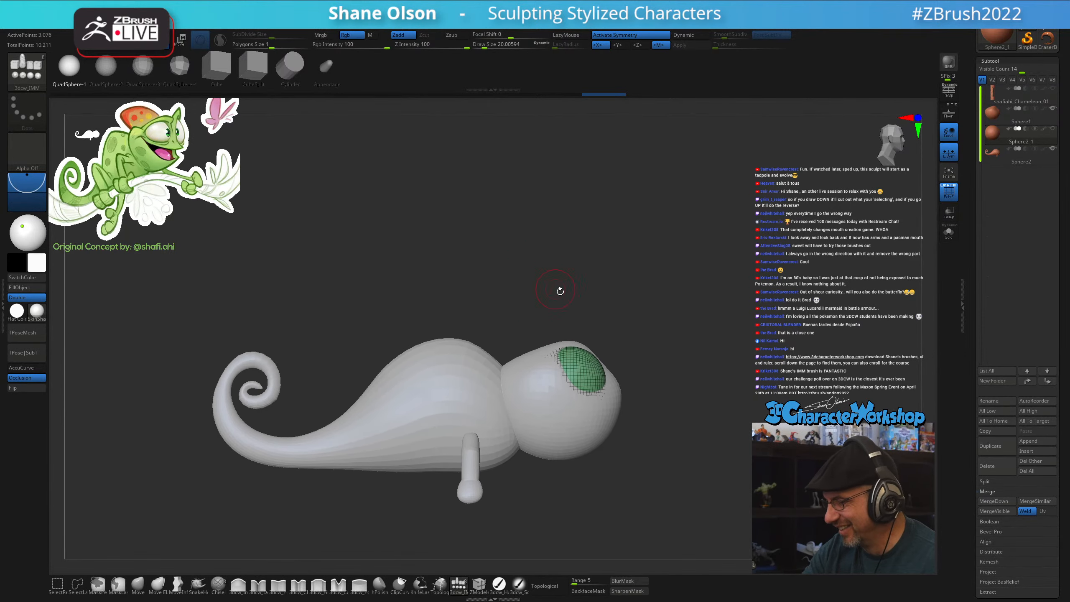
left_click_drag(713, 421, 703, 466)
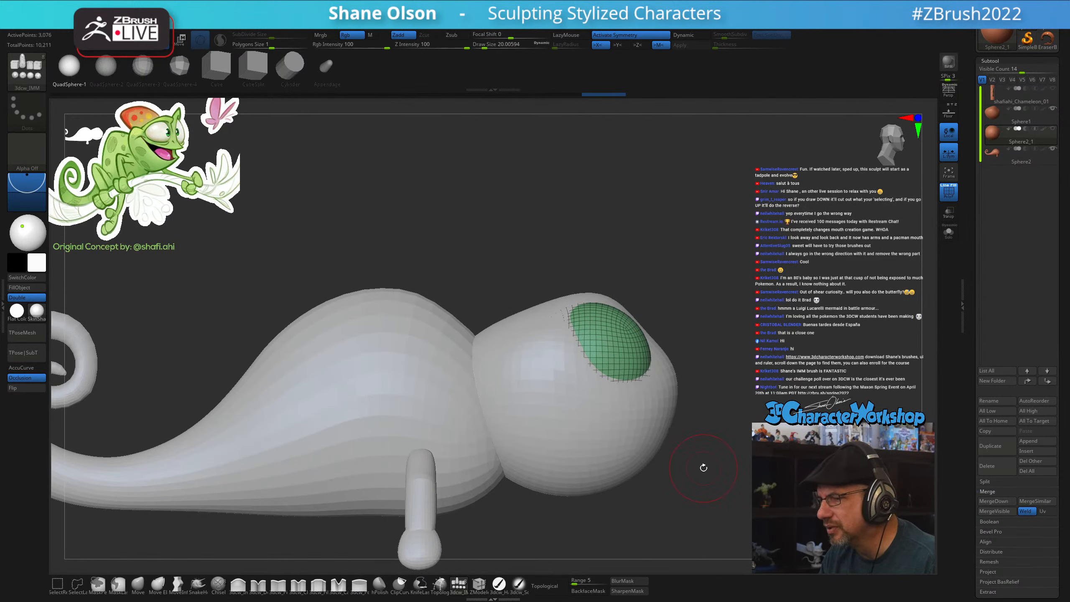
Make the head the active subtool with the eyes shown, and choose the Move brush
left_click(657, 394, "alt")
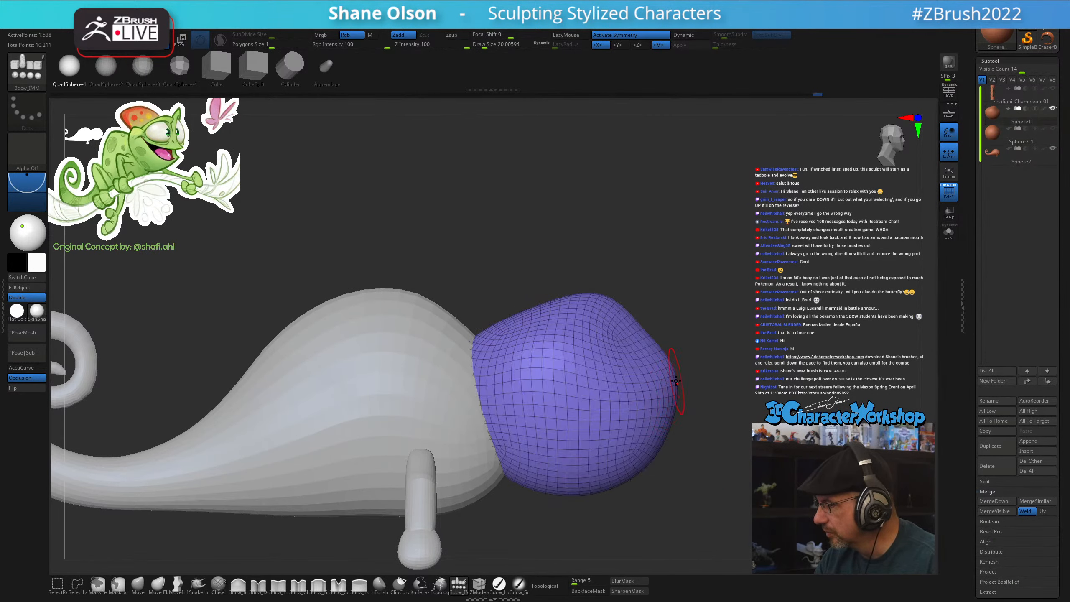
left_click(1053, 129)
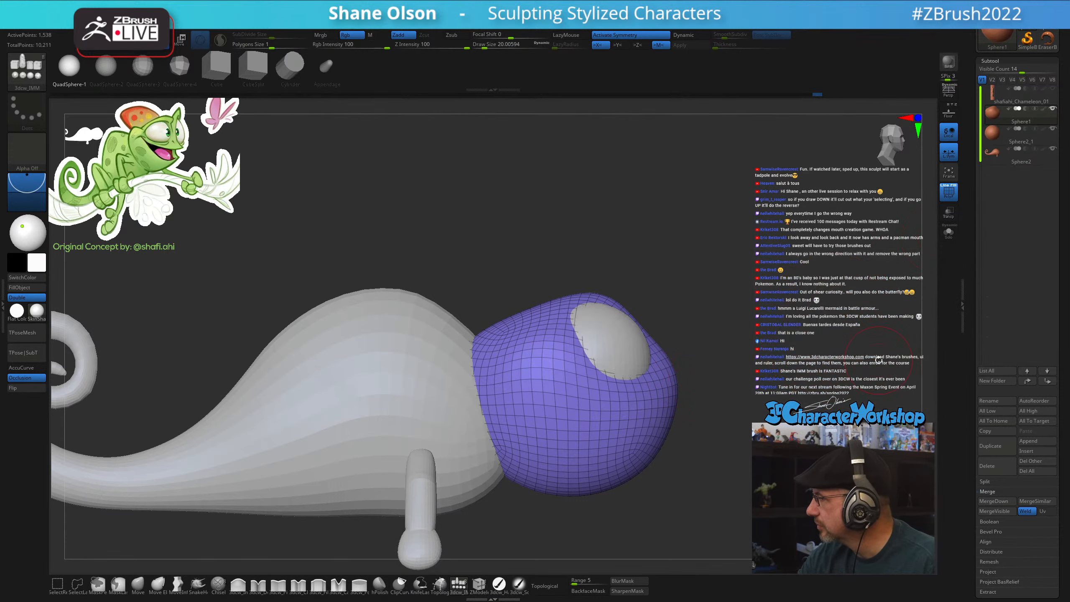
left_click(138, 584)
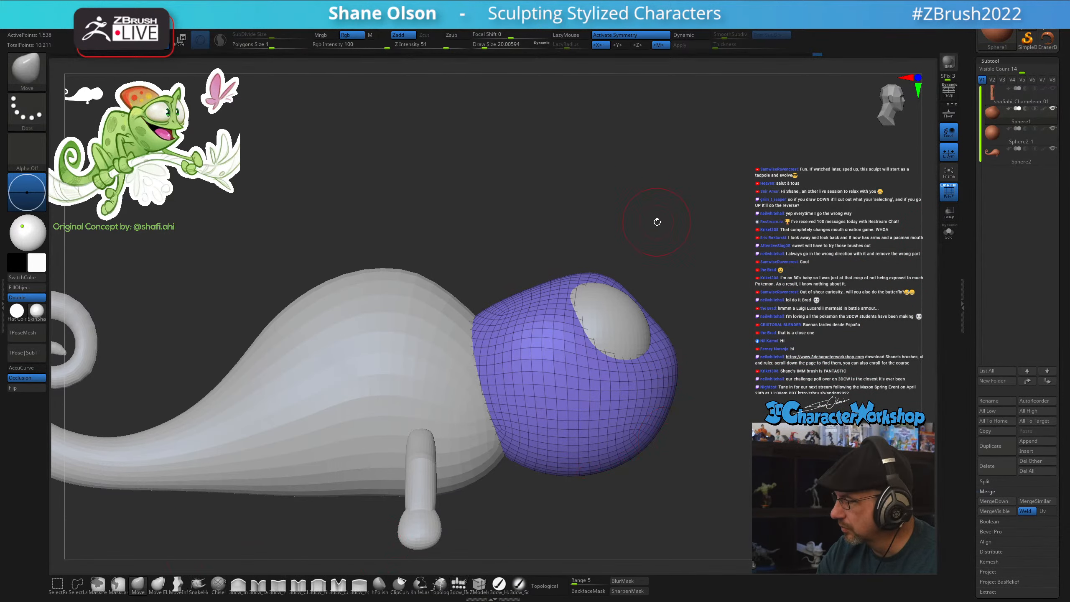
Reshape the front of the head and the brow around the eyes with the Move brush at a draw size of about 31
key("s")
left_click_drag(664, 227, 671, 227)
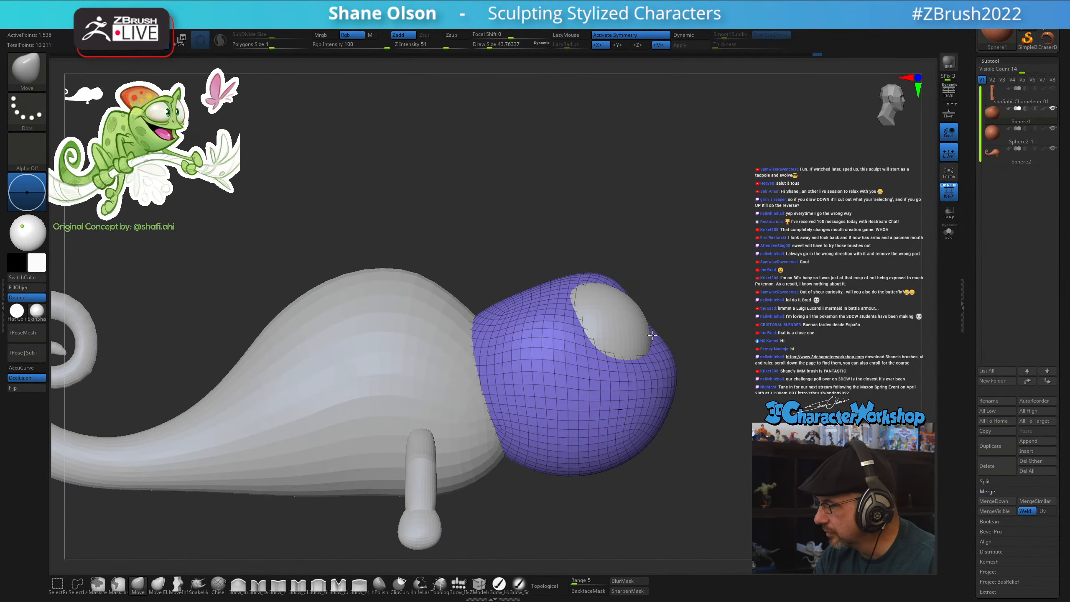
key("s")
mouse_move(684, 344)
left_mouse_down()
mouse_move(645, 361)
mouse_move(597, 323)
left_mouse_up()
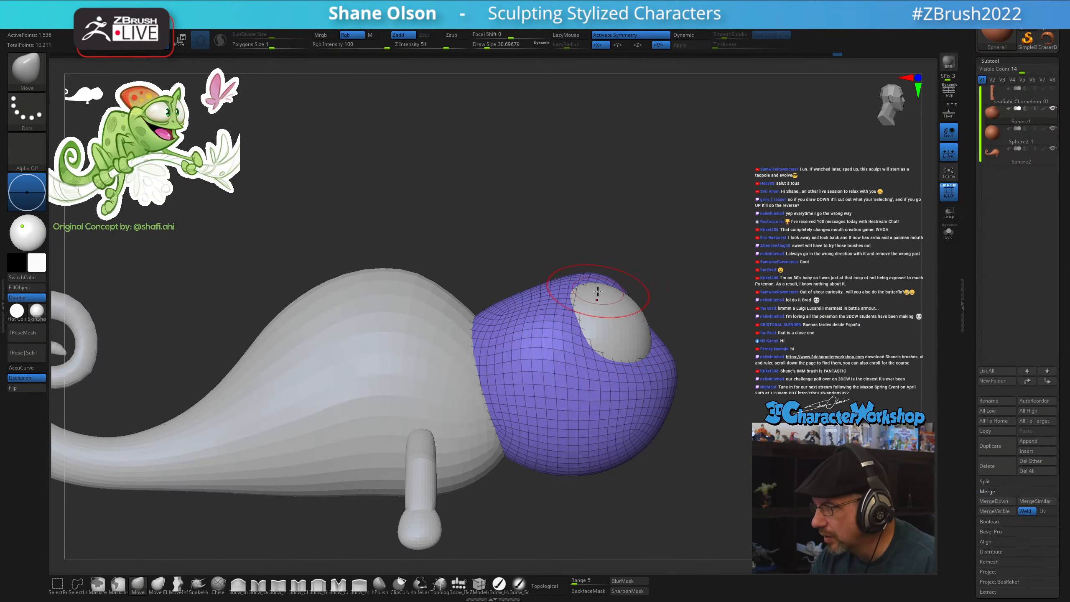
right_click_drag(597, 296, 602, 298)
left_click_drag(572, 297, 587, 292)
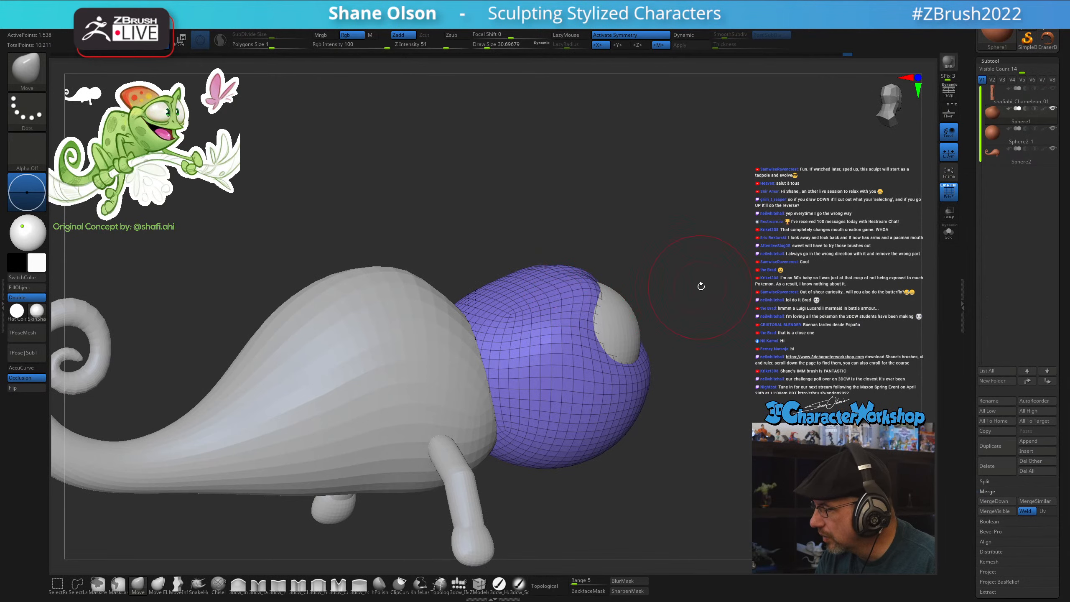
left_click_drag(700, 287, 692, 333)
left_click_drag(610, 268, 627, 273)
right_click_drag(623, 268, 638, 276)
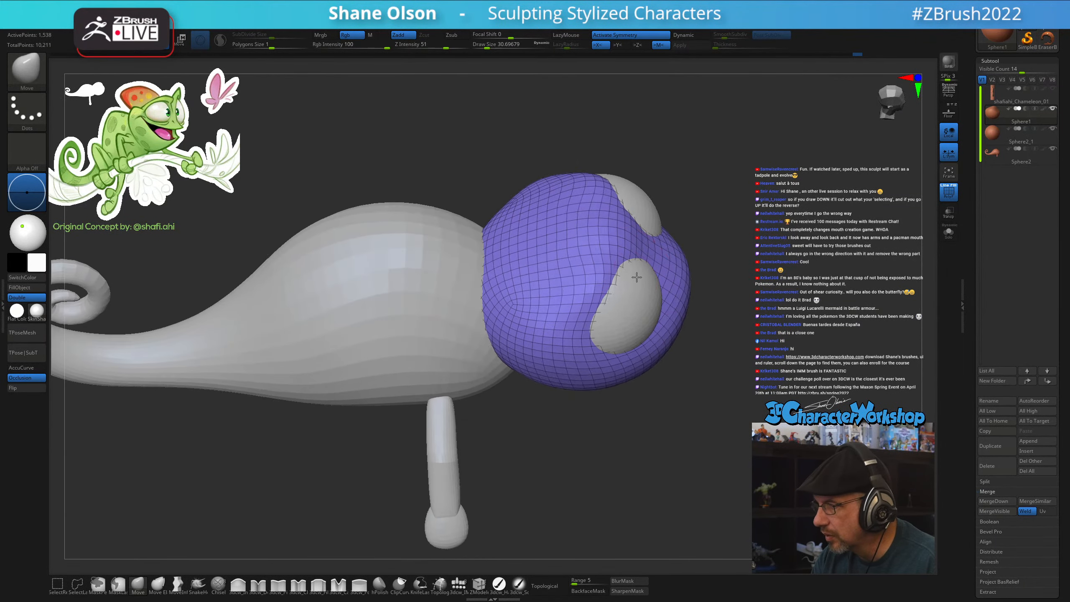
Refine the head surface around the eye edges with the Move brush at a draw size of about 23, and reduce the size to about 20
key("s")
left_click_drag(638, 276, 629, 269)
key("s")
left_click_drag(617, 277, 627, 274)
right_click_drag(643, 378, 727, 405)
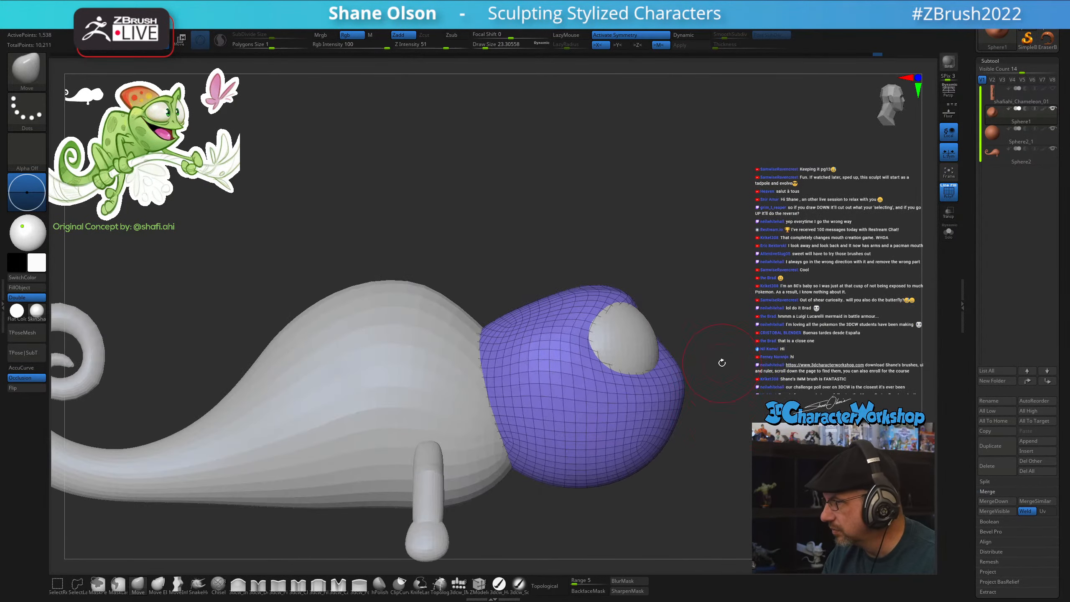
mouse_move(721, 363)
right_mouse_down("alt")
mouse_move(733, 357)
mouse_move(710, 283)
mouse_move(693, 290)
mouse_move(694, 308)
mouse_move(639, 311)
mouse_move(665, 319)
right_mouse_up("alt")
key("s")
left_click_drag(666, 318, 645, 313)
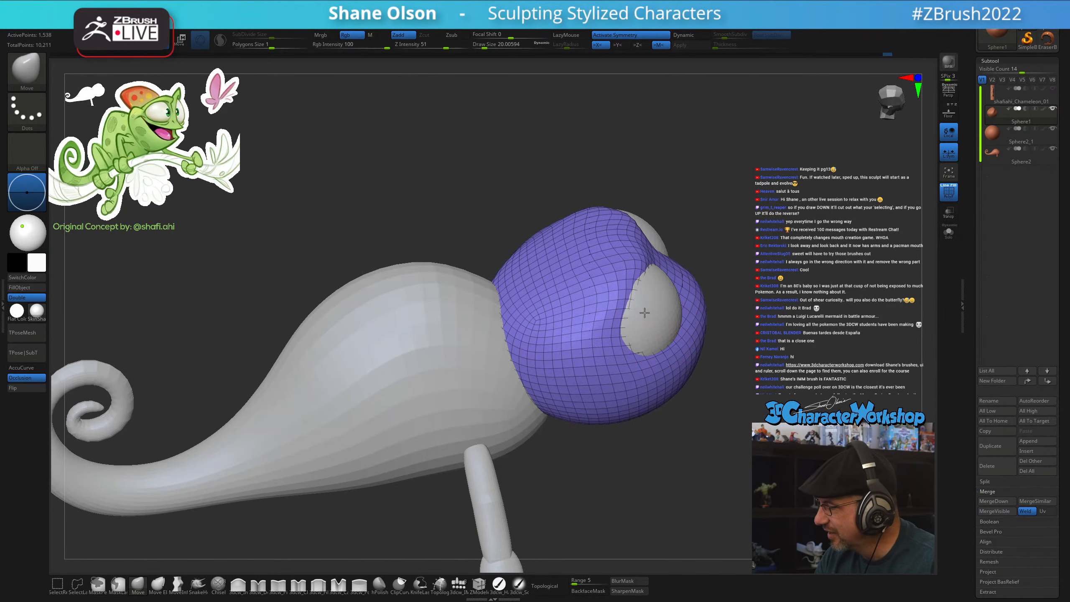
Turn on transparency and push the head surface around the eye sockets with the Move brush at a draw size of about 33
left_click(949, 212)
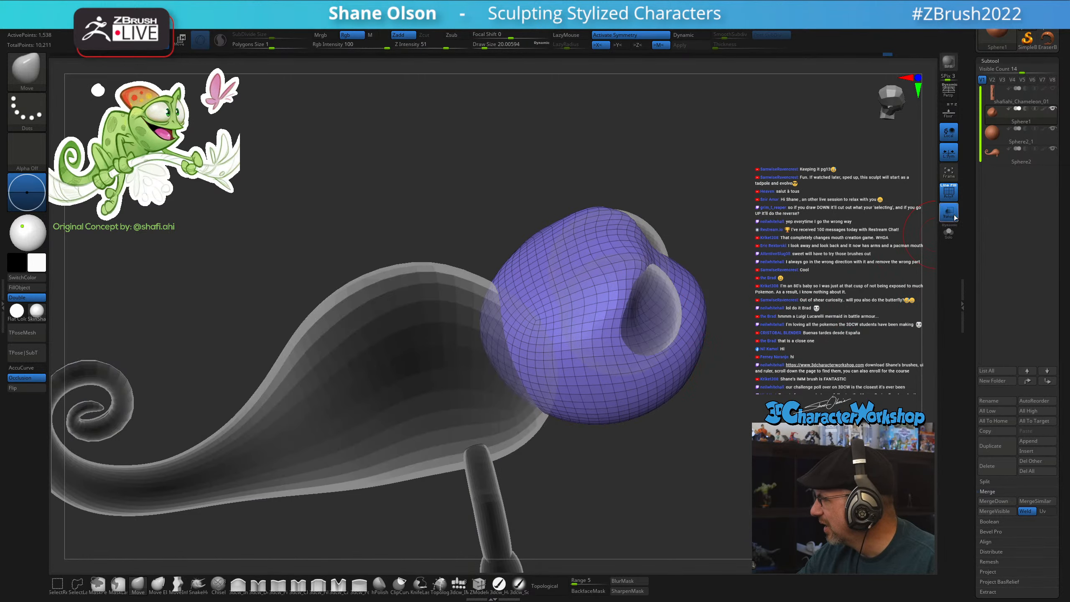
right_click_drag(736, 354, 644, 289)
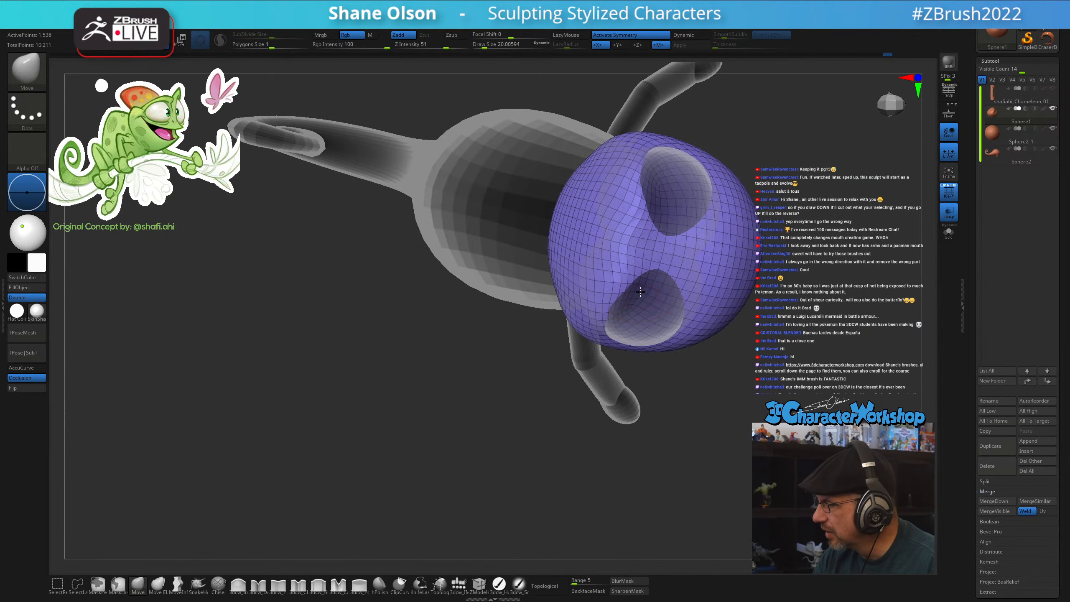
key("]")
left_click_drag(644, 289, 634, 275)
right_click_drag(677, 289, 673, 306)
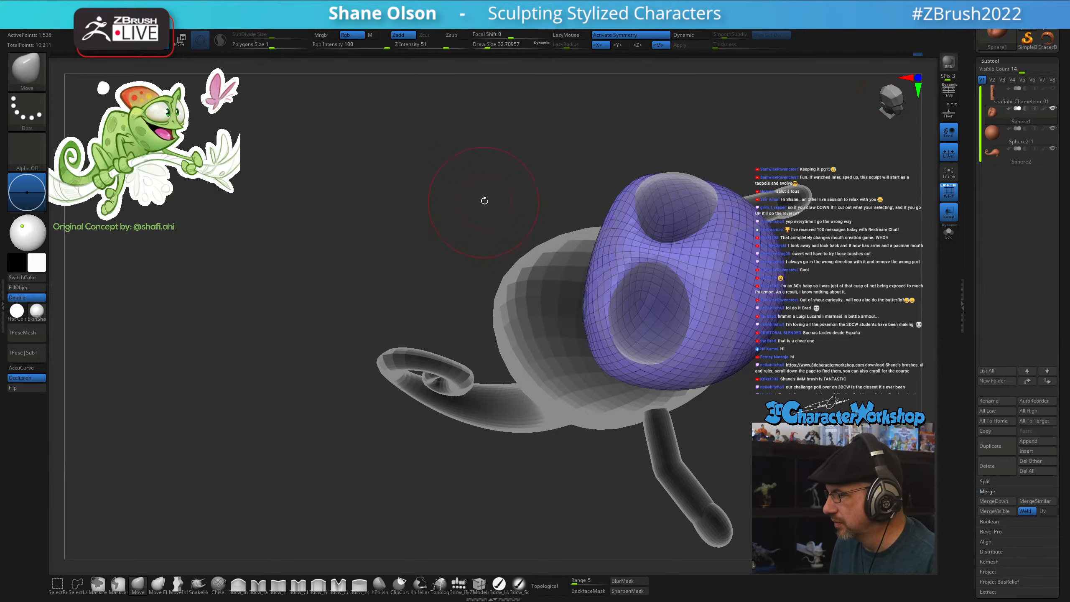
Examine the eye sockets from several angles, and isolate the head to inspect its mesh
mouse_move(485, 201)
left_mouse_down()
mouse_move(712, 399)
mouse_move(726, 374)
left_mouse_up()
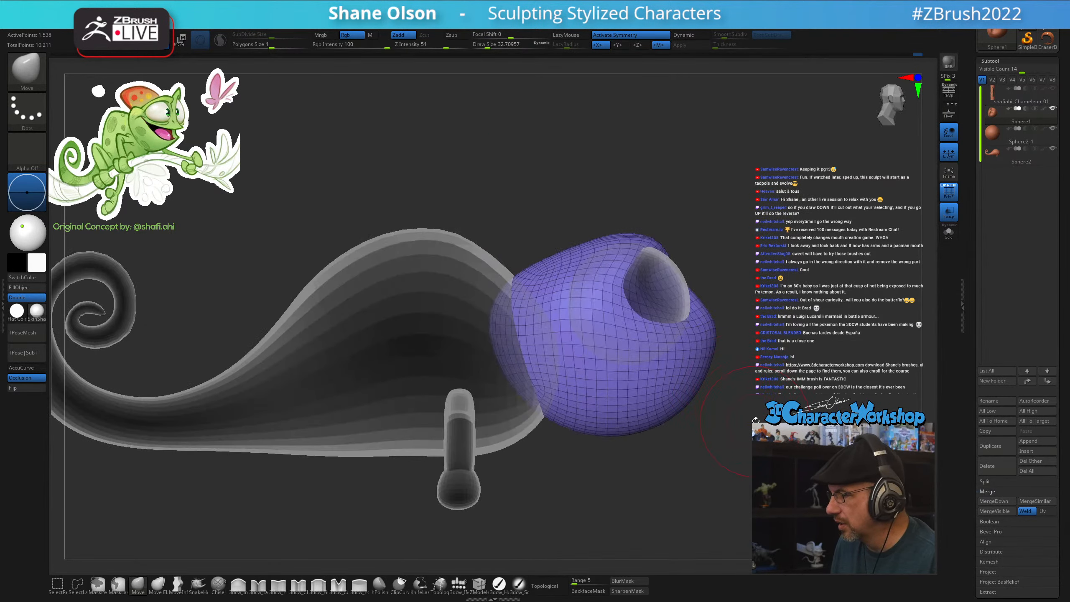
mouse_move(739, 429)
left_mouse_down()
mouse_move(745, 421)
mouse_move(734, 444)
mouse_move(740, 434)
mouse_move(748, 447)
mouse_move(744, 433)
left_mouse_up()
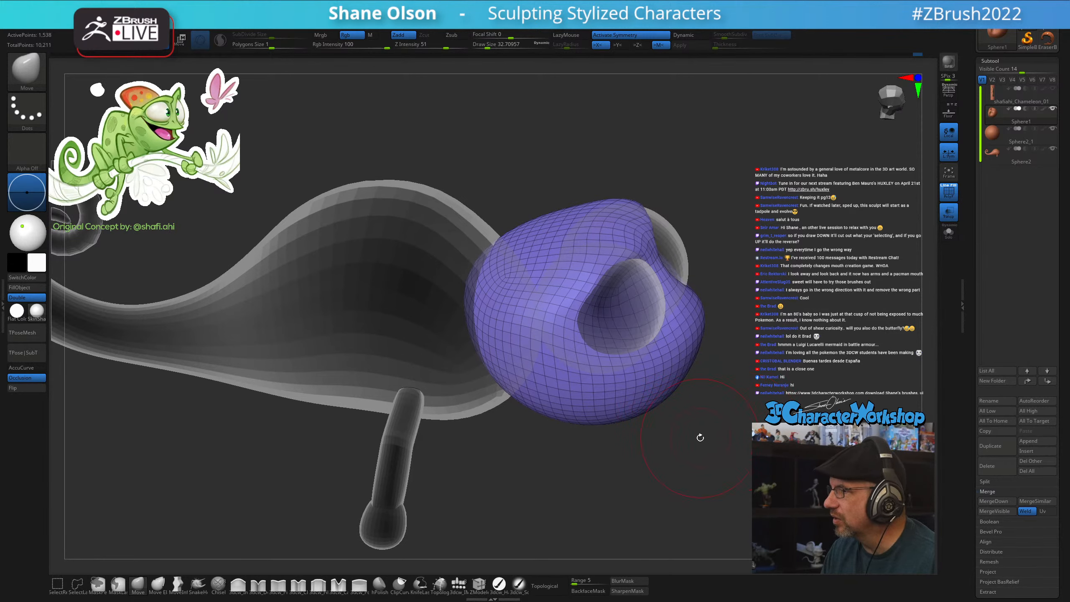
mouse_move(700, 438)
left_mouse_down()
mouse_move(699, 454)
mouse_move(689, 436)
left_mouse_up()
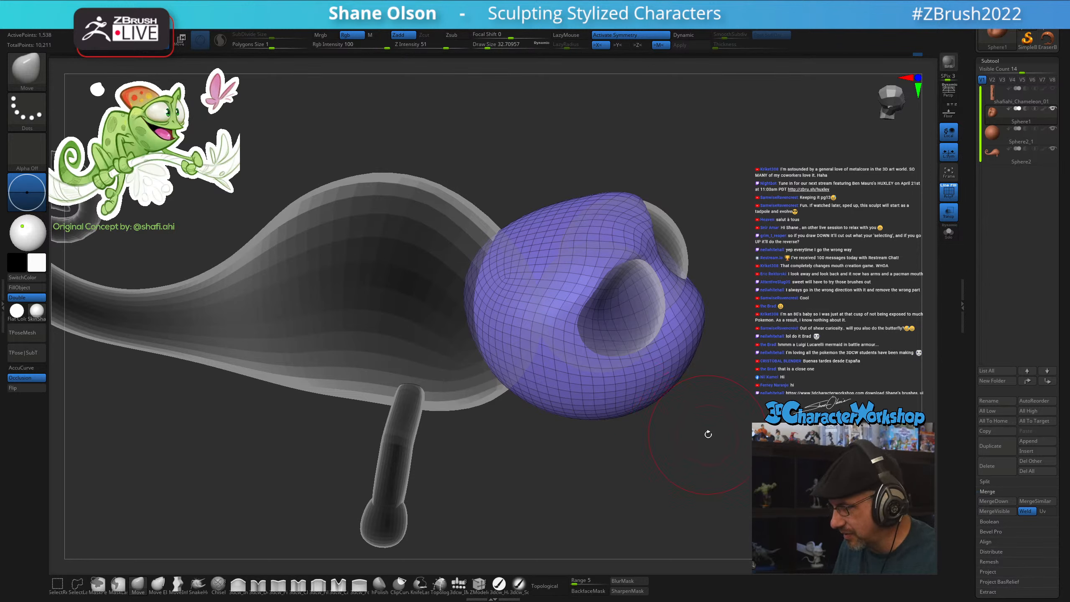
left_click(949, 231)
left_click_drag(744, 287, 766, 278)
left_click_drag(773, 227, 676, 287)
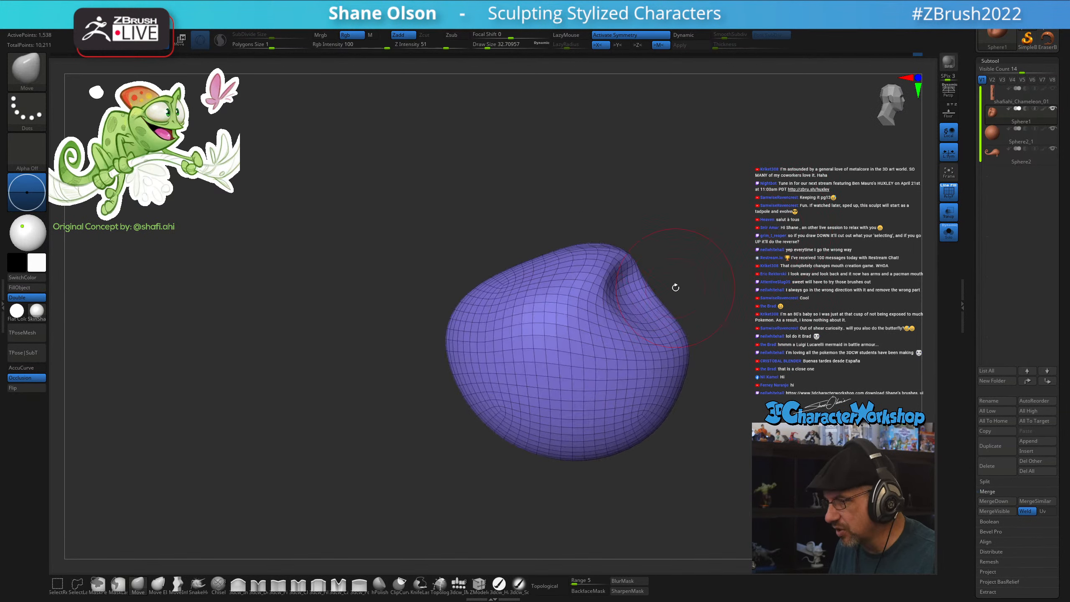
left_click_drag(709, 206, 334, 162)
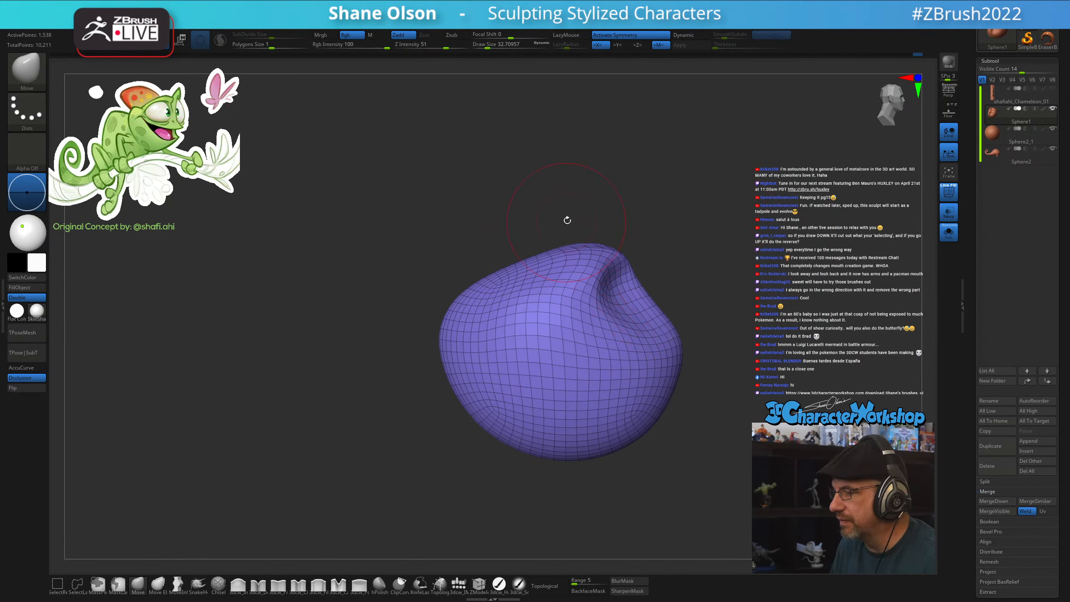
Remesh the isolated head more densely with a polygon size of 0.16183
key("s")
left_click_drag(573, 220, 570, 218)
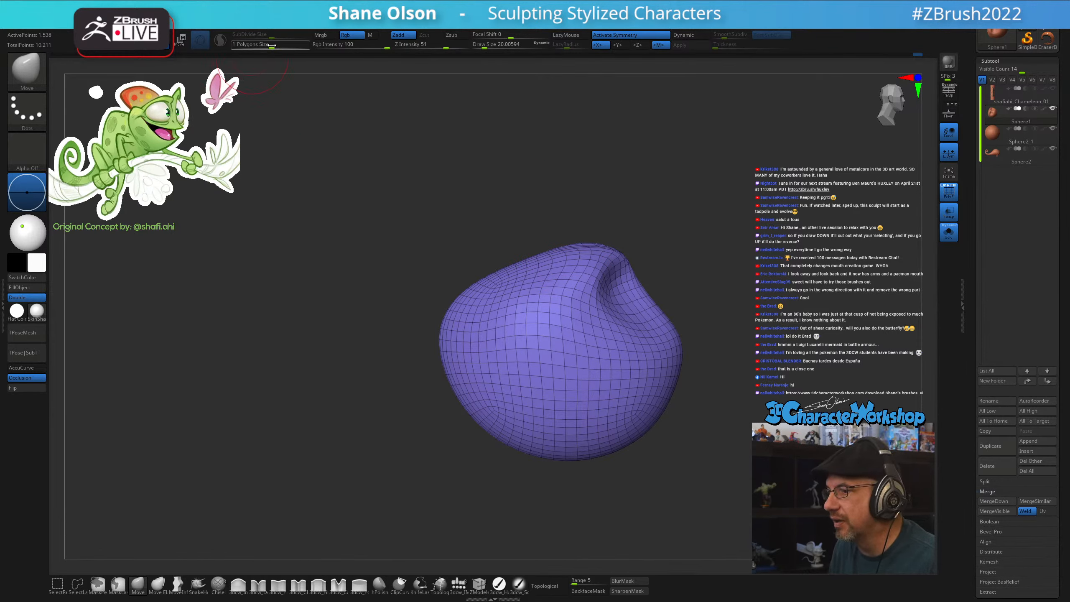
left_click_drag(270, 46, 266, 46)
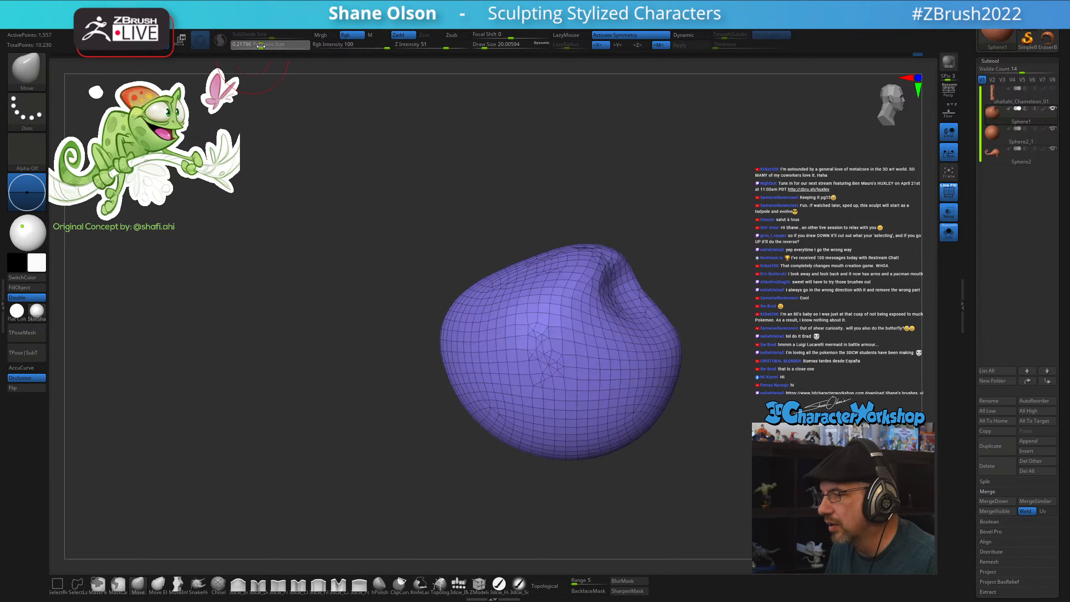
left_click_drag(261, 46, 260, 46)
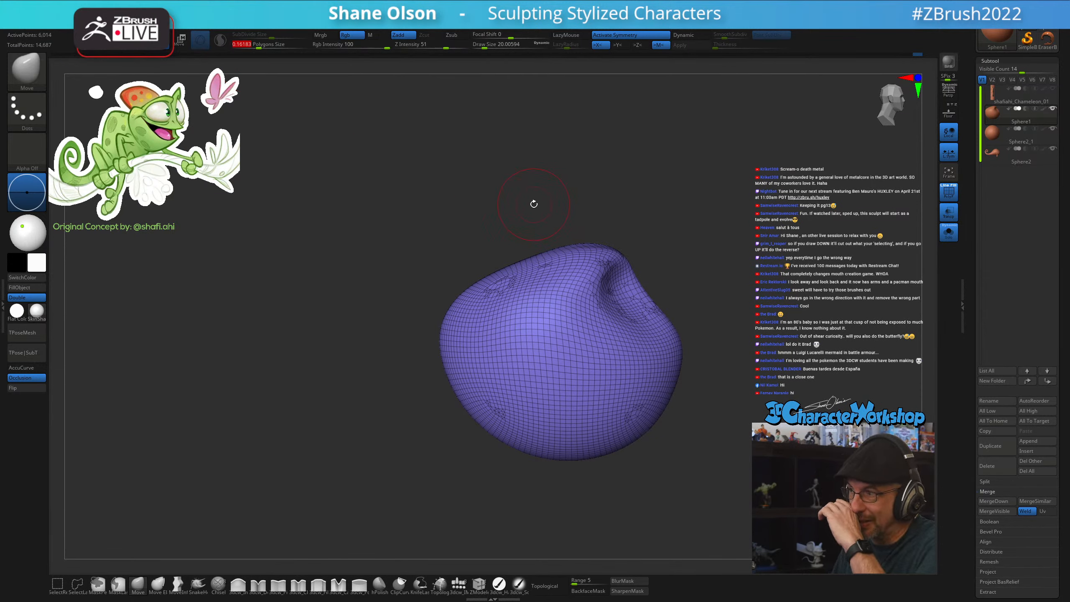
Set the brush draw size to about 22 and show the body and eyes around the head again
left_click_drag(588, 221, 715, 195)
left_click_drag(748, 268, 763, 260)
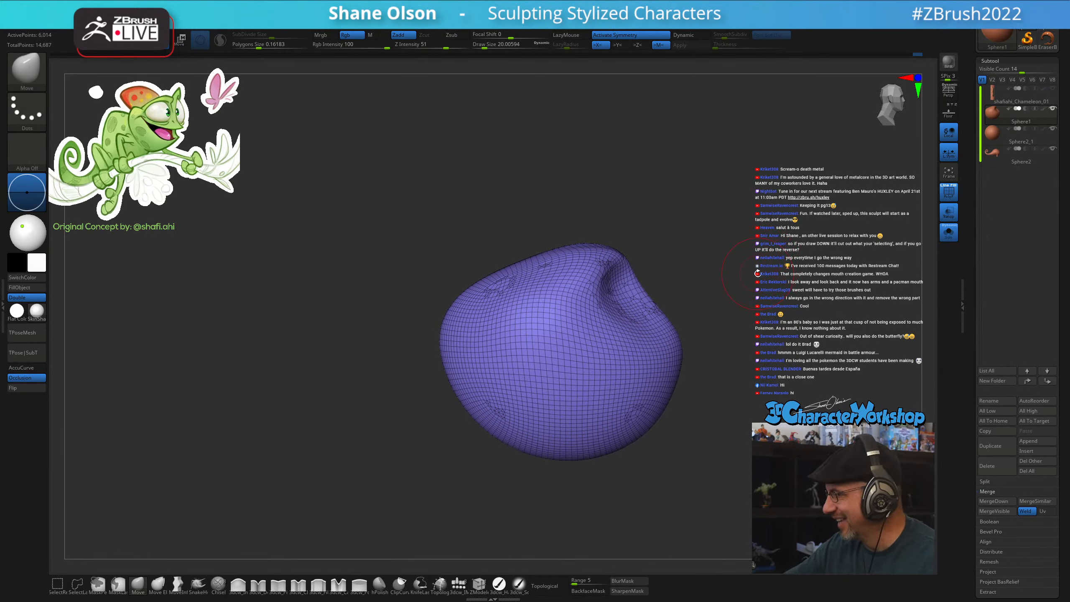
mouse_move(671, 478)
left_mouse_down("alt")
mouse_move(641, 502)
mouse_move(689, 482)
left_mouse_up("alt")
key("s")
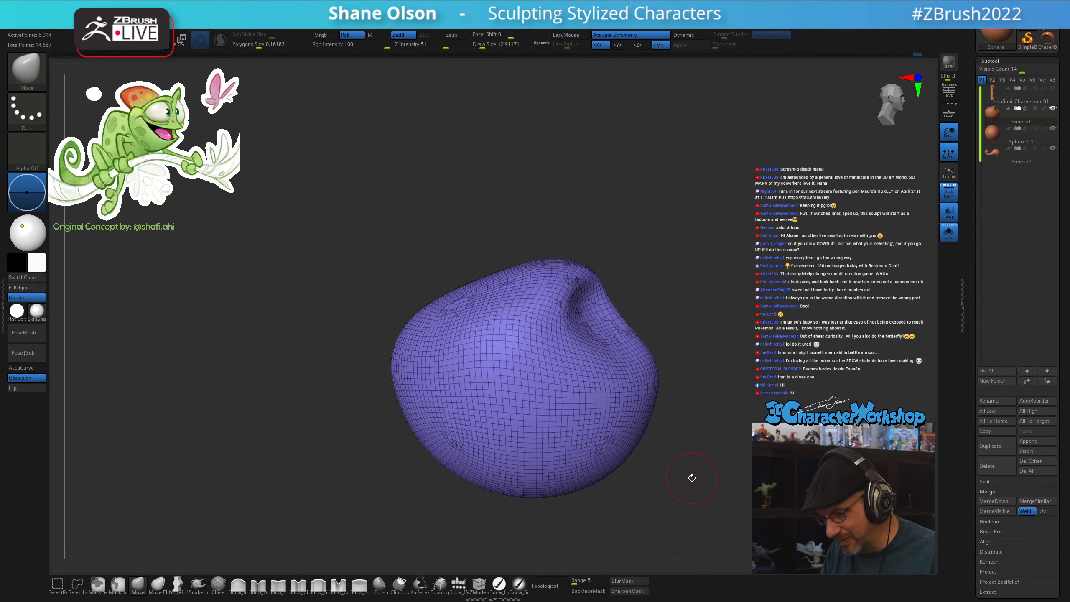
key("s")
left_click_drag(674, 481, 681, 478)
right_click_drag(592, 321, 596, 328)
left_click(945, 240)
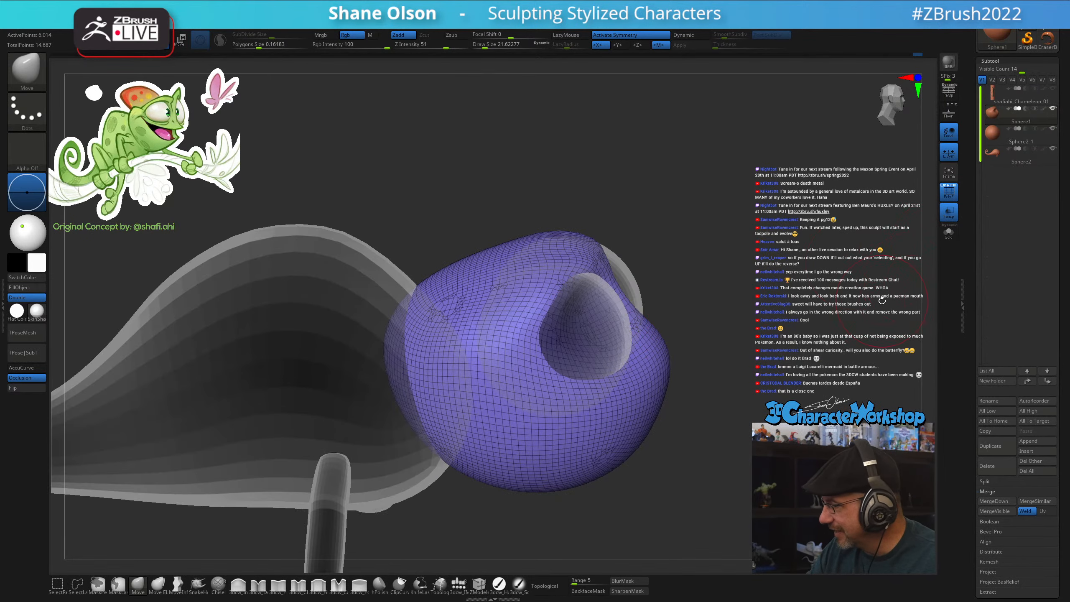
Push the head surface around the eye socket into shape with the Move brush at a draw size of about 33
right_click_drag(576, 316, 569, 323)
key("s")
left_click_drag(568, 323, 564, 297)
mouse_move(564, 297)
right_mouse_down()
mouse_move(526, 304)
mouse_move(573, 327)
right_mouse_up()
left_click_drag(567, 324, 557, 317)
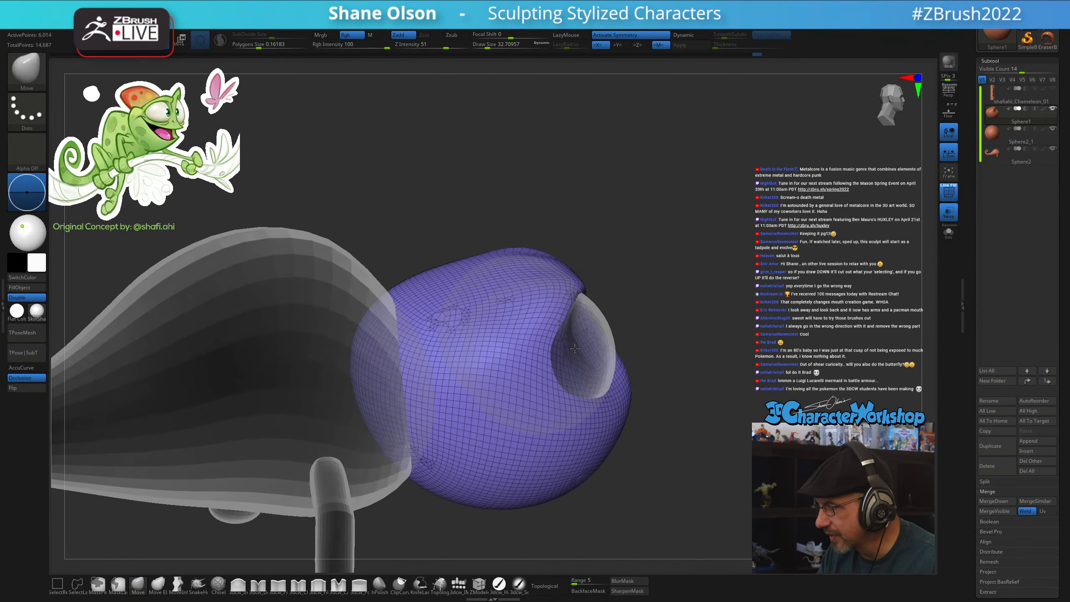
Refine and smooth the eye socket rim on the head, using draw sizes of about 25 and 37
right_click_drag(558, 318, 563, 353)
key("bracketright")
key("s")
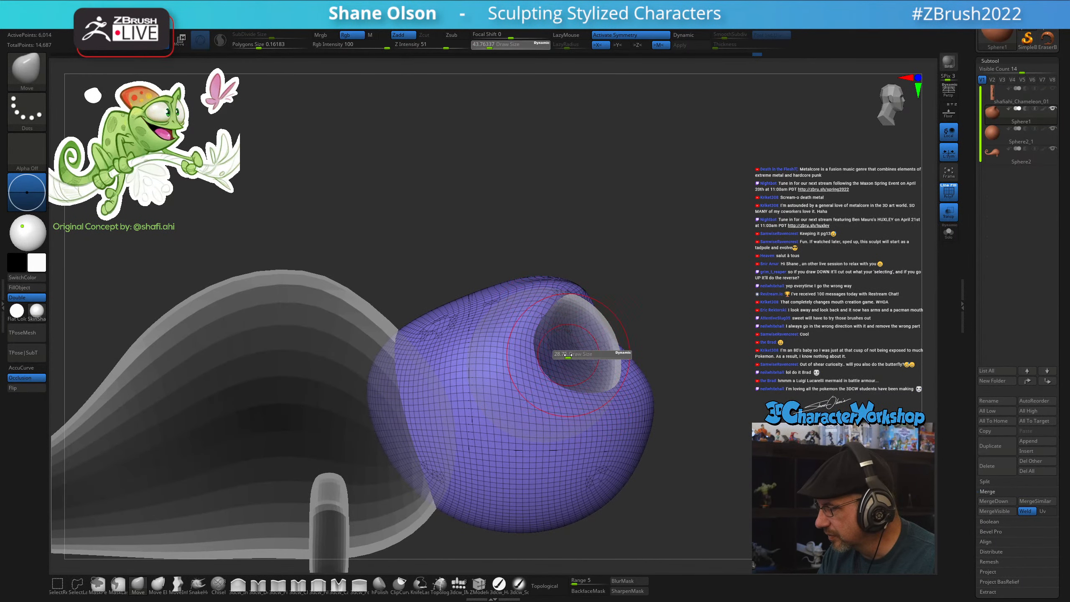
left_click_drag(562, 356, 558, 354)
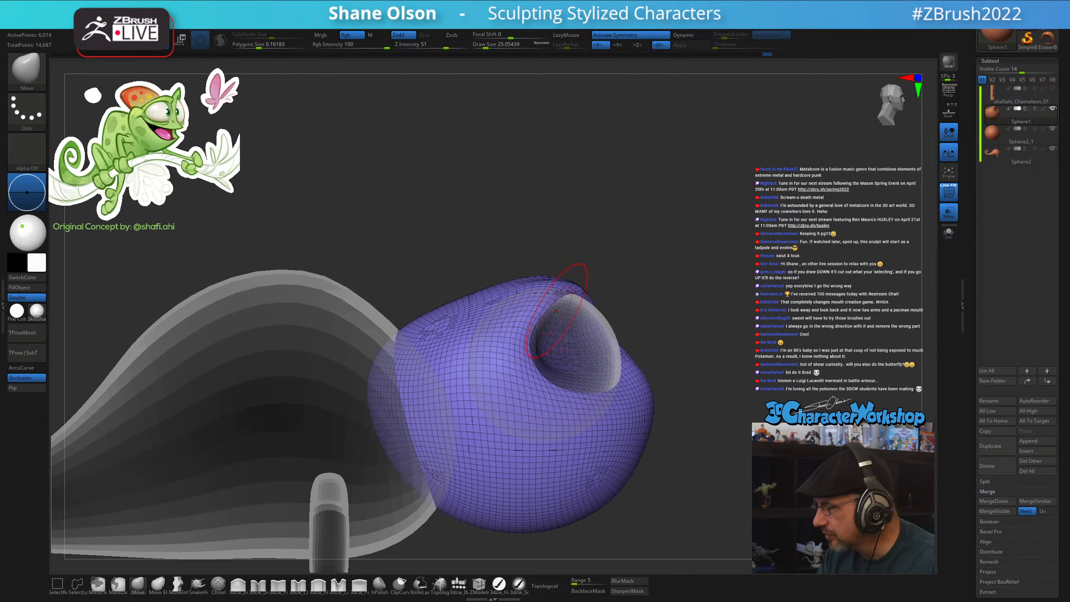
right_click_drag(557, 311, 561, 306)
key("bracketright")
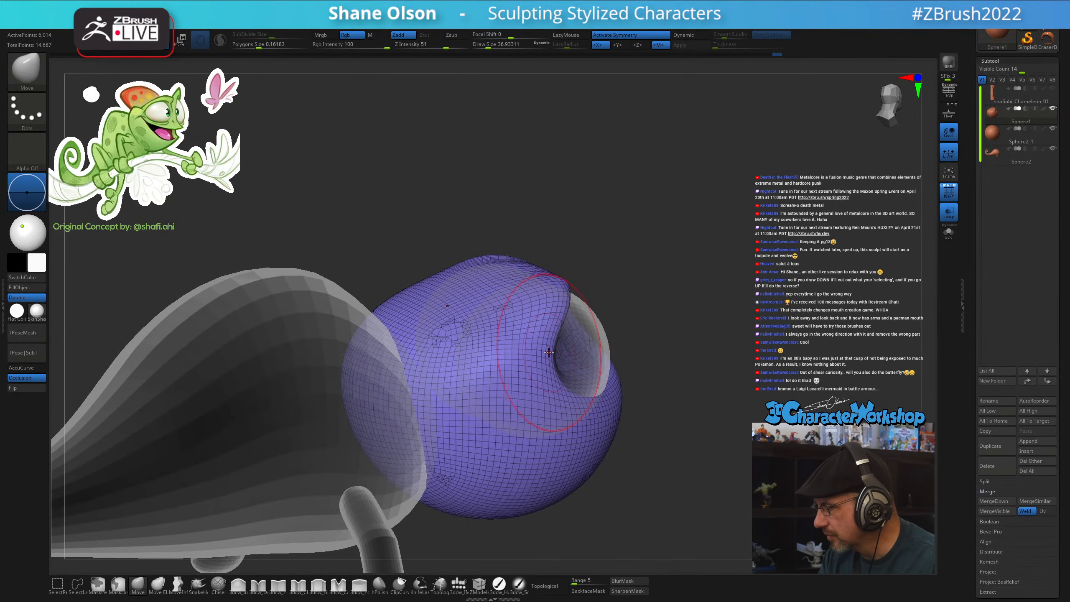
right_click_drag(586, 363, 513, 405)
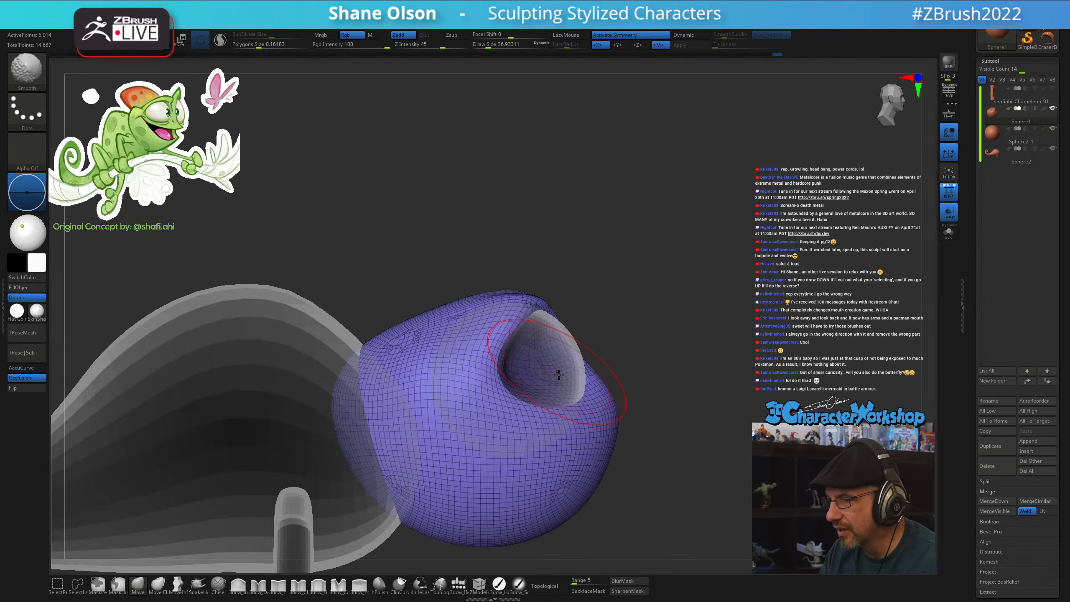
Turn off transparency and adjust the head surface around the eye at a draw size of about 23
left_click(949, 214)
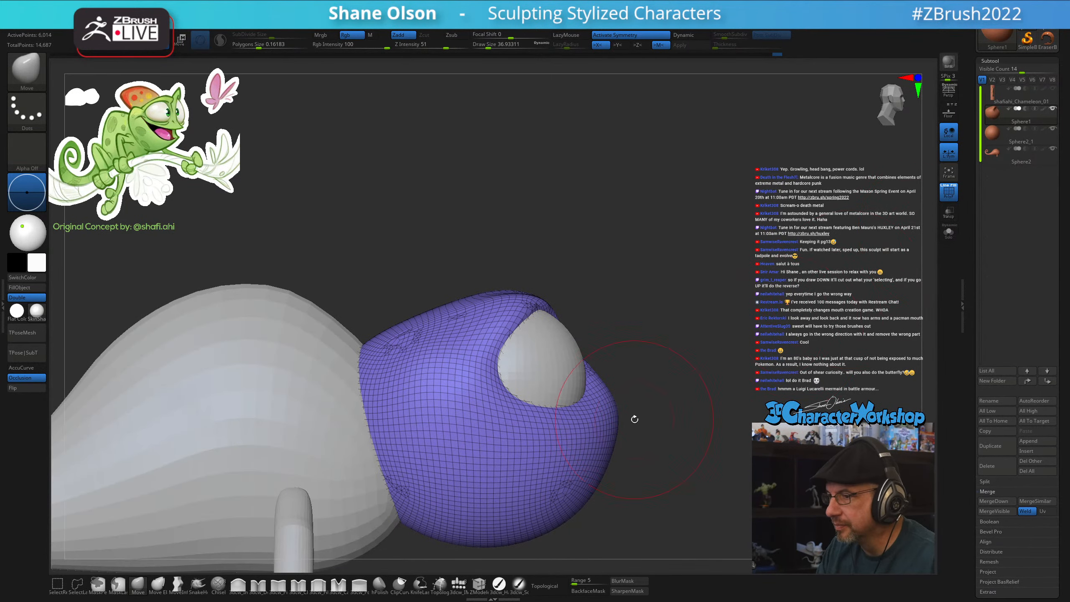
mouse_move(670, 379)
right_mouse_down()
mouse_move(693, 356)
mouse_move(692, 442)
right_mouse_up()
mouse_move(692, 438)
left_mouse_down()
mouse_move(702, 436)
mouse_move(676, 439)
mouse_move(646, 421)
left_mouse_up()
key("s")
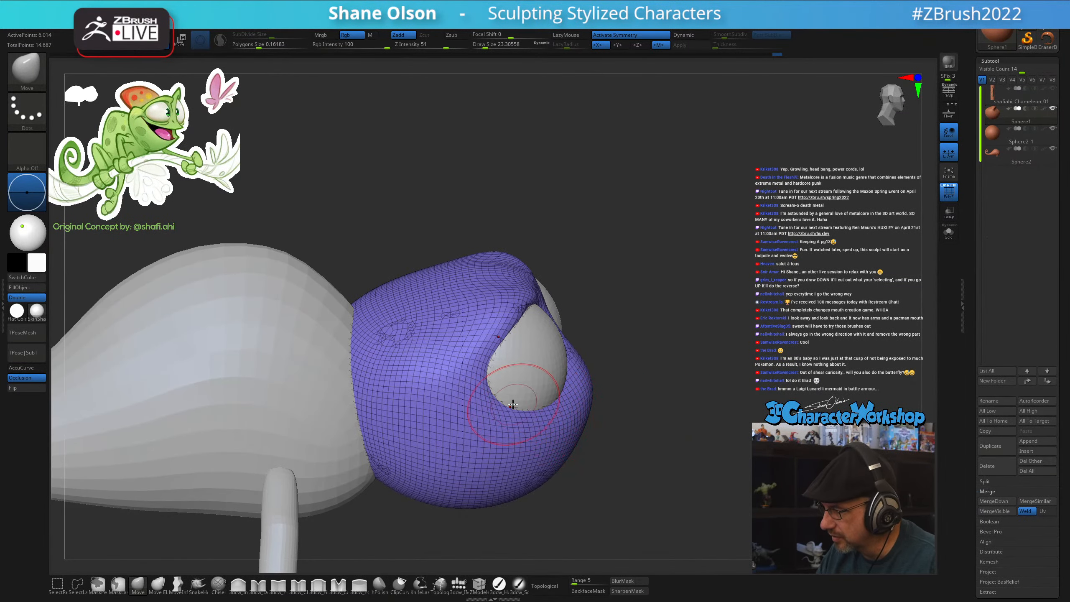
right_click_drag(517, 371, 511, 415)
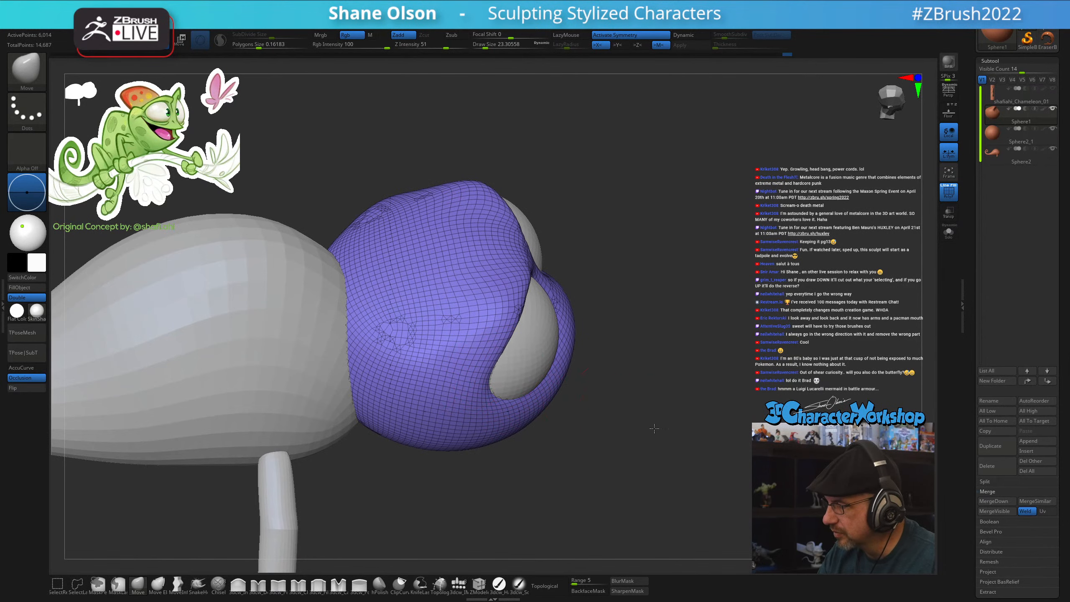
Bring the whole body into view and make the body with its arms the active subtool
left_click_drag(652, 429, 723, 454)
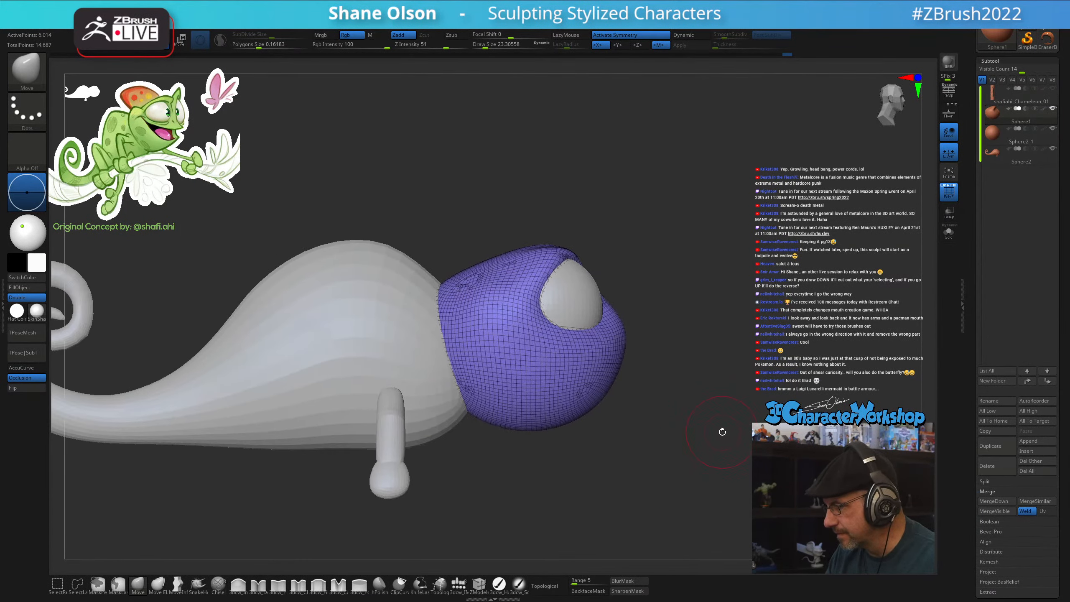
left_click_drag(345, 461, 469, 452, "alt")
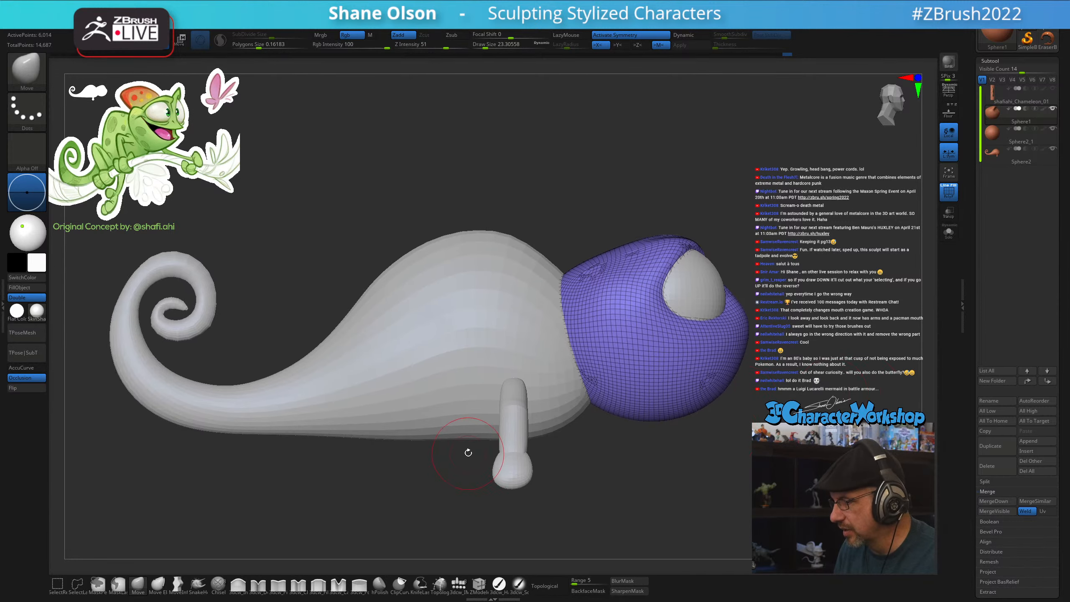
left_click(494, 421, "alt")
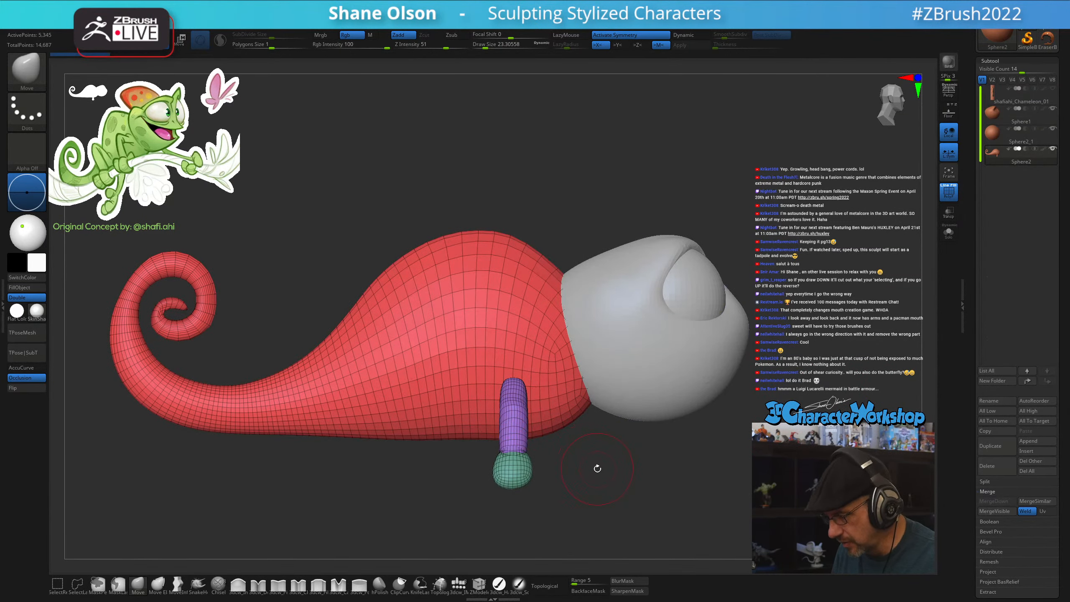
key("w")
left_click(438, 339, "ctrl")
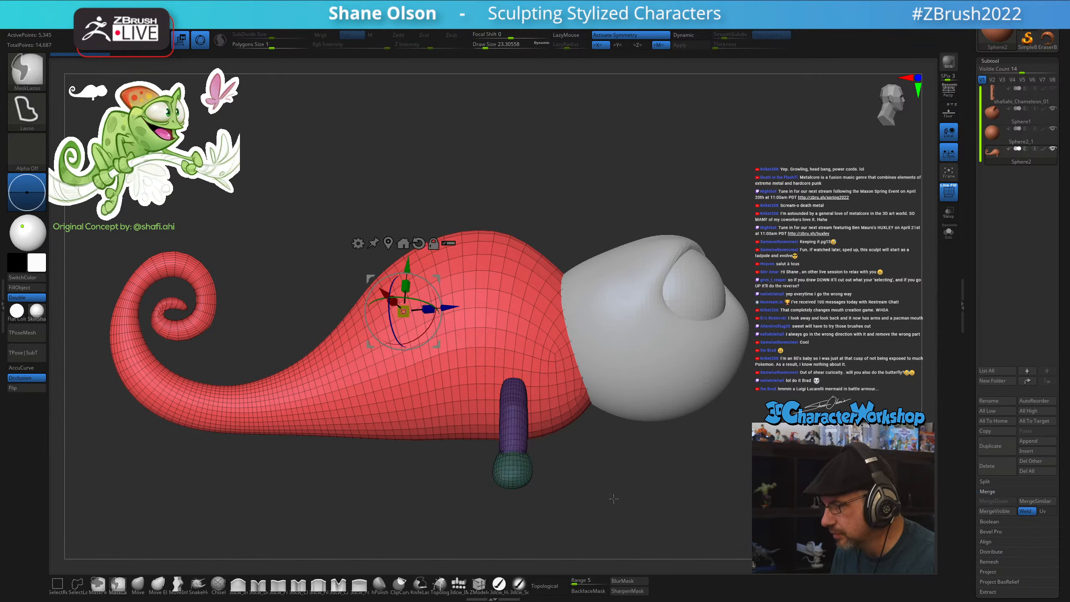
left_click(681, 501, "ctrl")
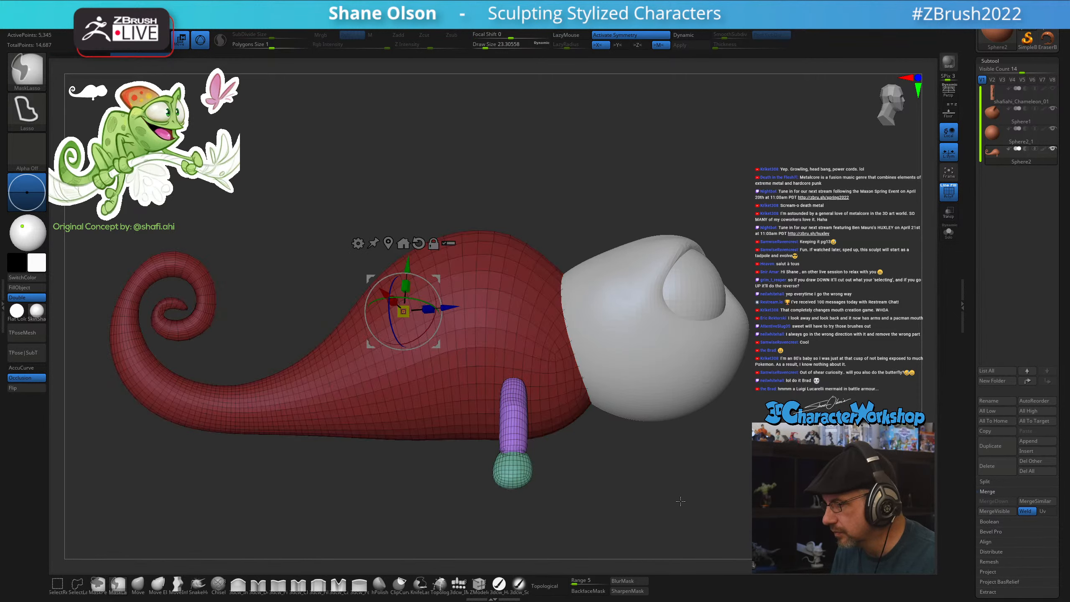
left_click(419, 236)
left_click_drag(455, 308, 309, 314, "ctrl")
key("ctrl+z")
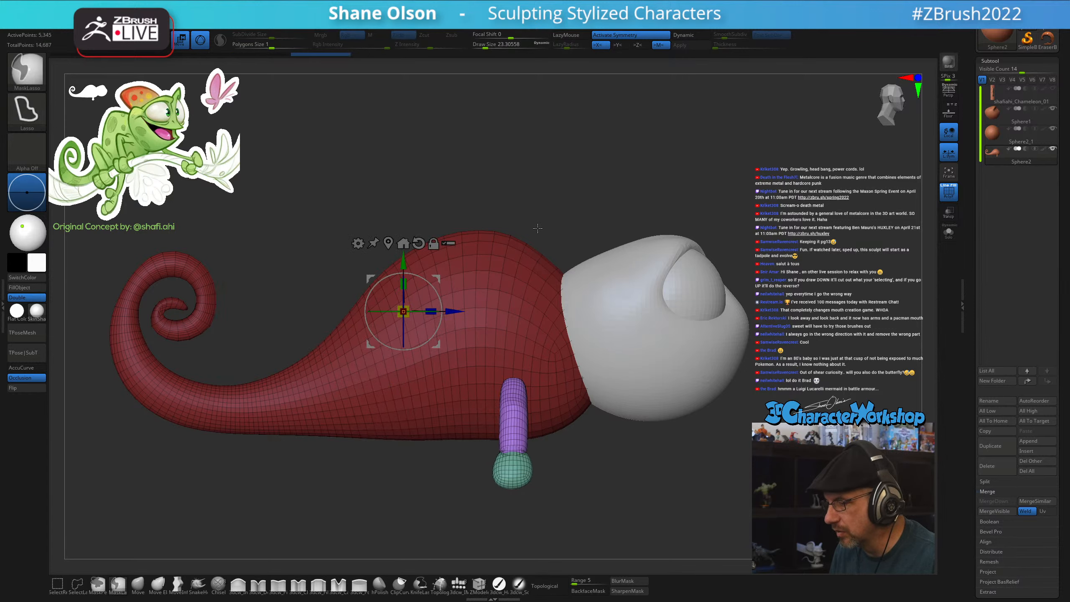
key("q")
Insert an Appendage mesh beside the hand as a first finger at a draw size of about 17
mouse_move(625, 491)
left_mouse_down("alt")
mouse_move(632, 442)
mouse_move(637, 449)
mouse_move(621, 441)
mouse_move(631, 474)
mouse_move(626, 464)
mouse_move(621, 490)
mouse_move(600, 465)
mouse_move(579, 471)
left_mouse_up("alt")
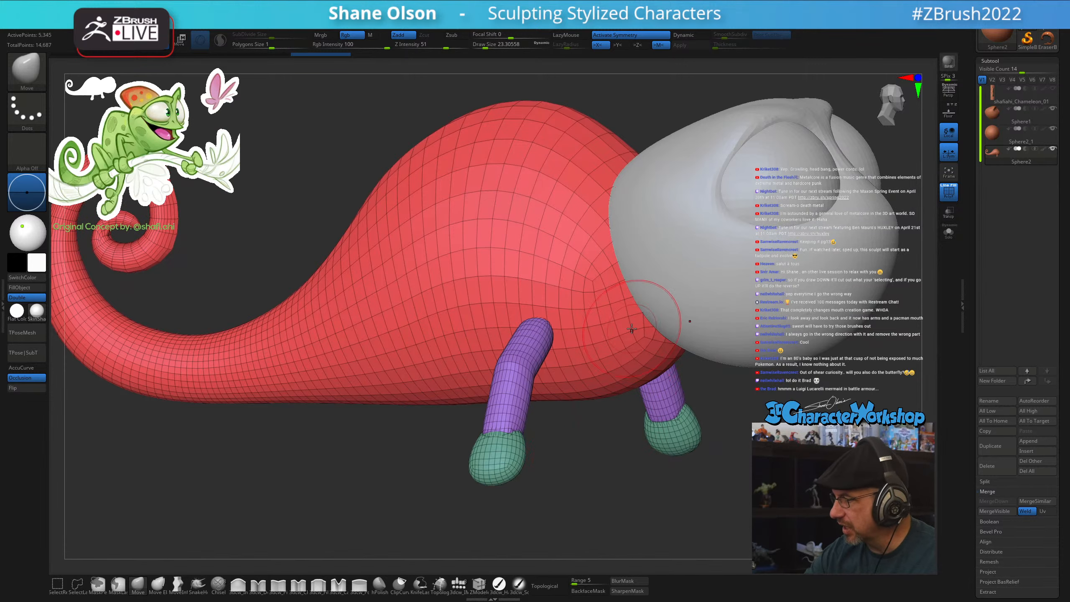
mouse_move(579, 449)
left_mouse_down()
mouse_move(561, 478)
mouse_move(502, 521)
mouse_move(485, 556)
left_mouse_up()
left_click(459, 584)
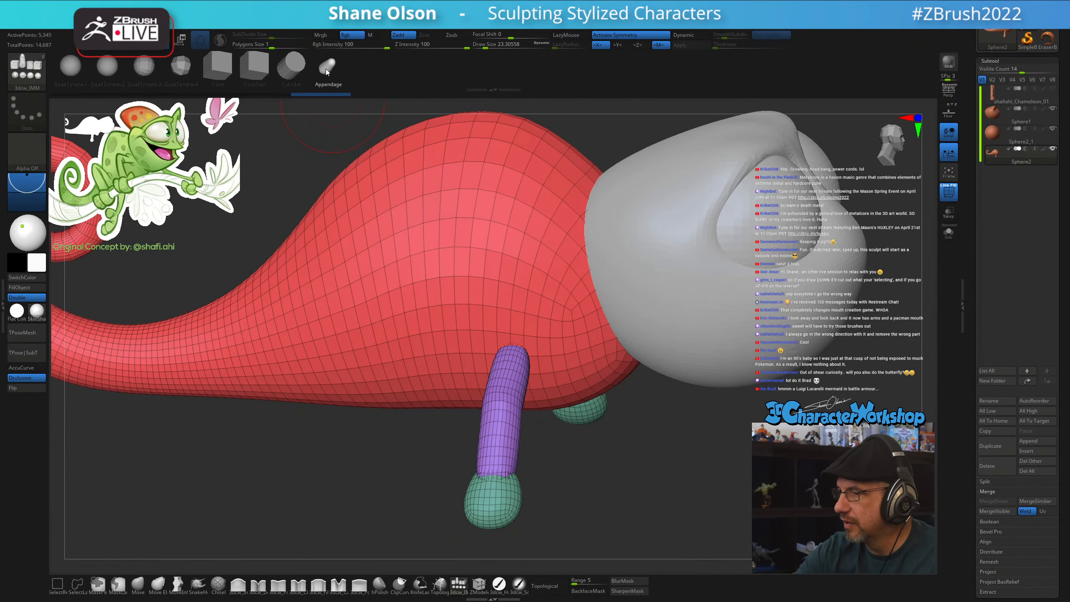
key("s")
mouse_move(649, 468)
left_mouse_down()
mouse_move(613, 459)
mouse_move(566, 477)
mouse_move(526, 470)
mouse_move(518, 494)
left_mouse_up()
left_click_drag(588, 495, 610, 496, "shift")
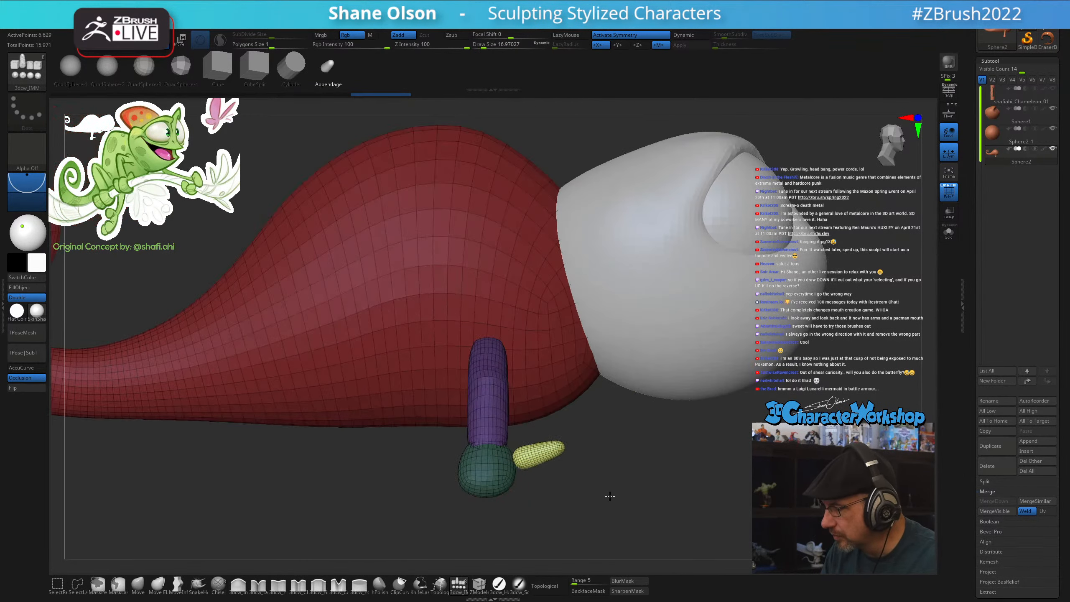
Apply the 3dcw_Inflate brush to the new finger at a draw size of about 17
key("w")
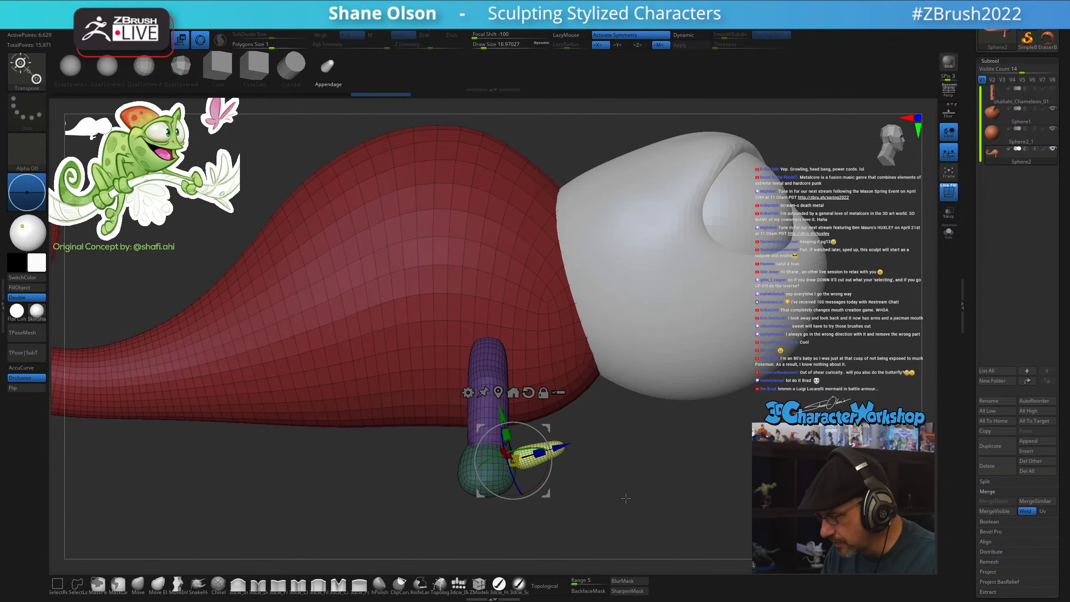
left_click(237, 586)
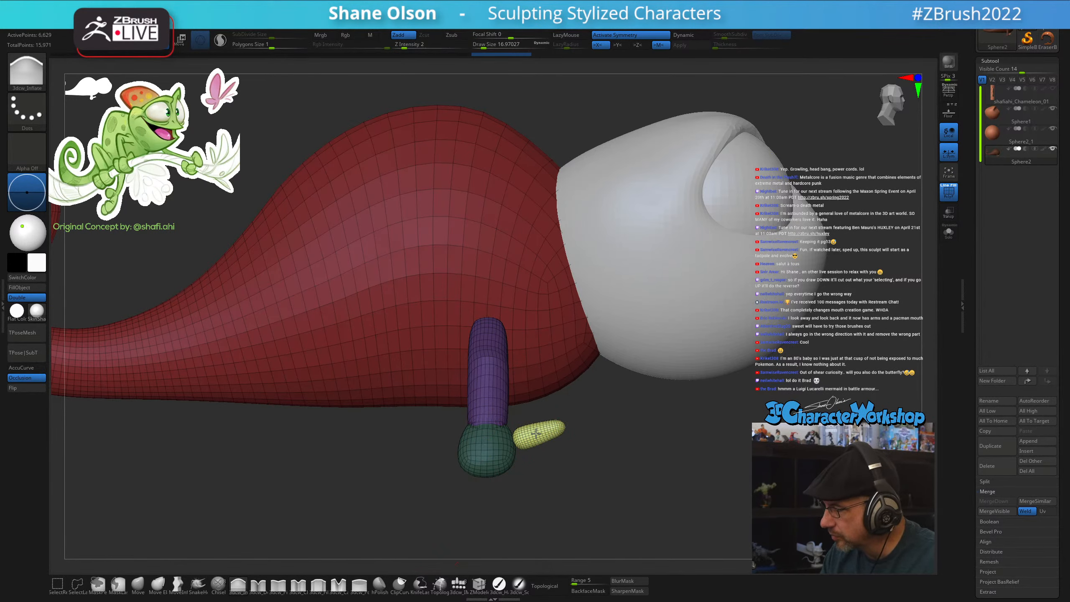
left_click_drag(604, 440, 556, 431)
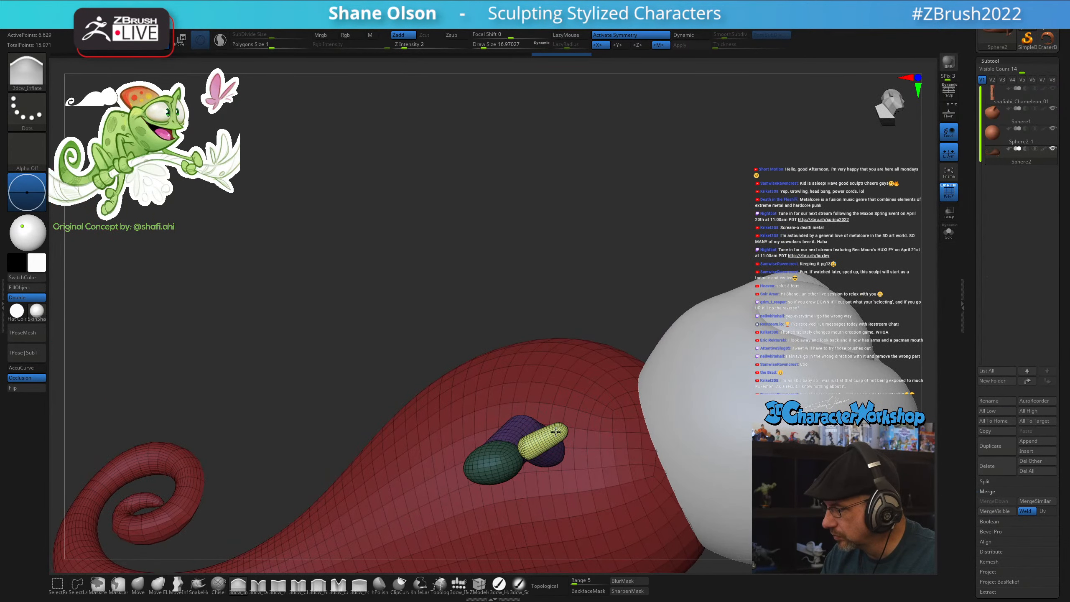
right_click_drag(583, 359, 661, 467)
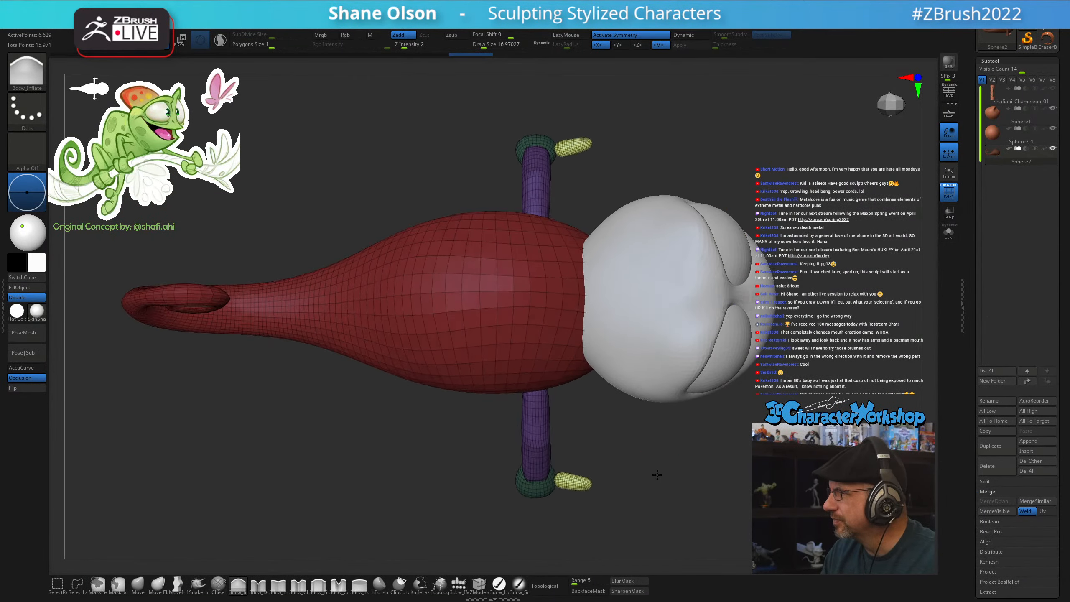
Move the finger against the side of the hand with the transform gizmo
key("w")
right_click_drag(642, 489, 640, 373)
left_click_drag(585, 439, 617, 434)
mouse_move(669, 469)
right_mouse_down()
mouse_move(662, 520)
mouse_move(654, 377)
right_mouse_up()
key("q")
mouse_move(654, 430)
right_mouse_down("ctrl")
mouse_move(622, 494)
mouse_move(595, 465)
mouse_move(605, 485)
mouse_move(593, 480)
mouse_move(661, 435)
right_mouse_up("ctrl")
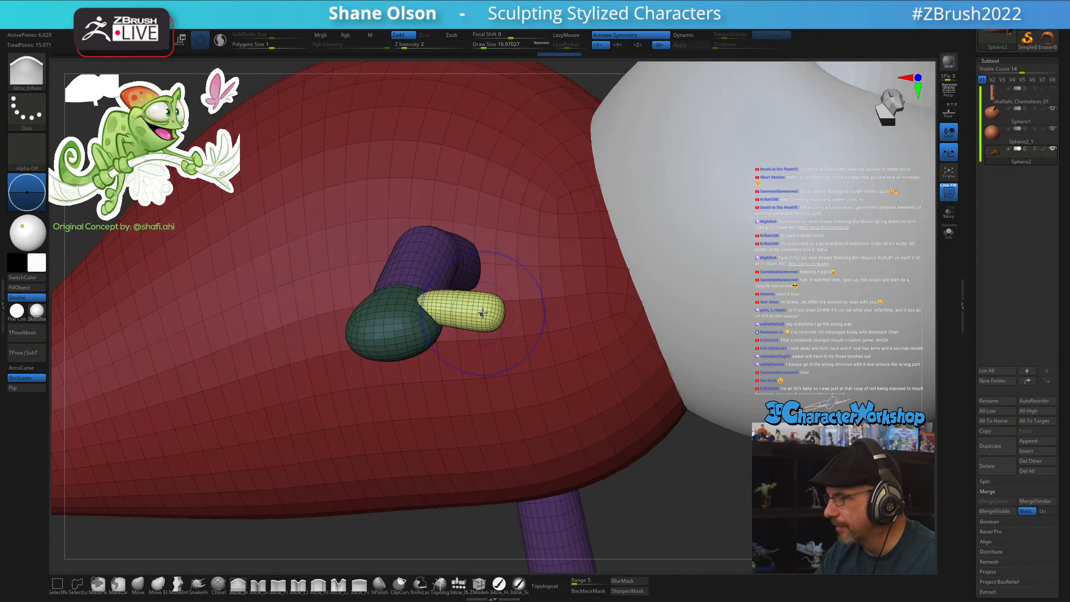
Fine-tune the finger's angle and position so its base sits in the hand
right_click_drag(483, 313, 477, 390)
key("w")
mouse_move(490, 378)
left_mouse_down()
mouse_move(485, 351)
mouse_move(496, 363)
left_mouse_up()
mouse_move(496, 363)
right_mouse_down()
mouse_move(545, 338)
mouse_move(520, 362)
right_mouse_up()
key("q")
Inflate the finger near its base with the 3dcw_Inflate brush at a draw size of about 7
key("s")
left_click_drag(519, 362, 519, 362)
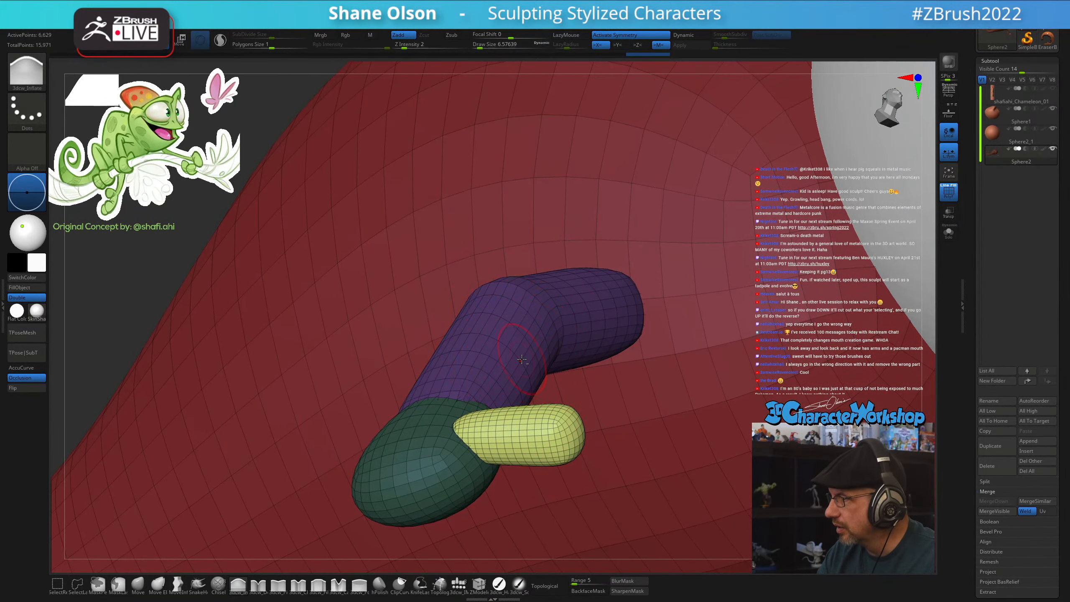
right_click_drag(520, 368, 534, 333, "alt")
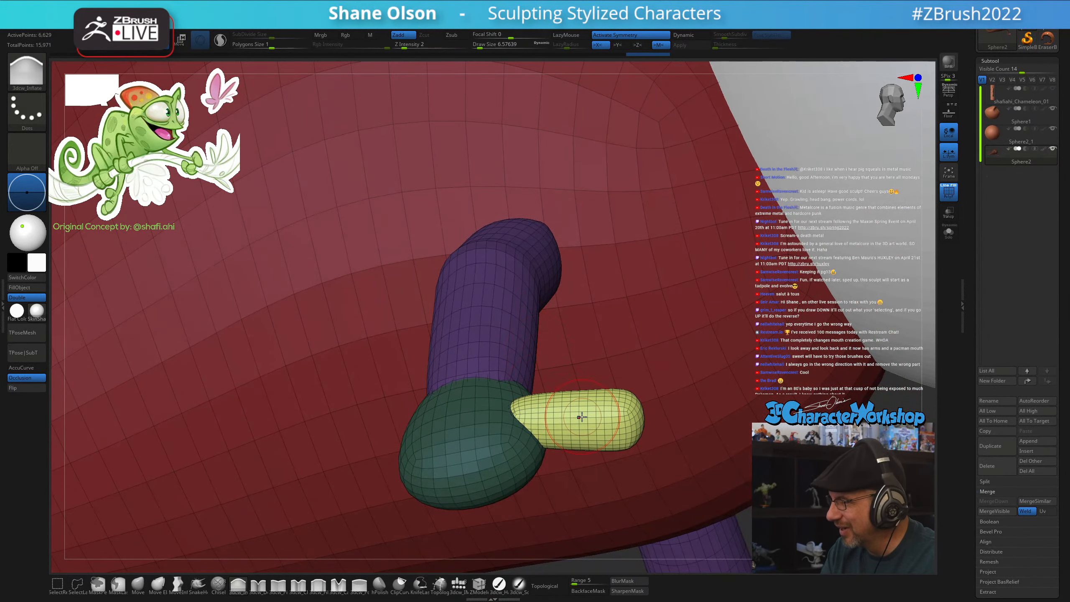
key("s")
left_click_drag(569, 414, 532, 411)
Reshape the finger and its rounded tip with the Move brush at draw sizes of about 11 and 14
left_click(139, 584)
key("s")
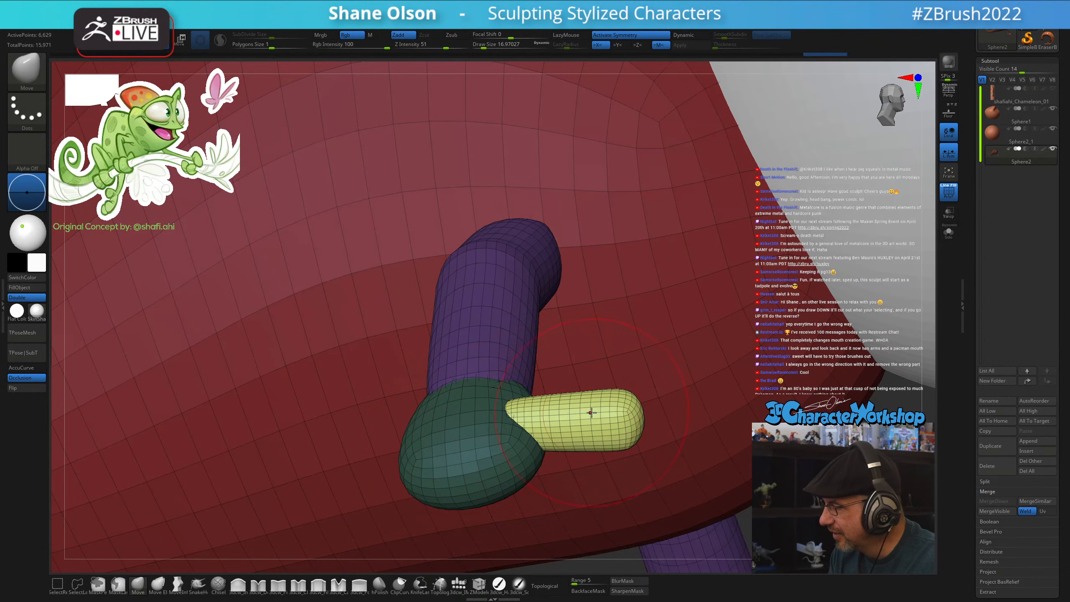
key("s")
left_click_drag(643, 410, 628, 410)
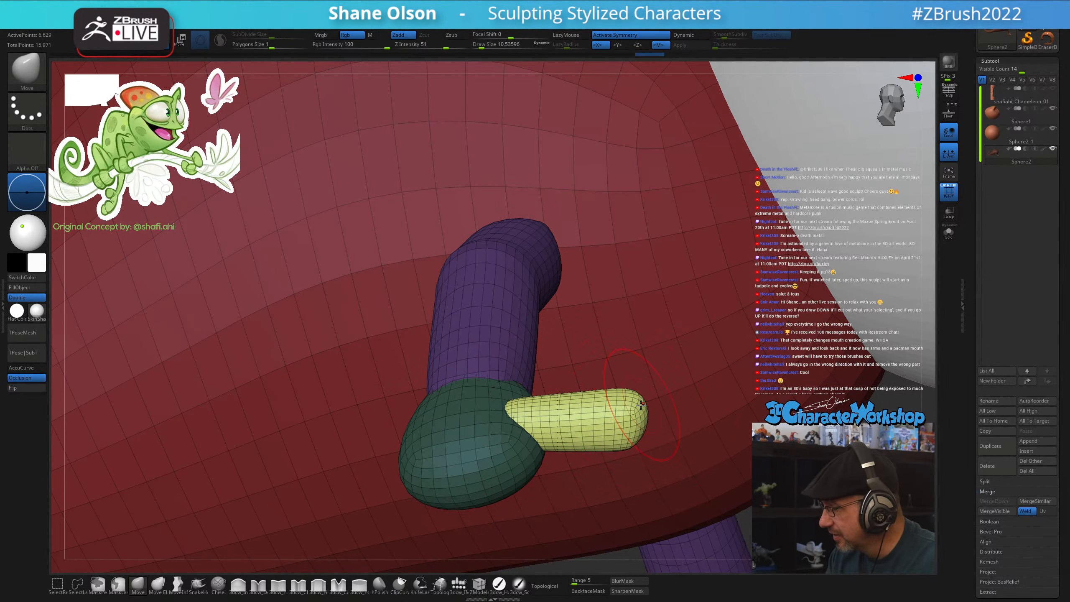
mouse_move(636, 426)
right_mouse_down()
mouse_move(603, 454)
mouse_move(631, 434)
right_mouse_up()
key("s")
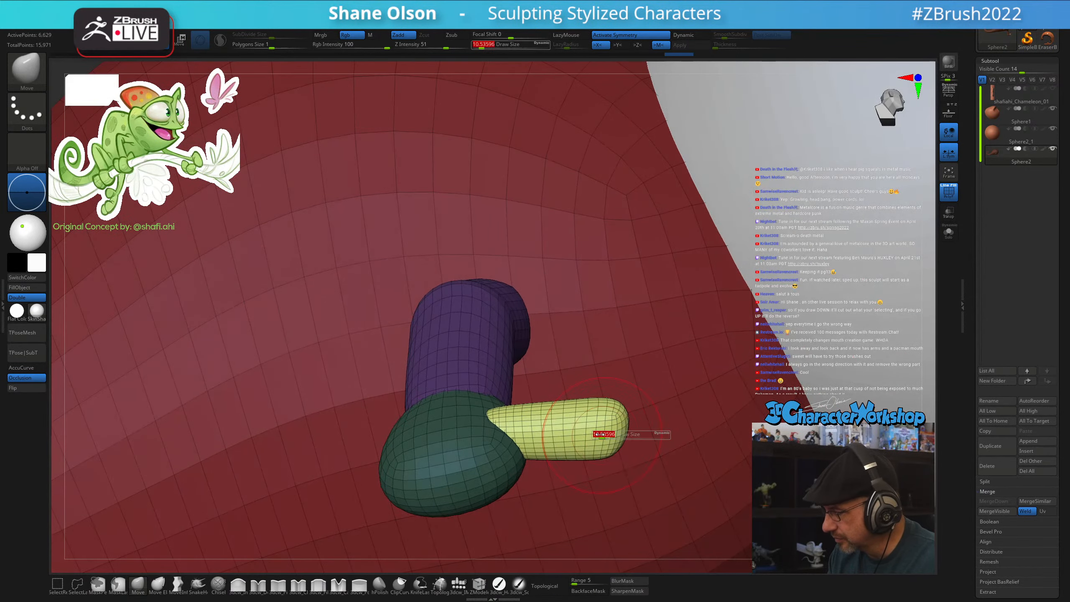
mouse_move(604, 435)
left_mouse_down()
mouse_move(617, 423)
mouse_move(608, 414)
left_mouse_up()
right_click_drag(608, 414, 533, 380)
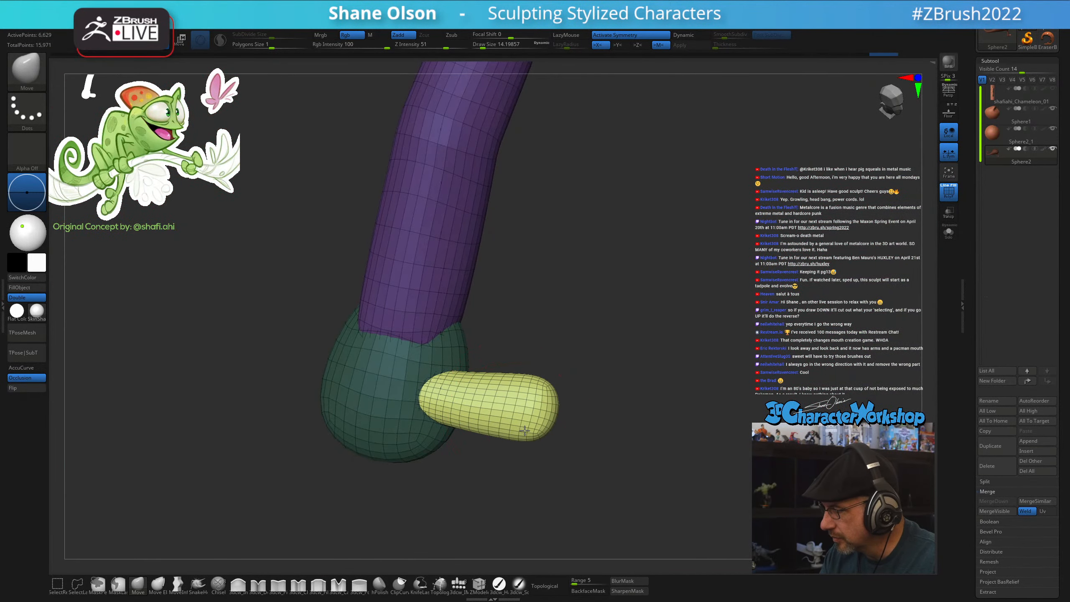
mouse_move(517, 451)
right_mouse_down()
mouse_move(591, 362)
mouse_move(467, 255)
mouse_move(466, 215)
mouse_move(343, 569)
right_mouse_up()
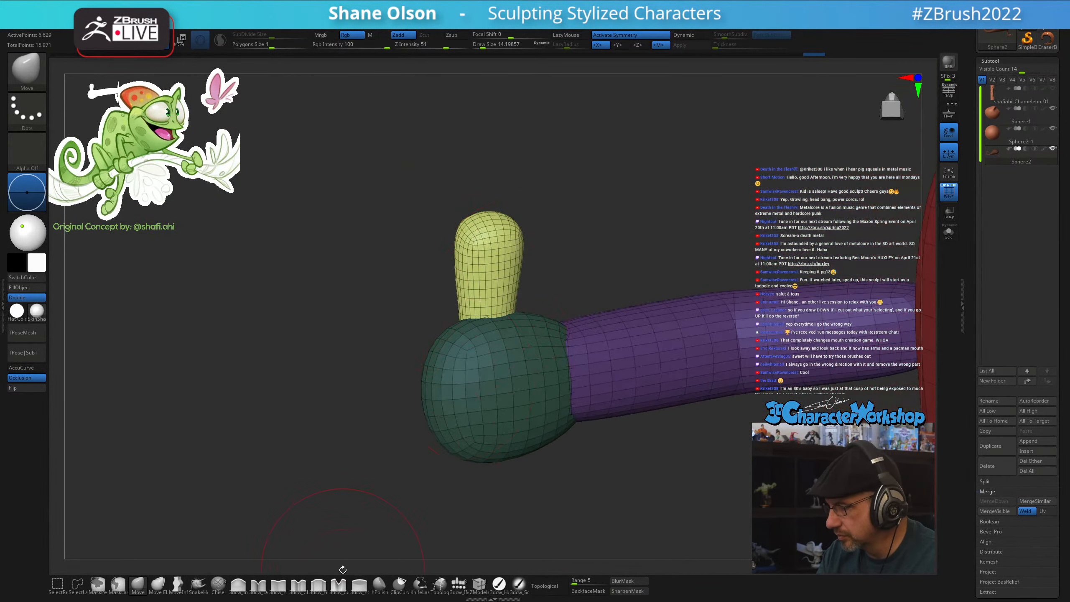
Work on the finger's form with the 3dcw_Detail brush at a draw size of about 5
left_click(258, 585)
right_click_drag(398, 318, 379, 351, "alt")
key("s")
left_click_drag(546, 200, 542, 202)
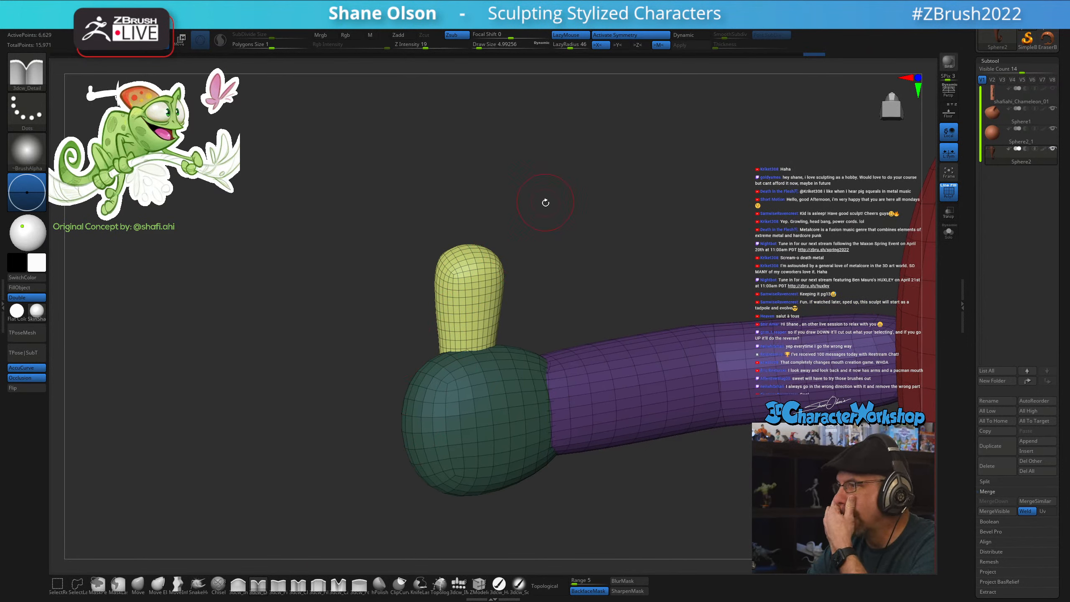
right_click_drag(552, 222, 526, 274)
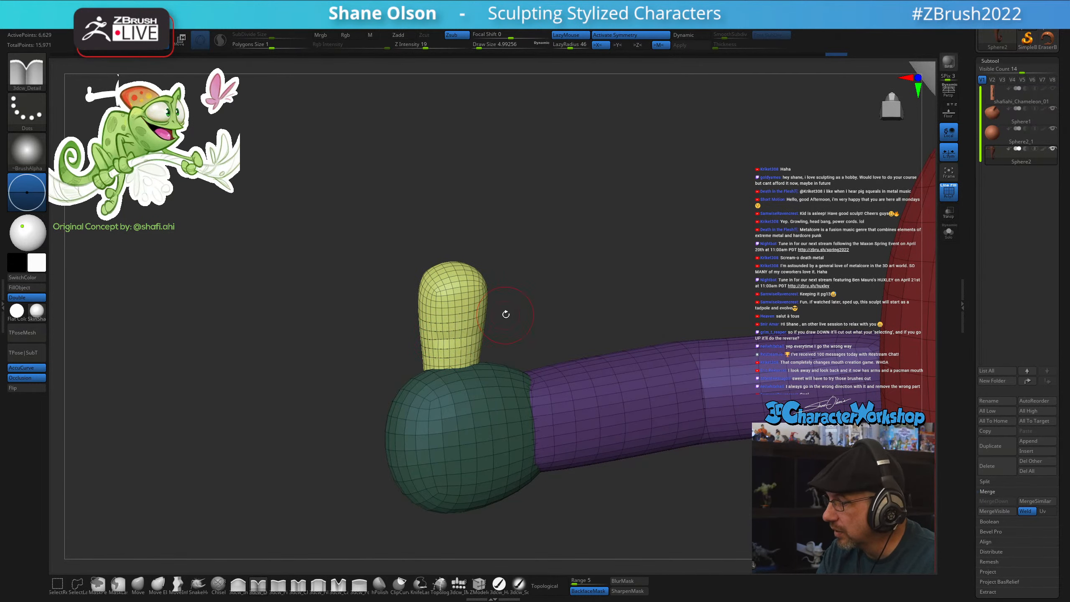
right_click_drag(505, 314, 436, 341)
right_click_drag(505, 323, 438, 325)
Smooth the sides of the finger from several angles at a draw size of about 5
left_click_drag(434, 325, 432, 316, "shift")
left_click_drag(432, 318, 441, 311, "shift")
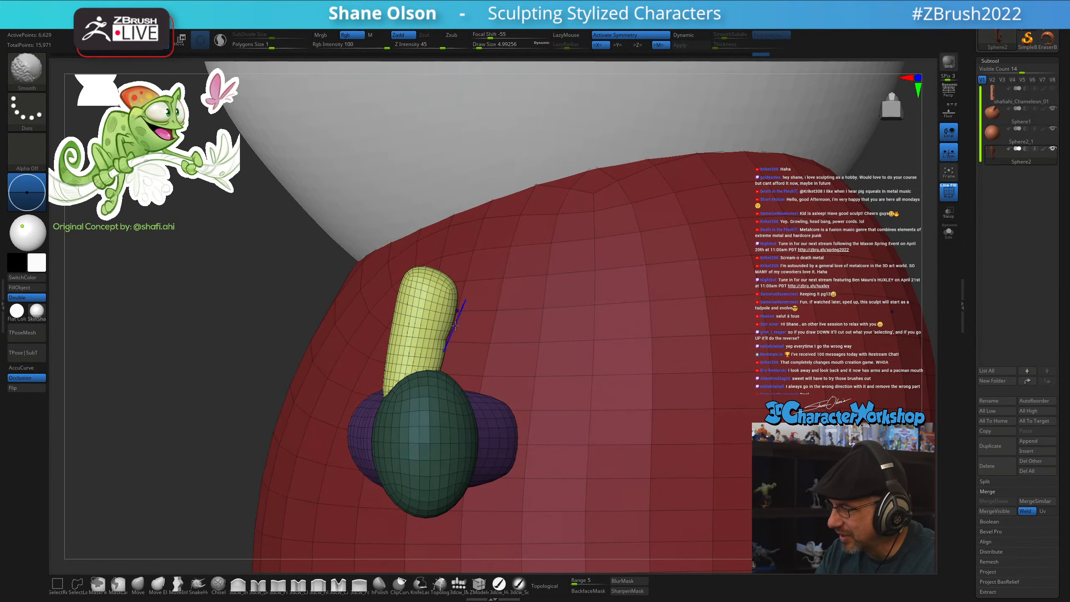
right_click_drag(504, 329, 457, 346)
mouse_move(312, 352)
right_mouse_down()
mouse_move(473, 330)
mouse_move(387, 361)
right_mouse_up()
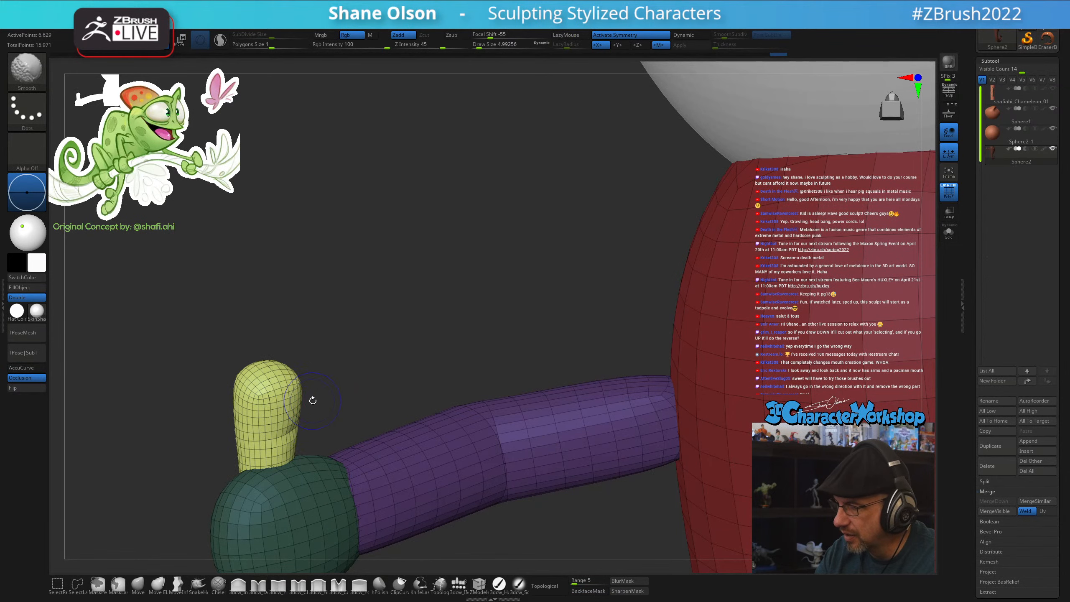
right_click_drag(313, 400, 349, 399)
left_click_drag(300, 424, 291, 465, "shift")
mouse_move(326, 422)
right_mouse_down()
mouse_move(370, 399)
mouse_move(404, 405)
mouse_move(338, 452)
right_mouse_up()
Reposition the isolated finger at the top of the hand with the transform gizmo
key("w")
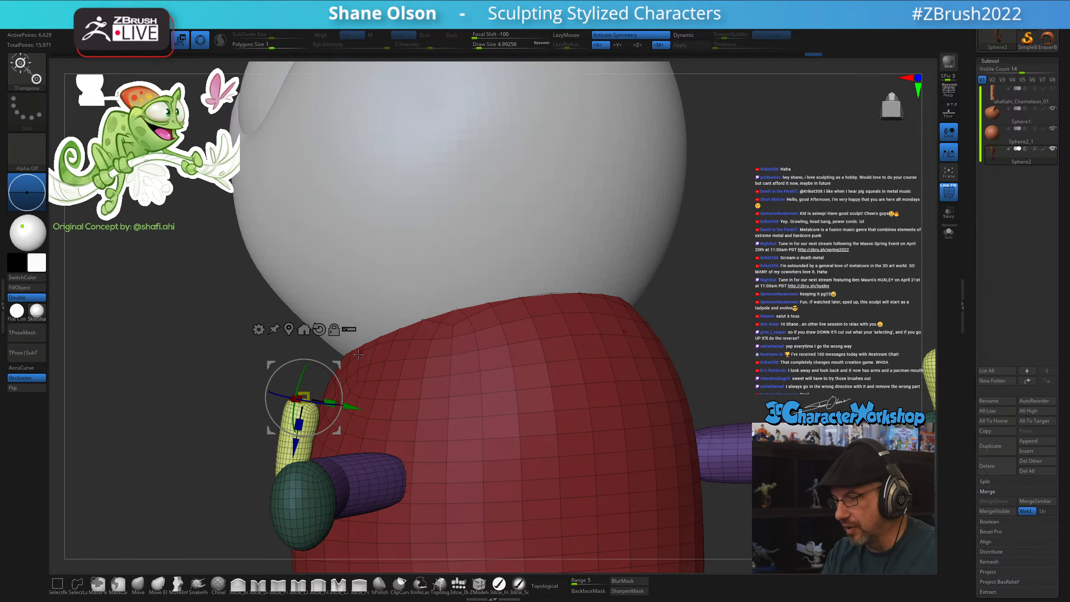
right_click_drag(358, 354, 433, 362)
left_click_drag(428, 356, 436, 418)
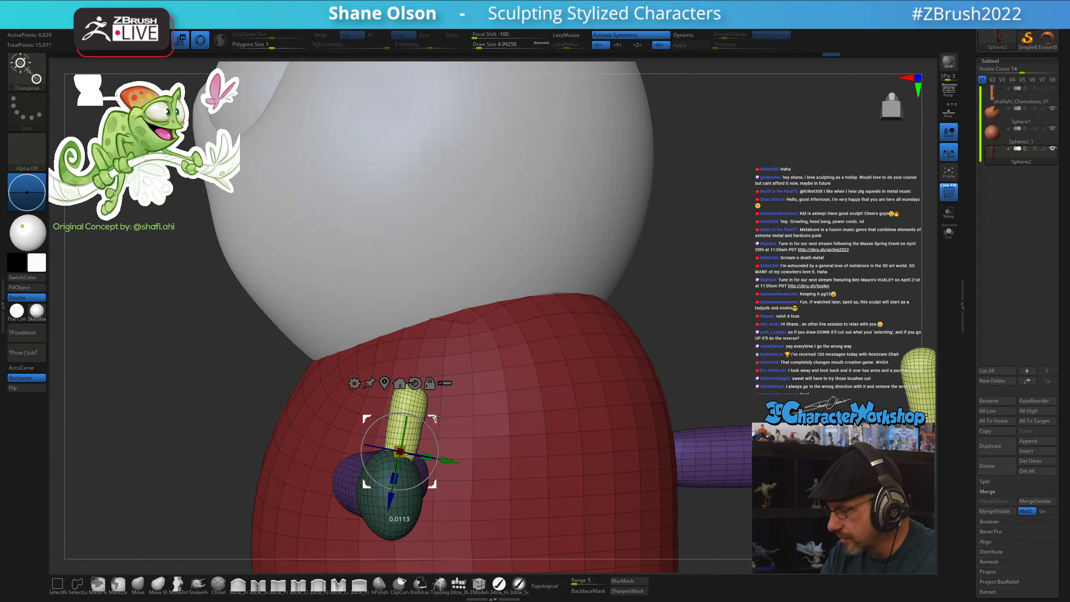
left_click_drag(702, 344, 716, 313, "alt")
key("q")
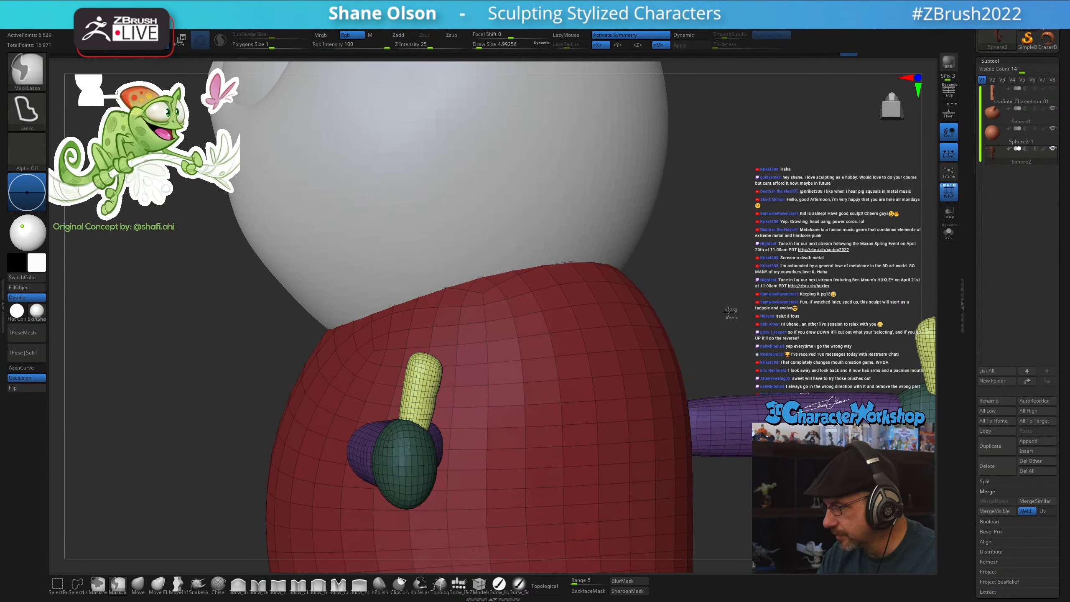
Invert the mask to protect the finger and reshape the hand with the Move brush at draw sizes of about 29 and 27
left_click(732, 312, "ctrl")
left_click(139, 586)
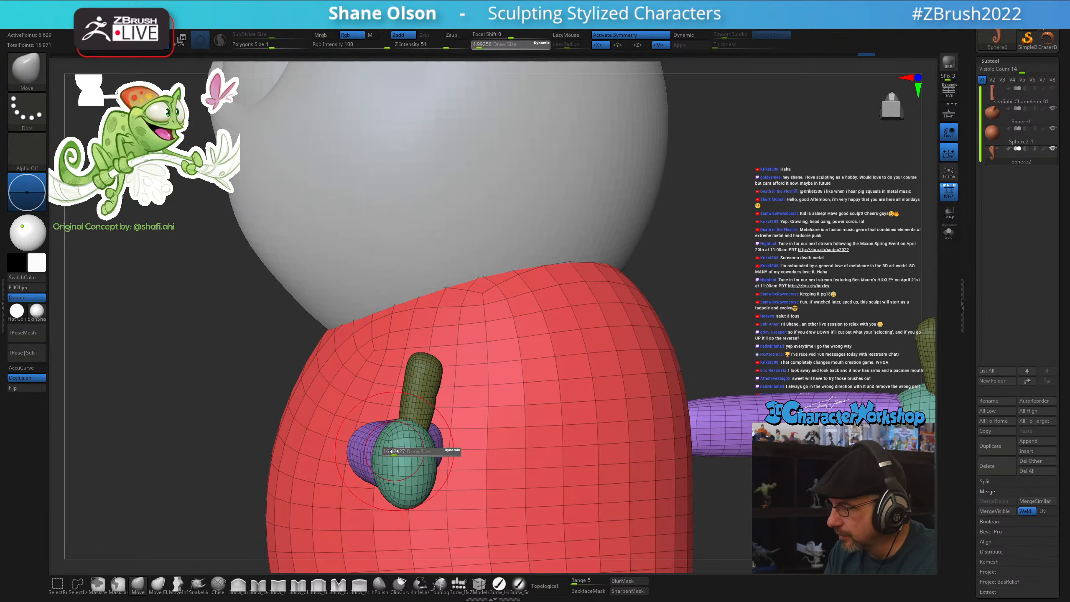
key("[")
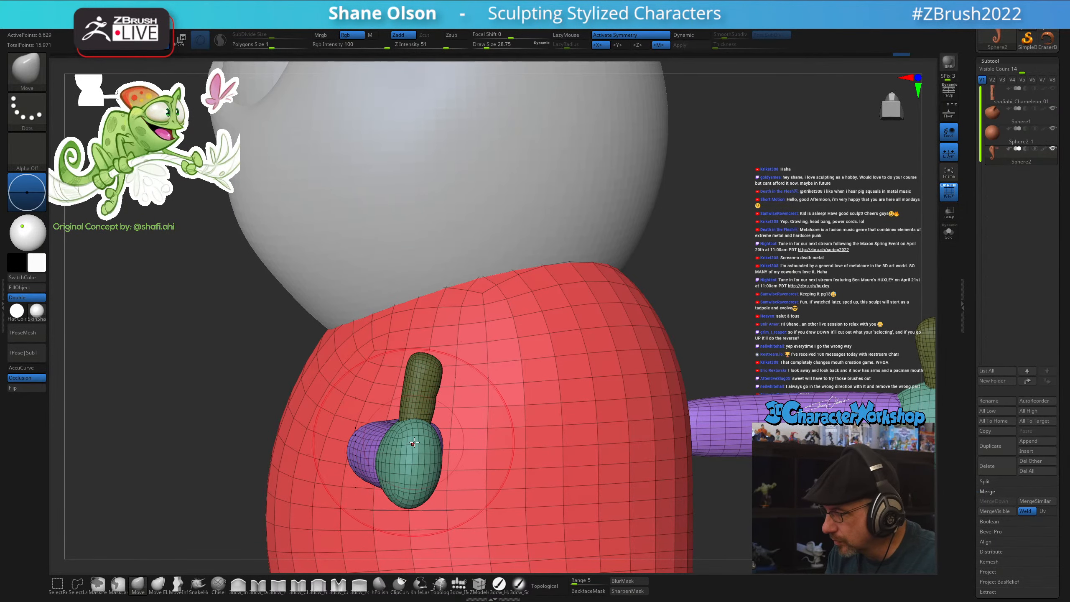
right_click_drag(477, 441, 398, 454)
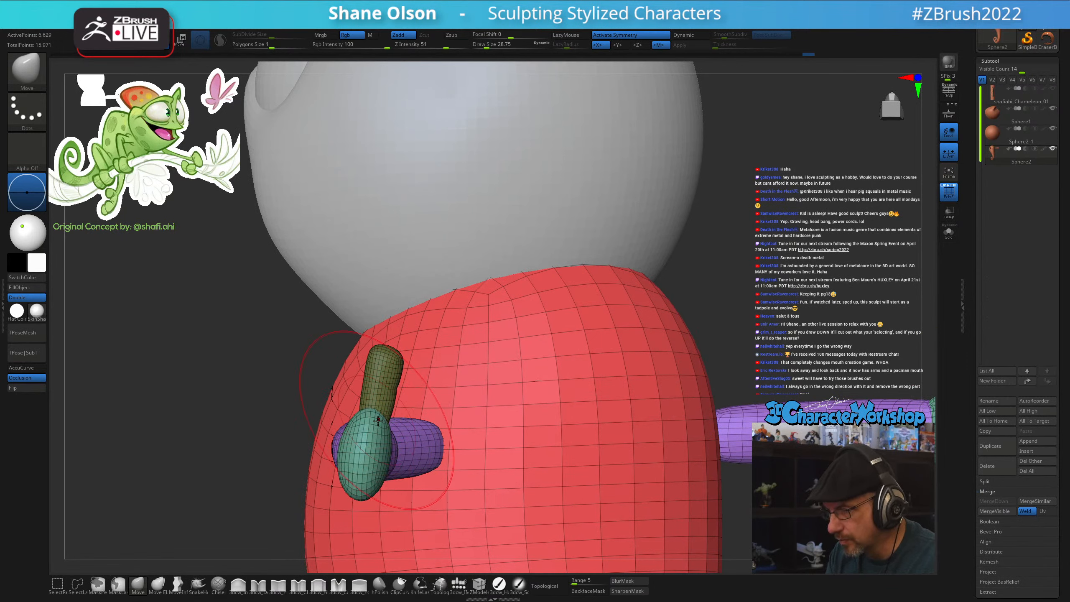
right_click_drag(390, 428, 398, 415)
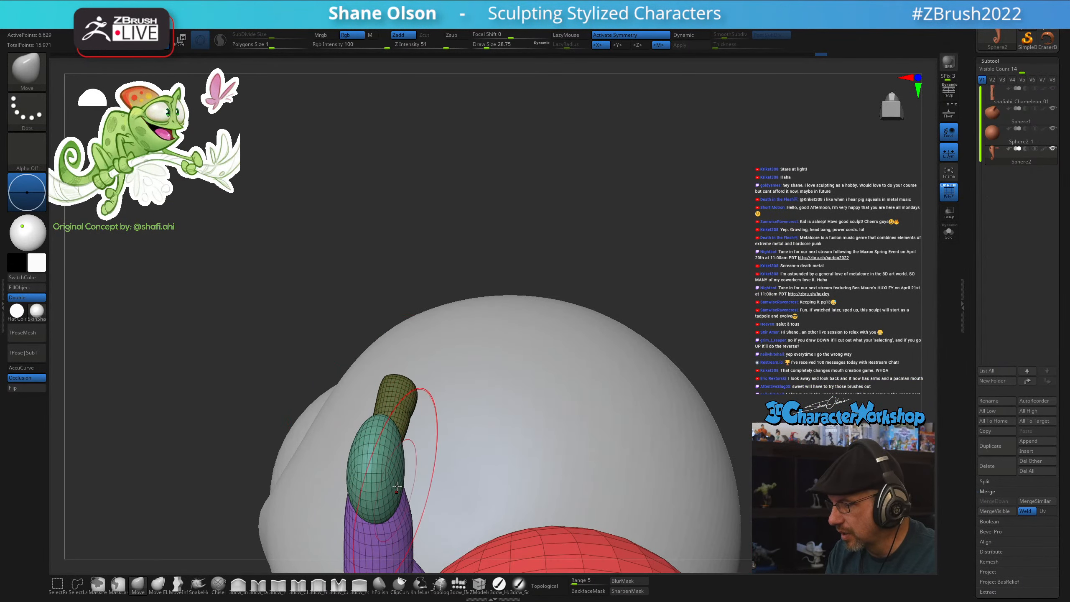
left_click_drag(405, 474, 402, 473)
mouse_move(412, 491)
right_mouse_down()
mouse_move(459, 481)
mouse_move(464, 420)
right_mouse_up()
key("s")
left_click_drag(464, 421, 468, 411)
key("s")
right_click_drag(432, 400, 484, 407)
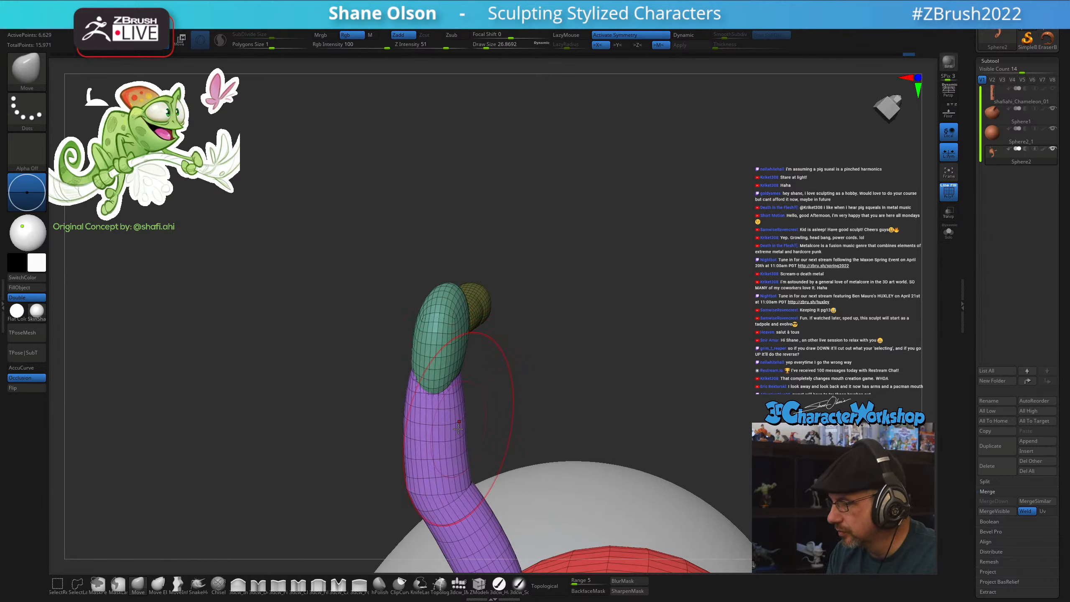
Adjust the forearm's shape below the hand with the Move brush at draw sizes of about 22 and 37
right_click_drag(410, 395, 599, 384)
right_click_drag(503, 391, 532, 378)
key("s")
left_click_drag(529, 413, 527, 413)
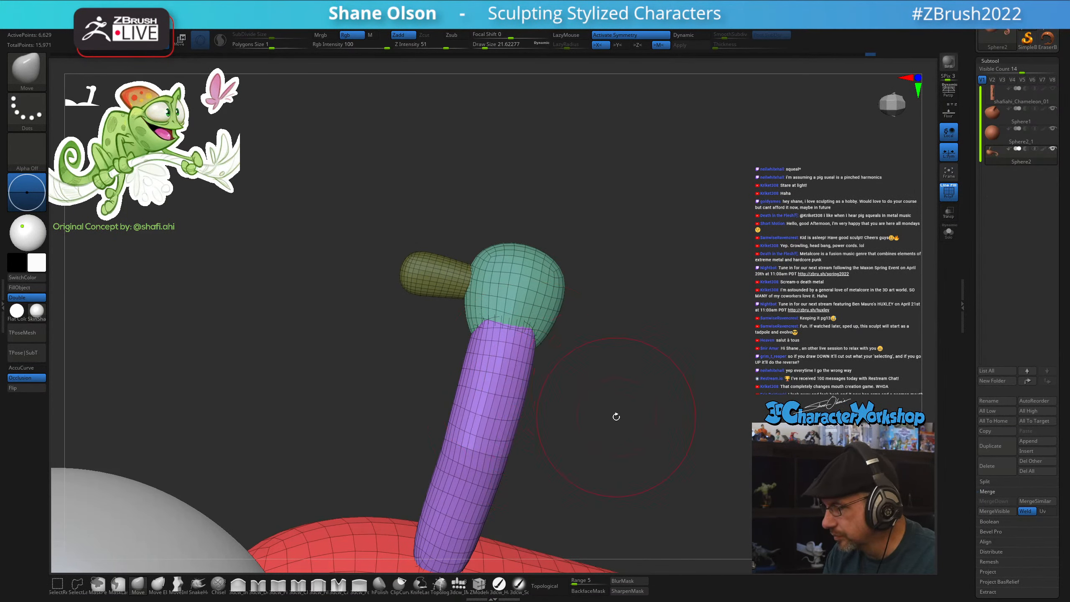
right_click_drag(616, 416, 583, 374)
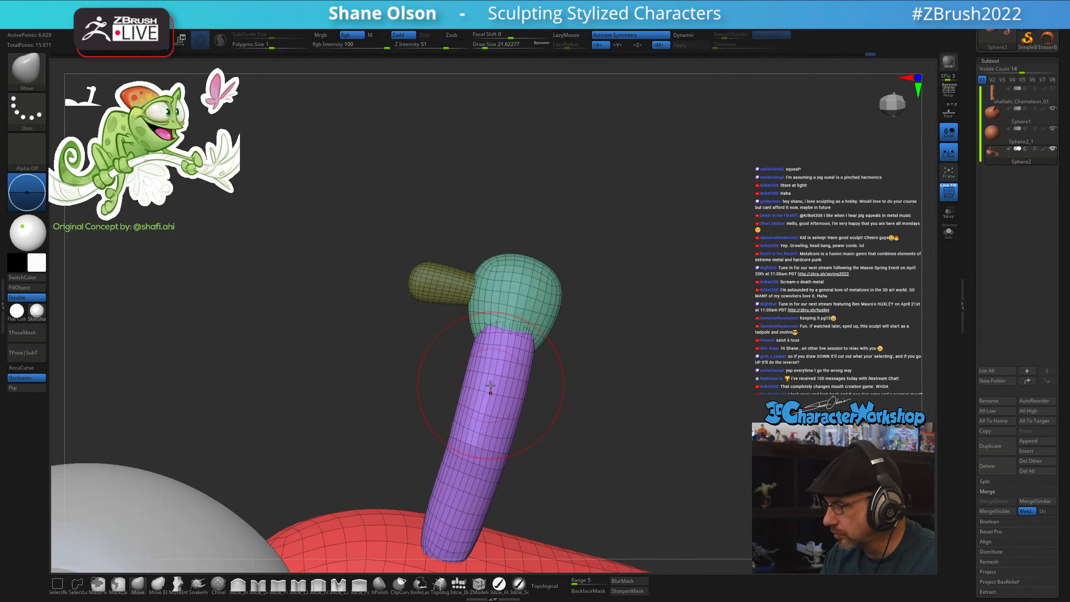
key("s")
left_click_drag(459, 447, 466, 446)
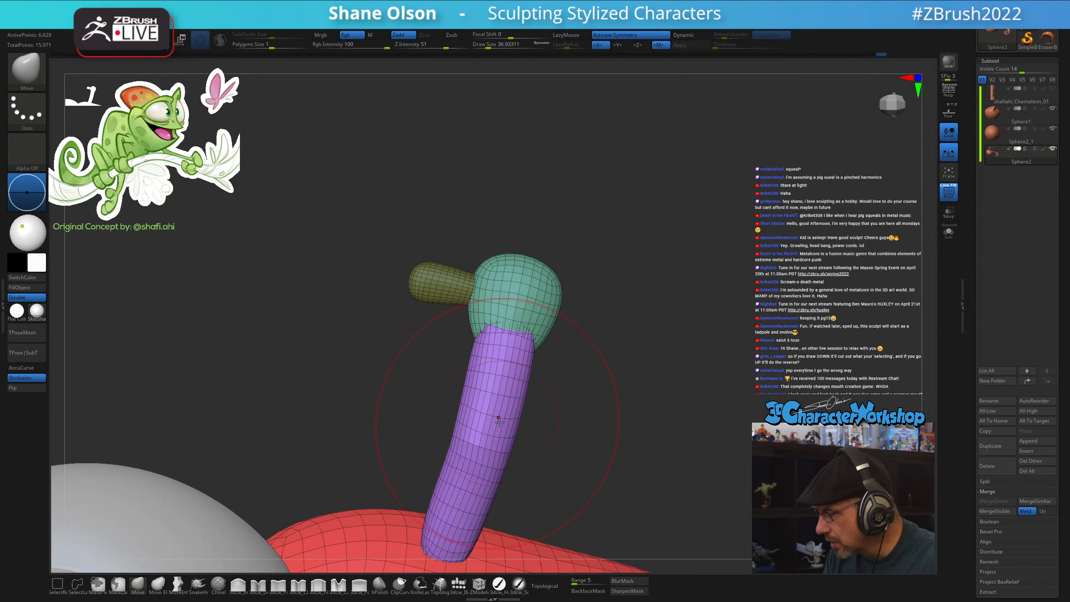
Mask everything except the arm and widen its wrist end with the Move brush at a draw size of about 29
key("w")
left_click(508, 408, "ctrl")
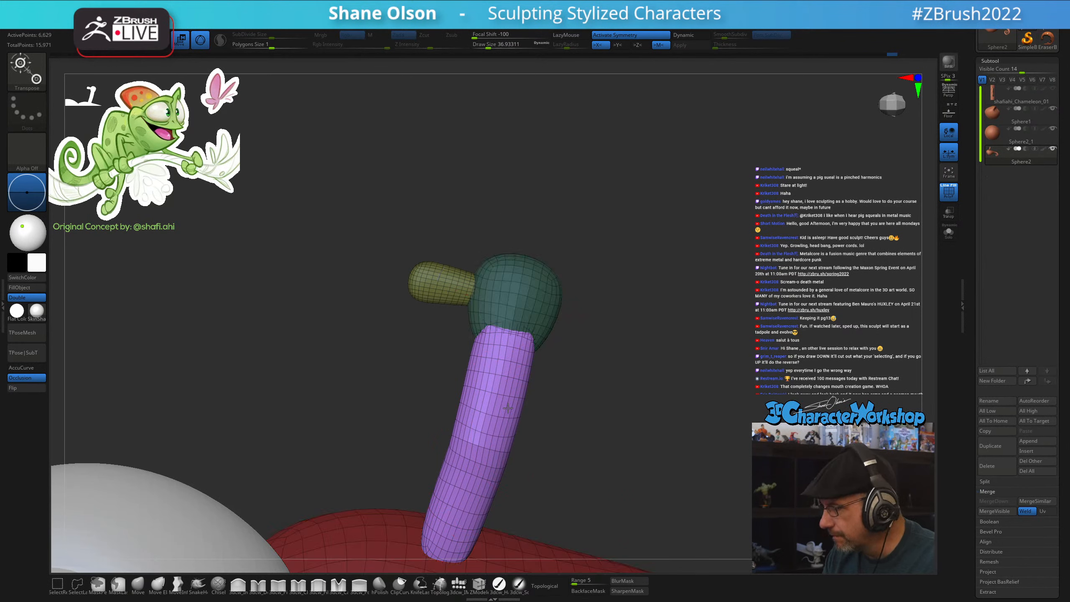
key("q")
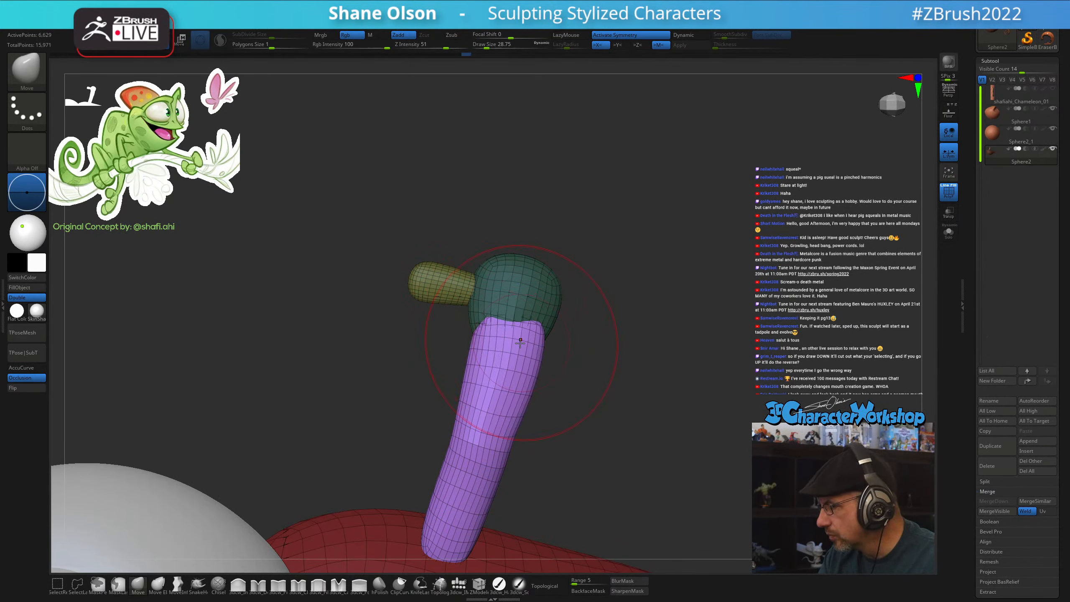
right_click_drag(485, 345, 566, 394)
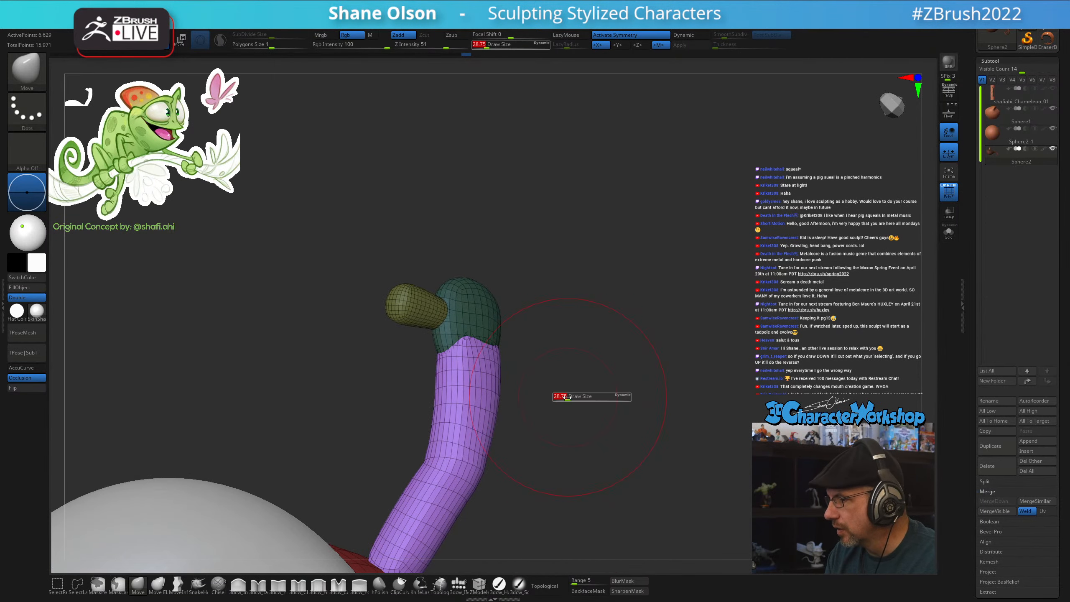
Refine the wrist where the arm meets the hand from several angles with the Move brush at a draw size of about 23
key("s")
left_click_drag(562, 387, 564, 387)
right_click_drag(564, 387, 583, 385)
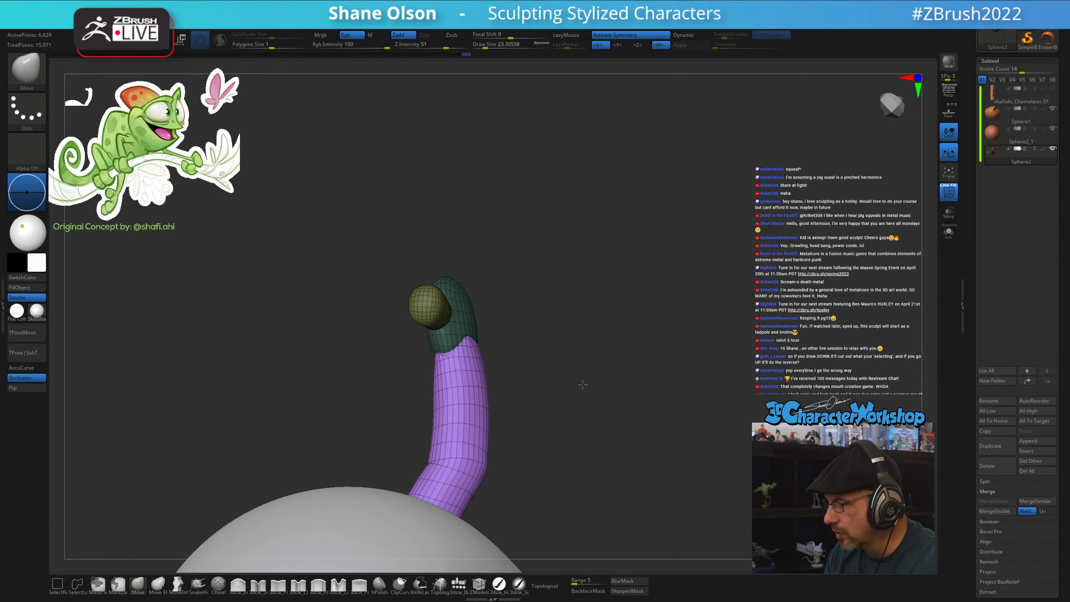
right_click_drag(506, 361, 592, 371)
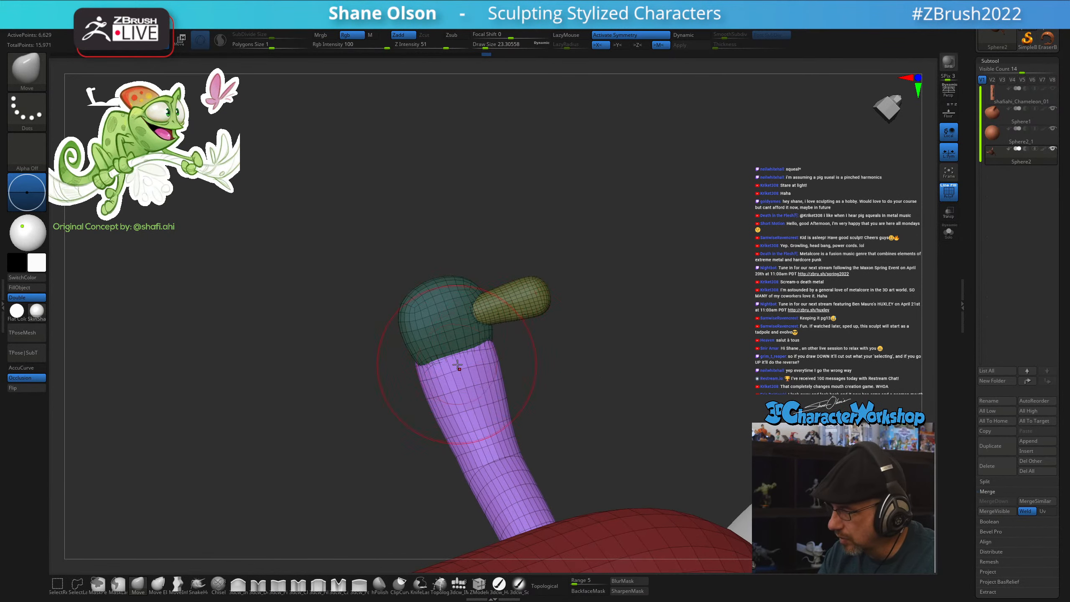
right_click_drag(442, 366, 464, 356)
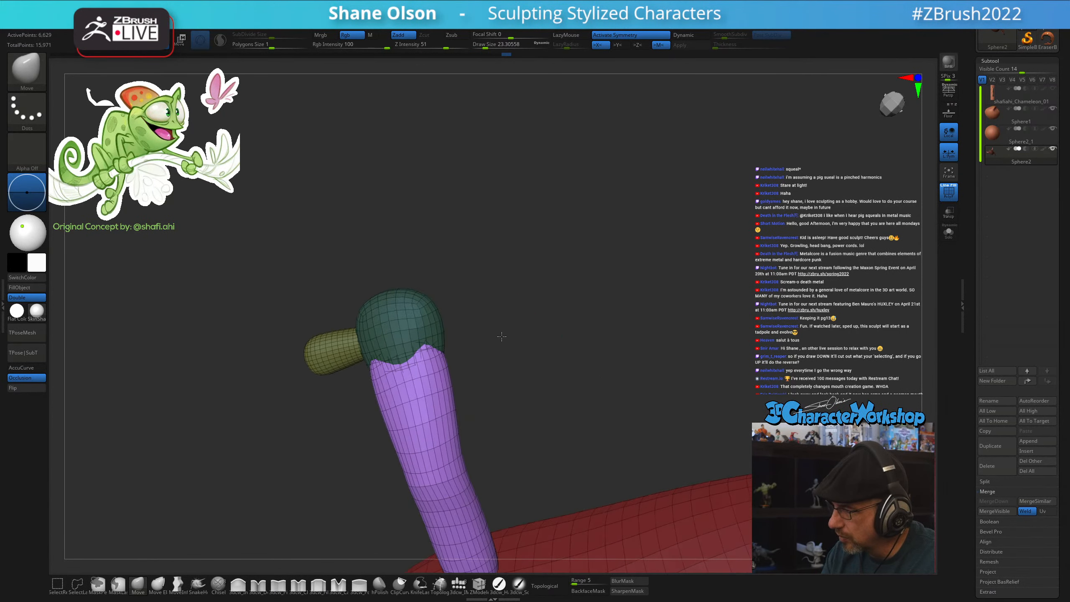
key("shift")
left_click_drag(447, 365, 439, 345)
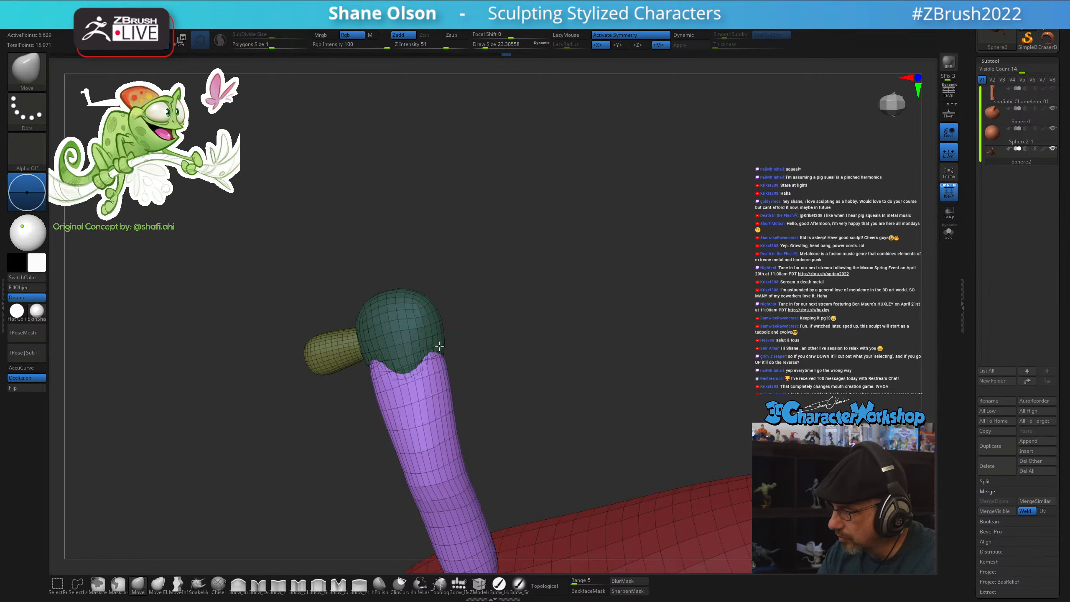
right_click_drag(445, 344, 488, 366)
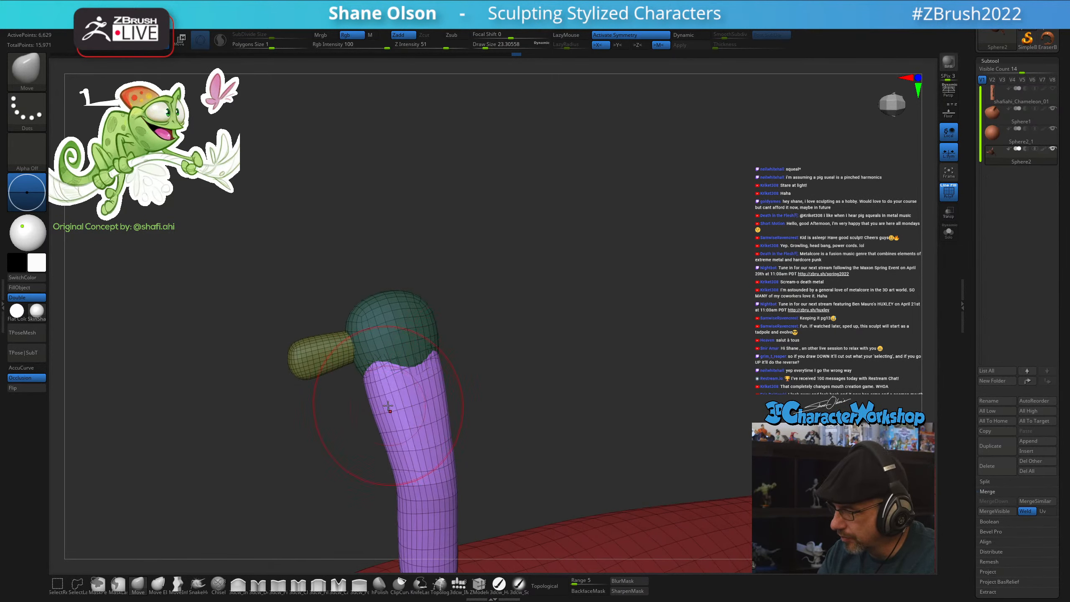
left_click_drag(375, 371, 372, 368)
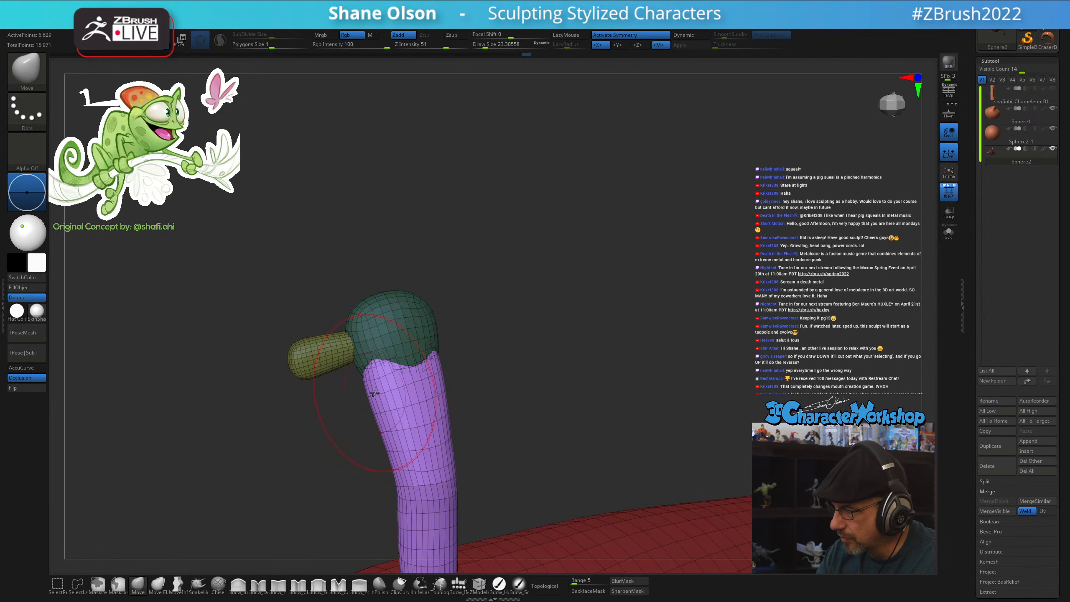
Shape the arm from shoulder to wrist with the Move brush at draw sizes of about 23 and 18
left_click_drag(512, 391, 451, 416)
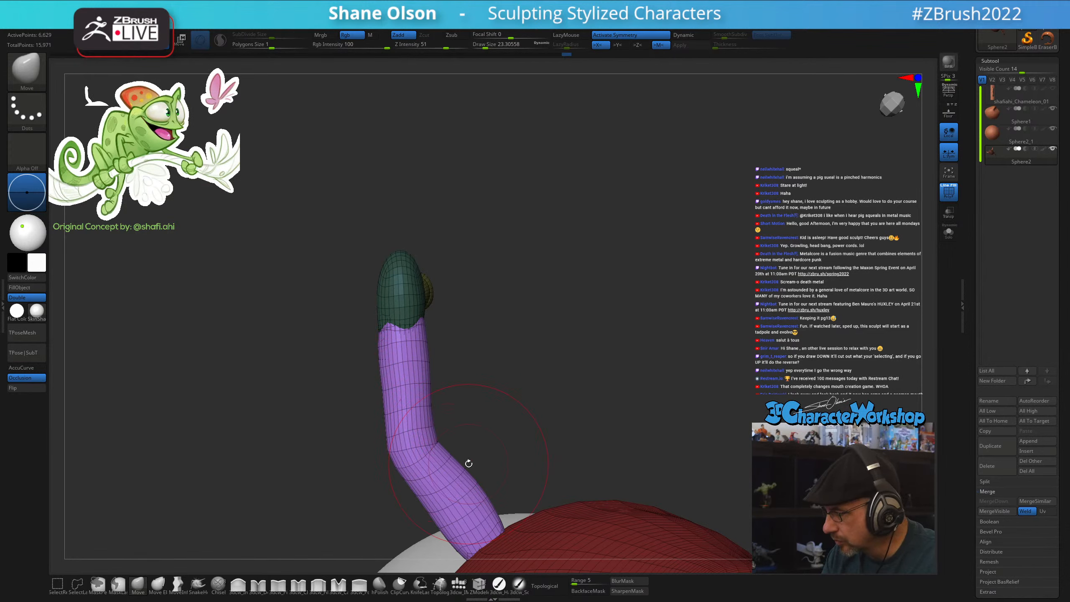
left_click_drag(477, 498, 478, 449)
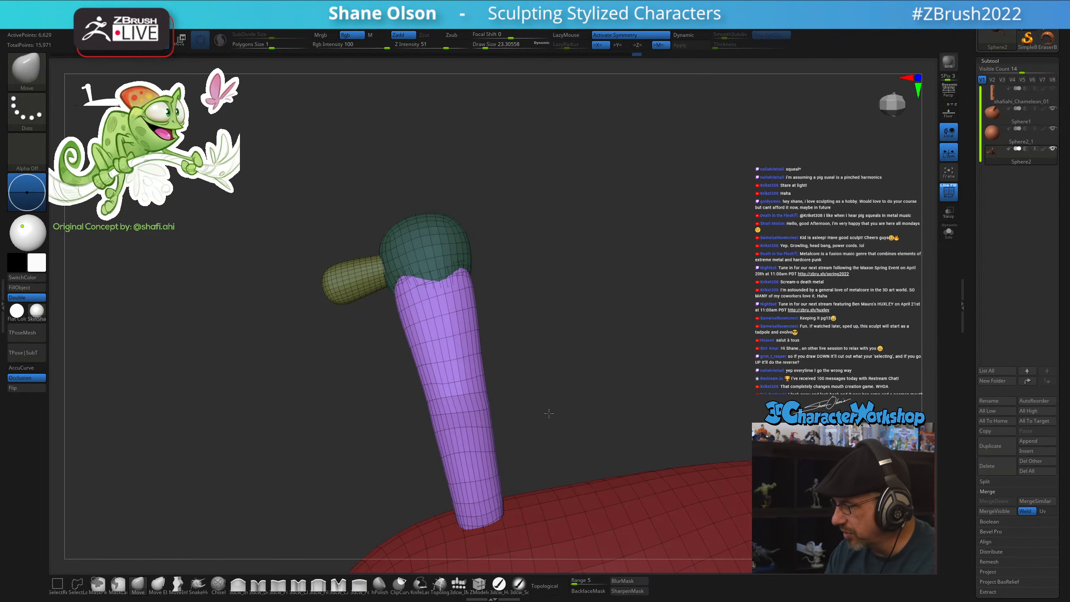
left_click_drag(546, 416, 649, 411)
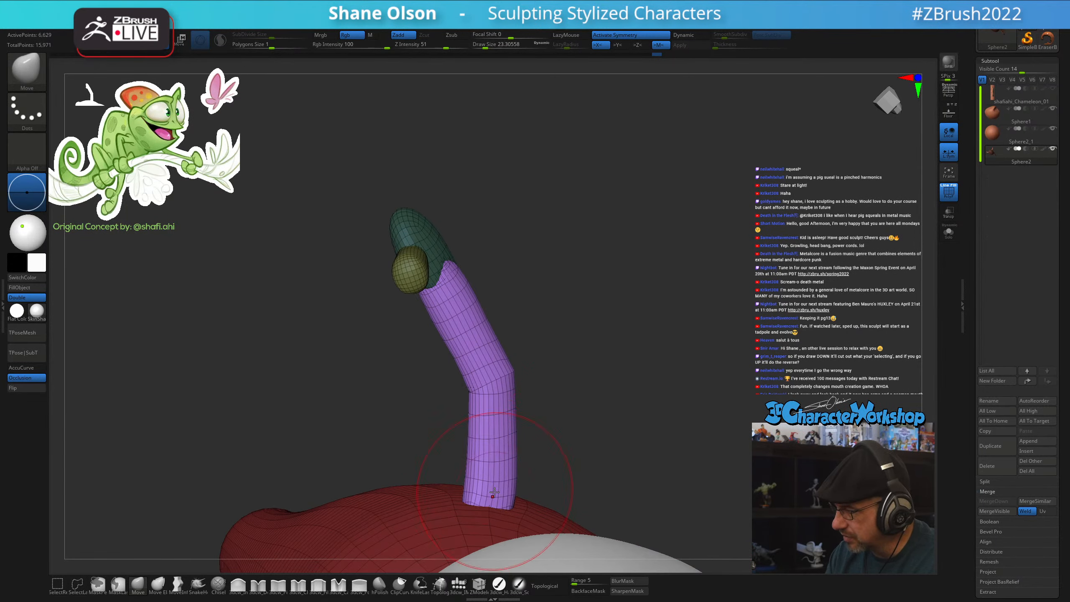
mouse_move(585, 431)
left_mouse_down()
mouse_move(640, 423)
mouse_move(574, 375)
mouse_move(585, 371)
mouse_move(581, 415)
mouse_move(590, 380)
left_mouse_up()
key("s")
right_click_drag(514, 311, 517, 332, "alt")
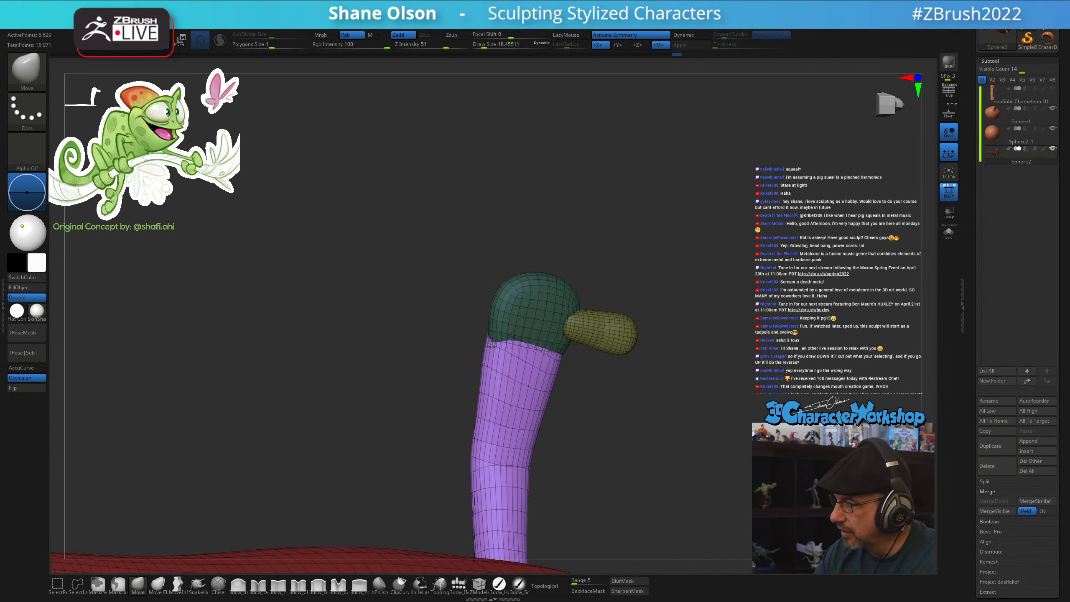
left_click_drag(491, 347, 492, 351)
mouse_move(493, 356)
left_mouse_down("shift")
mouse_move(516, 339)
mouse_move(515, 324)
left_mouse_up("shift")
Invert the mask to protect the arm and adjust the hand's sides with the Move brush at a draw size of about 13
left_click(602, 425, "ctrl")
key("s")
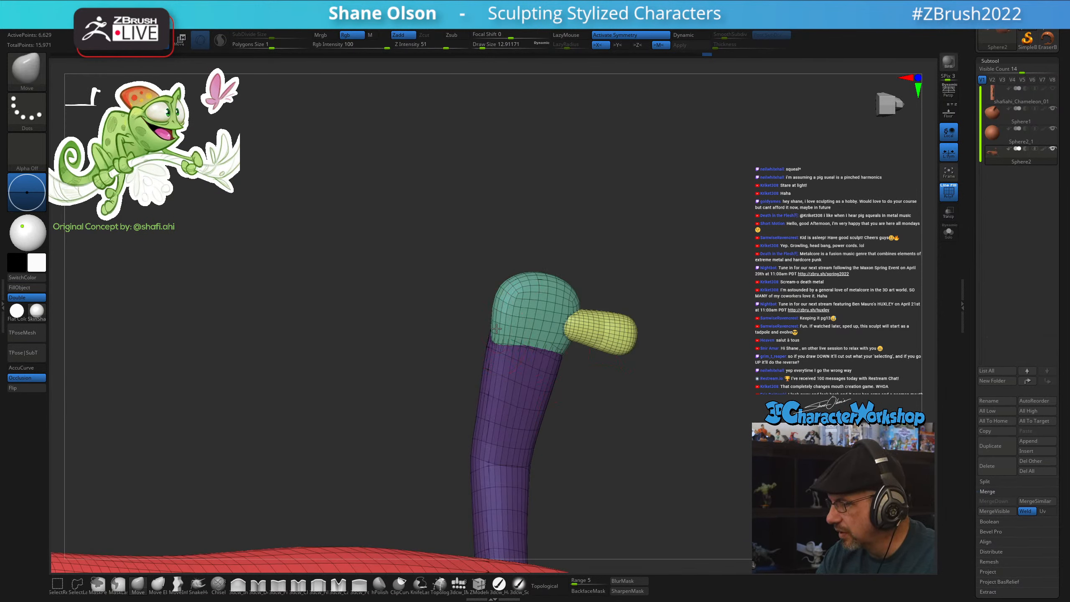
right_click_drag(496, 329, 548, 356)
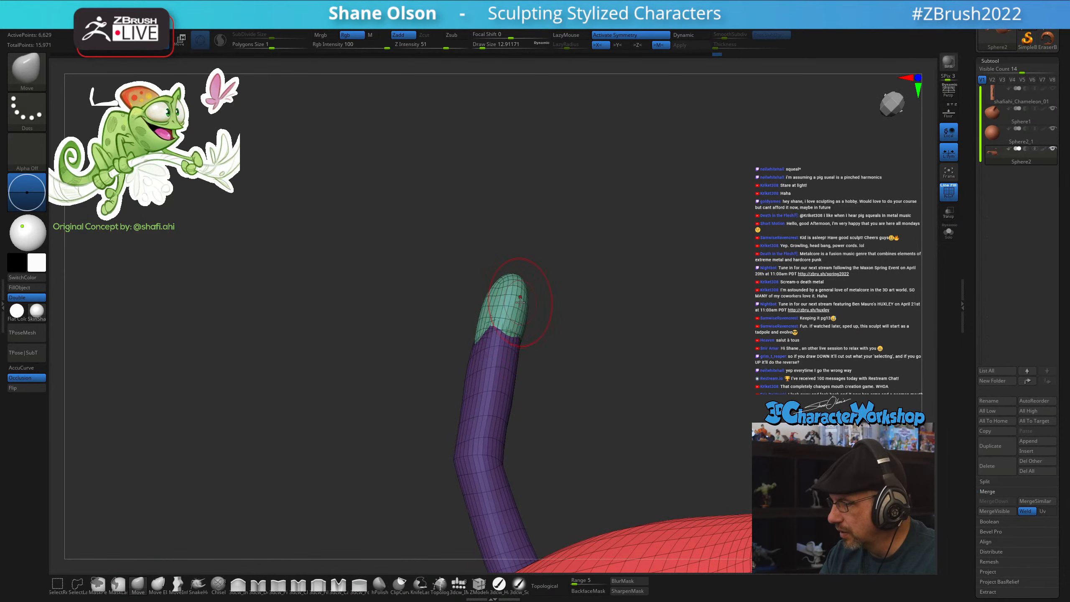
right_click_drag(520, 302, 605, 332)
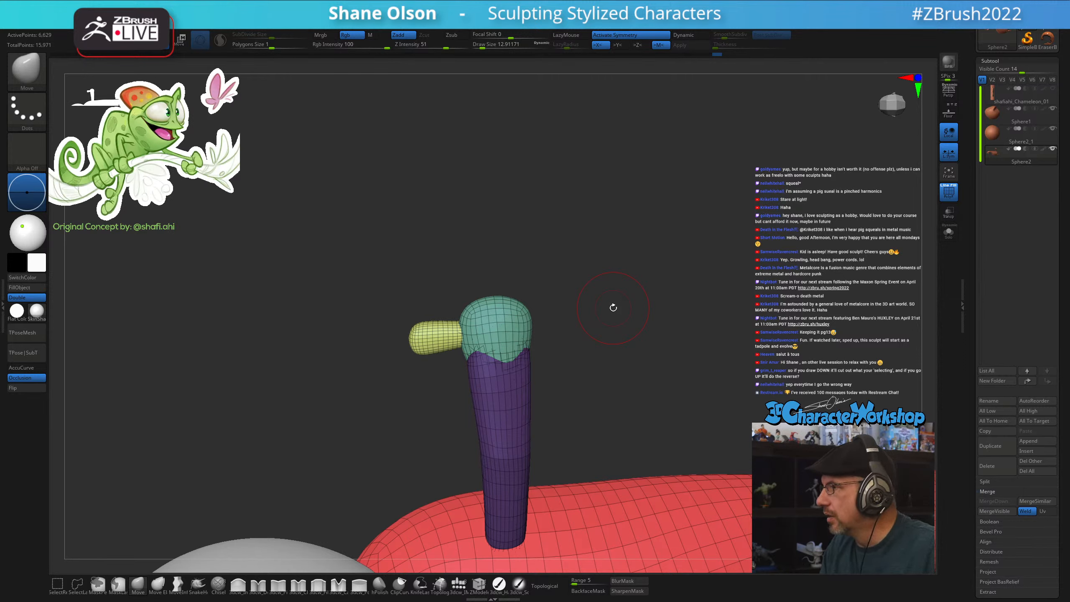
mouse_move(631, 342)
right_mouse_down()
mouse_move(626, 353)
mouse_move(617, 325)
right_mouse_up()
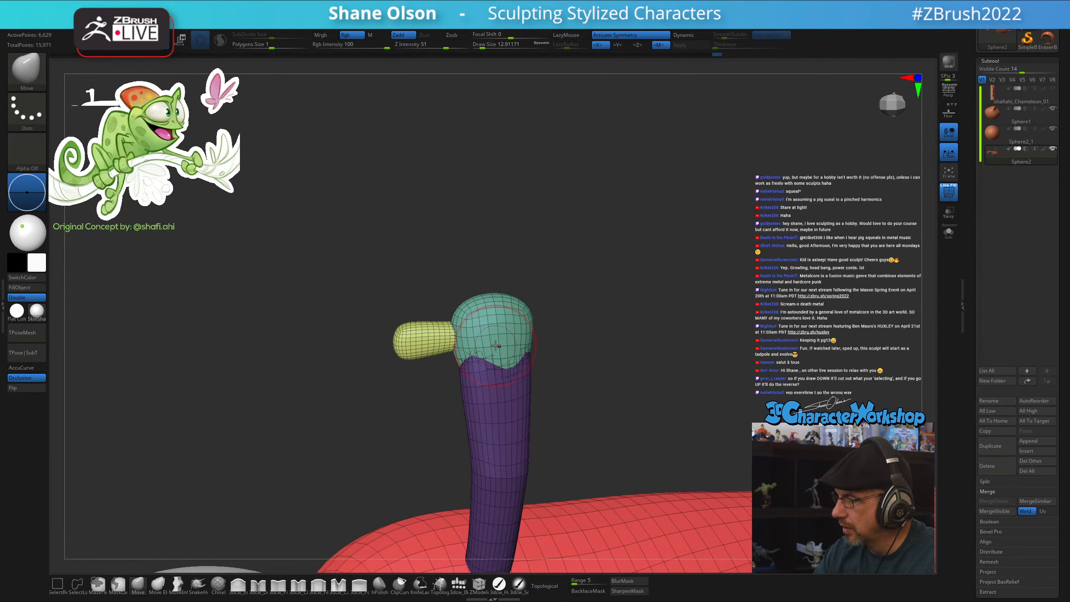
mouse_move(497, 321)
right_mouse_down()
mouse_move(520, 347)
mouse_move(507, 344)
right_mouse_up()
Refine the hand's rounded form above the wrist with the Move brush at a draw size of about 17
key("s")
left_click_drag(510, 344, 515, 346)
right_click_drag(514, 347, 521, 352)
key("s")
left_click_drag(523, 344, 516, 344)
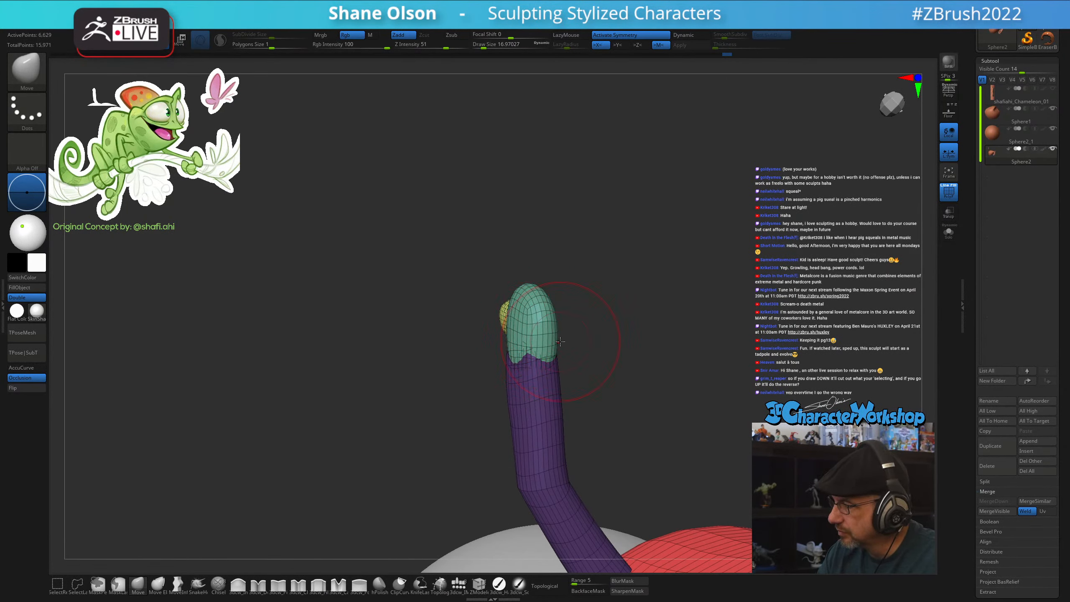
mouse_move(561, 342)
right_mouse_down()
mouse_move(547, 358)
mouse_move(590, 344)
mouse_move(631, 368)
right_mouse_up()
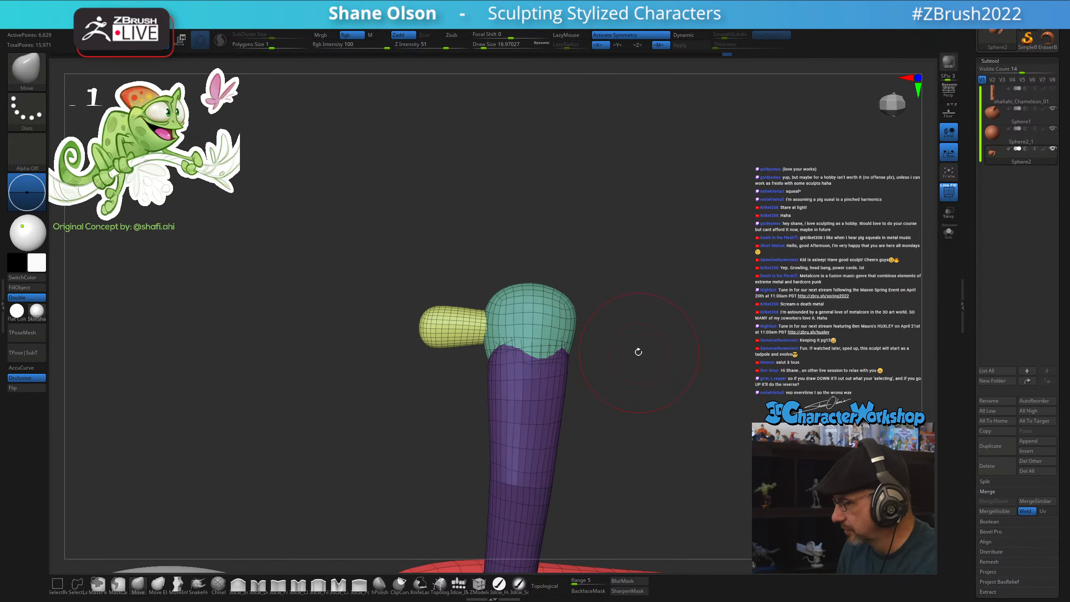
Clear the mask, isolate the finger, and place a rotated duplicate of it at the end of the hand
left_click_drag(649, 354, 686, 397, "ctrl")
key("w")
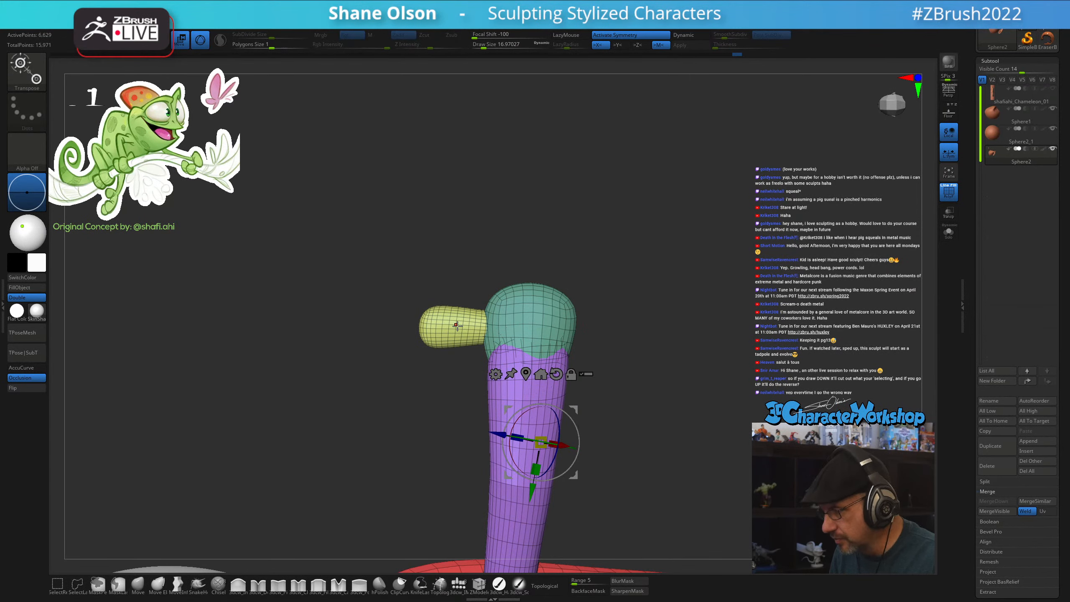
left_click(462, 325, "ctrl")
left_click_drag(502, 292, 540, 280, "ctrl")
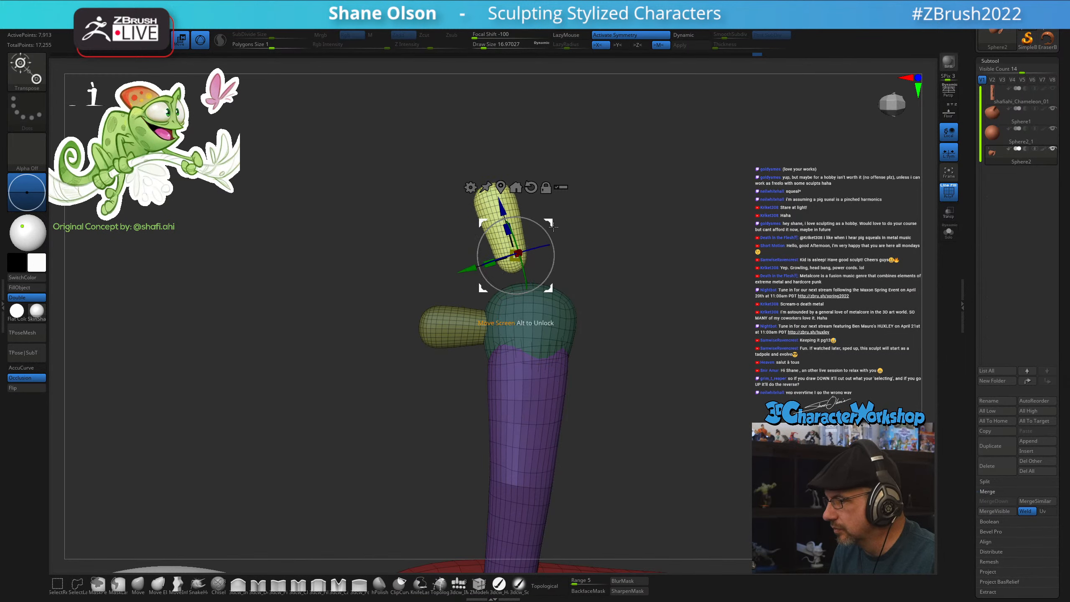
left_click_drag(553, 223, 619, 258)
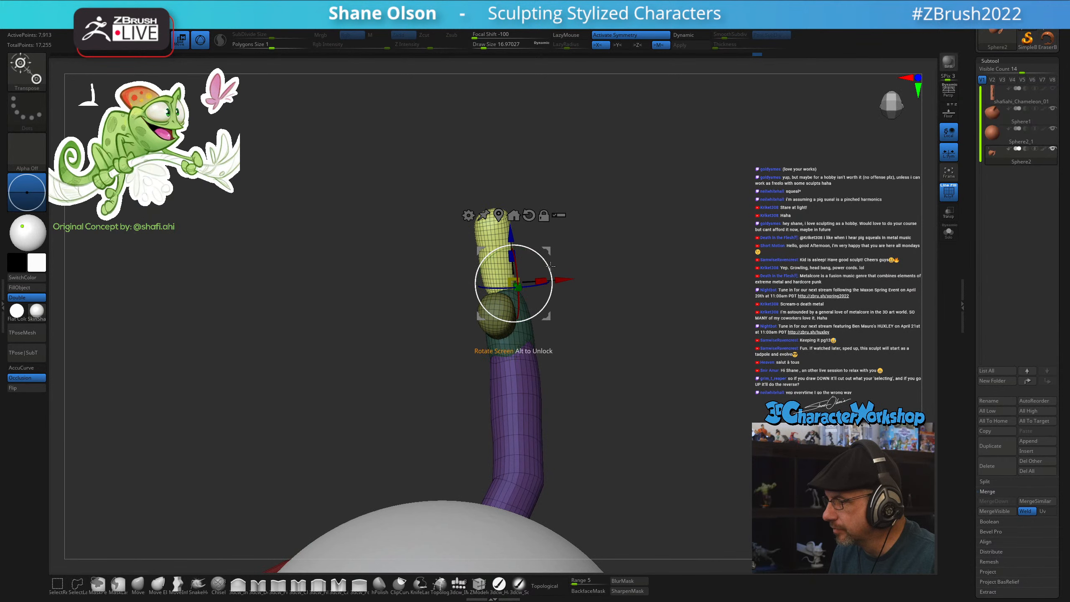
Assign the duplicated finger its own polygroup and leave the mesh unmasked
left_click_drag(550, 268, 713, 225)
left_click(709, 261, "ctrl")
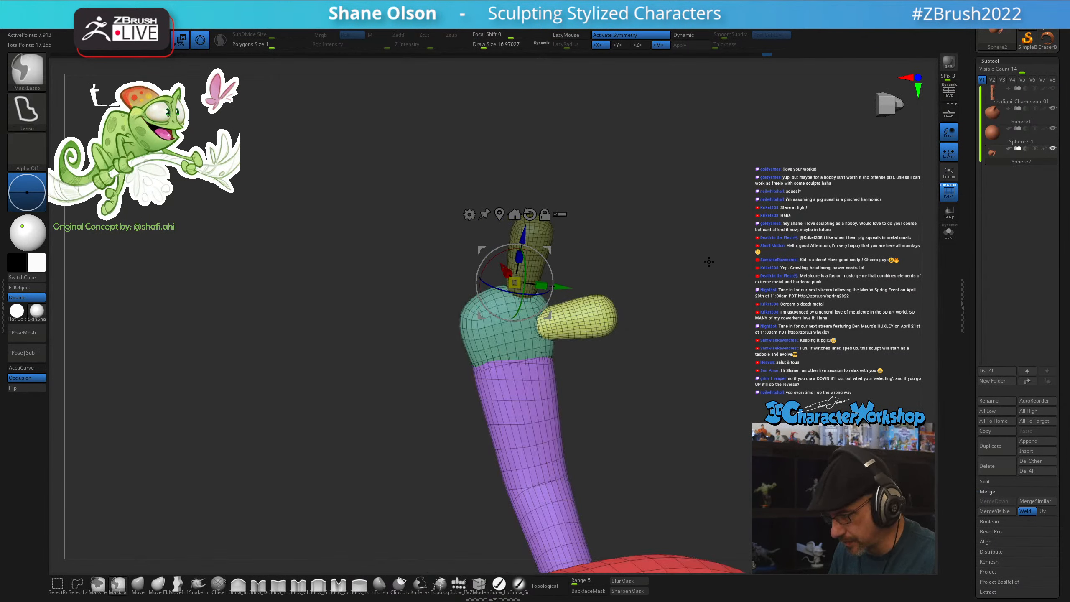
mouse_move(673, 275)
left_mouse_down()
mouse_move(634, 294)
mouse_move(673, 273)
left_mouse_up()
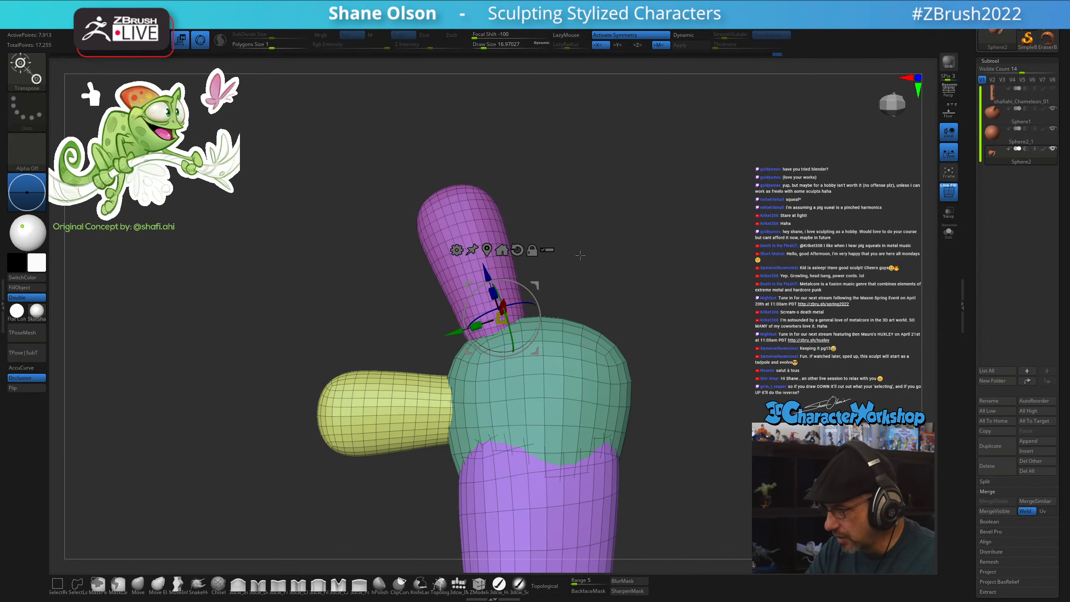
Restrict the Move brush to connected topology and set its draw size to about 7.5 for the hand's edge
mouse_move(580, 256)
left_mouse_down("alt")
mouse_move(595, 271)
mouse_move(650, 282)
mouse_move(622, 363)
mouse_move(654, 367)
left_mouse_up("alt")
key("q")
key("s")
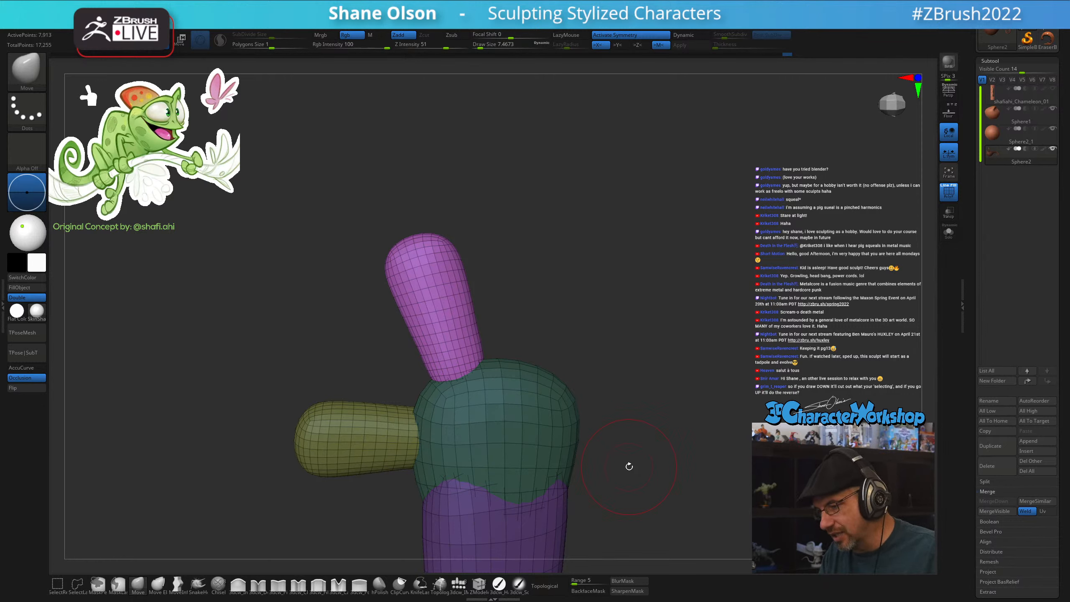
left_click_drag(642, 459, 665, 437)
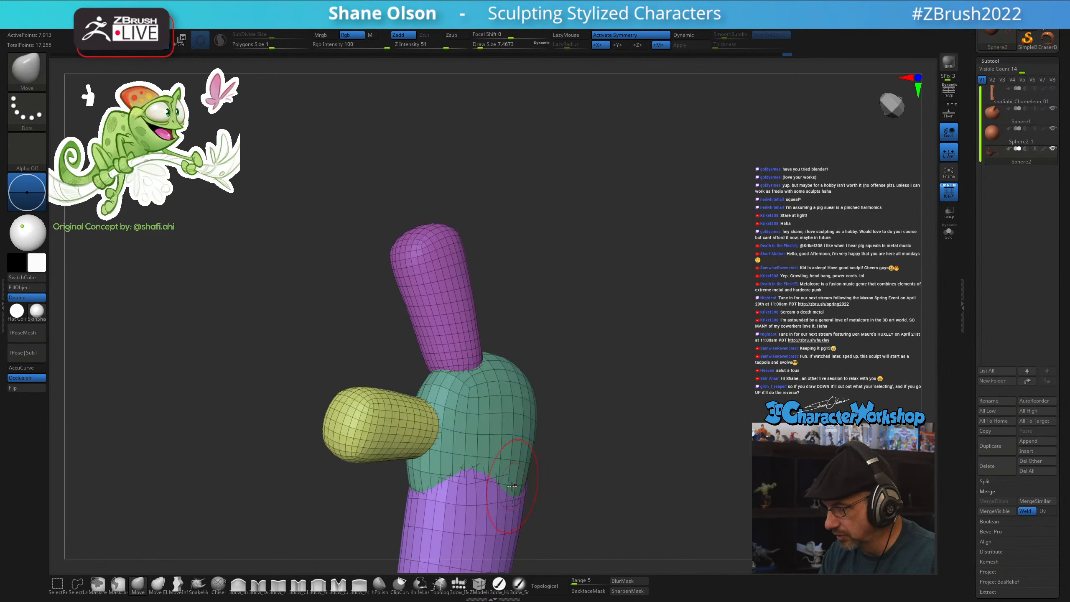
mouse_move(595, 386)
left_mouse_down("shift")
mouse_move(545, 371)
mouse_move(507, 382)
mouse_move(495, 372)
mouse_move(492, 382)
mouse_move(495, 373)
left_mouse_up("shift")
key("s")
key("s")
key("s")
key("s")
left_click(542, 588)
key("s")
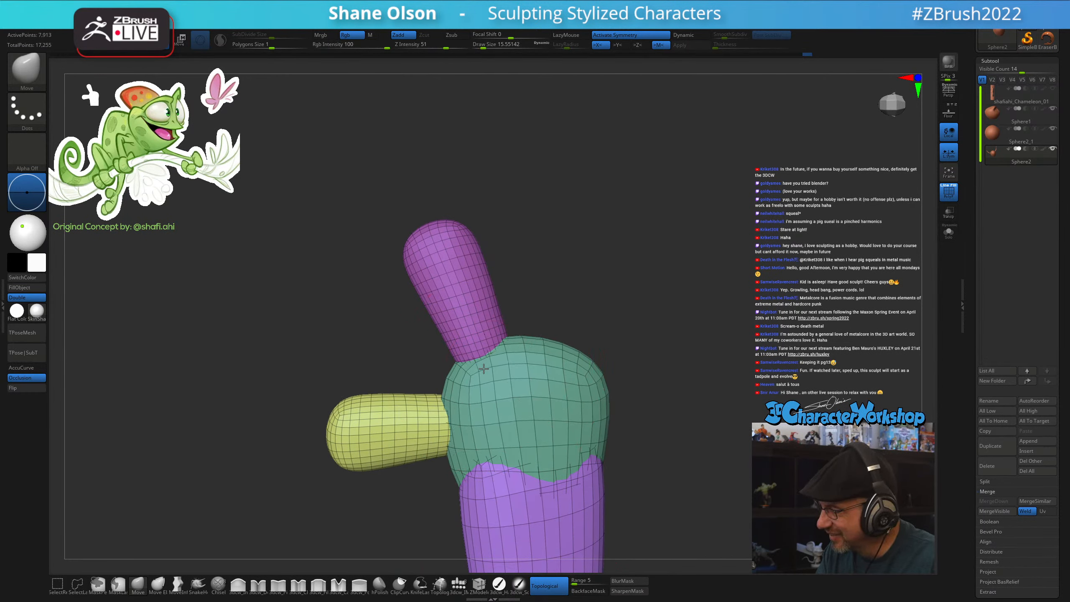
key("s")
left_click_drag(477, 382, 451, 382)
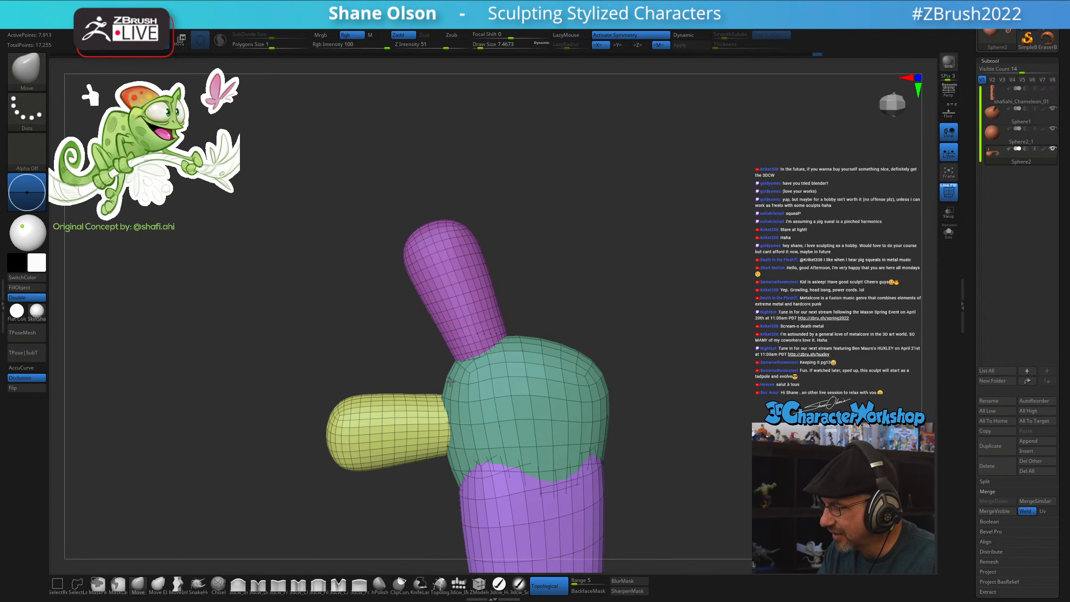
Adjust the hand's contour around the finger bases with the Move brush at a draw size of about 14
mouse_move(548, 396)
right_mouse_down()
mouse_move(582, 375)
mouse_move(572, 373)
mouse_move(543, 397)
mouse_move(573, 402)
mouse_move(665, 382)
mouse_move(680, 421)
right_mouse_up()
key("s")
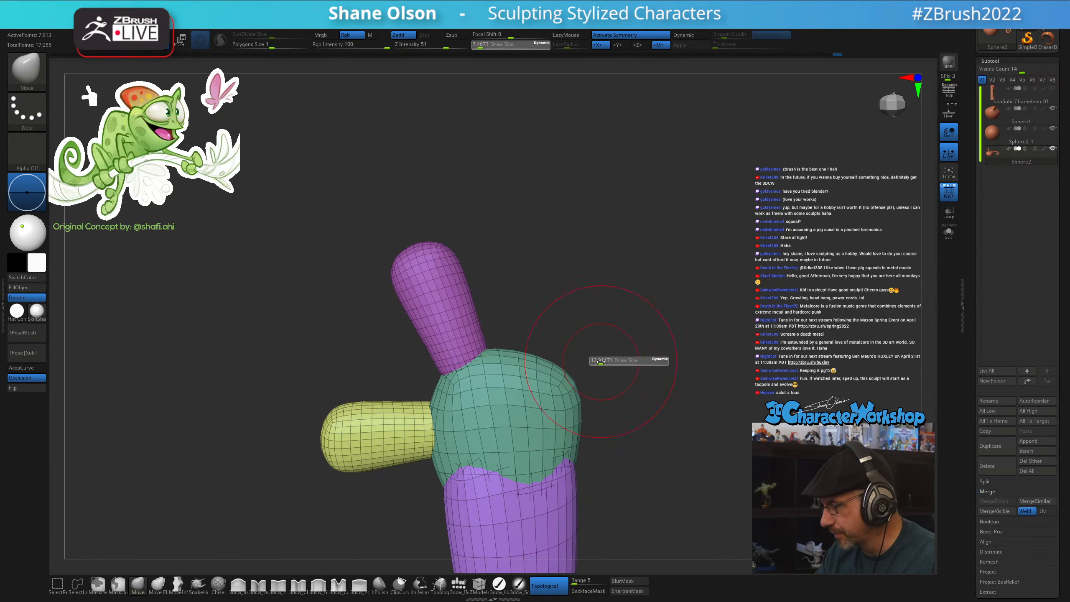
left_click_drag(596, 363, 599, 363)
right_click_drag(676, 369, 663, 345)
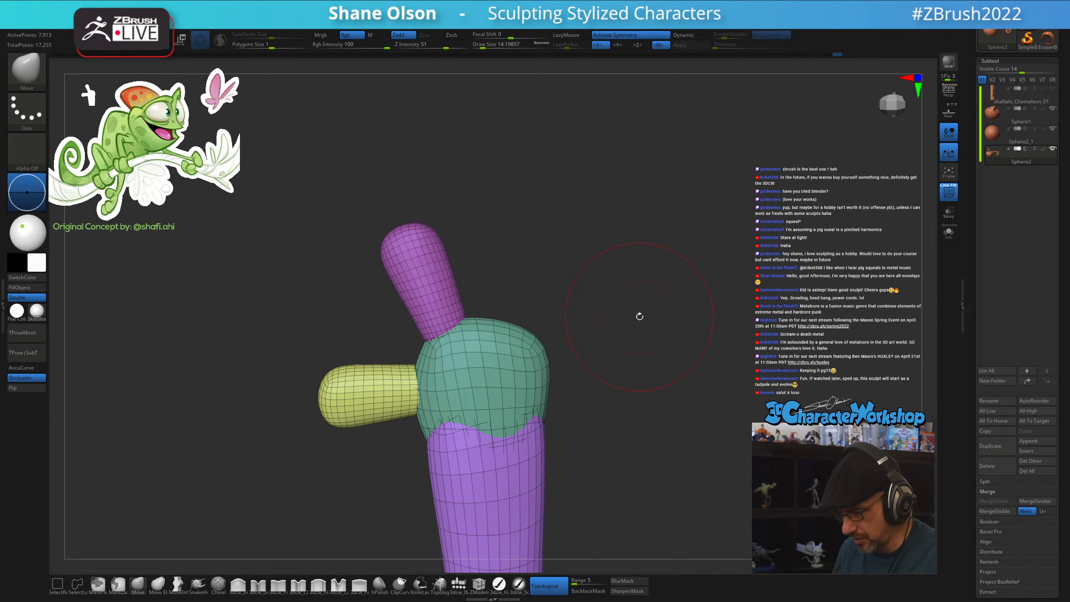
Isolate the upper finger, place an angled duplicate beside it on the hand, and give the copy its own polygroup with the mask cleared
key("w")
right_click_drag(560, 274, 554, 274, "alt")
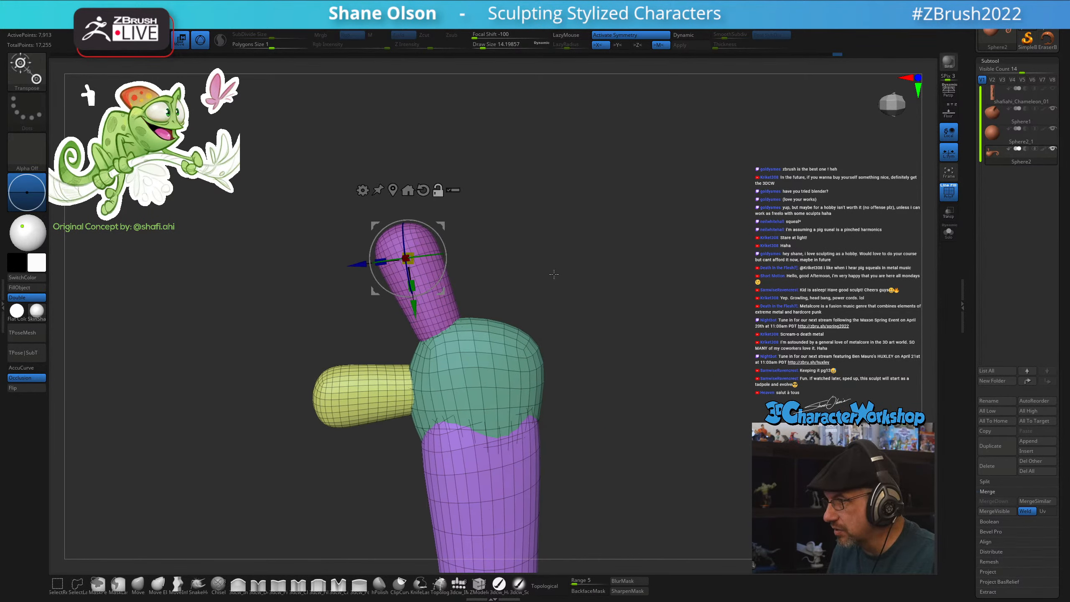
left_click(442, 306, "ctrl")
left_click_drag(477, 281, 560, 283, "ctrl")
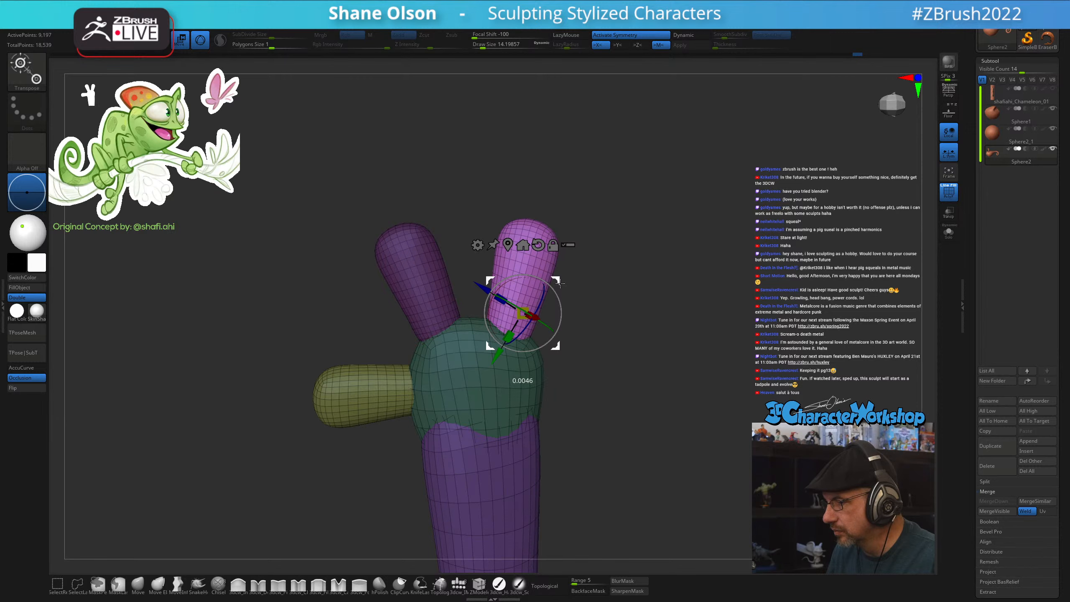
left_click_drag(662, 331, 691, 333)
mouse_move(613, 317)
left_mouse_down()
mouse_move(582, 319)
mouse_move(639, 316)
mouse_move(659, 332)
mouse_move(619, 338)
left_mouse_up()
left_click(673, 336, "ctrl")
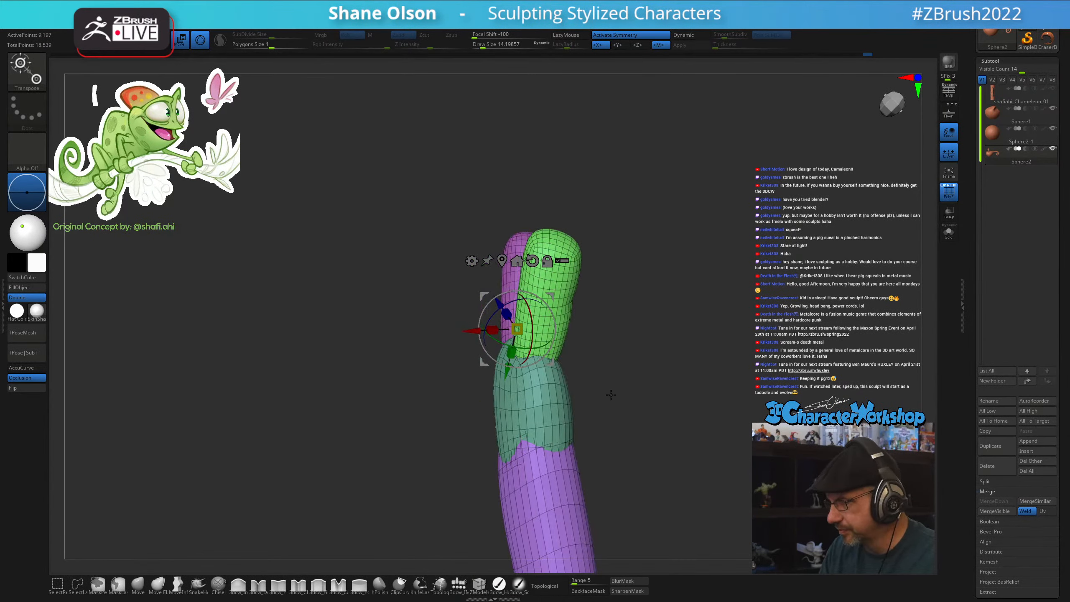
Refine the hand's form beneath the new finger with the Move brush at a draw size of about 12
mouse_move(611, 394)
left_mouse_down()
mouse_move(641, 389)
mouse_move(619, 391)
left_mouse_up()
key("q")
left_click_drag(551, 357, 564, 373, "alt")
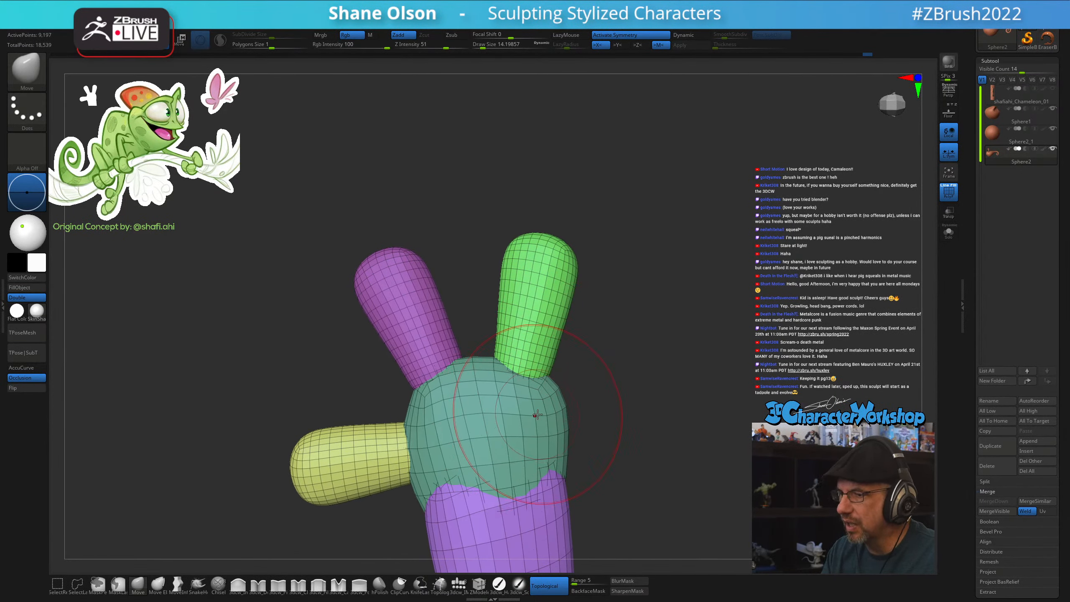
right_click_drag(537, 416, 536, 415)
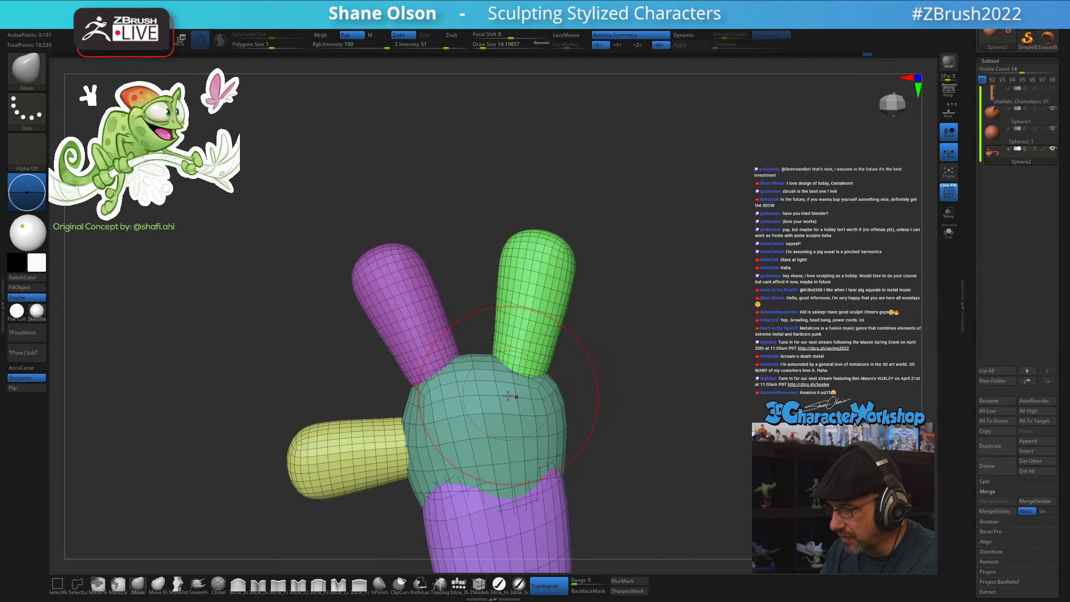
key("s")
left_click_drag(534, 408, 532, 408)
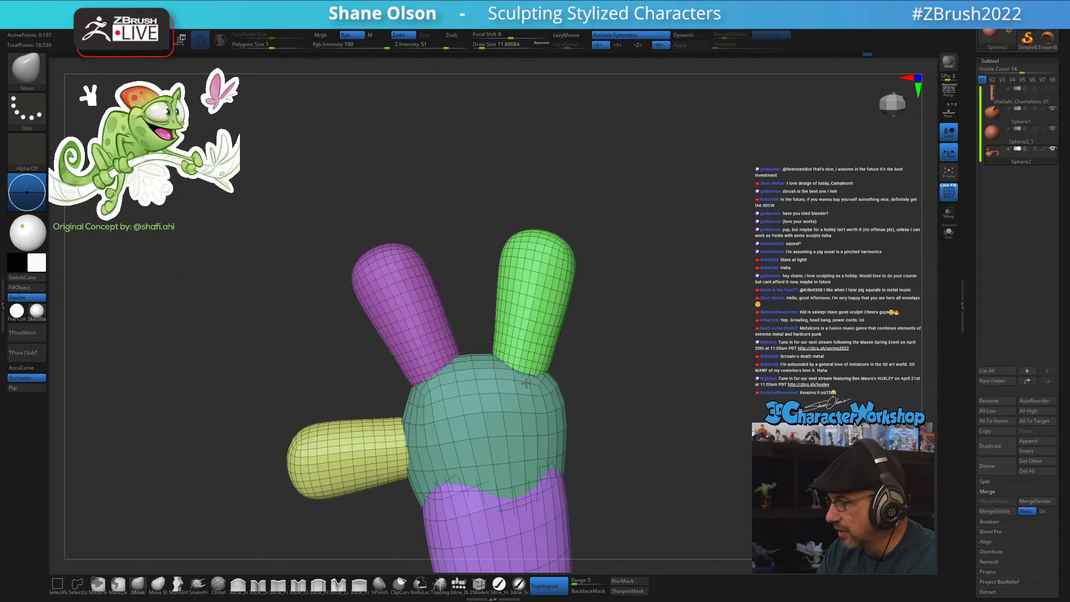
left_click_drag(578, 425, 612, 363)
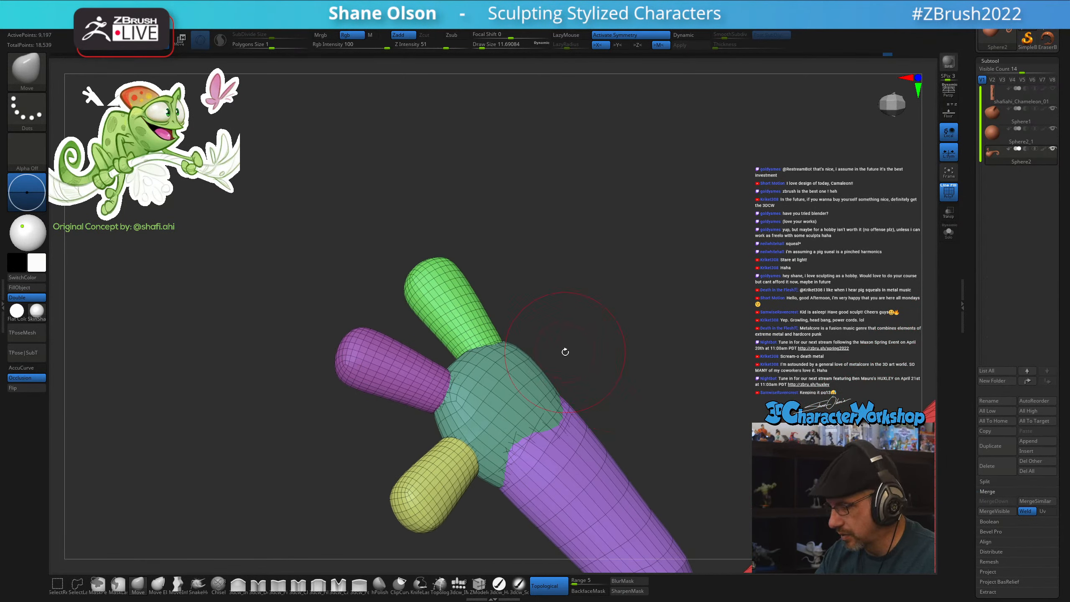
Isolate the green finger with a mask and rotate it about its base to line up with the hand
key("w")
mouse_move(577, 327)
left_mouse_down()
mouse_move(564, 288)
mouse_move(536, 309)
left_mouse_up()
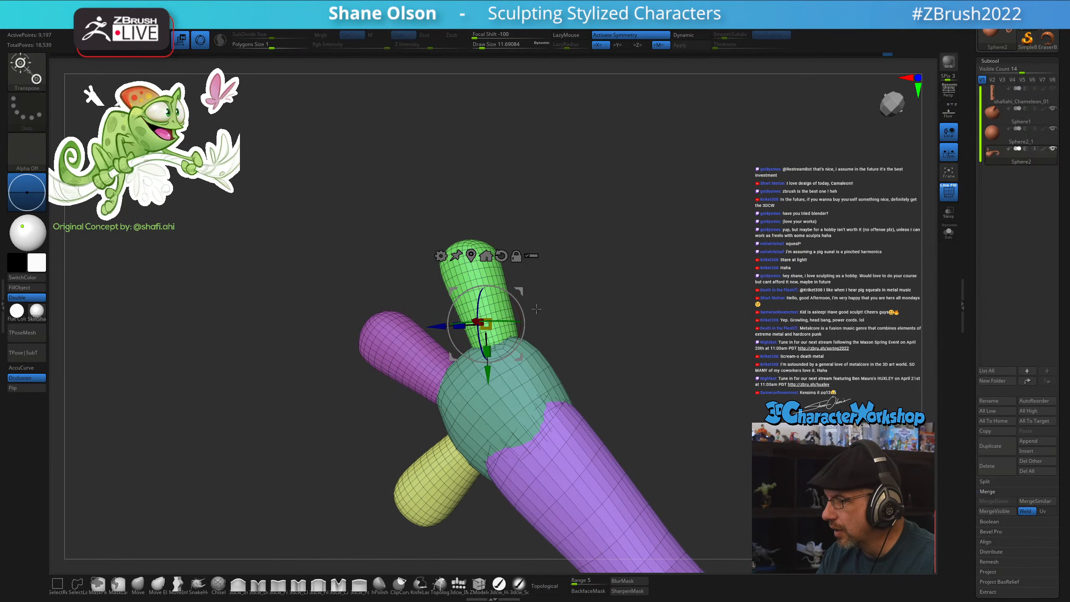
left_click(482, 275, "ctrl")
left_click_drag(588, 342, 552, 332)
left_click_drag(518, 245, 543, 326, "alt")
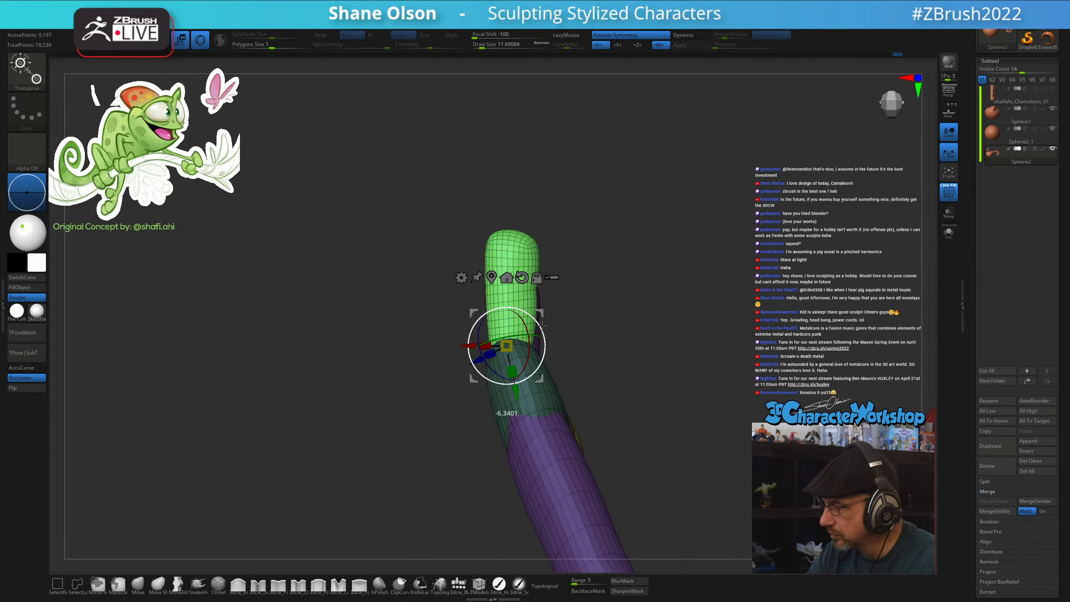
mouse_move(599, 362)
left_mouse_down()
mouse_move(636, 372)
mouse_move(626, 376)
mouse_move(619, 348)
mouse_move(611, 377)
left_mouse_up()
Align the gizmo with the green finger's base and stretch the finger lengthwise
key("q")
key("w")
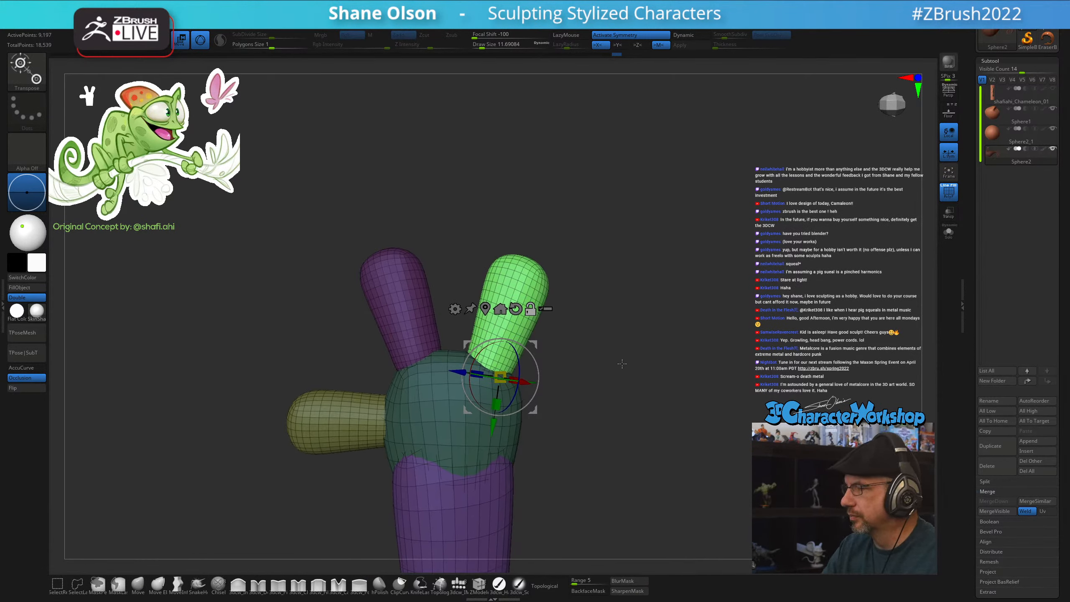
mouse_move(622, 364)
left_mouse_down()
mouse_move(605, 364)
mouse_move(617, 363)
left_mouse_up()
mouse_move(535, 345)
left_mouse_down("alt")
mouse_move(520, 337)
mouse_move(524, 354)
left_mouse_up("alt")
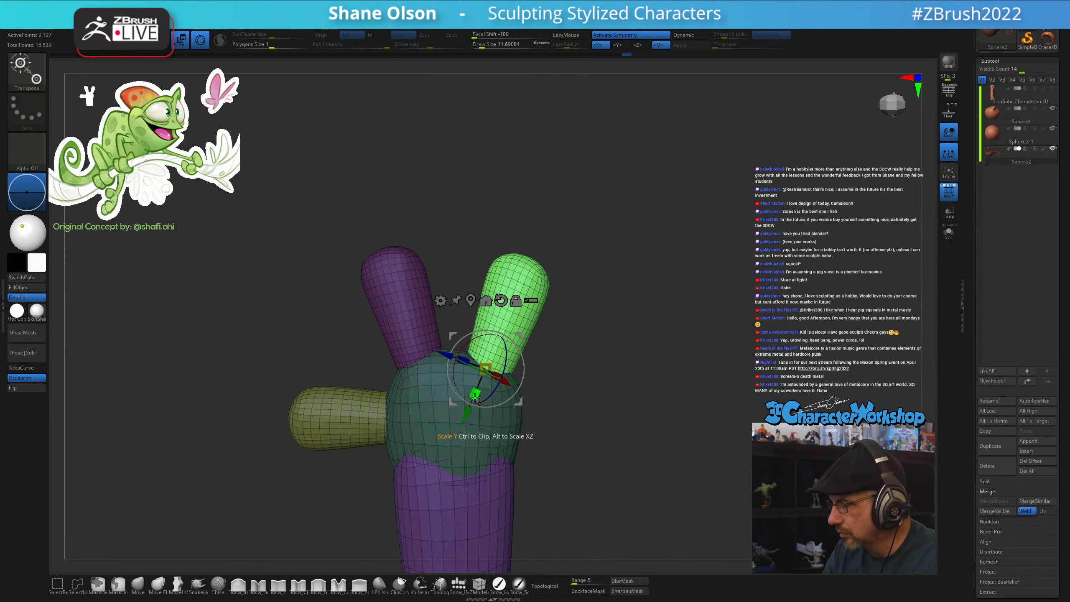
left_click_drag(475, 396, 457, 478)
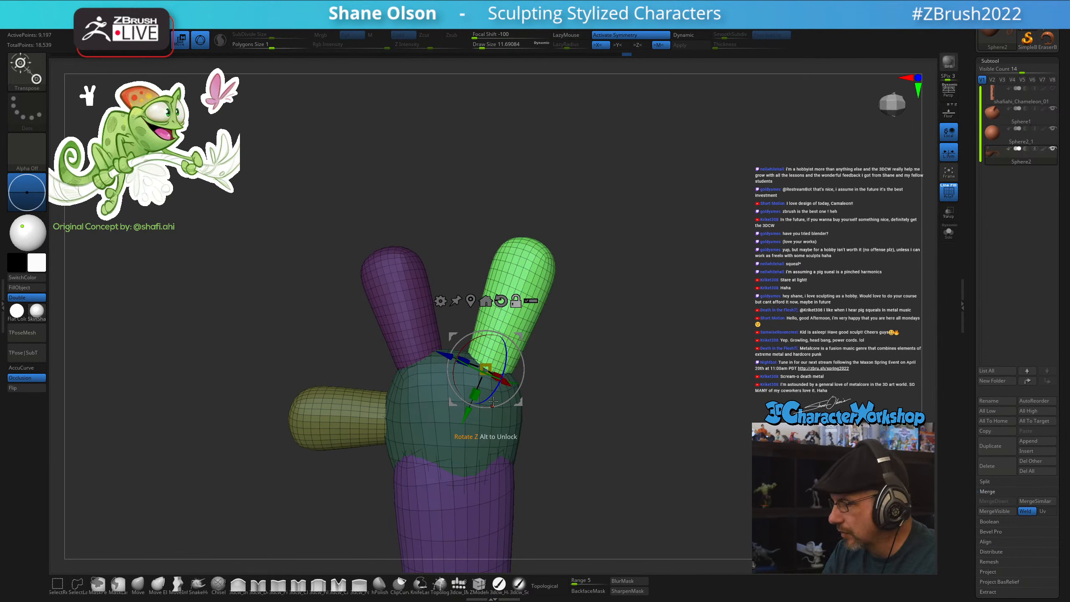
left_click_drag(475, 395, 465, 434)
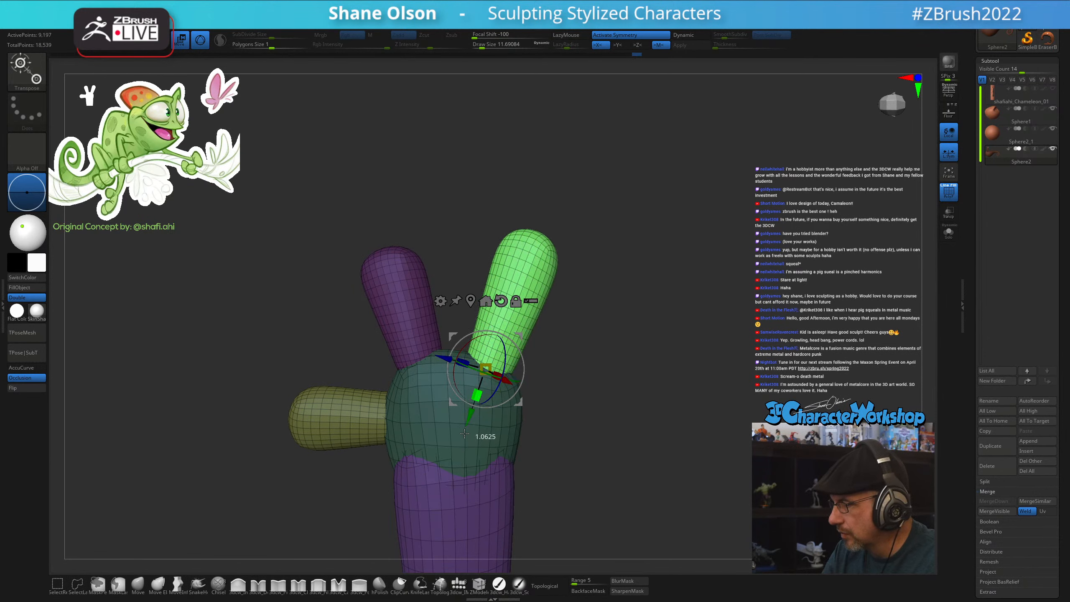
Isolate the purple finger, set the gizmo along it at its base, and lengthen it to match the green finger
left_click(423, 344, "ctrl")
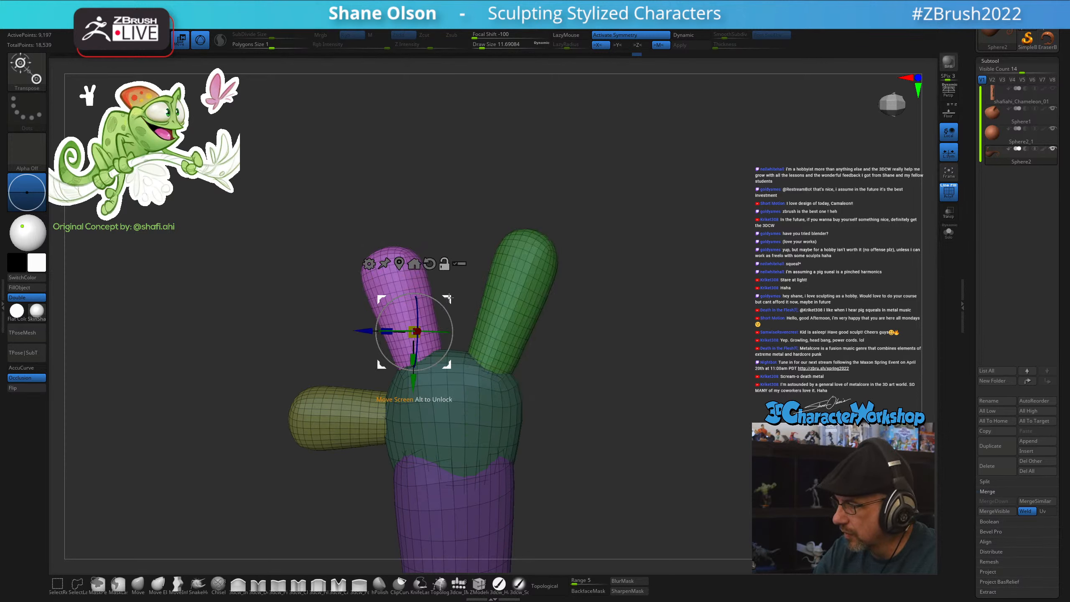
left_click_drag(450, 297, 457, 350, "alt")
left_click_drag(430, 399, 446, 482)
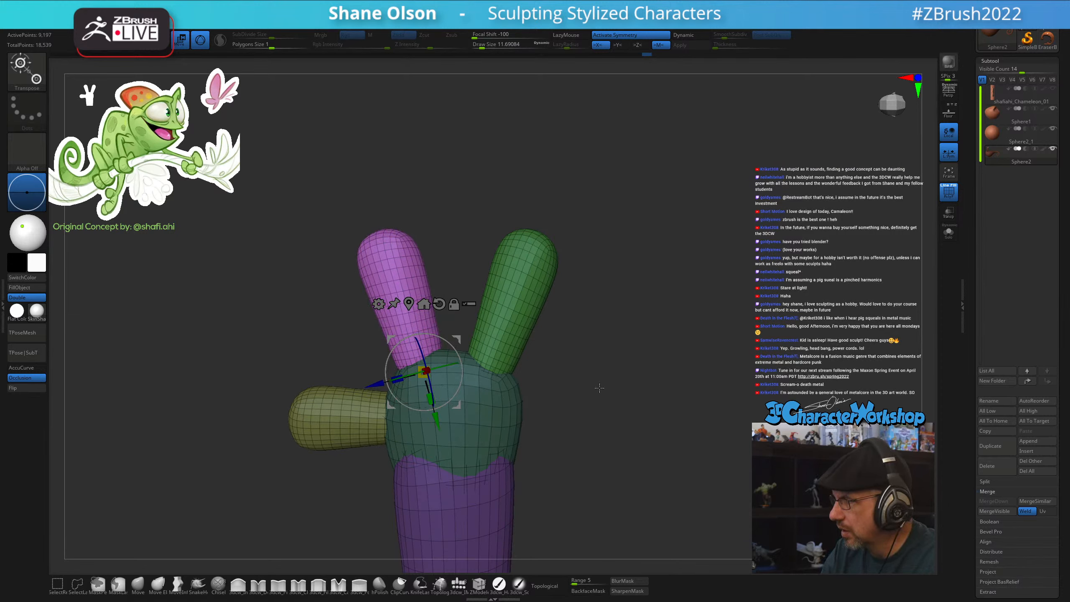
Clear the mask and adjust the shapes of the two long fingers with the Move brush at a draw size of about 29
left_click_drag(600, 387, 634, 332)
left_click(138, 584)
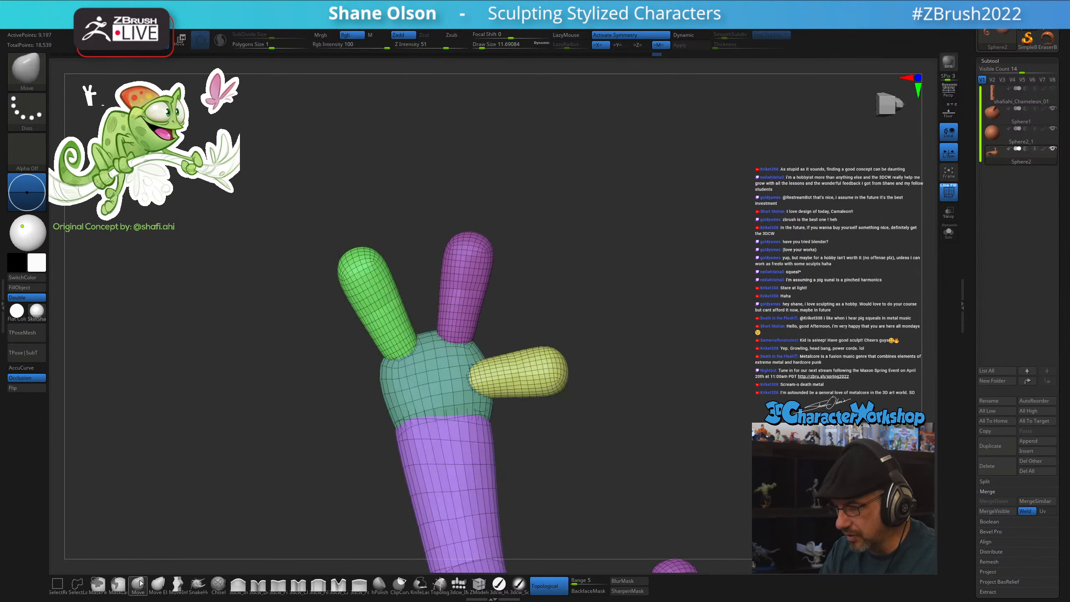
mouse_move(329, 461)
left_mouse_down()
mouse_move(383, 406)
mouse_move(391, 459)
left_mouse_up()
key("s")
left_click_drag(403, 285, 405, 285)
left_click_drag(358, 314, 365, 315)
left_click_drag(478, 296, 480, 293)
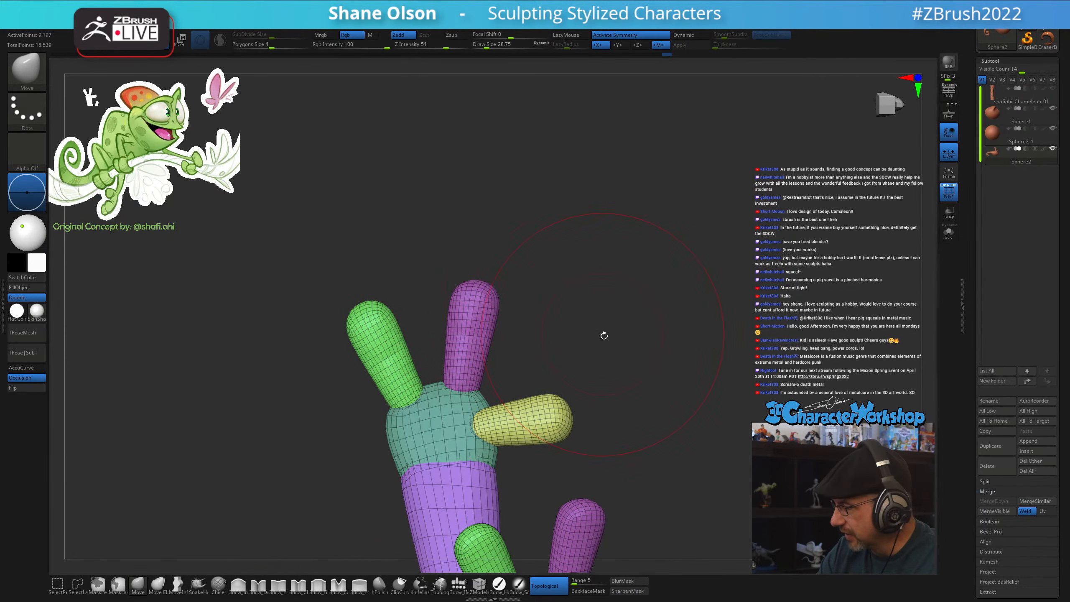
Isolate the yellow thumb, place the gizmo at its base, and reposition it on the side of the hand
mouse_move(602, 335)
left_mouse_down()
mouse_move(586, 366)
mouse_move(649, 377)
mouse_move(618, 396)
mouse_move(656, 449)
mouse_move(639, 449)
left_mouse_up()
key("w")
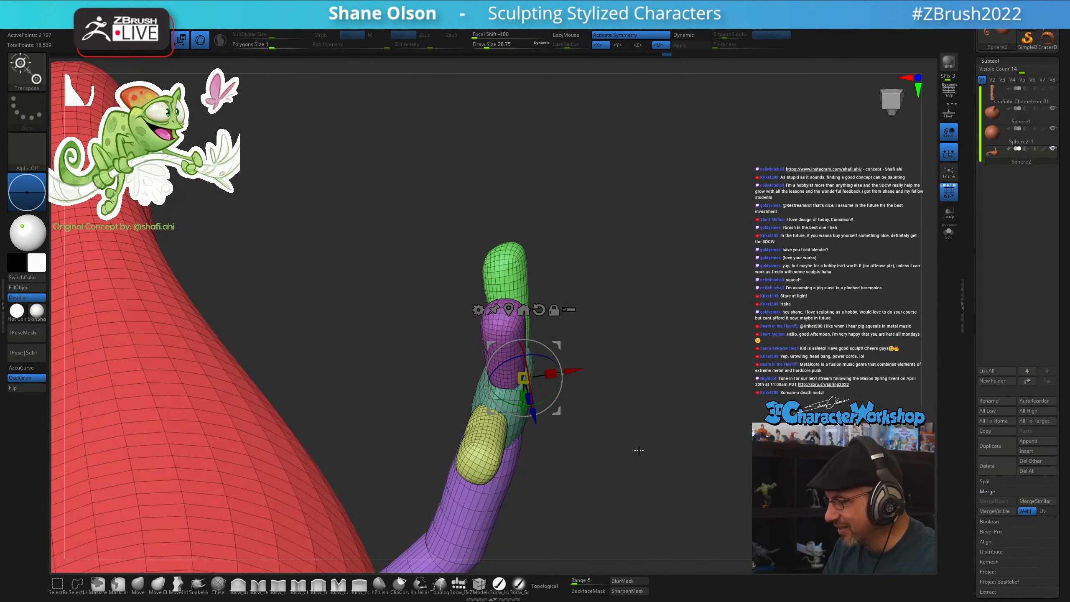
left_click(492, 438, "ctrl")
left_click_drag(606, 423, 629, 483)
left_click_drag(469, 483, 486, 434, "alt")
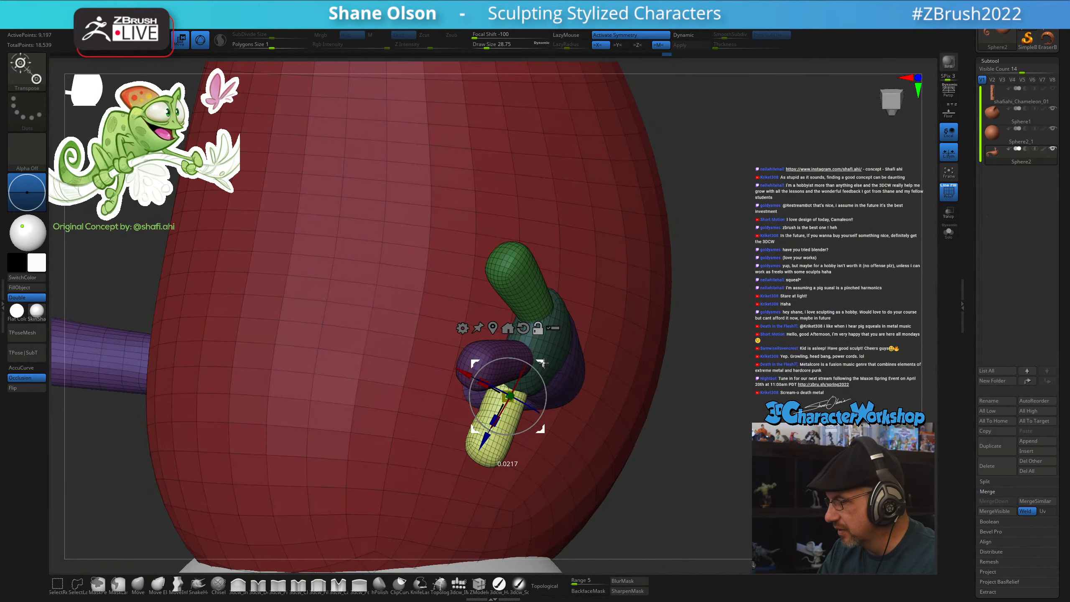
left_click_drag(547, 377, 548, 385)
left_click_drag(543, 424, 545, 424)
Fine-tune the thumb's angle and attachment to the hand and clear the mask
left_click_drag(674, 424, 722, 379)
left_click_drag(709, 436, 678, 391)
left_click_drag(545, 360, 563, 380, "alt")
left_click_drag(628, 403, 715, 415)
mouse_move(642, 385)
left_mouse_down("alt")
mouse_move(642, 395)
mouse_move(649, 389)
left_mouse_up("alt")
left_click_drag(714, 421, 681, 362)
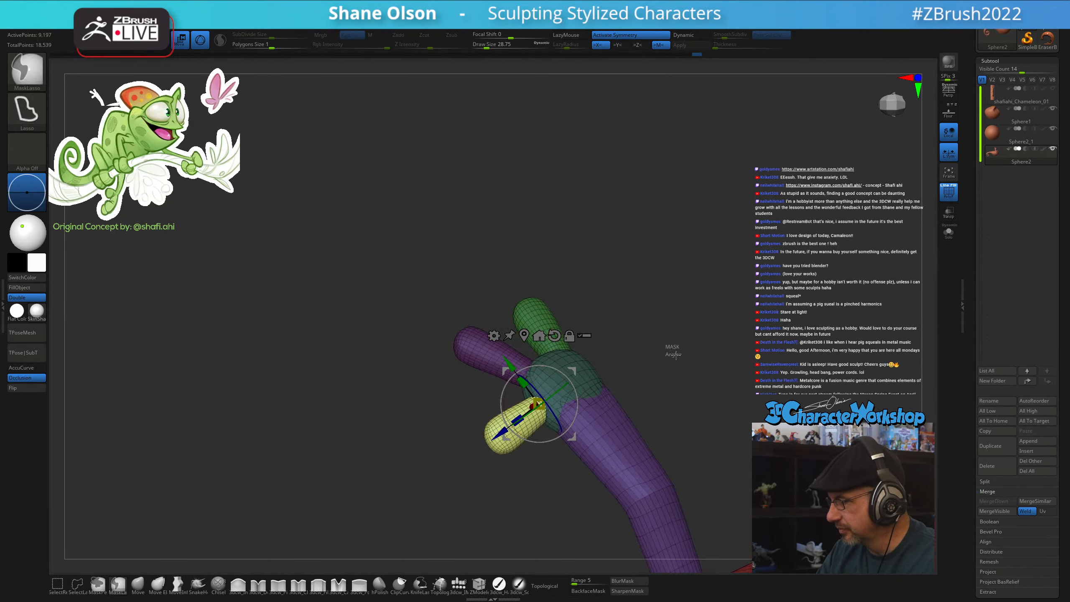
key("q")
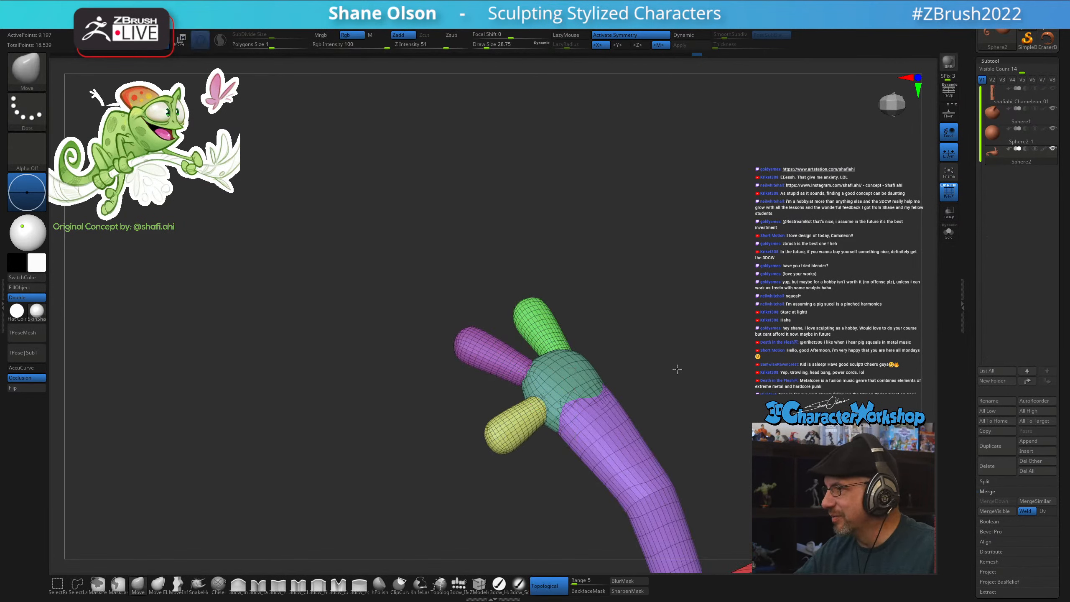
Refine the arm's bend and proportions against the body with the Move brush at a draw size of about 29
mouse_move(693, 361)
left_mouse_down("alt")
mouse_move(553, 310)
mouse_move(543, 334)
mouse_move(644, 299)
left_mouse_up("alt")
key("s")
left_click(696, 367)
left_click_drag(612, 240, 600, 390)
mouse_move(615, 343)
left_mouse_down()
mouse_move(674, 393)
mouse_move(625, 405)
mouse_move(645, 406)
mouse_move(653, 432)
left_mouse_up()
key("s")
left_click_drag(607, 440, 610, 439)
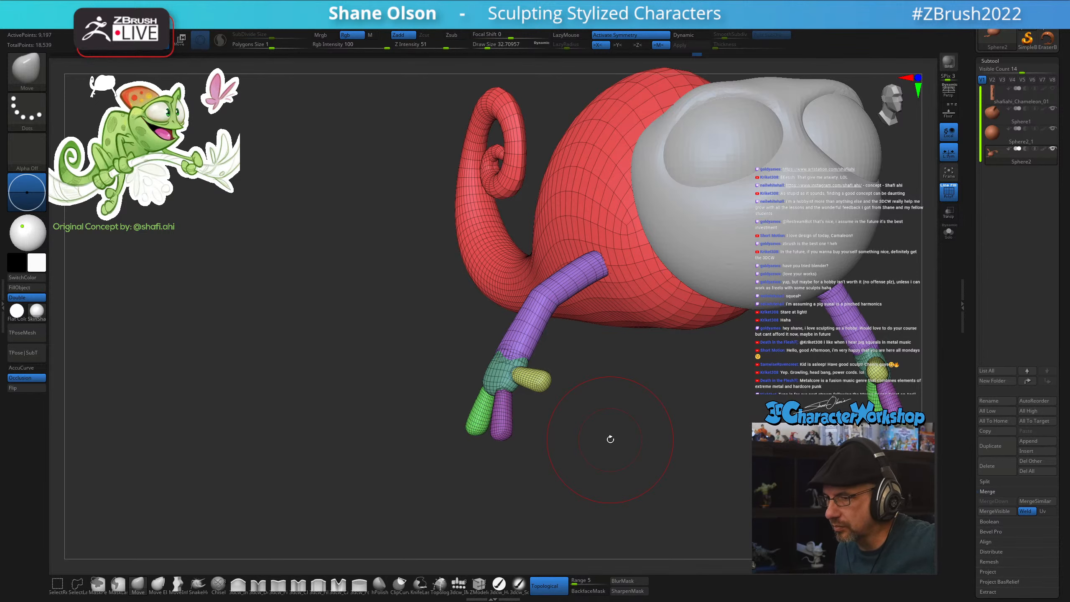
key("s")
left_click_drag(615, 442, 605, 437)
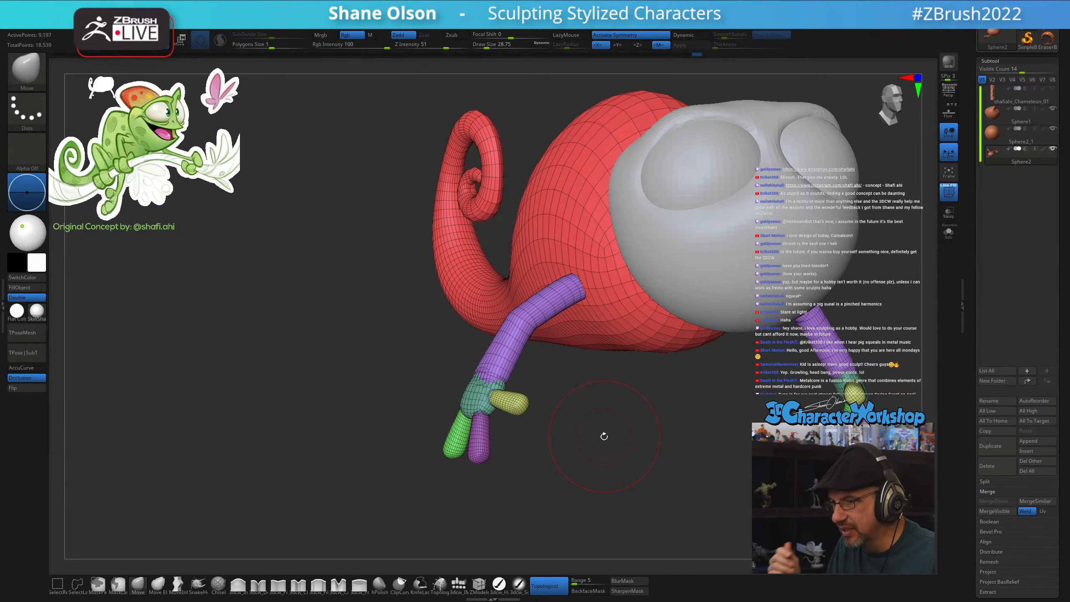
Mask everything except the yellow thumb so it can be transformed on its own with the gizmo
left_click_drag(591, 421, 630, 415, "alt")
key("w")
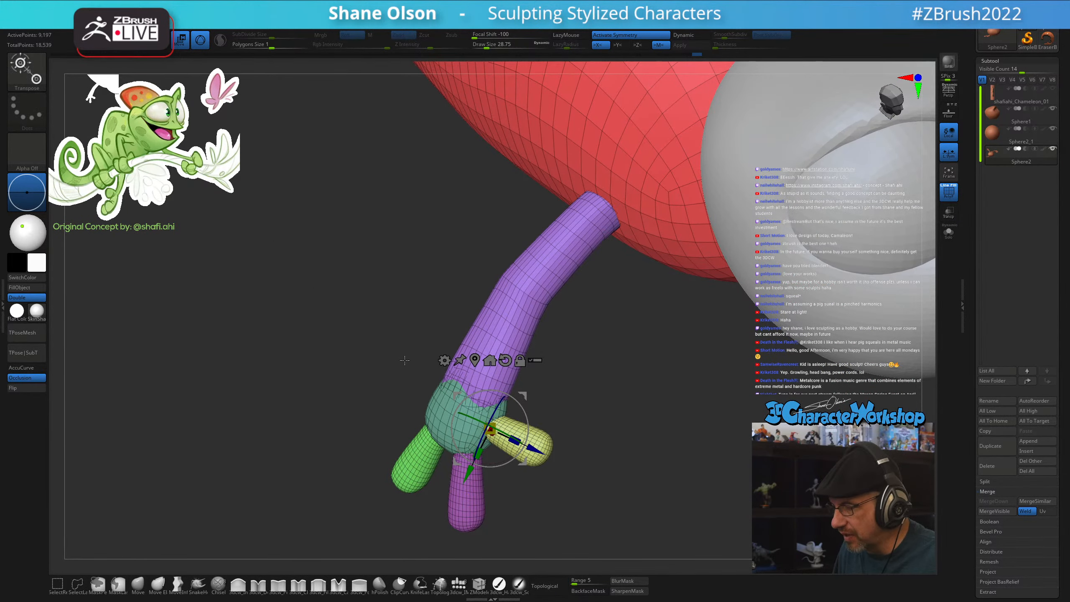
key("q")
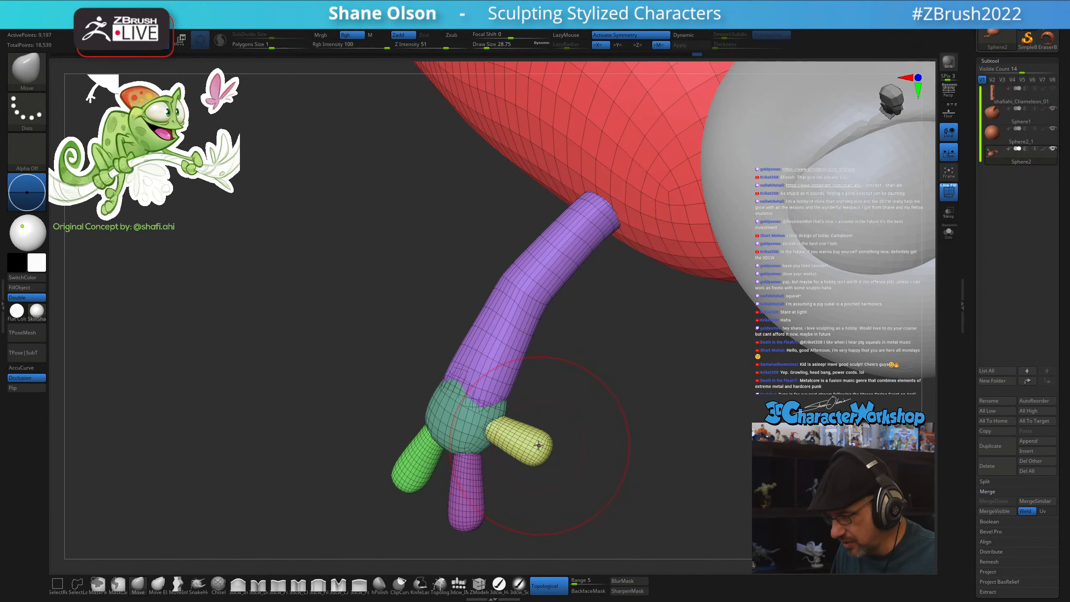
key("w")
left_click(545, 437, "ctrl")
left_click_drag(616, 422, 578, 299)
left_click_drag(583, 406, 527, 436, "alt")
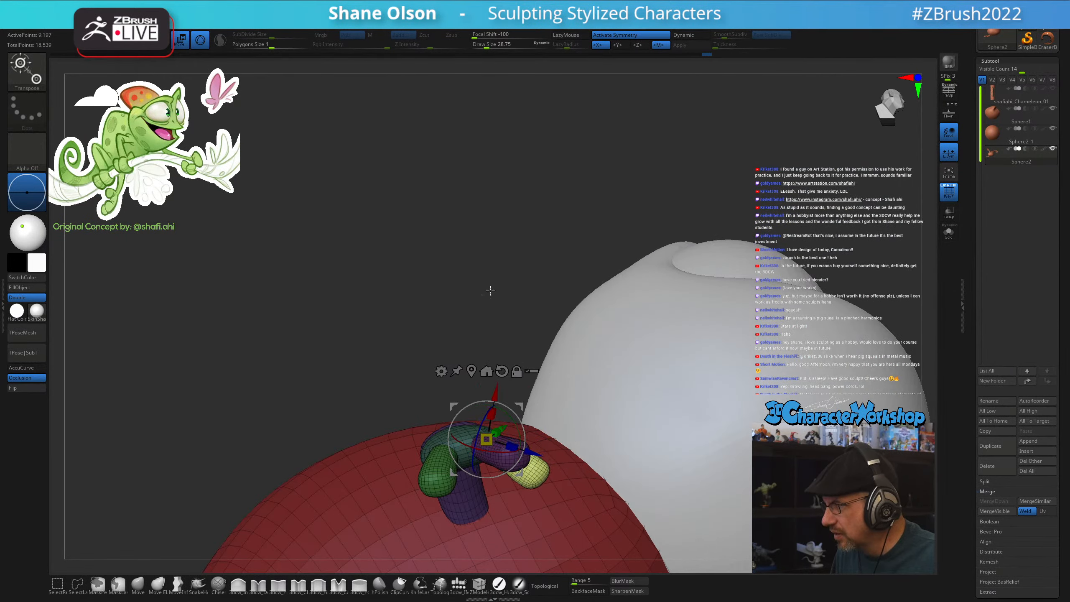
Nudge the thumb's position on the palm with the gizmo, checking its attachment to the hand from several angles
left_click_drag(490, 291, 420, 309)
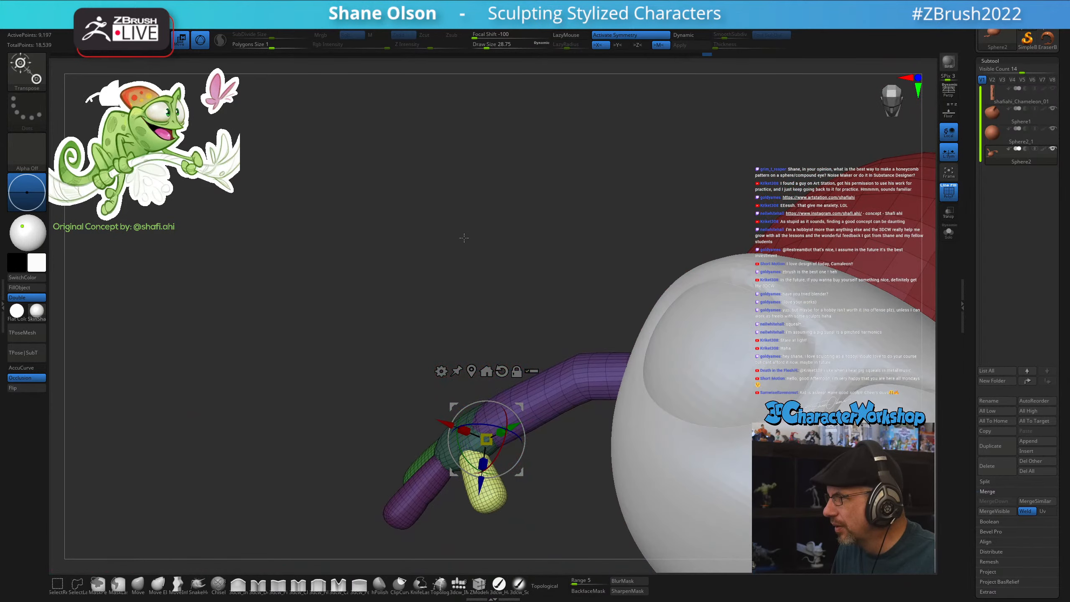
left_click_drag(464, 238, 465, 249)
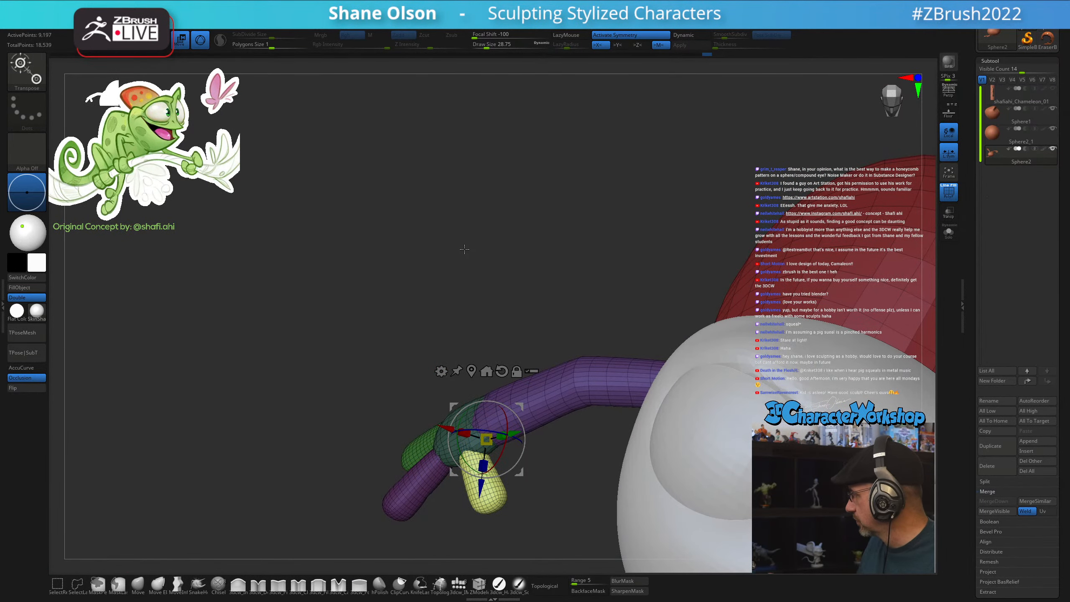
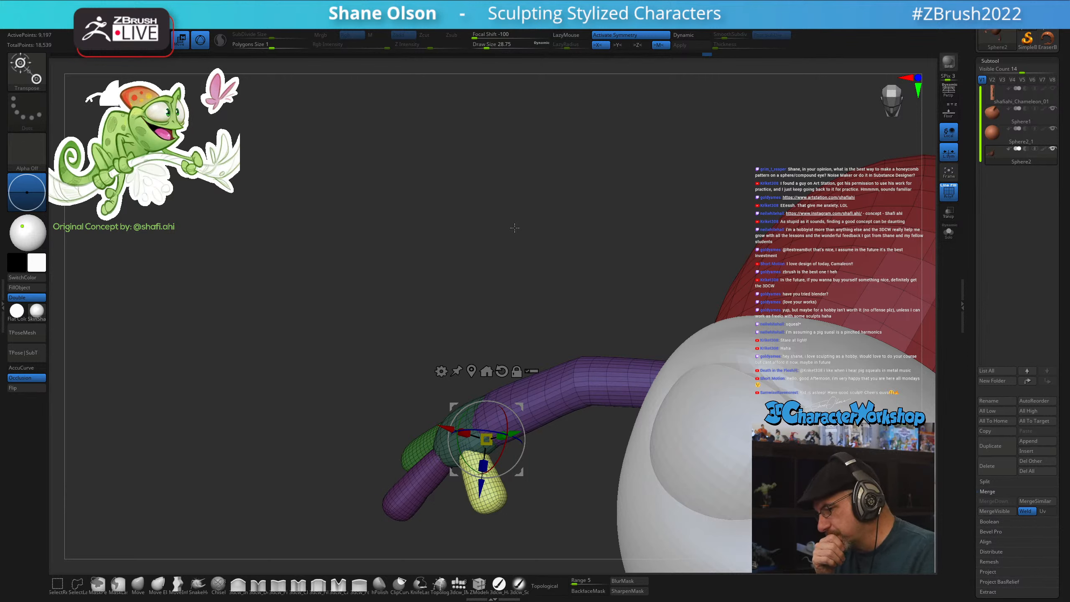
left_click_drag(515, 227, 528, 241)
left_click_drag(523, 408, 510, 409)
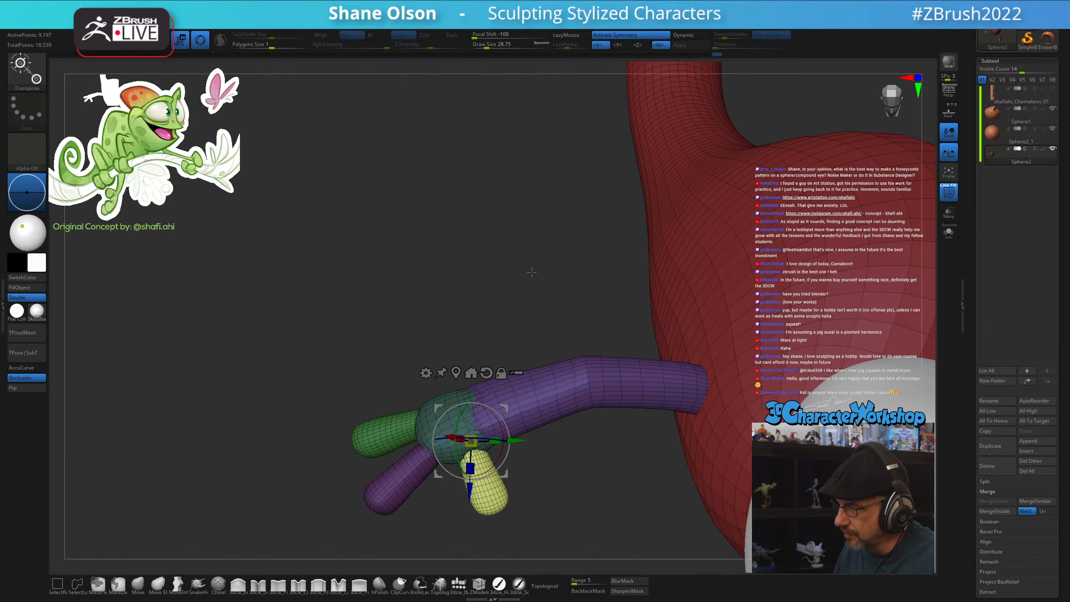
left_click_drag(532, 271, 533, 261)
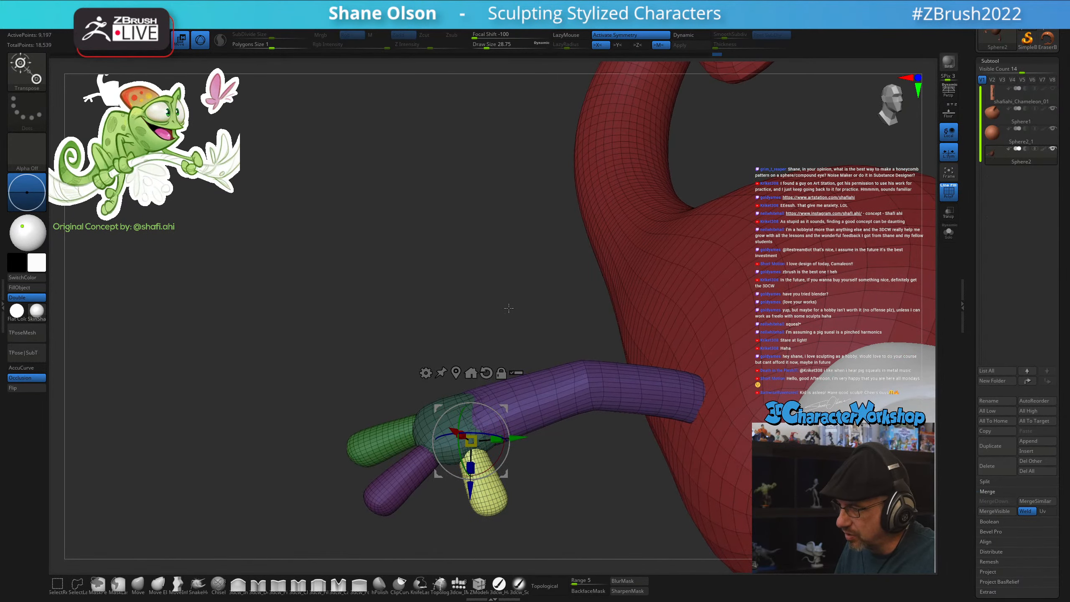
left_click_drag(513, 318, 594, 273)
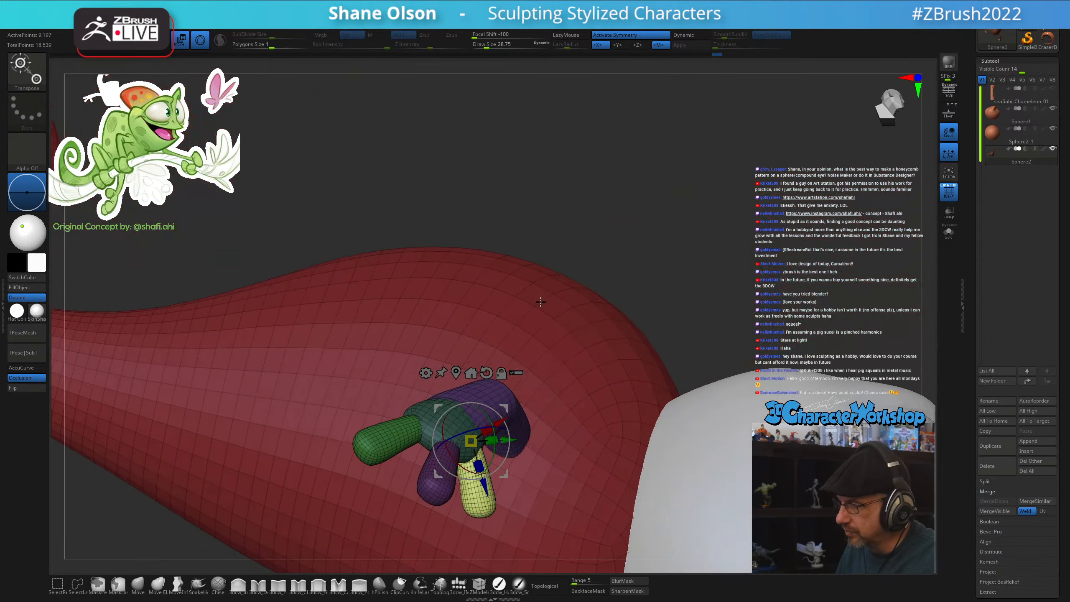
left_click_drag(508, 406, 510, 405)
left_click_drag(594, 283, 535, 304)
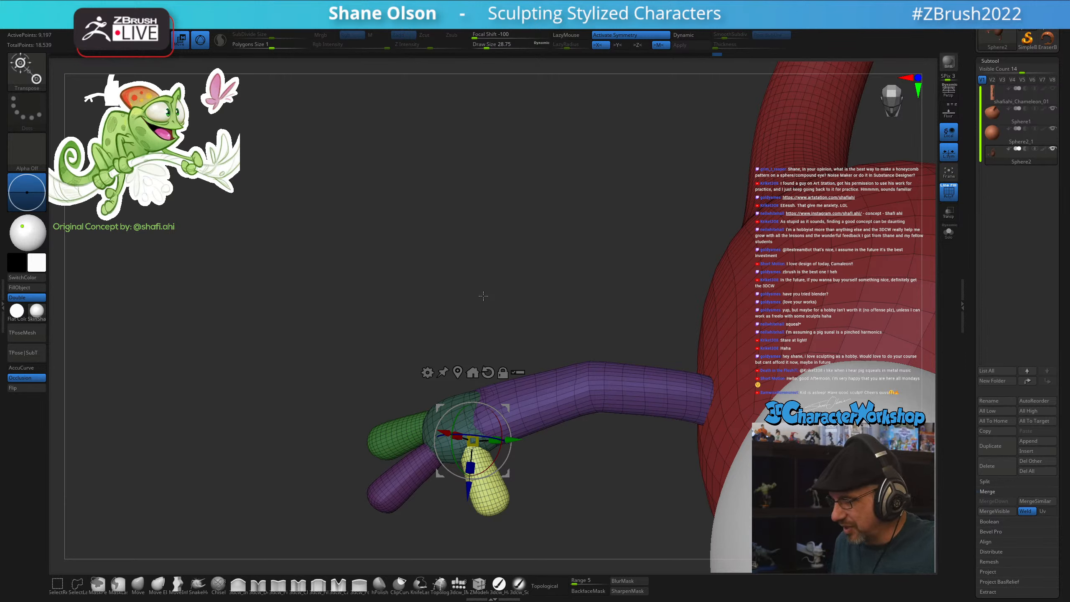
Mask the body and duplicate the unmasked arm and hand toward the tail to block in the hind leg
key("q")
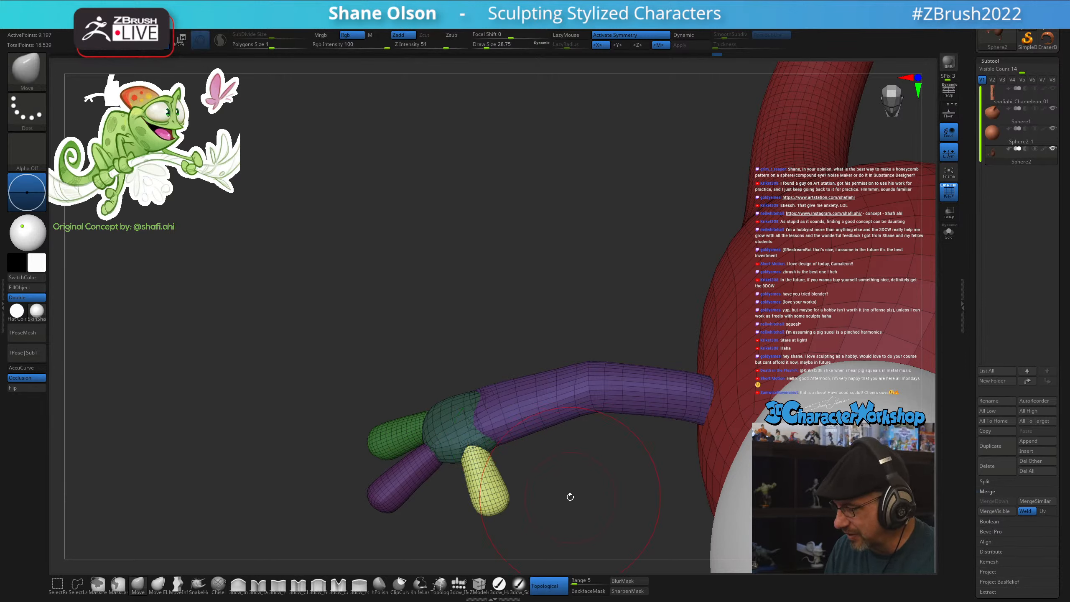
mouse_move(576, 497)
left_mouse_down()
mouse_move(563, 508)
mouse_move(700, 501)
mouse_move(504, 499)
left_mouse_up()
key("w")
left_click(566, 372, "ctrl")
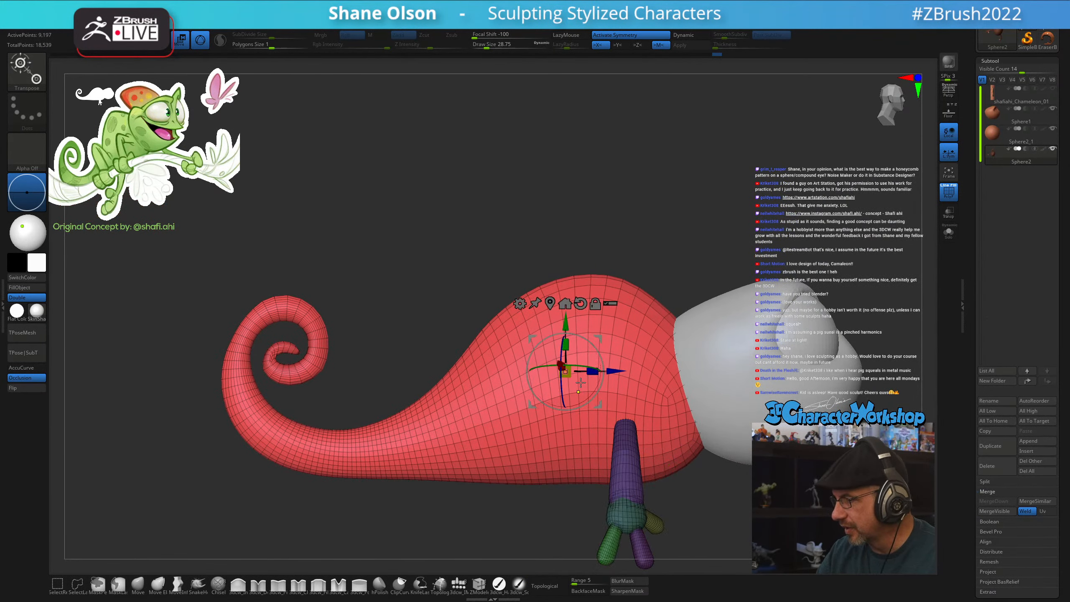
left_click(707, 504, "ctrl")
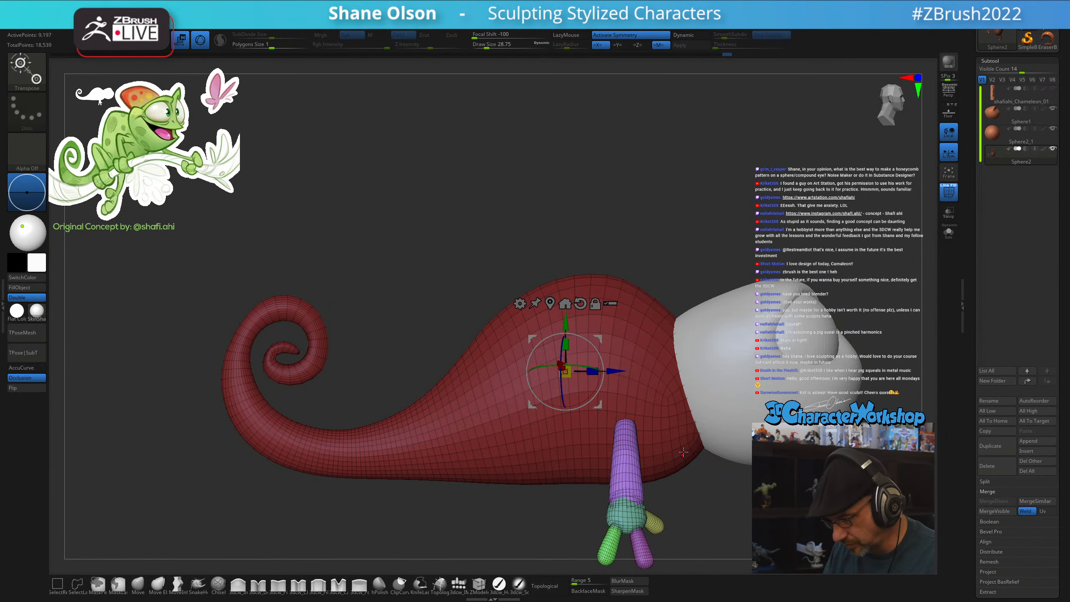
left_click(581, 304, "alt")
left_click_drag(602, 337, 471, 345, "alt")
mouse_move(715, 516)
right_mouse_down("ctrl")
mouse_move(712, 472)
mouse_move(712, 497)
mouse_move(693, 492)
right_mouse_up("ctrl")
key("q")
mouse_move(745, 465)
right_mouse_down()
mouse_move(729, 518)
mouse_move(758, 493)
mouse_move(736, 472)
mouse_move(712, 493)
mouse_move(712, 517)
mouse_move(710, 498)
right_mouse_up()
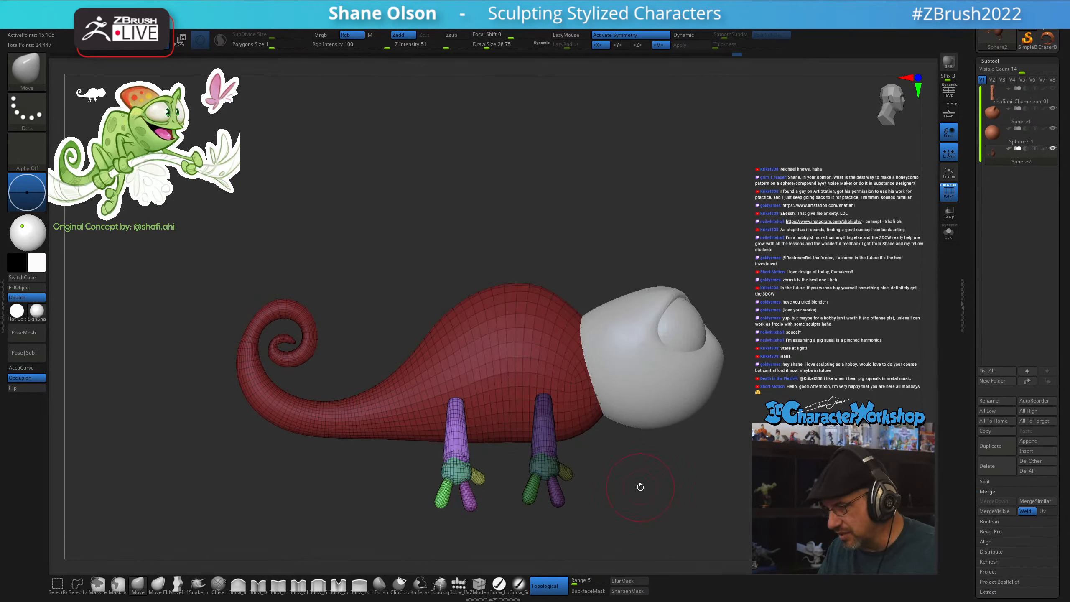
Compare the placement and proportions of the front and hind limbs with the concept art from several angles
right_click_drag(644, 493, 643, 506, "ctrl")
key("s")
left_click_drag(653, 507, 652, 507)
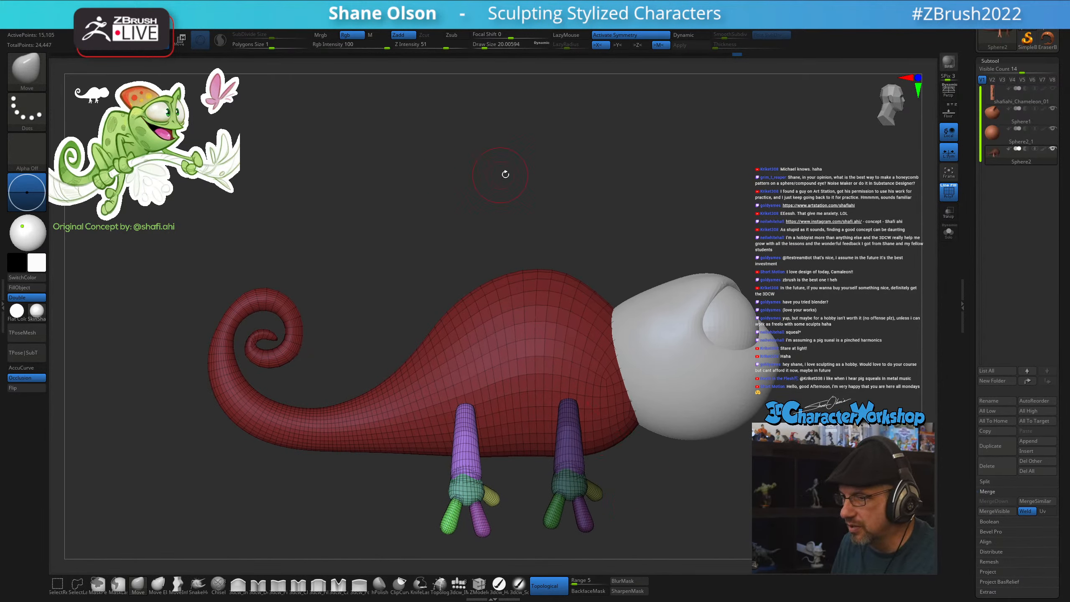
left_click_drag(504, 173, 529, 196)
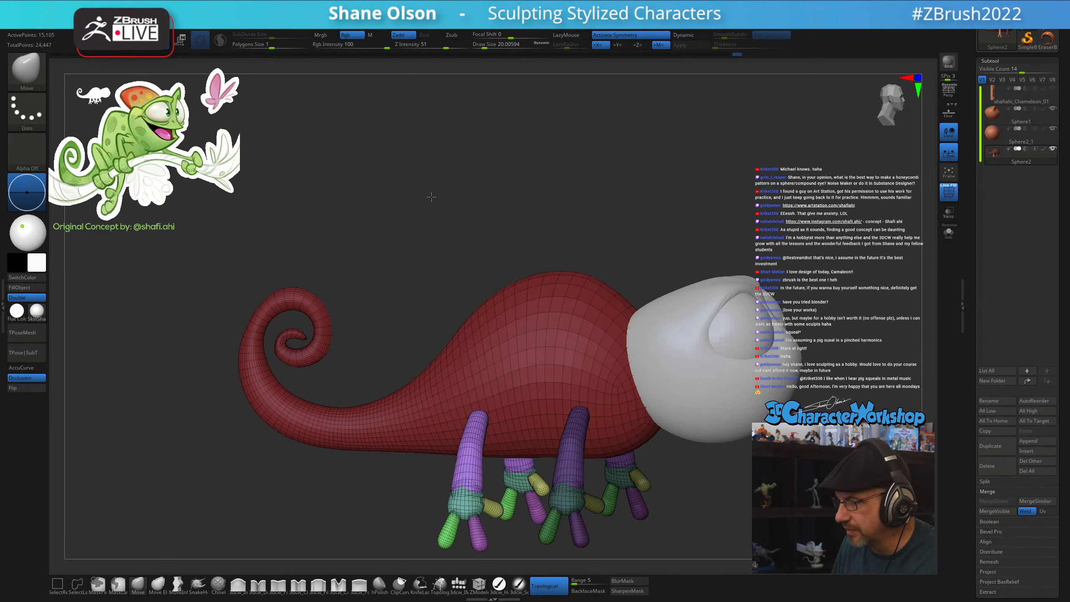
left_click_drag(432, 197, 433, 213)
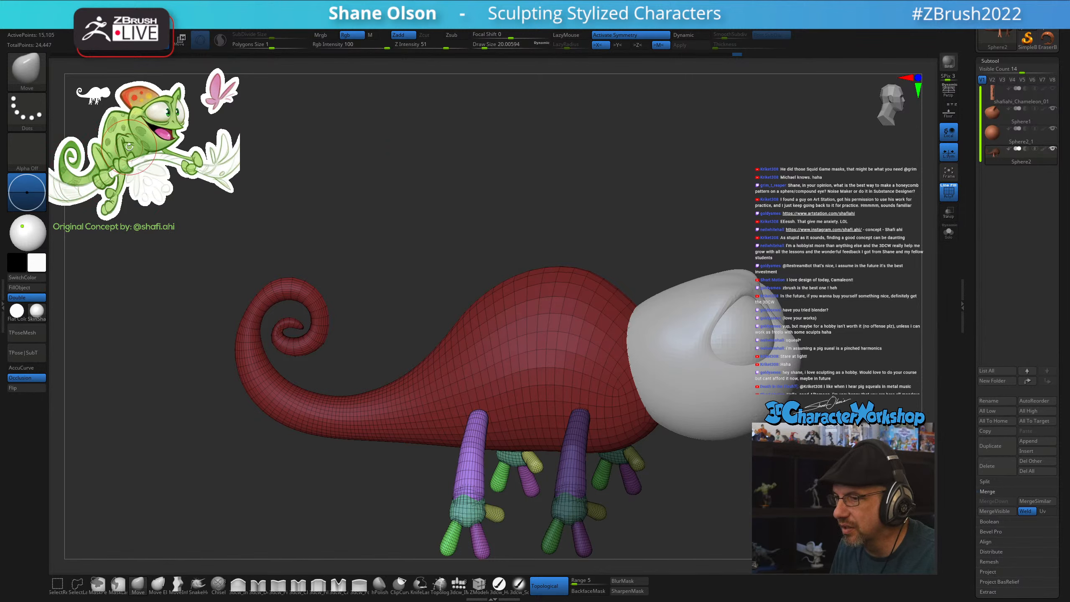
left_click_drag(383, 187, 404, 177)
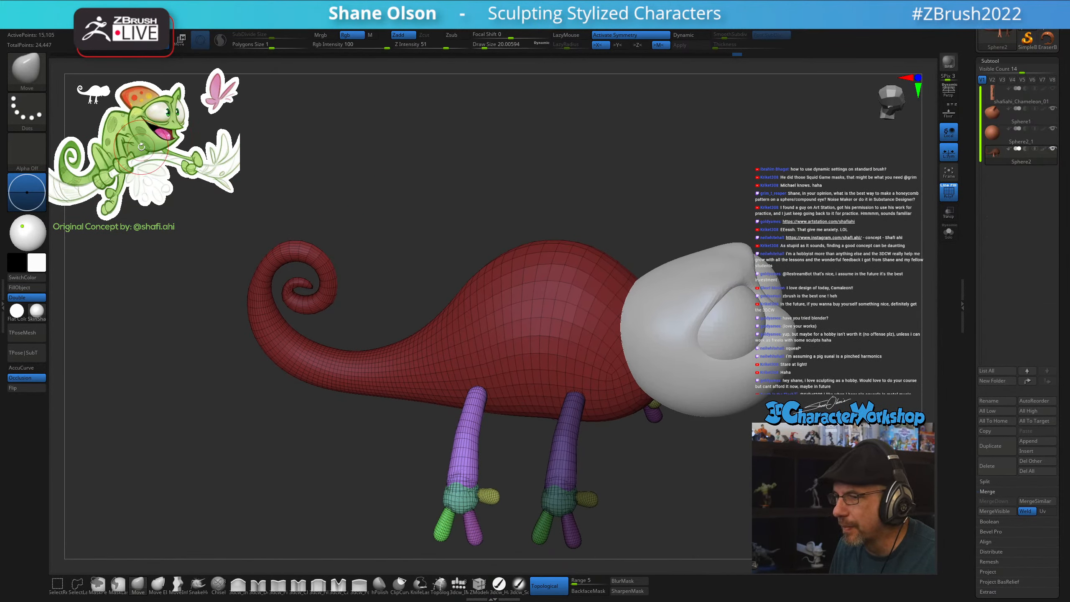
key("s")
left_click_drag(142, 146, 139, 146)
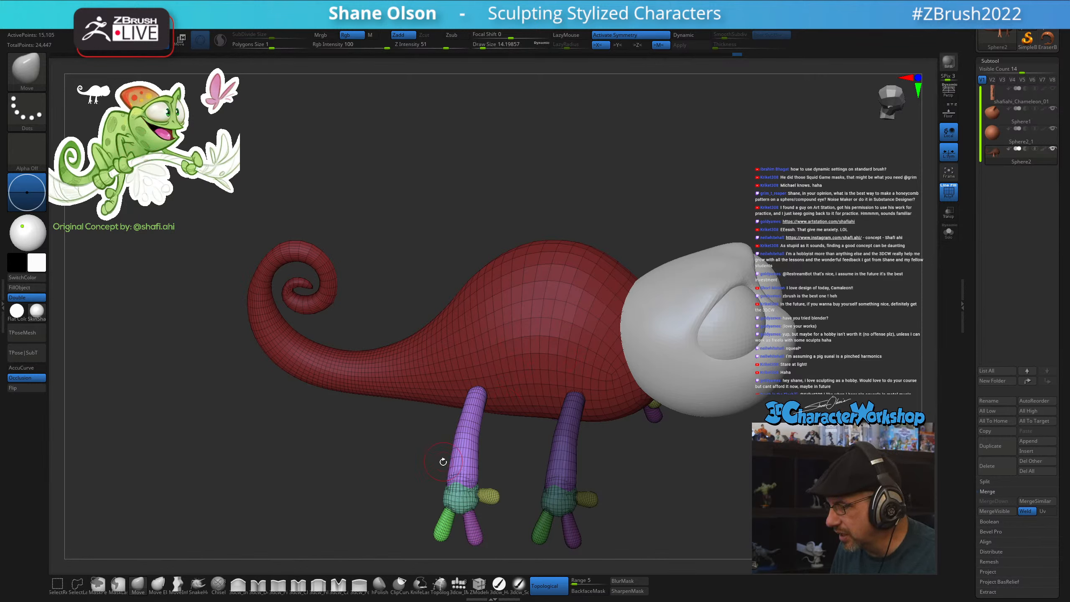
left_click_drag(384, 230, 462, 177)
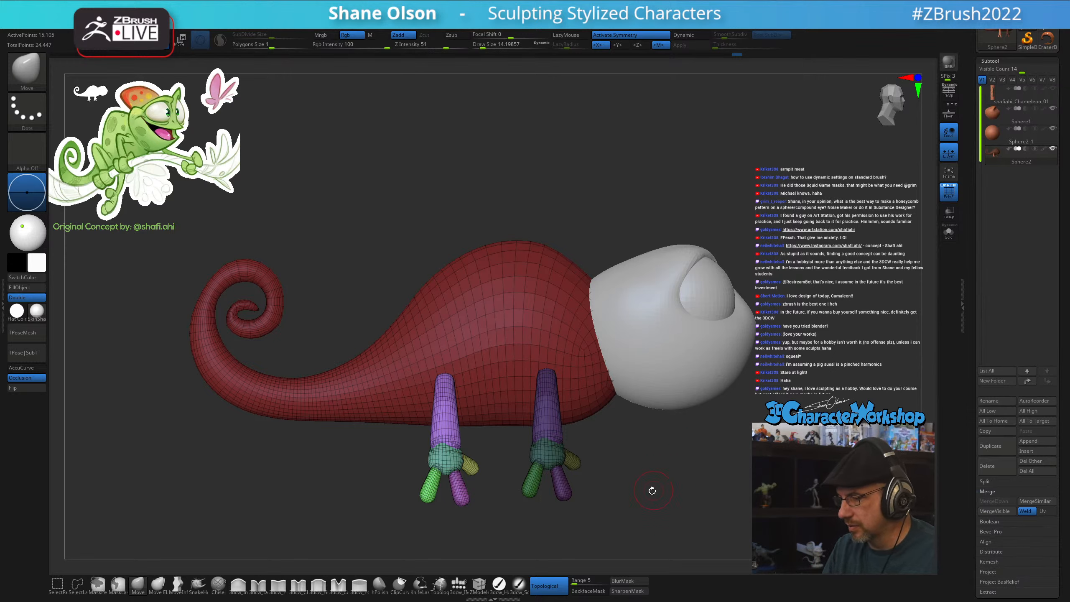
left_click_drag(652, 490, 701, 466)
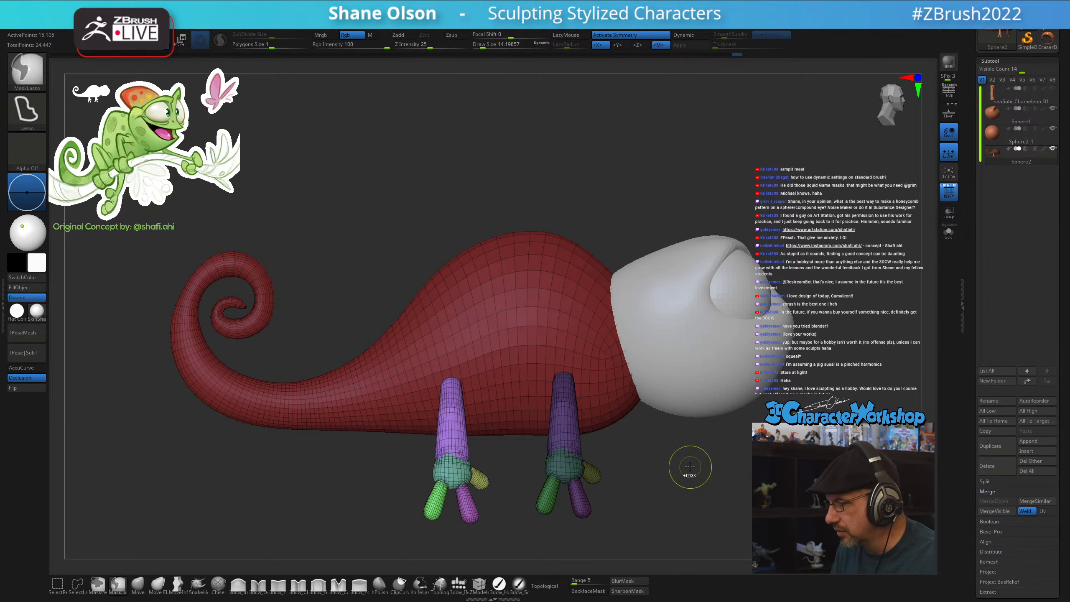
Clear the mask, isolate the red body polygroup, and split the hidden limbs into their own subtool with Split Hidden
mouse_move(652, 449)
left_mouse_down("ctrl")
mouse_move(684, 471)
mouse_move(617, 400)
left_mouse_up("ctrl")
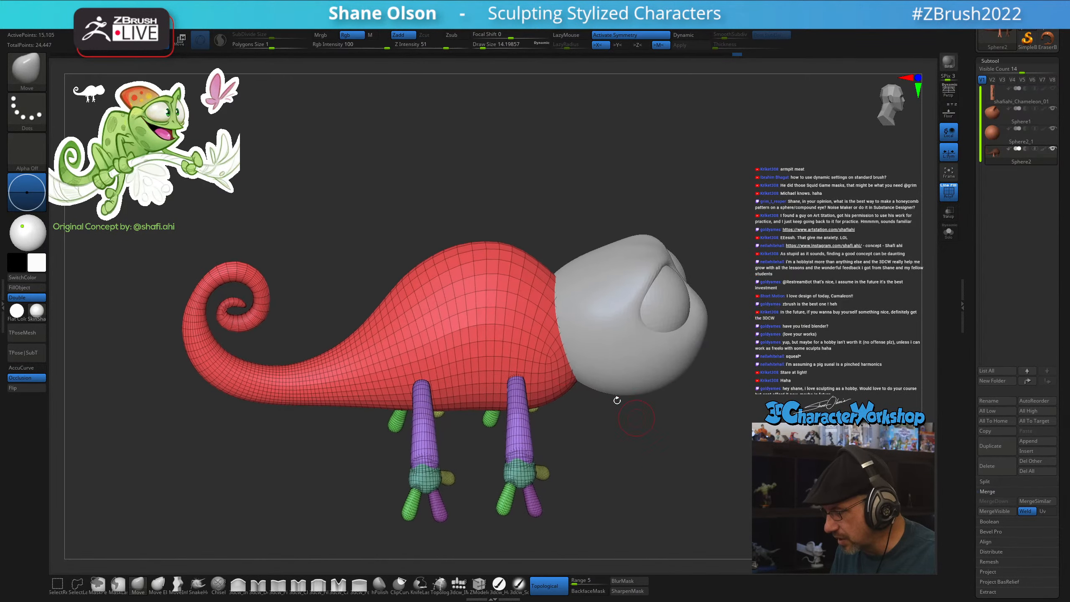
left_click(470, 313, "ctrl+shift")
key("space")
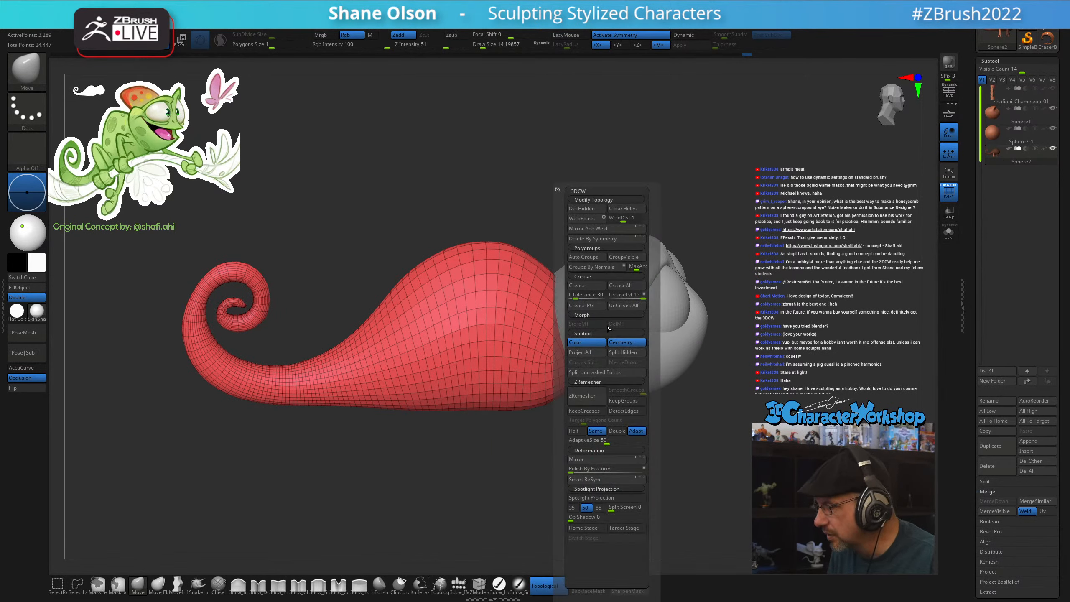
left_click(623, 352)
left_click_drag(727, 443, 707, 458)
left_click(681, 382, "alt")
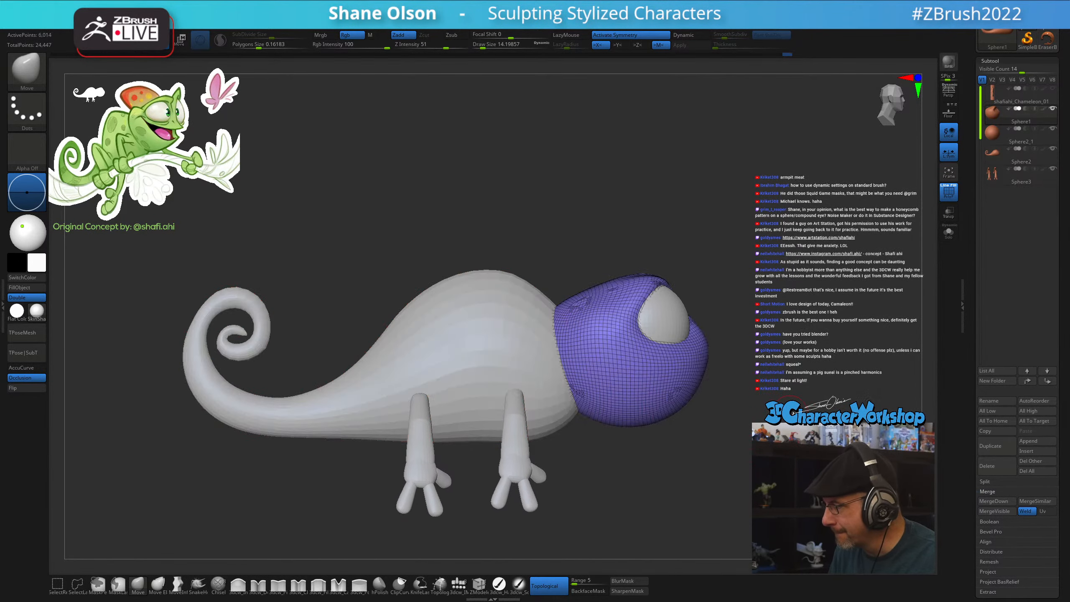
left_click_drag(791, 413, 777, 415, "alt")
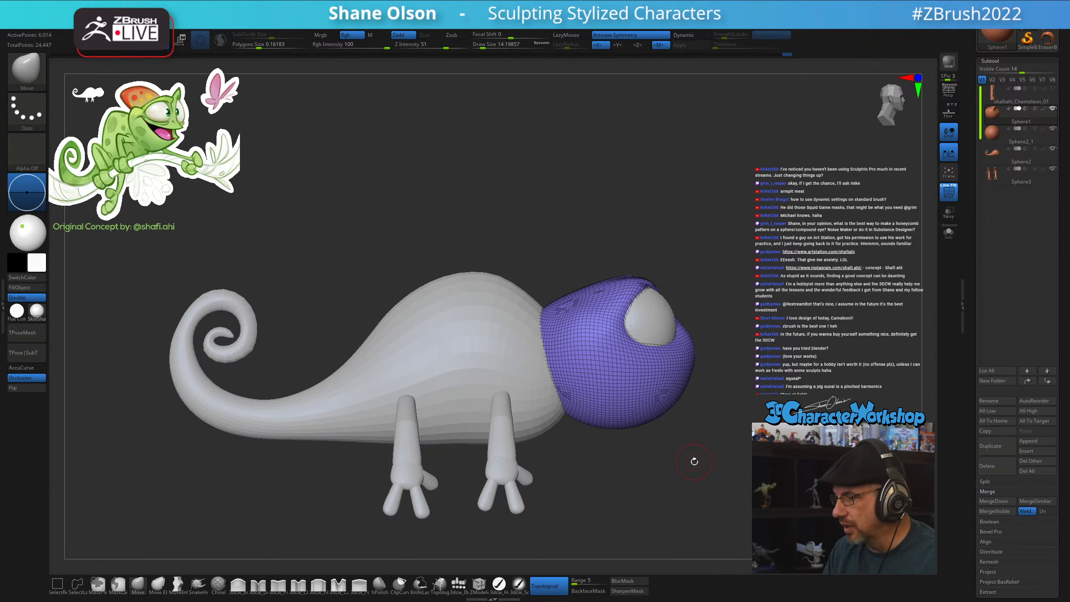
left_click_drag(694, 461, 636, 465)
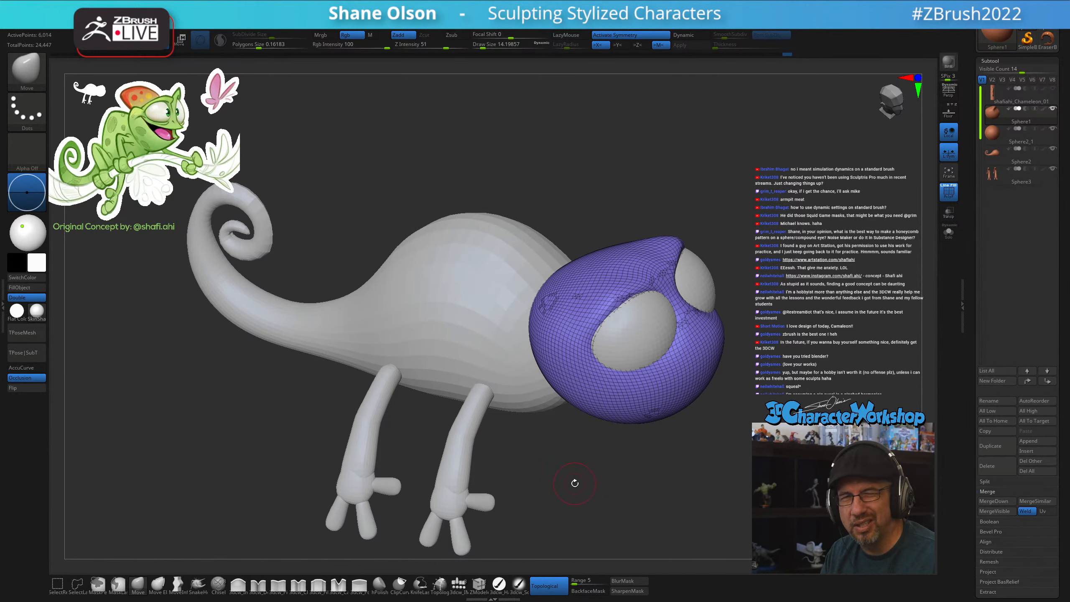
Select the body subtool and adjust its overall form with the Move brush at a draw size of about 74
left_click(464, 322, "alt")
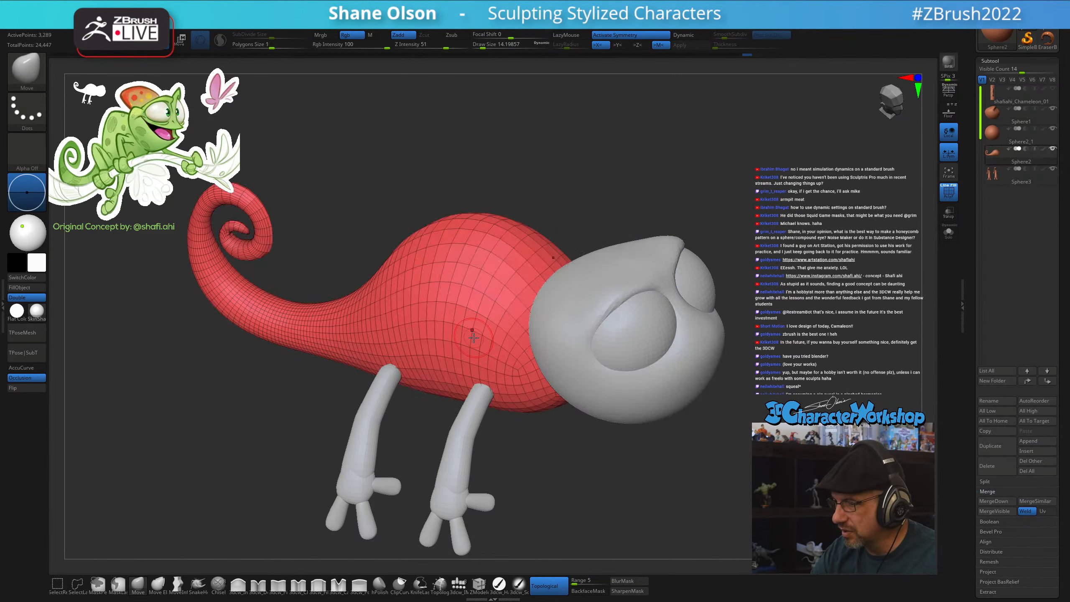
key("s")
left_click_drag(475, 346, 481, 346)
key("s")
left_click_drag(265, 446, 271, 446)
right_click_drag(474, 292, 463, 316)
left_click_drag(442, 297, 481, 317)
right_click_drag(518, 399, 530, 428)
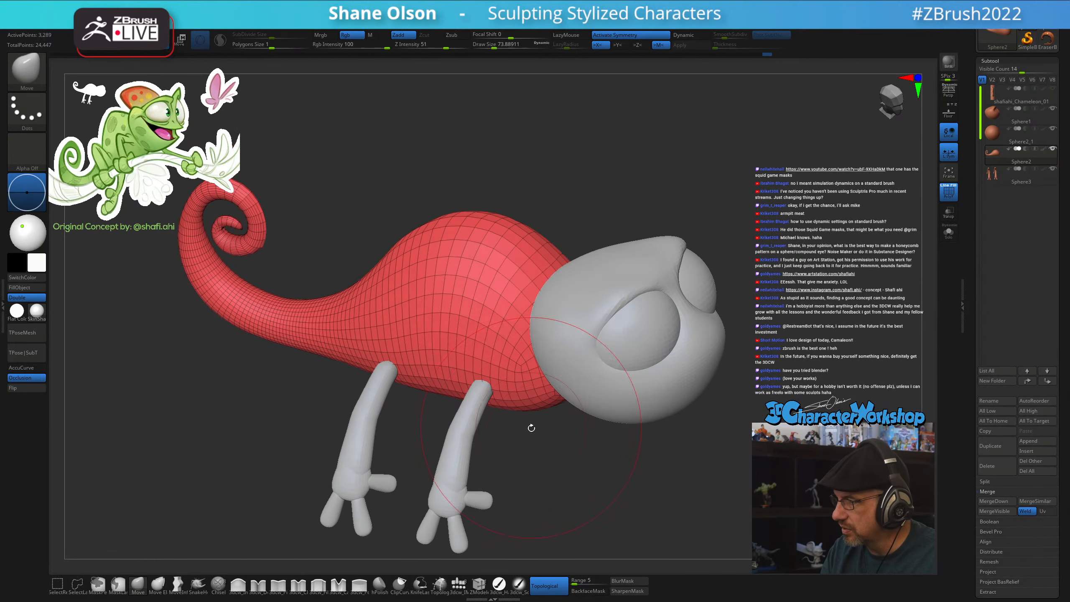
Refine the body's side contours and its taper toward the tail with the Move brush, working around the torso
right_click_drag(556, 471, 507, 417)
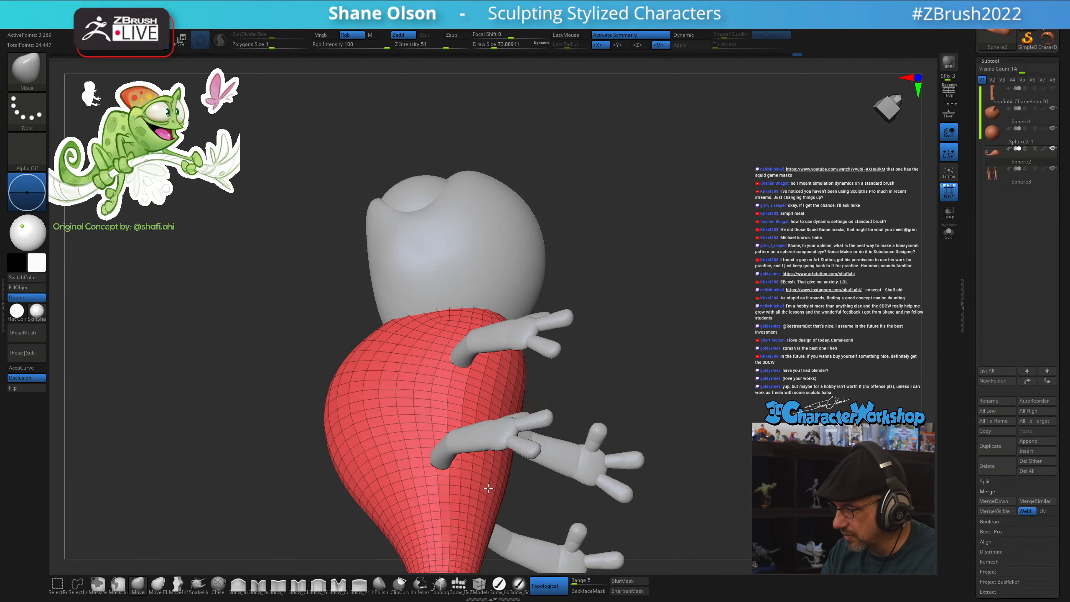
right_click_drag(526, 382, 517, 415)
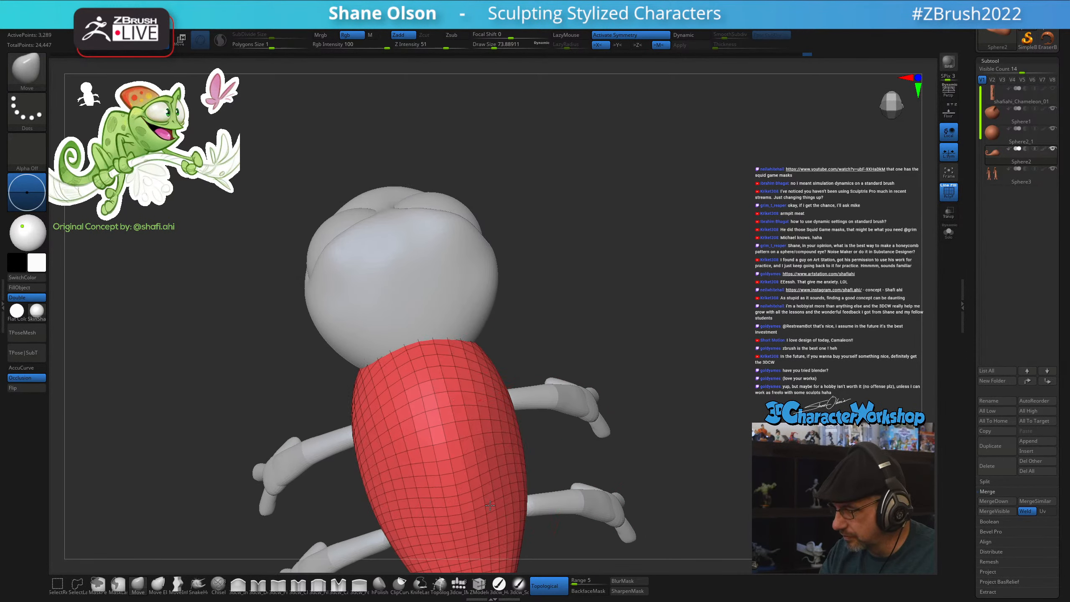
mouse_move(595, 335)
right_mouse_down()
mouse_move(595, 242)
mouse_move(618, 403)
mouse_move(476, 296)
right_mouse_up()
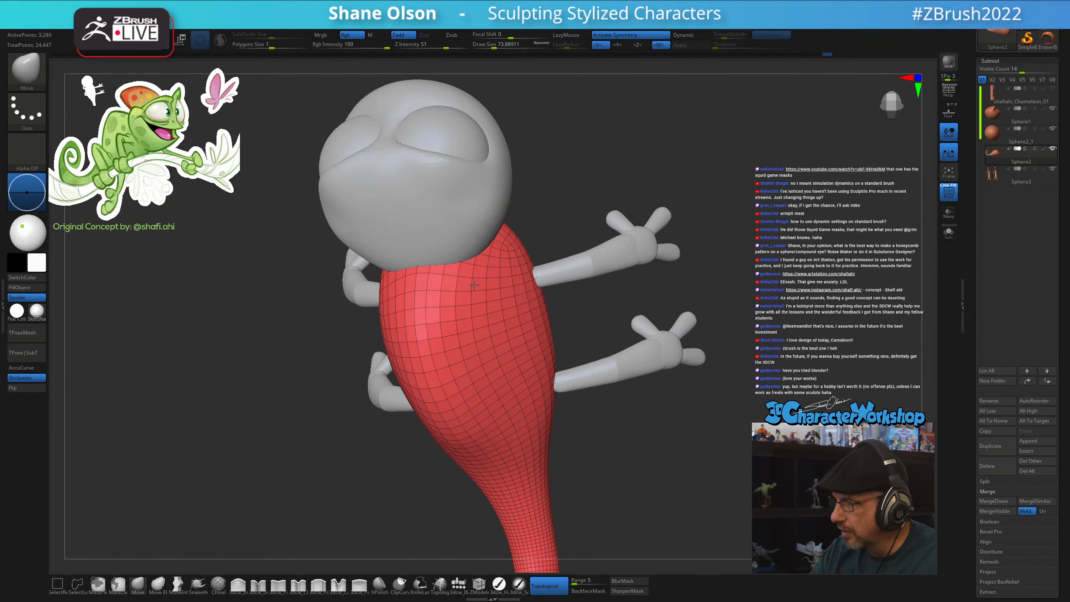
right_click_drag(442, 468, 513, 442)
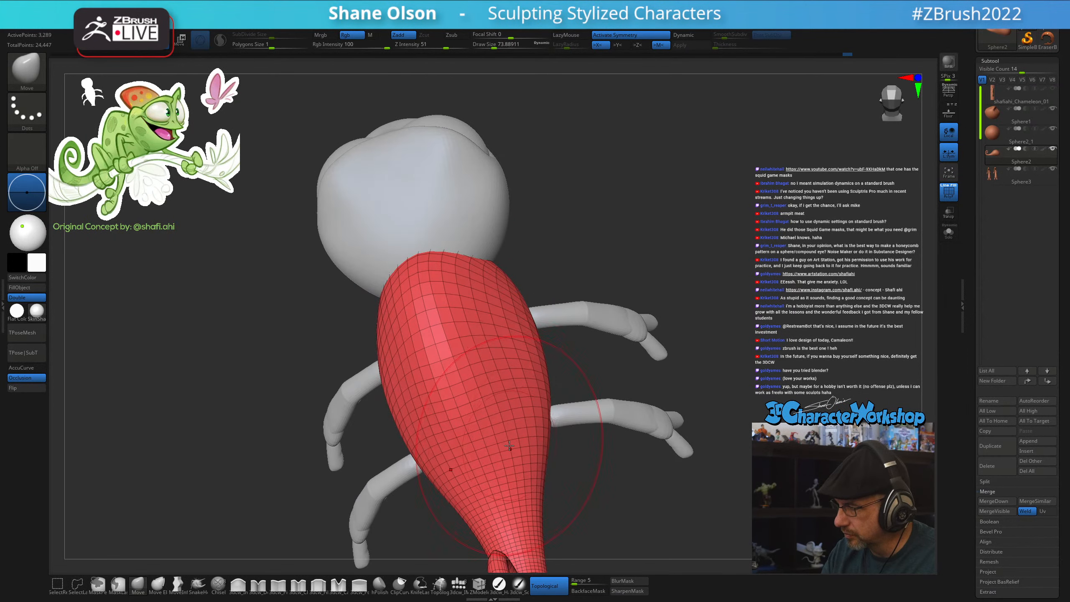
left_click_drag(504, 435, 491, 434)
mouse_move(624, 500)
right_mouse_down()
mouse_move(588, 501)
mouse_move(525, 477)
mouse_move(587, 487)
mouse_move(603, 473)
mouse_move(688, 476)
mouse_move(709, 421)
mouse_move(683, 453)
mouse_move(619, 394)
right_mouse_up()
Isolate the head subtool, reshape and smooth the back of the head with the Move and Smooth brushes, and show all subtools again
left_click(615, 382, "alt")
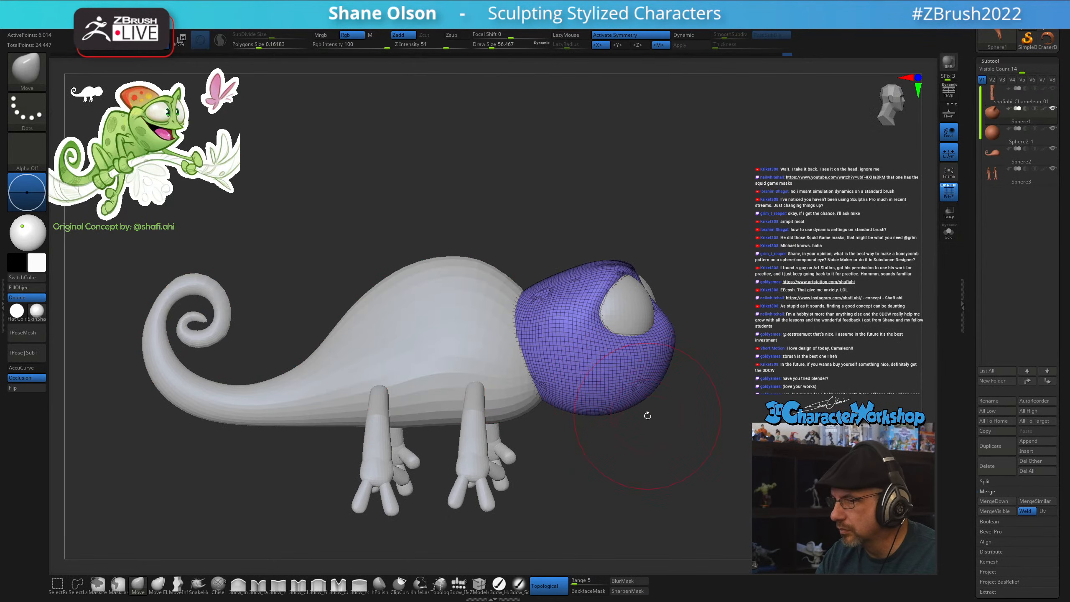
left_click(949, 233)
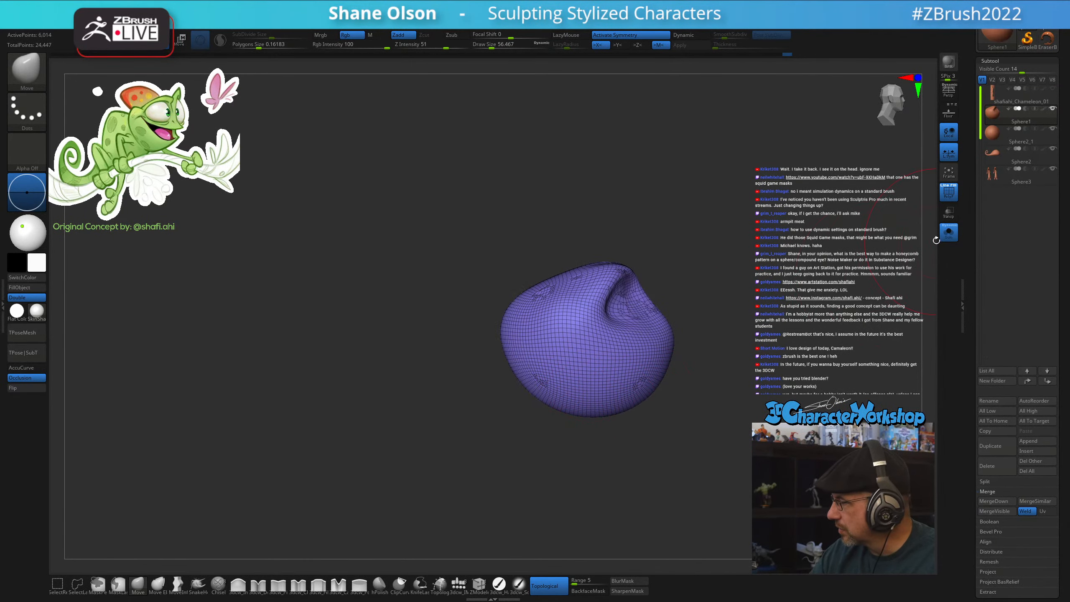
key("s")
left_click_drag(516, 344, 518, 345)
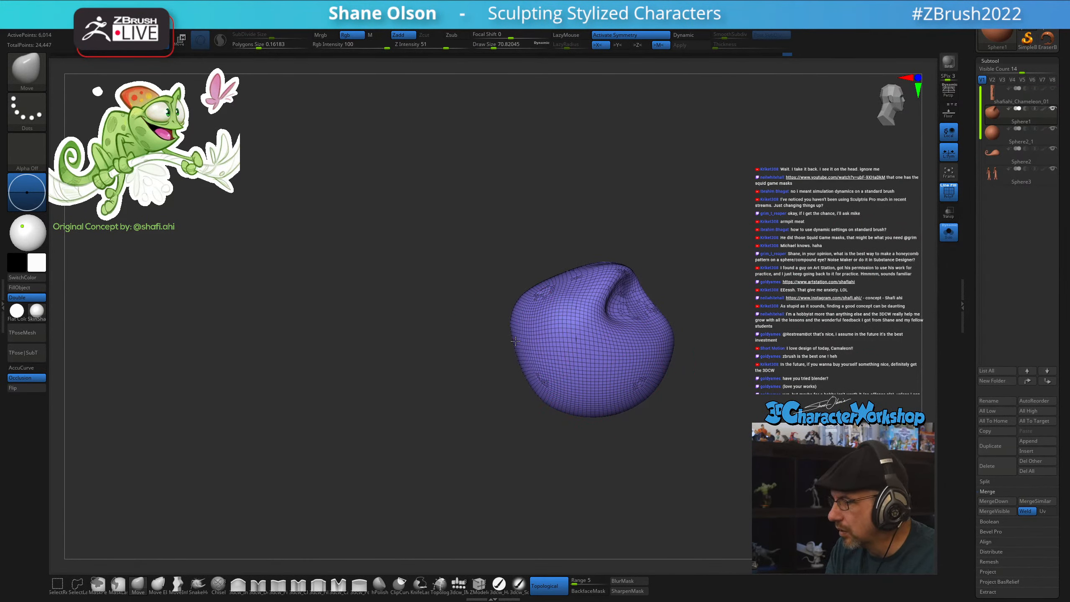
mouse_move(516, 341)
right_mouse_down()
mouse_move(512, 330)
mouse_move(695, 436)
mouse_move(644, 442)
mouse_move(641, 455)
mouse_move(675, 453)
right_mouse_up()
key("s")
left_click_drag(525, 366, 521, 365)
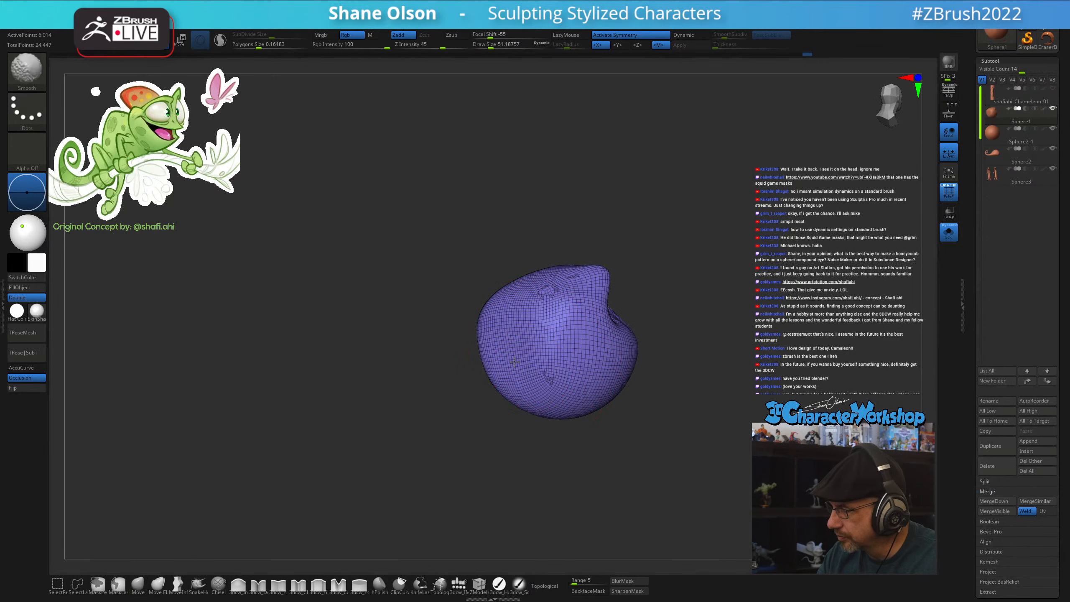
mouse_move(528, 383)
right_mouse_down()
mouse_move(650, 435)
mouse_move(738, 363)
right_mouse_up()
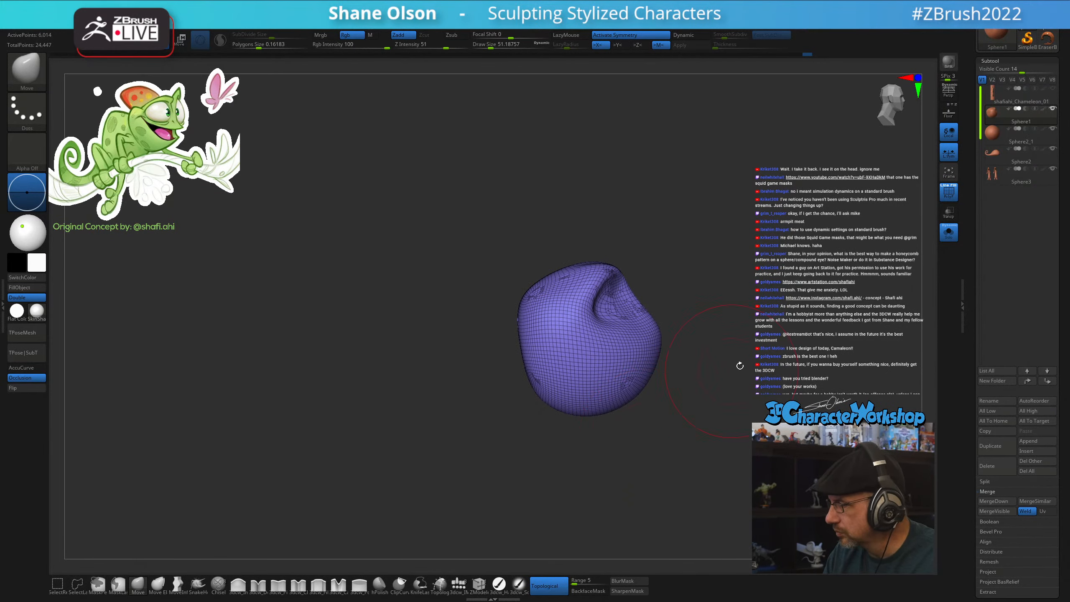
left_click(948, 233)
right_click_drag(752, 434, 693, 427)
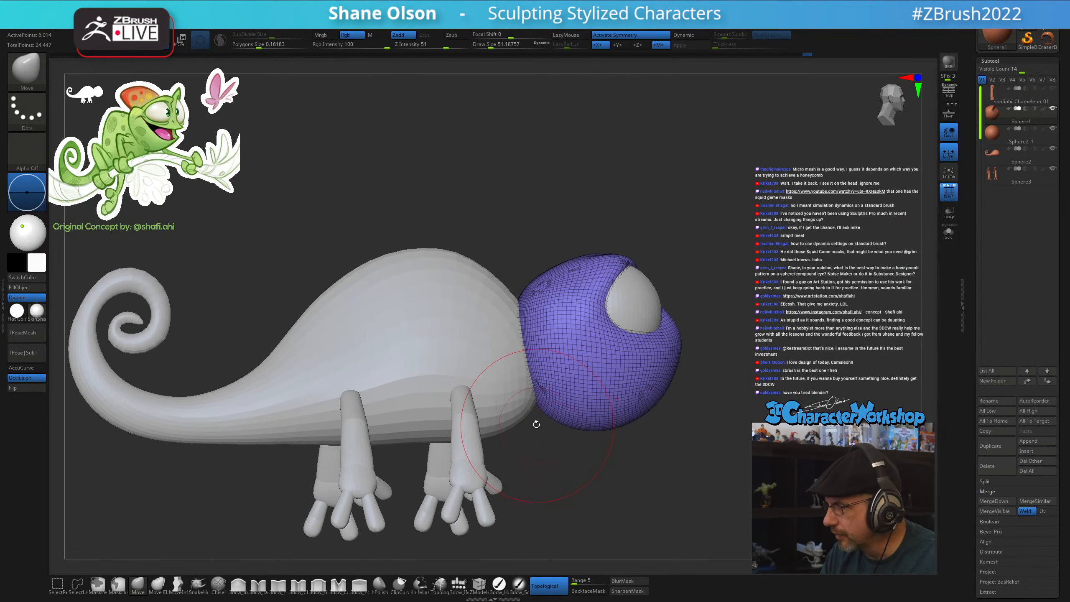
Select the body subtool and adjust its lower front, where it meets the head, with the Move brush at a draw size of about 54
left_click(505, 393, "alt")
left_click_drag(549, 461, 547, 463, "shift")
key("s")
left_click_drag(534, 398, 536, 398)
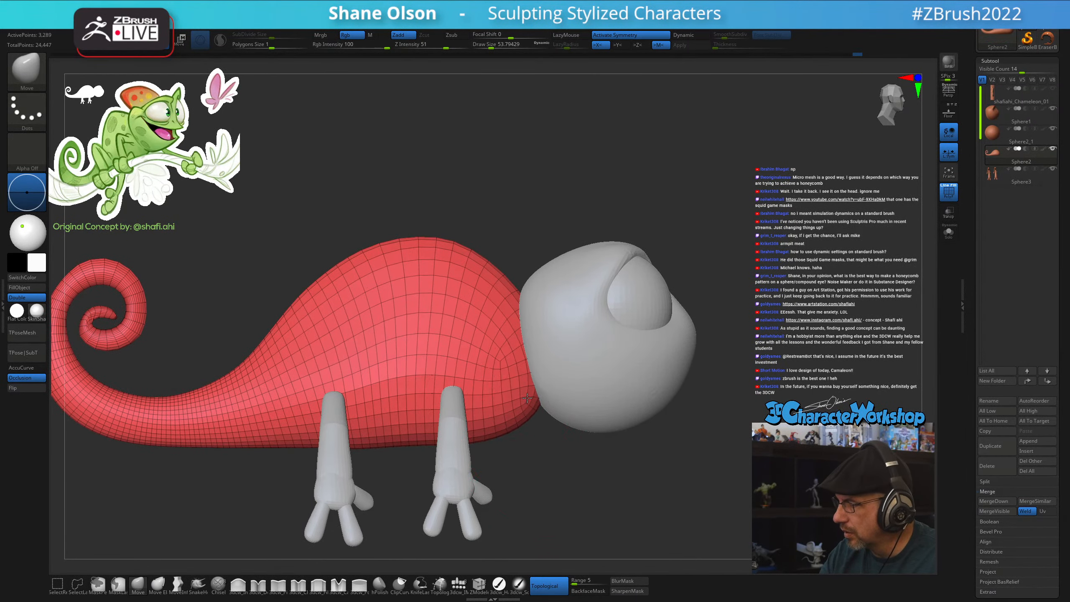
left_click_drag(544, 462, 544, 463)
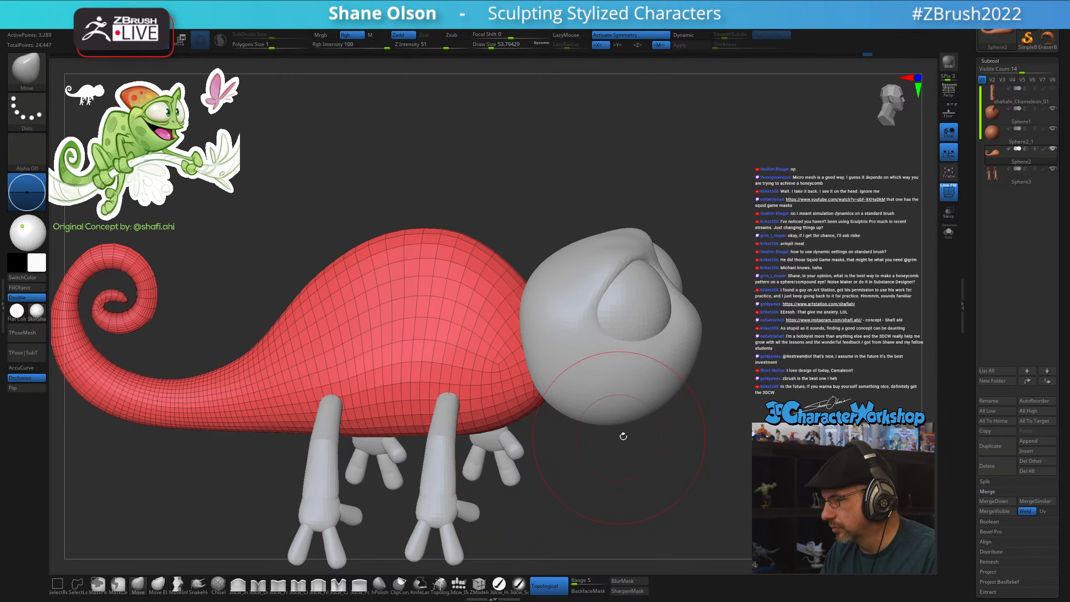
Refine the body's shoulders and chest behind the head with the Move brush at draw sizes of about 68 and 59
mouse_move(623, 436)
left_mouse_down()
mouse_move(700, 451)
mouse_move(511, 391)
mouse_move(490, 367)
left_mouse_up()
key("s")
mouse_move(506, 405)
left_mouse_down()
mouse_move(495, 387)
mouse_move(509, 383)
mouse_move(458, 377)
left_mouse_up()
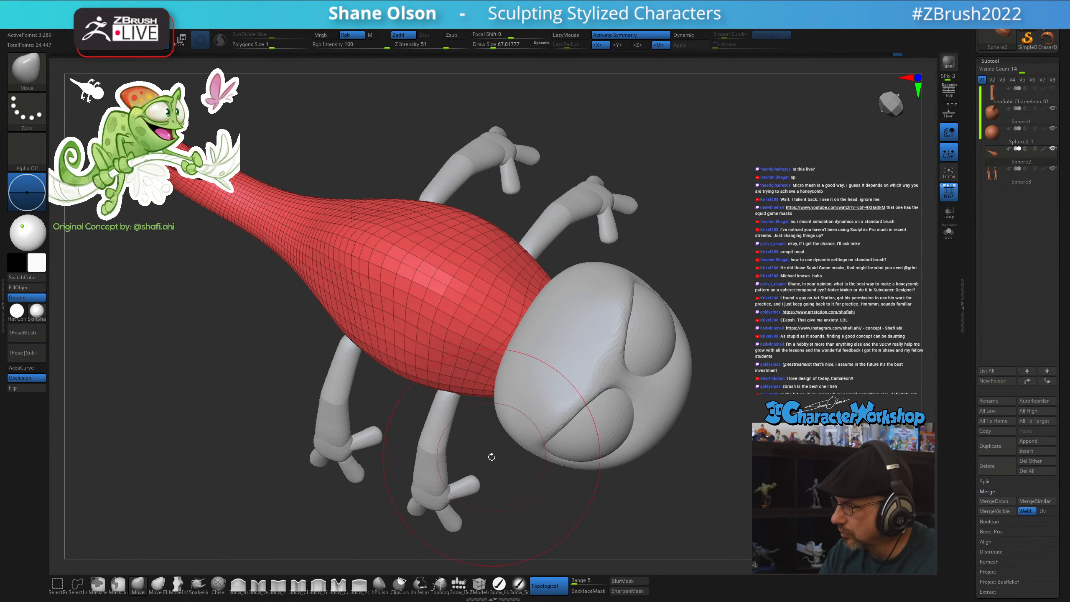
mouse_move(492, 456)
left_mouse_down()
mouse_move(521, 378)
mouse_move(544, 364)
mouse_move(487, 357)
mouse_move(497, 392)
mouse_move(488, 324)
left_mouse_up()
key("s")
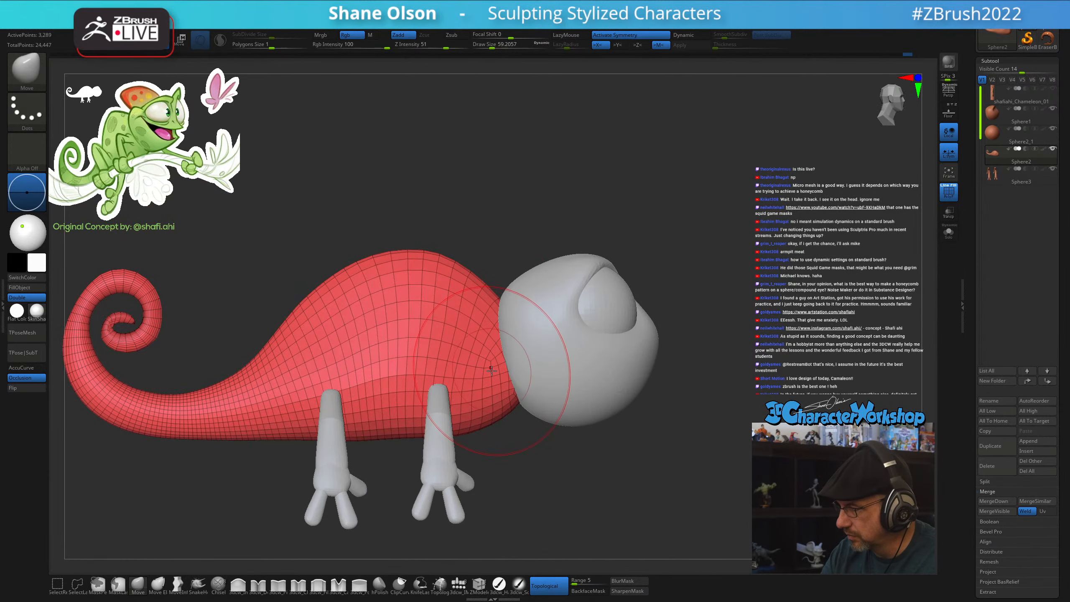
left_click_drag(514, 430, 587, 467)
Select the head subtool and adjust its rear side contour with the Move brush, reducing the draw size to about 46
left_click(568, 413, "alt")
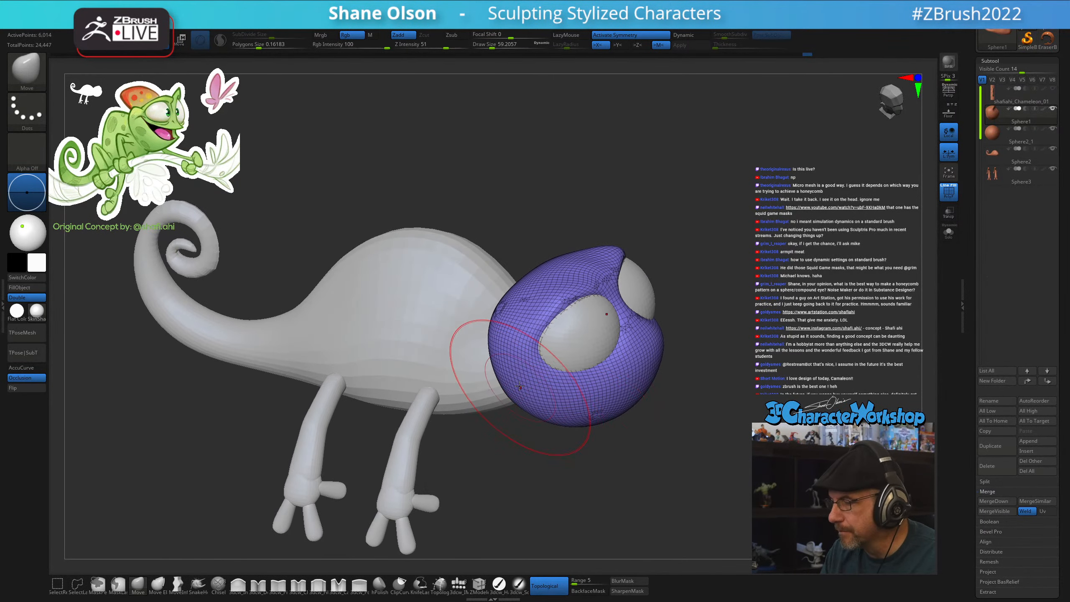
left_click_drag(504, 350, 508, 328)
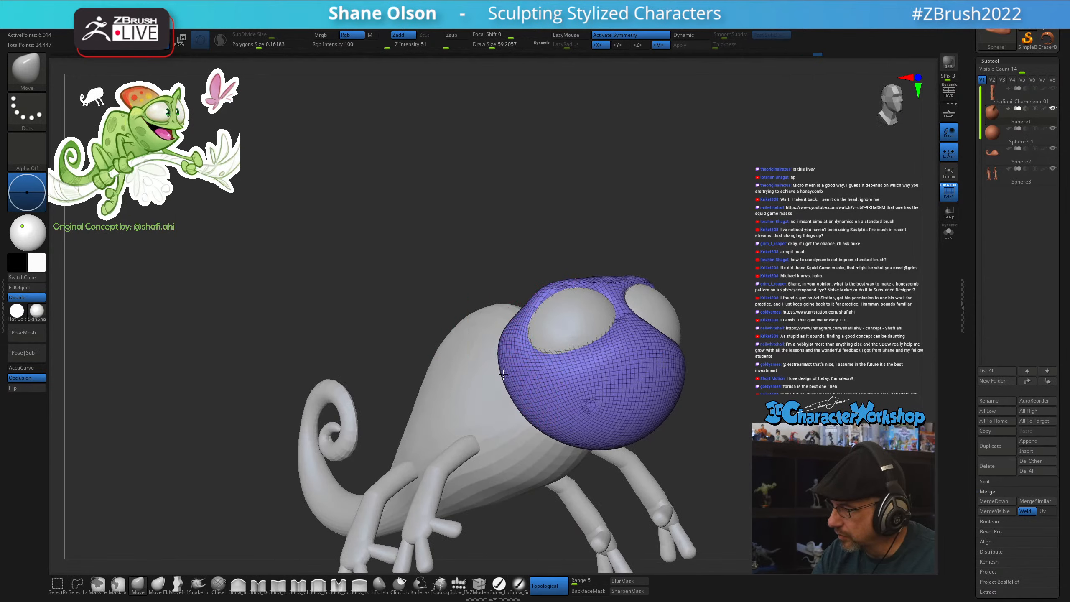
key("[")
mouse_move(624, 461)
left_mouse_down()
mouse_move(696, 461)
mouse_move(643, 454)
mouse_move(672, 467)
mouse_move(685, 445)
mouse_move(600, 488)
left_mouse_up()
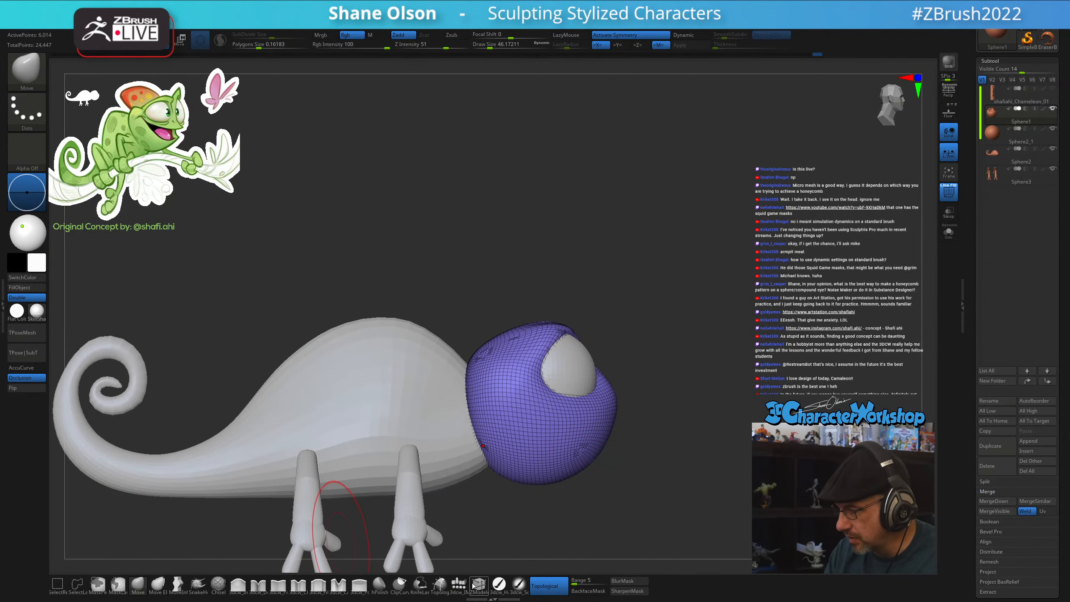
Insert a QuadSphere-2 mesh on top of the head near its back with the insert-mesh brush
left_click(458, 584)
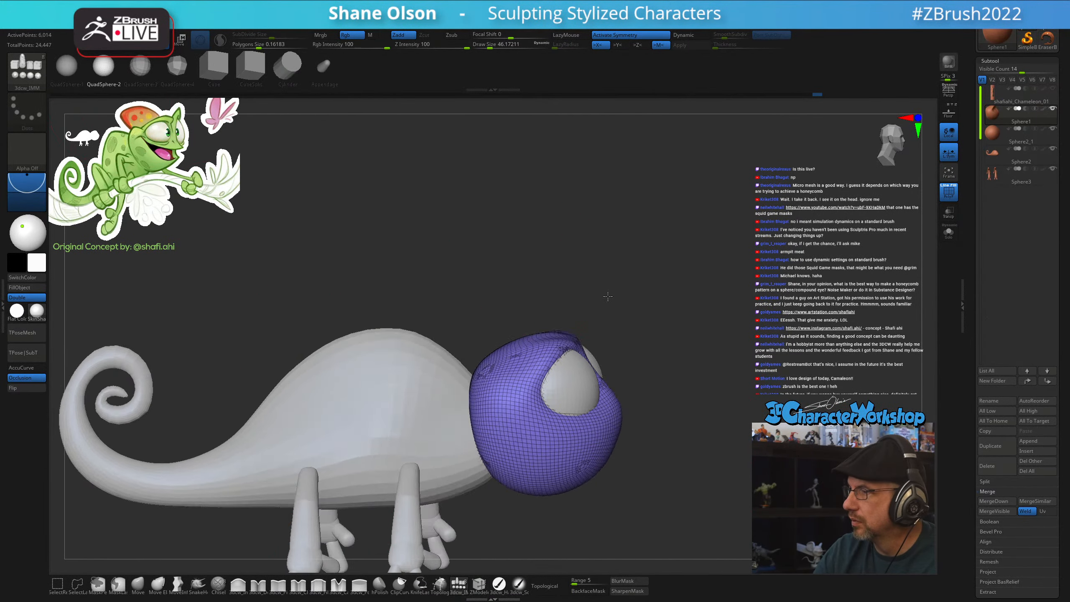
mouse_move(608, 296)
left_mouse_down("shift")
mouse_move(639, 371)
mouse_move(673, 406)
left_mouse_up("shift")
key("s")
mouse_move(537, 398)
left_mouse_down()
mouse_move(525, 398)
mouse_move(527, 449)
left_mouse_up()
mouse_move(697, 502)
left_mouse_down()
mouse_move(702, 451)
mouse_move(716, 443)
mouse_move(698, 522)
left_mouse_up()
Flatten the inserted sphere across the head's width into a thin disc with the transform gizmo
key("w")
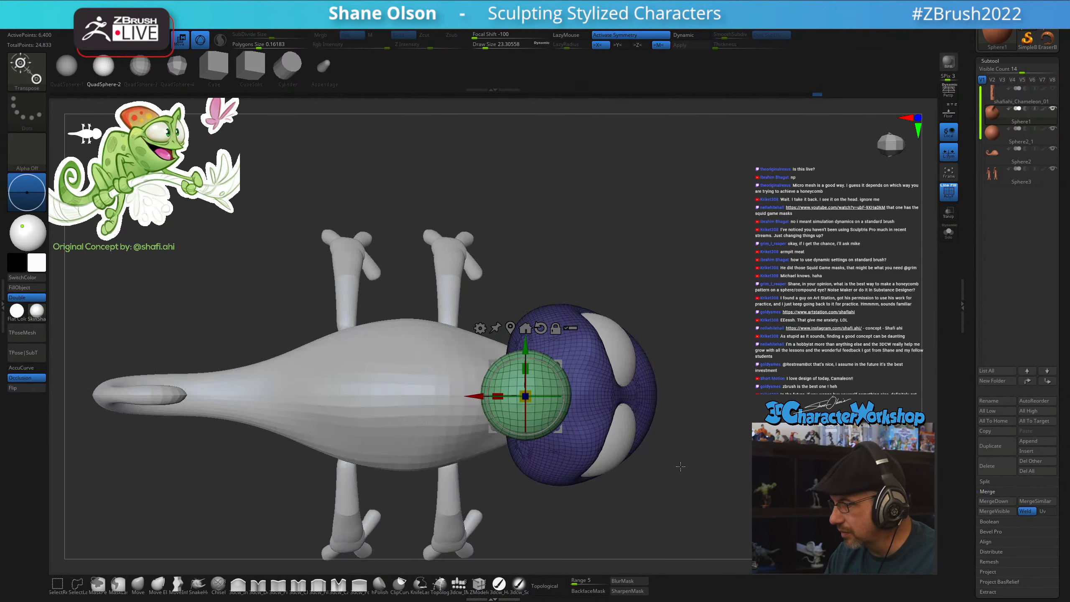
left_click_drag(530, 371, 530, 386)
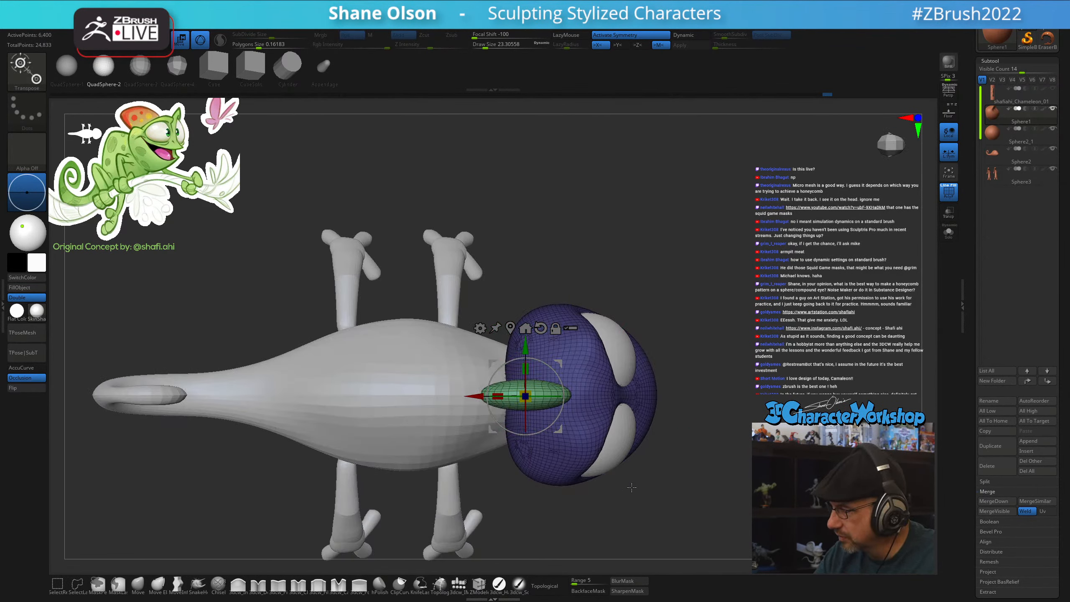
left_click_drag(633, 488, 648, 401, "shift")
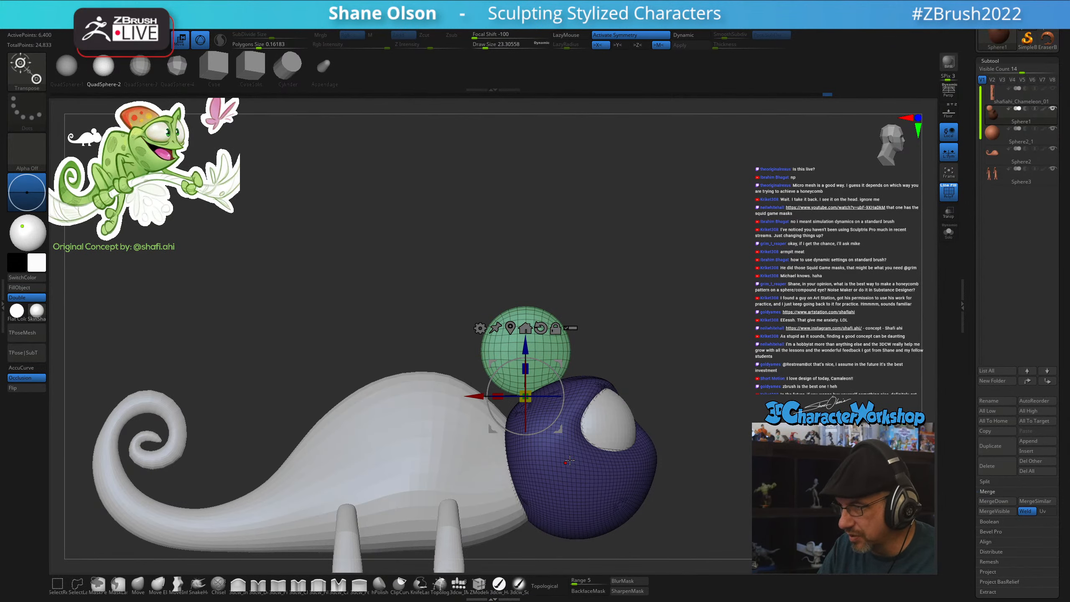
Lower the flattened disc onto the back of the head, tilt it backward, and enlarge it slightly with the gizmo
left_click(138, 585)
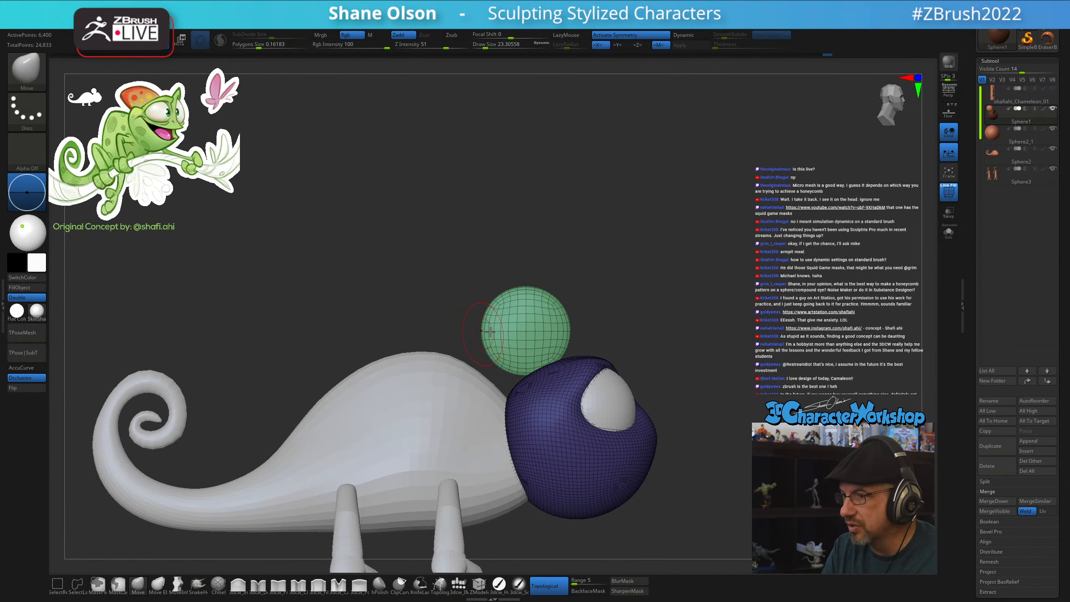
key("w")
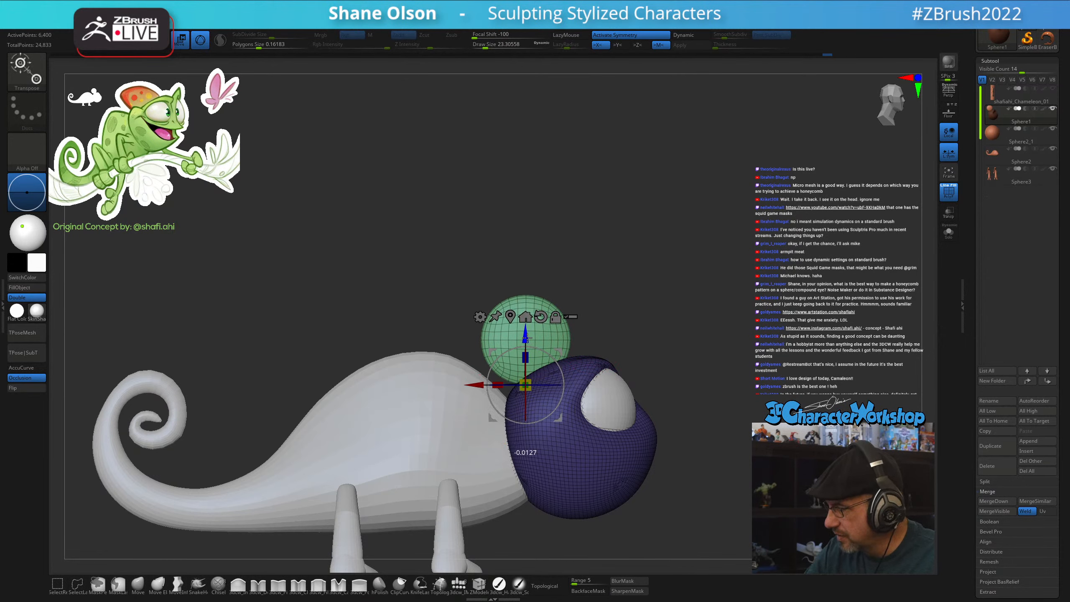
left_click_drag(557, 358, 551, 351)
left_click_drag(559, 351, 576, 358)
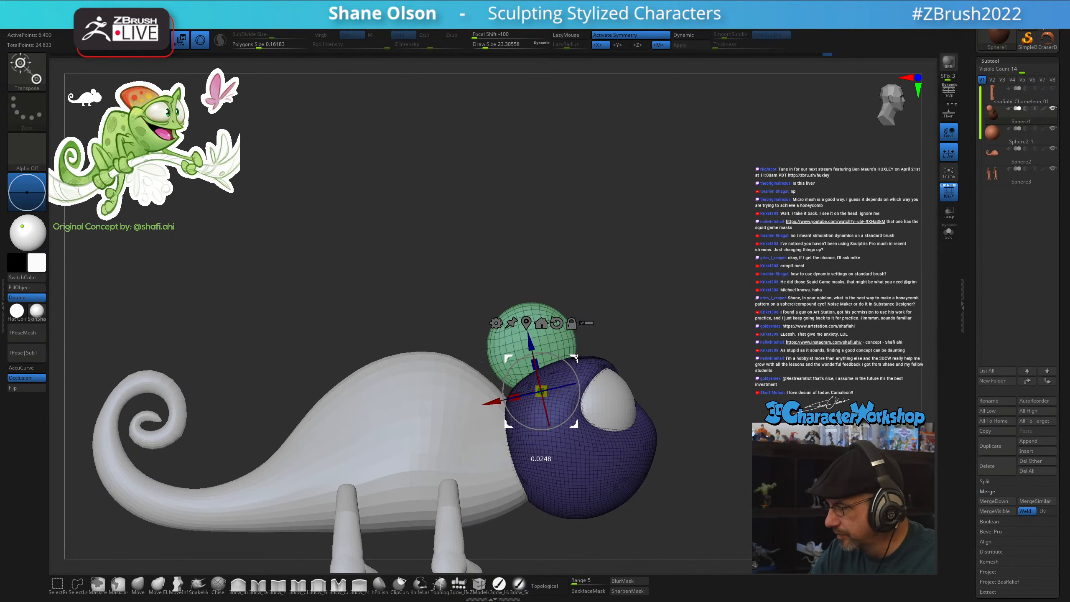
left_click_drag(622, 277, 609, 308, "alt")
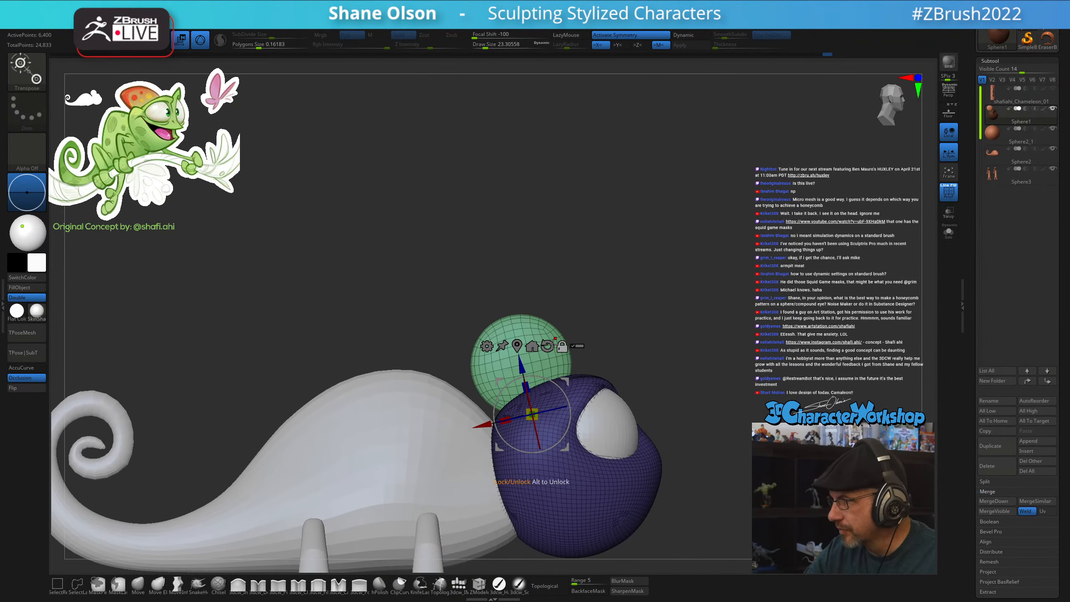
Enable AccuCurve and pull the disc's upper rear edge back into a crest with the Move brush at a draw size of about 54
key("q")
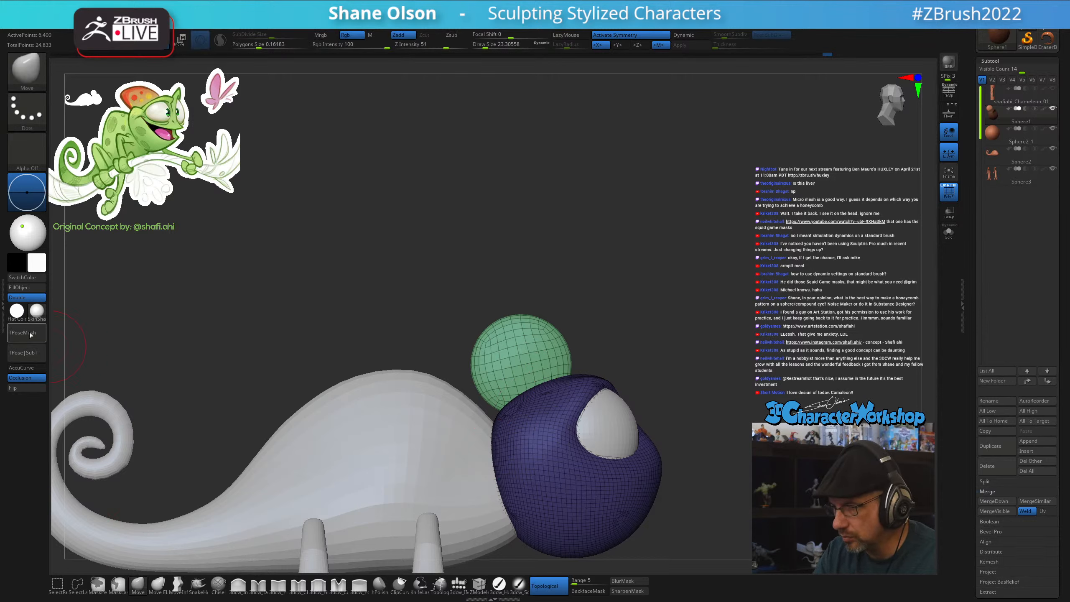
left_click(31, 368)
key("s")
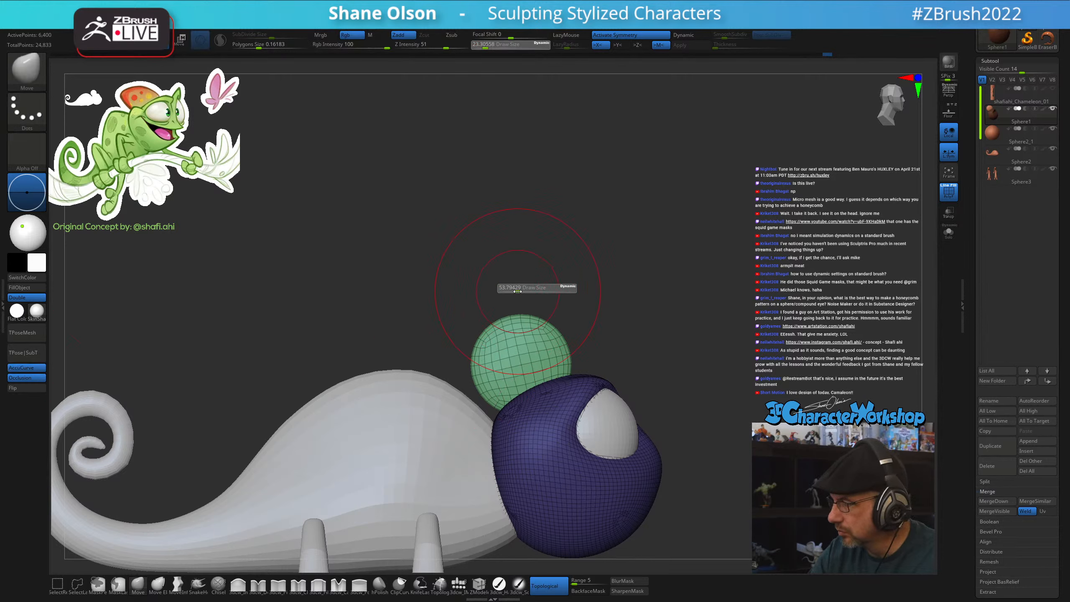
left_click_drag(489, 336, 471, 334)
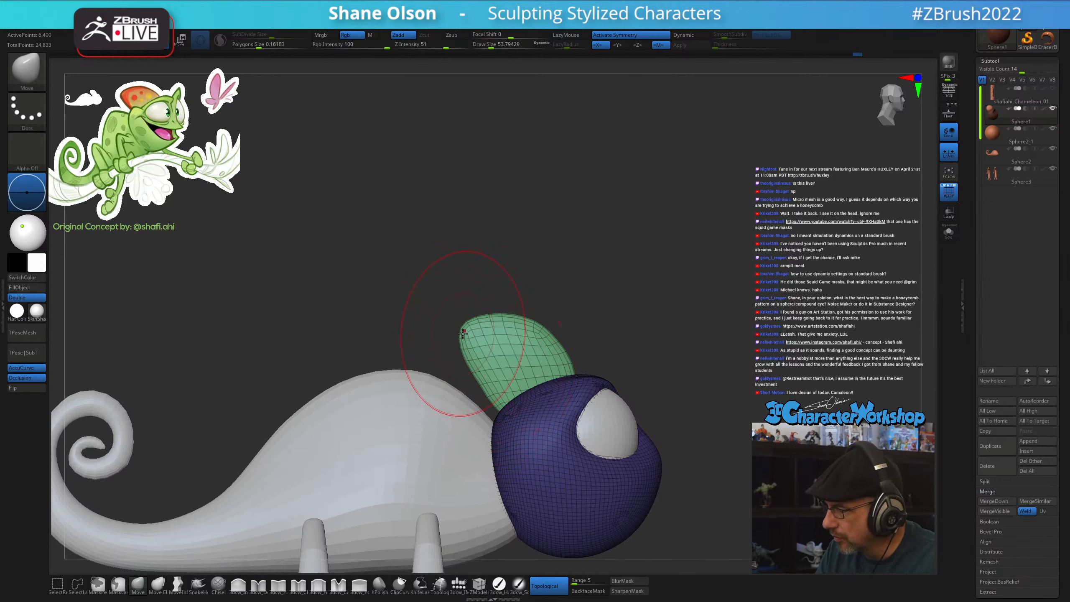
Refine the crest's top and rear contours with the Move brush at a draw size of about 65
key("s")
left_click_drag(531, 298, 533, 298)
left_click_drag(533, 328, 532, 330)
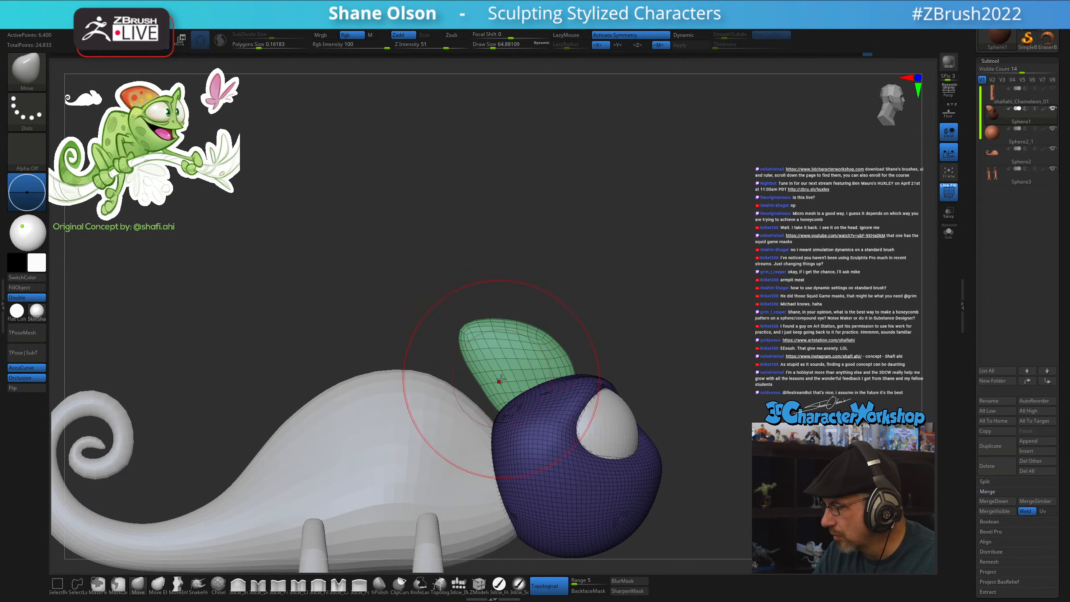
left_click_drag(500, 380, 512, 362, "shift")
left_click_drag(503, 401, 503, 402)
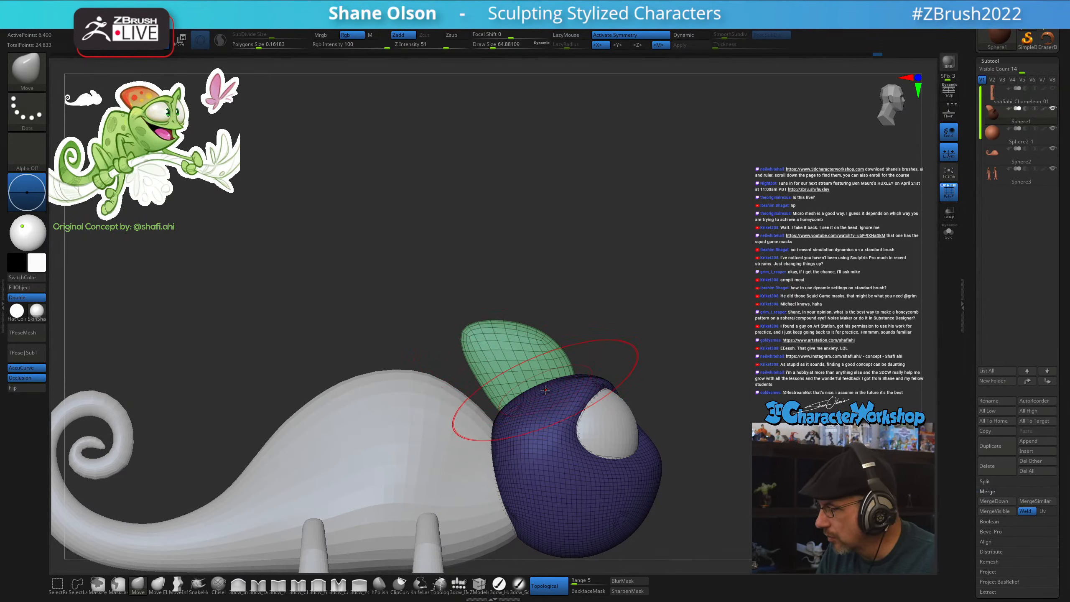
mouse_move(658, 298)
left_mouse_down()
mouse_move(645, 320)
mouse_move(611, 331)
mouse_move(657, 312)
mouse_move(644, 344)
left_mouse_up()
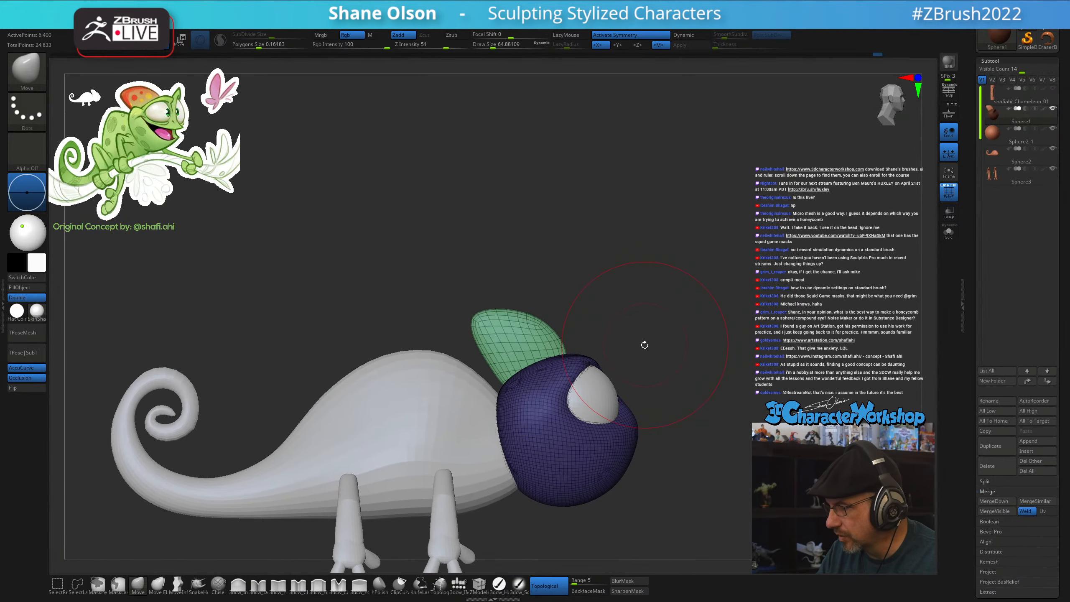
Scale up the head crest with the gizmo, hide the wireframe, and refine its outline with the Move brush
key("w")
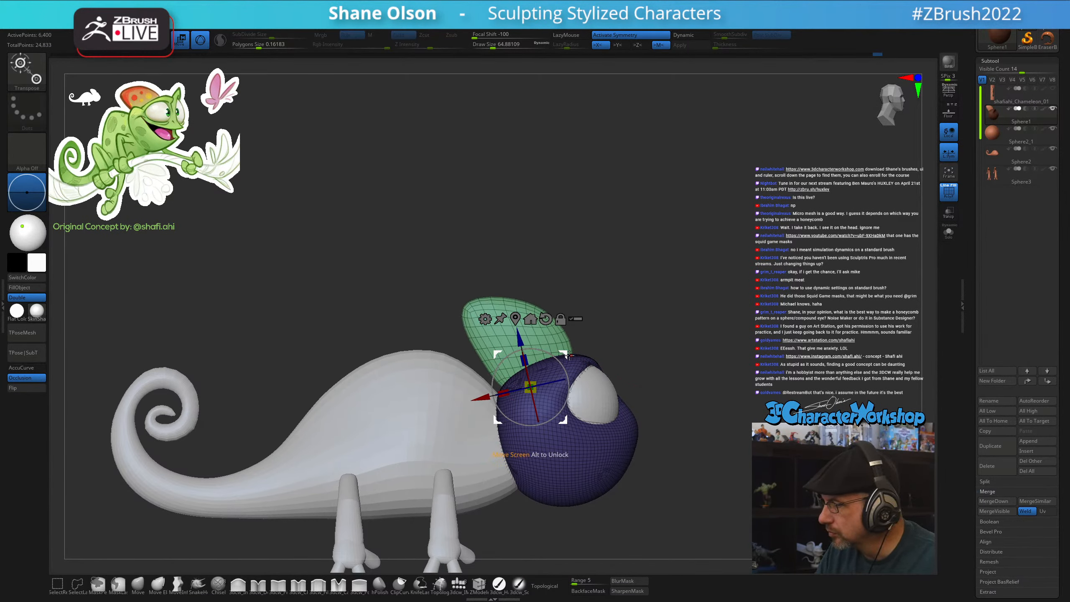
key("q")
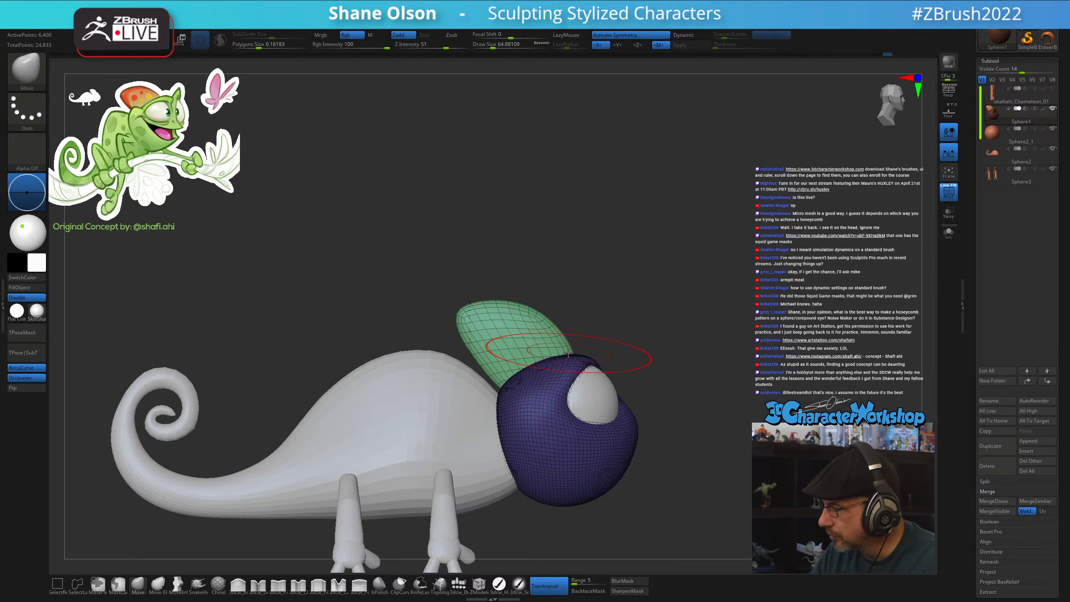
left_click_drag(697, 388, 706, 434)
key("shift+f")
left_click_drag(641, 319, 648, 314, "alt")
left_click_drag(601, 288, 590, 275)
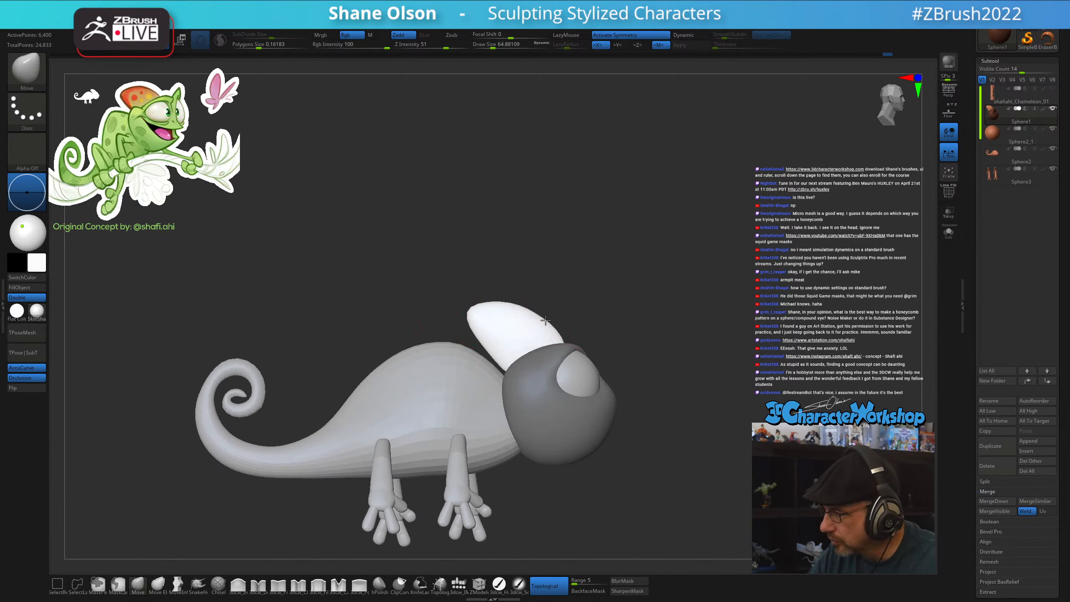
Split the unmasked crest from the head into its own subtool with Split Unmasked Points
left_click_drag(700, 425, 680, 446)
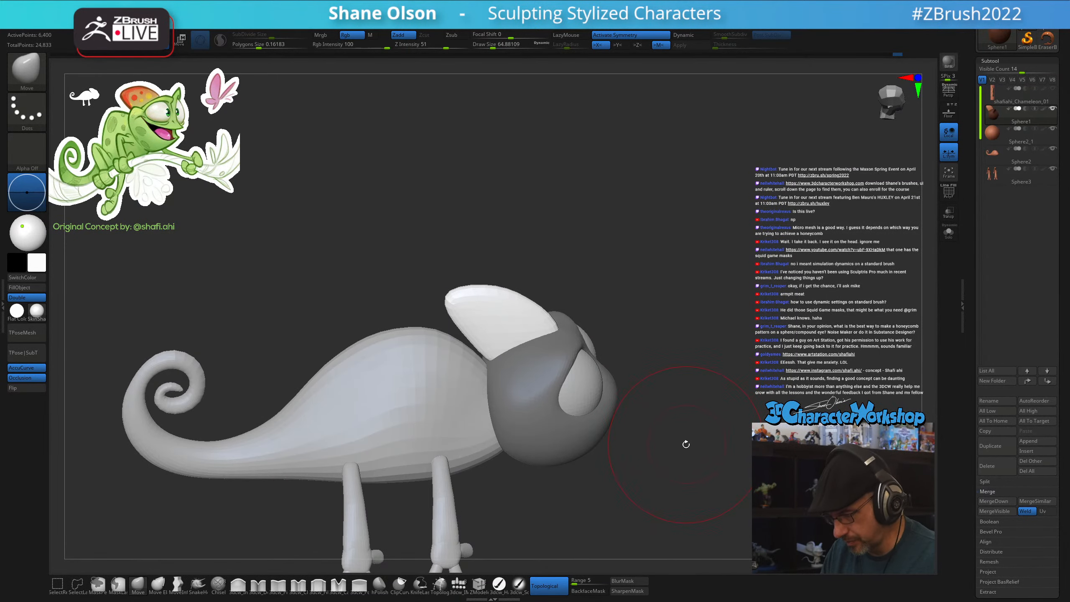
key("space")
left_click(682, 373)
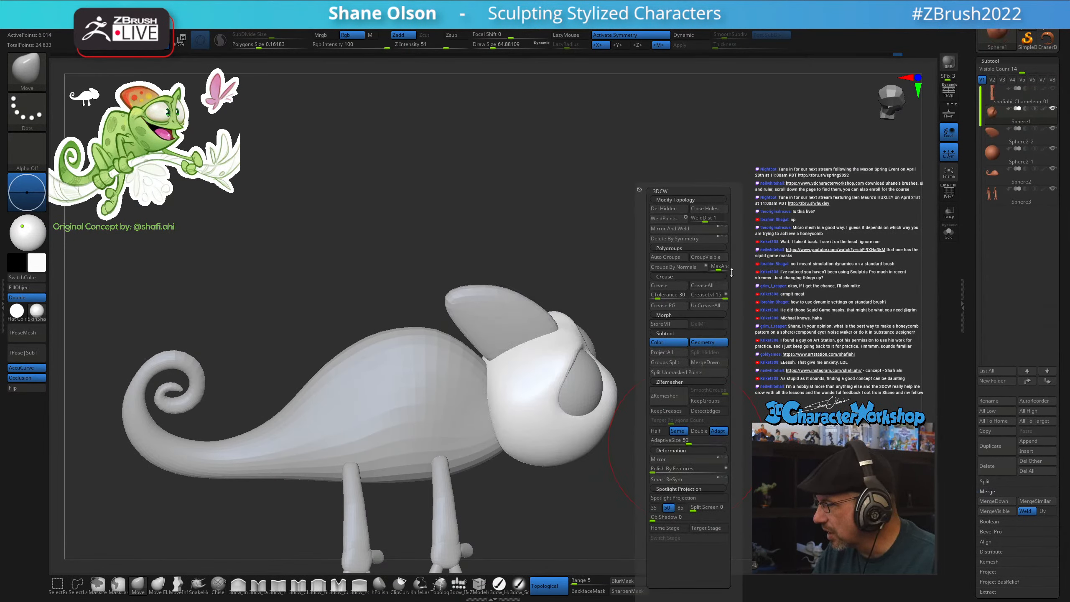
left_click_drag(718, 377, 719, 374)
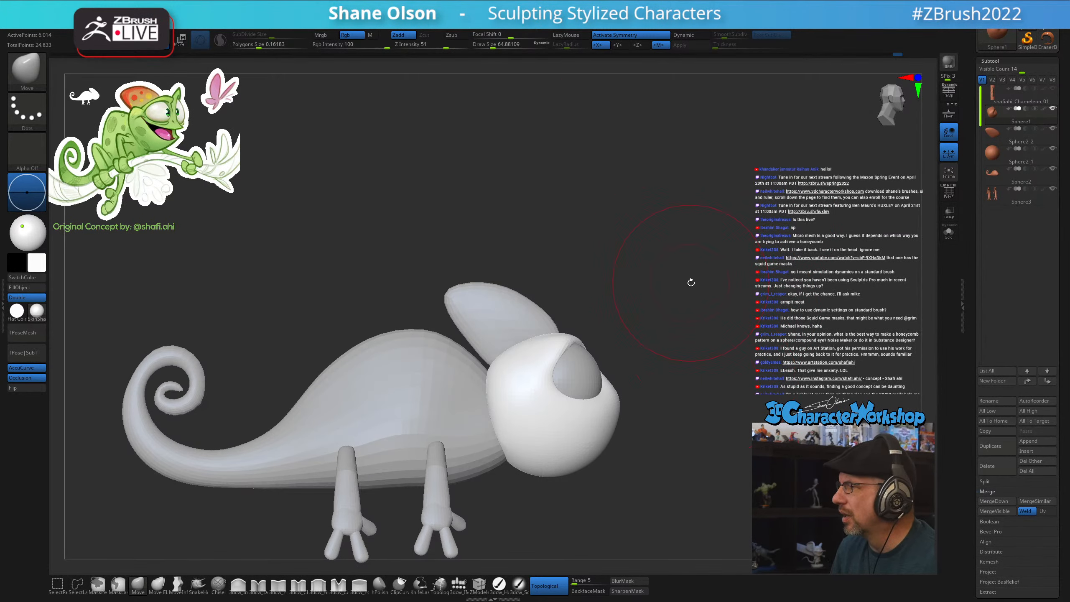
Set the Move brush's draw size to about 39 and show the wireframe on the head subtool
key("s")
left_click_drag(699, 278, 694, 279)
left_click_drag(697, 316, 696, 278, "alt")
left_click_drag(706, 238, 692, 273)
key("s")
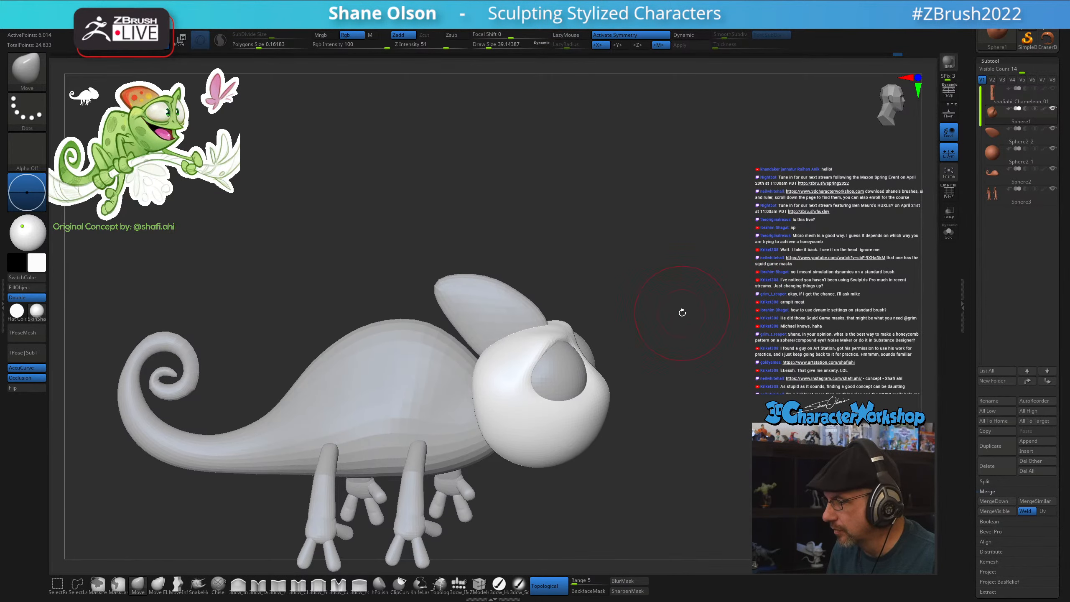
left_click_drag(682, 311, 712, 332, "shift")
key("shift+f")
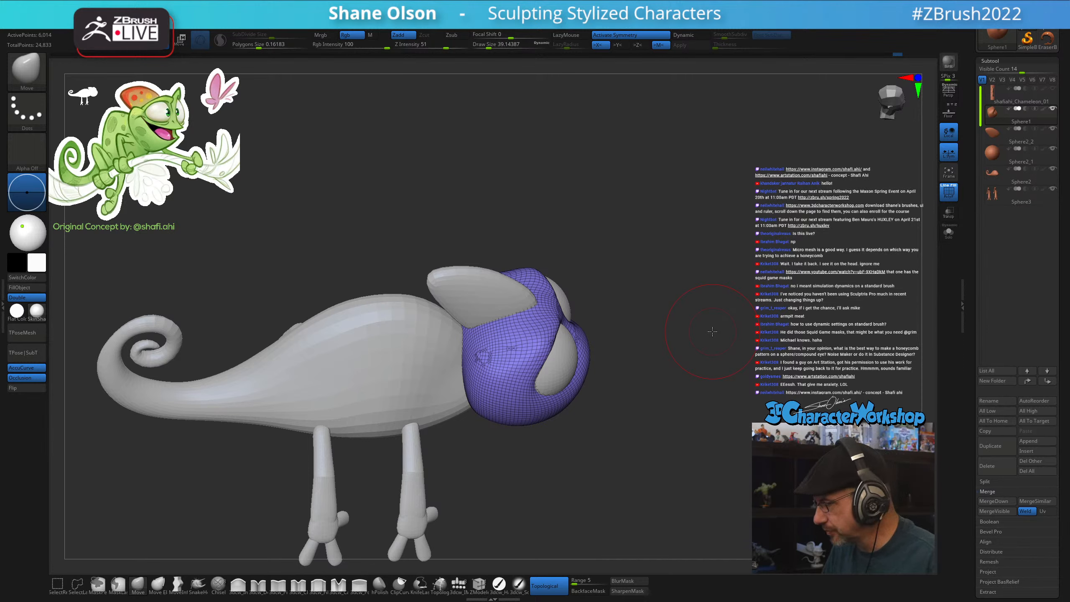
Refine the head's mesh density by setting Polygons Size to about 0.109
left_click_drag(646, 478, 647, 442)
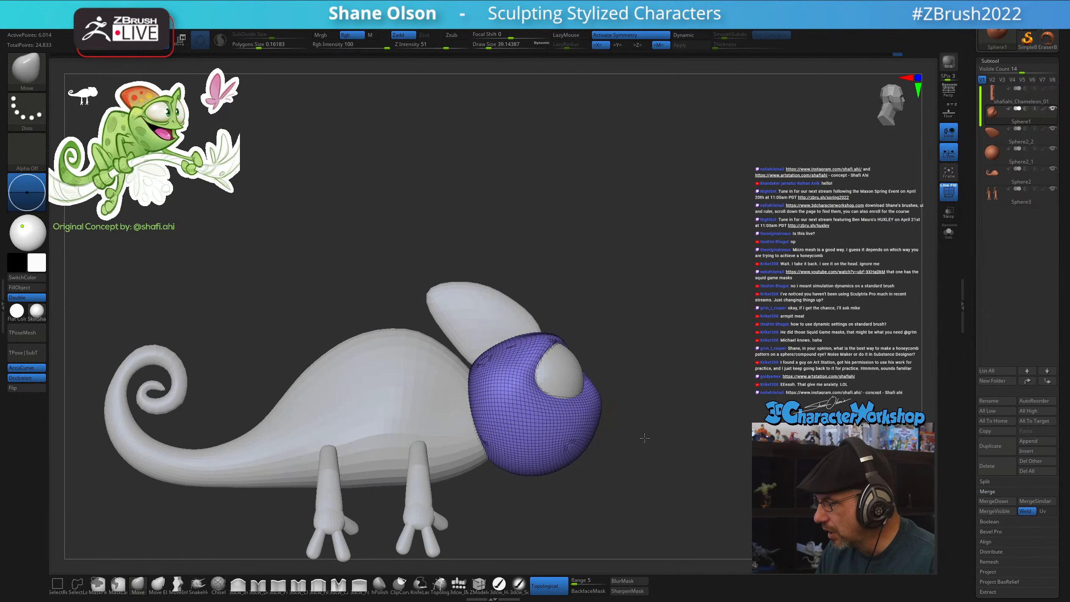
left_click_drag(259, 47, 256, 48)
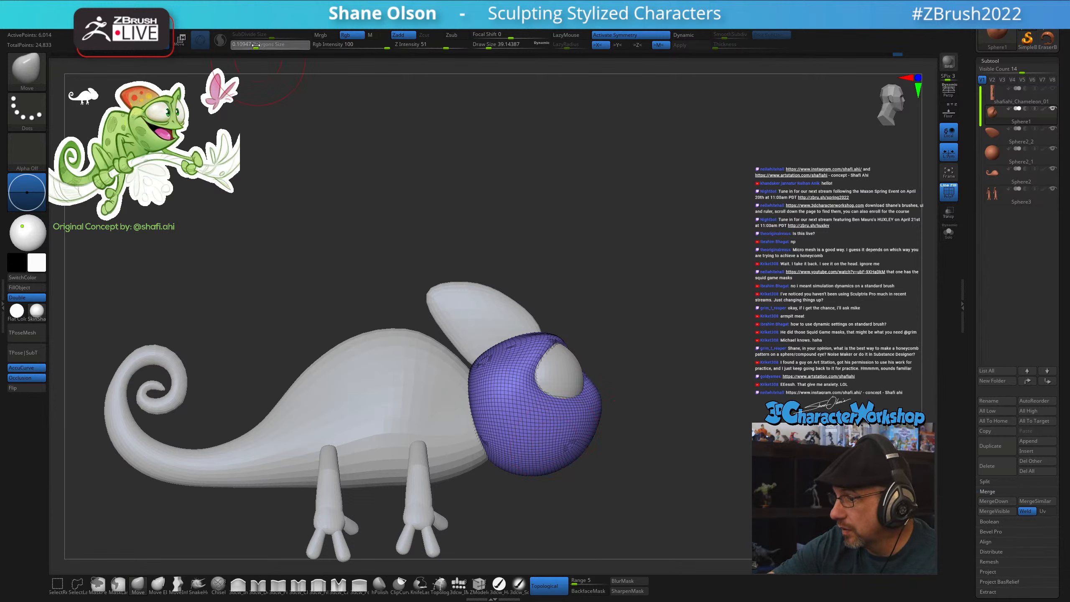
mouse_move(705, 468)
left_mouse_down()
mouse_move(696, 471)
mouse_move(724, 454)
mouse_move(760, 457)
left_mouse_up()
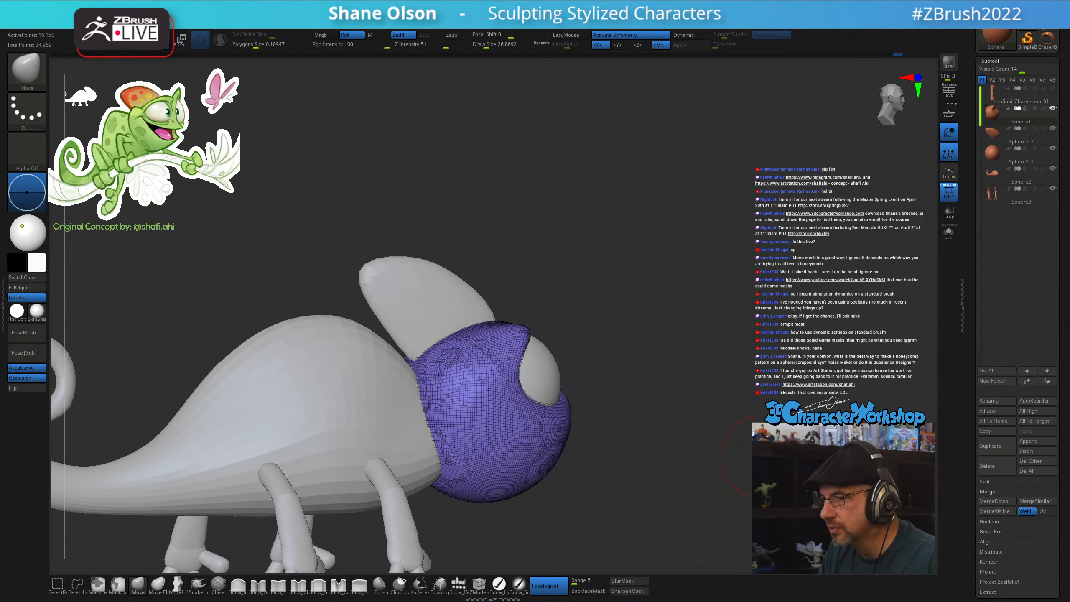
Hide the wireframe and try the 3dcw_Fill brush around the eye sockets at a draw size of about 12
left_click(318, 586)
key("s")
mouse_move(664, 397)
left_mouse_down()
mouse_move(653, 409)
mouse_move(574, 347)
left_mouse_up()
key("shift+f")
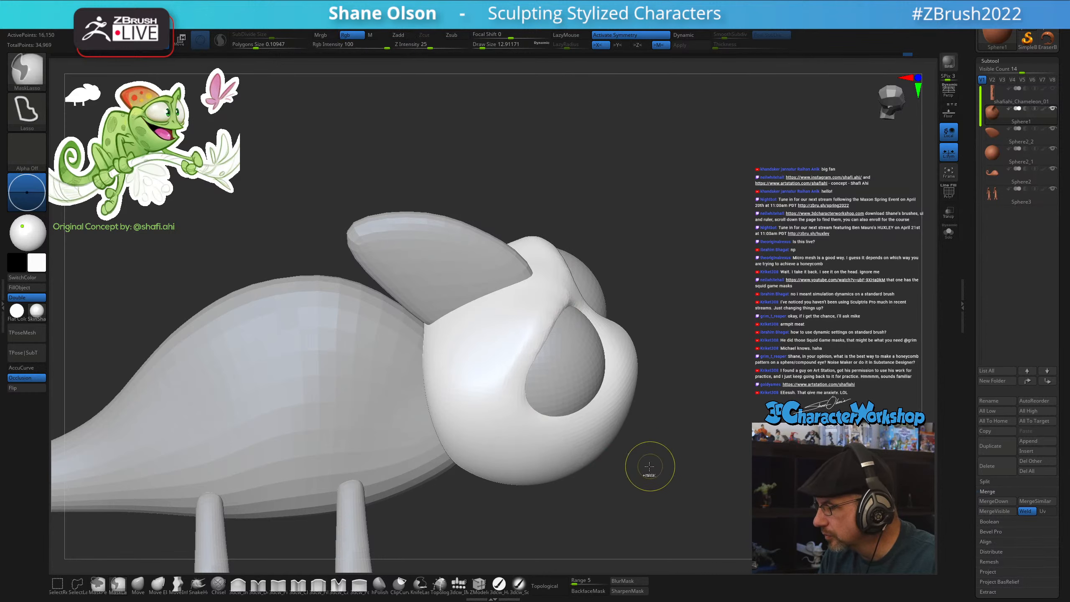
left_click_drag(640, 473, 545, 313)
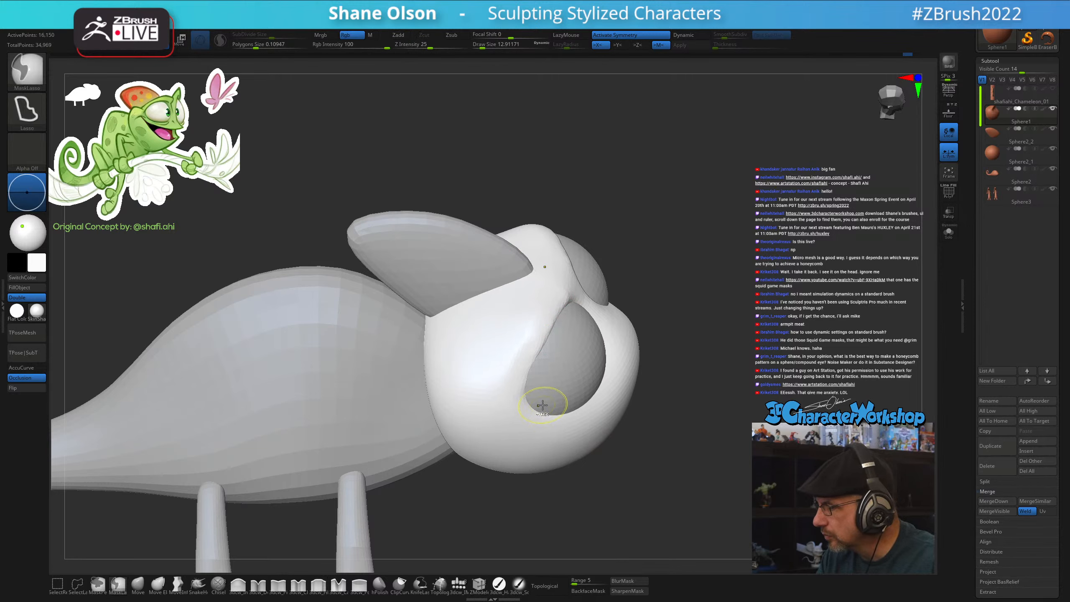
left_click_drag(620, 453, 627, 481)
Build up brow ridges along the upper and rear rims of the eyes with the ClayTubes brush at Z Intensity 19
key("b")
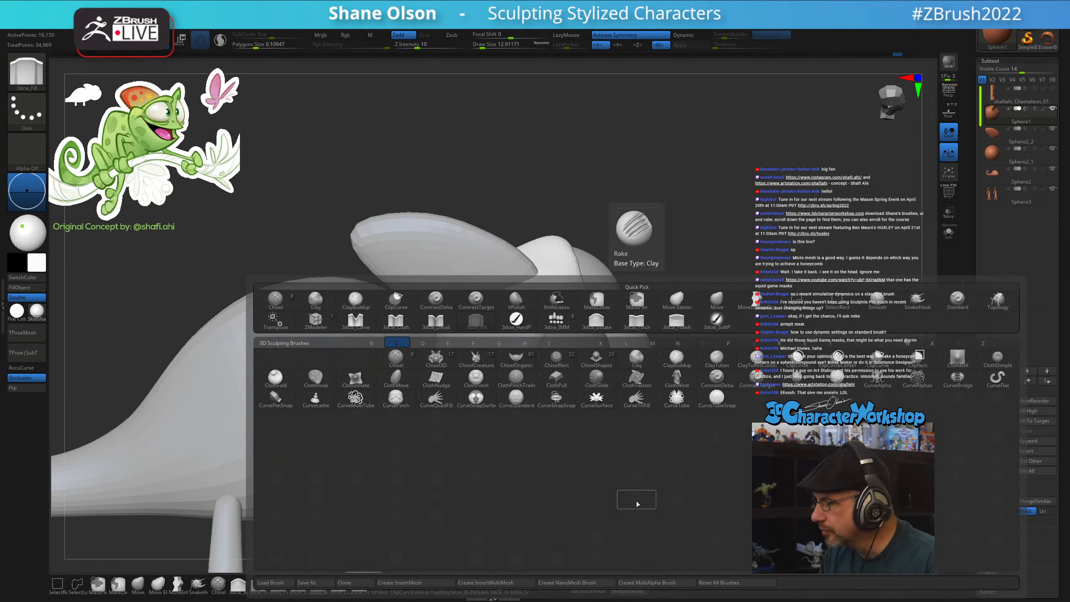
left_click(718, 358)
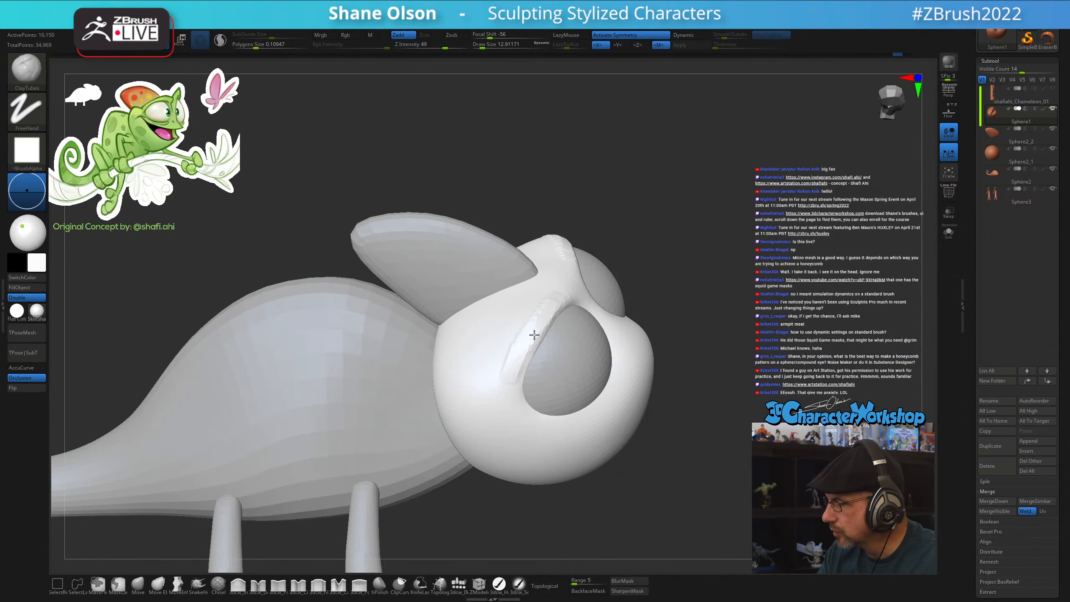
right_click_drag(554, 381, 576, 387)
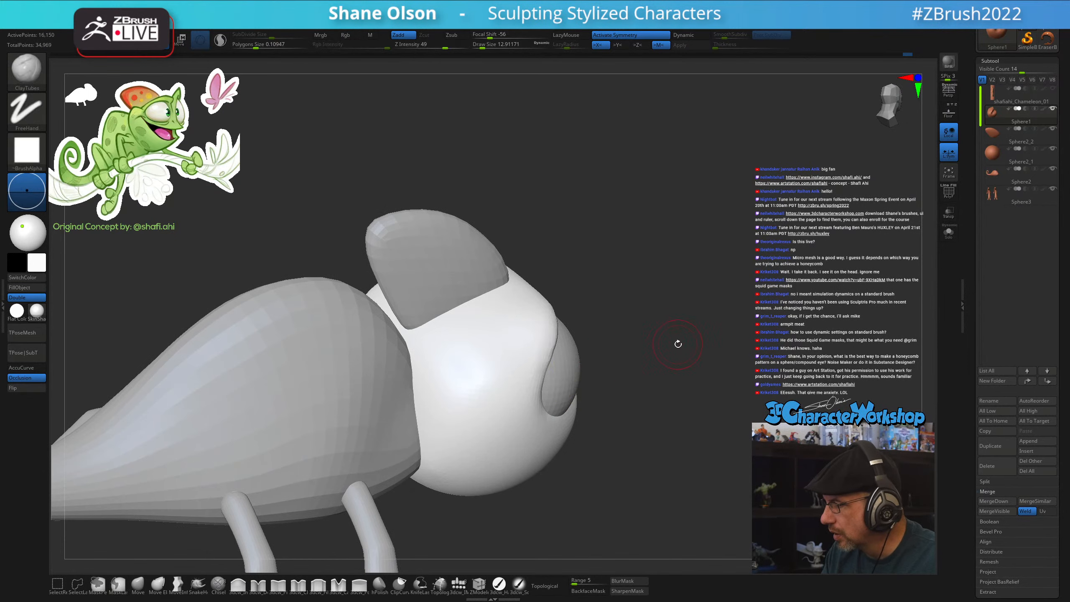
left_click_drag(676, 342, 617, 353)
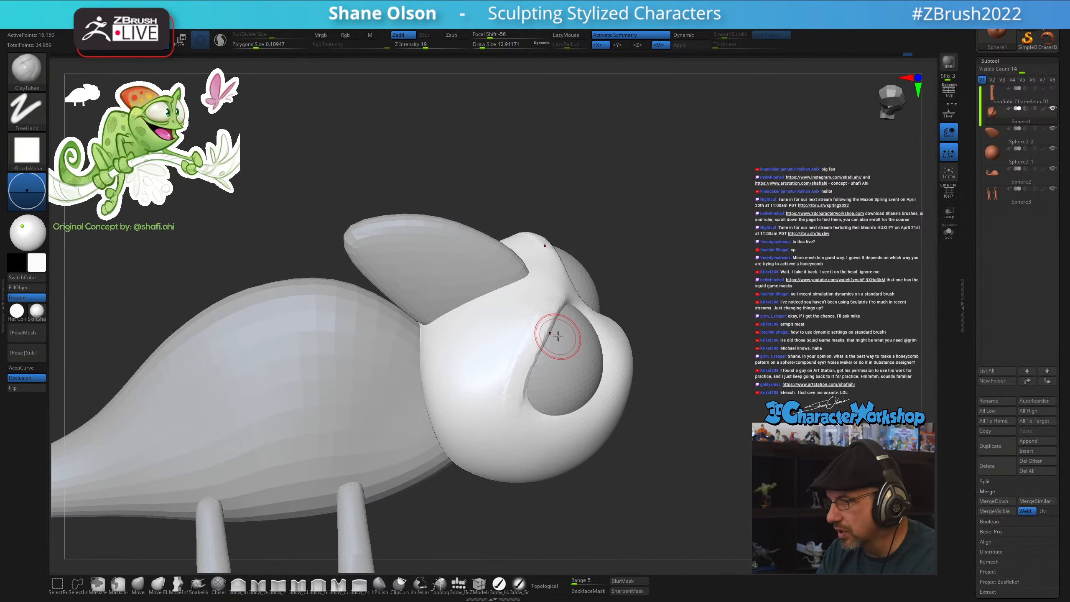
right_click_drag(554, 335, 525, 359)
left_click_drag(546, 310, 572, 298)
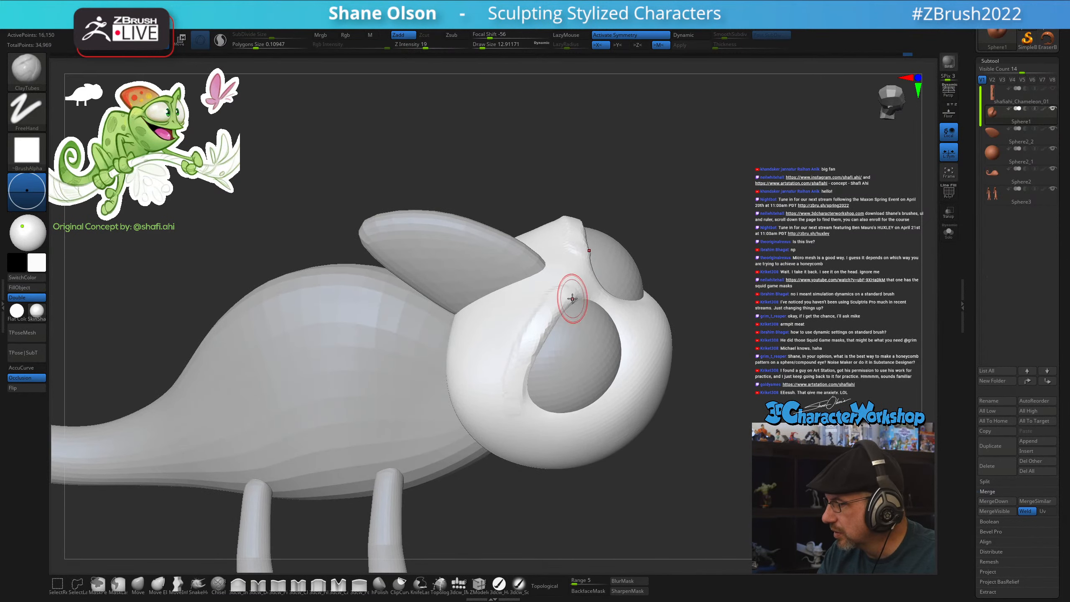
right_click_drag(586, 299, 567, 289)
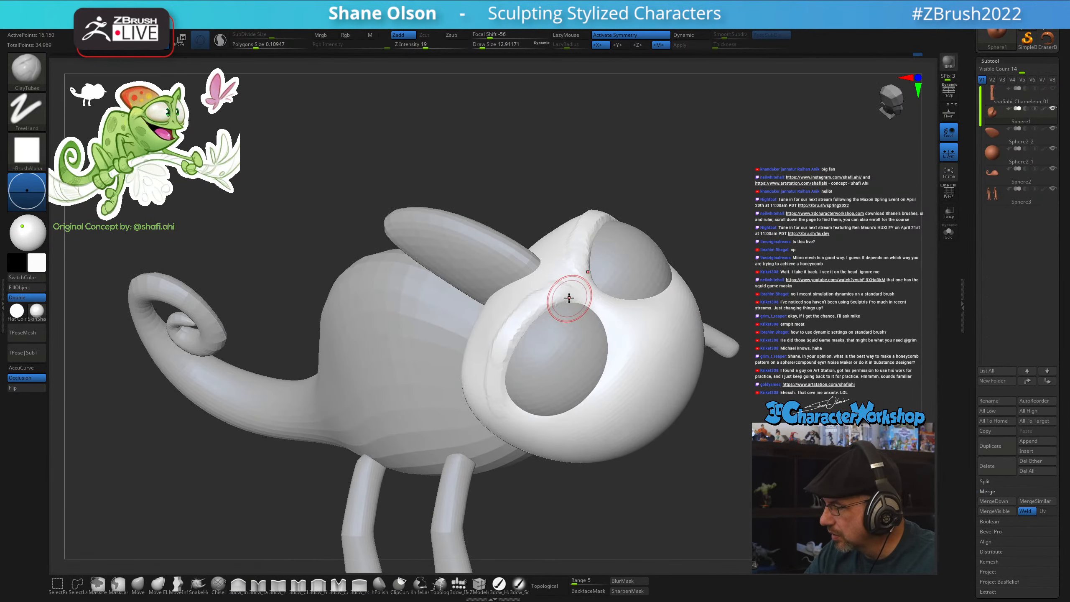
mouse_move(545, 325)
left_mouse_down()
mouse_move(526, 340)
mouse_move(556, 297)
left_mouse_up()
Smooth and refine the brow ridges so they blend into the head around the eyes
key("shift")
right_click_drag(580, 314, 582, 321)
left_click_drag(570, 289, 521, 396, "shift")
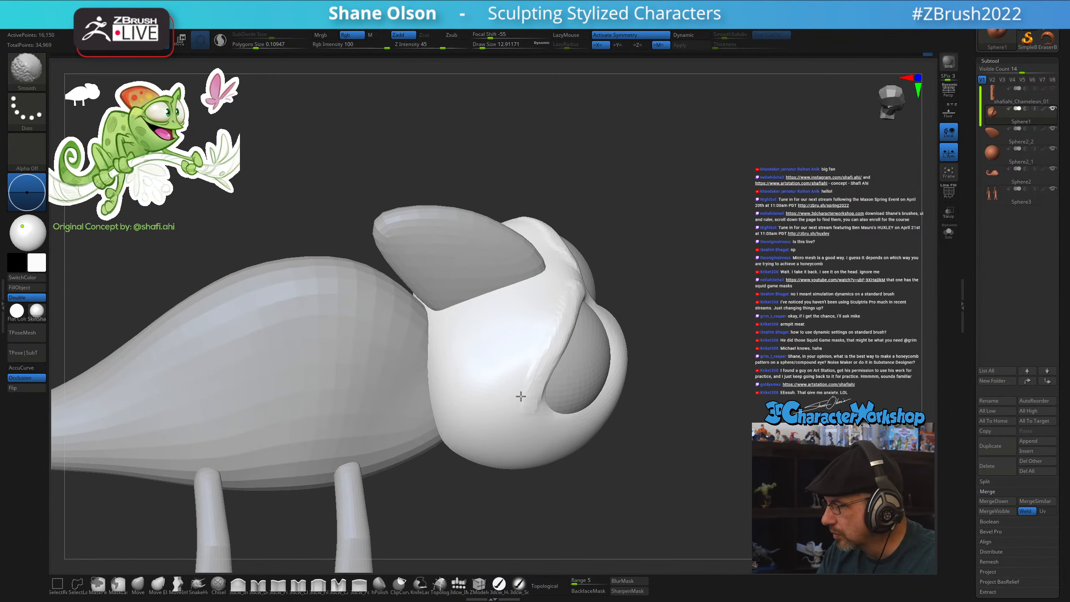
right_click_drag(641, 404, 590, 416)
right_click_drag(644, 380, 607, 405)
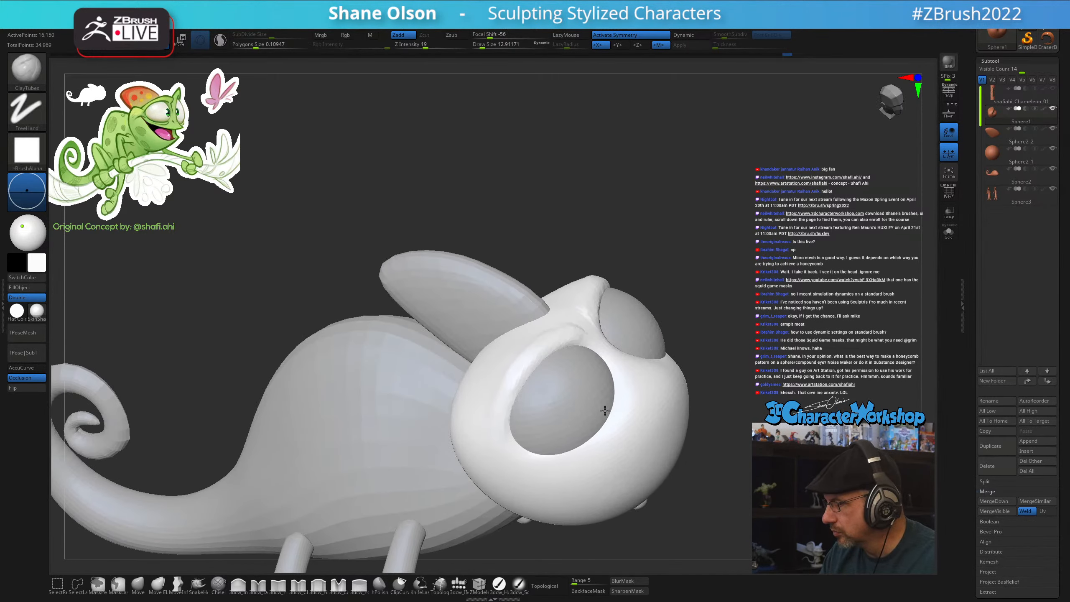
key("s")
left_click_drag(597, 363, 596, 364)
mouse_move(606, 401)
right_mouse_down()
mouse_move(658, 394)
mouse_move(683, 360)
right_mouse_up()
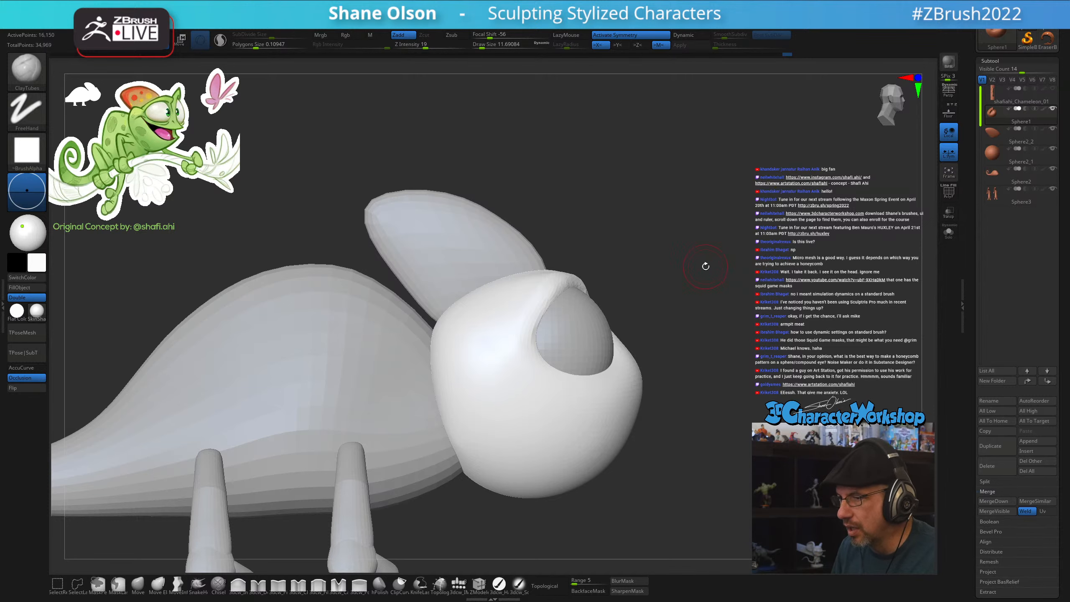
right_click_drag(706, 266, 692, 323)
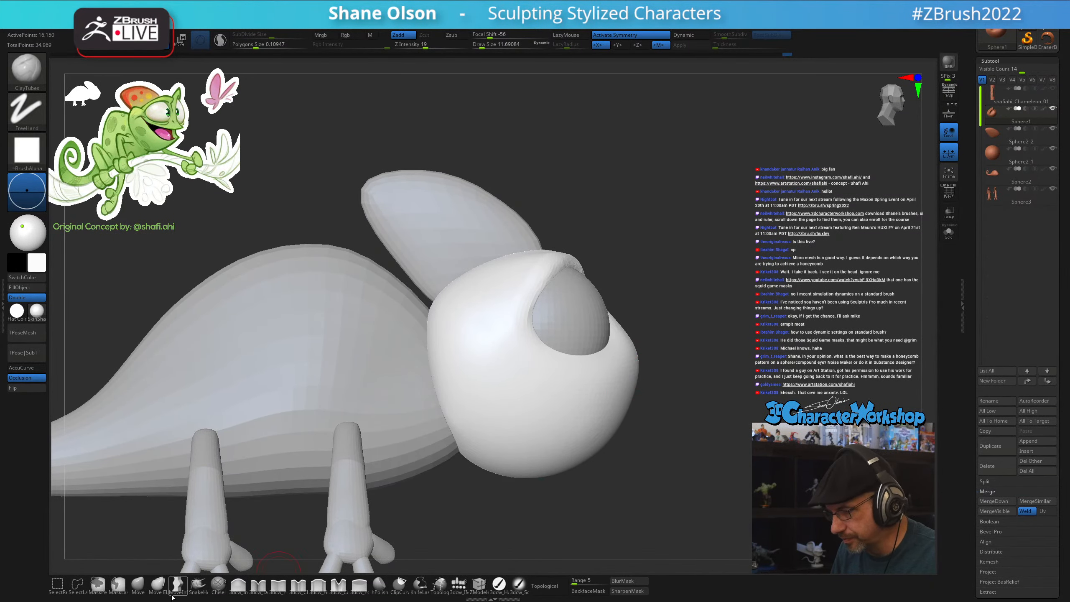
Reshape the front of the snout with the Move brush at a draw size of about 37
left_click(138, 584)
key("s")
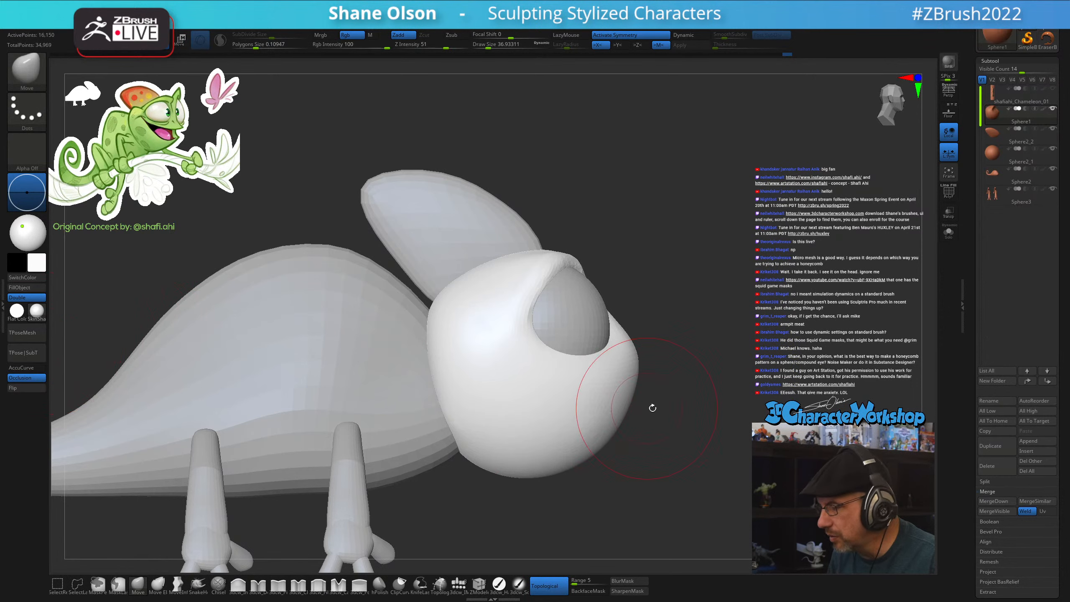
left_click_drag(650, 406, 691, 415)
mouse_move(645, 382)
left_mouse_down()
mouse_move(675, 423)
mouse_move(628, 436)
mouse_move(646, 421)
left_mouse_up()
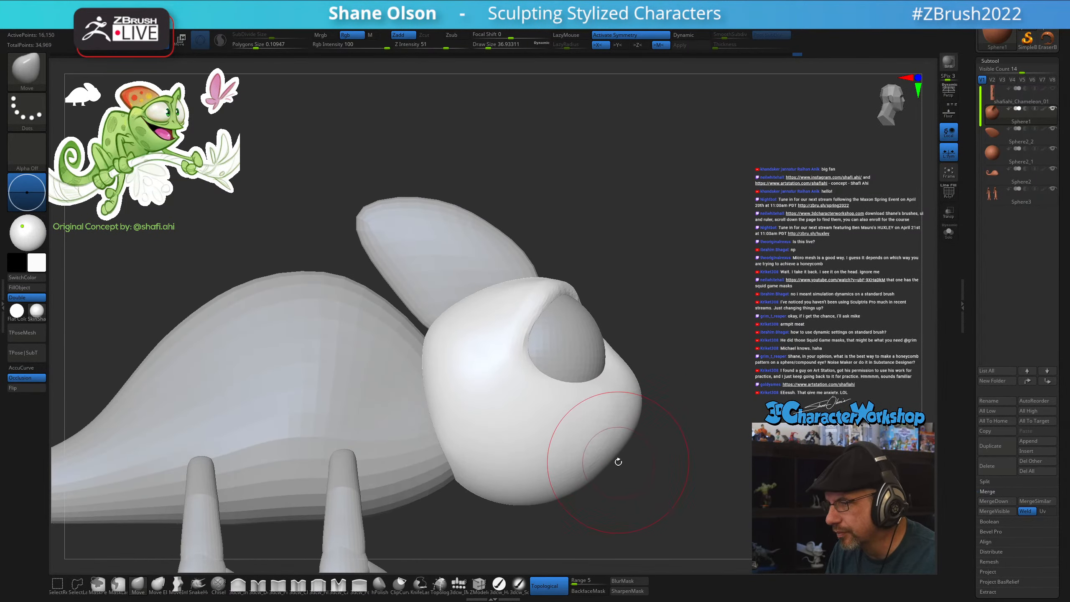
Pull the snout and lower jaw into shape with the Move brush at a draw size of about 49, then reduce it to about 20
key("s")
left_click_drag(618, 462, 621, 462)
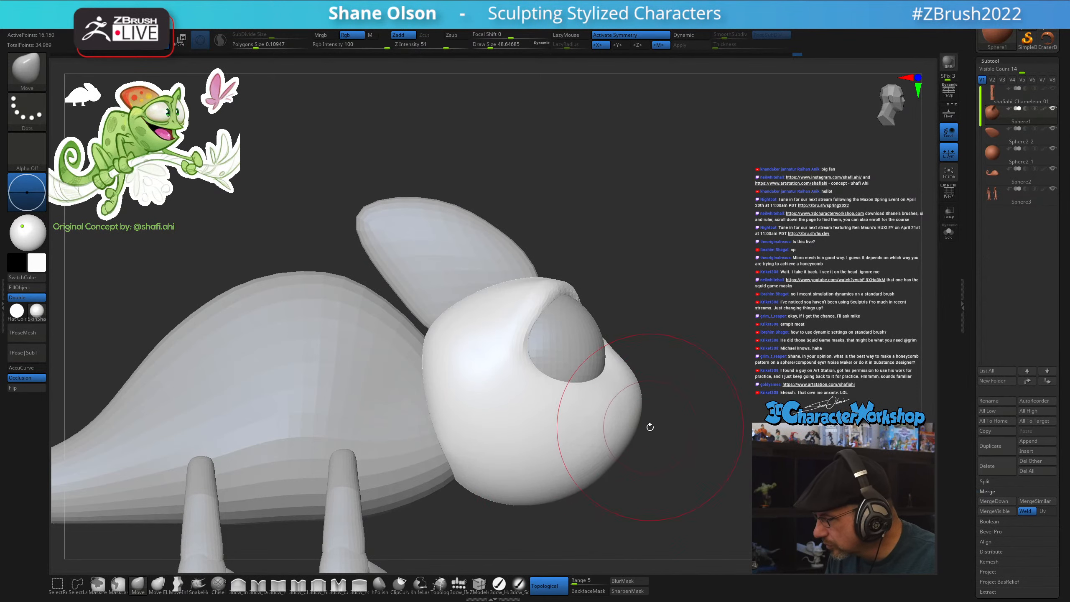
mouse_move(650, 428)
left_mouse_down()
mouse_move(637, 467)
mouse_move(603, 470)
mouse_move(607, 400)
mouse_move(695, 406)
left_mouse_up()
key("s")
left_click_drag(694, 446, 653, 486)
key("s")
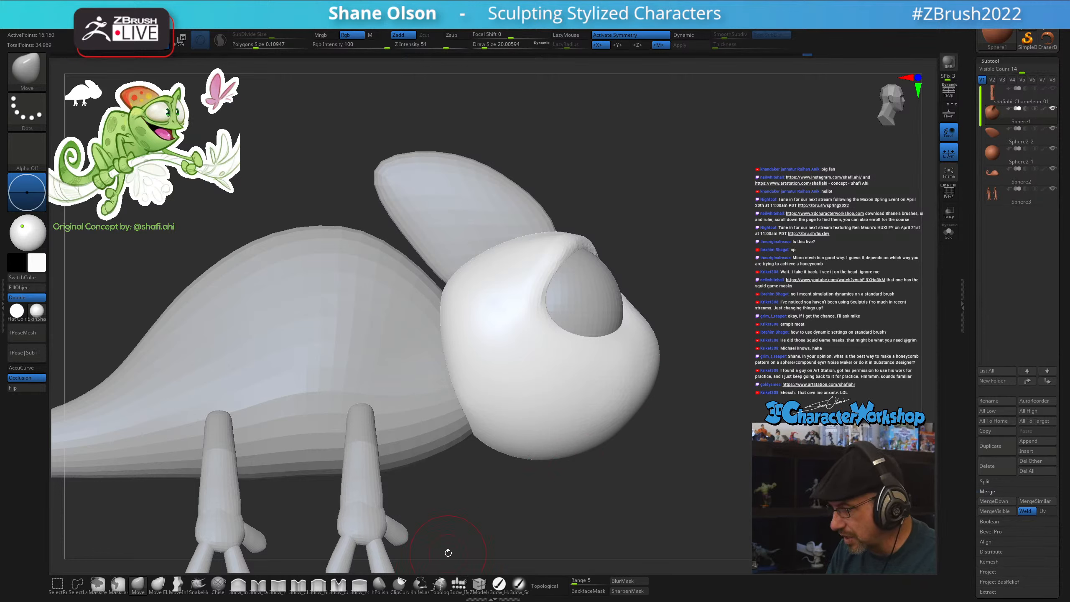
Cut an open, smiling mouth wedge through the front of the head in side view with the KnifeLasso brush
key("ctrl+shift")
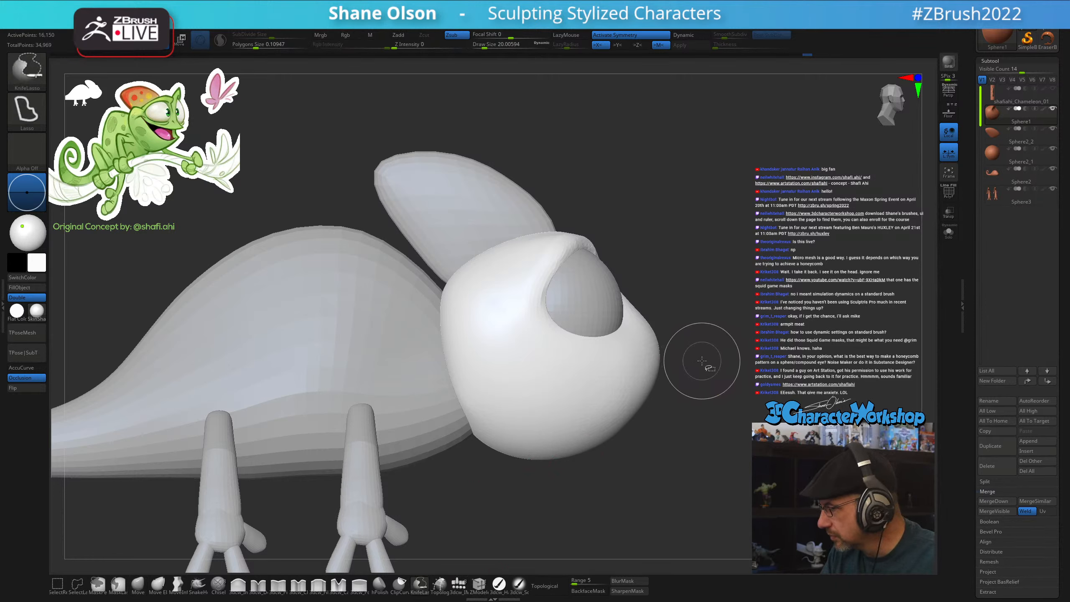
left_click_drag(709, 332, 701, 338, "ctrl+shift")
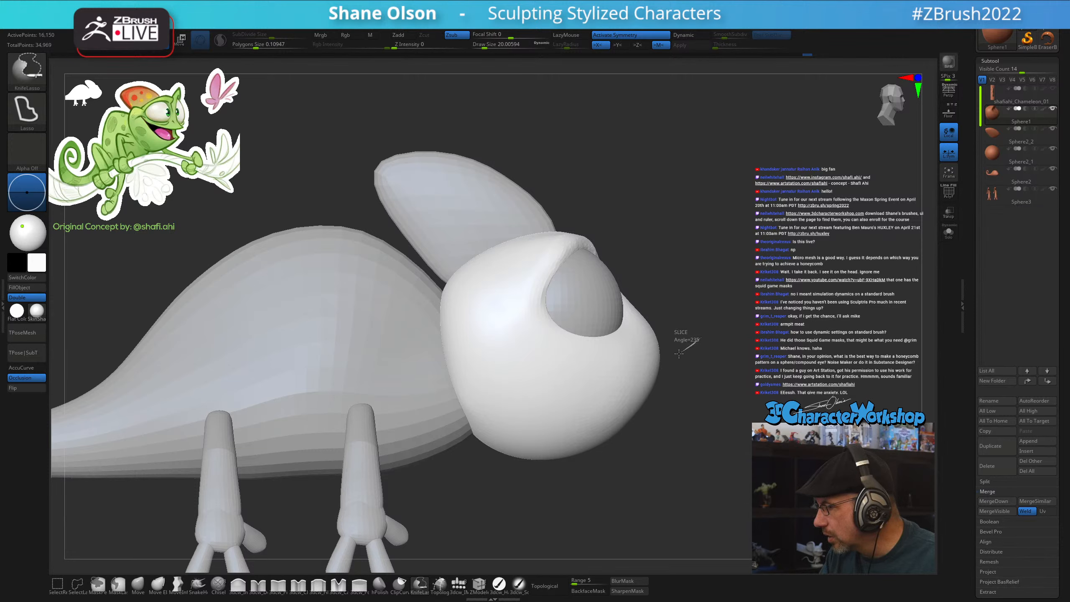
mouse_move(634, 365)
left_mouse_down("ctrl+shift")
mouse_move(561, 353)
mouse_move(506, 310)
mouse_move(543, 371)
mouse_move(708, 443)
mouse_move(755, 404)
left_mouse_up("ctrl+shift")
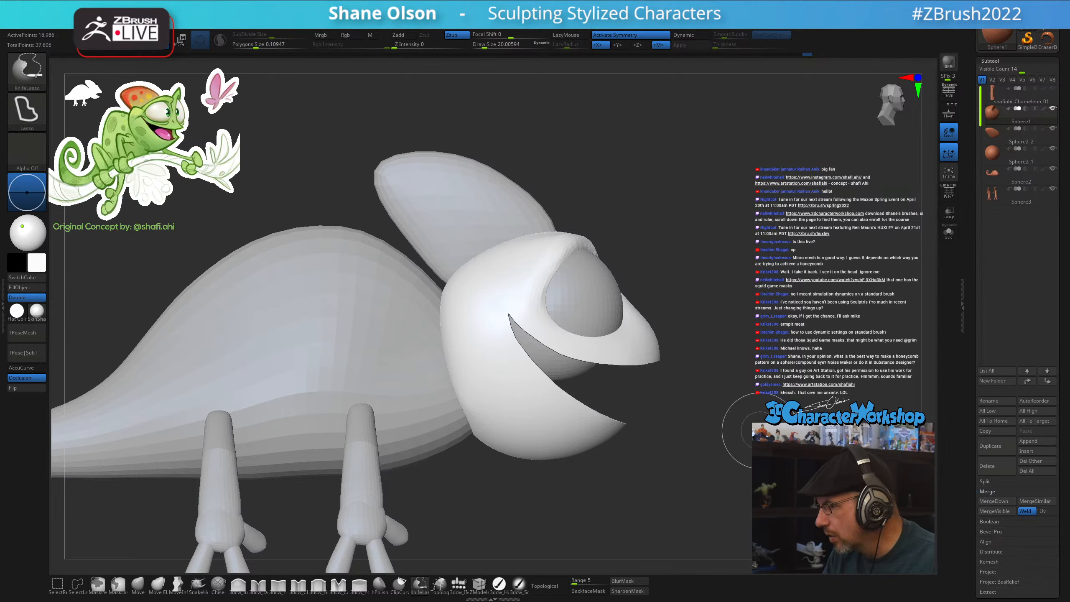
left_click_drag(769, 460, 676, 470)
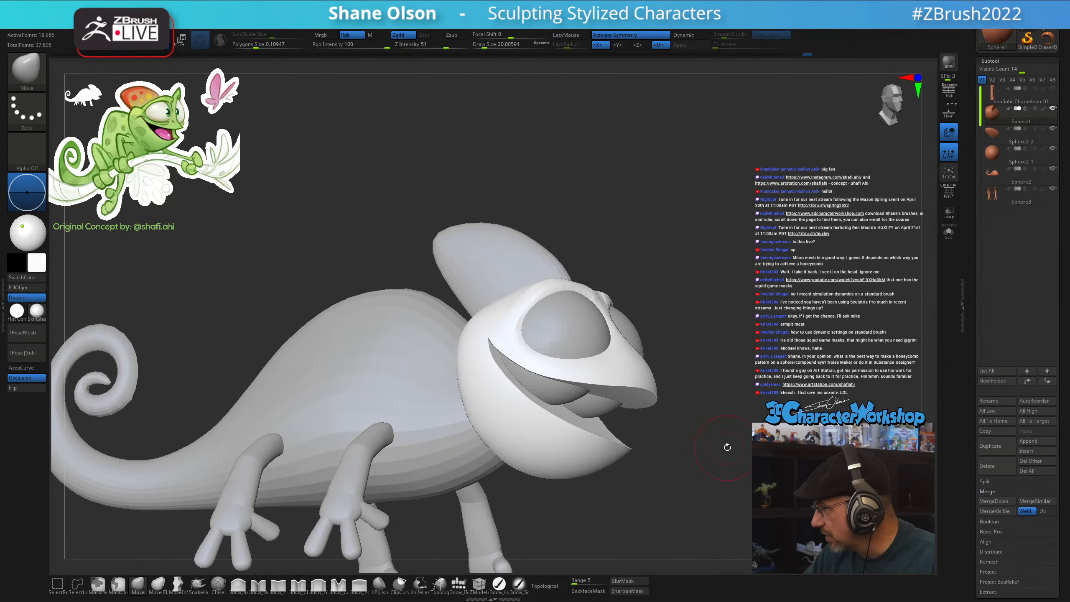
left_click_drag(760, 231, 781, 312)
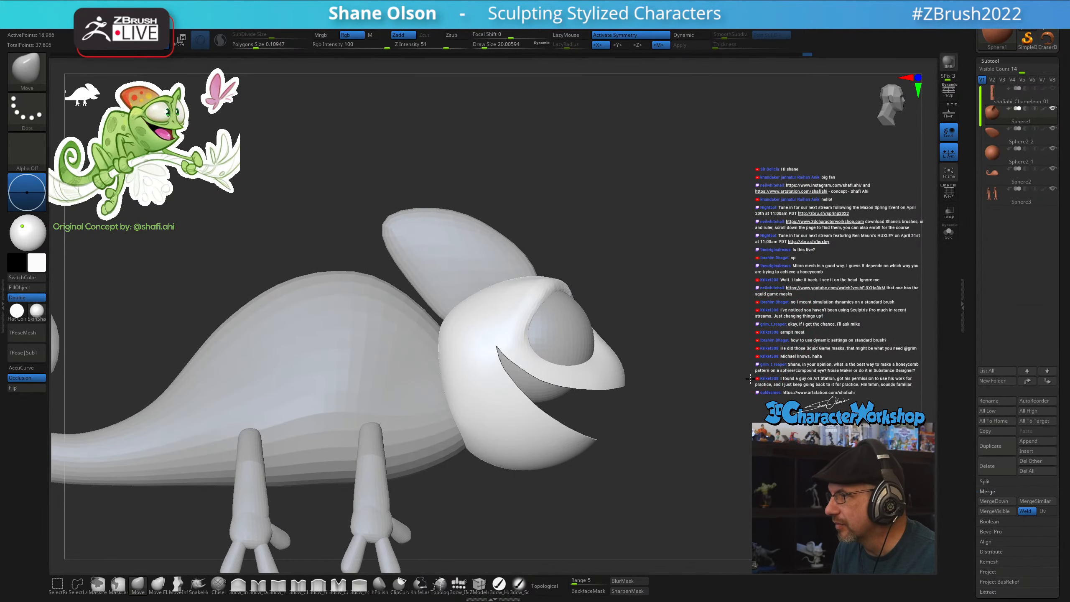
left_click_drag(751, 379, 738, 280)
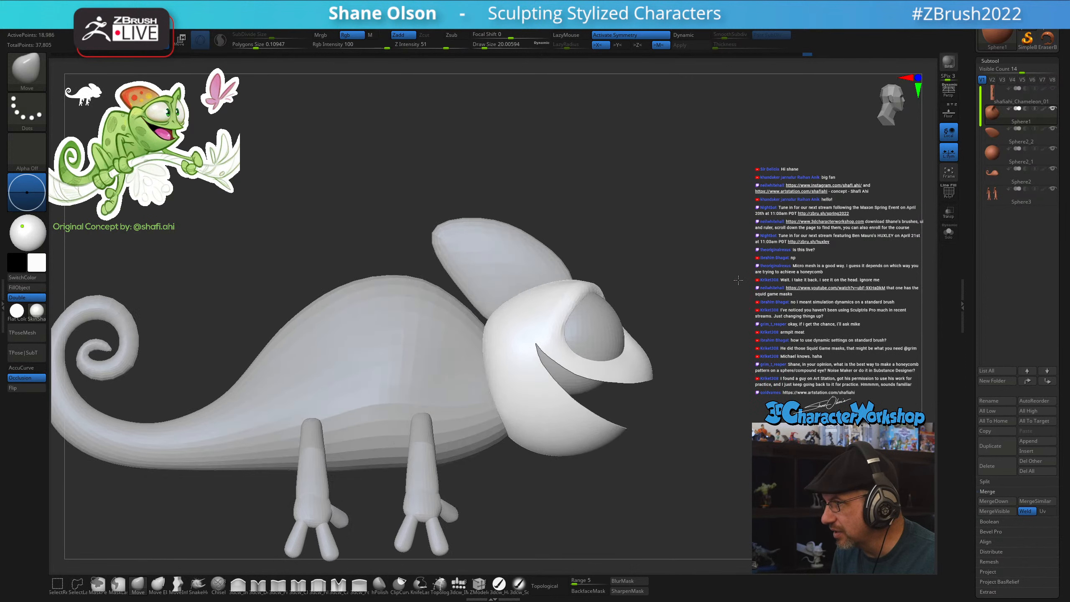
Show the wireframe on the head and set the Move brush's draw size to about 17 for the mouth corner
key("s")
left_click_drag(732, 339, 732, 339)
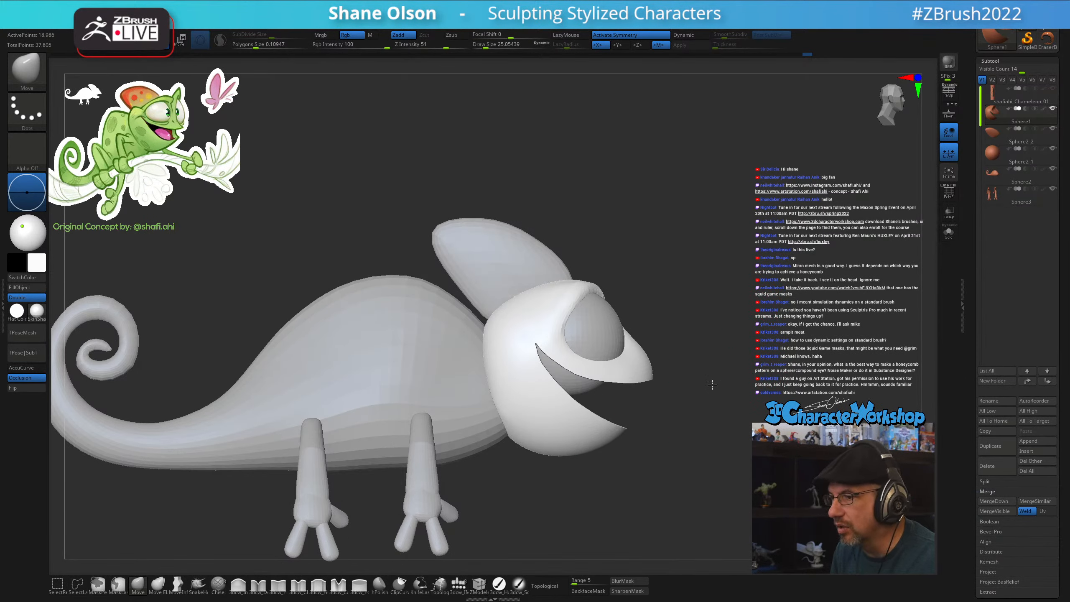
mouse_move(712, 384)
left_mouse_down()
mouse_move(705, 370)
mouse_move(765, 337)
mouse_move(793, 371)
mouse_move(779, 338)
mouse_move(704, 362)
left_mouse_up()
key("shift+f")
key("s")
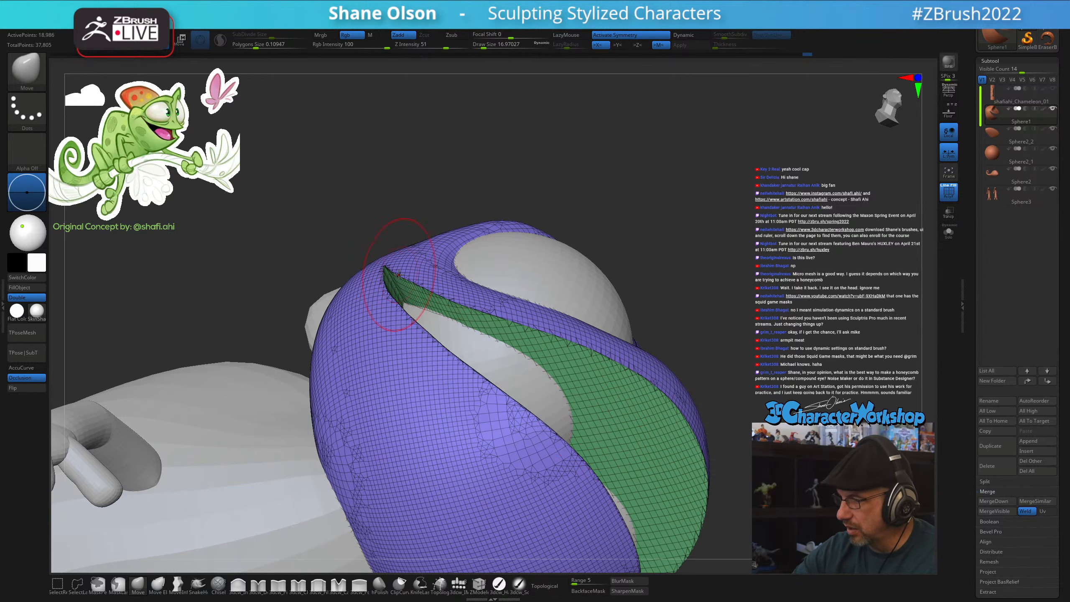
Smooth the cut edges of the mouth opening from the corner towards the snout
right_click_drag(657, 464, 669, 480)
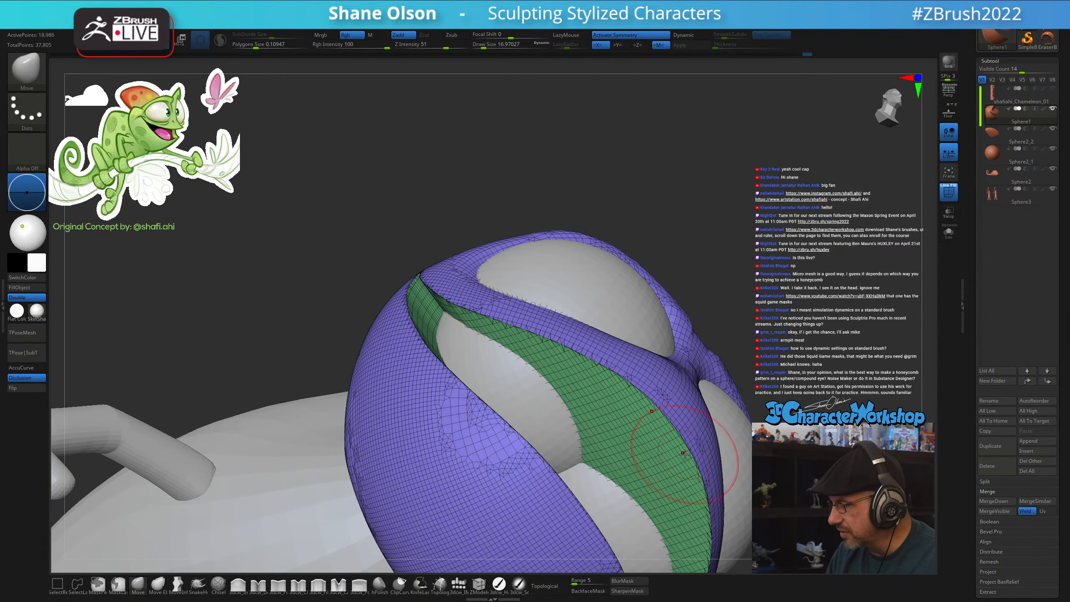
right_click_drag(684, 453, 676, 481)
mouse_move(669, 433)
right_mouse_down()
mouse_move(668, 459)
mouse_move(681, 427)
mouse_move(666, 483)
mouse_move(627, 405)
right_mouse_up()
mouse_move(486, 395)
left_mouse_down("shift")
mouse_move(544, 426)
mouse_move(641, 451)
left_mouse_up("shift")
left_click_drag(554, 393, 708, 470, "shift")
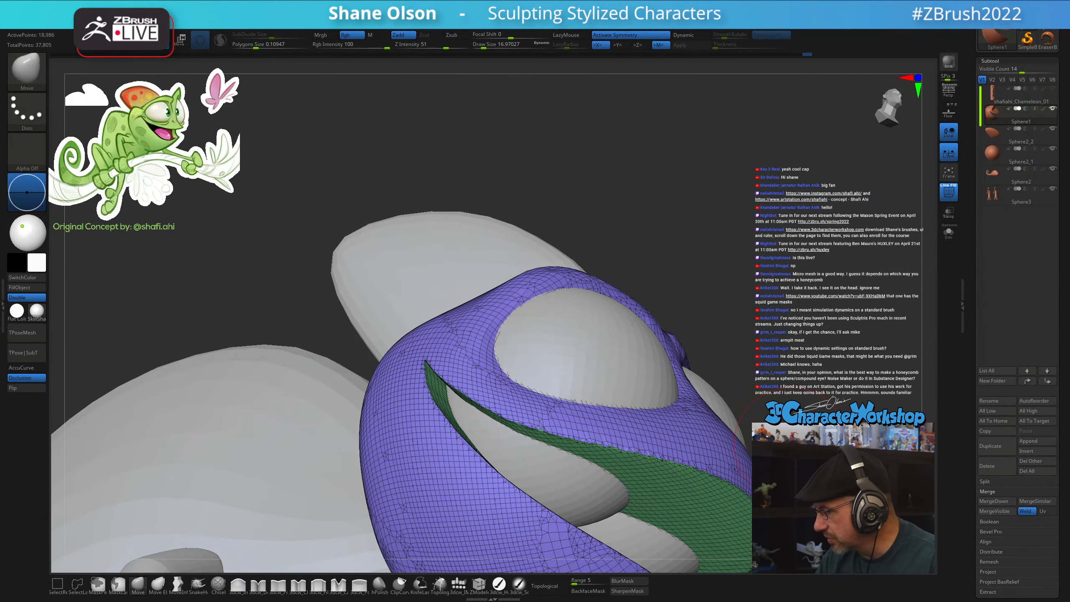
key("ctrl")
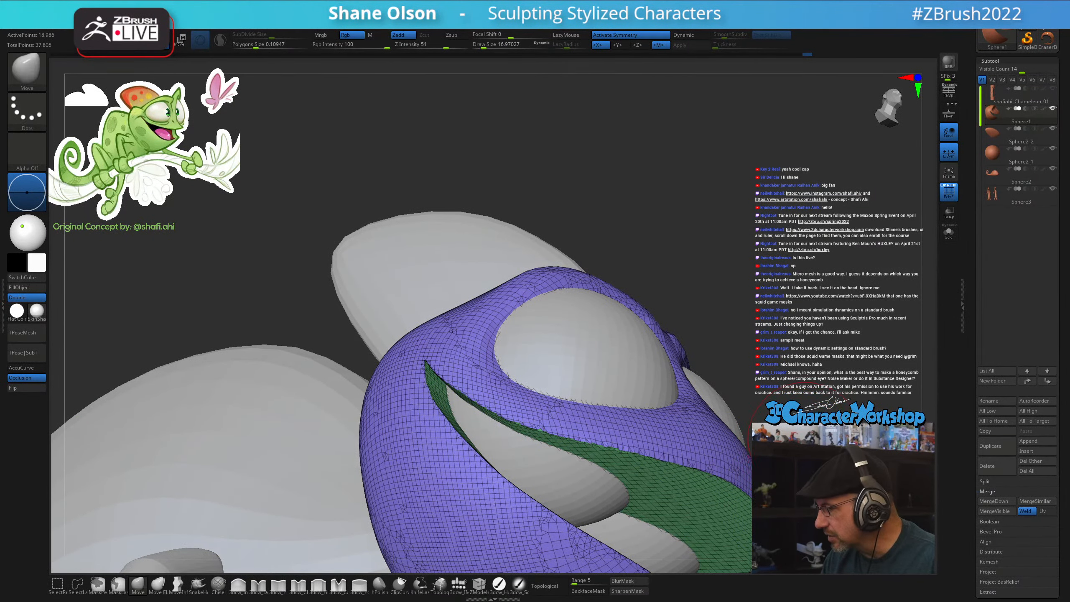
Try smoothing the upper lip edge with the Smooth brush's SubDivide Size at about 0.086, and undo the stroke
mouse_move(798, 448)
left_mouse_down()
mouse_move(860, 531)
mouse_move(881, 508)
left_mouse_up()
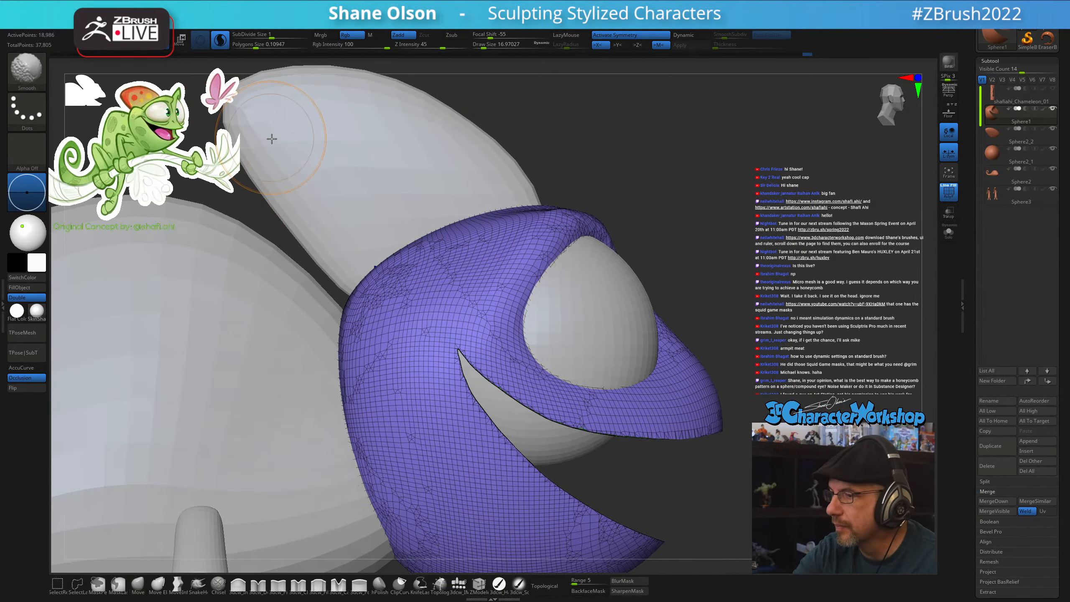
left_click_drag(266, 35, 254, 35)
left_click_drag(801, 460, 782, 405)
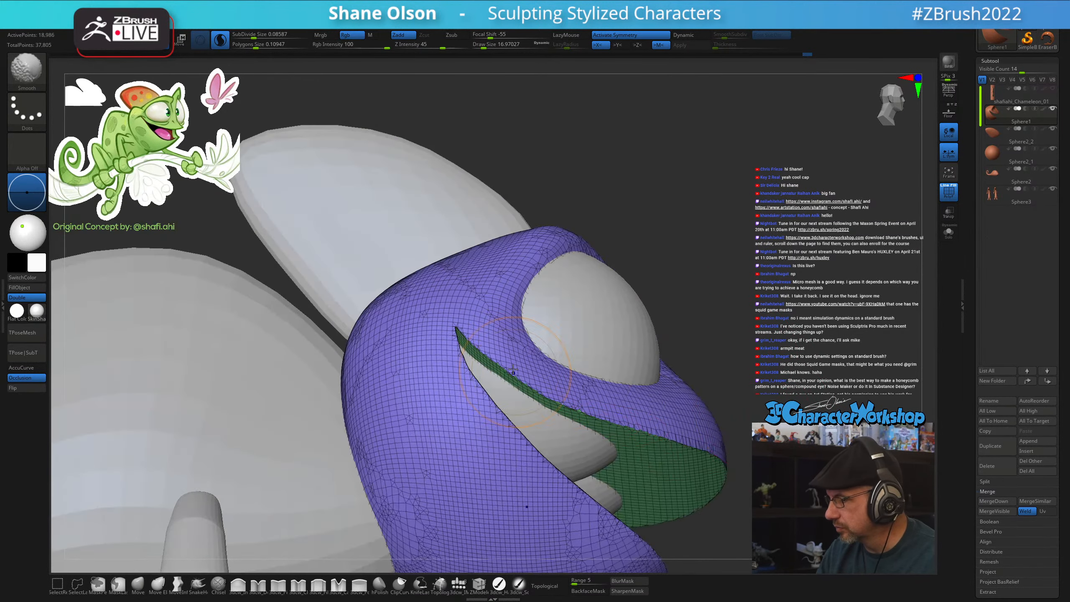
left_click_drag(505, 350, 713, 444, "shift")
key("ctrl+z")
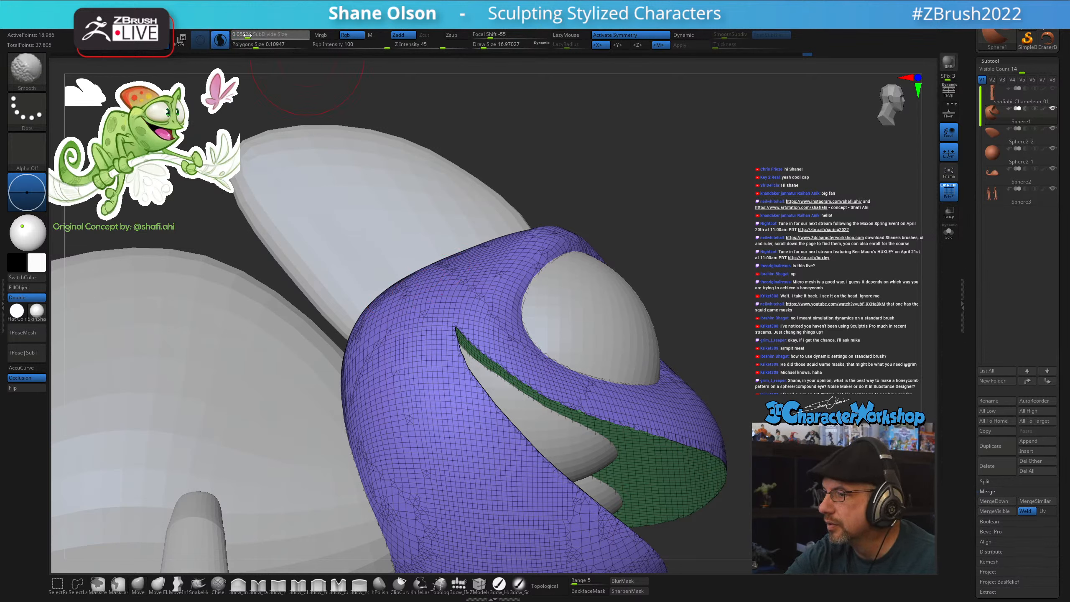
Set the Smooth brush's Z Intensity to 23 and smooth the cut edge of the upper lip and the mouth corner
left_click_drag(444, 44, 433, 44)
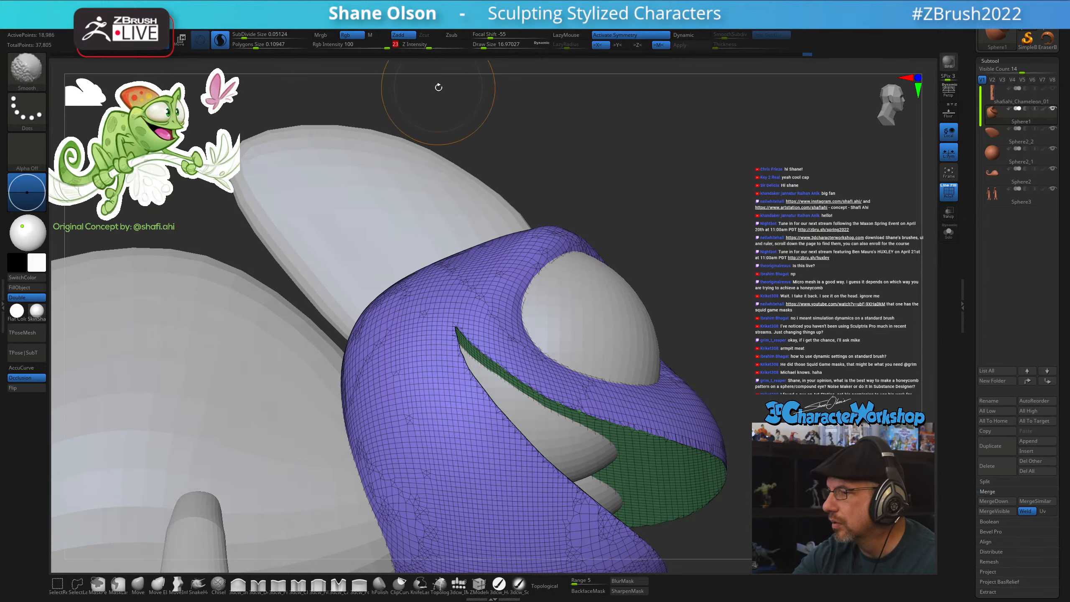
left_click_drag(512, 371, 723, 449, "shift")
mouse_move(757, 384)
left_mouse_down()
mouse_move(704, 399)
mouse_move(691, 391)
left_mouse_up()
mouse_move(501, 352)
left_mouse_down("shift")
mouse_move(512, 340)
mouse_move(510, 358)
left_mouse_up("shift")
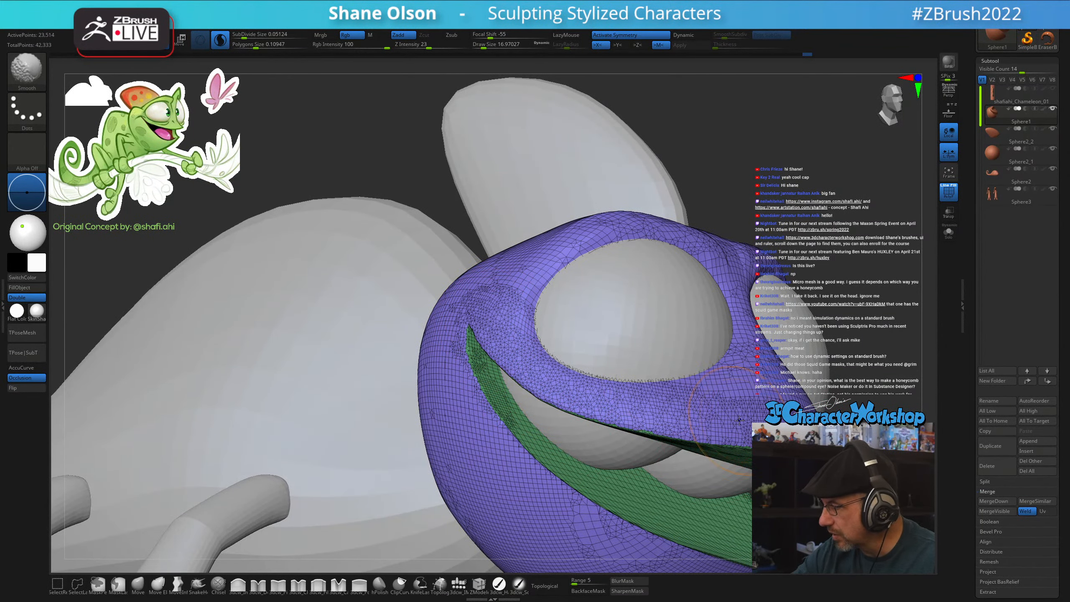
left_click_drag(740, 420, 744, 411, "shift")
Smooth the lip edges of the mouth opening with long strokes from the mouth corner towards the snout
mouse_move(695, 403)
right_mouse_down()
mouse_move(563, 352)
mouse_move(533, 308)
mouse_move(472, 337)
right_mouse_up()
mouse_move(455, 295)
left_mouse_down("shift")
mouse_move(533, 400)
mouse_move(695, 477)
left_mouse_up("shift")
mouse_move(487, 359)
left_mouse_down("shift")
mouse_move(735, 478)
mouse_move(514, 407)
mouse_move(691, 468)
left_mouse_up("shift")
mouse_move(784, 459)
right_mouse_down()
mouse_move(734, 417)
mouse_move(712, 439)
mouse_move(675, 405)
mouse_move(560, 356)
right_mouse_up()
Hide the wireframe and smooth the remaining rough spots along the upper lip and at the mouth corner
key("shift+f")
left_click_drag(556, 354, 591, 315, "shift")
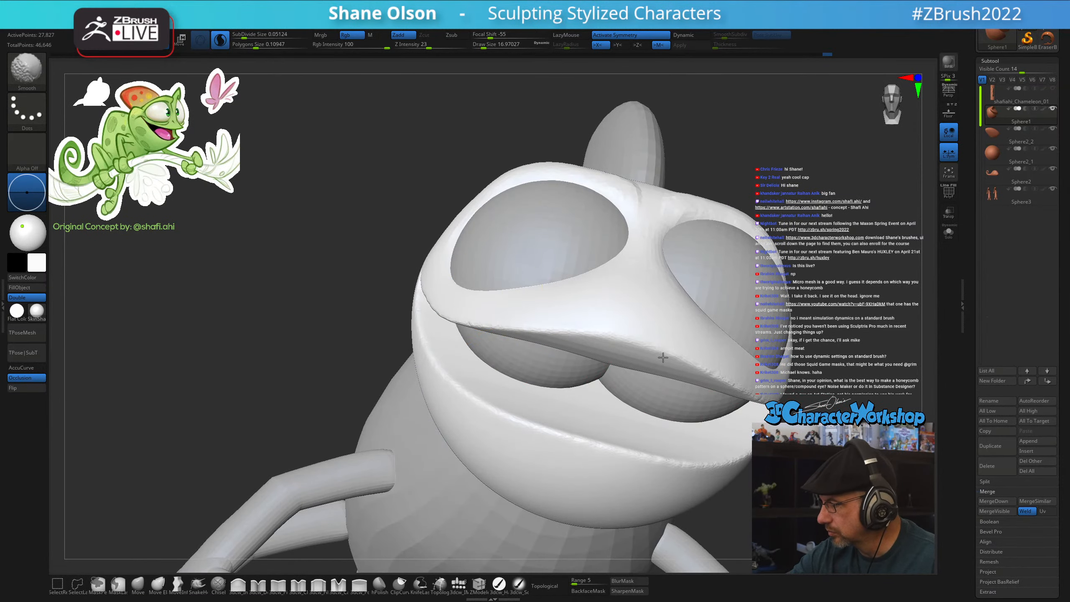
left_click_drag(663, 357, 660, 344, "shift")
left_click_drag(484, 316, 470, 292, "shift")
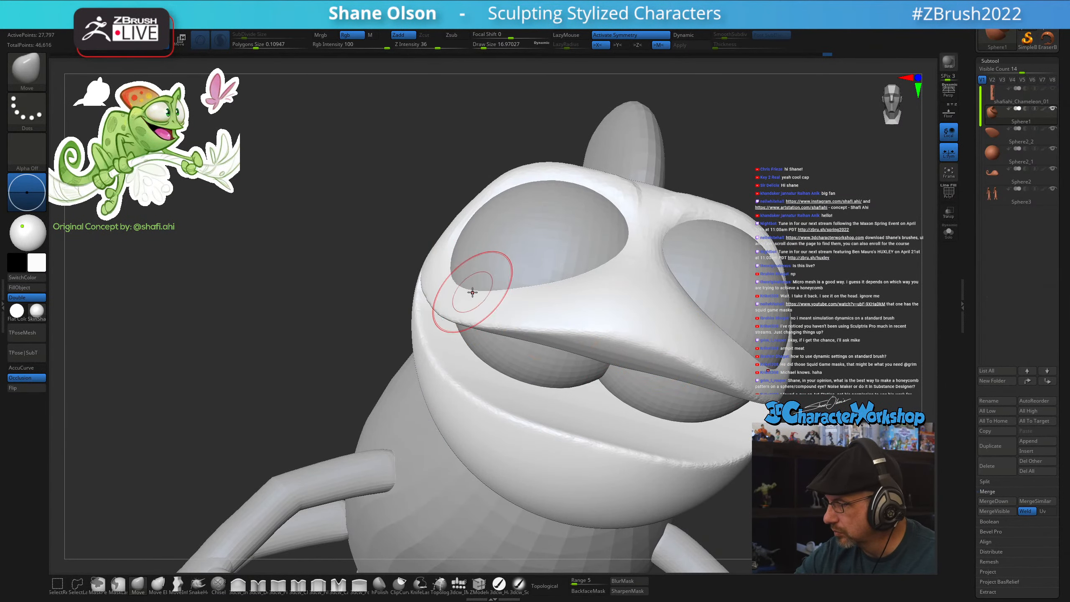
right_click_drag(471, 291, 418, 287)
left_click_drag(376, 260, 367, 274, "shift")
mouse_move(506, 301)
right_mouse_down()
mouse_move(557, 299)
mouse_move(579, 314)
right_mouse_up()
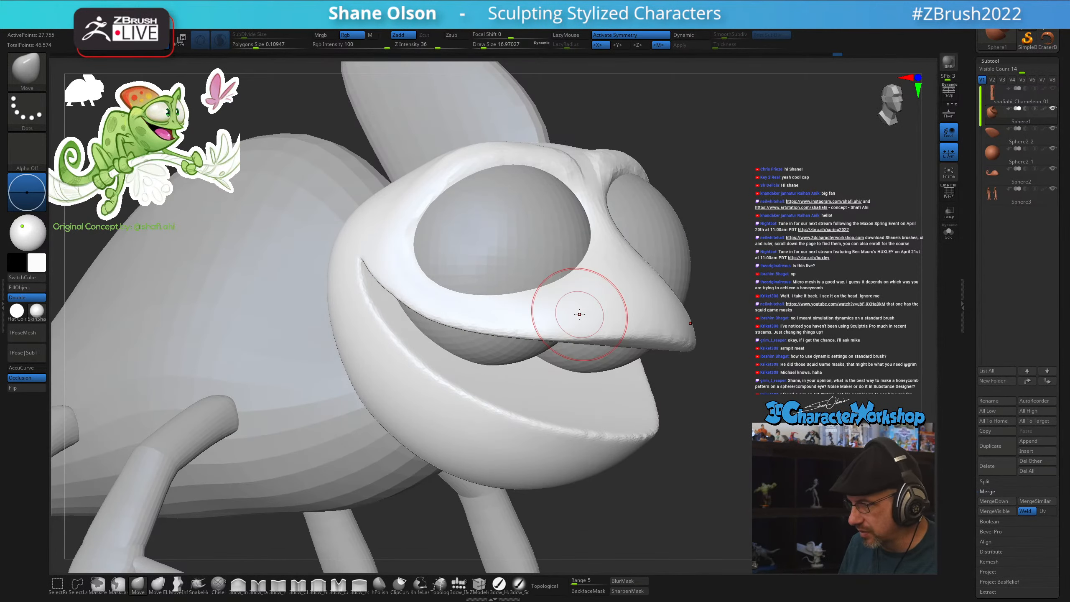
right_click_drag(626, 299, 475, 240)
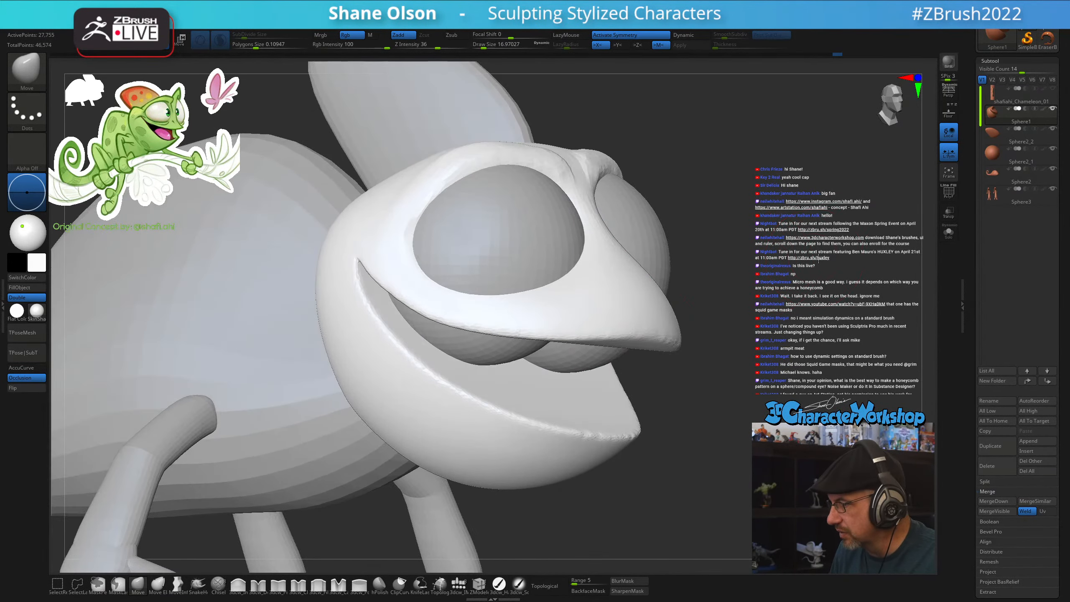
Select the eyeballs and mask their visible upper part in side view with the MaskLasso brush
left_click(475, 240, "alt")
right_click_drag(725, 292, 744, 278)
mouse_move(710, 383)
right_mouse_down()
mouse_move(640, 234)
mouse_move(651, 228)
mouse_move(579, 331)
right_mouse_up()
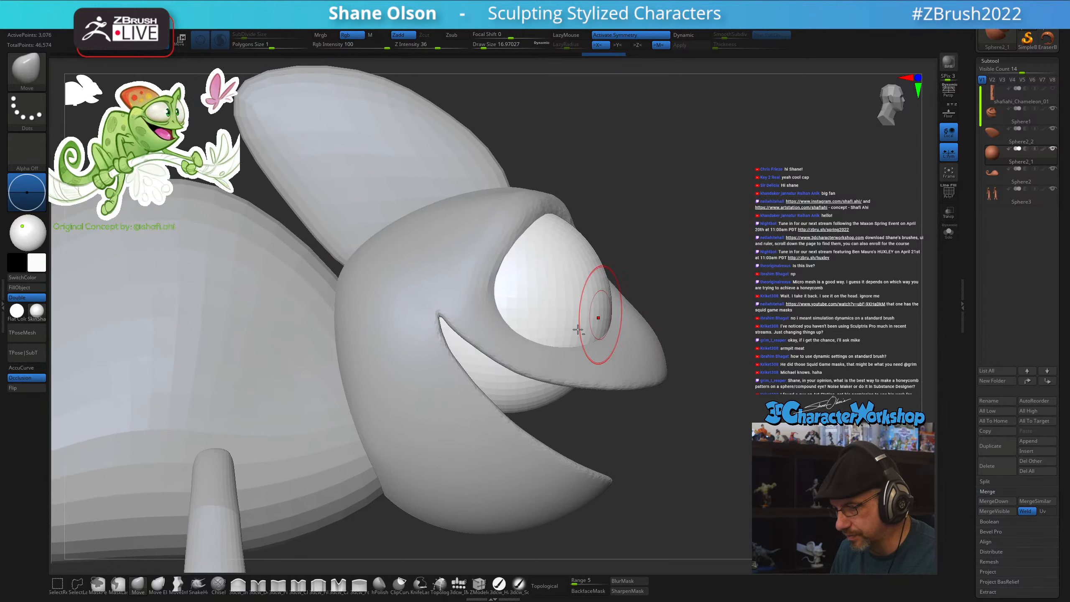
left_click(118, 584)
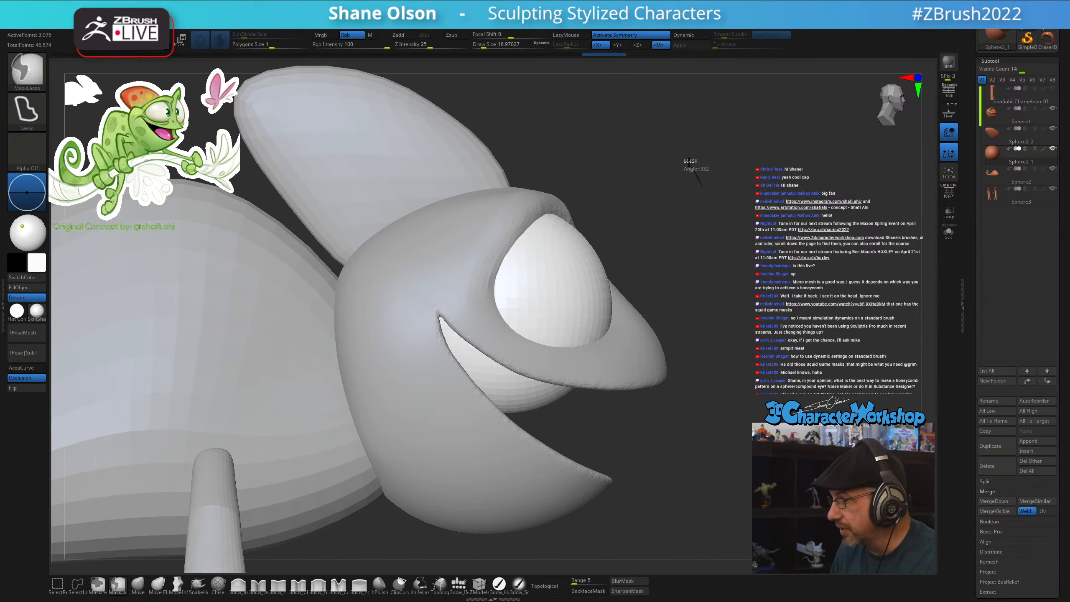
mouse_move(700, 186)
left_mouse_down("ctrl")
mouse_move(461, 97)
mouse_move(398, 257)
mouse_move(440, 312)
mouse_move(543, 360)
mouse_move(615, 378)
mouse_move(702, 334)
left_mouse_up("ctrl")
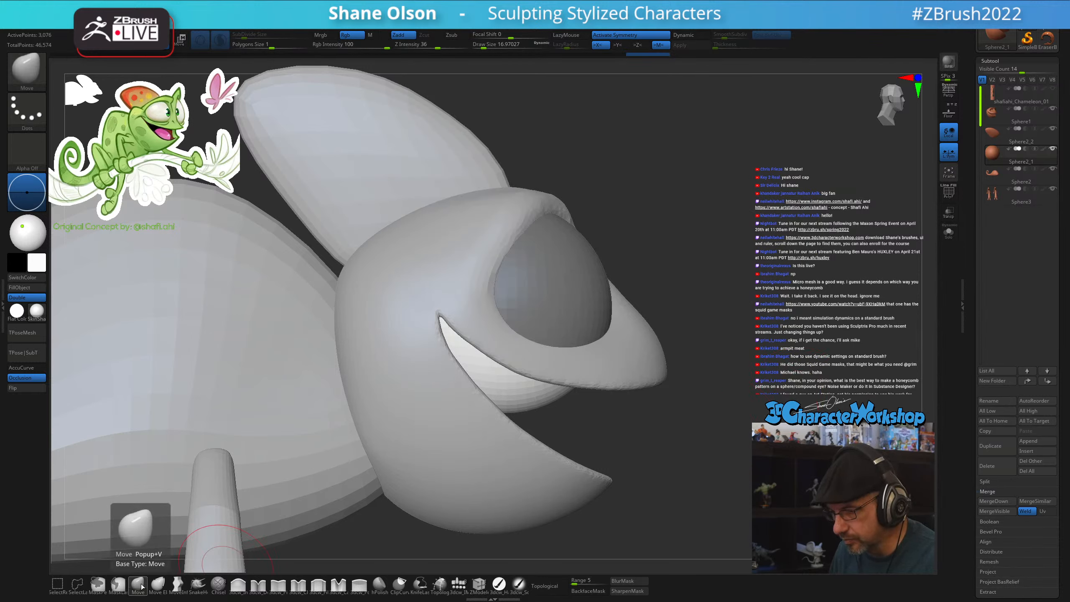
With the Move brush at a draw size of about 46 and transparency on, push the eyeballs' unmasked lower part up into the head
key("s")
mouse_move(626, 440)
left_mouse_down()
mouse_move(637, 439)
mouse_move(628, 385)
left_mouse_up()
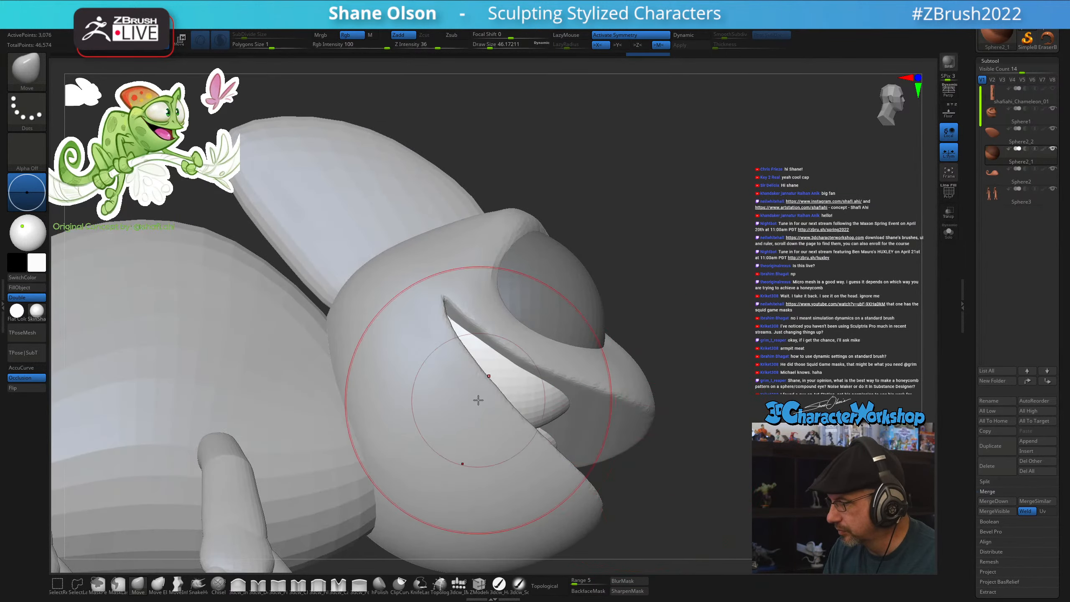
left_click(949, 212)
left_click_drag(441, 387, 472, 355)
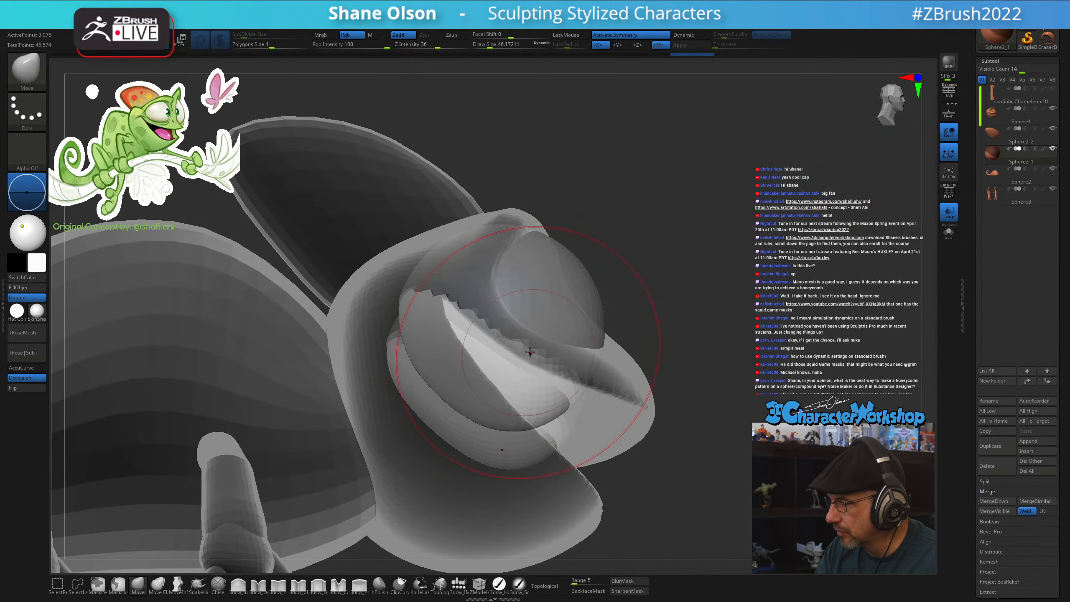
mouse_move(464, 423)
left_mouse_down()
mouse_move(496, 380)
mouse_move(530, 378)
mouse_move(472, 370)
mouse_move(472, 360)
left_mouse_up()
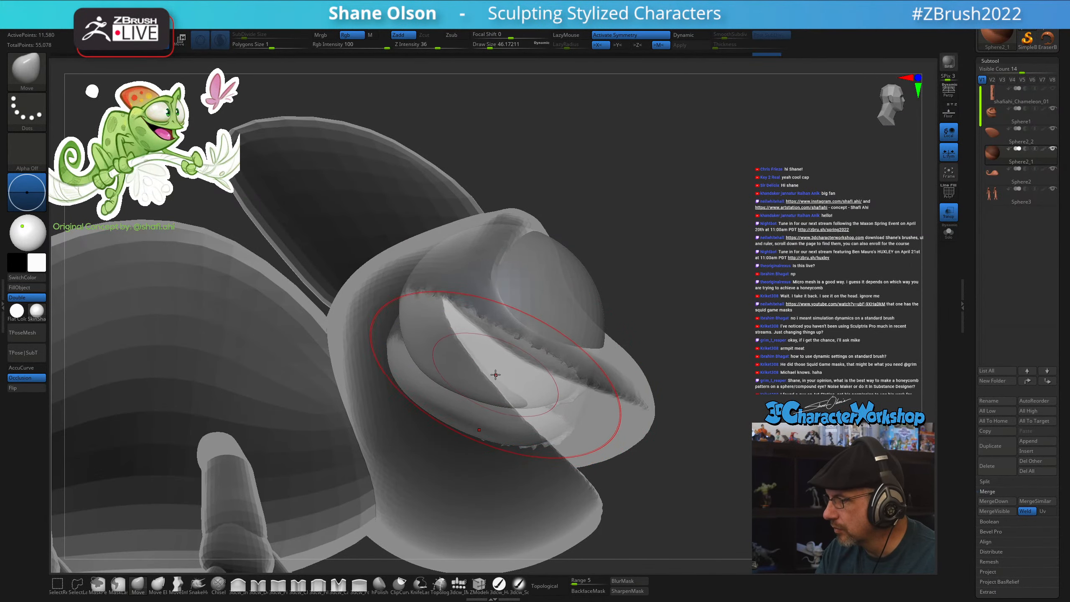
Show the wireframe and move the eyeball geometry still protruding into the mouth up inside the head
right_click_drag(495, 374, 472, 367)
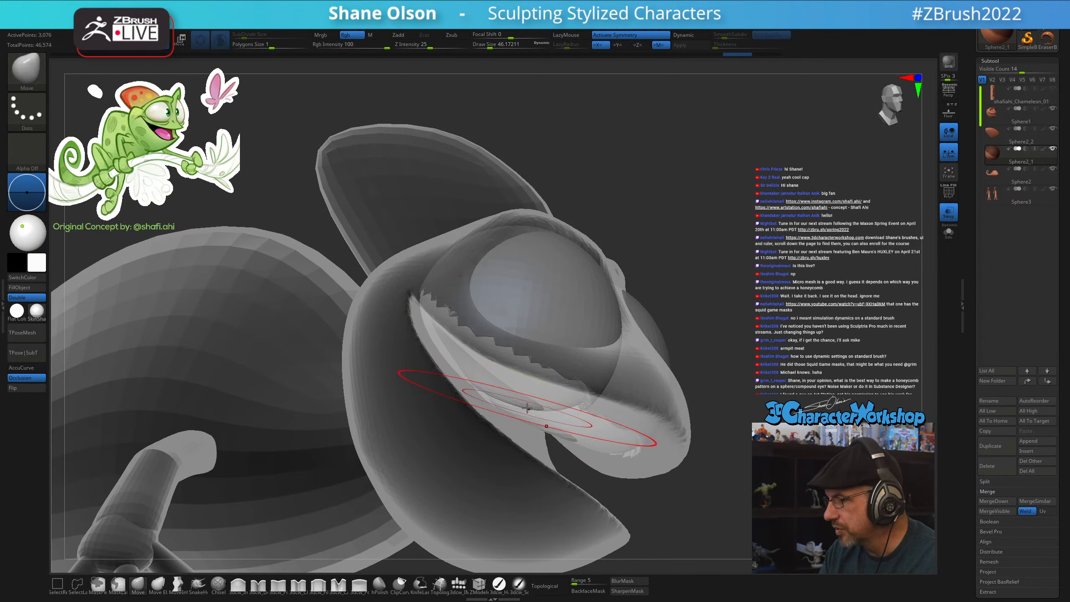
key("shift+f")
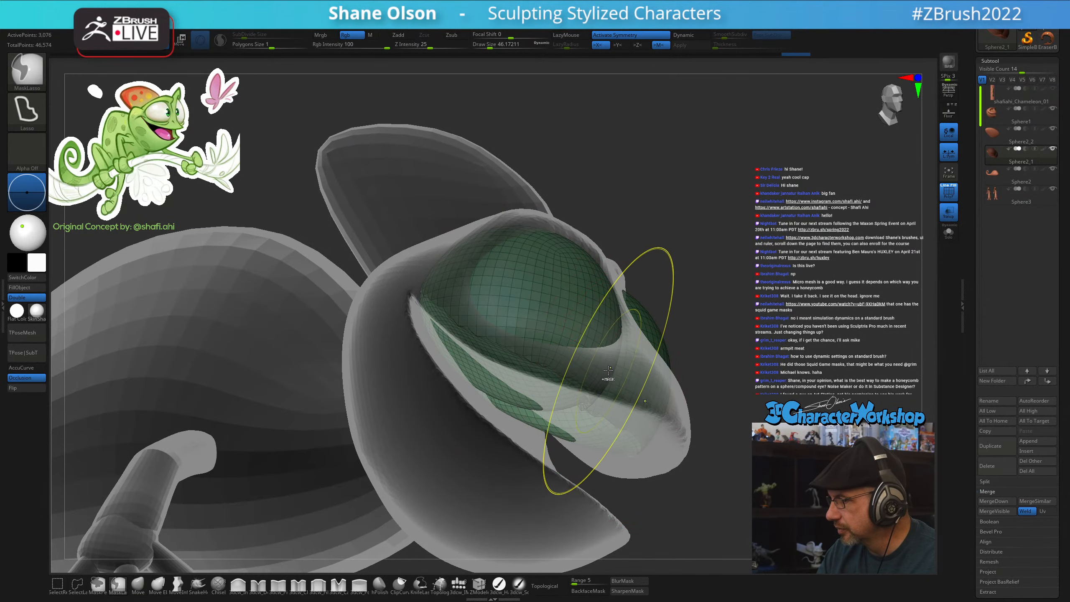
right_click_drag(611, 373, 604, 351)
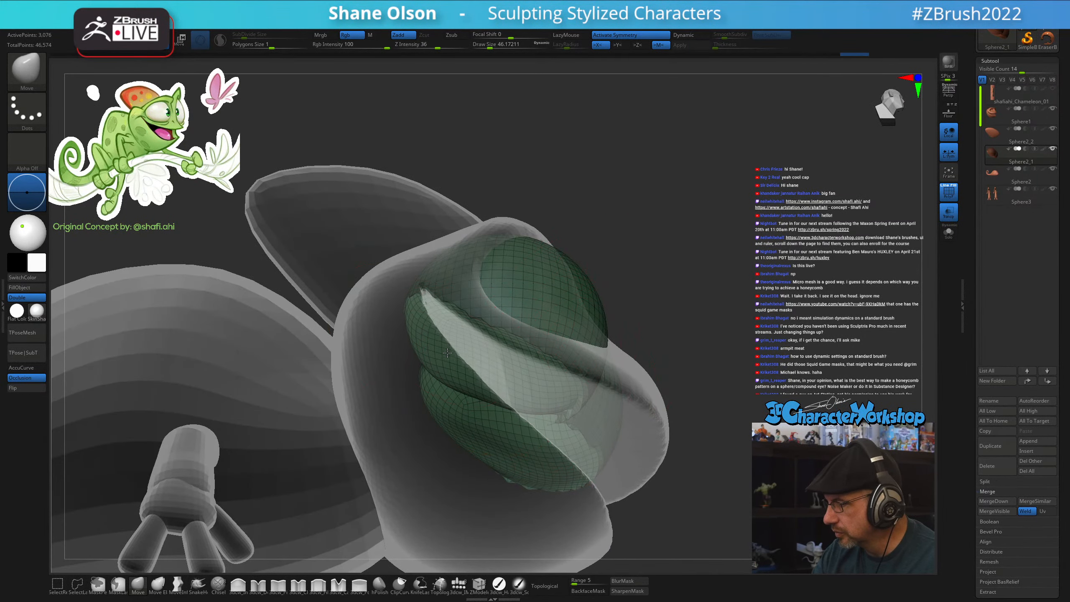
right_click_drag(485, 377, 479, 376)
left_click_drag(435, 353, 442, 338)
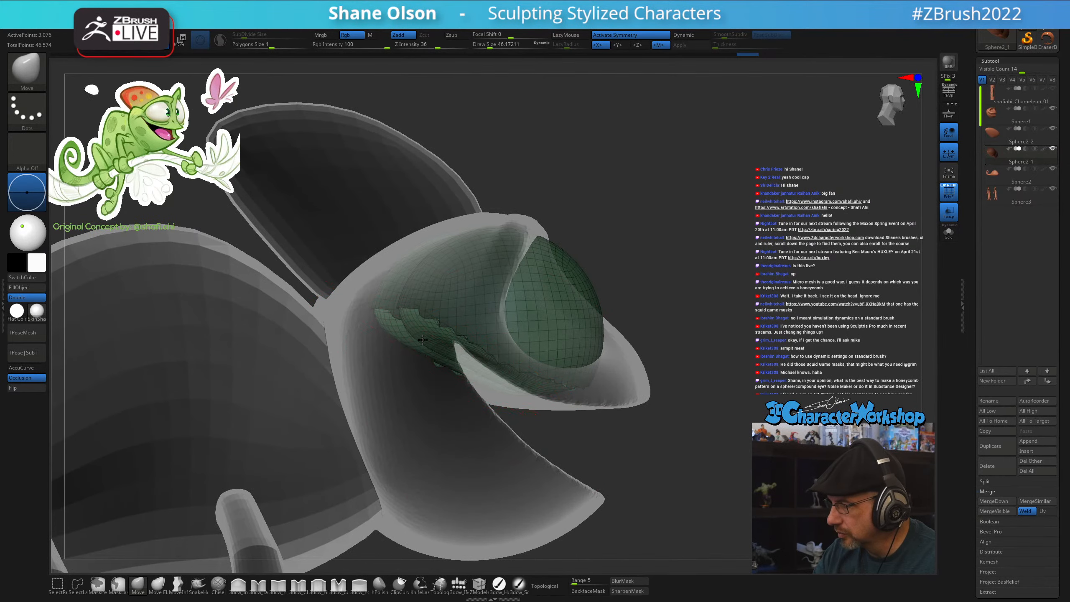
Smooth the pushed-in part of the eyeballs, clear the mask, and turn off the wireframe and transparency
right_click_drag(548, 350, 498, 321)
mouse_move(498, 321)
left_mouse_down("shift")
mouse_move(485, 362)
mouse_move(525, 392)
left_mouse_up("shift")
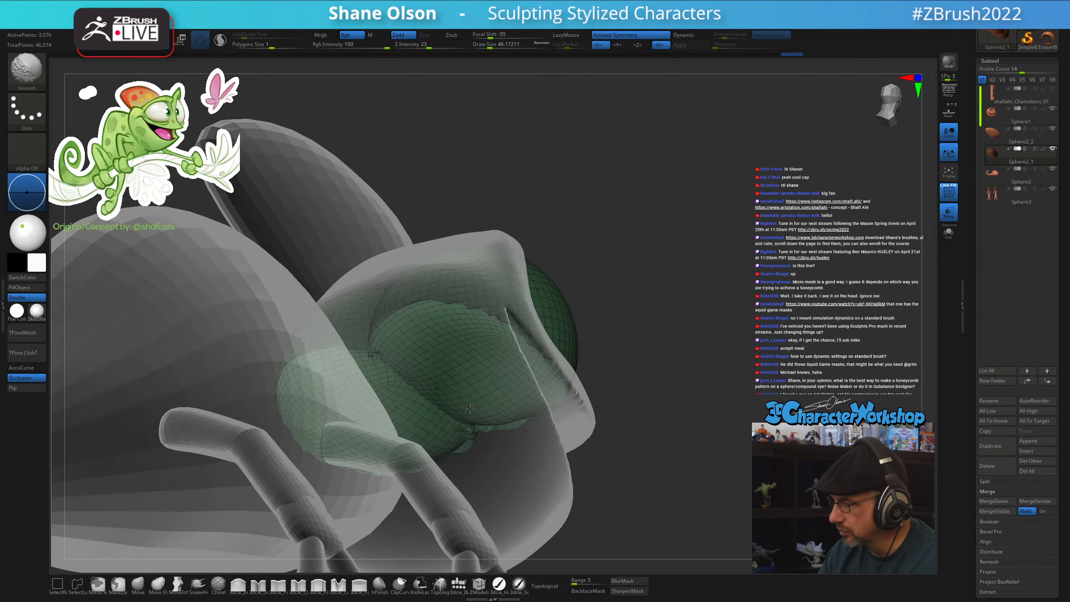
mouse_move(528, 396)
right_mouse_down()
mouse_move(645, 494)
mouse_move(590, 491)
mouse_move(672, 479)
right_mouse_up()
left_click(687, 464, "ctrl")
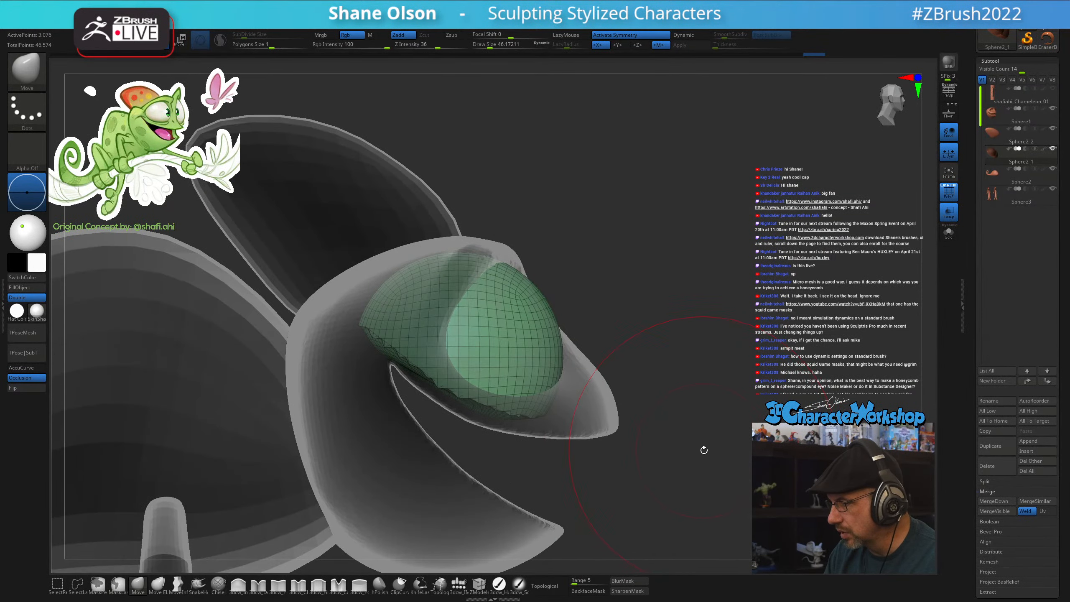
key("shift+f")
left_click(950, 214)
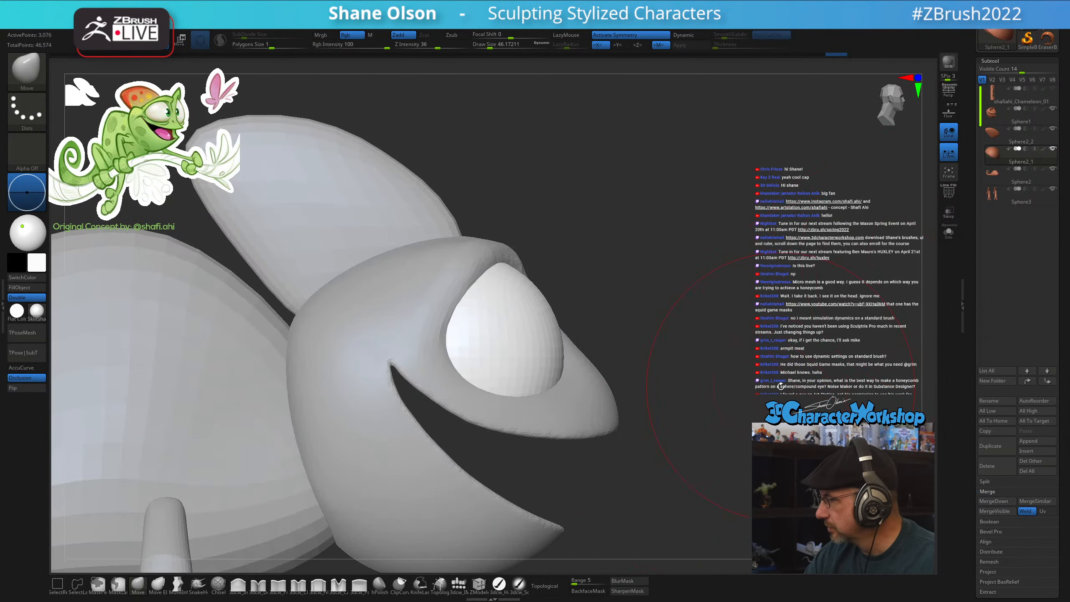
Activate Dynamic Subdiv on the eyeballs, choosing Always YES for the auto-activation question
right_click_drag(733, 415, 701, 454, "ctrl")
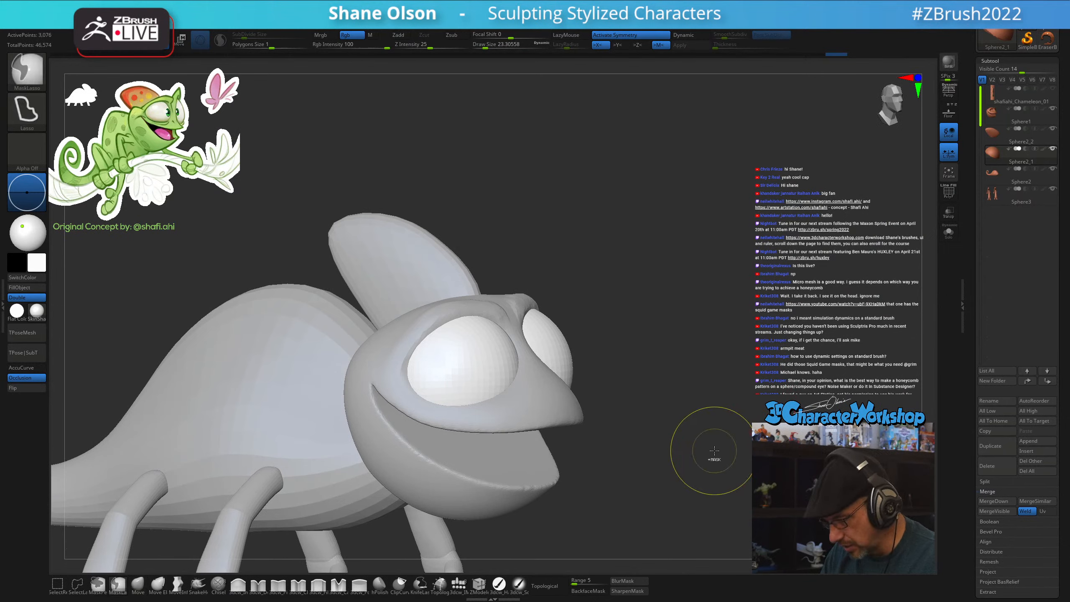
key("d")
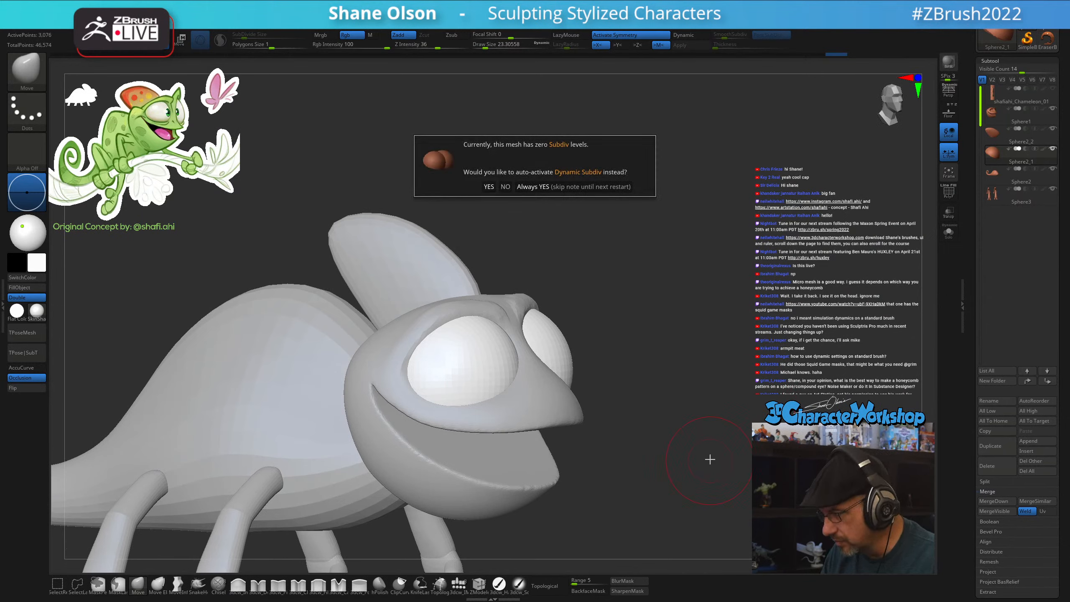
left_click(554, 187)
right_click_drag(640, 481, 701, 446)
Select the head and set the Move brush's draw size to about 18
left_click(582, 390, "alt")
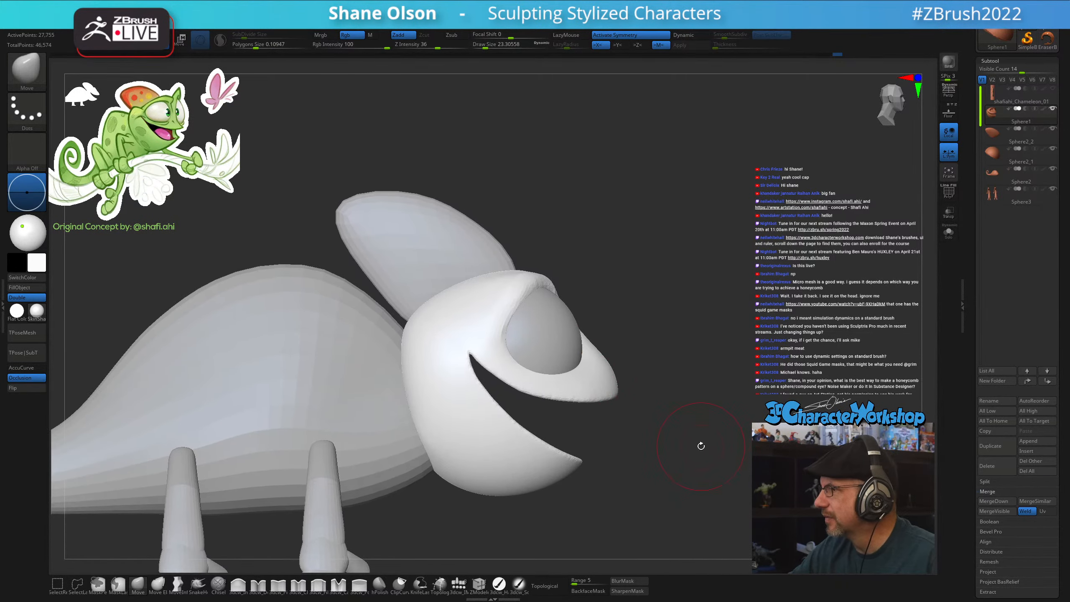
key("s")
left_click_drag(711, 360, 709, 361)
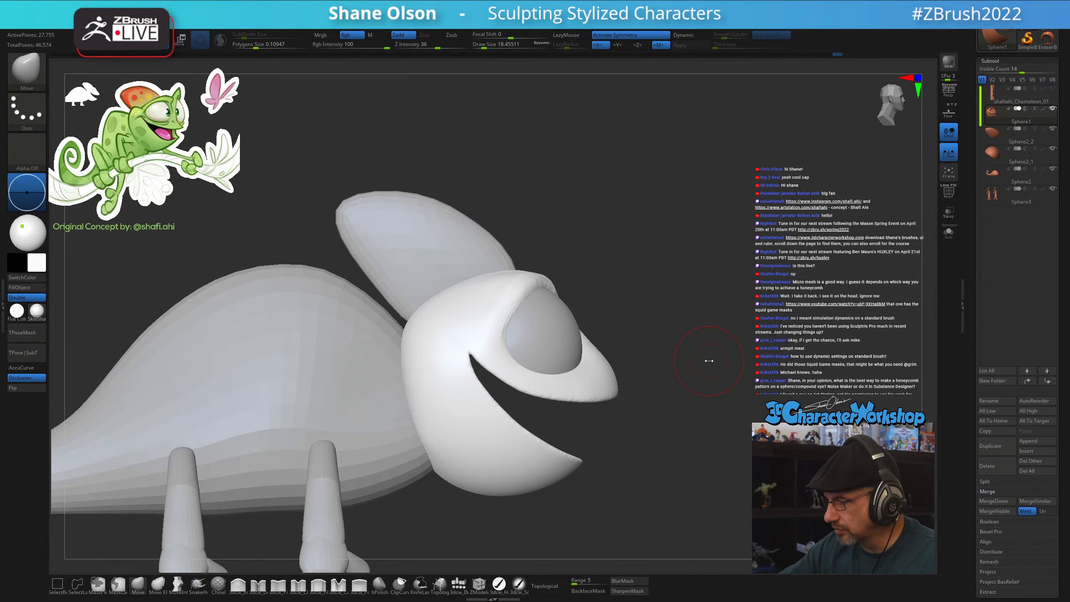
mouse_move(654, 385)
left_mouse_down()
mouse_move(638, 395)
mouse_move(632, 437)
mouse_move(665, 415)
left_mouse_up()
left_click_drag(700, 361, 708, 382)
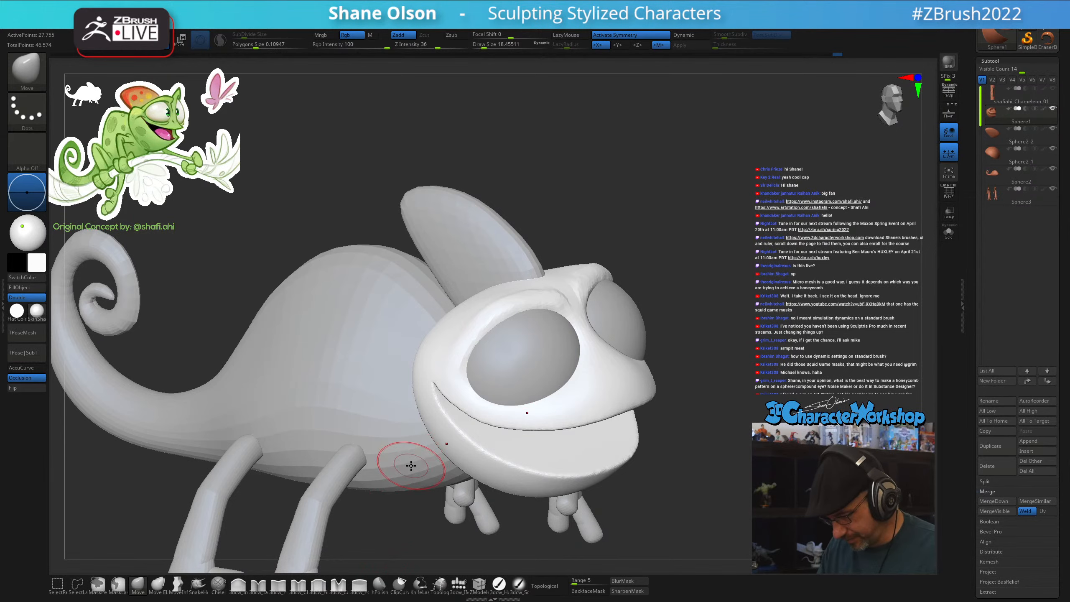
Switch to the ClayBuildup brush, set its draw size to about 14, and start adding clay behind the mouth corner
key("b")
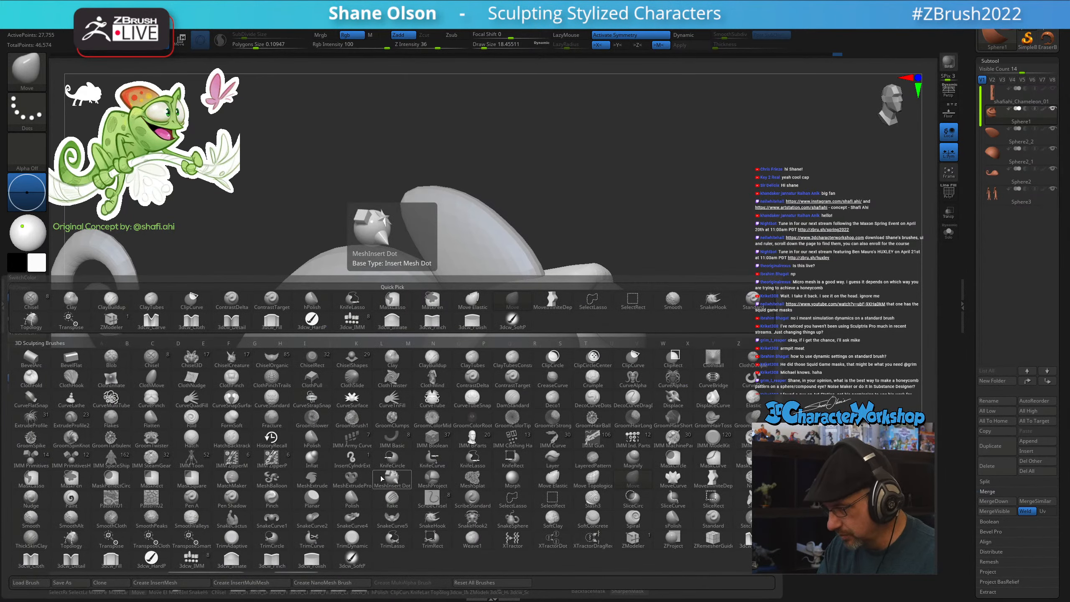
key("c")
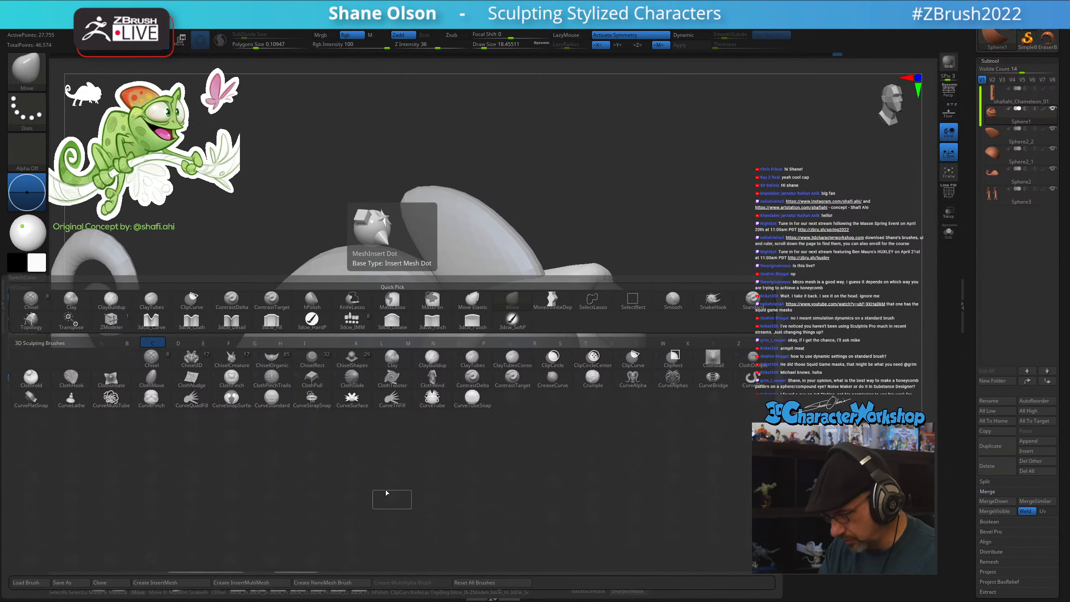
left_click(432, 359)
right_click_drag(434, 364, 453, 354)
key("s")
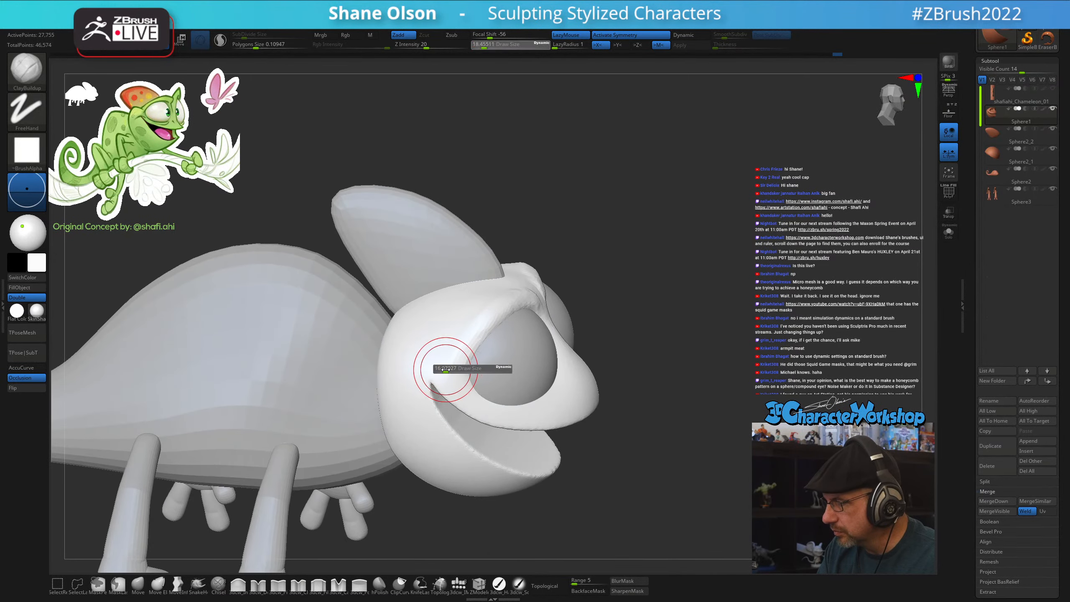
left_click(445, 370)
key("s")
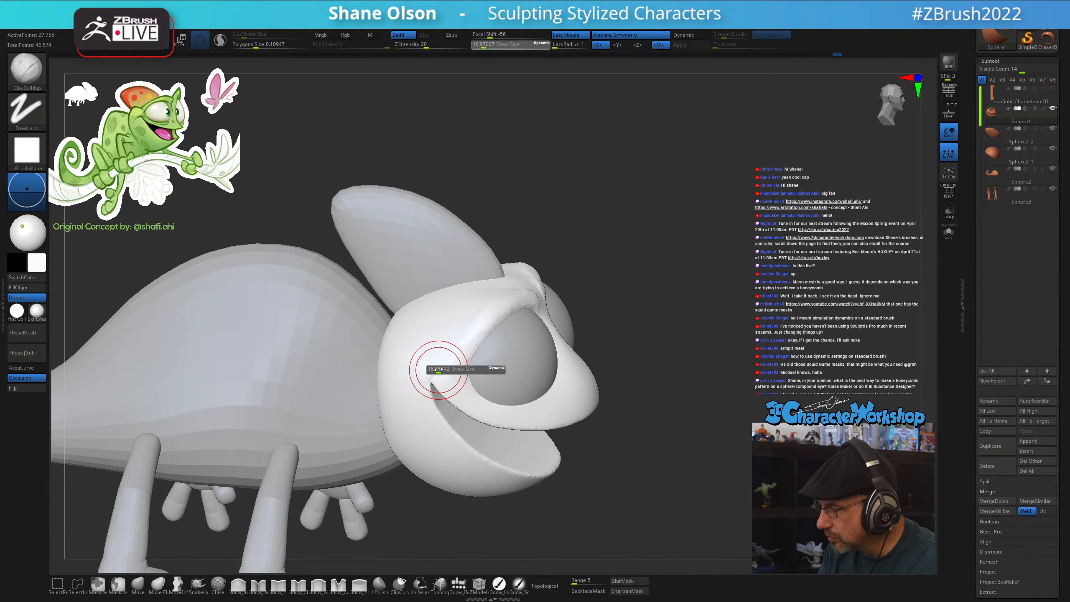
left_click(429, 367)
mouse_move(425, 359)
right_mouse_down()
mouse_move(431, 372)
mouse_move(473, 350)
right_mouse_up()
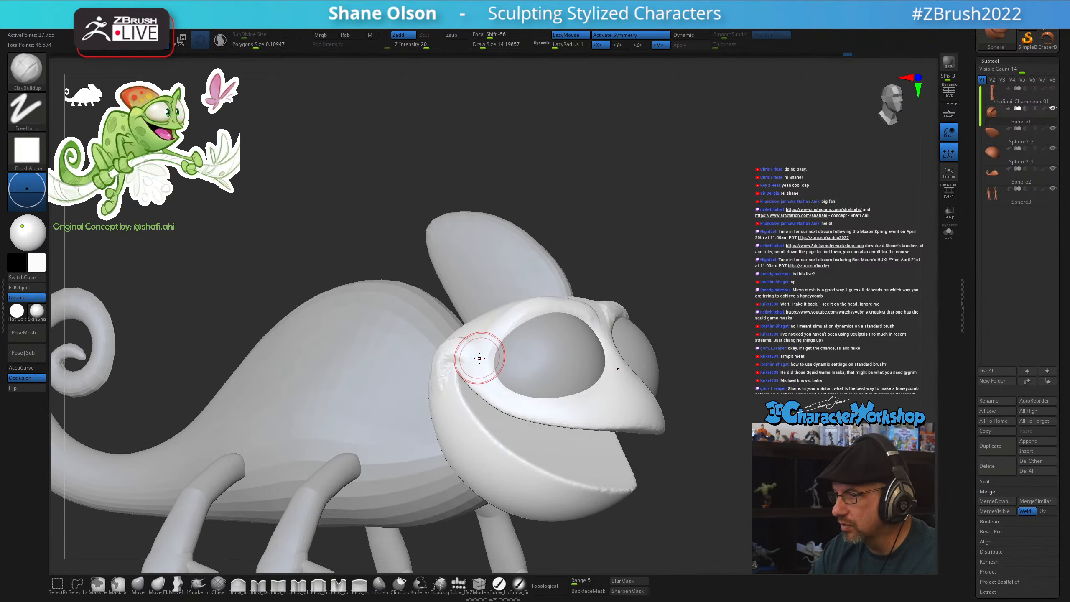
Reduce the draw size to about 12 and build up a curved cheek fold around the mouth corner
key("bracketleft")
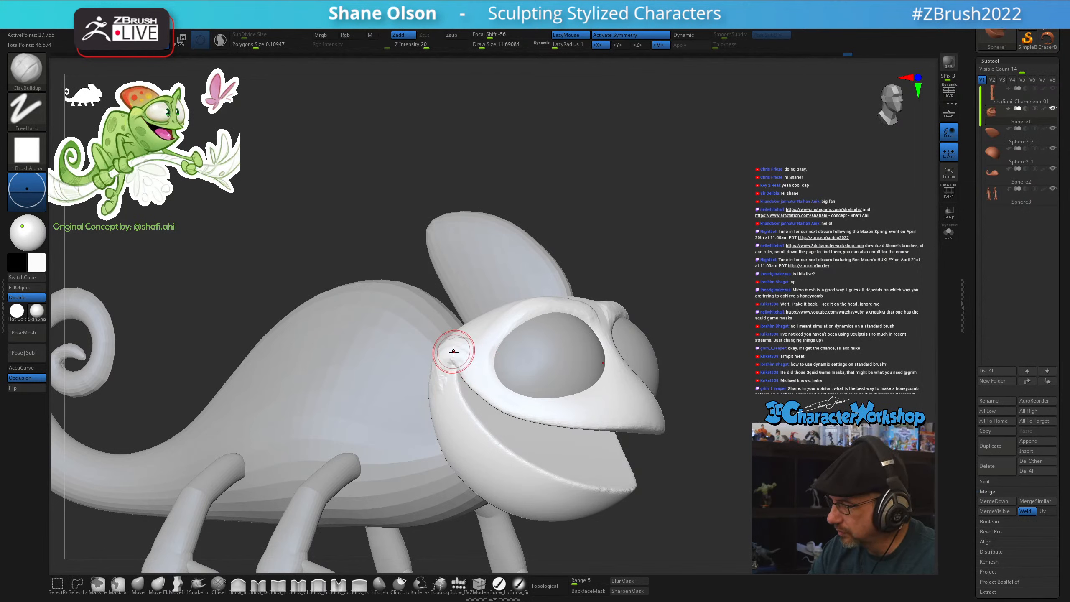
right_click_drag(453, 351, 473, 336)
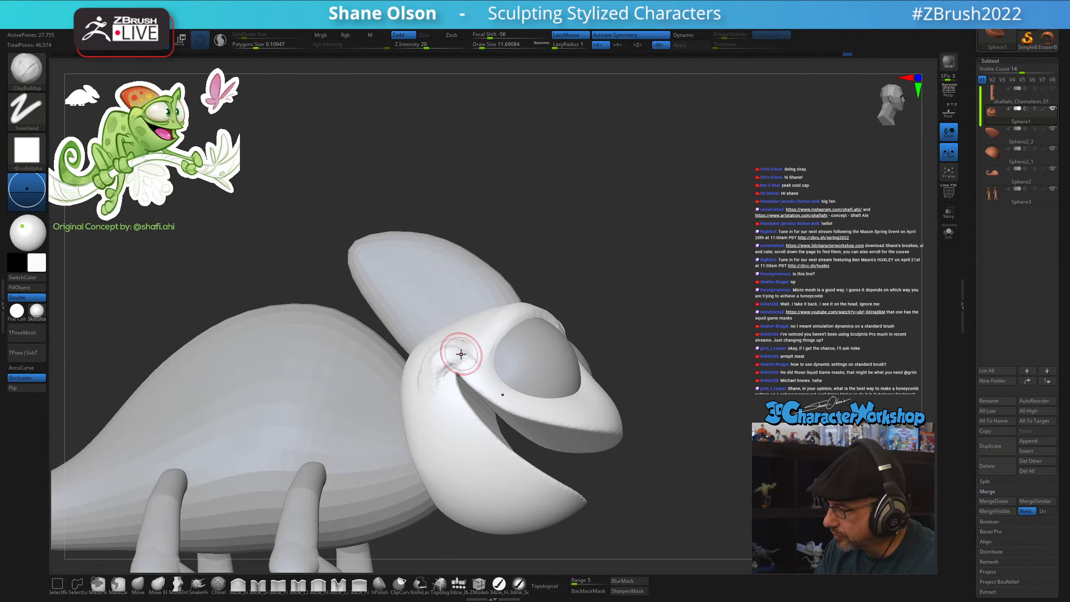
right_click_drag(468, 359, 617, 300)
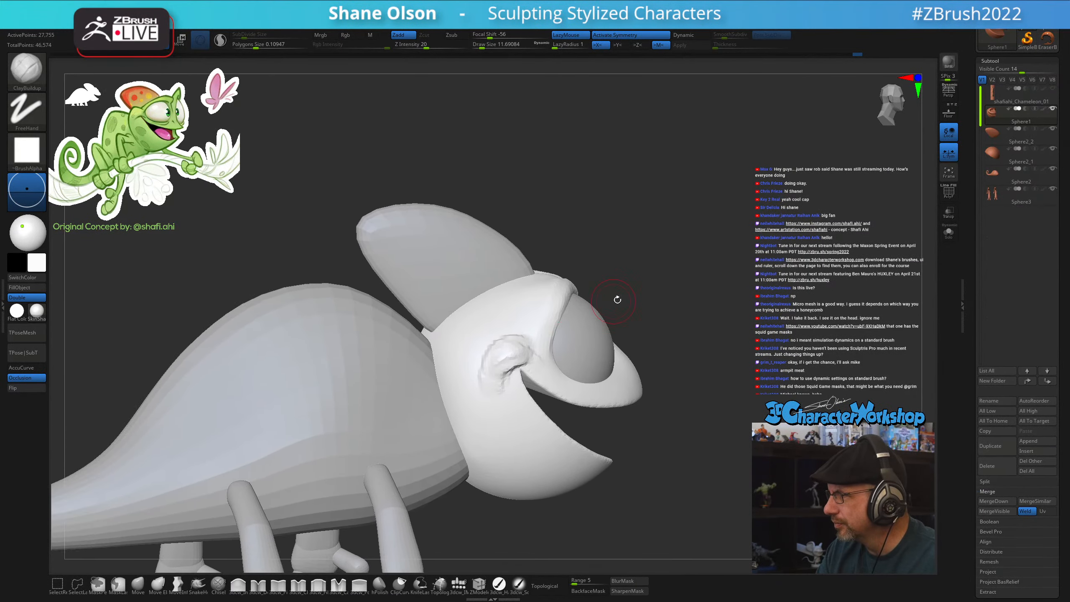
right_click_drag(678, 283, 705, 317)
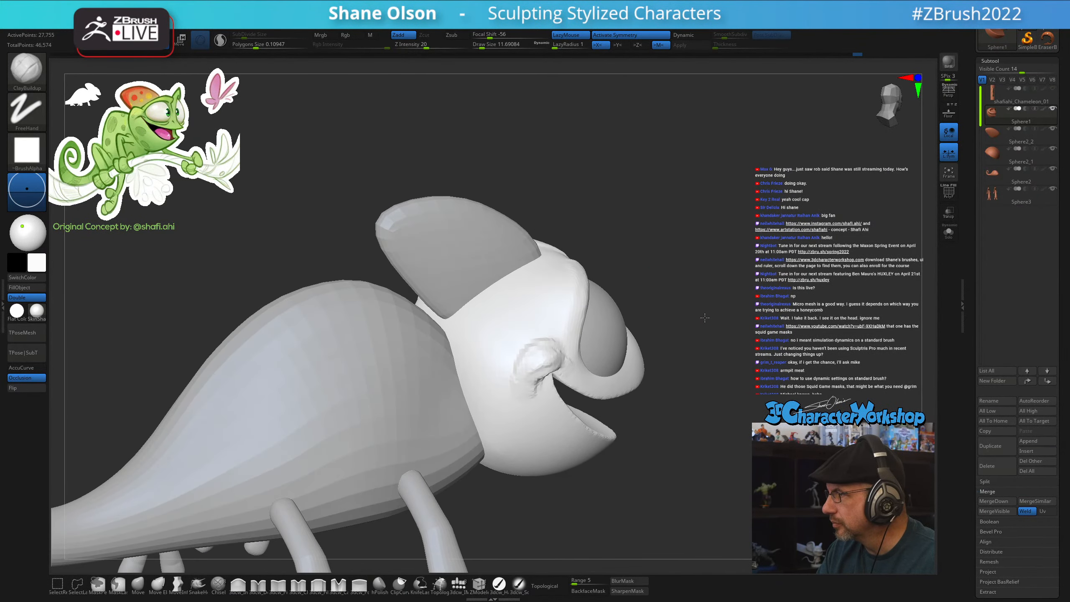
Smooth the cheek fold around the mouth corner so it blends into the side of the head
key("shift")
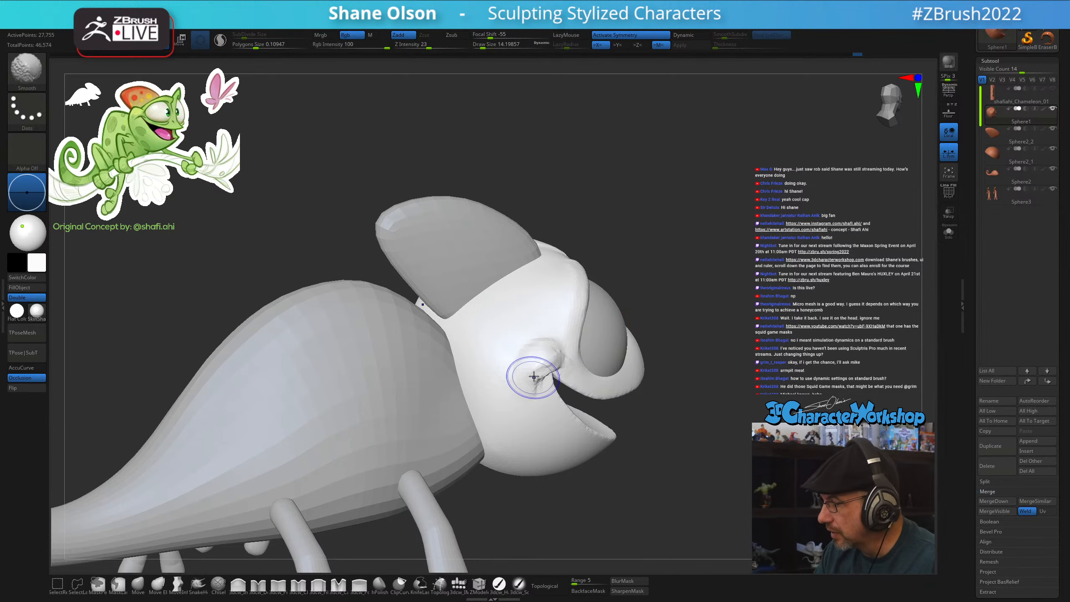
right_click_drag(623, 360, 674, 376)
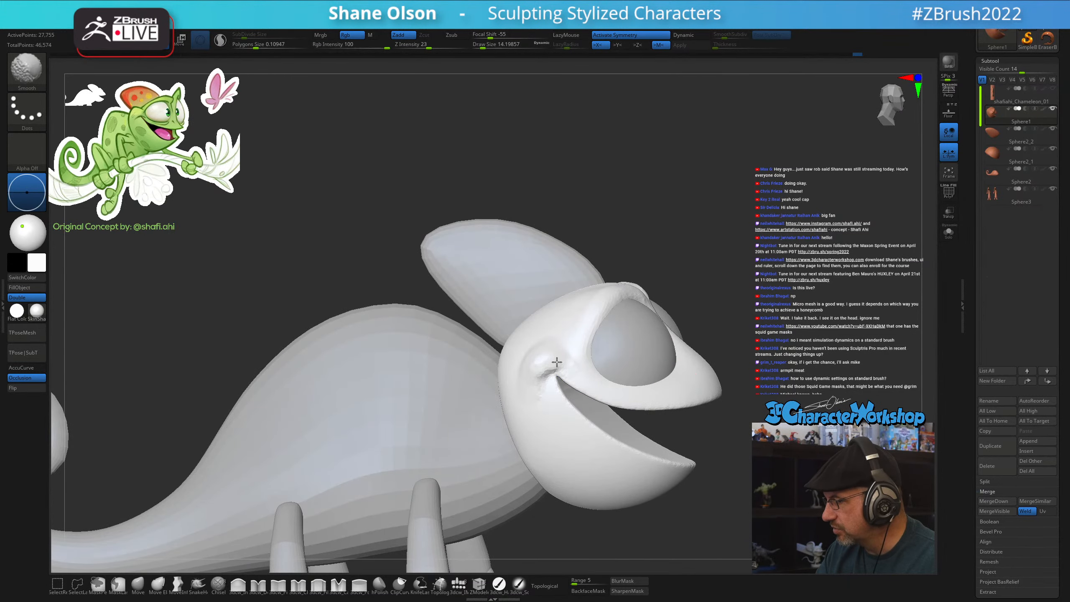
left_click_drag(632, 371, 602, 359, "shift")
mouse_move(696, 367)
right_mouse_down()
mouse_move(752, 431)
mouse_move(743, 410)
right_mouse_up()
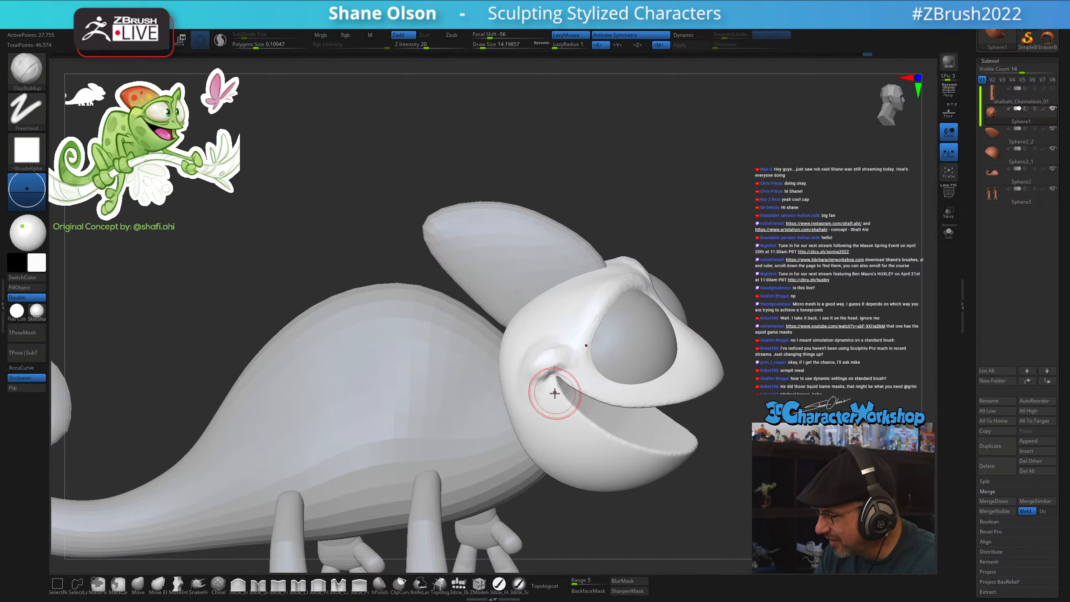
Add more clay to the cheek fold, enlarge the draw size to about 17, and smooth the cheek below it
right_click_drag(555, 393, 568, 341)
left_click_drag(545, 365, 563, 351)
right_click_drag(548, 397, 550, 360, "alt")
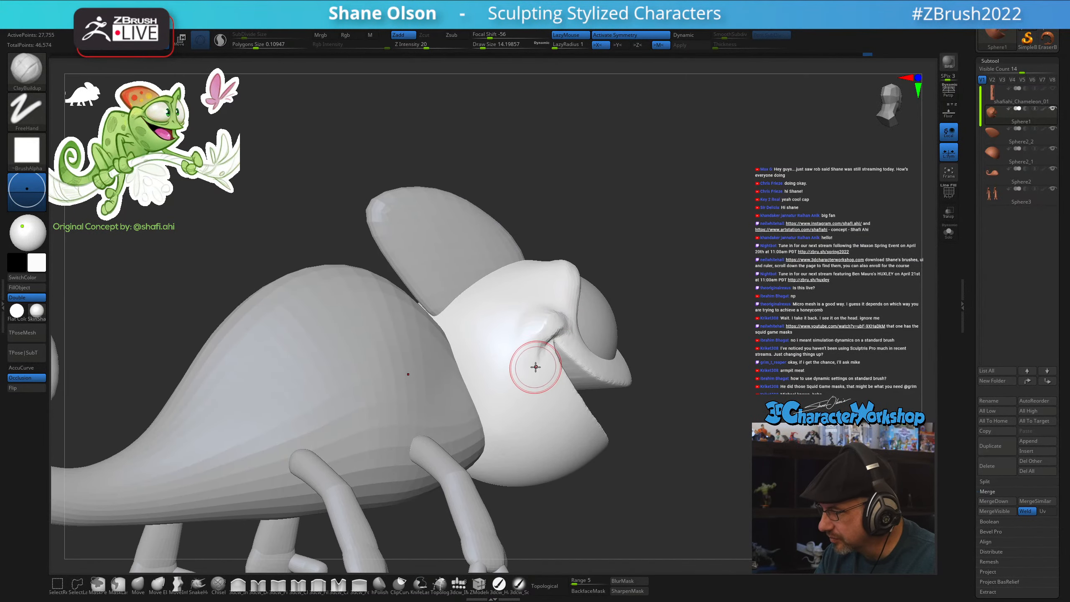
key("bracketright")
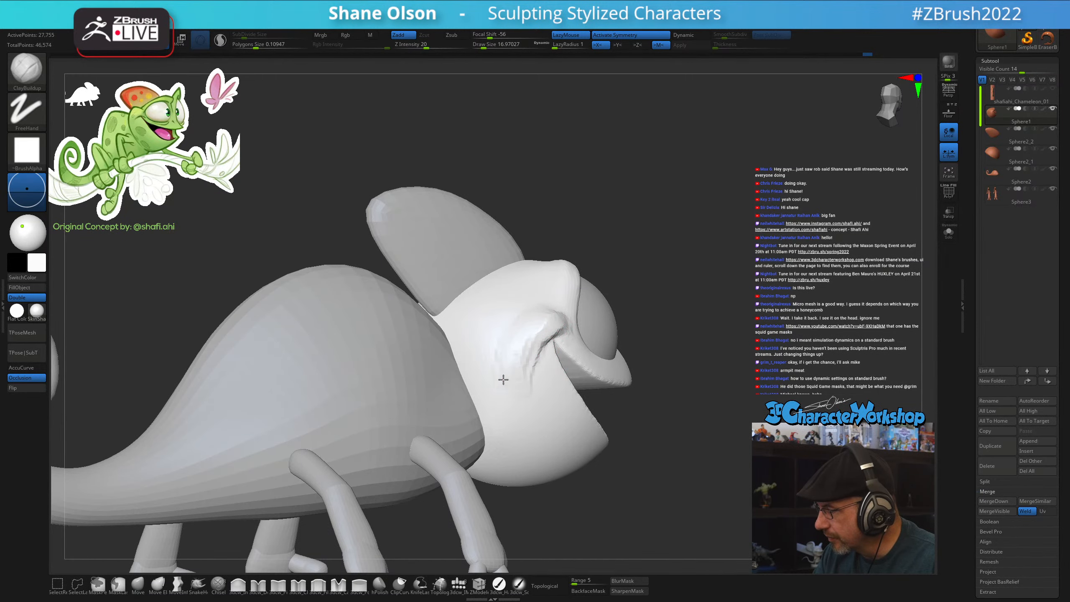
key("shift")
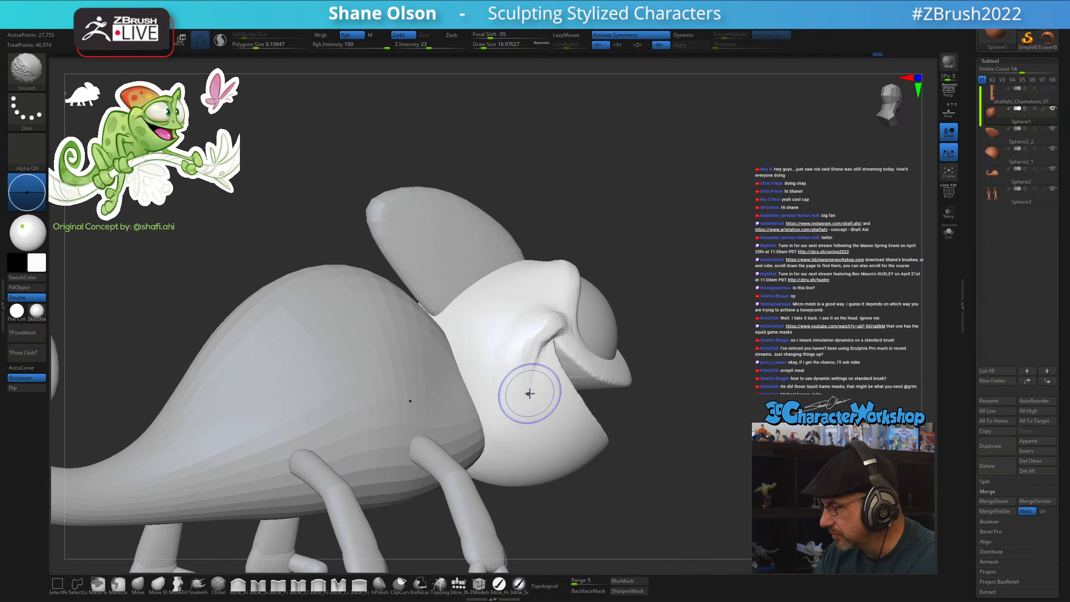
mouse_move(645, 464)
right_mouse_down()
mouse_move(535, 469)
mouse_move(659, 473)
right_mouse_up()
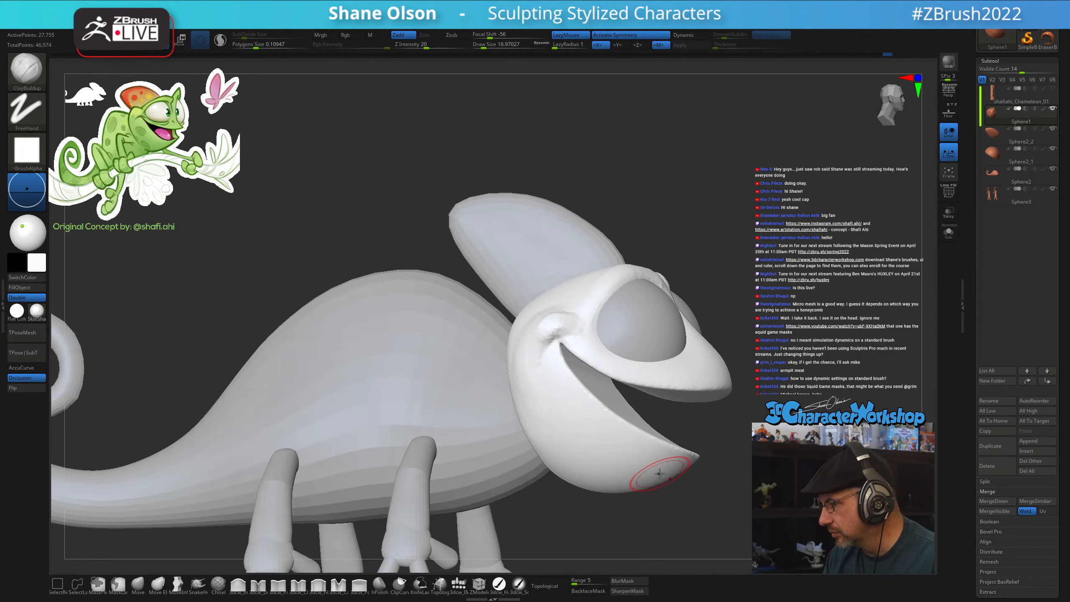
Smooth the crease down the cheek from the mouth corner and the surface behind the eye
mouse_move(550, 389)
right_mouse_down()
mouse_move(521, 378)
mouse_move(531, 311)
right_mouse_up()
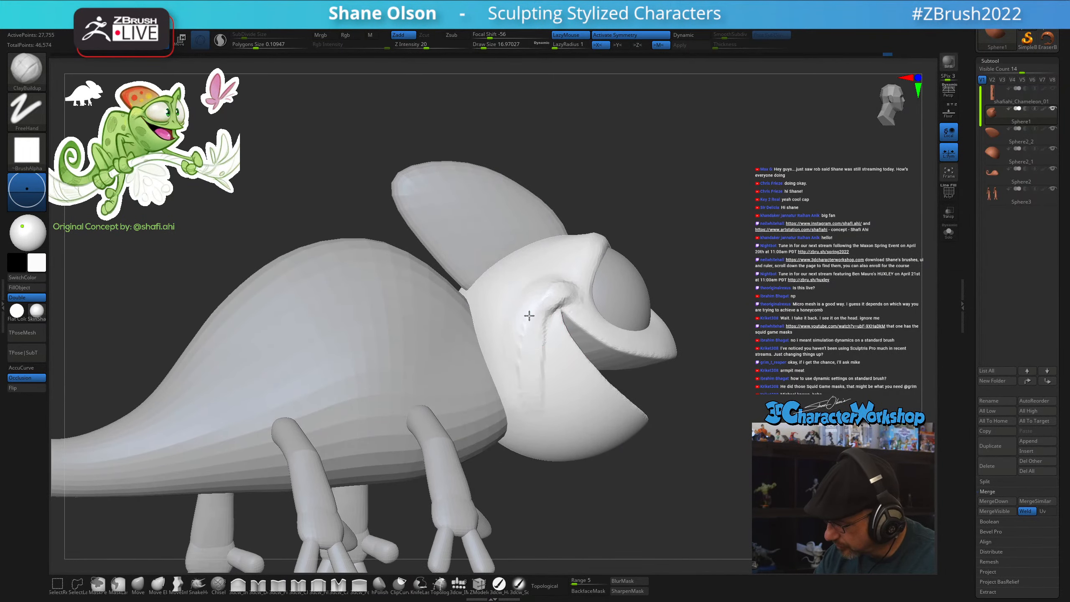
key("shift")
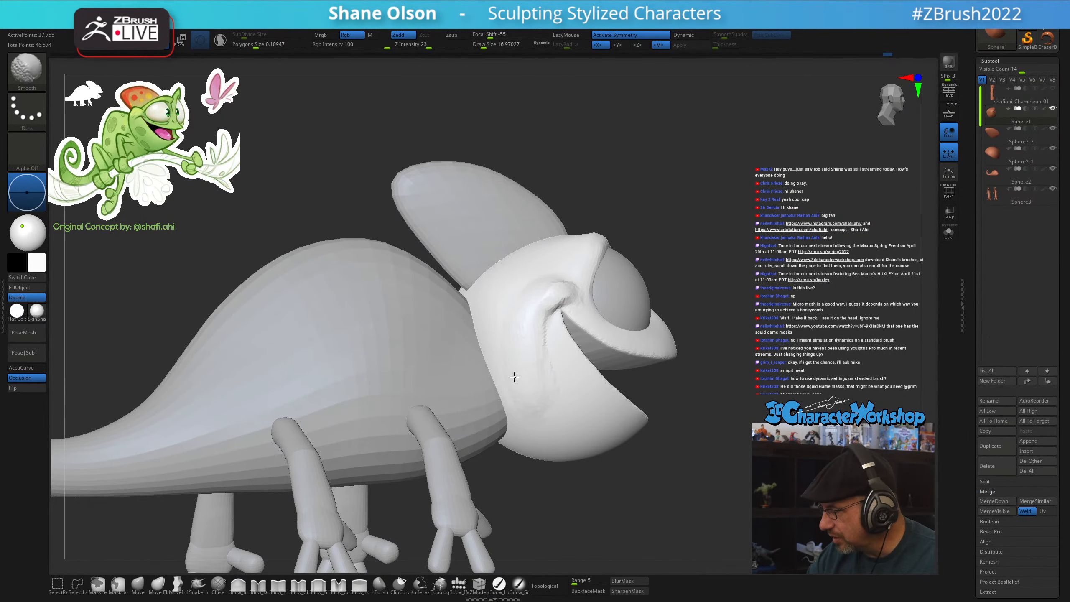
right_click_drag(674, 479, 547, 399)
right_click_drag(530, 289, 539, 270)
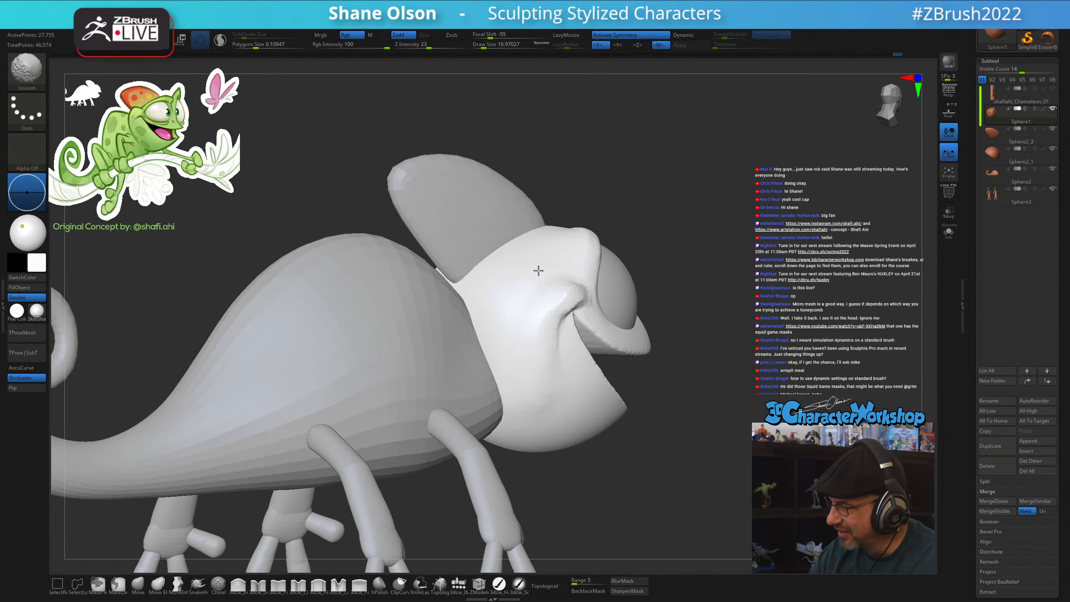
mouse_move(551, 283)
left_mouse_down("shift")
mouse_move(560, 273)
mouse_move(548, 294)
left_mouse_up("shift")
mouse_move(691, 375)
right_mouse_down()
mouse_move(676, 404)
mouse_move(696, 455)
right_mouse_up()
Reduce the draw size to about 14.2 and switch to the Move brush for working on the mouth corner
key("s")
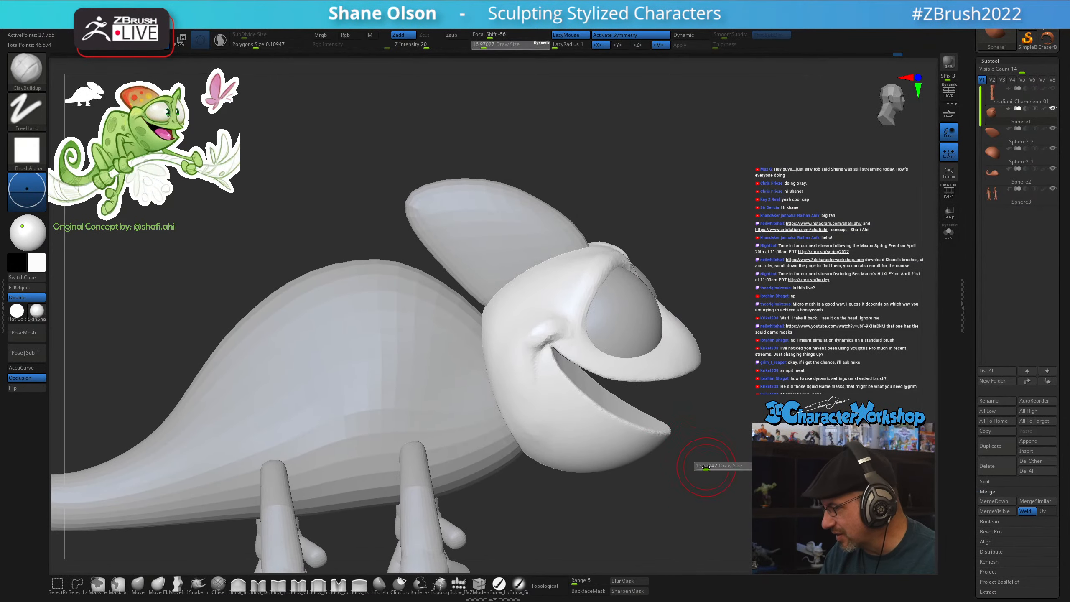
left_click_drag(706, 467, 705, 466)
mouse_move(705, 451)
right_mouse_down()
mouse_move(628, 443)
mouse_move(707, 448)
right_mouse_up()
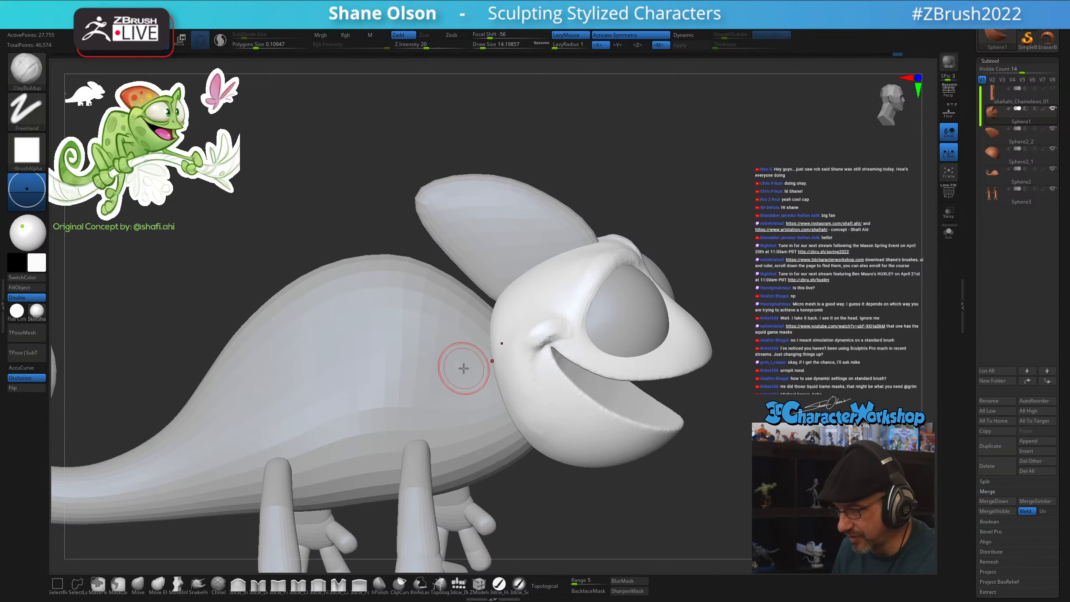
left_click(138, 584)
right_click_drag(741, 179, 724, 175)
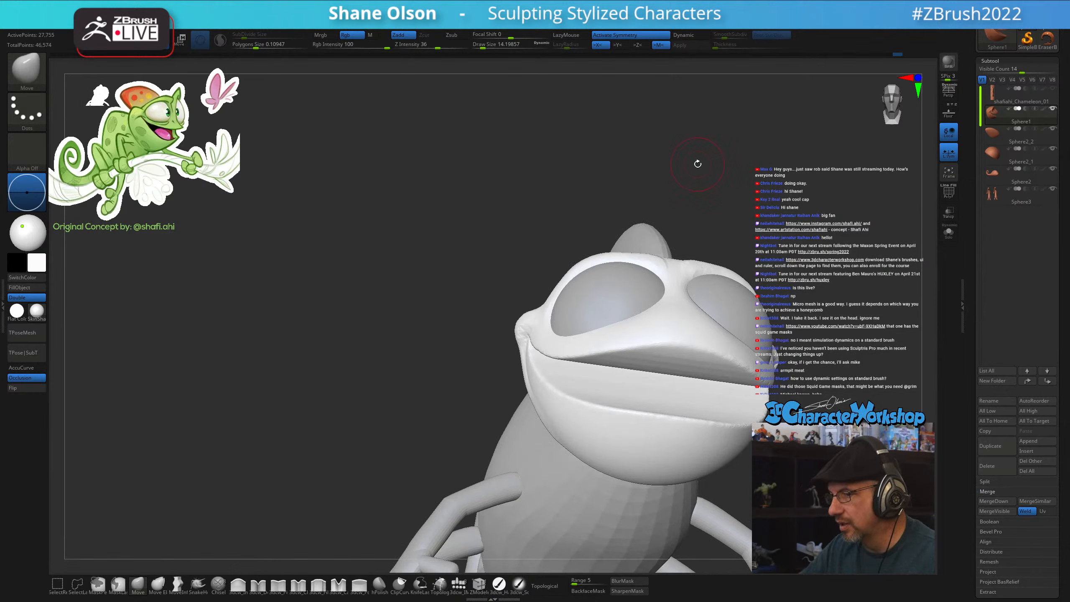
mouse_move(524, 358)
right_mouse_down()
mouse_move(531, 342)
mouse_move(545, 347)
right_mouse_up()
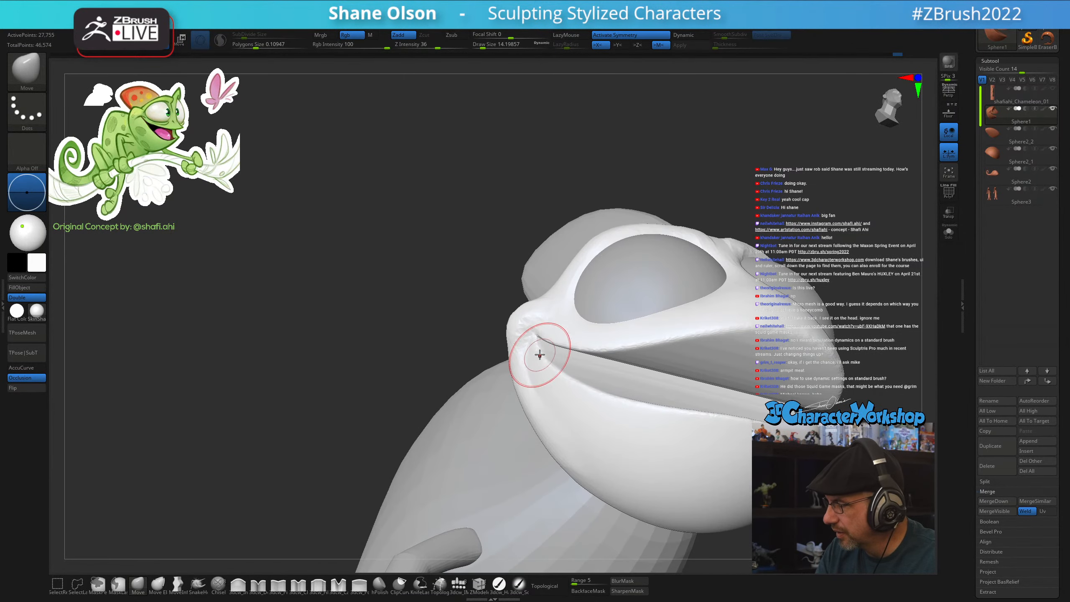
Set the draw size to about 11.7 and smooth the mouth corner and the cheek directly below it
key("s")
left_click_drag(542, 349, 539, 350)
mouse_move(539, 349)
right_mouse_down()
mouse_move(540, 340)
mouse_move(566, 359)
right_mouse_up()
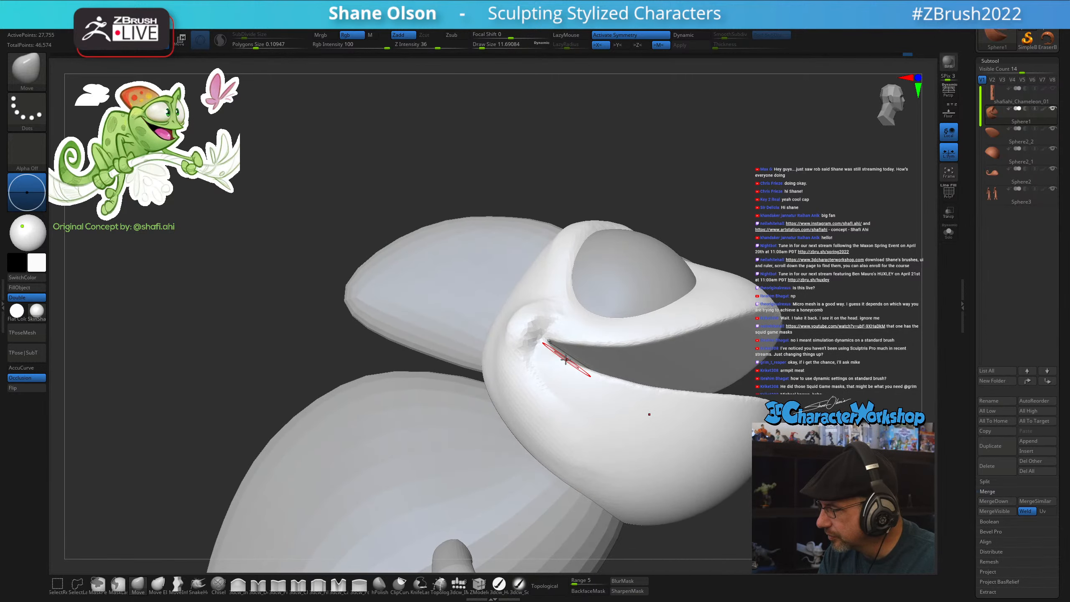
mouse_move(538, 344)
left_mouse_down("shift")
mouse_move(554, 315)
mouse_move(547, 325)
left_mouse_up("shift")
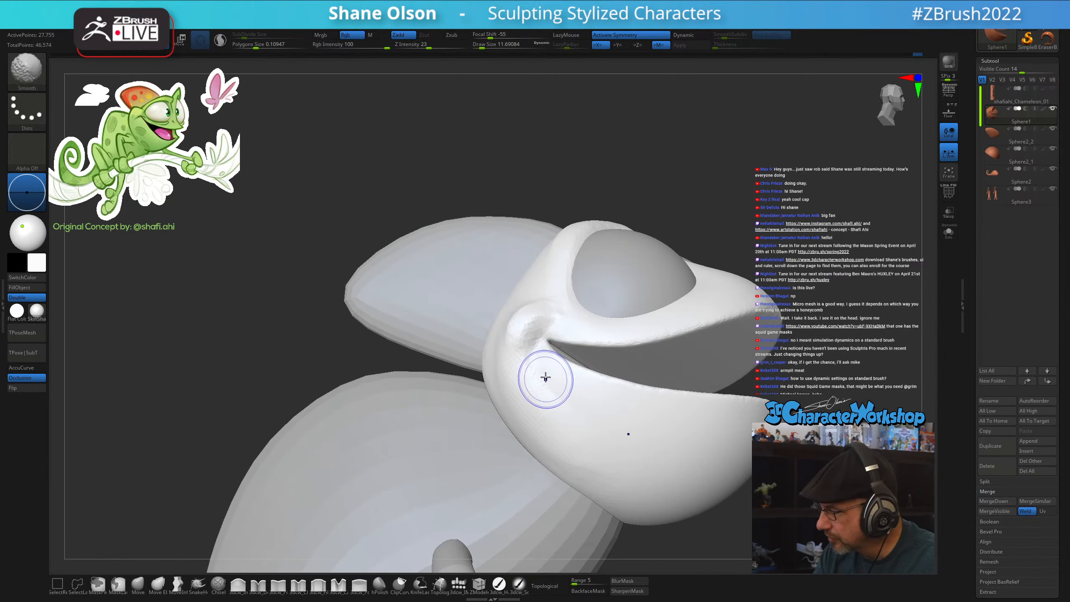
mouse_move(545, 379)
left_mouse_down("shift")
mouse_move(529, 366)
mouse_move(538, 356)
left_mouse_up("shift")
right_click_drag(577, 426, 585, 342)
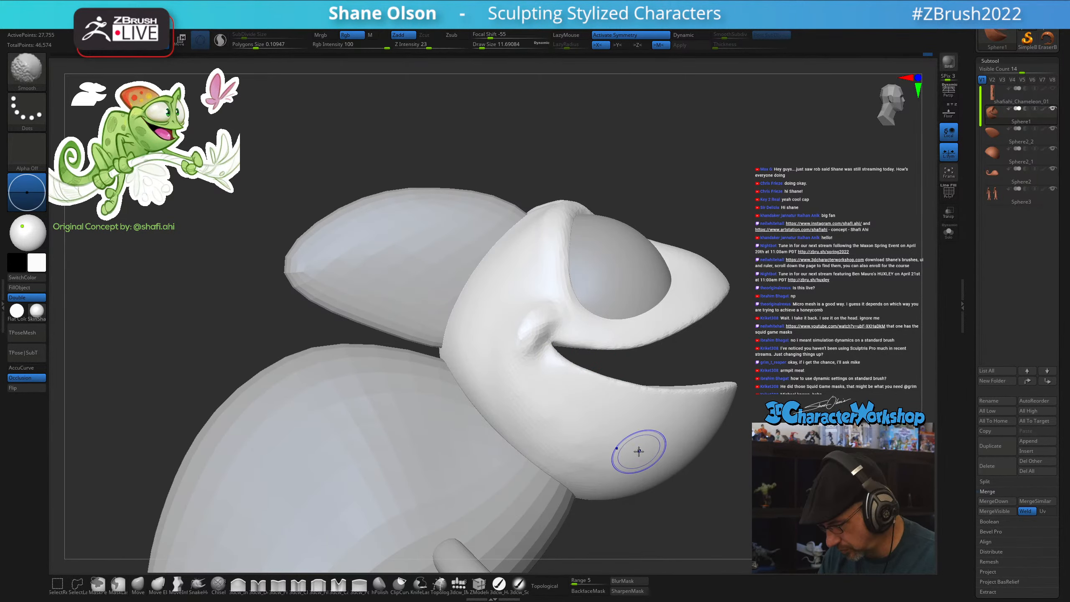
Examine the head's wireframe and the mouth shape from below, the front and three-quarter angles
key("shift+f")
key("shift+f")
mouse_move(762, 435)
right_mouse_down()
mouse_move(657, 443)
mouse_move(674, 432)
mouse_move(676, 370)
right_mouse_up()
key("shift")
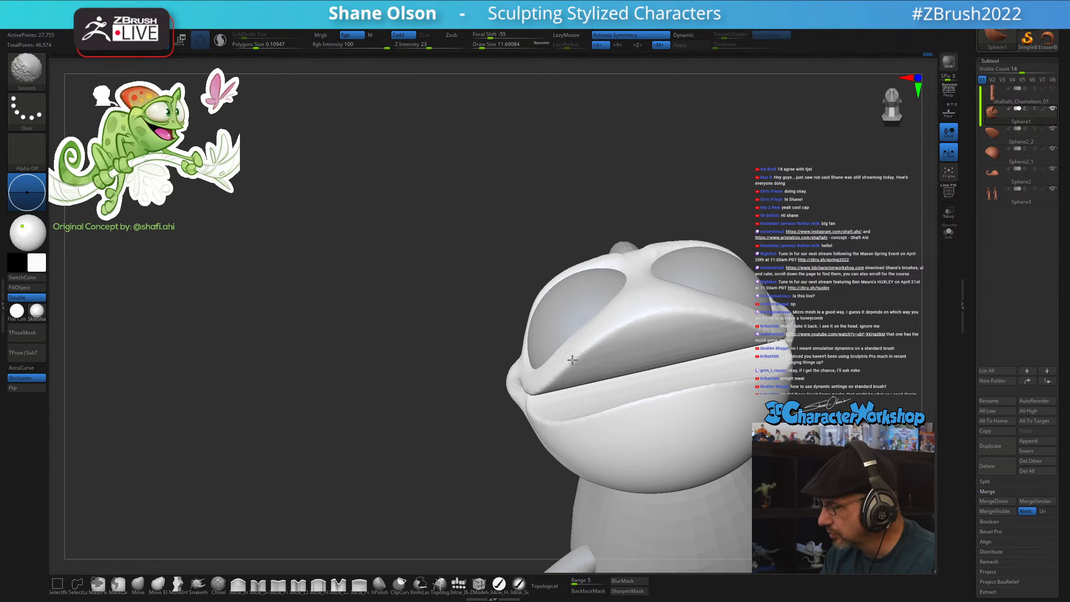
right_click_drag(626, 342, 575, 362)
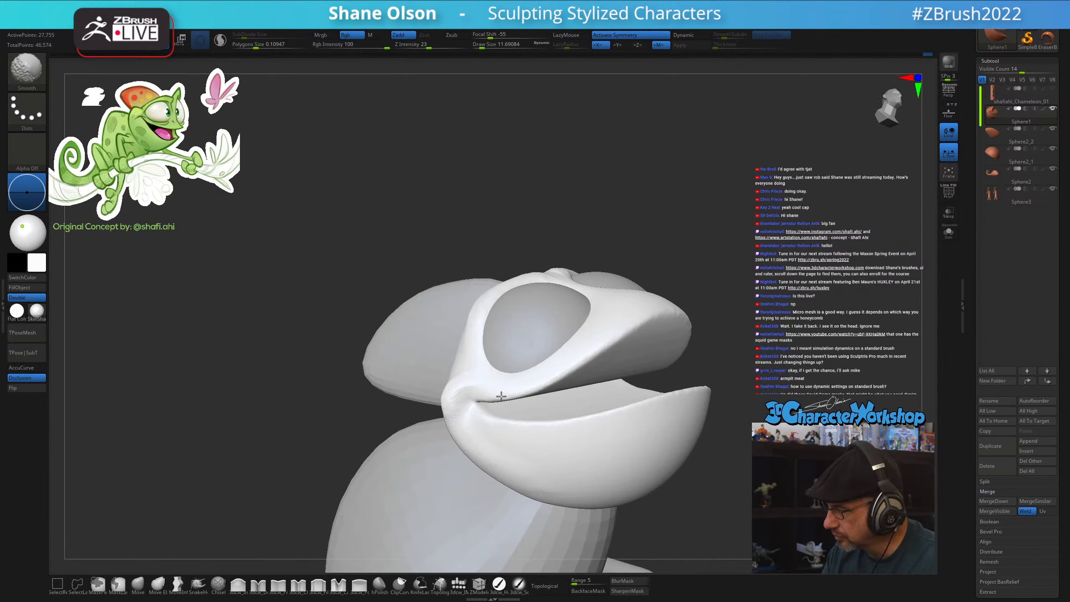
right_click_drag(501, 397, 594, 461)
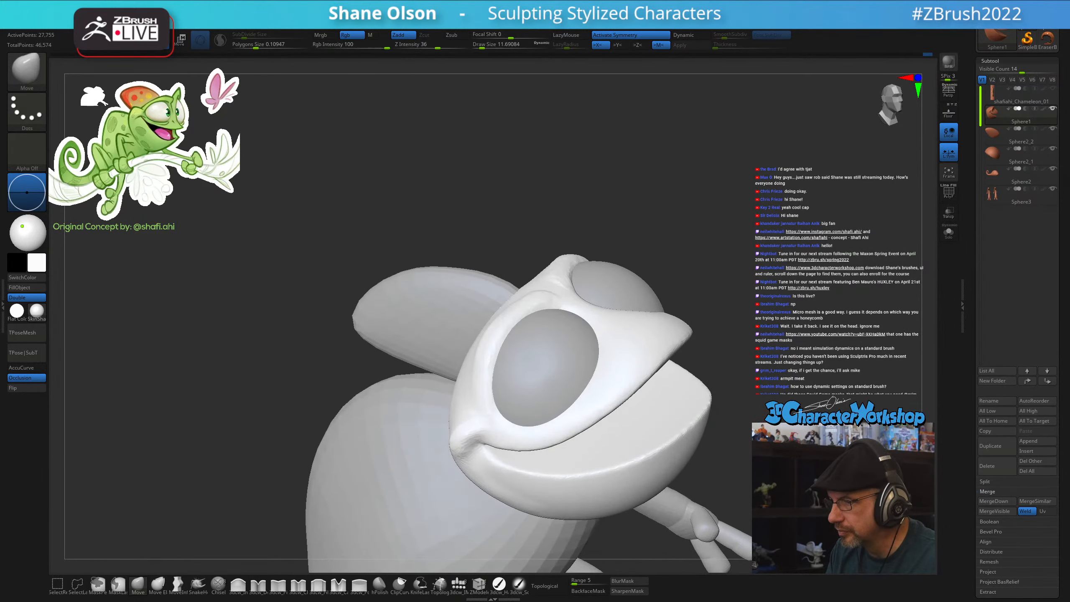
right_click_drag(782, 490, 756, 465, "alt")
mouse_move(756, 465)
right_mouse_down()
mouse_move(590, 447)
mouse_move(757, 465)
mouse_move(715, 499)
mouse_move(726, 497)
mouse_move(740, 455)
mouse_move(720, 458)
mouse_move(753, 411)
mouse_move(784, 414)
right_mouse_up()
Adjust the jaw beside the mouth corner with a draw size of about 21.6 and return to the Move brush
key("s")
left_click(506, 436)
key("s")
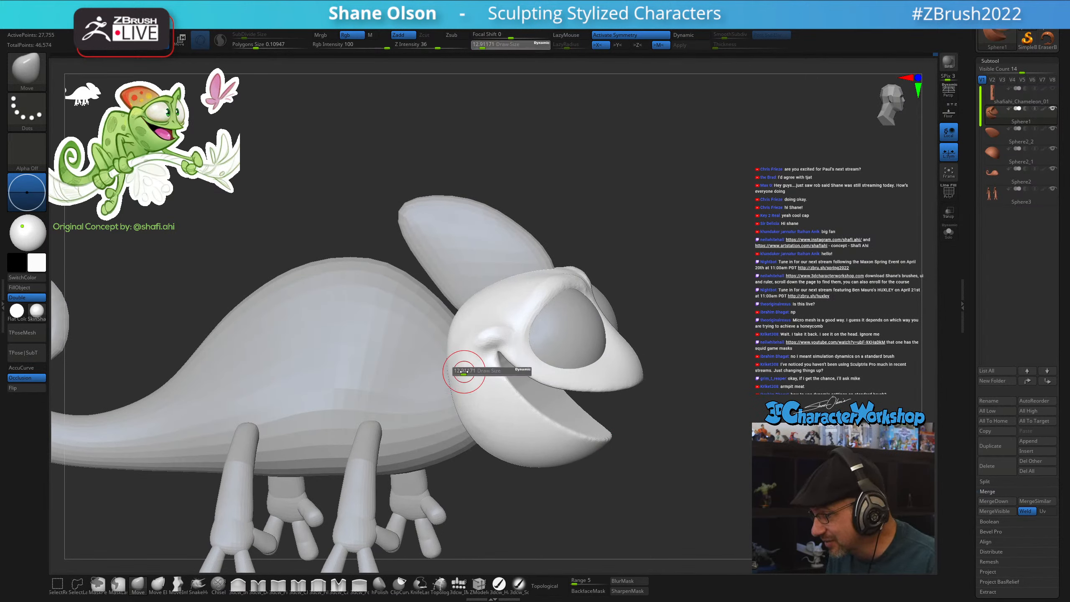
mouse_move(464, 372)
left_mouse_down()
mouse_move(465, 323)
mouse_move(490, 430)
left_mouse_up()
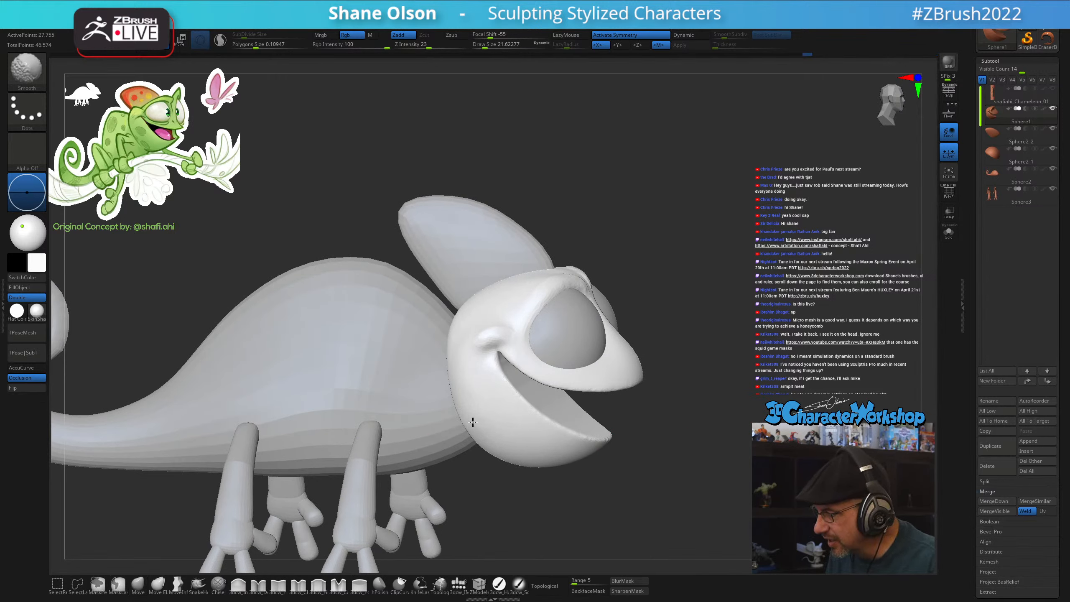
key("b")
key("m")
key("v")
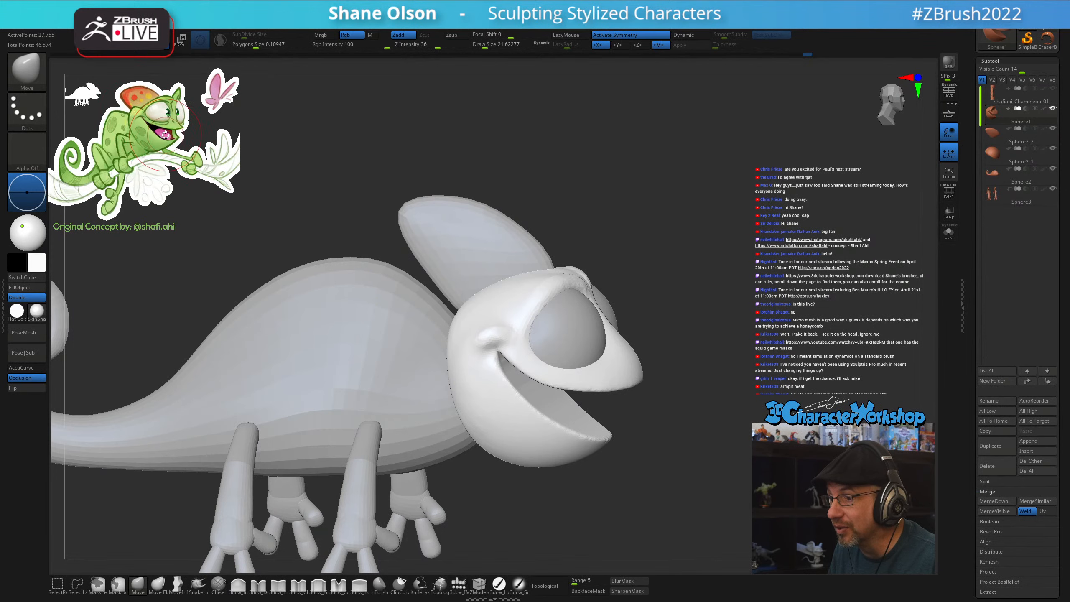
Inspect the smile and the head's polygroups from the front and three-quarter views
left_click_drag(726, 377, 696, 377)
left_click_drag(829, 386, 824, 366)
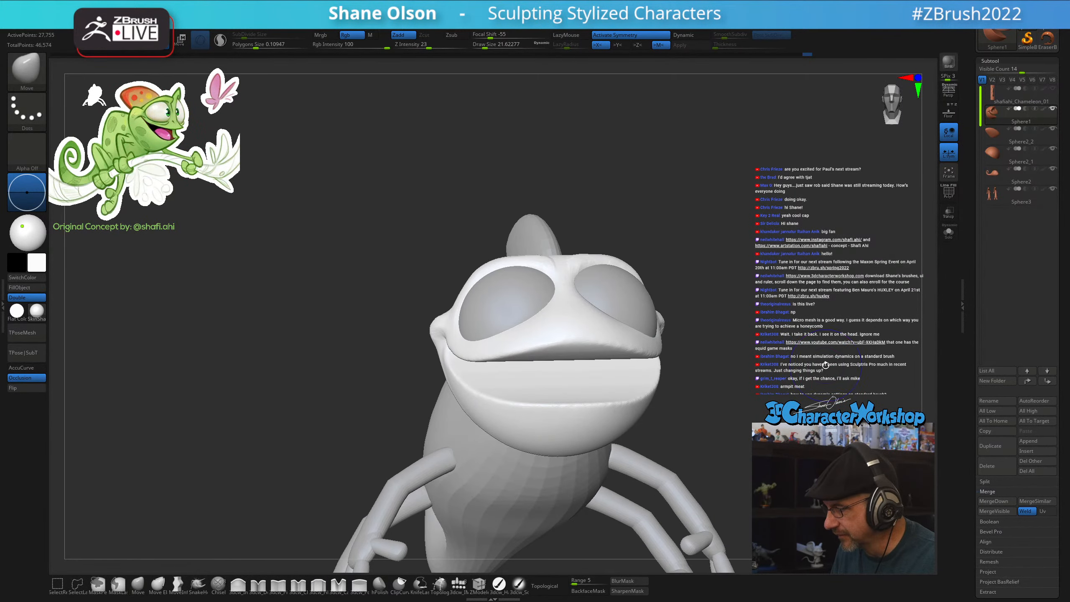
key("shift+f")
key("shift+f")
left_click_drag(764, 406, 760, 419)
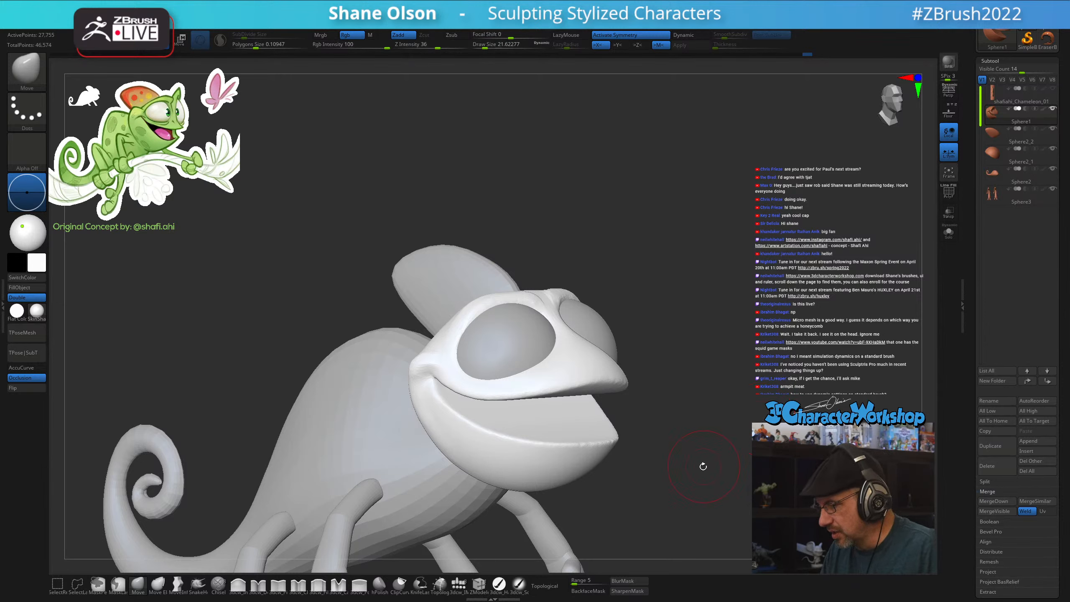
left_click_drag(683, 480, 676, 488)
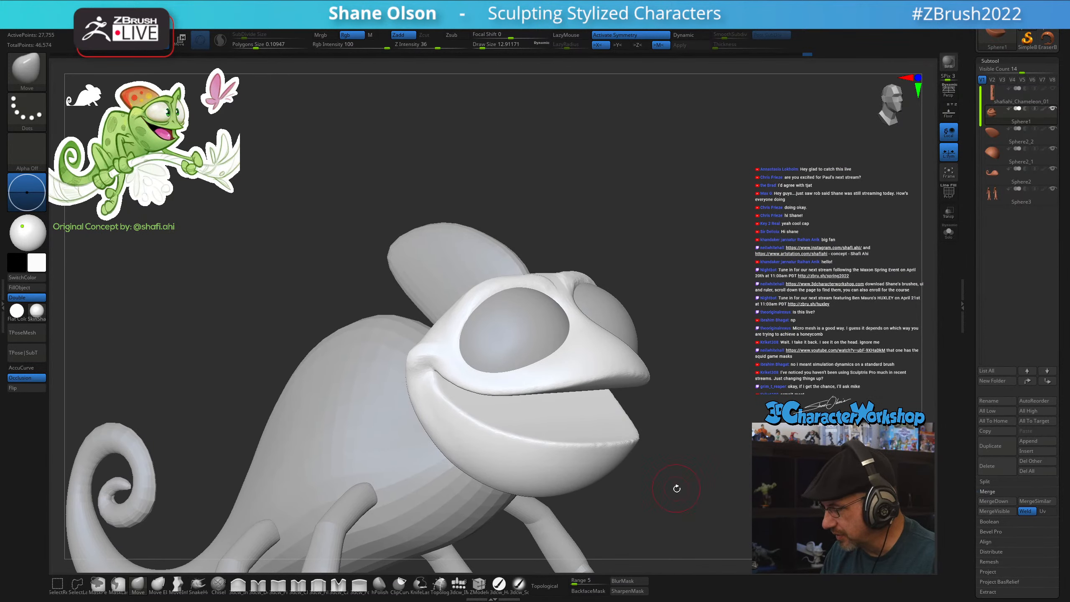
Mask everything on the head except the mouth interior's polygroup
key("w")
left_click(583, 414, "ctrl")
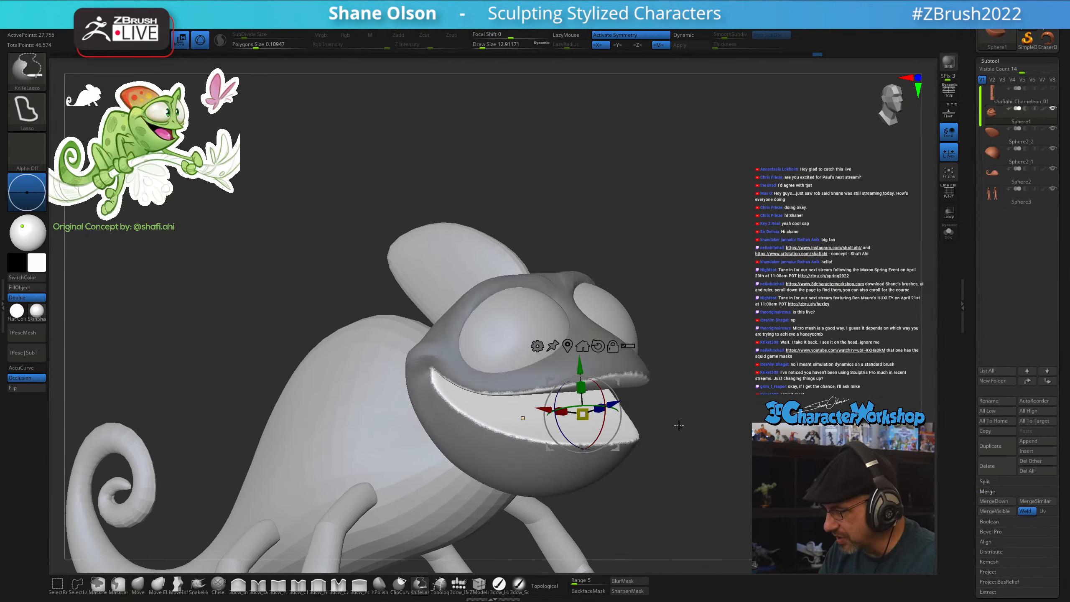
key("q")
mouse_move(681, 431)
left_mouse_down()
mouse_move(668, 437)
mouse_move(721, 428)
mouse_move(706, 456)
mouse_move(670, 449)
mouse_move(655, 476)
mouse_move(651, 439)
left_mouse_up()
Reduce the draw size to about 4.3 and try a small lasso mask inside the mouth corner
key("s")
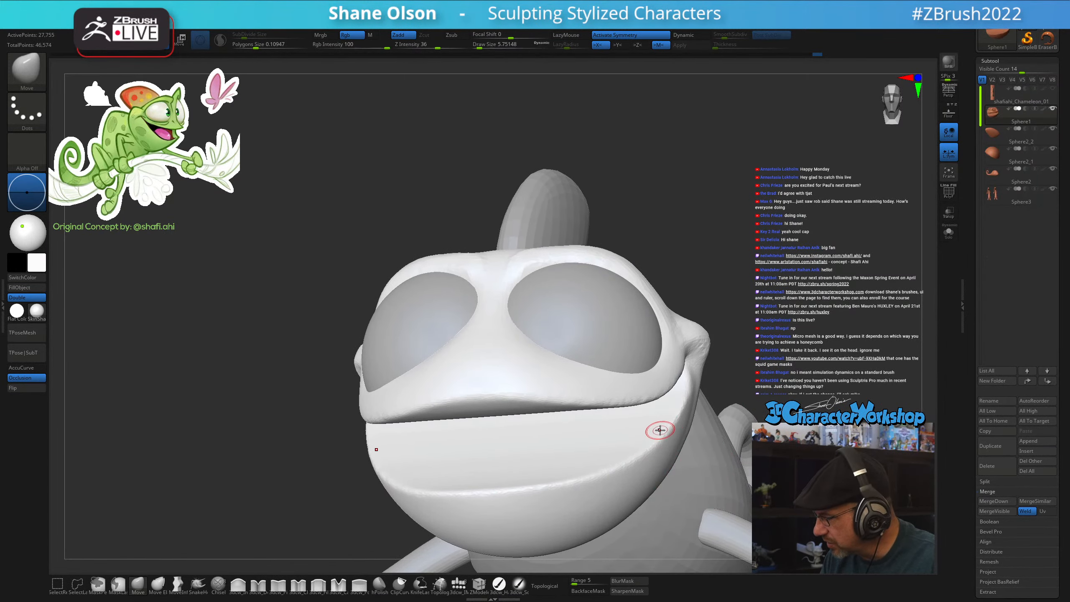
right_click_drag(675, 419, 682, 398, "ctrl")
key("s")
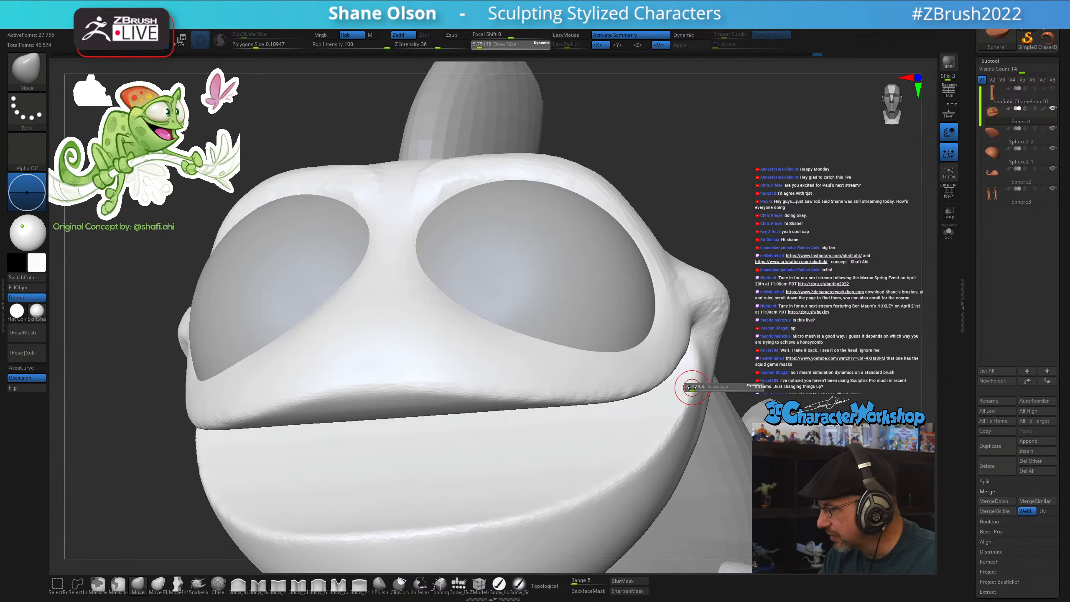
left_click_drag(690, 388, 689, 387)
mouse_move(690, 415)
right_mouse_down()
mouse_move(672, 426)
mouse_move(701, 365)
right_mouse_up()
key("ctrl")
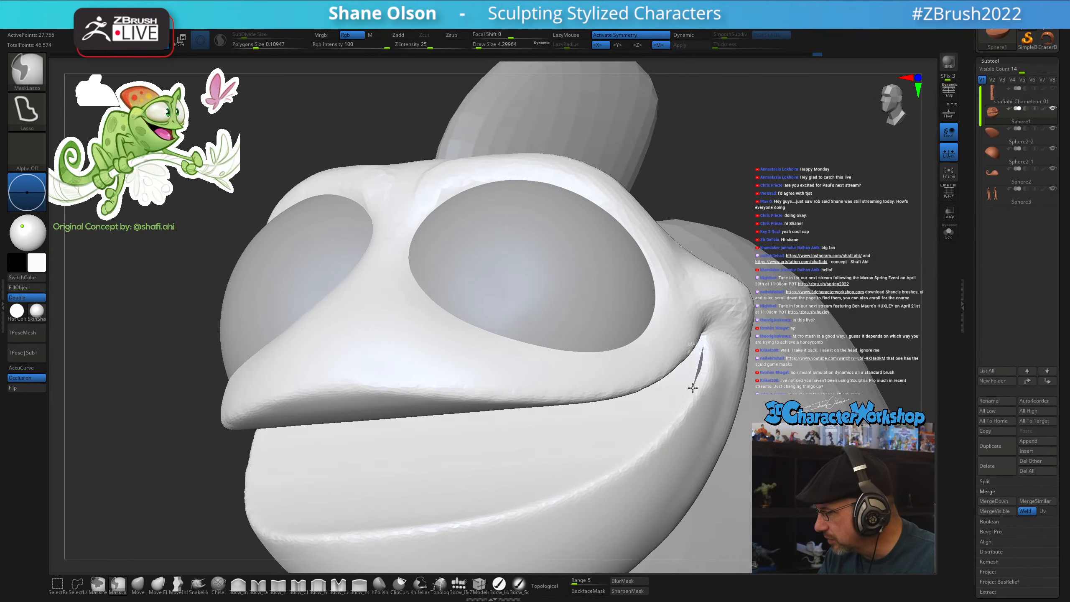
left_click_drag(692, 388, 694, 397, "ctrl")
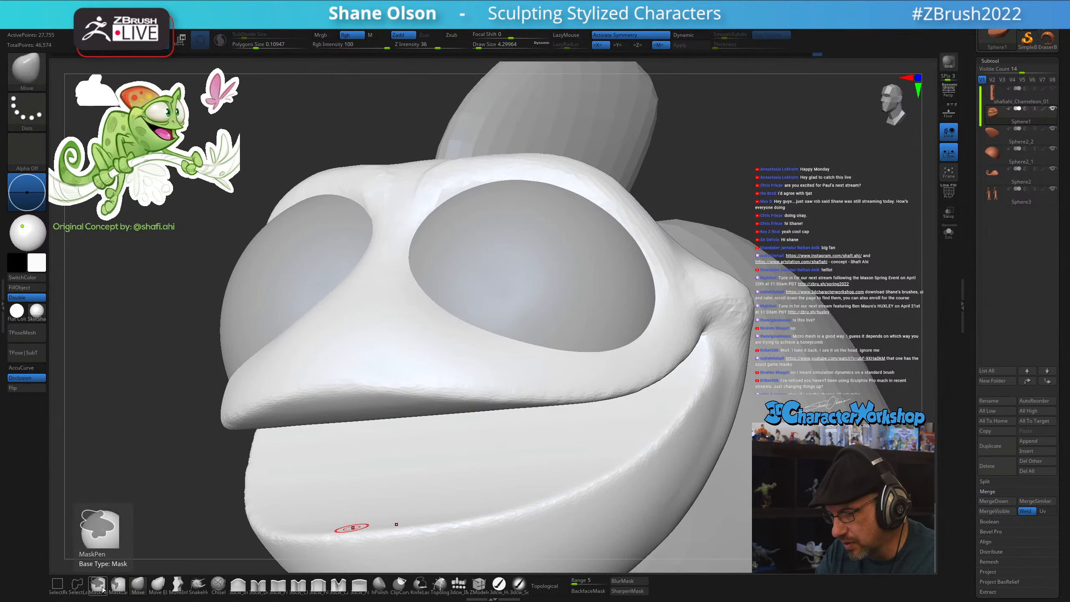
Paint a mask with the MaskPen brush along the inner edge of the lower lip, undoing a stray stroke
mouse_move(699, 365)
left_mouse_down("ctrl")
mouse_move(645, 436)
mouse_move(552, 487)
left_mouse_up("ctrl")
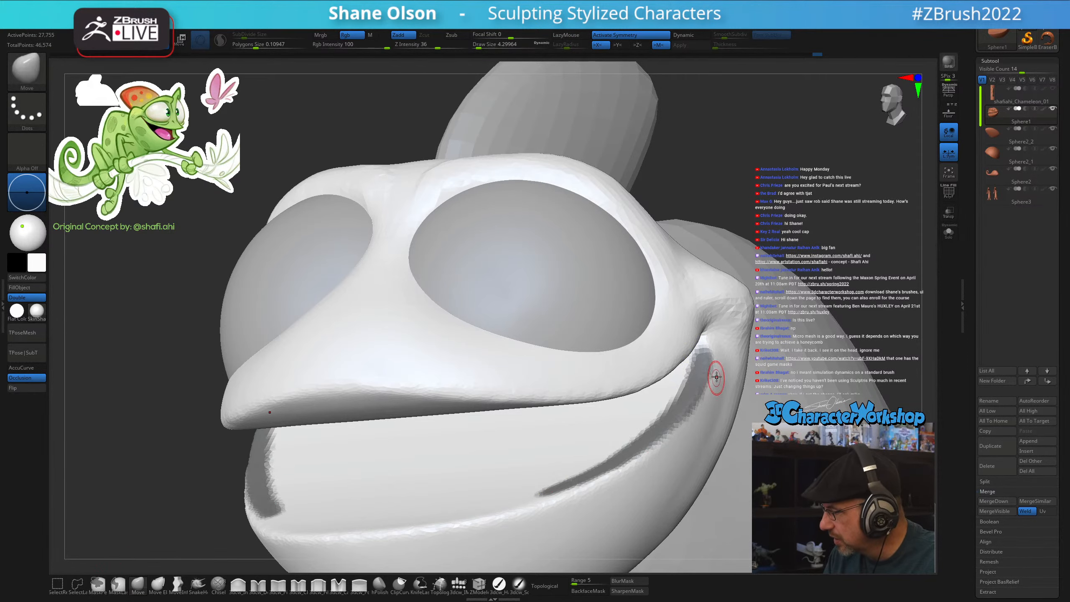
right_click_drag(703, 383, 727, 310)
right_click_drag(692, 434, 711, 401)
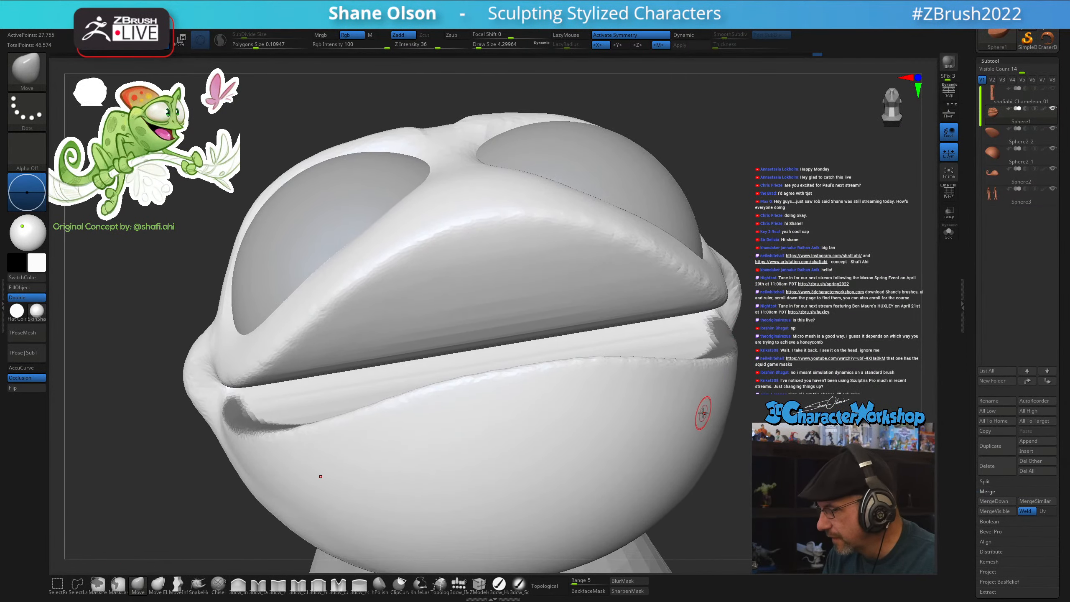
key("ctrl+z")
right_click_drag(669, 433, 647, 445)
mouse_move(376, 391)
right_mouse_down("alt")
mouse_move(471, 380)
mouse_move(561, 406)
mouse_move(547, 409)
right_mouse_up("alt")
mouse_move(441, 409)
left_mouse_down("ctrl")
mouse_move(500, 445)
mouse_move(566, 453)
left_mouse_up("ctrl")
mouse_move(620, 439)
right_mouse_down()
mouse_move(602, 462)
mouse_move(581, 454)
right_mouse_up()
mouse_move(526, 449)
left_mouse_down("ctrl")
mouse_move(587, 480)
mouse_move(674, 481)
left_mouse_up("ctrl")
Paint a mask across the roof of the mouth just inside the upper lip
mouse_move(676, 438)
right_mouse_down()
mouse_move(693, 425)
mouse_move(672, 391)
mouse_move(626, 389)
mouse_move(617, 363)
right_mouse_up()
mouse_move(636, 316)
right_mouse_down()
mouse_move(646, 280)
mouse_move(624, 337)
right_mouse_up()
key("ctrl")
mouse_move(684, 323)
left_mouse_down("ctrl")
mouse_move(594, 342)
mouse_move(511, 419)
left_mouse_up("ctrl")
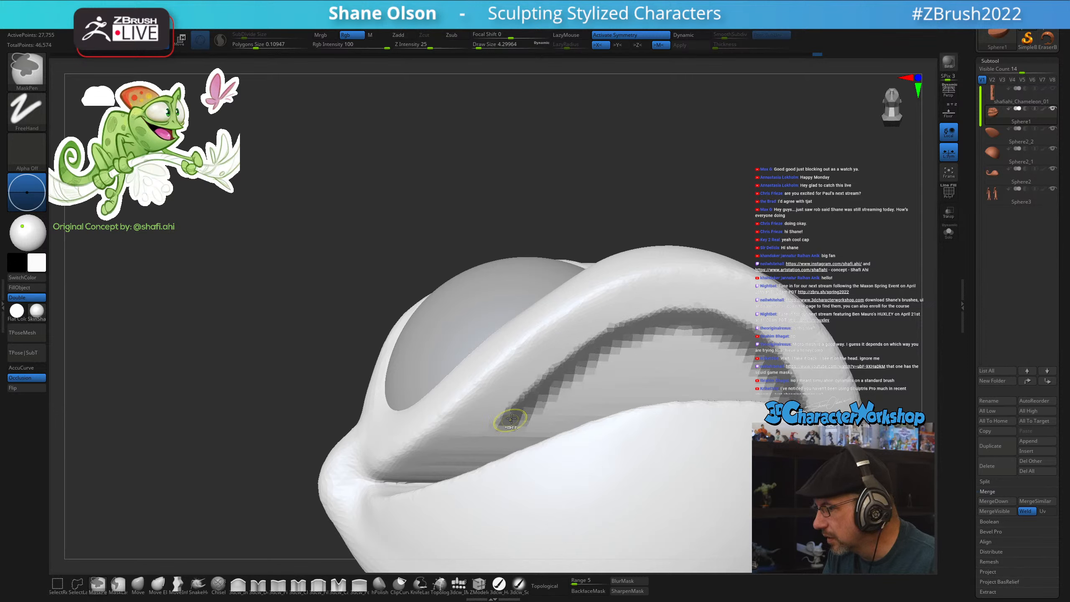
mouse_move(693, 337)
left_mouse_down("ctrl")
mouse_move(632, 350)
mouse_move(585, 382)
left_mouse_up("ctrl")
Check the mouth interior with the wireframe shown, and undo the mask strokes on the roof of the mouth
key("shift+f")
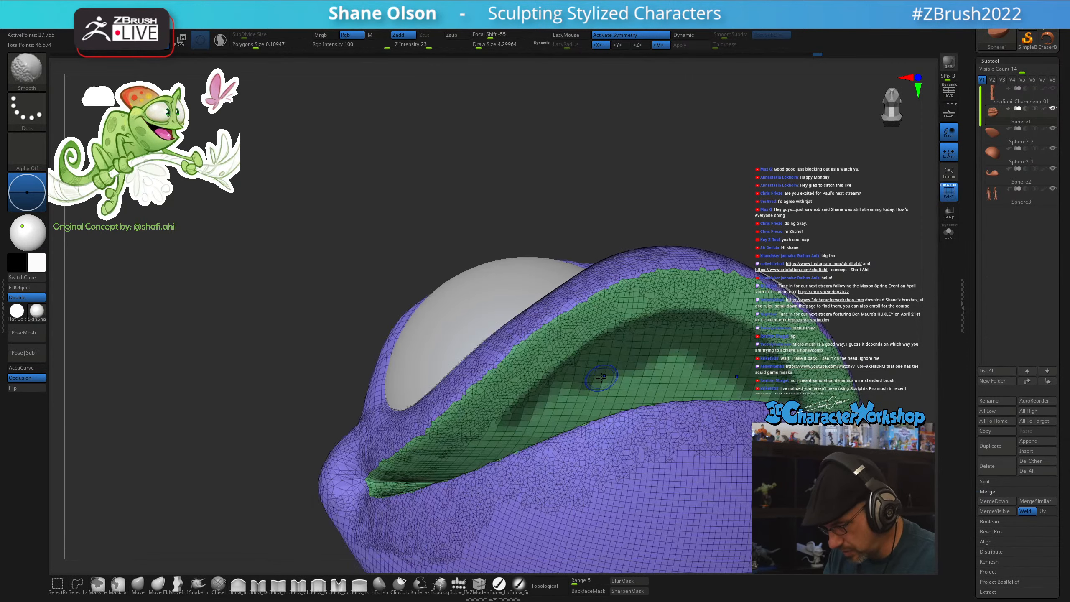
key("shift+f")
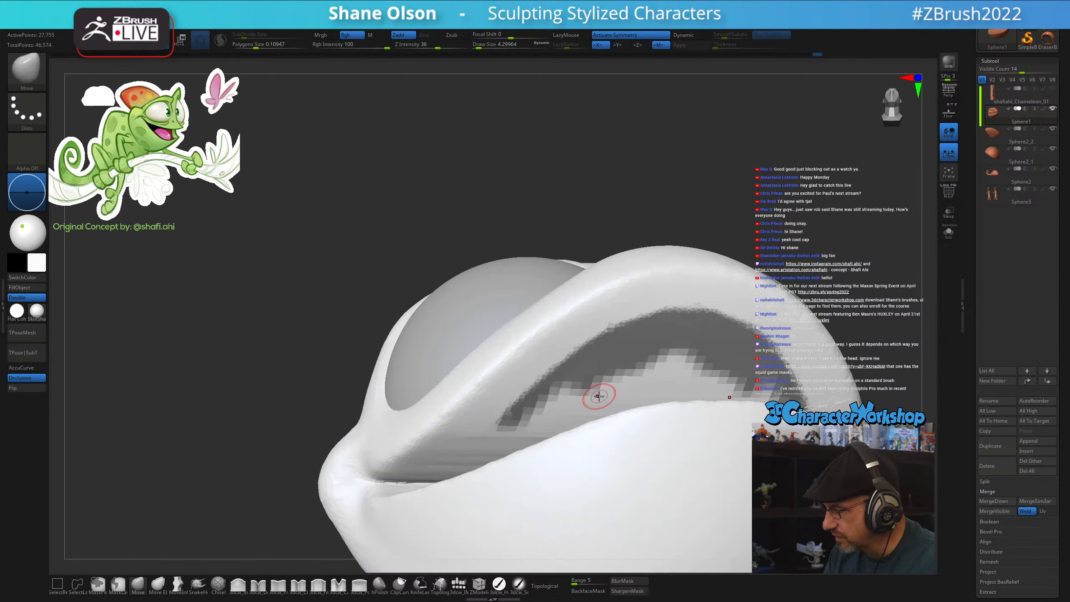
key("shift+f")
right_click_drag(551, 403, 607, 390)
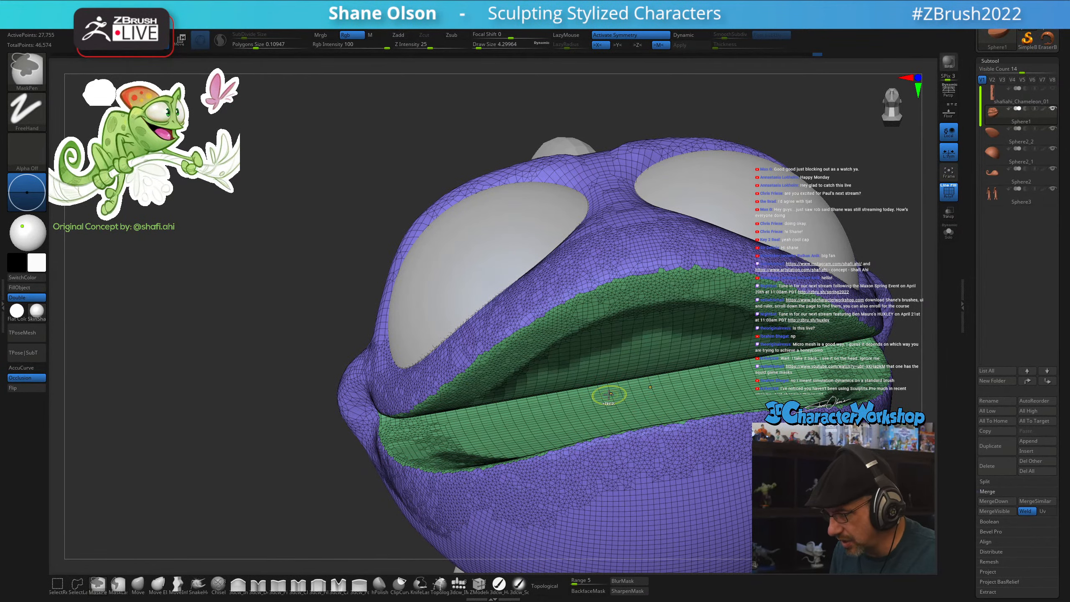
key("ctrl+z")
key("ctrl+z")
key("ctrl+z")
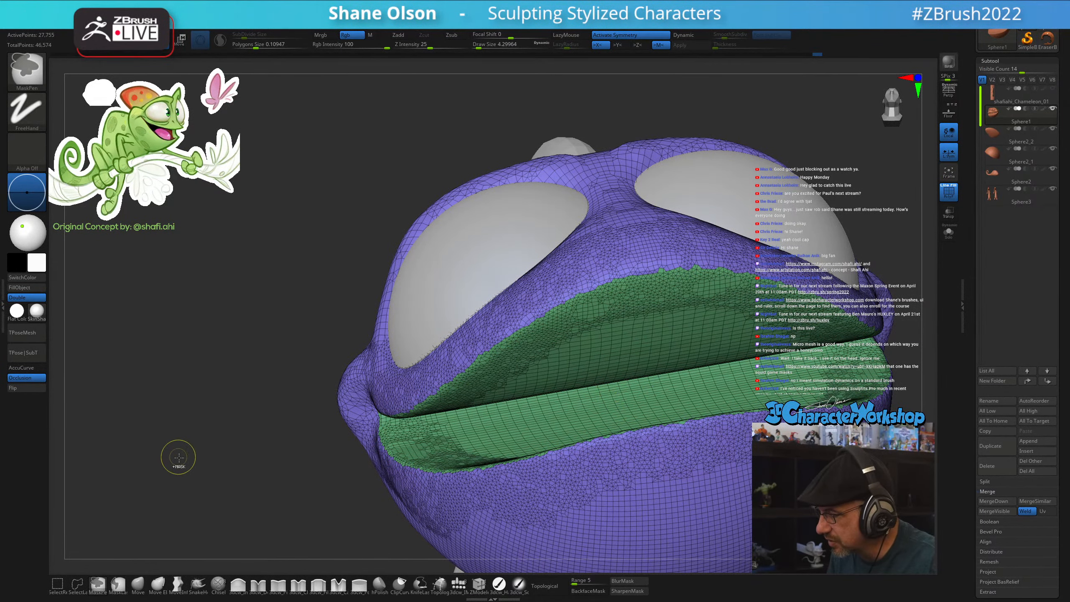
Switch to the SnakeHook brush and skip its SculptrisPro note until the next restart
left_click_drag(204, 447, 208, 462)
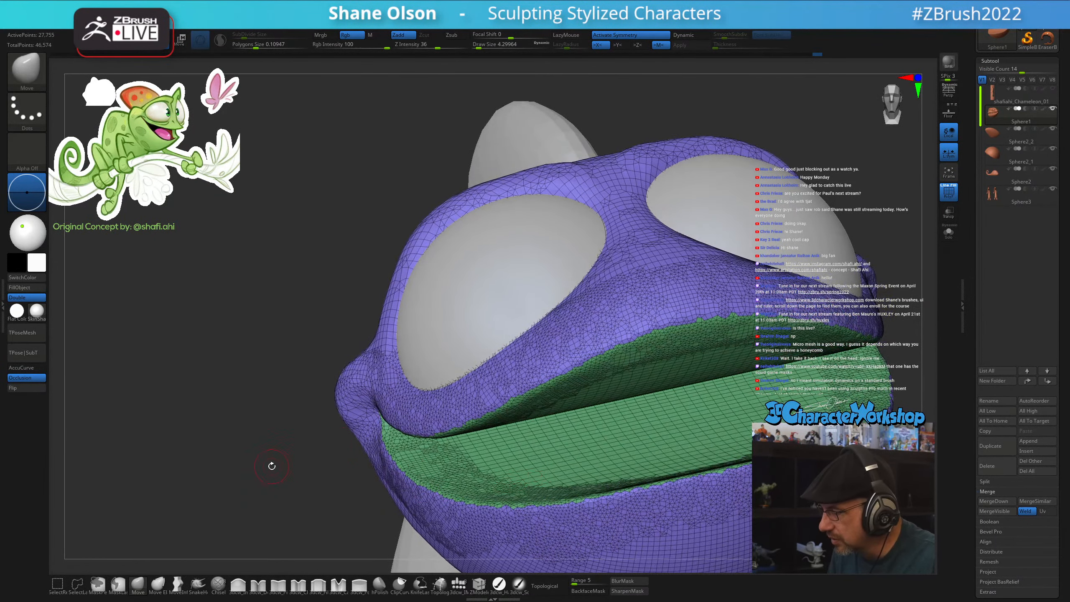
left_click_drag(271, 466, 259, 410)
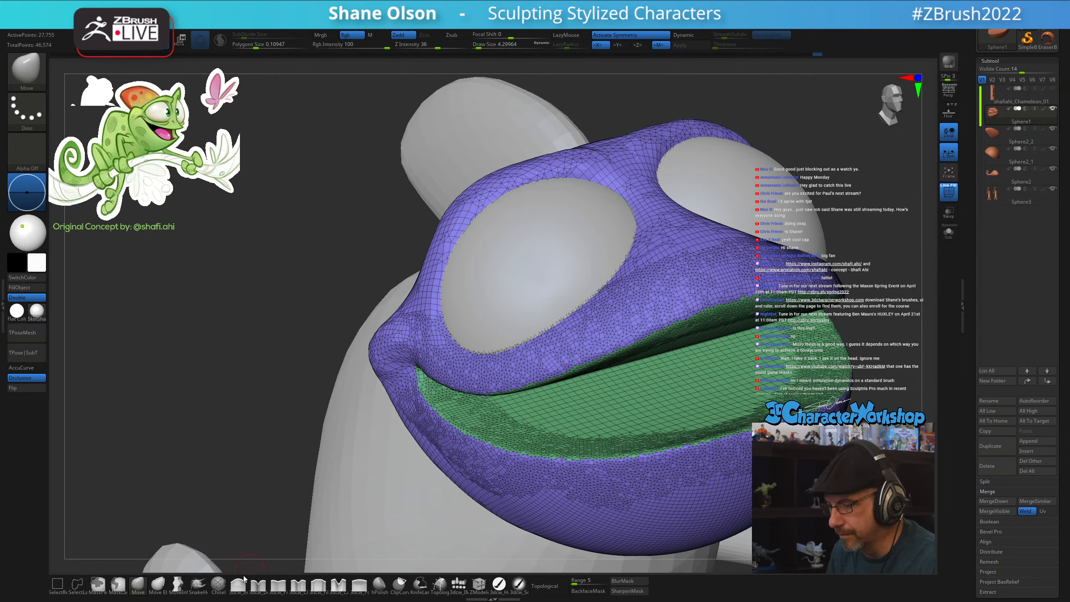
left_click(152, 584)
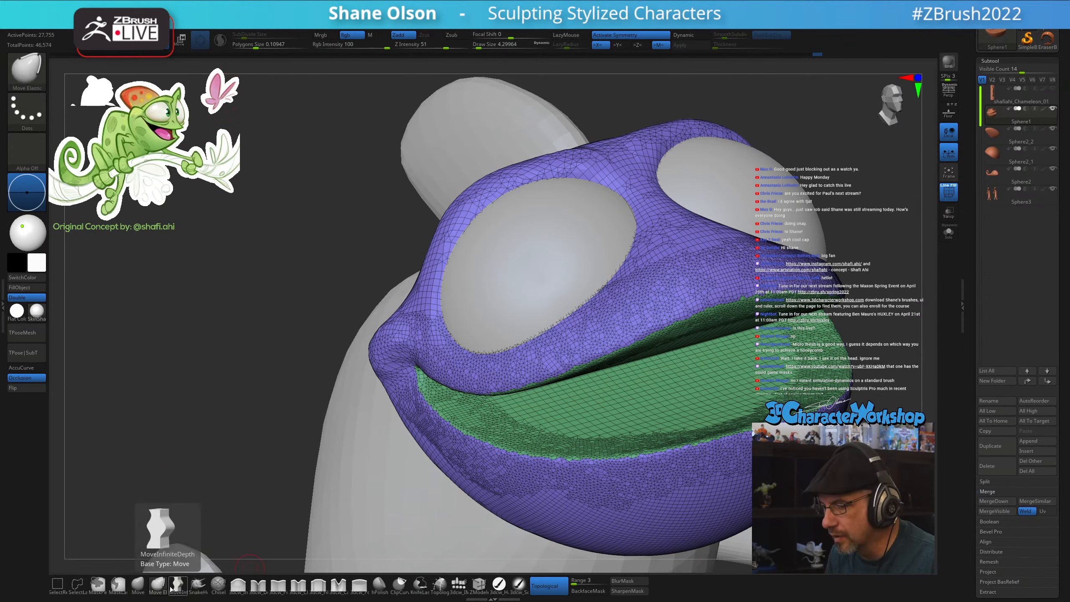
left_click(205, 584)
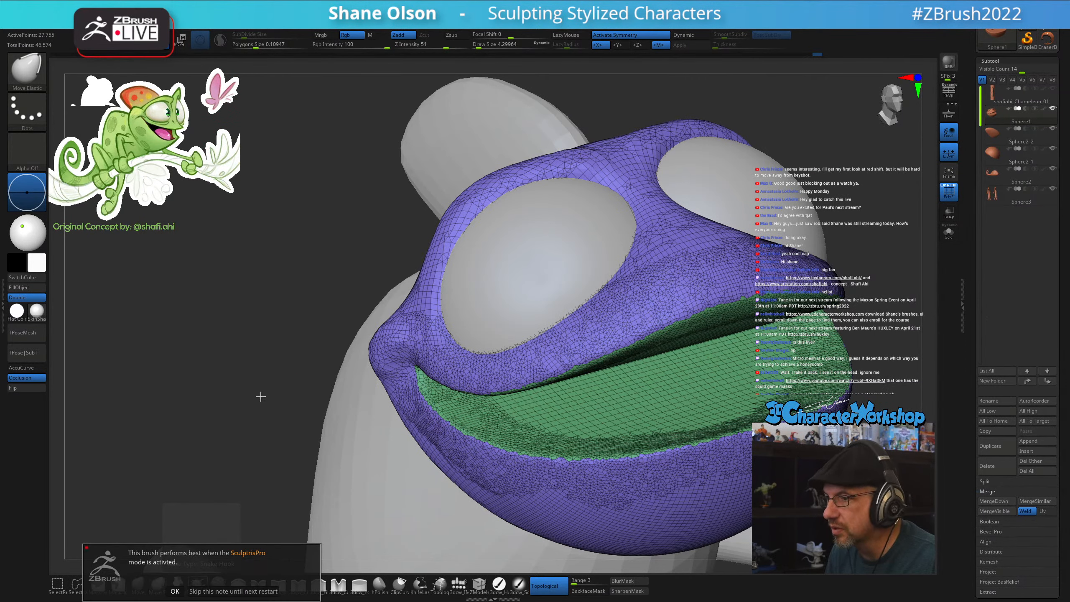
left_click(220, 591)
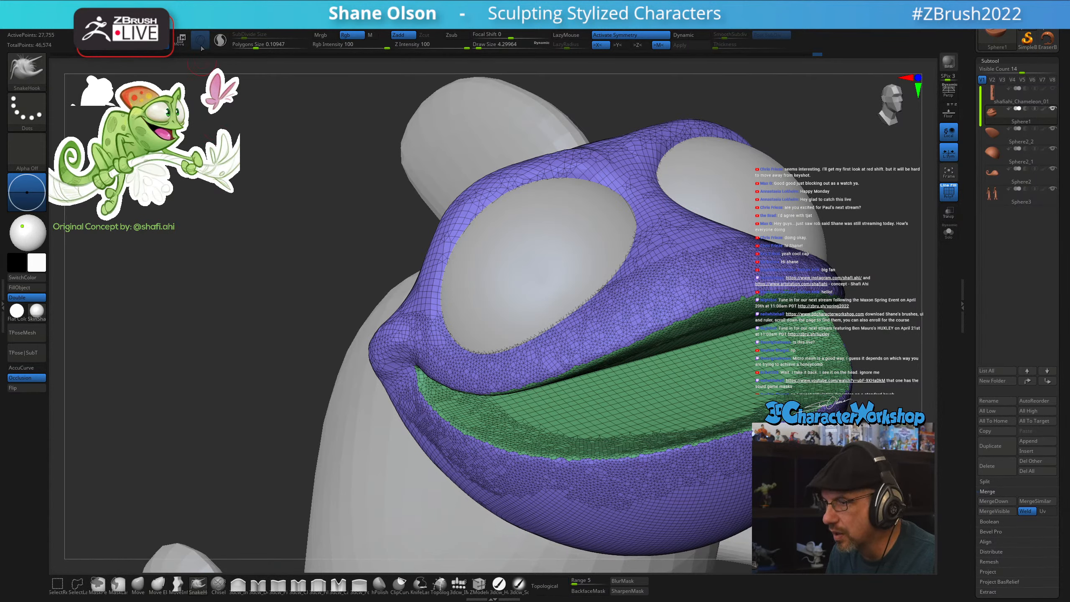
Increase the head's mesh density by setting the polygons size to 0.05524, and hide the wireframe
left_click_drag(255, 47, 250, 46)
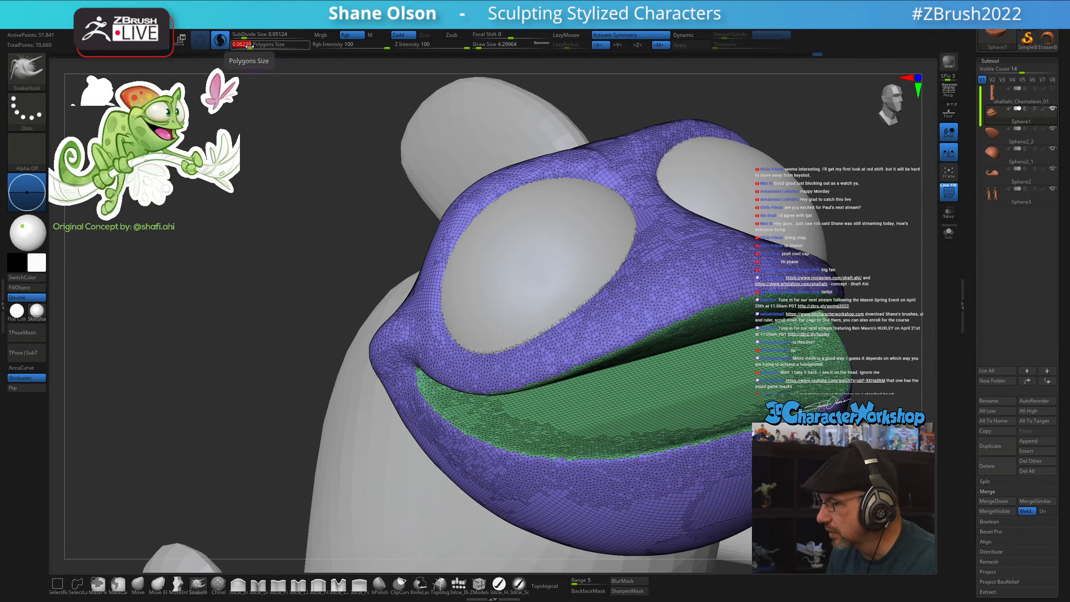
left_click_drag(251, 46, 248, 46)
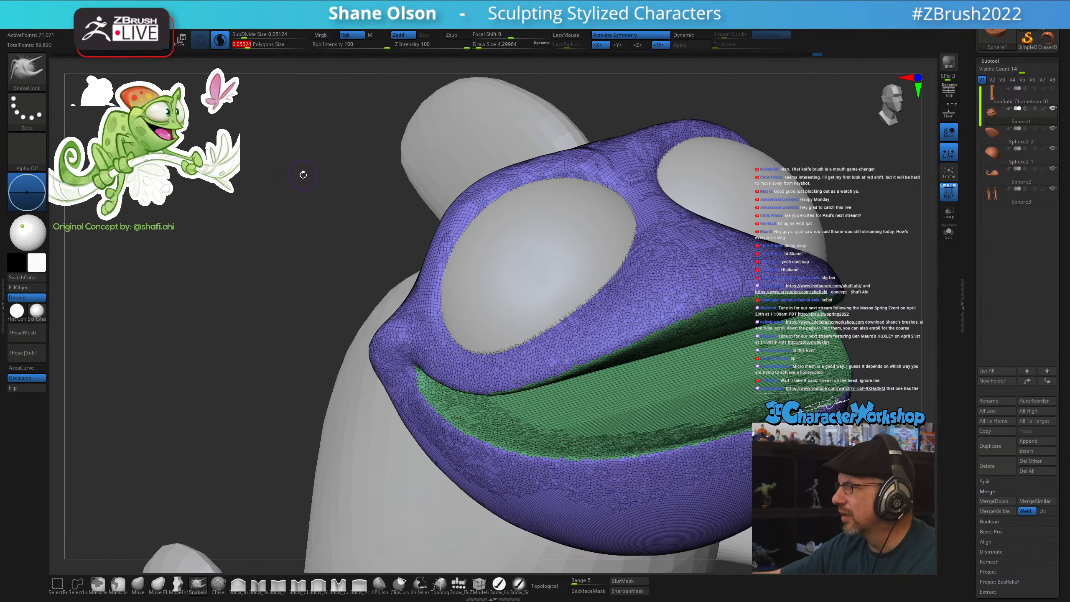
right_click_drag(724, 421, 673, 438, "alt")
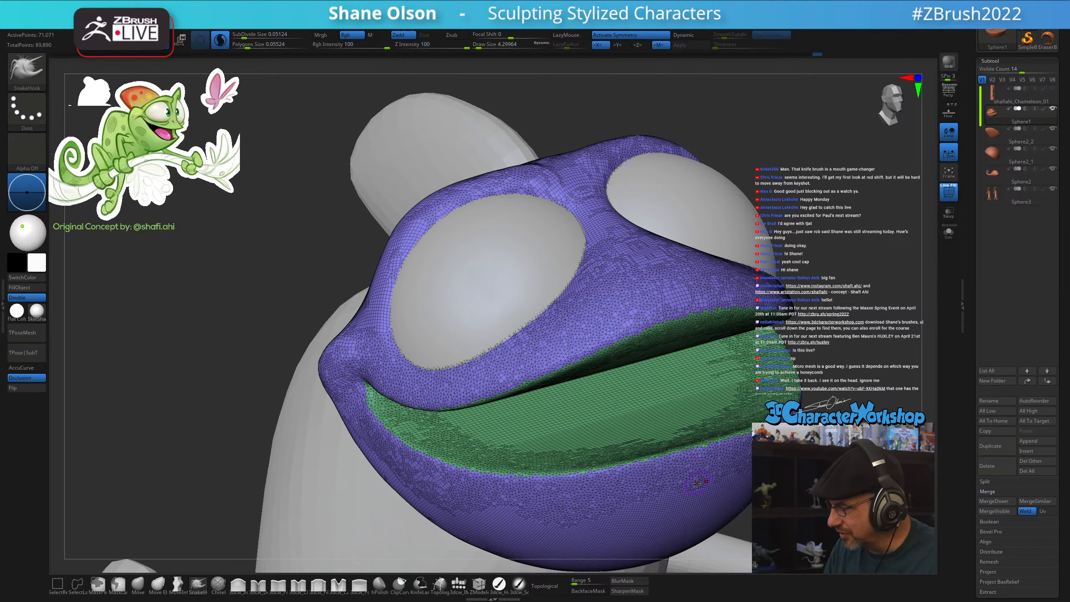
key("shift+f")
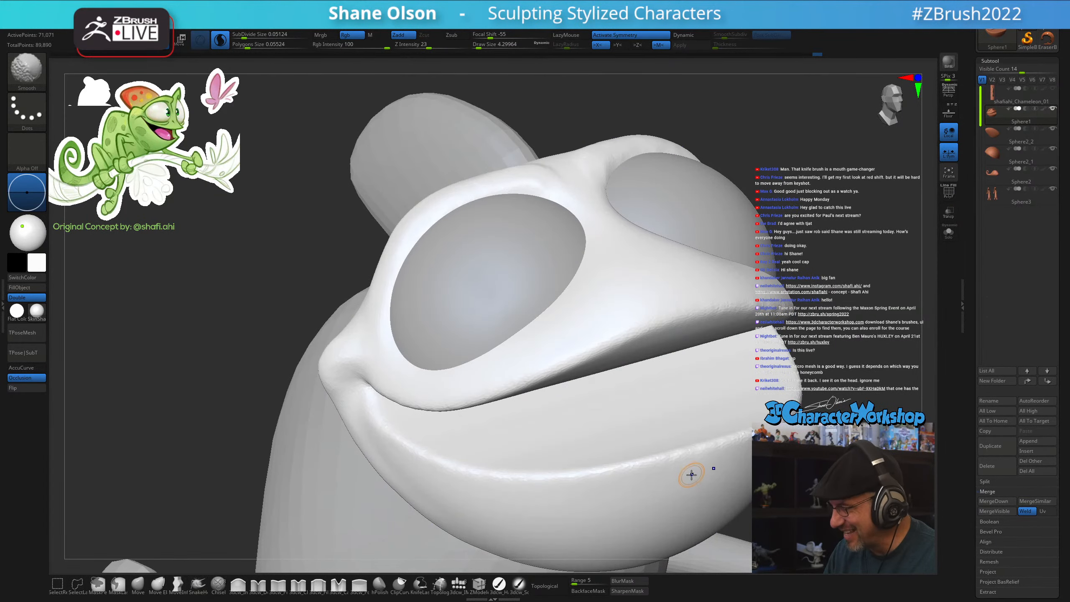
Push the tip and upper profile of the snout back in side view with the Move brush at a draw size of about 25
mouse_move(693, 471)
right_mouse_down()
mouse_move(721, 449)
mouse_move(738, 457)
mouse_move(712, 466)
right_mouse_up()
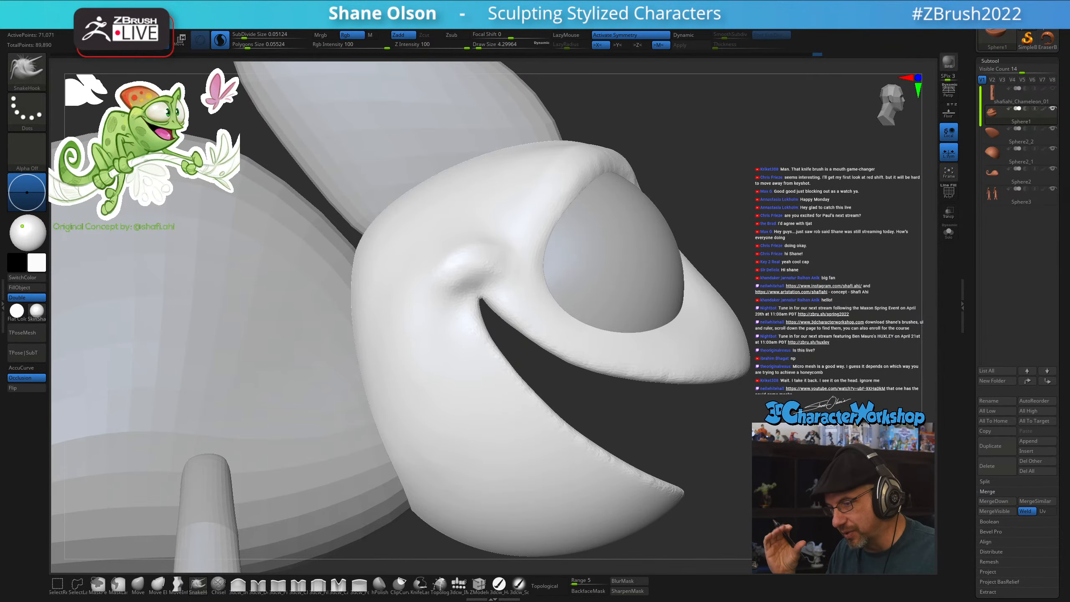
mouse_move(708, 446)
right_mouse_down()
mouse_move(788, 439)
mouse_move(698, 455)
right_mouse_up()
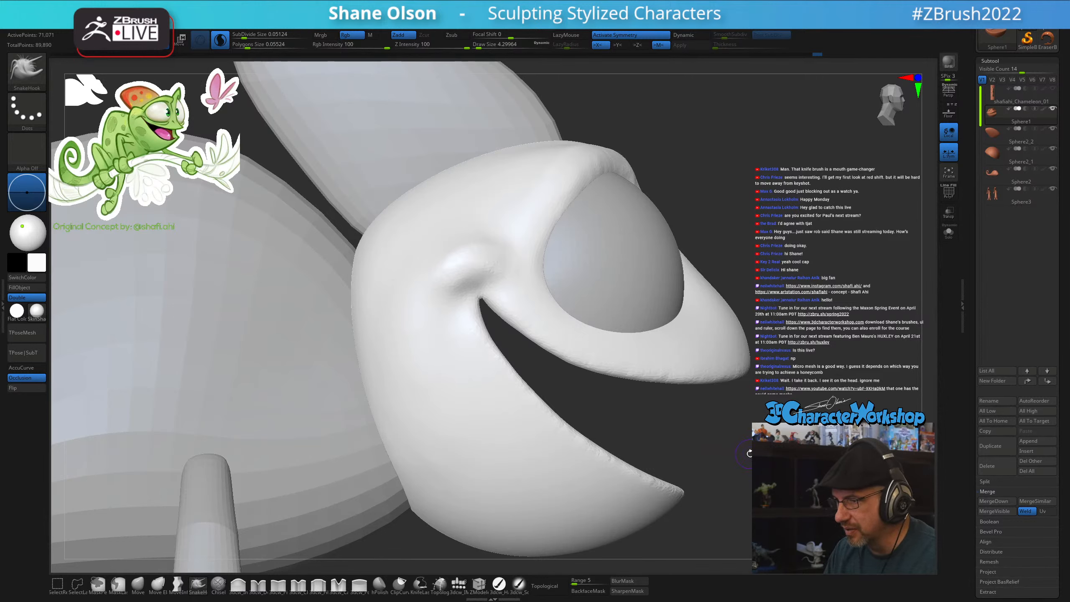
left_click(138, 585)
key("s")
left_click_drag(750, 377, 757, 378)
left_click_drag(736, 318, 718, 335)
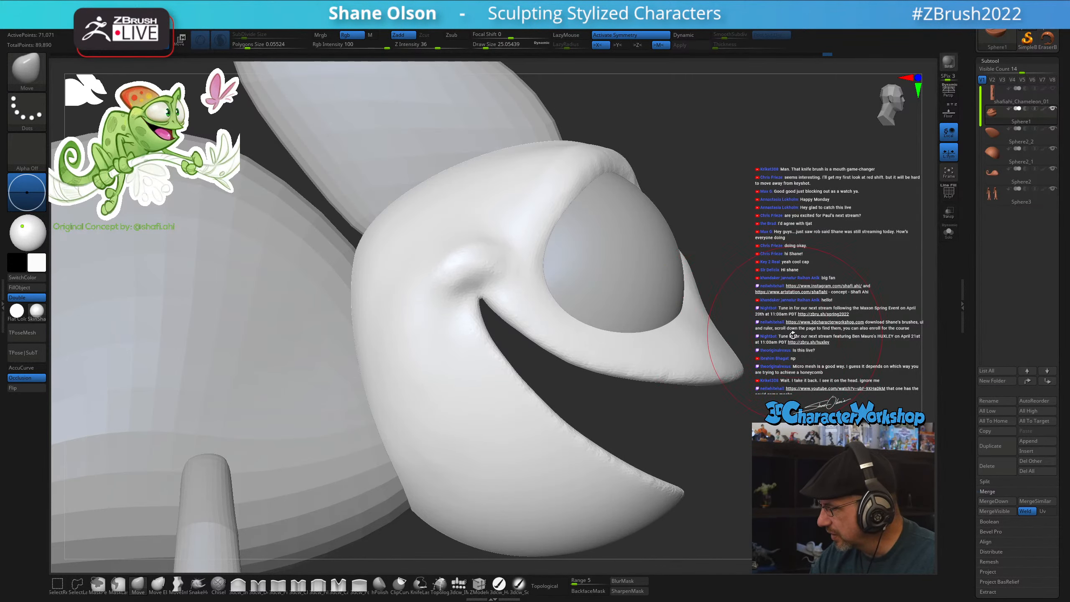
left_click_drag(793, 335, 735, 314)
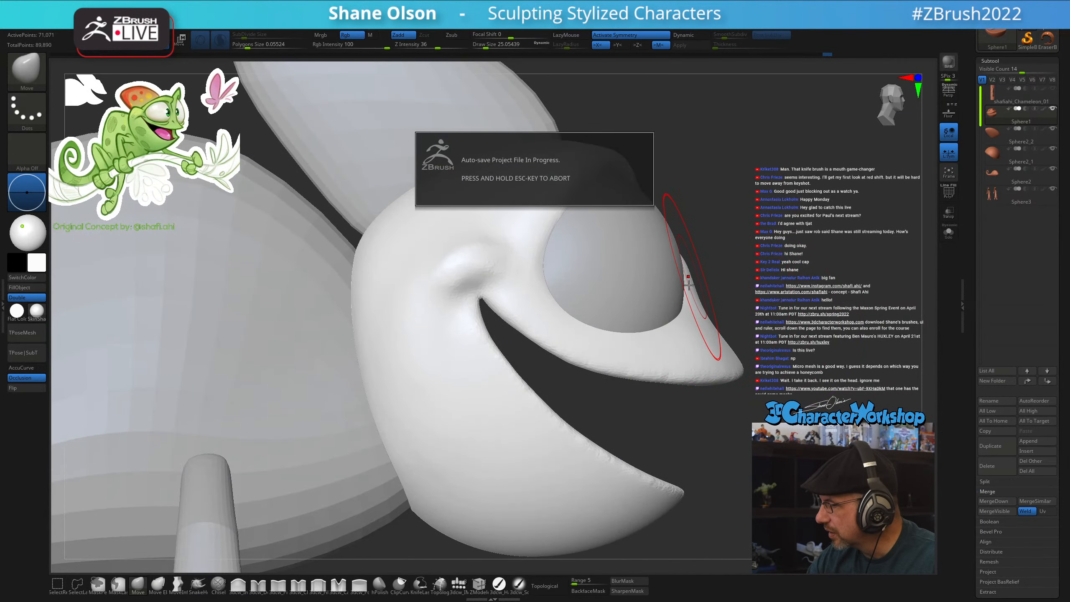
mouse_move(743, 253)
left_mouse_down()
mouse_move(695, 287)
mouse_move(750, 365)
mouse_move(800, 357)
mouse_move(774, 349)
mouse_move(744, 295)
mouse_move(726, 291)
left_mouse_up()
Reshape the snout and the inner eye rims with the Move brush, using draw sizes of about 31 and 23
key("s")
left_click_drag(779, 249, 712, 258)
mouse_move(703, 271)
right_mouse_down()
mouse_move(650, 344)
mouse_move(605, 353)
mouse_move(606, 324)
right_mouse_up()
key("]")
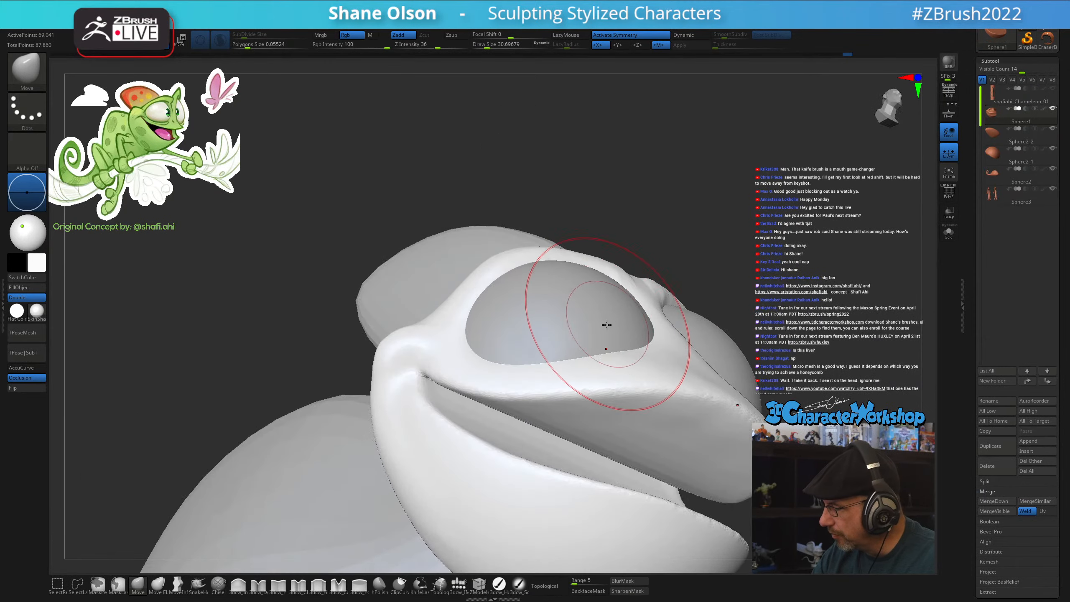
key("[")
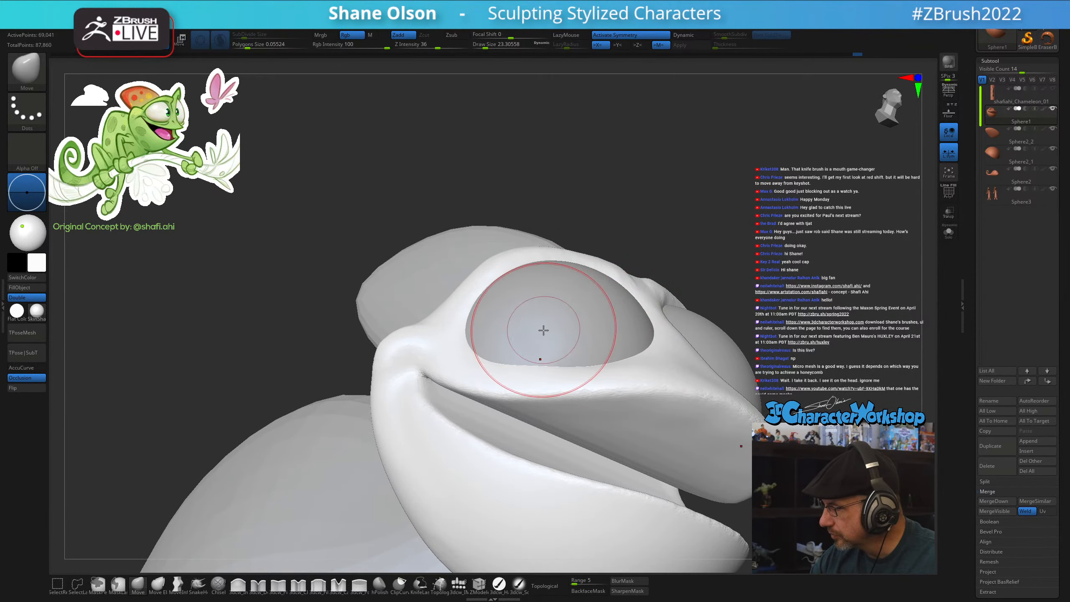
right_click_drag(572, 333, 712, 393)
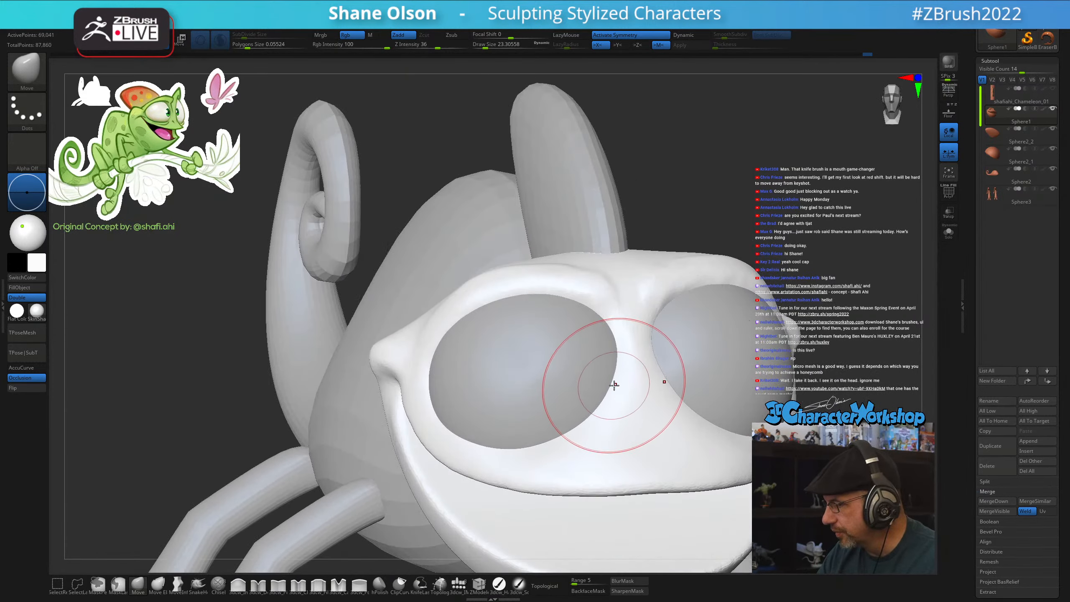
right_click_drag(614, 385, 590, 390)
left_click_drag(558, 406, 574, 396)
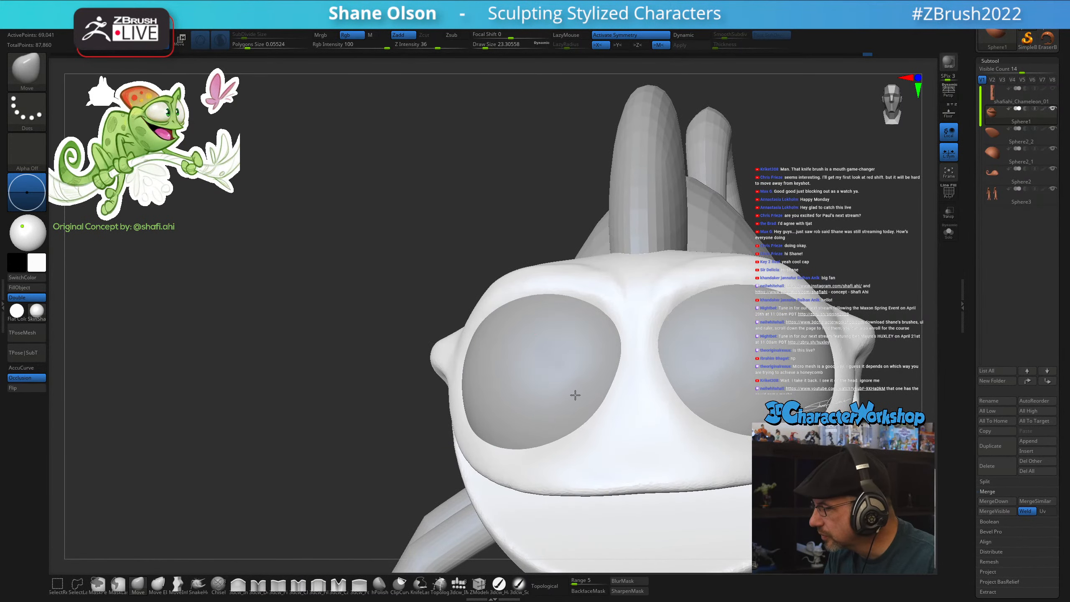
Refine and smooth the bridge of the snout between the eyes at a draw size of about 17, returning to the Move brush
mouse_move(724, 376)
right_mouse_down("alt")
mouse_move(656, 376)
mouse_move(659, 365)
right_mouse_up("alt")
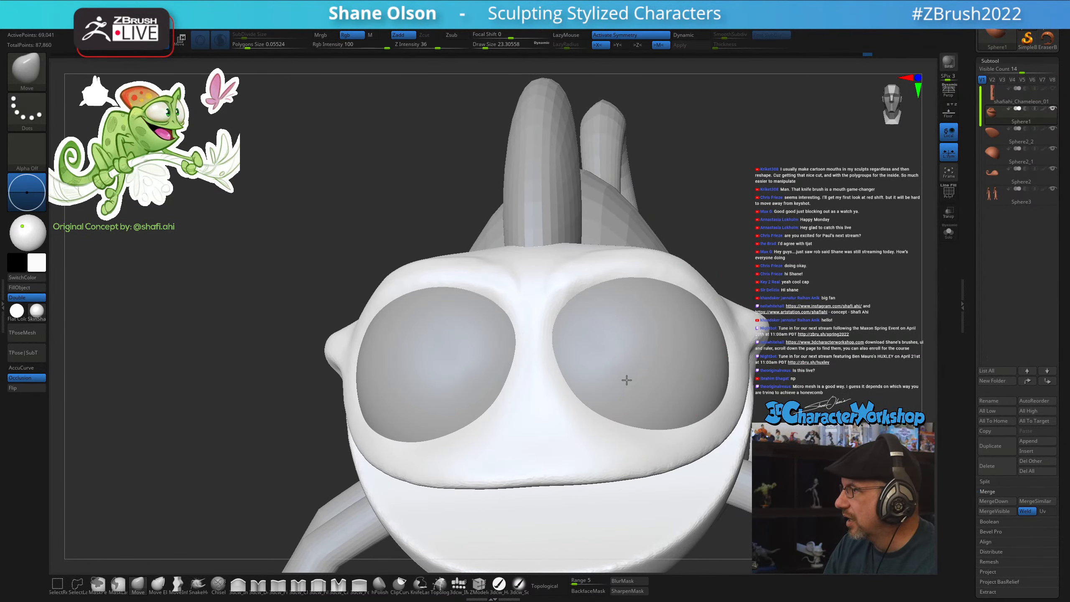
right_click_drag(627, 380, 621, 360, "alt")
key("s")
left_click_drag(614, 375, 611, 374)
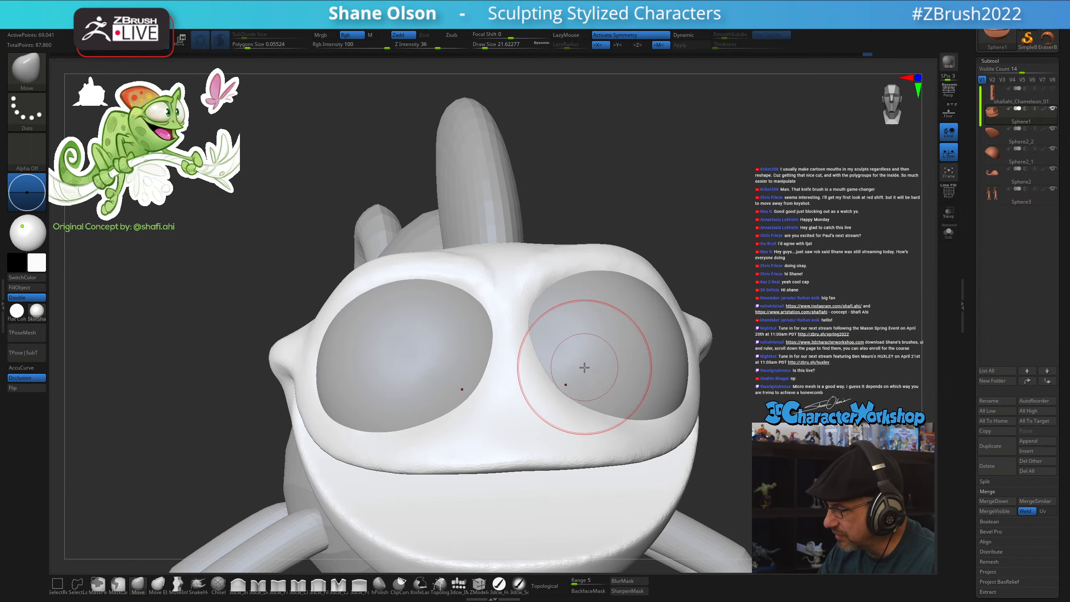
right_click_drag(598, 363, 534, 419)
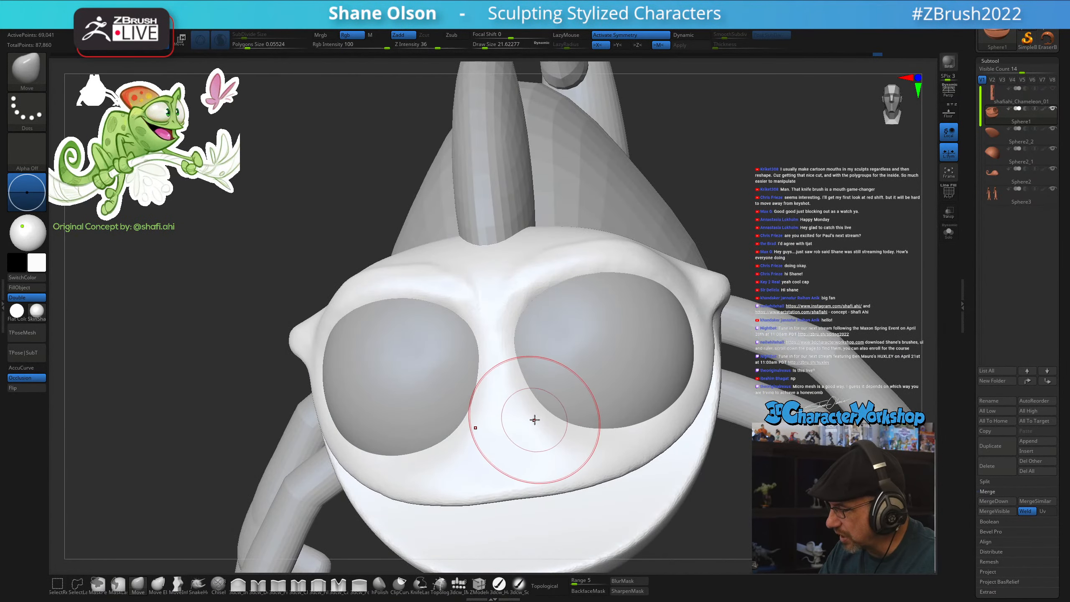
key("s")
mouse_move(548, 403)
left_mouse_down()
mouse_move(526, 411)
mouse_move(508, 362)
left_mouse_up()
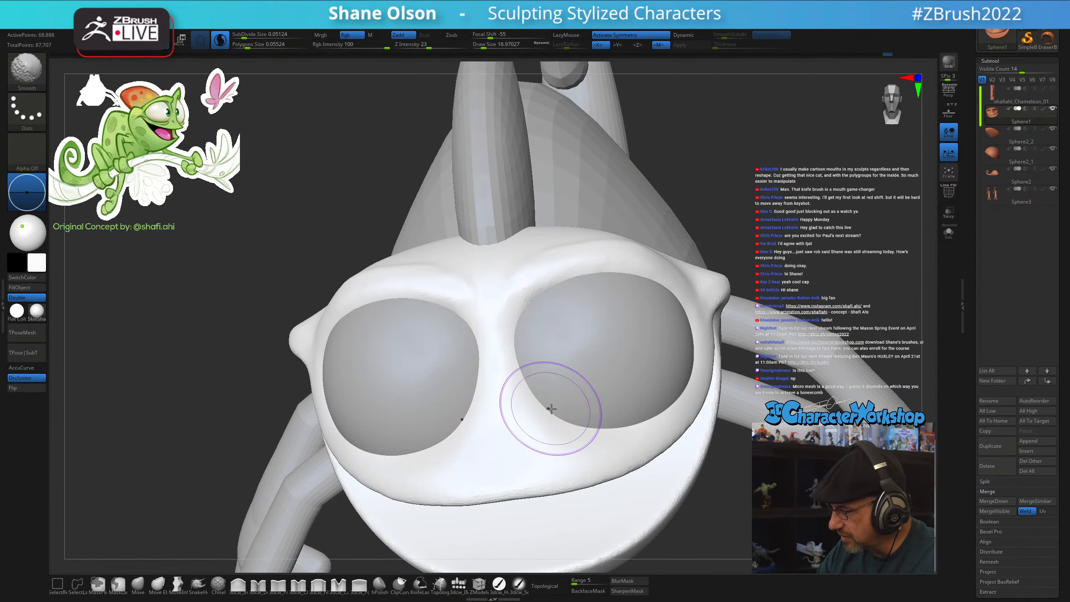
key("b")
key("m")
key("v")
mouse_move(633, 440)
right_mouse_down()
mouse_move(717, 430)
mouse_move(647, 424)
mouse_move(617, 440)
mouse_move(620, 410)
mouse_move(611, 409)
mouse_move(712, 473)
mouse_move(766, 386)
right_mouse_up()
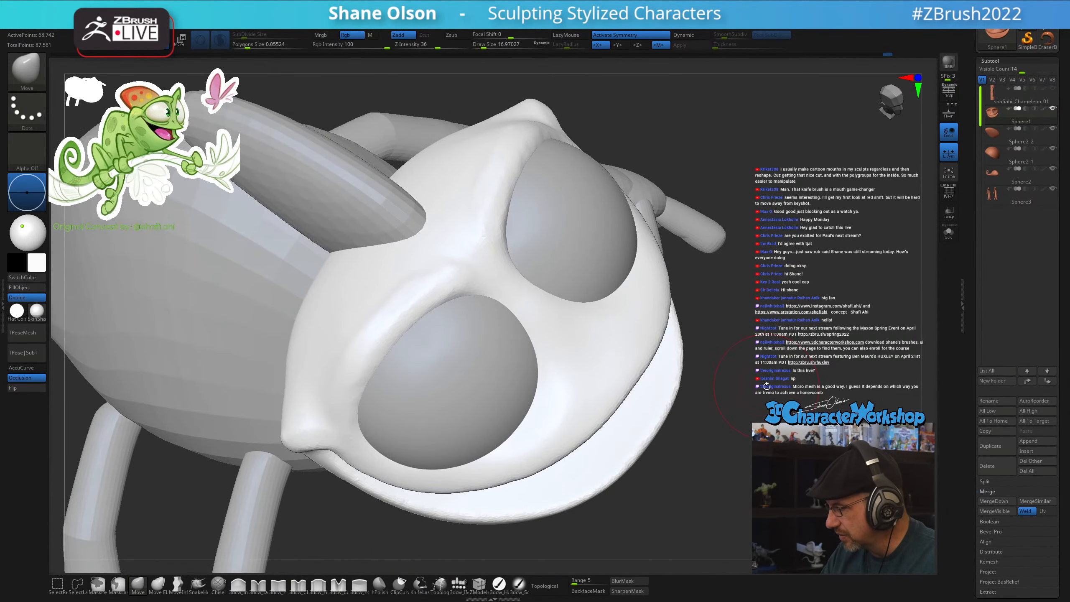
Sharpen the upper lip edge toward the mouth corner with the 3dcw_Pinch brush at a draw size of about 11.7, lowering Z Intensity to 12
left_click(272, 590)
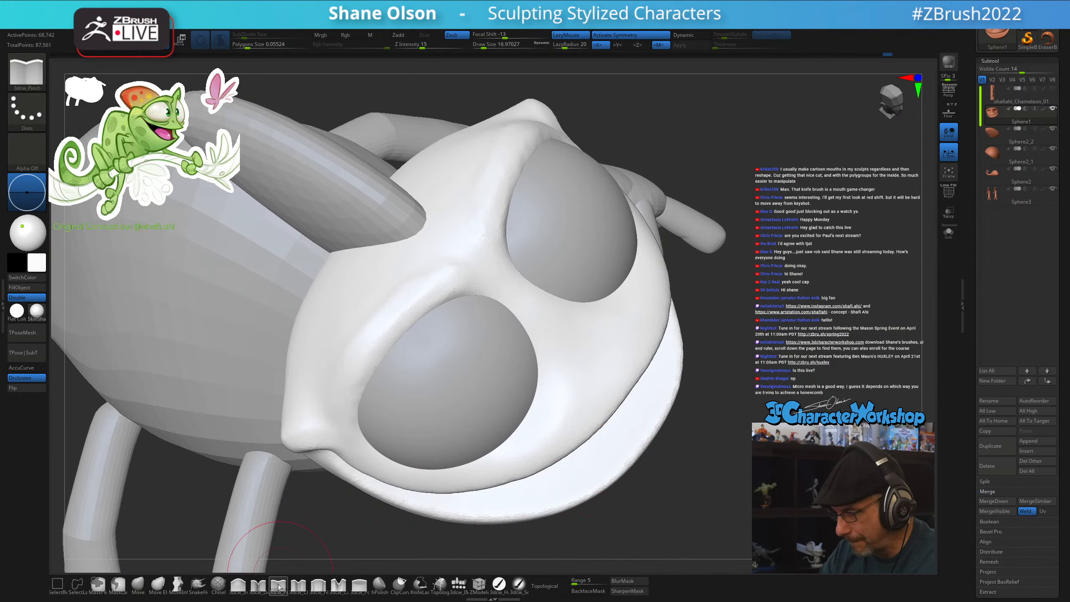
right_click_drag(679, 498, 728, 385)
key("s")
left_click_drag(608, 356, 618, 348)
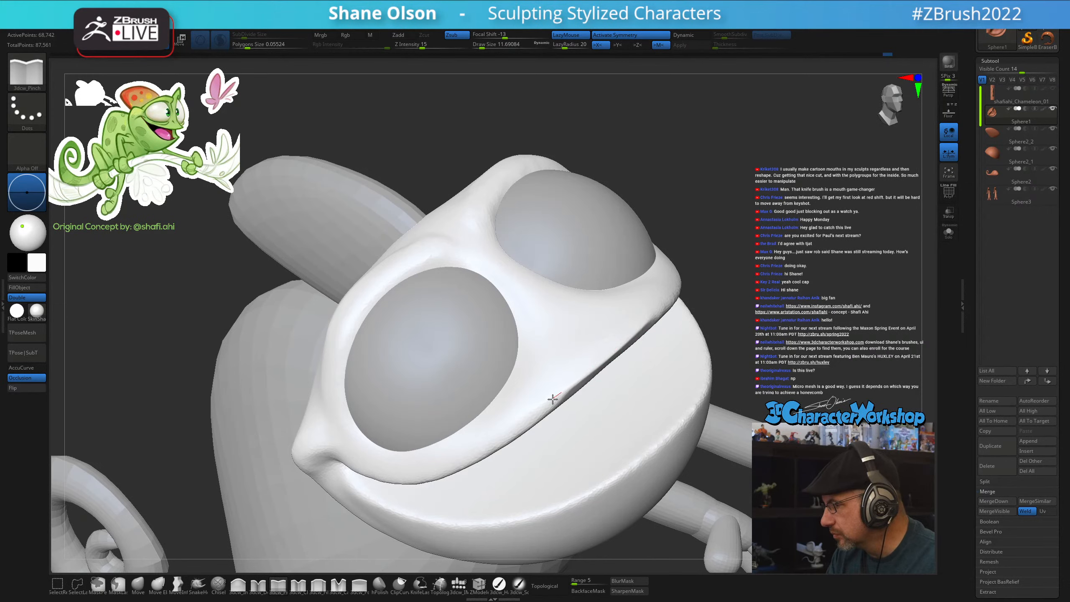
left_click_drag(553, 399, 514, 425)
mouse_move(657, 383)
right_mouse_down()
mouse_move(669, 359)
mouse_move(655, 385)
mouse_move(501, 228)
right_mouse_up()
left_click_drag(420, 45, 418, 44)
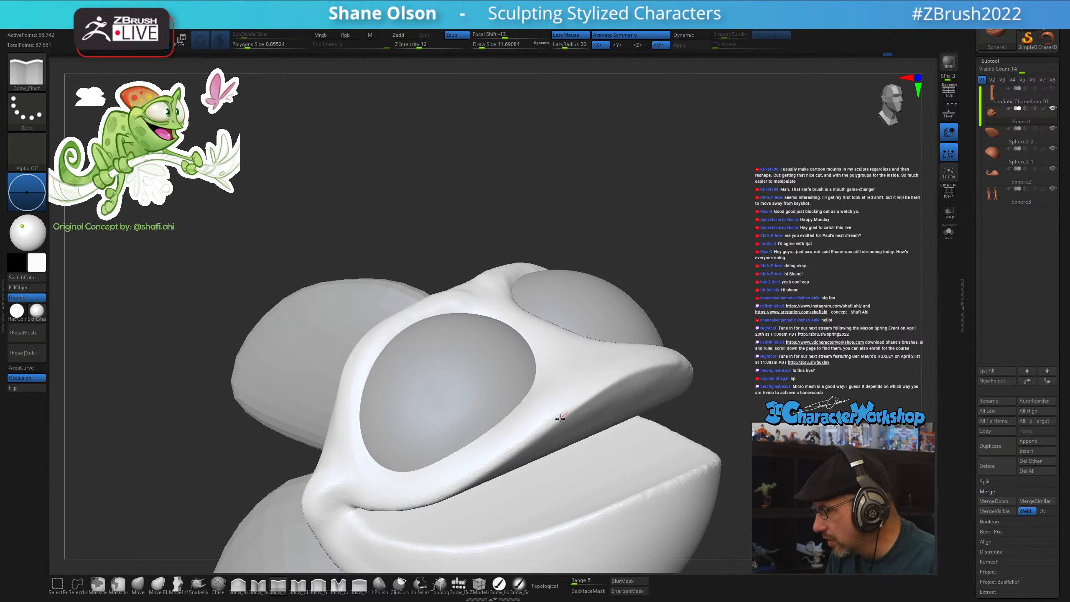
left_click_drag(489, 466, 426, 498)
Try a smoothing stroke on the underside of the upper lip and undo it
right_click_drag(641, 442, 624, 367)
left_click_drag(614, 334, 616, 405, "shift")
key("ctrl+z")
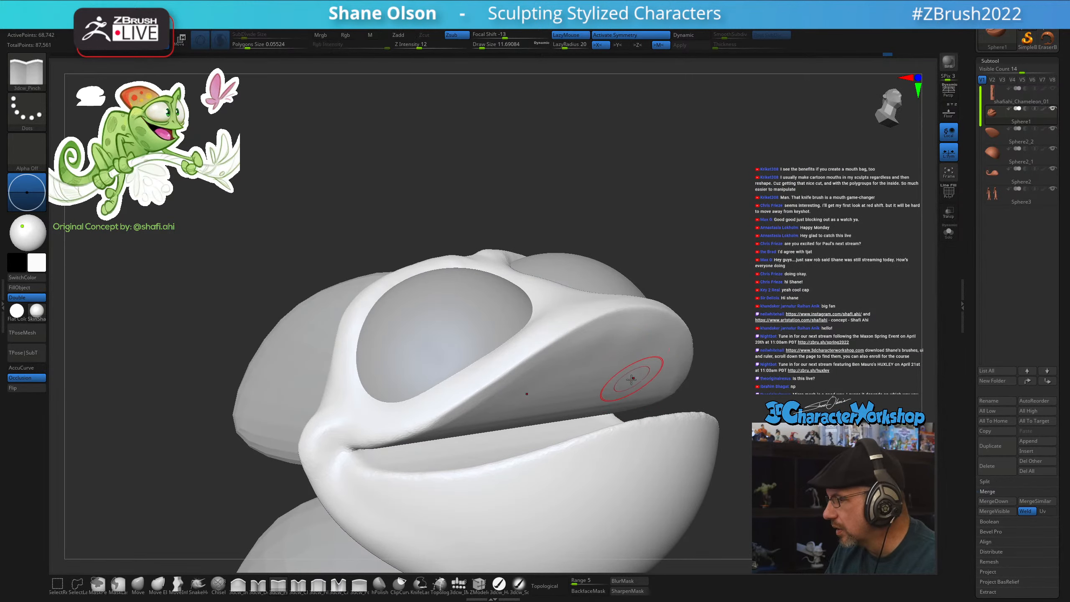
mouse_move(628, 345)
right_mouse_down()
mouse_move(632, 417)
mouse_move(675, 359)
mouse_move(743, 370)
mouse_move(641, 425)
mouse_move(659, 430)
right_mouse_up()
right_click_drag(703, 354, 528, 449)
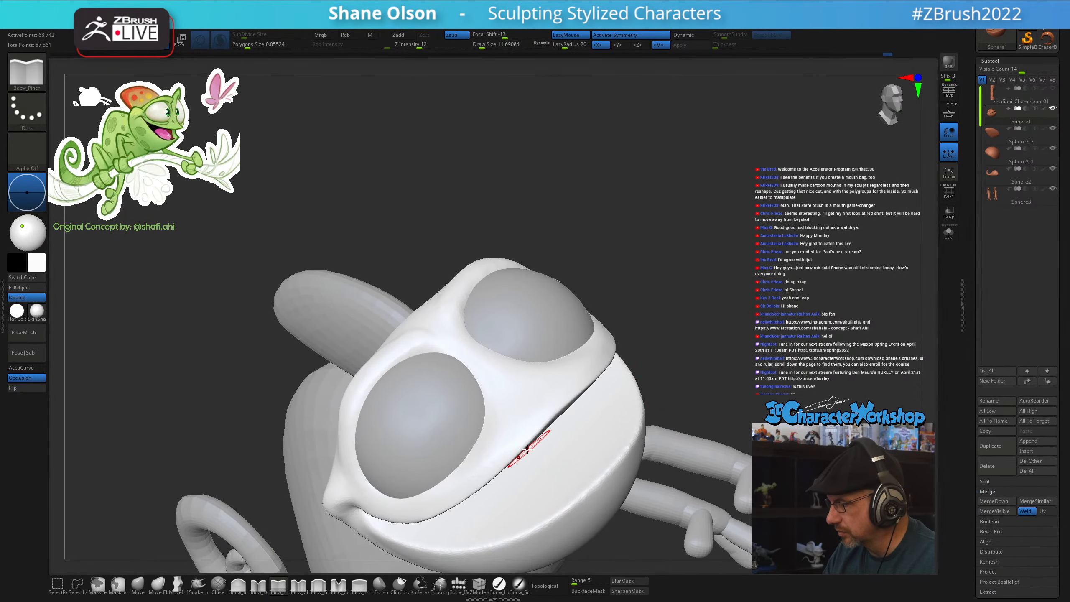
Switch to the Move brush, reduce the draw size to about 9.4, and smooth the snout surface between the eyes and the upper lip
left_click(146, 587)
key("s")
mouse_move(544, 399)
left_mouse_down()
mouse_move(553, 399)
mouse_move(529, 410)
mouse_move(549, 407)
left_mouse_up()
key("s")
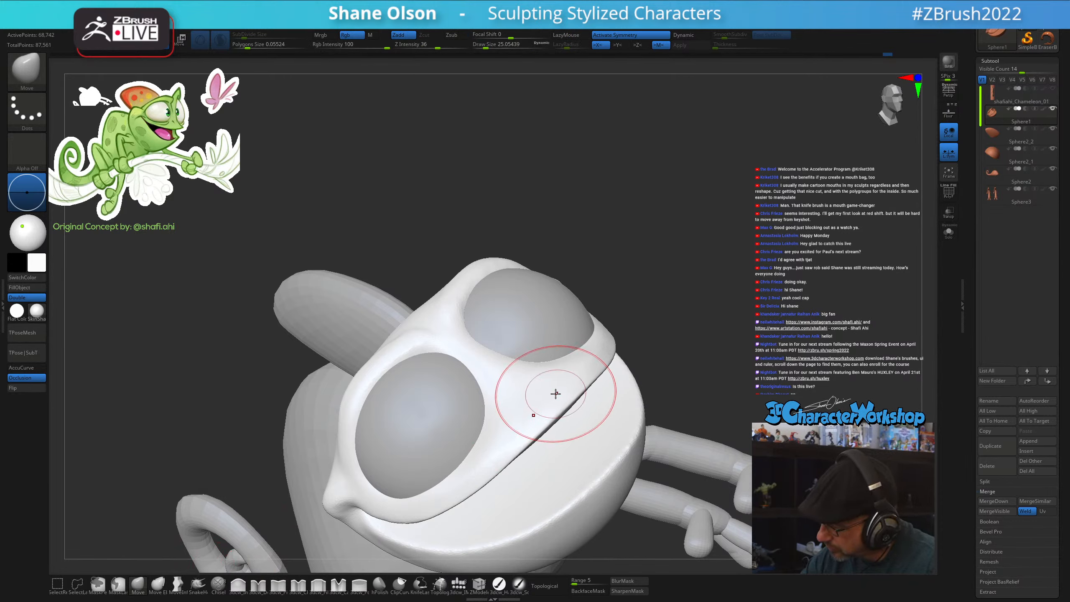
mouse_move(746, 351)
right_mouse_down()
mouse_move(725, 337)
mouse_move(661, 370)
mouse_move(668, 390)
mouse_move(655, 429)
mouse_move(659, 419)
right_mouse_up()
key("s")
left_click_drag(659, 419, 658, 419)
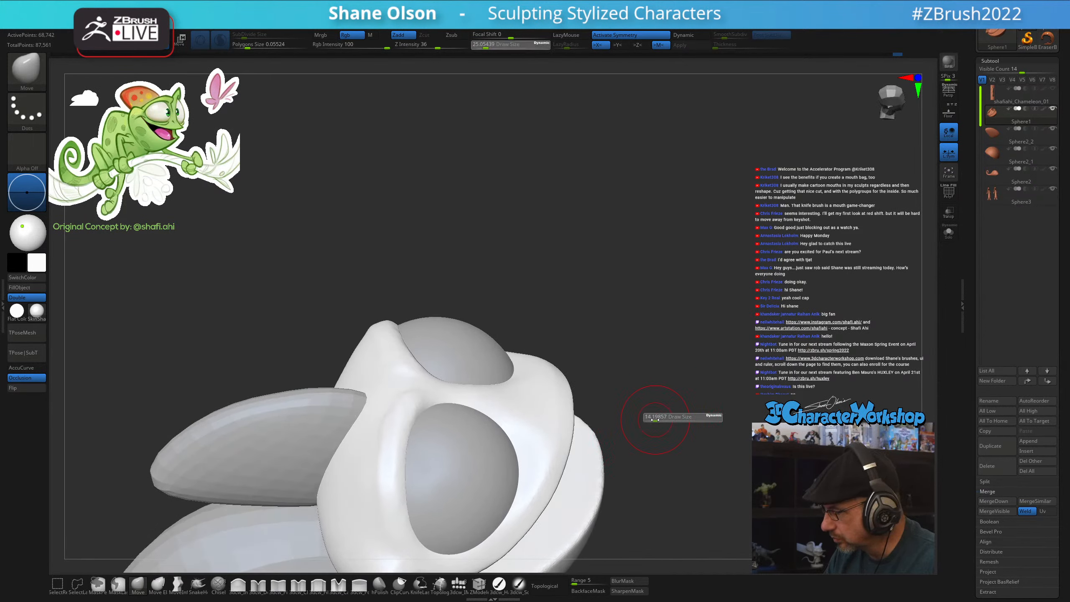
mouse_move(670, 401)
right_mouse_down("alt")
mouse_move(695, 373)
mouse_move(678, 381)
right_mouse_up("alt")
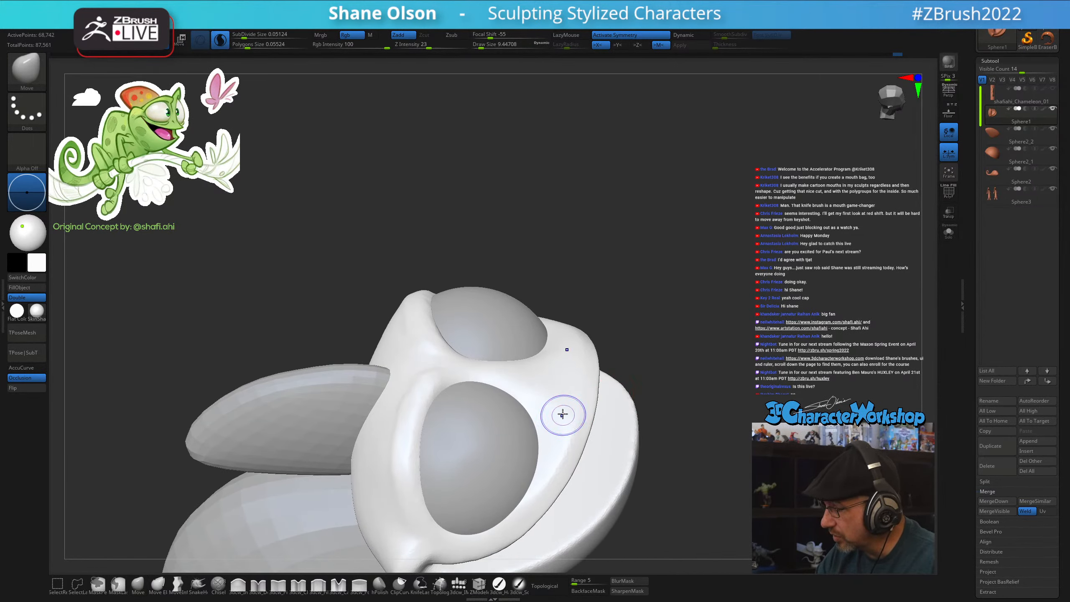
left_click_drag(563, 415, 547, 380, "shift")
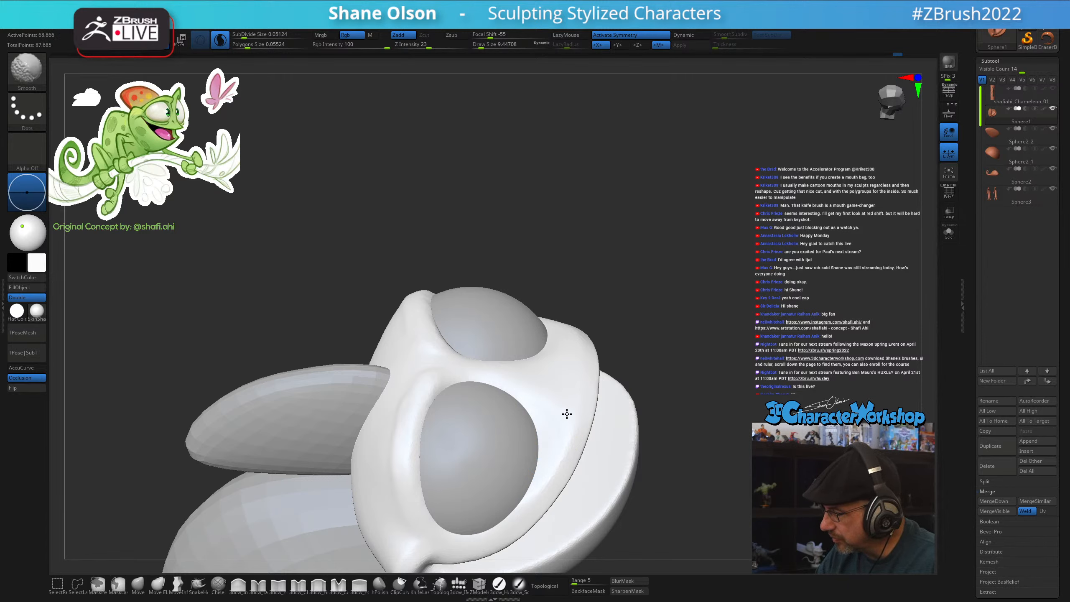
left_click_drag(552, 438, 556, 453, "shift")
mouse_move(619, 388)
right_mouse_down()
mouse_move(666, 380)
mouse_move(638, 380)
right_mouse_up()
mouse_move(585, 402)
right_mouse_down("ctrl")
mouse_move(583, 423)
mouse_move(567, 407)
right_mouse_up("ctrl")
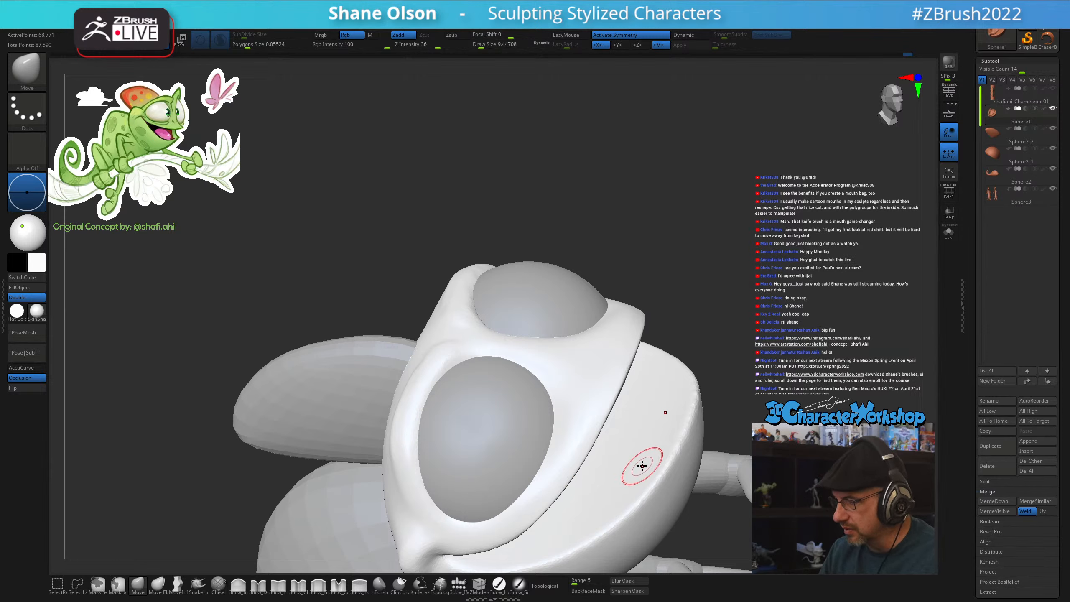
Smooth the brow ridge along the back of the eye socket
right_click_drag(641, 466, 650, 457)
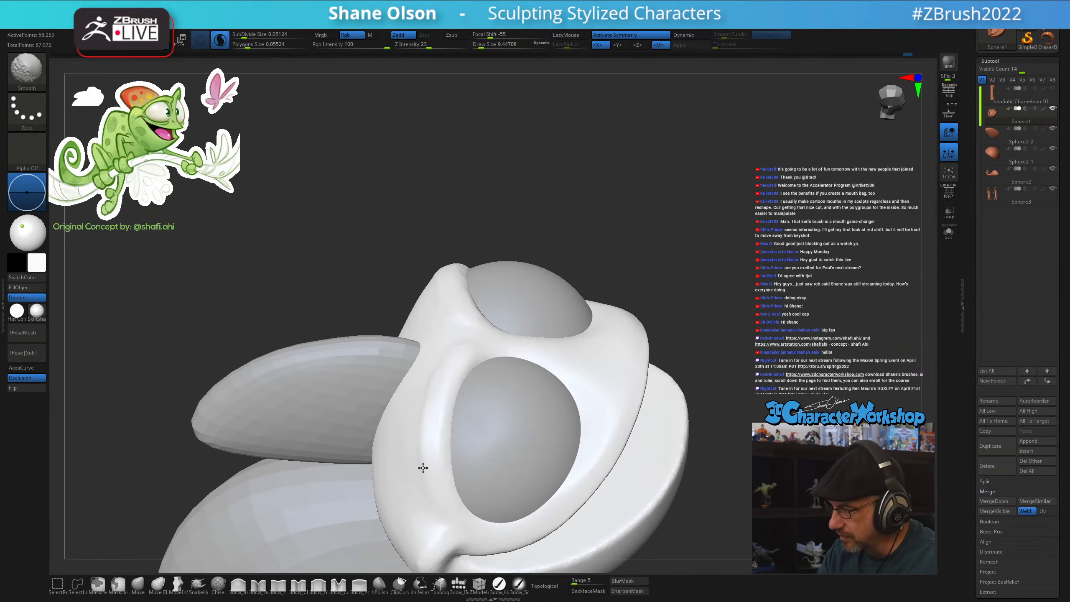
left_click_drag(423, 468, 461, 403, "shift")
mouse_move(467, 388)
right_mouse_down()
mouse_move(469, 405)
mouse_move(453, 389)
mouse_move(487, 424)
mouse_move(470, 370)
mouse_move(611, 380)
mouse_move(759, 420)
right_mouse_up()
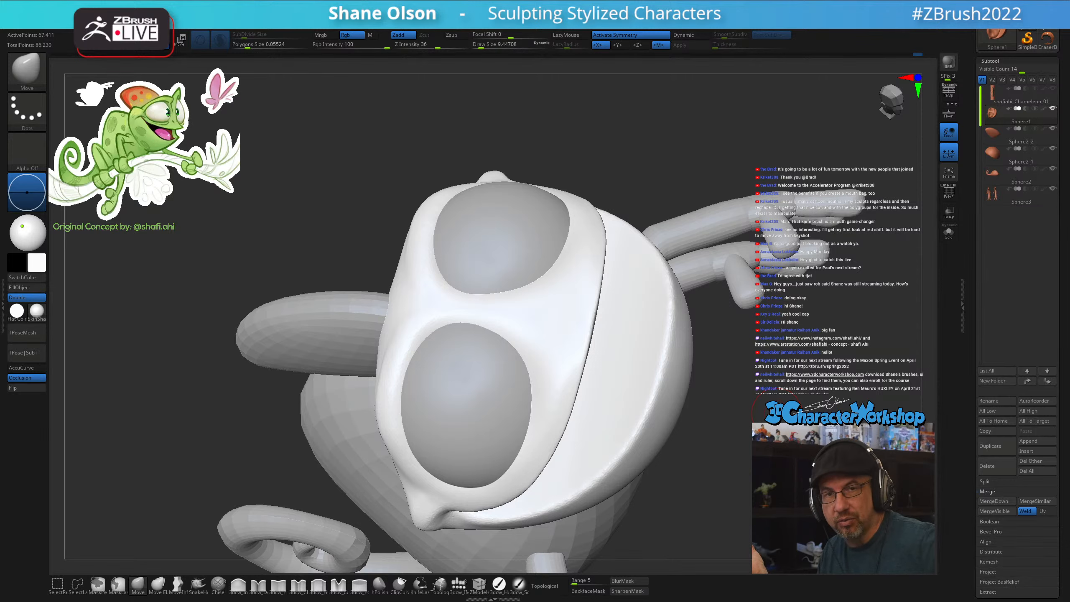
right_click_drag(671, 457, 549, 390)
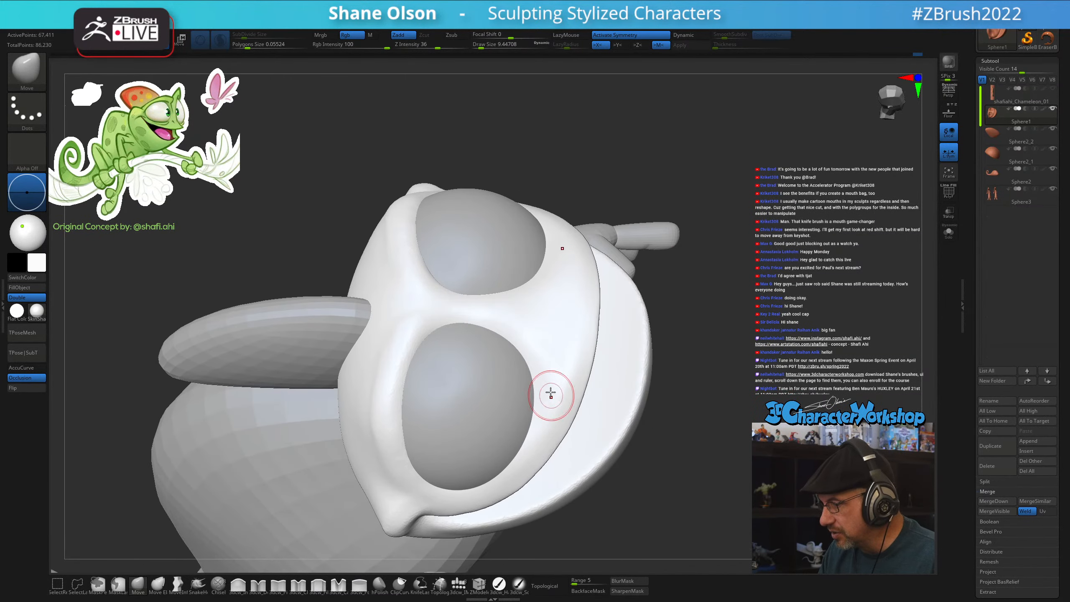
Smooth the face surface between the near eye socket and the upper lip
key("shift")
left_click_drag(526, 341, 569, 302, "shift")
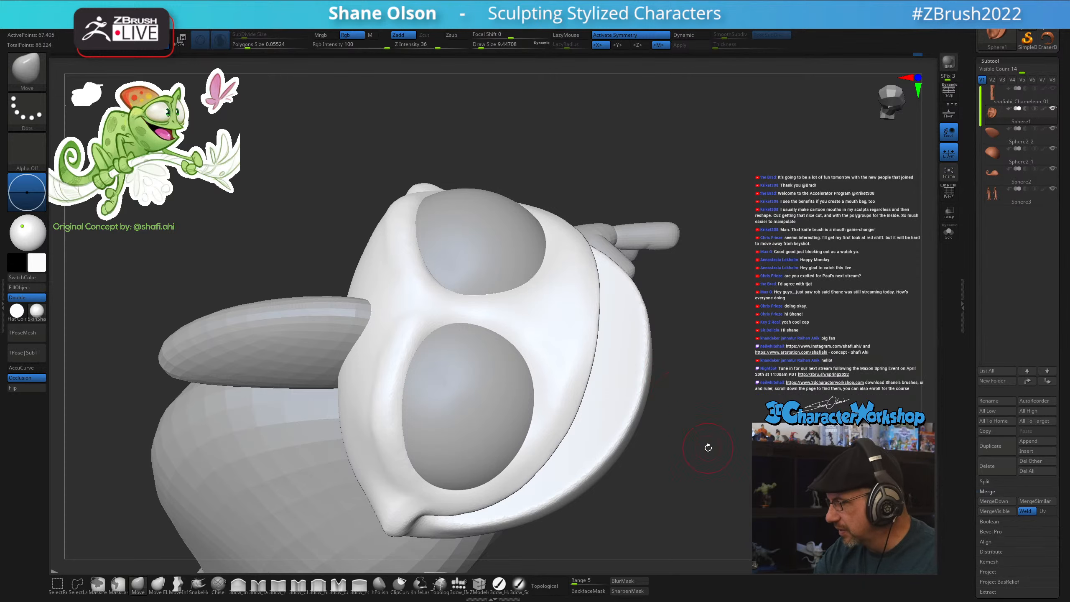
mouse_move(707, 447)
right_mouse_down()
mouse_move(535, 472)
mouse_move(743, 454)
mouse_move(721, 437)
right_mouse_up()
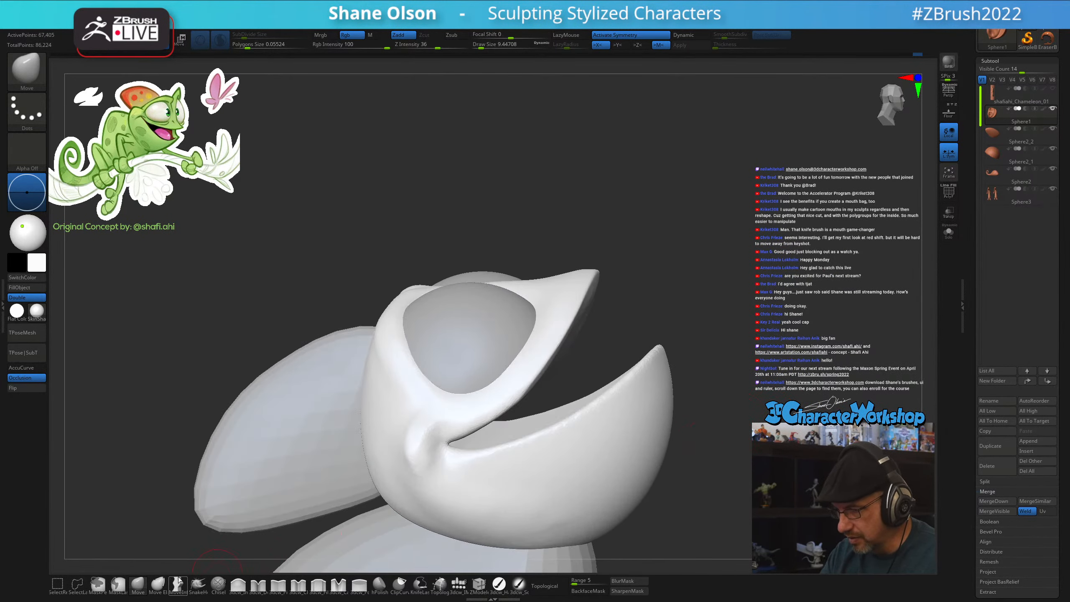
Switch to the 3dcw_Detail brush at a draw size of about 6.6, try a stroke at the mouth corner, and undo it
left_click(258, 584)
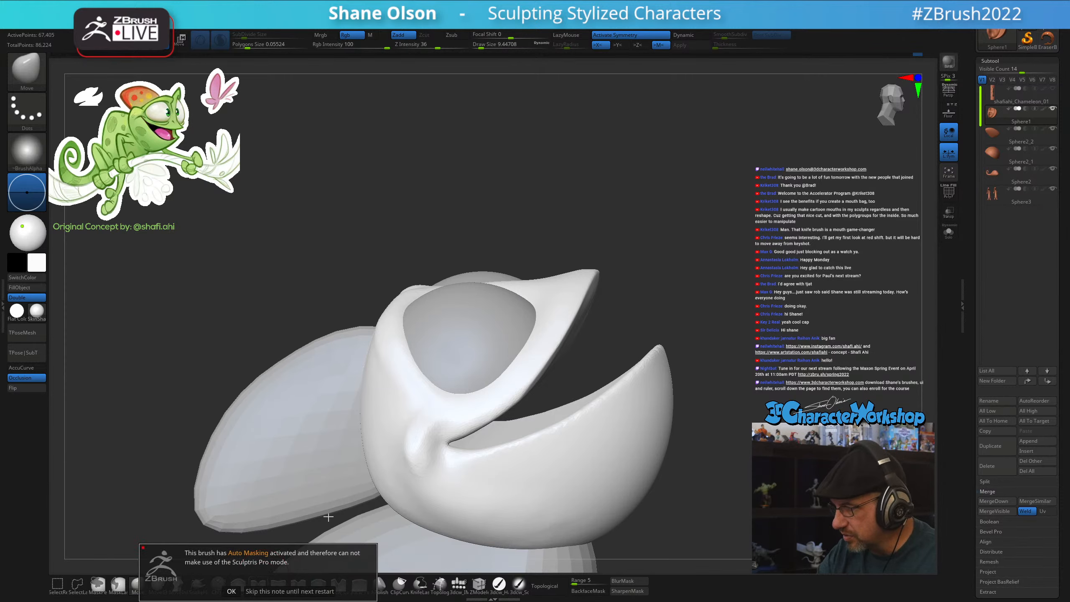
left_click(290, 591)
right_click_drag(428, 360, 437, 377, "ctrl")
key("s")
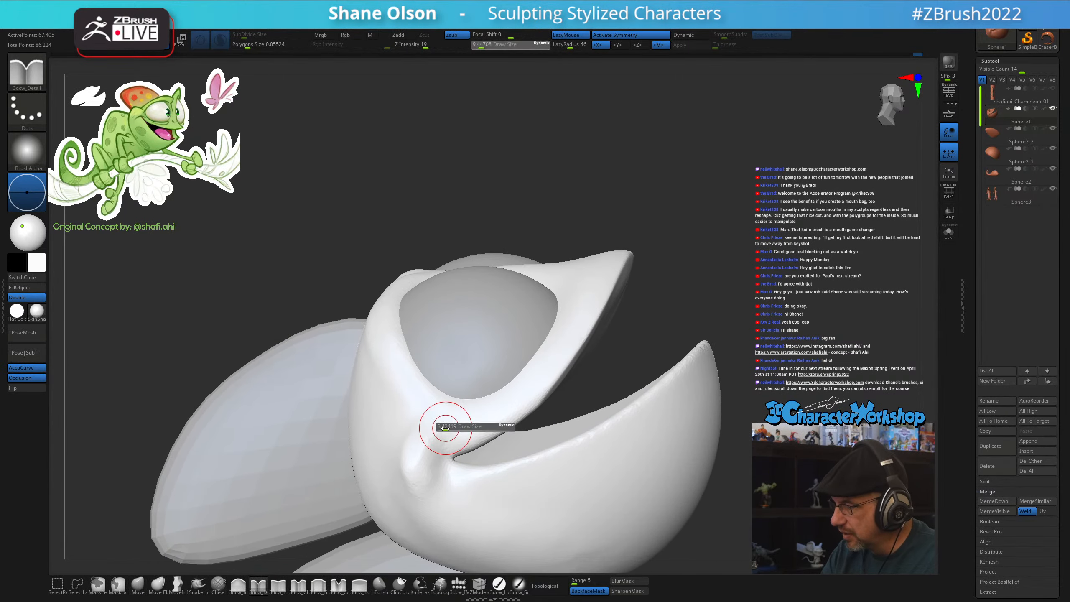
left_click_drag(445, 428, 444, 428)
right_click_drag(453, 438, 463, 376, "alt")
left_click_drag(448, 417, 448, 463)
key("ctrl+z")
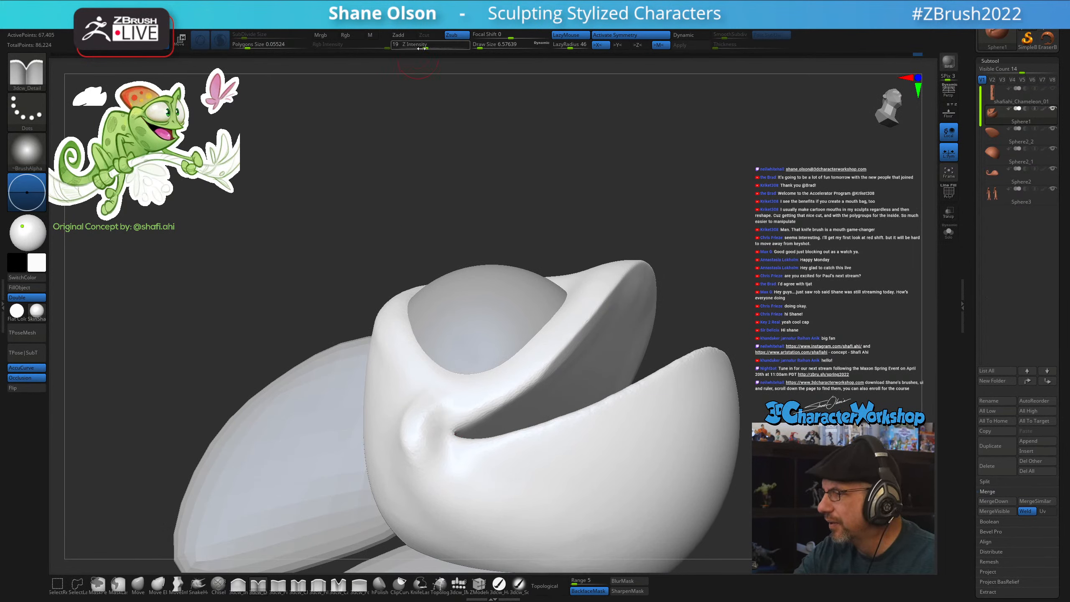
Lower Z Intensity to 12, sculpt the crease around the mouth corner, and smooth the area above it
left_click_drag(422, 48, 415, 49)
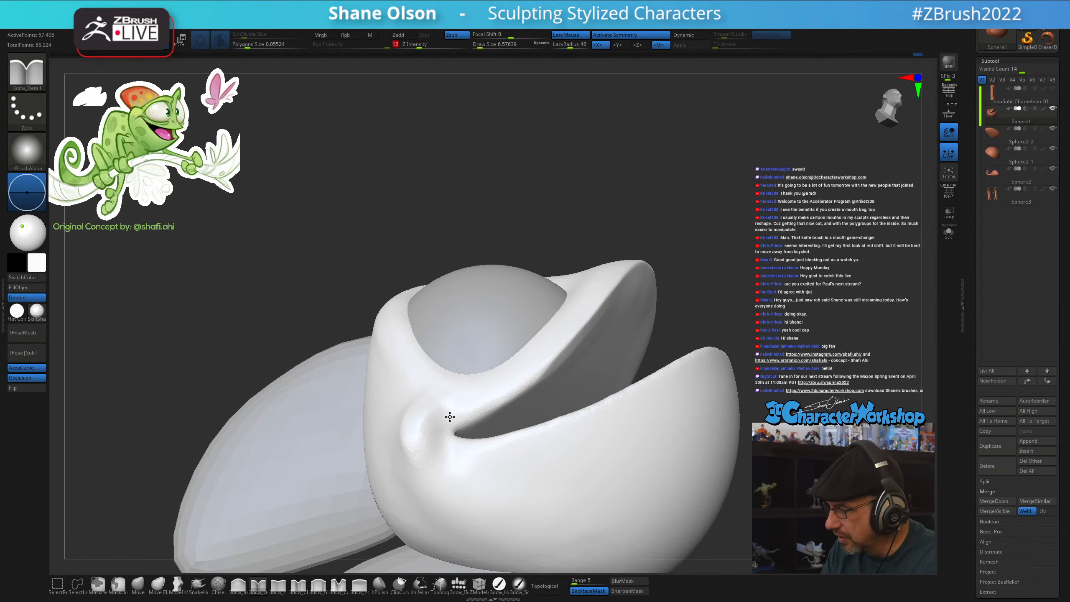
mouse_move(544, 454)
right_mouse_down()
mouse_move(496, 475)
mouse_move(462, 435)
right_mouse_up()
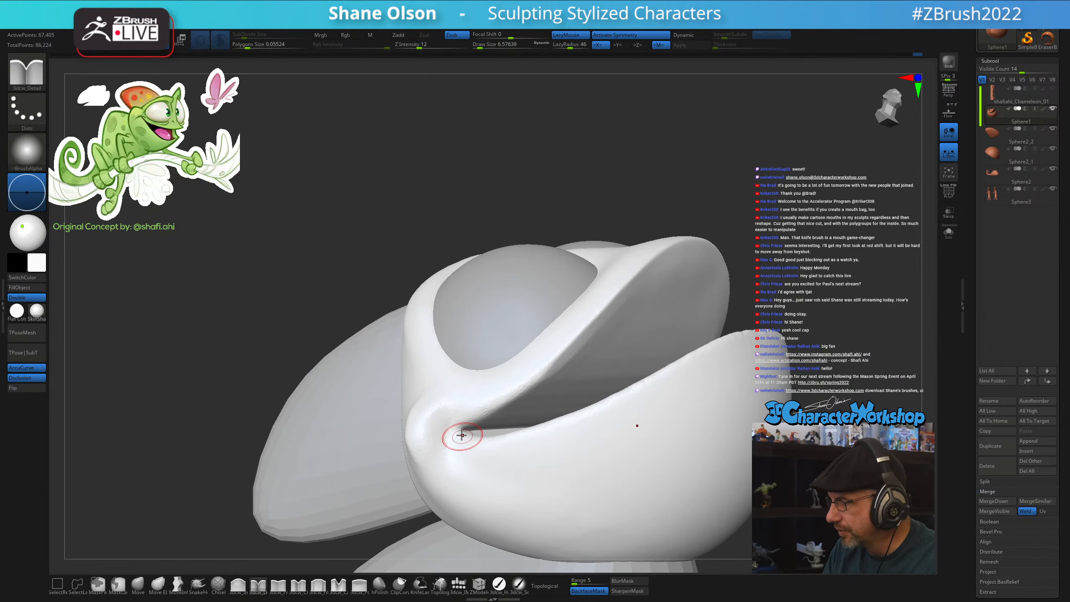
mouse_move(497, 468)
right_mouse_down()
mouse_move(531, 459)
mouse_move(500, 468)
right_mouse_up()
left_click_drag(467, 394, 521, 378)
mouse_move(559, 466)
right_mouse_down()
mouse_move(576, 469)
mouse_move(569, 462)
right_mouse_up()
left_click_drag(473, 393, 529, 370, "shift")
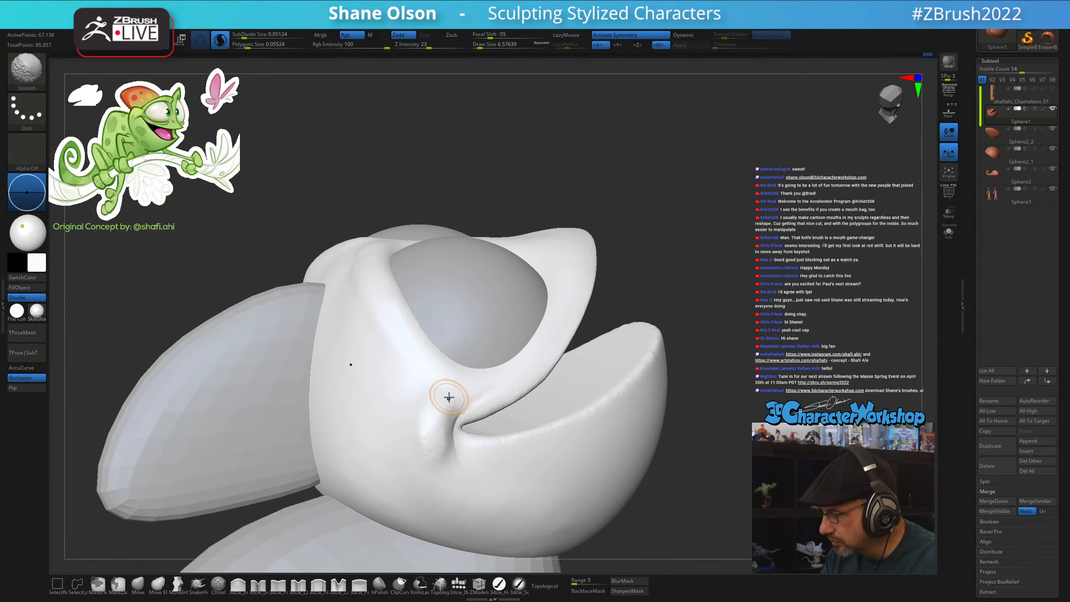
mouse_move(523, 497)
right_mouse_down()
mouse_move(550, 498)
mouse_move(510, 494)
mouse_move(531, 500)
right_mouse_up()
Reshape the bulge behind the mouth corner with the Move brush at a draw size of about 18.5 and smooth it
left_click(138, 584)
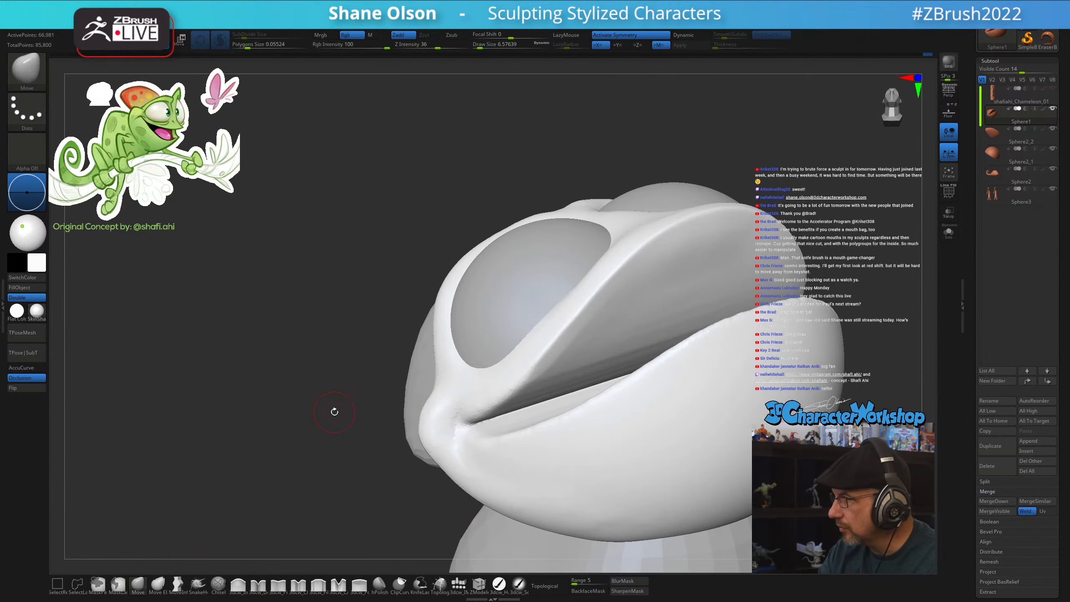
mouse_move(334, 412)
right_mouse_down()
mouse_move(329, 432)
mouse_move(436, 381)
right_mouse_up()
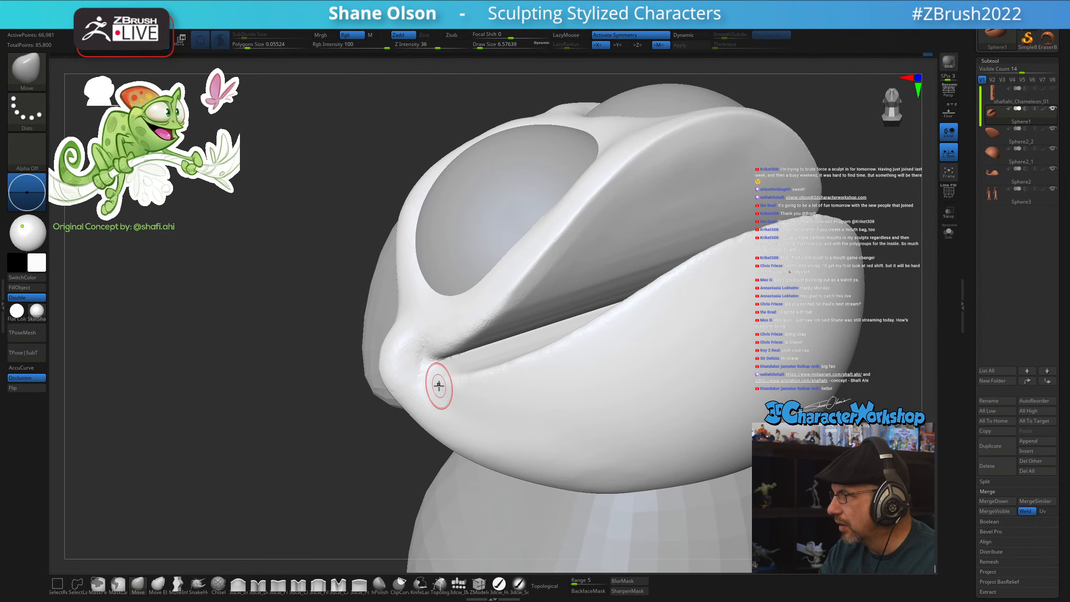
key("s")
left_click_drag(432, 390, 429, 390)
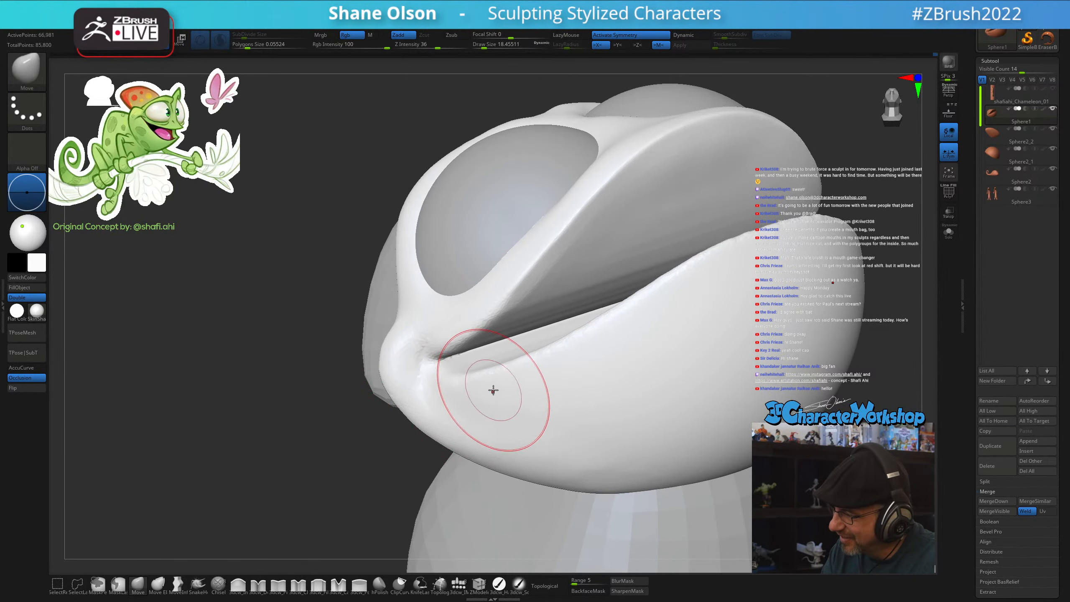
right_click_drag(492, 387, 554, 366)
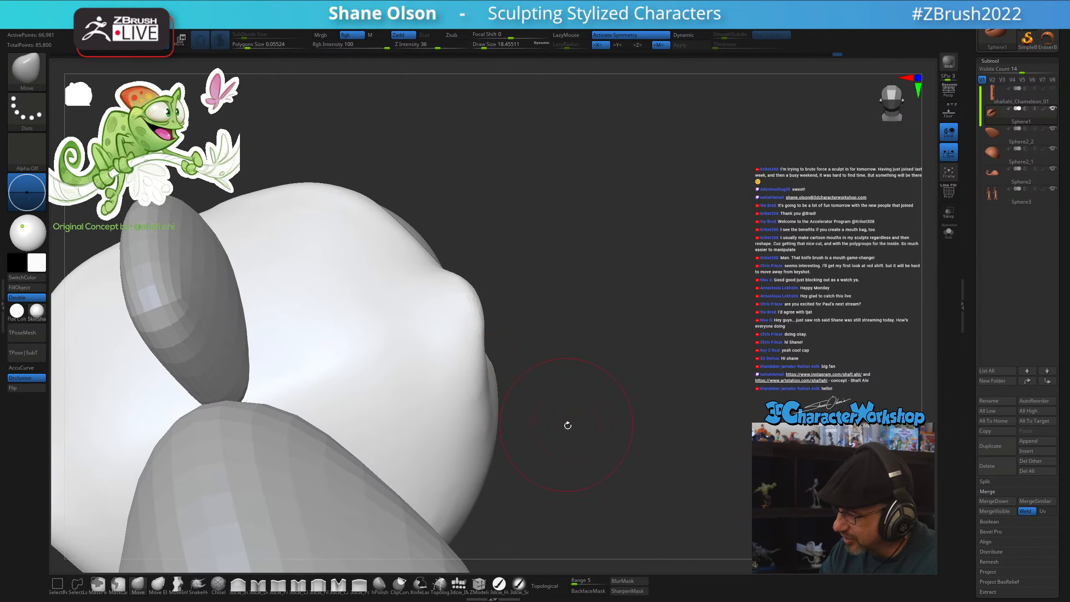
mouse_move(568, 426)
right_mouse_down()
mouse_move(542, 449)
mouse_move(557, 438)
mouse_move(506, 407)
right_mouse_up()
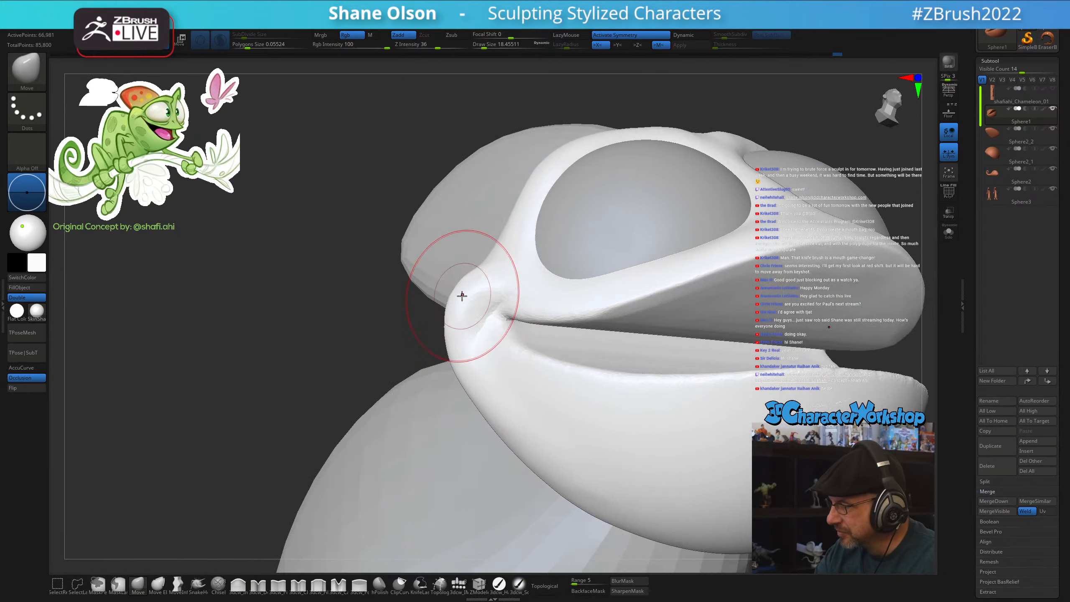
left_click_drag(463, 296, 461, 287)
mouse_move(485, 363)
right_mouse_down("ctrl")
mouse_move(584, 422)
mouse_move(521, 390)
mouse_move(523, 344)
mouse_move(514, 347)
right_mouse_up("ctrl")
mouse_move(499, 324)
left_mouse_down("shift")
mouse_move(503, 304)
mouse_move(495, 317)
left_mouse_up("shift")
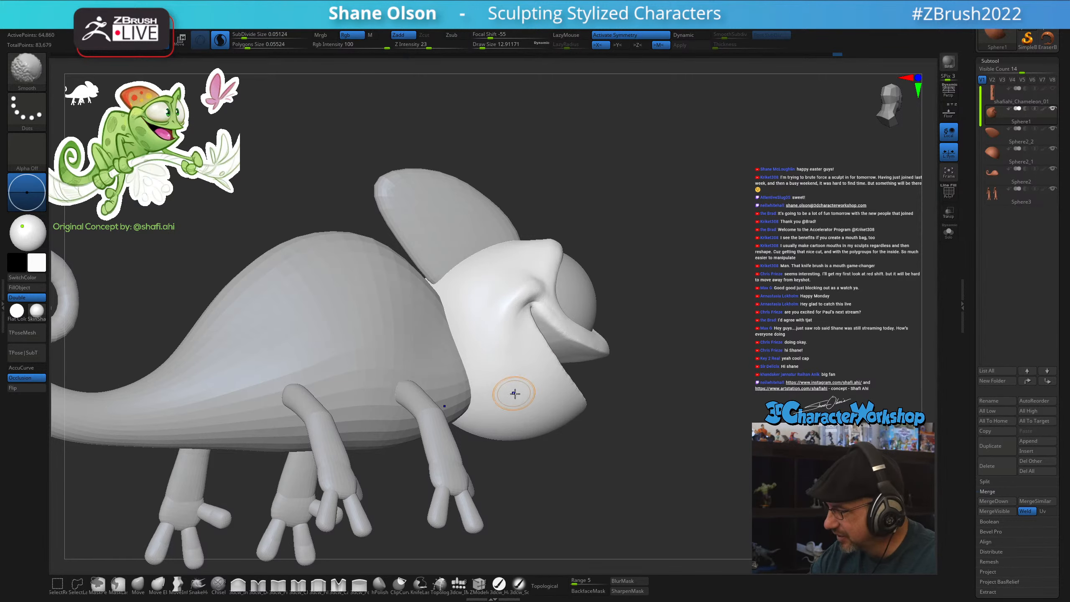
Enable Topological masking for the Move brush with a Range of 3 and enlarge the draw size to about 30.7
mouse_move(515, 393)
right_mouse_down()
mouse_move(700, 471)
mouse_move(690, 475)
right_mouse_up()
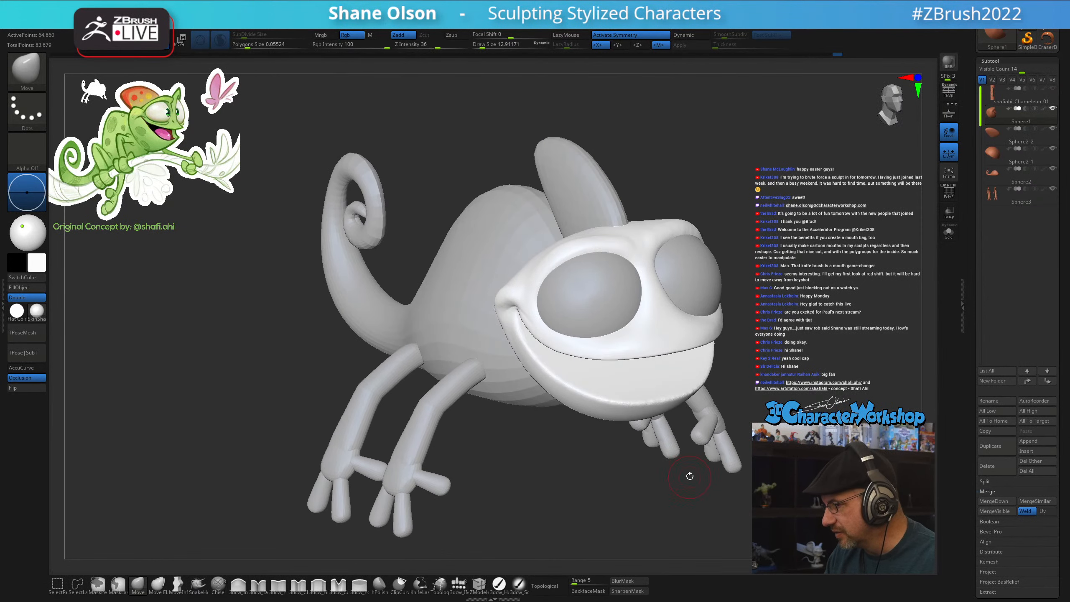
right_click_drag(609, 363, 606, 383, "ctrl")
key("bracketright")
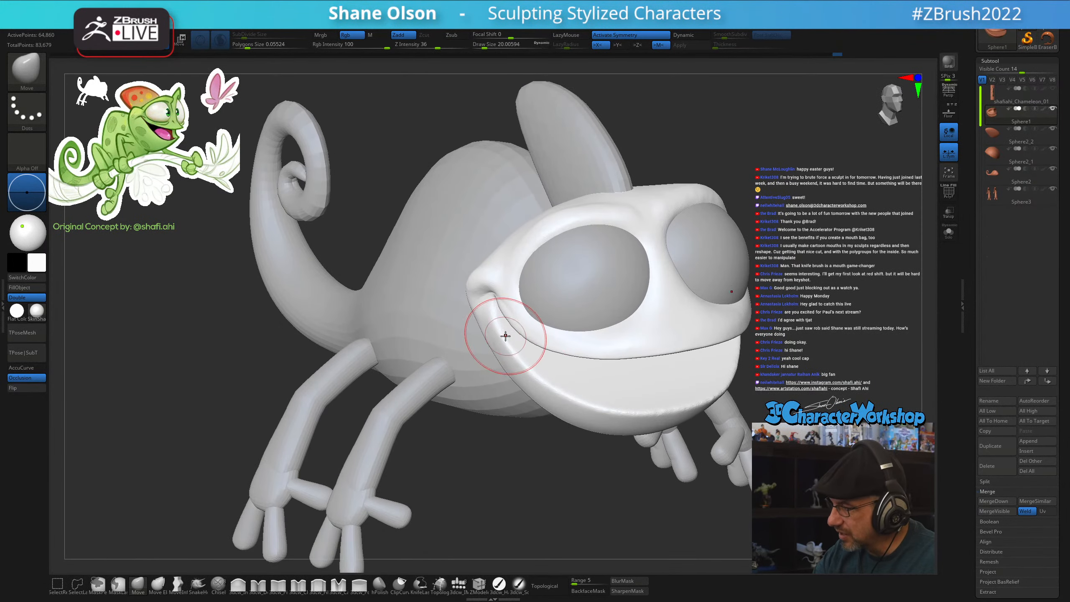
right_click_drag(505, 336, 506, 321)
left_click(562, 585)
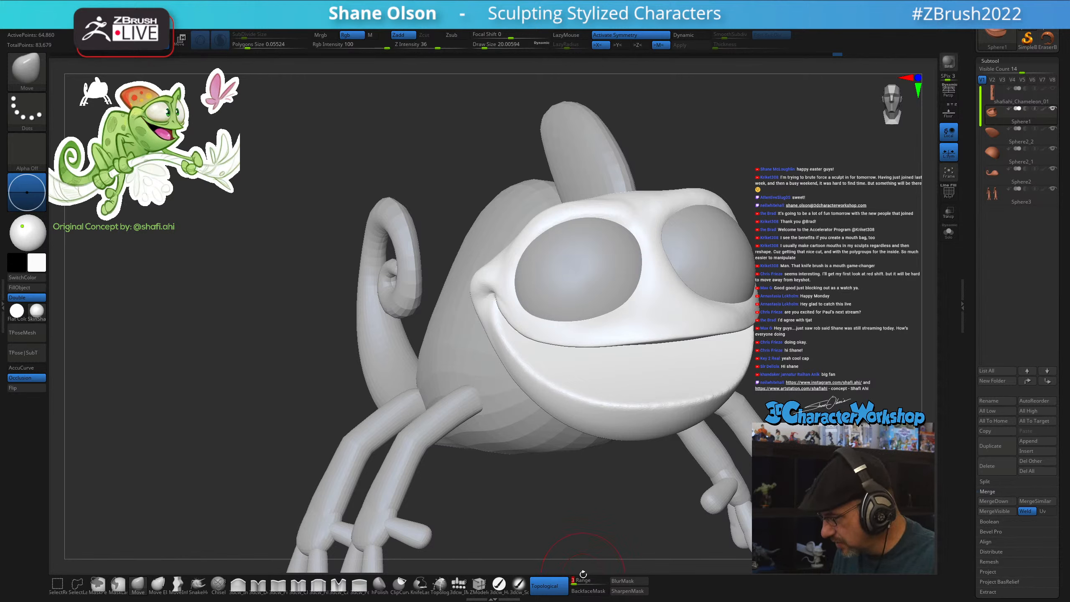
key("Return")
right_click_drag(526, 350, 509, 330)
key("bracketright")
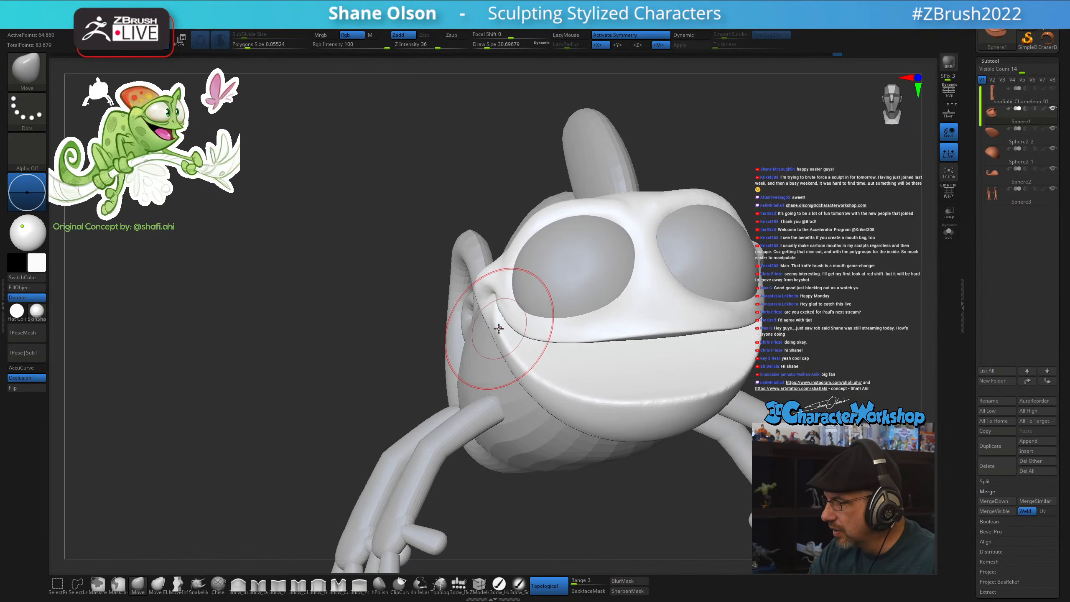
right_click_drag(521, 346, 687, 360)
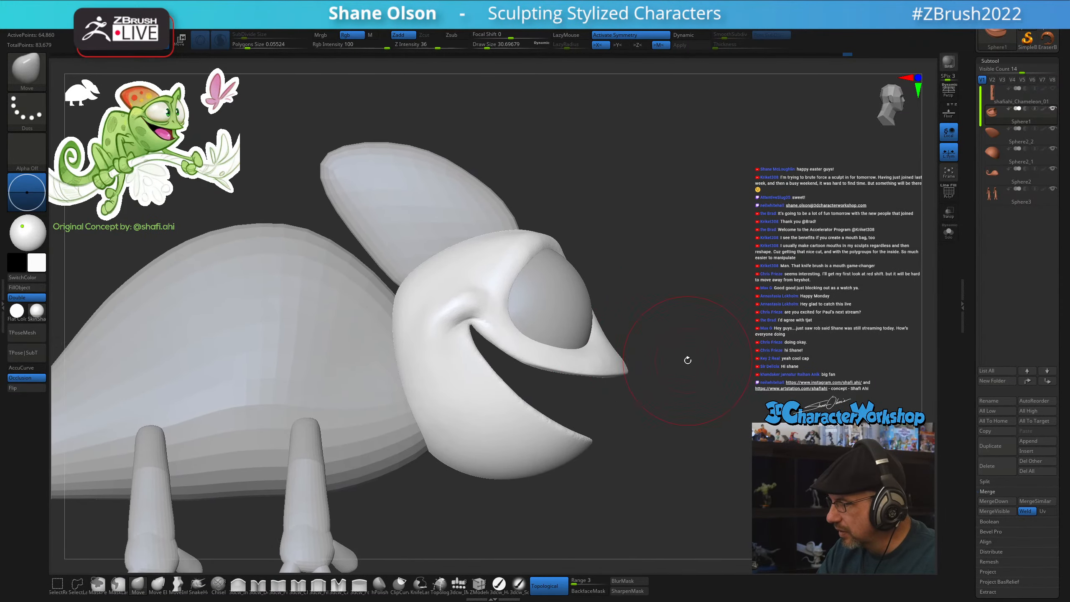
Mask the upper head down to the mouth line with the MaskLasso brush, leaving the lower jaw free
left_click(117, 586)
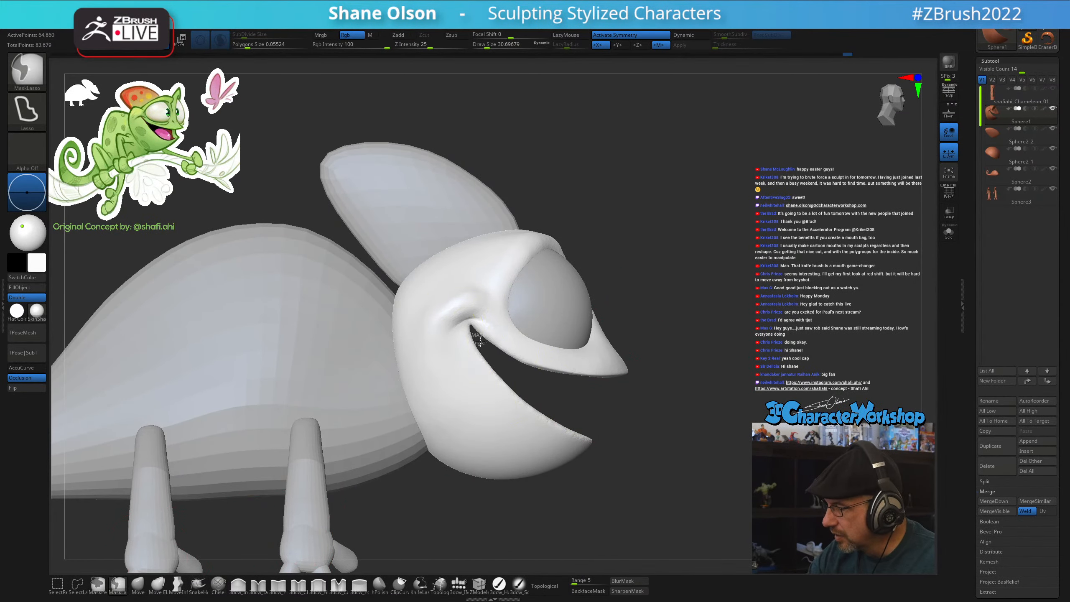
mouse_move(481, 341)
left_mouse_down("ctrl")
mouse_move(685, 329)
mouse_move(369, 178)
mouse_move(344, 296)
mouse_move(526, 328)
left_mouse_up("ctrl")
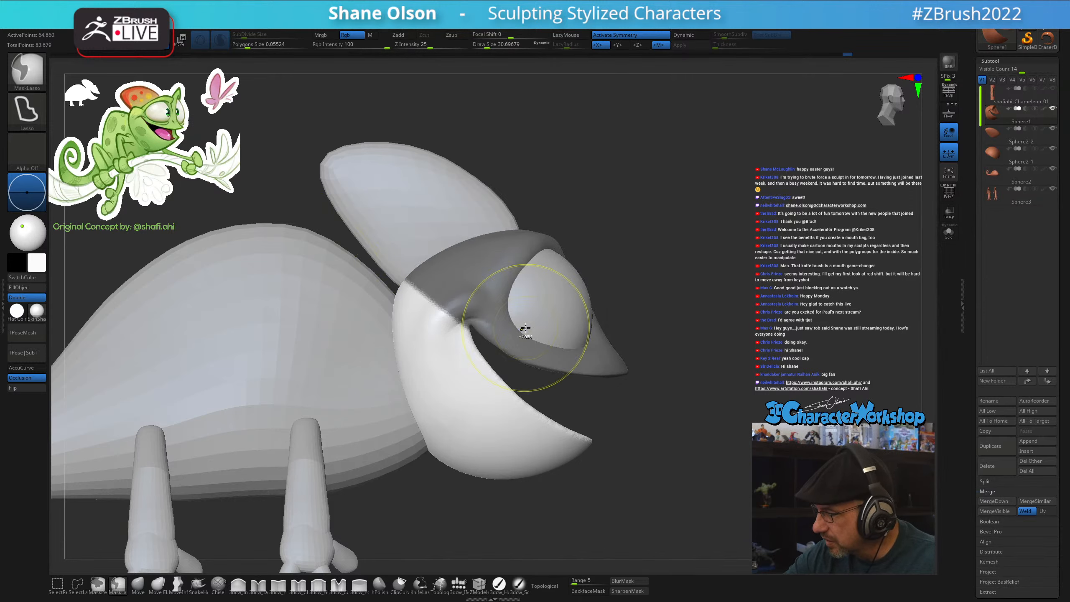
left_click_drag(621, 473, 618, 495, "alt")
left_click_drag(618, 495, 522, 502)
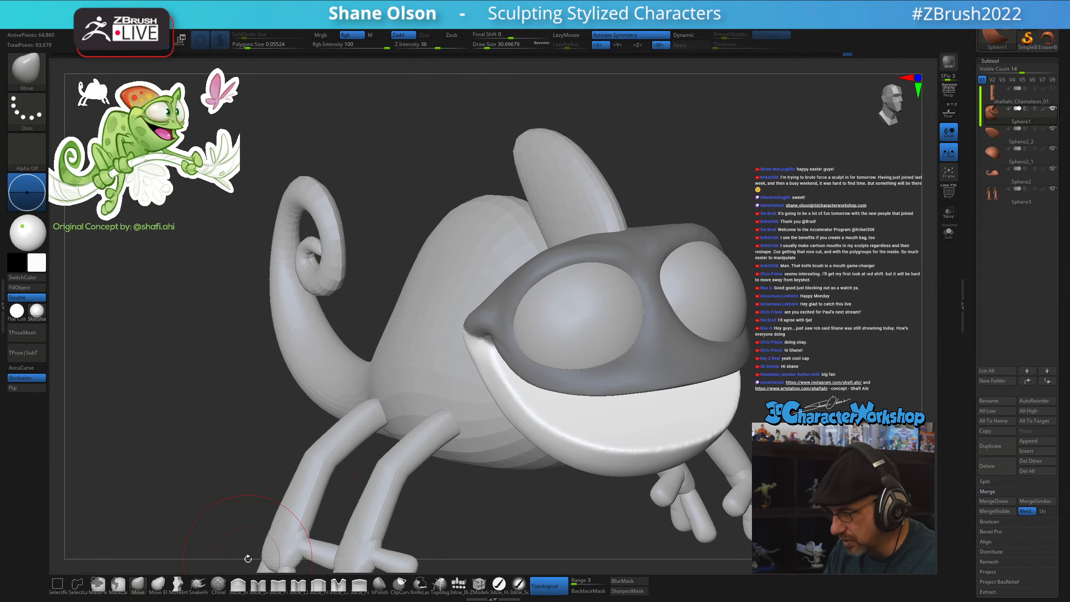
Reshape the unmasked lower jaw with the Move brush at a draw size of about 51.2 and smooth the jaw's side
left_click(138, 586)
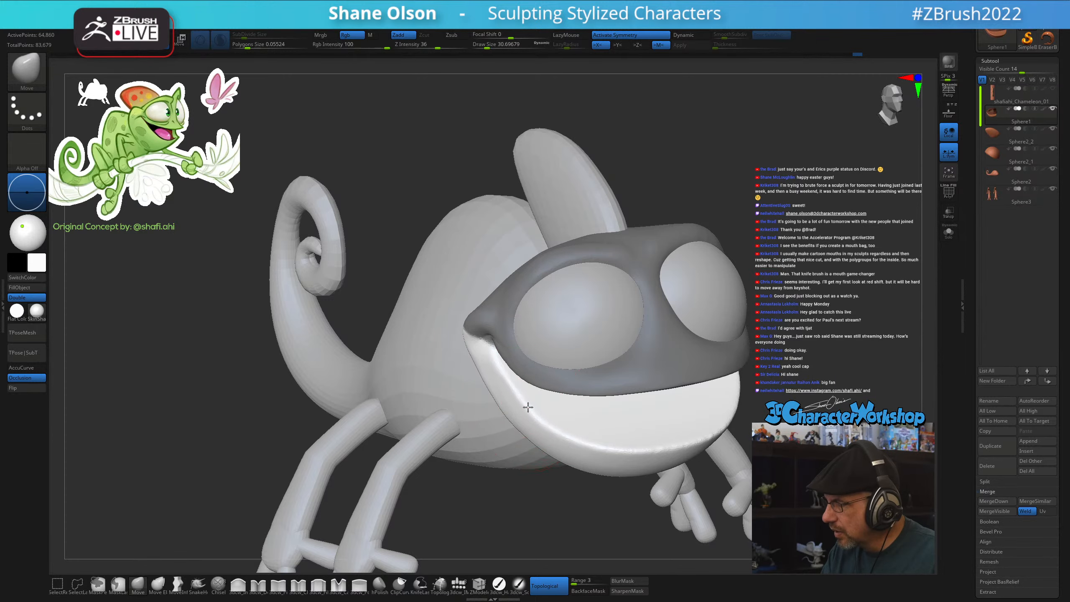
mouse_move(536, 403)
right_mouse_down()
mouse_move(555, 389)
mouse_move(573, 395)
mouse_move(544, 406)
right_mouse_up()
key("bracketright")
key("bracketright")
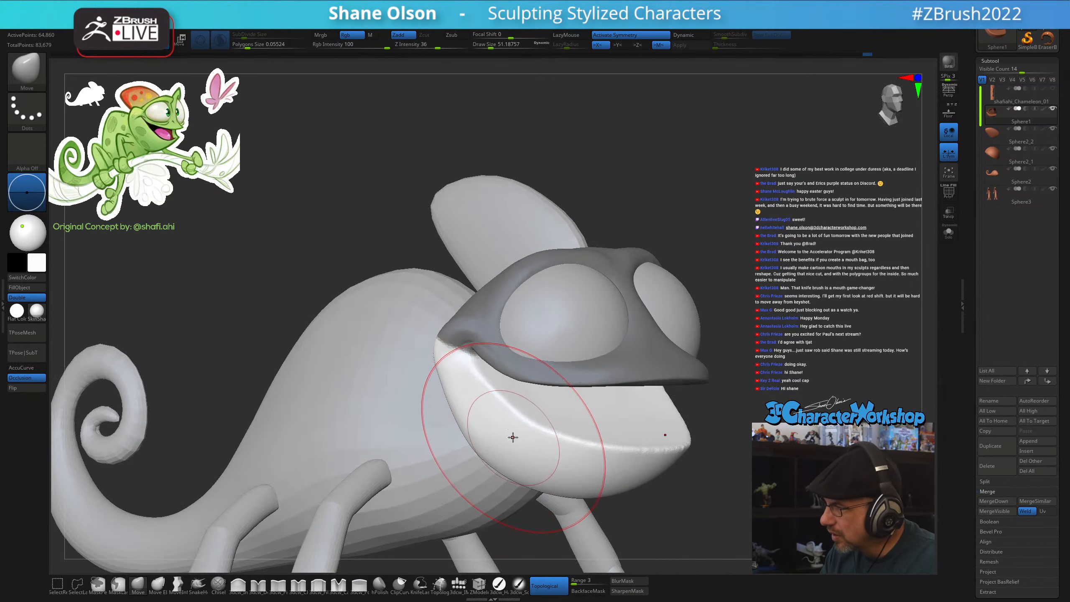
right_click_drag(511, 438, 695, 373)
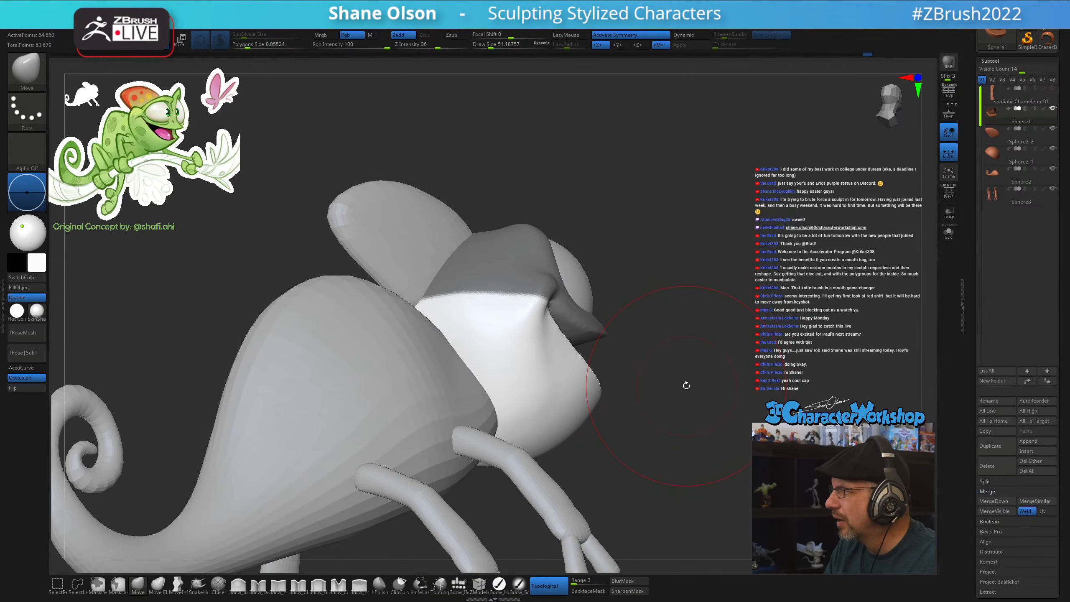
mouse_move(597, 405)
right_mouse_down()
mouse_move(645, 426)
mouse_move(590, 409)
right_mouse_up()
left_click_drag(543, 393, 583, 390, "shift")
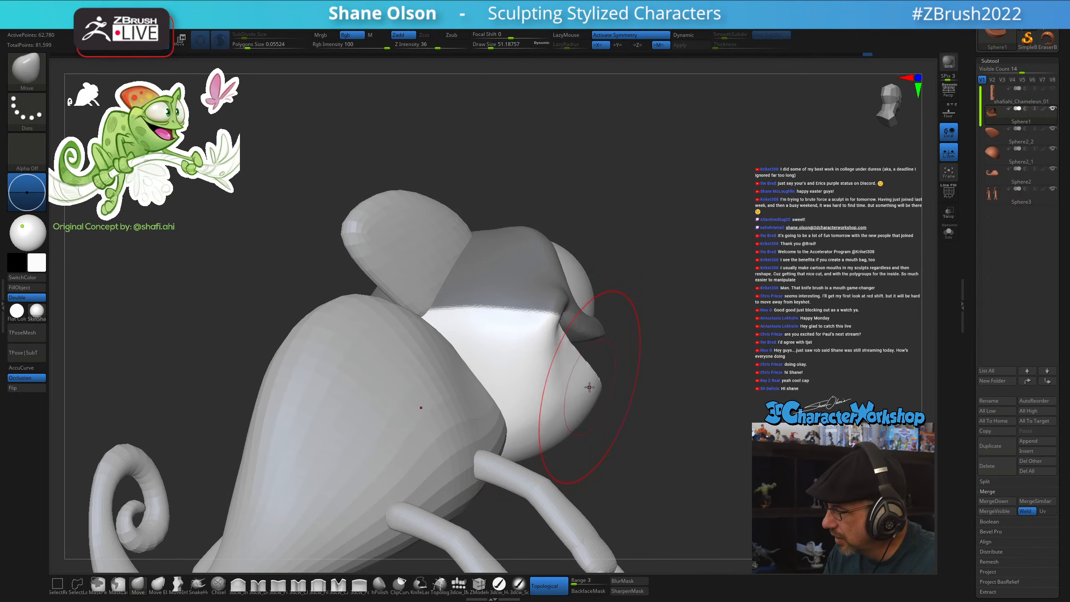
mouse_move(672, 399)
right_mouse_down()
mouse_move(525, 386)
mouse_move(645, 388)
mouse_move(639, 377)
right_mouse_up()
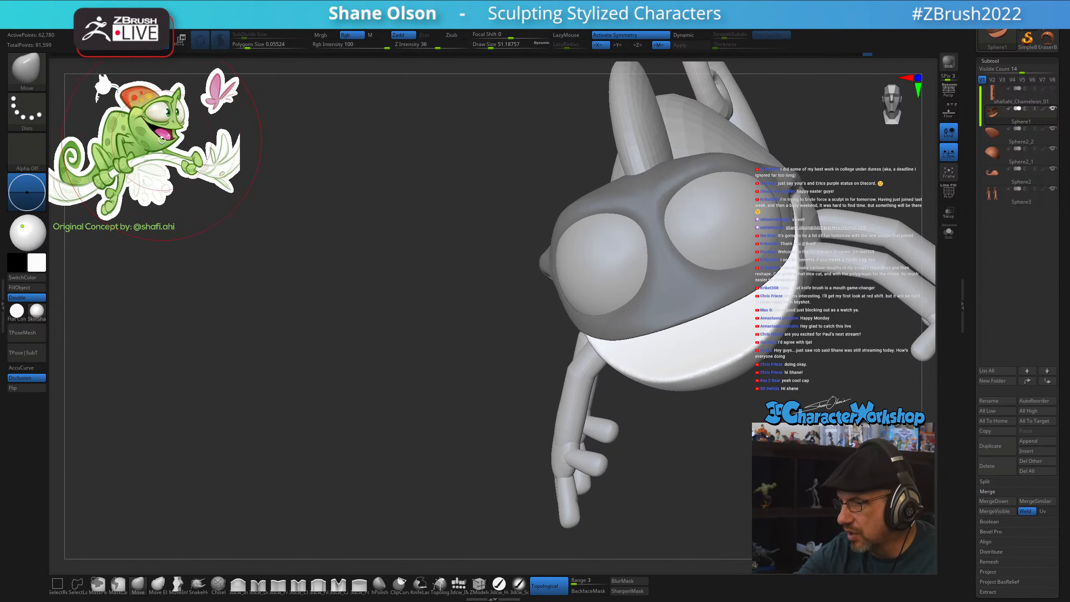
Adjust the front curve of the lower lip and the underside of the jaw with the Move brush
left_click_drag(504, 462, 700, 407)
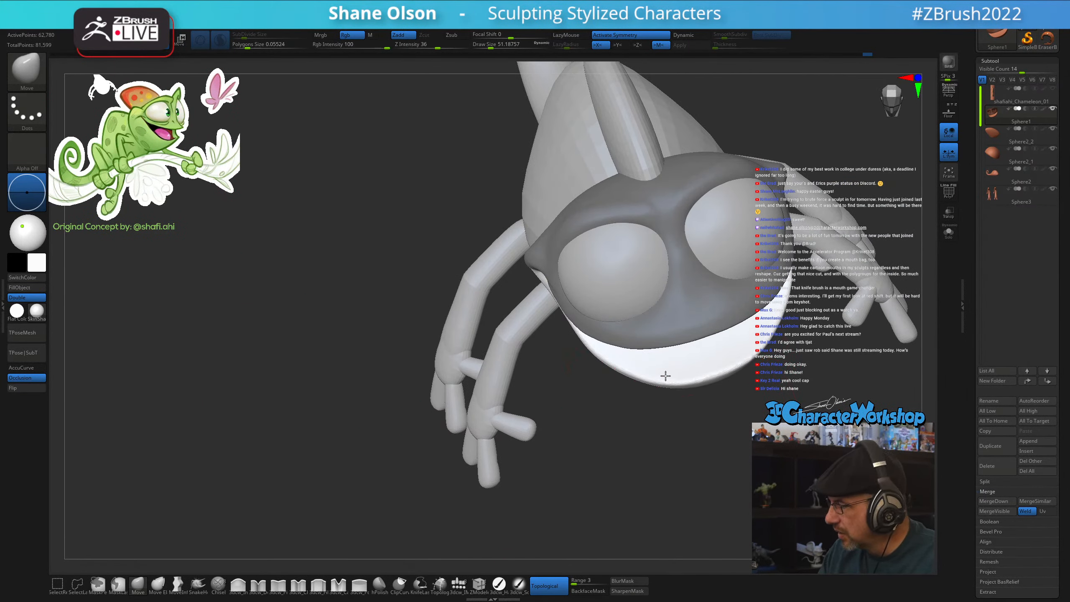
left_click_drag(641, 373, 642, 366)
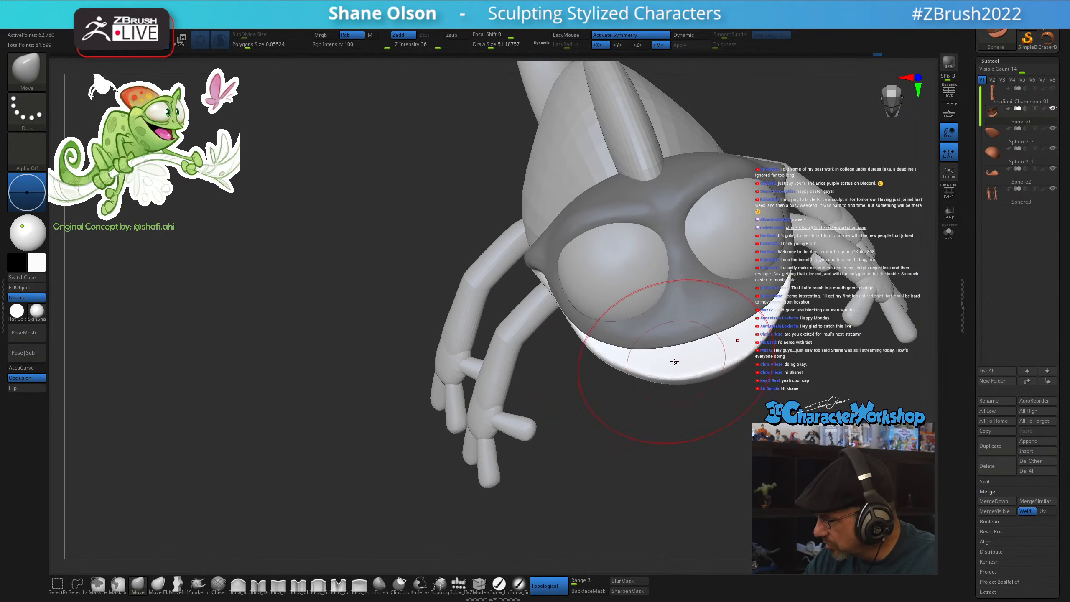
left_click_drag(707, 461, 787, 440)
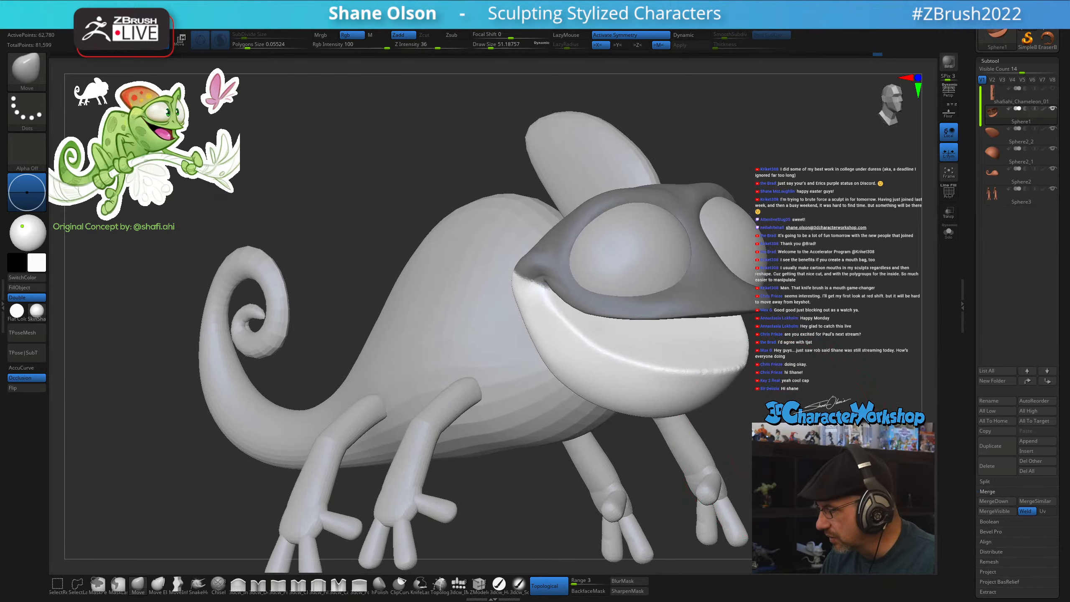
left_click_drag(716, 447, 656, 452)
key("bracketright")
left_click_drag(570, 430, 602, 452)
mouse_move(684, 468)
left_mouse_down()
mouse_move(675, 468)
mouse_move(688, 454)
mouse_move(674, 493)
left_mouse_up()
Reduce the draw size to about 36.9, smooth the side of the lower jaw, and clear the head mask
key("s")
key("shift")
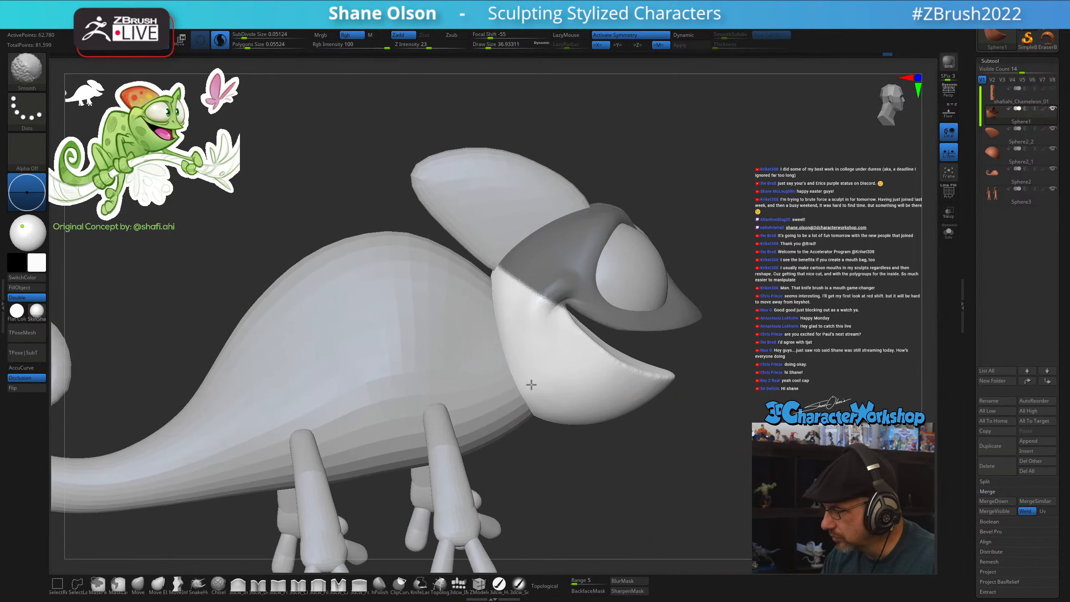
left_click_drag(612, 463, 743, 468)
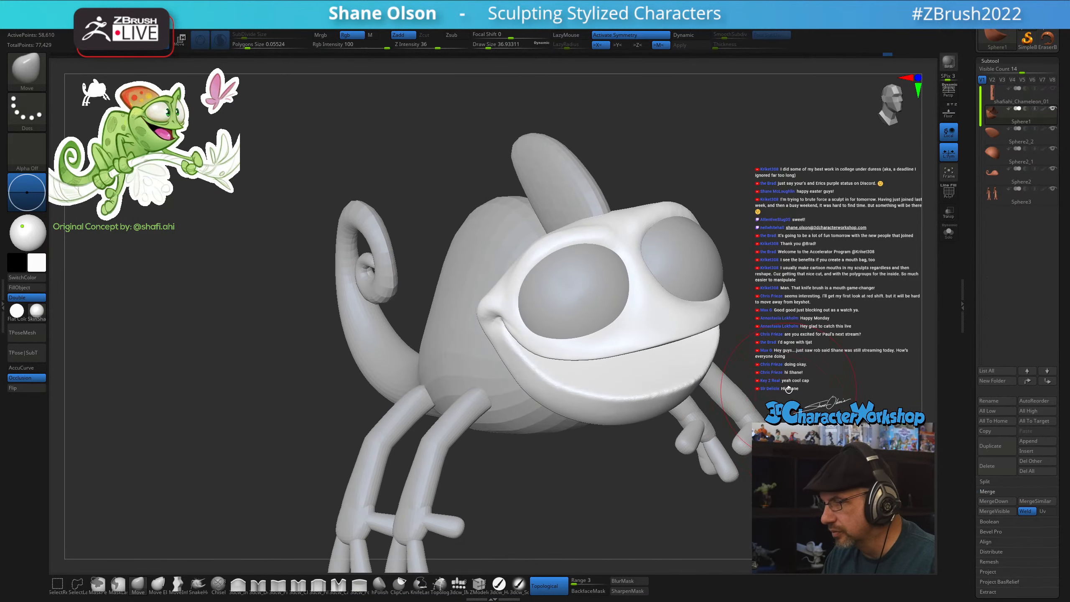
Enlarge the draw size to about 39.1 and nudge the jaw's back edge below the mouth corner with the Move brush
left_click_drag(788, 343, 795, 336, "alt")
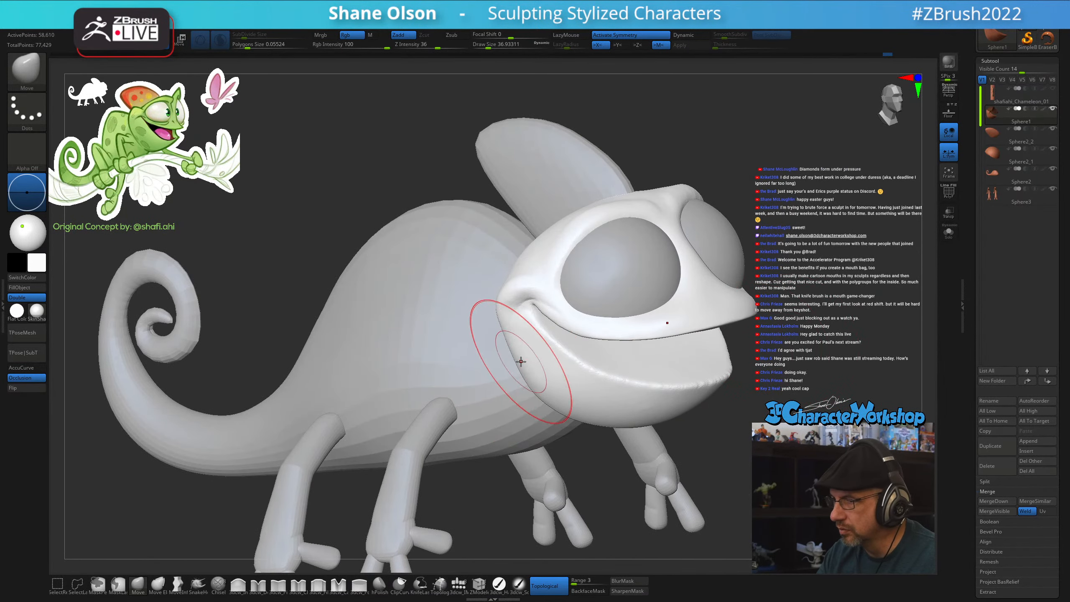
left_click_drag(514, 355, 513, 356)
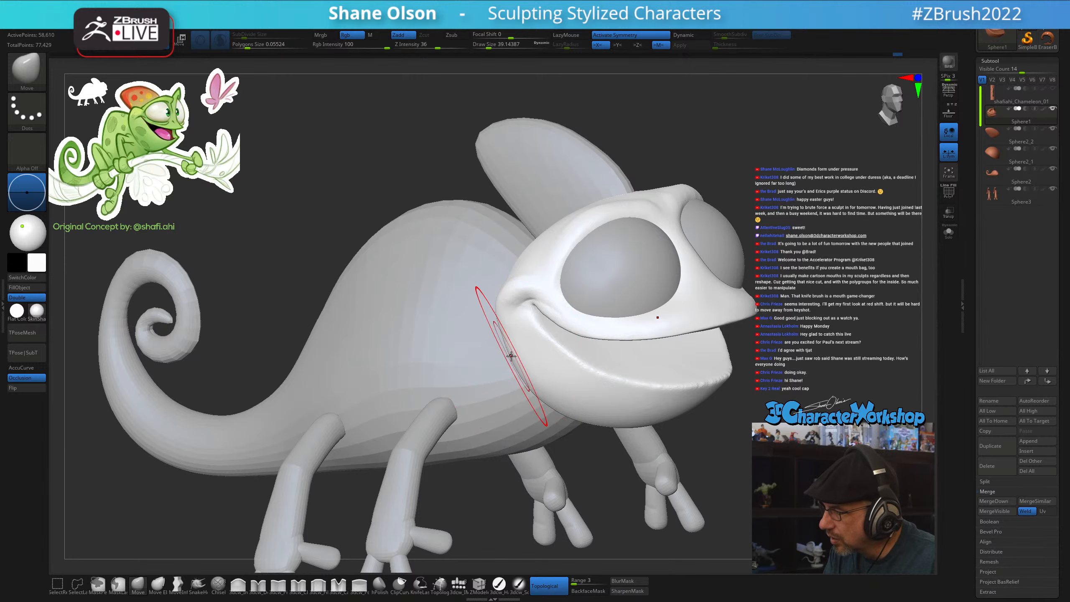
mouse_move(602, 443)
left_mouse_down()
mouse_move(562, 433)
mouse_move(702, 418)
mouse_move(526, 355)
mouse_move(569, 358)
mouse_move(672, 429)
mouse_move(624, 426)
left_mouse_up()
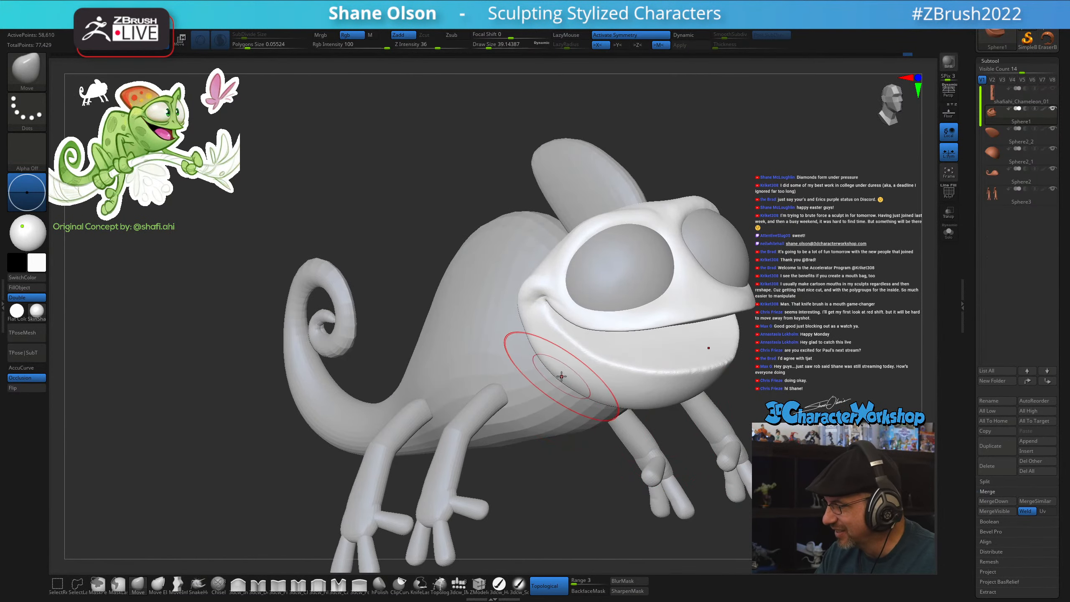
Adjust the back of the lower jaw below the mouth corner with the Move brush, changing the draw size to about 30.7
left_click_drag(563, 378, 565, 385)
mouse_move(623, 421)
left_mouse_down()
mouse_move(730, 446)
mouse_move(760, 411)
left_mouse_up()
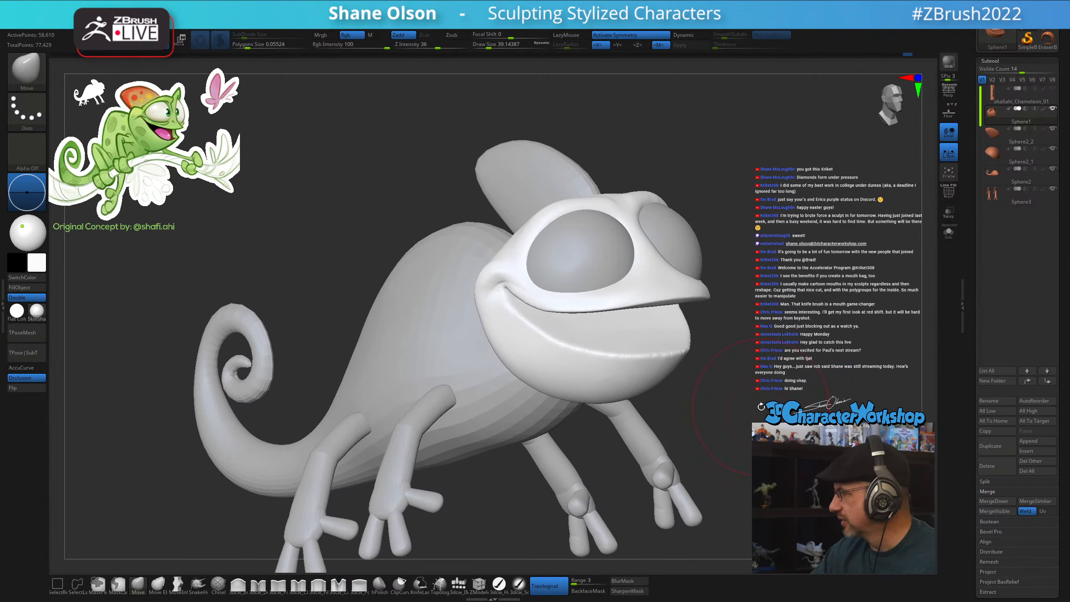
mouse_move(356, 241)
left_mouse_down("alt")
mouse_move(332, 202)
mouse_move(363, 188)
left_mouse_up("alt")
key("s")
left_click_drag(621, 294, 664, 266)
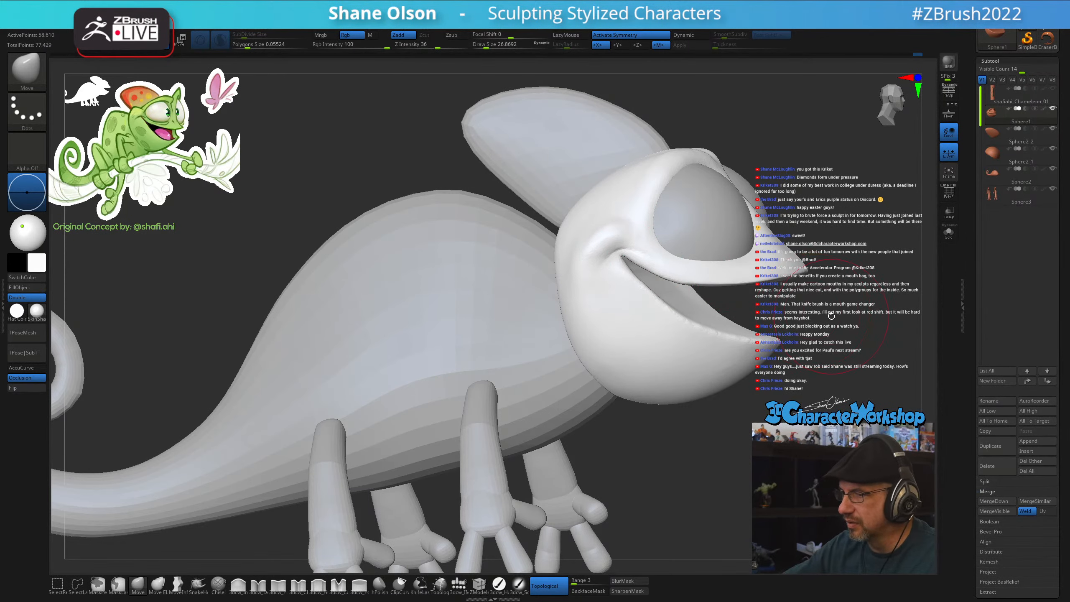
mouse_move(719, 300)
right_mouse_down()
mouse_move(698, 340)
mouse_move(708, 312)
mouse_move(659, 353)
mouse_move(612, 363)
mouse_move(591, 346)
right_mouse_up()
key("bracketright")
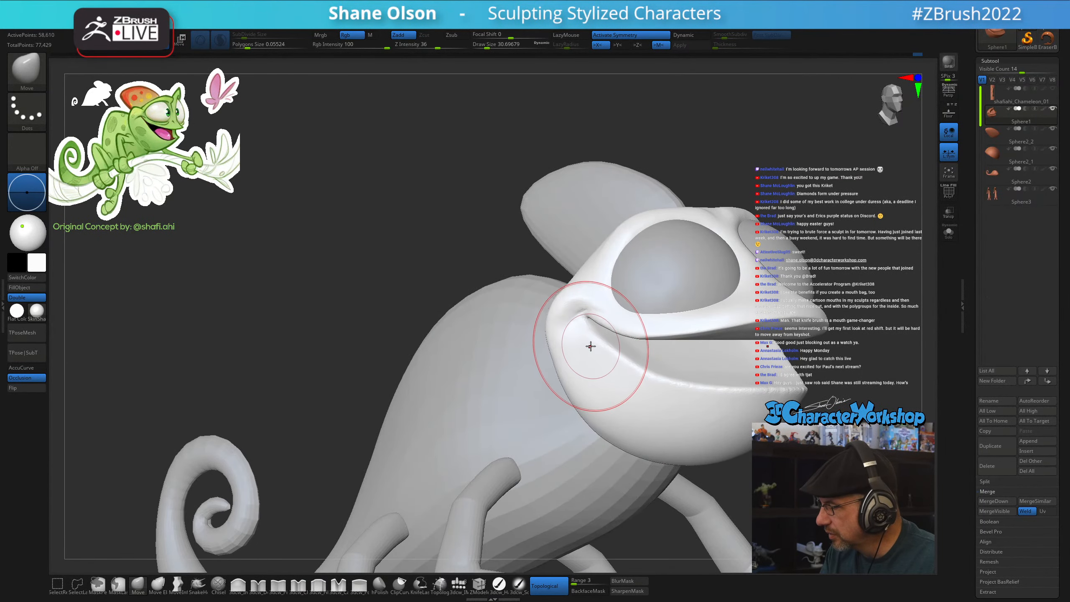
Refine the mouth corner with the Move brush at a draw size of about 9.4 and smooth the cheek beside it
key("s")
left_click_drag(591, 346, 608, 319)
right_click_drag(622, 364, 624, 347)
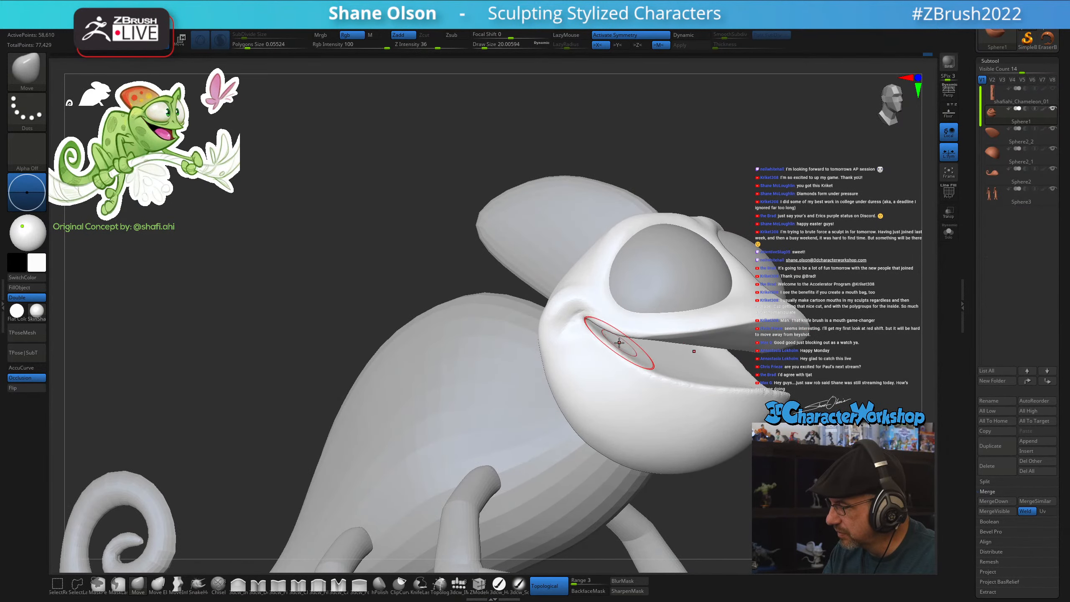
right_click_drag(594, 315, 593, 342, "ctrl")
key("s")
left_click_drag(593, 318, 591, 318)
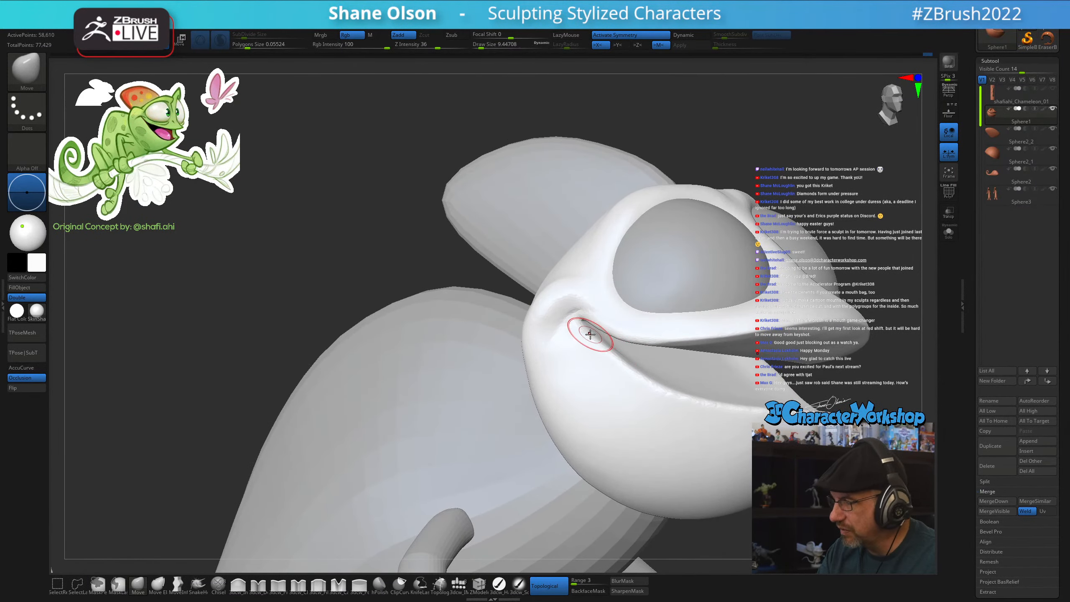
right_click_drag(591, 319, 592, 347, "alt")
left_click_drag(571, 353, 555, 354, "shift")
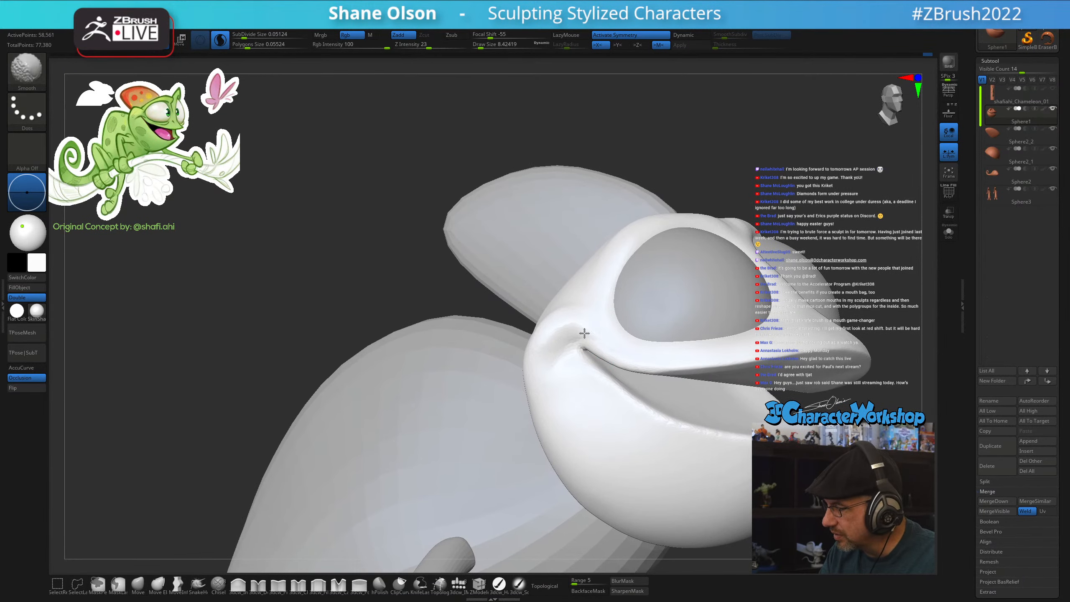
mouse_move(597, 420)
right_mouse_down()
mouse_move(607, 433)
mouse_move(586, 445)
right_mouse_up()
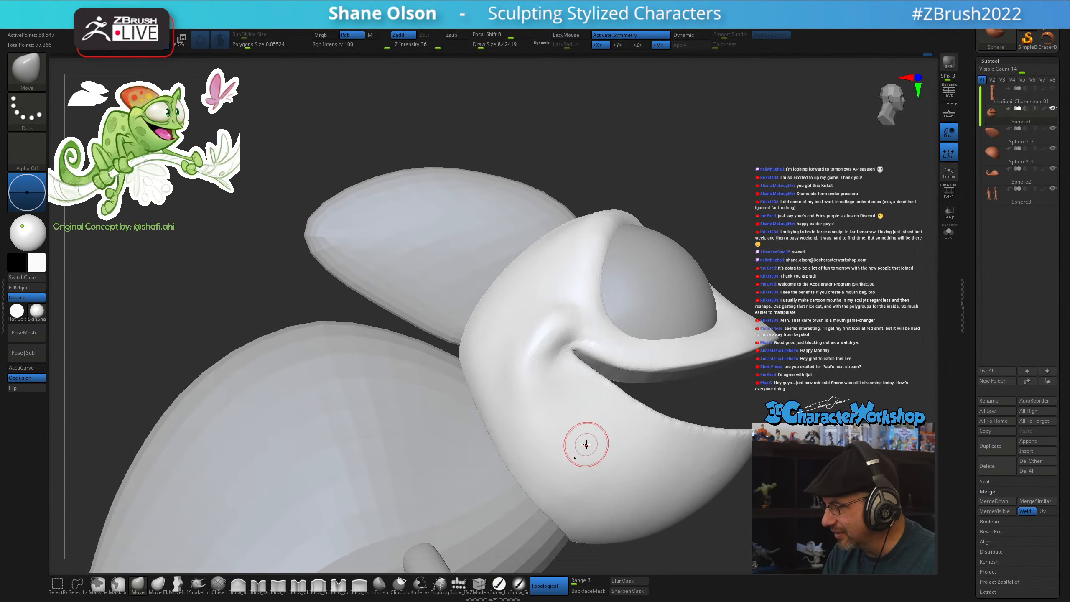
Try to tighten the crease at the mouth corner with the Pinch brush and undo the stroke
left_click(277, 585)
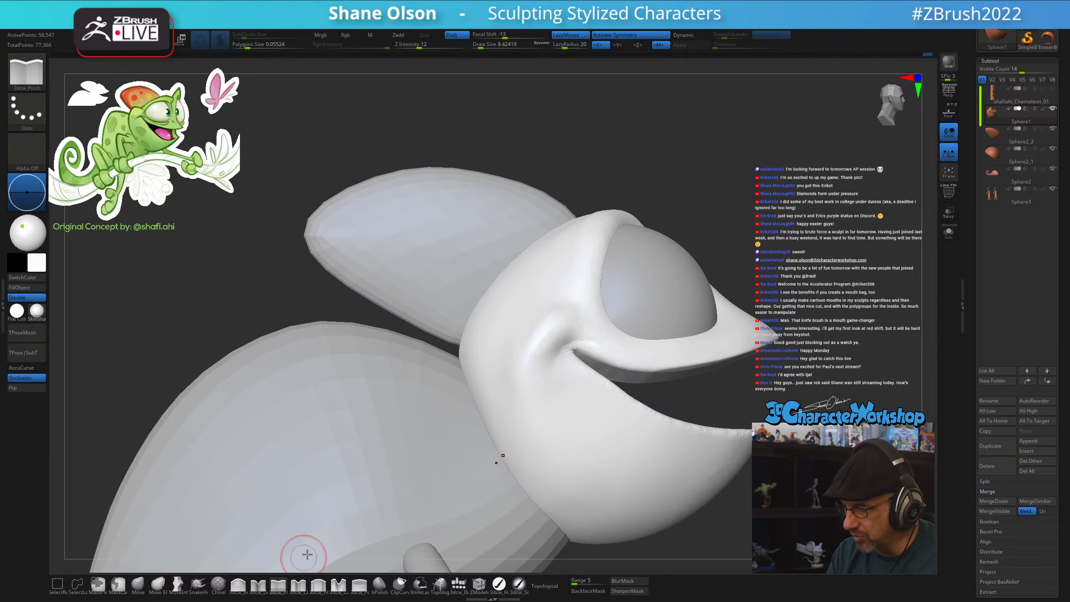
left_click_drag(561, 351, 570, 379)
key("ctrl+z")
key("s")
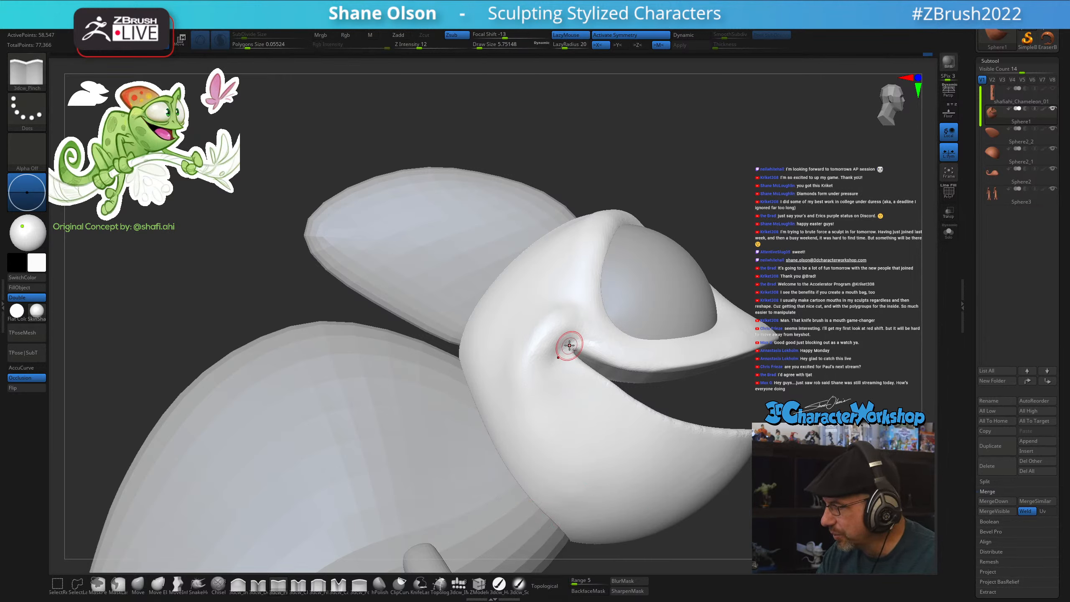
mouse_move(603, 492)
right_mouse_down()
mouse_move(641, 478)
mouse_move(624, 486)
mouse_move(630, 472)
right_mouse_up()
Adjust the mouth corner with the Move brush at a draw size of about 12.9 and smooth the cheek below it
left_click(140, 585)
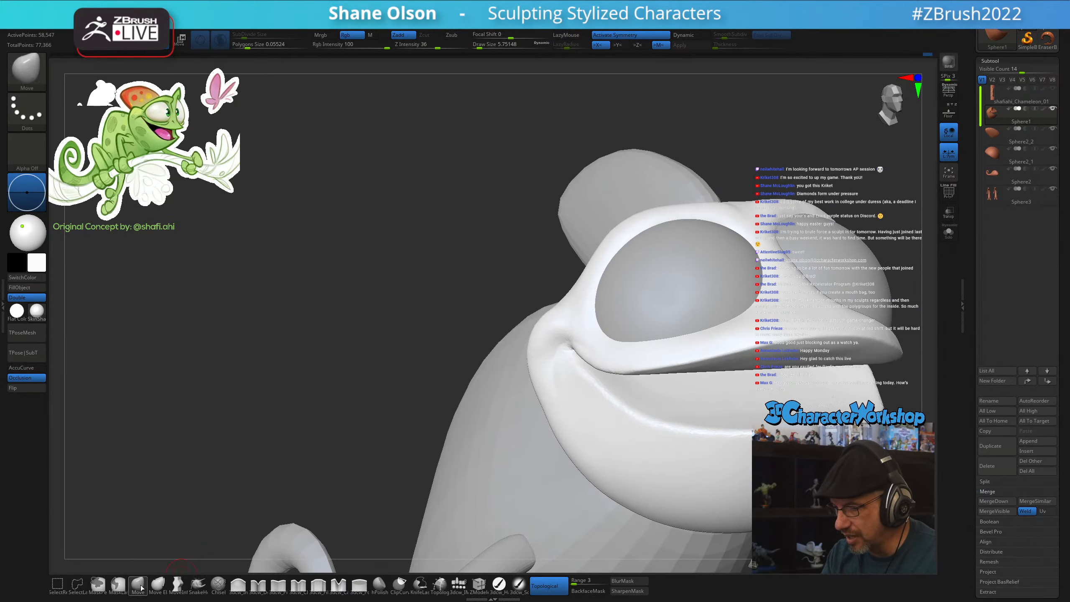
key("s")
left_click_drag(550, 379, 556, 373)
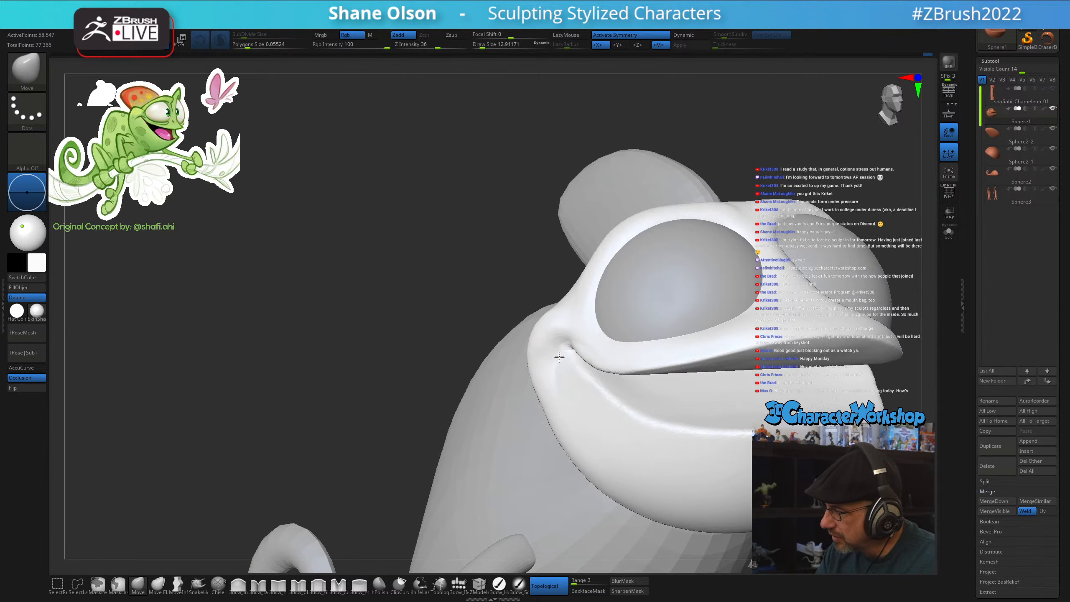
mouse_move(655, 437)
right_mouse_down()
mouse_move(691, 445)
mouse_move(585, 429)
right_mouse_up()
left_click_drag(548, 411, 541, 387, "shift")
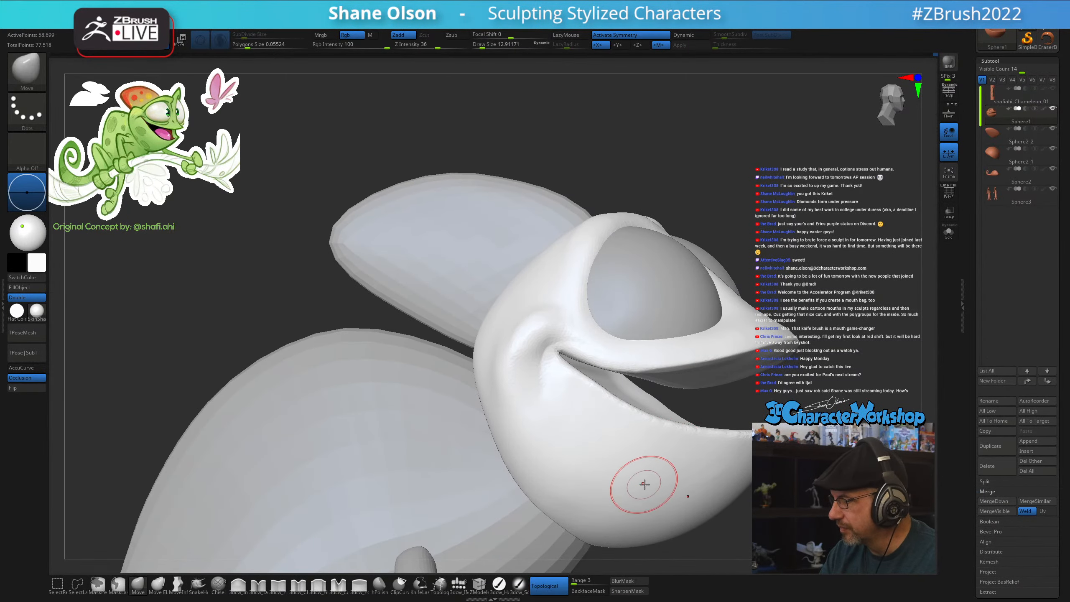
right_click_drag(646, 475, 721, 441, "alt")
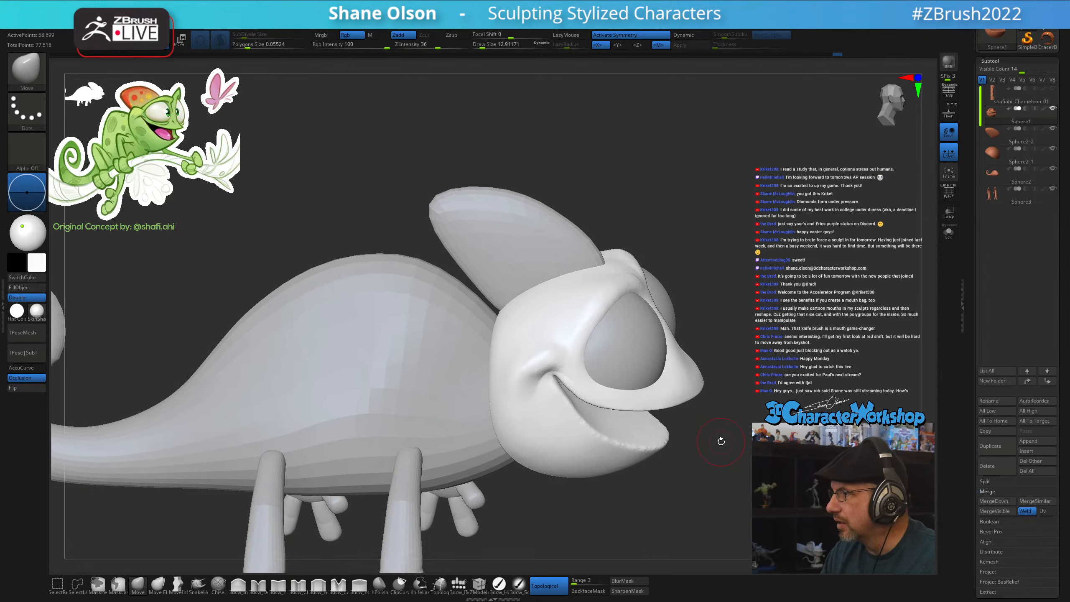
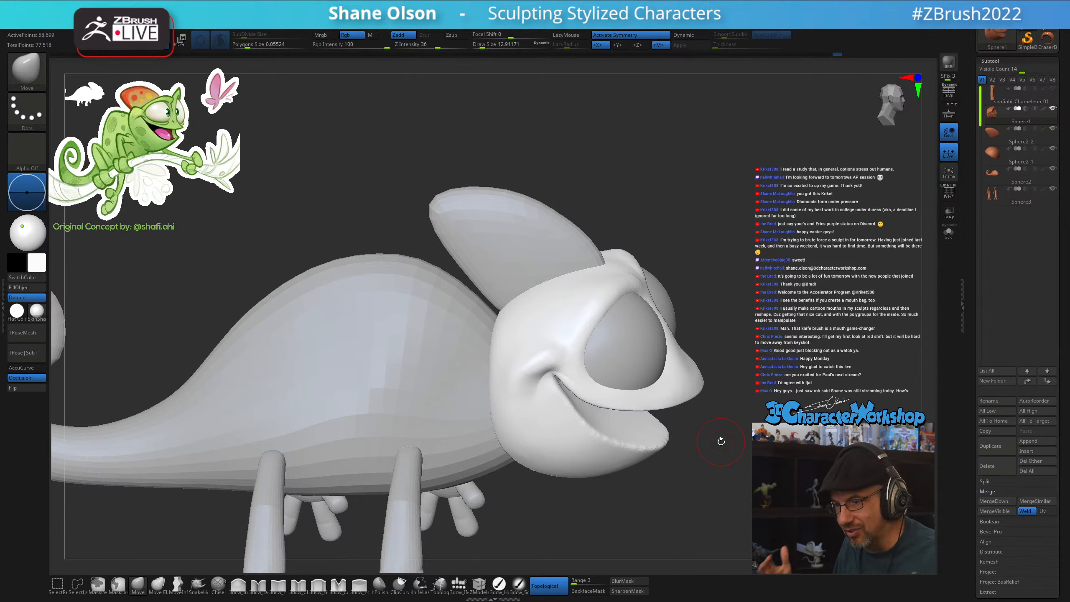
Smooth the snout in front of the eye at a draw size of about 6.6, and raise the draw size to 13
mouse_move(720, 460)
left_mouse_down()
mouse_move(731, 484)
mouse_move(744, 473)
left_mouse_up()
key("s")
left_click_drag(736, 473, 731, 502)
key("shift")
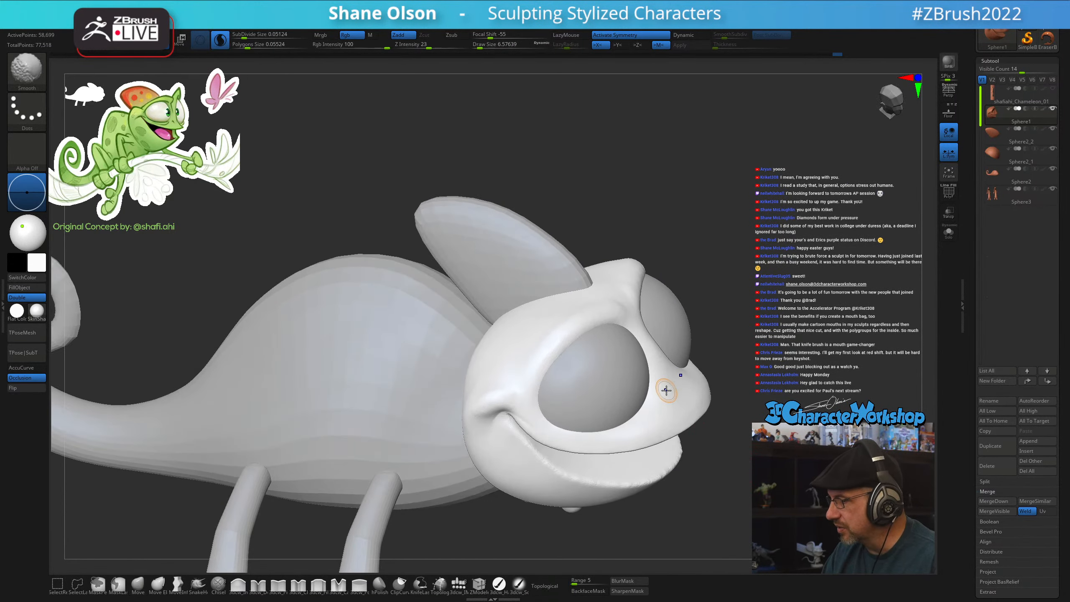
left_click_drag(659, 393, 667, 388, "shift")
key("s")
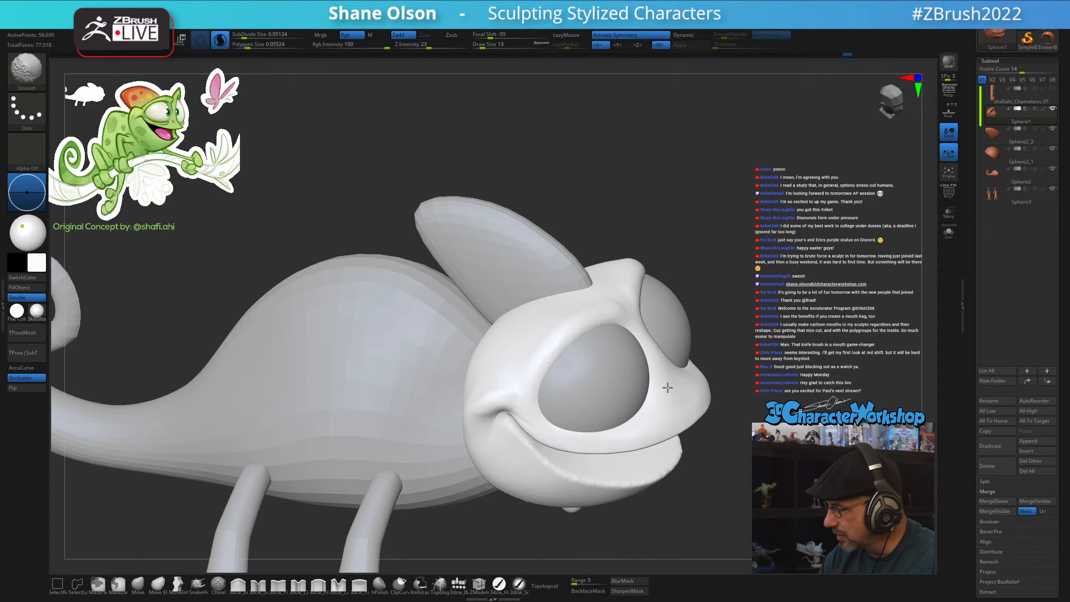
left_click_drag(735, 468, 740, 431)
mouse_move(735, 357)
left_mouse_down()
mouse_move(749, 364)
mouse_move(738, 353)
left_mouse_up()
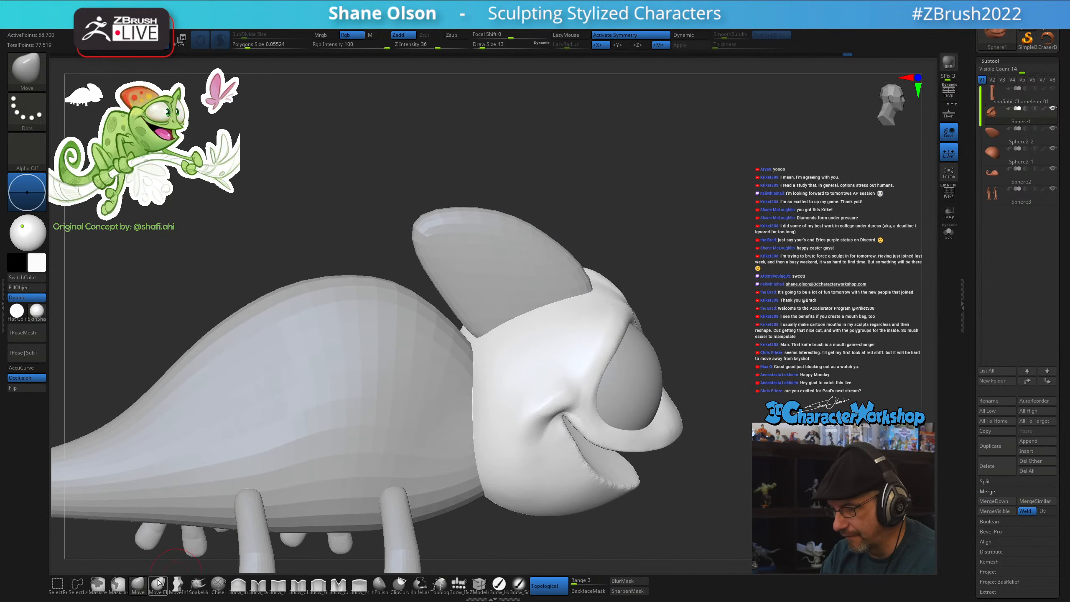
Reshape the rear rim of the eye socket with the Move brush, enlarging the draw size to about 25.1
right_click_drag(708, 321, 704, 337, "ctrl")
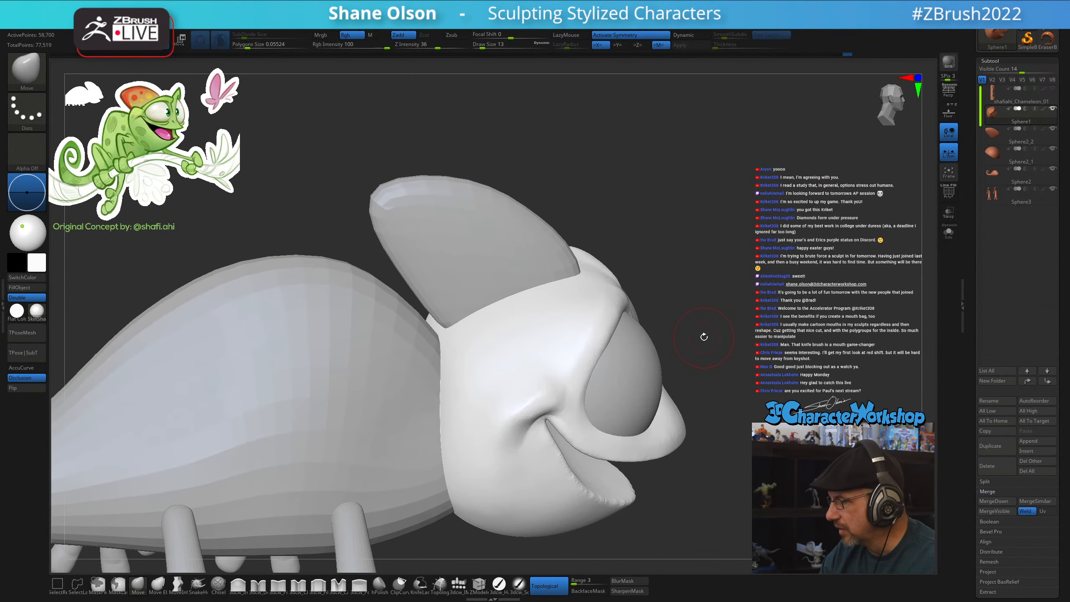
right_click_drag(608, 359, 614, 371)
key("s")
left_click_drag(614, 371, 600, 377)
right_click_drag(626, 335, 621, 313)
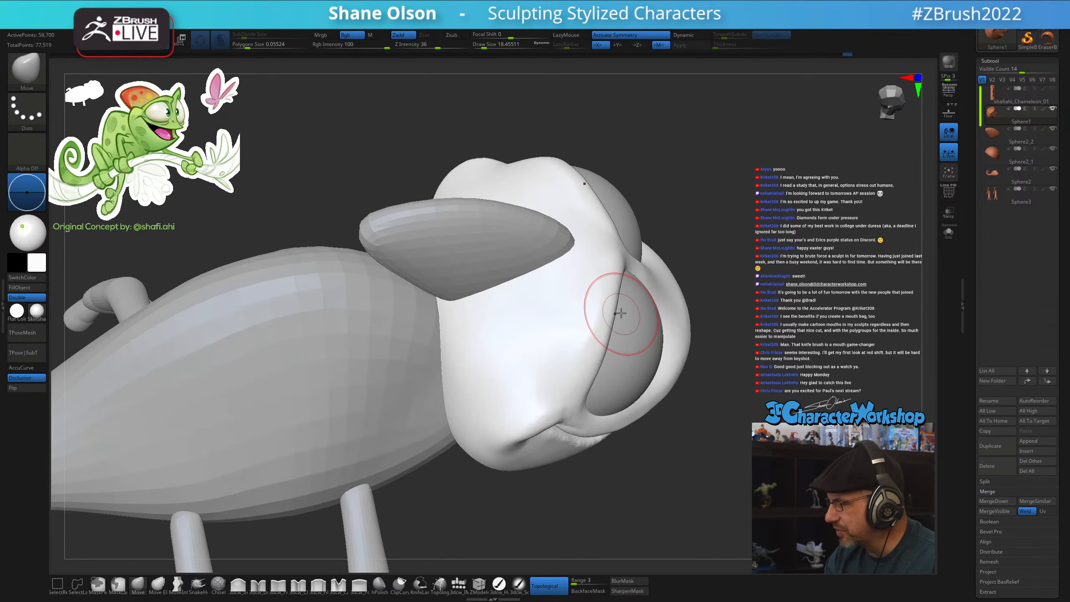
key("s")
left_click_drag(620, 300, 624, 291)
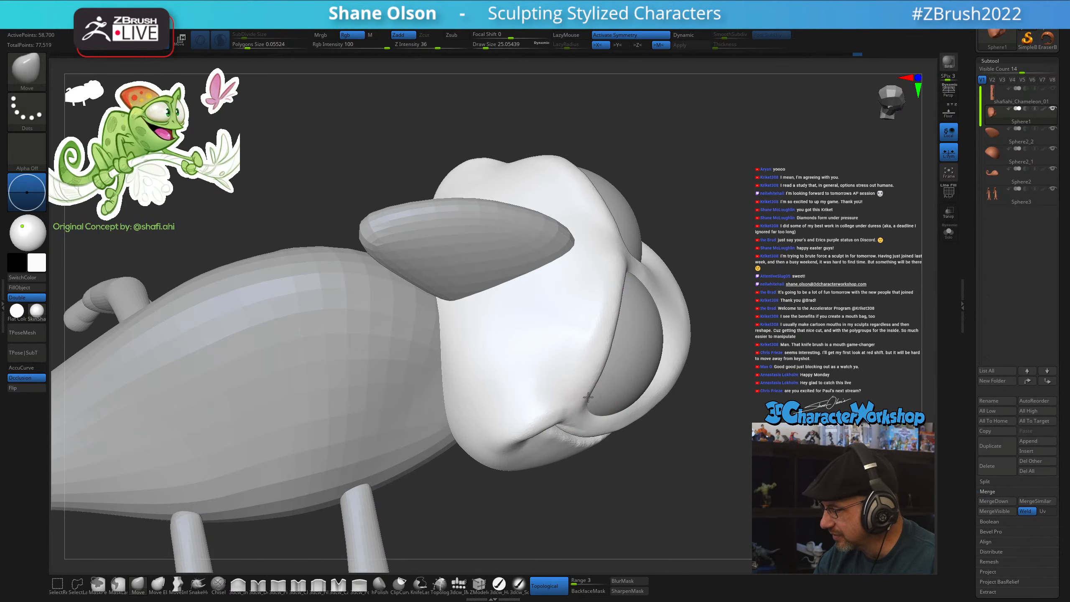
right_click_drag(608, 345, 639, 390)
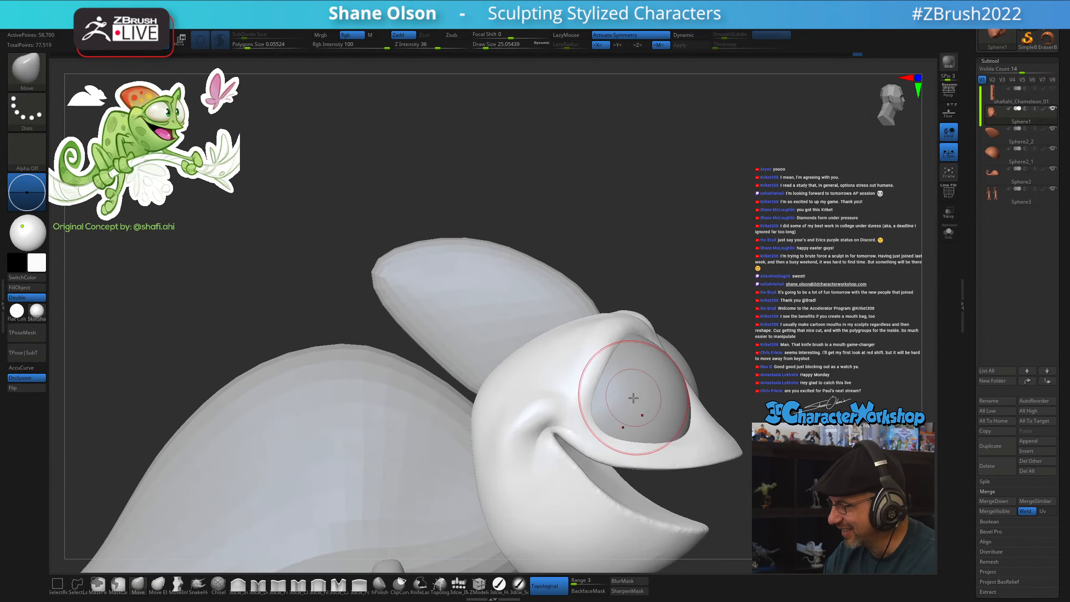
Sharpen the rear lower edge of the eye socket with the 3dcw_Detail brush, reducing the draw size to about 9.4
left_click(258, 584)
key("s")
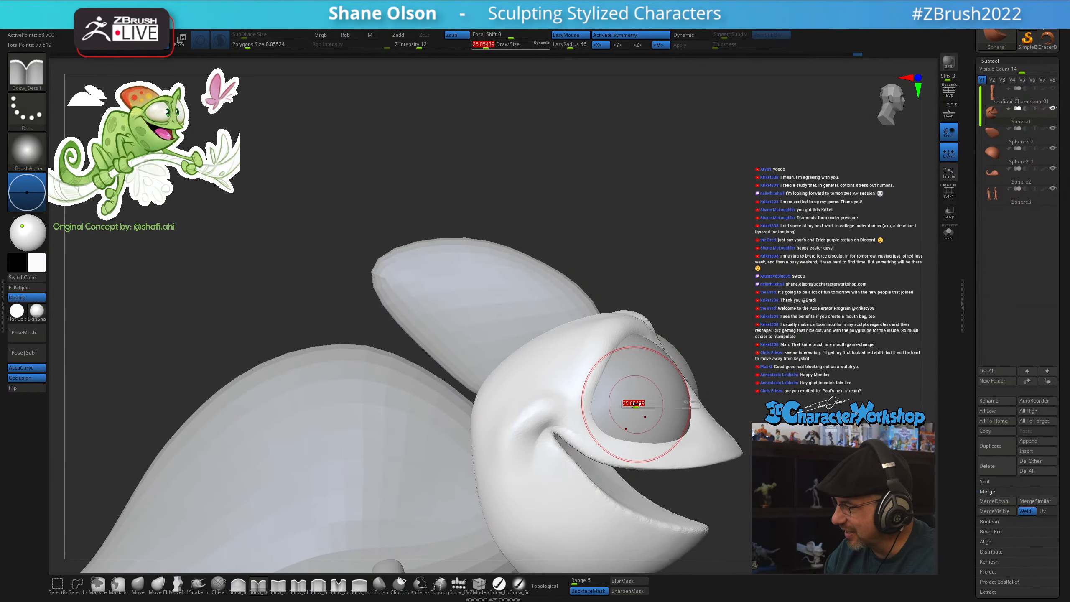
left_click(634, 403)
mouse_move(634, 404)
right_mouse_down()
mouse_move(633, 388)
mouse_move(622, 400)
right_mouse_up()
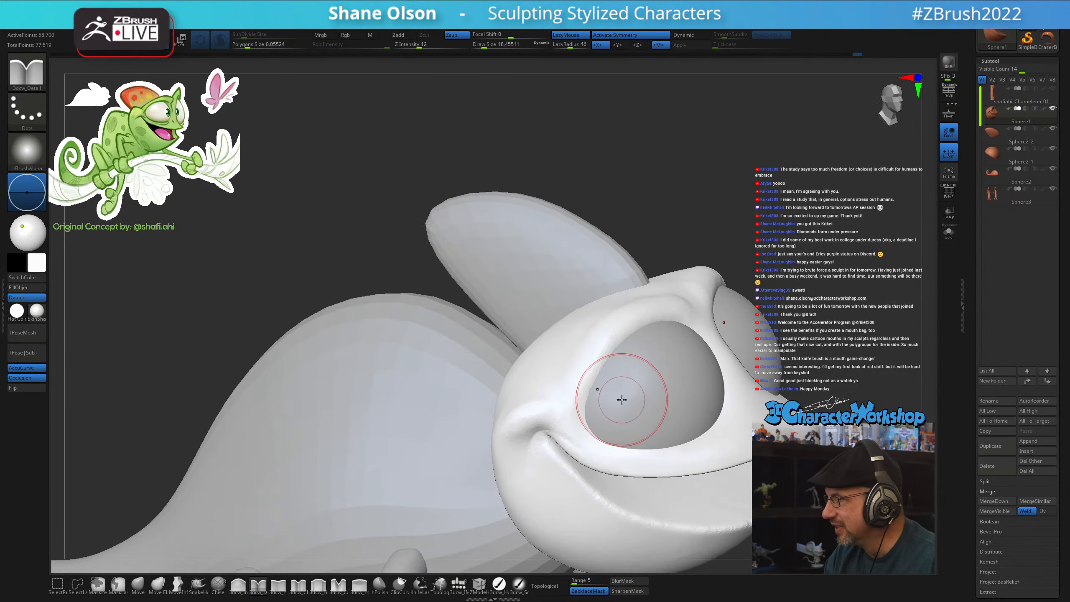
key("s")
left_click(606, 408)
left_click_drag(580, 423, 600, 406)
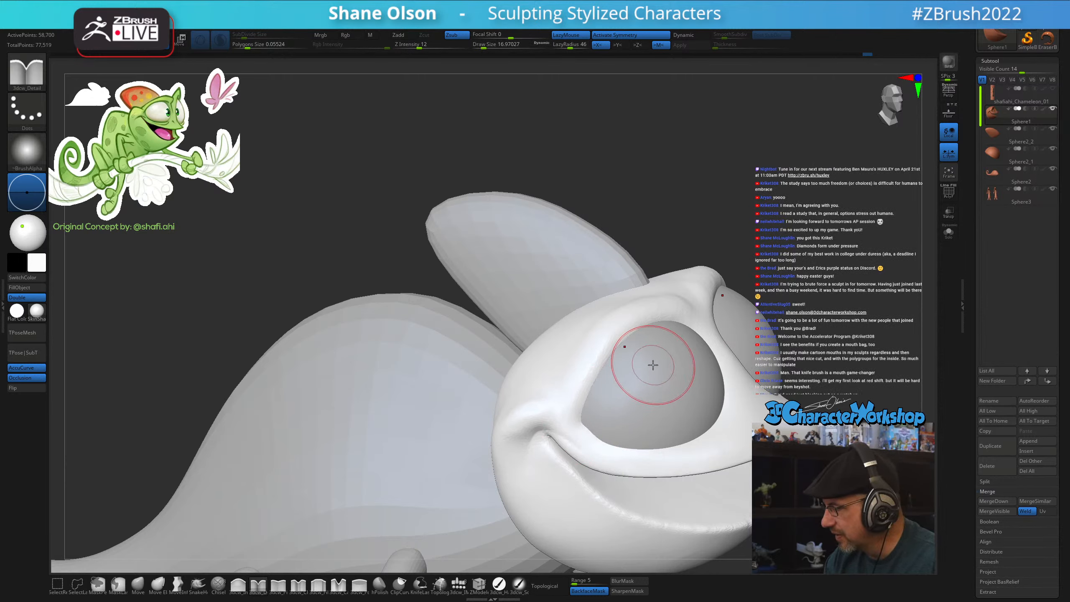
right_click_drag(607, 390, 617, 387)
key("s")
left_click(586, 424)
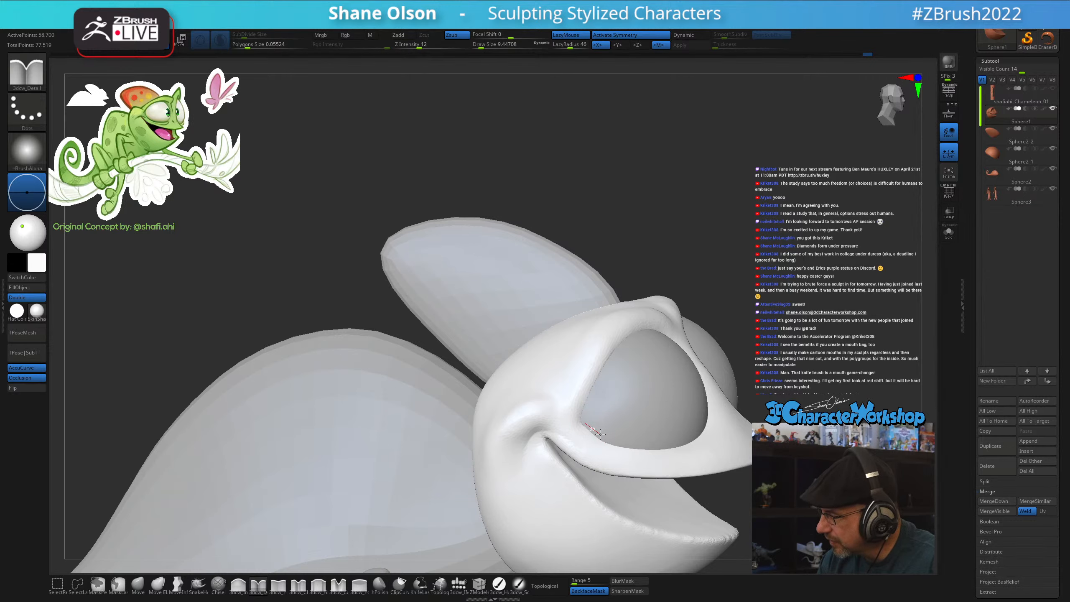
Examine the eye sockets, mouth line and head silhouette from the side, front and above
right_click_drag(752, 417, 737, 393)
right_click_drag(701, 417, 698, 418)
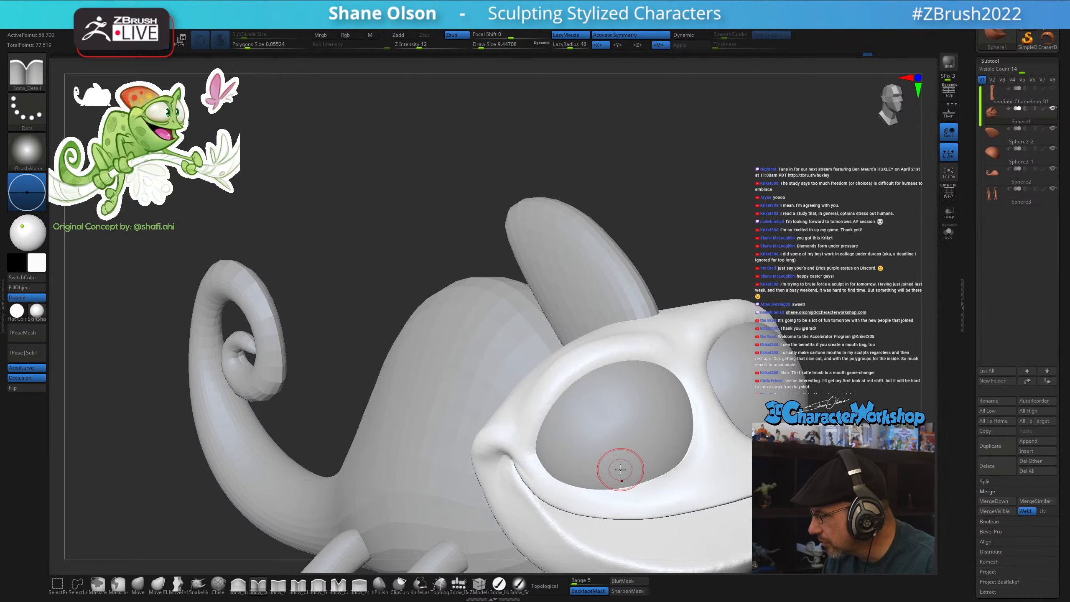
mouse_move(616, 468)
right_mouse_down()
mouse_move(712, 430)
mouse_move(666, 508)
mouse_move(663, 380)
mouse_move(666, 476)
mouse_move(691, 478)
mouse_move(676, 450)
right_mouse_up()
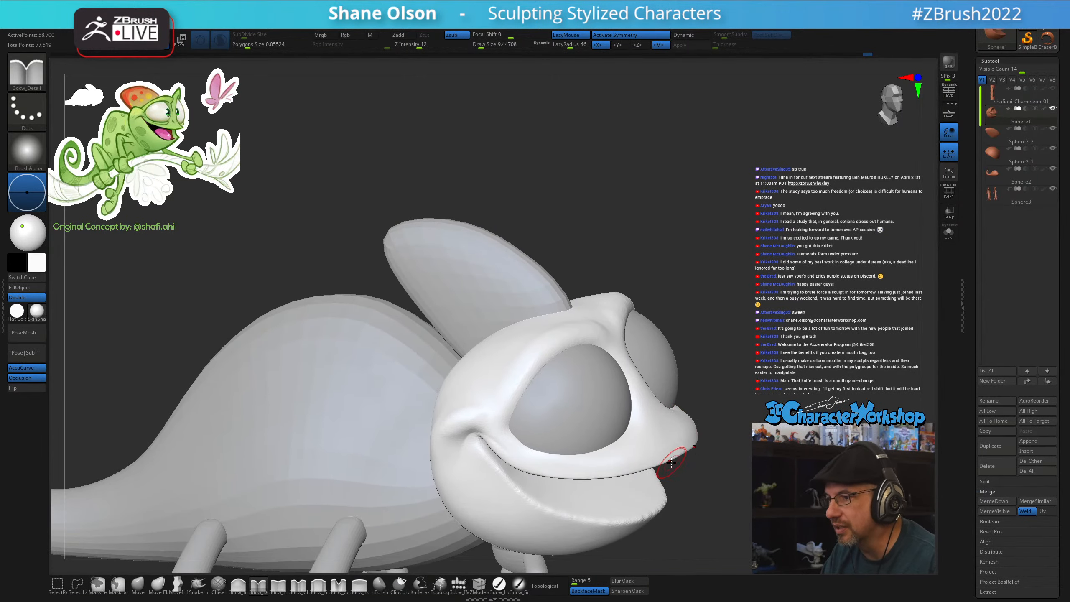
right_click_drag(714, 424, 754, 478)
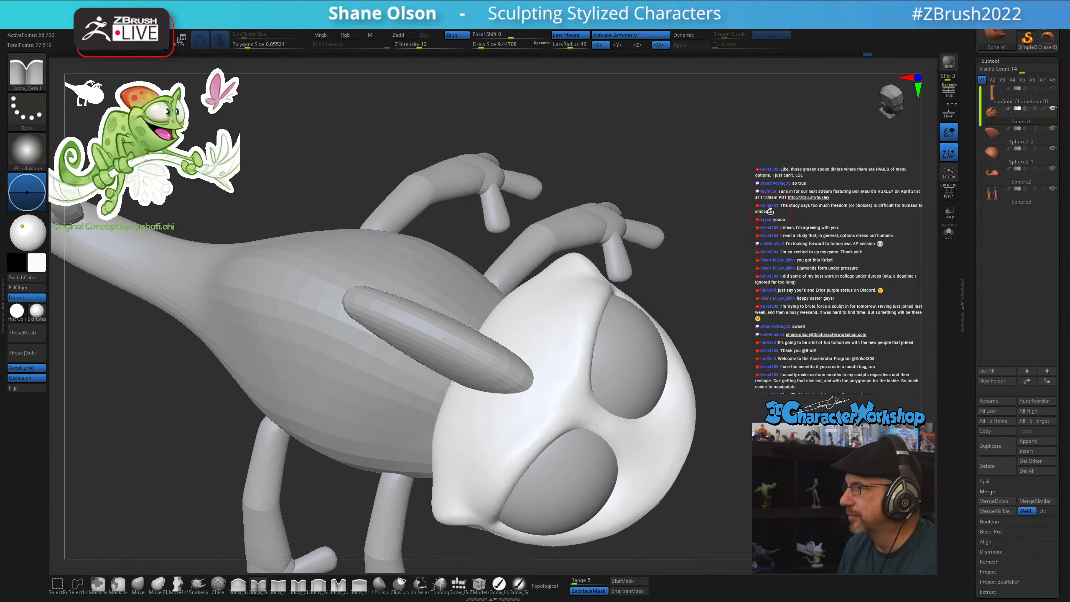
right_click_drag(770, 211, 770, 246)
right_click_drag(708, 206, 661, 256)
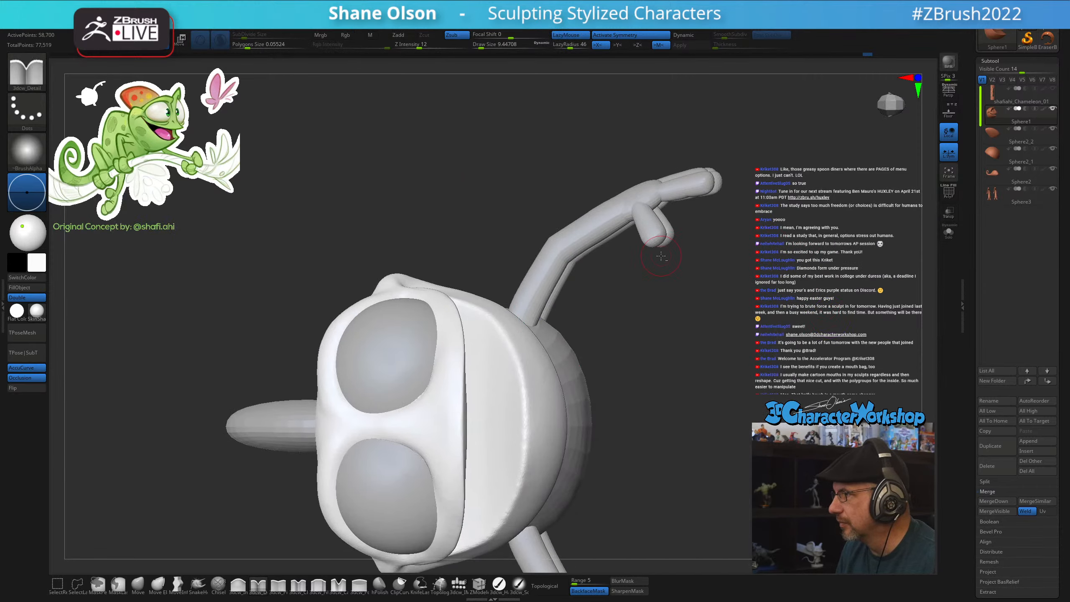
right_click_drag(728, 311, 705, 325)
Reduce the draw size to about 6.6 and examine the eye sockets and mouth line from above and at an angle
key("s")
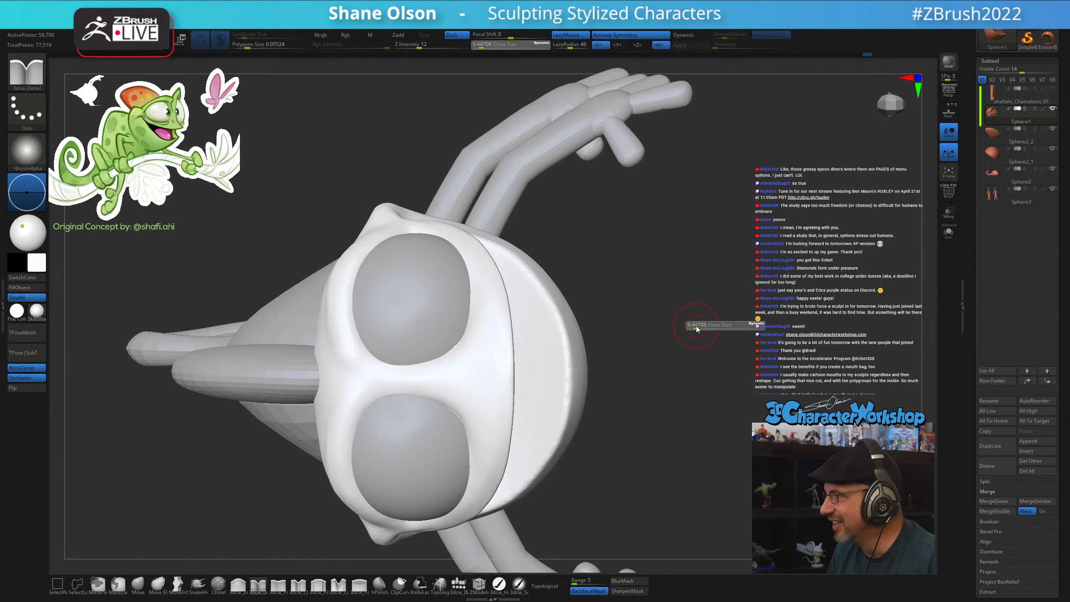
left_click_drag(696, 329, 695, 325)
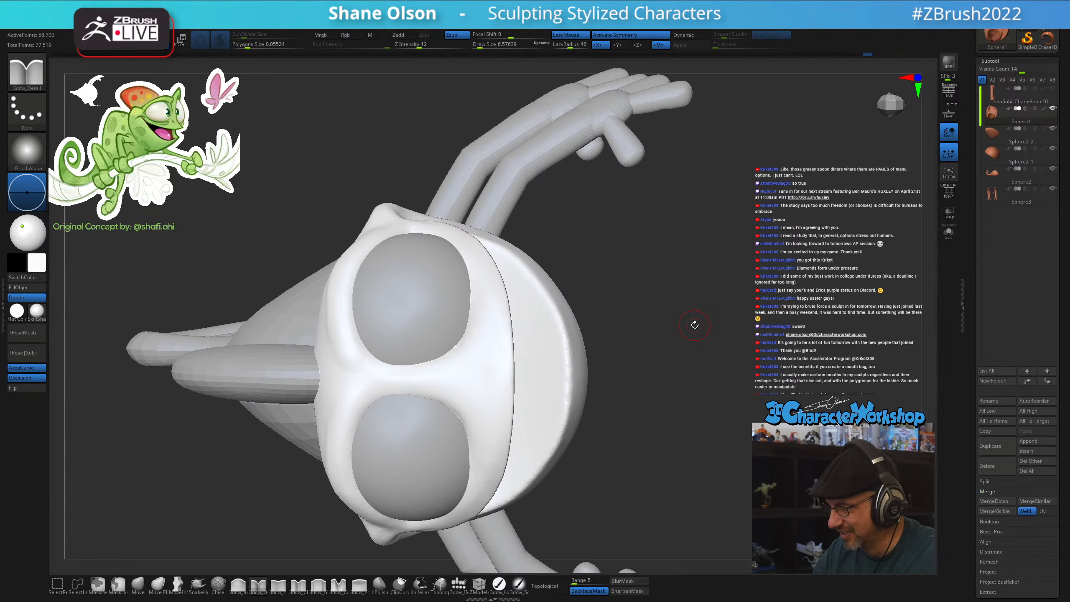
right_click_drag(695, 324, 693, 430)
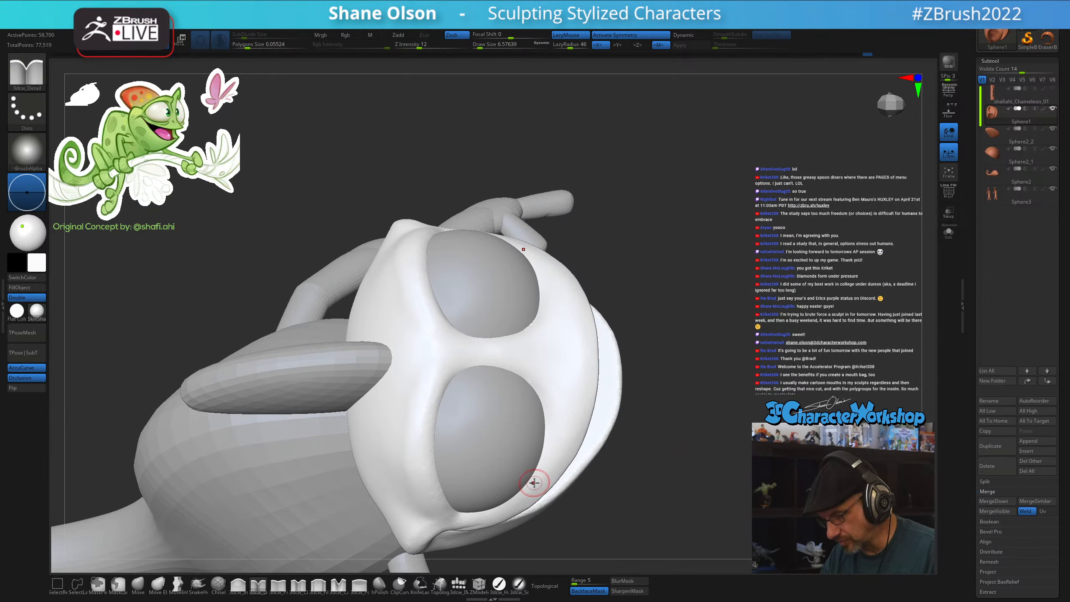
right_click_drag(659, 458, 655, 449)
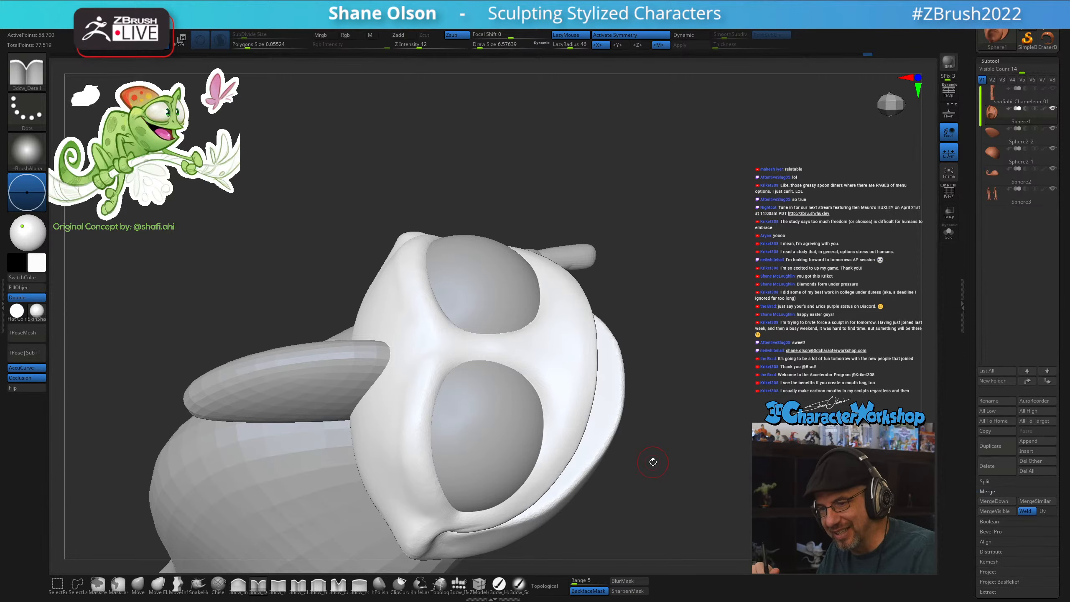
mouse_move(667, 469)
left_mouse_down()
mouse_move(665, 506)
mouse_move(692, 451)
mouse_move(689, 481)
left_mouse_up()
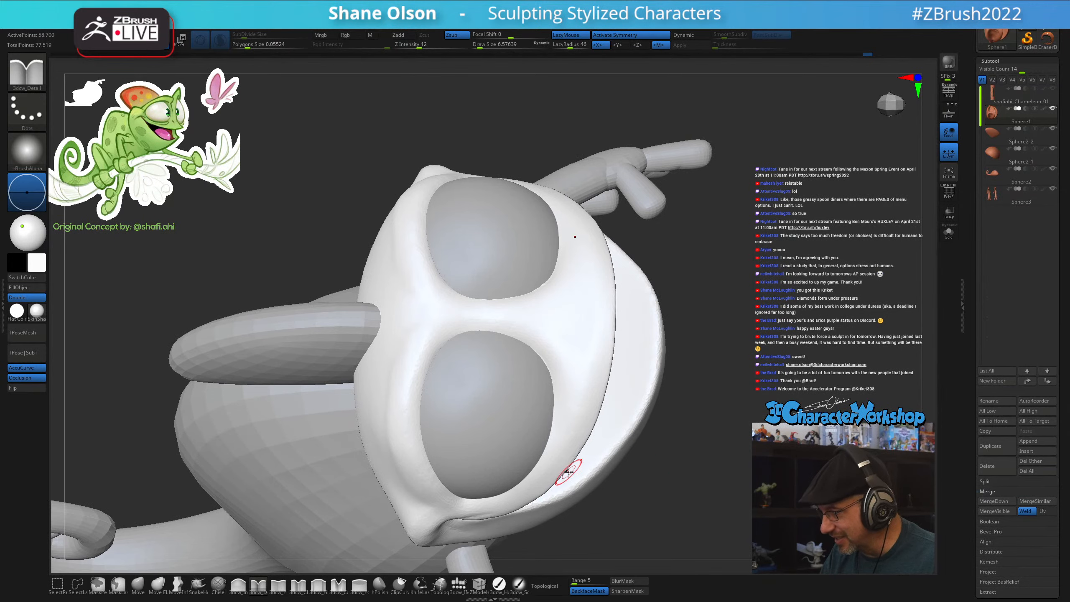
Choose the ClayTubes brush and reduce its draw size to about 3.7
key("b")
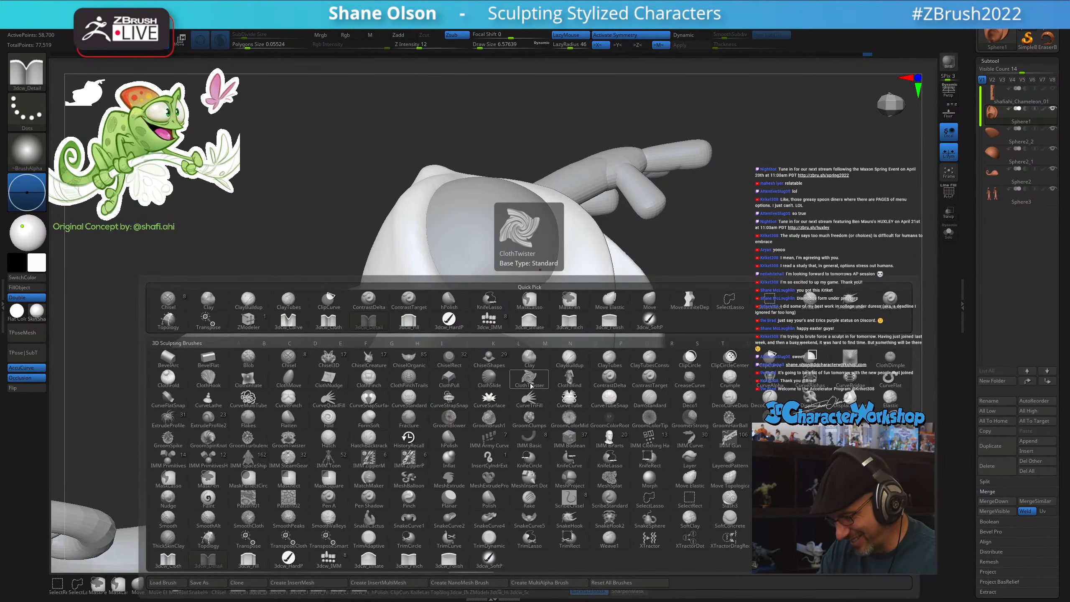
key("c")
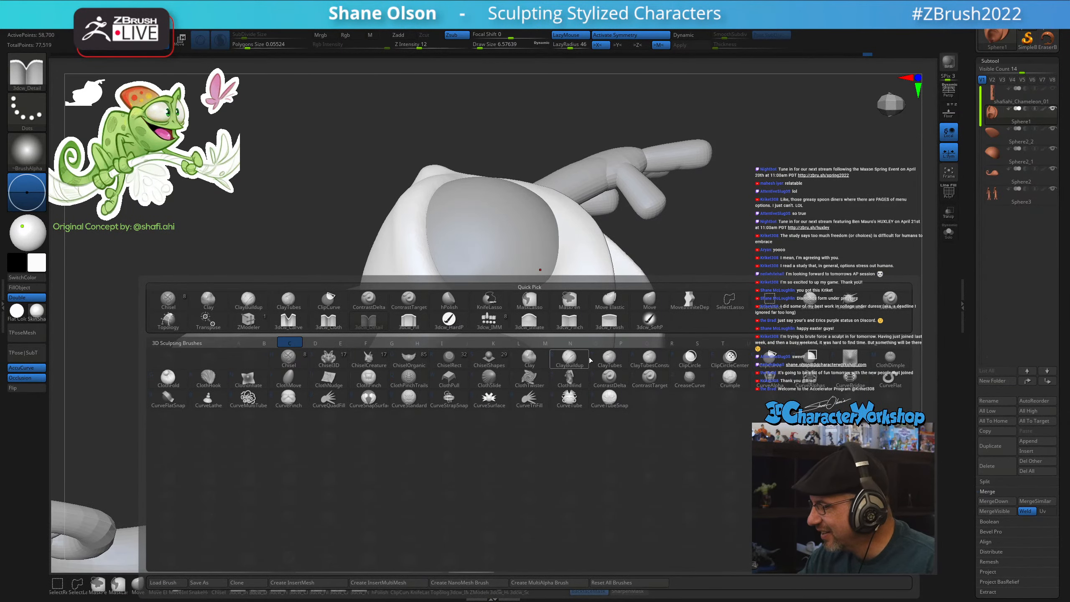
left_click(608, 358)
key("s")
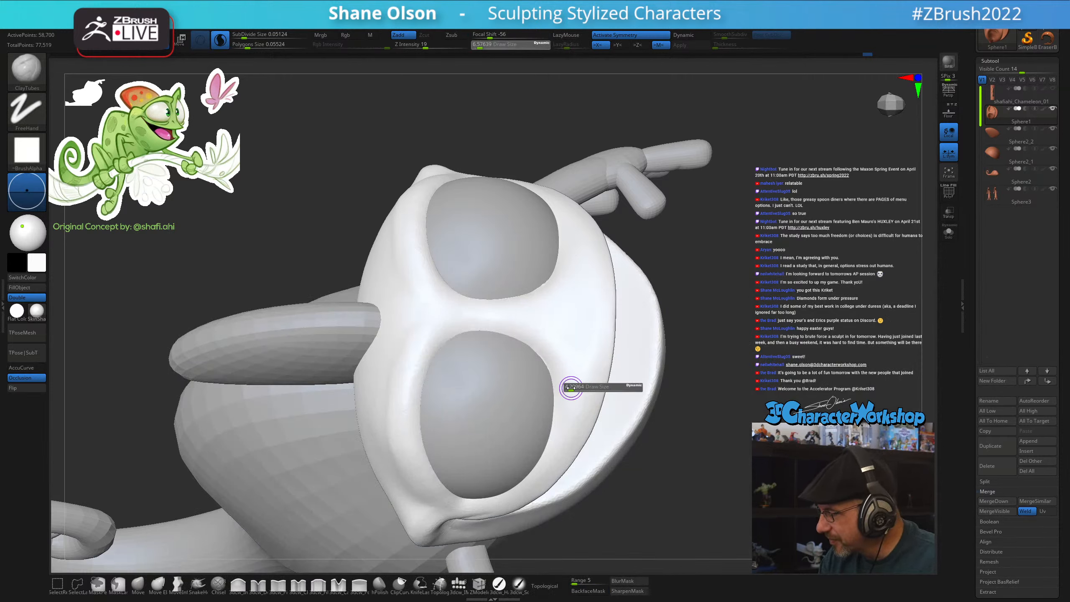
left_click_drag(571, 388, 570, 389)
key("shift+f")
key("shift+f")
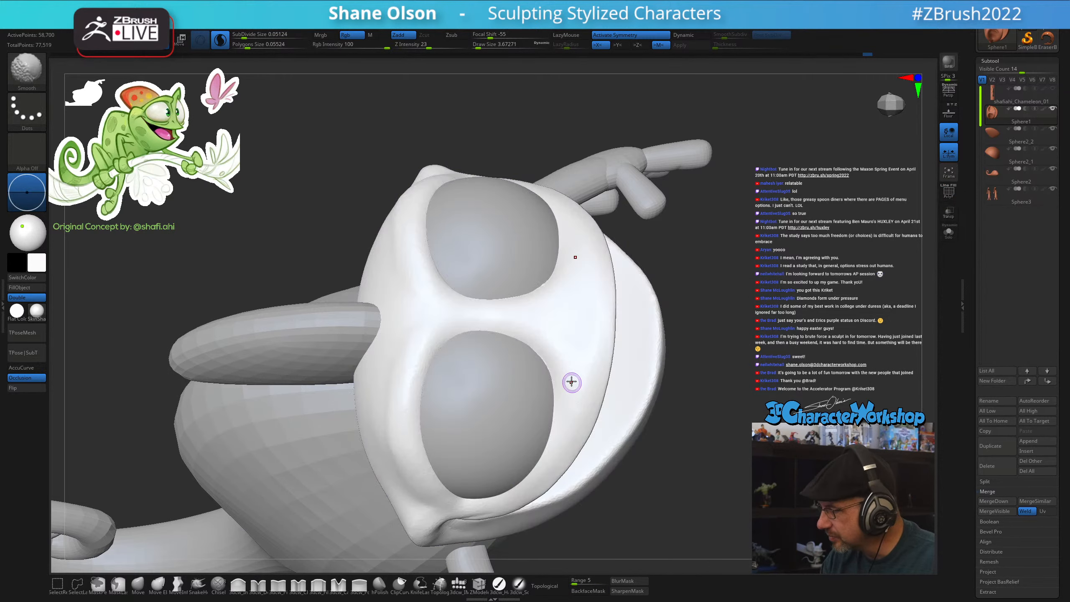
left_click_drag(532, 341, 544, 347)
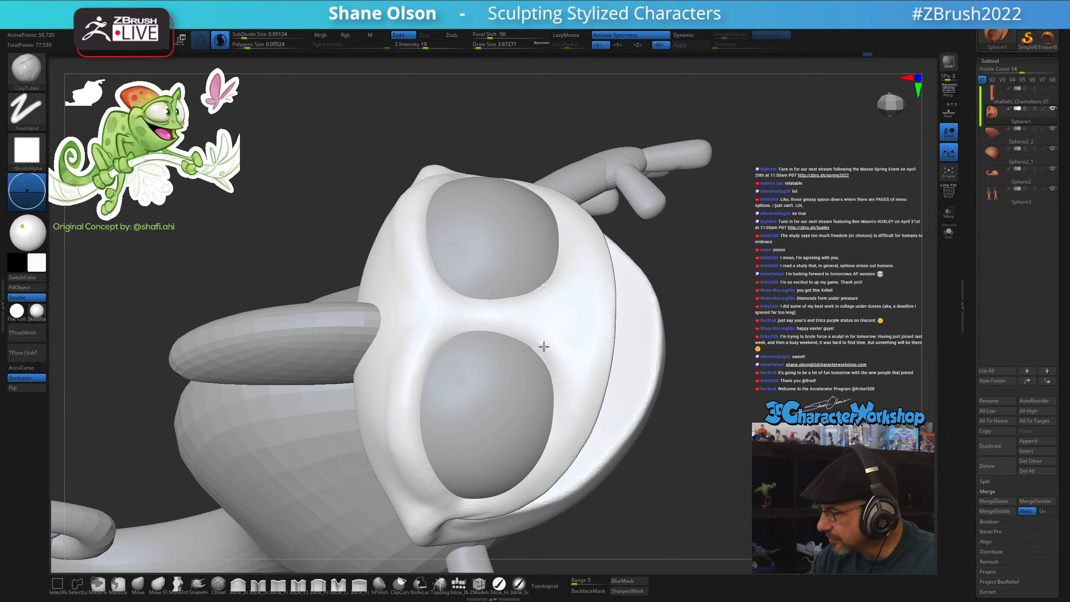
left_click_drag(561, 387, 565, 400)
key("ctrl+z")
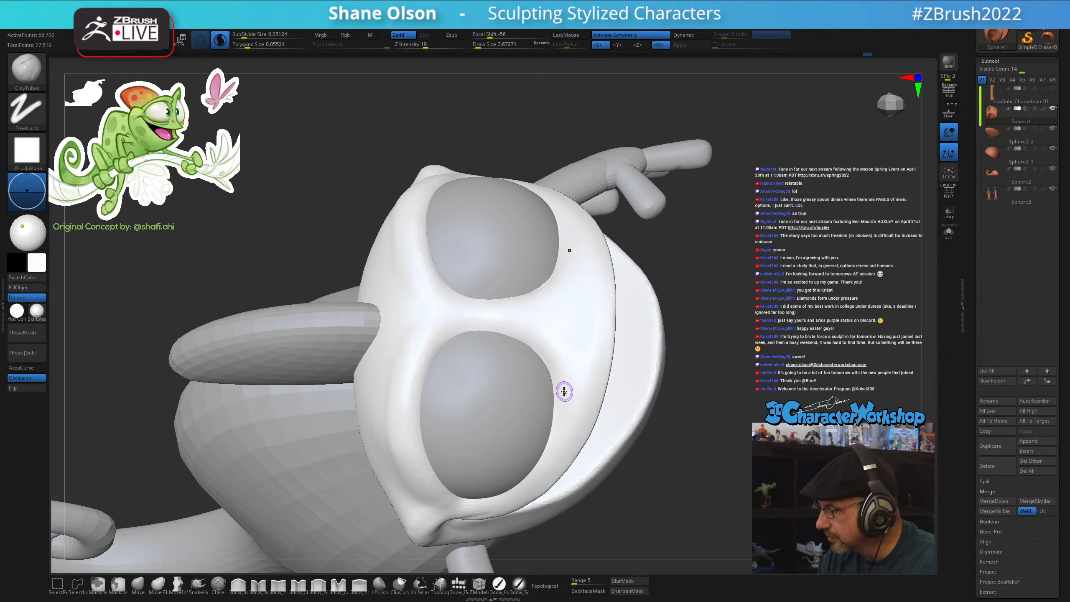
Build up a thin ridge along the front rim of the eye socket with ClayTubes at a draw size of about 4.7
key("bracketright")
left_click_drag(546, 351, 543, 346)
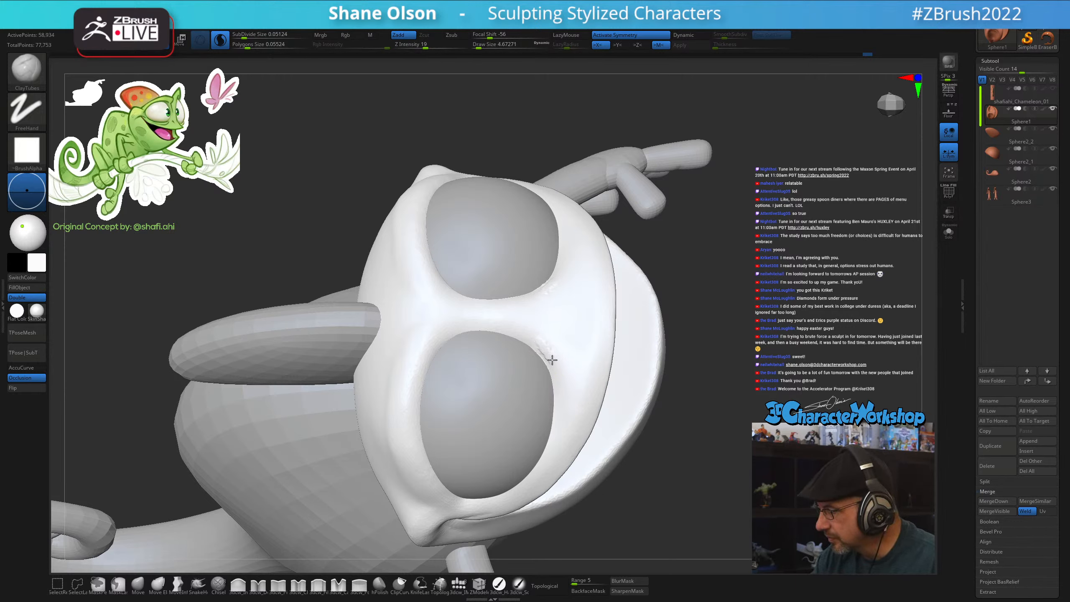
left_click_drag(537, 470, 540, 475)
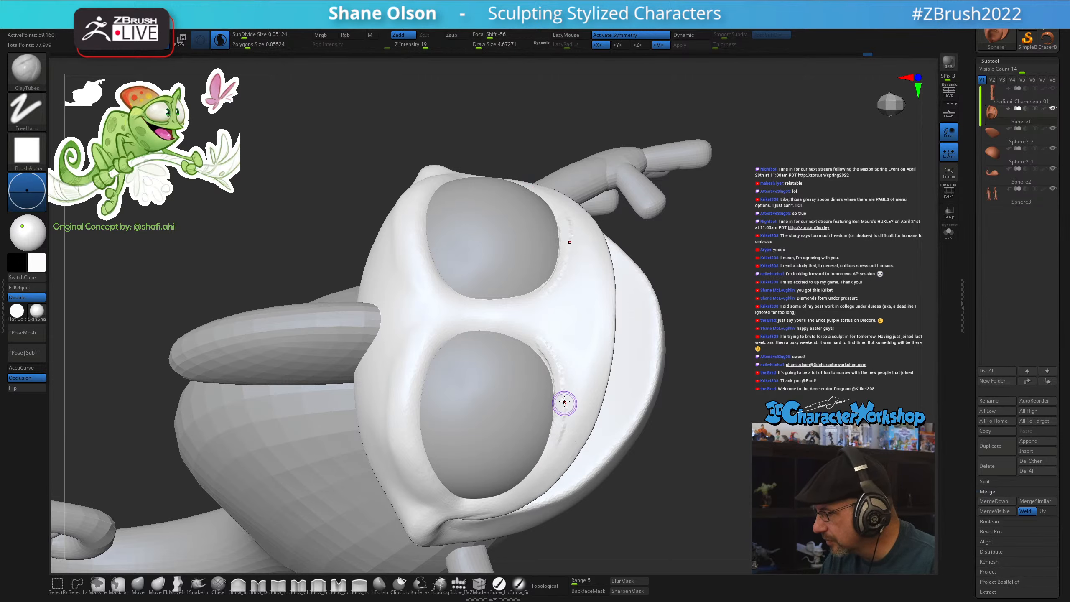
left_click_drag(533, 341, 557, 394)
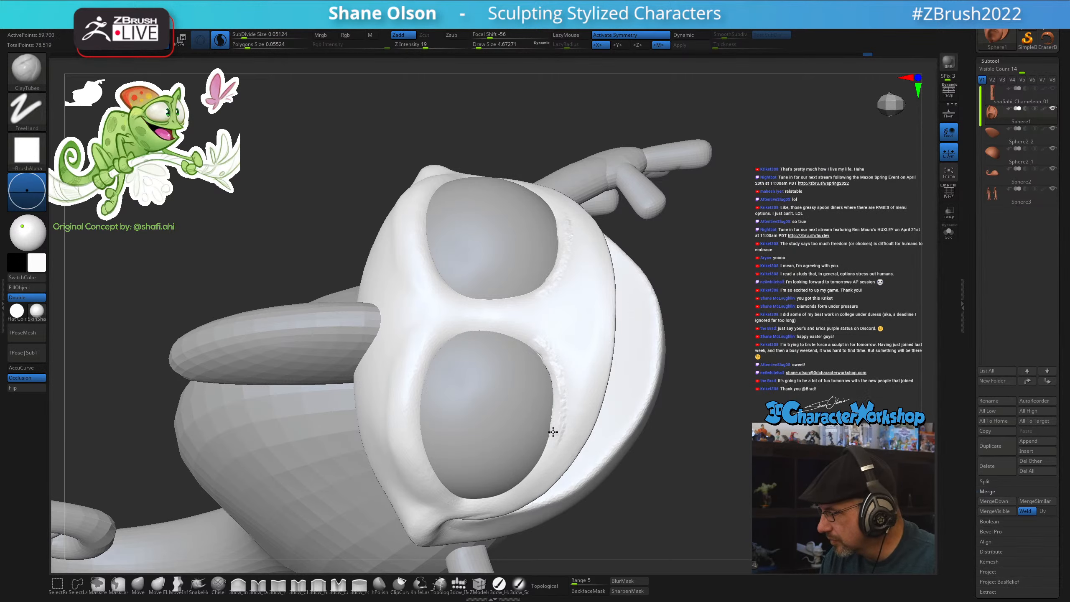
left_click_drag(554, 432, 537, 465)
Thicken the ridge along the eye socket's front rim and extend it around the lower edge toward the mouth corner
right_click_drag(597, 363, 594, 342)
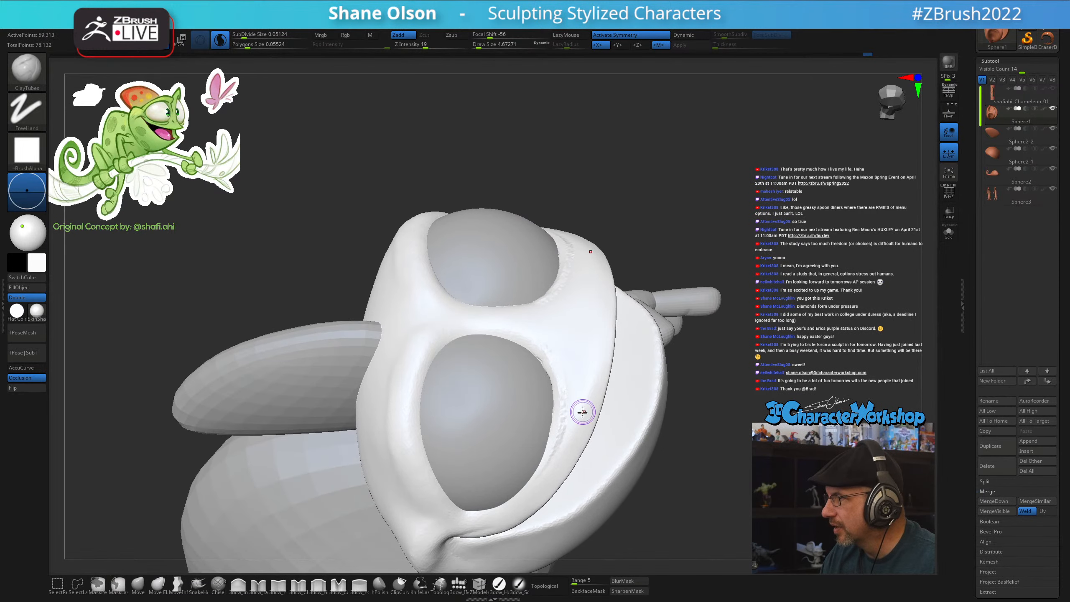
right_click_drag(583, 412, 545, 358)
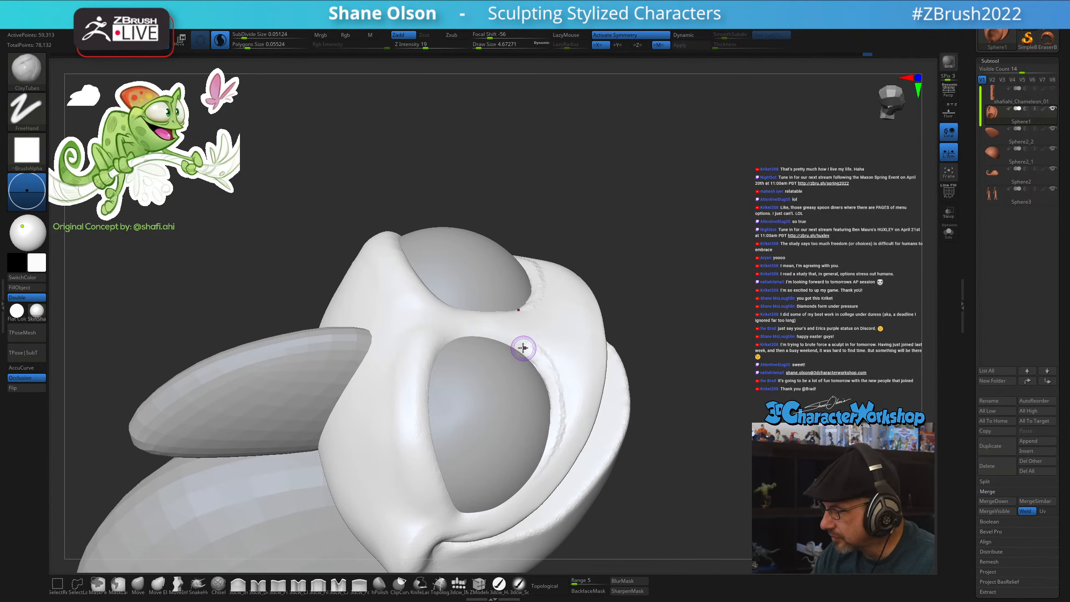
left_click_drag(523, 348, 529, 351)
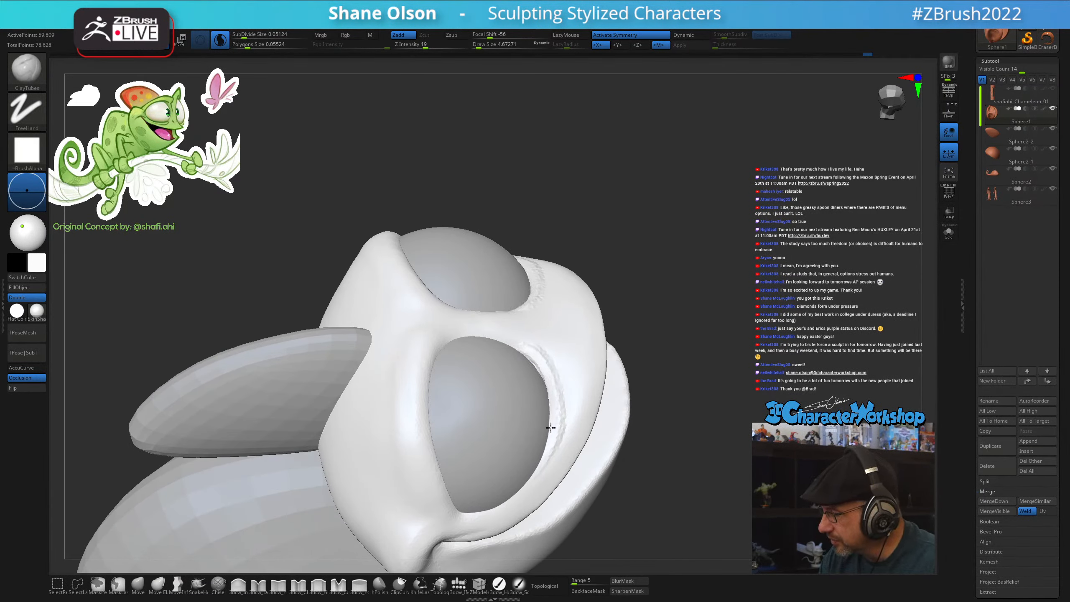
left_click_drag(540, 464, 513, 499)
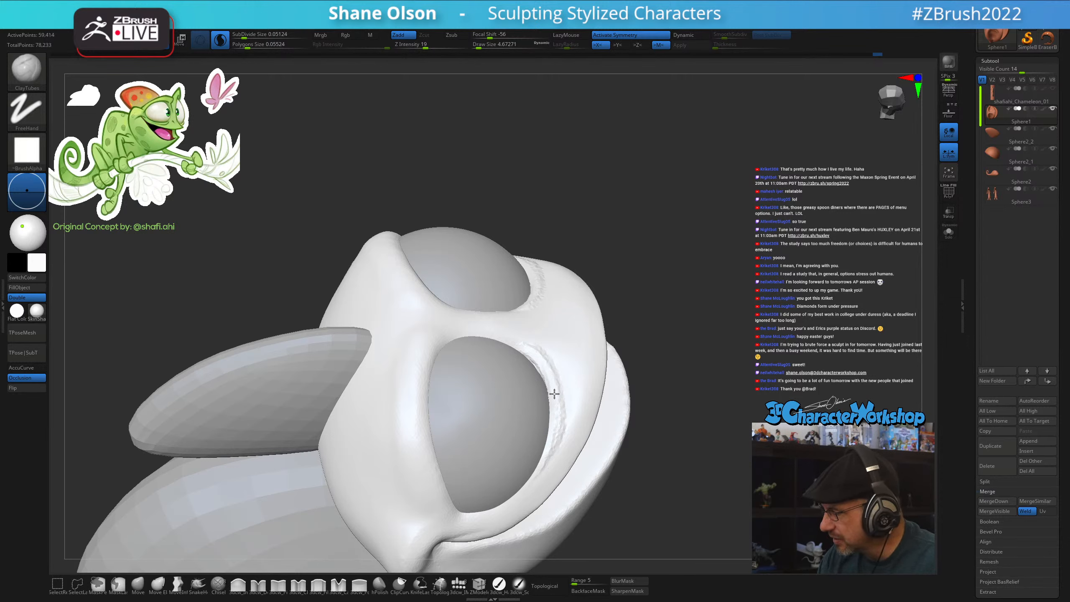
left_click_drag(555, 393, 515, 504)
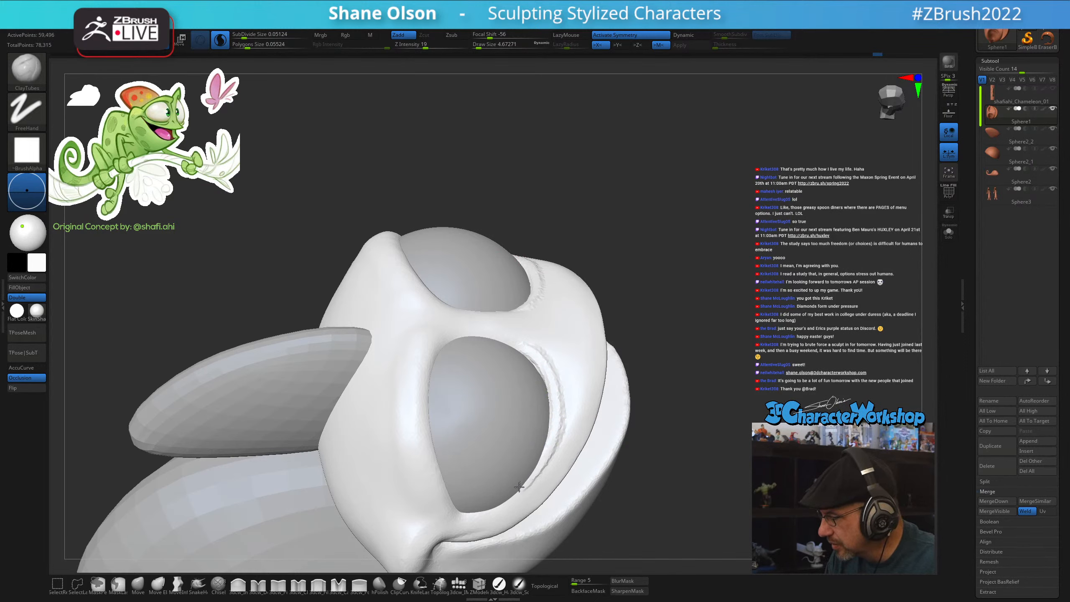
left_click_drag(519, 487, 491, 508)
left_click_drag(552, 387, 554, 419)
left_click_drag(519, 491, 475, 518)
Add more clay to the eye socket's front rim, strengthening its inner end near the bridge between the eyes
mouse_move(686, 480)
left_mouse_down()
mouse_move(655, 485)
mouse_move(685, 480)
left_mouse_up()
mouse_move(531, 354)
left_mouse_down()
mouse_move(552, 392)
mouse_move(547, 441)
left_mouse_up()
mouse_move(701, 467)
left_mouse_down()
mouse_move(669, 478)
mouse_move(712, 462)
mouse_move(689, 454)
left_mouse_up()
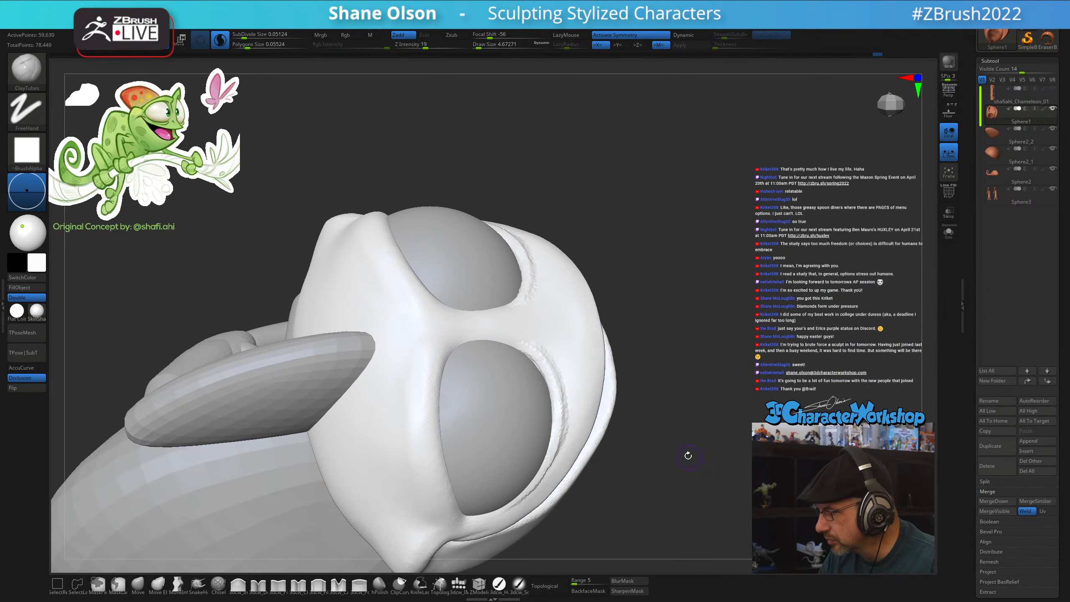
left_click_drag(521, 348, 551, 367)
left_click_drag(677, 438, 747, 405)
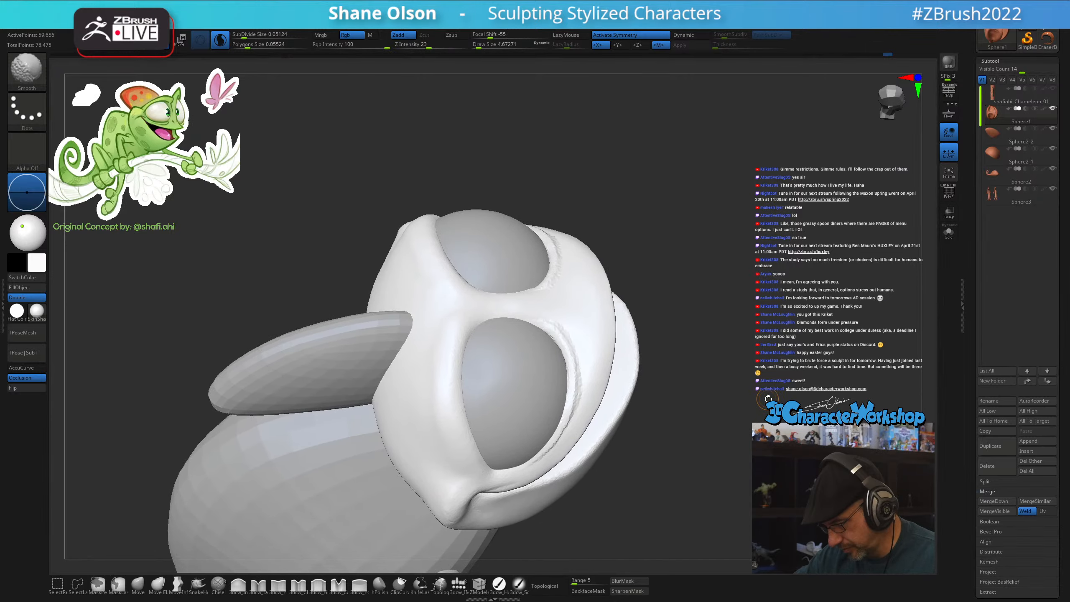
Display the head's wireframe, set the Sculptris polygon size to 0.05, and undo the test strokes
key("shift+f")
left_click_drag(806, 335, 812, 289, "alt")
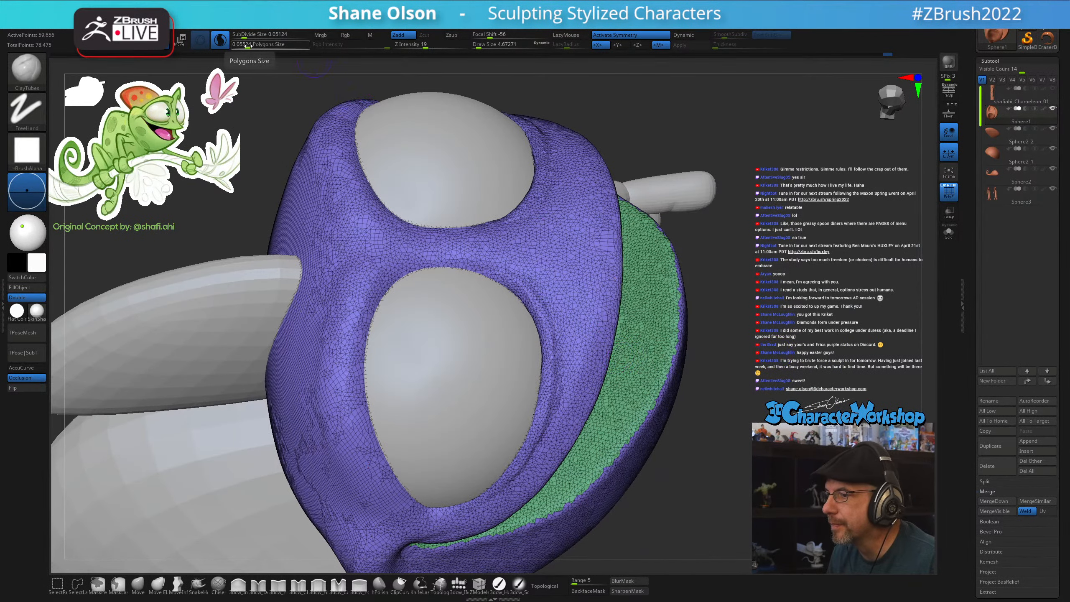
left_click_drag(252, 45, 239, 46)
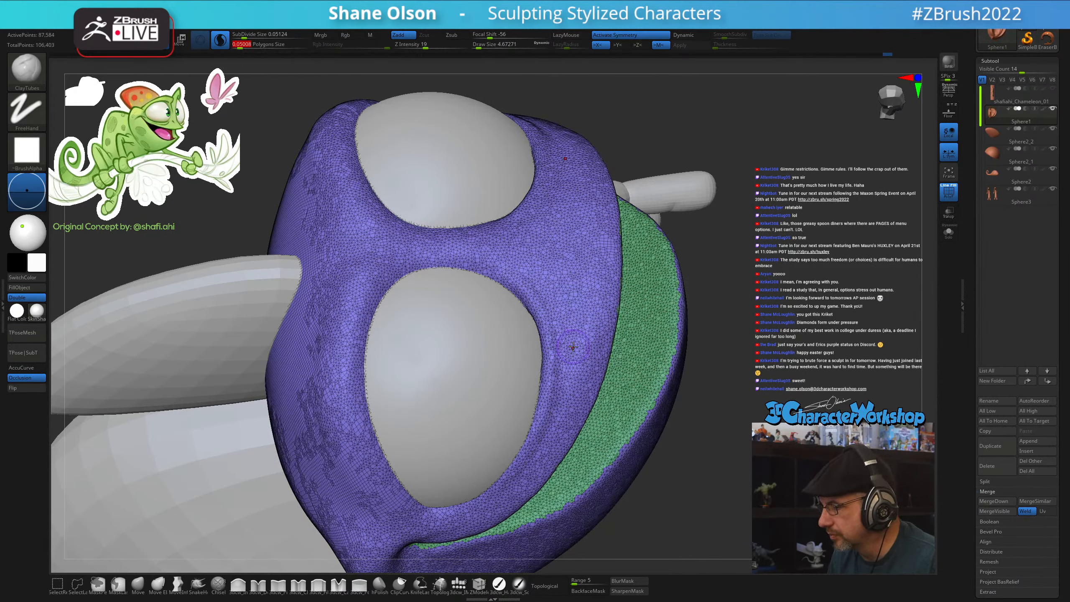
key("ctrl+z")
left_click_drag(243, 45, 233, 46)
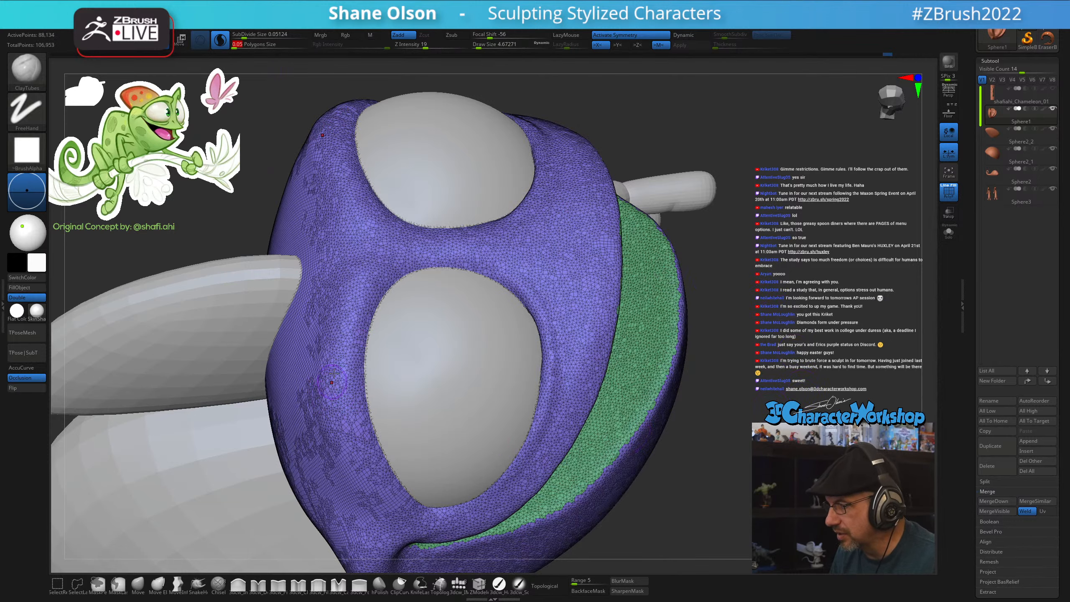
mouse_move(737, 451)
left_mouse_down("alt")
mouse_move(763, 421)
mouse_move(672, 354)
mouse_move(654, 449)
mouse_move(640, 423)
left_mouse_up("alt")
key("ctrl+z")
Compare the chameleon's size from the front against the height ruler, showing the ruler subtool and hiding it again
mouse_move(607, 364)
left_mouse_down("alt")
mouse_move(640, 397)
mouse_move(597, 381)
left_mouse_up("alt")
key("w")
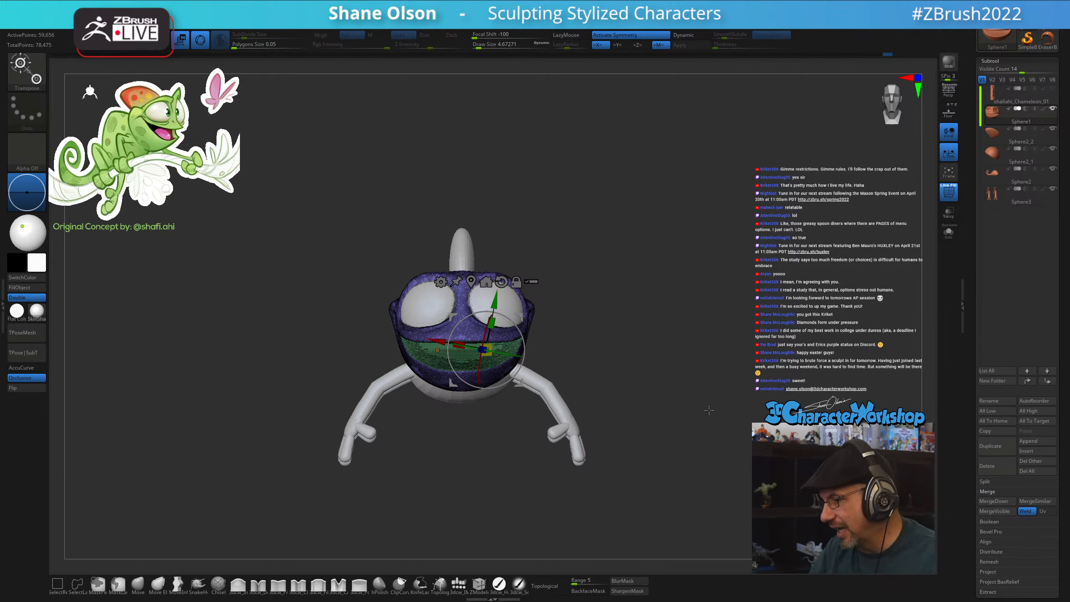
key("q")
mouse_move(640, 307)
left_mouse_down("alt")
mouse_move(663, 374)
mouse_move(661, 341)
left_mouse_up("alt")
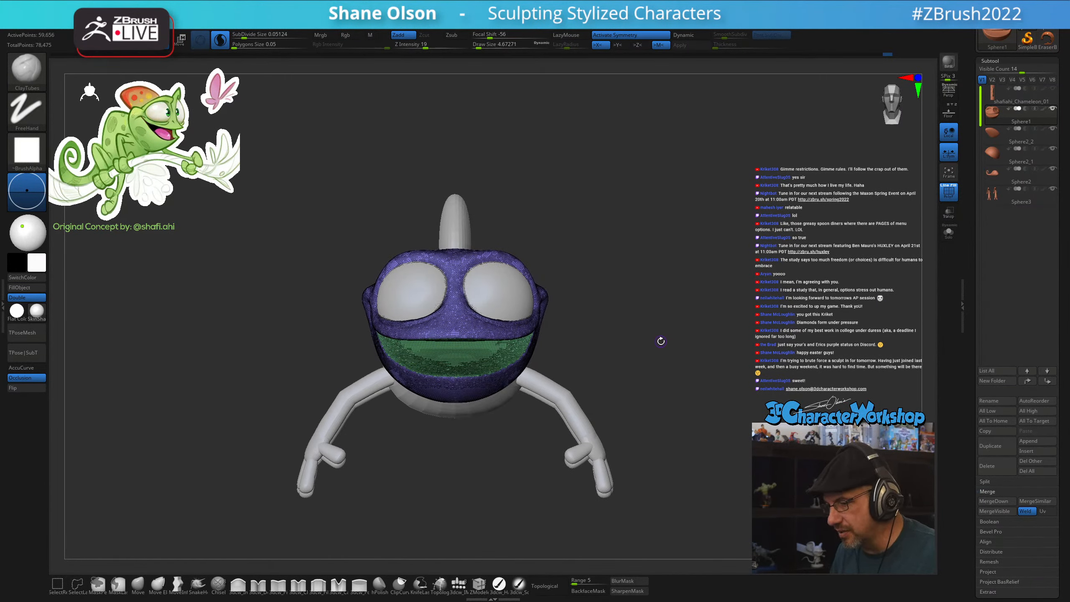
left_click(949, 232)
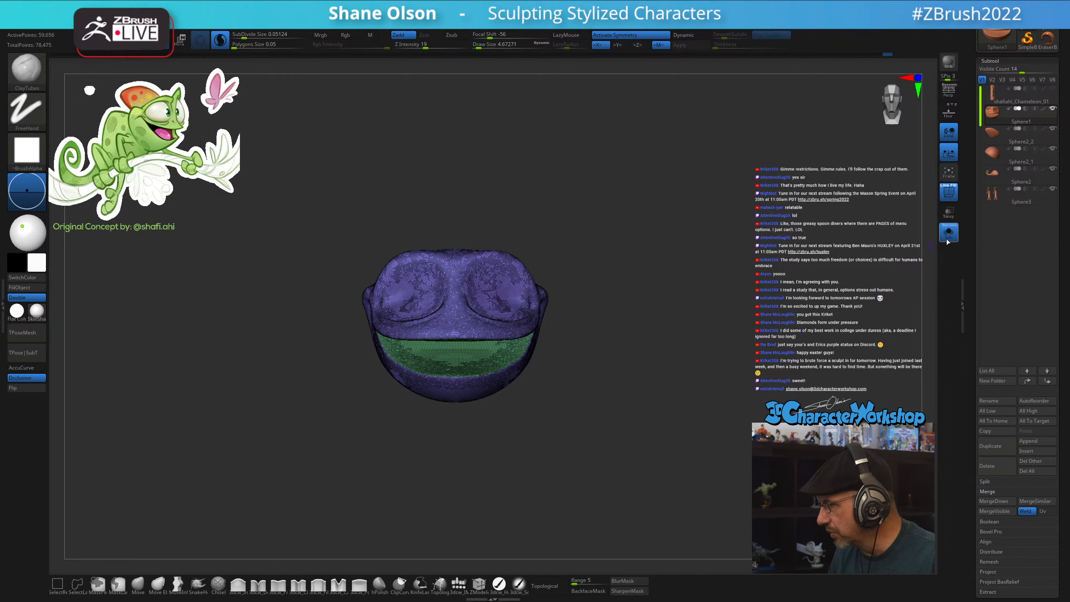
left_click(948, 231)
left_click(1054, 89)
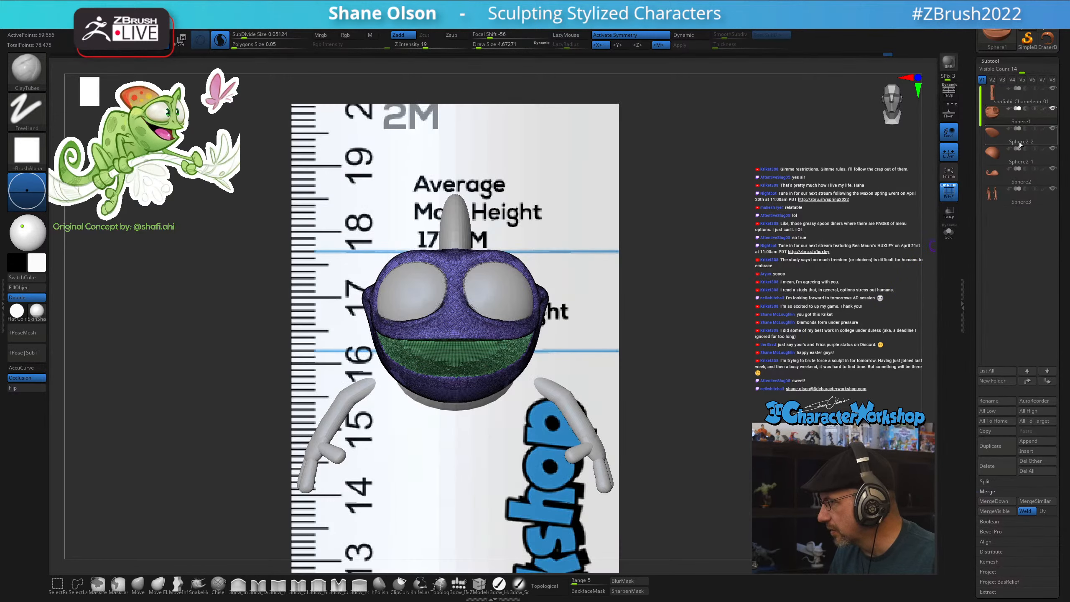
left_click_drag(725, 403, 489, 250, "alt")
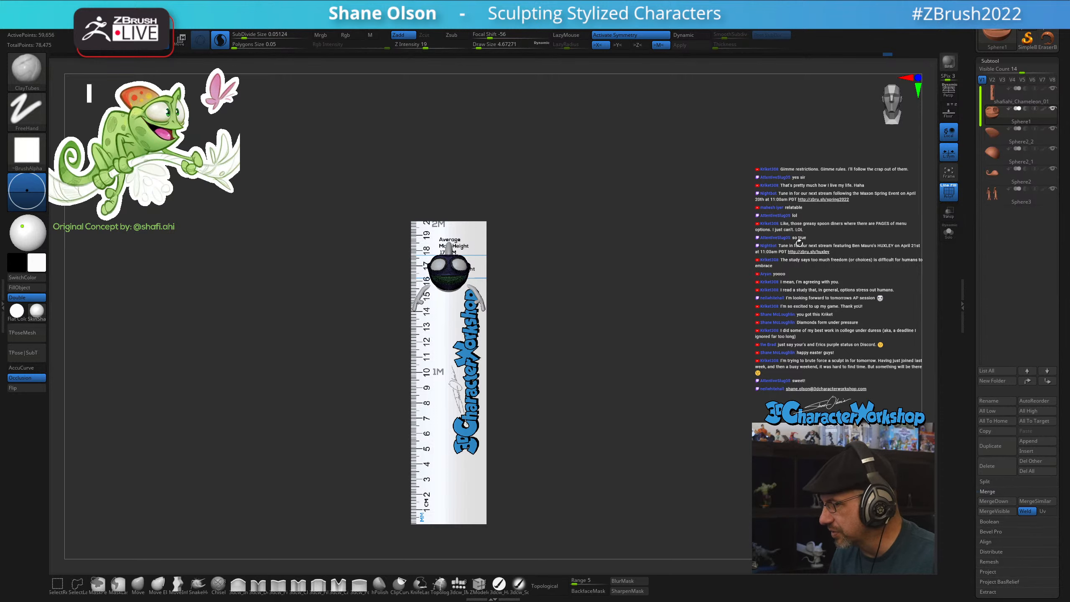
left_click(1054, 89)
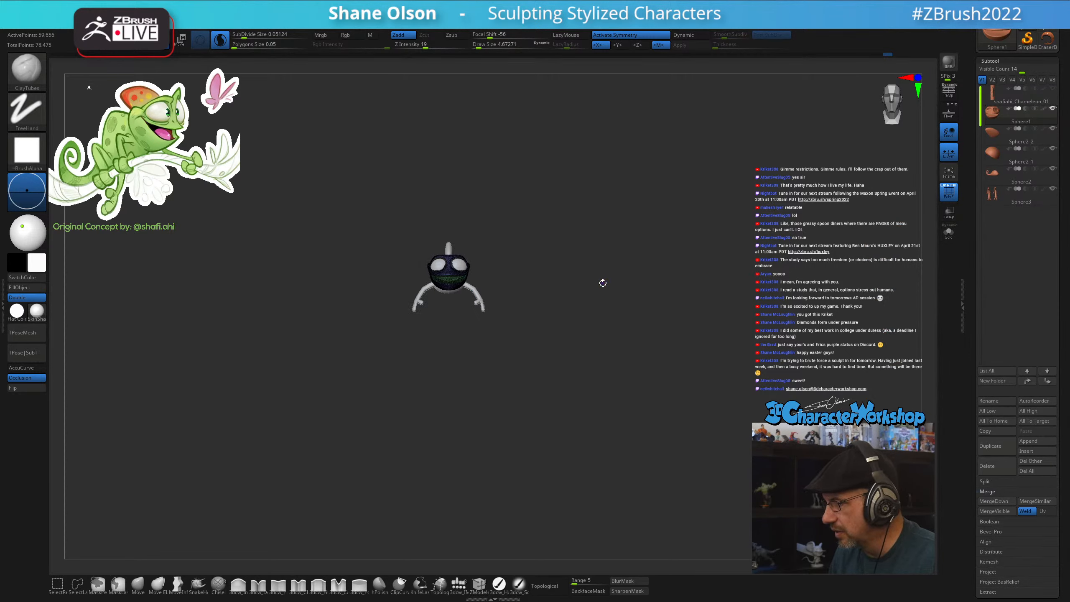
Show the floor grid and place the transpose gizmo, with its orientation reset, at the centre of the chameleon's base
key("w")
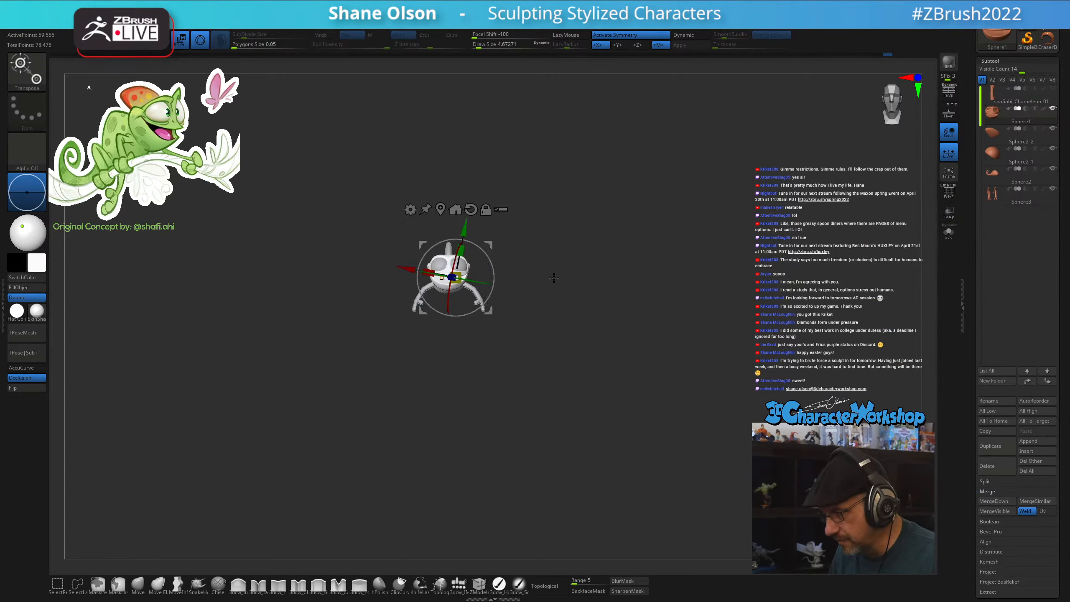
left_click(952, 117)
left_click(457, 210)
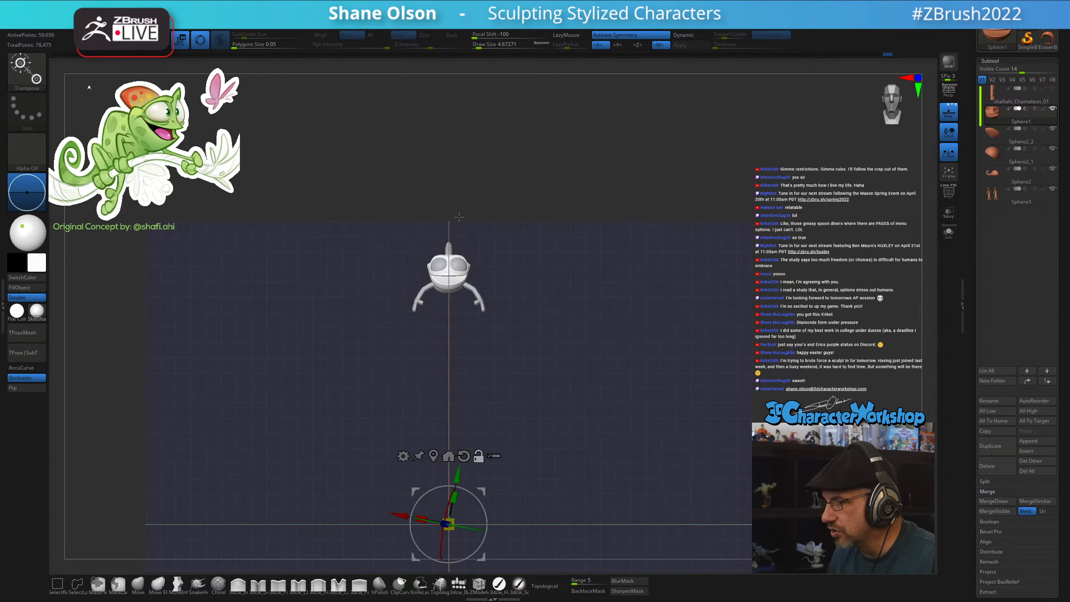
left_click(463, 457)
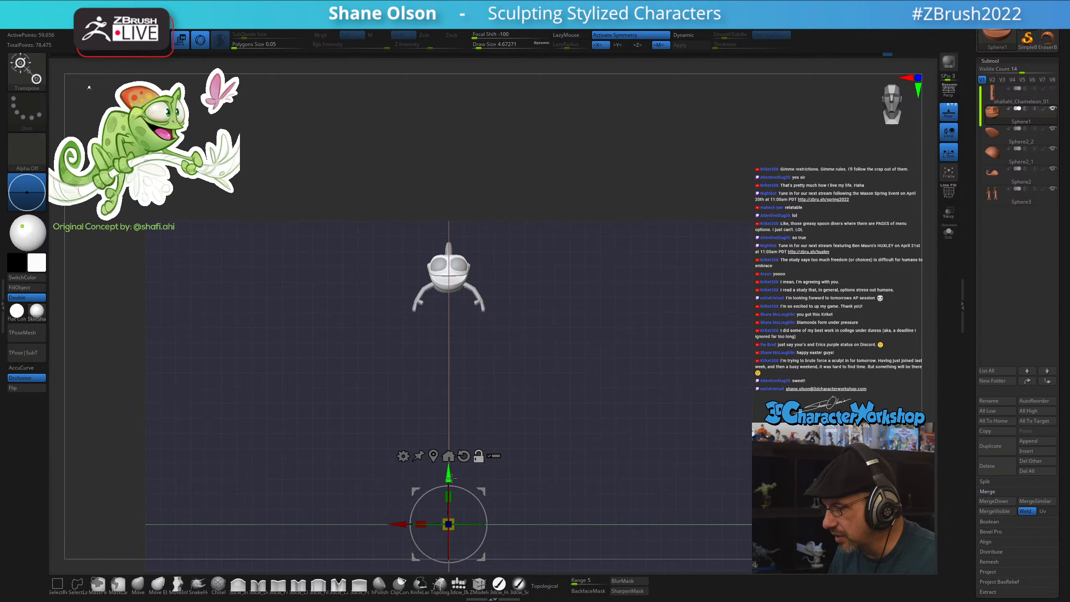
left_click_drag(450, 477, 544, 233)
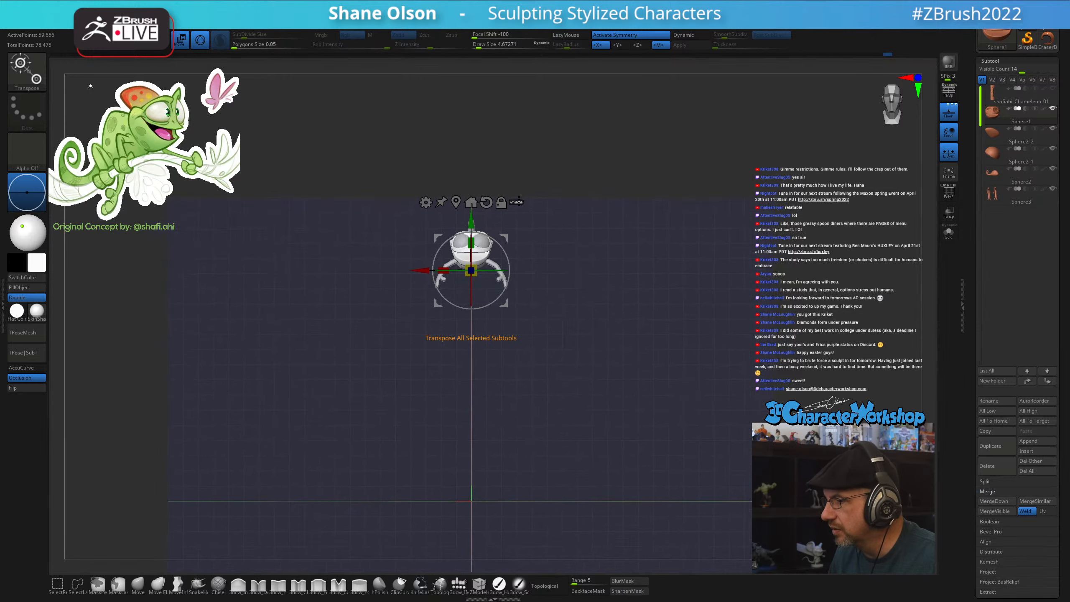
With all subtools transposing together, move the chameleon down to the floor grid and scale it up uniformly about 4.16 times
key("ctrl+shift")
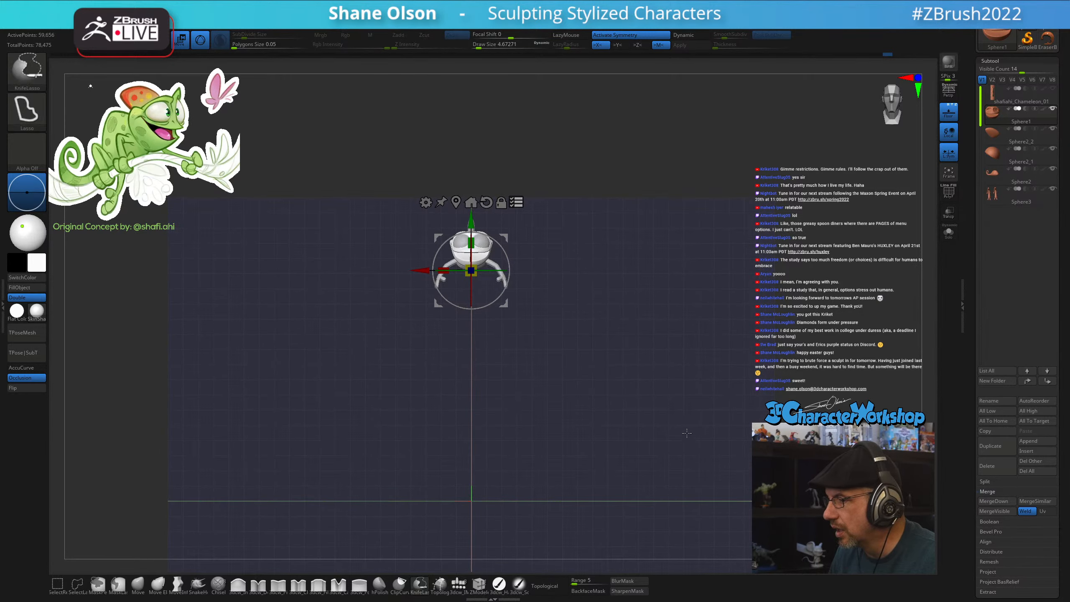
left_click_drag(474, 223, 473, 441)
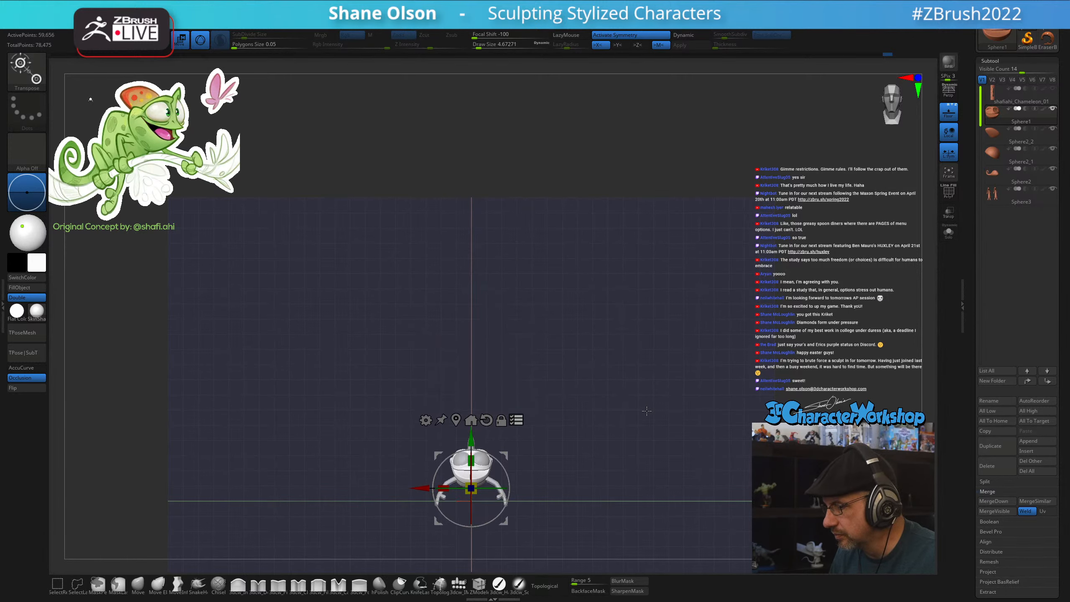
key("f")
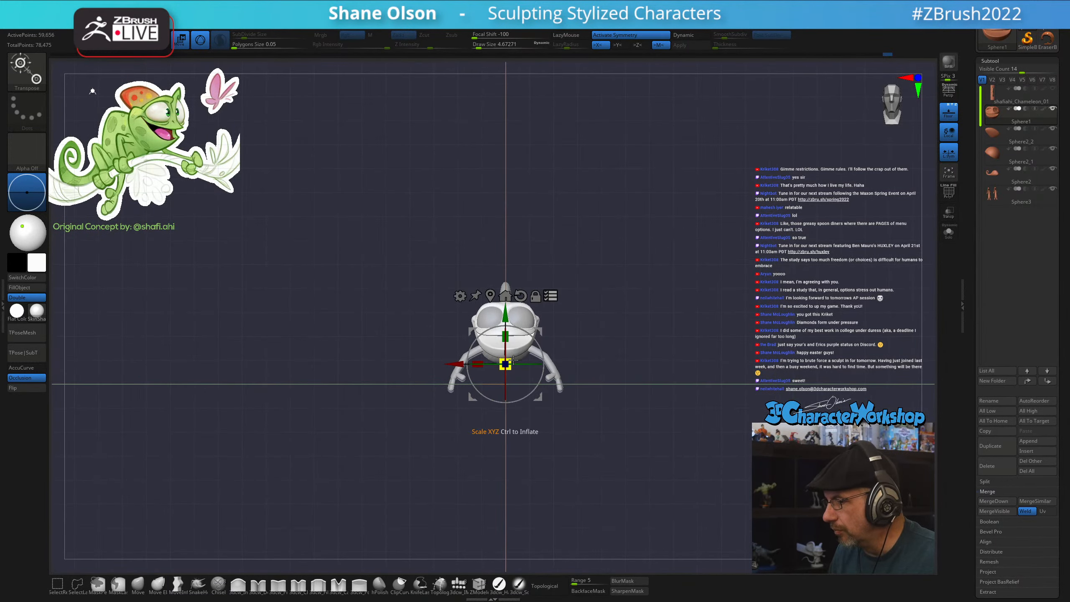
left_click_drag(513, 359, 580, 308)
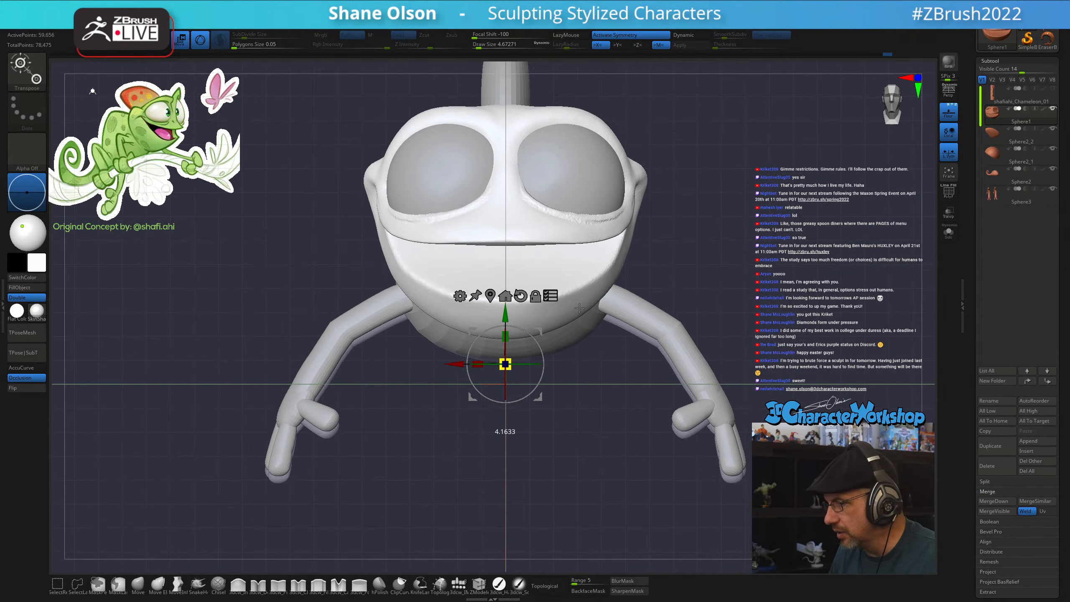
Turn off transposing all subtools, hide the floor grid and return to draw mode
left_click_drag(658, 291, 683, 307, "alt")
mouse_move(684, 306)
left_mouse_down()
mouse_move(739, 303)
mouse_move(696, 309)
left_mouse_up()
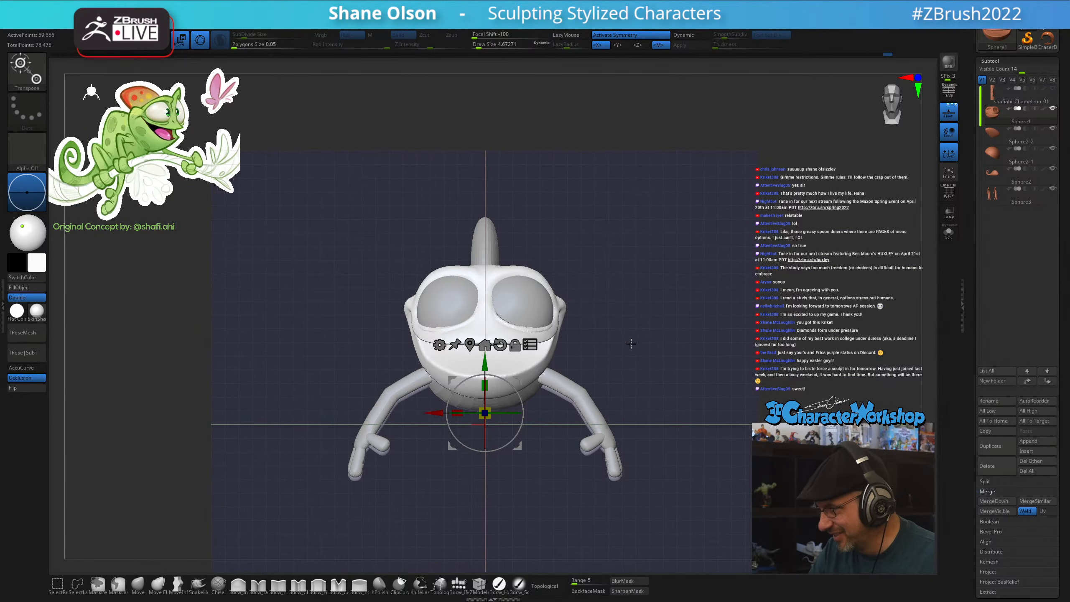
left_click_drag(631, 343, 635, 274)
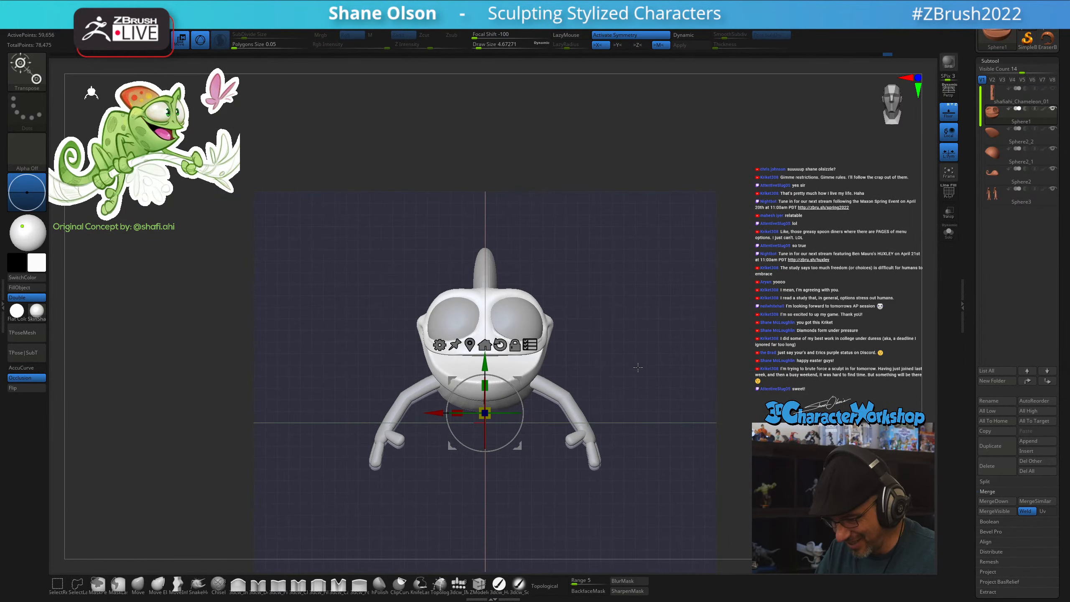
key("q")
key("w")
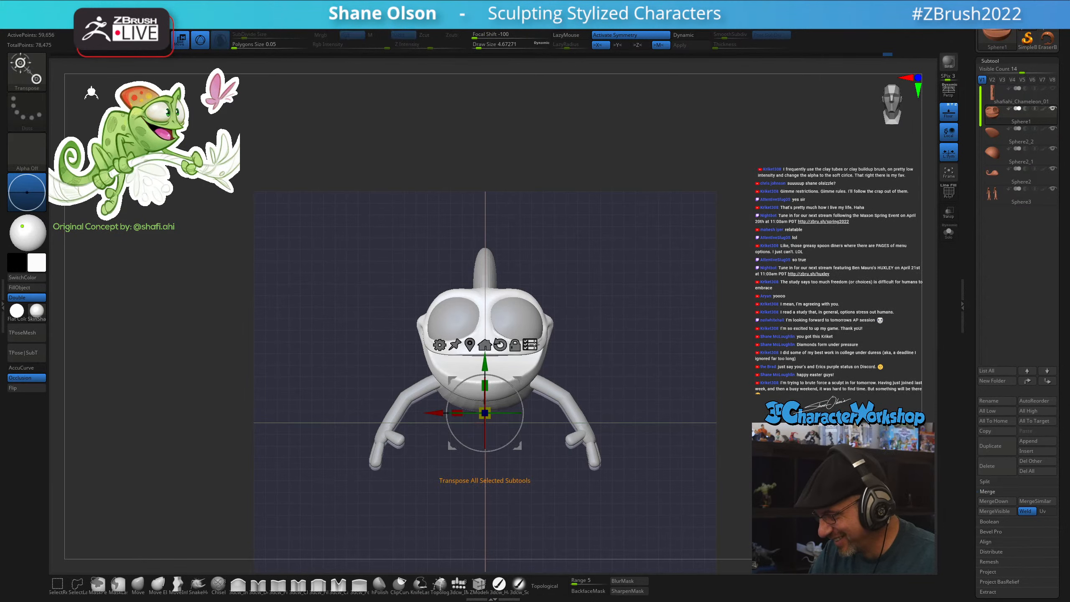
mouse_move(581, 358)
left_mouse_down()
mouse_move(675, 405)
mouse_move(683, 421)
mouse_move(637, 418)
left_mouse_up()
left_click(949, 113)
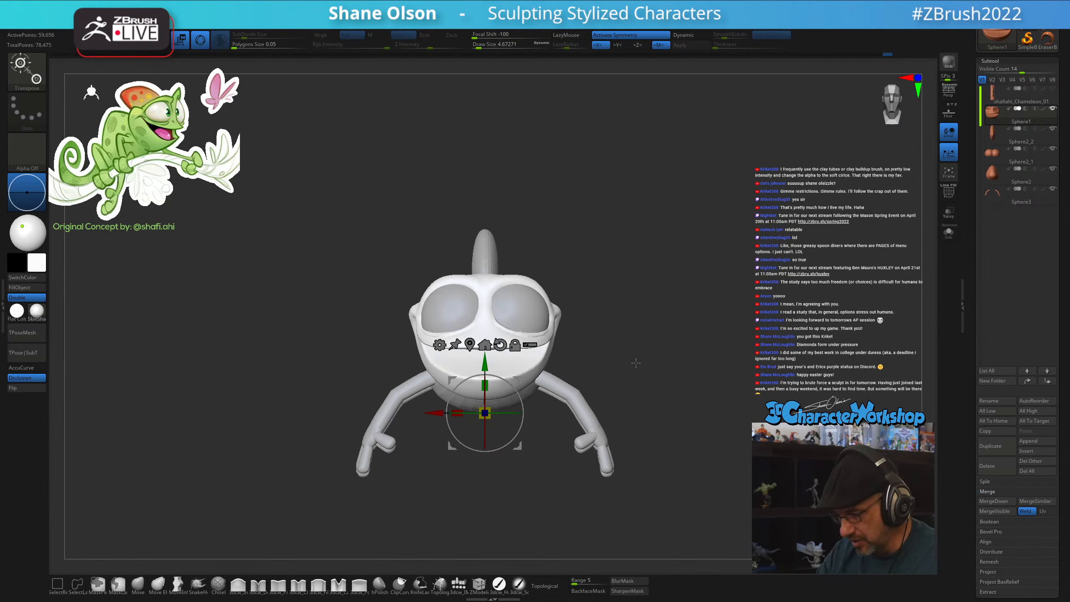
key("q")
Display the head's wireframe, then set the Sculptris SubDivide Size to 0.05 and the draw size to about 36.9
left_click_drag(645, 357, 625, 413, "alt")
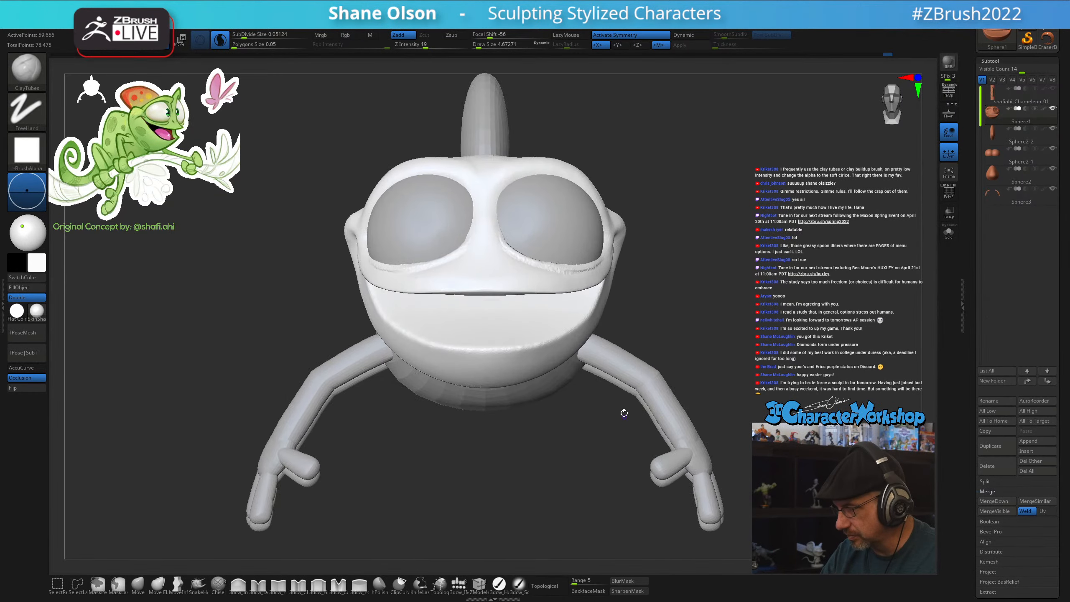
left_click_drag(653, 272, 629, 328, "alt")
mouse_move(297, 289)
left_mouse_down()
mouse_move(668, 280)
mouse_move(708, 361)
mouse_move(713, 423)
left_mouse_up()
key("shift+f")
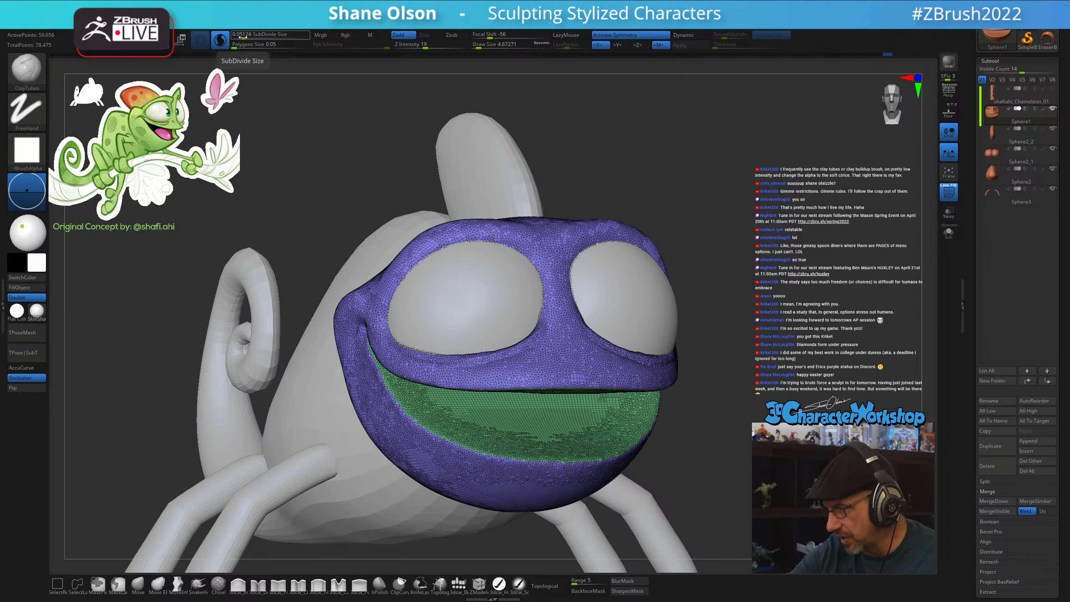
key("shift")
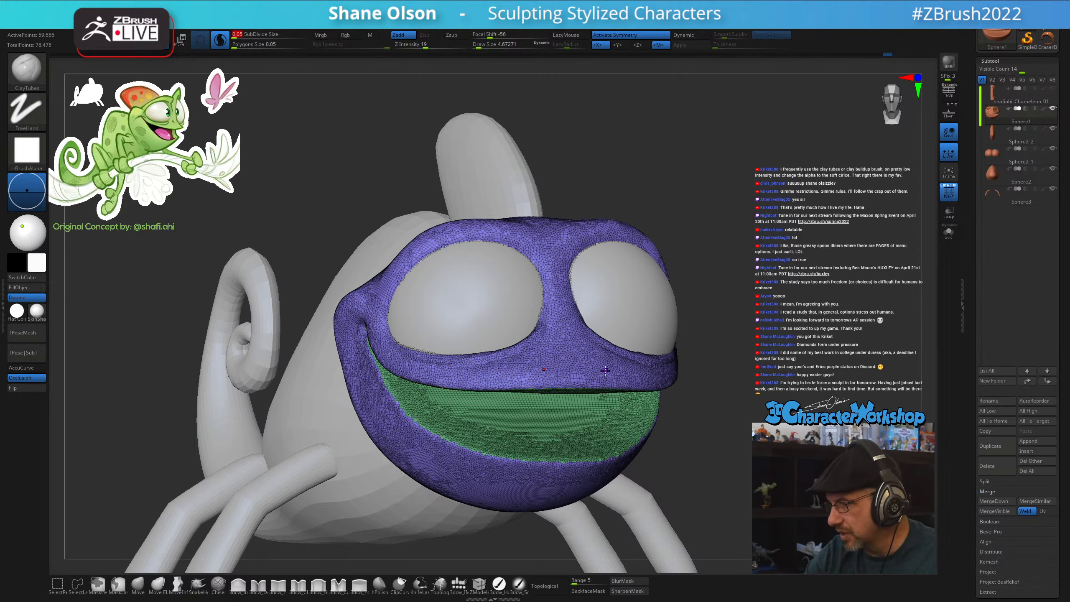
key("s")
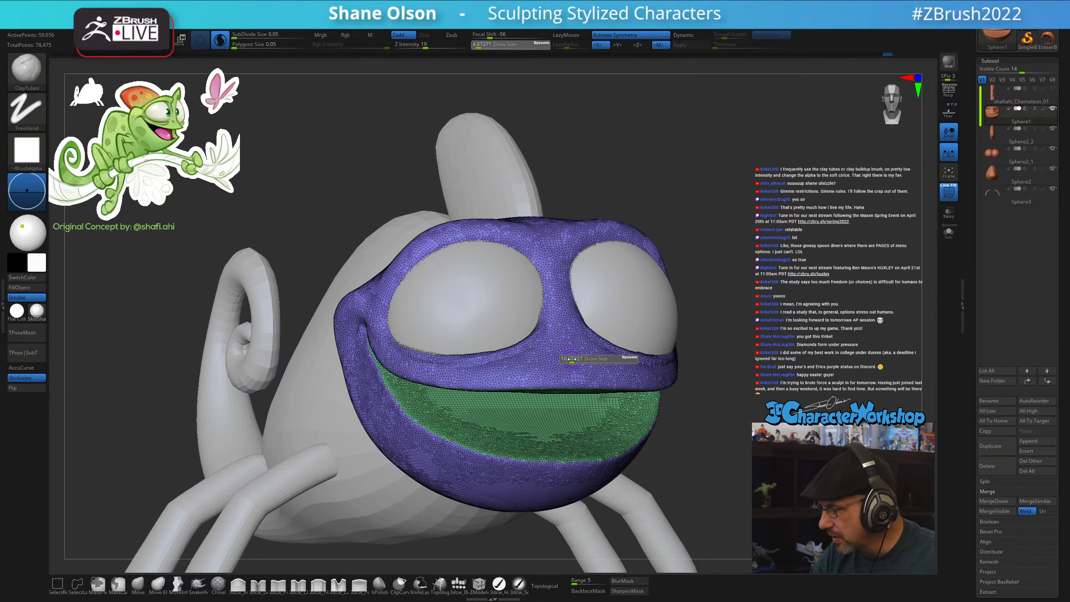
left_click_drag(577, 361, 576, 360)
right_click_drag(577, 360, 512, 382, "ctrl")
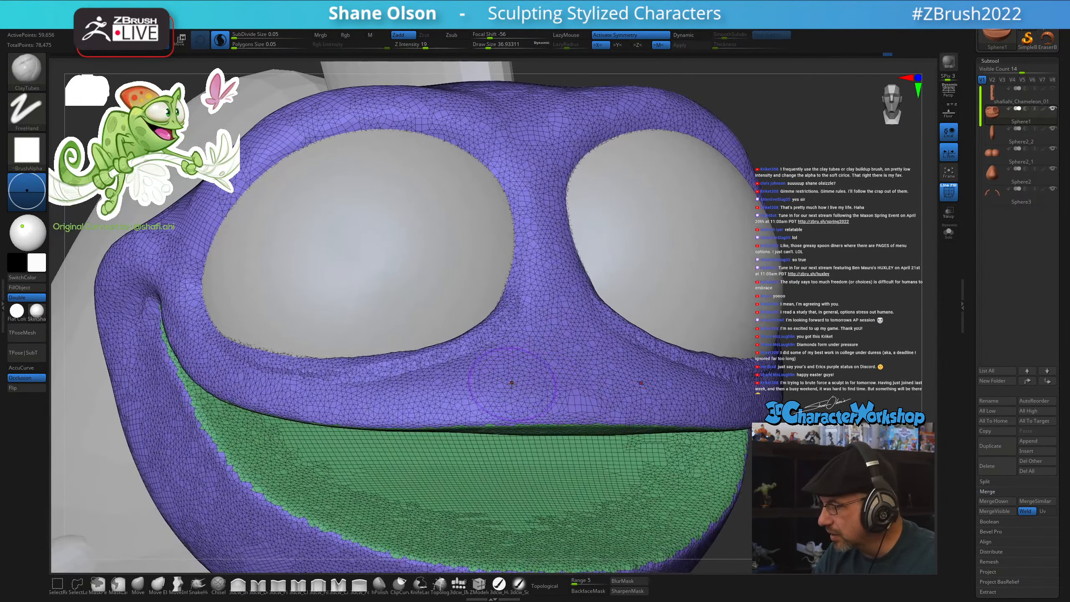
Try a smoothing stroke above the mouth to check the Sculptris mesh density, then undo it
left_click_drag(512, 380, 504, 396, "shift")
mouse_move(814, 392)
right_mouse_down()
mouse_move(679, 388)
mouse_move(736, 465)
mouse_move(712, 454)
right_mouse_up()
key("ctrl+z")
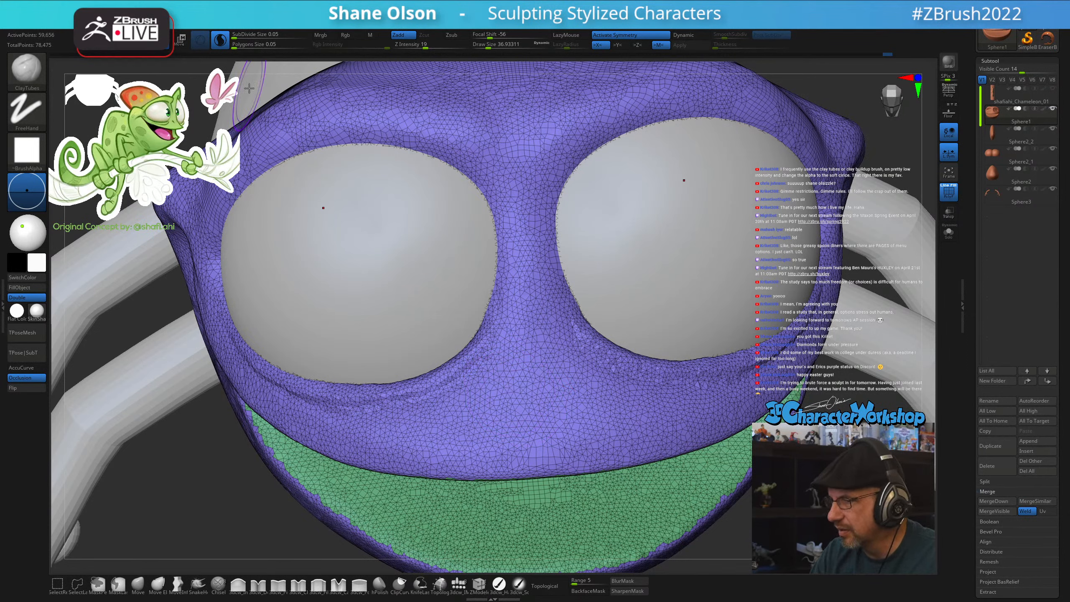
key("shift")
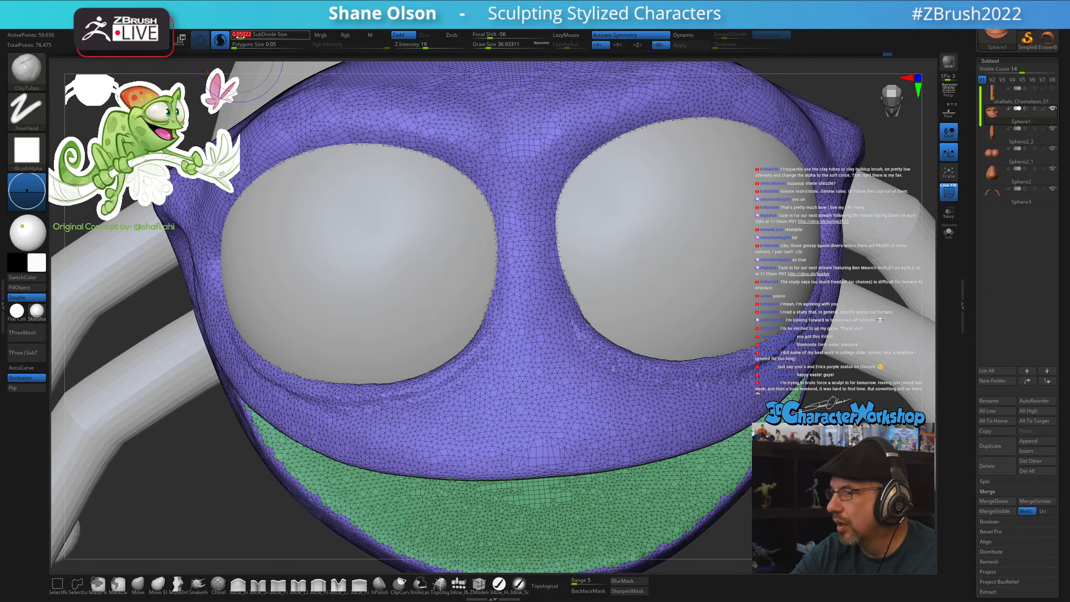
key("ctrl+shift+z")
key("ctrl+z")
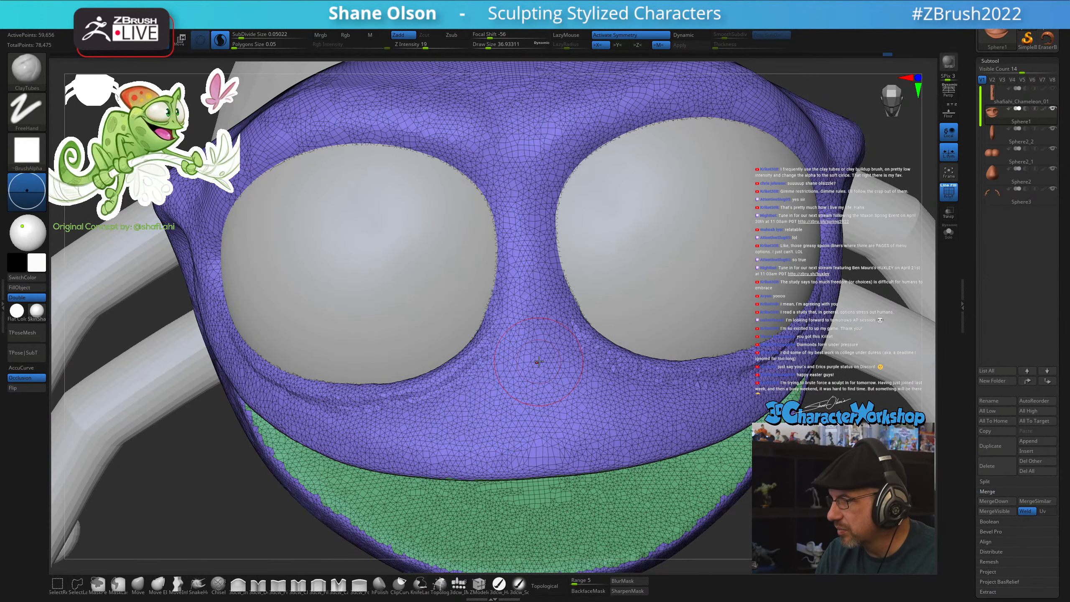
Try SubDivide Size values of about 0.055 and 0.153 with smoothing strokes above the mouth, undoing each stroke
key("shift")
left_click_drag(248, 36, 247, 37)
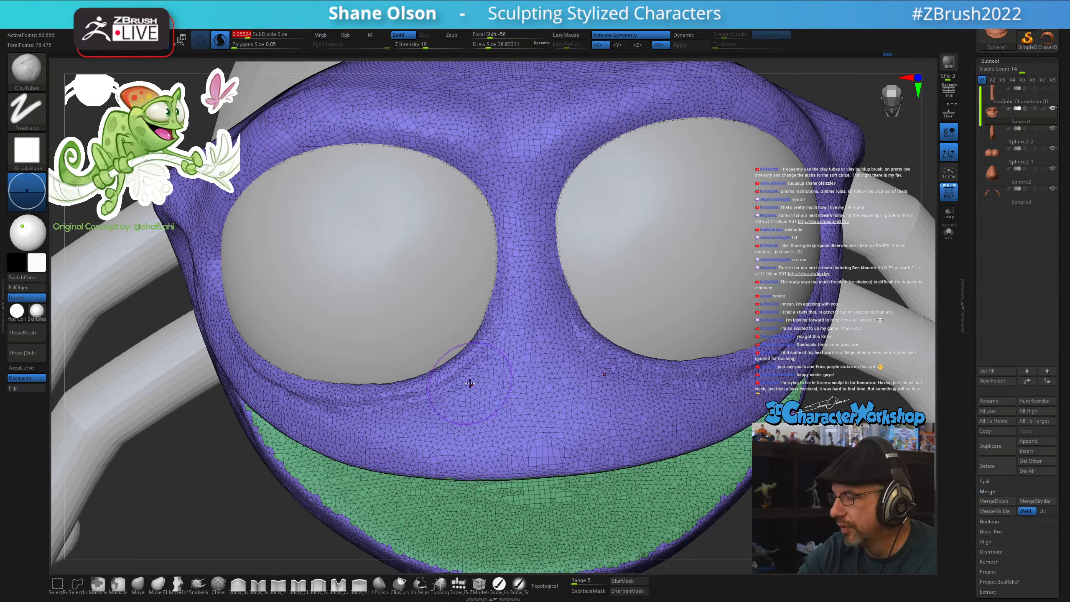
left_click_drag(490, 407, 495, 408, "shift")
key("ctrl+z")
key("shift")
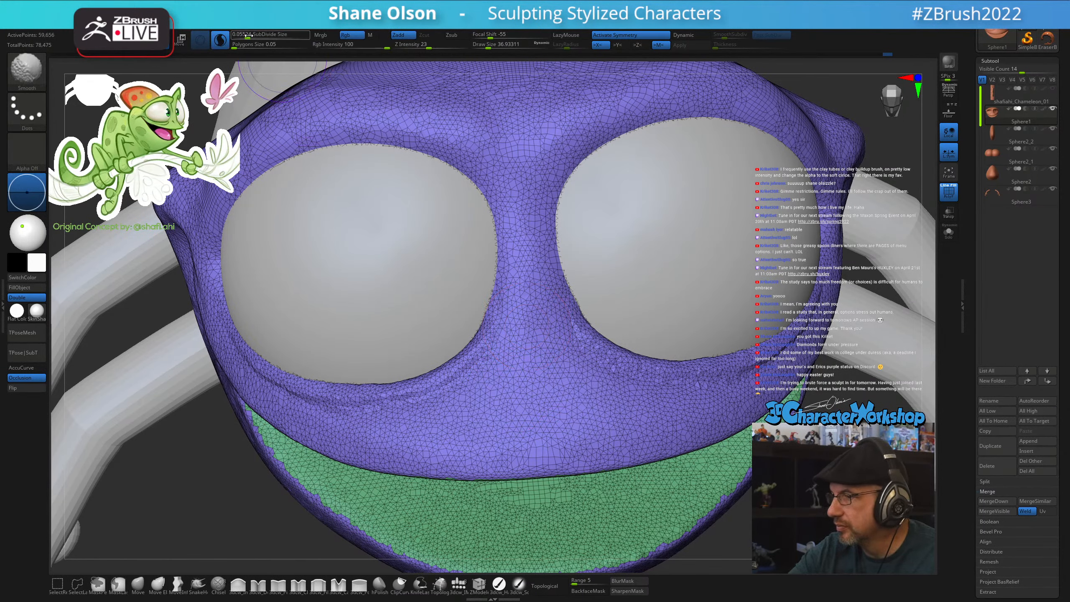
left_click_drag(249, 37, 258, 36, "shift")
left_click_drag(496, 420, 532, 392, "shift")
key("ctrl+z")
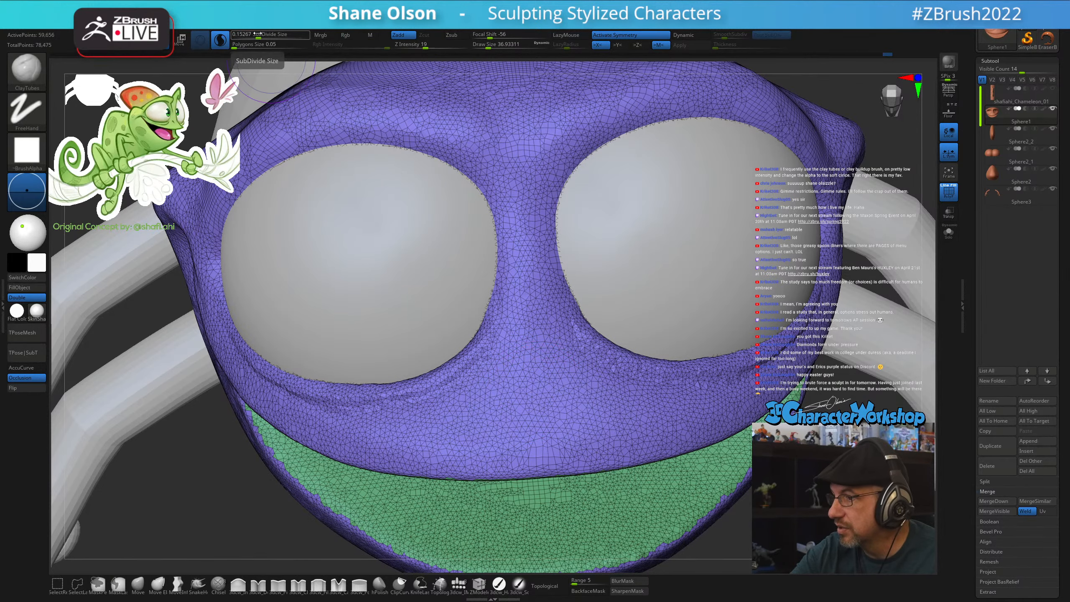
Set the SubDivide Size to about 0.079, test it with a smoothing stroke above the mouth, and undo the stroke
left_click_drag(258, 37, 257, 36, "shift")
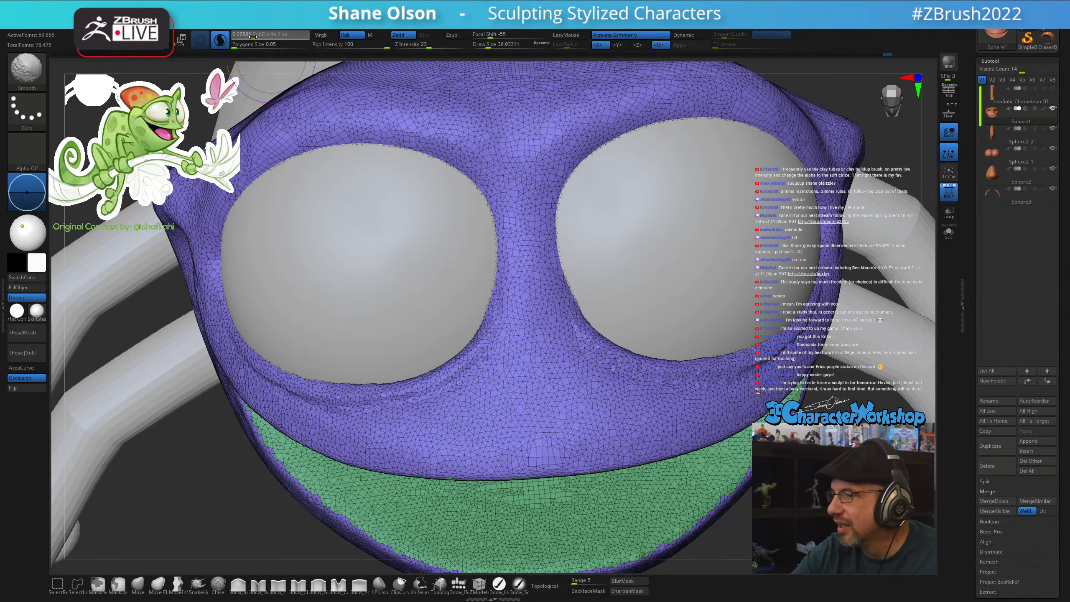
left_click_drag(501, 402, 506, 407, "shift")
right_click_drag(555, 396, 579, 416)
key("ctrl+z")
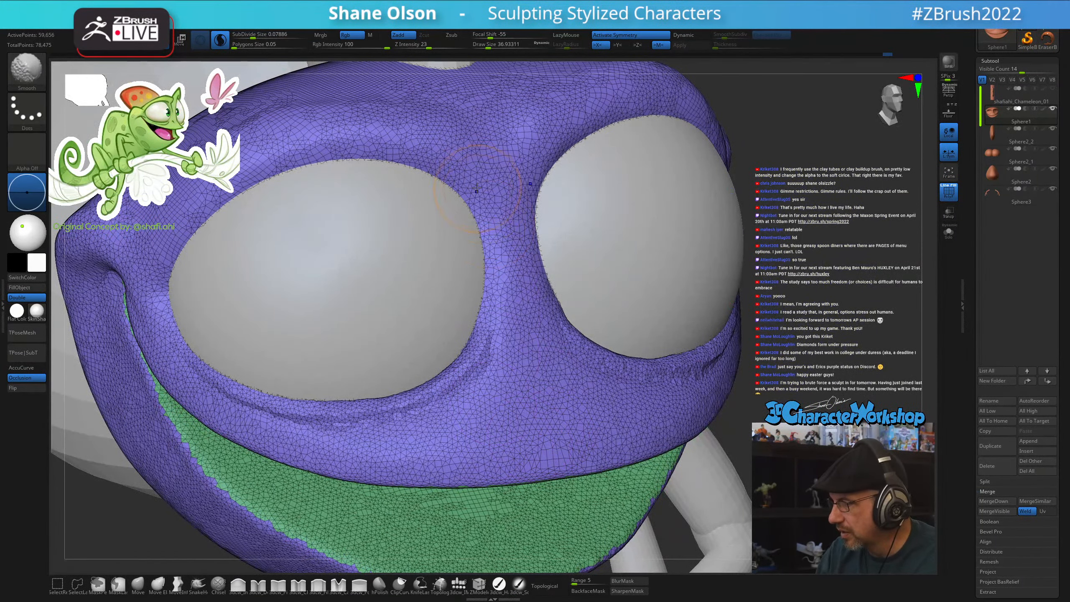
Smooth the bridge between the eyes, the lower socket rims and the muzzle down to the upper lip to refine their mesh
mouse_move(497, 169)
left_mouse_down("shift")
mouse_move(518, 220)
mouse_move(518, 337)
mouse_move(333, 426)
mouse_move(157, 308)
left_mouse_up("shift")
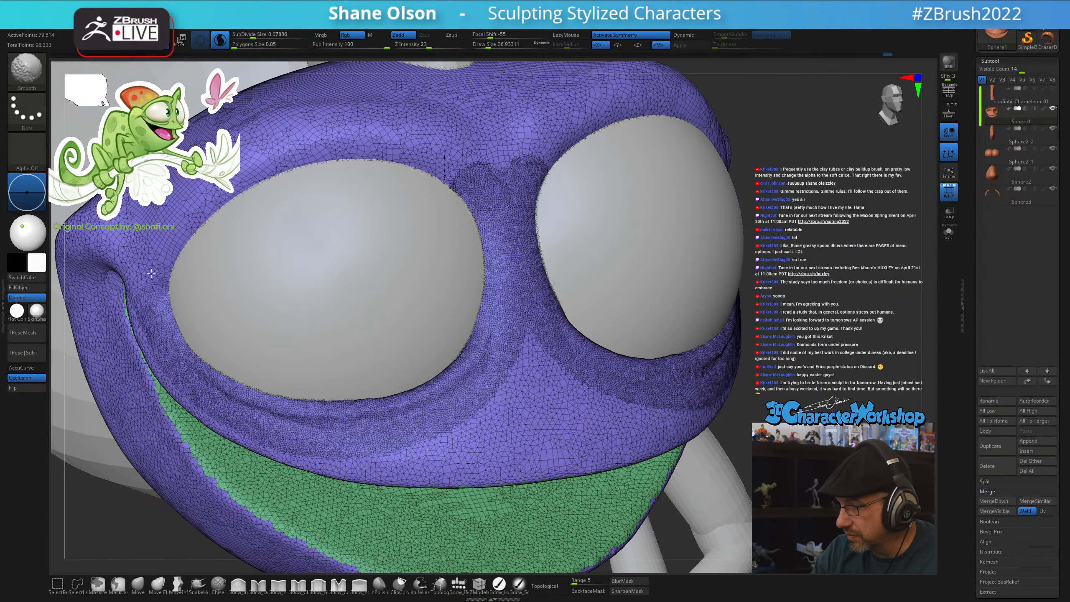
right_click_drag(460, 452, 408, 466)
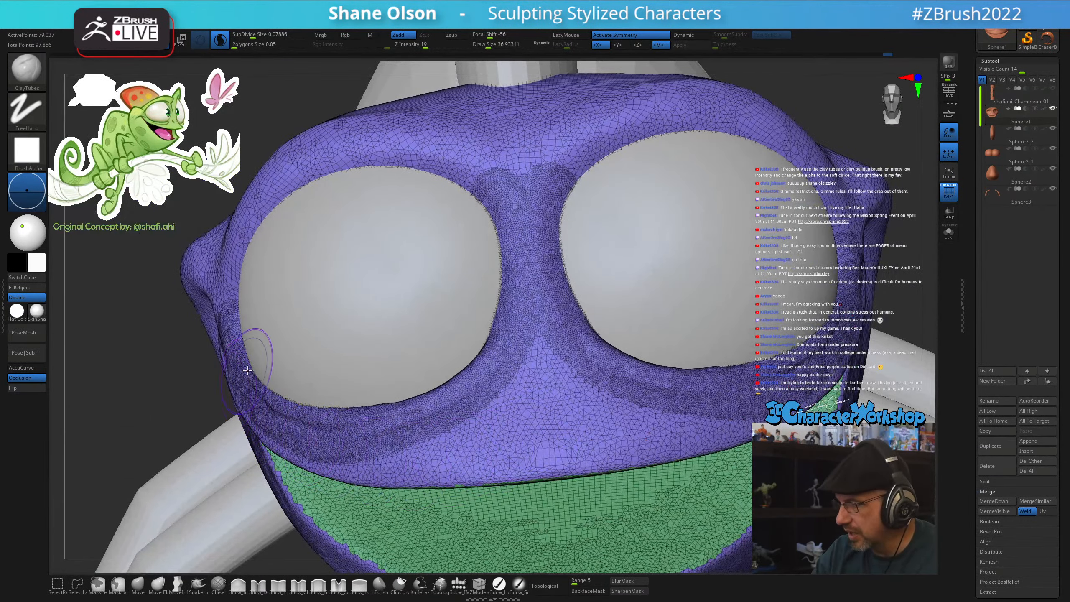
right_click_drag(247, 370, 246, 363)
mouse_move(187, 346)
left_mouse_down("shift")
mouse_move(299, 451)
mouse_move(624, 424)
left_mouse_up("shift")
mouse_move(462, 414)
left_mouse_down("shift")
mouse_move(590, 369)
mouse_move(590, 386)
left_mouse_up("shift")
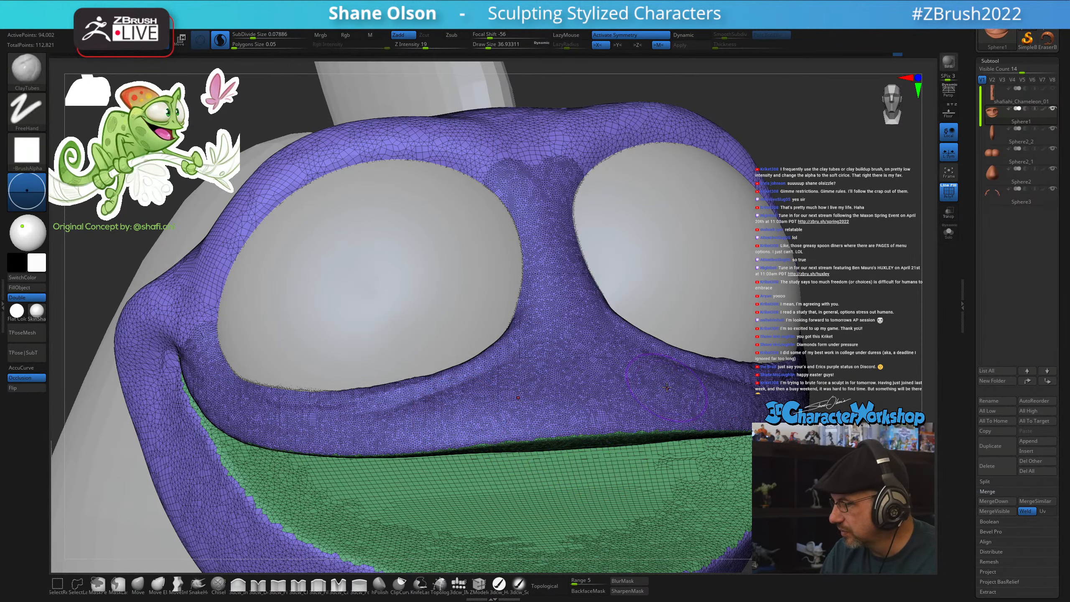
Smooth over the forehead and brow along the upper eye socket rim to refine the mesh toward the mouth corner
mouse_move(666, 387)
right_mouse_down()
mouse_move(618, 293)
mouse_move(622, 325)
right_mouse_up()
mouse_move(650, 298)
left_mouse_down("shift")
mouse_move(565, 272)
mouse_move(372, 452)
mouse_move(415, 291)
mouse_move(629, 298)
left_mouse_up("shift")
mouse_move(645, 239)
left_mouse_down("shift")
mouse_move(582, 207)
mouse_move(405, 278)
mouse_move(337, 413)
left_mouse_up("shift")
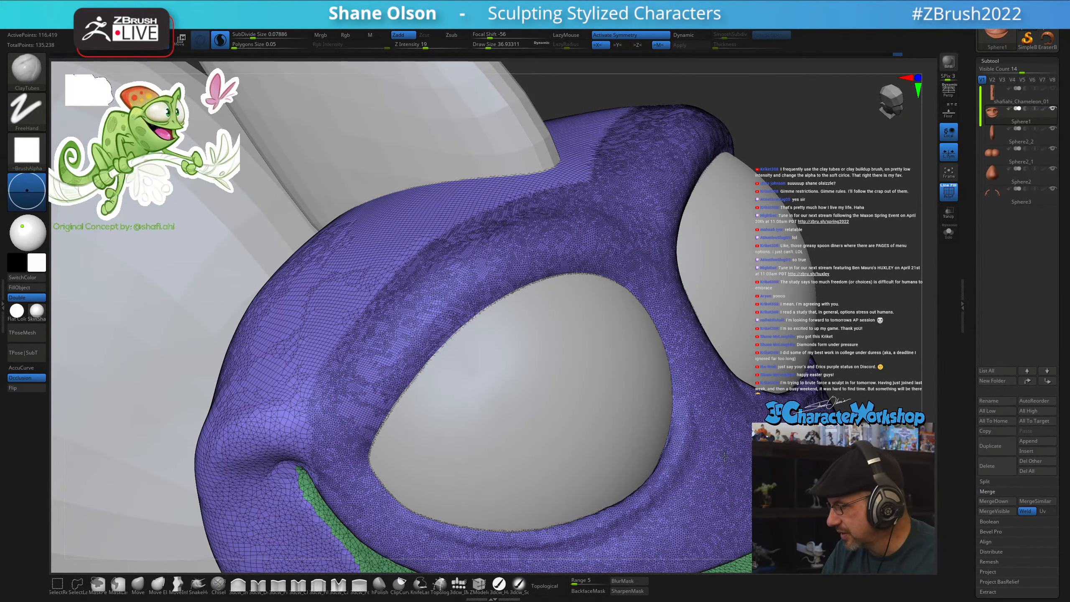
Smooth around the mouth corner fold and along the lower lip edge to give them a denser mesh
right_click_drag(724, 457, 712, 415, "ctrl")
mouse_move(637, 523)
right_mouse_down()
mouse_move(616, 476)
mouse_move(619, 418)
right_mouse_up()
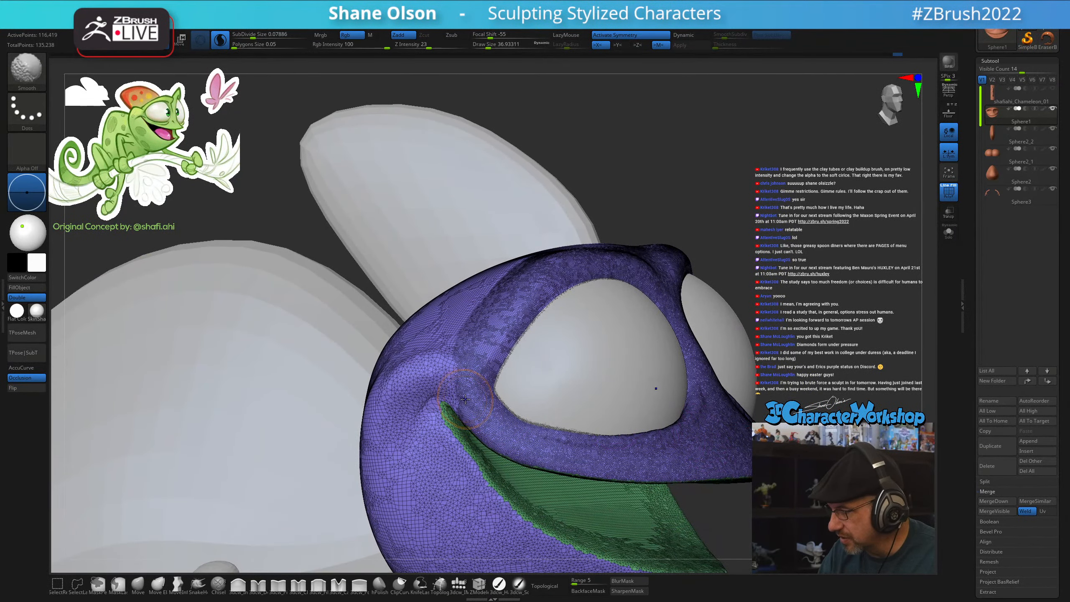
left_click_drag(466, 399, 438, 435, "shift")
left_click_drag(460, 359, 407, 417, "shift")
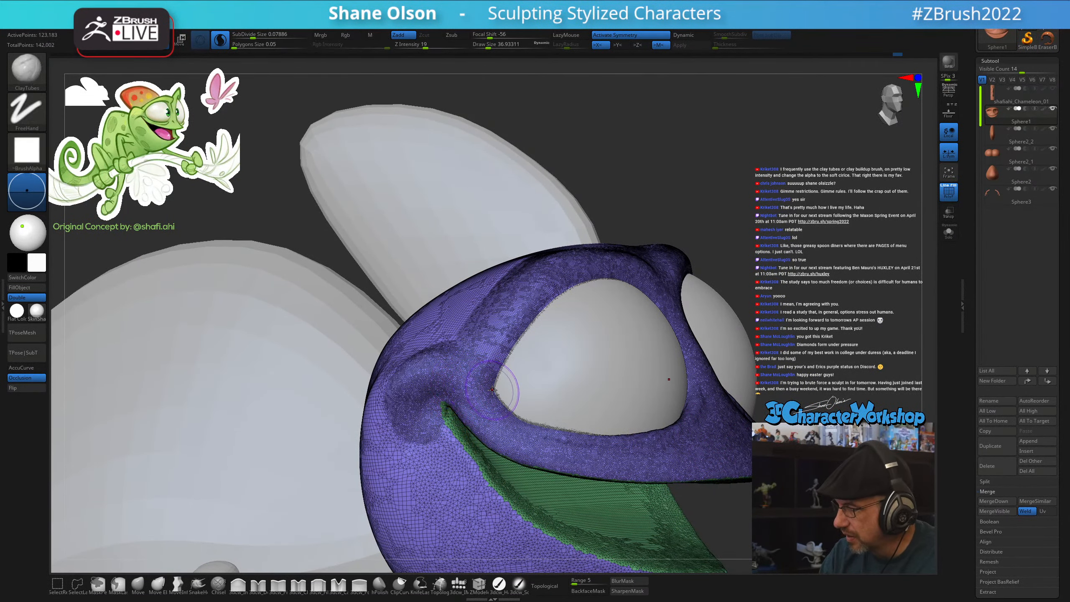
right_click_drag(510, 384, 493, 334, "alt")
mouse_move(419, 354)
left_mouse_down("shift")
mouse_move(494, 457)
mouse_move(632, 525)
left_mouse_up("shift")
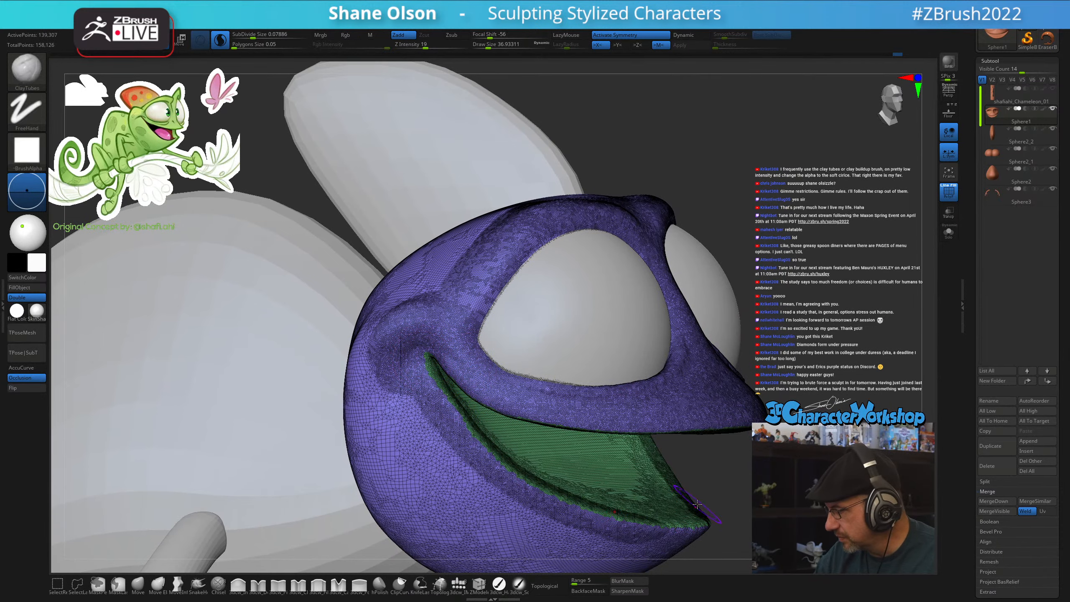
Refine the mesh of the cheek and the jaw's side below the mouth corner with broad smoothing strokes
mouse_move(695, 504)
right_mouse_down()
mouse_move(460, 447)
mouse_move(450, 388)
right_mouse_up()
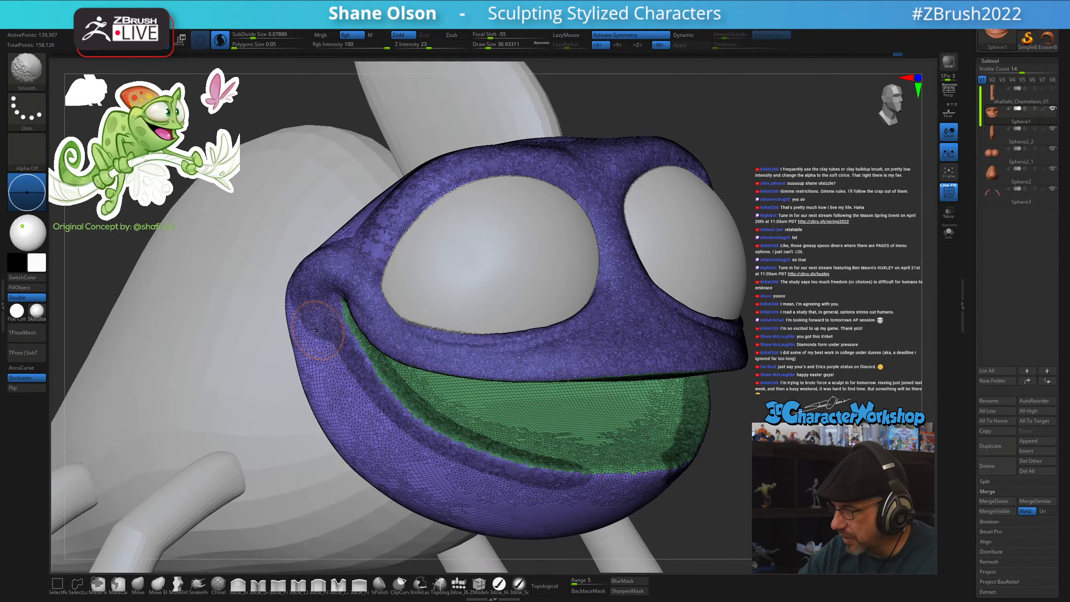
mouse_move(315, 311)
left_mouse_down("shift")
mouse_move(376, 407)
mouse_move(603, 476)
left_mouse_up("shift")
mouse_move(607, 474)
right_mouse_down()
mouse_move(758, 447)
mouse_move(725, 448)
right_mouse_up()
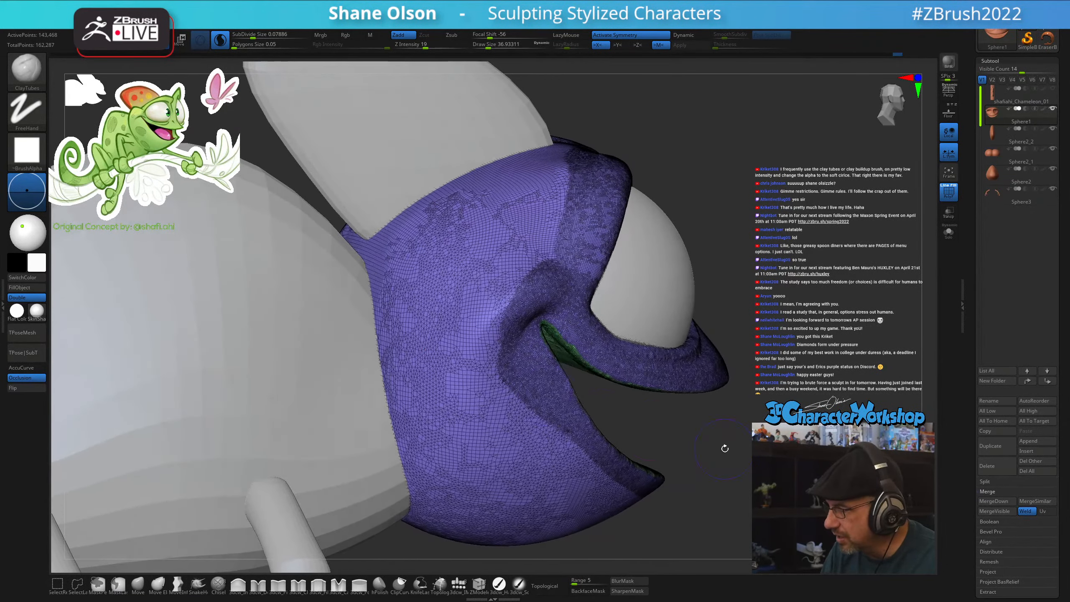
mouse_move(545, 278)
left_mouse_down("shift")
mouse_move(498, 385)
mouse_move(548, 261)
mouse_move(464, 380)
mouse_move(601, 482)
left_mouse_up("shift")
mouse_move(747, 464)
right_mouse_down()
mouse_move(725, 462)
mouse_move(744, 460)
right_mouse_up()
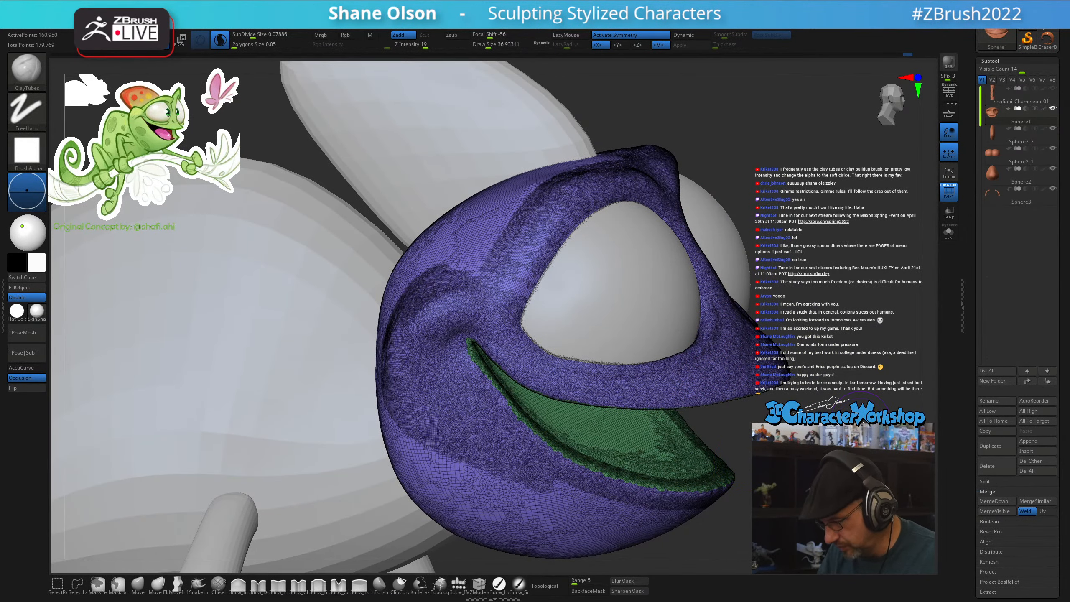
Hide the wireframe and smooth the creases beneath the eye sockets, raising the smoothing intensity to 77
mouse_move(805, 431)
right_mouse_down("alt")
mouse_move(705, 432)
mouse_move(598, 404)
mouse_move(597, 383)
right_mouse_up("alt")
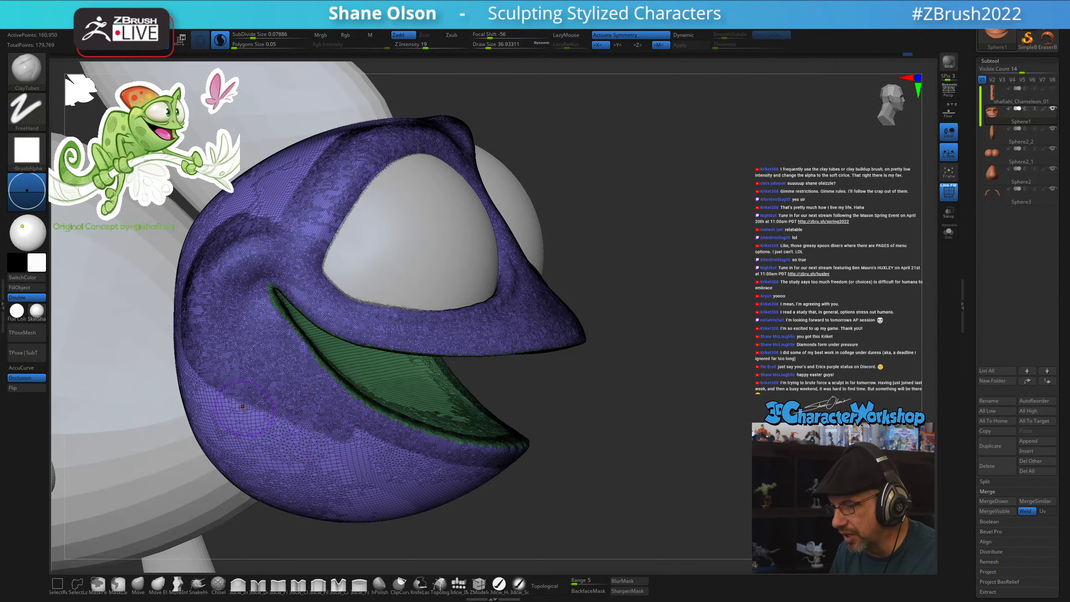
right_click_drag(673, 383, 510, 446)
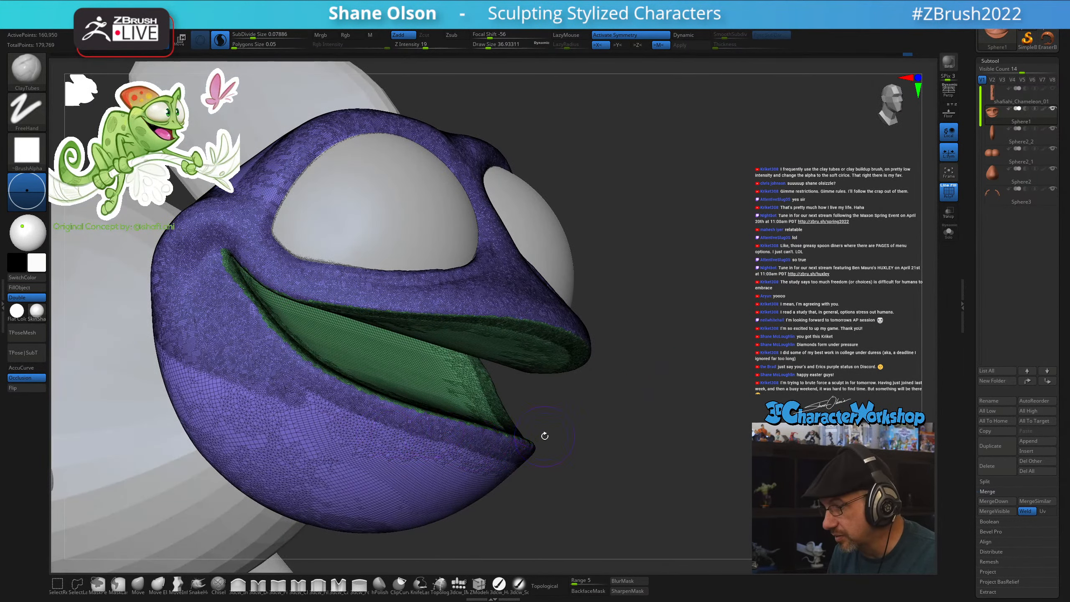
mouse_move(697, 375)
right_mouse_down()
mouse_move(754, 381)
mouse_move(759, 399)
mouse_move(681, 403)
mouse_move(590, 438)
mouse_move(573, 459)
mouse_move(576, 411)
right_mouse_up()
key("shift+f")
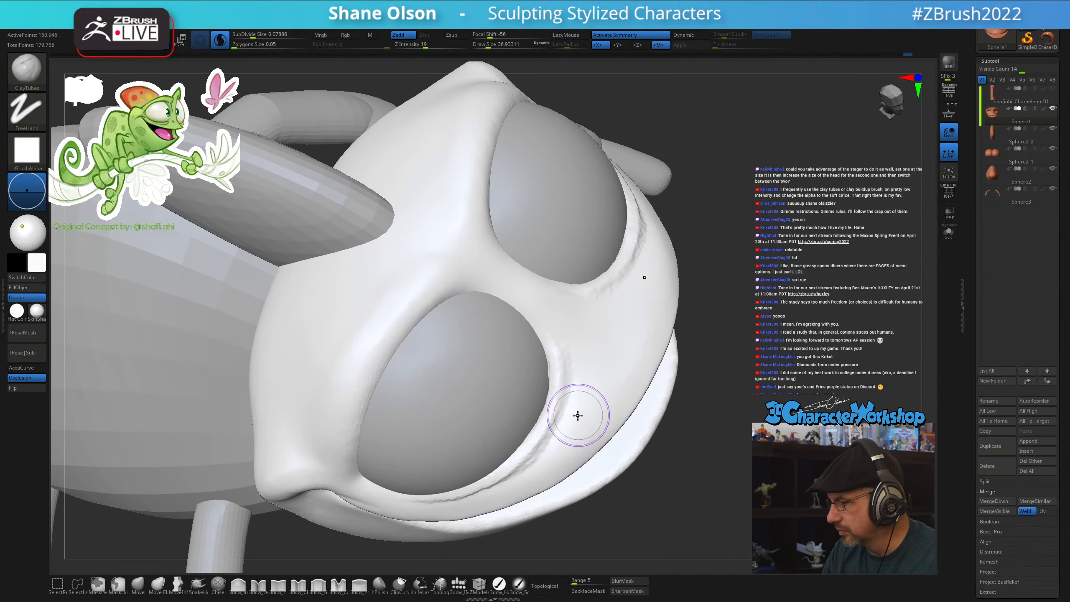
right_click_drag(590, 375, 586, 397, "alt")
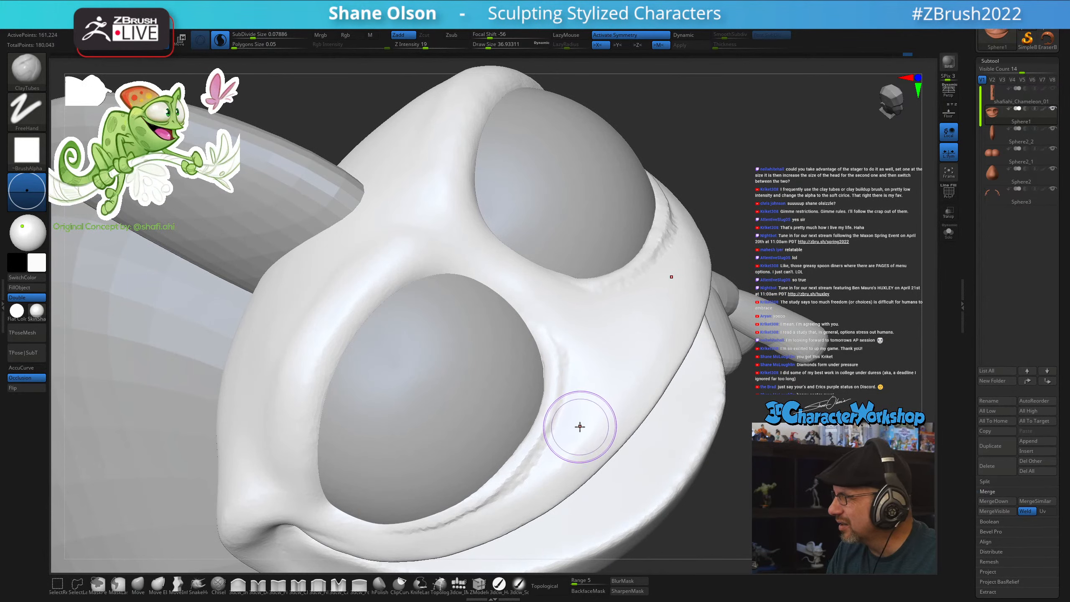
mouse_move(583, 421)
left_mouse_down("shift")
mouse_move(554, 437)
mouse_move(565, 367)
left_mouse_up("shift")
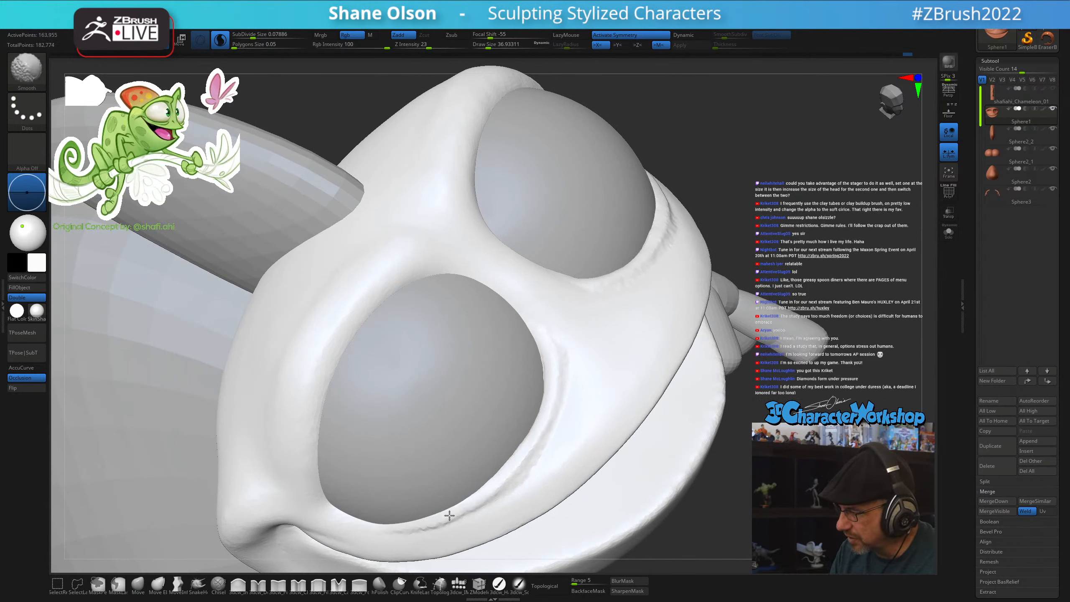
left_click_drag(429, 44, 459, 43)
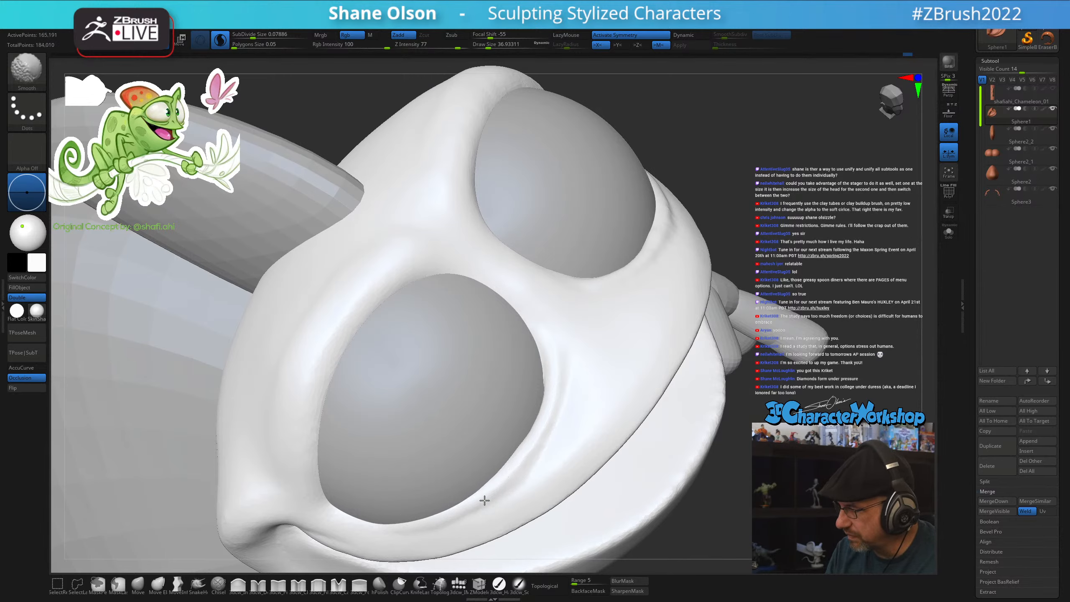
left_click_drag(548, 358, 536, 336, "shift")
mouse_move(571, 396)
right_mouse_down()
mouse_move(556, 421)
mouse_move(581, 411)
mouse_move(566, 431)
mouse_move(604, 375)
right_mouse_up()
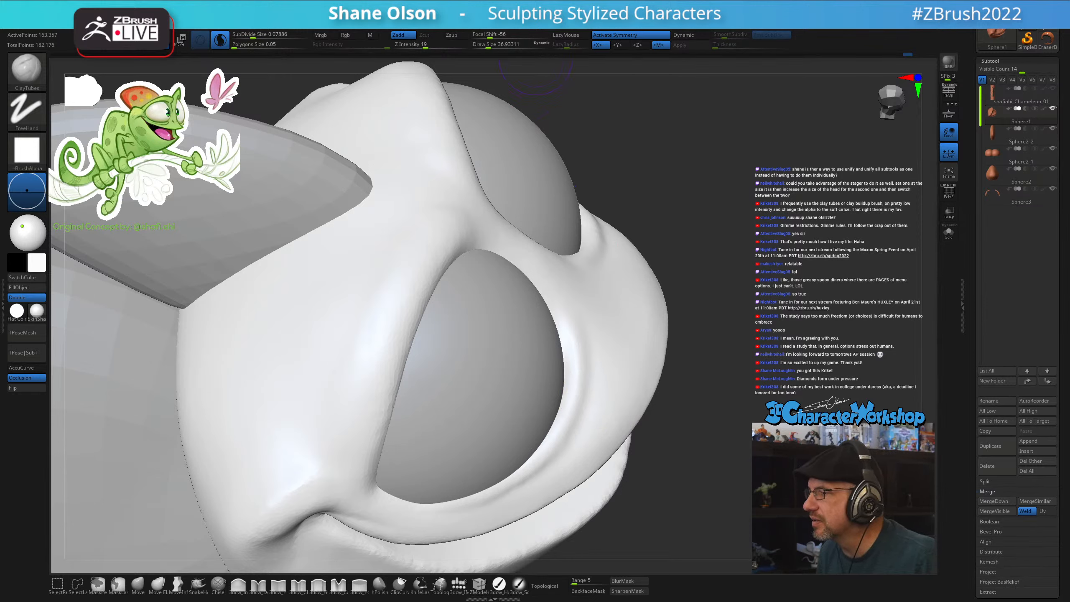
mouse_move(542, 24)
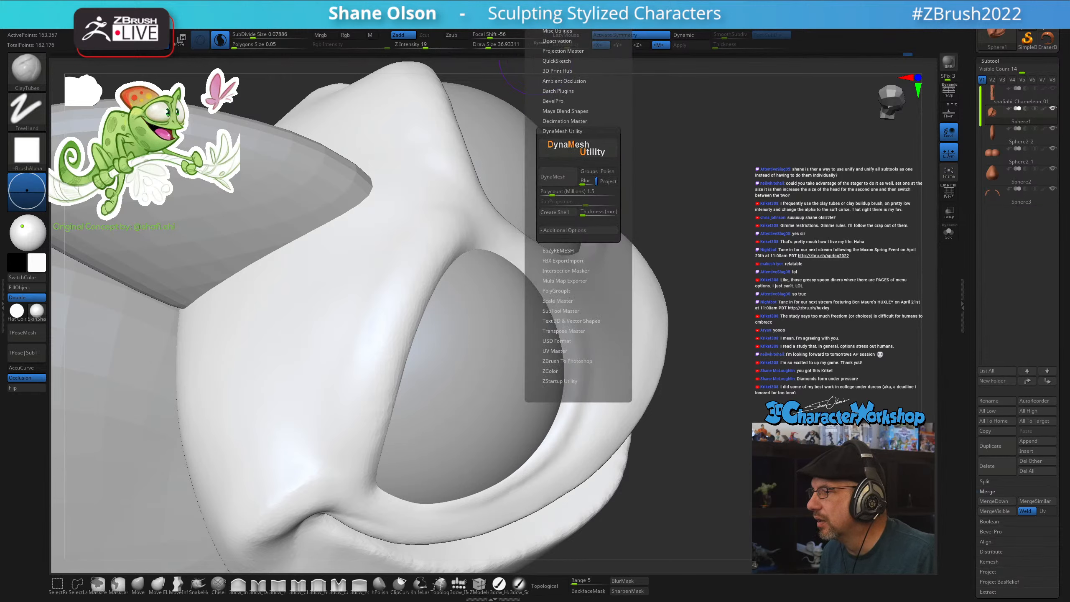
left_click(572, 131)
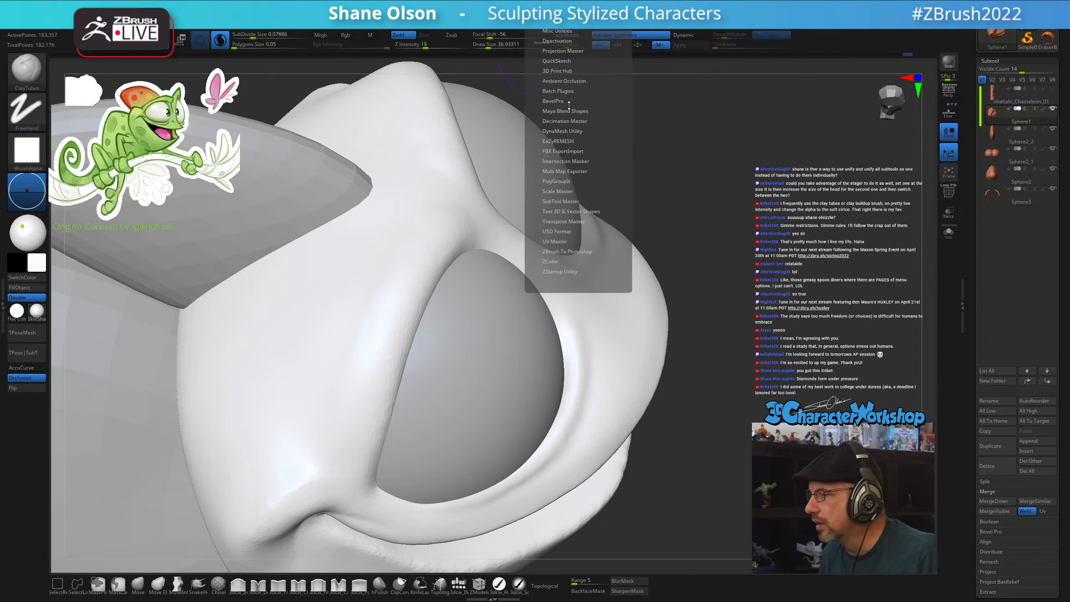
left_click(565, 201)
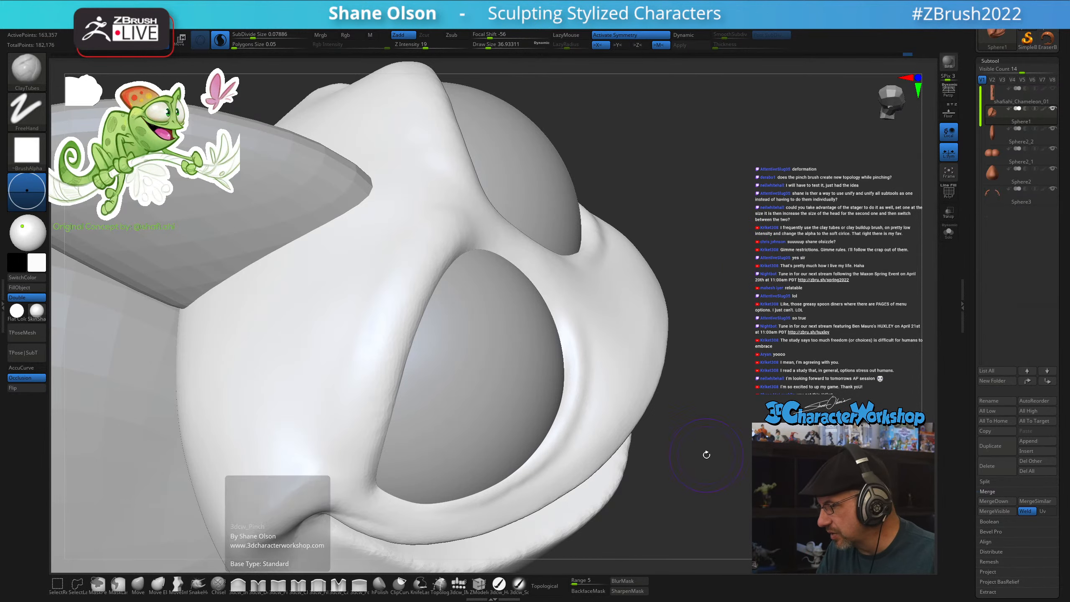
Sharpen the crease along the lower eye socket rim with the 3dcw detail brush at draw size about 33, and smooth it
left_click(259, 583)
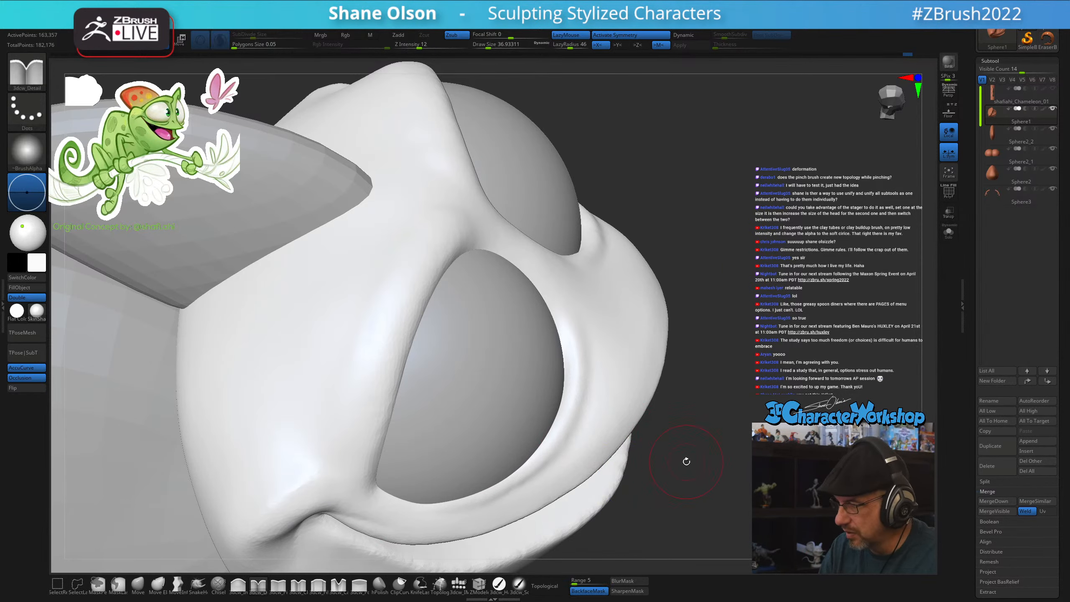
left_click_drag(688, 458, 677, 464)
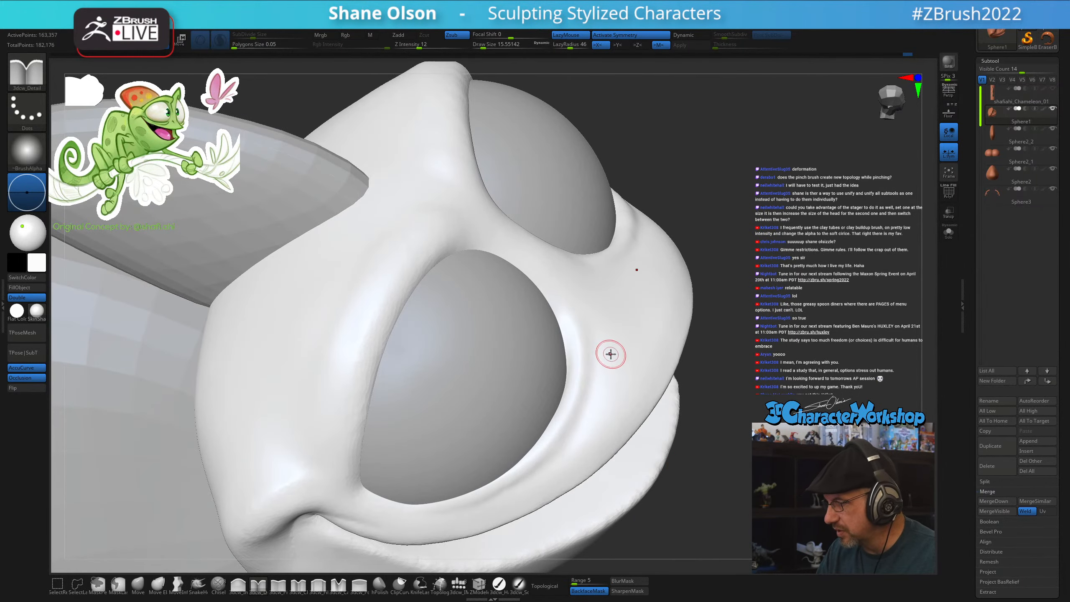
mouse_move(611, 354)
right_mouse_down()
mouse_move(591, 385)
mouse_move(606, 363)
right_mouse_up()
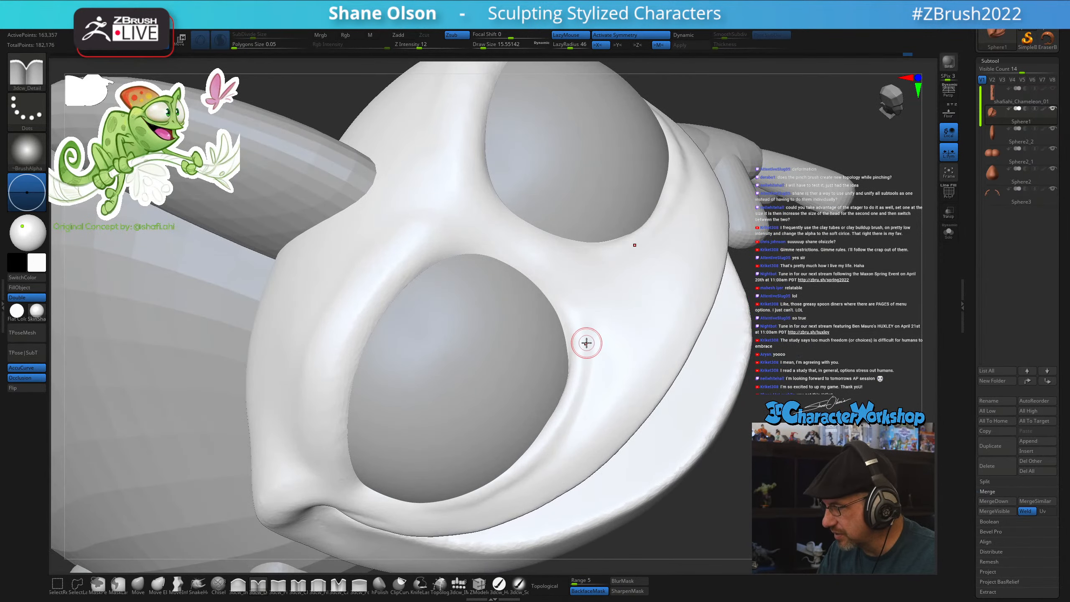
key("s")
left_click_drag(534, 480, 495, 493)
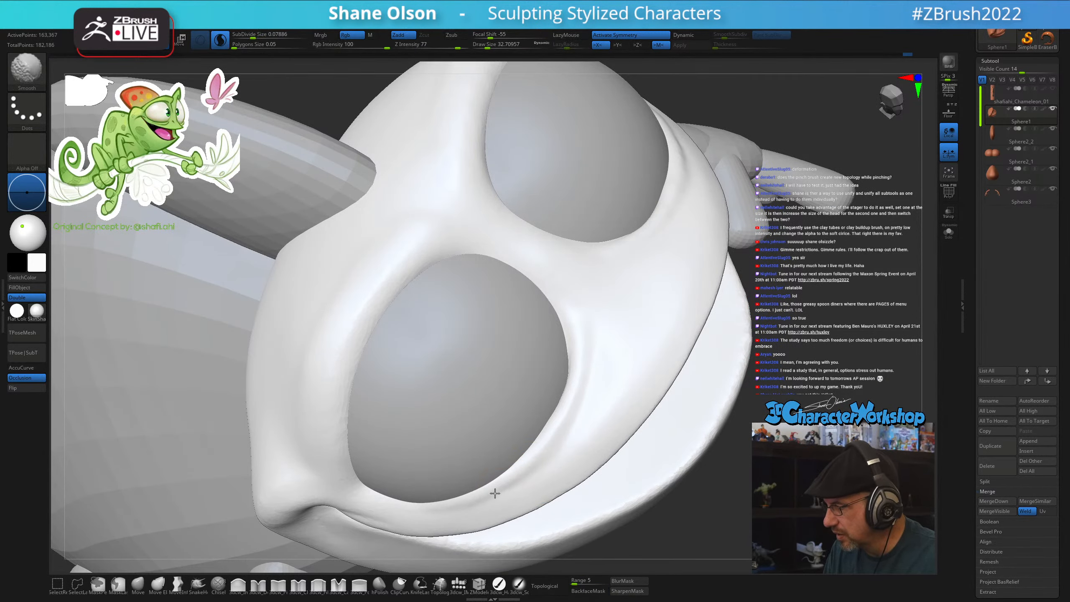
left_click_drag(569, 375, 569, 354, "shift")
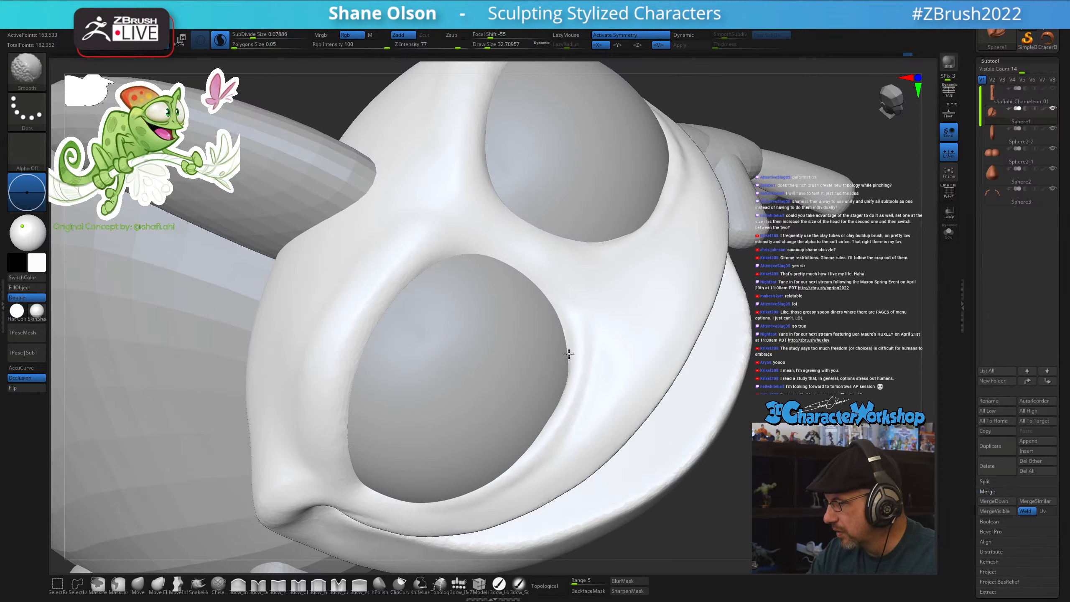
mouse_move(609, 374)
right_mouse_down()
mouse_move(597, 390)
mouse_move(619, 378)
right_mouse_up()
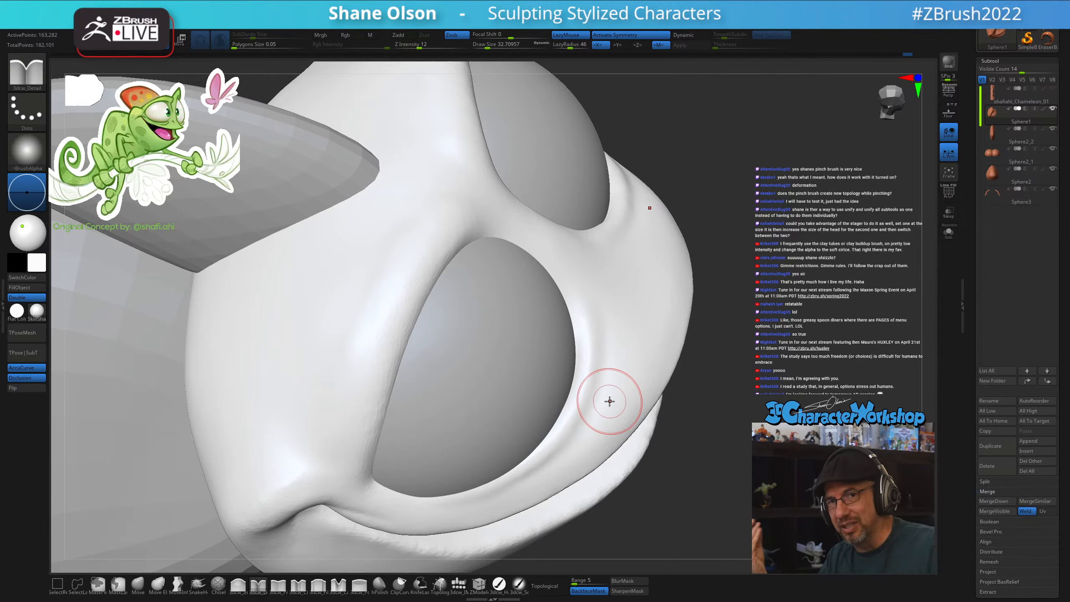
Pinch the fold beneath the eye socket further, following the rim from the muzzle side down toward the mouth corner
left_click_drag(701, 409, 541, 373)
right_click_drag(540, 372, 580, 409, "alt")
right_click_drag(652, 412, 649, 364)
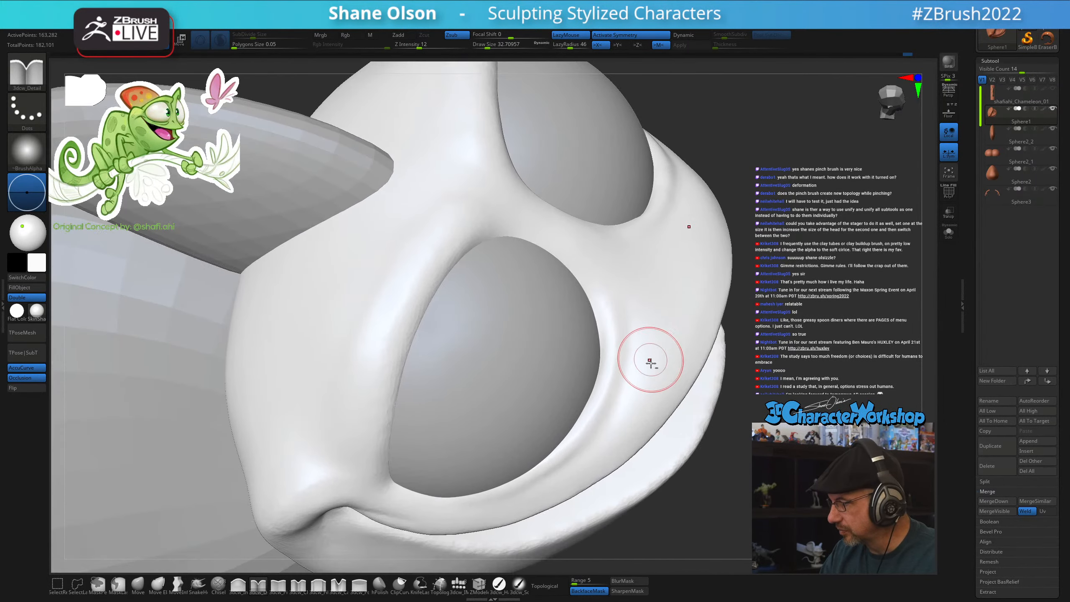
right_click_drag(634, 328, 624, 295)
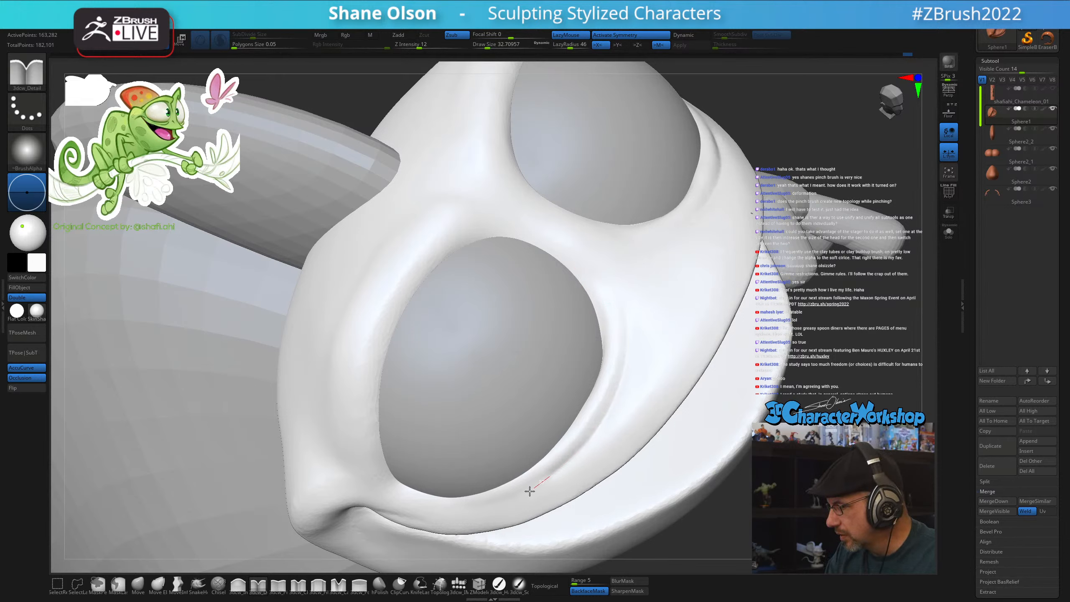
left_click_drag(759, 448, 690, 447)
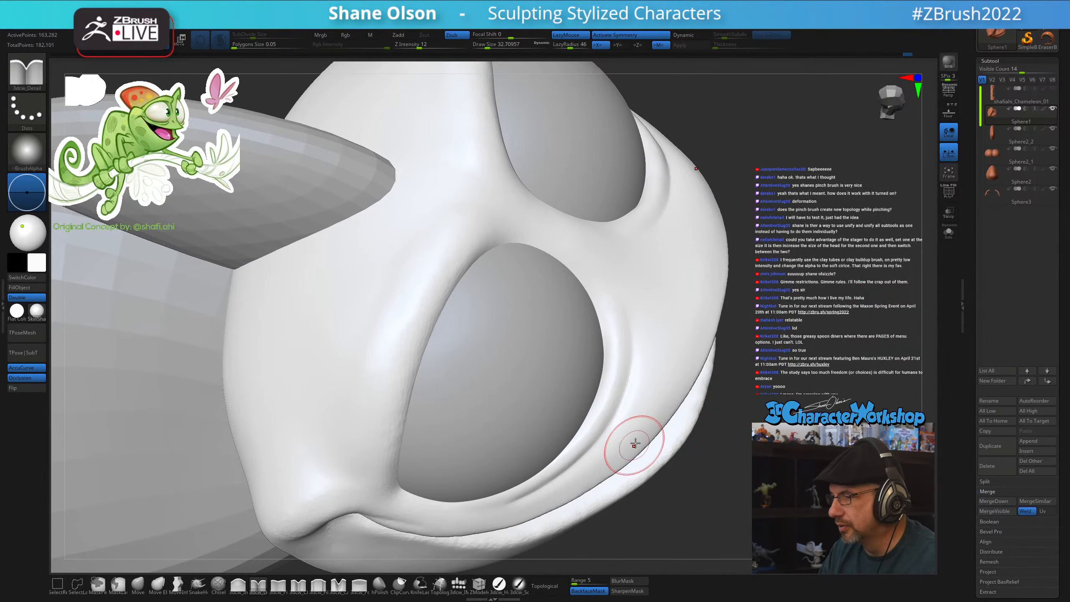
right_click_drag(633, 354, 636, 271)
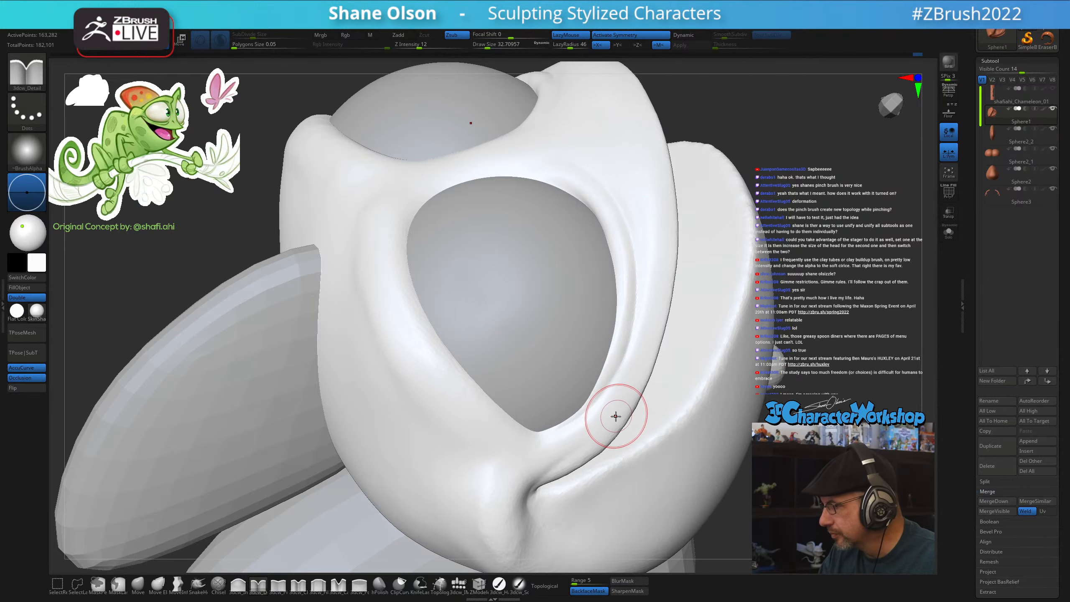
Reshape the lower eye socket rim against the eyeball with the Move brush at draw sizes of about 39 and 25, smoothing the edge
mouse_move(617, 418)
right_mouse_down()
mouse_move(643, 280)
mouse_move(570, 527)
mouse_move(573, 430)
right_mouse_up()
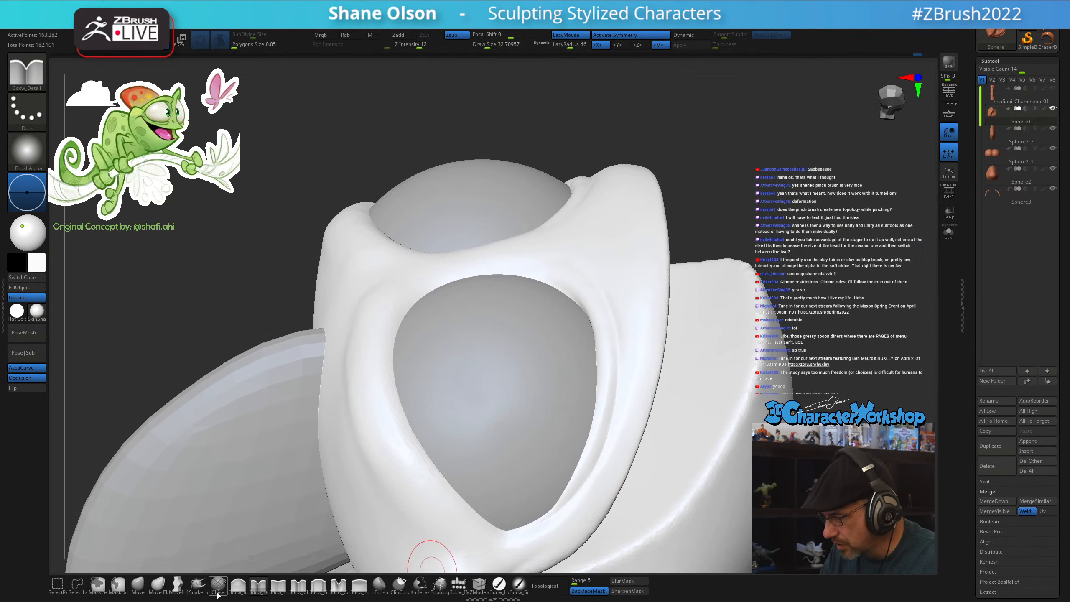
left_click(143, 588)
key("s")
key("s")
left_click_drag(552, 465, 558, 463)
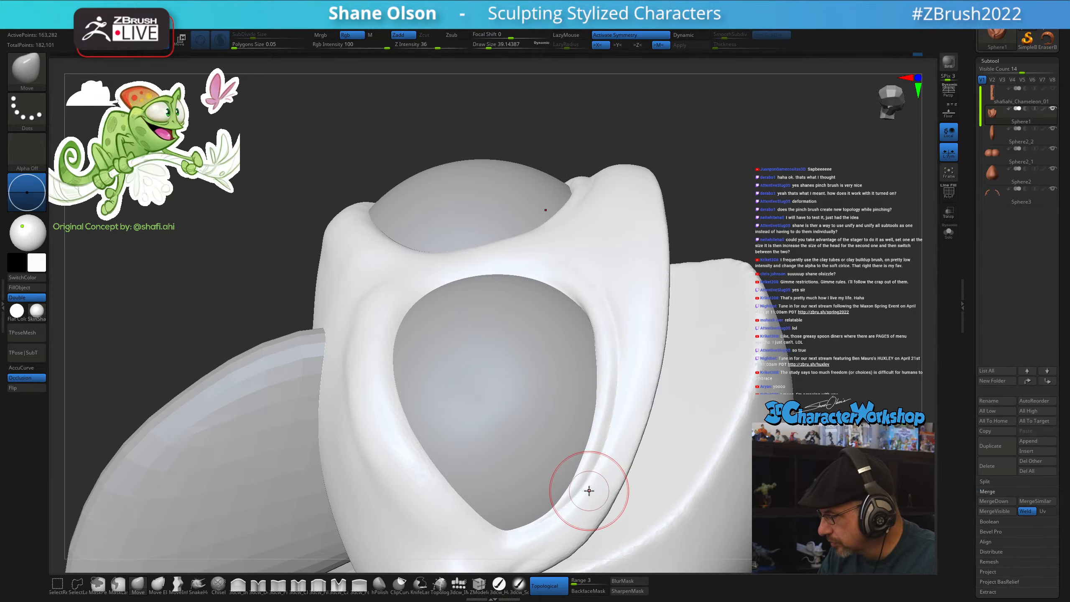
mouse_move(617, 320)
right_mouse_down()
mouse_move(607, 338)
mouse_move(605, 304)
right_mouse_up()
key("s")
left_click_drag(591, 328, 587, 327)
key("shift")
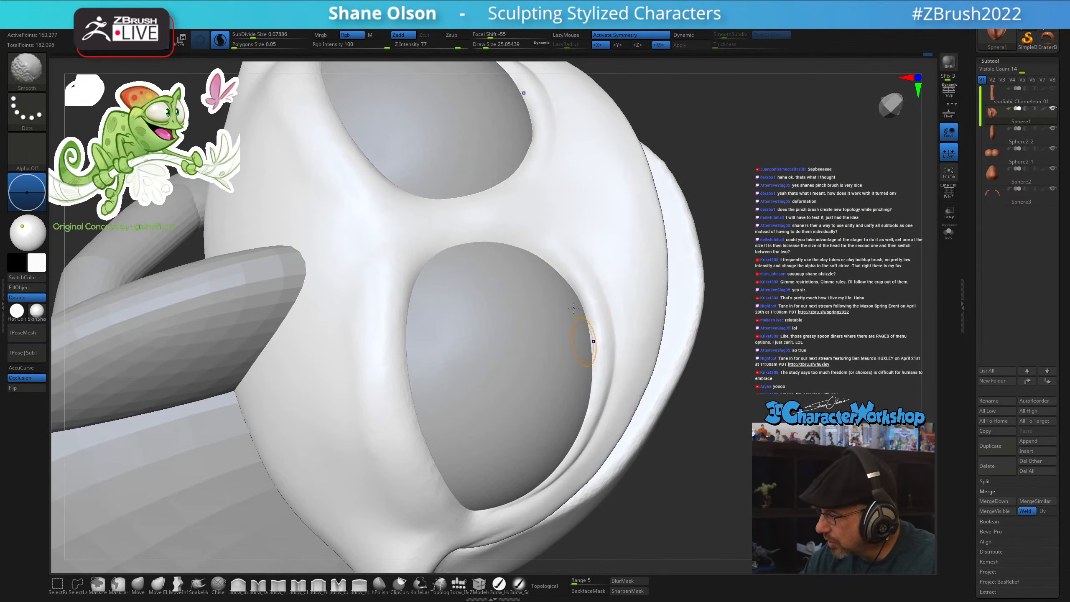
Isolate the head, then pinch and smooth the inner edge of the lower eyelid rim from its upper end to the mouth corner
mouse_move(617, 395)
right_mouse_down()
mouse_move(593, 390)
mouse_move(600, 378)
mouse_move(581, 350)
right_mouse_up()
left_click(949, 232)
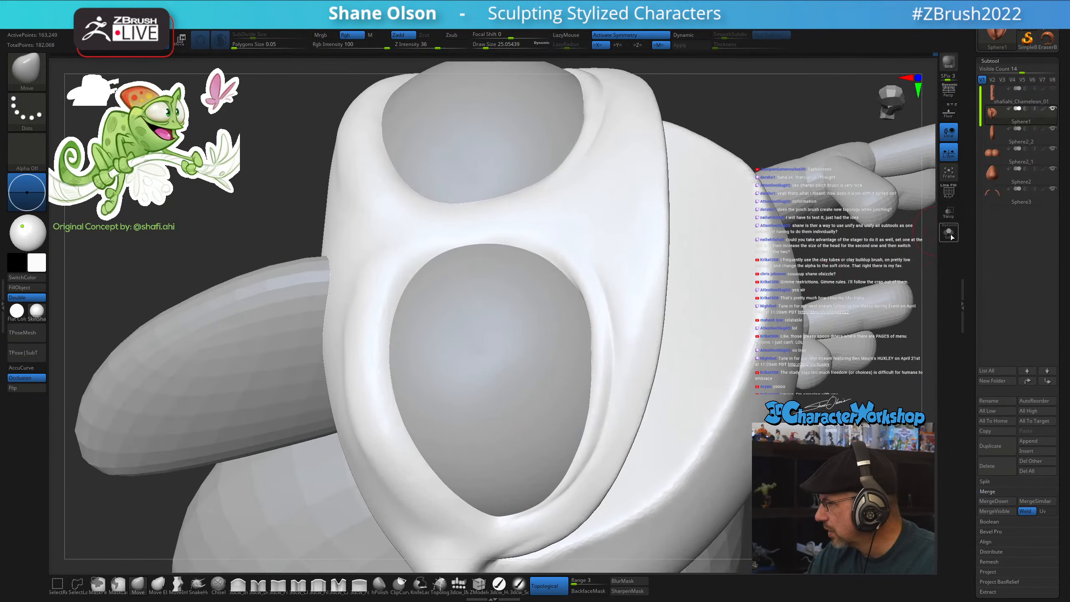
right_click_drag(617, 442, 622, 407)
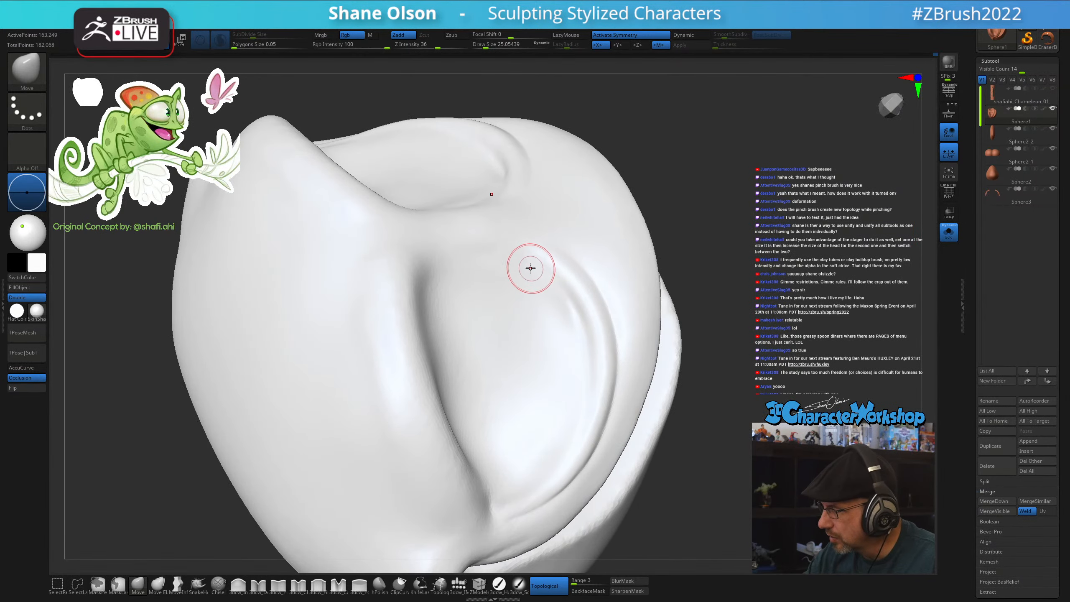
left_click_drag(544, 276, 556, 292, "shift")
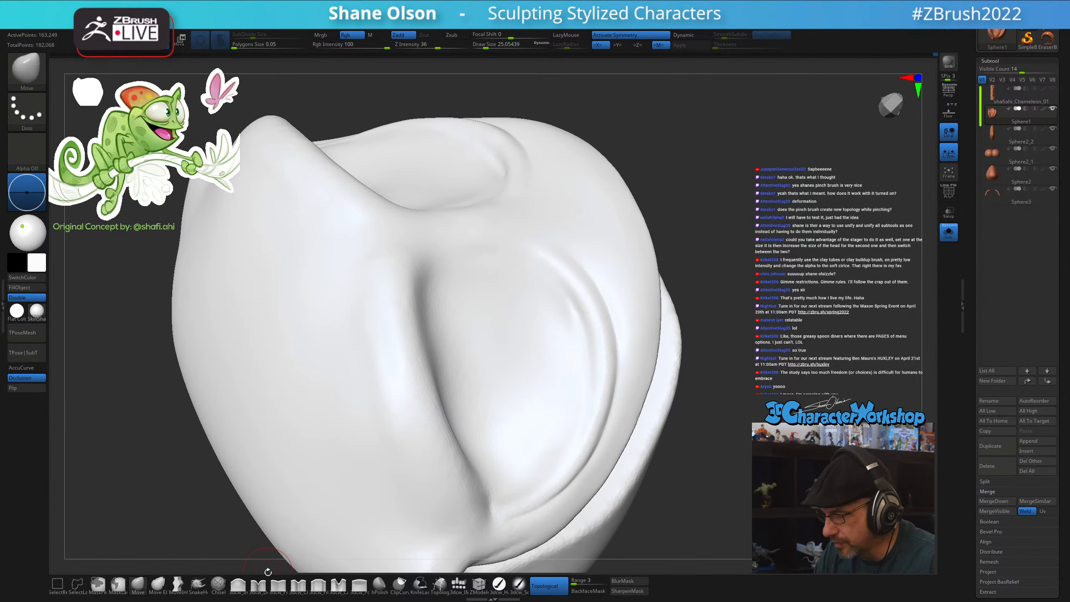
left_click(258, 585)
mouse_move(603, 298)
right_mouse_down()
mouse_move(578, 278)
mouse_move(590, 244)
right_mouse_up()
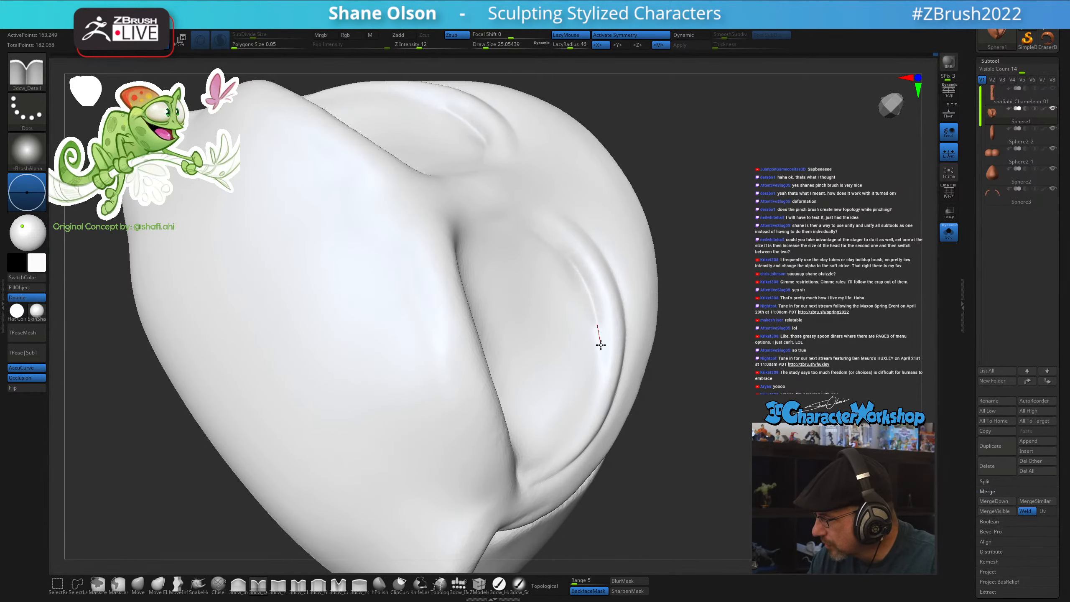
mouse_move(528, 471)
right_mouse_down()
mouse_move(556, 422)
mouse_move(767, 440)
mouse_move(614, 332)
mouse_move(592, 280)
right_mouse_up()
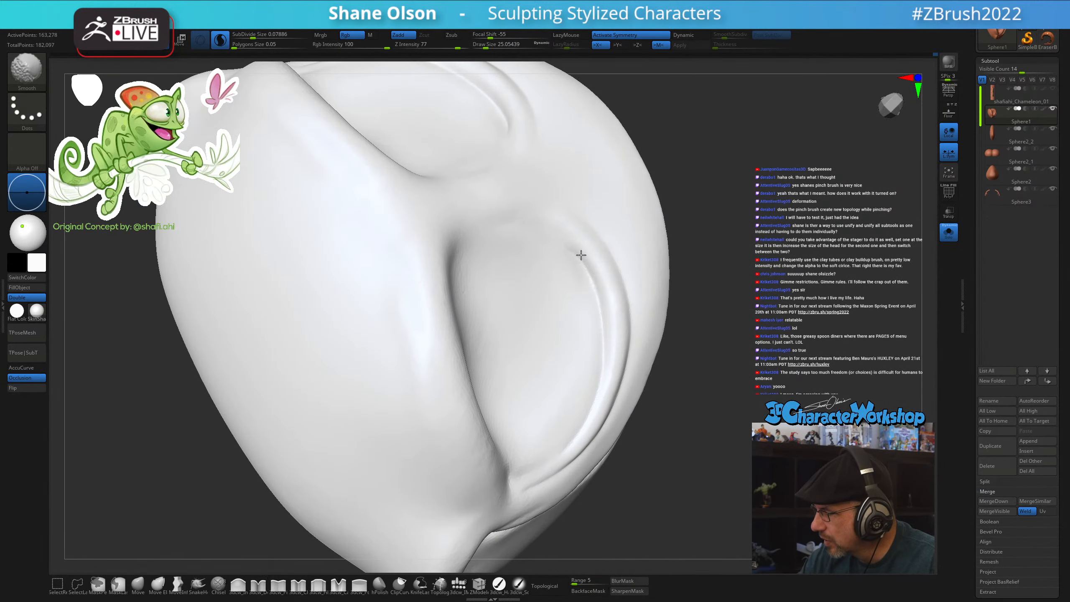
right_click_drag(653, 358, 660, 432)
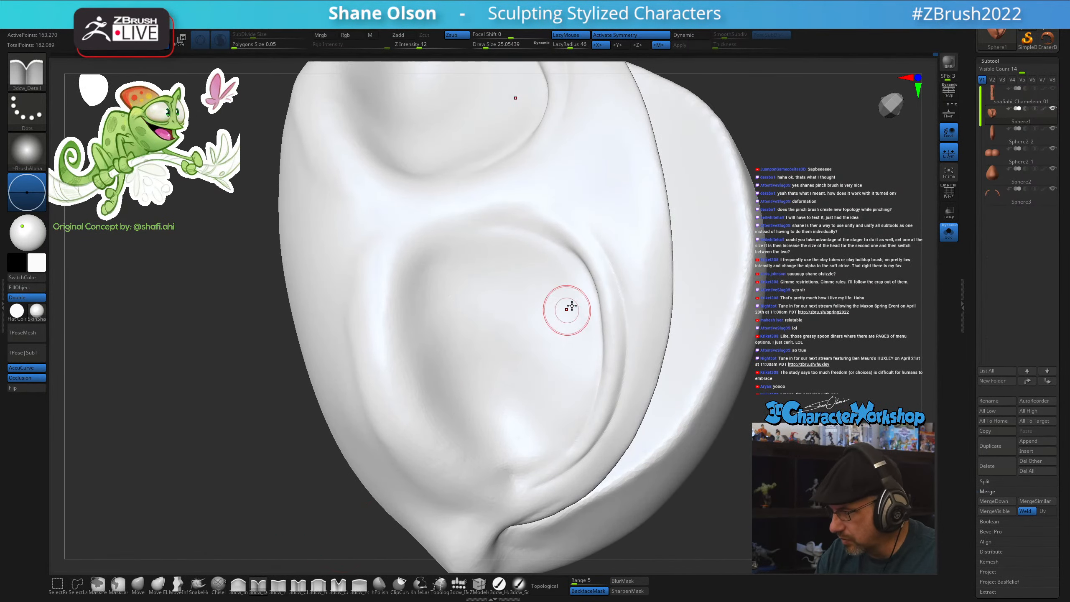
Thicken the lower eyelid rim with the 3dcw inflate brush at intensity 2, and smooth along its inner edge
mouse_move(572, 306)
right_mouse_down()
mouse_move(602, 271)
mouse_move(585, 275)
mouse_move(602, 275)
right_mouse_up()
left_click(238, 586)
left_click_drag(589, 266, 619, 324)
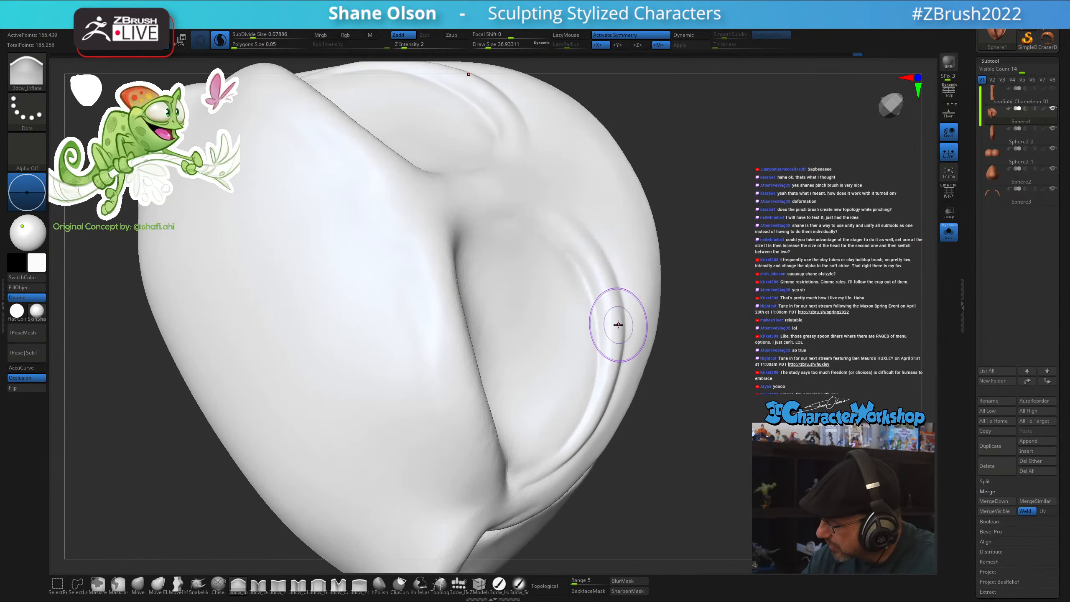
mouse_move(619, 324)
right_mouse_down()
mouse_move(683, 418)
mouse_move(717, 411)
mouse_move(611, 307)
right_mouse_up()
left_click_drag(604, 298, 612, 319)
left_click_drag(583, 250, 595, 265)
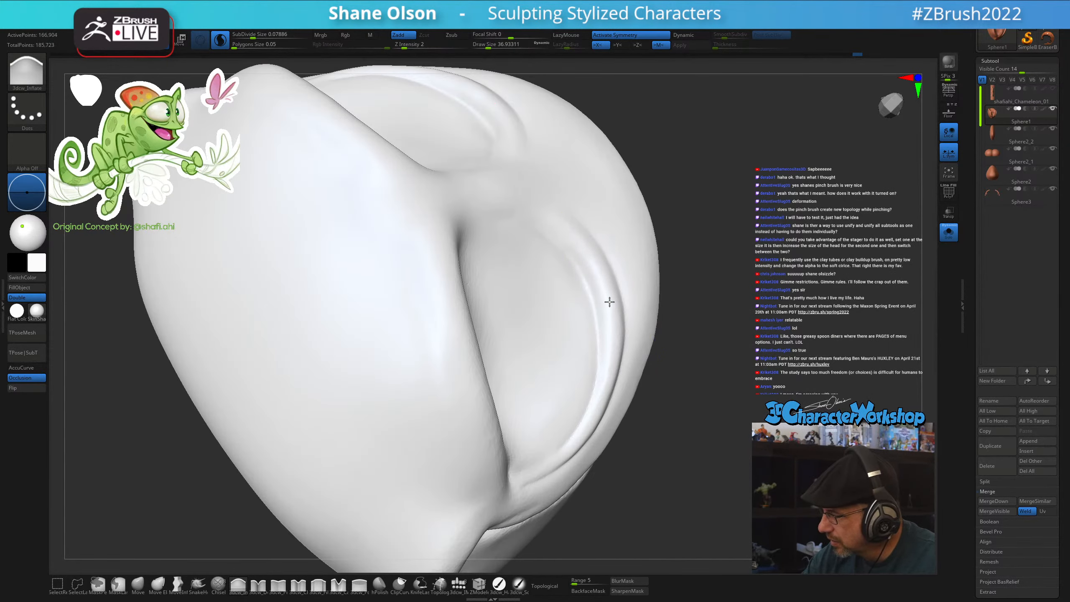
left_click_drag(610, 302, 566, 227)
mouse_move(645, 278)
right_mouse_down()
mouse_move(709, 426)
mouse_move(696, 426)
right_mouse_up()
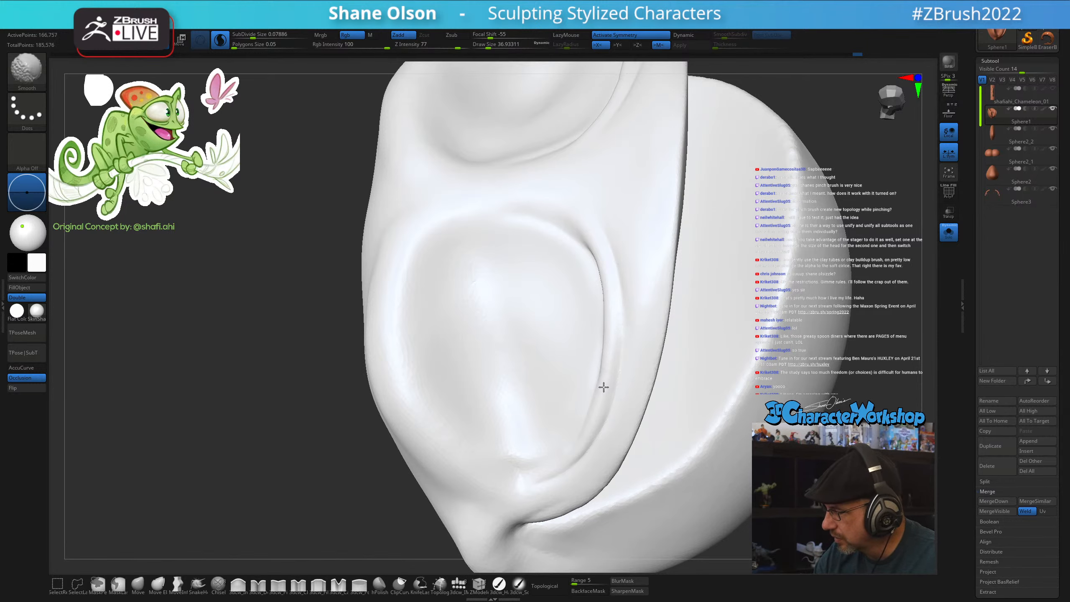
left_click_drag(604, 387, 580, 441, "shift")
Show the rest of the model again and display the head's wireframe around the mouth and under the jaw
left_click(949, 232)
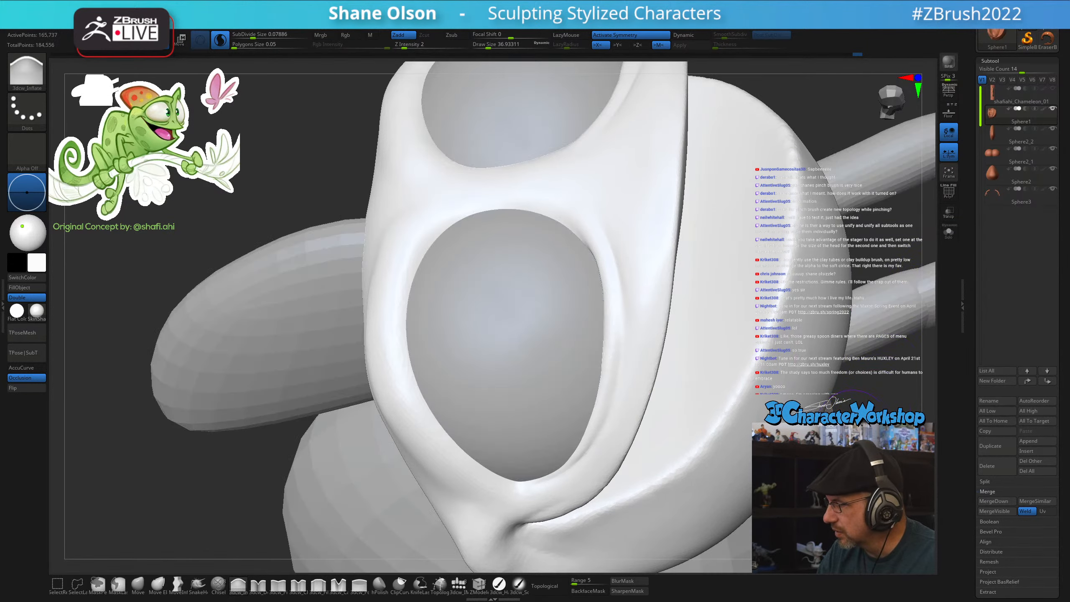
mouse_move(695, 338)
right_mouse_down()
mouse_move(607, 340)
mouse_move(733, 348)
mouse_move(711, 381)
mouse_move(708, 346)
right_mouse_up()
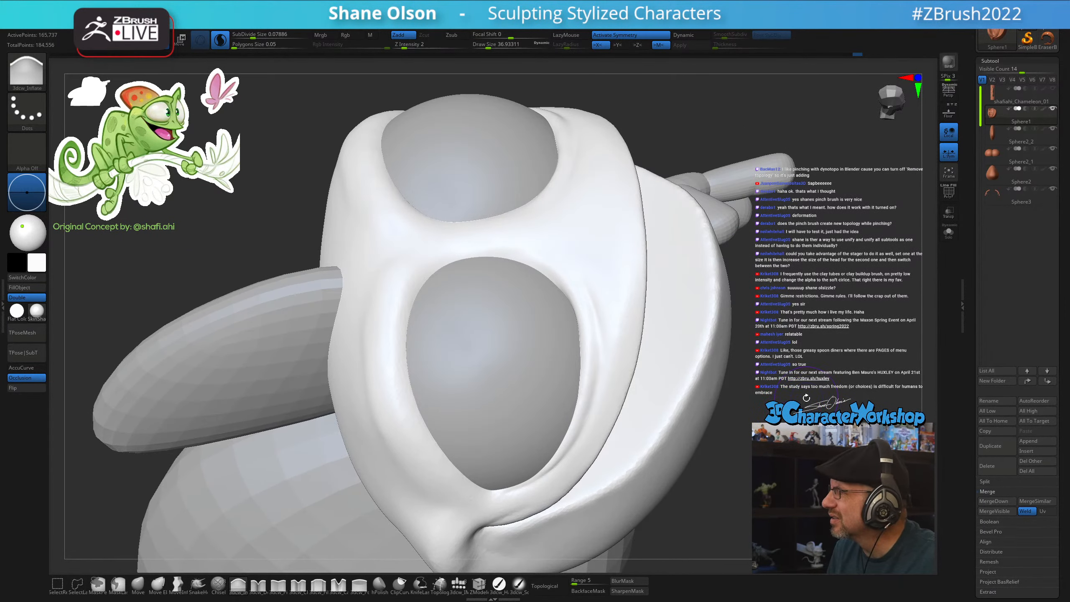
right_click_drag(806, 397, 737, 257)
mouse_move(844, 217)
right_mouse_down("alt")
mouse_move(744, 271)
mouse_move(647, 364)
right_mouse_up("alt")
key("shift+f")
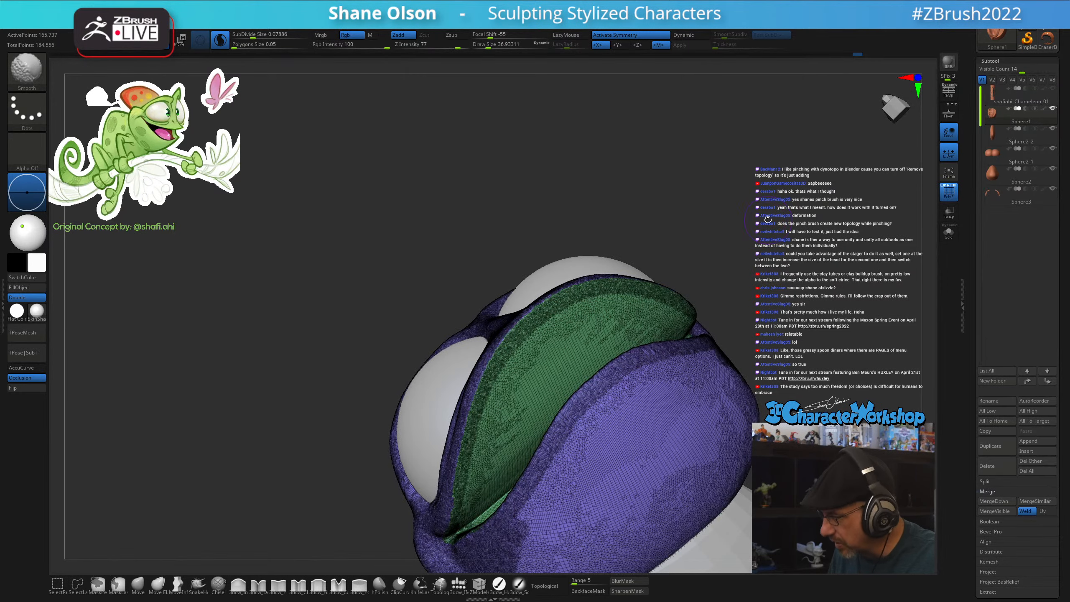
Check the eyelid rims and mouth from several angles and hide the head's wireframe
mouse_move(768, 219)
right_mouse_down()
mouse_move(762, 270)
mouse_move(778, 217)
mouse_move(752, 224)
mouse_move(742, 215)
mouse_move(580, 347)
right_mouse_up()
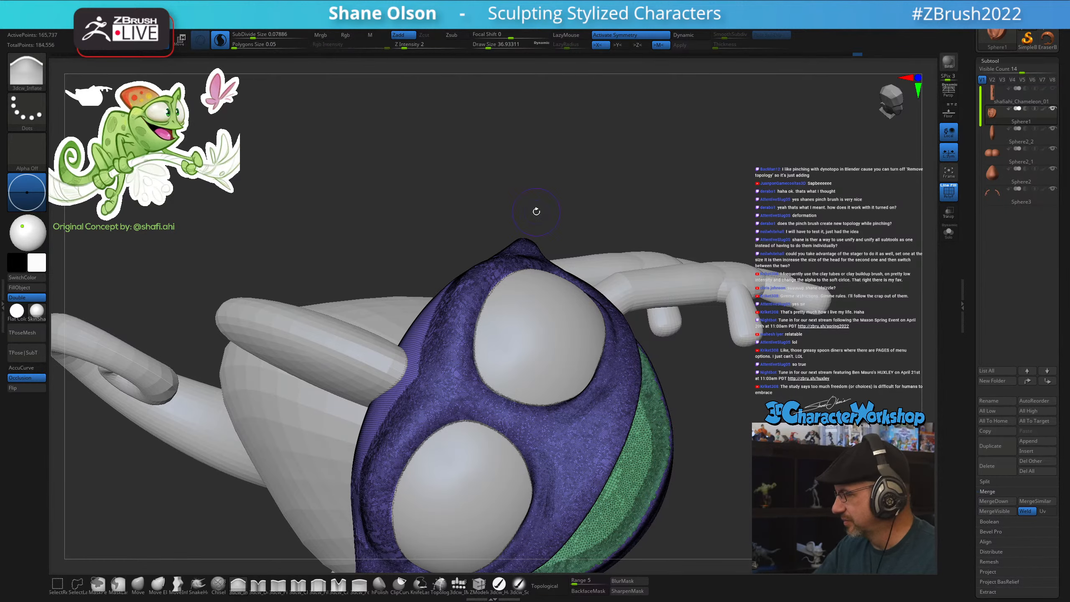
left_click_drag(717, 435, 664, 425)
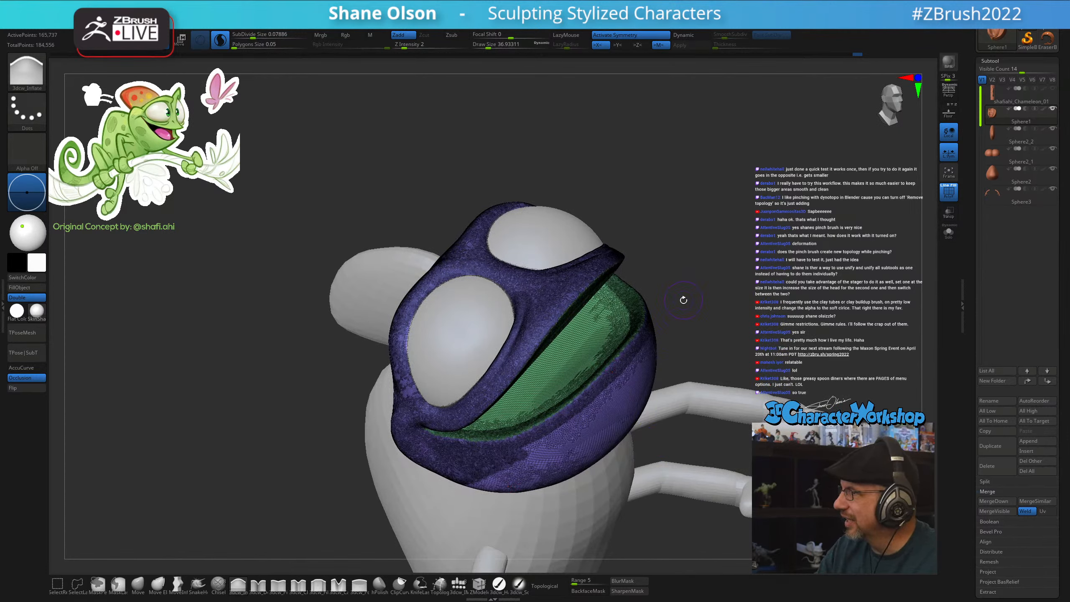
left_click_drag(683, 300, 683, 354)
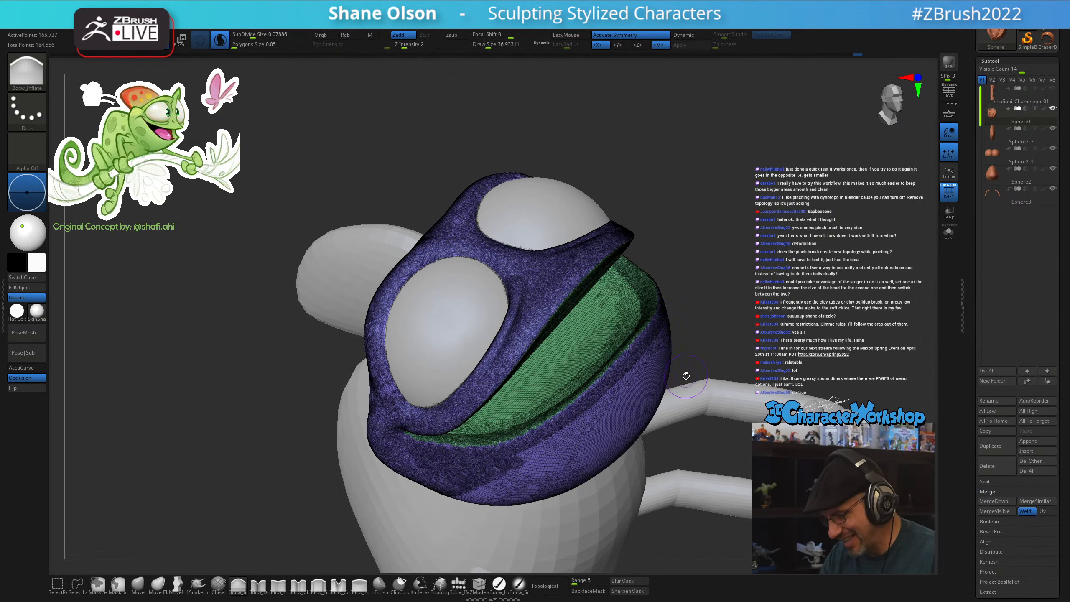
key("shift+f")
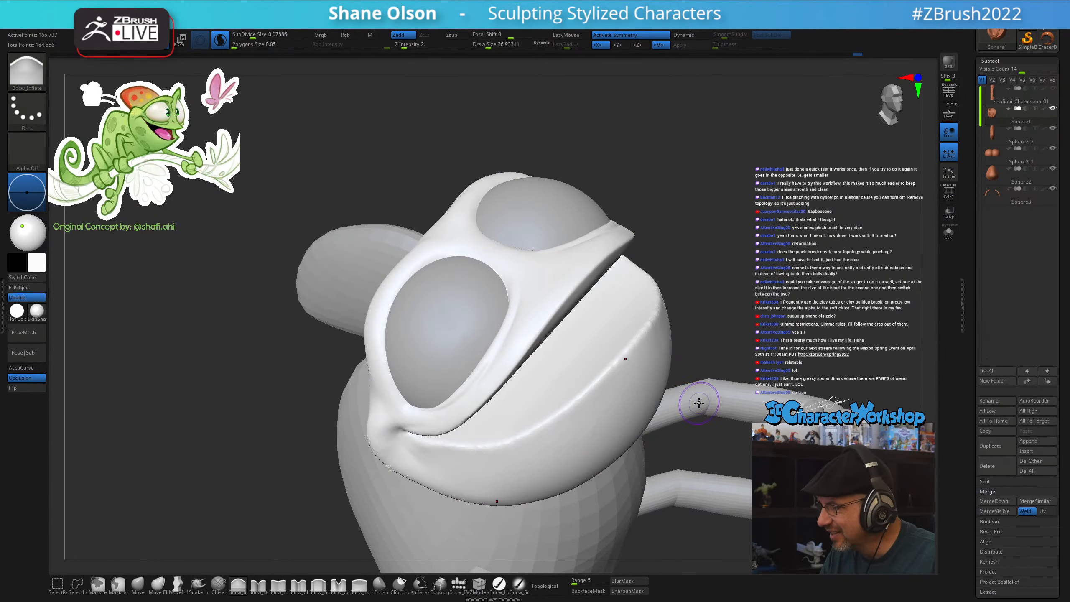
Sharpen the crease along the lower eyelid rim with the 3dcw Detail brush at a draw size of about 27, smoothing beside it
mouse_move(697, 401)
left_mouse_down()
mouse_move(721, 345)
mouse_move(691, 346)
mouse_move(746, 380)
left_mouse_up()
mouse_move(629, 283)
right_mouse_down()
mouse_move(624, 311)
mouse_move(633, 291)
right_mouse_up()
left_click(258, 584)
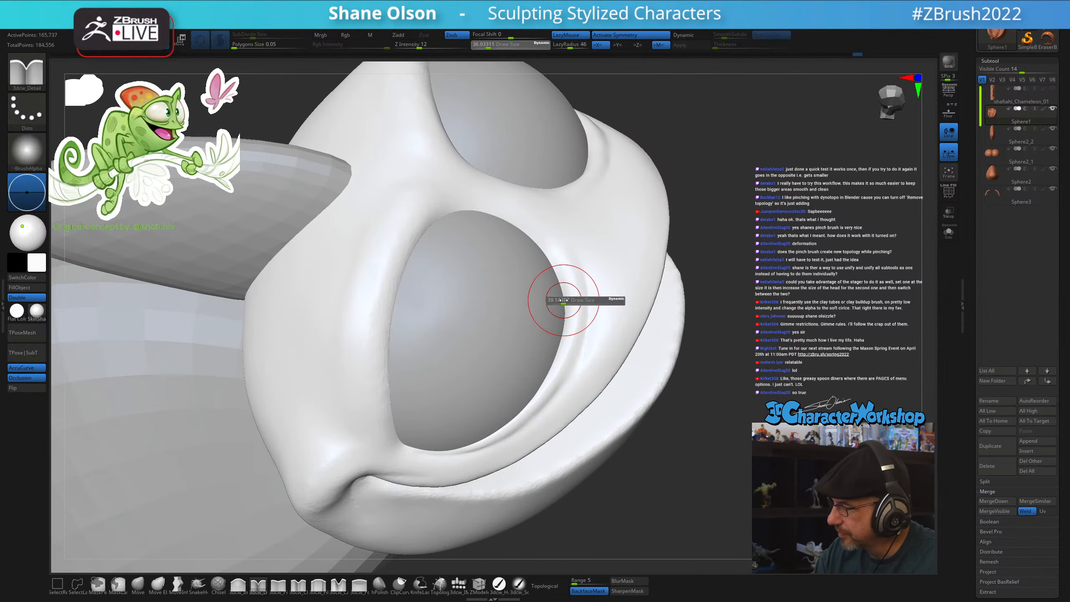
mouse_move(552, 302)
right_mouse_down()
mouse_move(603, 310)
mouse_move(583, 256)
right_mouse_up()
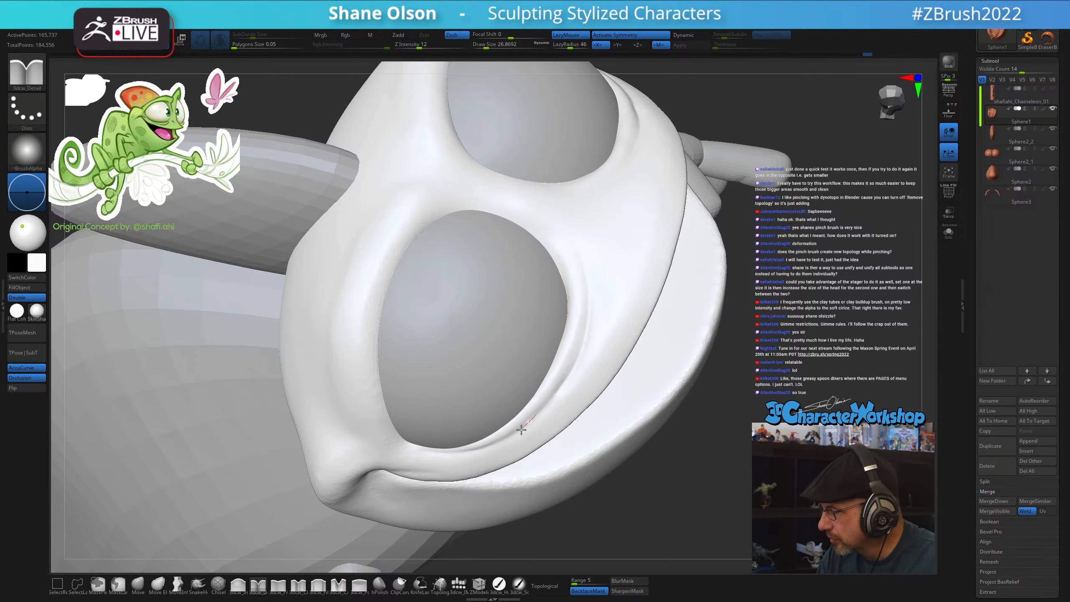
left_click_drag(521, 431, 474, 456)
right_click_drag(721, 468, 728, 405)
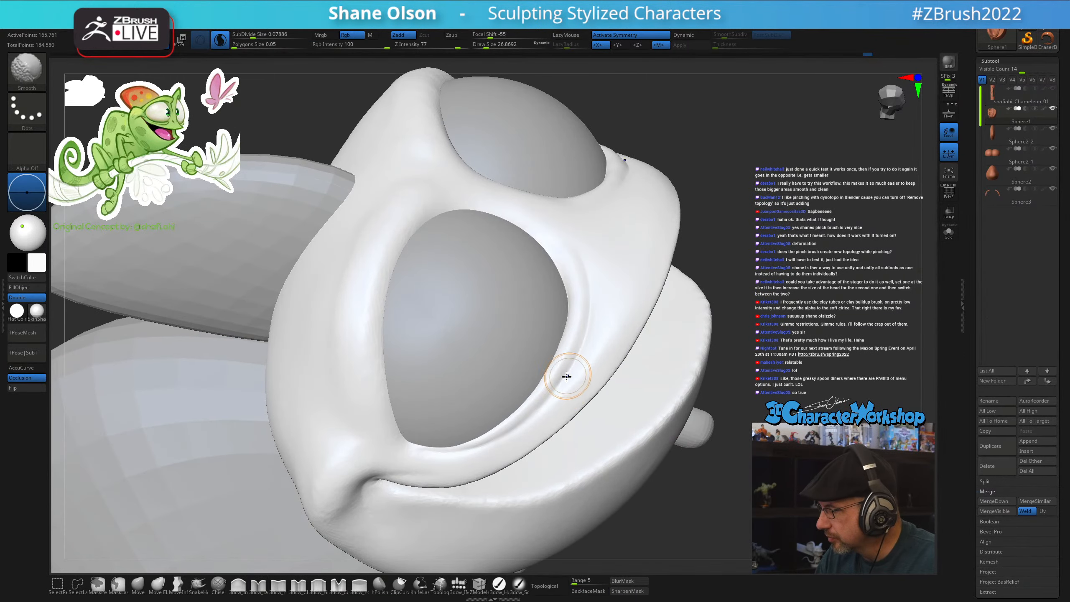
mouse_move(567, 377)
left_mouse_down("shift")
mouse_move(574, 382)
mouse_move(524, 422)
left_mouse_up("shift")
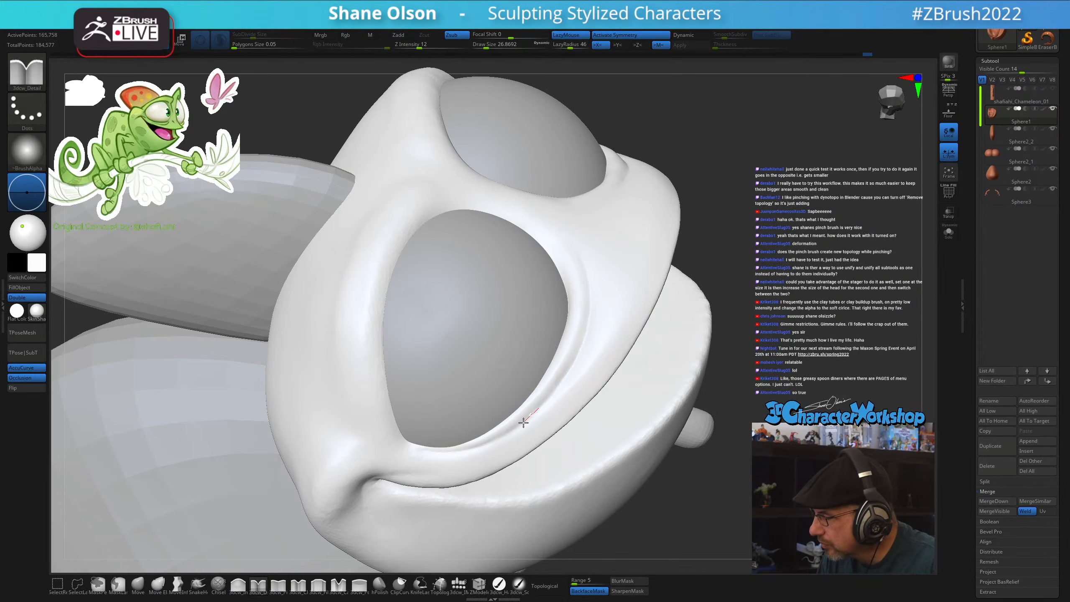
Switch to the freehand paint brush and pick the chameleon's light green skin color from the concept art
mouse_move(733, 492)
right_mouse_down("ctrl")
mouse_move(727, 452)
mouse_move(743, 481)
mouse_move(707, 502)
mouse_move(698, 489)
mouse_move(700, 516)
mouse_move(740, 510)
right_mouse_up("ctrl")
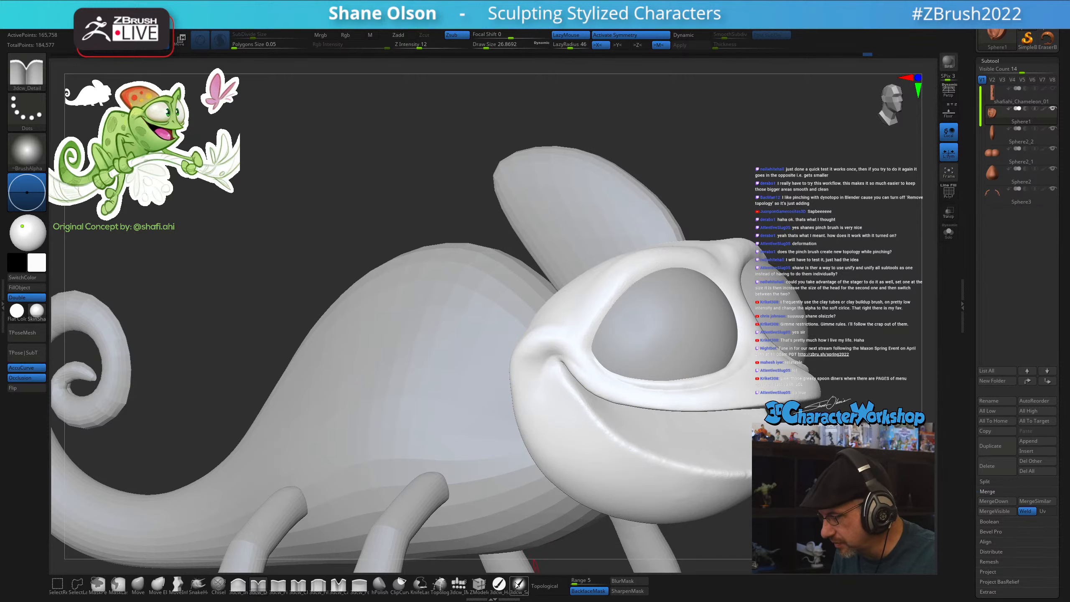
left_click(499, 585)
key("z")
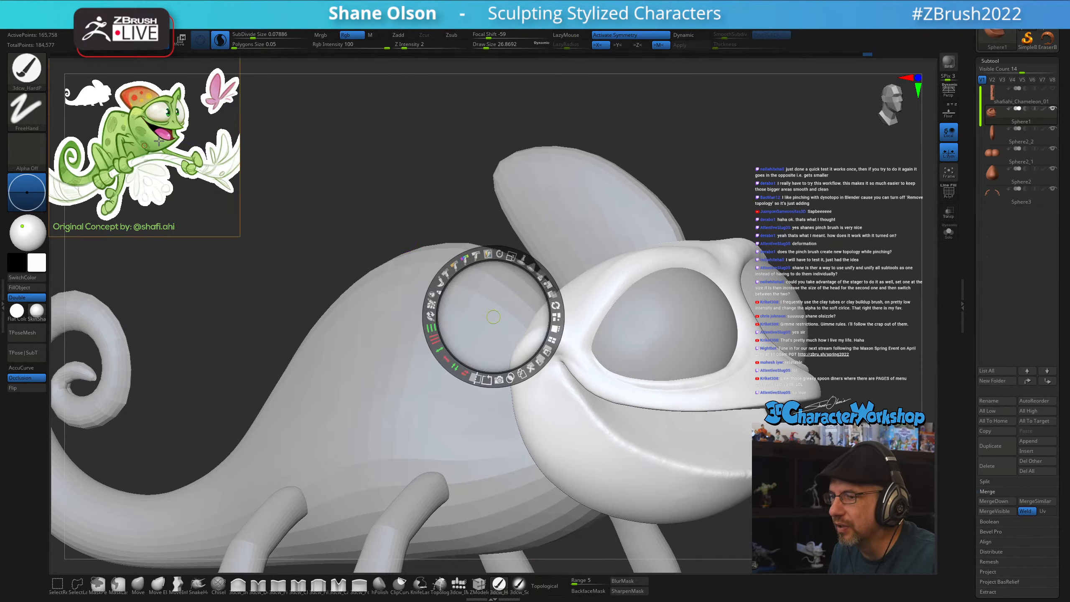
key("c")
key("z")
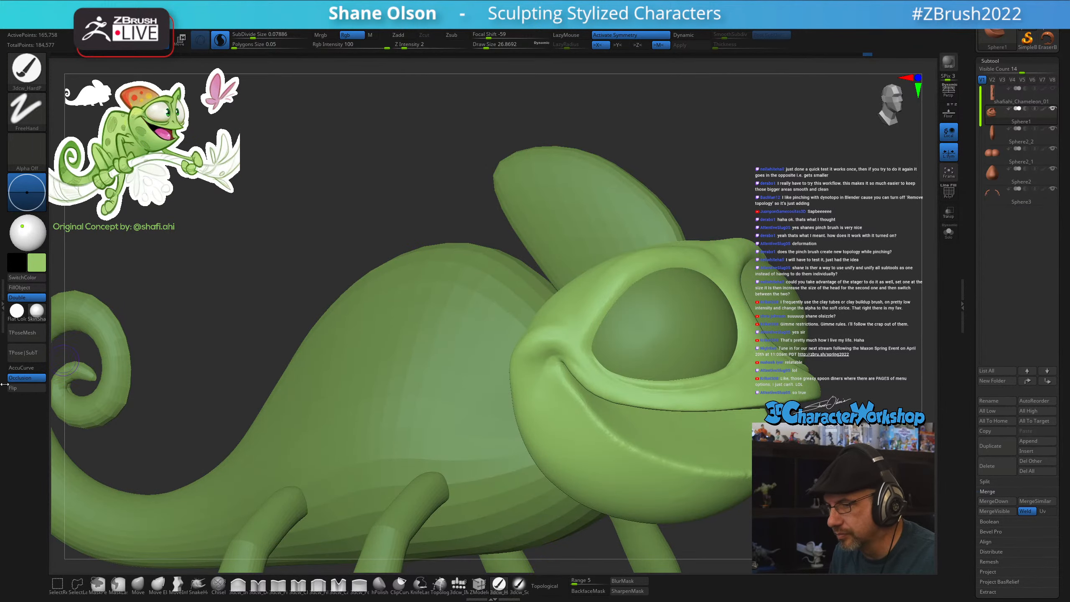
Fill the head, the body and the legs with the picked green
key("f")
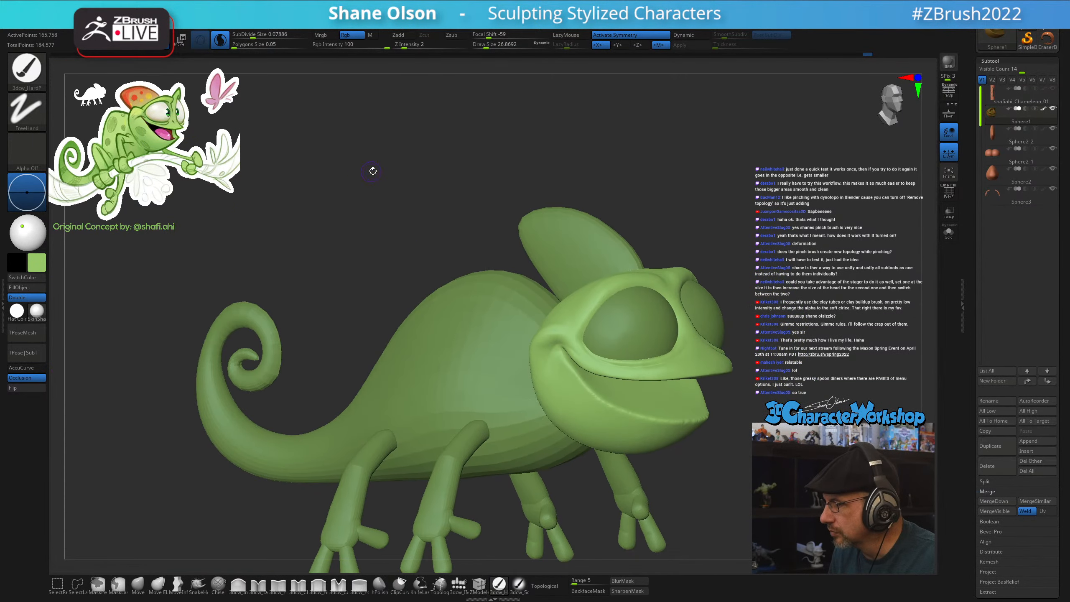
left_click_drag(360, 168, 447, 199)
left_click_drag(377, 190, 423, 174, "alt")
left_click(382, 361, "alt")
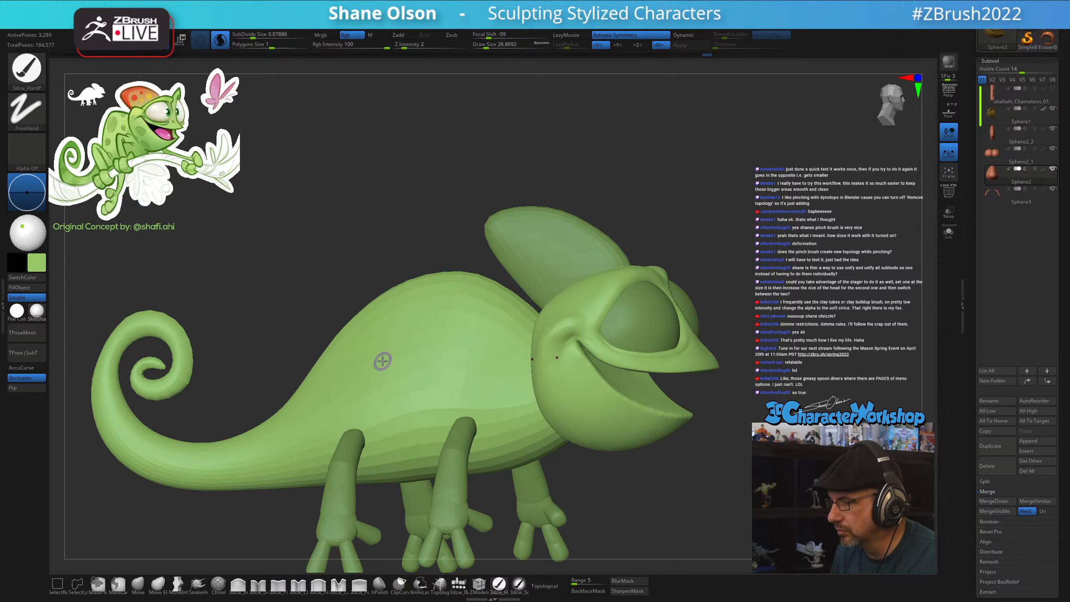
left_click(332, 483, "alt")
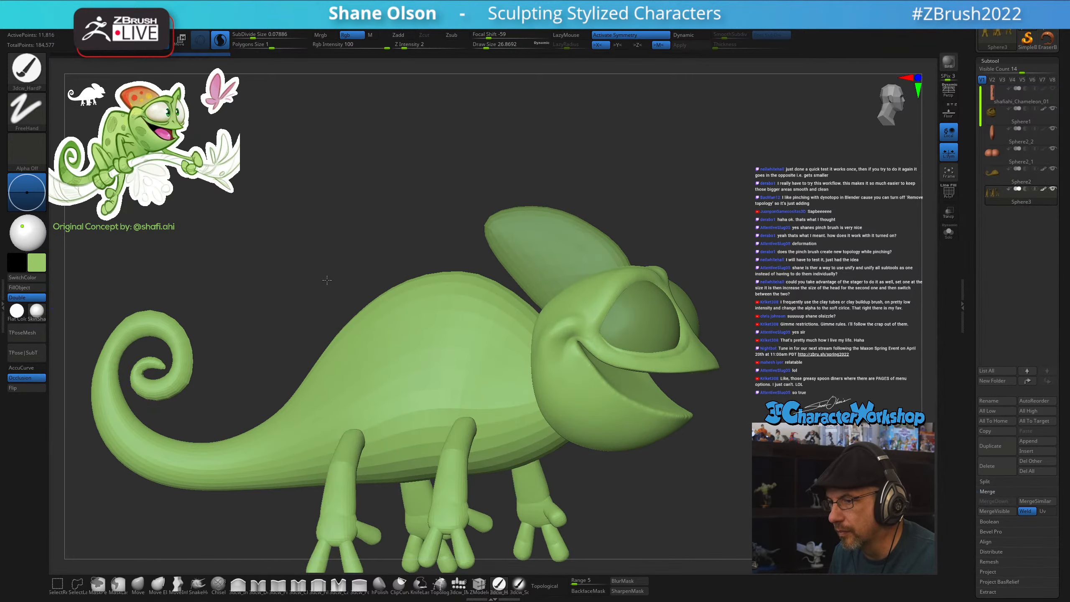
left_click_drag(327, 280, 404, 230, "alt")
left_click_drag(519, 210, 576, 215, "alt")
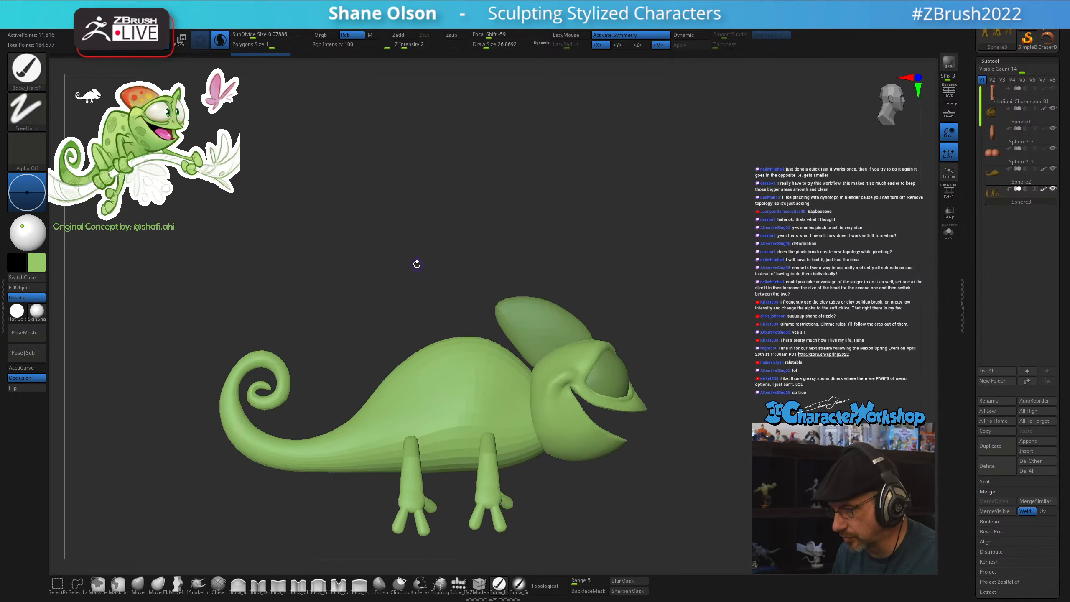
Turn on dynamic subdivision for the legs and the body, checking the wireframe of each
key("d")
left_click_drag(364, 287, 363, 298)
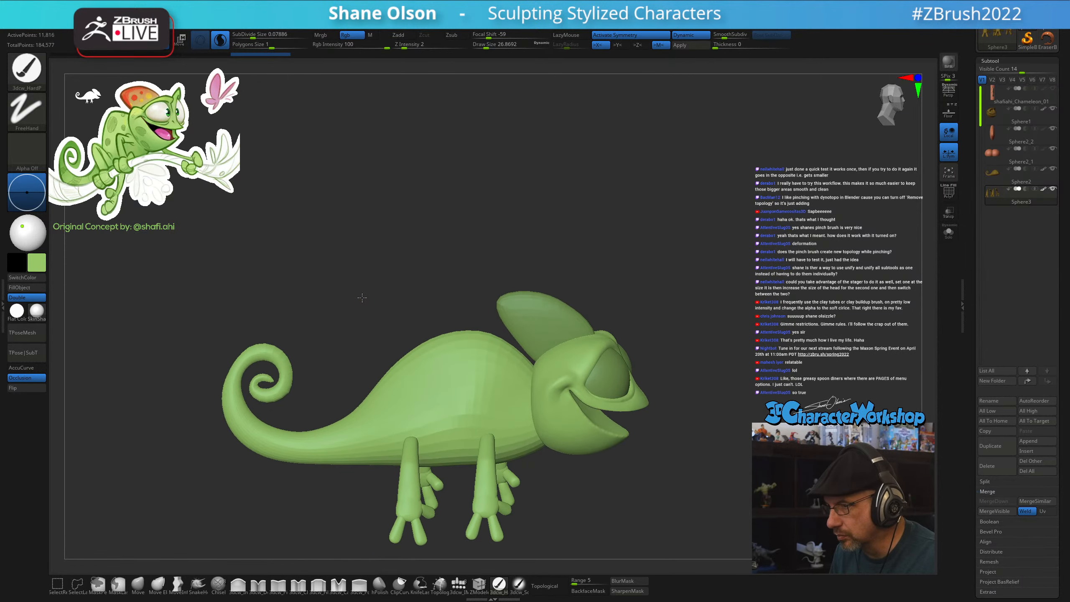
key("shift+f")
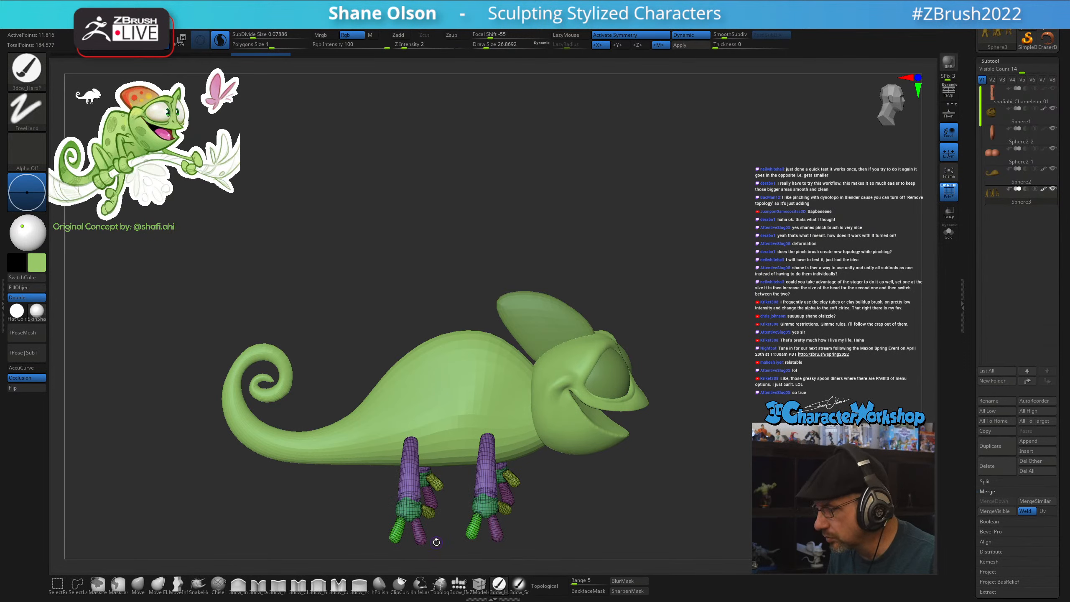
left_click(413, 387, "alt")
key("d")
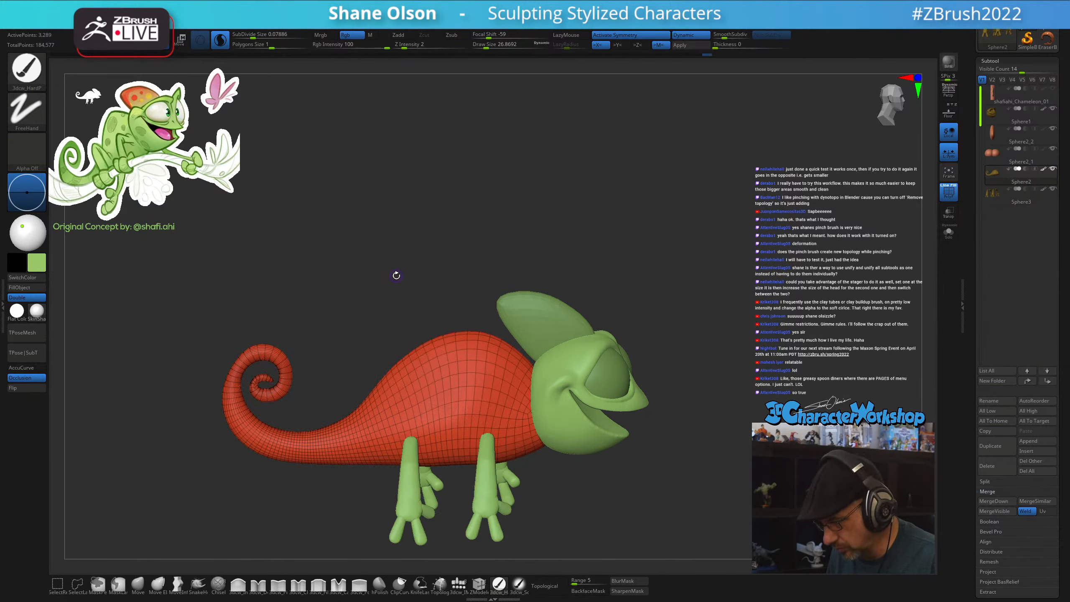
key("shift+f")
left_click_drag(464, 253, 504, 228)
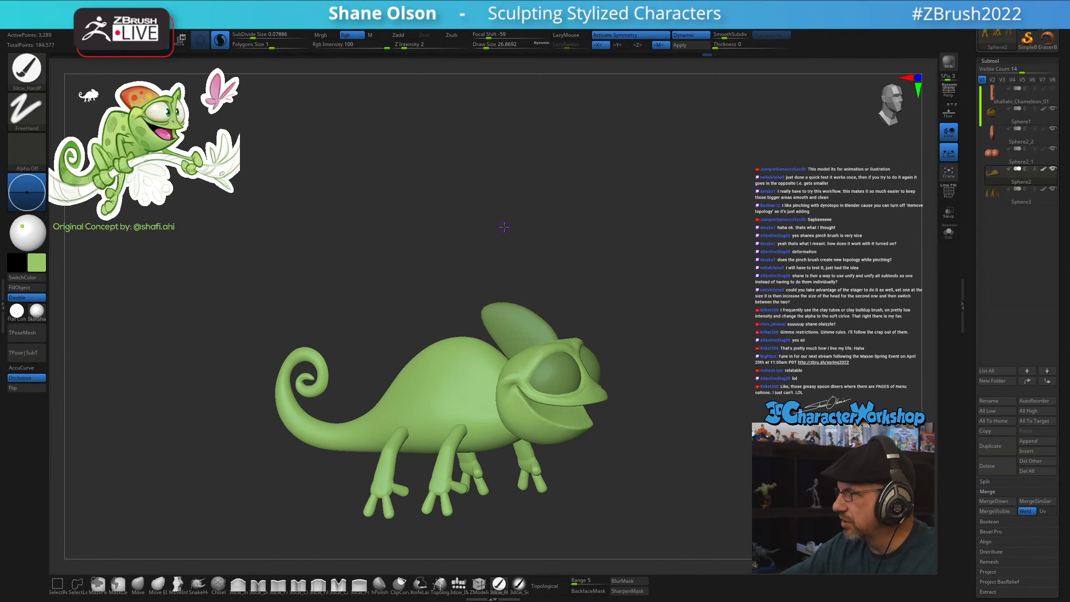
left_click_drag(665, 452, 638, 419, "alt")
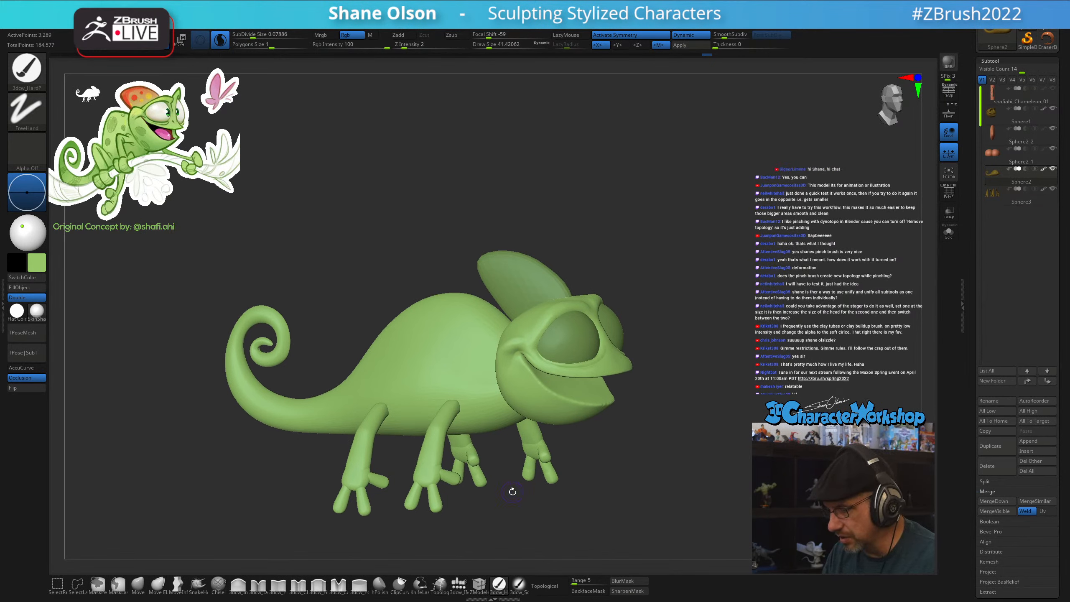
Set up the Move brush with Topological off and a draw size of about 120, and make the head active
left_click(141, 584)
mouse_move(657, 466)
left_mouse_down()
mouse_move(649, 472)
mouse_move(652, 456)
mouse_move(636, 522)
mouse_move(647, 454)
mouse_move(639, 482)
left_mouse_up()
key("s")
left_click(549, 586)
key("s")
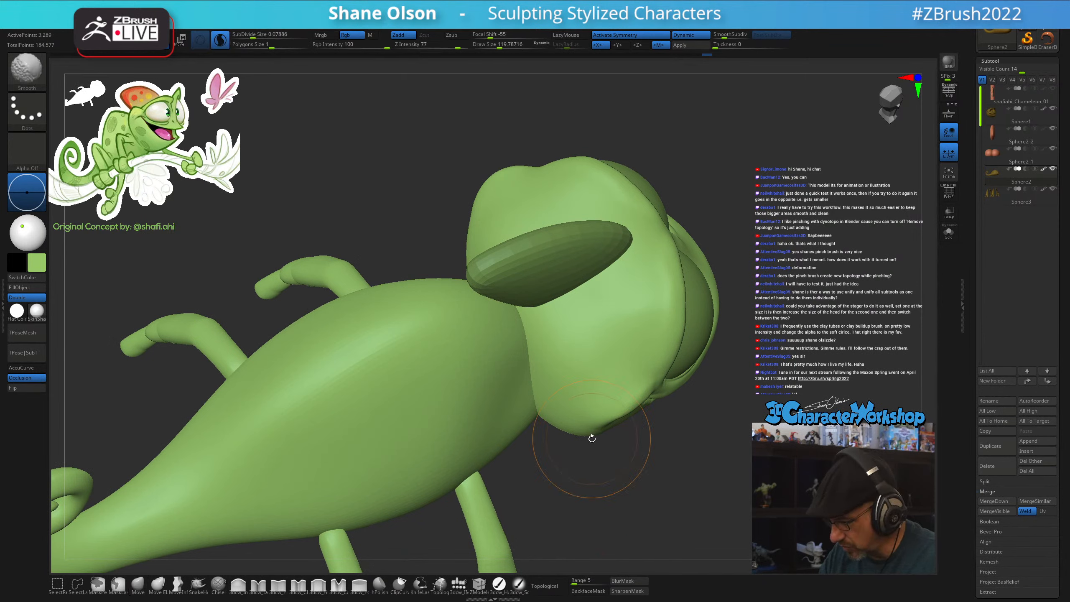
key("shift+f")
key("shift+f")
left_click(582, 413, "alt")
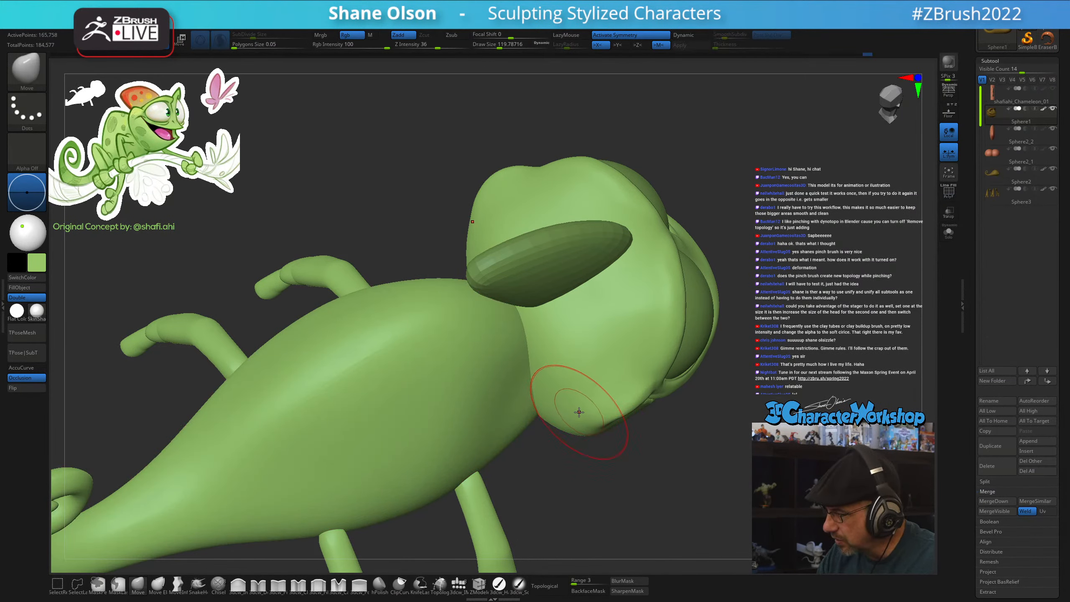
Reshape the cheek behind the mouth corner with the Move brush at draw sizes of about 97 and 83
mouse_move(657, 476)
left_mouse_down()
mouse_move(656, 496)
mouse_move(703, 478)
mouse_move(638, 476)
left_mouse_up()
right_click_drag(647, 435, 632, 471, "alt")
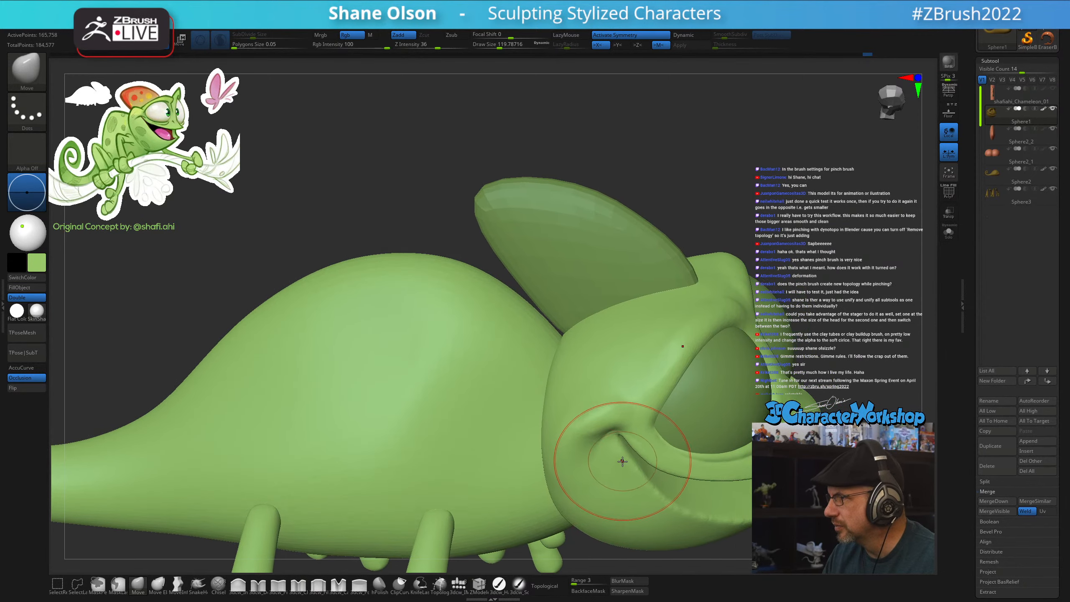
key("s")
left_click_drag(621, 471, 616, 470)
right_click_drag(617, 468, 597, 438)
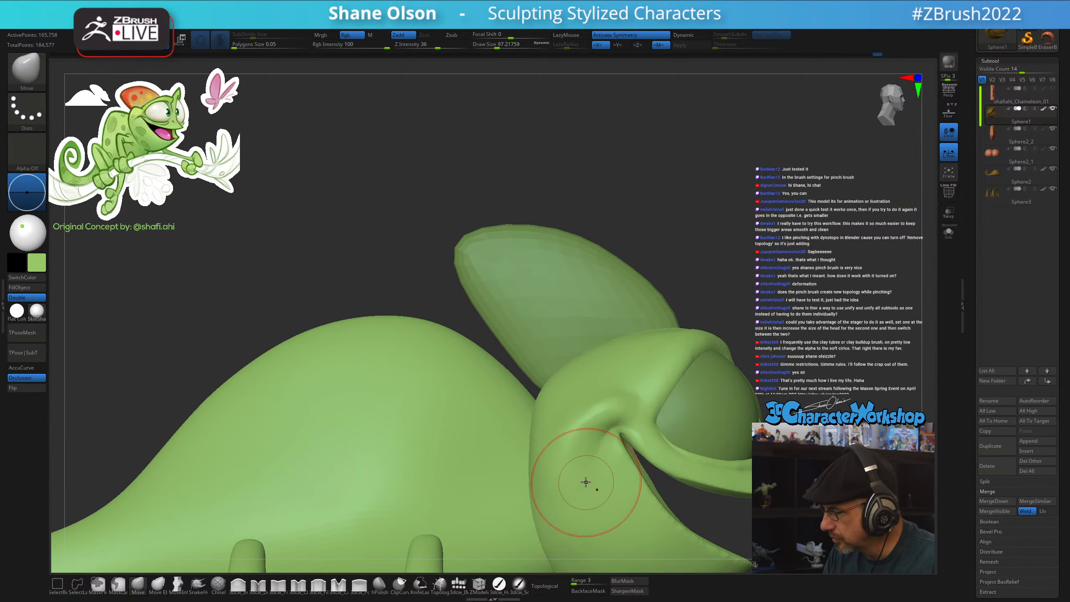
mouse_move(586, 482)
right_mouse_down()
mouse_move(710, 447)
mouse_move(699, 433)
mouse_move(653, 475)
right_mouse_up()
key("s")
left_click_drag(654, 475, 650, 475)
right_click_drag(652, 465, 645, 502)
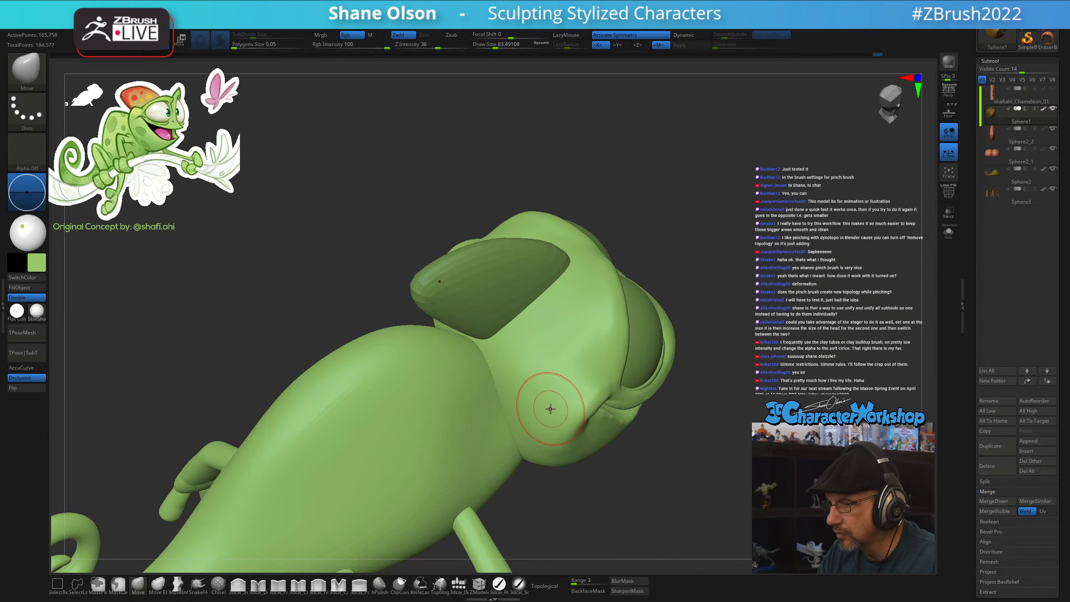
Adjust the back of the cheek near the neck with the Move brush at a draw size of about 140
key("s")
left_click_drag(550, 415, 563, 431)
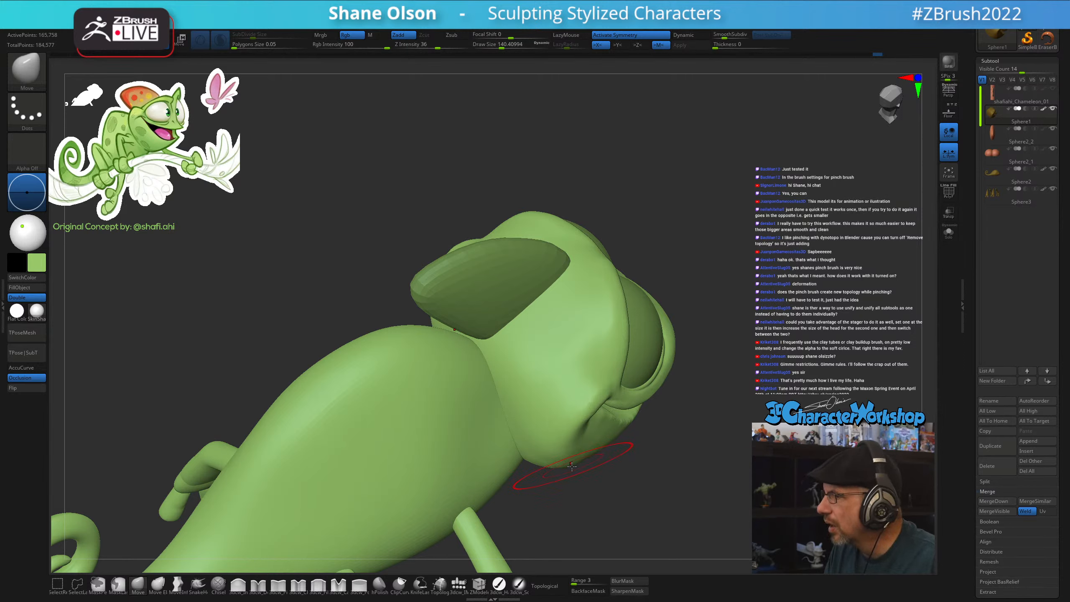
mouse_move(571, 469)
right_mouse_down()
mouse_move(612, 484)
mouse_move(591, 494)
right_mouse_up()
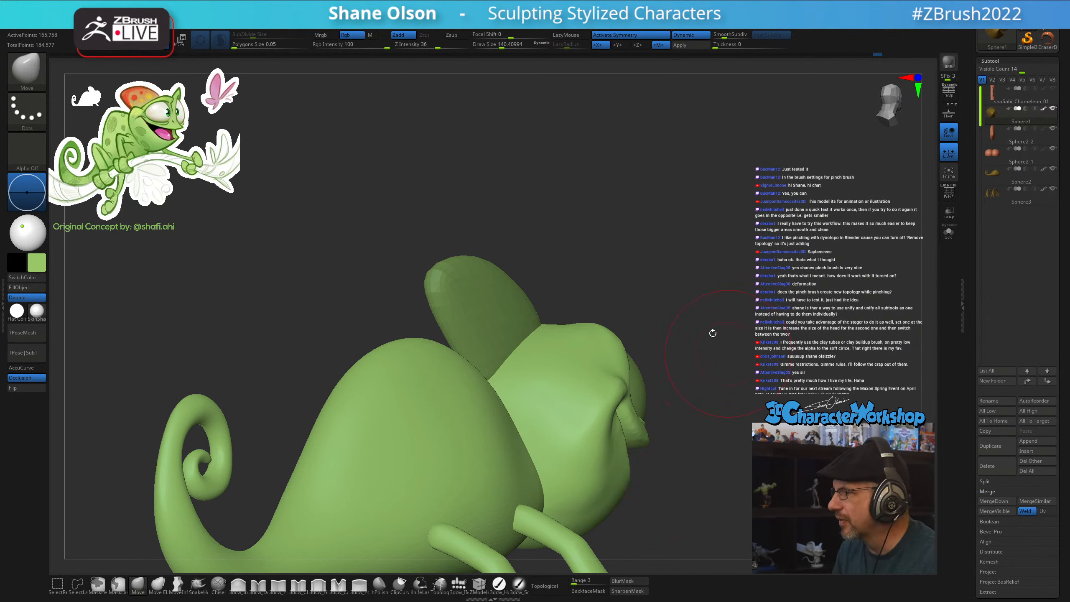
Turn off dynamic subdivision on the head and display its wireframe
right_click_drag(712, 333, 698, 313, "alt")
left_click(684, 37)
right_click_drag(703, 258, 606, 261)
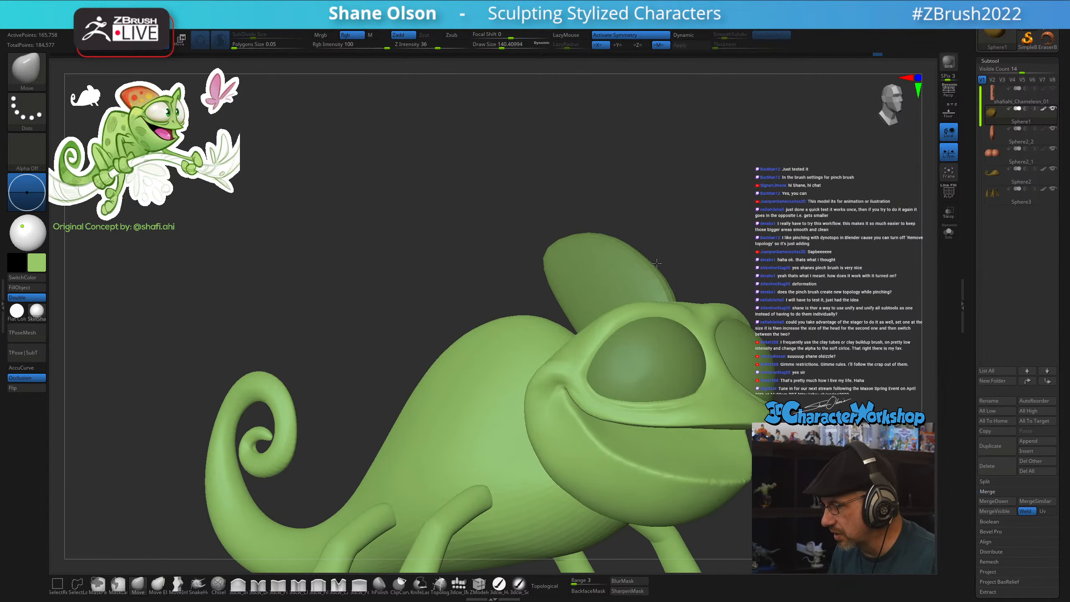
key("shift+f")
mouse_move(433, 292)
right_mouse_down("alt")
mouse_move(421, 280)
mouse_move(383, 280)
mouse_move(468, 279)
right_mouse_up("alt")
key("d")
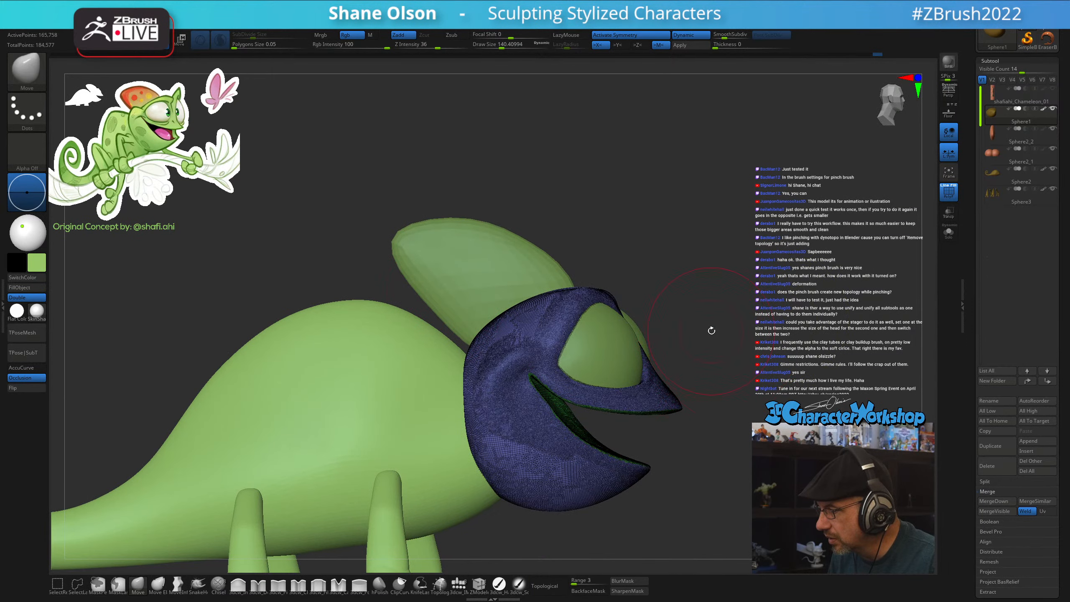
right_click_drag(743, 344, 811, 268)
left_click(686, 37)
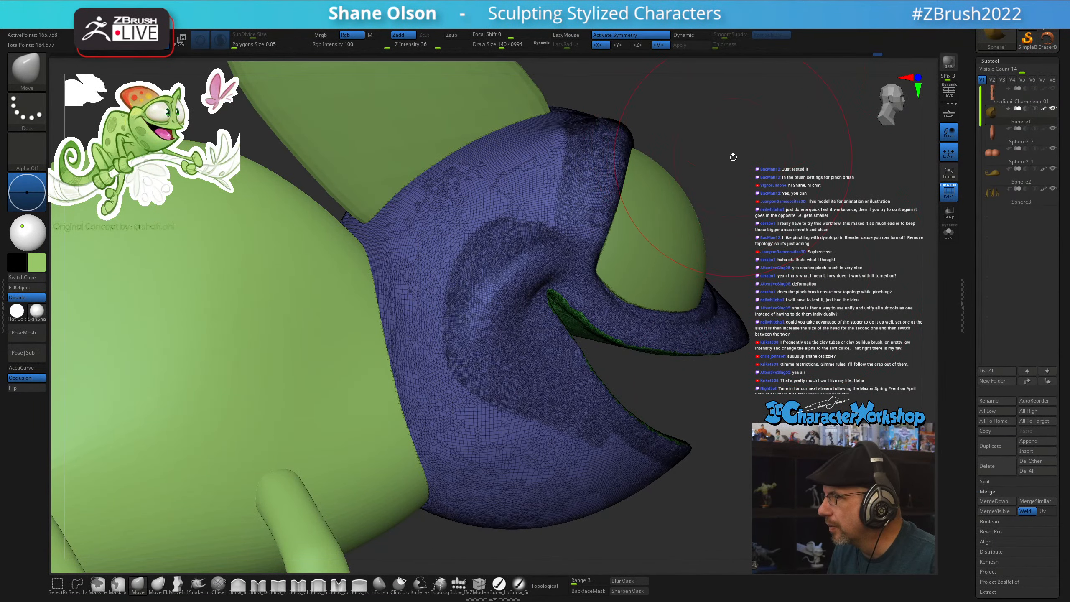
Inspect the head's mesh density around the eyelids, mouth corner and back of the cheek
key("s")
left_click_drag(737, 155, 728, 156)
right_click_drag(771, 181, 634, 346)
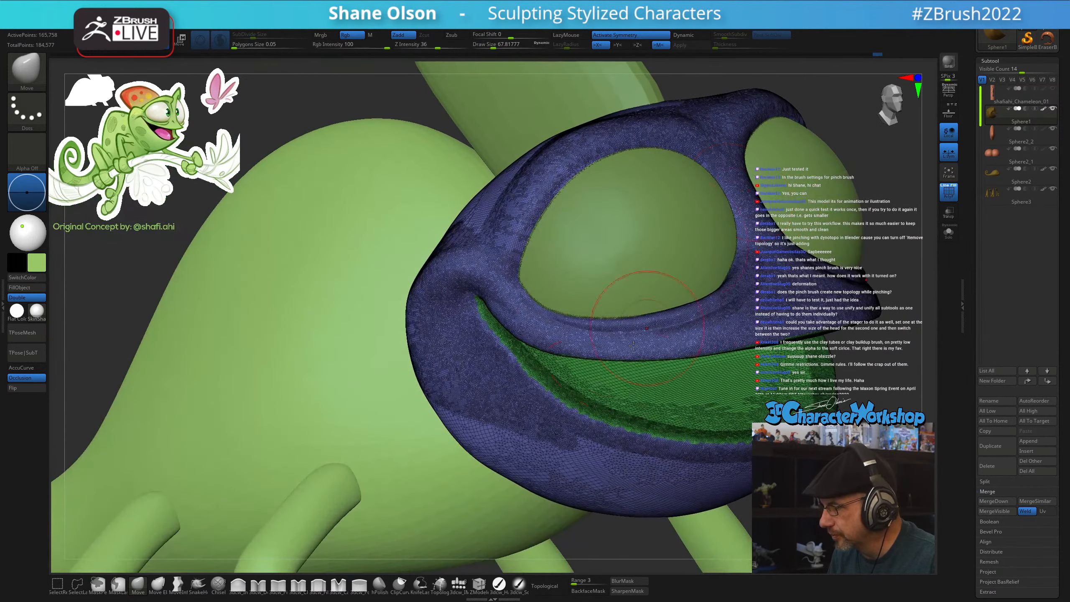
right_click_drag(465, 403, 598, 386)
right_click_drag(502, 405, 469, 473, "ctrl")
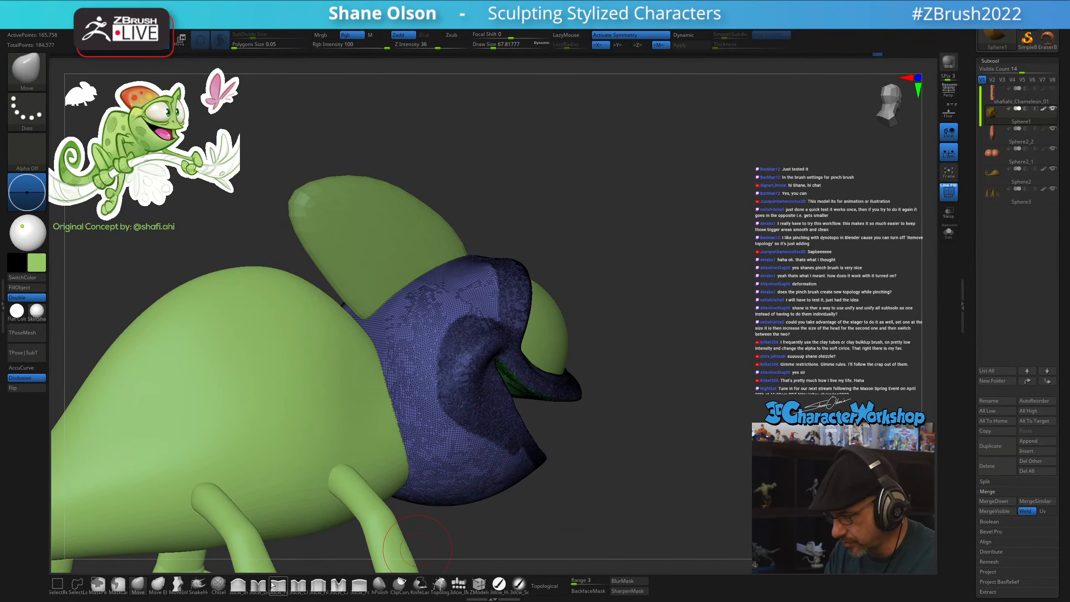
Choose the 3dcw inflate brush at a draw size of about 120 and hide the head's wireframe
left_click(241, 586)
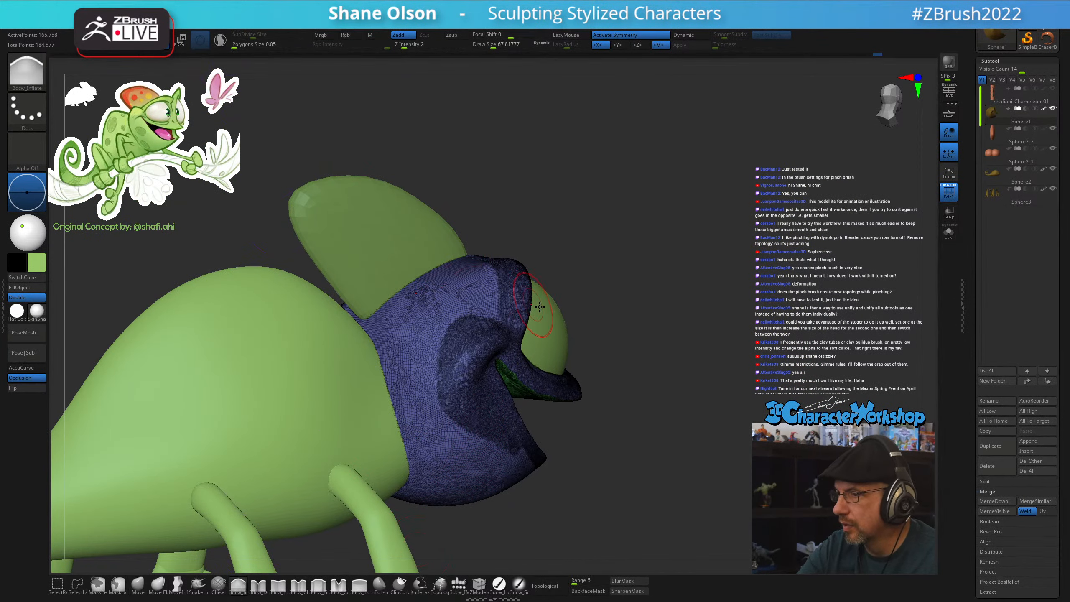
key("s")
left_click_drag(627, 305, 634, 306)
right_click_drag(681, 325, 637, 329)
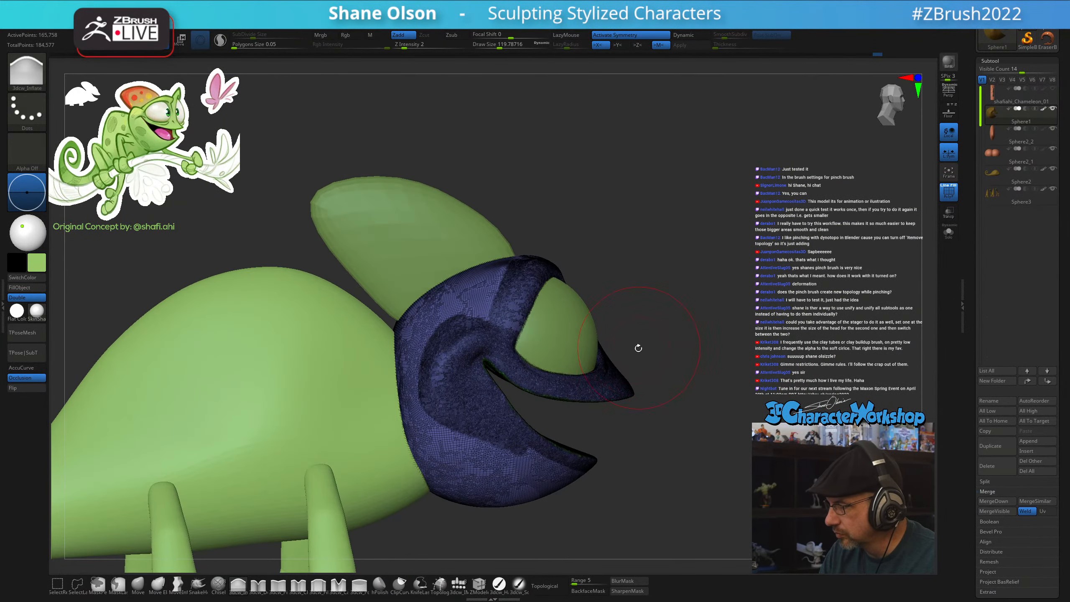
key("shift+f")
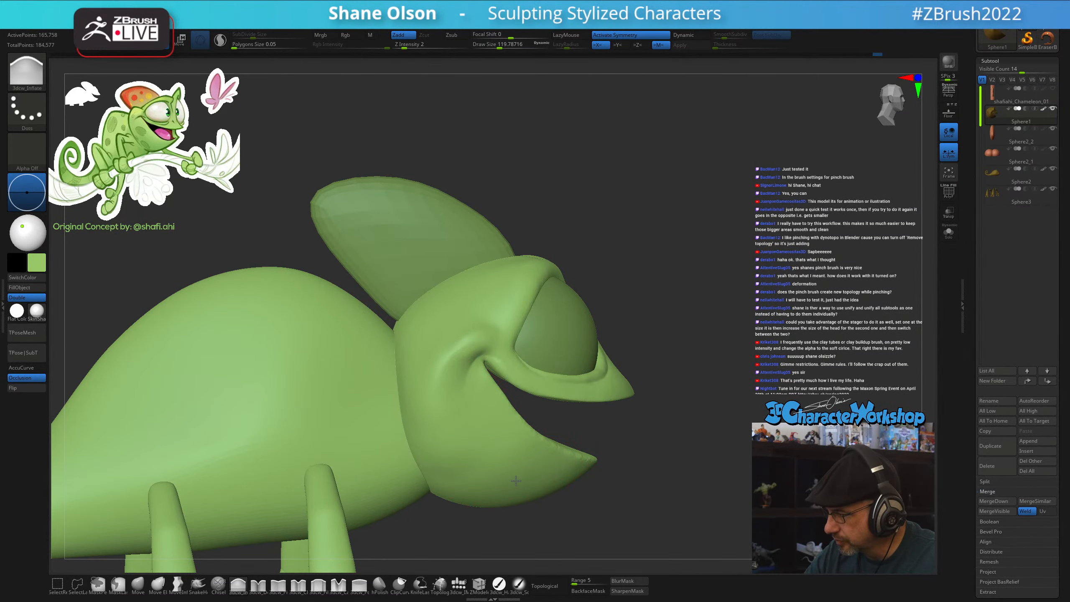
Inflate the cheek bulge behind the mouth corner with the brush's draw size set to 112
right_click_drag(516, 481, 653, 492)
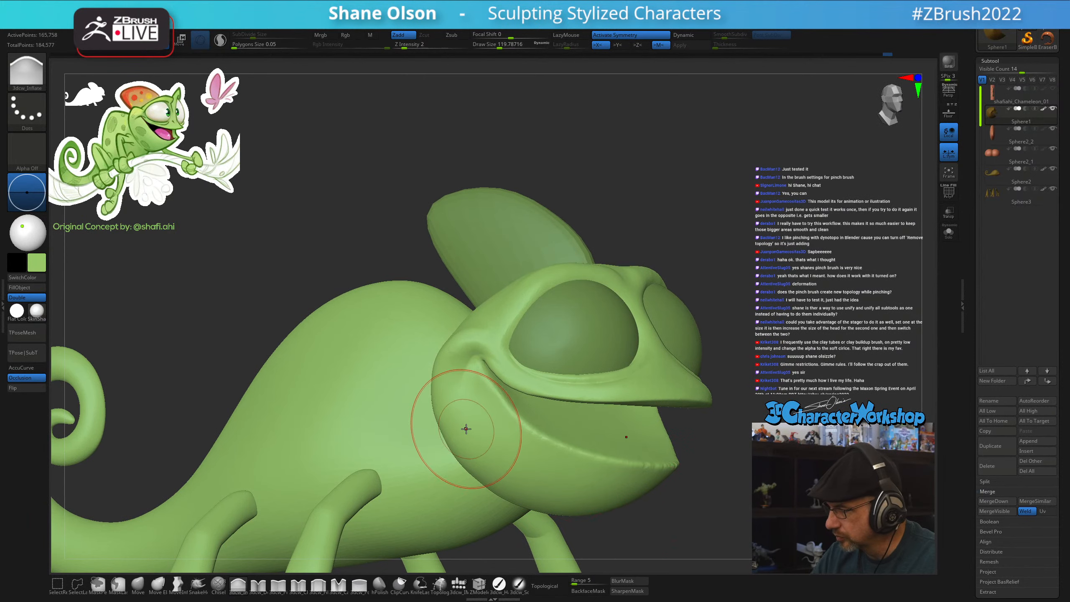
right_click_drag(463, 412, 494, 424)
key("s")
left_click(442, 350)
left_click_drag(452, 344, 459, 333)
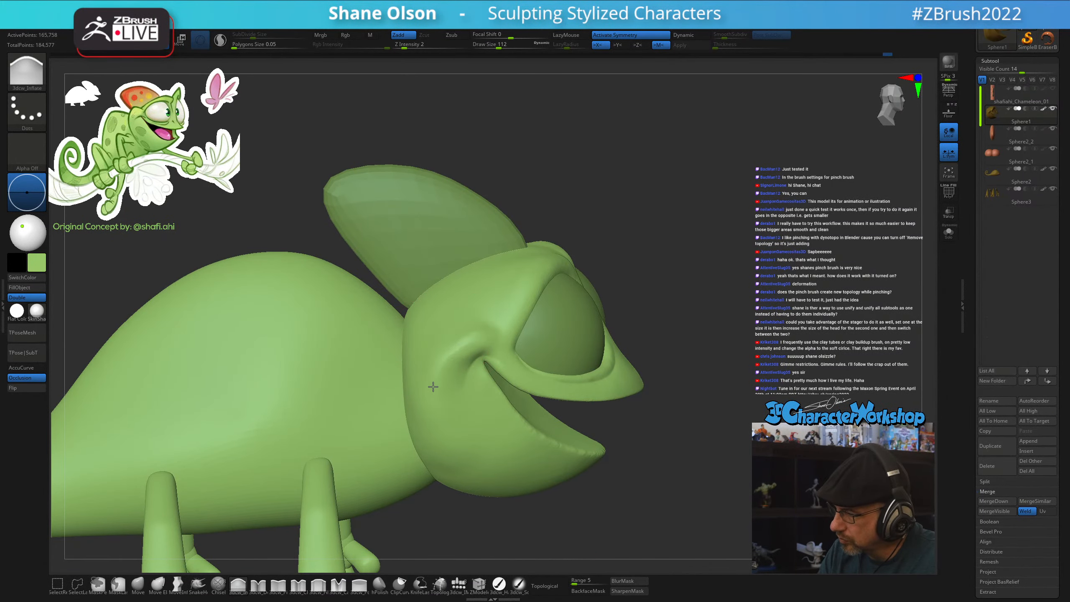
left_click_drag(433, 386, 434, 398)
mouse_move(454, 343)
left_mouse_down()
mouse_move(438, 345)
mouse_move(436, 399)
left_mouse_up()
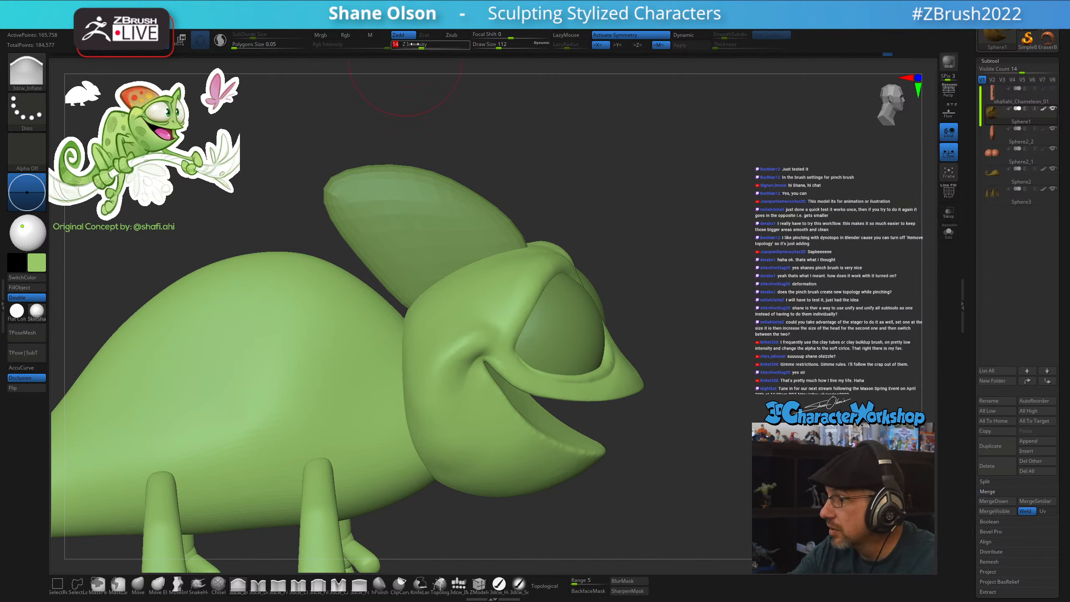
Set the inflate brush's intensity to 8 and its draw size to about 94 for the cheek
key("Return")
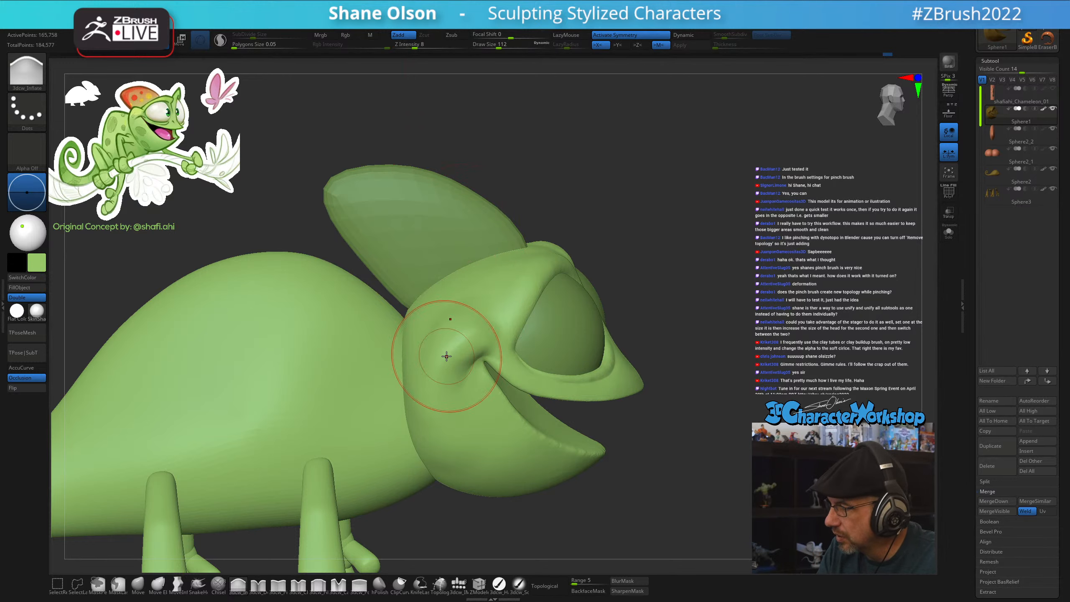
right_click_drag(505, 325, 698, 397)
key("s")
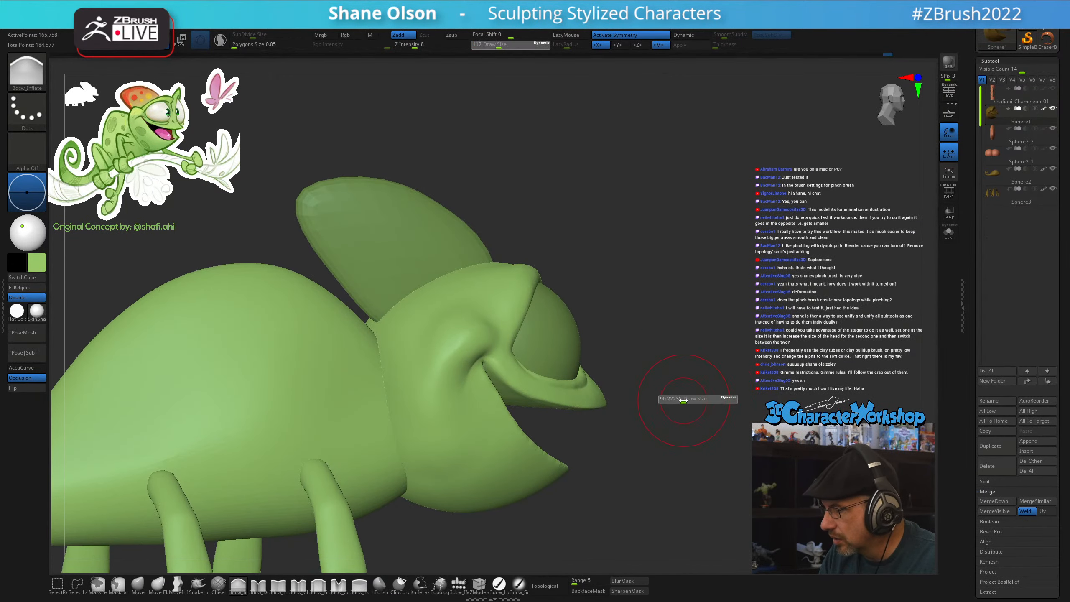
left_click_drag(698, 398, 685, 398)
mouse_move(683, 395)
right_mouse_down("ctrl")
mouse_move(672, 376)
mouse_move(655, 365)
mouse_move(650, 375)
mouse_move(648, 356)
right_mouse_up("ctrl")
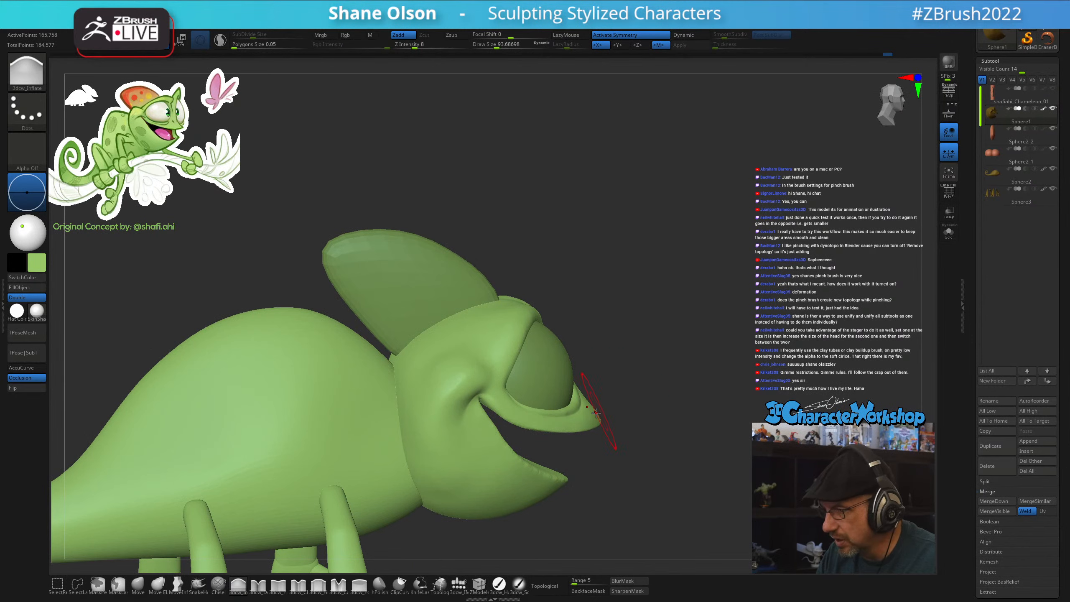
Display the head's wireframe and turn on Sculptris Pro with a draw size of about 74
key("shift")
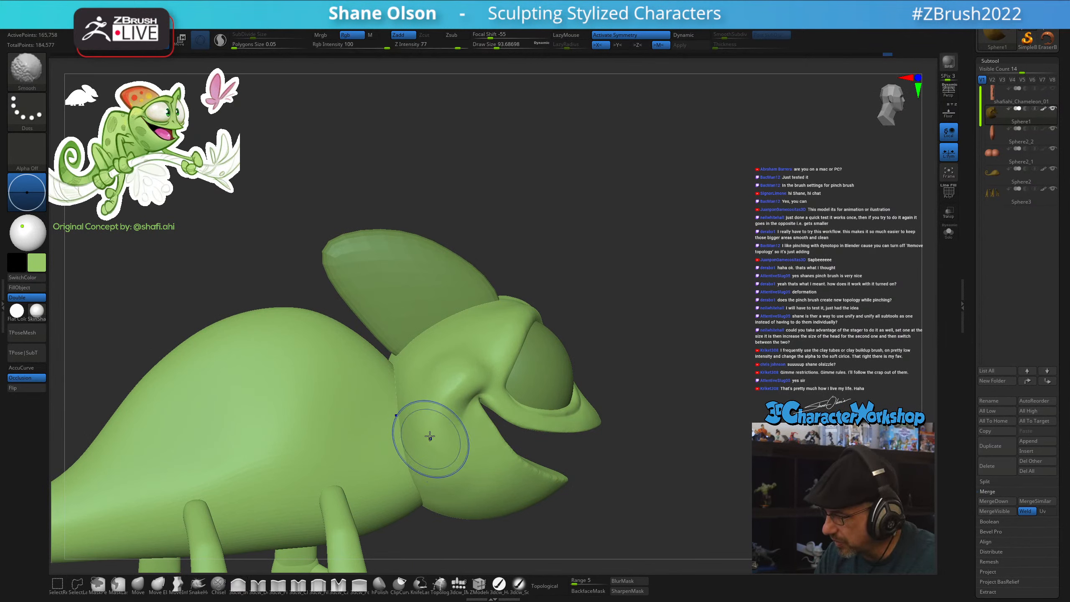
key("shift+f")
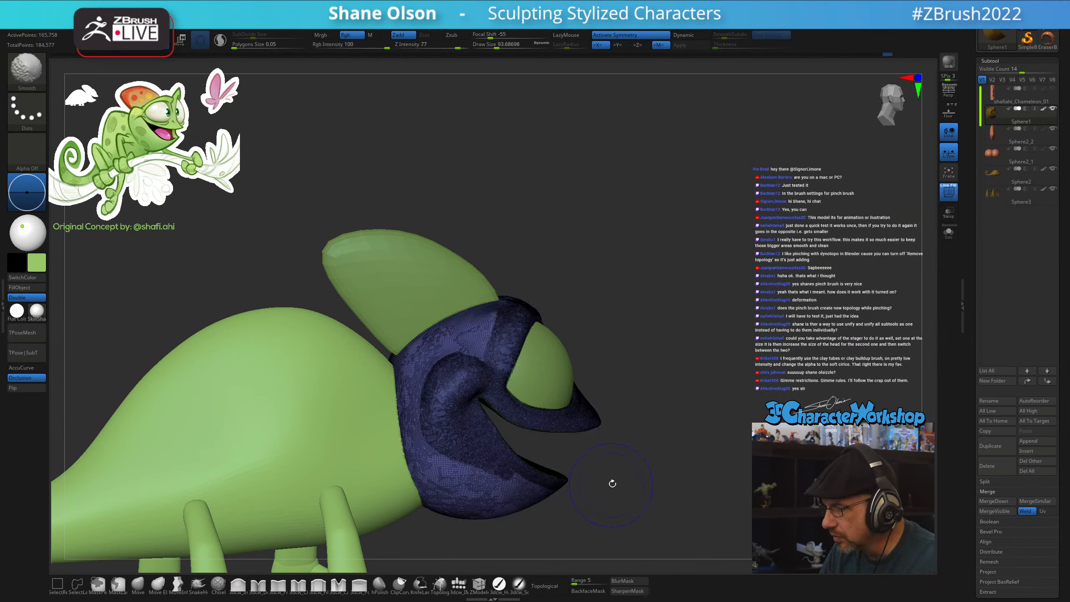
mouse_move(643, 480)
left_mouse_down("alt")
mouse_move(688, 493)
mouse_move(697, 473)
mouse_move(732, 481)
mouse_move(726, 462)
left_mouse_up("alt")
key("s")
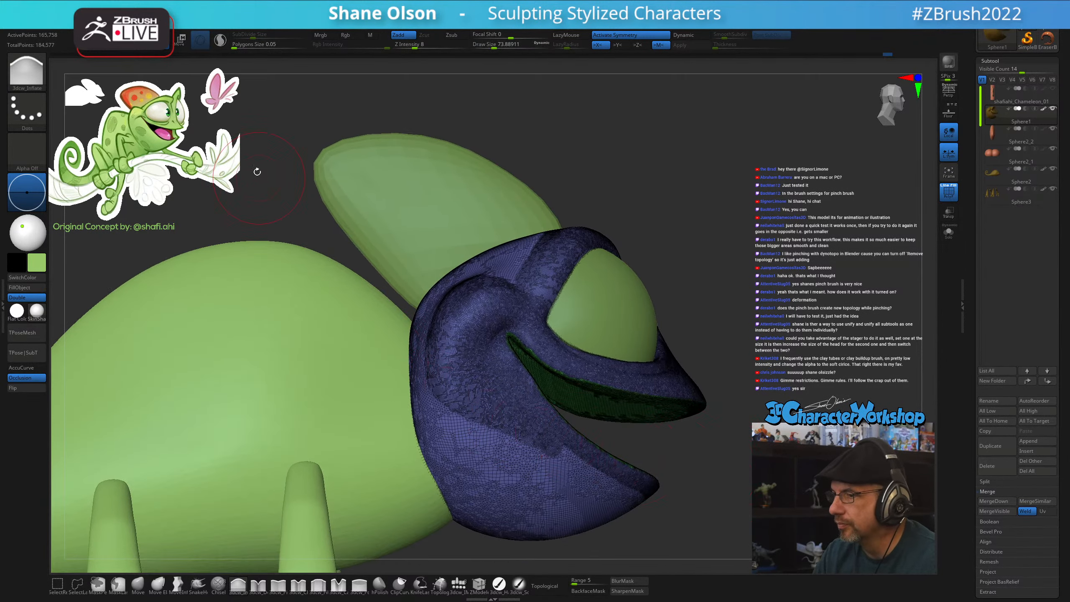
key("shift")
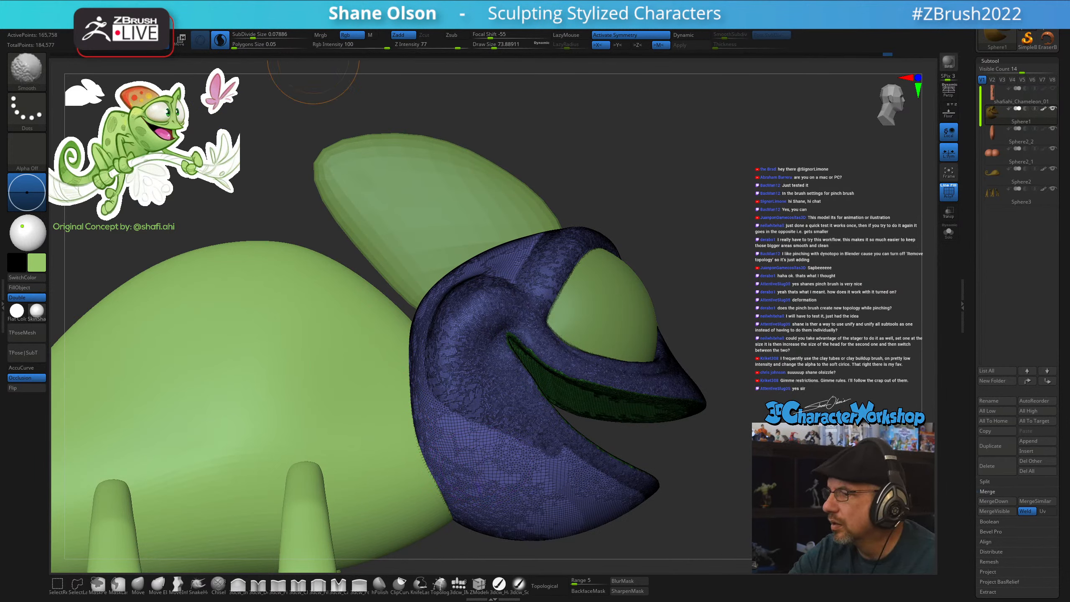
Try smoothing the lower cheek with a subdivide size of about 0.09
left_click_drag(251, 35, 252, 35)
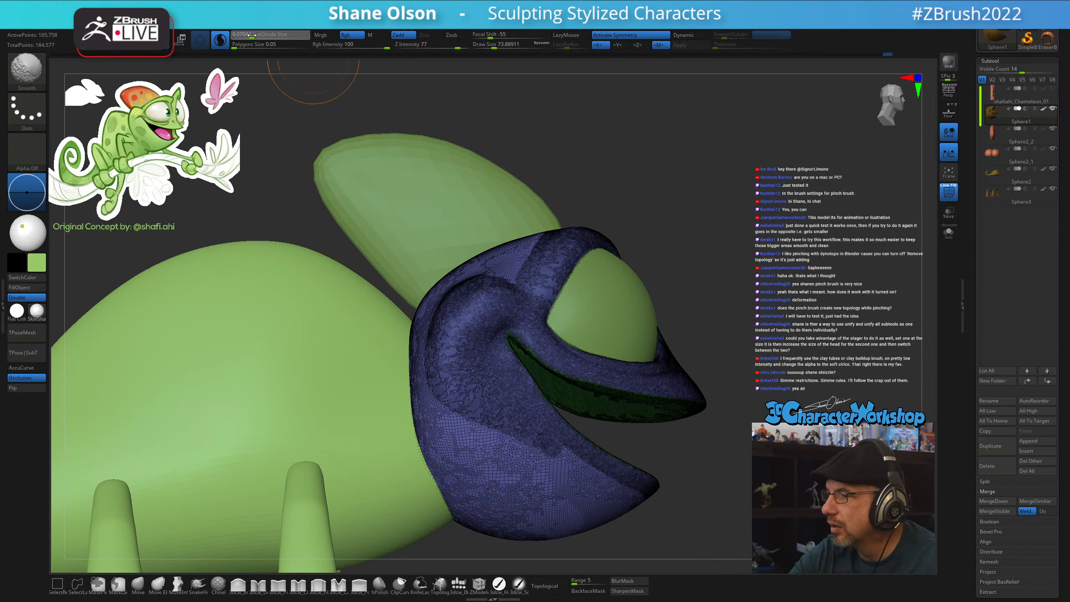
mouse_move(467, 417)
left_mouse_down("shift")
mouse_move(470, 437)
mouse_move(485, 432)
left_mouse_up("shift")
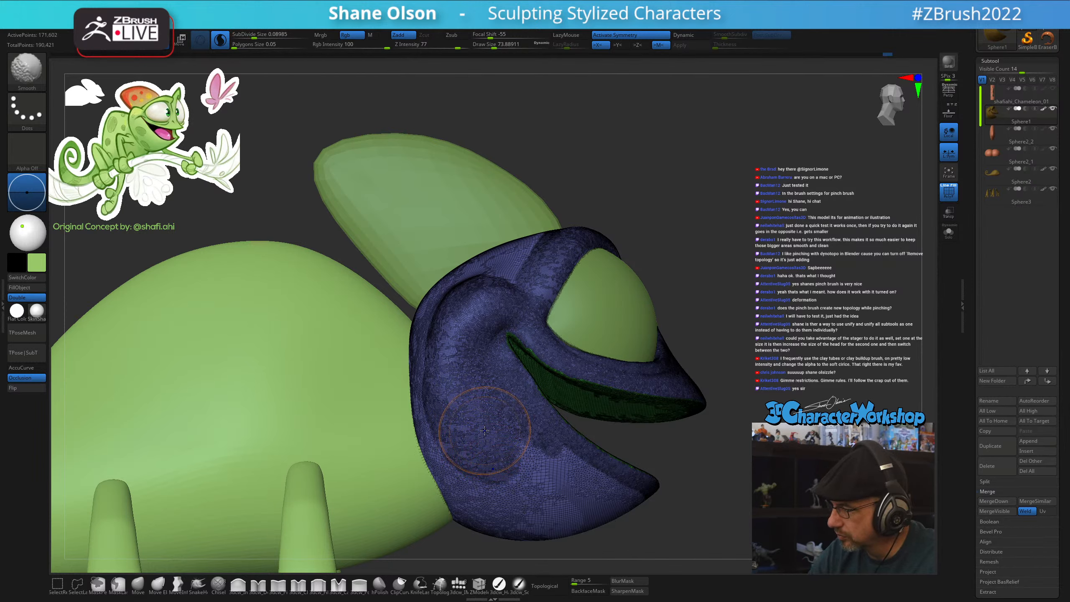
key("ctrl")
key("ctrl+z")
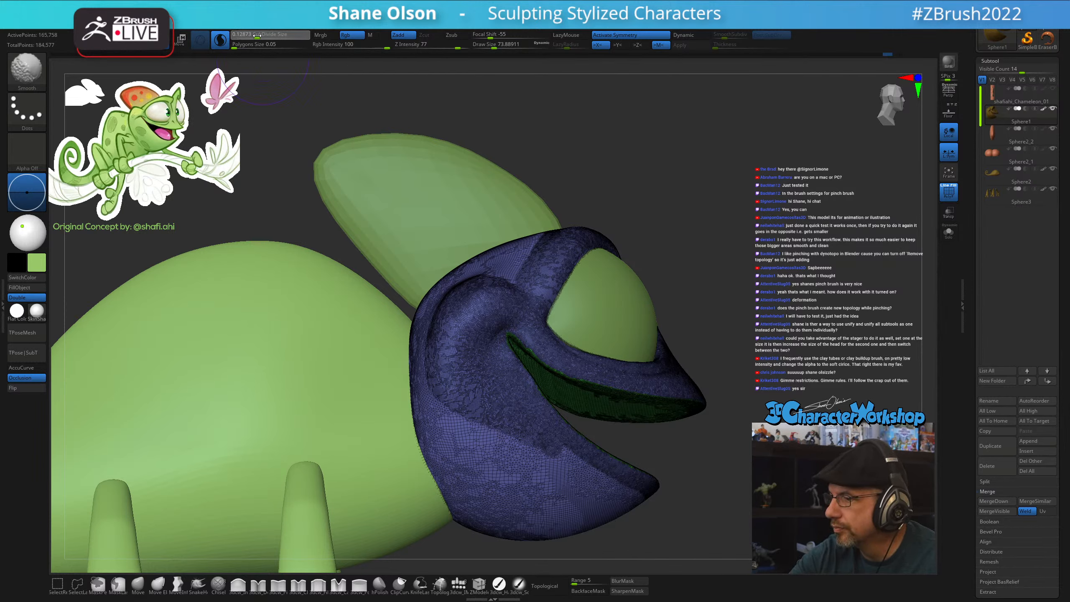
Set the subdivide size to about 0.144 and smooth the lower jaw and cheek to even out their mesh
left_click_drag(257, 35, 258, 35)
mouse_move(475, 431)
left_mouse_down("shift")
mouse_move(502, 471)
mouse_move(448, 371)
mouse_move(464, 416)
mouse_move(521, 474)
left_mouse_up("shift")
mouse_move(594, 483)
left_mouse_down("shift")
mouse_move(548, 451)
mouse_move(621, 485)
left_mouse_up("shift")
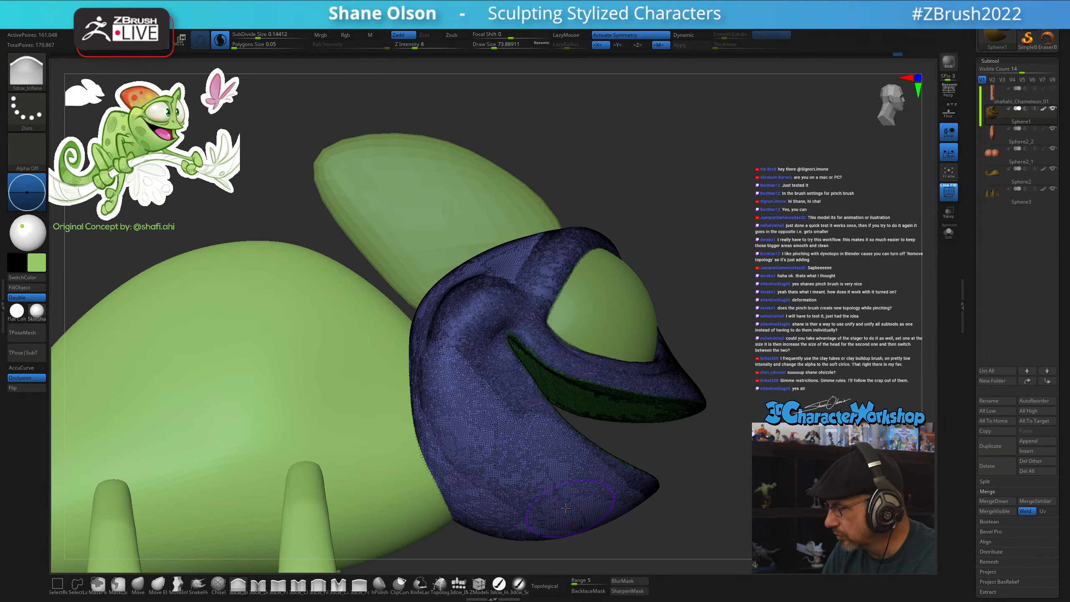
mouse_move(445, 394)
left_mouse_down("shift")
mouse_move(449, 447)
mouse_move(497, 508)
left_mouse_up("shift")
left_click_drag(207, 354, 291, 340)
mouse_move(447, 278)
left_mouse_down("shift")
mouse_move(422, 358)
mouse_move(406, 257)
mouse_move(490, 407)
left_mouse_up("shift")
mouse_move(710, 426)
left_mouse_down()
mouse_move(695, 421)
mouse_move(726, 421)
left_mouse_up()
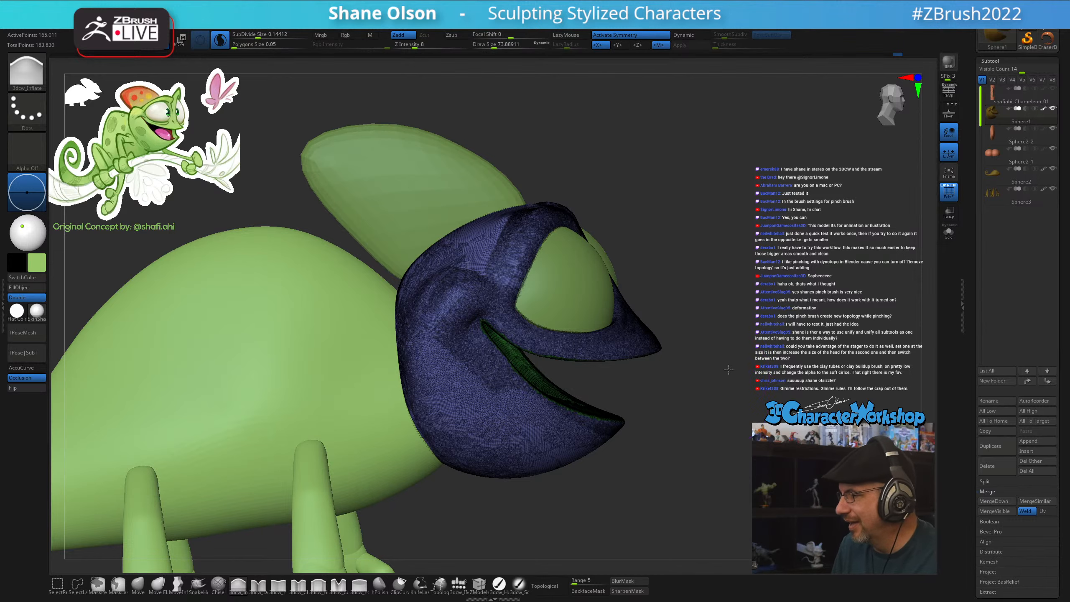
Smooth the side of the head behind the eye, up to the brow beside the crest
left_click_drag(729, 370, 734, 364)
left_click_drag(723, 224, 717, 248)
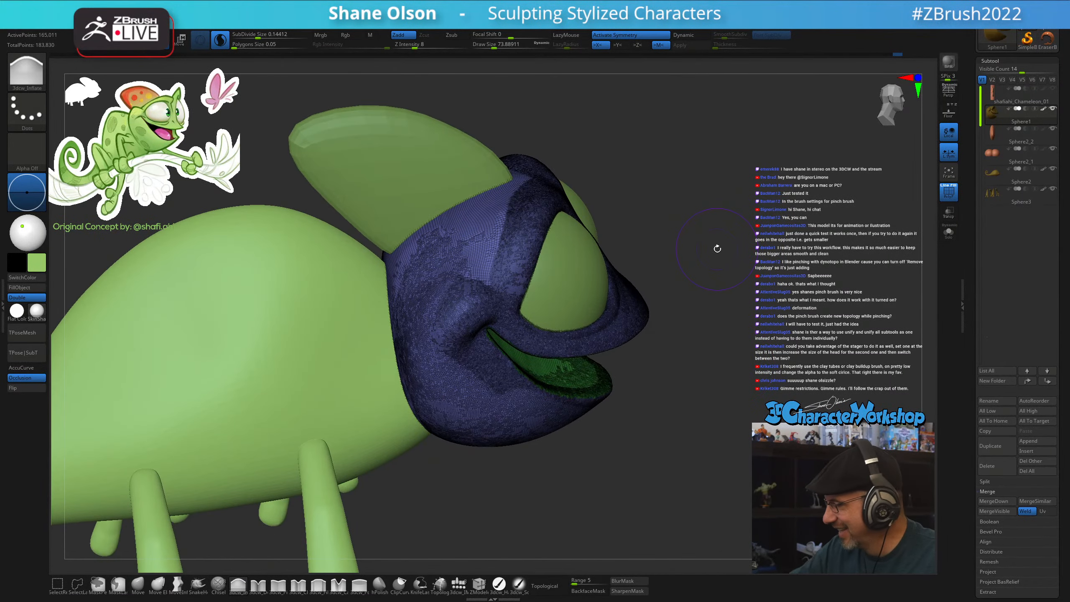
left_click_drag(646, 235, 658, 270)
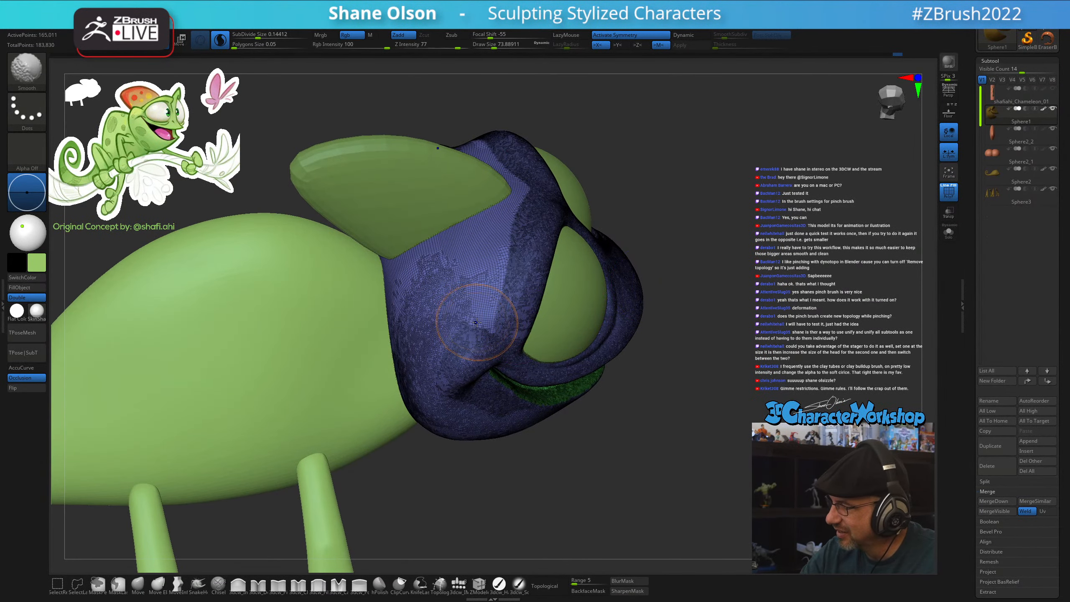
mouse_move(474, 279)
left_mouse_down("shift")
mouse_move(505, 211)
mouse_move(491, 230)
left_mouse_up("shift")
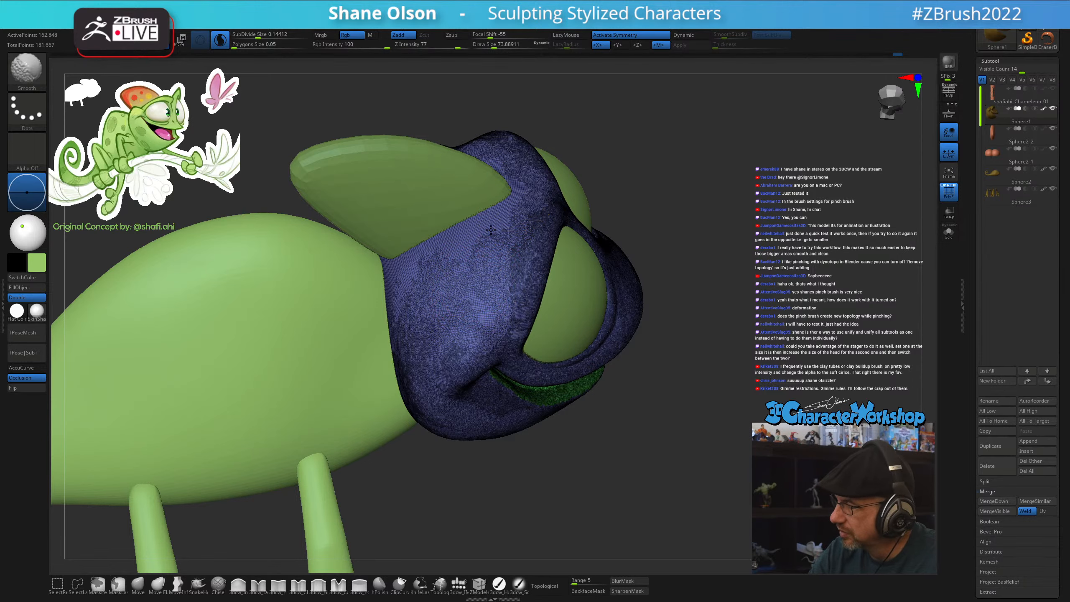
left_click_drag(687, 287, 662, 272)
left_click_drag(512, 229, 521, 210, "shift")
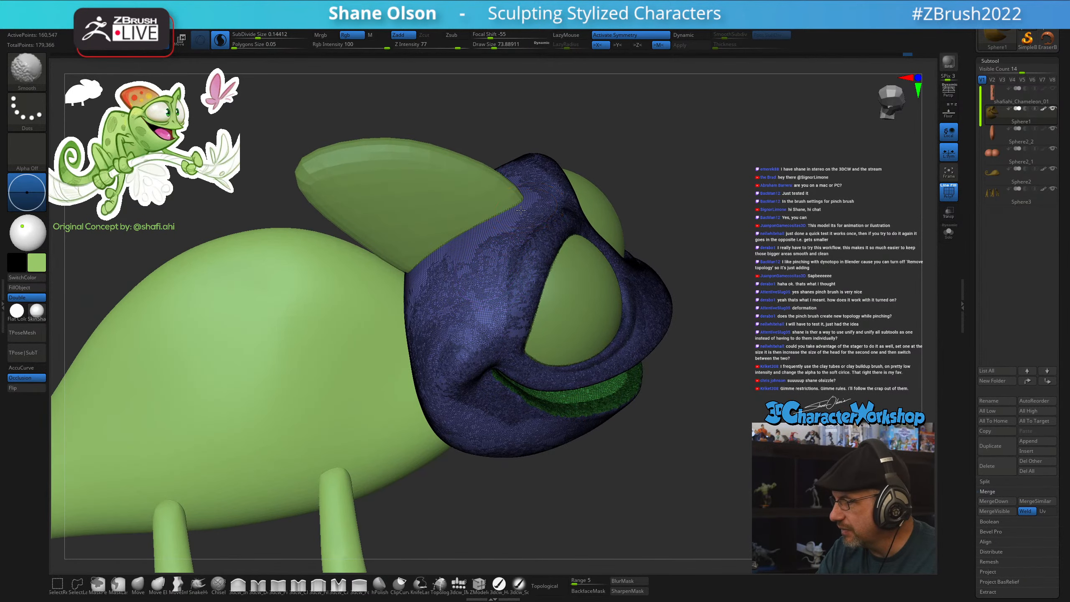
Smooth the back of the head along the neck, the cheek bulge and the side of the lower jaw
left_click_drag(700, 464, 626, 466)
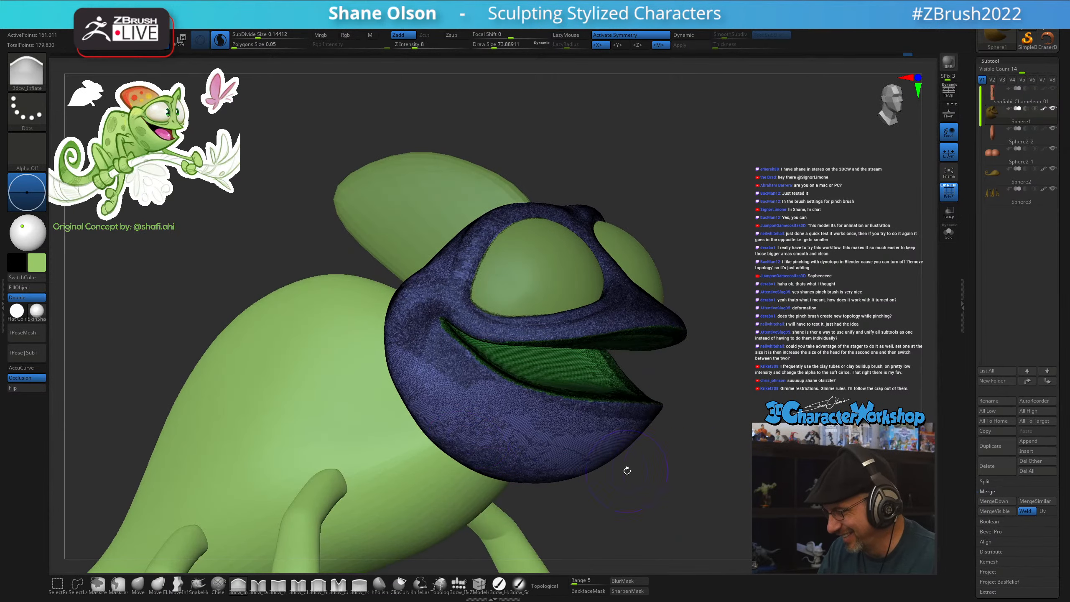
mouse_move(687, 442)
left_mouse_down()
mouse_move(632, 445)
mouse_move(711, 451)
left_mouse_up()
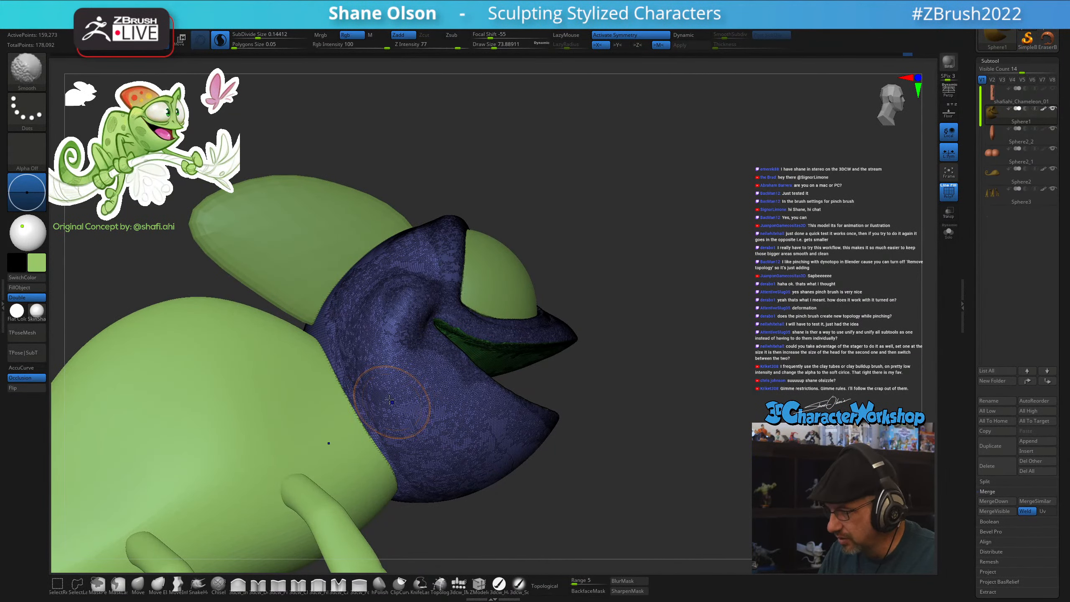
mouse_move(337, 312)
left_mouse_down("shift")
mouse_move(352, 393)
mouse_move(447, 494)
left_mouse_up("shift")
mouse_move(630, 475)
left_mouse_down()
mouse_move(645, 481)
mouse_move(741, 426)
mouse_move(741, 393)
mouse_move(657, 378)
left_mouse_up()
mouse_move(405, 312)
left_mouse_down("shift")
mouse_move(418, 230)
mouse_move(434, 253)
mouse_move(414, 274)
left_mouse_up("shift")
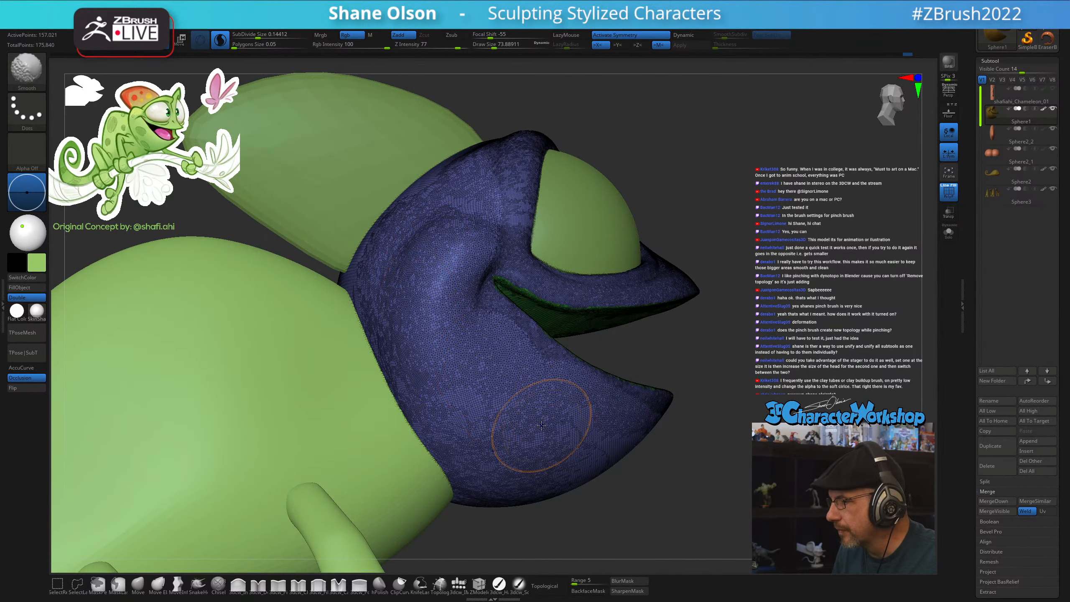
left_click_drag(541, 425, 510, 384, "shift")
mouse_move(683, 476)
left_mouse_down()
mouse_move(586, 521)
mouse_move(637, 514)
left_mouse_up()
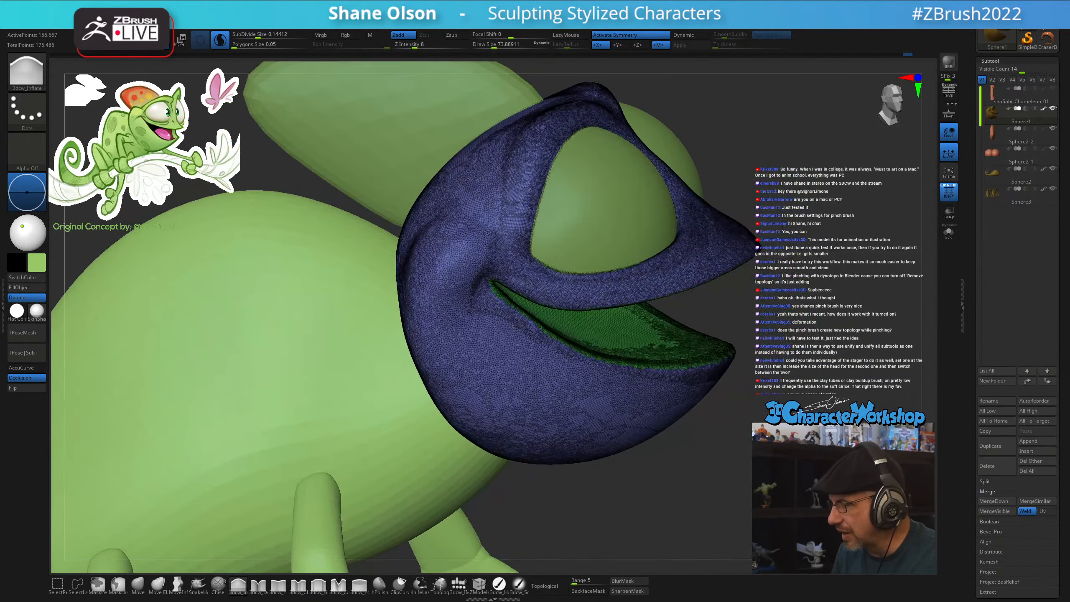
Hide the head's wireframe and choose the 3dcw Pinch brush
key("shift")
key("shift+f")
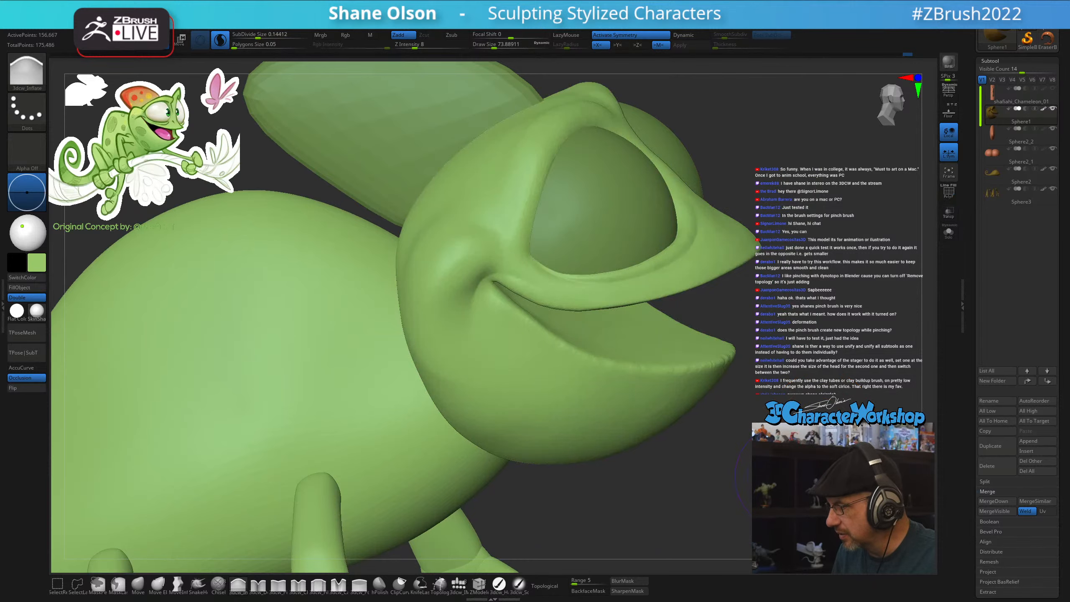
mouse_move(819, 433)
left_mouse_down()
mouse_move(679, 436)
mouse_move(754, 481)
mouse_move(893, 460)
left_mouse_up()
left_click(272, 590)
key("ctrl+shift")
Try refining the front edge of the lower lip with a short stroke
left_click_drag(691, 425, 672, 491)
left_click_drag(674, 306, 694, 310, "shift")
key("ctrl+z")
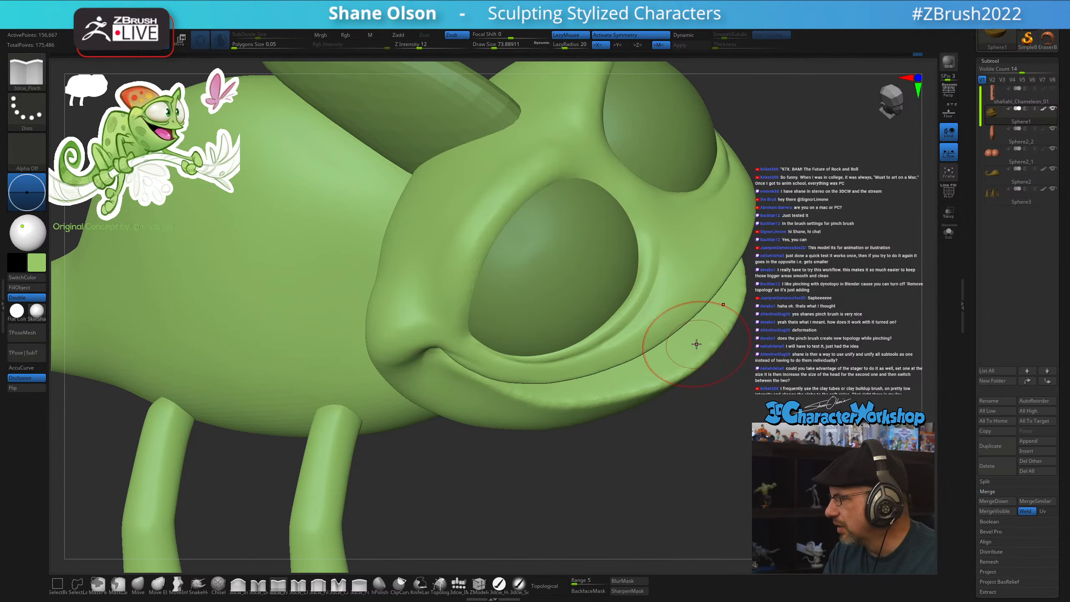
Reduce the Pinch brush's draw size to about 54 for working on the front of the lower lip
mouse_move(683, 347)
right_mouse_down()
mouse_move(676, 358)
mouse_move(689, 380)
mouse_move(711, 369)
mouse_move(605, 392)
mouse_move(621, 386)
right_mouse_up()
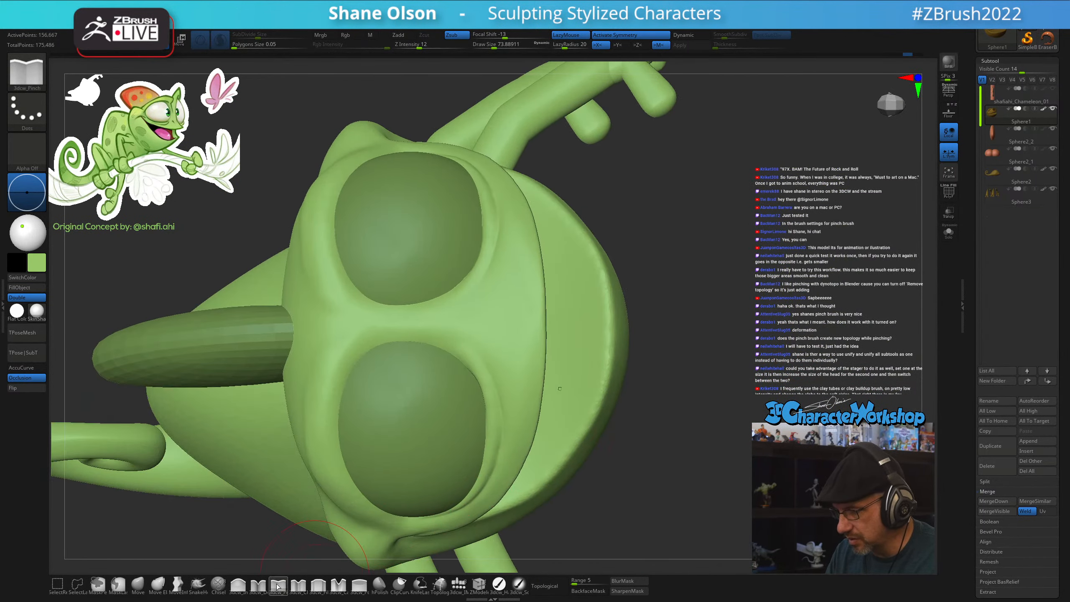
key("s")
left_click_drag(657, 353, 654, 354)
mouse_move(693, 368)
right_mouse_down("alt")
mouse_move(686, 385)
mouse_move(586, 335)
mouse_move(598, 401)
mouse_move(554, 394)
mouse_move(561, 383)
right_mouse_up("alt")
Display the head's wireframe around the mouth and close the holes in its mesh
key("shift")
key("shift+f")
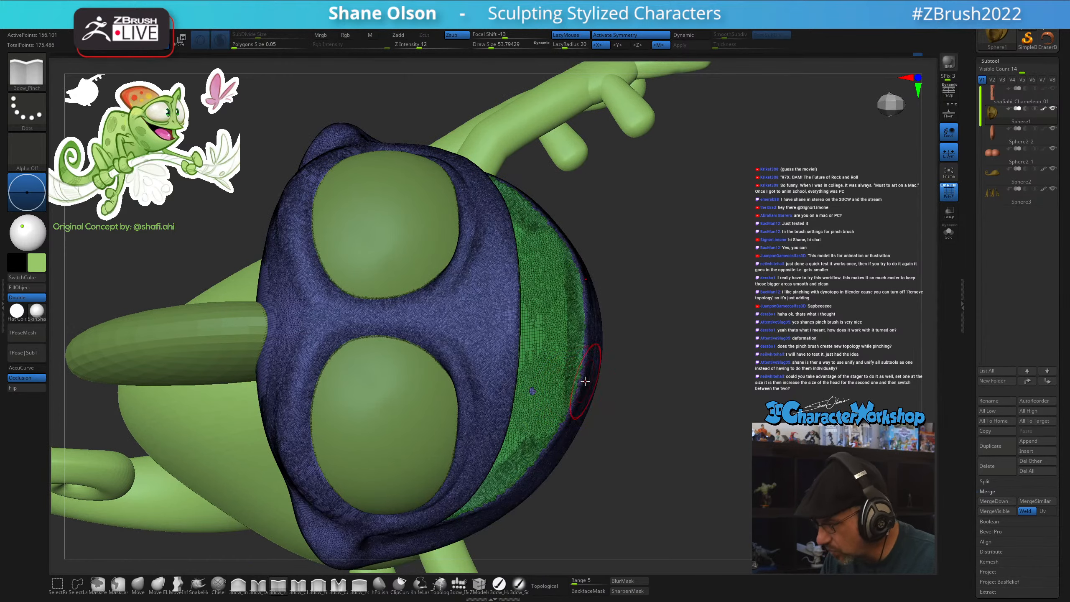
right_click_drag(681, 430, 754, 310, "ctrl")
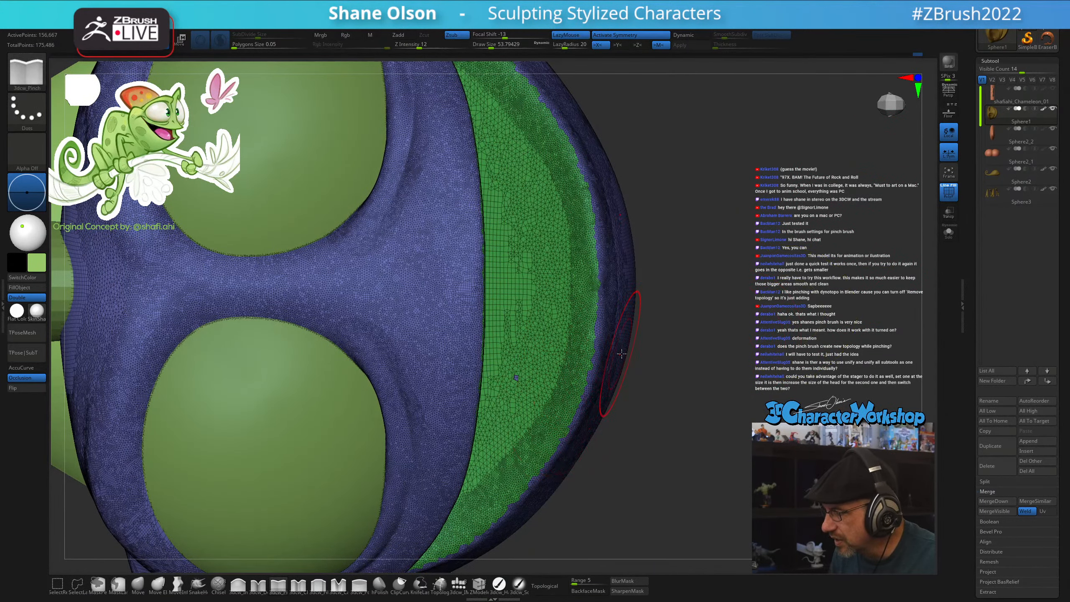
key("space")
left_click(651, 210)
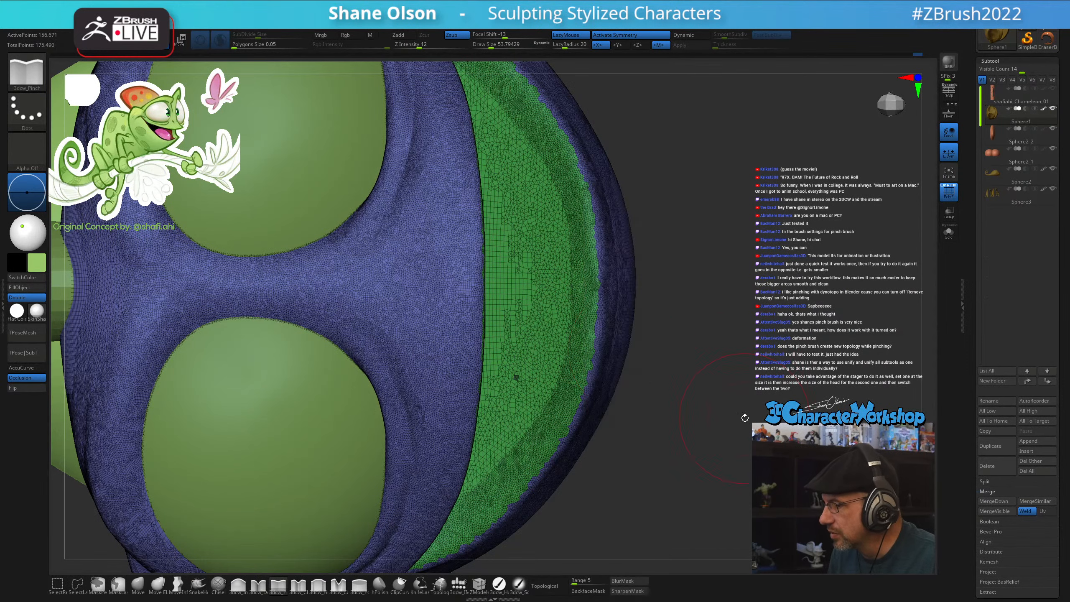
Flip the head mesh with the Mirror deformation and apply Mirror And Weld to make it symmetrical
key("space")
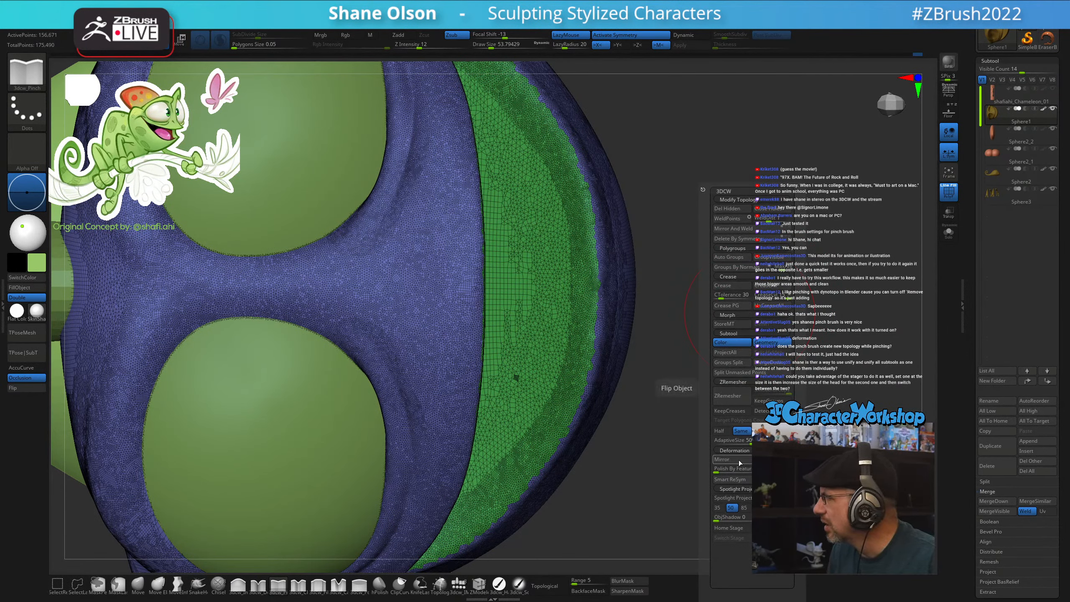
key("space")
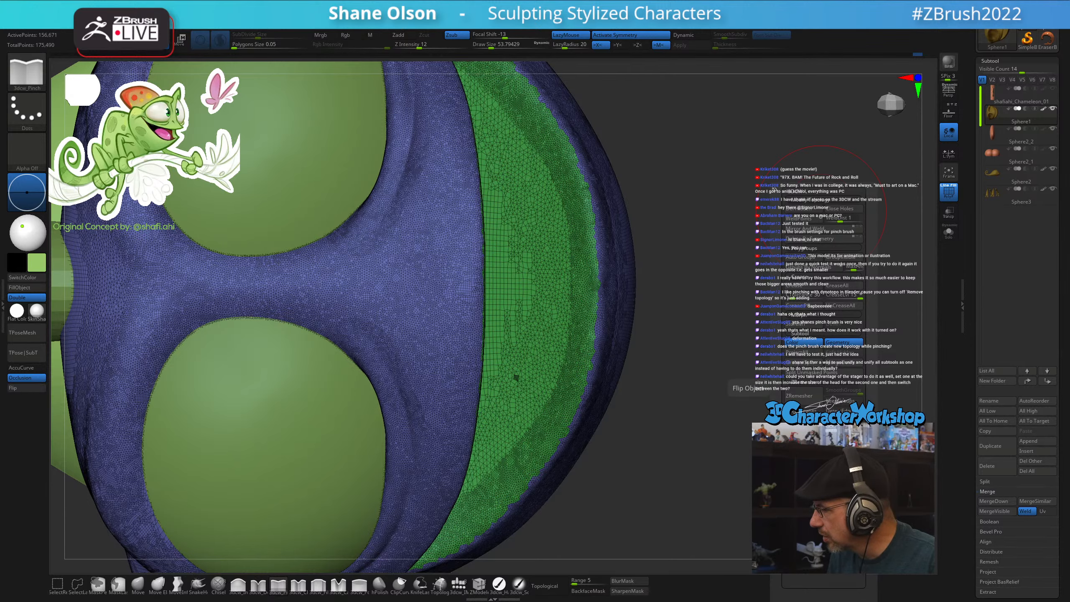
left_click(804, 440)
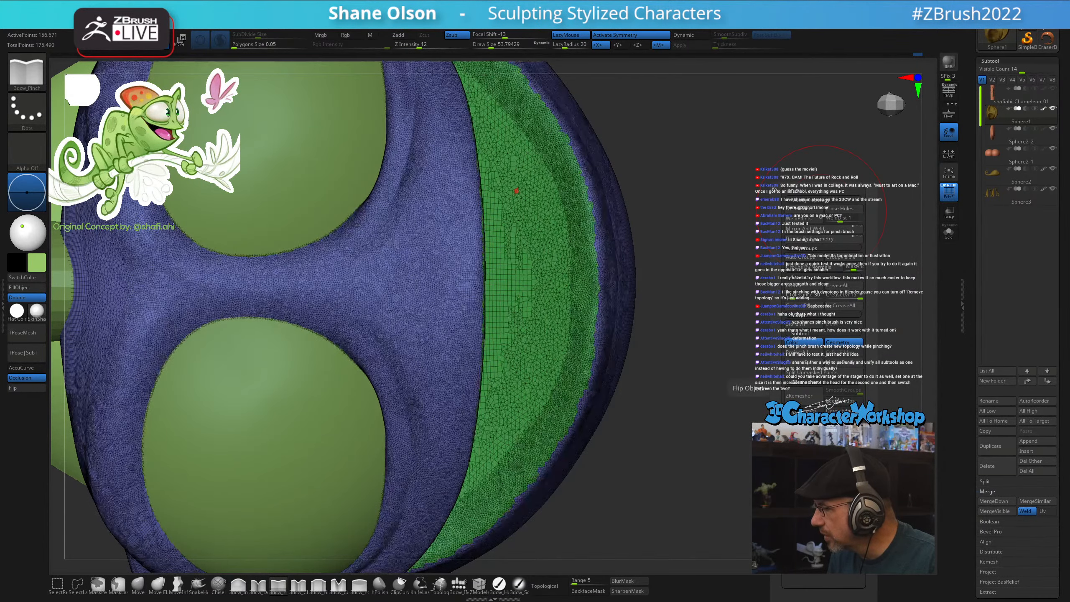
left_click(802, 229)
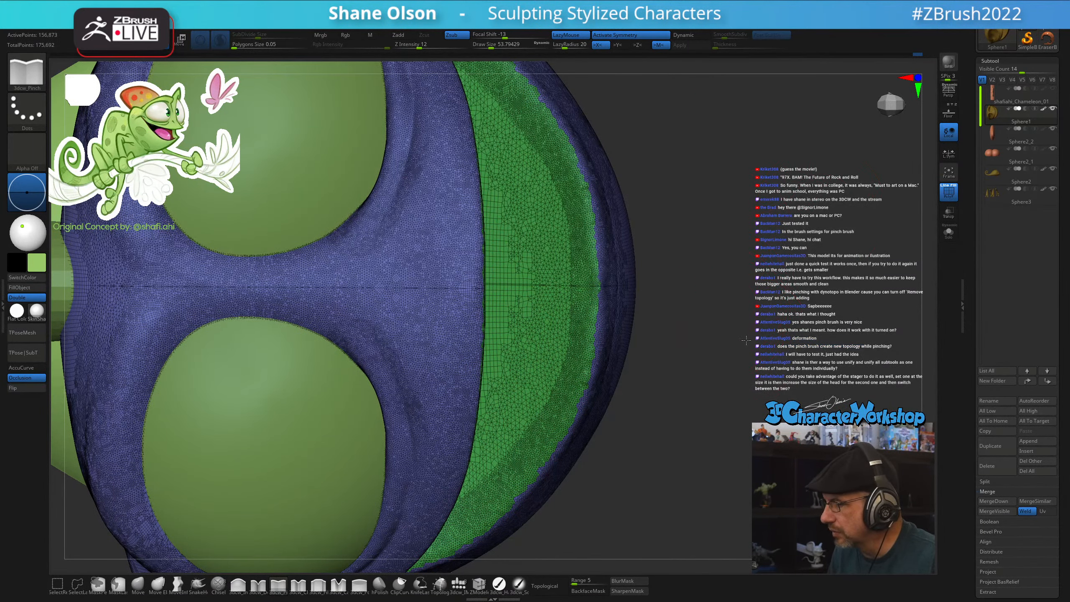
Hide the head's wireframe, then smooth the lower lip's front rim and pinch its edge toward the mouth corner
left_click_drag(746, 341, 671, 300)
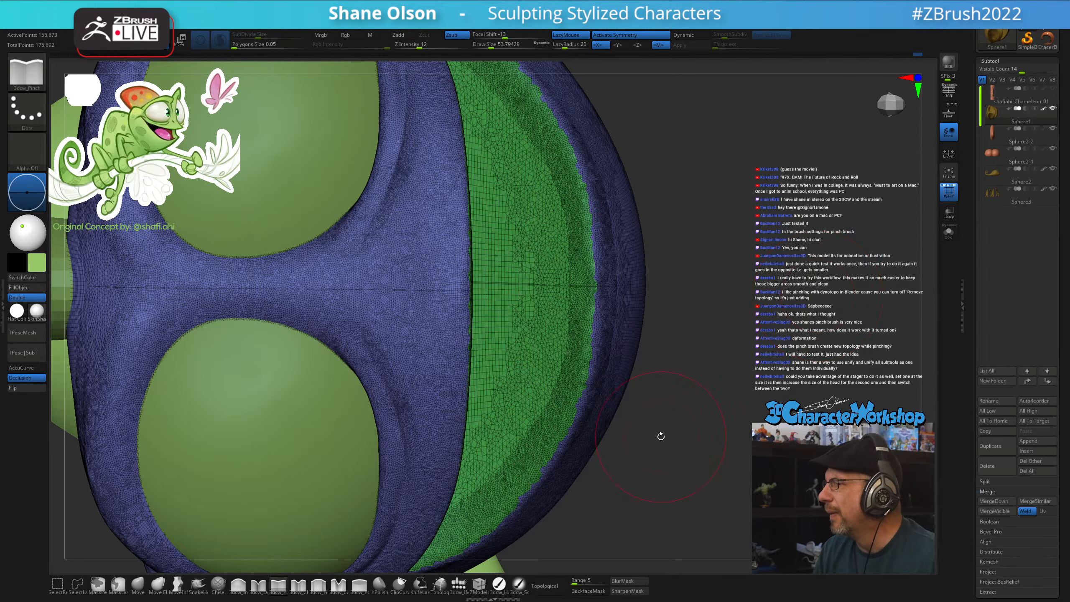
left_click_drag(660, 436, 600, 255)
key("shift+f")
key("shift")
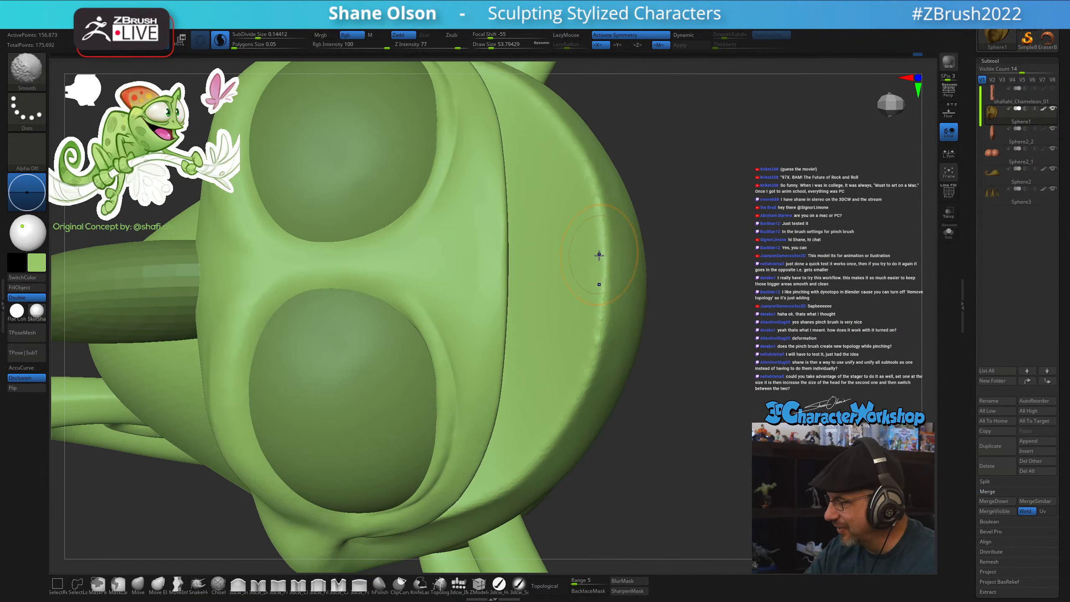
left_click_drag(635, 455, 651, 421)
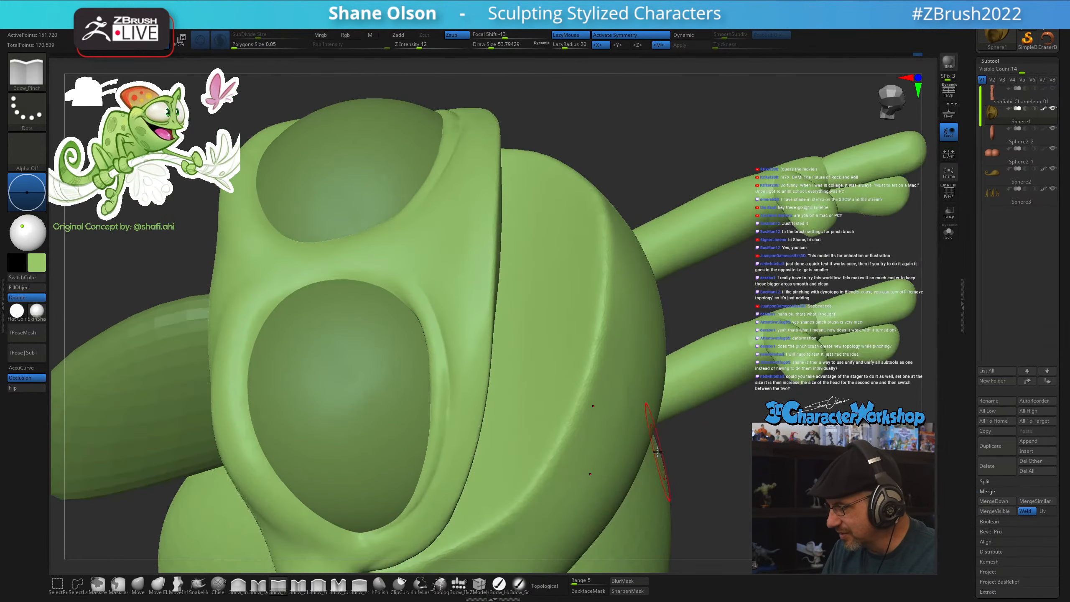
left_click_drag(744, 467, 734, 441)
mouse_move(475, 519)
left_mouse_down()
mouse_move(583, 390)
mouse_move(574, 425)
mouse_move(592, 430)
mouse_move(582, 437)
left_mouse_up()
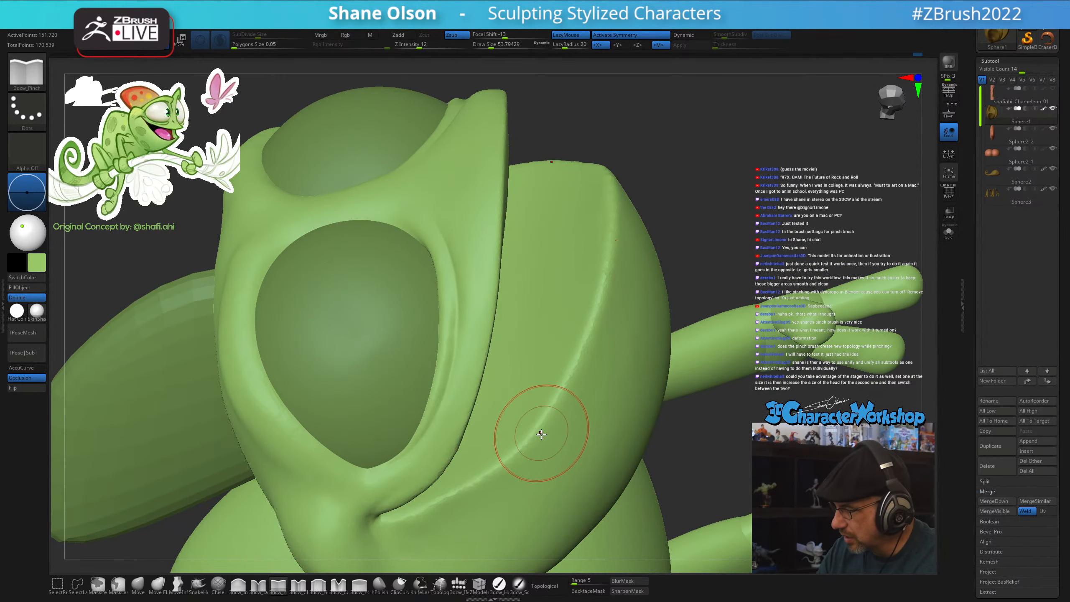
Show the wireframe and smooth the mesh on the mouth's inner surface behind the lower lip, undoing one unwanted stroke
key("shift+f")
right_click_drag(569, 370, 568, 350, "shift")
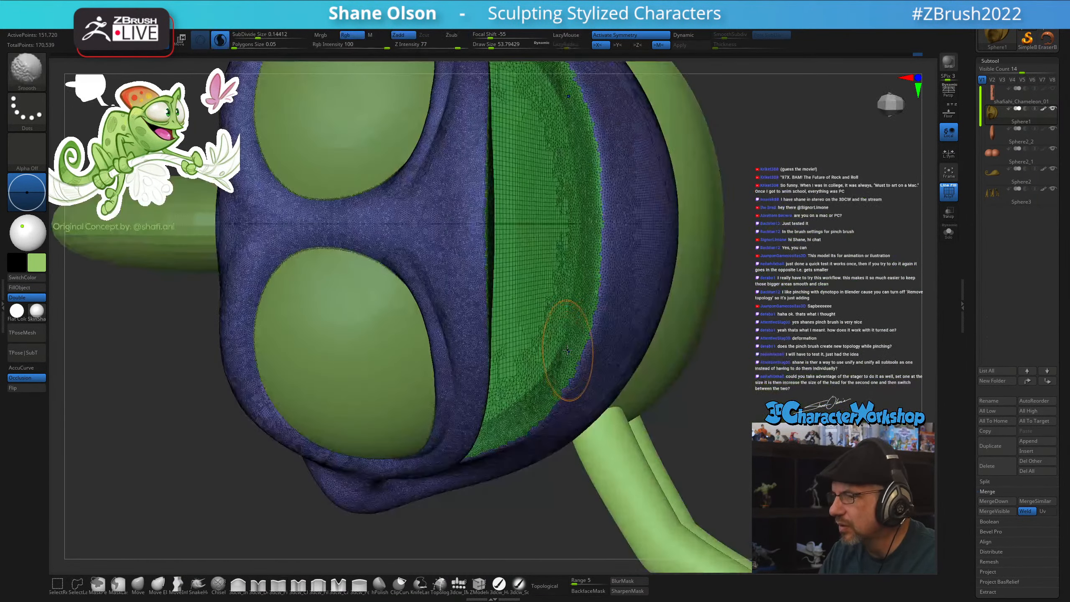
mouse_move(571, 256)
left_mouse_down("shift")
mouse_move(543, 329)
mouse_move(523, 257)
mouse_move(509, 358)
left_mouse_up("shift")
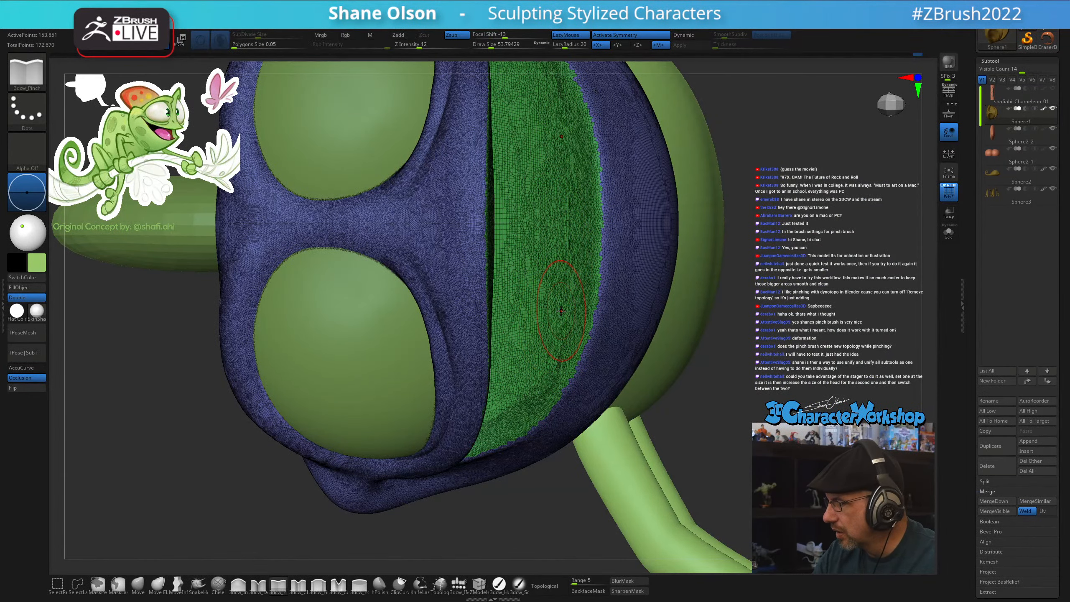
right_click_drag(577, 308, 537, 314)
mouse_move(525, 380)
left_mouse_down("shift")
mouse_move(520, 398)
mouse_move(503, 310)
mouse_move(509, 246)
left_mouse_up("shift")
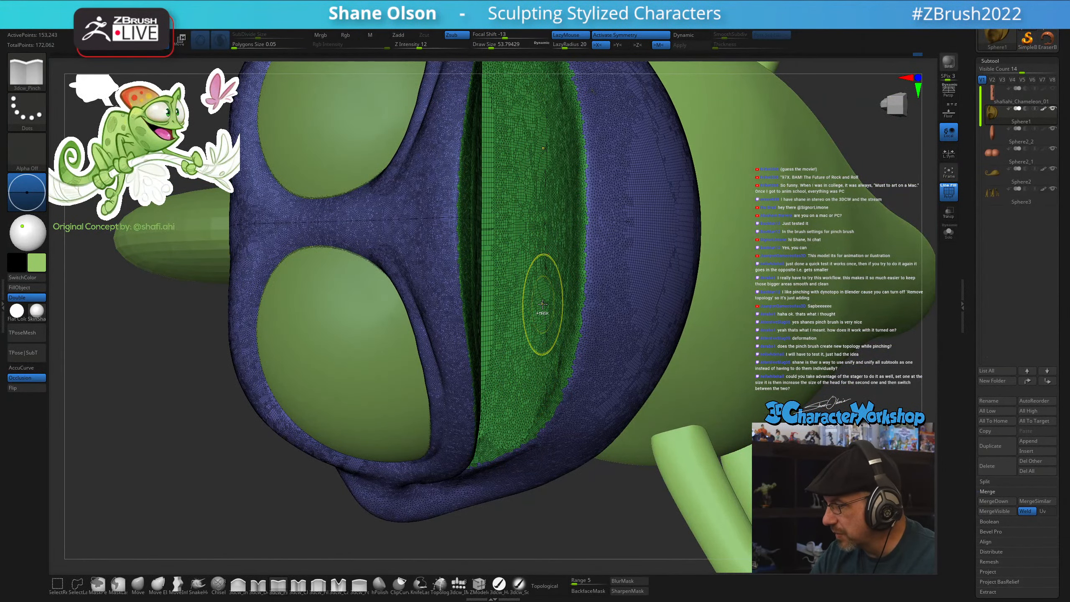
key("ctrl+z")
left_click_drag(502, 233, 497, 357, "shift")
Smooth the mesh on the roof of the mouth and in the deep fold between the upper and lower inner surfaces
right_click_drag(492, 355, 442, 346)
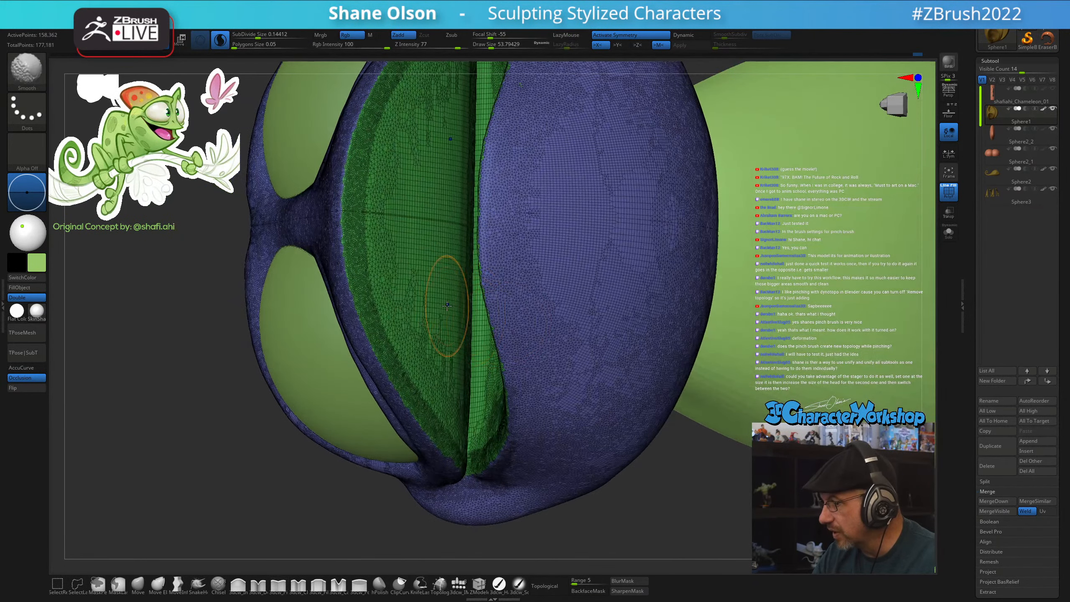
left_click_drag(394, 245, 471, 370, "shift")
mouse_move(469, 370)
right_mouse_down()
mouse_move(436, 372)
mouse_move(447, 375)
right_mouse_up()
left_click_drag(468, 408, 469, 373, "shift")
right_click_drag(469, 373, 510, 358)
left_click_drag(473, 306, 468, 182, "shift")
mouse_move(501, 371)
right_mouse_down("ctrl")
mouse_move(501, 328)
mouse_move(481, 365)
mouse_move(681, 404)
right_mouse_up("ctrl")
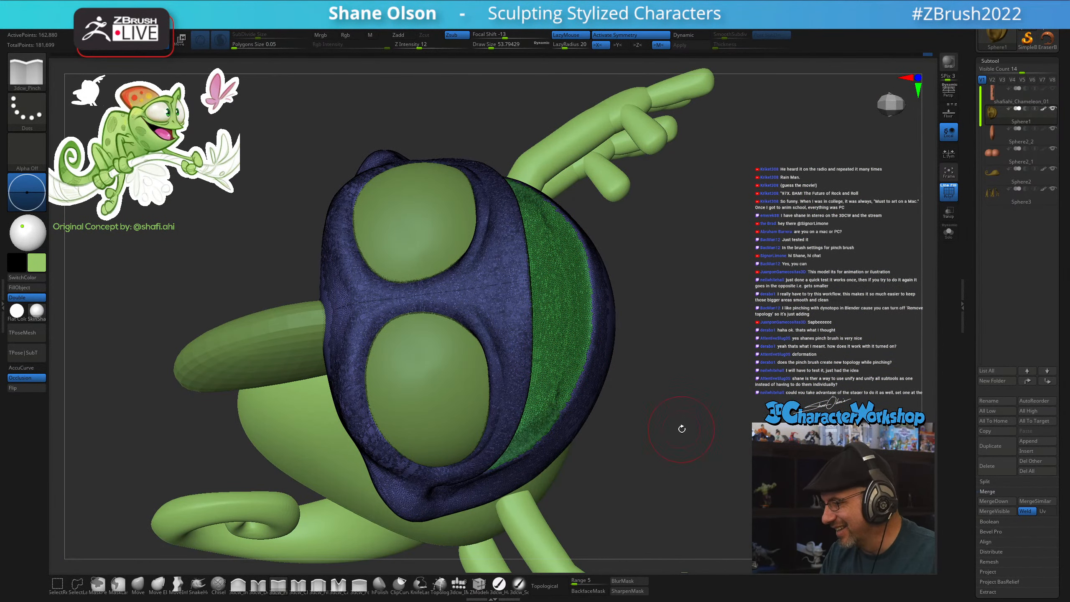
Reduce the brush's draw size to about 31 and smooth the mouth interior near the corner behind the lower lip
right_click_drag(693, 394, 749, 475, "ctrl")
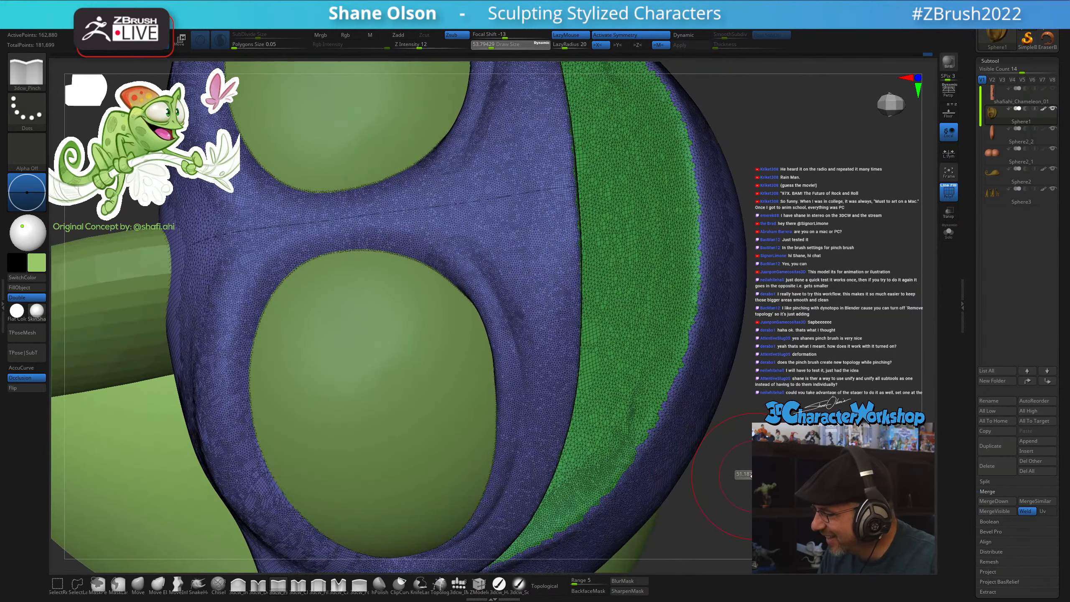
left_click_drag(750, 476, 747, 477)
left_click_drag(592, 451, 645, 384, "shift")
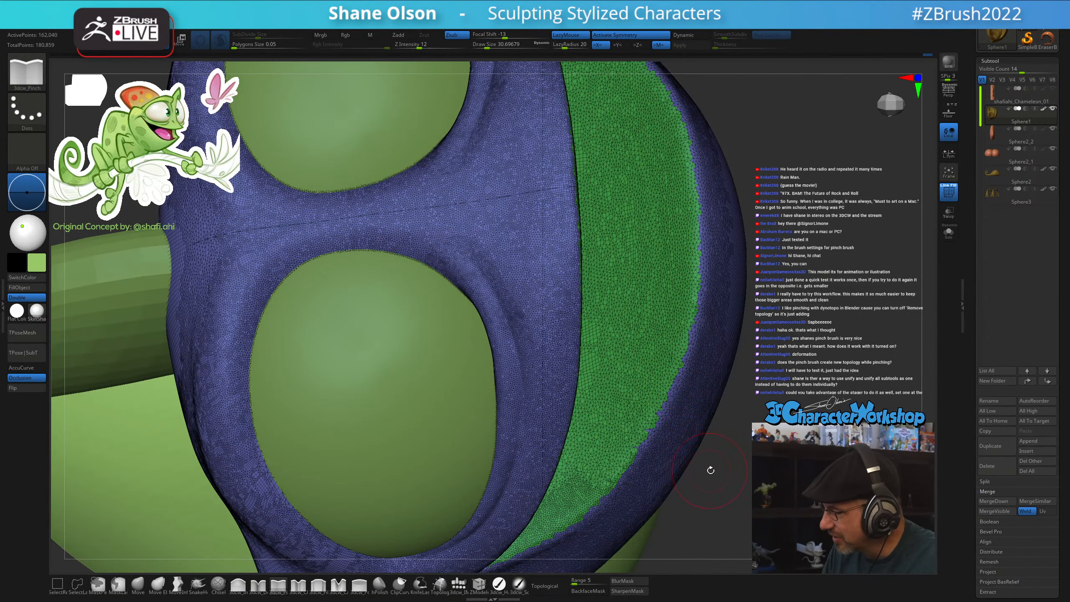
right_click_drag(751, 484, 689, 479, "alt")
Hide the wireframe, set the Pinch brush's draw size to about 39, and sharpen the lower lip edge down to the mouth corner
key("shift+f")
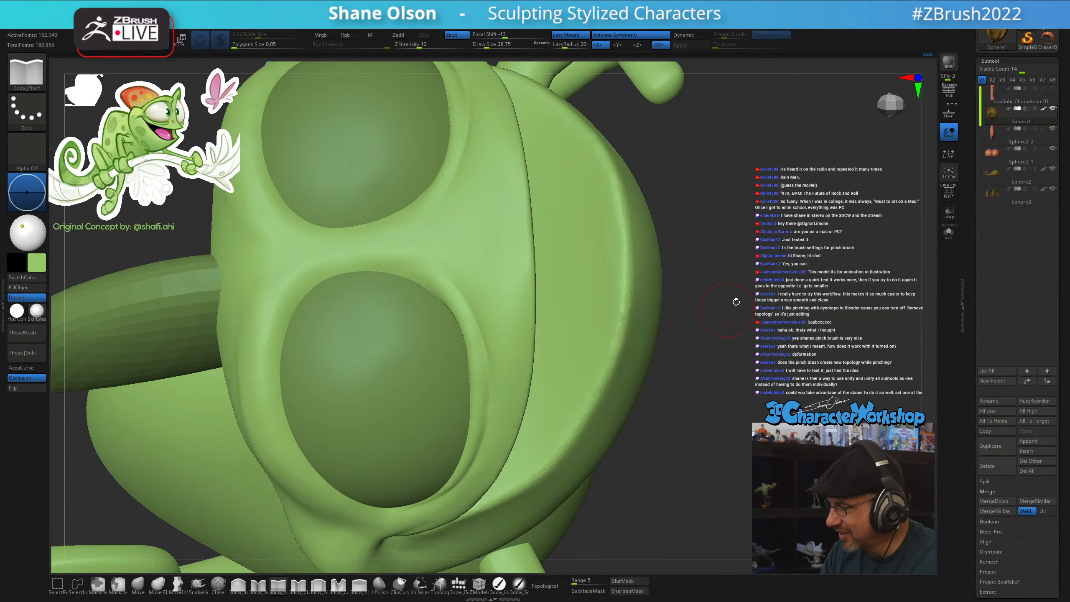
key("s")
left_click_drag(695, 310, 701, 311)
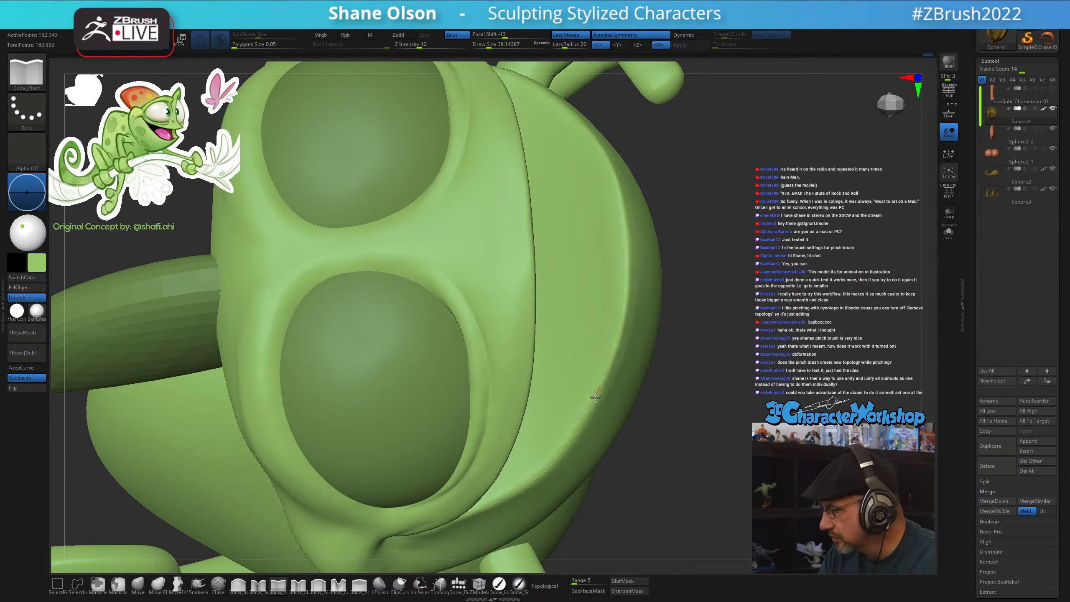
left_click_drag(485, 512, 479, 516)
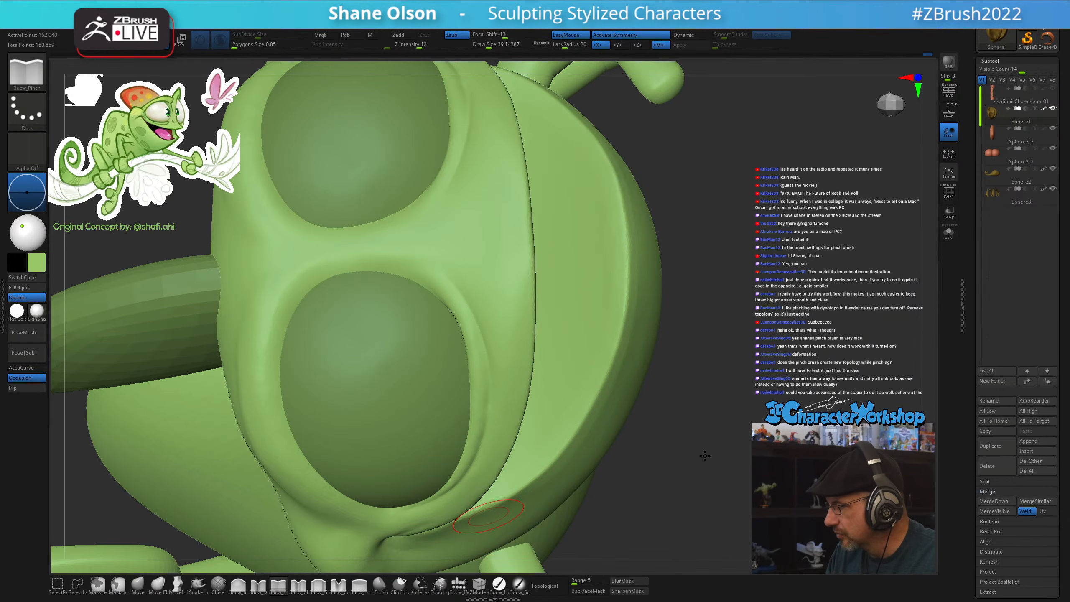
right_click_drag(709, 465, 704, 444)
key("shift")
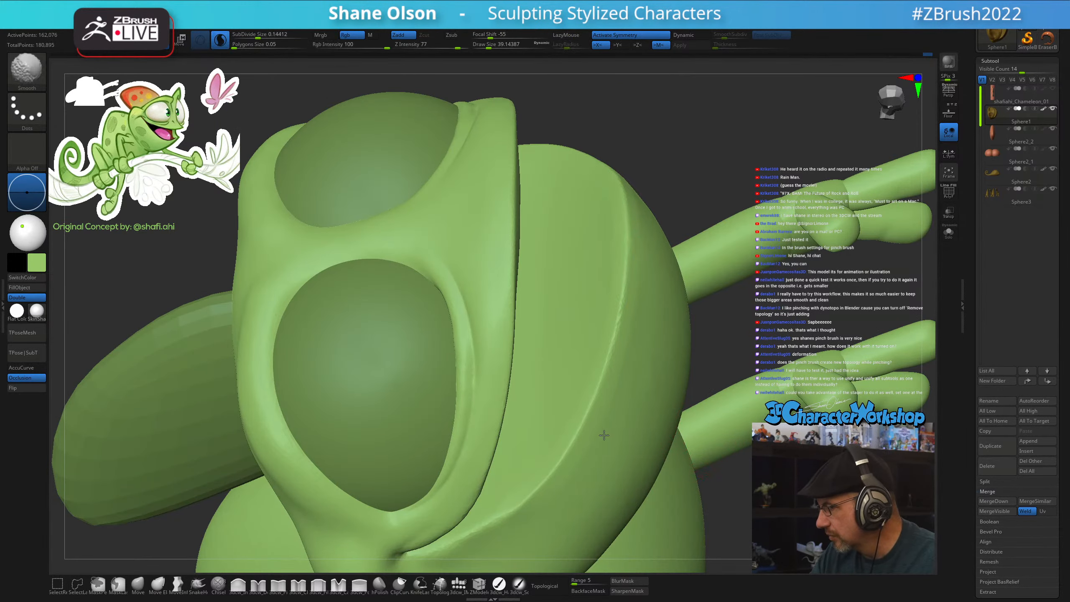
key("ctrl+z")
key("ctrl+z")
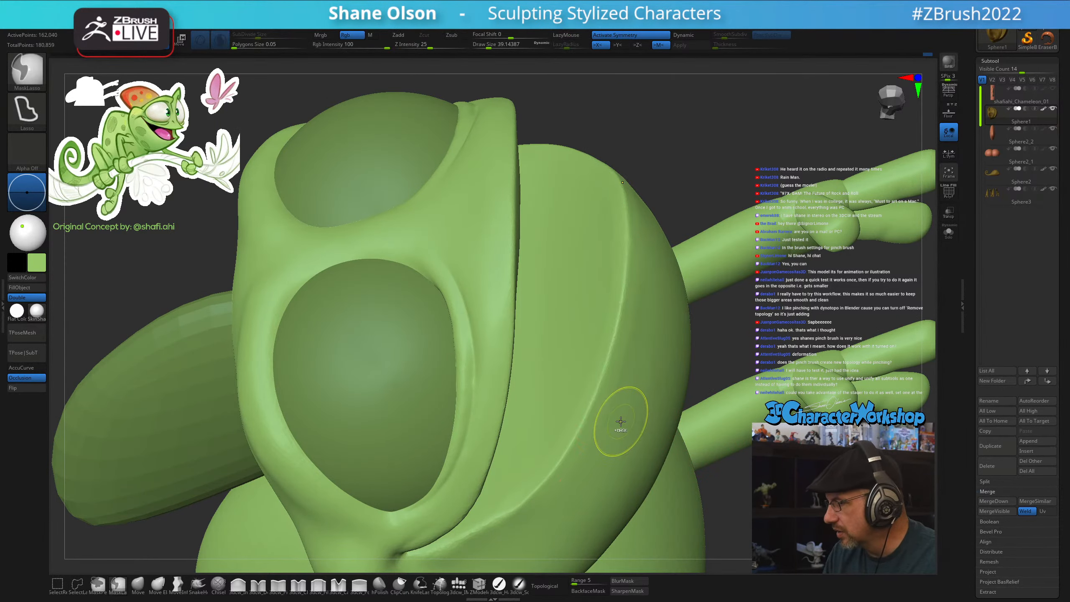
Reduce the Pinch brush's draw size to about 29 and refine the lower lip edge close to the mouth corner
right_click_drag(628, 453, 621, 442)
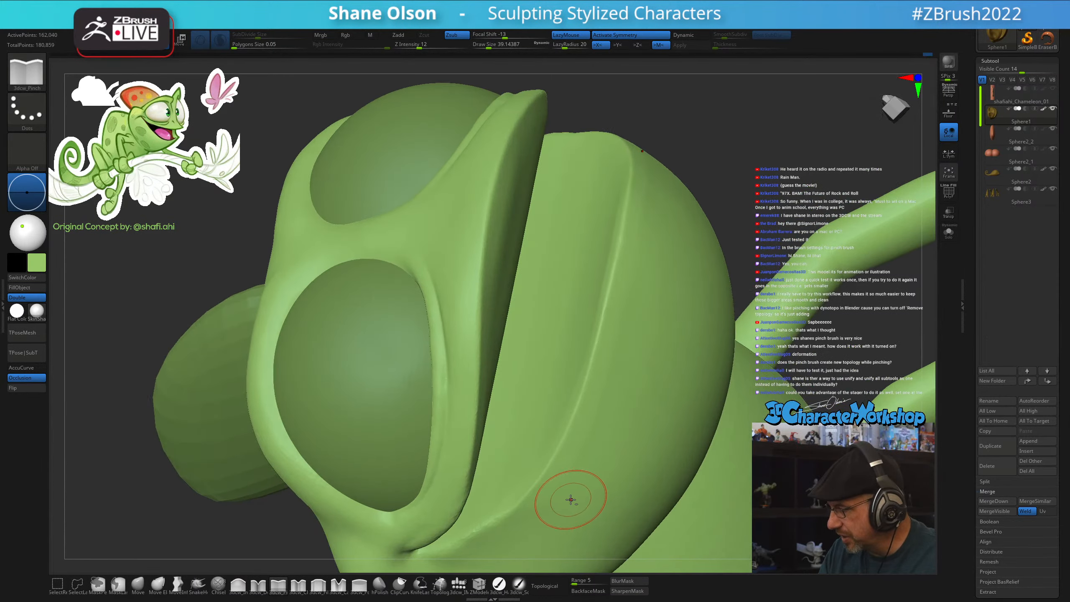
mouse_move(571, 500)
right_mouse_down("alt")
mouse_move(612, 401)
mouse_move(604, 421)
right_mouse_up("alt")
key("s")
mouse_move(553, 425)
left_mouse_down()
mouse_move(543, 417)
mouse_move(568, 398)
left_mouse_up()
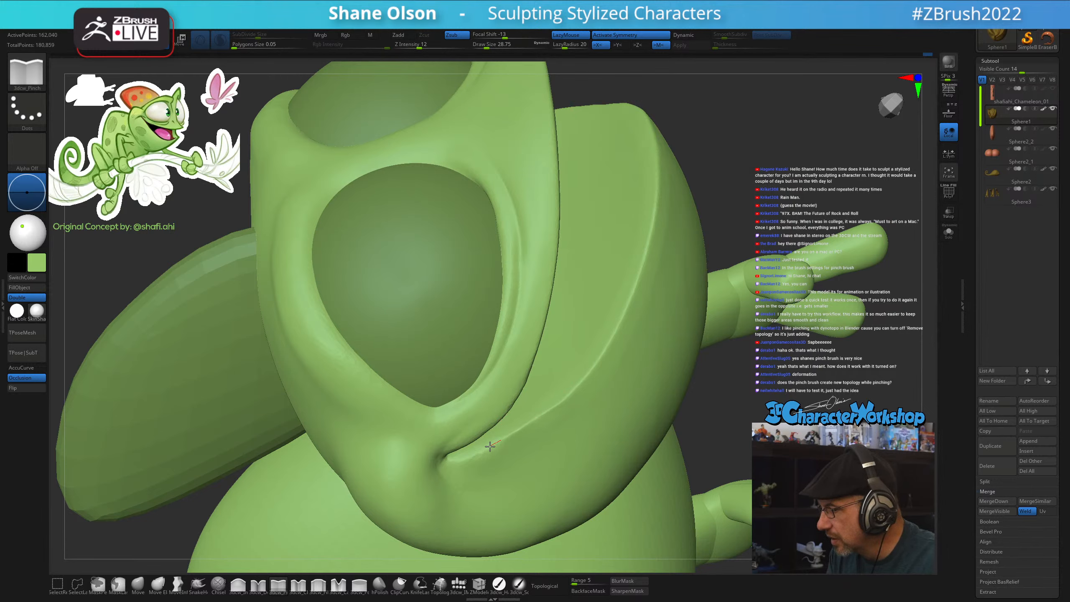
mouse_move(553, 454)
right_mouse_down()
mouse_move(568, 431)
mouse_move(546, 431)
right_mouse_up()
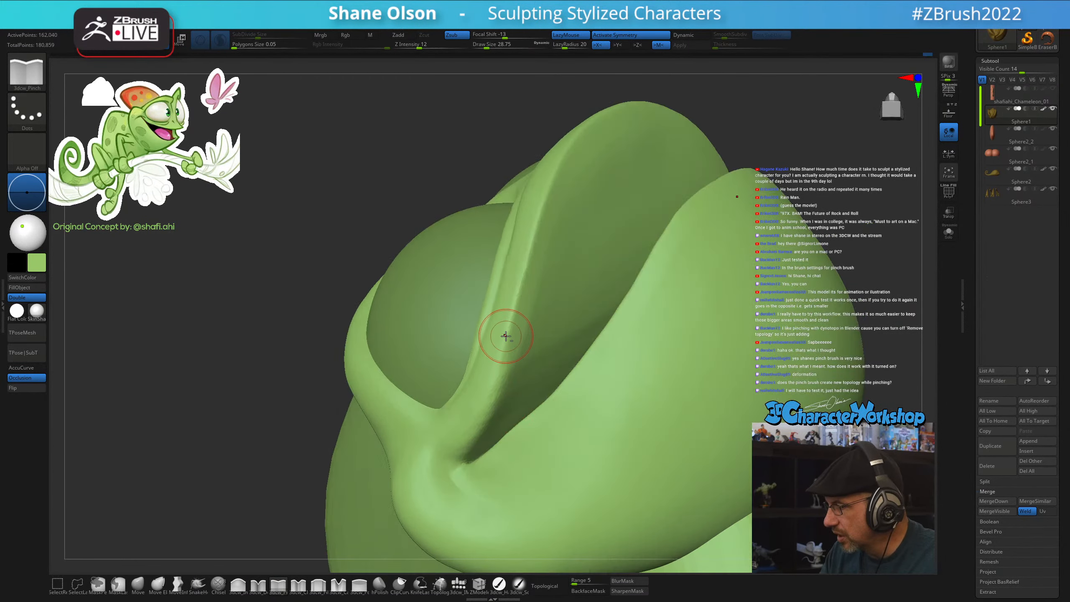
key("shift")
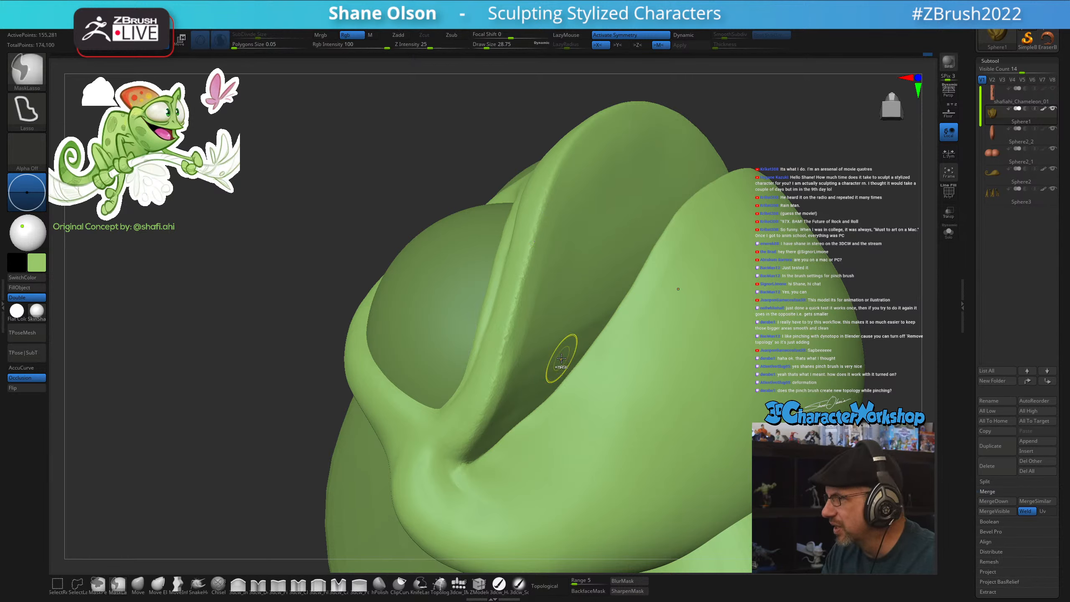
key("ctrl+z")
Set the draw size to about 25 and smooth the inner side of the upper lip near the mouth corner
right_click_drag(554, 306, 543, 325)
key("s")
left_click_drag(537, 365, 536, 365)
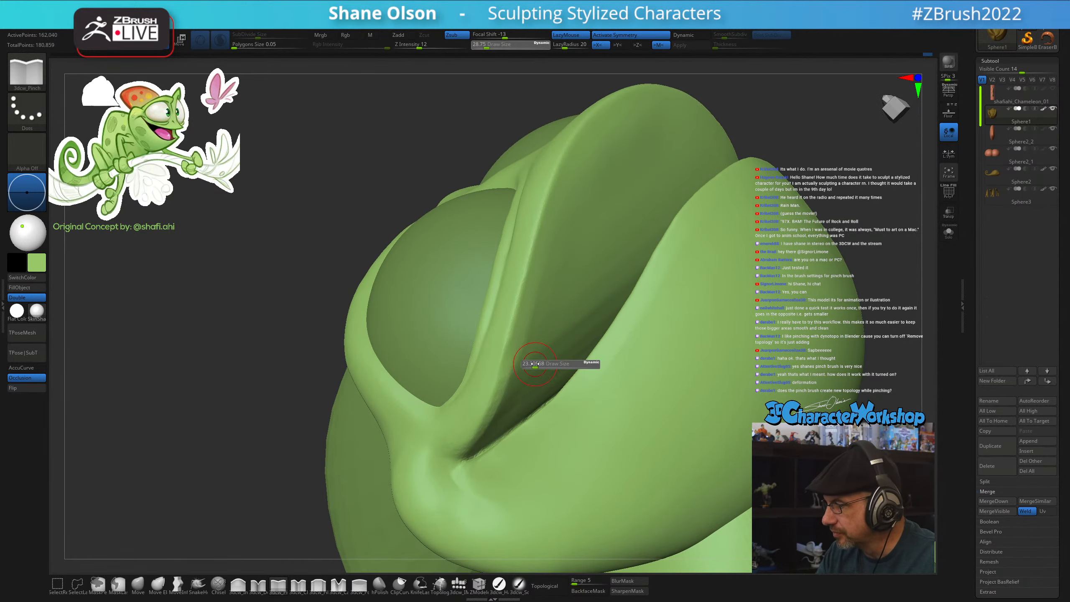
key("shift")
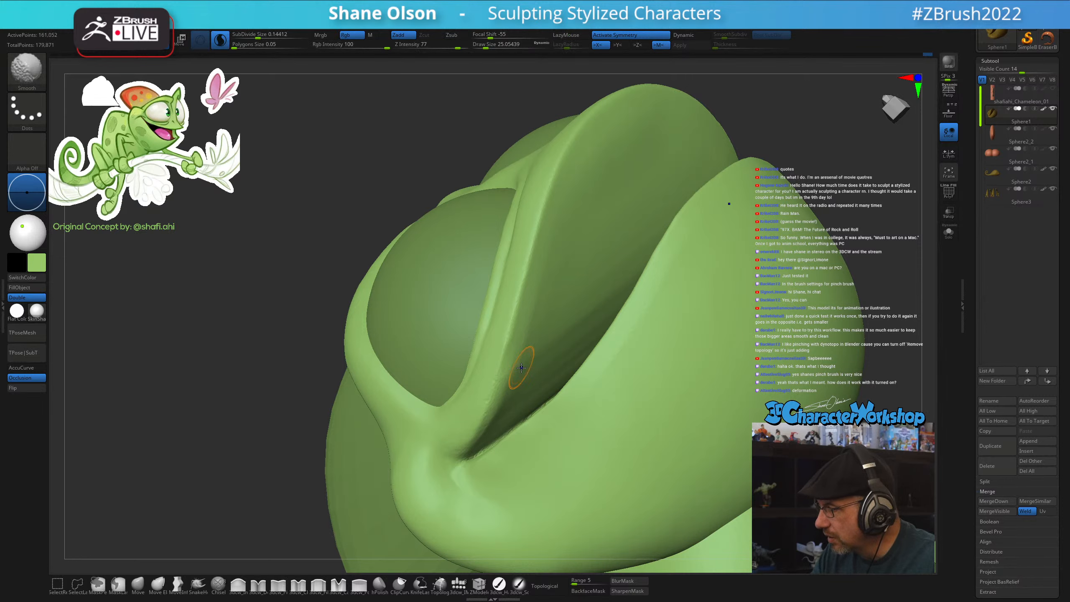
key("ctrl+z")
key("shift")
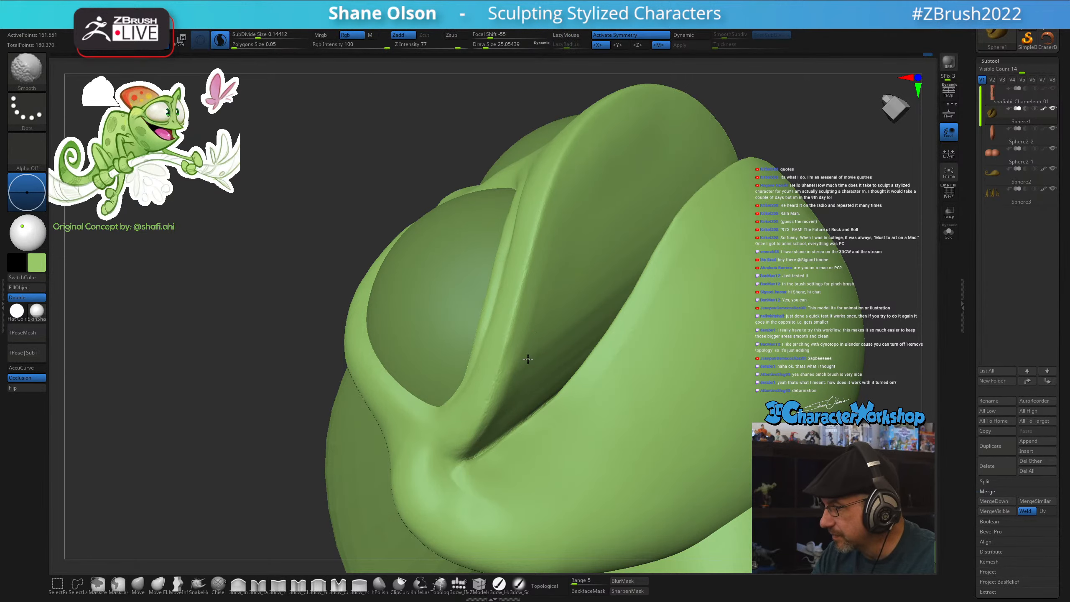
left_click_drag(528, 359, 526, 364, "shift")
right_click_drag(526, 364, 532, 342)
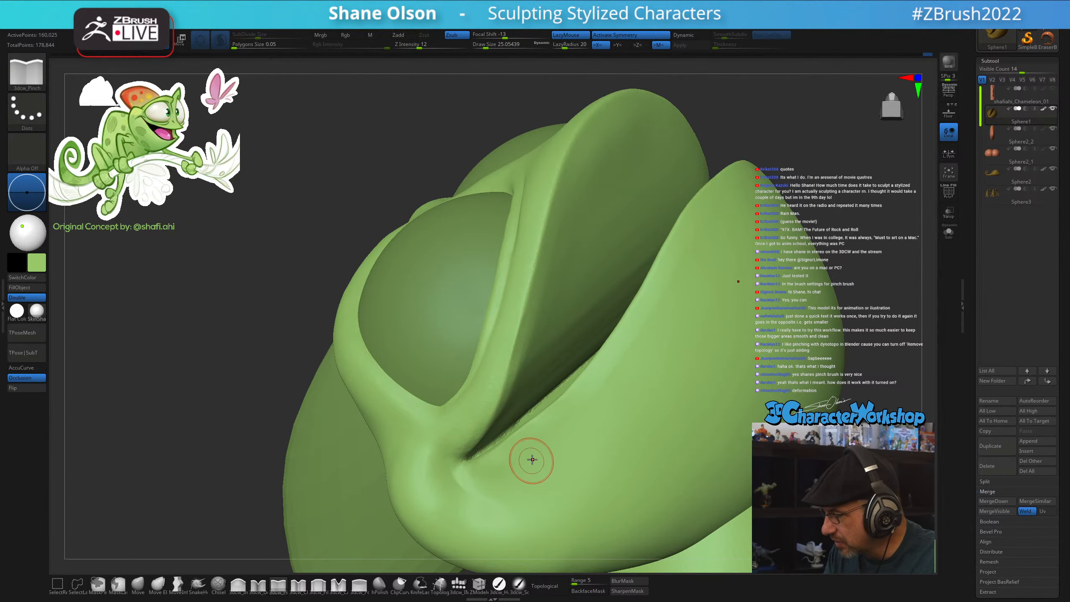
Smooth the lower lip edge beside the mouth corner, the adjoining inner mouth, and the cheek surface just below the lip
mouse_move(531, 456)
right_mouse_down()
mouse_move(547, 468)
mouse_move(538, 468)
mouse_move(554, 371)
right_mouse_up()
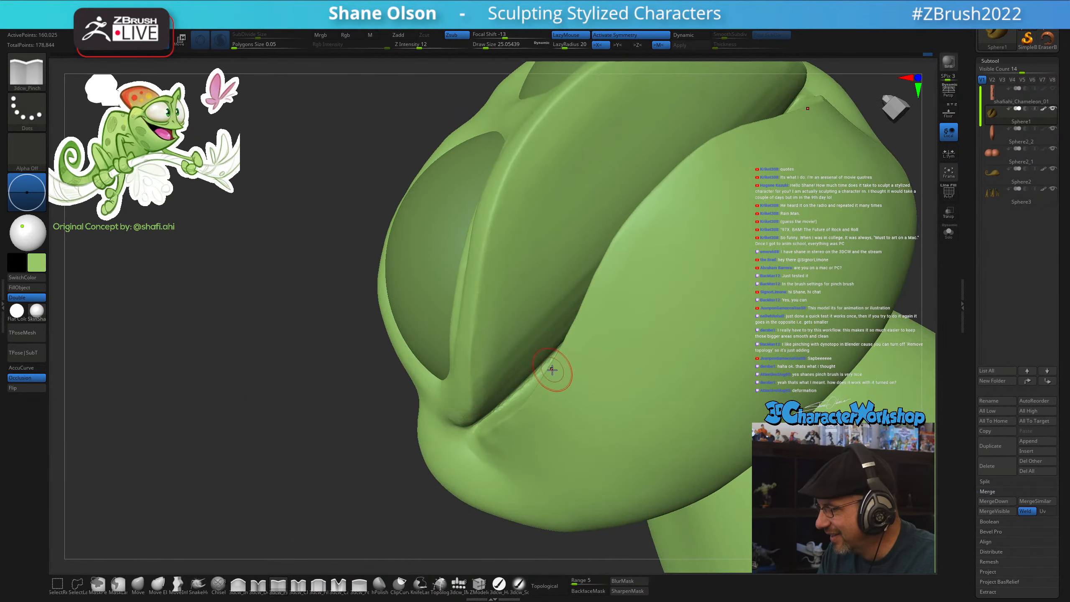
left_click_drag(504, 395, 547, 350, "shift")
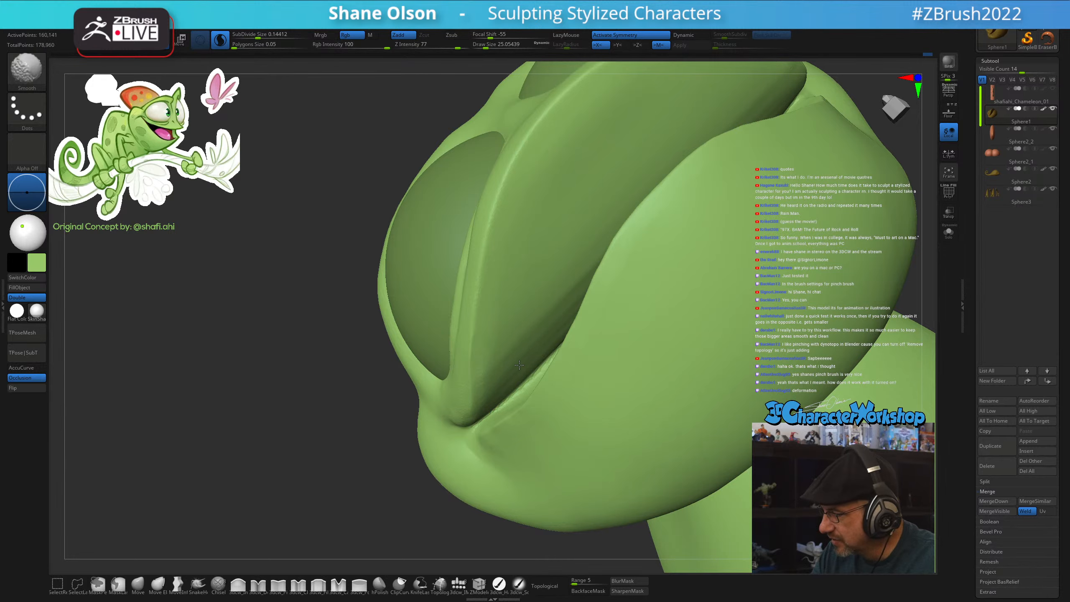
left_click_drag(561, 297, 554, 327, "shift")
right_click_drag(550, 334, 580, 350)
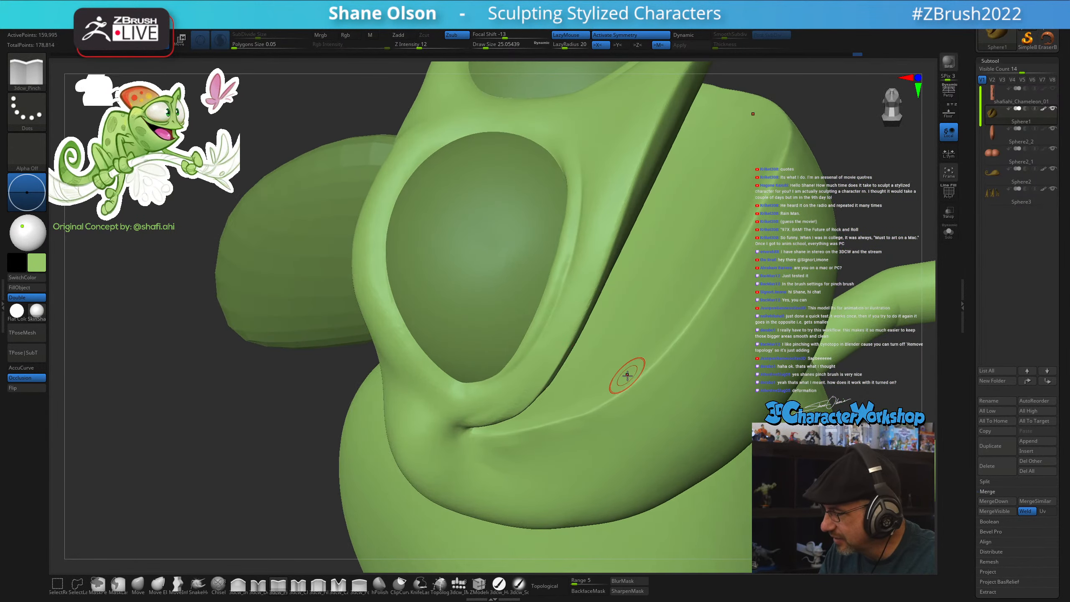
mouse_move(509, 455)
left_mouse_down("shift")
mouse_move(557, 444)
mouse_move(604, 463)
left_mouse_up("shift")
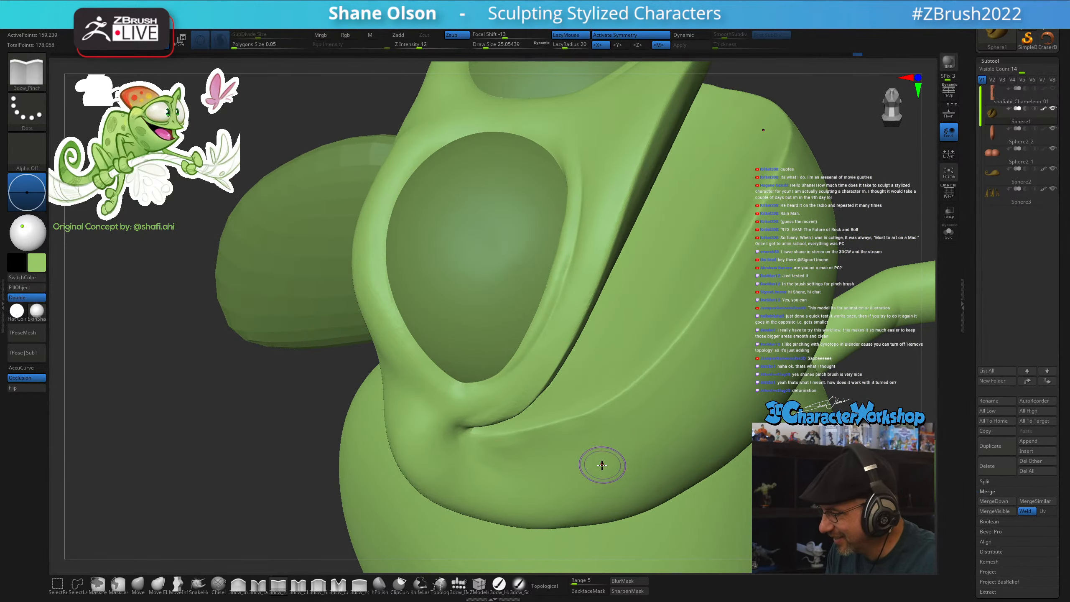
Display the wireframe to check the mesh, smooth the surface behind the lower lip near the mouth corner, and hide the wireframe again
key("shift+f")
key("shift+f")
right_click_drag(587, 519, 653, 455)
key("shift+f")
right_click_drag(676, 378, 705, 424)
left_click_drag(616, 384, 656, 326, "shift")
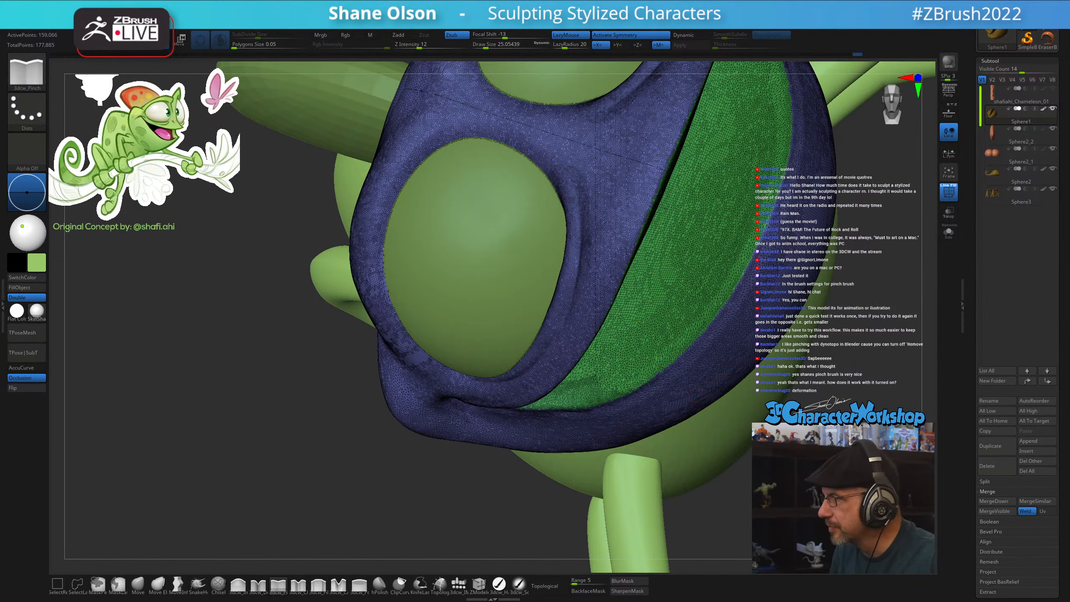
right_click_drag(791, 455, 760, 448, "alt")
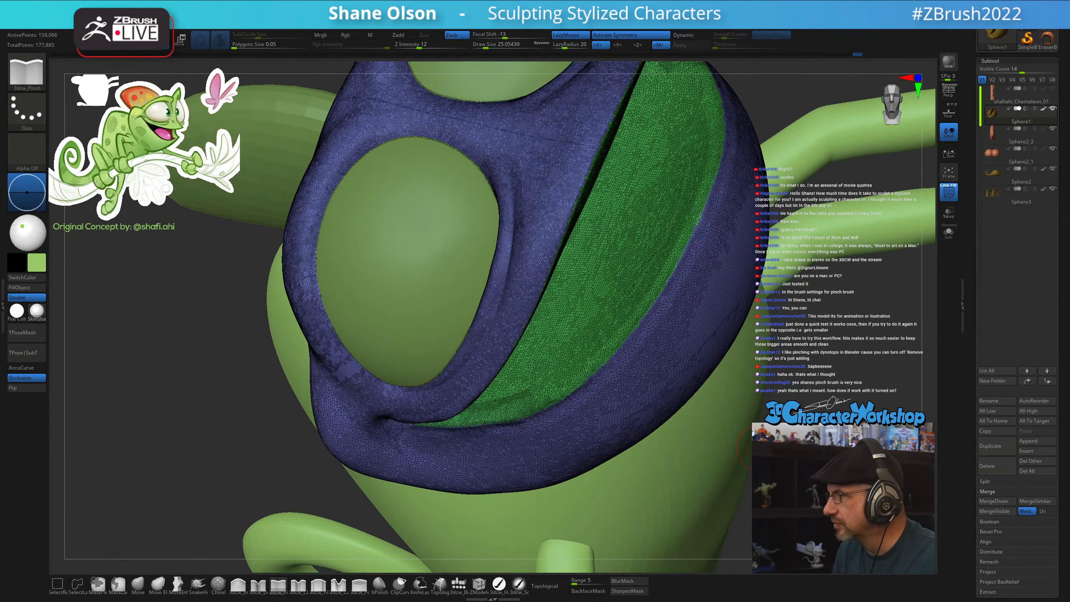
key("ctrl")
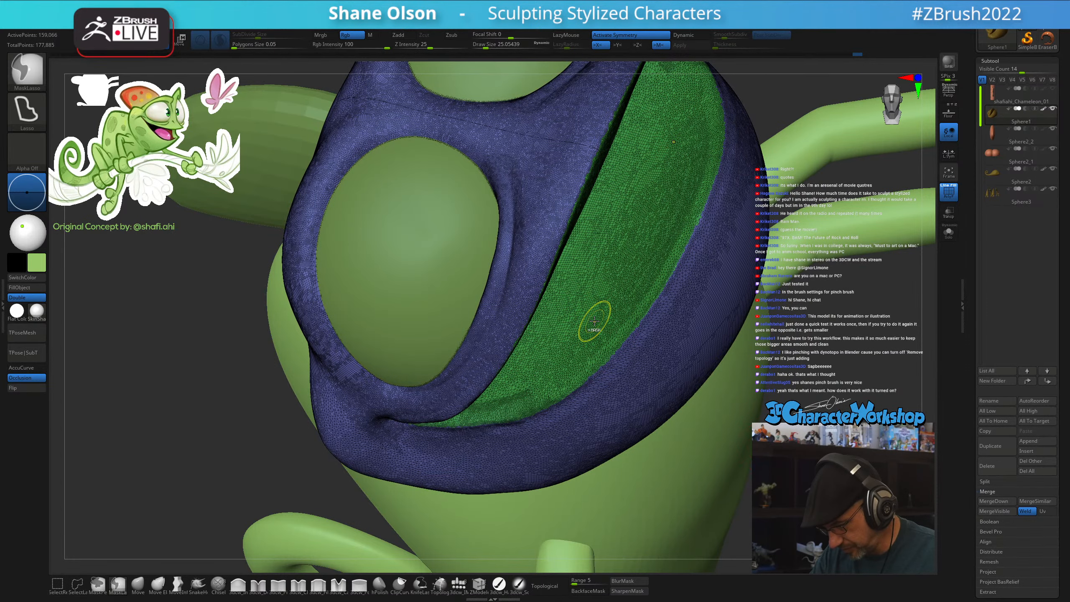
key("shift+f")
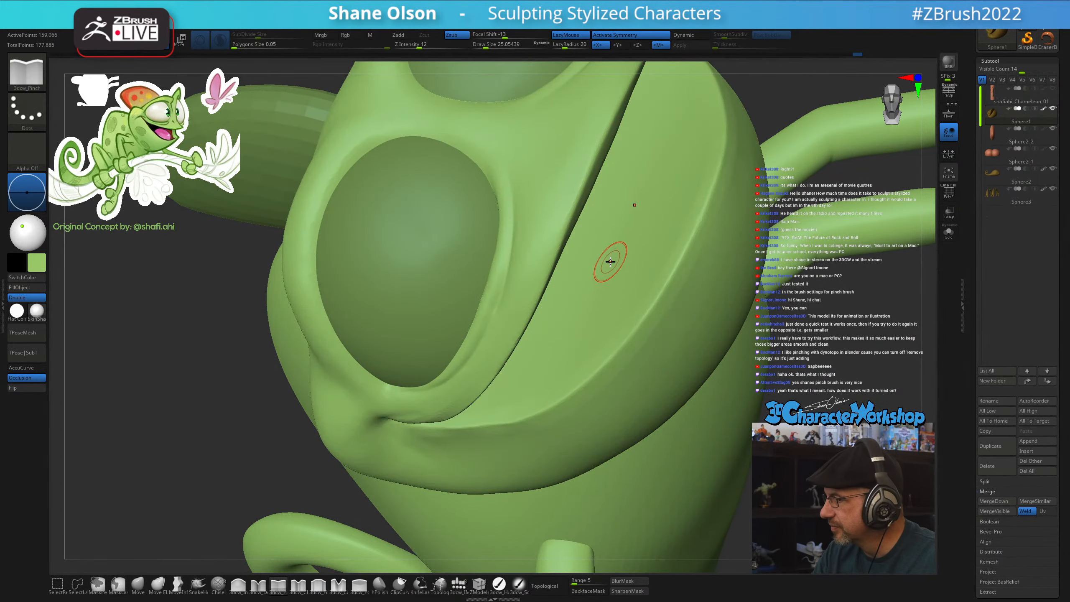
left_click_drag(626, 278, 663, 235, "ctrl")
key("ctrl+z")
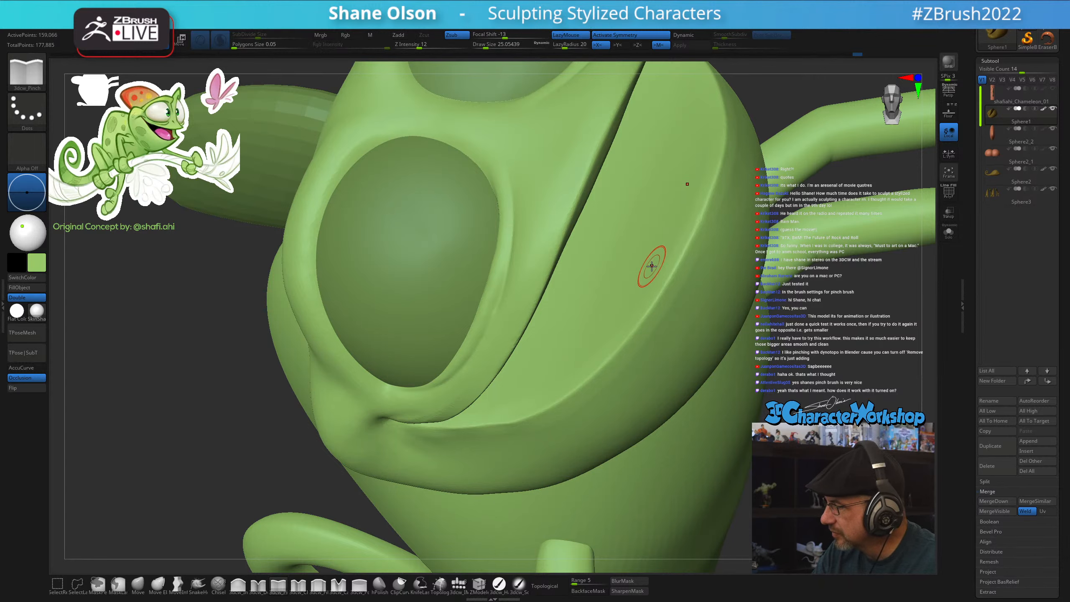
right_click_drag(662, 261, 660, 243)
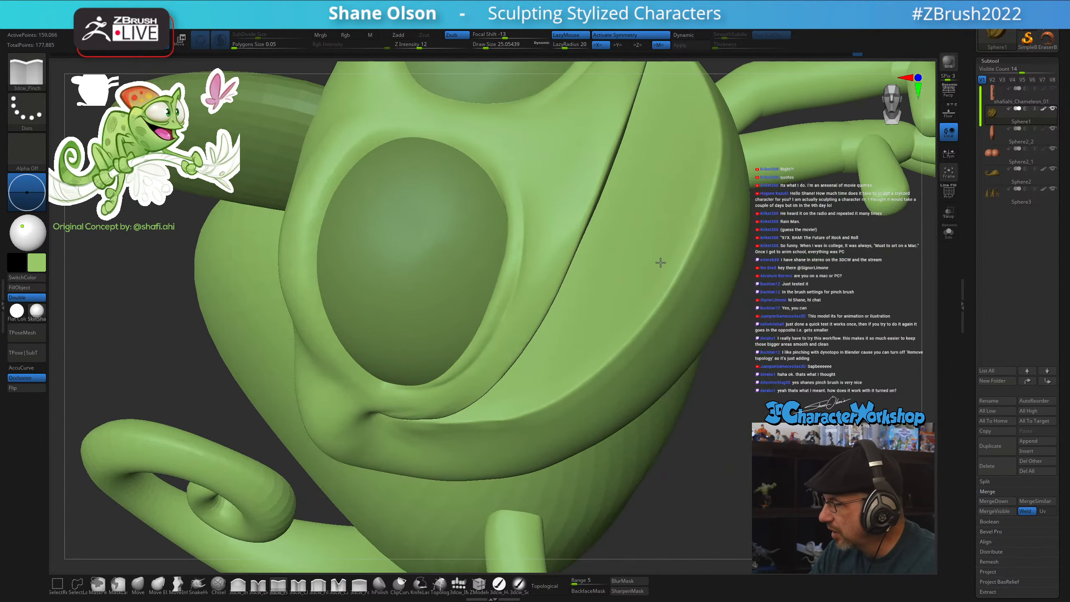
key("ctrl")
left_click_drag(662, 244, 674, 230, "ctrl")
key("ctrl+z")
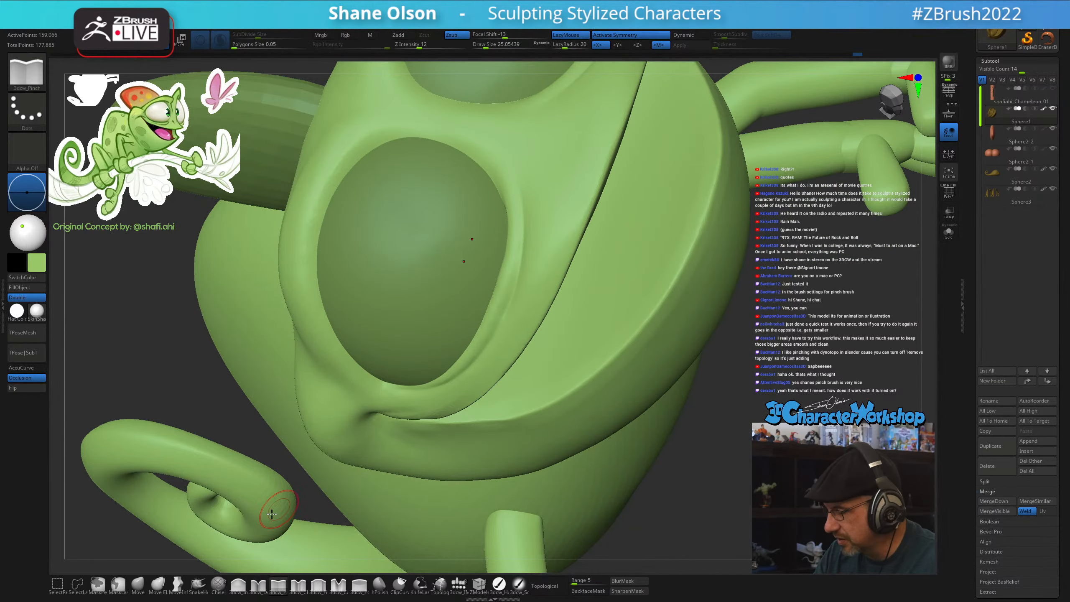
Start a MaskPen mask on the inner surface of the lower jaw and extend it across the mouth interior
left_click(102, 585)
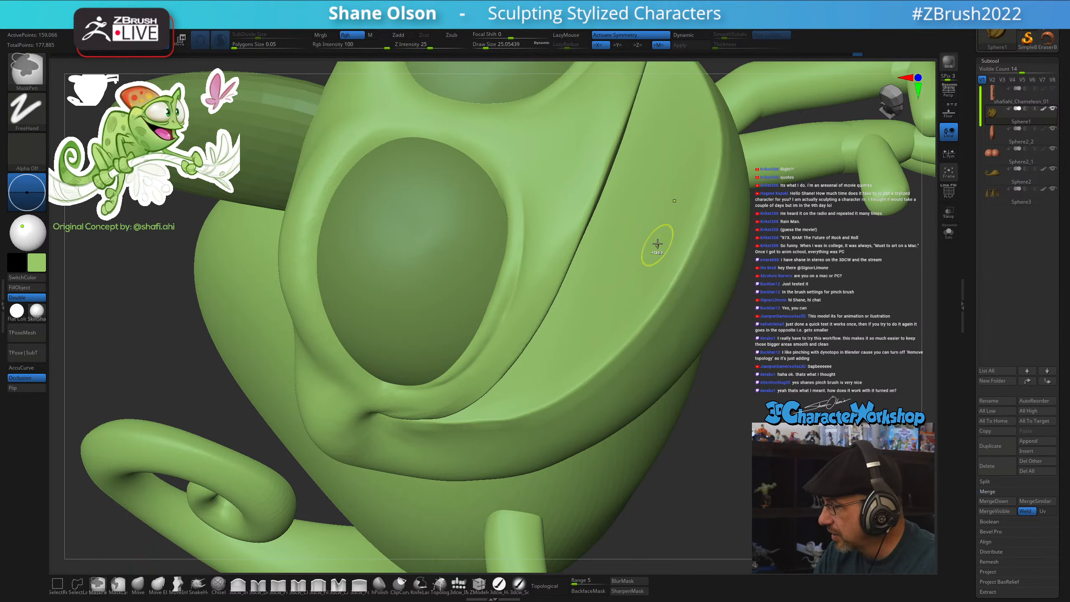
mouse_move(657, 239)
left_mouse_down("ctrl")
mouse_move(675, 215)
mouse_move(664, 248)
left_mouse_up("ctrl")
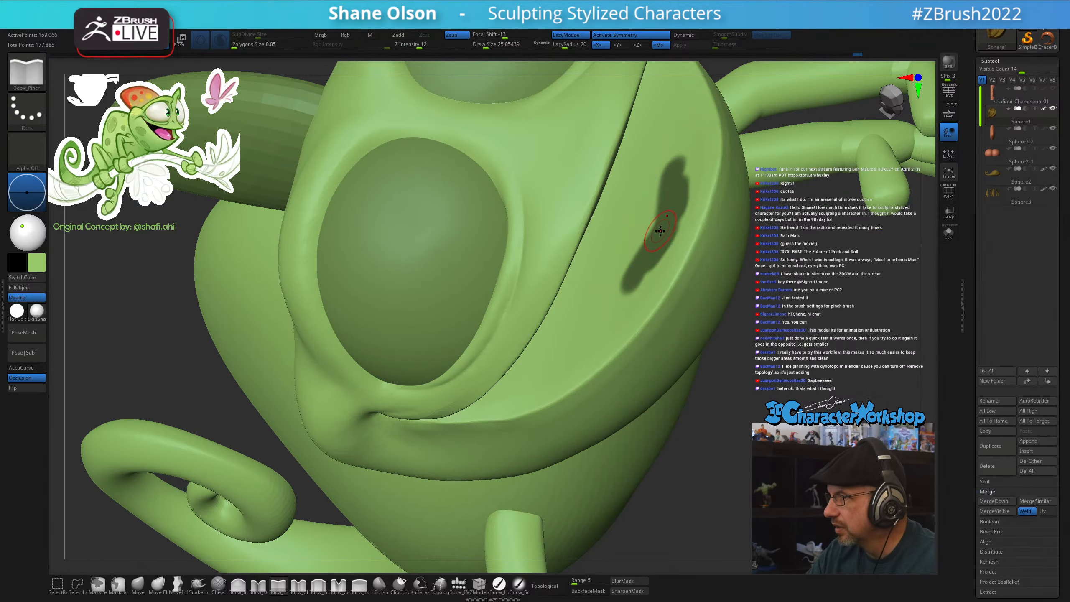
mouse_move(660, 231)
right_mouse_down("ctrl")
mouse_move(658, 269)
mouse_move(623, 257)
mouse_move(544, 330)
mouse_move(537, 306)
right_mouse_up("ctrl")
mouse_move(531, 304)
left_mouse_down("ctrl")
mouse_move(498, 417)
mouse_move(507, 489)
mouse_move(533, 371)
mouse_move(540, 430)
left_mouse_up("ctrl")
Extend the mask down the inner mouth surface behind the upper lip toward the mouth corner
mouse_move(522, 489)
right_mouse_down("alt")
mouse_move(521, 333)
mouse_move(519, 376)
mouse_move(484, 323)
right_mouse_up("alt")
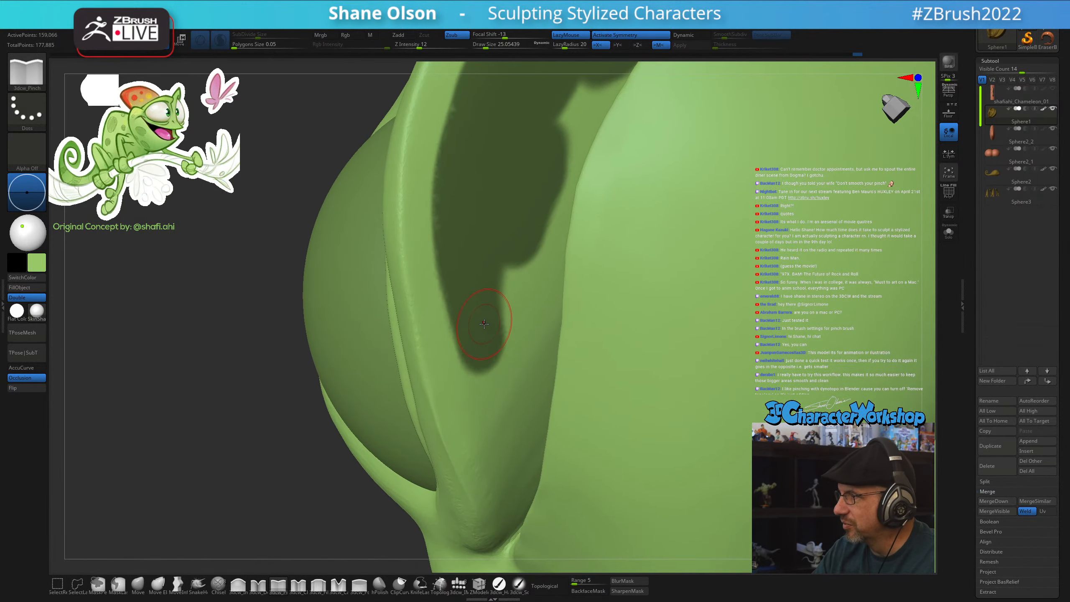
key("ctrl")
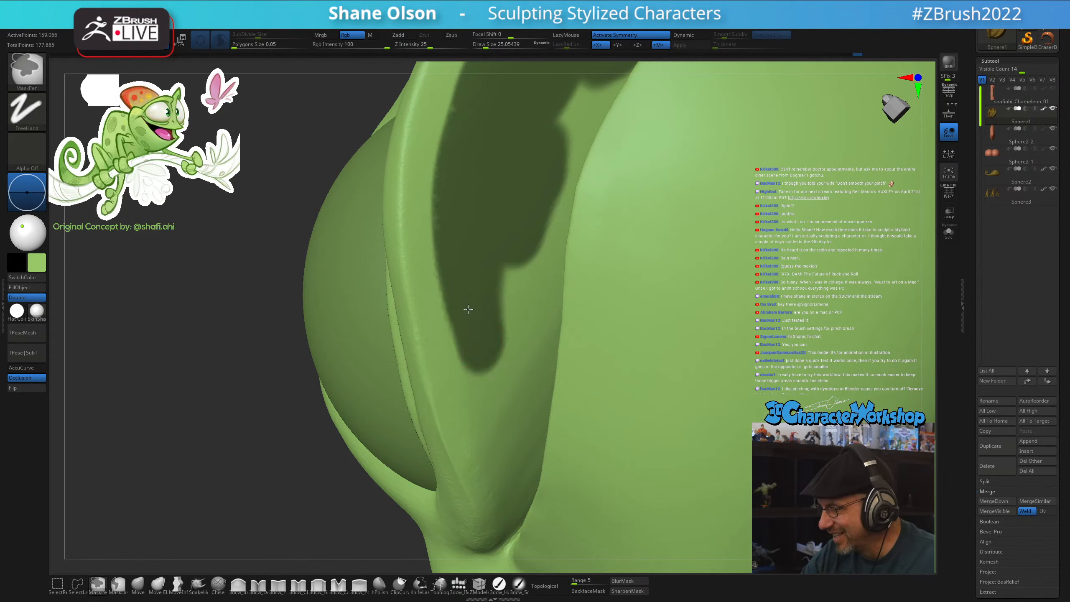
mouse_move(480, 361)
left_mouse_down("ctrl")
mouse_move(512, 447)
mouse_move(533, 269)
mouse_move(525, 340)
left_mouse_up("ctrl")
right_click_drag(514, 373, 547, 355)
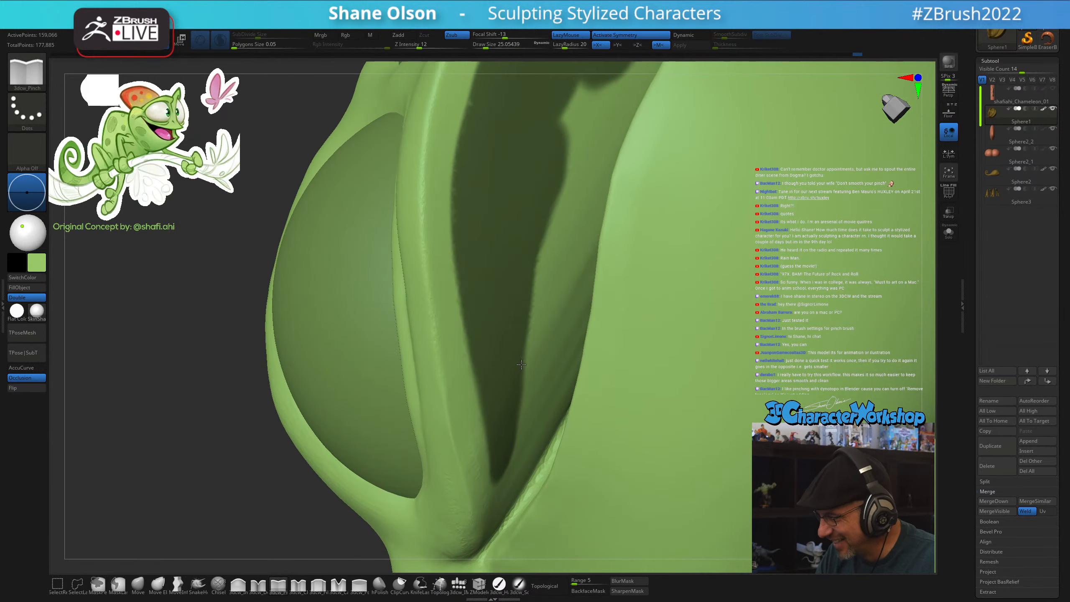
mouse_move(572, 127)
left_mouse_down("ctrl")
mouse_move(592, 122)
mouse_move(566, 190)
mouse_move(603, 160)
mouse_move(542, 316)
mouse_move(542, 381)
left_mouse_up("ctrl")
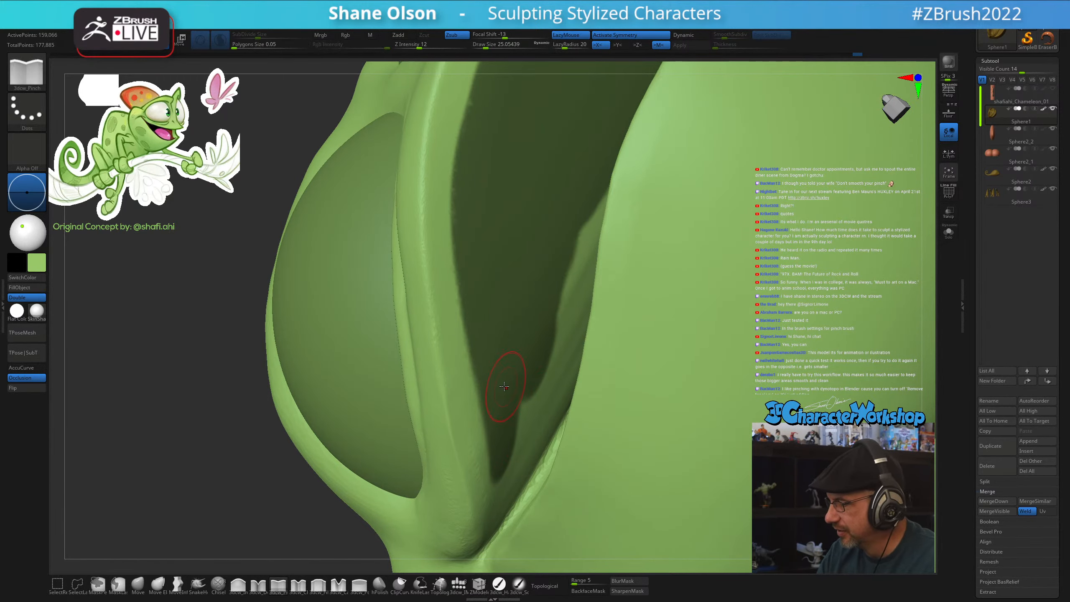
Set the draw size to about 17 and mask the narrow interior around the mouth corner up to the lip edges
right_click_drag(504, 387, 468, 394)
right_click_drag(501, 472, 505, 428, "alt")
key("s")
left_click_drag(507, 415, 504, 415)
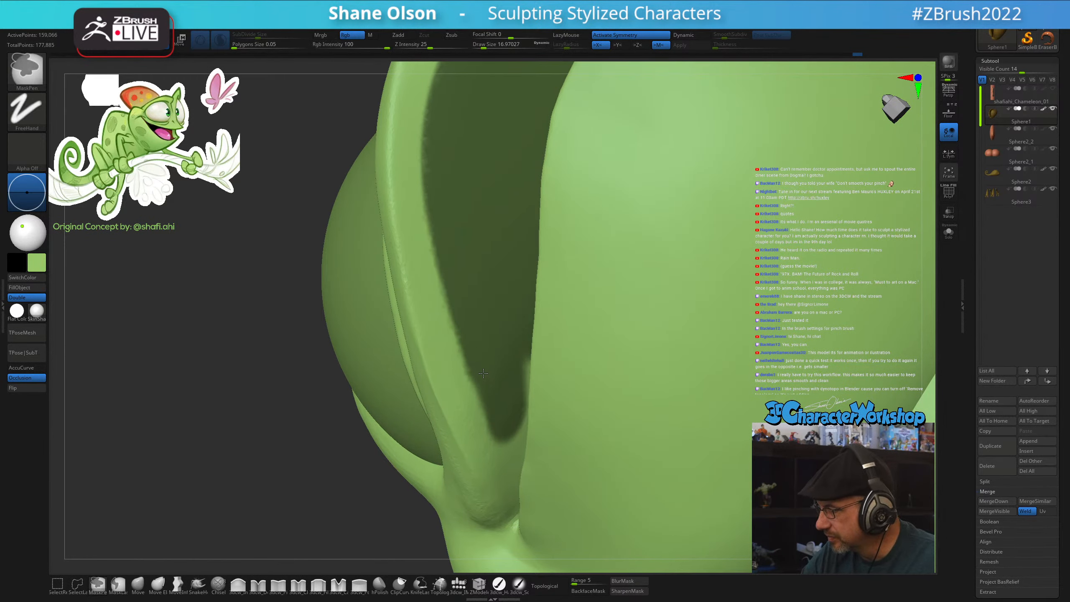
mouse_move(510, 459)
right_mouse_down()
mouse_move(502, 426)
mouse_move(513, 455)
right_mouse_up()
left_click_drag(513, 454, 534, 414, "ctrl")
mouse_move(531, 412)
right_mouse_down()
mouse_move(524, 400)
mouse_move(536, 311)
mouse_move(538, 320)
right_mouse_up()
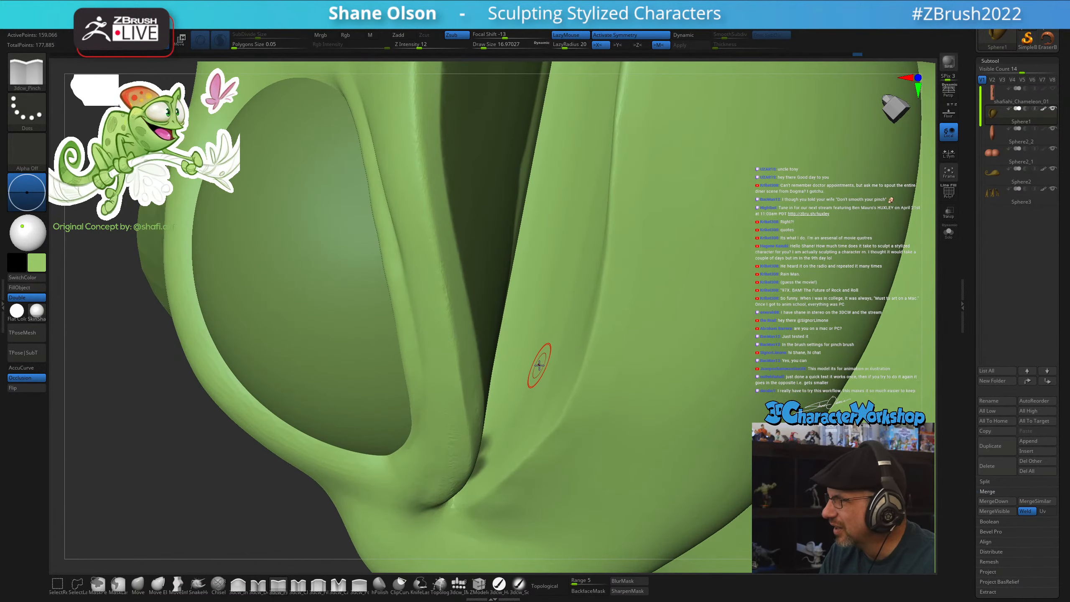
right_click_drag(539, 365, 531, 353)
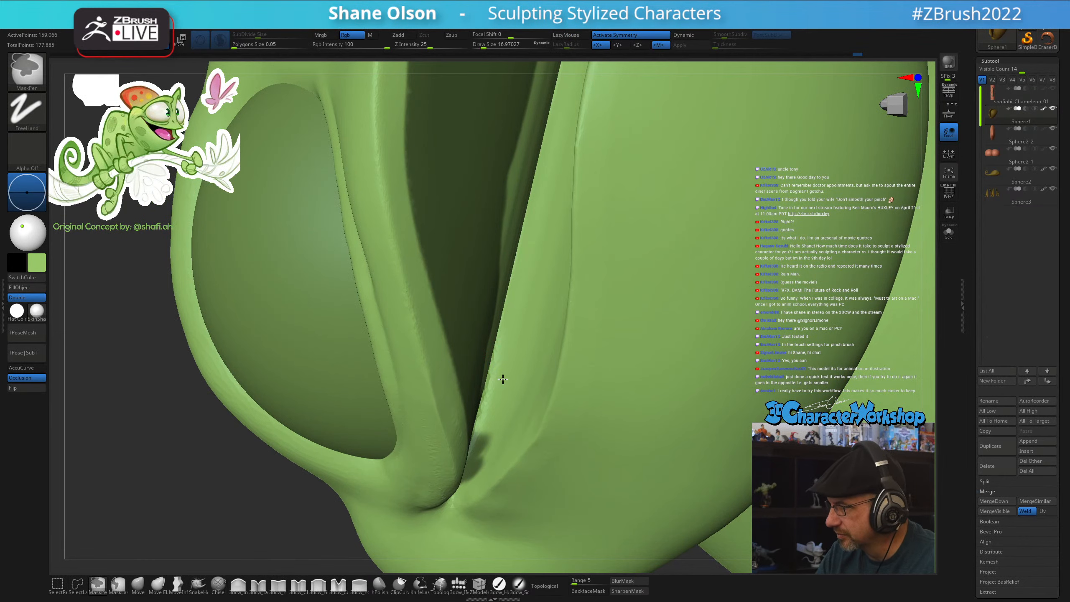
left_click_drag(503, 380, 490, 406, "ctrl")
Mask a band just inside the lower lip rim, following its curve toward the mouth corner
right_click_drag(486, 428, 556, 329)
mouse_move(735, 142)
left_mouse_down("ctrl")
mouse_move(699, 269)
mouse_move(649, 374)
left_mouse_up("ctrl")
mouse_move(650, 374)
right_mouse_down()
mouse_move(728, 314)
mouse_move(708, 270)
mouse_move(682, 386)
right_mouse_up()
key("ctrl")
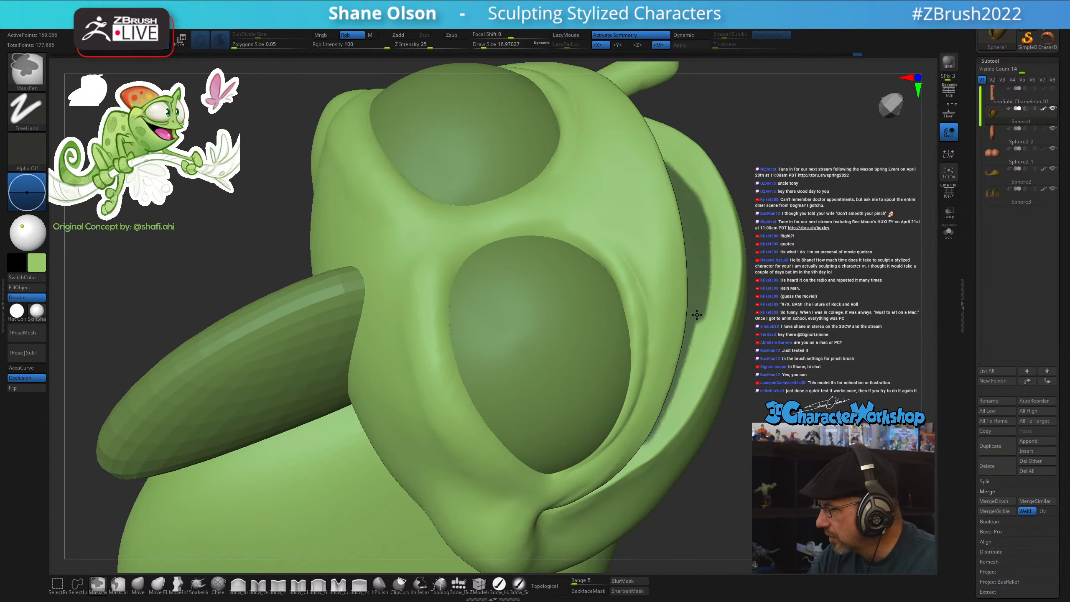
right_click_drag(698, 375, 730, 377)
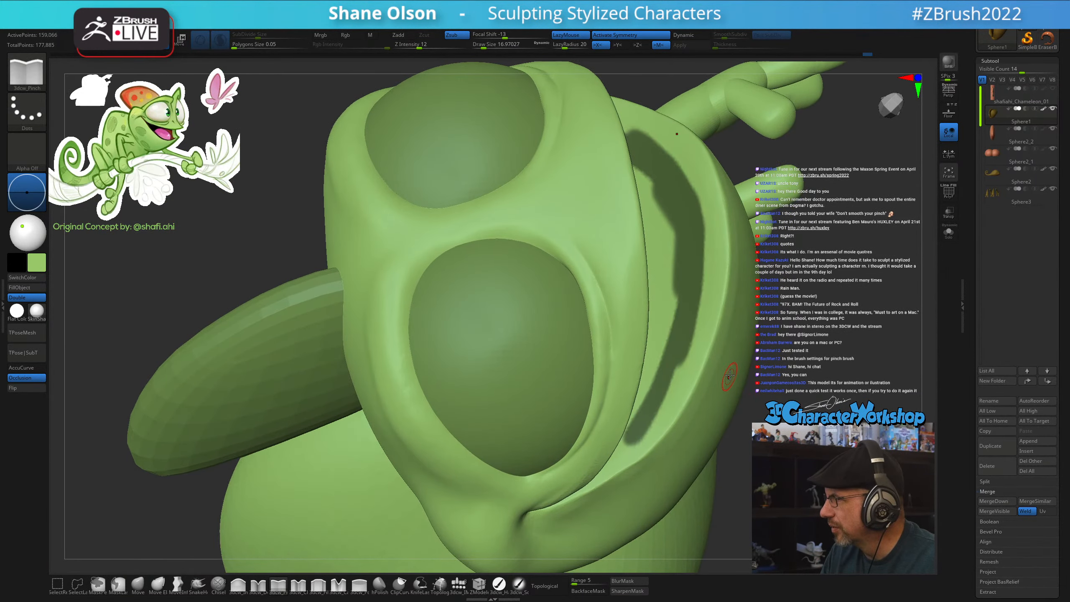
key("ctrl")
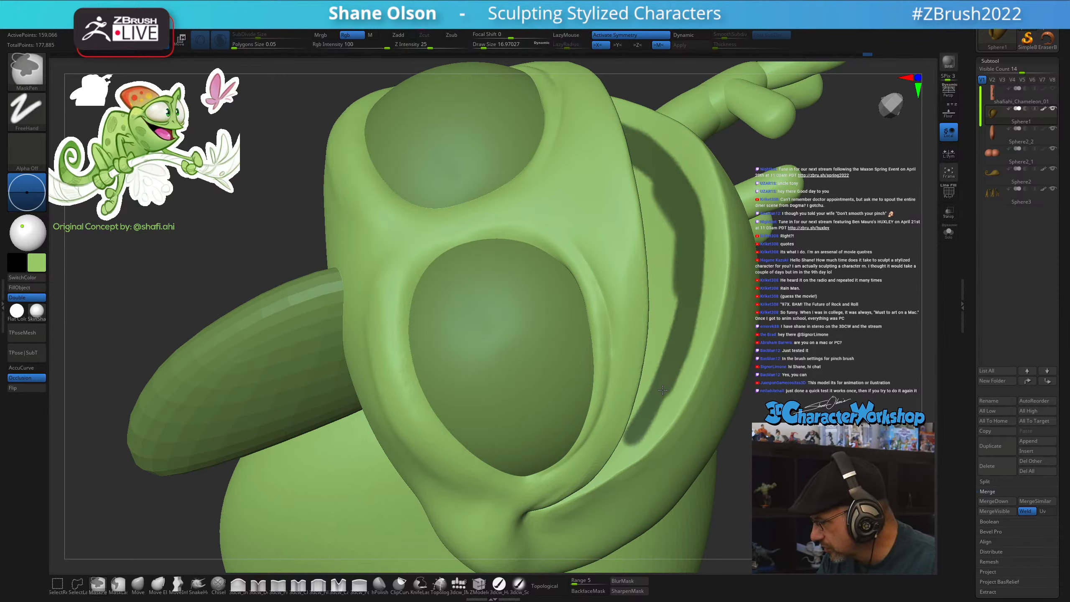
mouse_move(683, 278)
left_mouse_down("ctrl")
mouse_move(678, 238)
mouse_move(656, 253)
mouse_move(667, 314)
mouse_move(660, 352)
left_mouse_up("ctrl")
mouse_move(686, 363)
right_mouse_down()
mouse_move(688, 403)
mouse_move(662, 438)
right_mouse_up()
key("ctrl")
right_click_drag(693, 370, 690, 395)
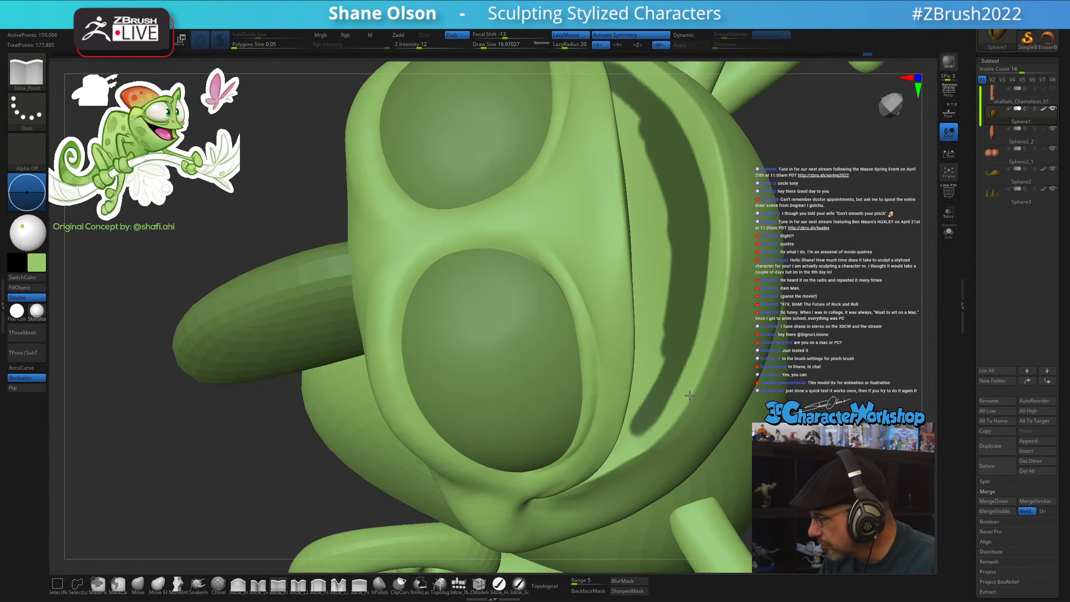
key("ctrl")
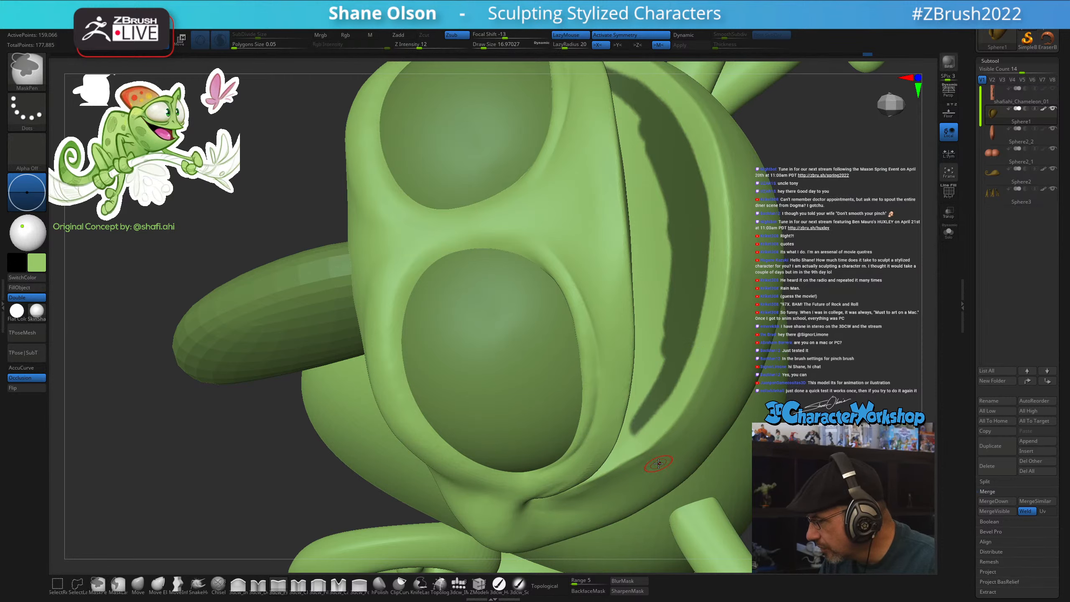
Widen the mask from the lower lip band inward across the middle of the lower jaw's inner surface
mouse_move(675, 439)
right_mouse_down()
mouse_move(653, 425)
mouse_move(664, 414)
right_mouse_up()
mouse_move(651, 262)
left_mouse_down("ctrl")
mouse_move(643, 302)
mouse_move(619, 236)
mouse_move(613, 270)
mouse_move(672, 241)
left_mouse_up("ctrl")
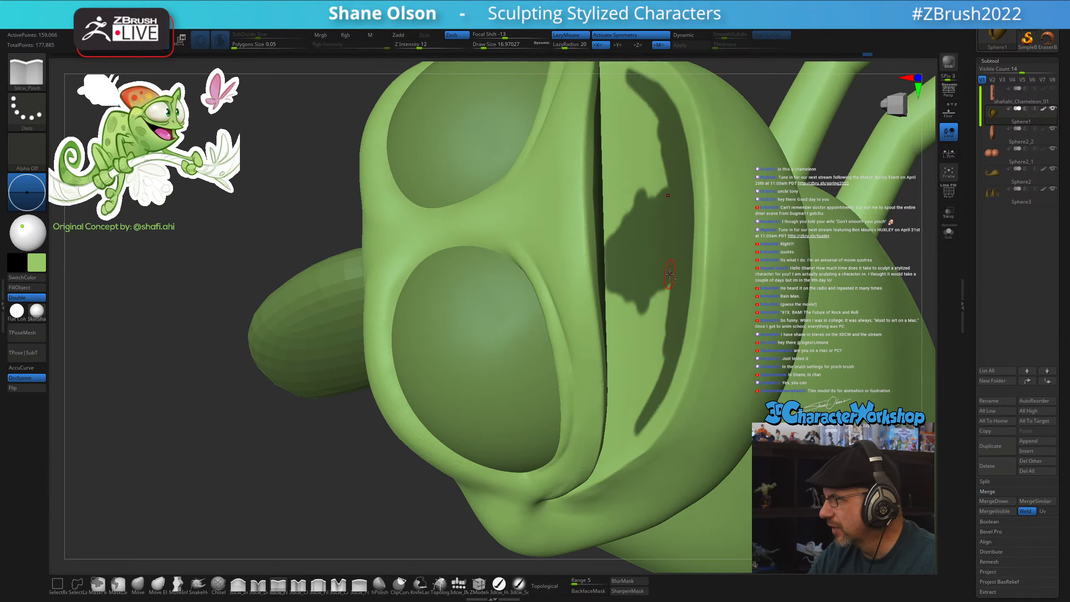
mouse_move(671, 271)
right_mouse_down("alt")
mouse_move(659, 285)
mouse_move(656, 259)
right_mouse_up("alt")
mouse_move(651, 248)
left_mouse_down("ctrl")
mouse_move(665, 278)
mouse_move(643, 298)
mouse_move(617, 291)
left_mouse_up("ctrl")
mouse_move(653, 280)
right_mouse_down()
mouse_move(632, 282)
mouse_move(593, 246)
mouse_move(600, 251)
mouse_move(598, 232)
right_mouse_up()
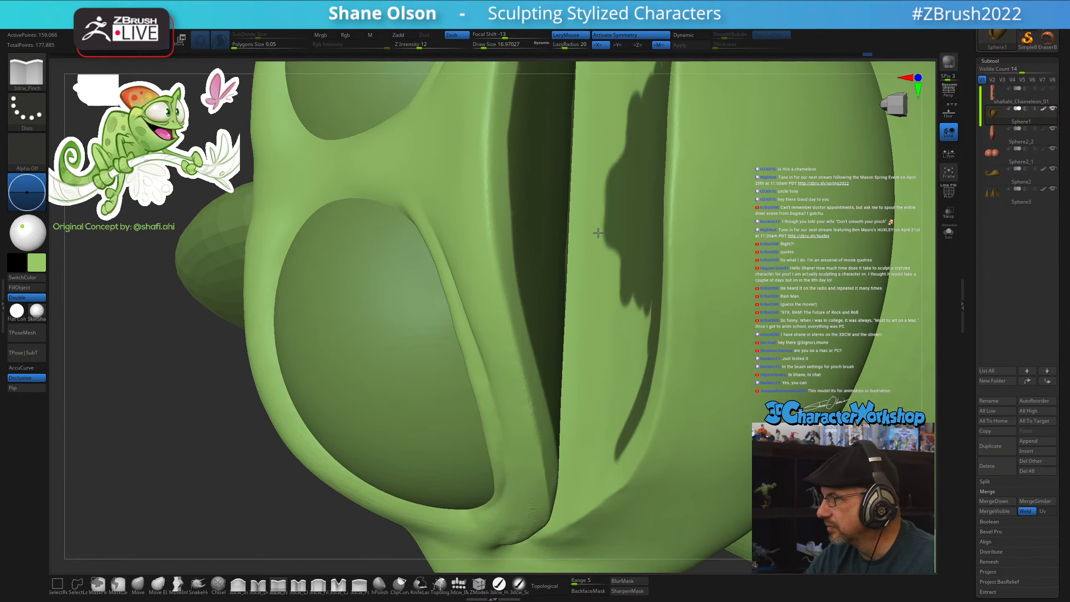
Set the draw size to about 25 and mask the inner lower jaw deeper in and toward the mouth corner
key("s")
mouse_move(597, 261)
left_mouse_down()
mouse_move(576, 241)
mouse_move(605, 265)
mouse_move(576, 262)
mouse_move(583, 301)
left_mouse_up()
mouse_move(623, 284)
right_mouse_down()
mouse_move(592, 294)
mouse_move(600, 283)
right_mouse_up()
mouse_move(559, 294)
left_mouse_down("ctrl")
mouse_move(567, 161)
mouse_move(554, 274)
mouse_move(555, 189)
mouse_move(552, 312)
mouse_move(561, 285)
left_mouse_up("ctrl")
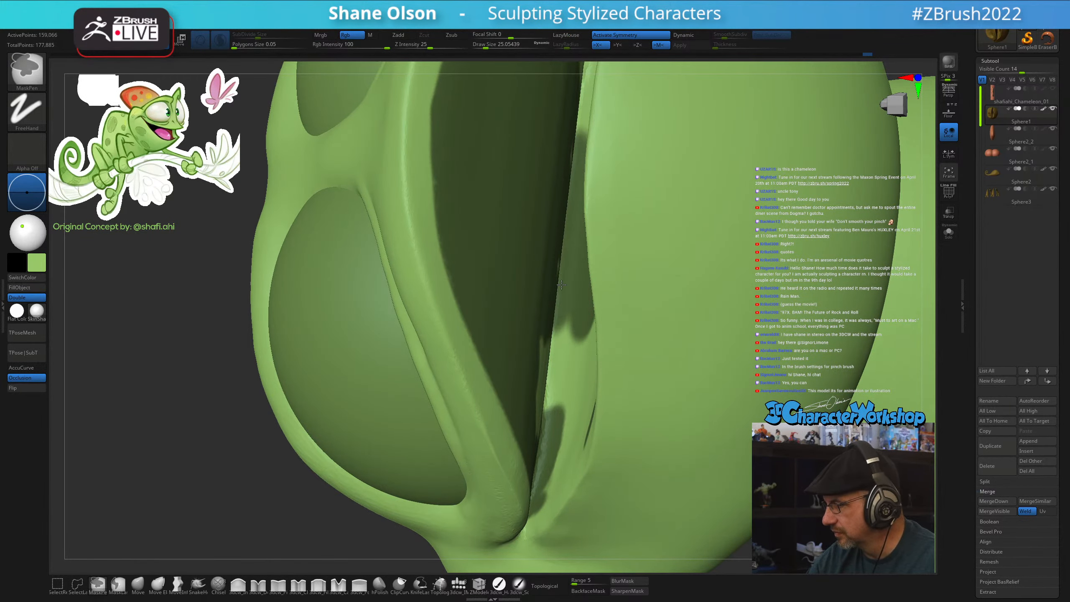
left_click_drag(543, 345, 550, 391, "ctrl")
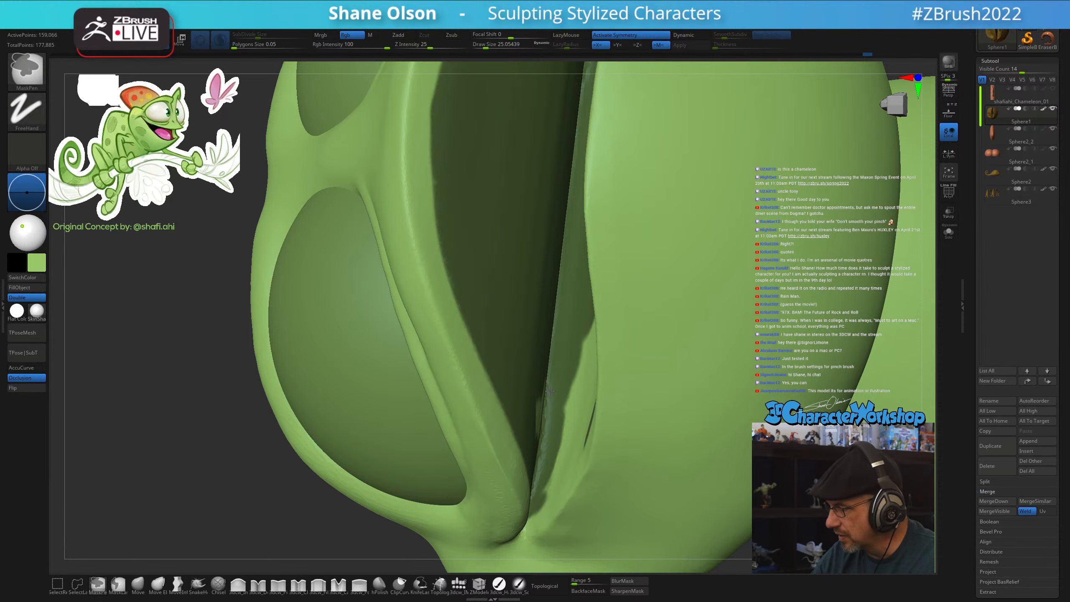
Fill the unmasked gaps on the lower jaw's inner wall up to the lip edge near the mouth corner
right_click_drag(571, 360, 590, 365)
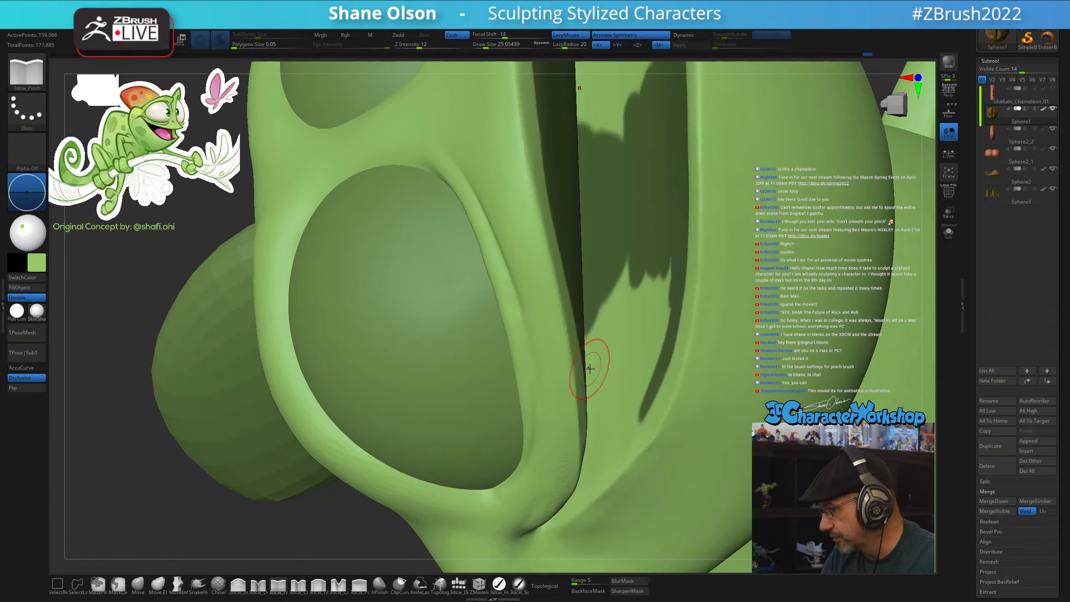
mouse_move(622, 278)
left_mouse_down("ctrl")
mouse_move(613, 310)
mouse_move(665, 263)
left_mouse_up("ctrl")
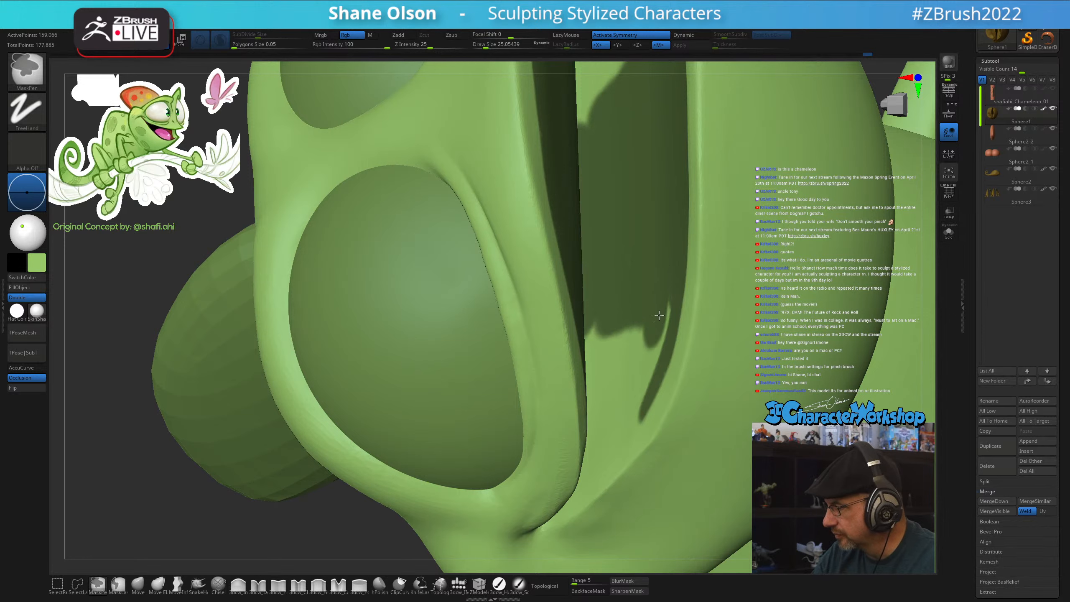
left_click_drag(653, 322, 602, 352, "ctrl")
right_click_drag(633, 320, 615, 344)
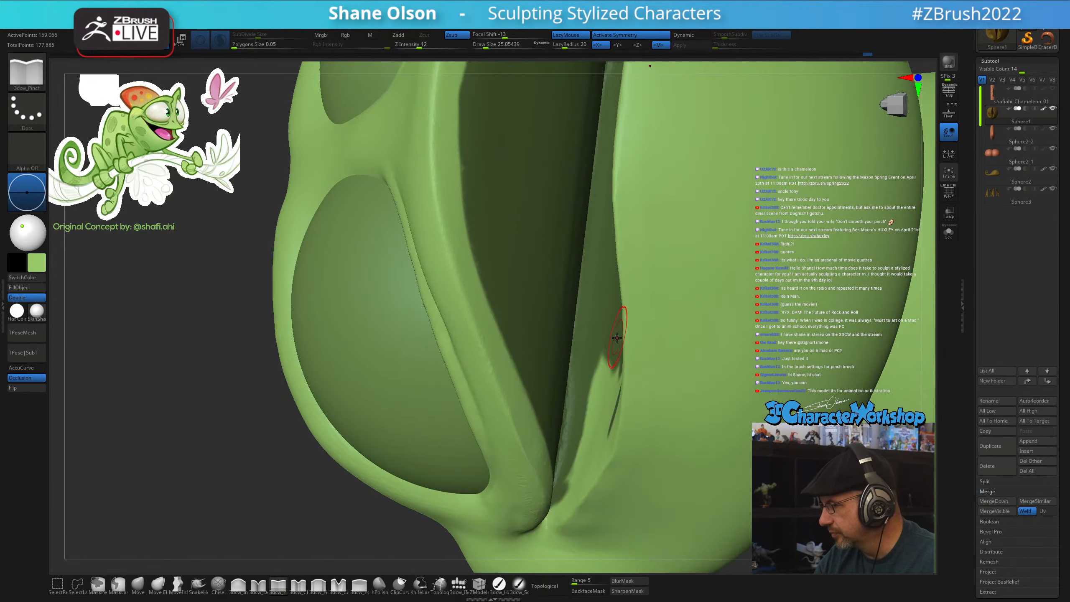
left_click_drag(611, 352, 598, 378, "ctrl")
left_click_drag(584, 417, 598, 409, "ctrl")
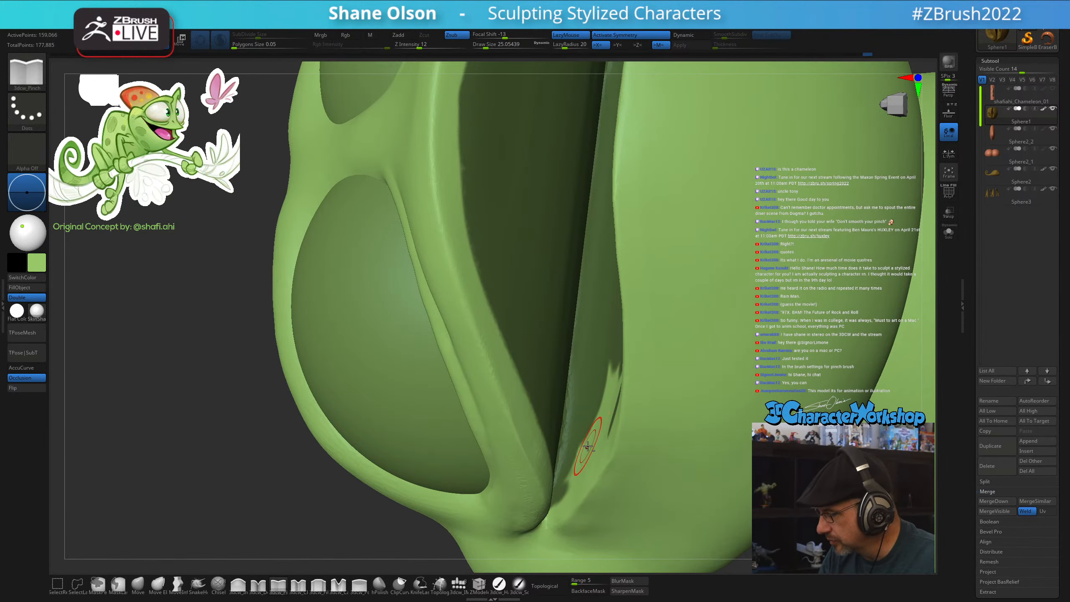
Hide the upper part of the head with a lasso selection and hide the eyeballs subtool to expose the lower jaw
mouse_move(588, 447)
right_mouse_down()
mouse_move(586, 460)
mouse_move(593, 388)
mouse_move(609, 354)
mouse_move(676, 402)
mouse_move(727, 360)
right_mouse_up()
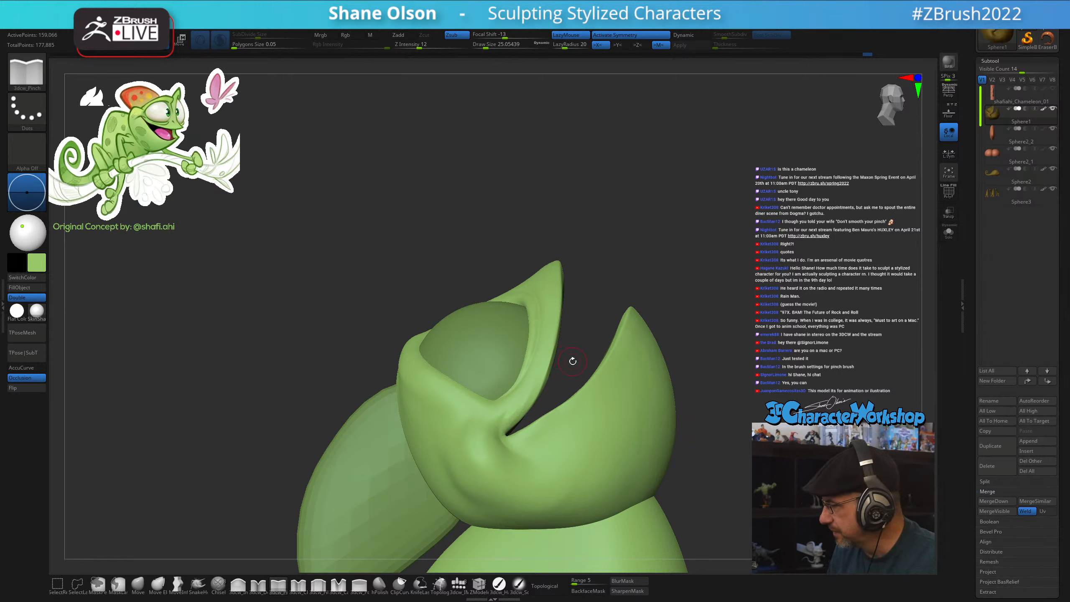
mouse_move(579, 349)
left_mouse_down("ctrl+shift")
mouse_move(552, 180)
mouse_move(286, 447)
mouse_move(366, 501)
mouse_move(505, 437)
left_mouse_up("ctrl+shift")
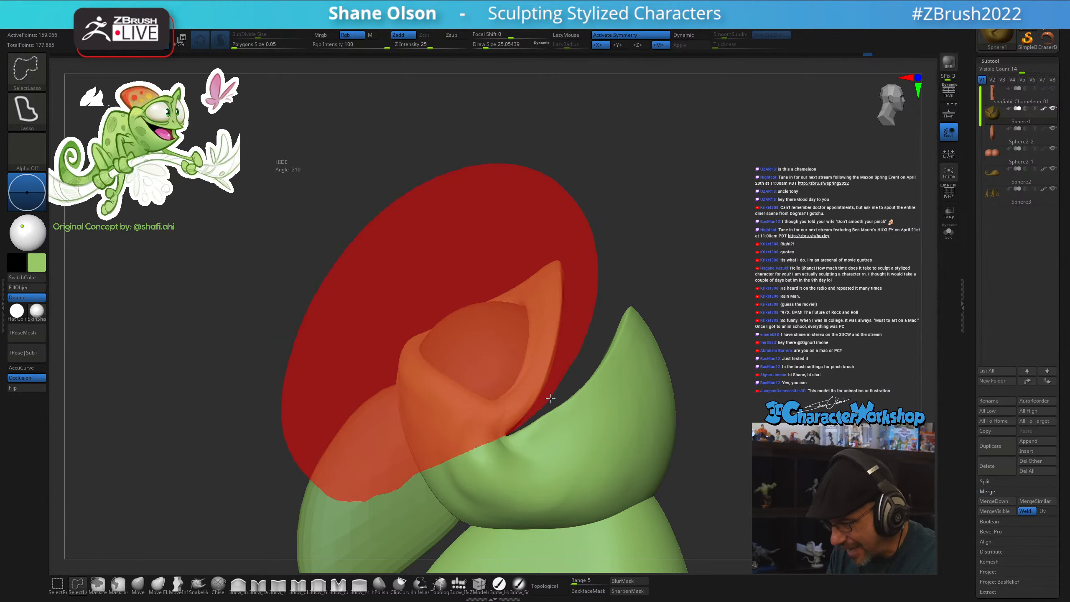
left_click_drag(551, 398, 551, 397, "ctrl+shift")
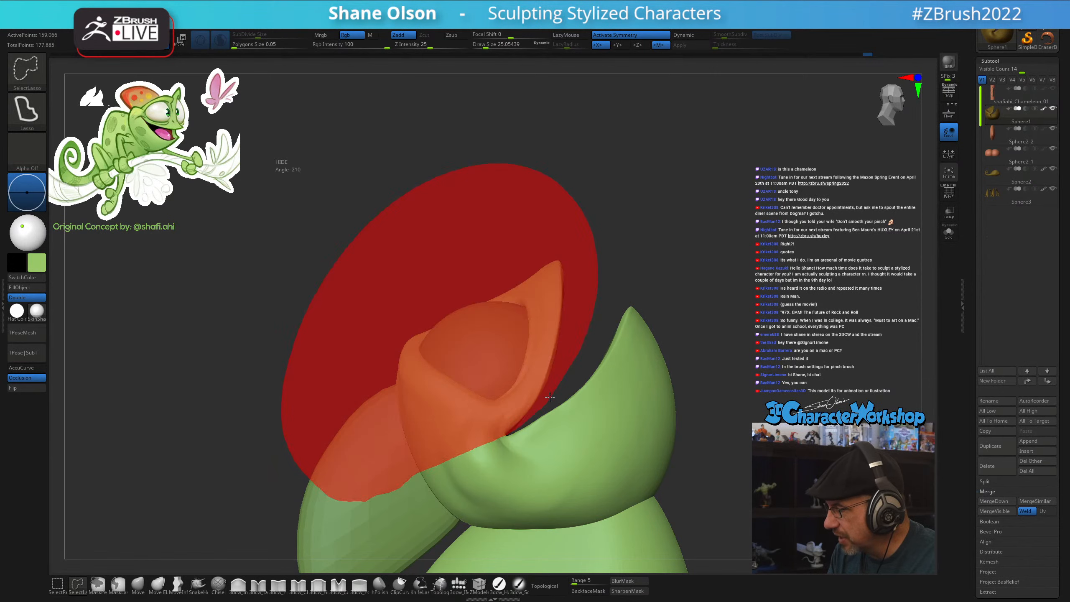
left_click_drag(550, 397, 550, 397, "ctrl+alt+shift")
left_click_drag(764, 342, 753, 362)
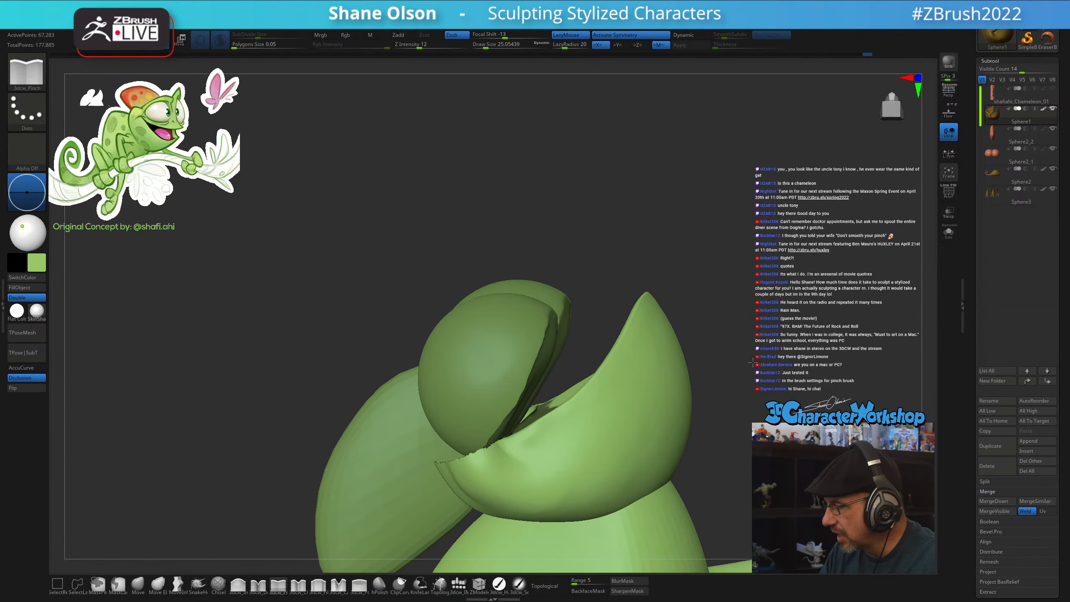
left_click(1053, 149)
Set the draw size to about 20 and mask the remaining bare patches across the exposed lower jaw interior
left_click_drag(728, 398, 731, 444)
mouse_move(722, 301)
left_mouse_down("alt")
mouse_move(713, 358)
mouse_move(751, 320)
mouse_move(742, 333)
left_mouse_up("alt")
key("s")
left_click(712, 359)
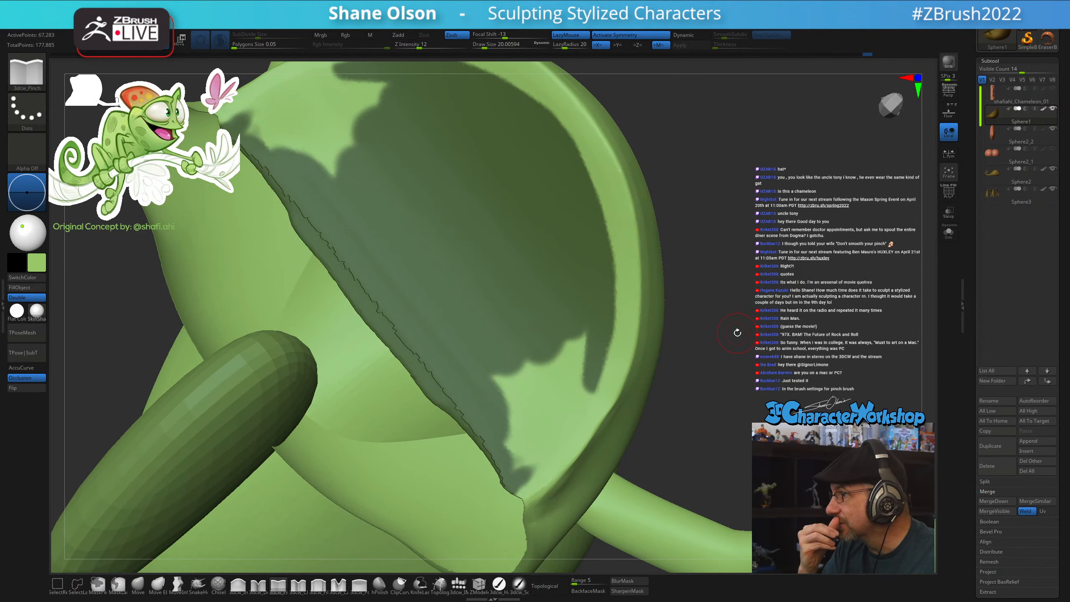
mouse_move(501, 358)
left_mouse_down("ctrl")
mouse_move(503, 383)
mouse_move(515, 369)
left_mouse_up("ctrl")
mouse_move(592, 305)
left_mouse_down("ctrl")
mouse_move(579, 384)
mouse_move(521, 459)
mouse_move(537, 388)
mouse_move(571, 335)
mouse_move(545, 398)
left_mouse_up("ctrl")
left_click_drag(530, 358, 535, 370, "ctrl")
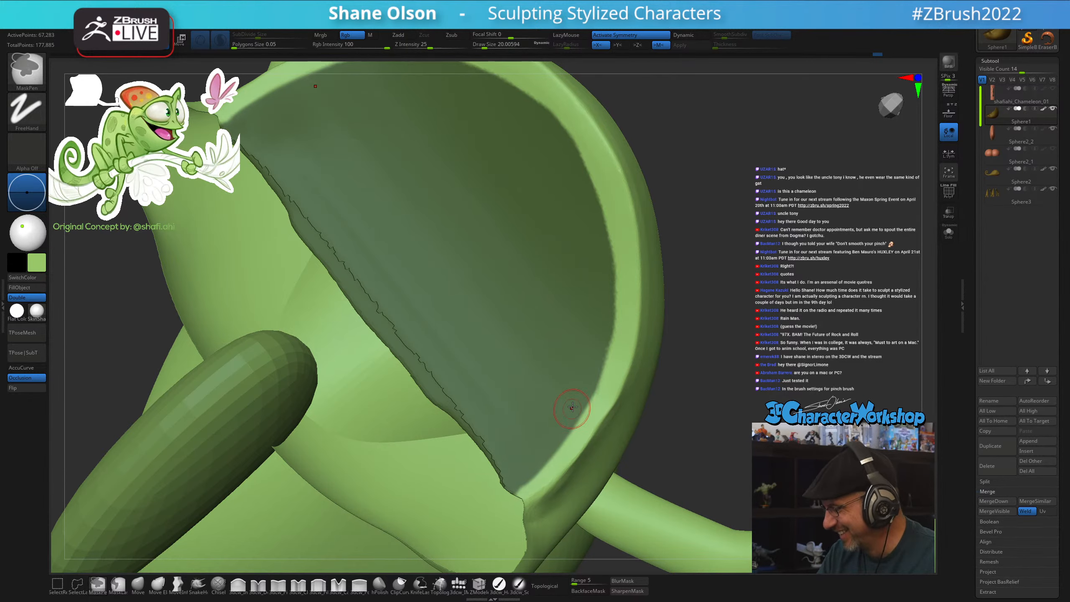
Set the draw size to about 13 and clean up the mask boundary inside the lower lip by unmasking near the mouth corner
mouse_move(573, 408)
right_mouse_down()
mouse_move(489, 392)
mouse_move(559, 360)
mouse_move(559, 296)
right_mouse_up()
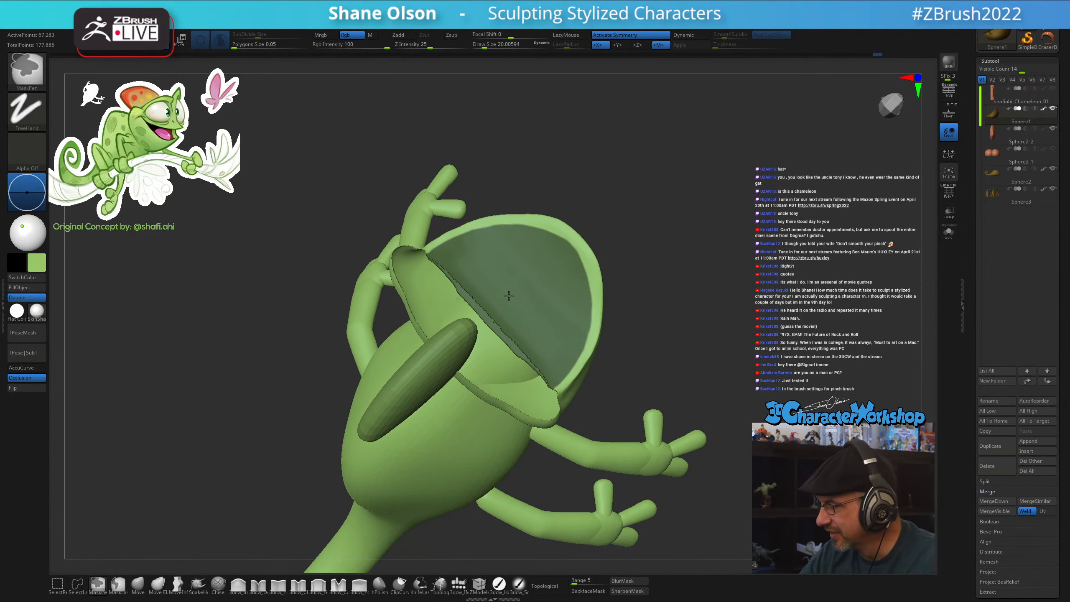
mouse_move(684, 297)
right_mouse_down()
mouse_move(700, 342)
mouse_move(680, 371)
mouse_move(728, 343)
mouse_move(716, 293)
right_mouse_up()
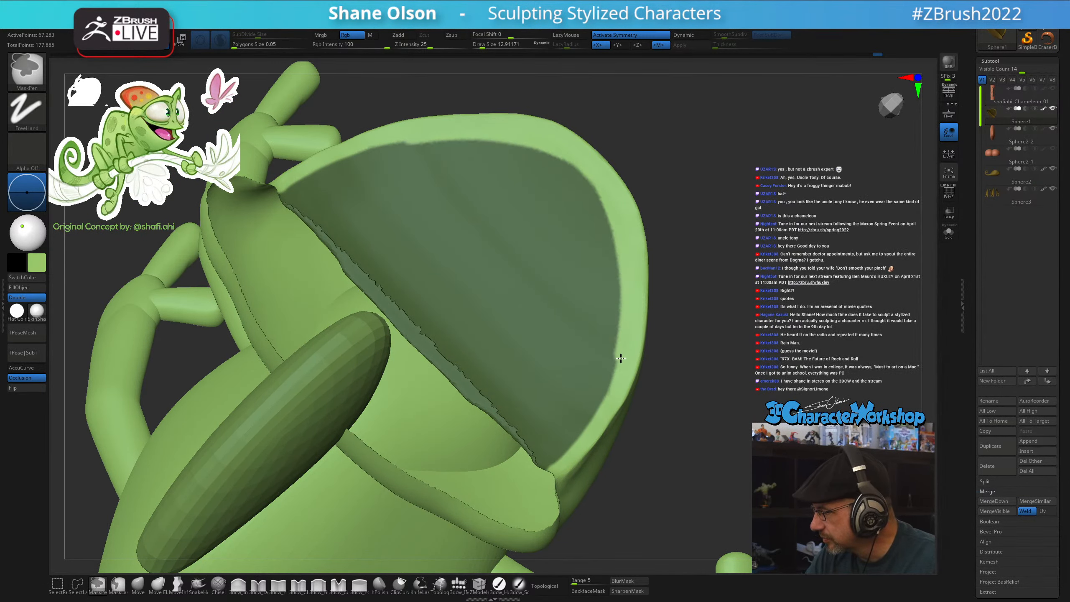
left_click_drag(607, 404, 583, 443, "ctrl+alt")
left_click_drag(728, 454, 722, 431, "alt")
Unhide the whole head and invert the mask so only the mouth interior can be edited
left_click(737, 363, "ctrl+shift")
left_click_drag(762, 310, 715, 278)
left_click_drag(732, 219, 728, 289)
left_click(707, 249, "ctrl")
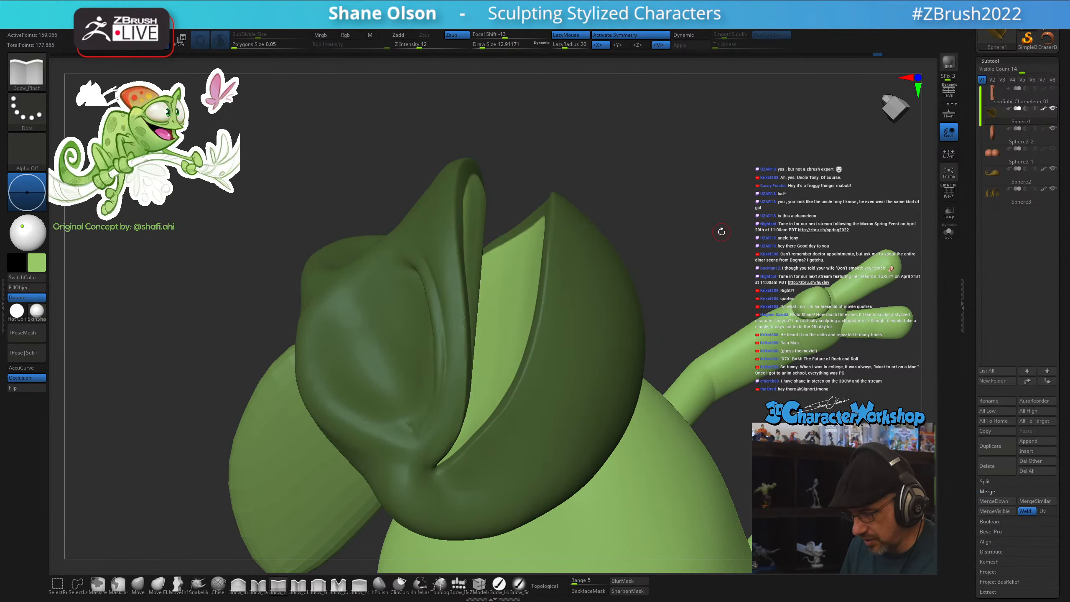
Activate the transform gizmo, isolate the head subtool, and place the gizmo on the unmasked mouth interior
key("w")
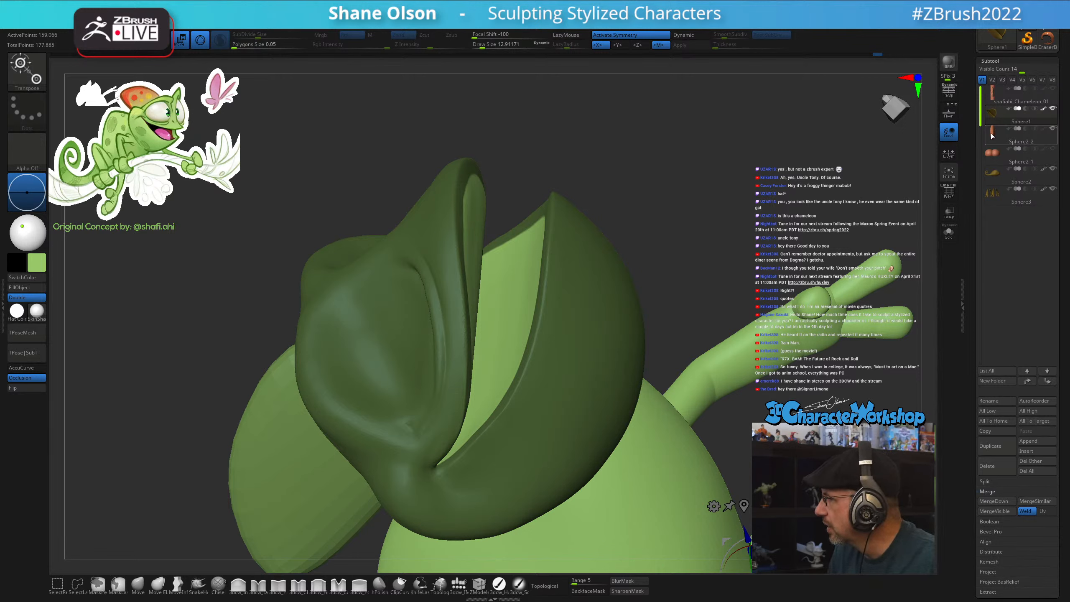
left_click(992, 181)
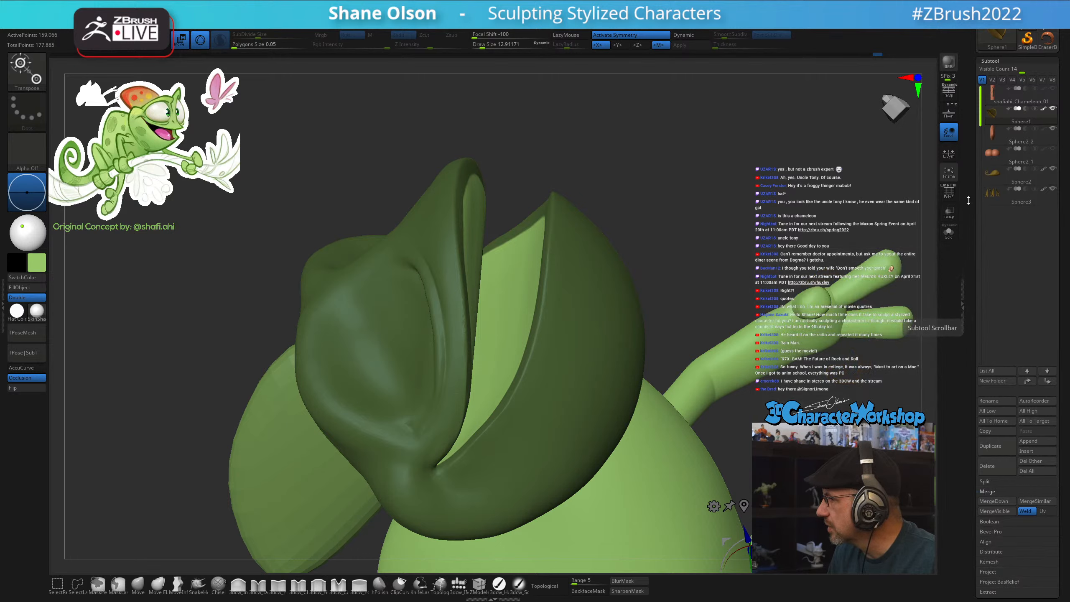
left_click(950, 238)
left_click_drag(721, 318, 721, 336, "alt")
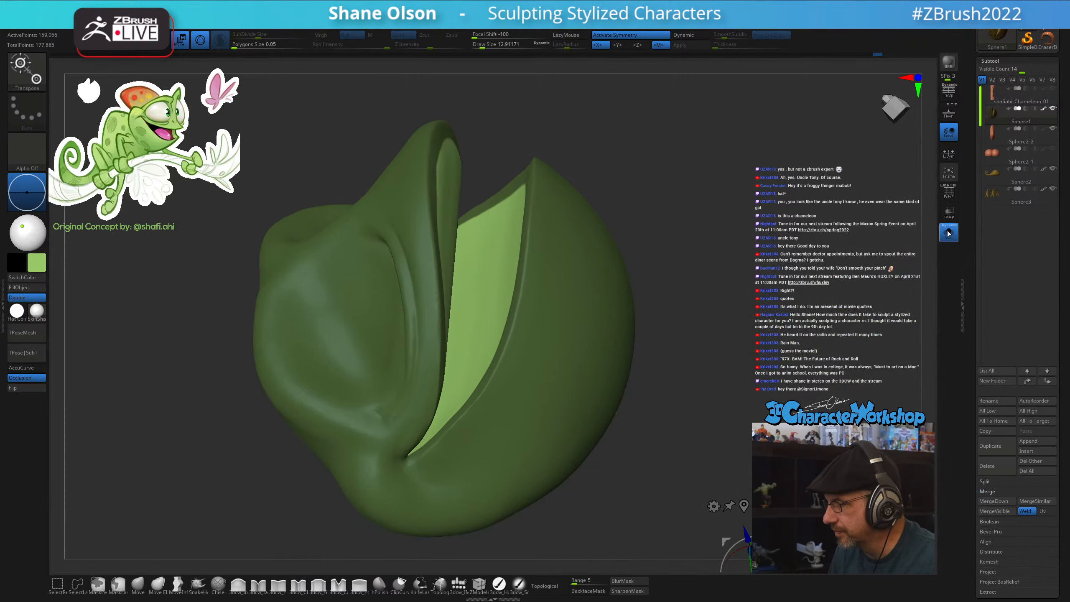
left_click(475, 327, "alt")
left_click_drag(676, 243, 676, 282, "alt")
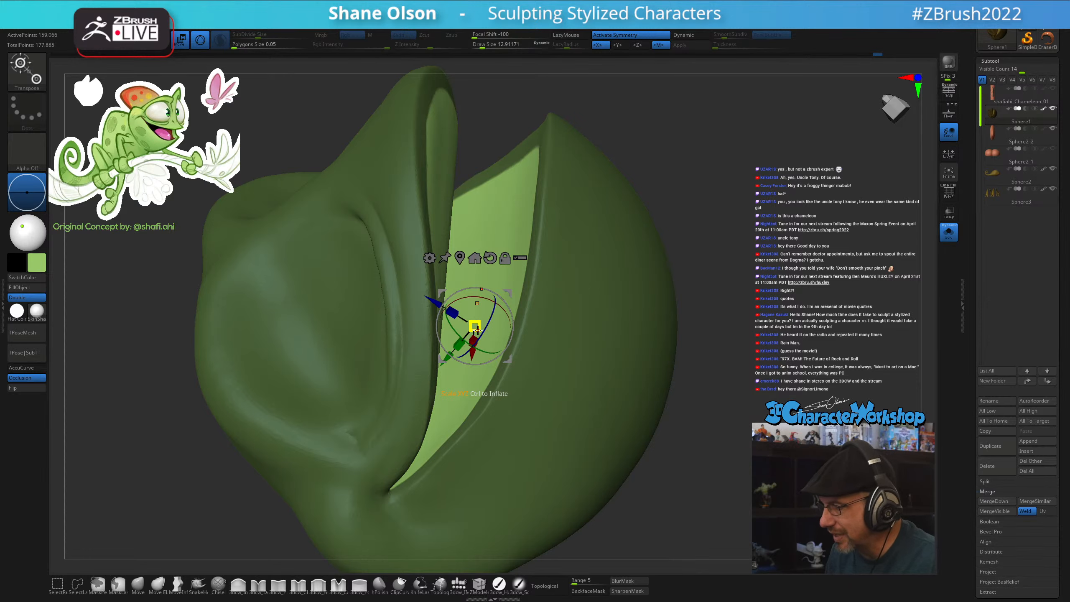
Try to inflate the unmasked mouth interior with the transform gizmo, and undo the attempt
left_click_drag(773, 299, 780, 298)
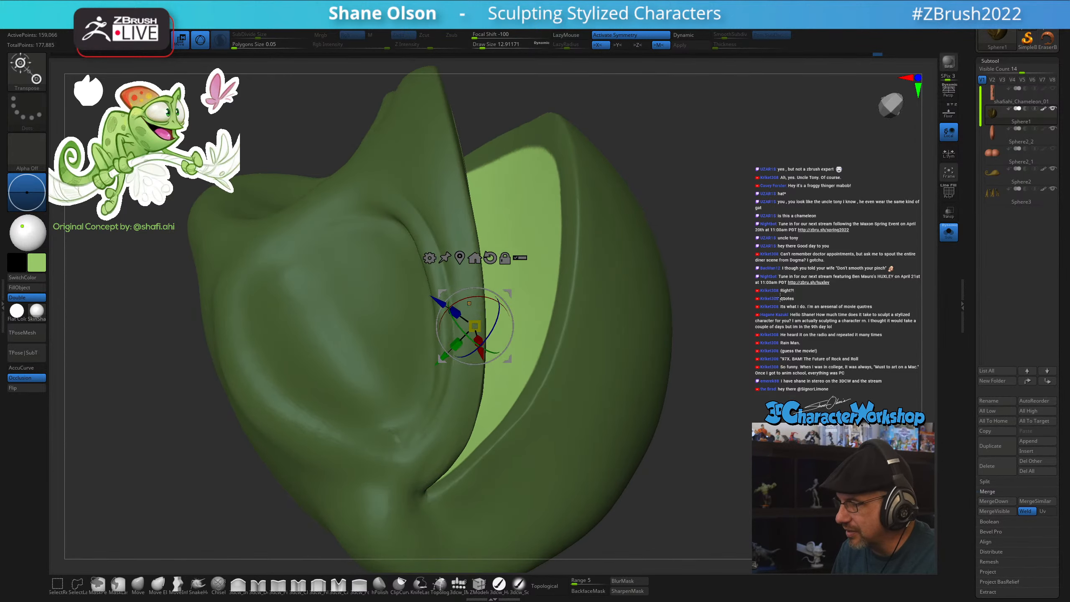
left_click_drag(724, 194, 602, 291)
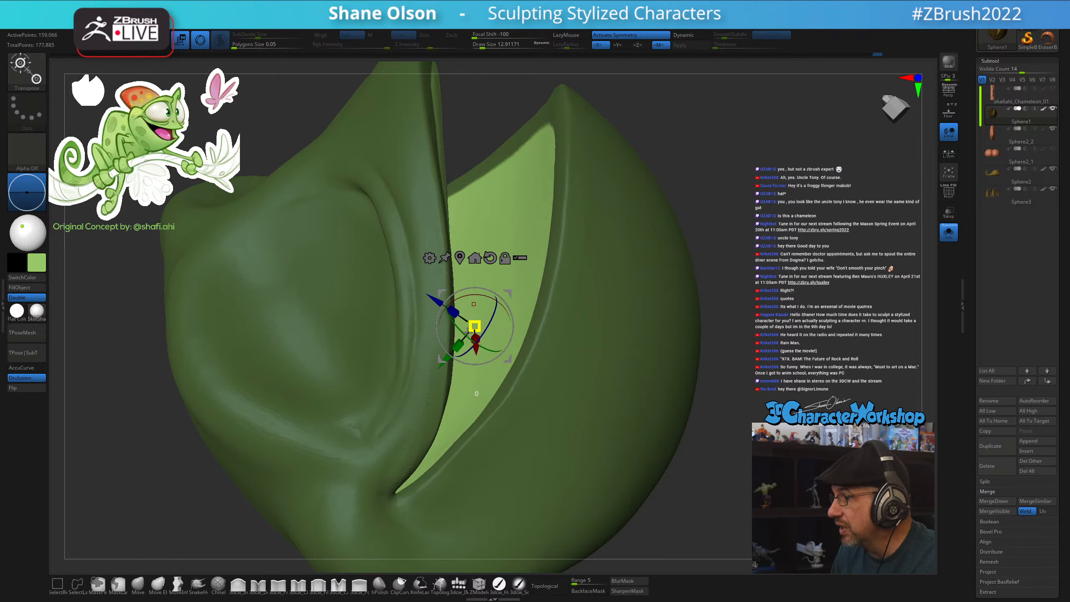
left_click_drag(441, 349, 403, 372, "ctrl")
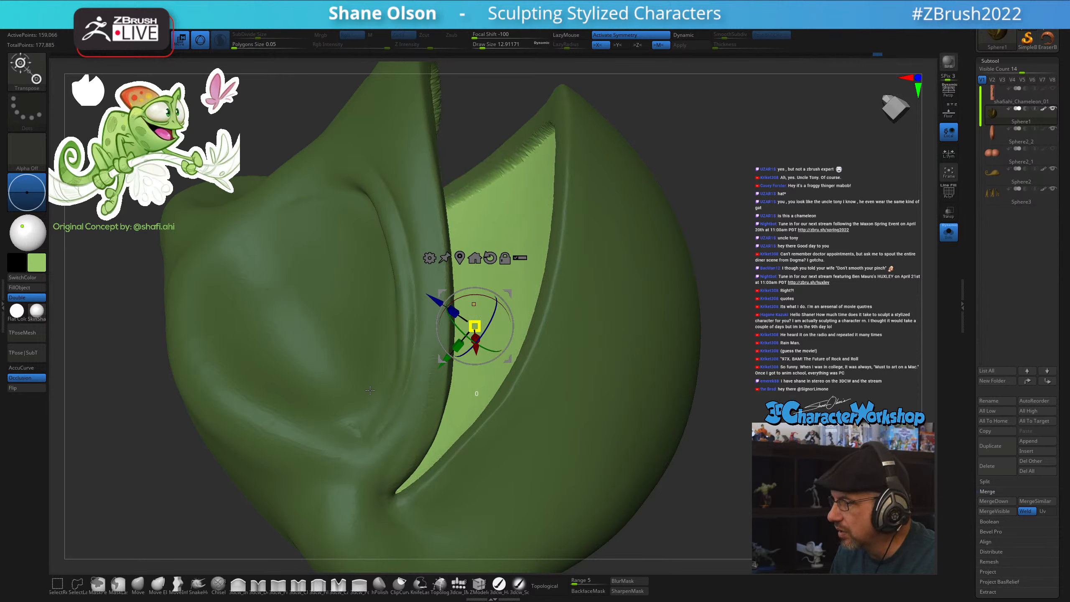
mouse_move(849, 273)
left_mouse_down()
mouse_move(744, 291)
mouse_move(708, 285)
mouse_move(789, 301)
mouse_move(779, 298)
left_mouse_up()
key("ctrl+z")
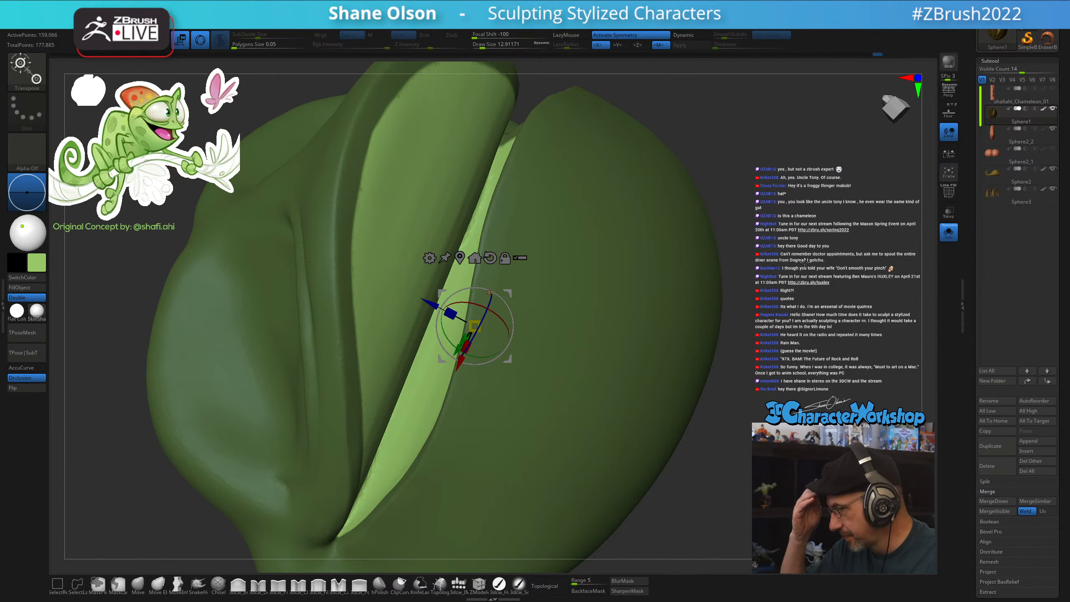
key("ctrl+z")
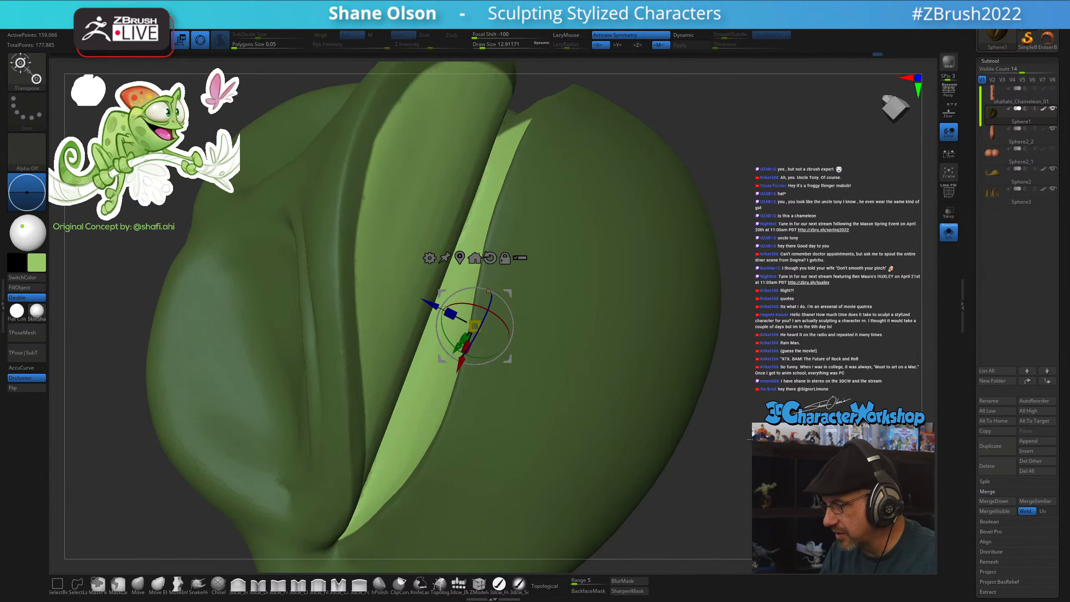
Clear the mask from the head and leave the transform gizmo for draw mode, with the head seen from the side
left_click(750, 458, "ctrl")
left_click_drag(749, 458, 744, 417, "alt")
left_click_drag(744, 447, 705, 409)
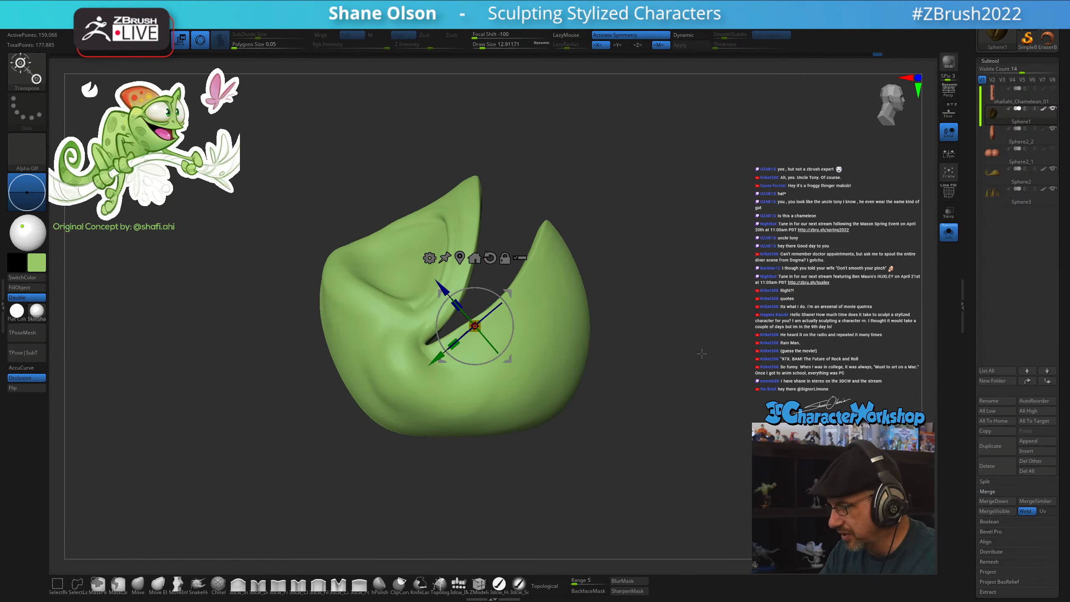
key("q")
left_click_drag(703, 359, 696, 379, "alt")
left_click_drag(691, 267, 692, 297, "alt")
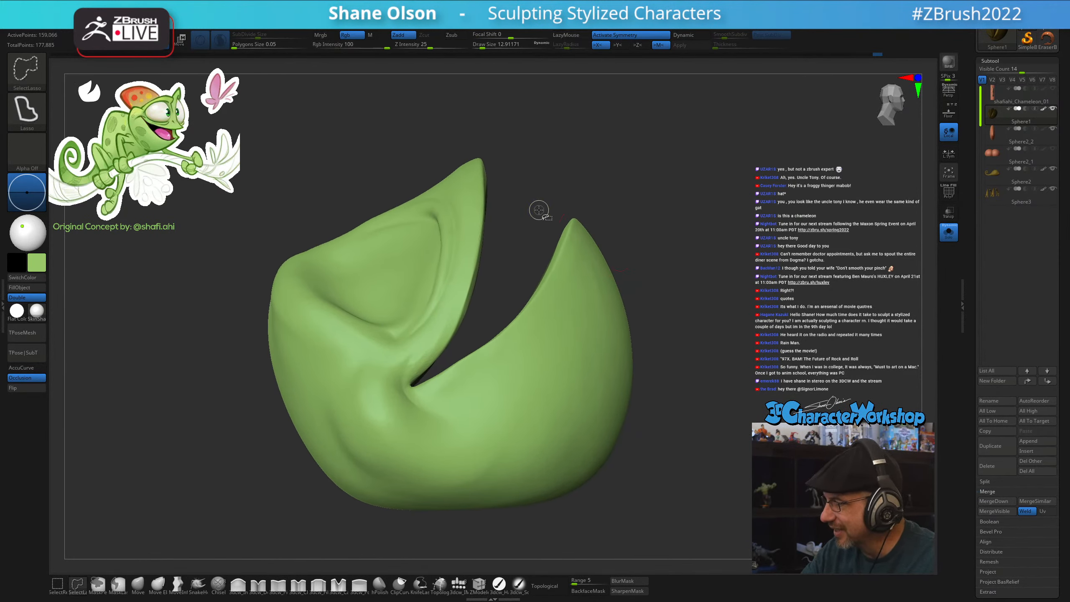
Try to isolate the area inside the mouth opening with a lasso selection, and restore the whole head's visibility
mouse_move(539, 210)
left_mouse_down("ctrl+shift")
mouse_move(571, 141)
mouse_move(695, 426)
mouse_move(472, 544)
mouse_move(354, 524)
mouse_move(307, 421)
mouse_move(436, 371)
mouse_move(482, 326)
left_mouse_up("ctrl+shift")
mouse_move(740, 314)
left_mouse_down("shift")
mouse_move(729, 322)
mouse_move(780, 407)
left_mouse_up("shift")
left_click(754, 382, "ctrl+shift")
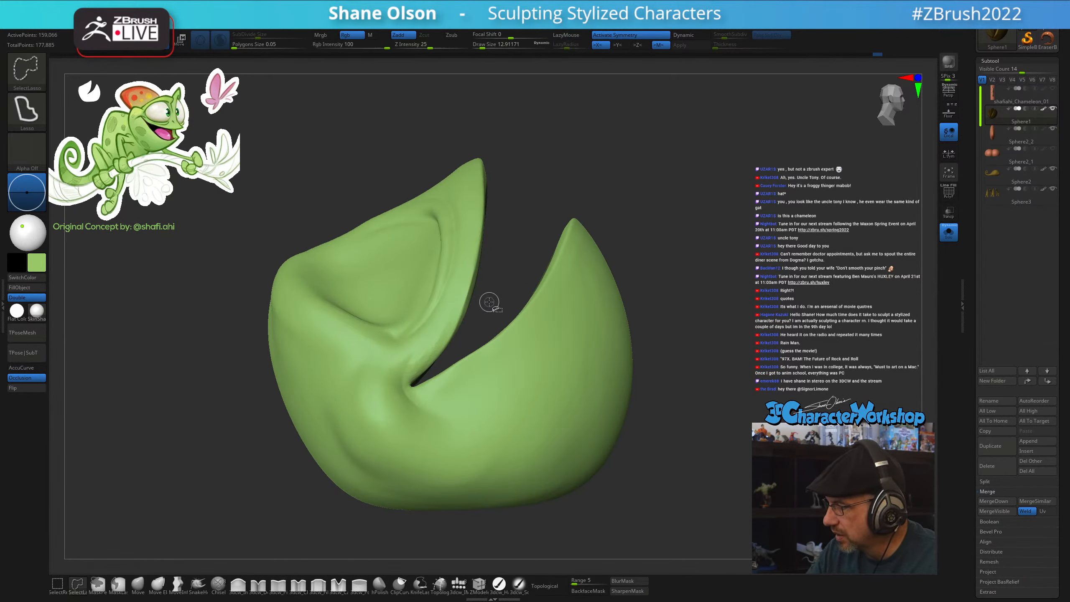
Isolate the upper part of the head and mask the gaps along the mouth interior's lower edge at a draw size of about 21.6
mouse_move(490, 301)
left_mouse_down("ctrl+shift")
mouse_move(645, 186)
mouse_move(574, 519)
mouse_move(439, 534)
mouse_move(358, 504)
mouse_move(379, 438)
mouse_move(436, 370)
left_mouse_up("ctrl+shift")
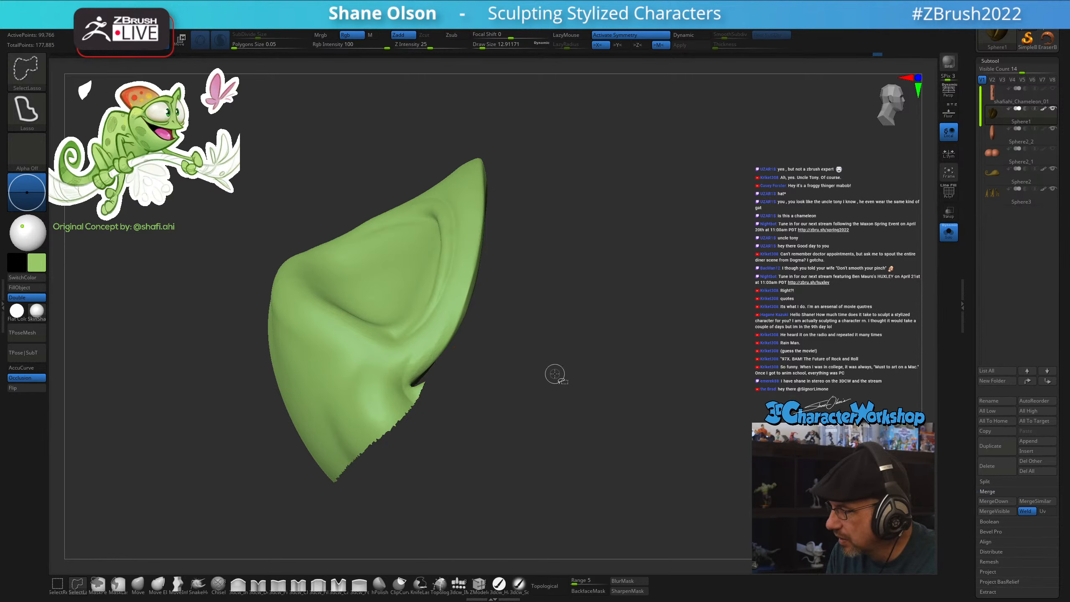
mouse_move(554, 375)
left_mouse_down()
mouse_move(716, 445)
mouse_move(716, 463)
mouse_move(639, 403)
left_mouse_up()
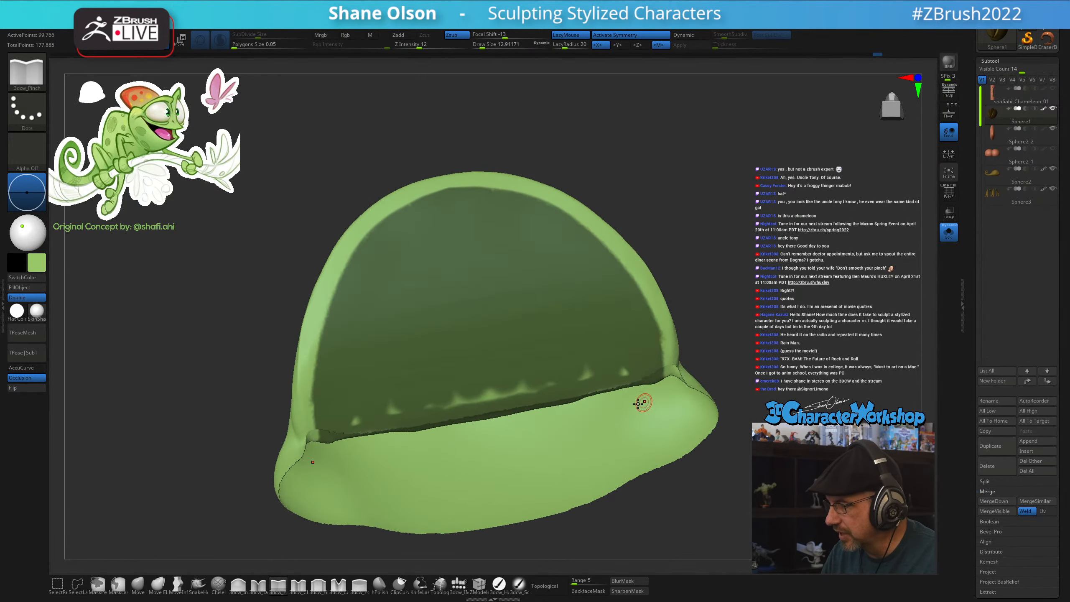
left_click_drag(709, 301, 714, 362, "alt")
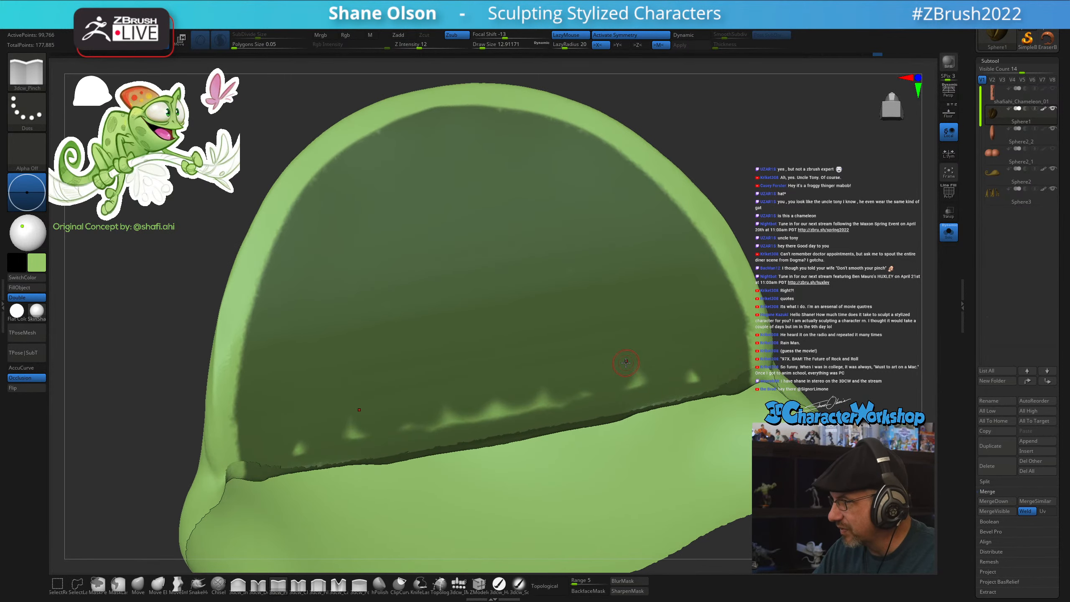
key("s")
left_click_drag(470, 383, 474, 383)
right_click_drag(514, 361, 497, 359, "alt")
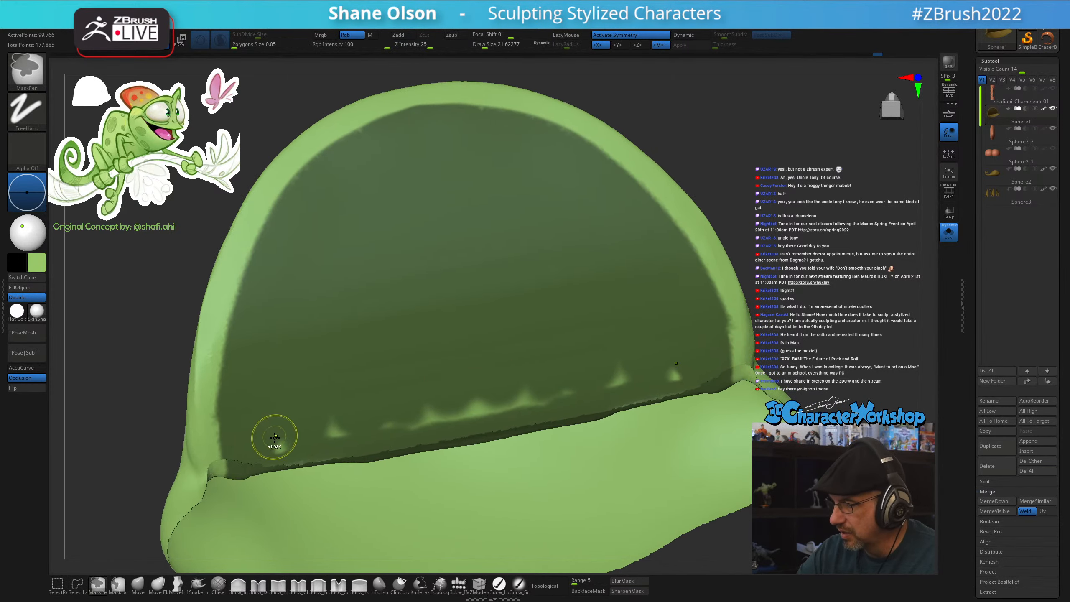
mouse_move(274, 436)
left_mouse_down("ctrl")
mouse_move(287, 450)
mouse_move(483, 405)
left_mouse_up("ctrl")
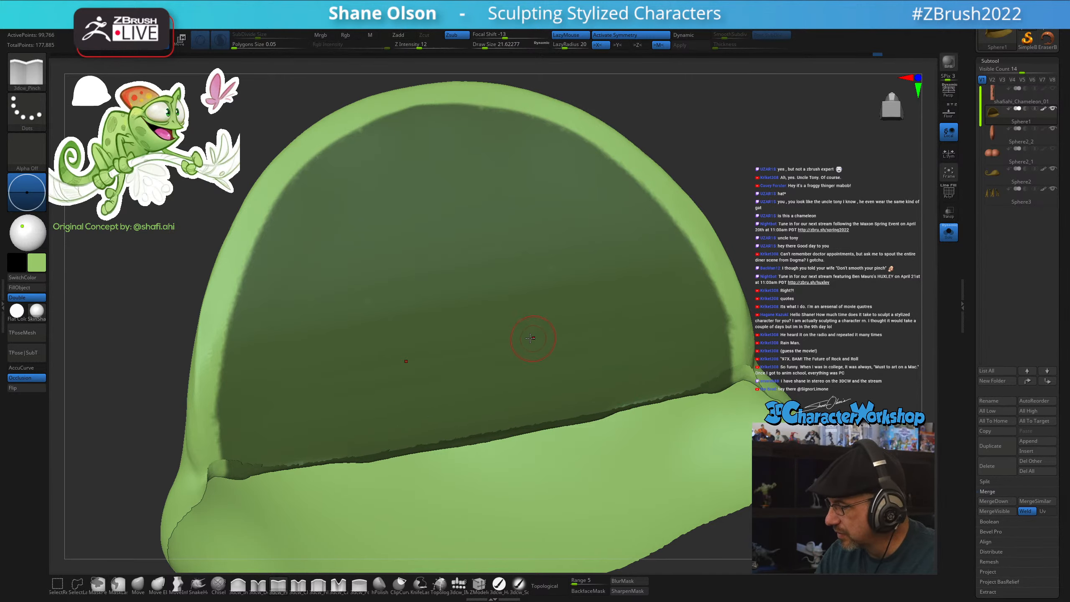
right_click_drag(538, 334, 490, 347)
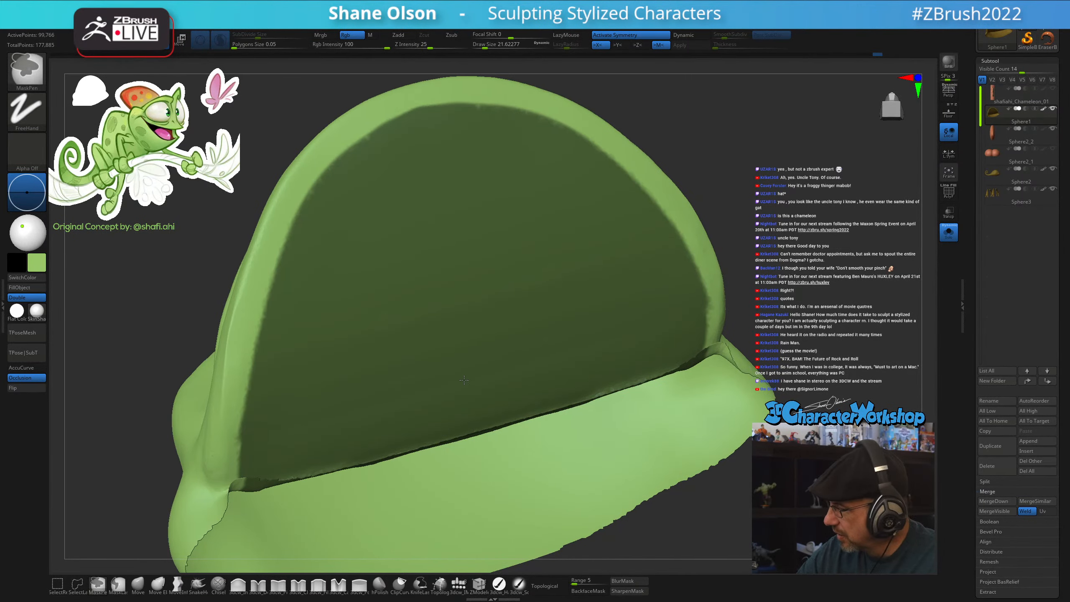
Reveal the full head and, with the mask inverted, push the mouth interior inward using the transform gizmo
key("ctrl+shift")
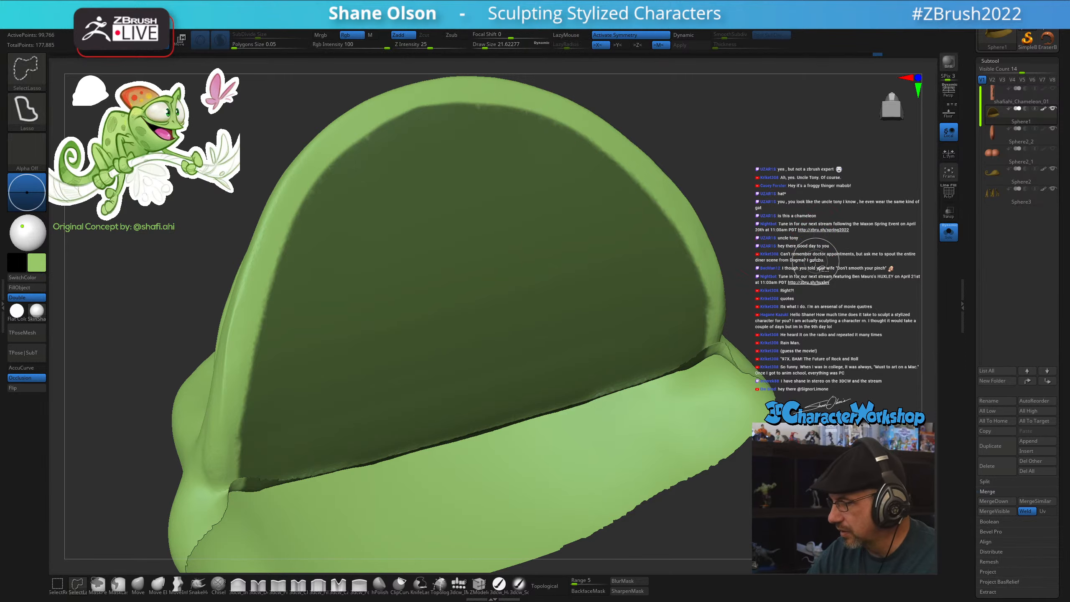
left_click(818, 269, "ctrl+shift")
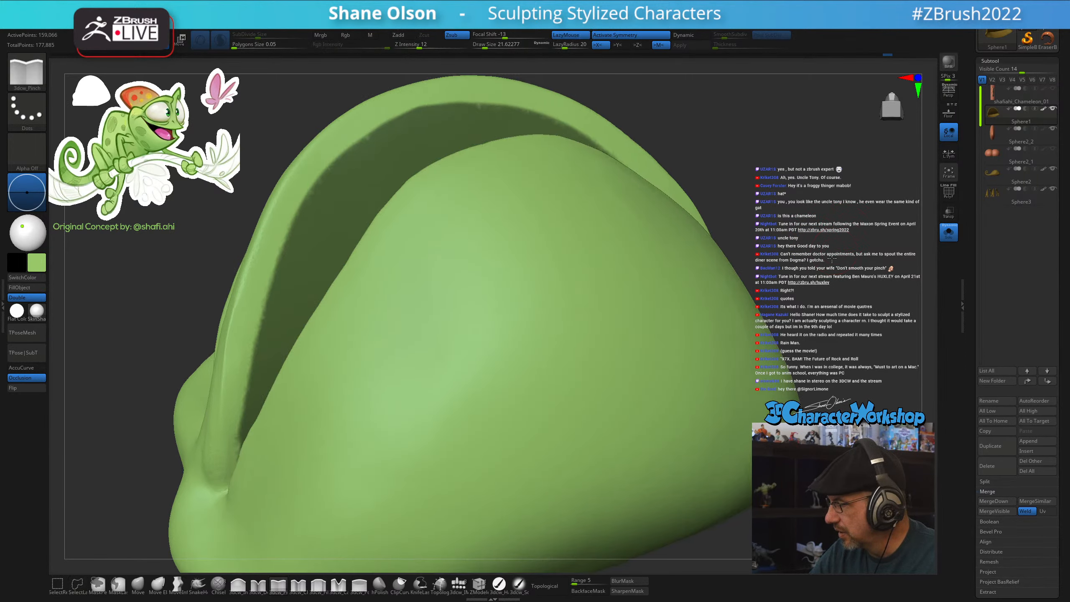
mouse_move(820, 272)
right_mouse_down()
mouse_move(843, 288)
mouse_move(833, 290)
right_mouse_up()
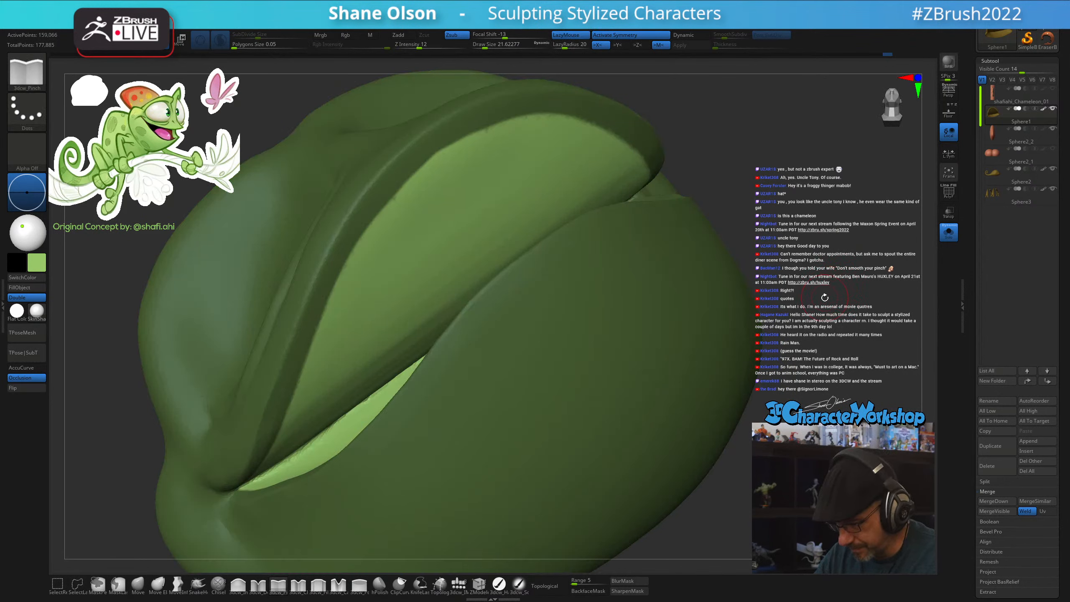
key("w")
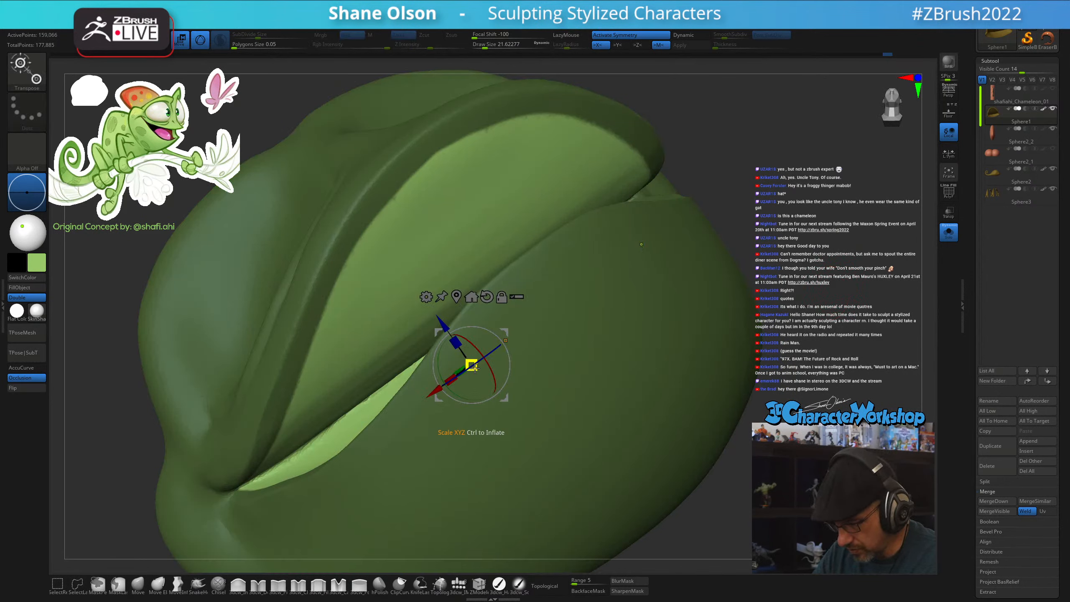
left_click_drag(475, 368, 425, 226)
mouse_move(587, 336)
right_mouse_down()
mouse_move(609, 344)
mouse_move(598, 356)
mouse_move(594, 337)
right_mouse_up()
mouse_move(722, 442)
right_mouse_down("alt")
mouse_move(741, 443)
mouse_move(726, 459)
right_mouse_up("alt")
Fill the unmasked mouth interior with the dark green sampled from the masked head, and clear the mask
left_click(735, 461, "ctrl")
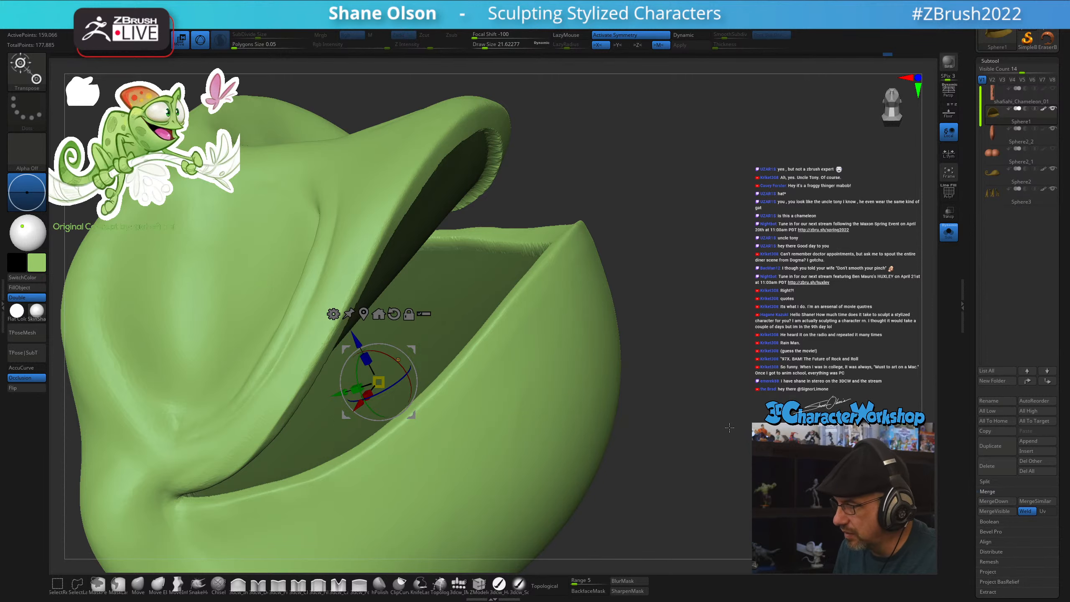
mouse_move(717, 340)
right_mouse_down("alt")
mouse_move(732, 315)
mouse_move(691, 311)
right_mouse_up("alt")
left_click(733, 314, "ctrl")
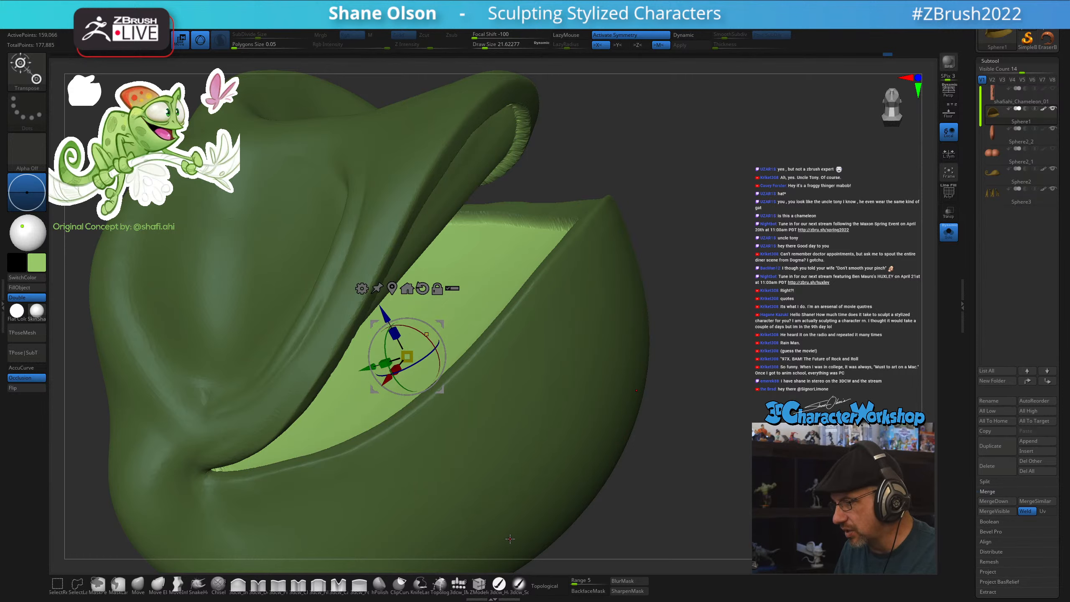
right_click_drag(697, 362, 691, 344, "alt")
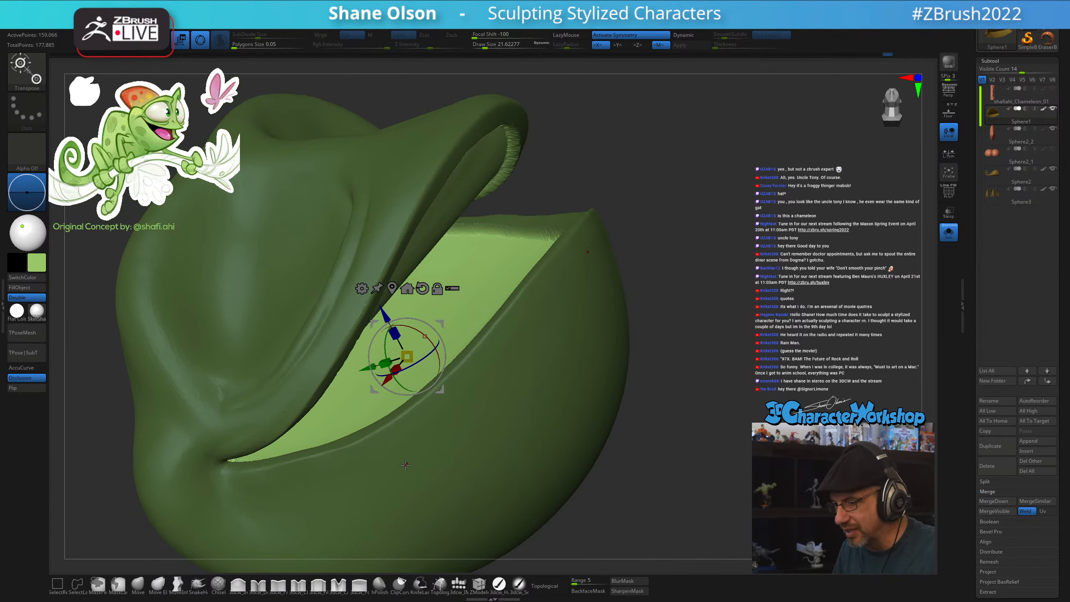
key("c")
key("c")
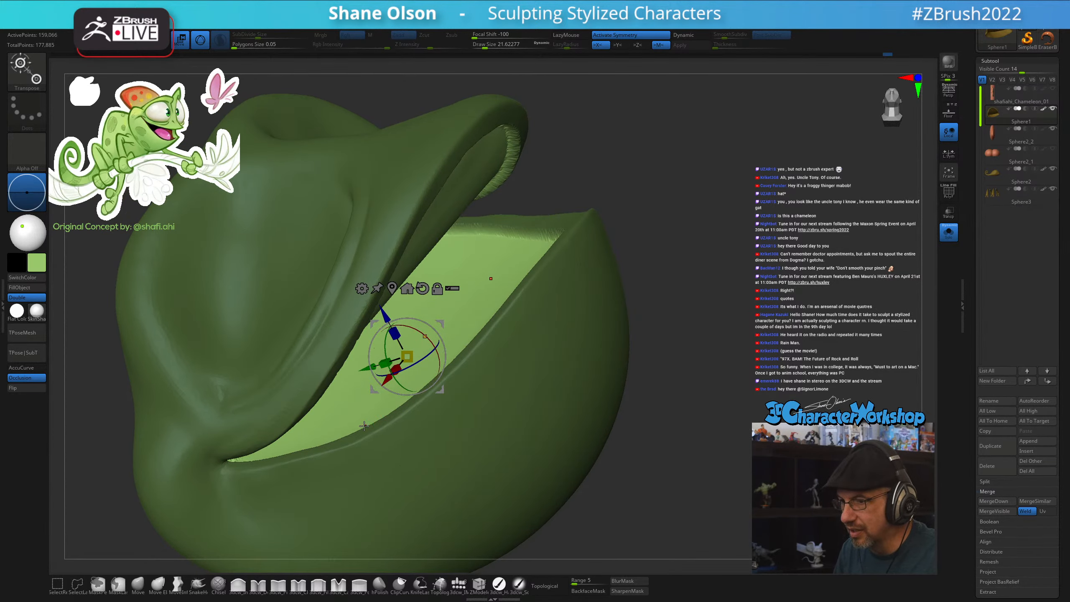
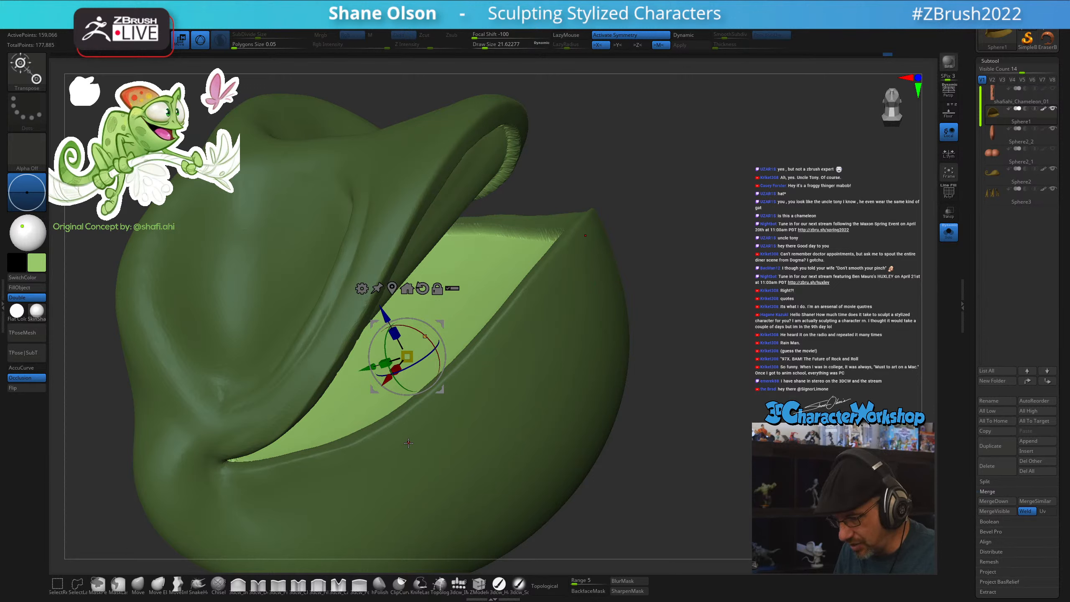
key("c")
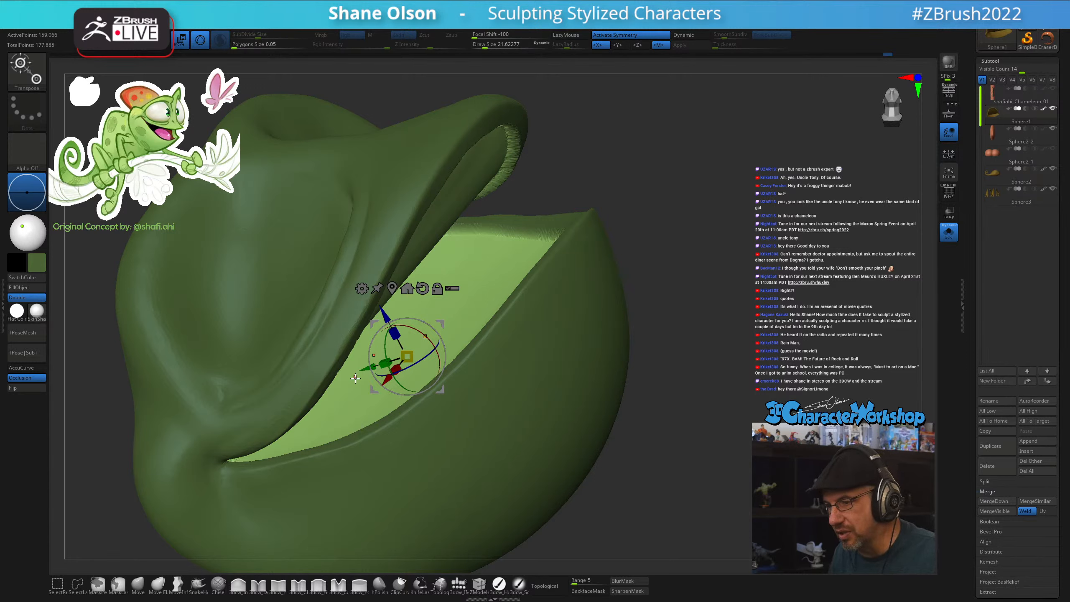
left_click(499, 585)
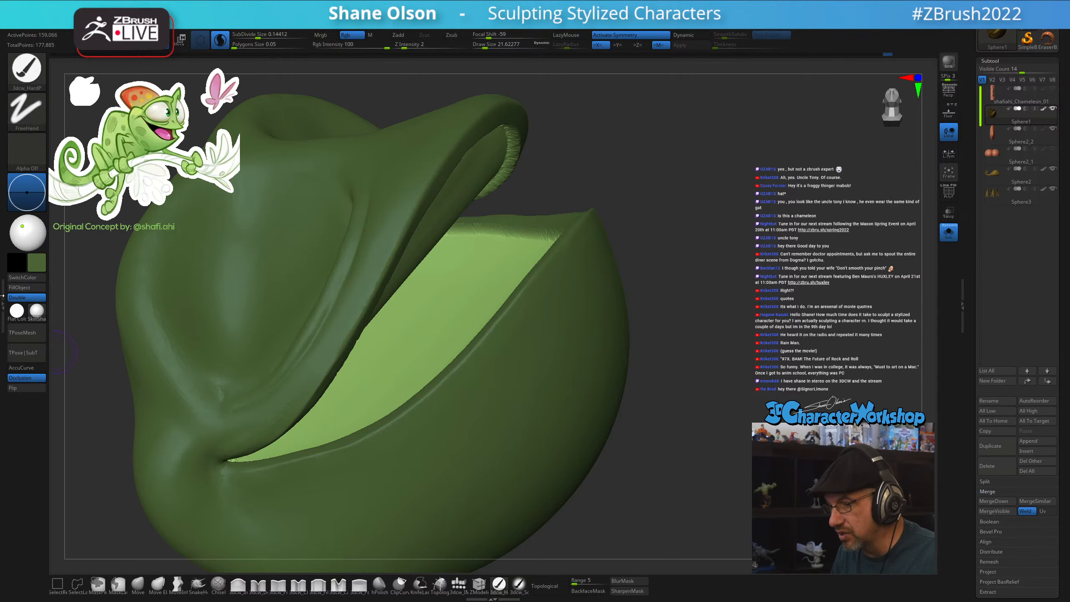
left_click(23, 287)
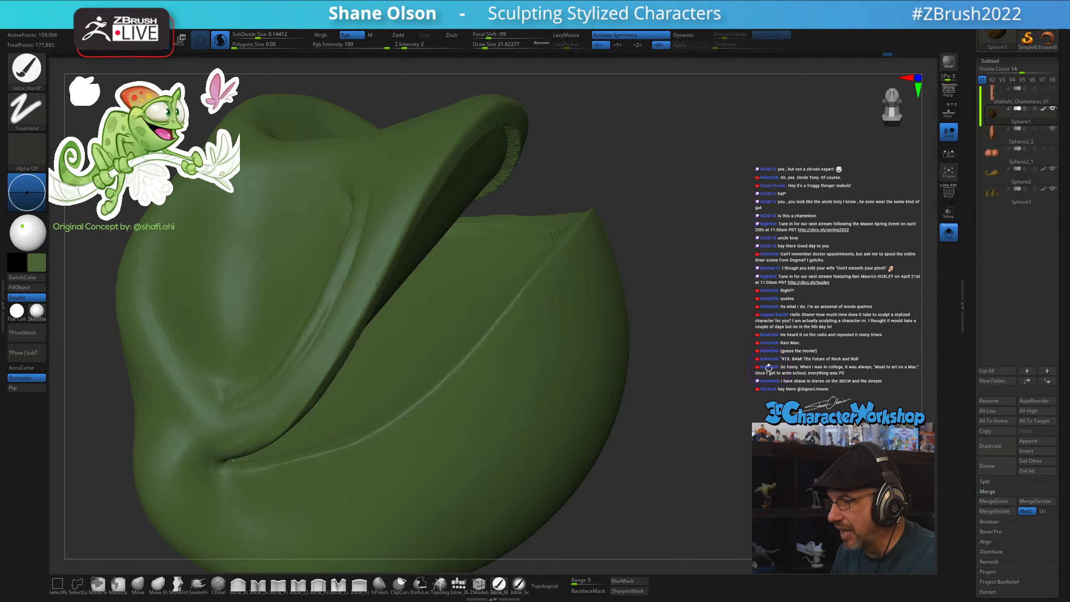
left_click_drag(728, 298, 744, 333, "ctrl")
Reduce the draw size to about 18.5 and isolate the green mouth-interior polygroup with the polyframe shown
mouse_move(742, 386)
left_mouse_down("alt")
mouse_move(710, 351)
mouse_move(671, 390)
mouse_move(638, 397)
mouse_move(716, 377)
mouse_move(691, 379)
mouse_move(660, 459)
mouse_move(665, 444)
mouse_move(717, 426)
mouse_move(730, 339)
mouse_move(726, 399)
mouse_move(748, 396)
left_mouse_up("alt")
key("s")
left_click(748, 399)
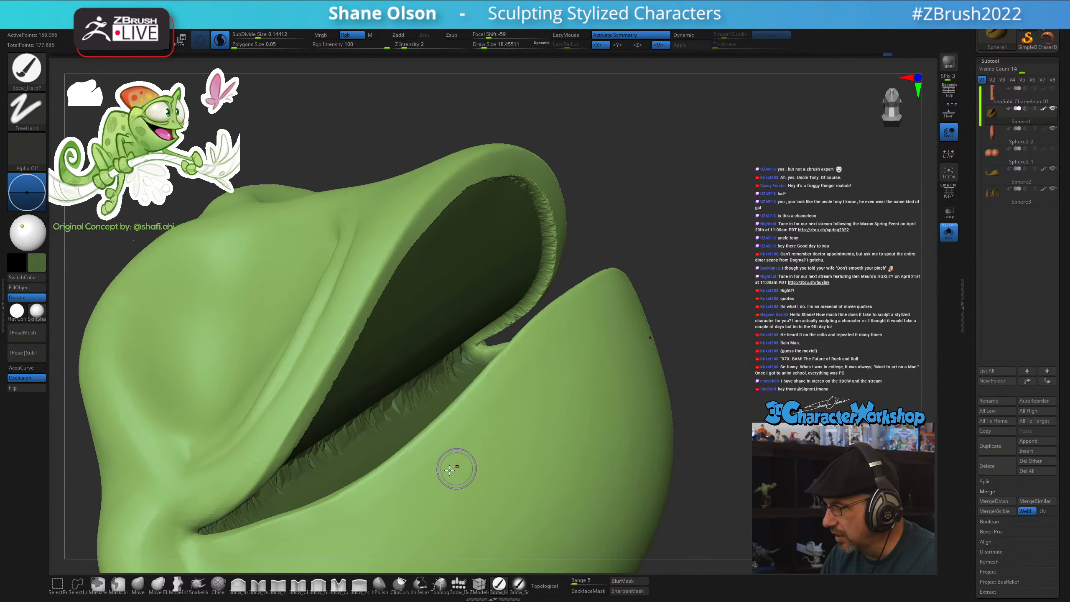
key("shift+f")
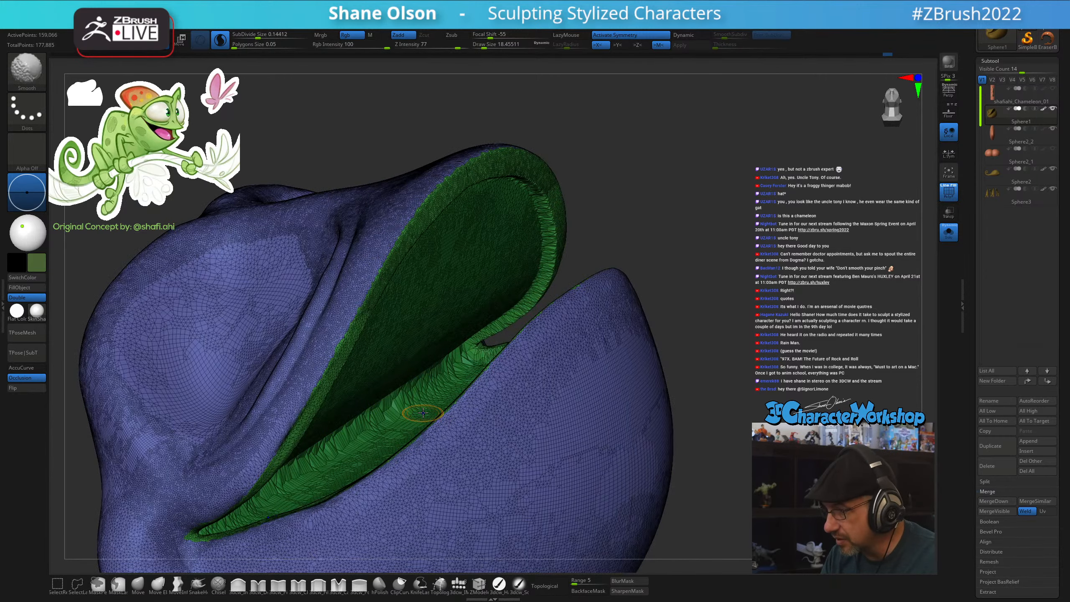
right_click_drag(422, 399, 406, 345)
left_click(375, 291, "ctrl+shift")
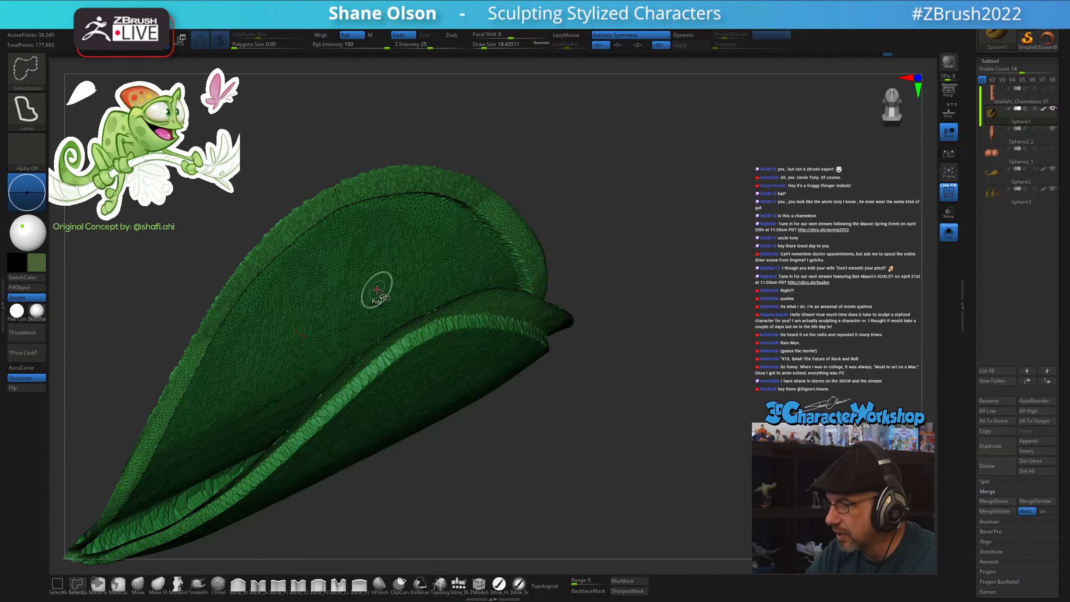
Set the draw size to about 32.7 and turn off Rgb for the Smooth brush
right_click_drag(375, 292, 582, 383)
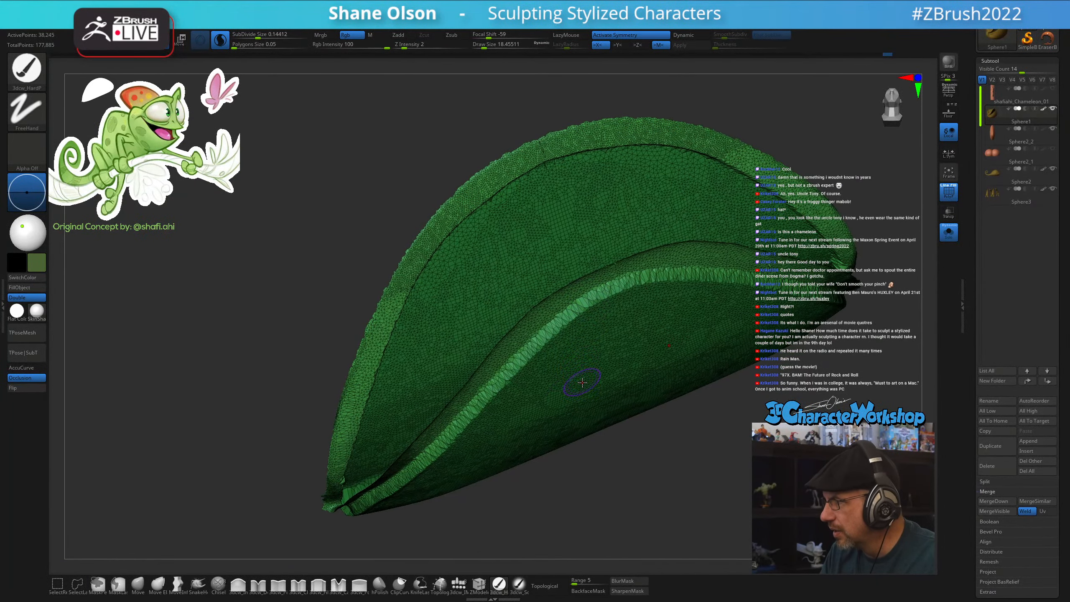
mouse_move(671, 459)
right_mouse_down()
mouse_move(695, 465)
mouse_move(677, 481)
mouse_move(449, 366)
mouse_move(456, 356)
right_mouse_up()
right_click_drag(584, 405, 613, 467)
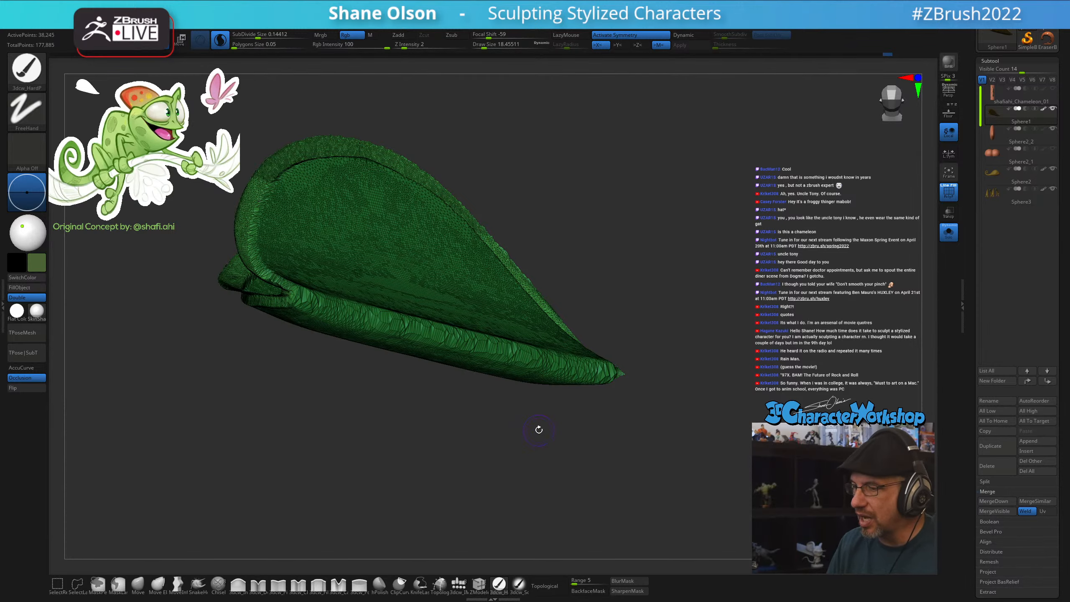
right_click_drag(662, 459, 659, 435)
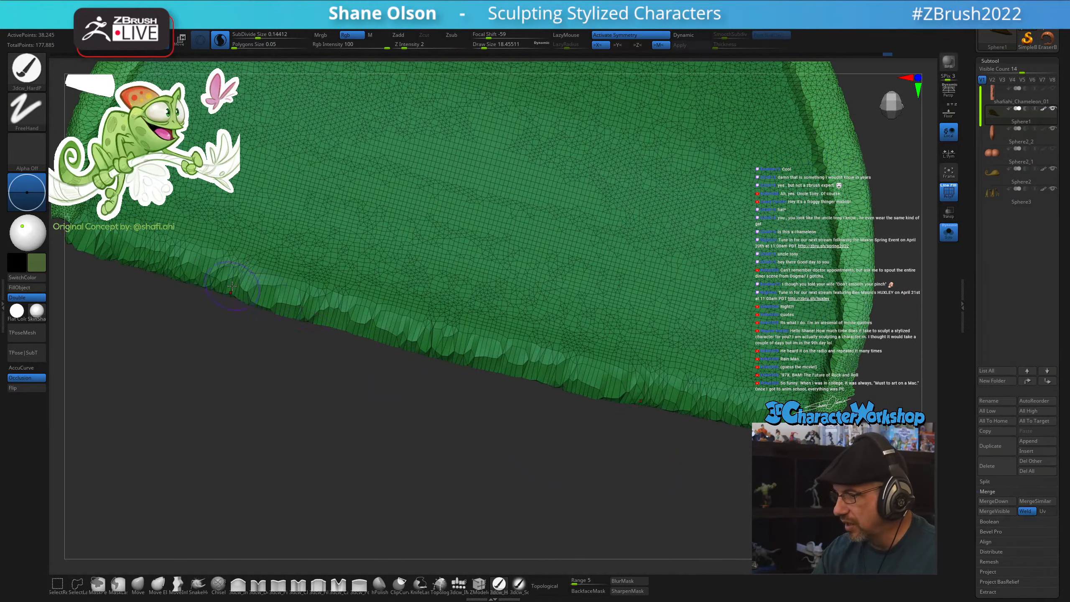
right_click_drag(518, 337, 587, 371)
key("shift")
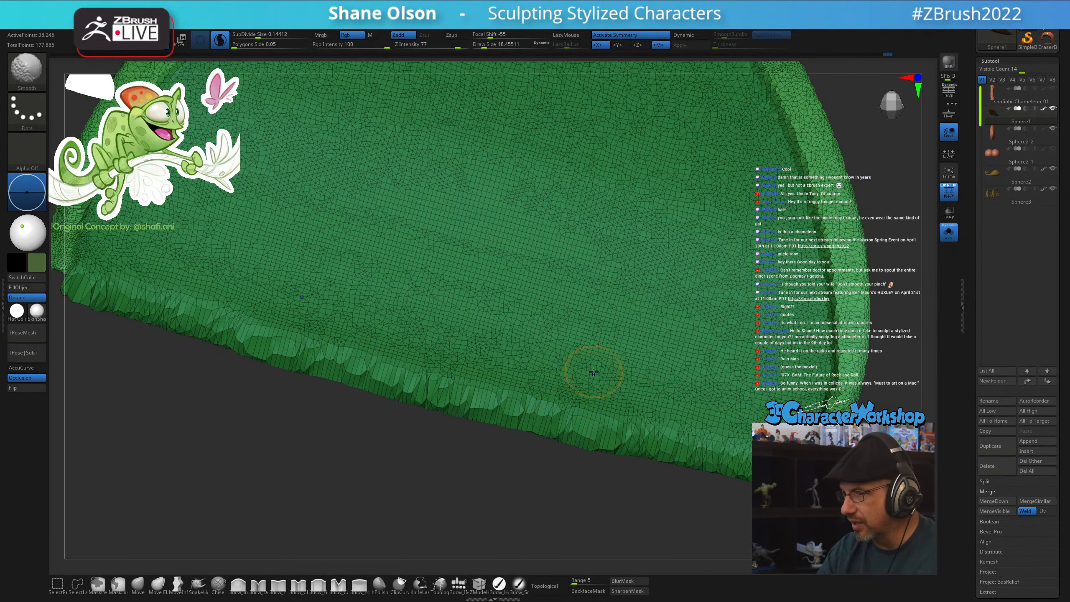
right_click_drag(588, 408, 556, 475)
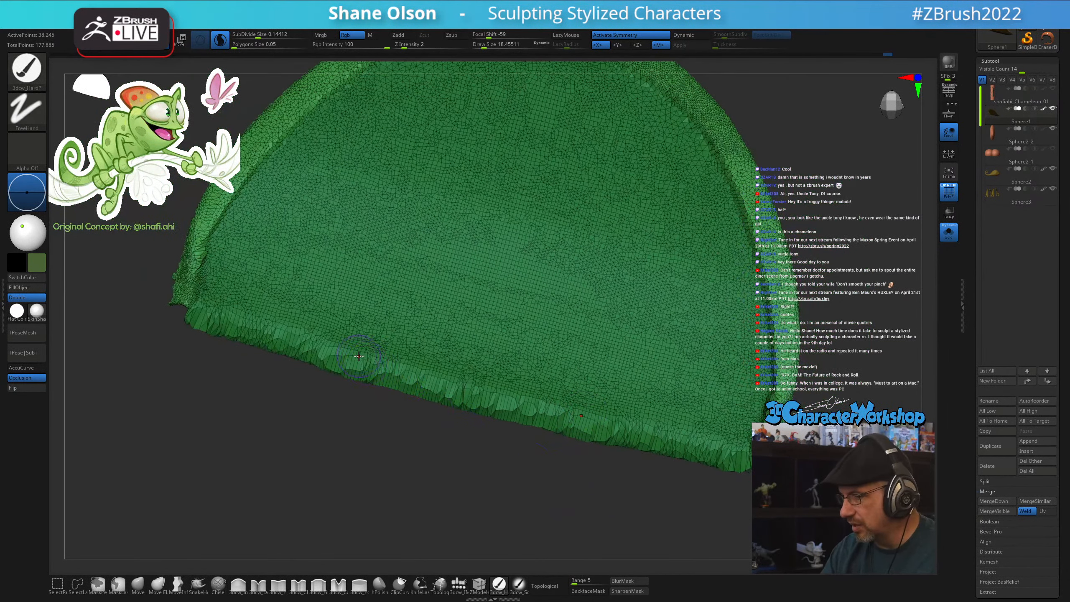
key("s")
left_click_drag(359, 342, 364, 341)
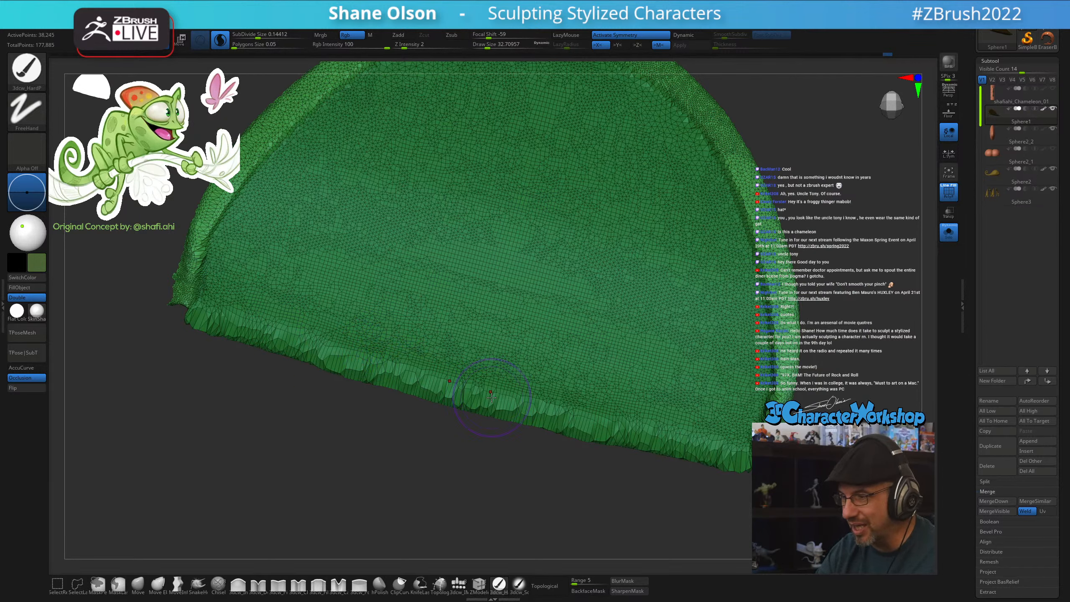
key("shift")
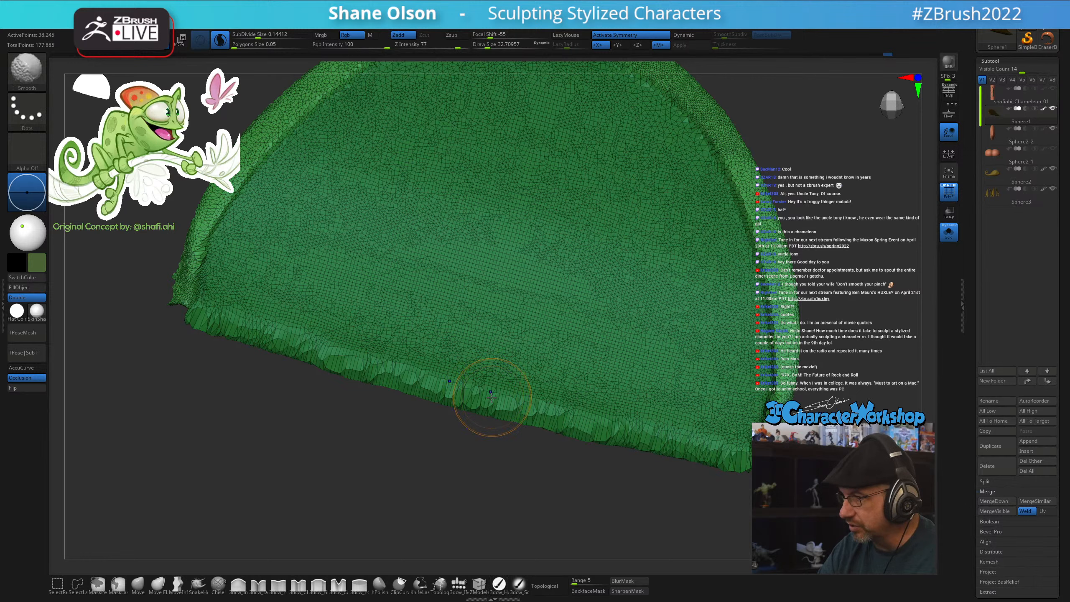
left_click(355, 36)
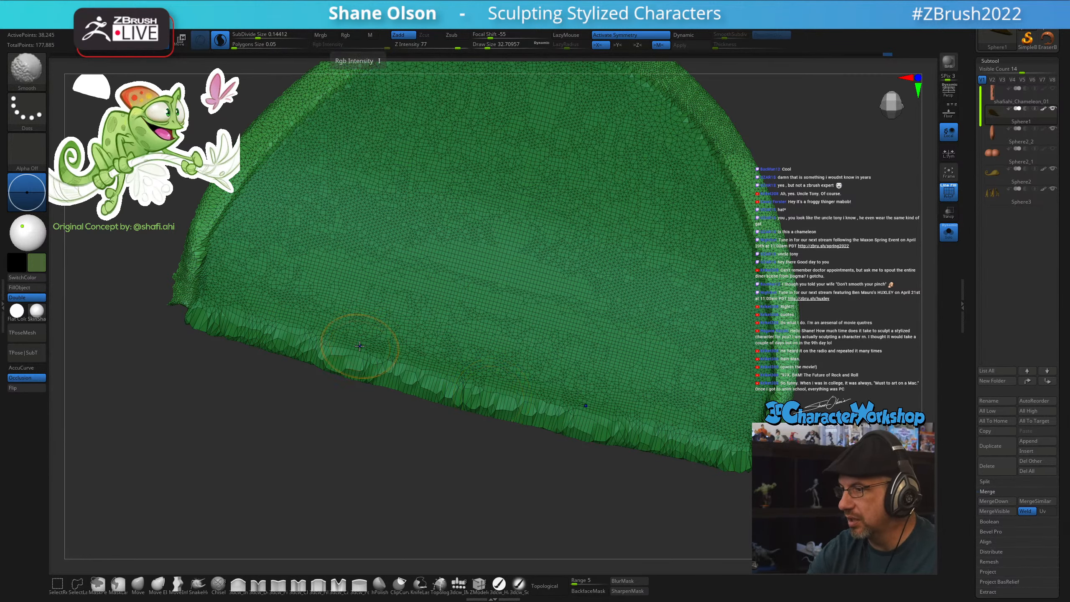
Smooth the stretched, jagged polygons along the bottom rim of the mouth interior, including its corner
mouse_move(358, 347)
left_mouse_down("shift")
mouse_move(250, 330)
mouse_move(580, 408)
left_mouse_up("shift")
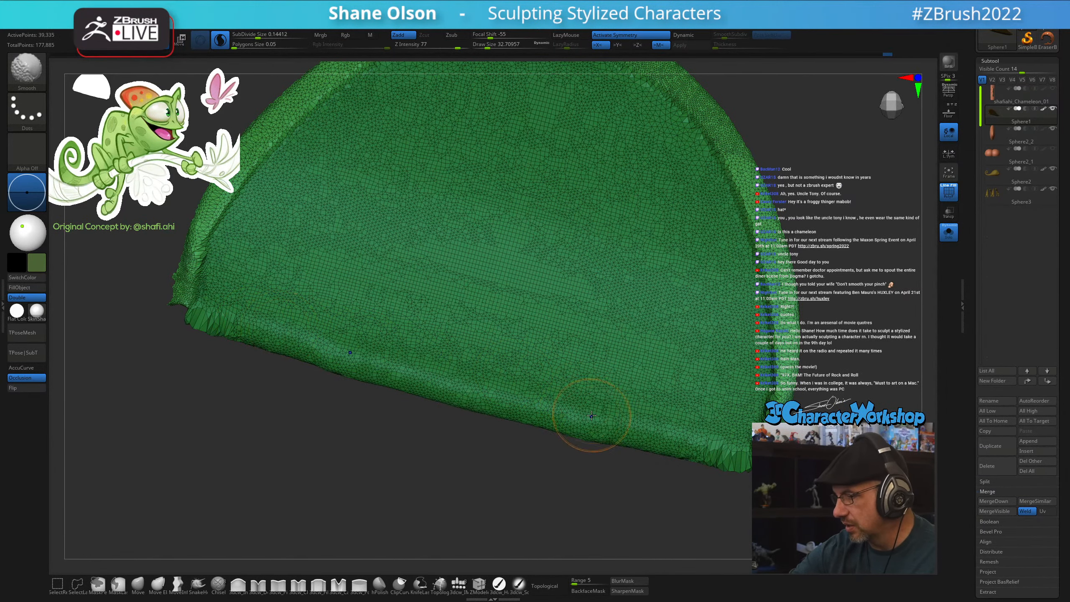
right_click_drag(484, 421, 470, 351)
mouse_move(405, 354)
left_mouse_down("shift")
mouse_move(310, 335)
mouse_move(497, 373)
left_mouse_up("shift")
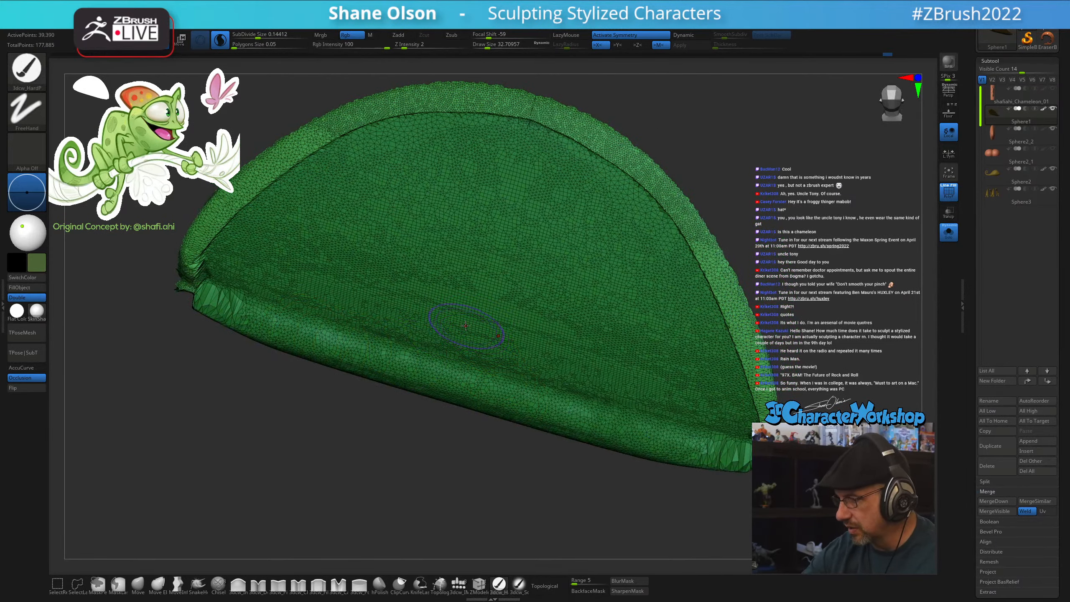
right_click_drag(466, 325, 370, 433)
left_click_drag(333, 325, 399, 340, "shift")
mouse_move(380, 405)
right_mouse_down()
mouse_move(325, 323)
mouse_move(371, 405)
mouse_move(394, 394)
mouse_move(346, 439)
mouse_move(363, 457)
right_mouse_up()
left_click_drag(342, 426, 362, 455, "shift")
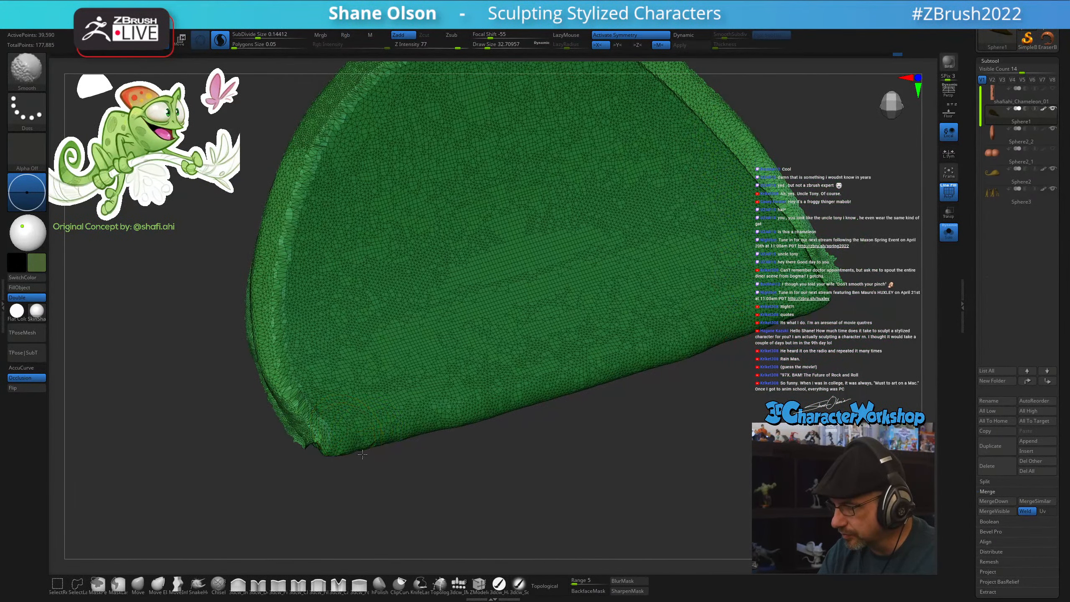
Reduce the draw size to about 17 and set SubDivide Size to 0.06812 for finer smoothing of the side rim
mouse_move(374, 406)
right_mouse_down()
mouse_move(471, 373)
mouse_move(468, 391)
right_mouse_up()
key("s")
left_click_drag(465, 389, 463, 390)
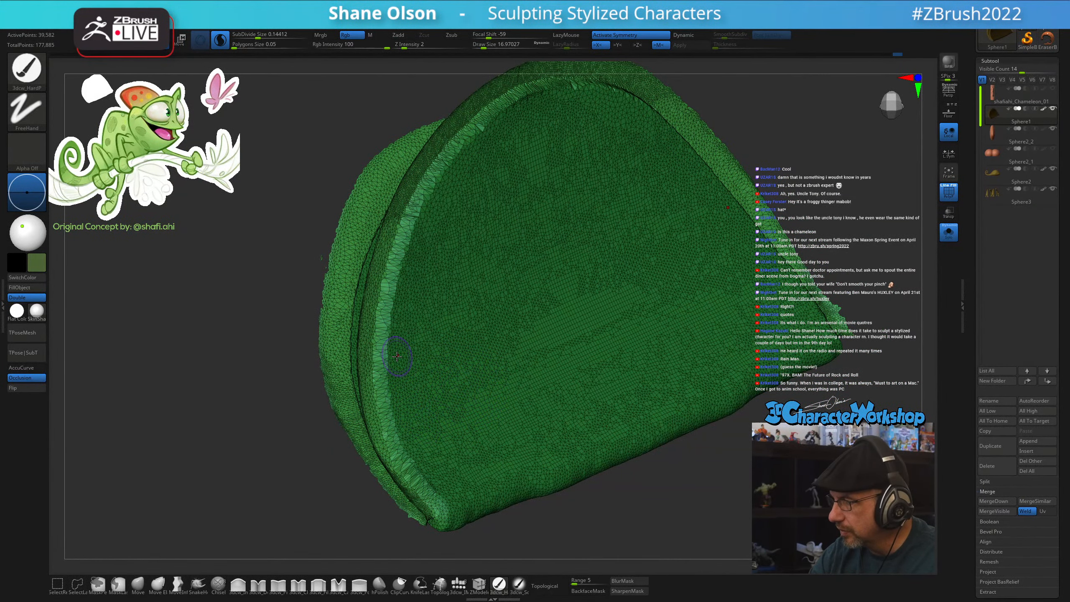
left_click(256, 36, "shift")
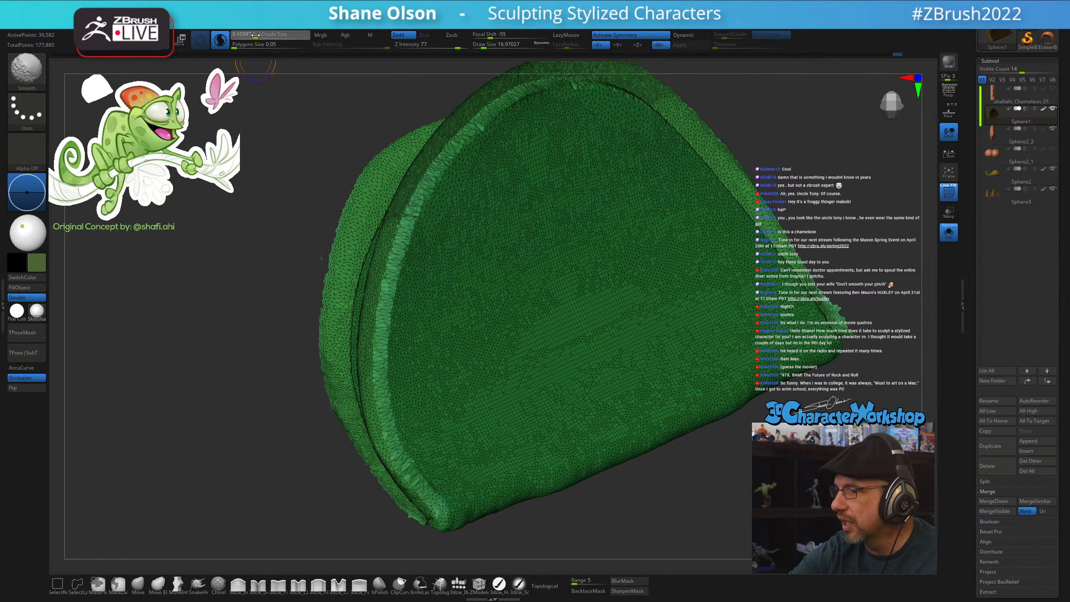
left_click_drag(252, 35, 250, 35, "shift")
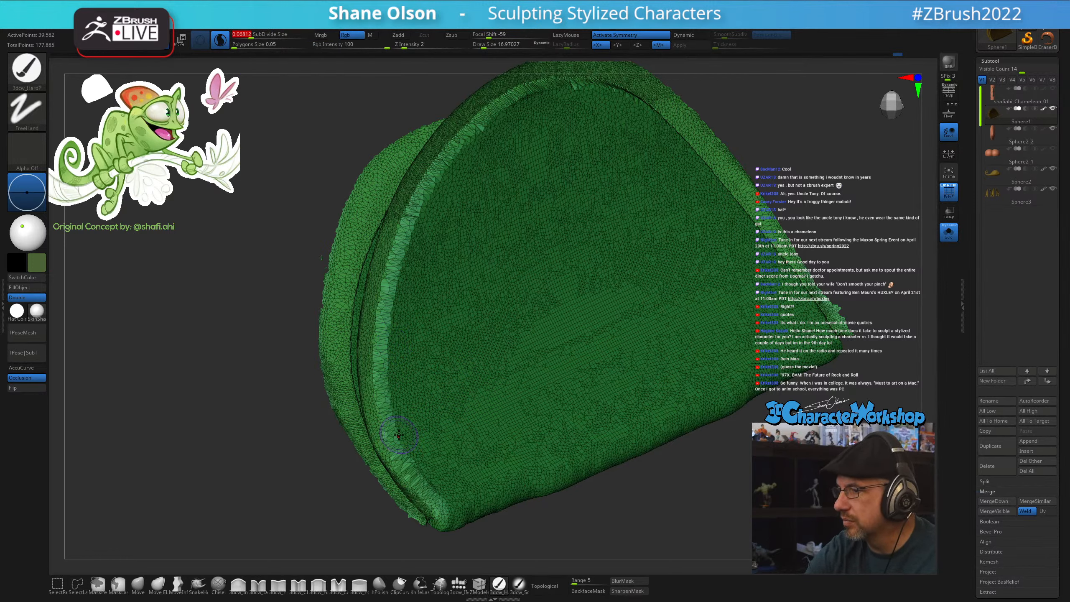
Smooth the stretched polygons along the side rim of the mouth interior, from its lower corner up over the arch
mouse_move(458, 157)
left_mouse_down()
mouse_move(405, 223)
mouse_move(422, 195)
left_mouse_up()
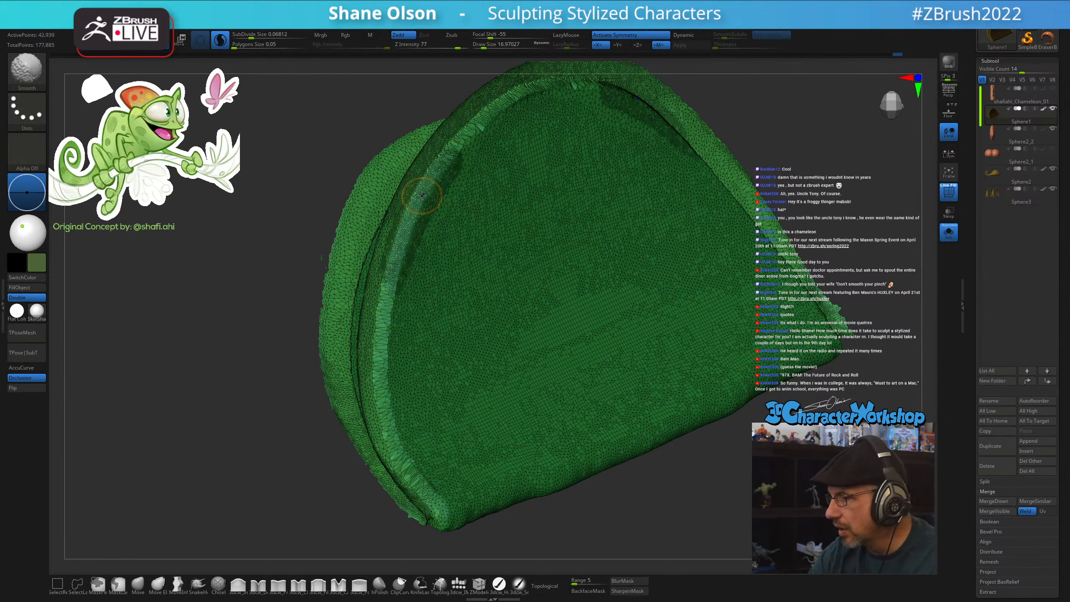
mouse_move(389, 282)
left_mouse_down()
mouse_move(382, 422)
mouse_move(427, 488)
left_mouse_up()
right_click_drag(501, 337, 501, 490, "alt")
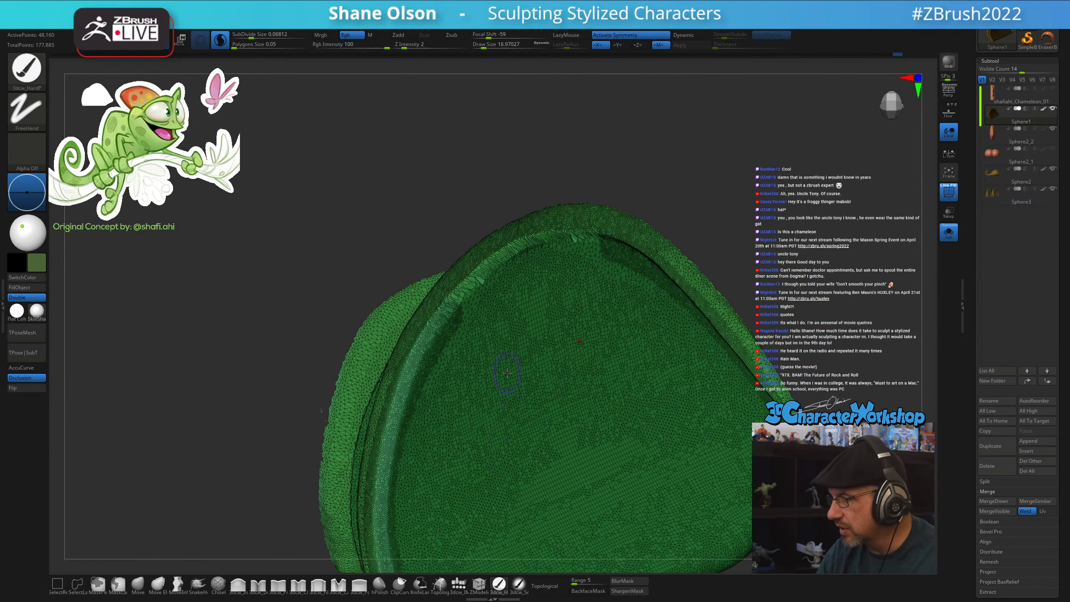
mouse_move(438, 321)
left_mouse_down("shift")
mouse_move(480, 277)
mouse_move(547, 243)
left_mouse_up("shift")
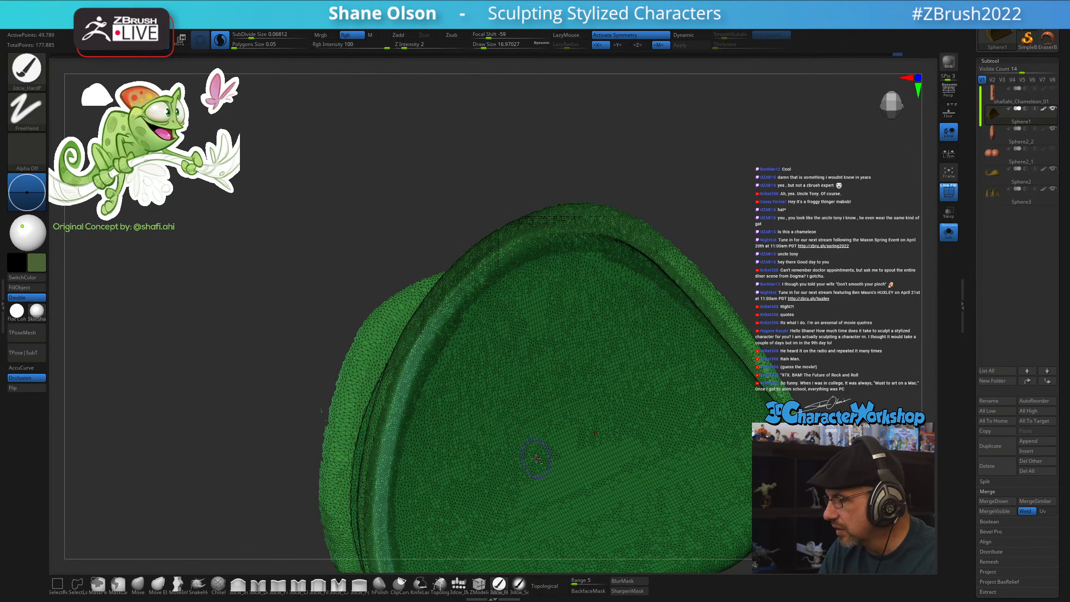
mouse_move(536, 457)
right_mouse_down()
mouse_move(561, 449)
mouse_move(563, 460)
right_mouse_up()
left_click_drag(535, 448, 521, 466, "shift")
Smooth the jagged polygons along the inner ridge of the mouth interior, from its pointed tip down the side
mouse_move(626, 468)
right_mouse_down()
mouse_move(665, 429)
mouse_move(674, 497)
mouse_move(683, 424)
mouse_move(674, 402)
mouse_move(604, 388)
right_mouse_up()
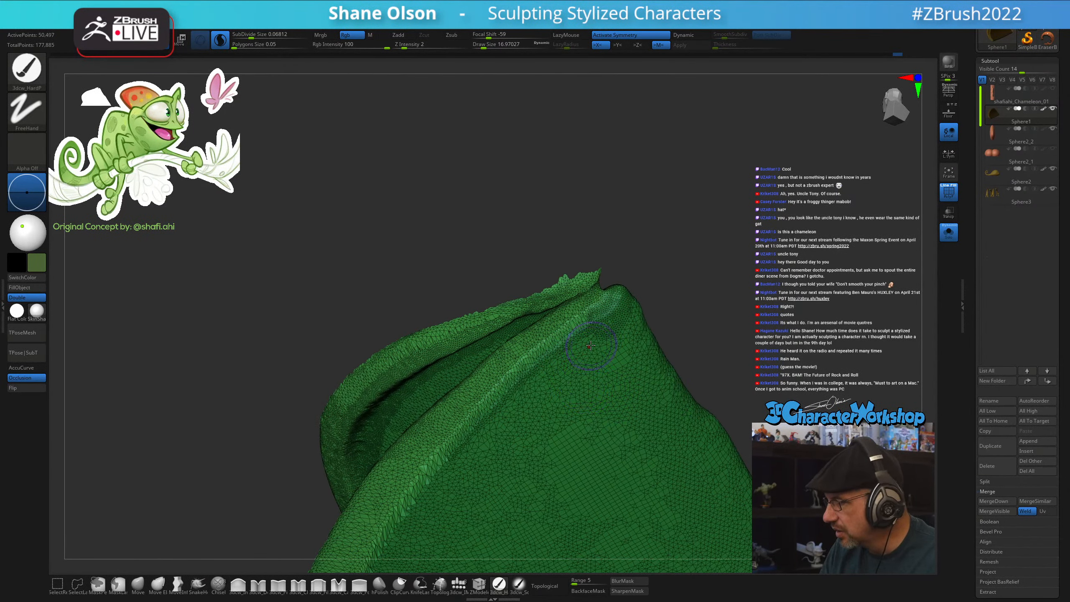
mouse_move(616, 302)
left_mouse_down("shift")
mouse_move(475, 415)
mouse_move(407, 517)
left_mouse_up("shift")
mouse_move(522, 487)
right_mouse_down()
mouse_move(590, 422)
mouse_move(561, 418)
right_mouse_up()
mouse_move(561, 417)
right_mouse_down("ctrl")
mouse_move(545, 454)
mouse_move(601, 384)
right_mouse_up("ctrl")
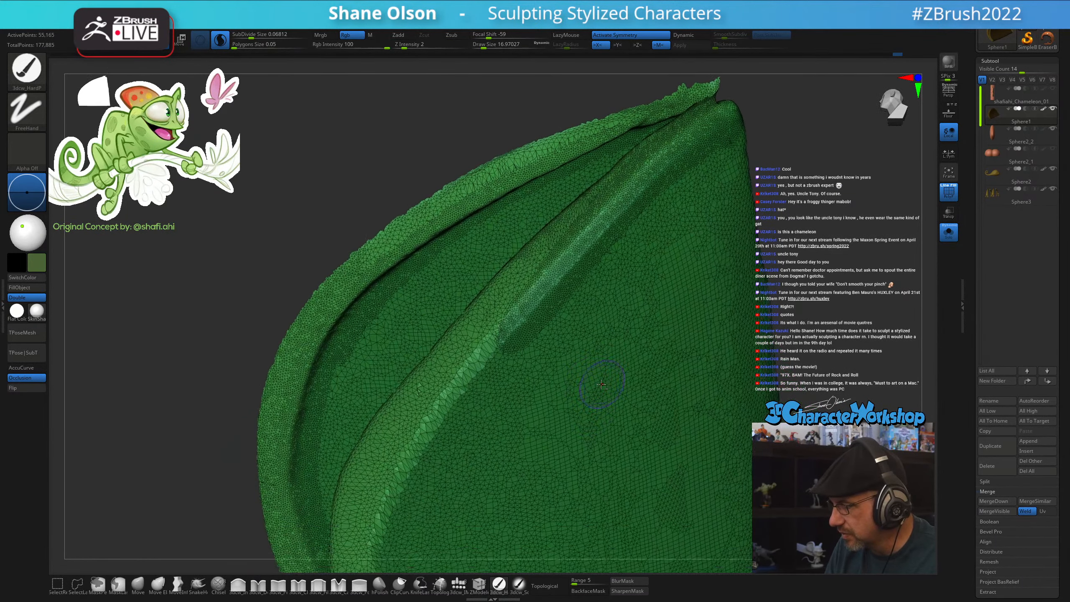
mouse_move(561, 267)
left_mouse_down("shift")
mouse_move(418, 440)
mouse_move(389, 521)
left_mouse_up("shift")
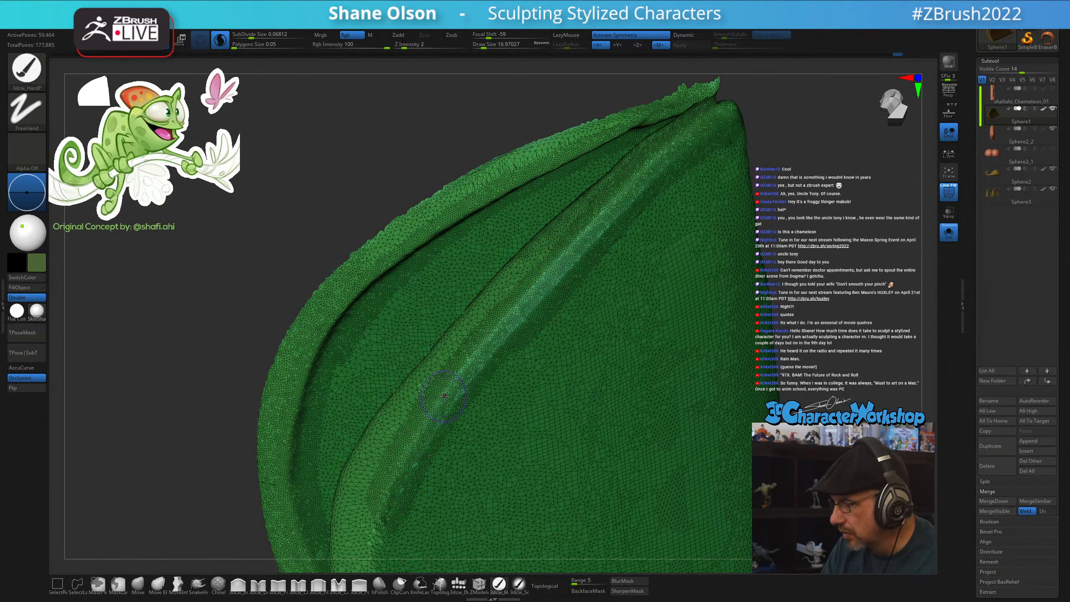
Smooth the curved bend of the inner ridge until it blends evenly into the rest of the rim
right_click_drag(444, 396, 467, 341)
right_click_drag(451, 447, 462, 293, "alt")
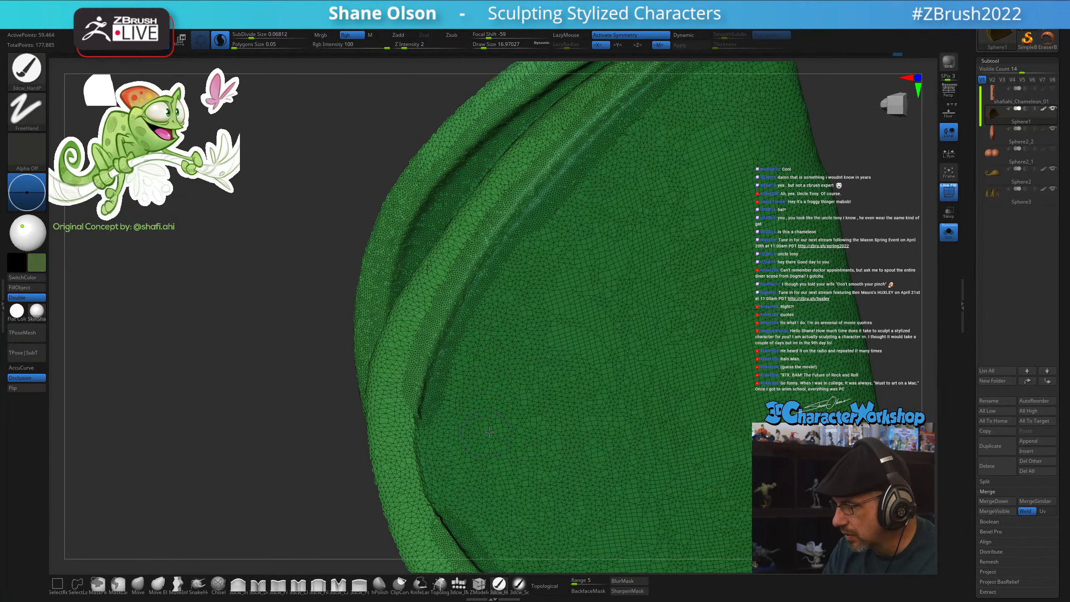
right_click_drag(489, 432, 544, 428)
mouse_move(442, 359)
left_mouse_down("shift")
mouse_move(428, 390)
mouse_move(440, 521)
mouse_move(507, 257)
left_mouse_up("shift")
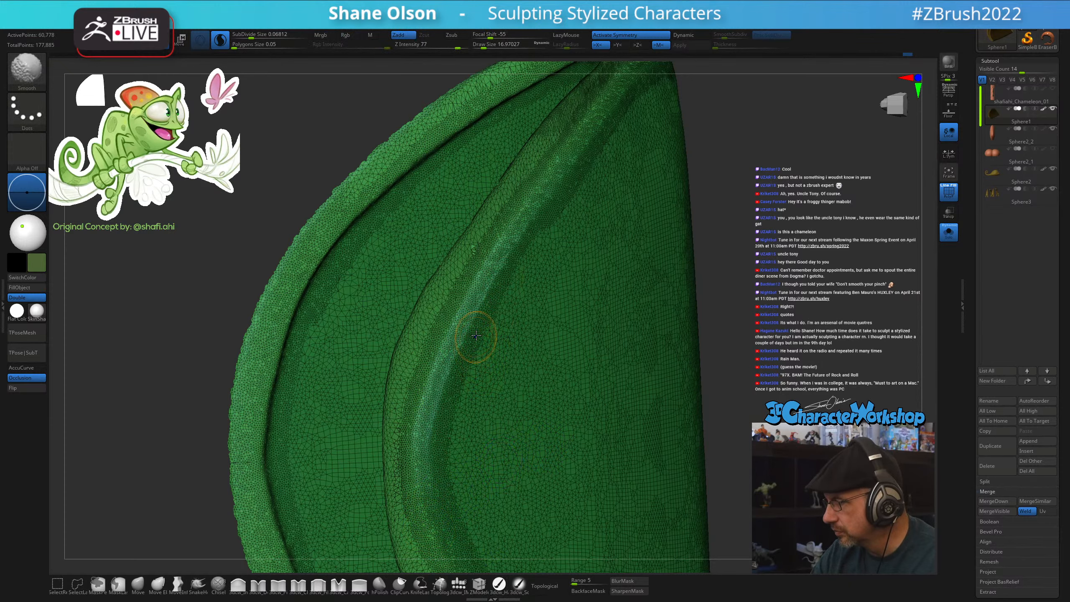
left_click_drag(477, 337, 518, 273, "shift")
mouse_move(581, 267)
right_mouse_down("ctrl")
mouse_move(580, 215)
mouse_move(657, 304)
right_mouse_up("ctrl")
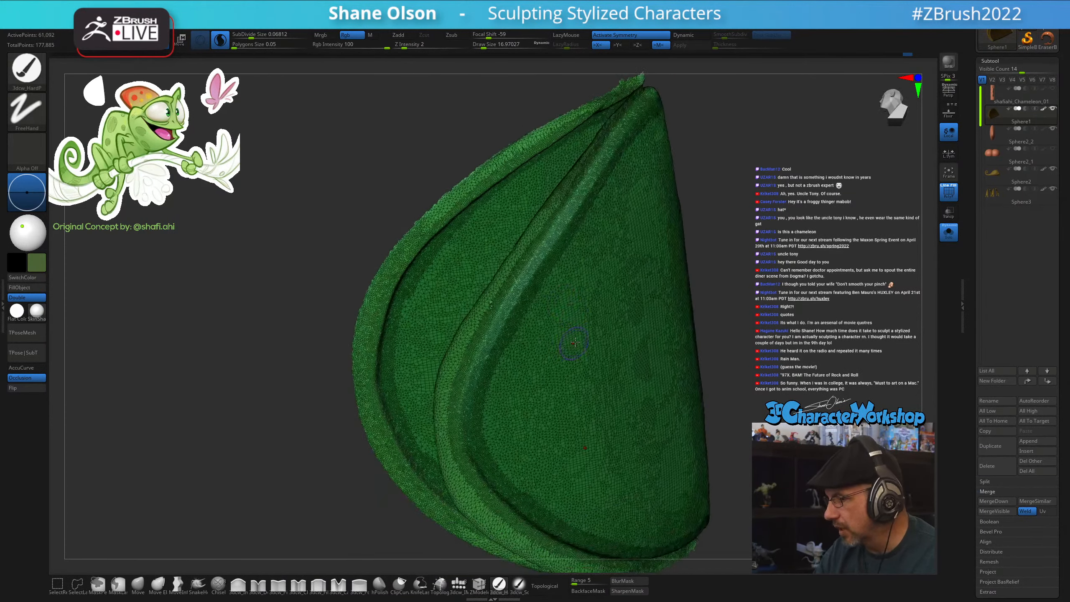
Unhide the rest of the head, turn off the polyframe and check the mouth opening from the side and front
left_click(779, 361, "ctrl+shift")
key("shift+f")
mouse_move(564, 445)
right_mouse_down()
mouse_move(600, 451)
mouse_move(590, 407)
mouse_move(698, 413)
mouse_move(673, 421)
mouse_move(691, 405)
mouse_move(650, 425)
mouse_move(681, 428)
mouse_move(685, 470)
right_mouse_up()
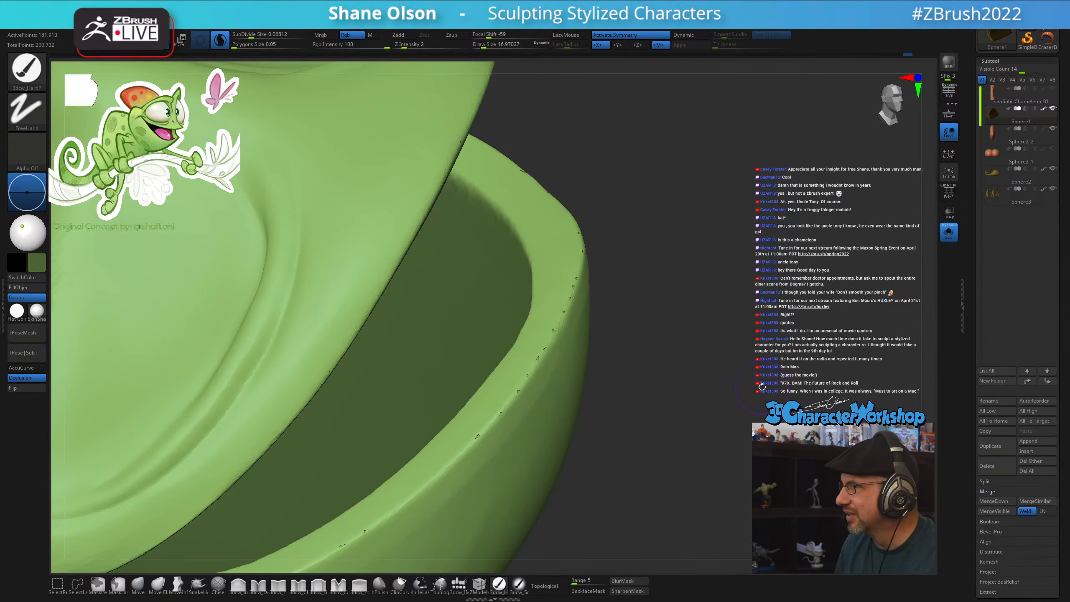
right_click_drag(762, 387, 750, 341, "ctrl")
right_click_drag(722, 452, 726, 442)
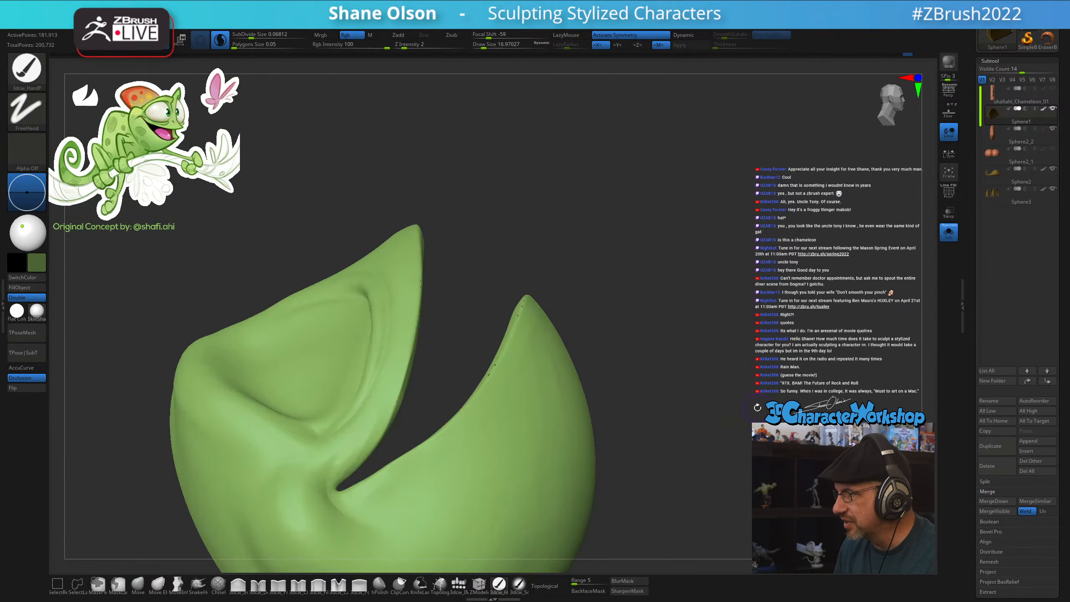
right_click_drag(758, 408, 757, 332)
mouse_move(782, 281)
right_mouse_down()
mouse_move(781, 322)
mouse_move(757, 360)
right_mouse_up()
Show the polyframe and examine the polygroup border along the lower lip up close
mouse_move(493, 454)
right_mouse_down("ctrl")
mouse_move(481, 500)
mouse_move(628, 466)
mouse_move(625, 488)
right_mouse_up("ctrl")
key("shift+f")
left_click_drag(630, 471, 618, 465)
key("ctrl+shift")
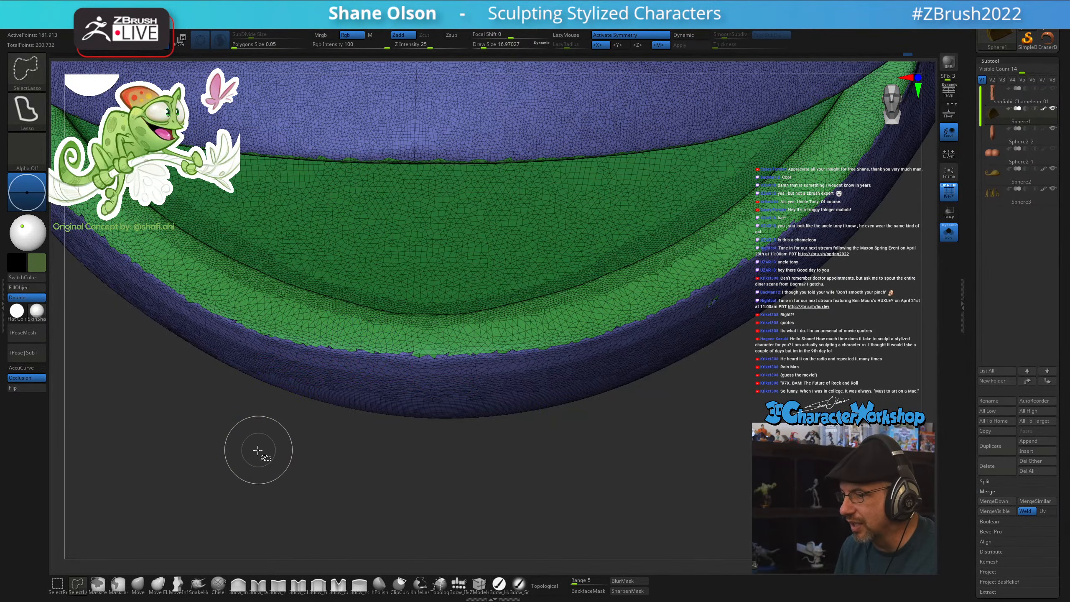
left_click_drag(423, 471, 446, 502)
mouse_move(496, 479)
left_mouse_down()
mouse_move(504, 441)
mouse_move(508, 451)
left_mouse_up()
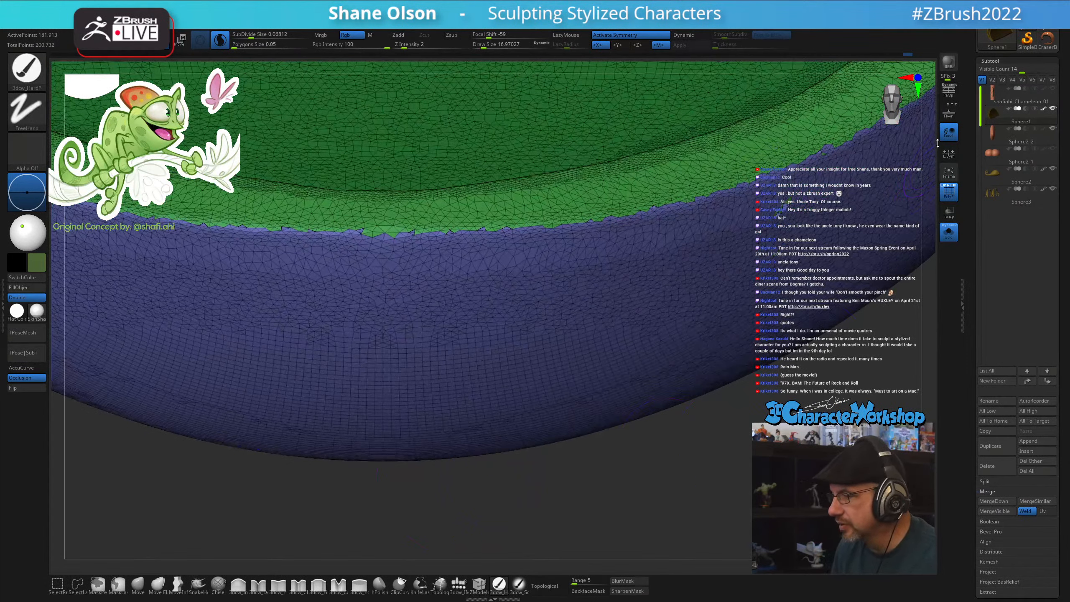
left_click_drag(971, 84, 965, 201)
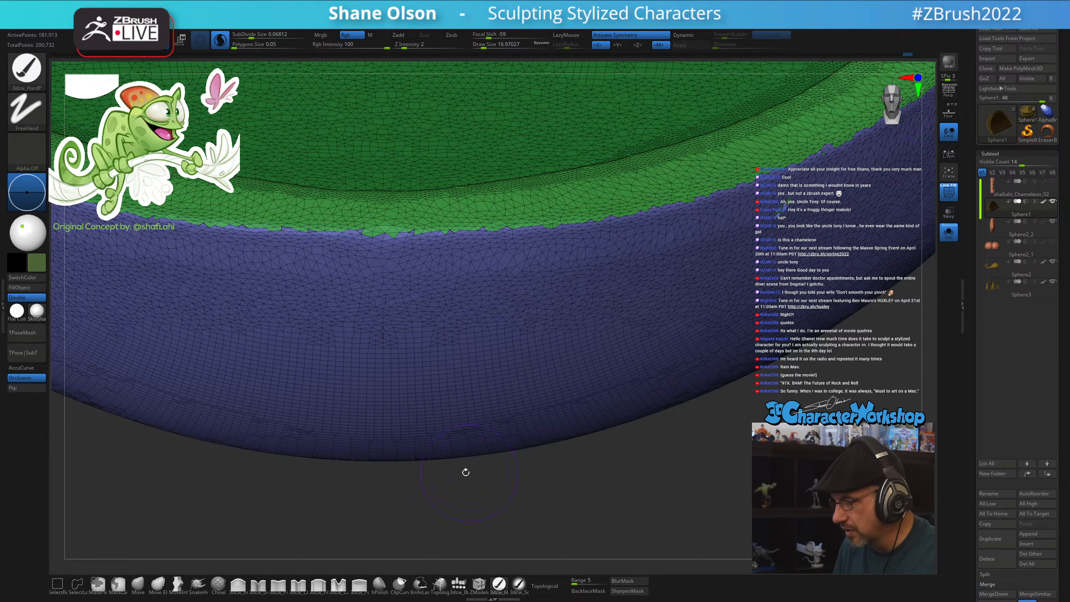
left_click_drag(493, 505, 475, 483, "alt")
left_click(483, 492, "ctrl+shift")
Close the holes in the head mesh
key("3")
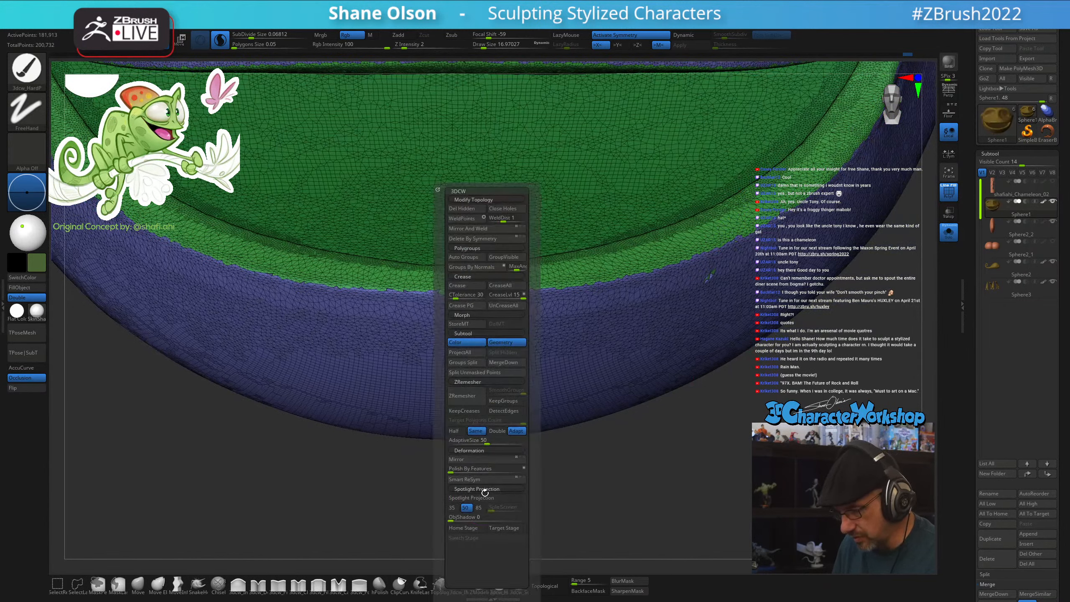
left_click(509, 211)
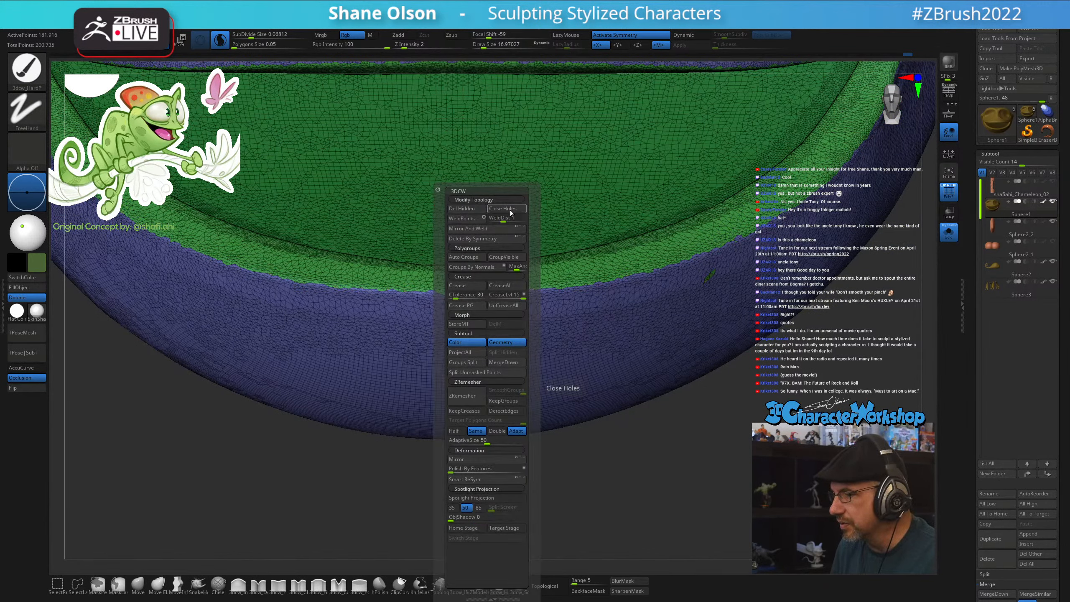
key("3")
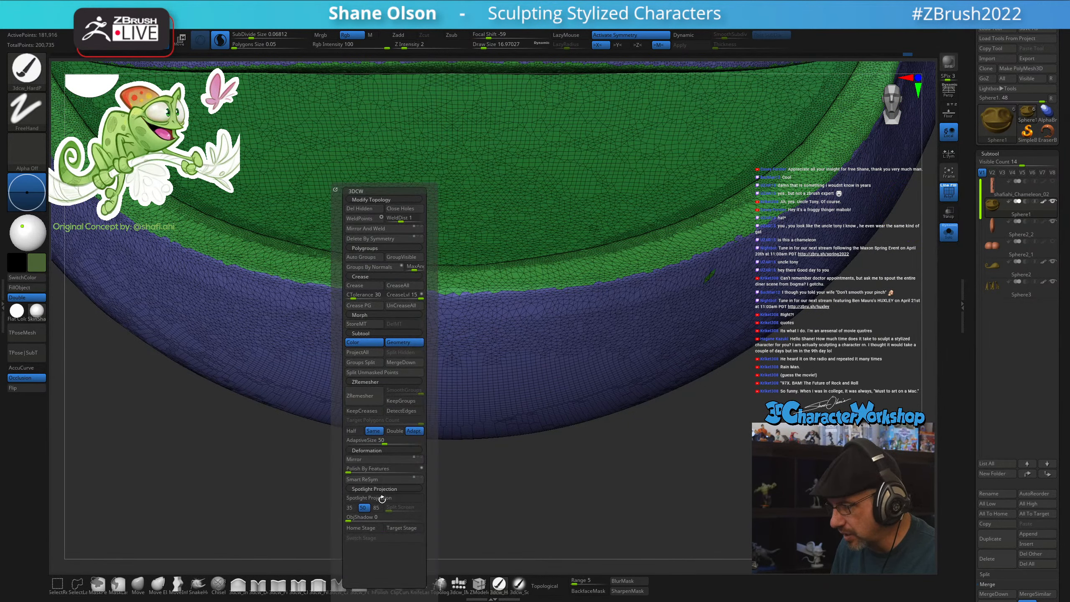
Mirror and weld the head mesh to make both sides of the mouth symmetrical
left_click_drag(590, 475, 584, 454, "alt")
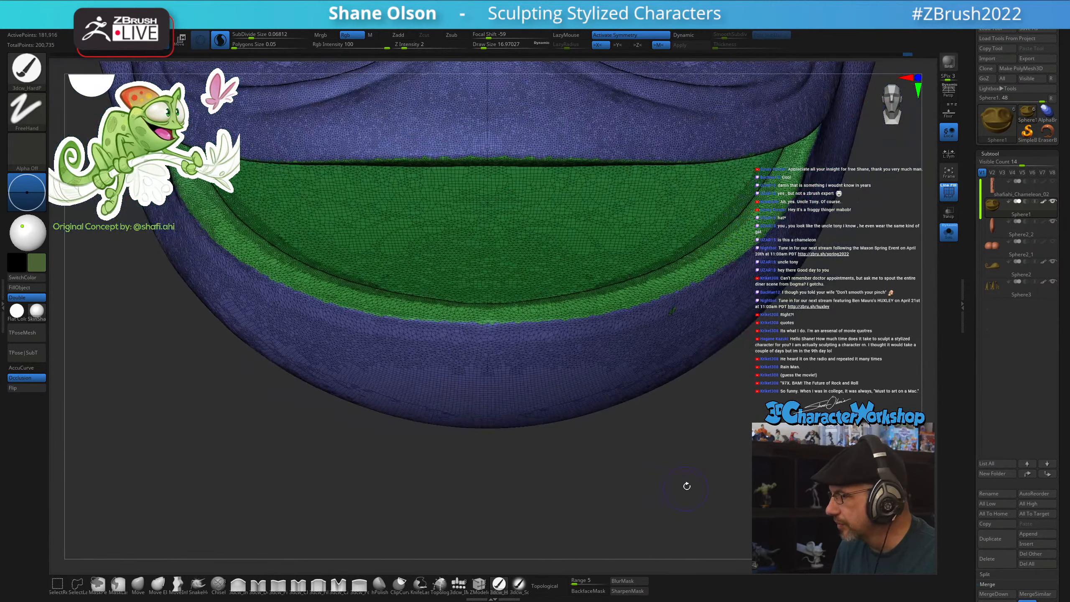
mouse_move(685, 486)
left_mouse_down()
mouse_move(773, 398)
mouse_move(635, 340)
left_mouse_up()
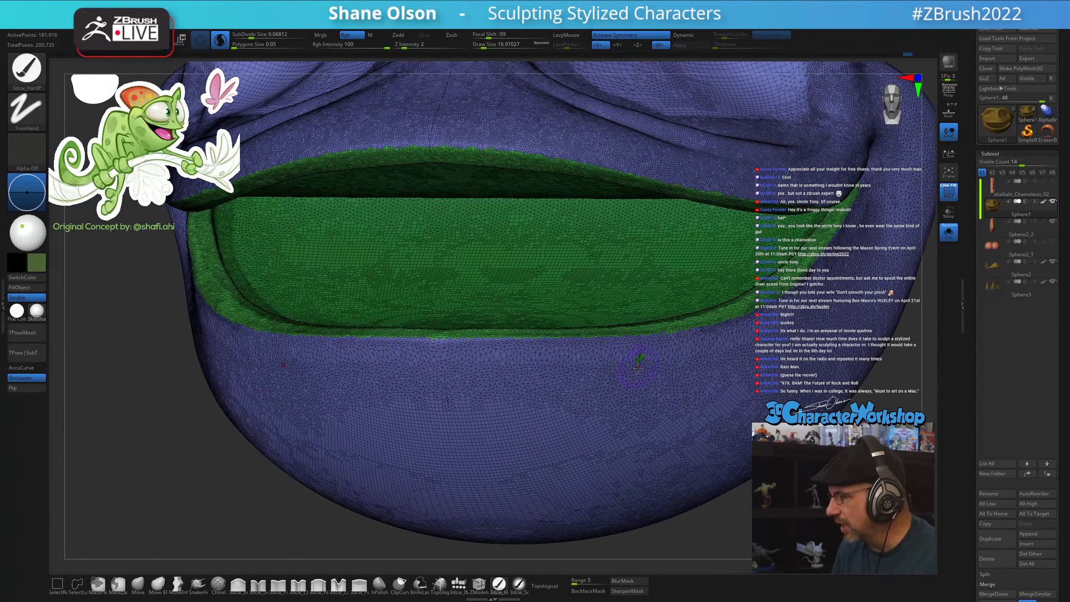
key("3")
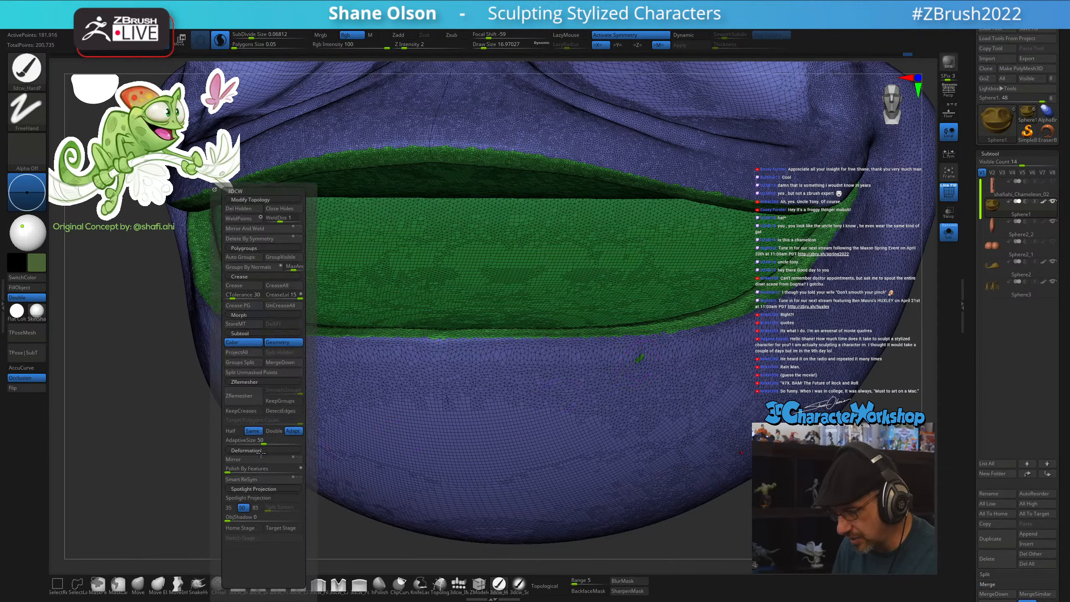
left_click(255, 230)
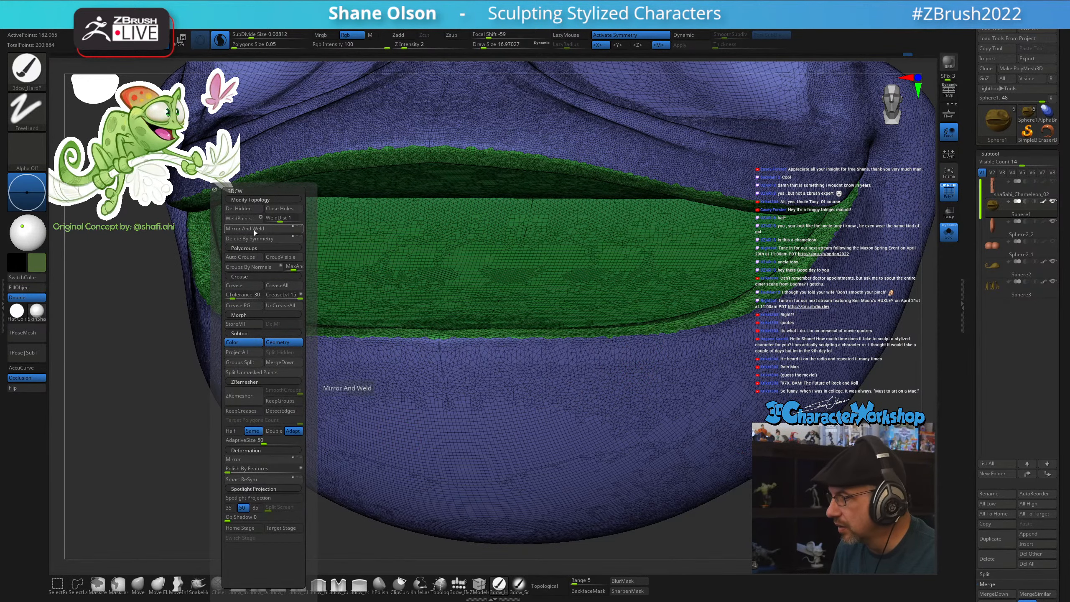
mouse_move(128, 481)
left_mouse_down()
mouse_move(153, 479)
mouse_move(142, 447)
mouse_move(145, 481)
left_mouse_up()
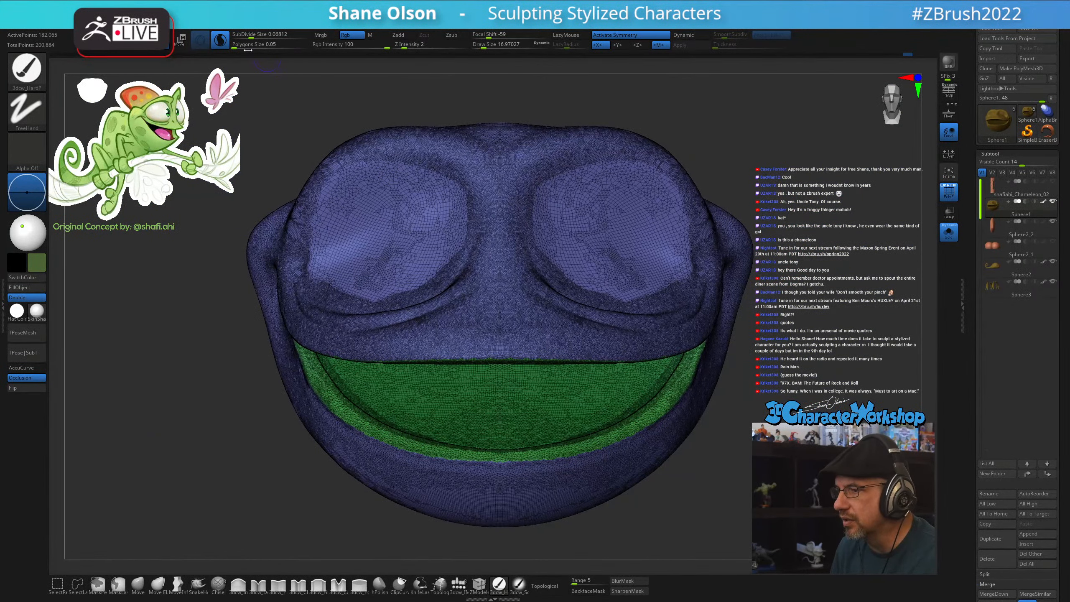
Try a Polygons Size of 0.05945 on the whole head, and undo the resulting remesh
left_click_drag(238, 47, 236, 45)
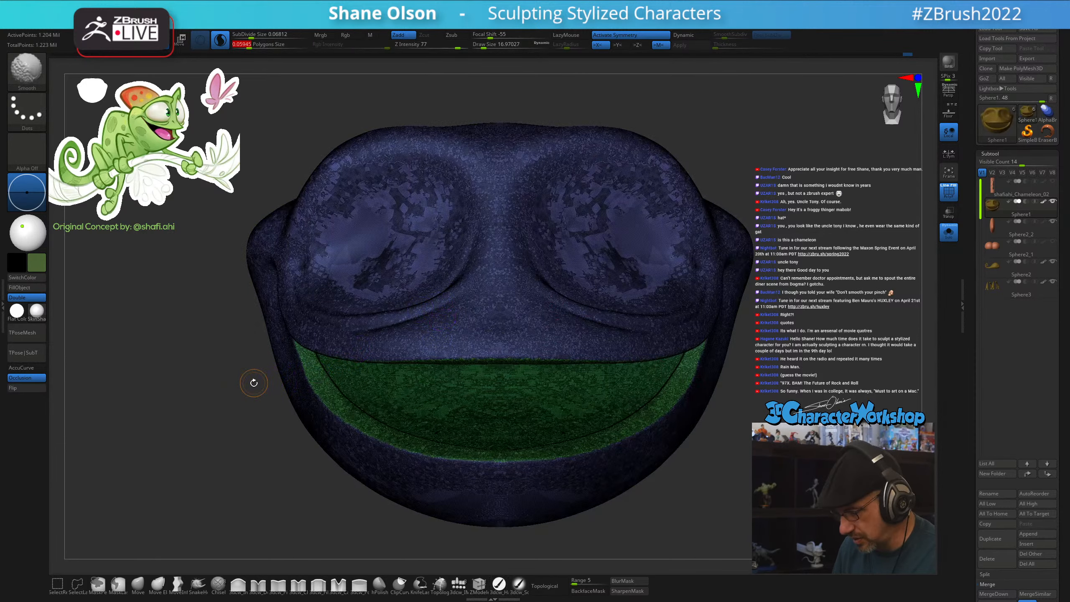
key("shift+f")
key("shift+f")
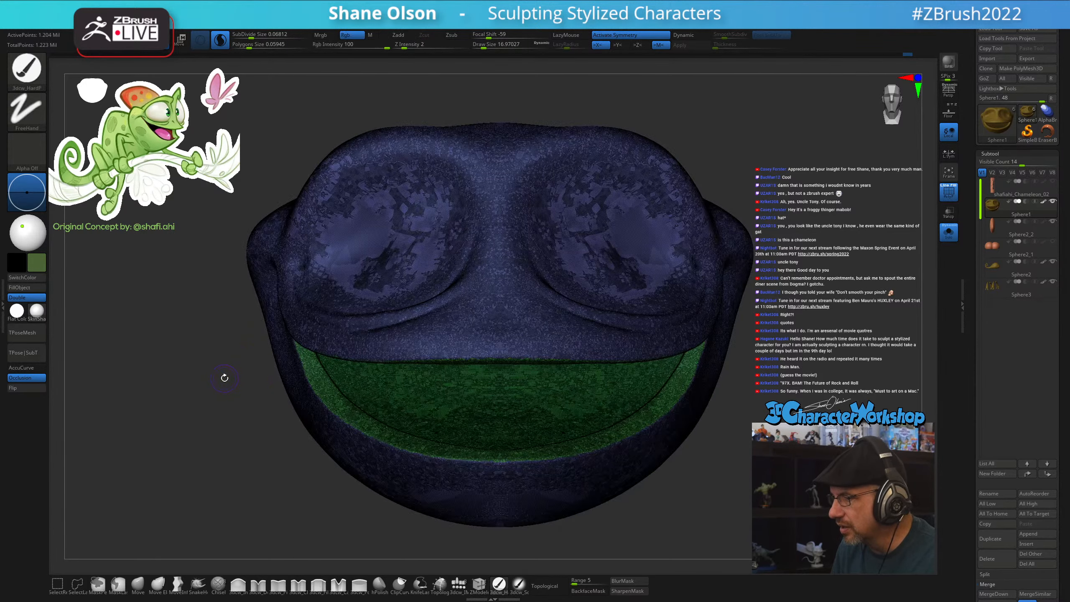
key("ctrl+z")
Check the lip border, hide the polyframe and turn off Solo mode to show the whole chameleon
left_click_drag(225, 343, 228, 373, "alt")
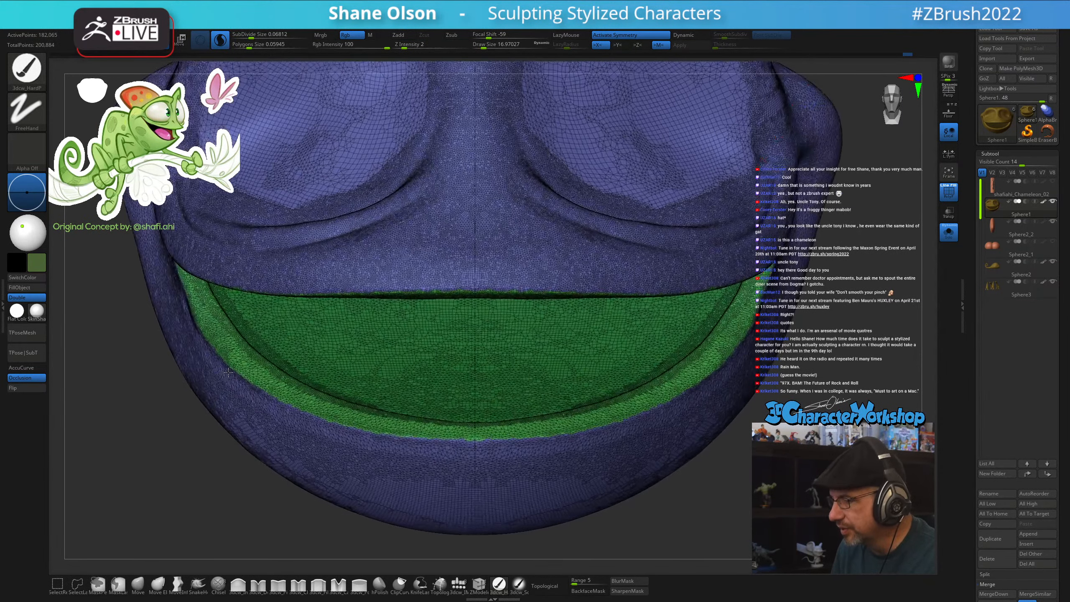
left_click_drag(645, 529, 700, 527)
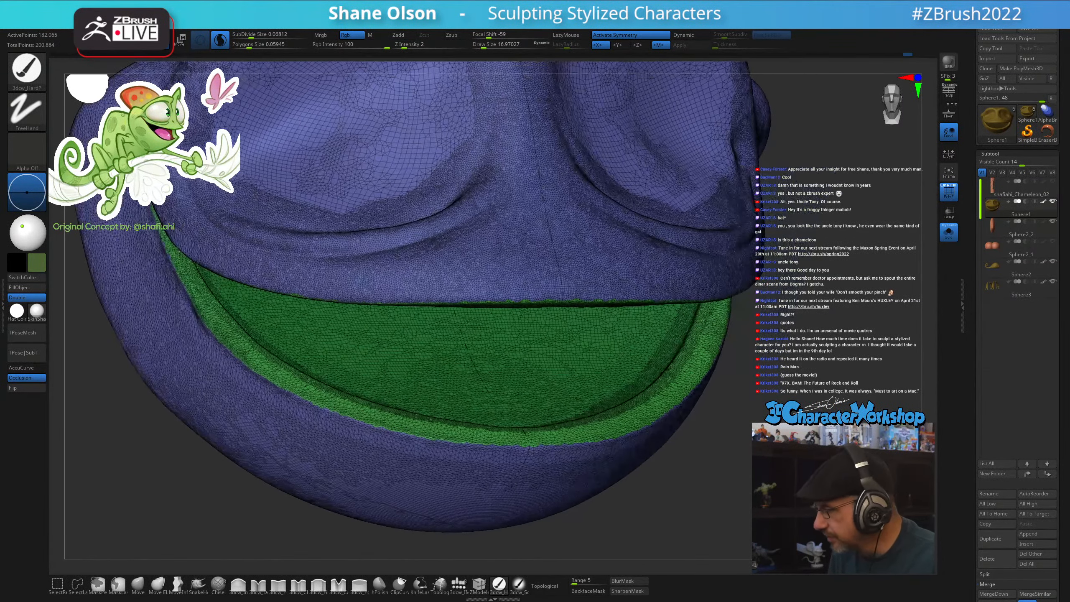
key("shift+f")
left_click_drag(710, 481, 711, 397, "alt")
left_click(950, 232)
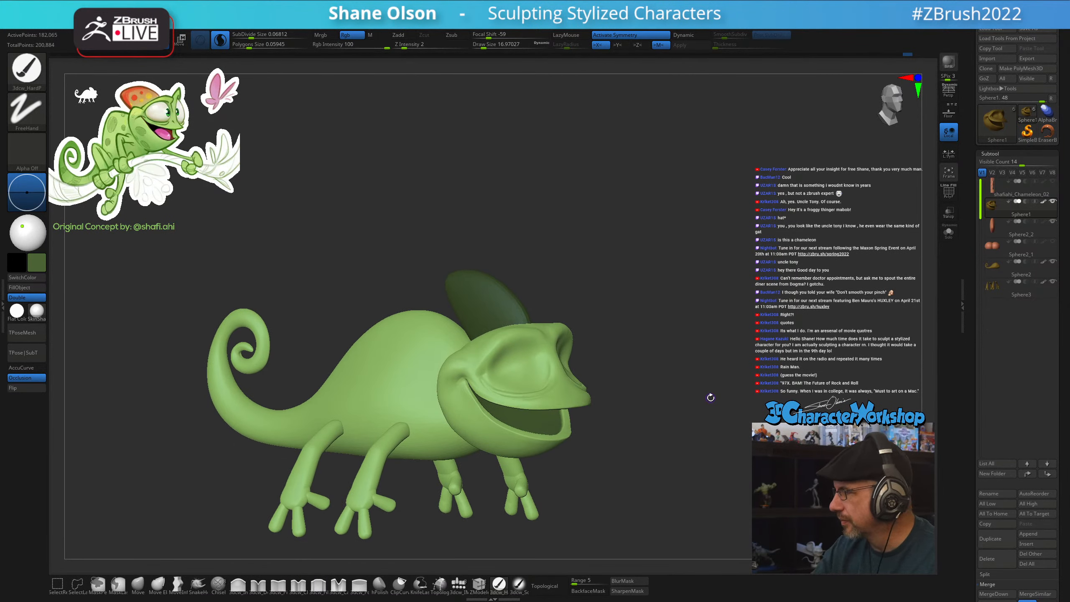
Make the crest on the back of the head the active subtool and set the draw size to about 51
left_click_drag(695, 361, 637, 285, "alt")
left_click(556, 295, "alt")
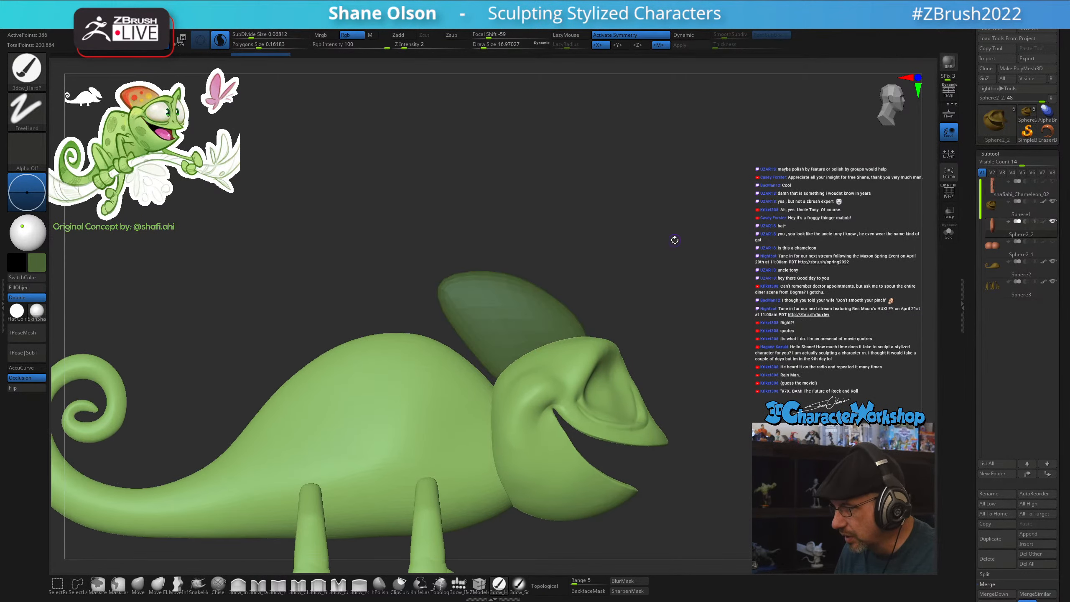
mouse_move(693, 251)
left_mouse_down()
mouse_move(727, 246)
mouse_move(725, 273)
mouse_move(695, 252)
mouse_move(678, 208)
left_mouse_up()
key("s")
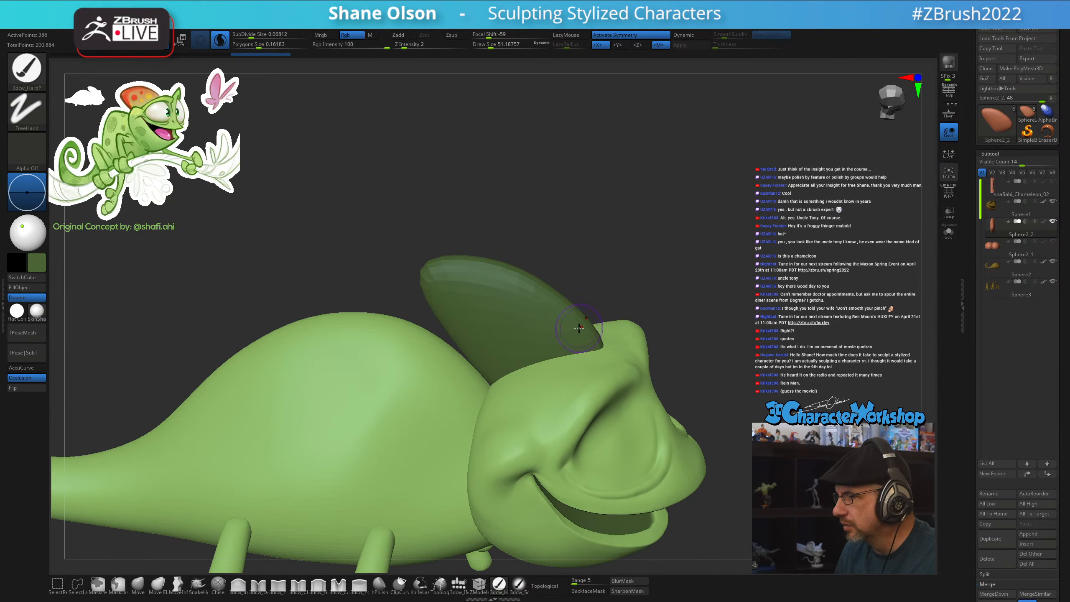
Sample the red-orange from the crest in the concept art and fill the crest subtool with it
key("shift+f")
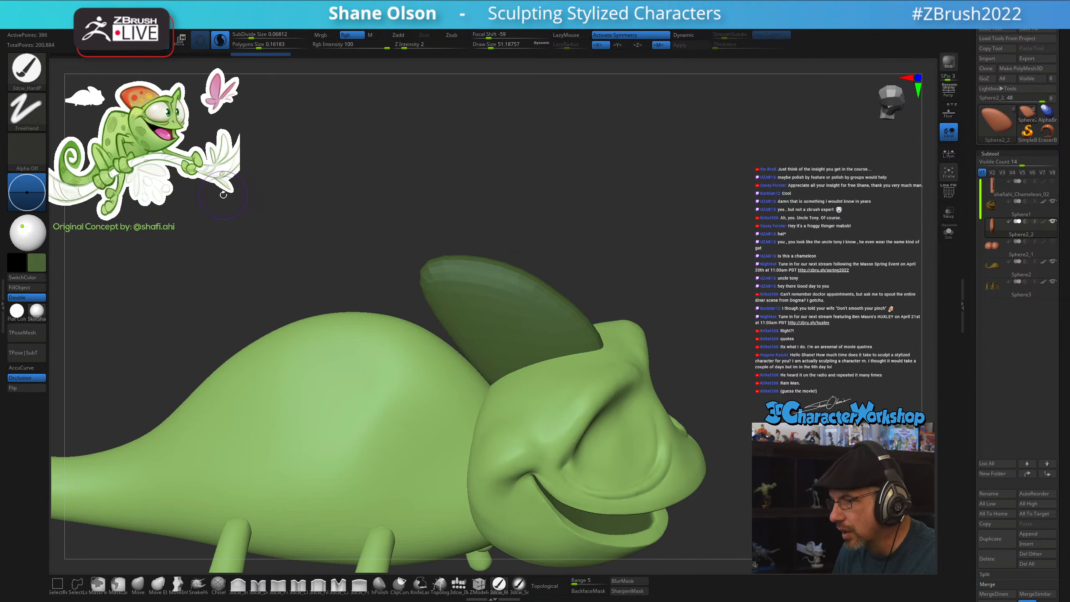
key("z")
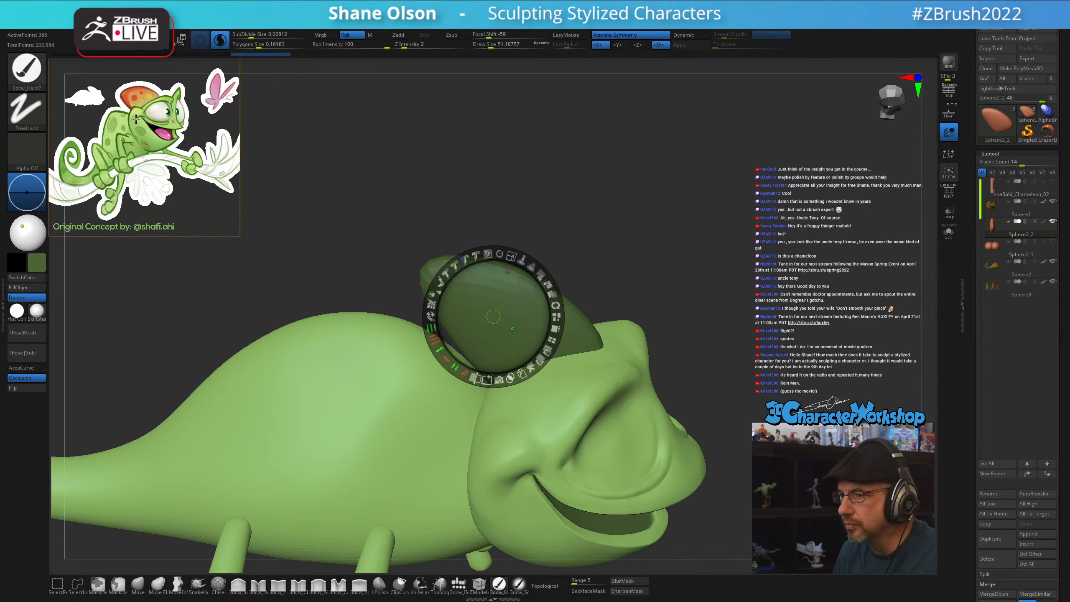
key("c")
key("z")
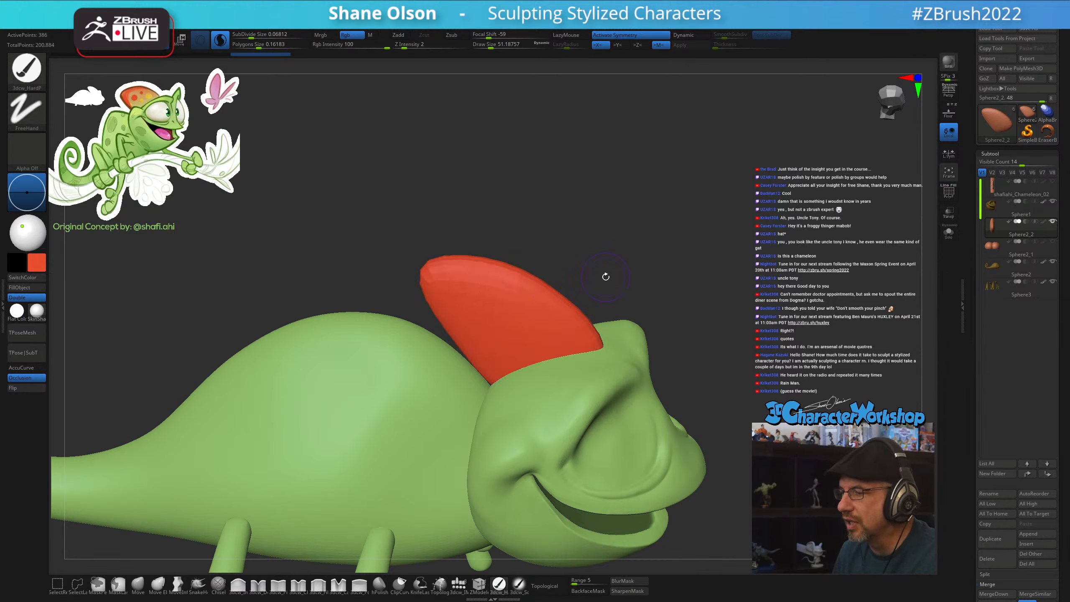
left_click_drag(606, 277, 670, 255)
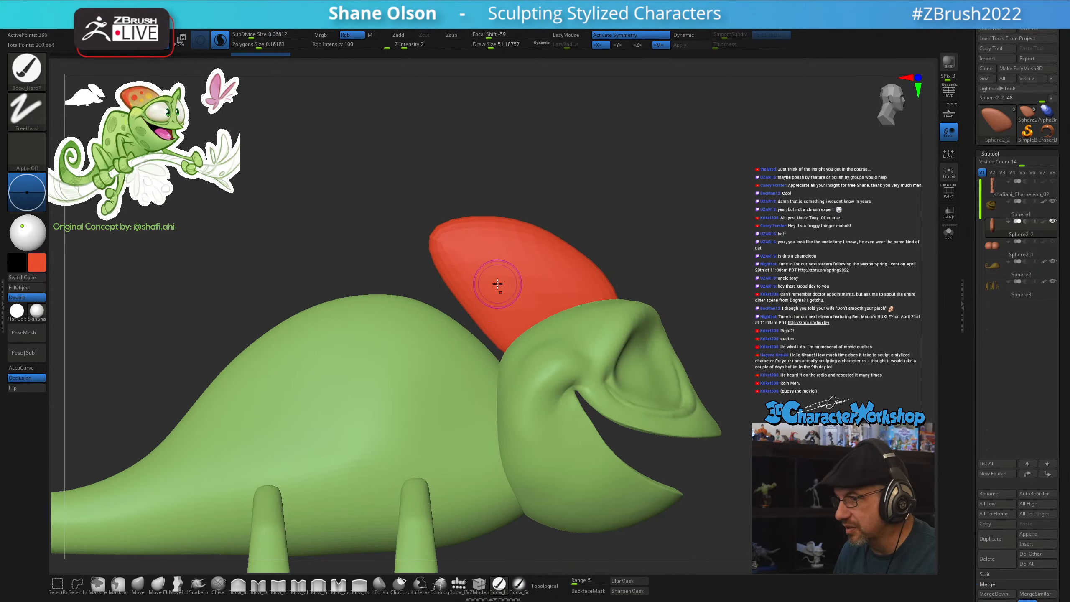
left_click(504, 585)
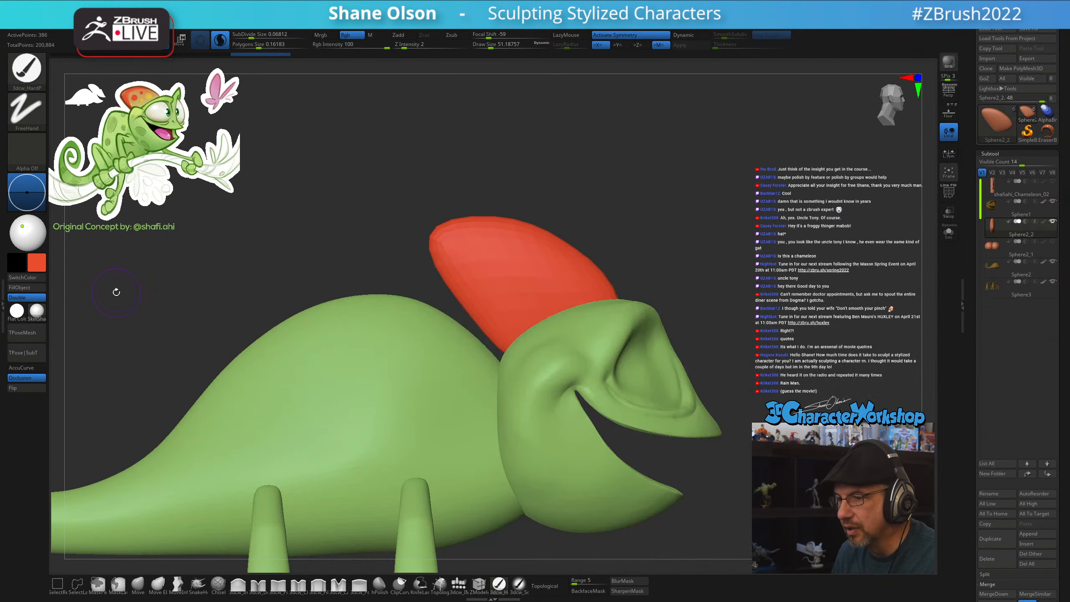
left_click(27, 288)
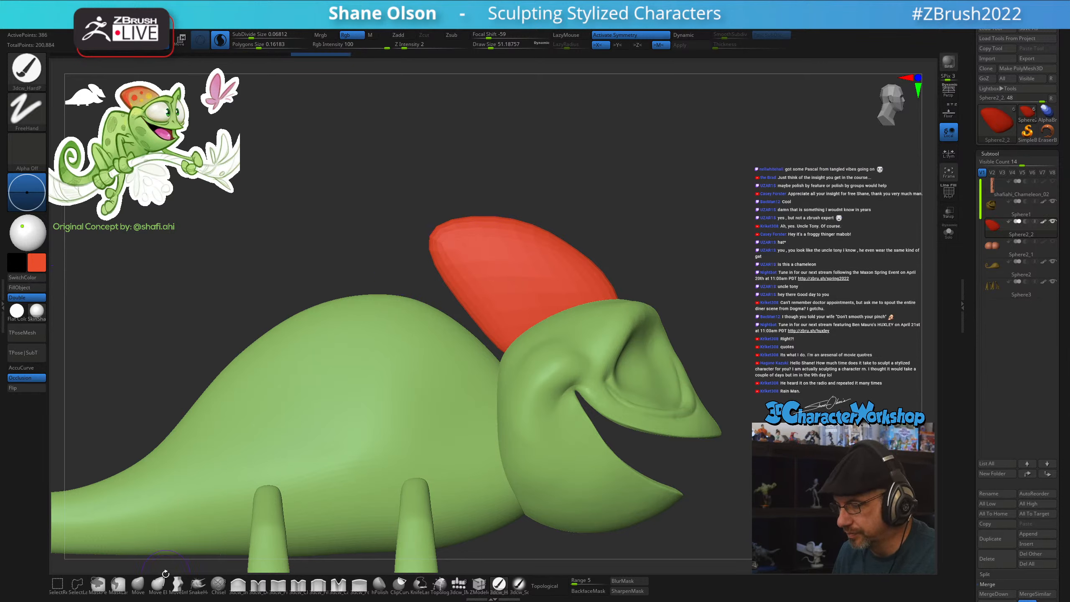
Nudge the rear tip of the crest inward with the Move brush at a draw size of about 274
left_click(139, 585)
key("s")
left_click_drag(298, 288, 302, 288)
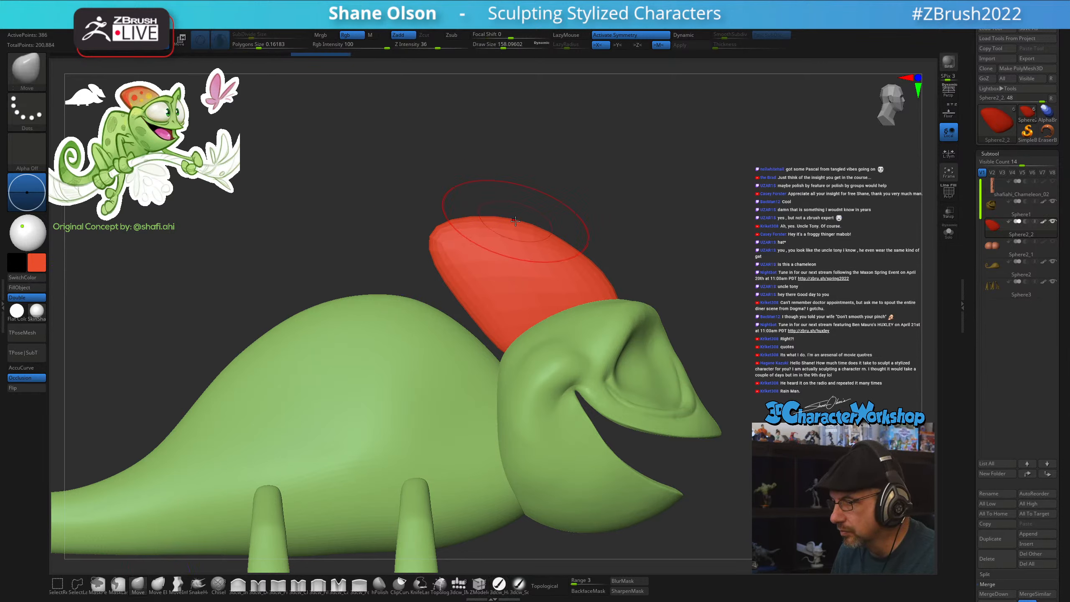
key("s")
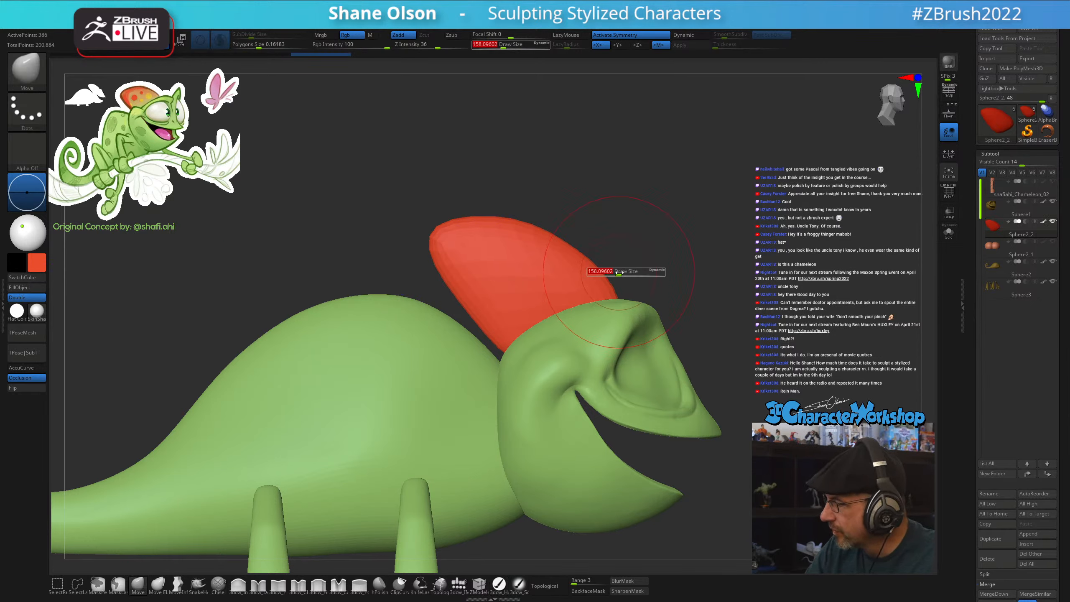
left_click_drag(581, 277, 594, 277)
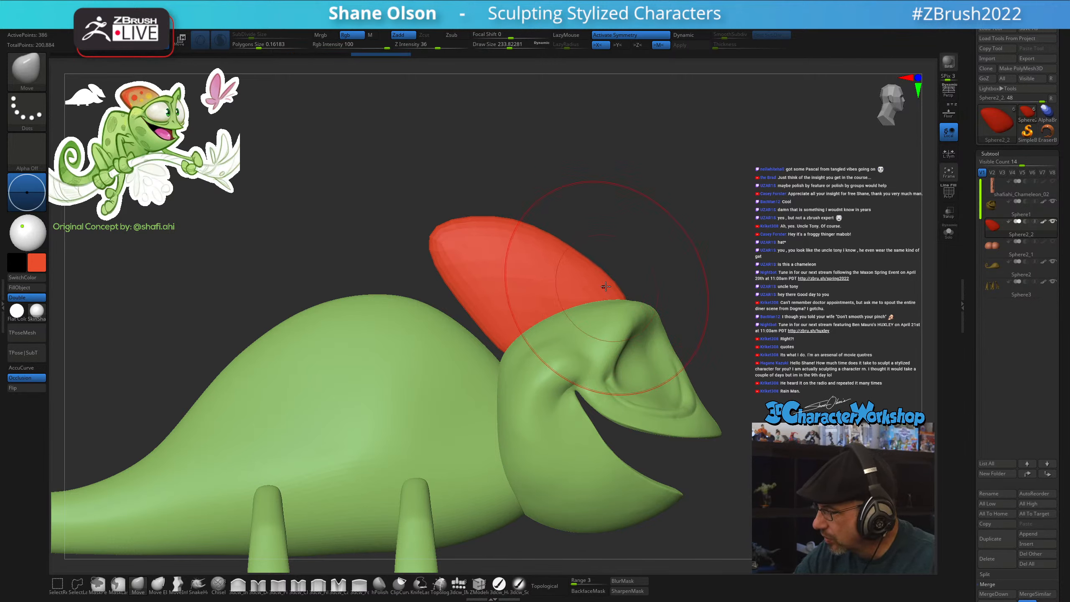
key("s")
left_click_drag(512, 230, 517, 230)
mouse_move(446, 232)
left_mouse_down()
mouse_move(456, 243)
mouse_move(497, 230)
left_mouse_up()
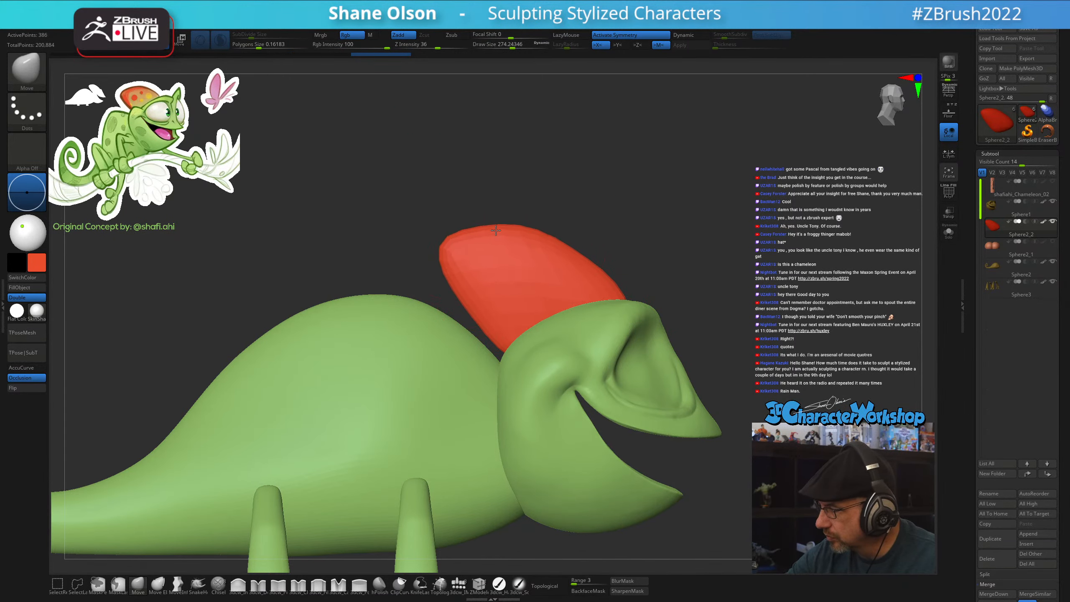
Refine the crest's upper outline and front edge with the Move brush, reducing the draw size from about 217 to 197
key("s")
mouse_move(636, 286)
left_mouse_down()
mouse_move(623, 293)
mouse_move(628, 282)
left_mouse_up()
key("s")
left_click_drag(517, 231, 514, 239)
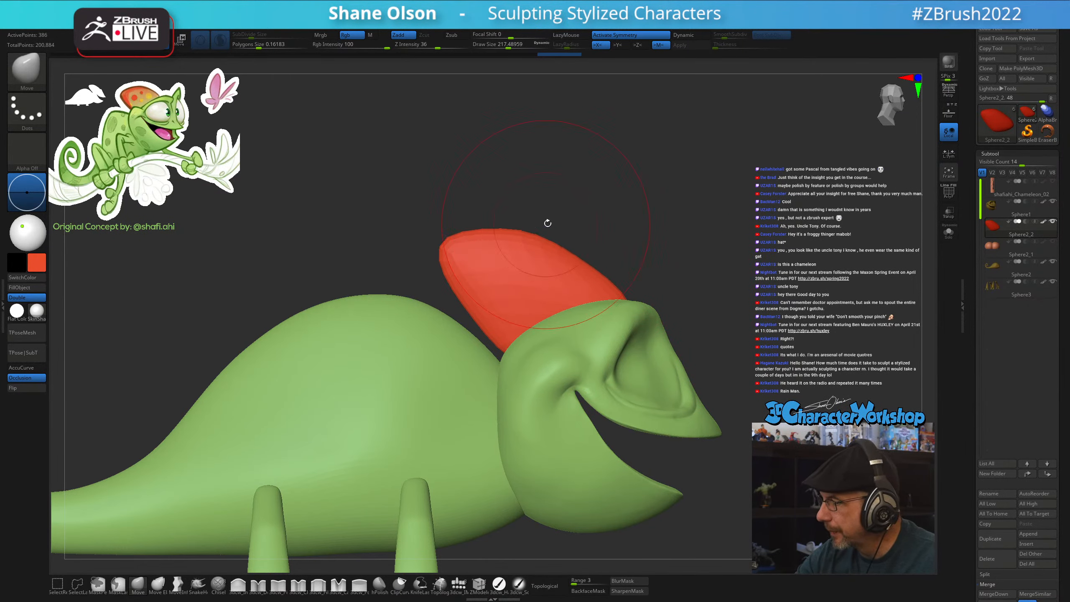
key("s")
left_click_drag(589, 251, 585, 252)
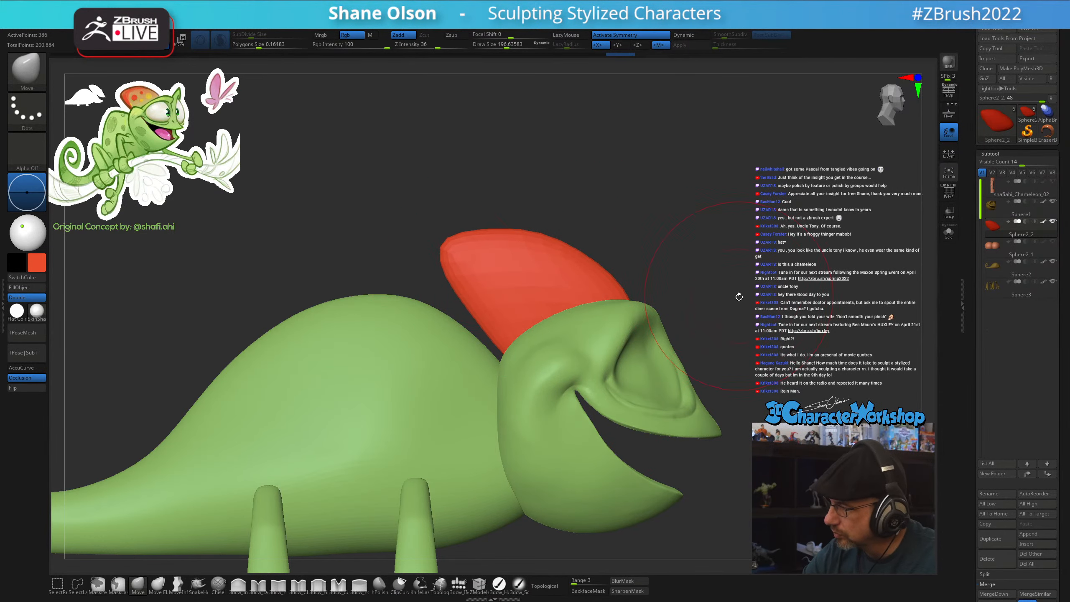
Give the eyeballs subtool the off-white sampled from the eye in the concept art
mouse_move(730, 312)
left_mouse_down()
mouse_move(723, 396)
mouse_move(673, 386)
mouse_move(664, 418)
left_mouse_up()
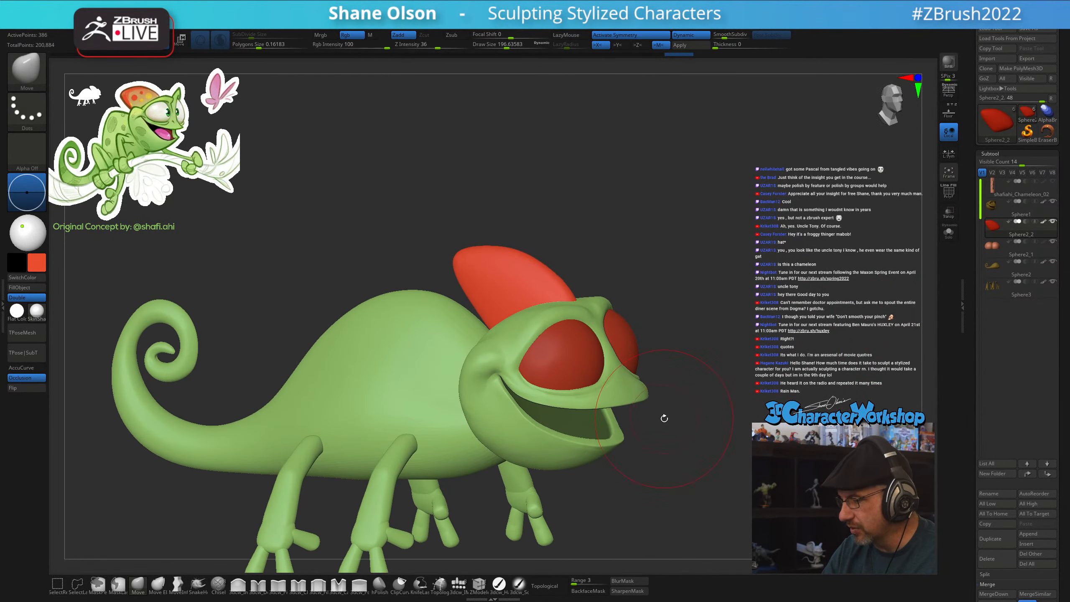
key("z")
left_click(157, 113)
key("z")
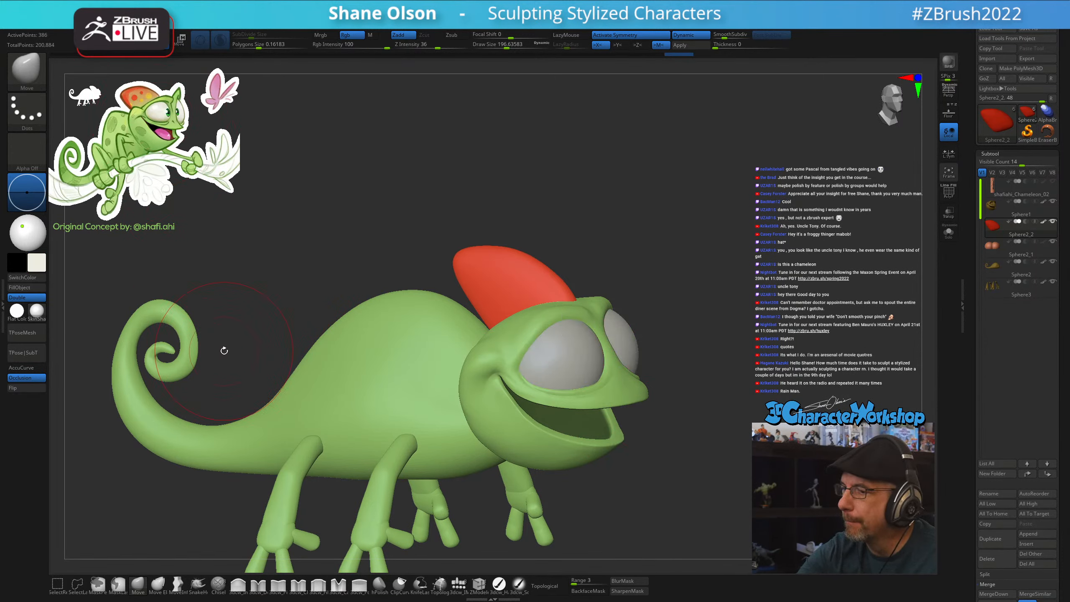
left_click(566, 362, "alt")
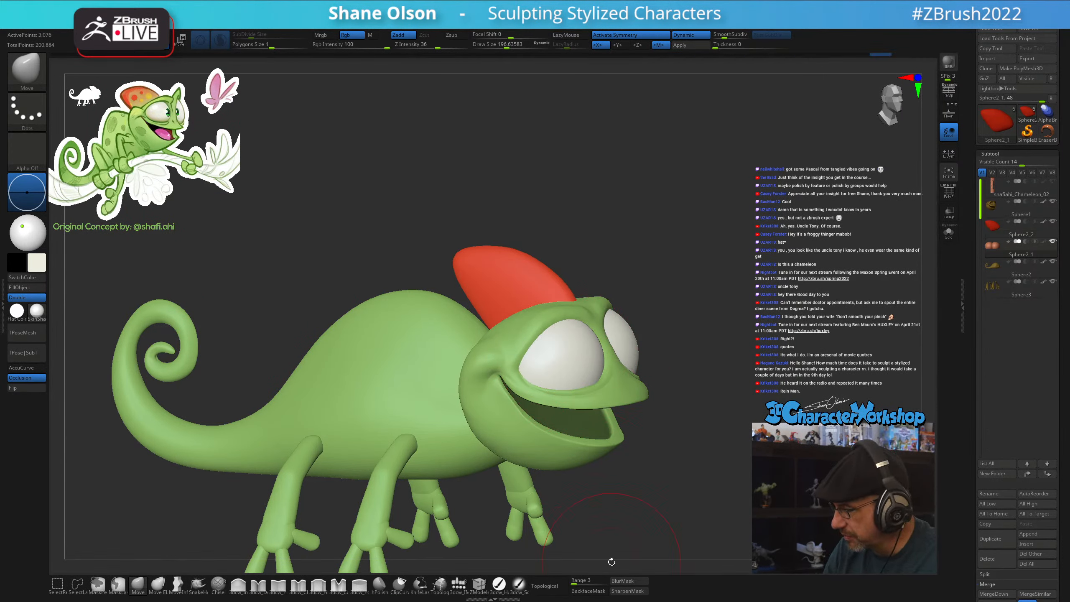
left_click(499, 584)
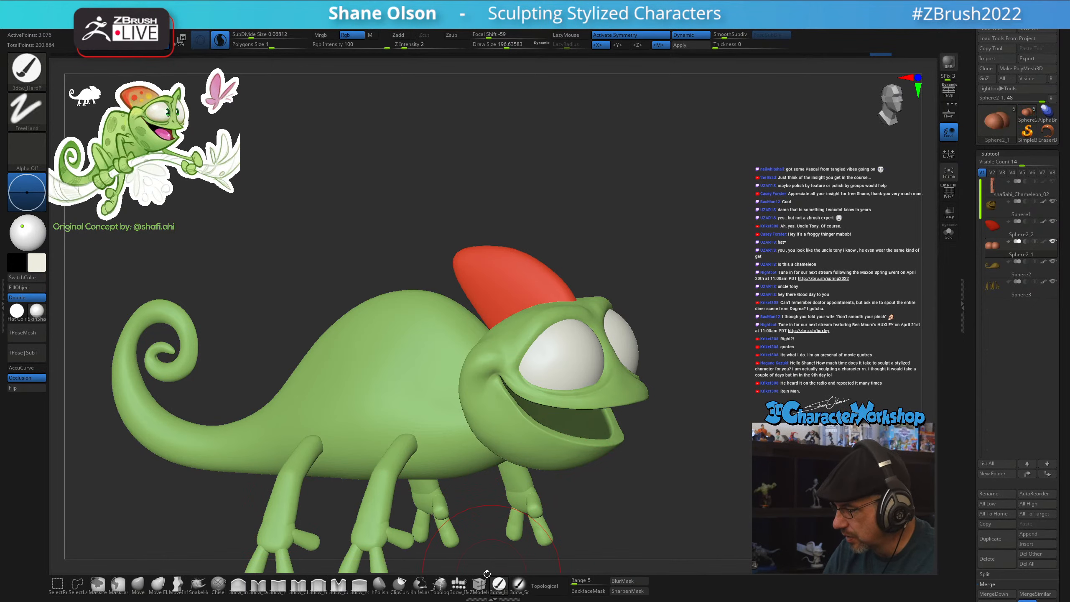
Examine the whole chameleon from side and three-quarter views and compare its proportions with the concept art
mouse_move(722, 447)
left_mouse_down()
mouse_move(686, 470)
mouse_move(712, 461)
mouse_move(713, 429)
mouse_move(711, 462)
left_mouse_up()
key("s")
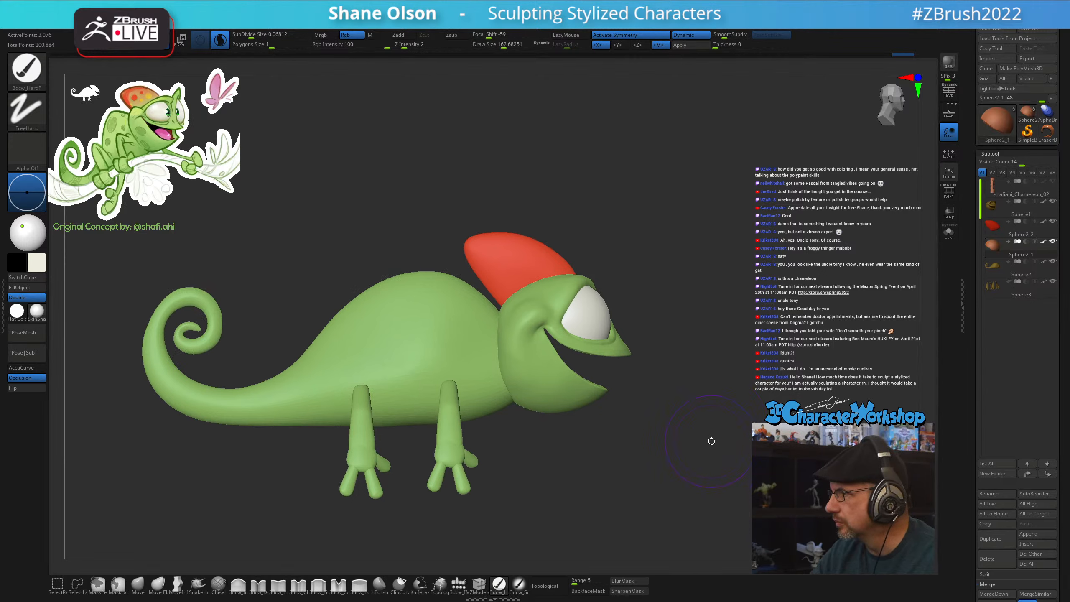
left_click_drag(686, 263, 744, 299)
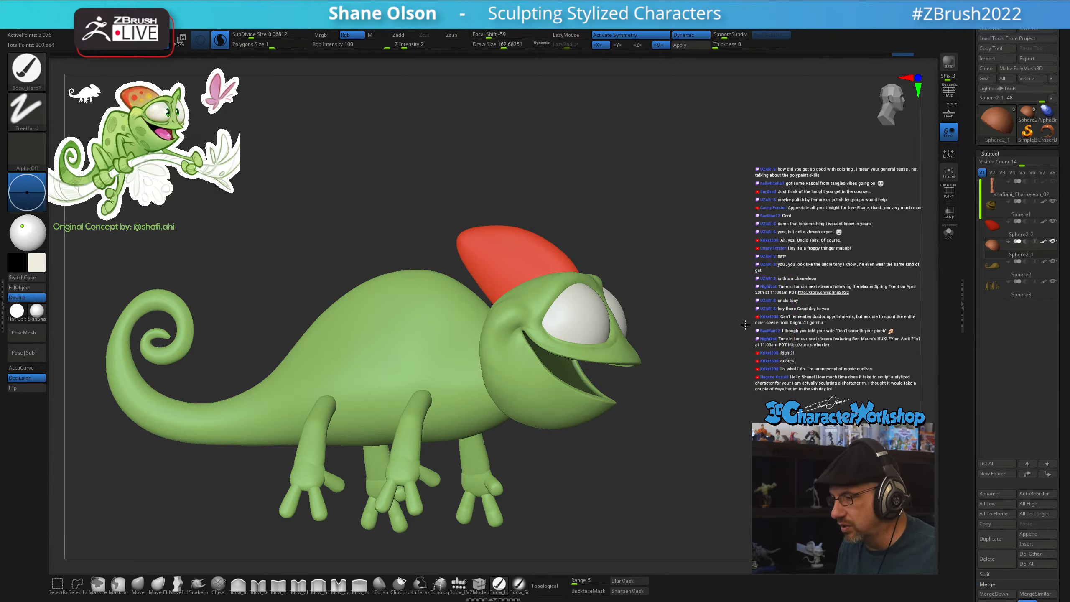
left_click_drag(746, 324, 728, 394)
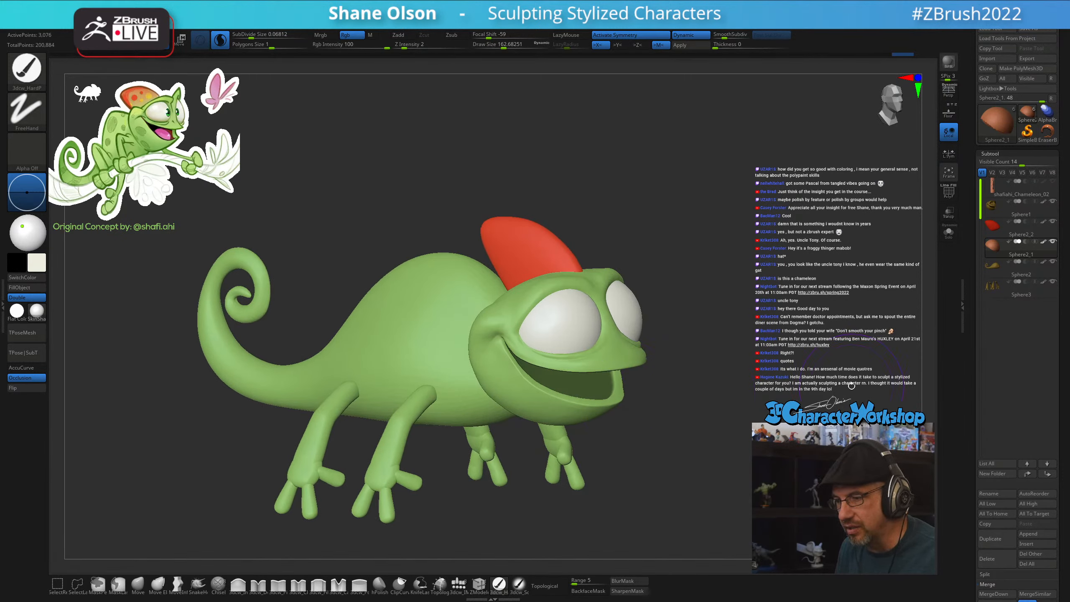
left_click_drag(794, 244, 709, 216)
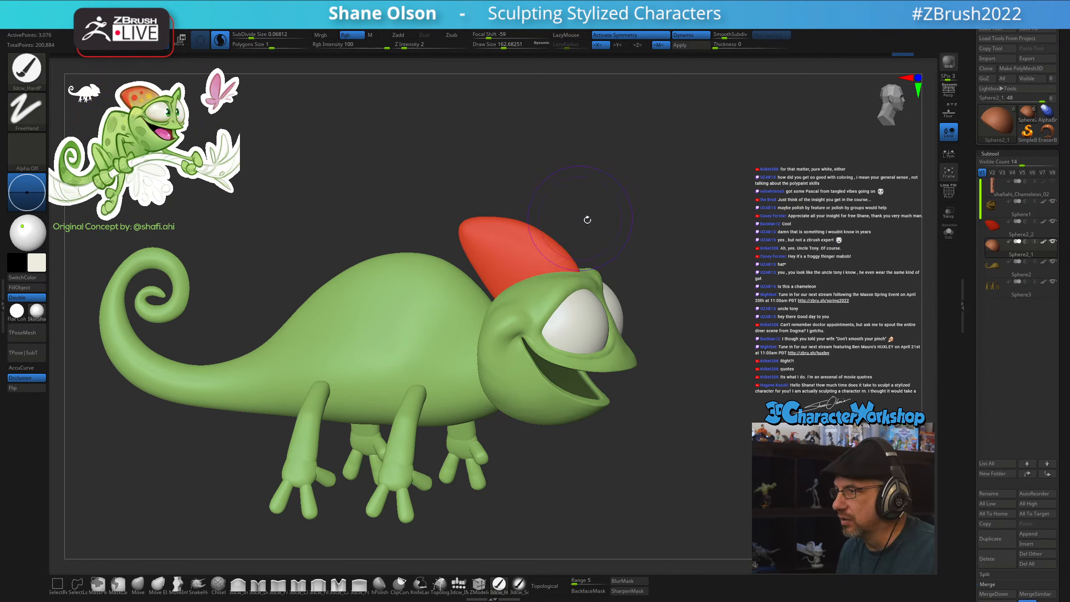
mouse_move(733, 244)
left_mouse_down()
mouse_move(706, 246)
mouse_move(734, 246)
left_mouse_up()
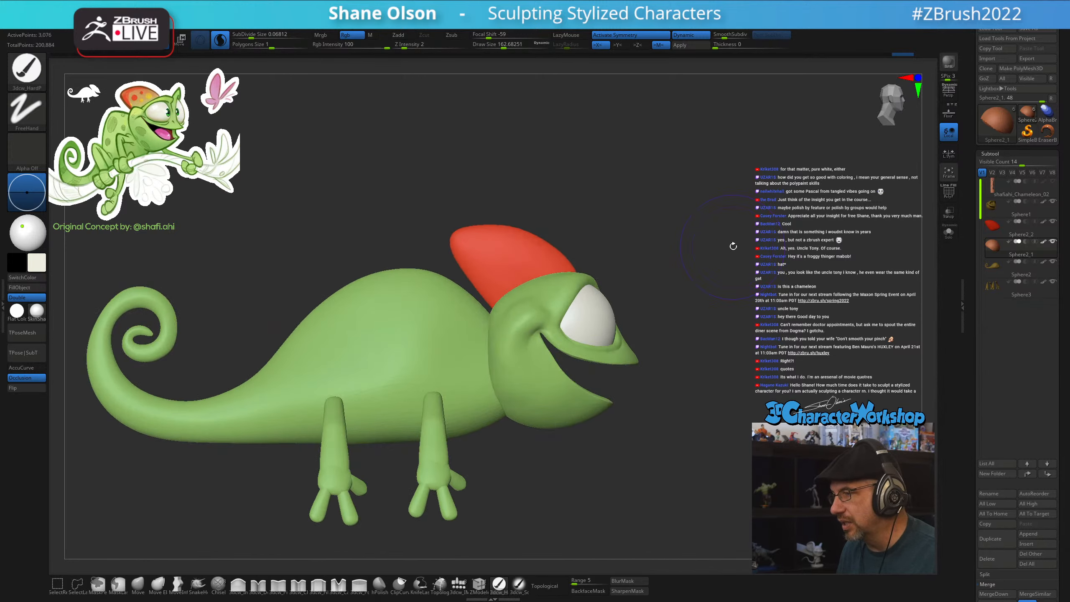
key("s")
mouse_move(742, 296)
left_mouse_down()
mouse_move(693, 316)
mouse_move(716, 322)
left_mouse_up()
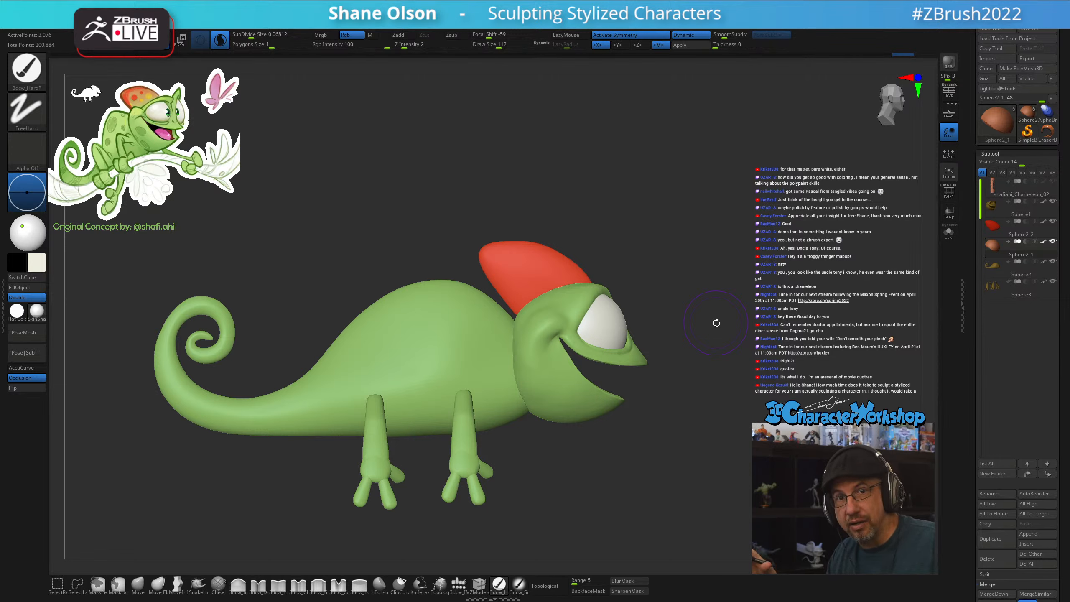
mouse_move(684, 472)
left_mouse_down()
mouse_move(674, 473)
mouse_move(685, 469)
left_mouse_up()
Make the body the active subtool, show its polyframe and reshape the back hump with the Move brush at draw size about 358
left_click(449, 301, "alt")
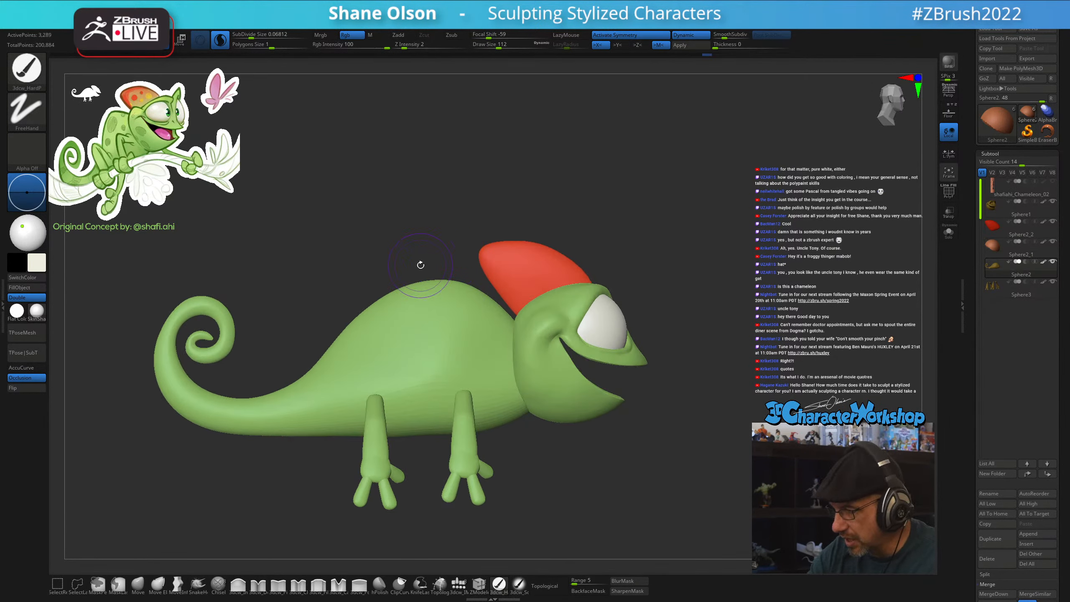
key("shift+f")
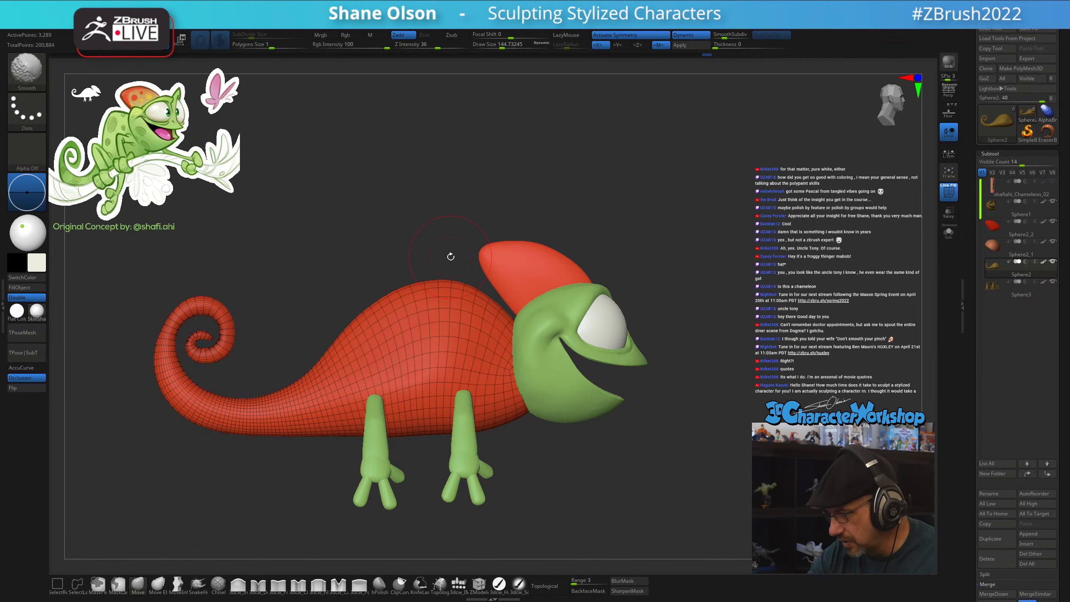
key("s")
left_click_drag(376, 240, 391, 239)
key("s")
mouse_move(477, 291)
left_mouse_down()
mouse_move(468, 279)
mouse_move(458, 291)
mouse_move(443, 285)
left_mouse_up()
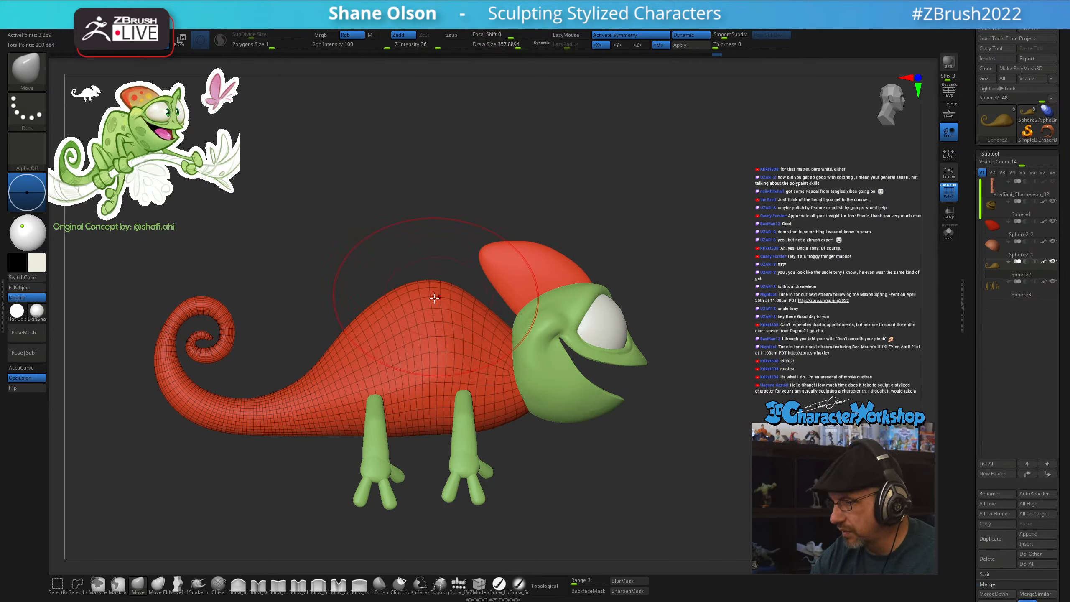
left_click_drag(353, 335, 350, 342)
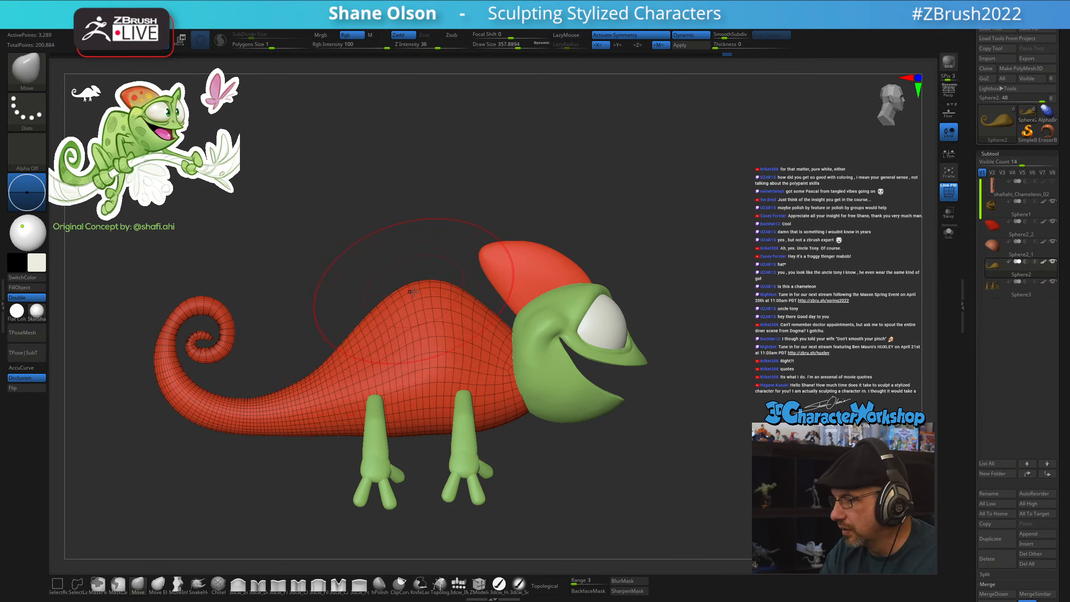
mouse_move(380, 256)
left_mouse_down("alt")
mouse_move(375, 263)
mouse_move(393, 268)
left_mouse_up("alt")
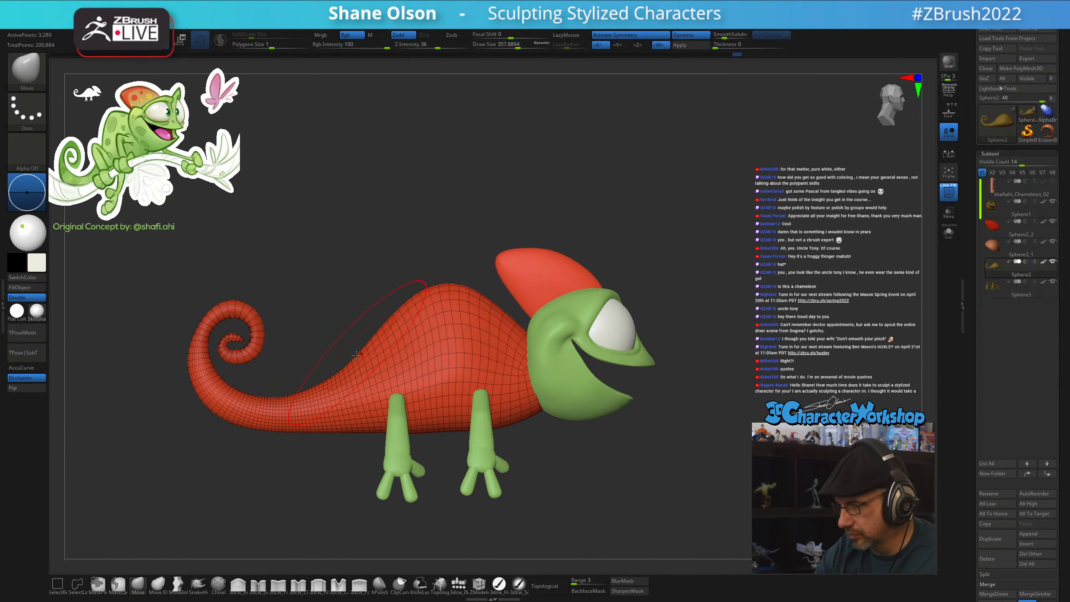
Pull the curled tail closer to the body with the Move Elastic brush at a draw size of about 753
left_click(159, 584)
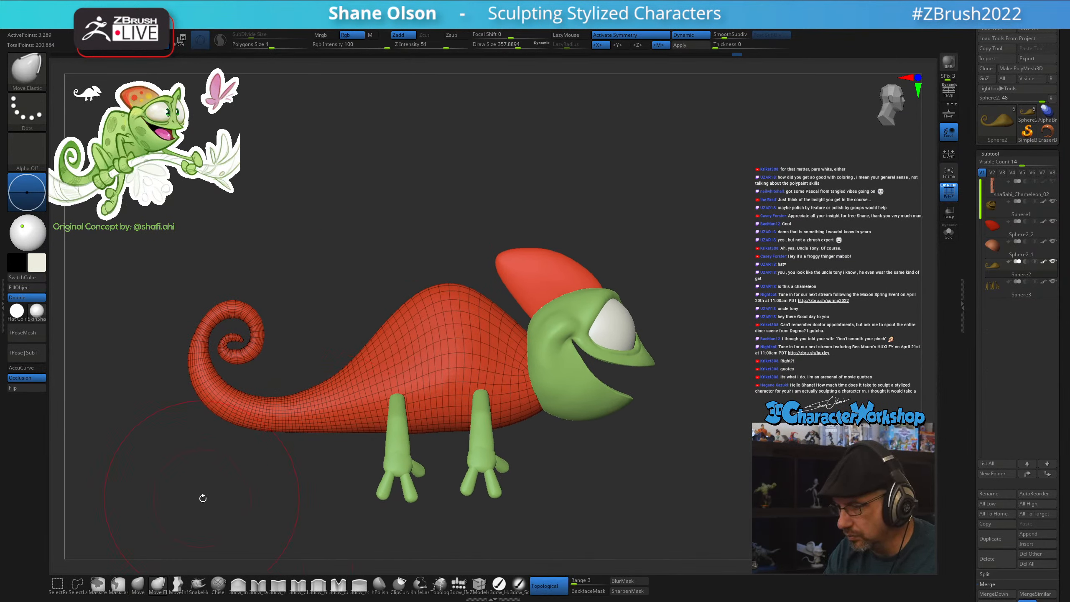
key("s")
mouse_move(213, 363)
left_mouse_down()
mouse_move(233, 364)
mouse_move(282, 318)
left_mouse_up()
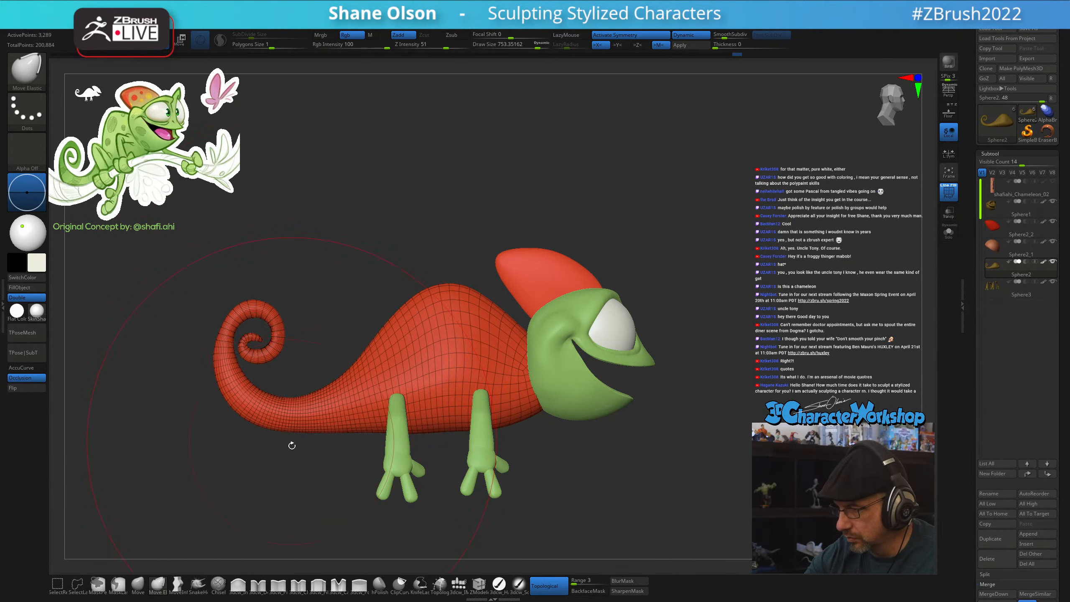
Adjust the chest and underside below the head with the Move brush at draw size about 311, and hide the polyframe
key("s")
left_click_drag(604, 475, 590, 475)
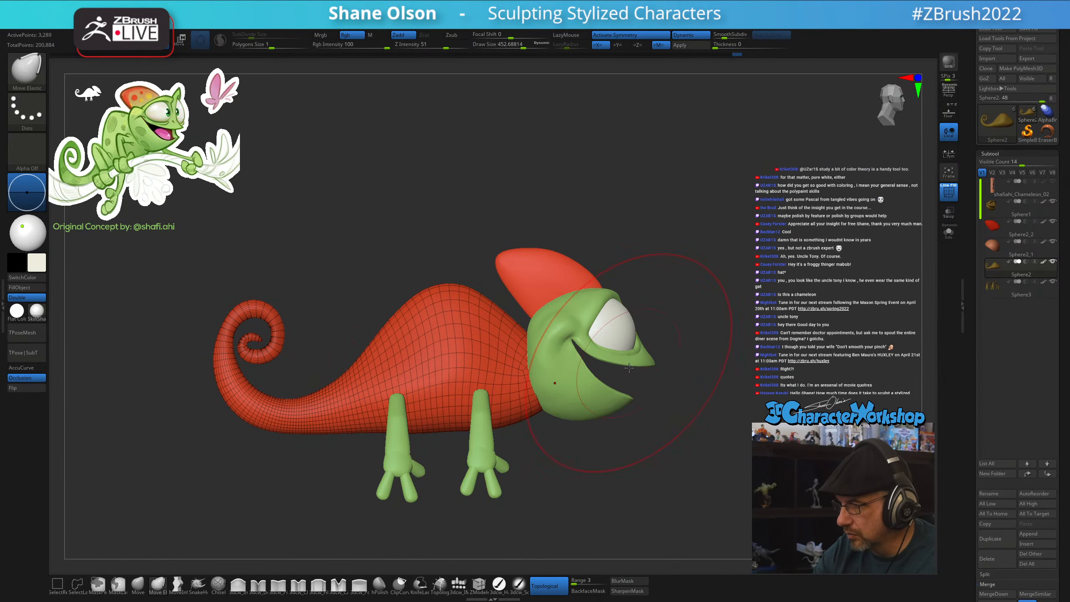
mouse_move(634, 468)
left_mouse_down()
mouse_move(659, 462)
mouse_move(645, 470)
left_mouse_up()
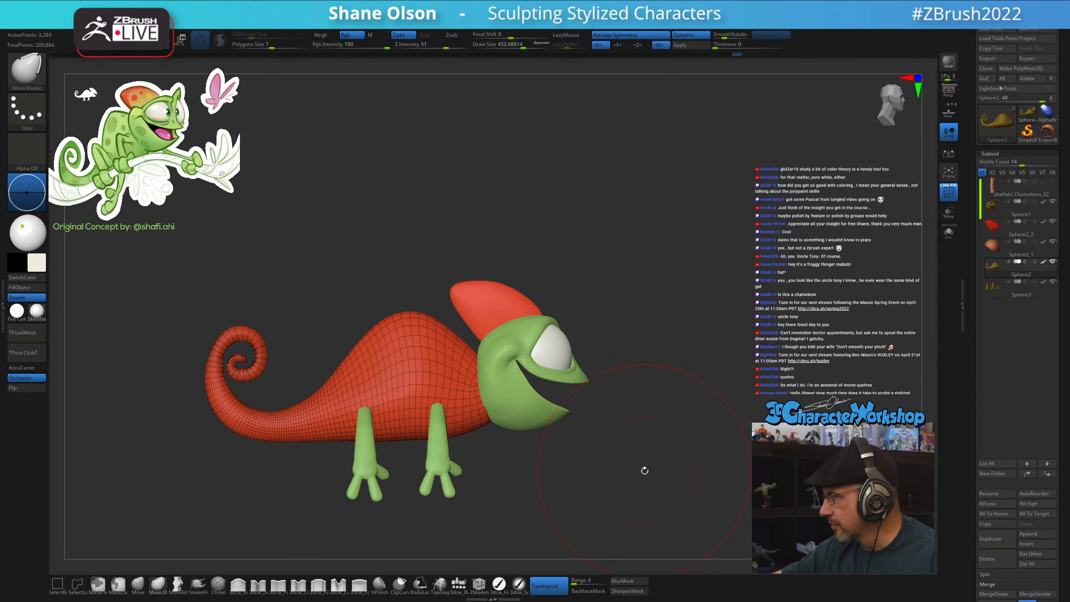
key("s")
left_click_drag(686, 424, 685, 425)
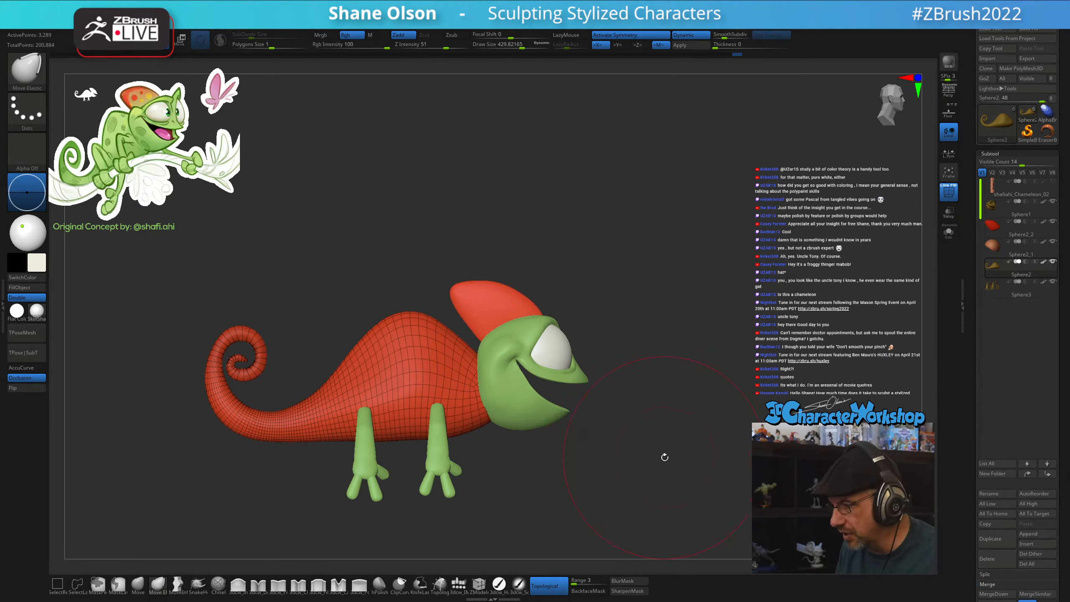
mouse_move(600, 469)
left_mouse_down("alt")
mouse_move(555, 438)
mouse_move(568, 461)
left_mouse_up("alt")
key("s")
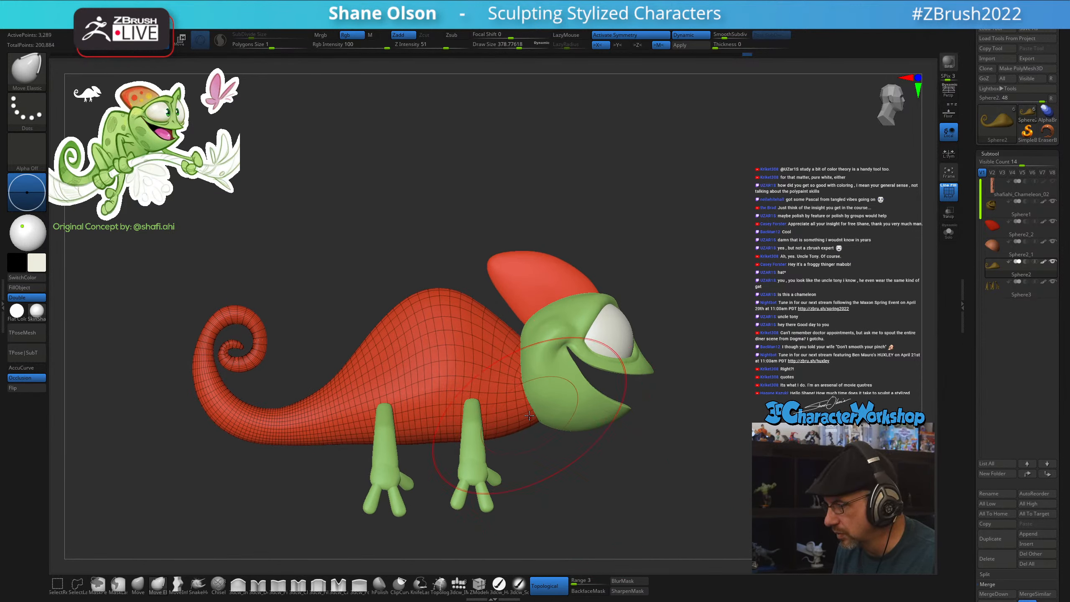
left_click(138, 585)
key("s")
left_click_drag(229, 526, 222, 526)
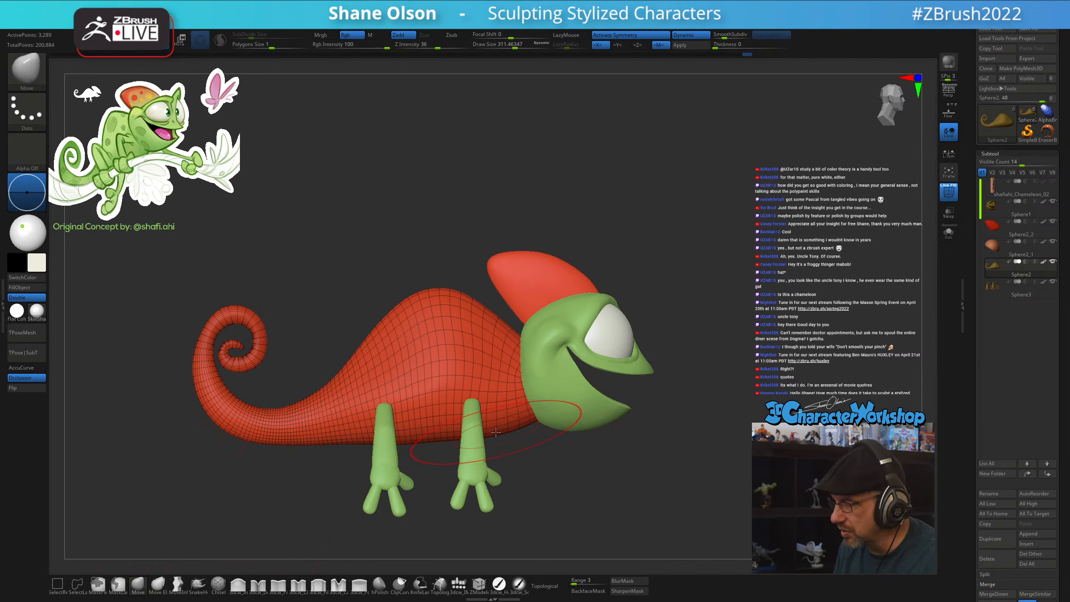
left_click_drag(559, 464, 722, 411)
key("shift+f")
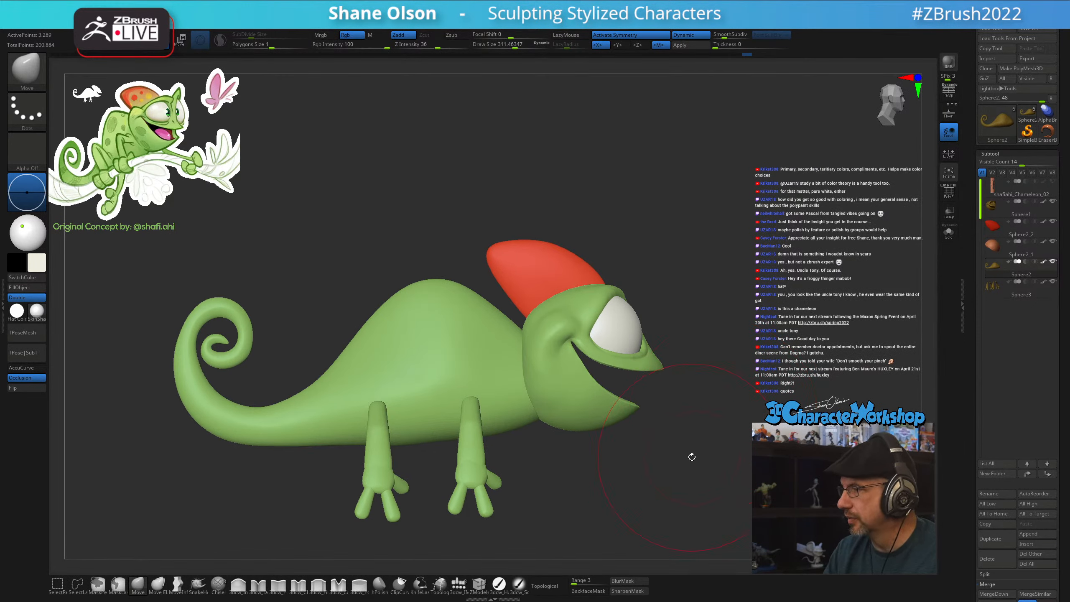
Make the legs the active subtool with the transform gizmo on, and show their polygroups
key("s")
mouse_move(694, 474)
left_mouse_down()
mouse_move(674, 480)
mouse_move(722, 485)
mouse_move(679, 490)
mouse_move(633, 521)
left_mouse_up()
key("s")
left_click_drag(642, 469, 631, 492)
key("w")
left_click(469, 478, "alt")
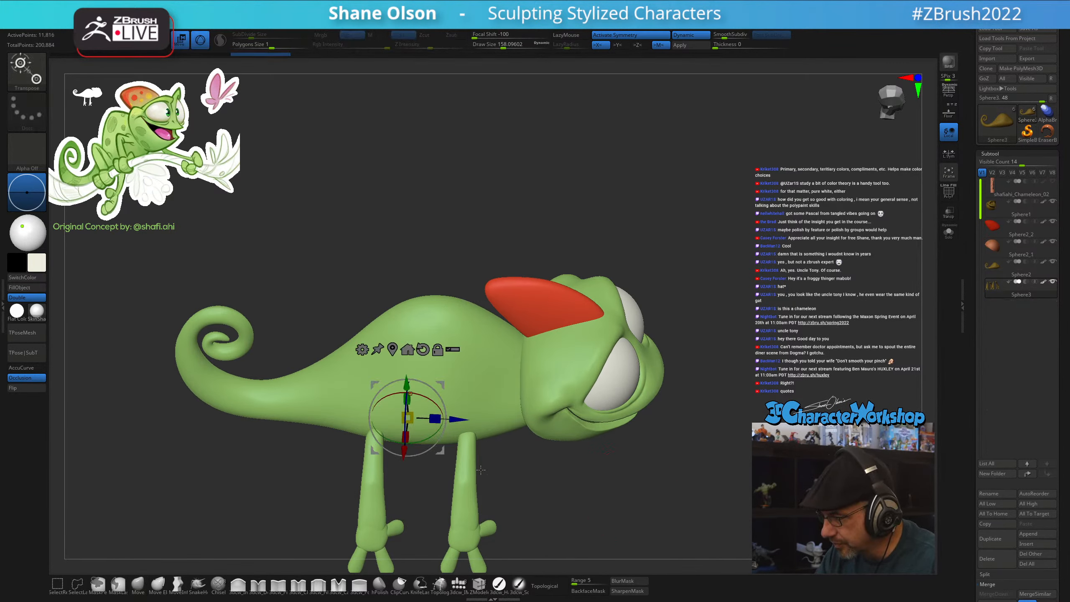
key("shift+f")
Rotate the front legs forward and the rear legs backward from the top view so their feet spread apart
mouse_move(491, 464)
left_mouse_down()
mouse_move(434, 525)
mouse_move(383, 373)
mouse_move(327, 394)
left_mouse_up()
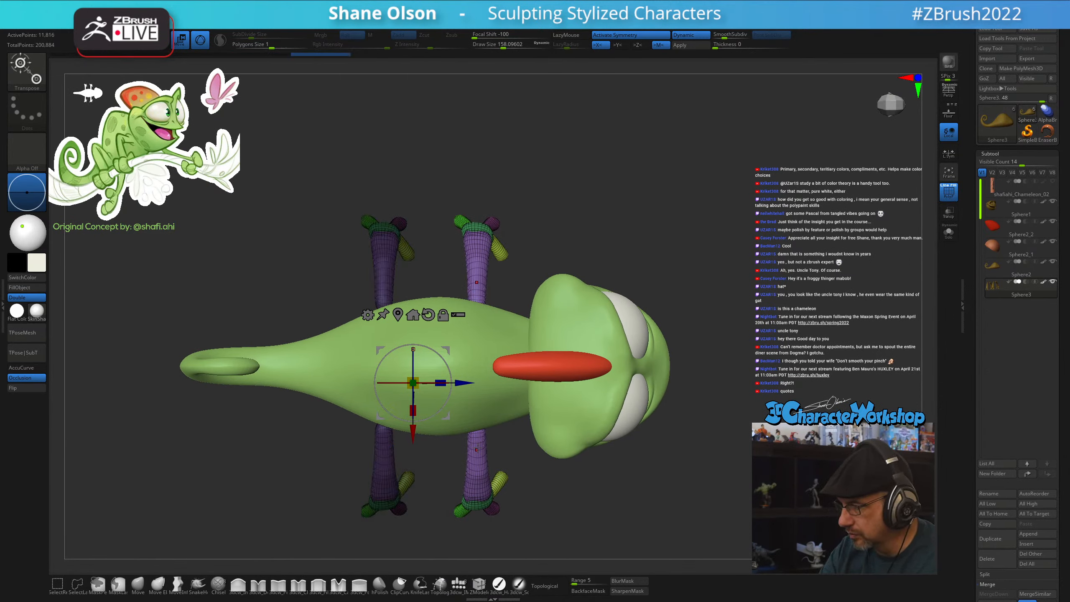
left_click_drag(448, 351, 422, 403, "alt")
left_click(566, 476, "ctrl")
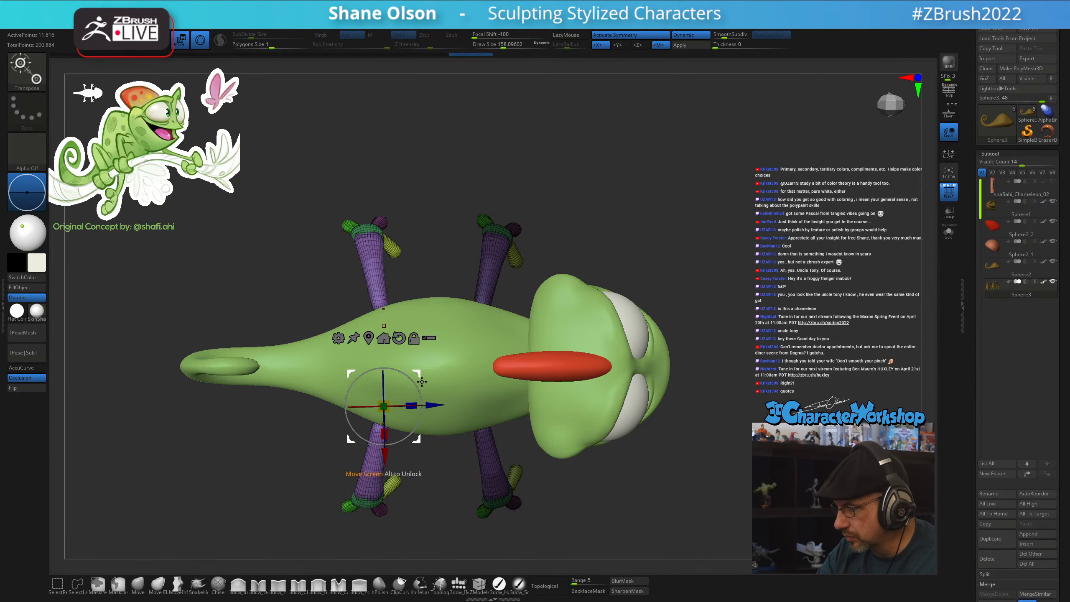
left_click_drag(637, 493, 637, 417)
key("q")
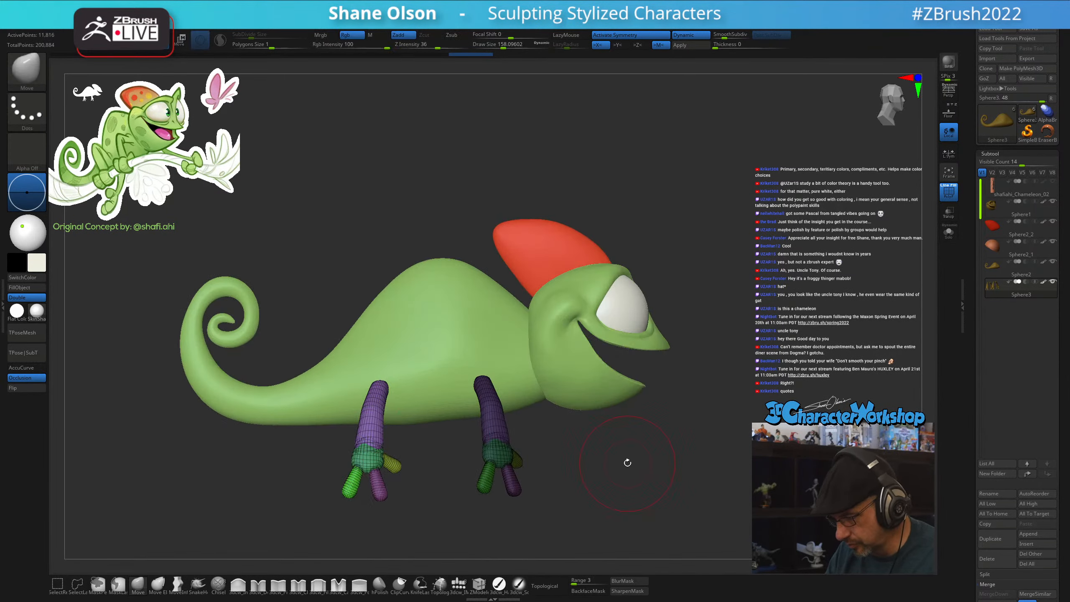
Mask the legs so that only the bright green toes stay editable with the transform gizmo
mouse_move(628, 465)
left_mouse_down("alt")
mouse_move(622, 481)
mouse_move(634, 459)
mouse_move(605, 469)
left_mouse_up("alt")
key("w")
key("q")
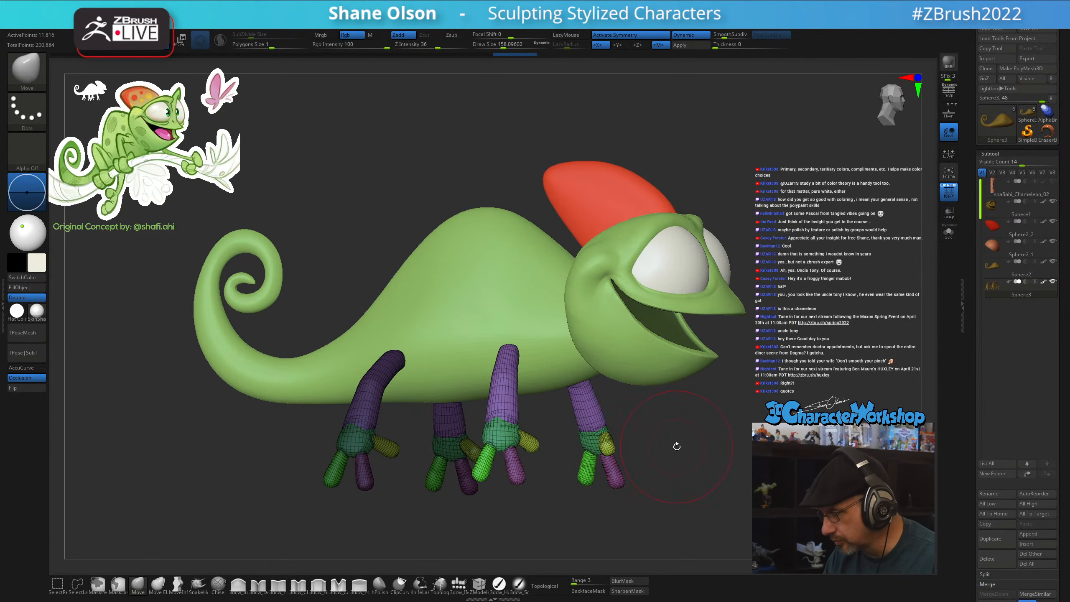
mouse_move(677, 446)
left_mouse_down("alt")
mouse_move(676, 478)
mouse_move(672, 463)
left_mouse_up("alt")
key("w")
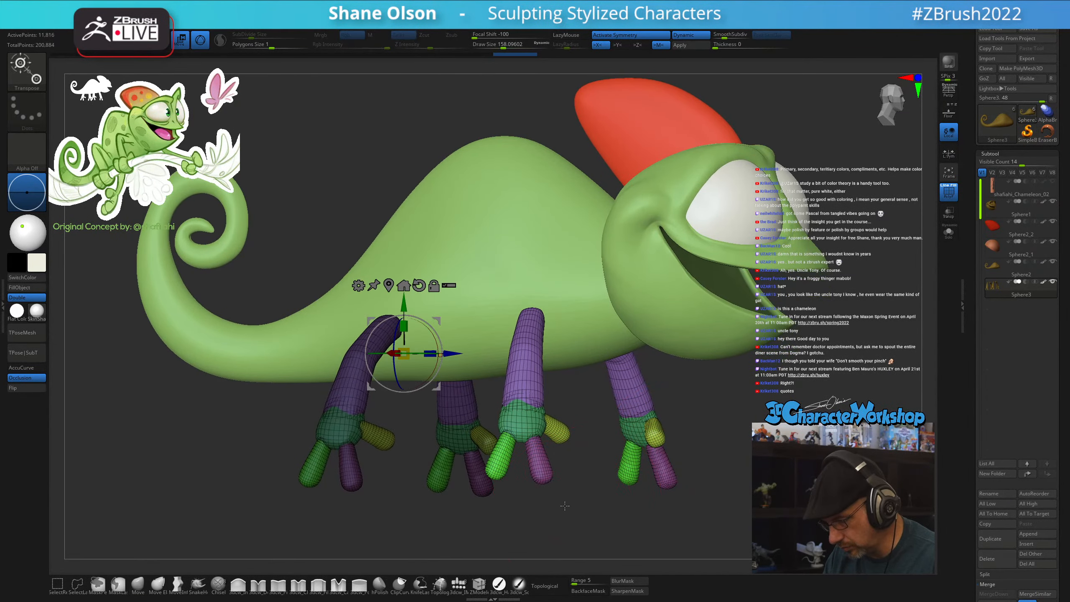
left_click(500, 471)
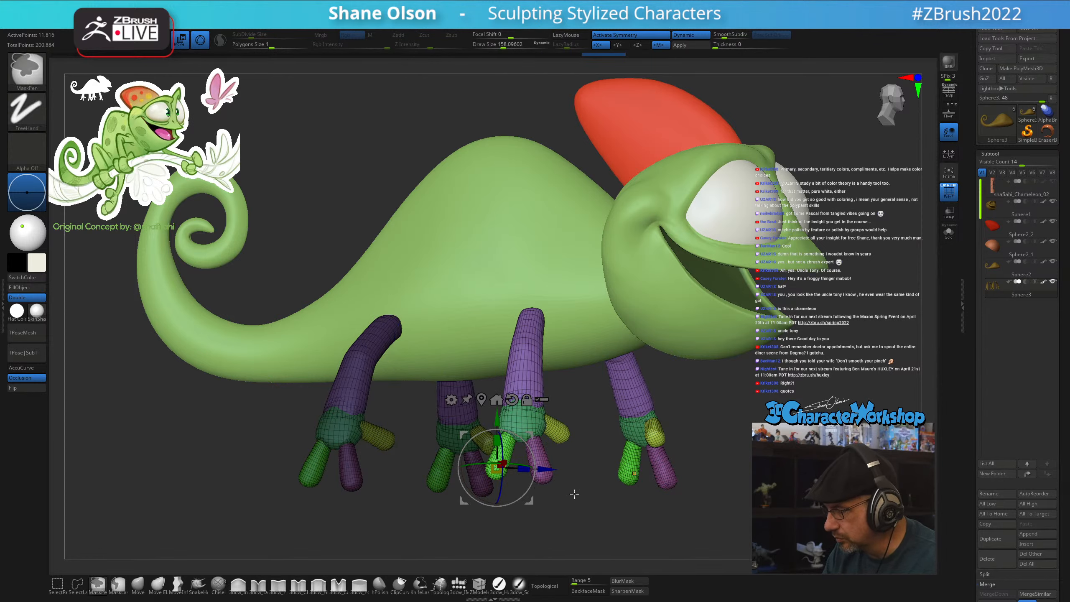
left_click_drag(574, 494, 581, 500, "ctrl")
left_click(541, 460)
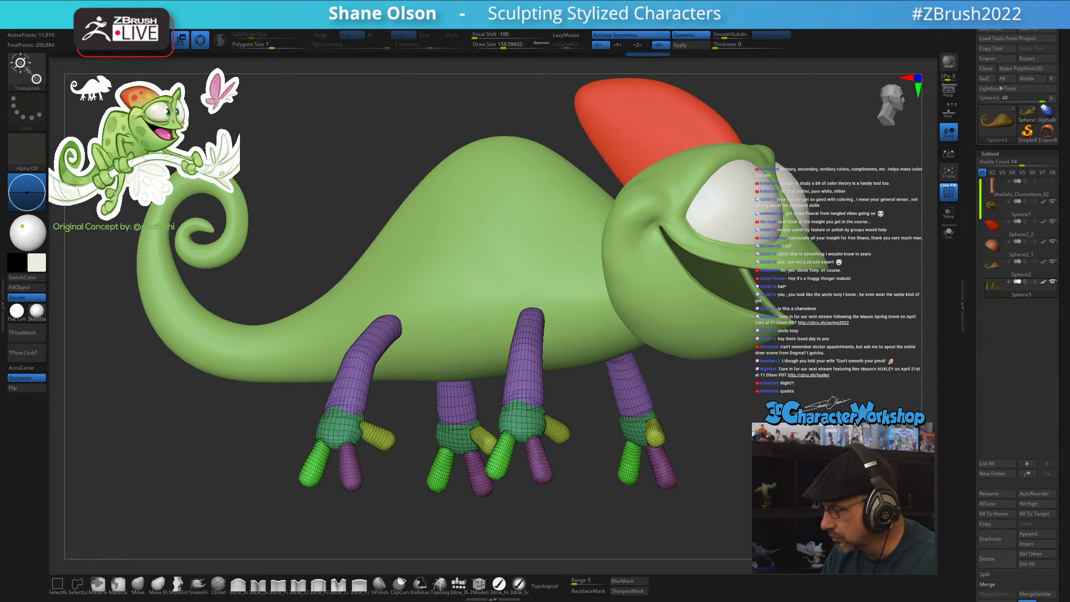
left_click(494, 467, "ctrl")
Choose the inflate brush at a draw size of about 101 for the unmasked green toes
key("q")
mouse_move(567, 503)
left_mouse_down("alt")
mouse_move(576, 492)
mouse_move(528, 508)
left_mouse_up("alt")
key("s")
left_click(238, 584)
key("s")
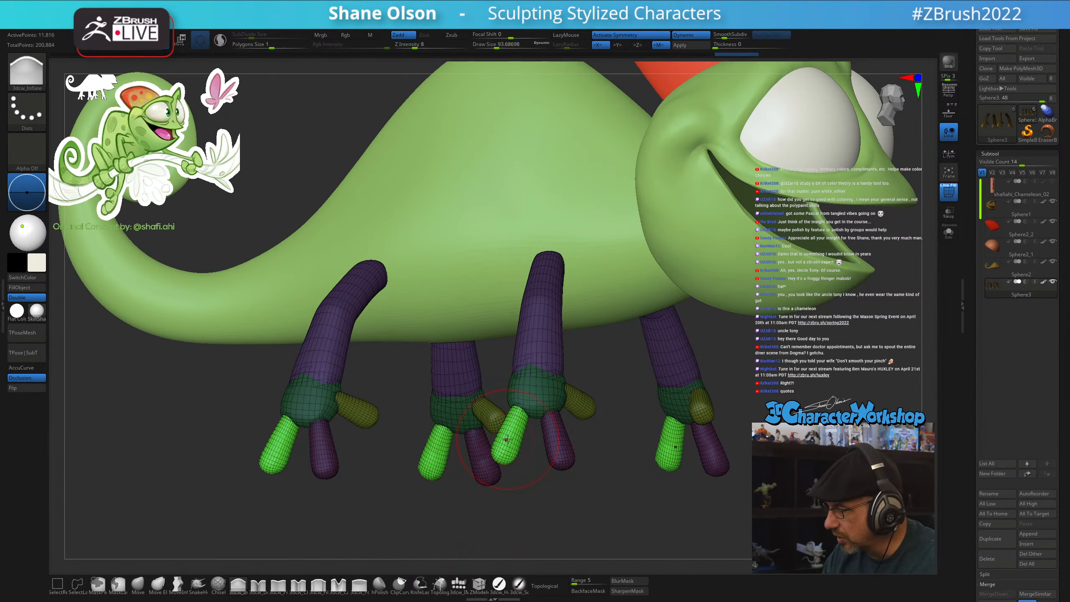
key("s")
left_click_drag(507, 441, 510, 440)
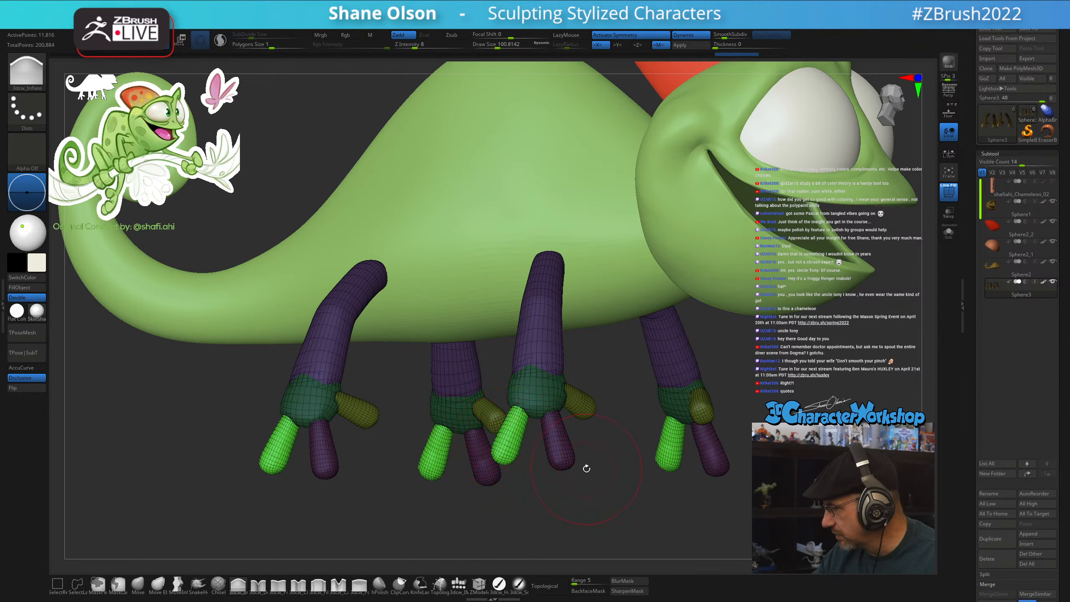
mouse_move(621, 429)
left_mouse_down("shift")
mouse_move(621, 442)
mouse_move(690, 440)
left_mouse_up("shift")
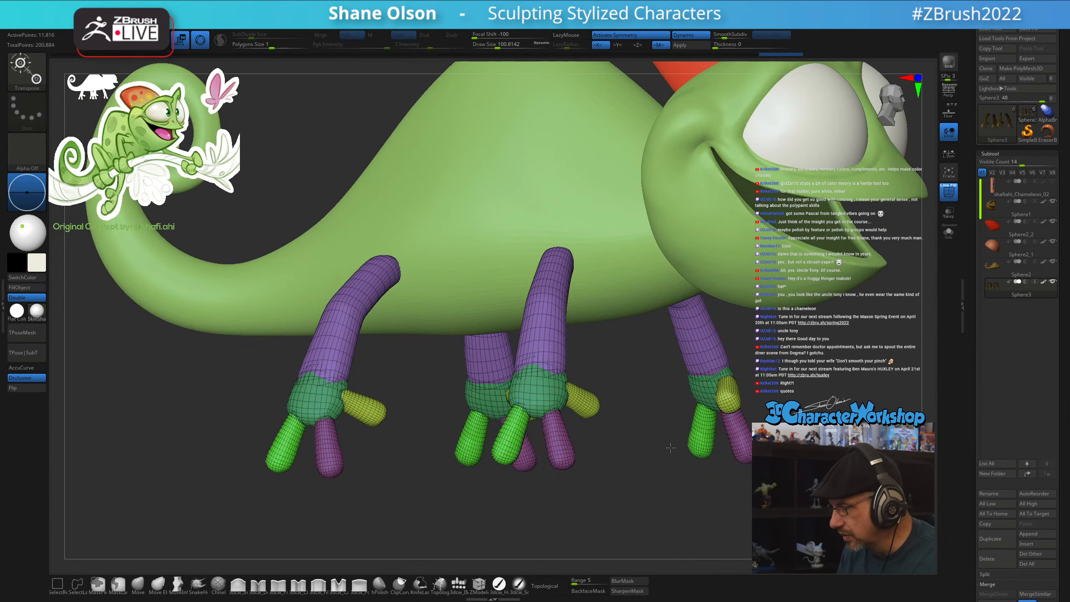
left_click_drag(600, 483, 593, 498, "alt")
left_click(561, 468, "ctrl")
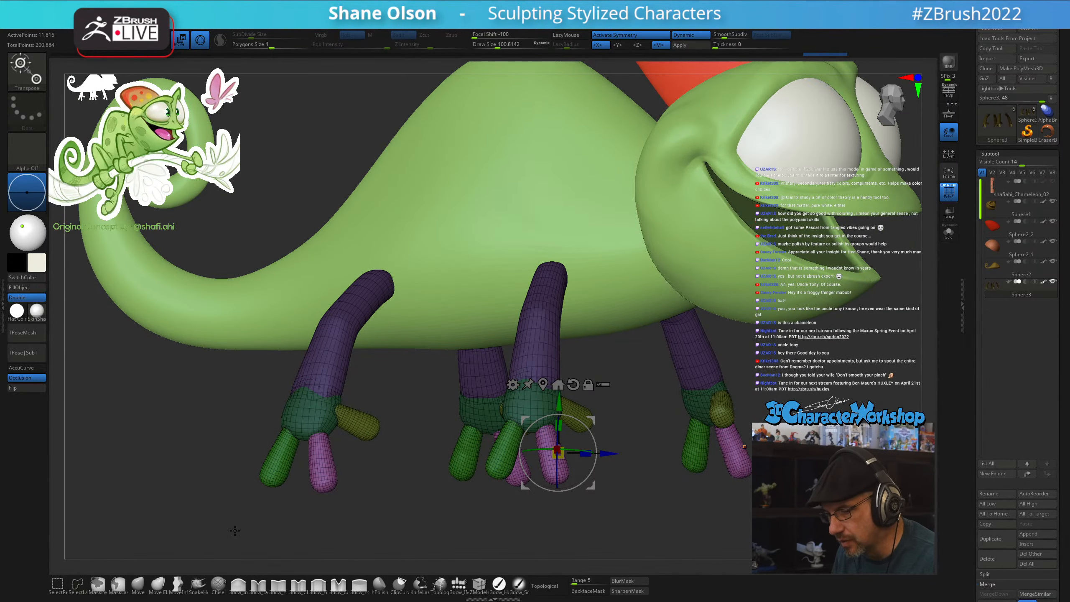
left_click(493, 458, "ctrl")
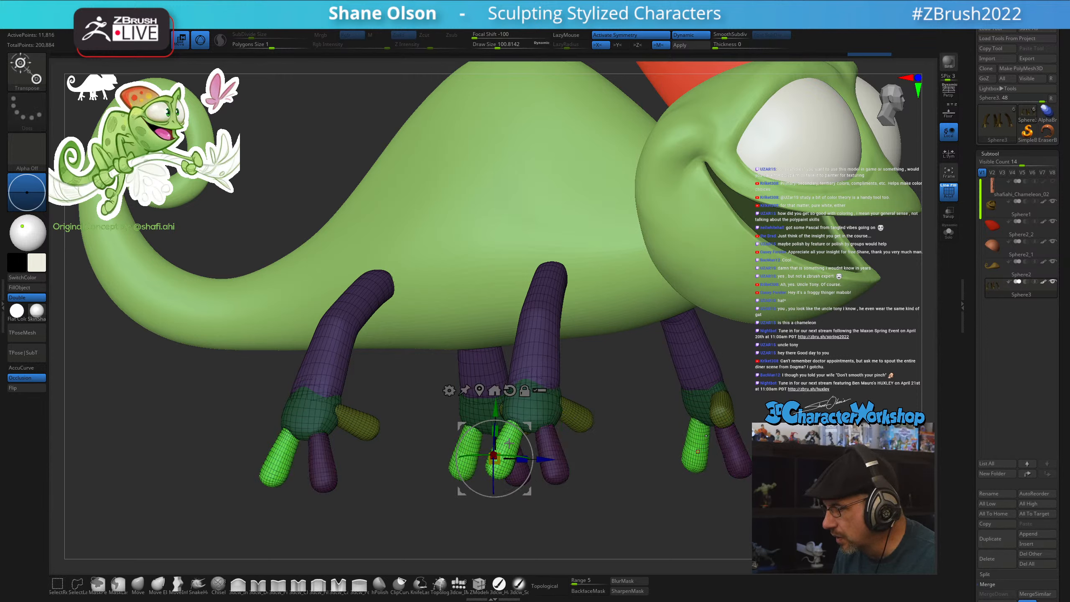
key("q")
left_click_drag(606, 499, 636, 533, "ctrl")
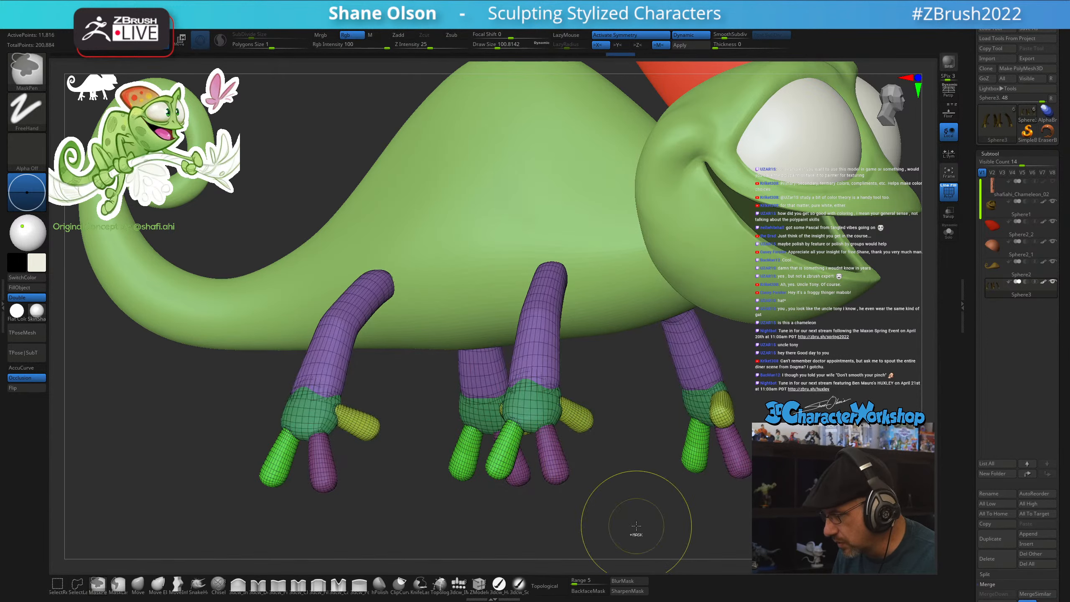
Hide all the toes, mask the remaining legs and palms, and bring the toes back unmasked
left_click(507, 463, "ctrl+shift")
left_click(508, 462, "ctrl+shift")
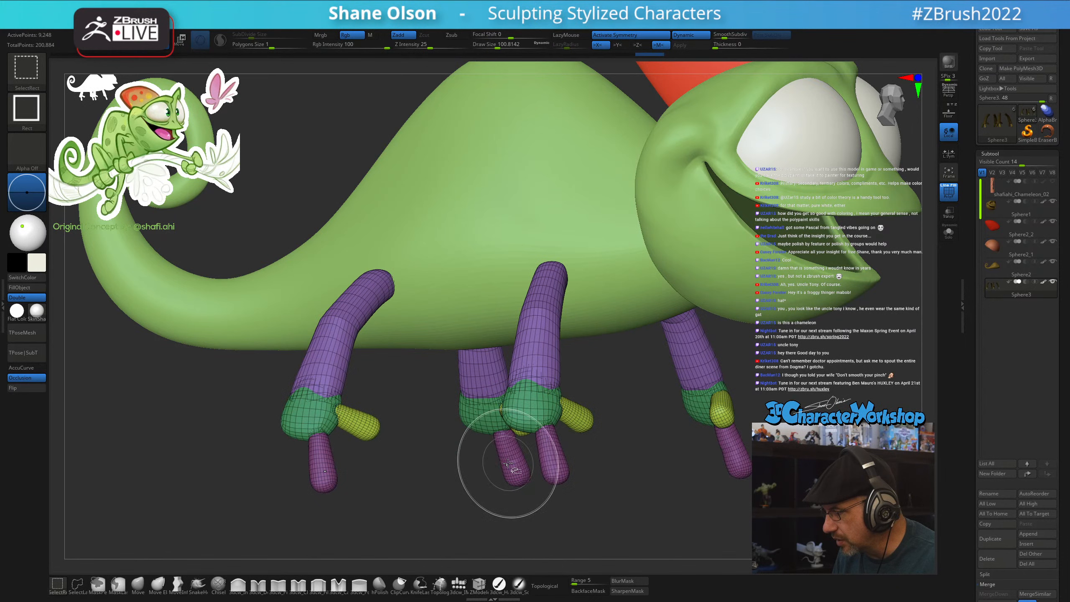
left_click(548, 458, "ctrl+shift")
left_click(569, 420, "ctrl+shift")
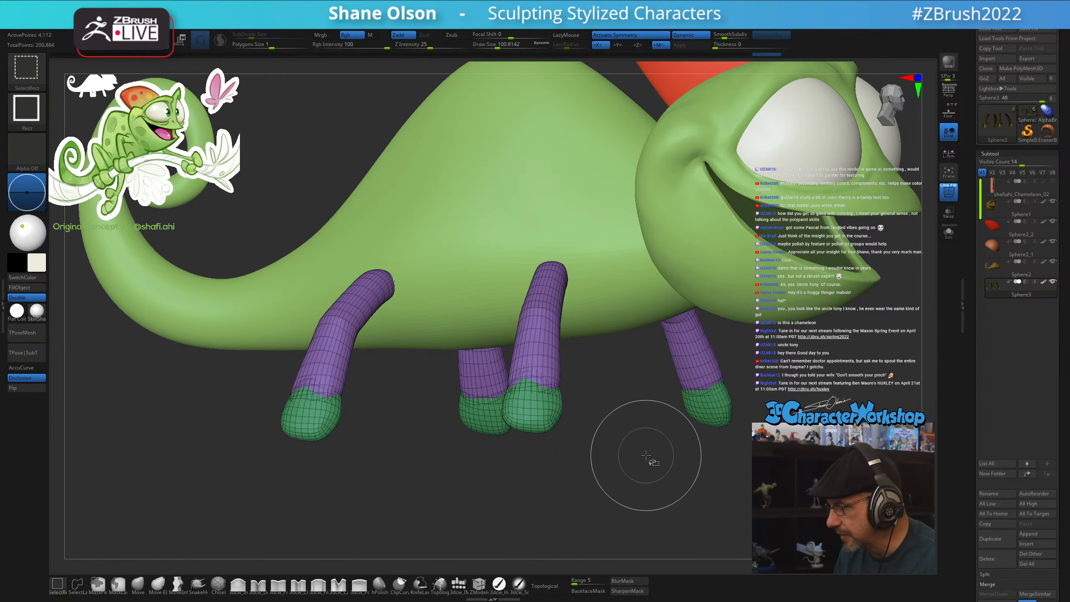
left_click_drag(759, 480, 713, 384, "shift")
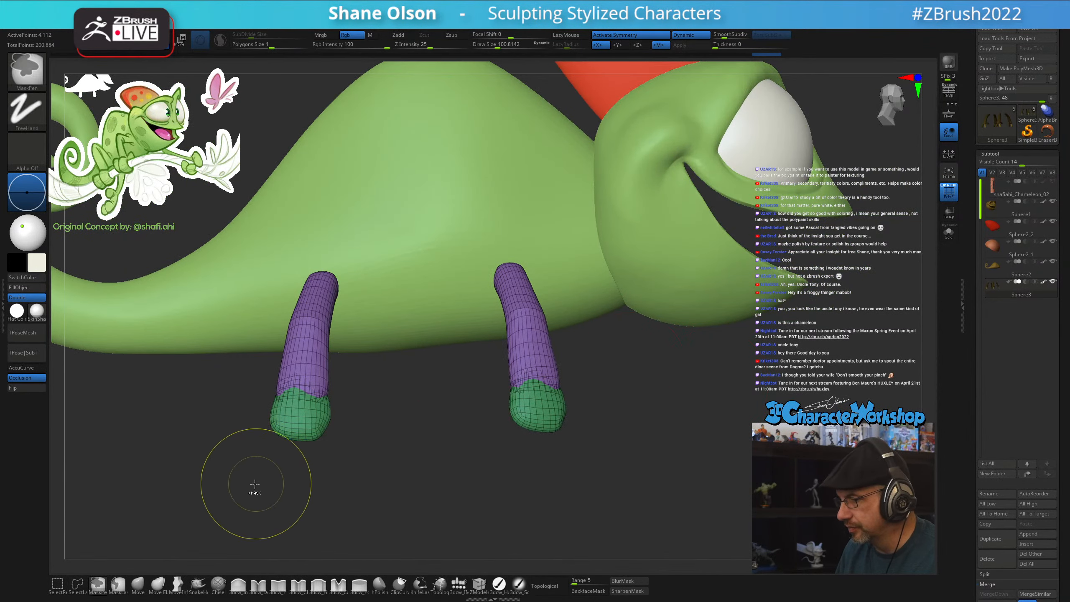
mouse_move(245, 485)
left_mouse_down("ctrl")
mouse_move(319, 208)
mouse_move(644, 156)
left_mouse_up("ctrl")
left_click(729, 380, "ctrl+shift")
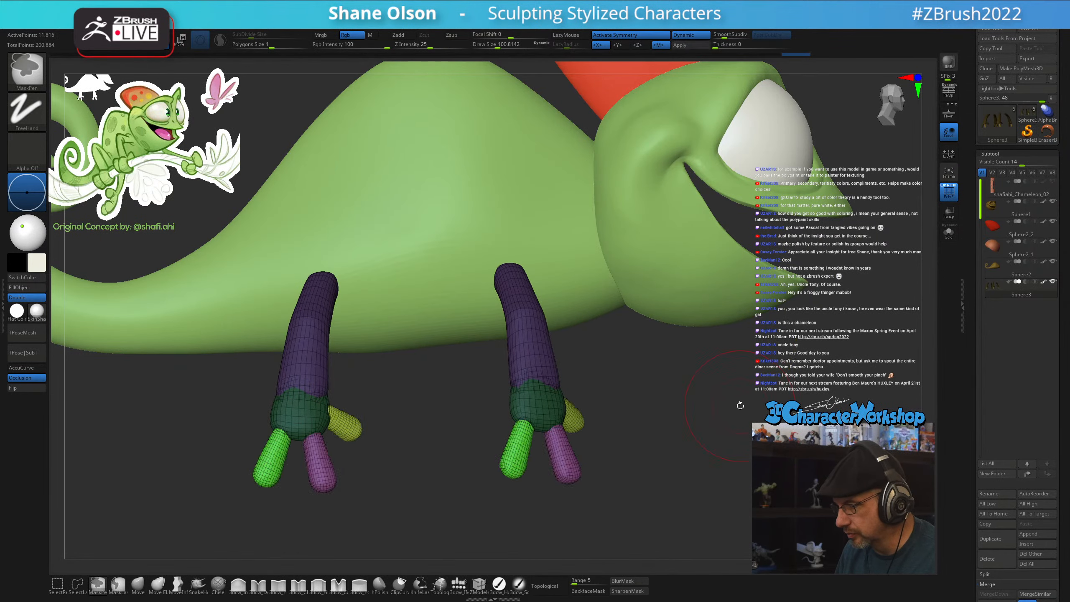
Inflate the unmasked toes of all four feet with the transform gizmo, and hide the polyframe
key("w")
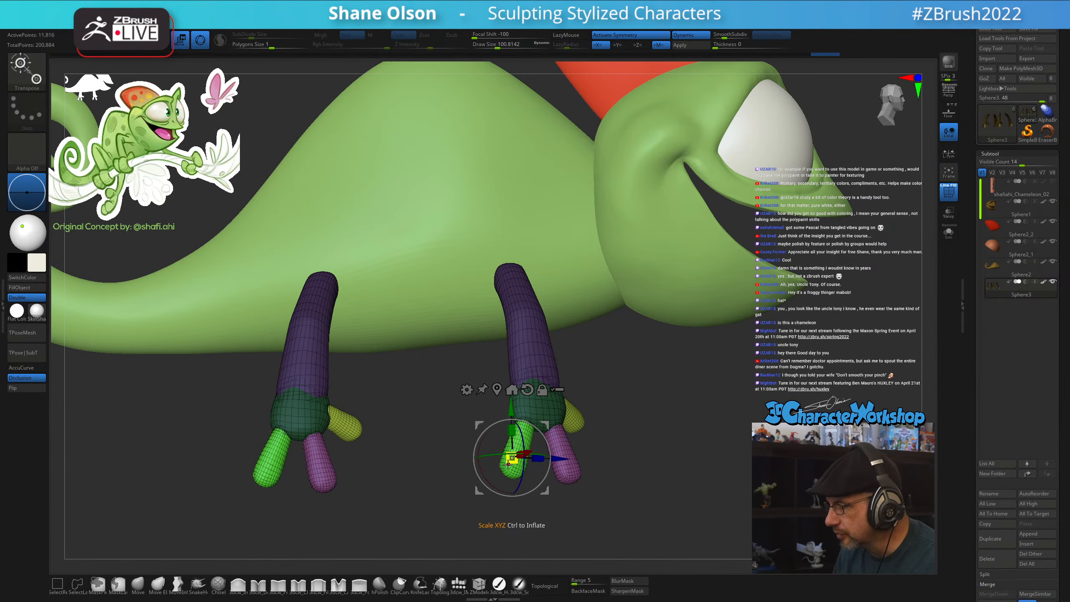
left_click_drag(508, 463, 488, 486)
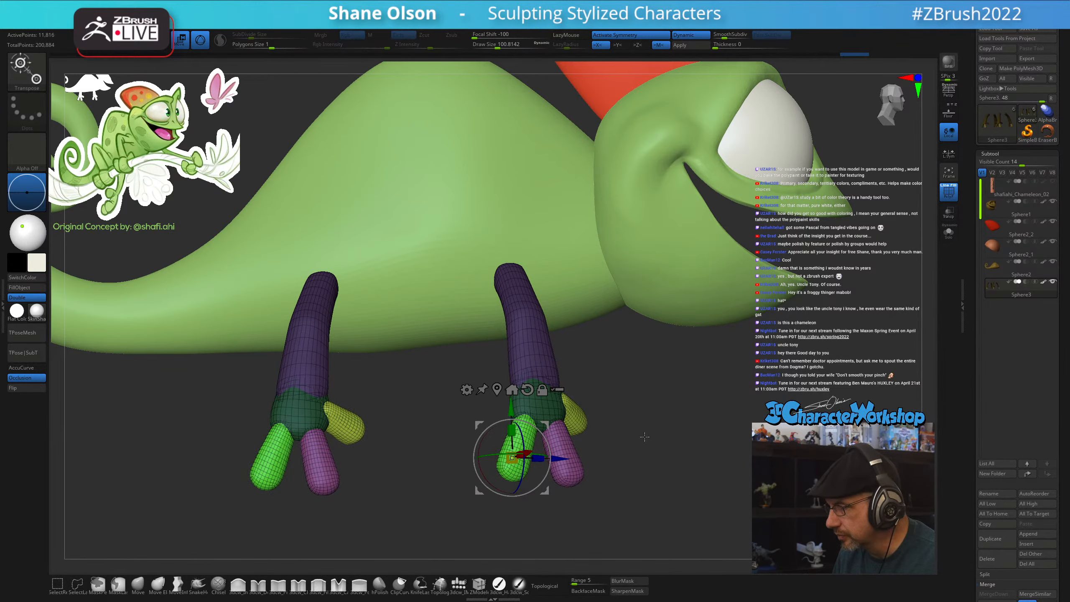
left_click_drag(641, 438, 703, 425, "alt")
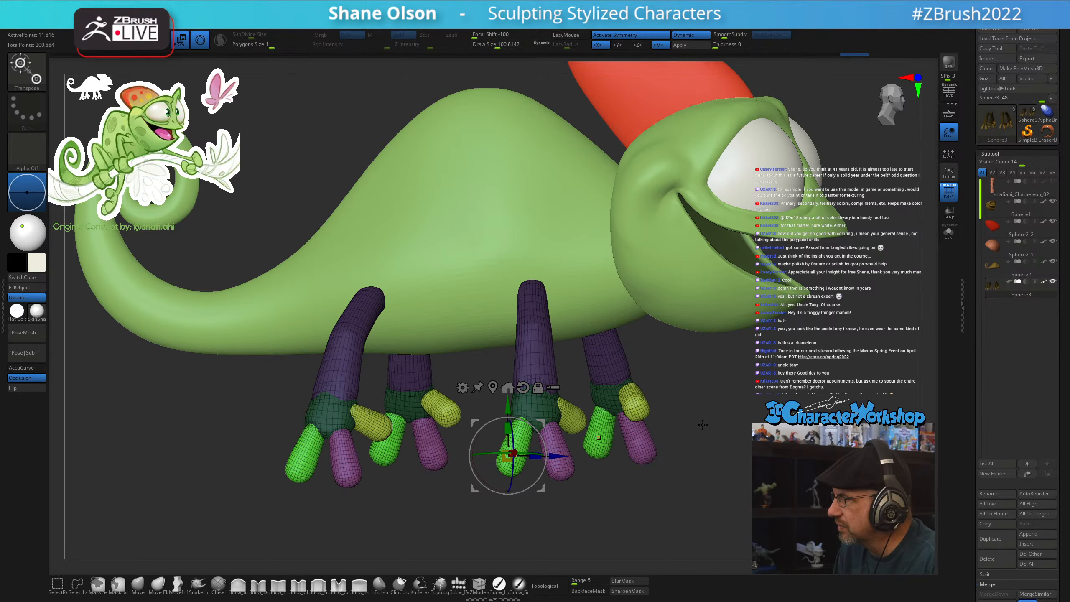
key("q")
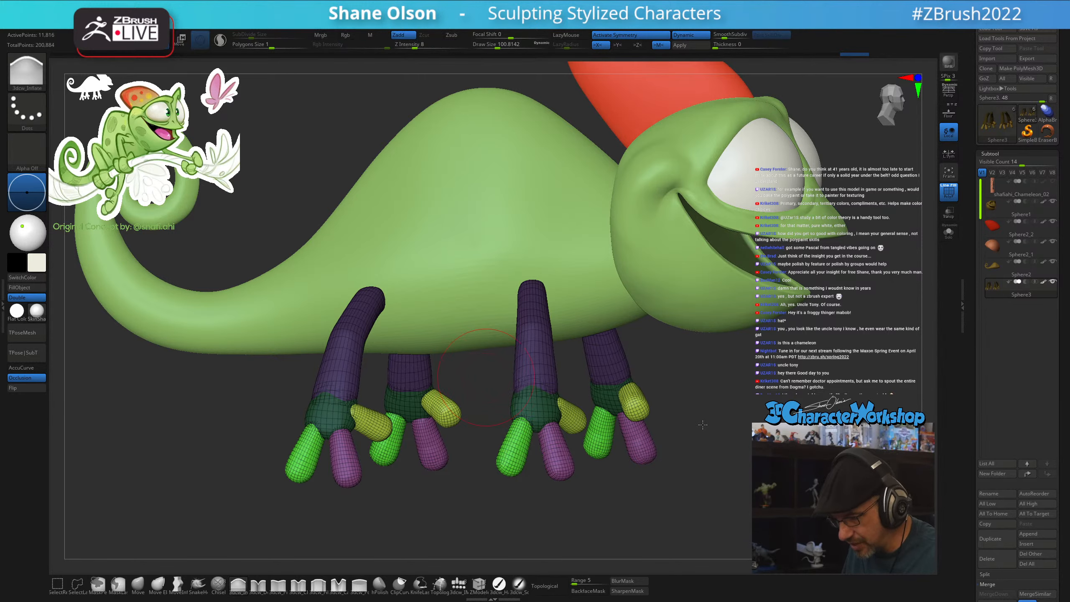
left_click_drag(703, 424, 697, 417)
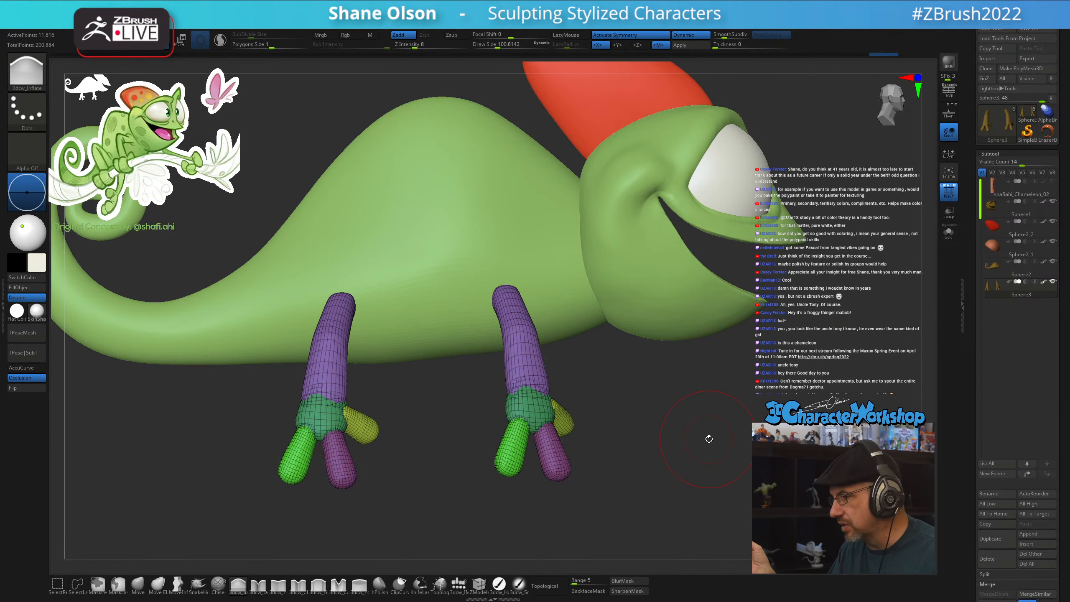
left_click_drag(651, 444, 634, 458)
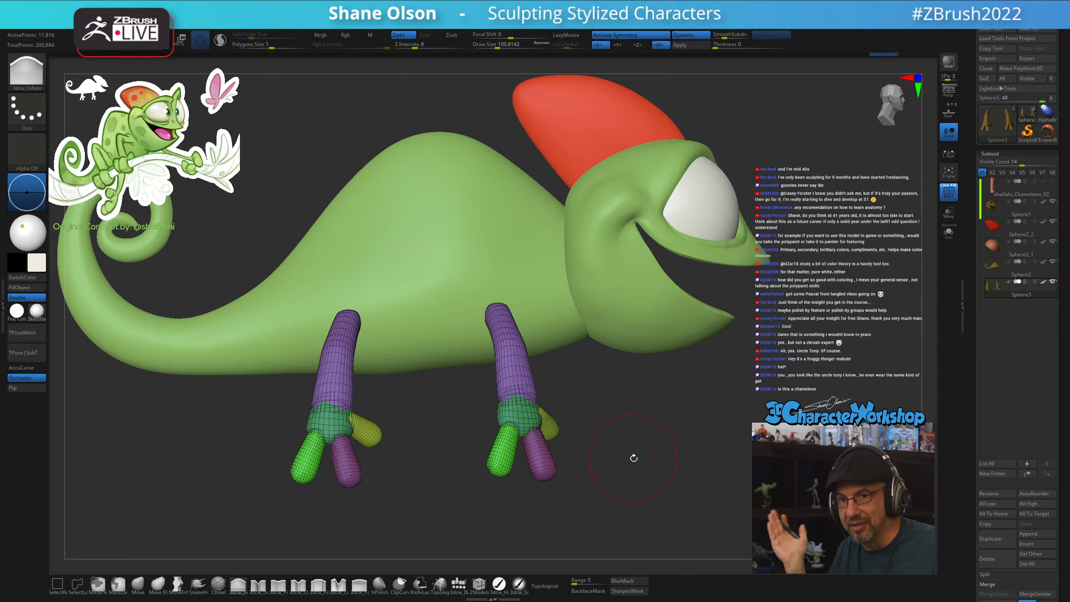
left_click_drag(634, 458, 683, 473)
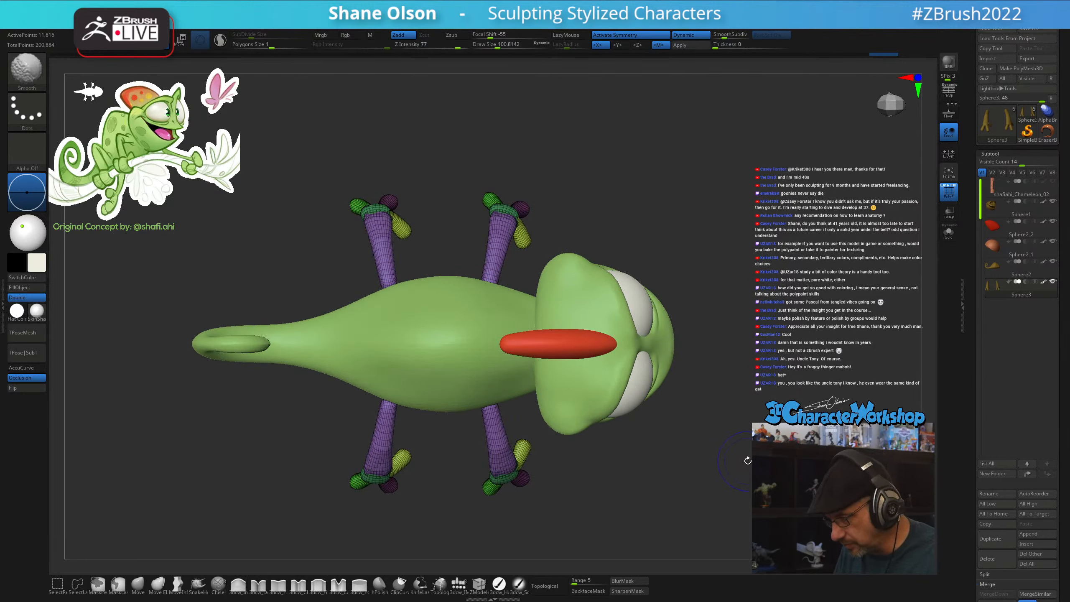
key("shift+f")
Examine the whole chameleon's pose and proportions from the side, three-quarter and front views
left_click_drag(747, 473, 745, 404, "alt")
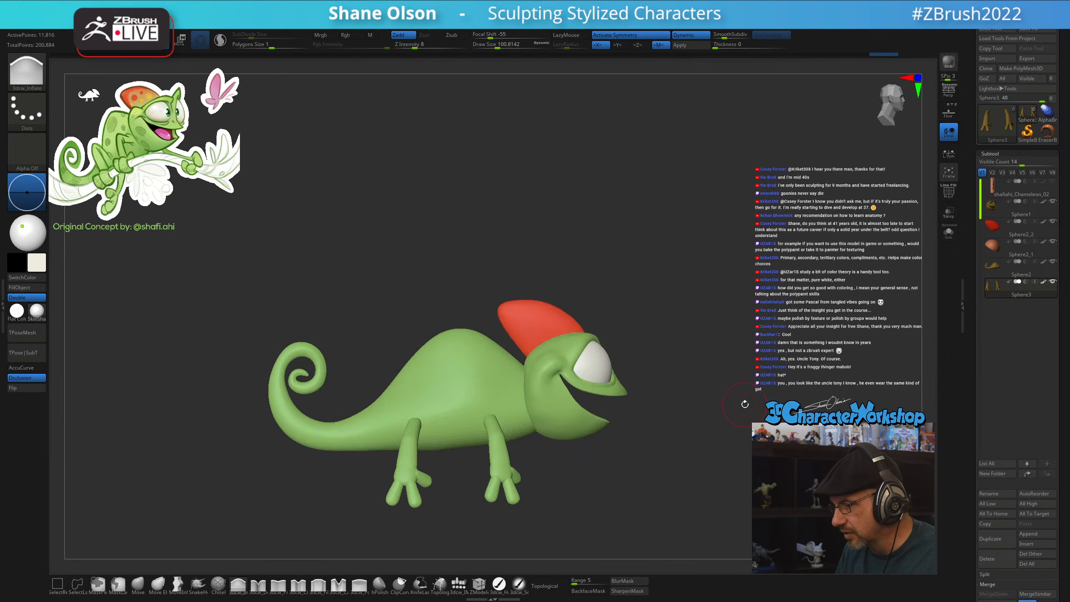
left_click_drag(792, 297, 775, 355, "alt")
left_click_drag(773, 265, 698, 306)
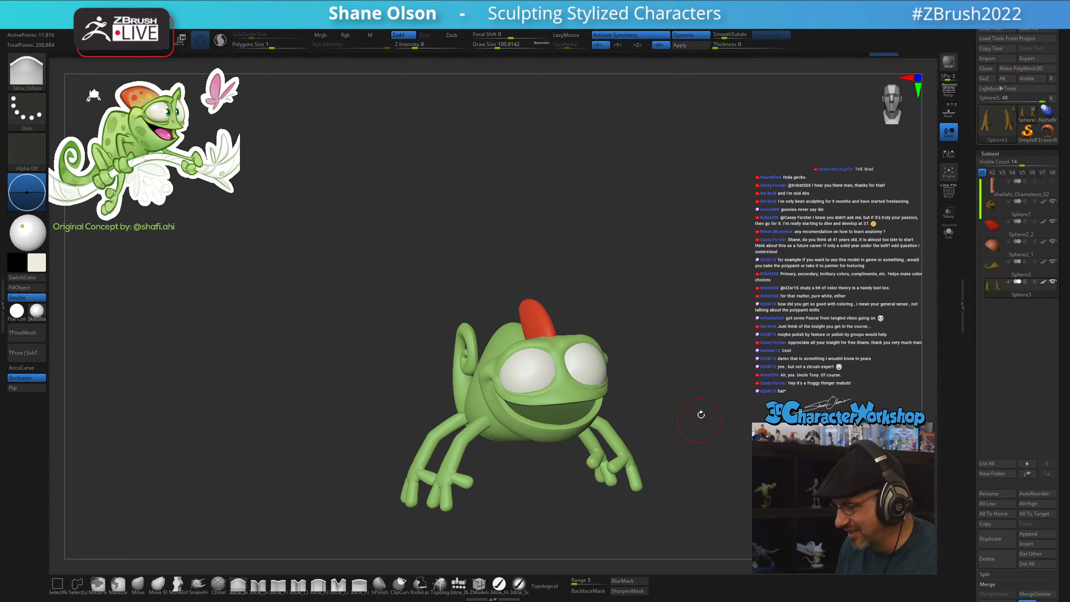
left_click_drag(700, 414, 700, 430, "alt")
mouse_move(744, 361)
left_mouse_down()
mouse_move(681, 347)
mouse_move(748, 320)
mouse_move(745, 340)
left_mouse_up()
left_click_drag(745, 294, 753, 284)
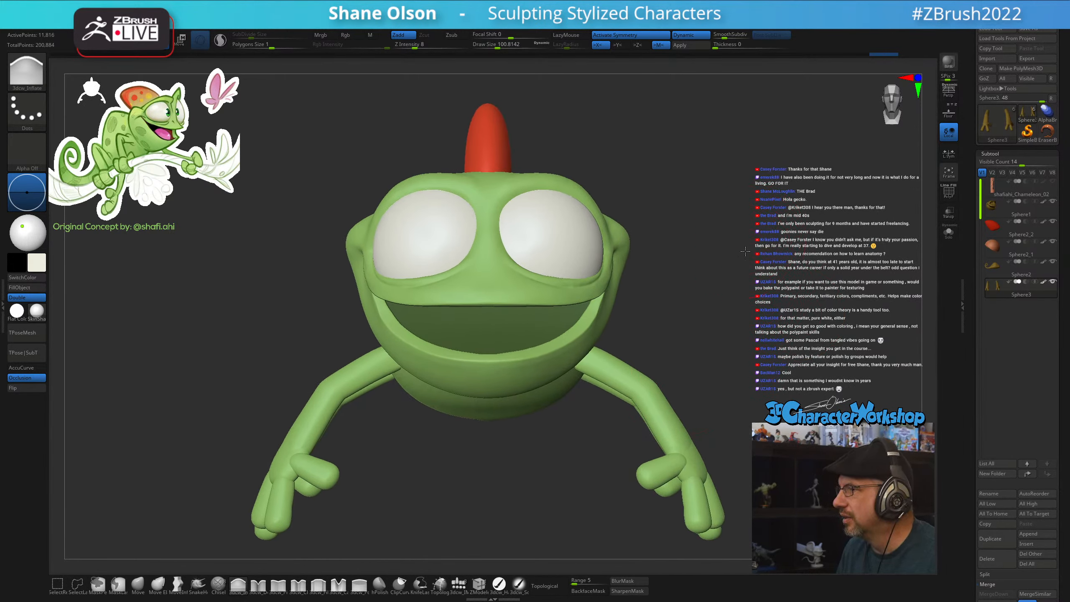
left_click_drag(746, 252, 769, 250, "alt")
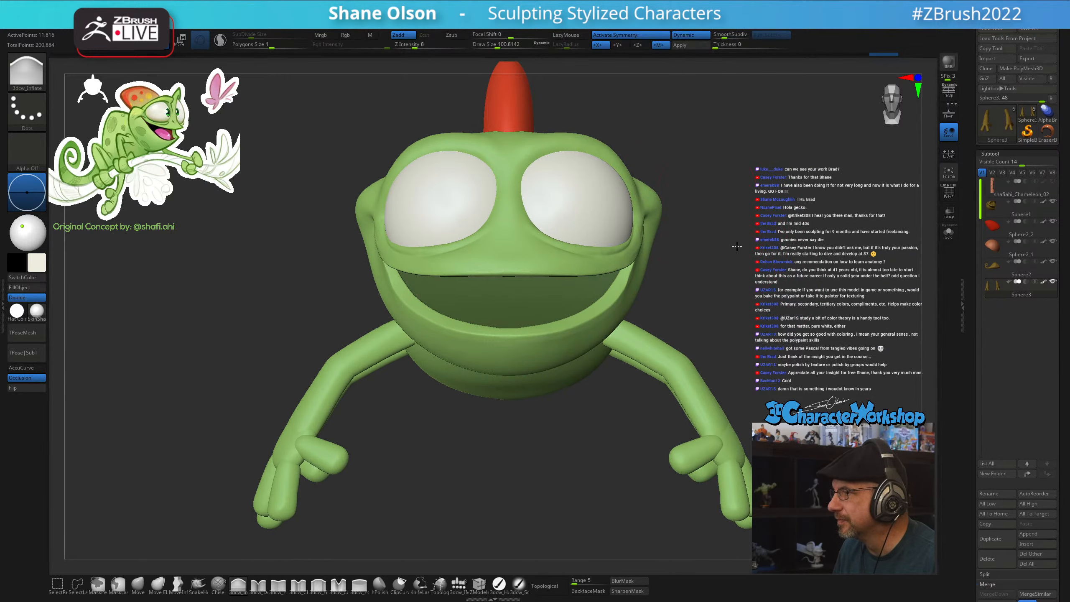
left_click_drag(738, 246, 767, 255)
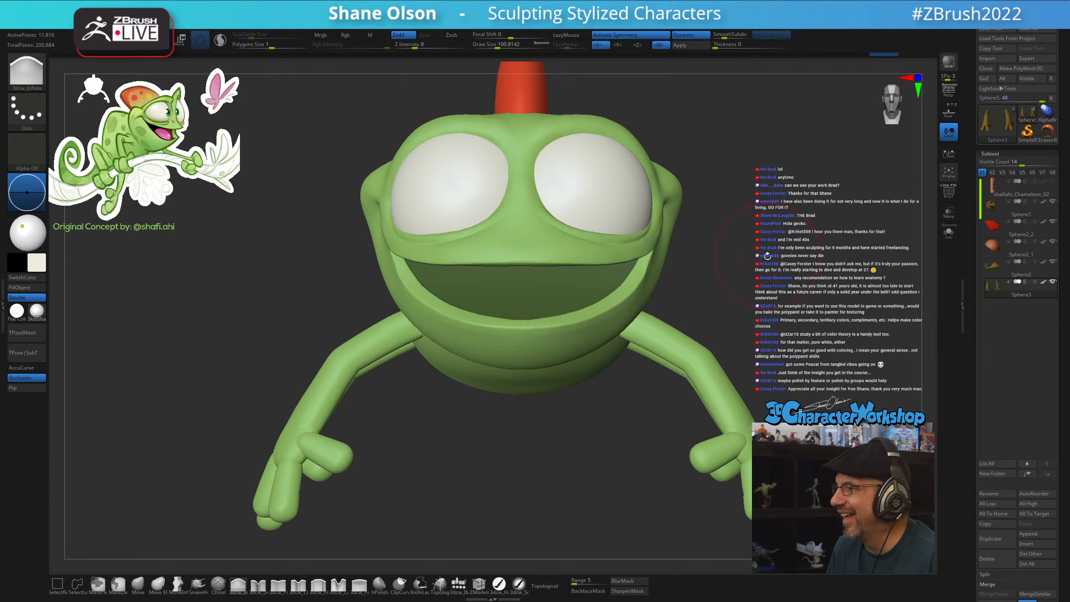
left_click_drag(812, 257, 793, 273)
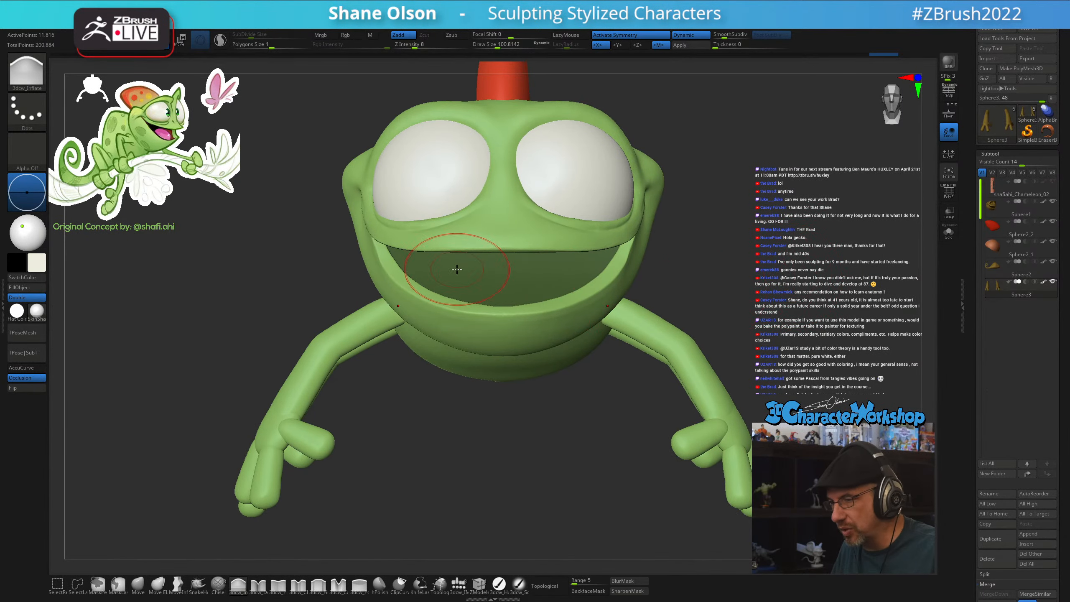
Choose the insert-mesh brush with QuadSphere-2 at draw size about 71, and sample the tongue's pink from the concept art
key("s")
left_click_drag(721, 290, 717, 291)
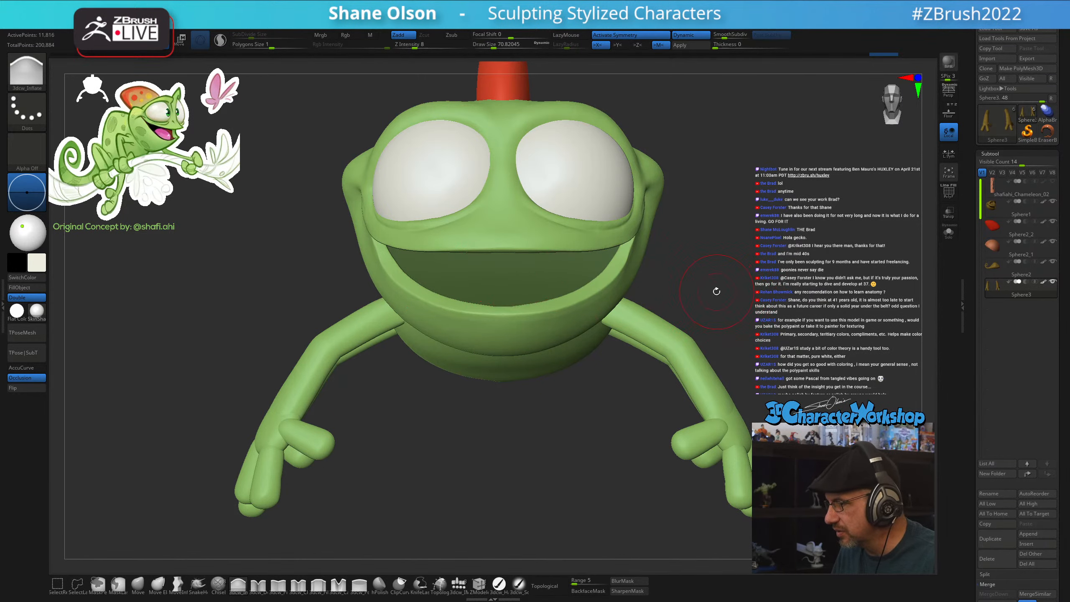
left_click(460, 584)
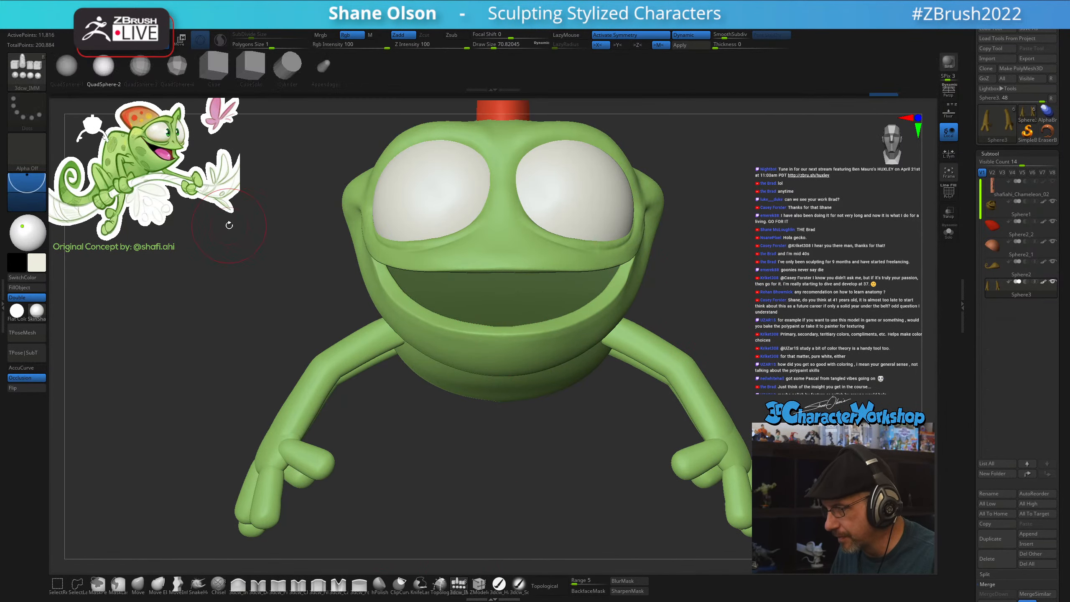
key("z")
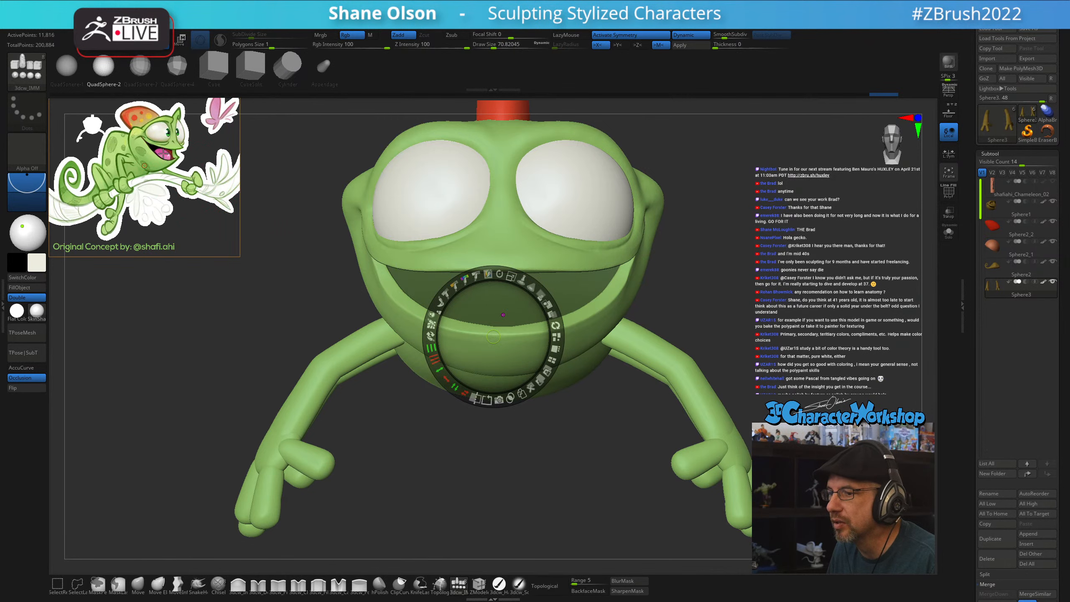
key("c")
key("z")
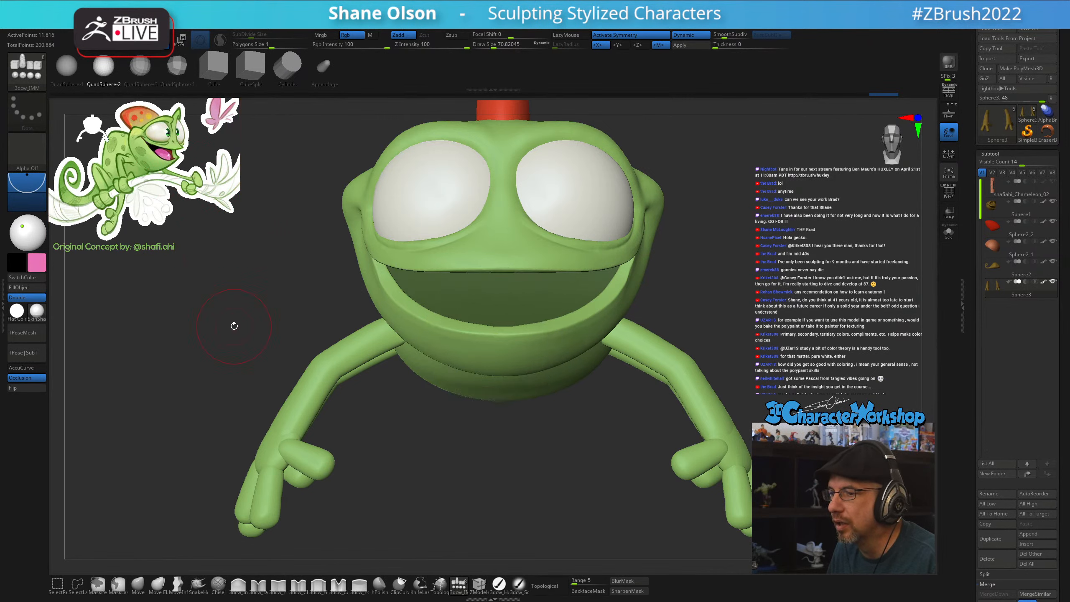
Insert a pink sphere for the tongue at the head's mouth, and split it into its own active subtool
left_click(509, 307, "alt")
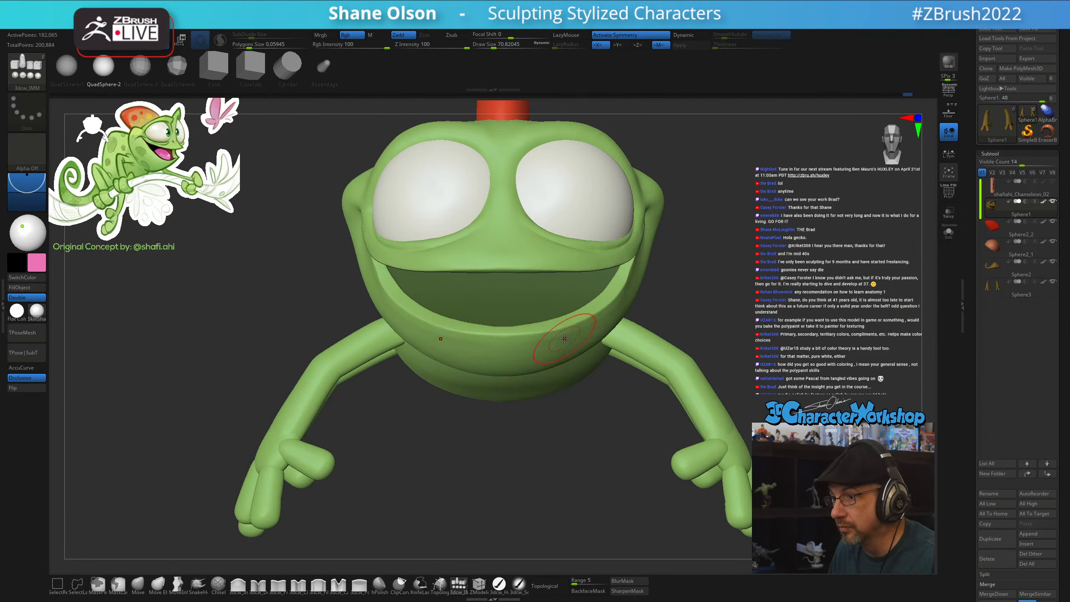
left_click_drag(502, 298, 503, 371)
key("space")
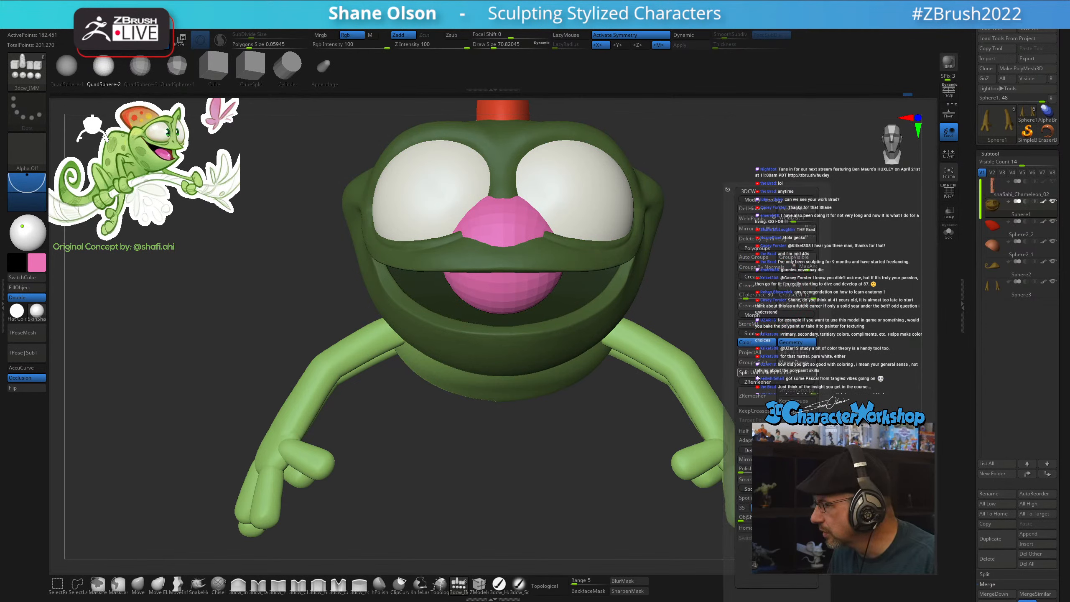
left_click(758, 374)
key("Down")
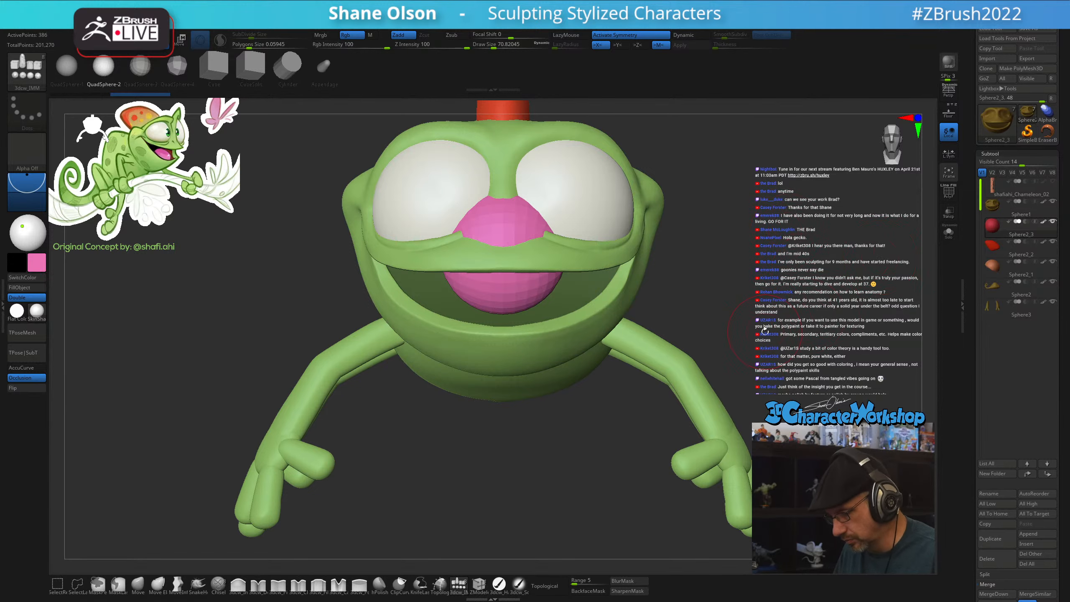
Try to flatten the pink sphere into a thin tongue and position it along the lower jaw
key("w")
left_click_drag(765, 332, 873, 335)
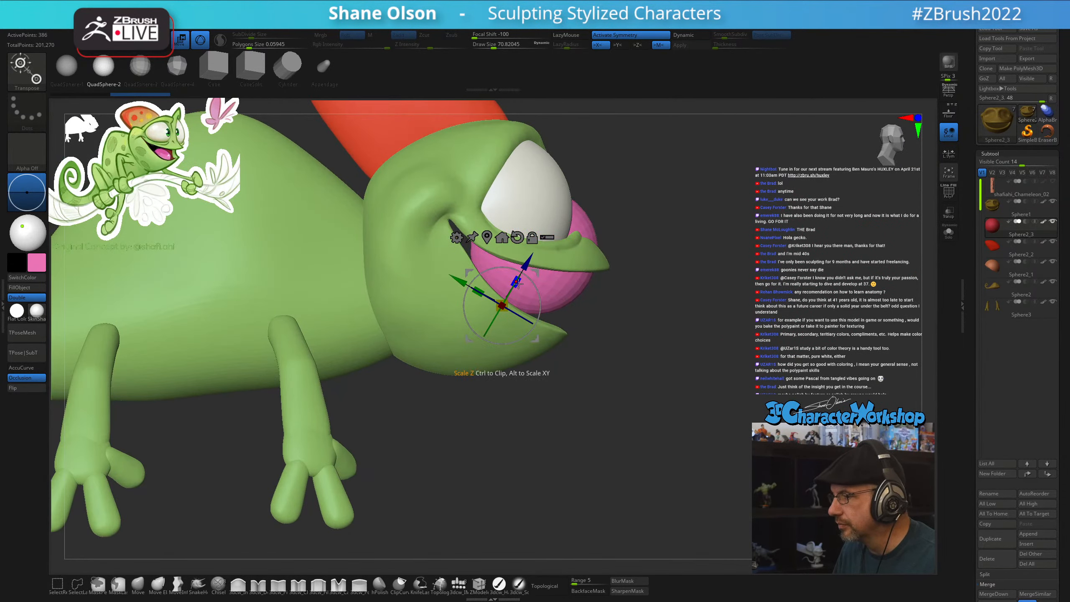
left_click_drag(518, 284, 580, 309)
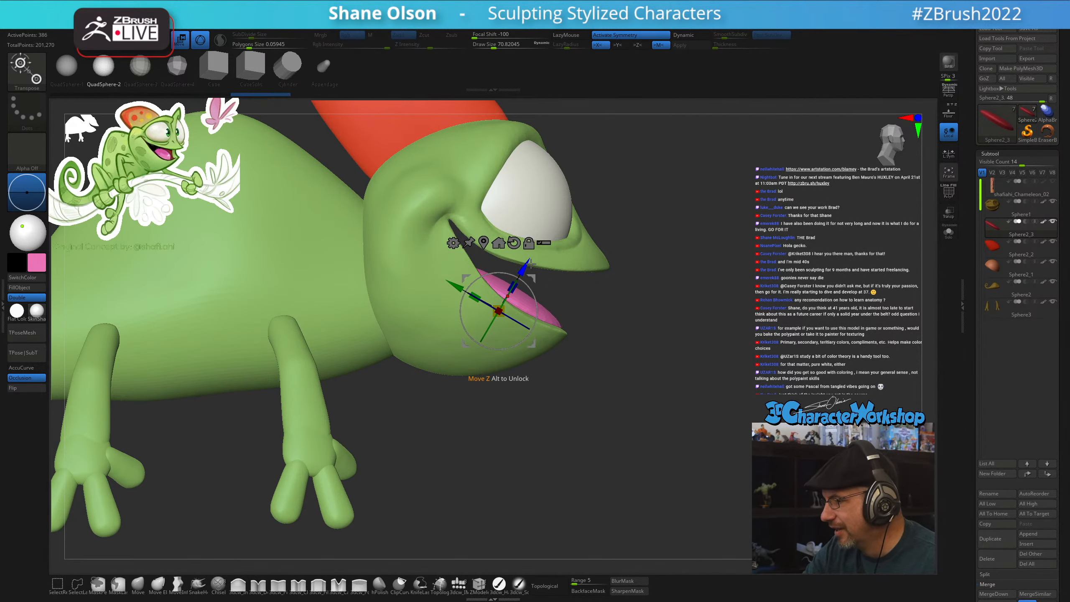
left_click_drag(580, 310, 594, 381)
left_click_drag(478, 311, 488, 311)
right_click_drag(502, 290, 533, 291, "shift")
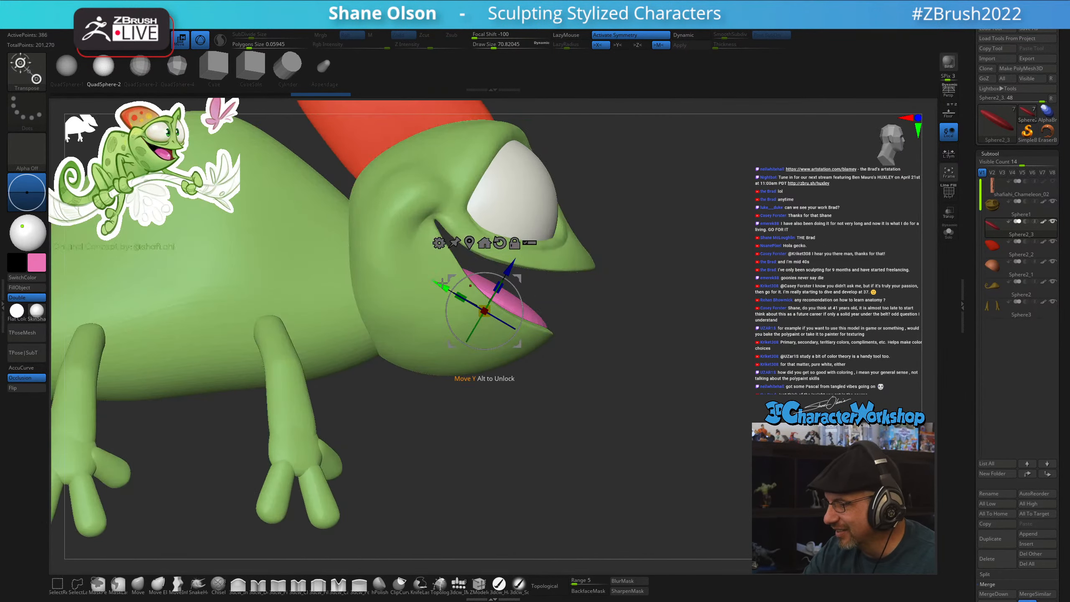
left_click_drag(441, 287, 432, 281)
left_click_drag(598, 327, 582, 380)
left_click_drag(443, 317, 445, 317)
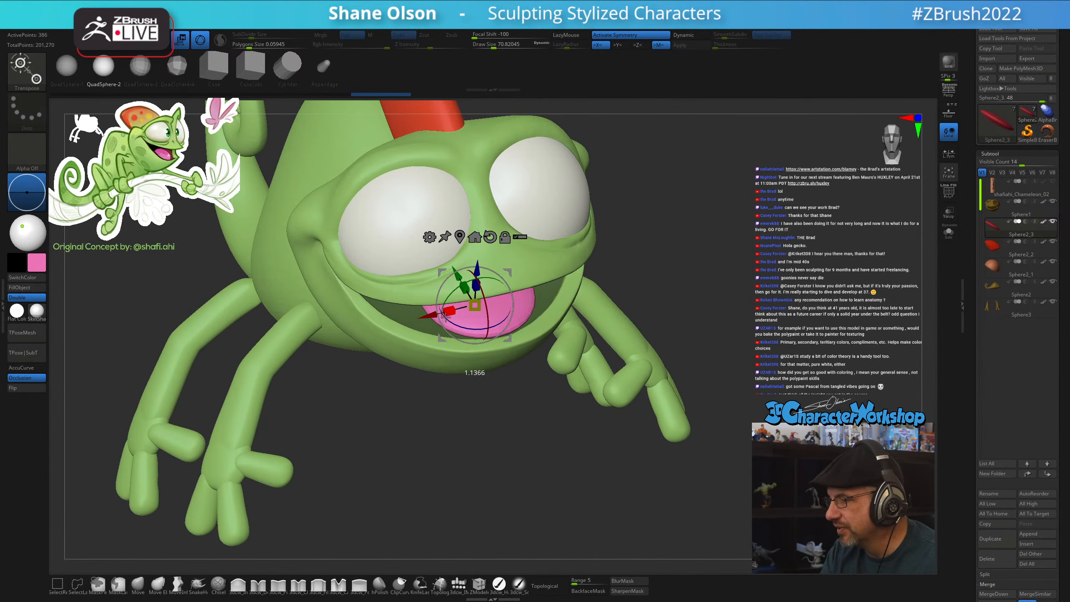
mouse_move(516, 449)
left_mouse_down()
mouse_move(517, 462)
mouse_move(496, 470)
mouse_move(611, 410)
mouse_move(595, 465)
left_mouse_up()
key("q")
left_click_drag(595, 466, 605, 423)
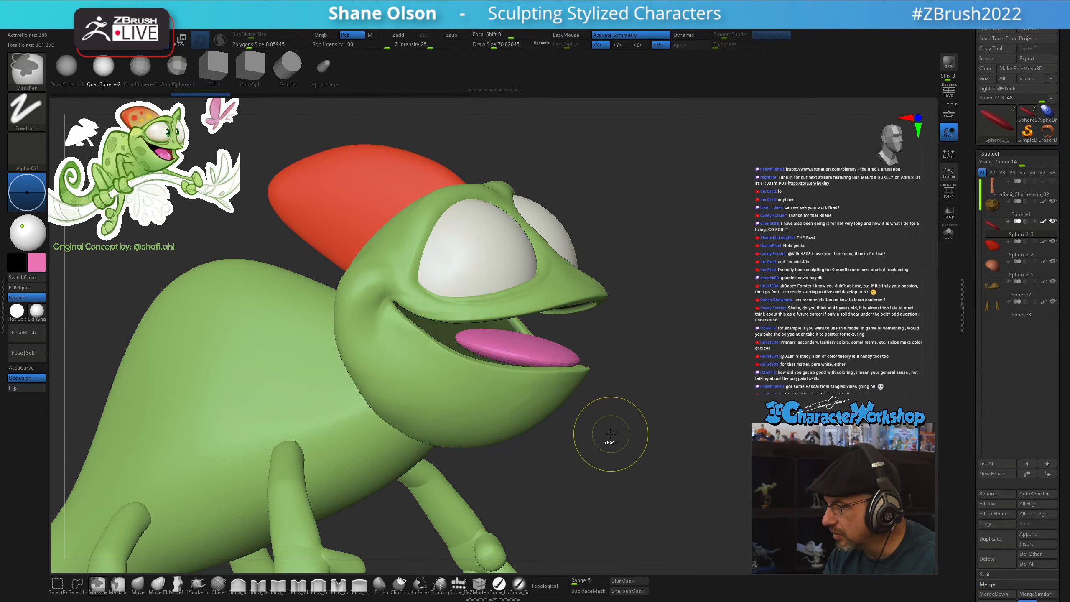
key("ctrl+z")
Flatten the pink sphere into a thick tongue shape and lower it onto the floor of the mouth
key("w")
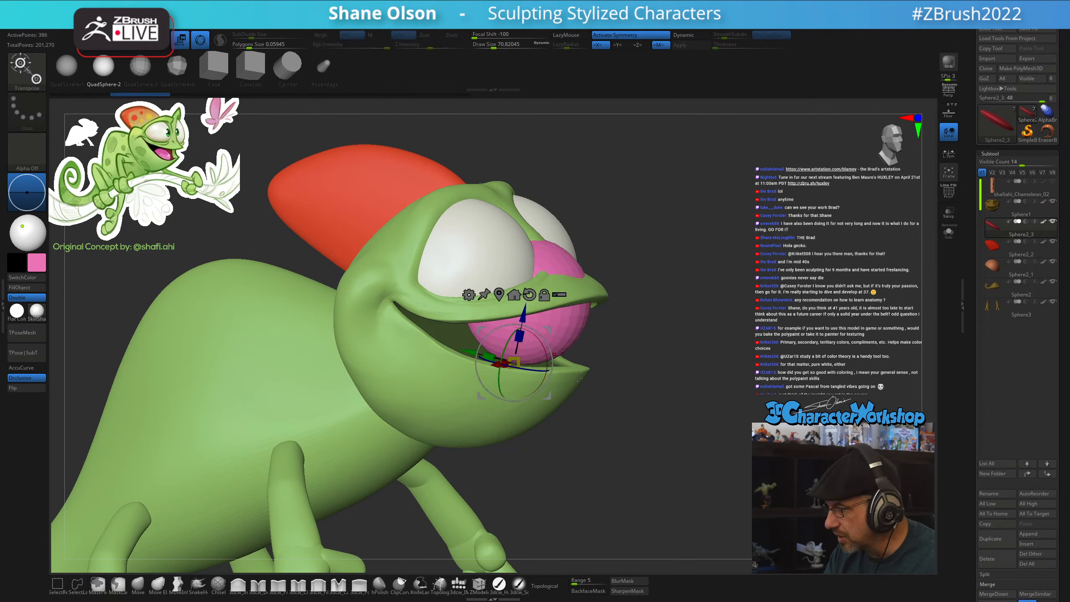
left_click_drag(520, 336, 512, 373)
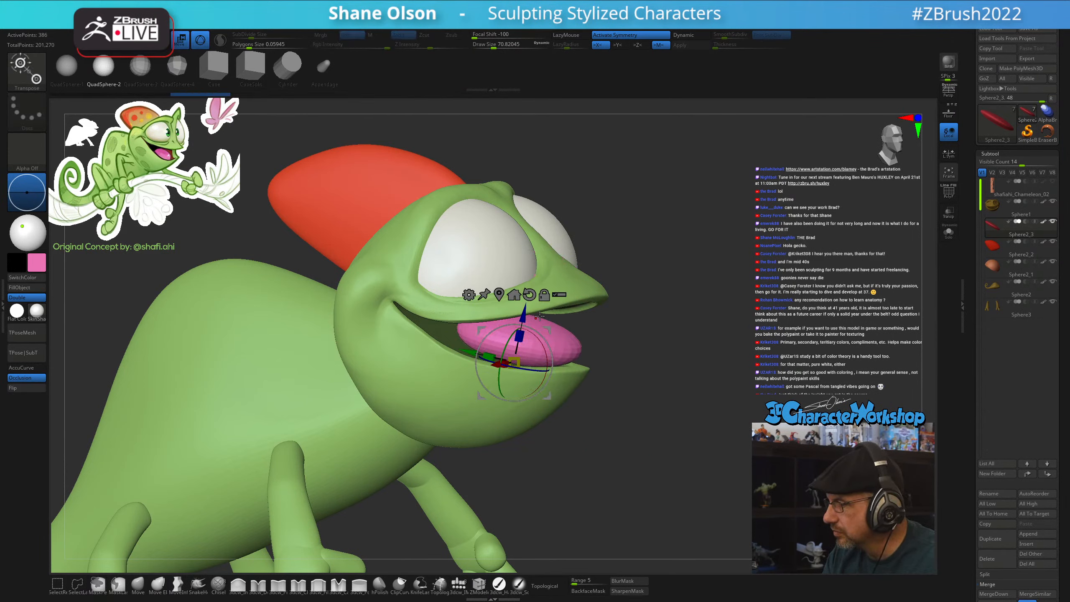
left_click_drag(523, 315, 520, 330)
left_click_drag(627, 411, 560, 403)
right_click_drag(516, 375, 509, 373)
left_click_drag(506, 368, 510, 371)
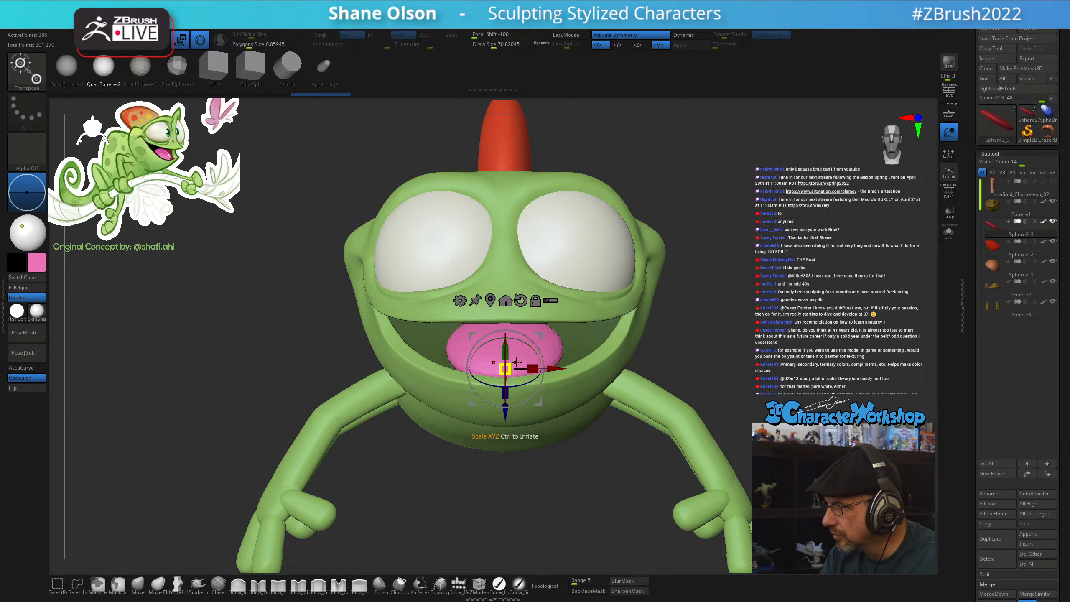
Shift the tongue slightly back into the mouth so it follows the slope of the lower jaw
right_click_drag(511, 372, 592, 384)
right_click_drag(685, 406, 732, 423, "alt")
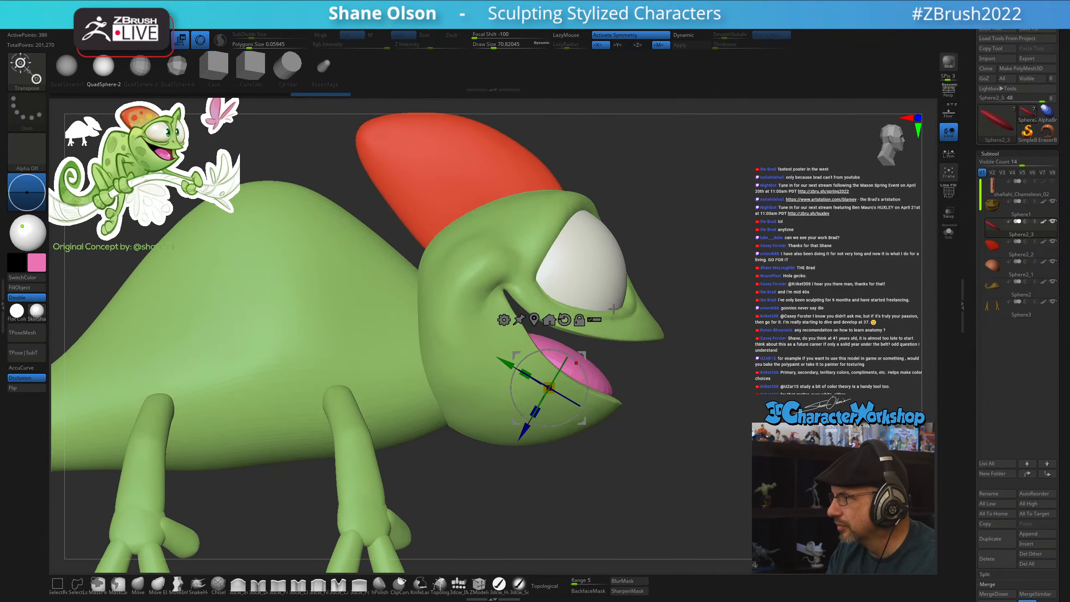
right_click_drag(589, 272, 585, 279, "ctrl")
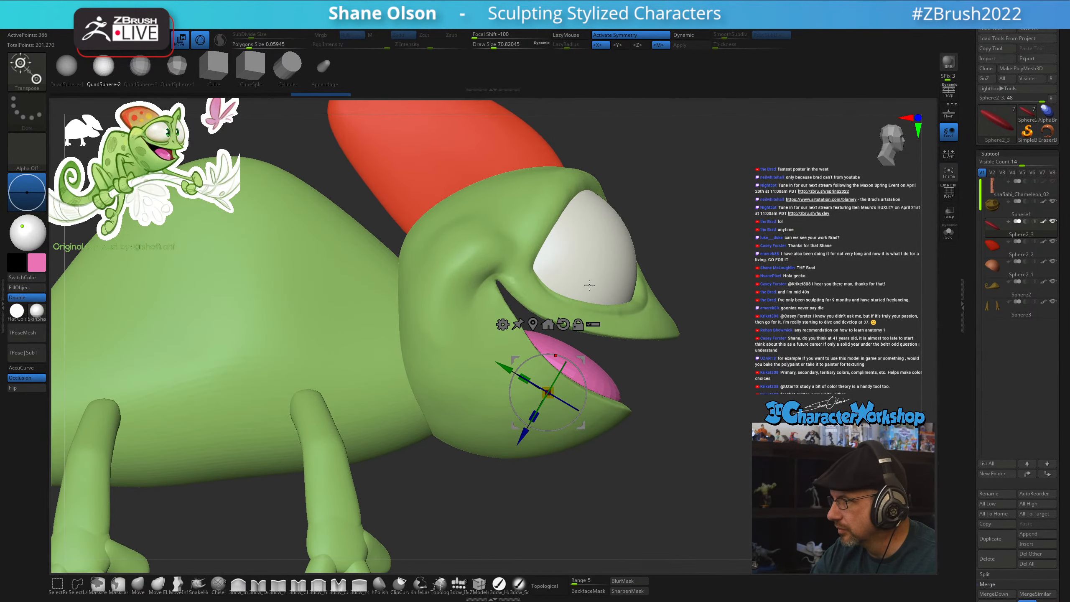
left_click_drag(581, 360, 574, 353)
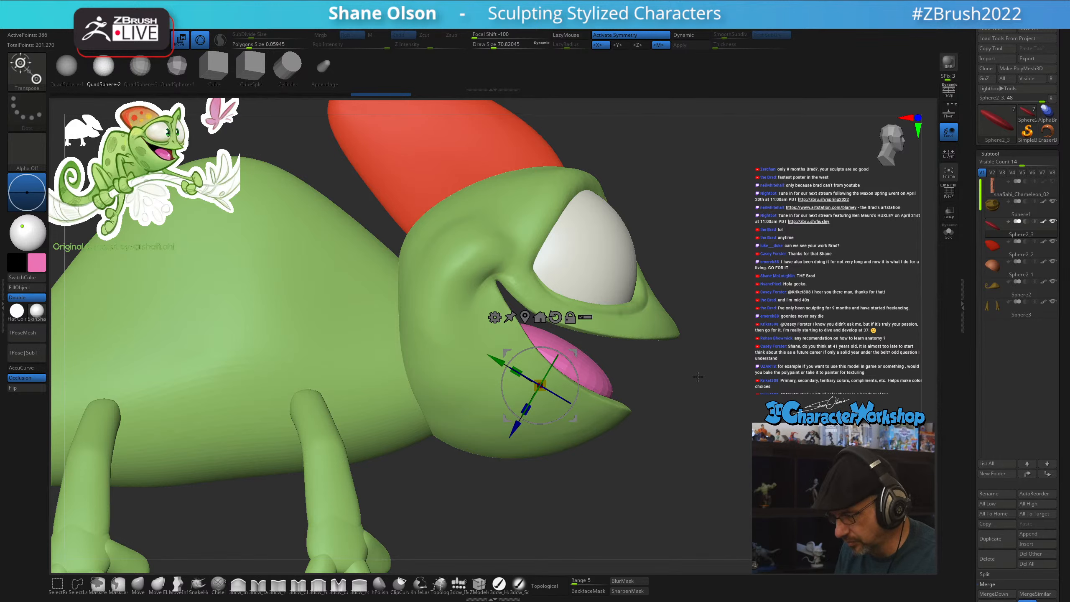
Turn on the dynamic subdivision preview for the tongue and choose the Move brush at draw size about 145
right_click_drag(698, 376, 689, 395)
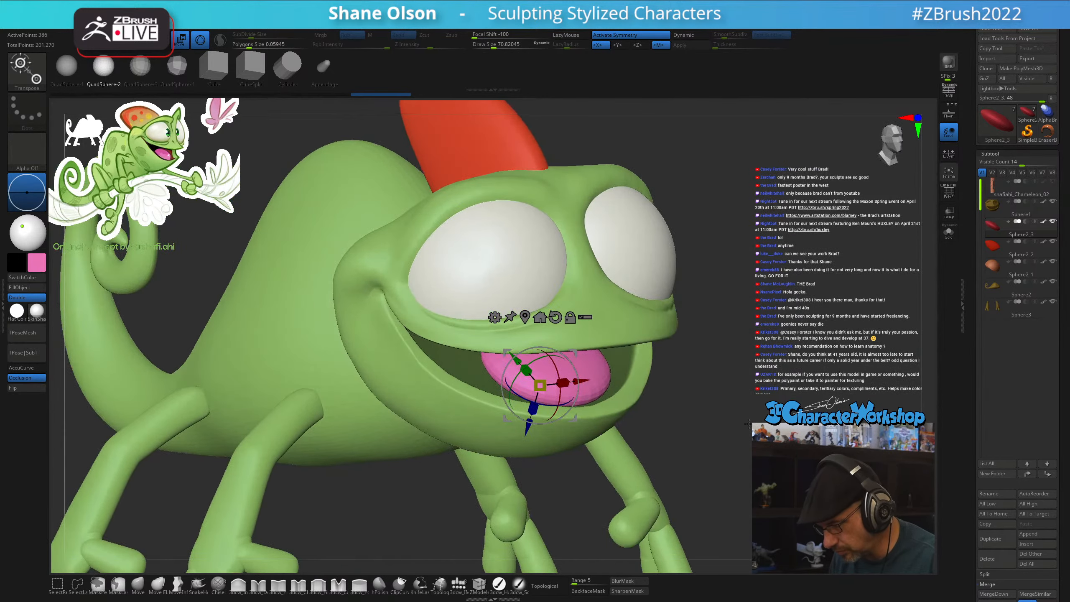
mouse_move(748, 424)
left_mouse_down()
mouse_move(724, 425)
mouse_move(722, 439)
left_mouse_up()
key("d")
key("q")
left_click(139, 587)
mouse_move(692, 356)
left_mouse_down()
mouse_move(602, 363)
mouse_move(659, 367)
left_mouse_up()
key("s")
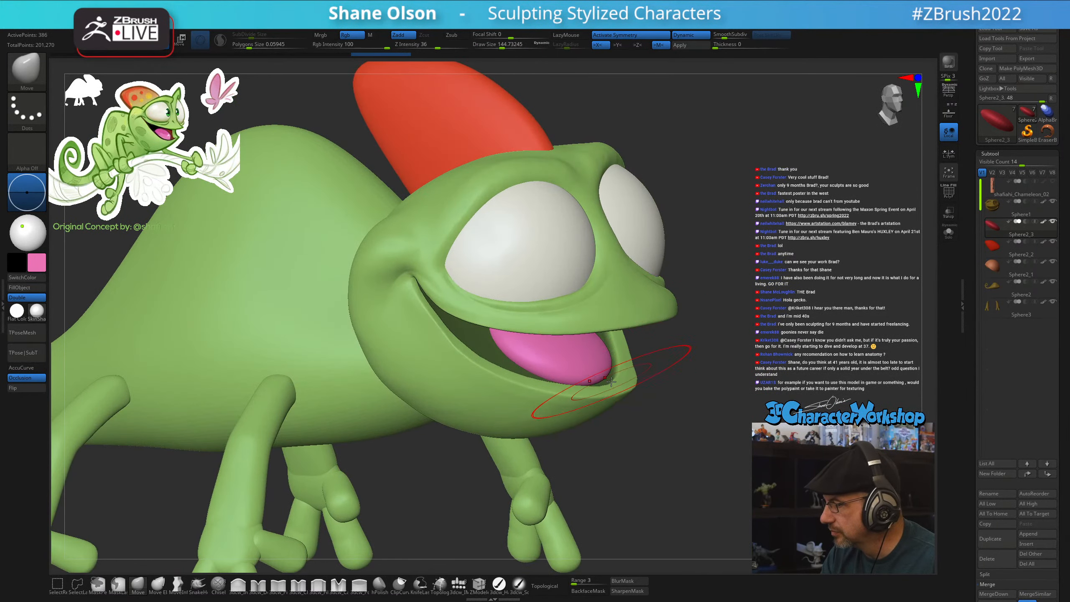
Reshape and widen the tongue inside the mouth with the Move brush at draw size about 172
left_click_drag(745, 424, 665, 495)
right_click_drag(665, 495, 665, 476)
mouse_move(636, 395)
right_mouse_down()
mouse_move(632, 369)
mouse_move(625, 374)
mouse_move(635, 374)
right_mouse_up()
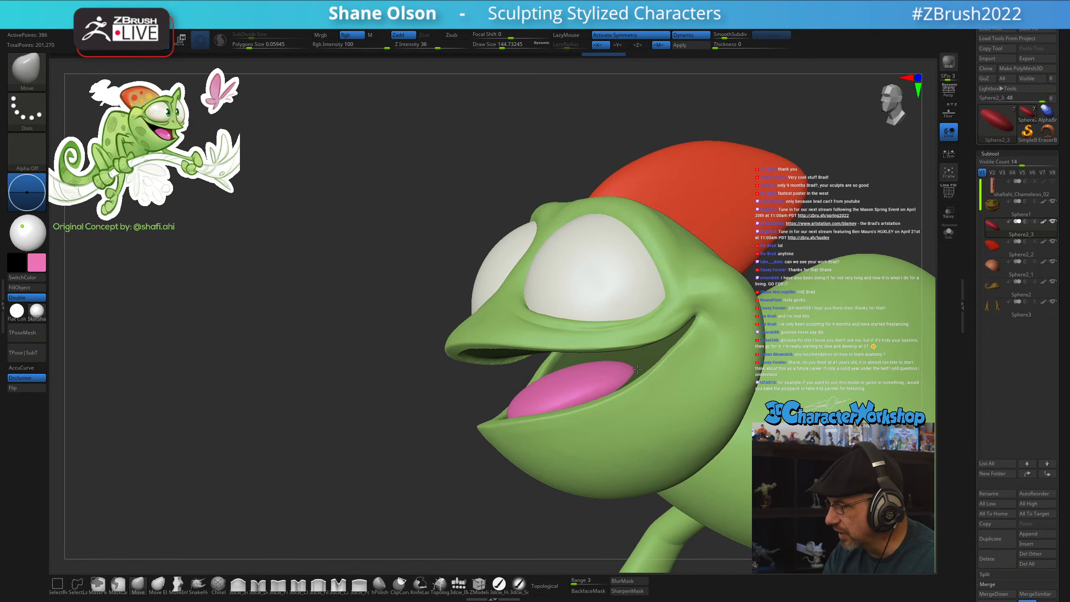
key("s")
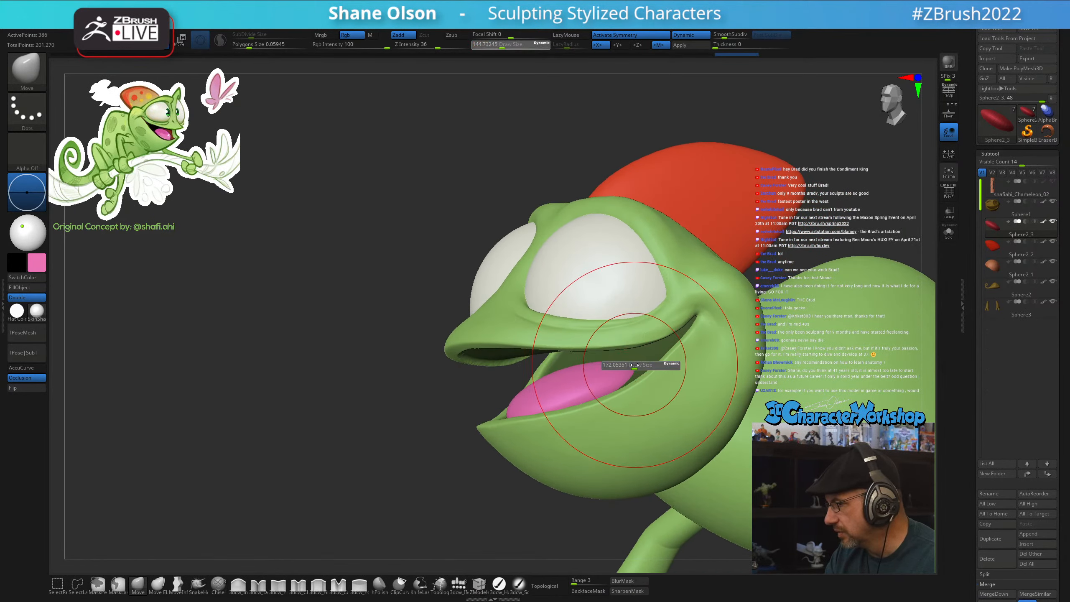
left_click_drag(639, 360, 632, 373)
right_click_drag(632, 372, 678, 378, "shift")
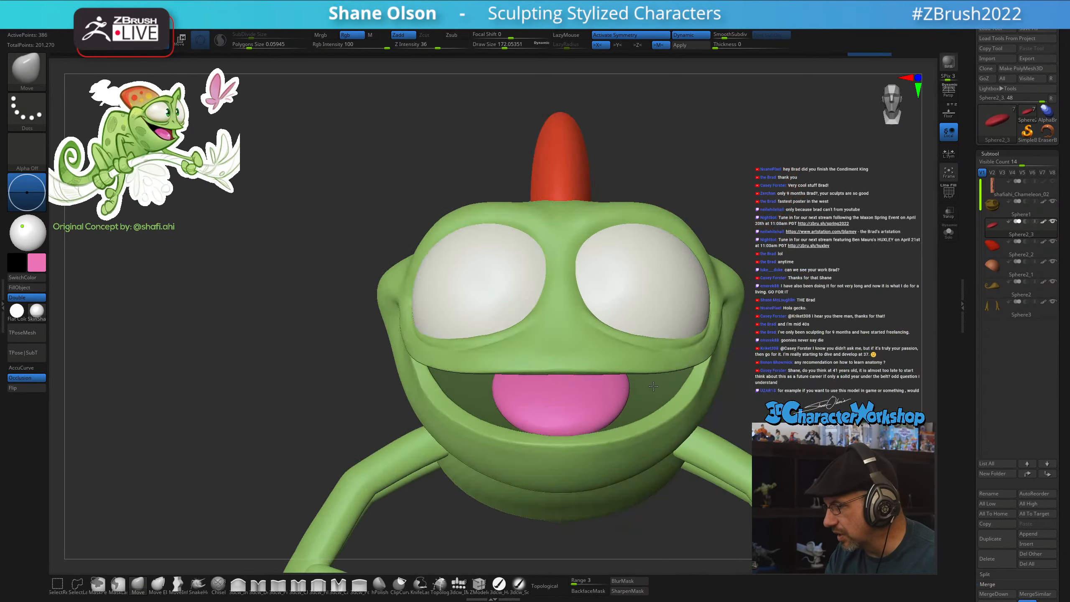
left_click_drag(628, 393, 634, 395)
mouse_move(635, 400)
right_mouse_down("ctrl")
mouse_move(631, 431)
mouse_move(709, 401)
right_mouse_up("ctrl")
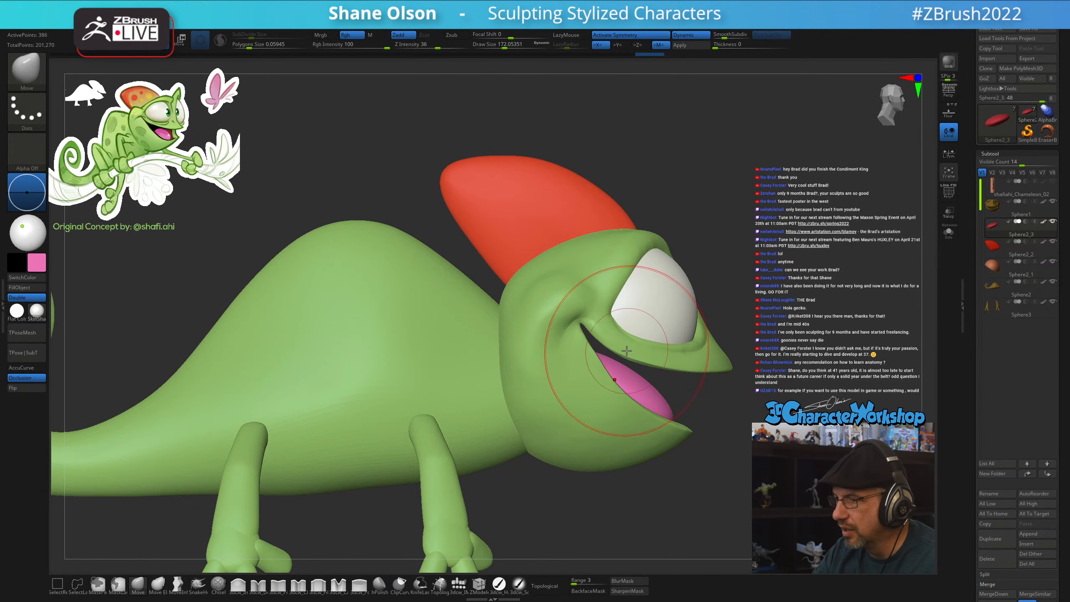
Check the tongue against the chameleon's whole side profile, reducing the Move brush's draw size to about 120
key("bracketleft")
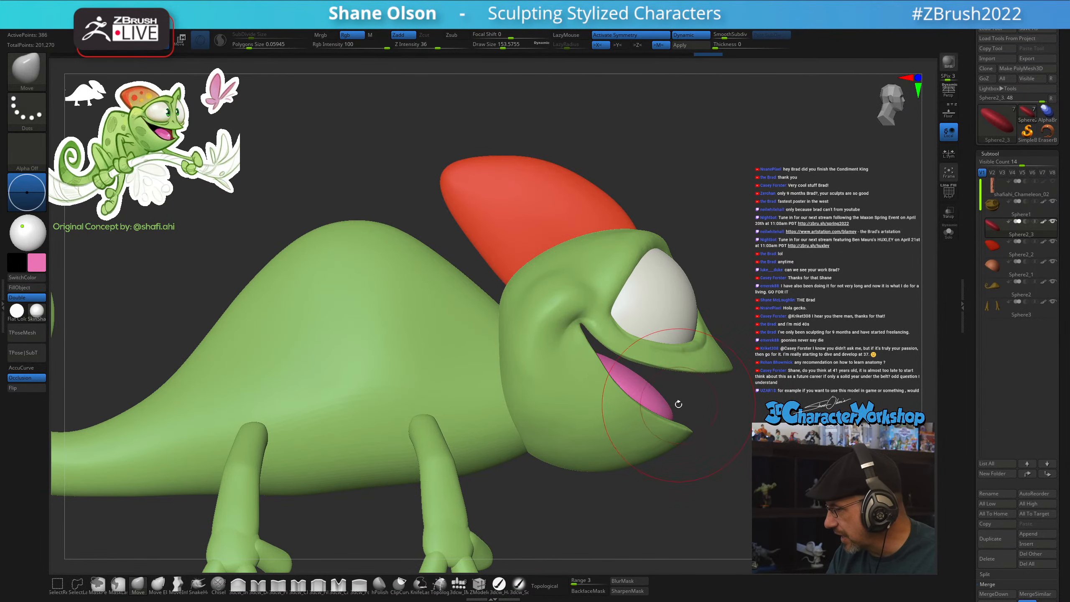
right_click_drag(720, 443, 679, 452)
right_click_drag(679, 451, 717, 445, "ctrl")
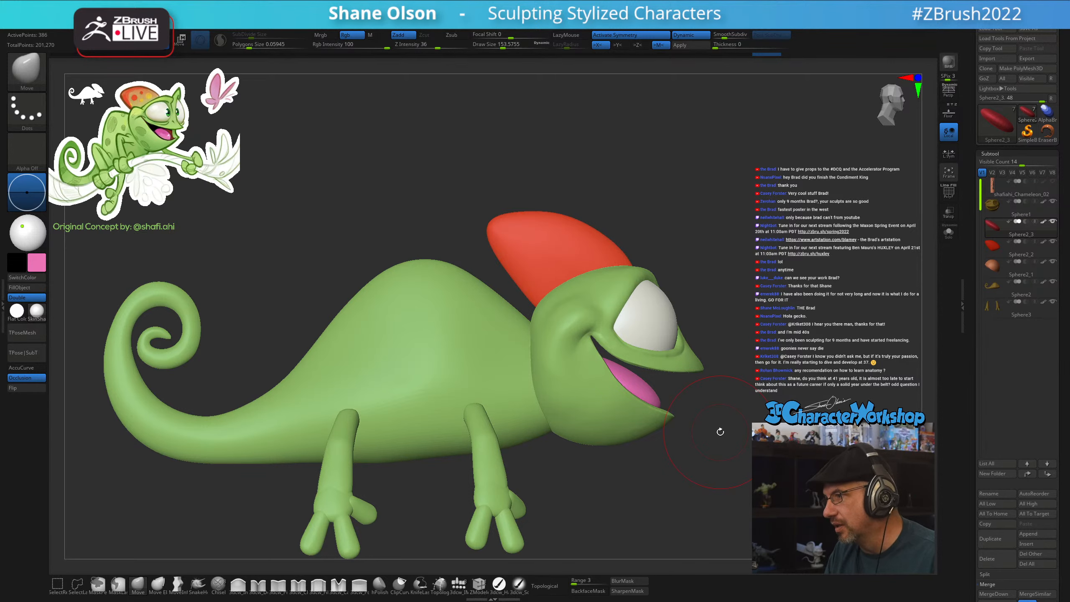
key("s")
left_click_drag(718, 465, 709, 466)
right_click_drag(729, 447, 694, 484, "ctrl")
right_click_drag(715, 354, 715, 368, "ctrl")
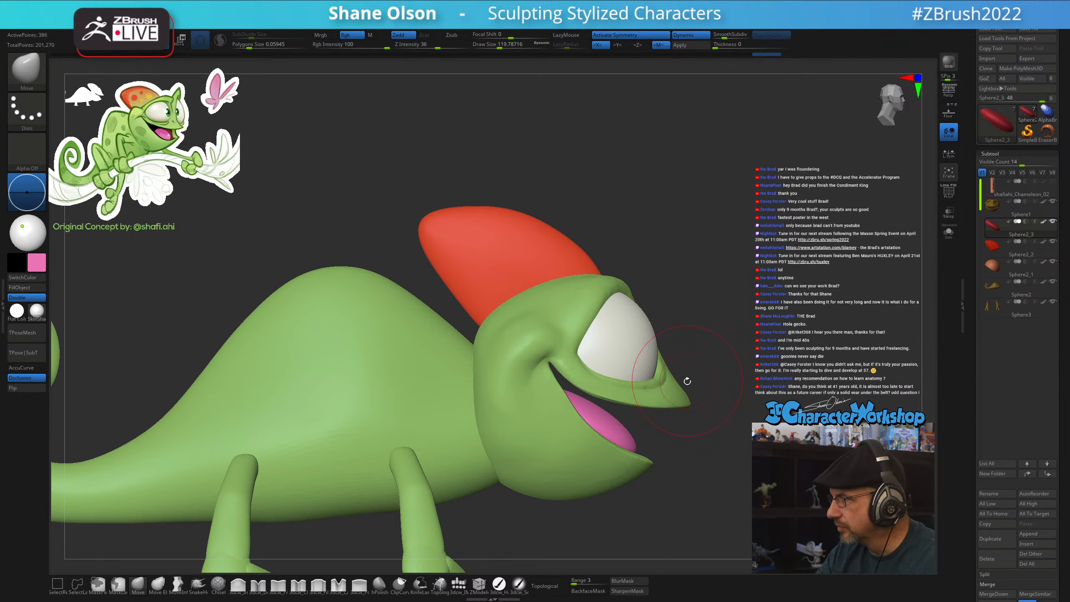
Select the chameleon's body subtool and smooth the tip of the snout at draw size about 41
left_click(682, 393, "alt")
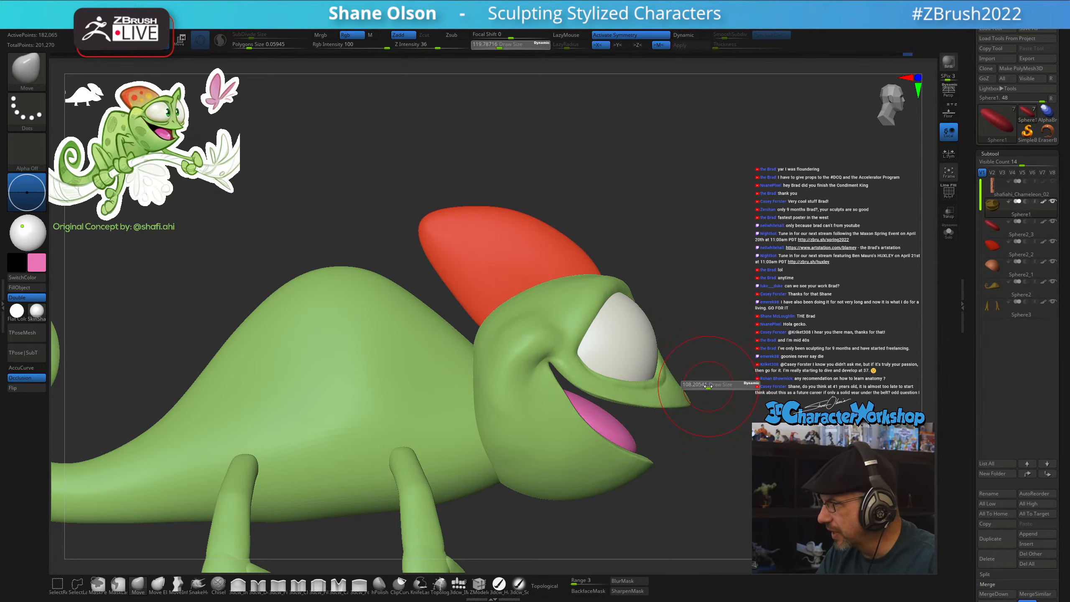
mouse_move(707, 371)
right_mouse_down()
mouse_move(698, 382)
mouse_move(730, 395)
right_mouse_up()
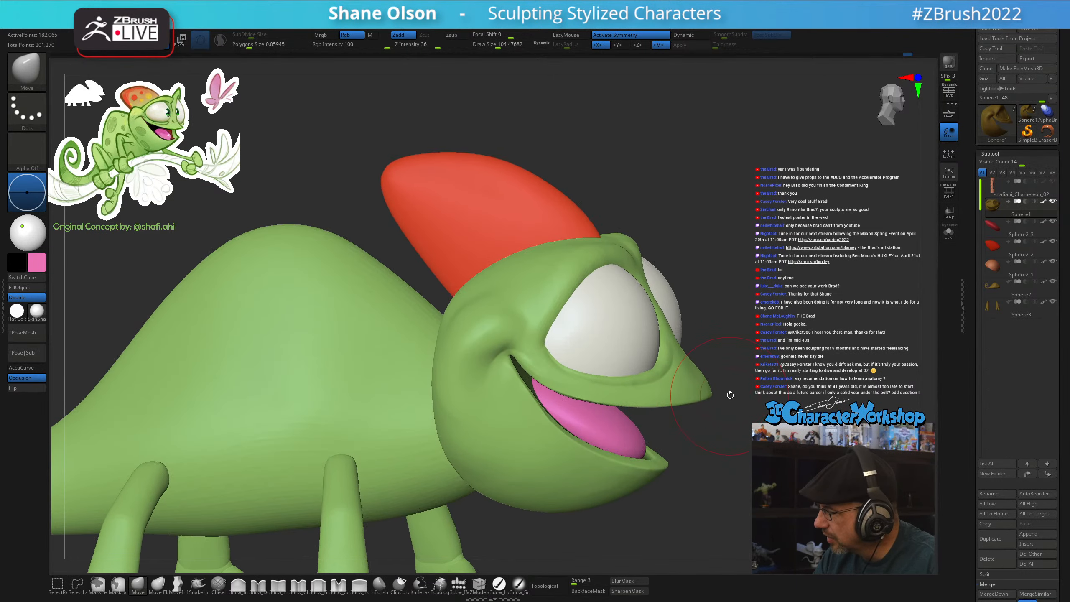
key("s")
left_click_drag(733, 395, 729, 396)
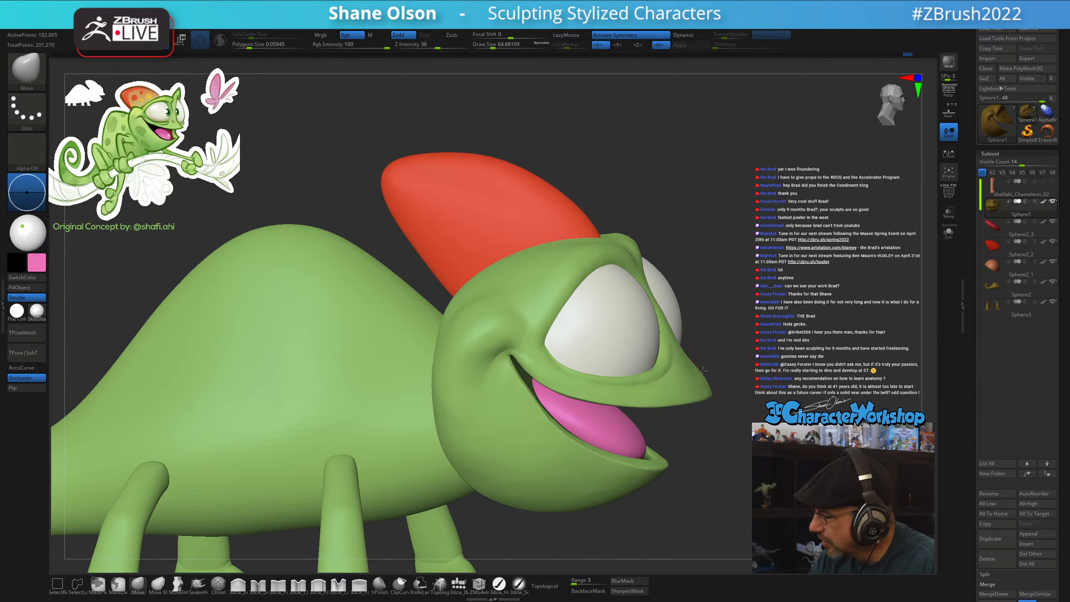
right_click_drag(702, 370, 693, 373)
key("shift")
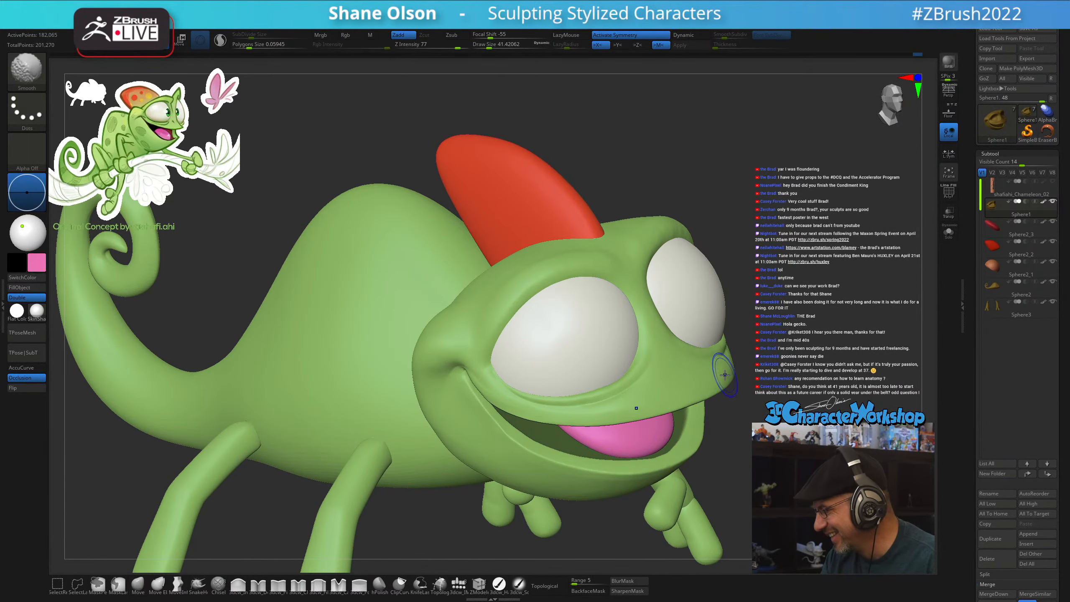
mouse_move(732, 385)
right_mouse_down()
mouse_move(780, 405)
mouse_move(748, 426)
right_mouse_up()
Refine the upper lip and snout with the Move and Smooth brushes at draw size about 33
key("s")
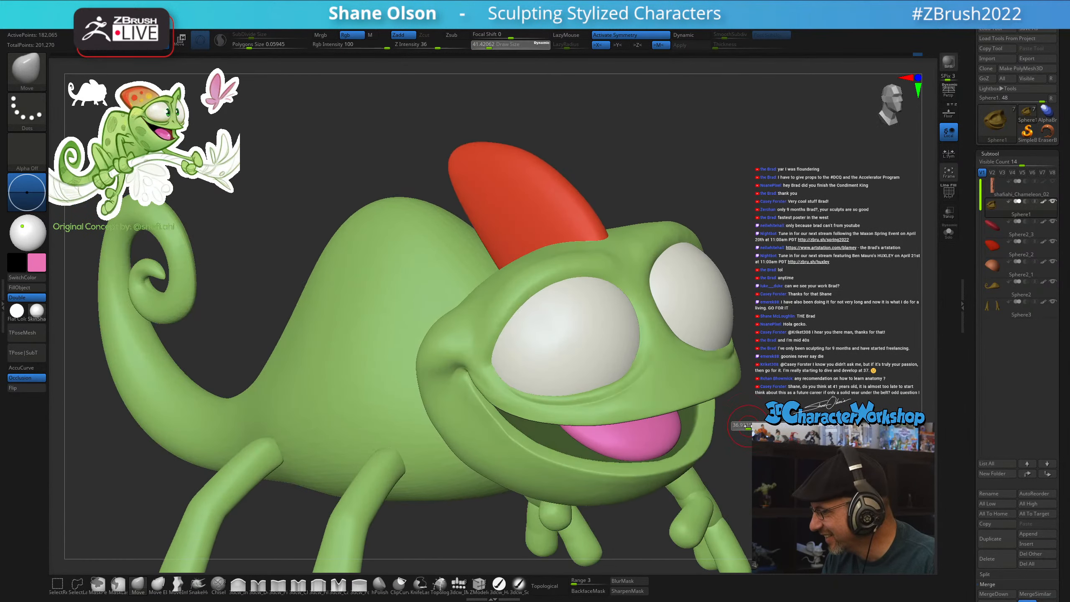
left_click_drag(749, 426, 747, 426)
key("s")
left_click_drag(632, 407, 631, 407)
key("shift")
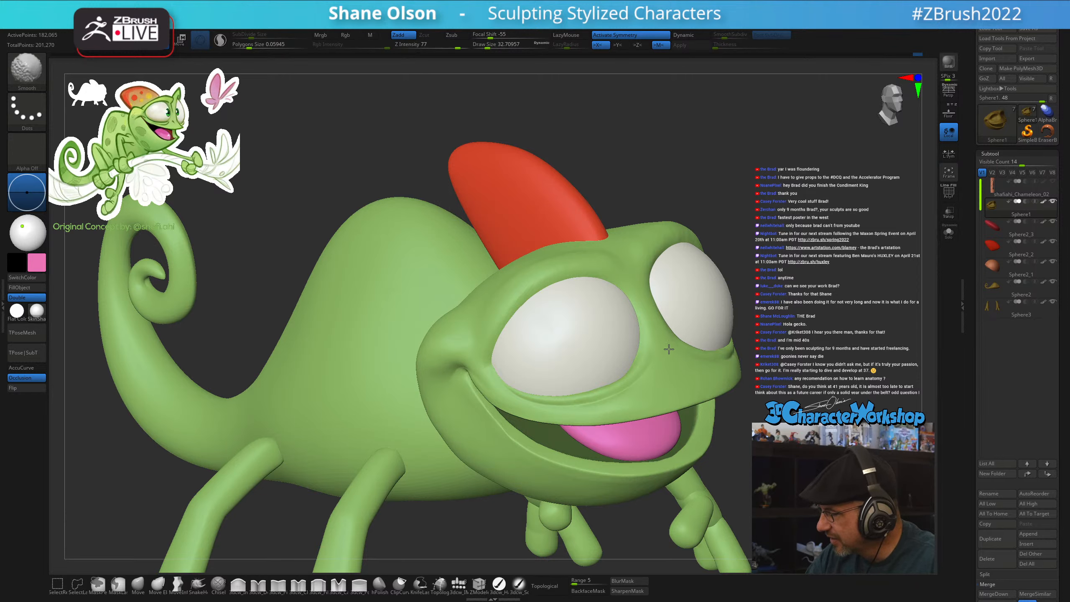
mouse_move(708, 368)
right_mouse_down()
mouse_move(732, 364)
mouse_move(732, 351)
mouse_move(676, 370)
right_mouse_up()
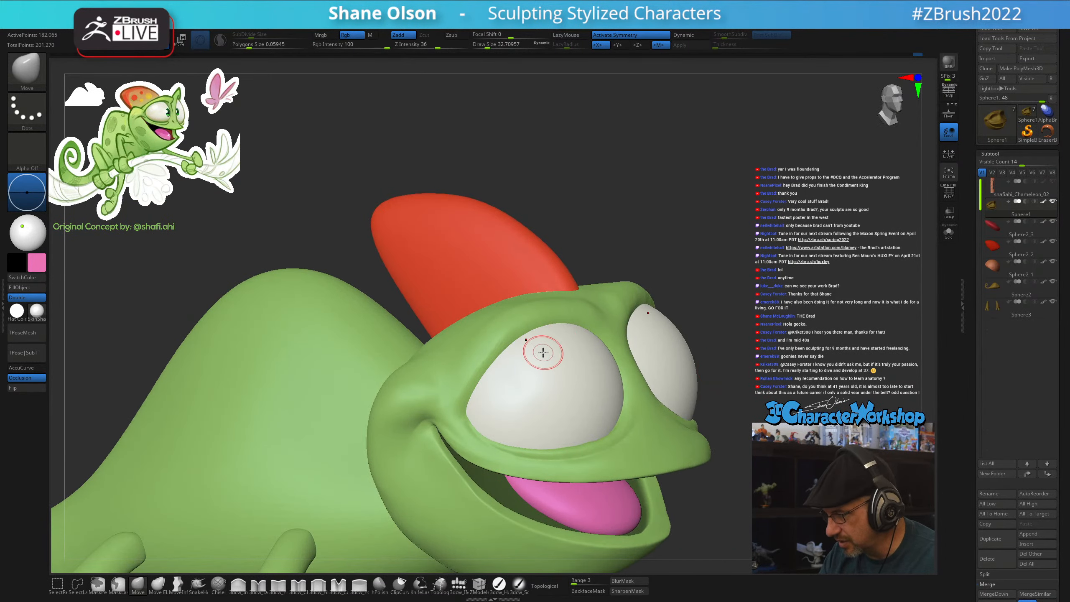
Choose the 3dcw_Detail brush and work along the upper eyelid rims beside the eyeballs at draw size about 23
left_click(259, 590)
mouse_move(699, 292)
right_mouse_down()
mouse_move(713, 297)
mouse_move(691, 342)
right_mouse_up()
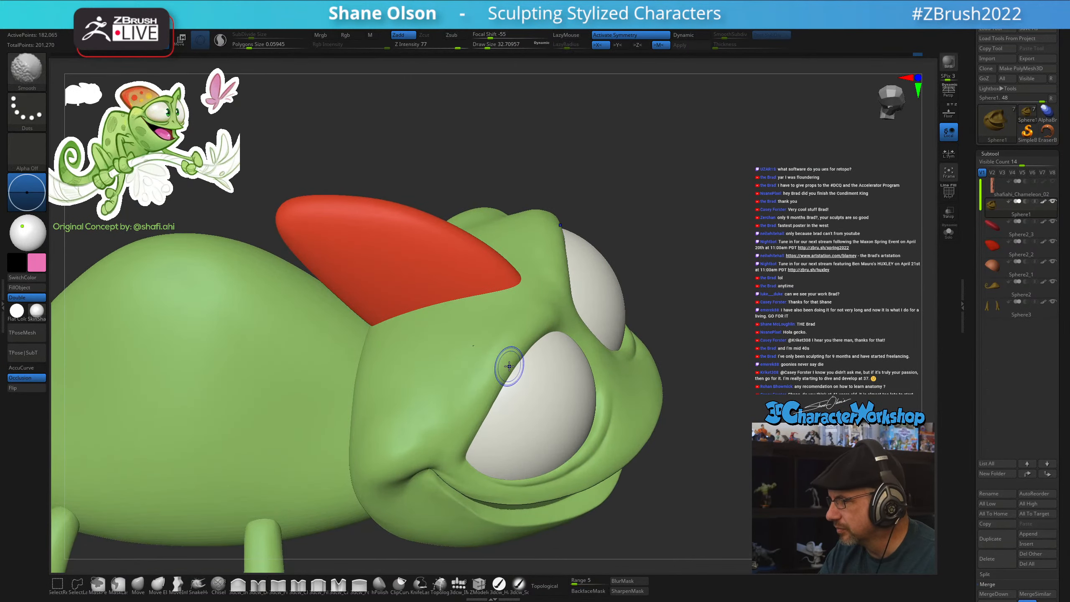
mouse_move(549, 318)
right_mouse_down()
mouse_move(609, 377)
mouse_move(607, 366)
right_mouse_up()
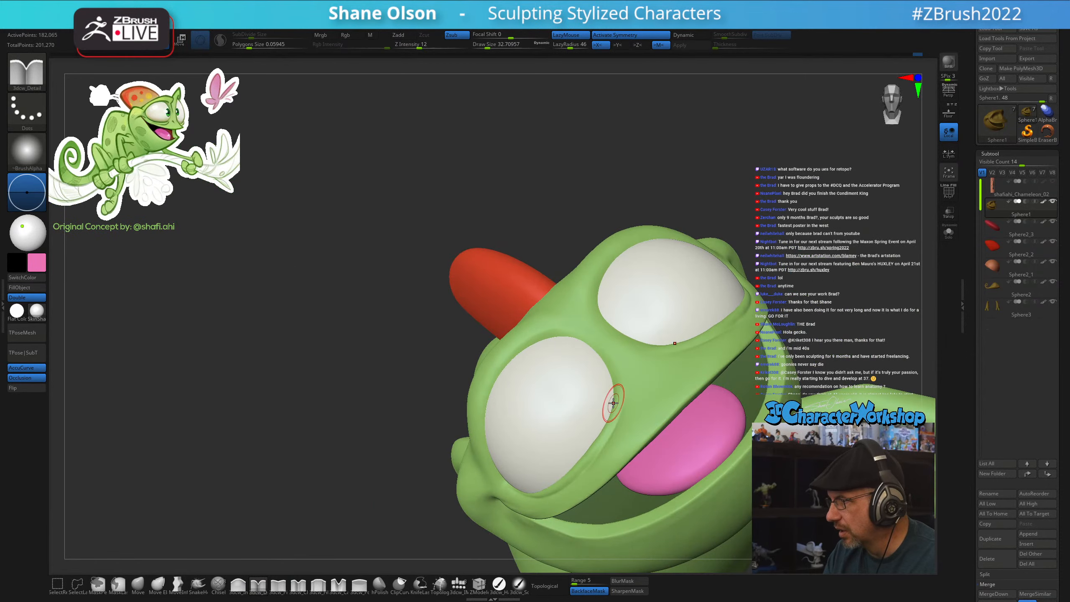
mouse_move(614, 404)
right_mouse_down()
mouse_move(607, 421)
mouse_move(592, 405)
right_mouse_up()
mouse_move(536, 423)
right_mouse_down()
mouse_move(550, 389)
mouse_move(521, 389)
mouse_move(519, 370)
mouse_move(538, 390)
mouse_move(543, 364)
mouse_move(520, 363)
mouse_move(501, 338)
right_mouse_up()
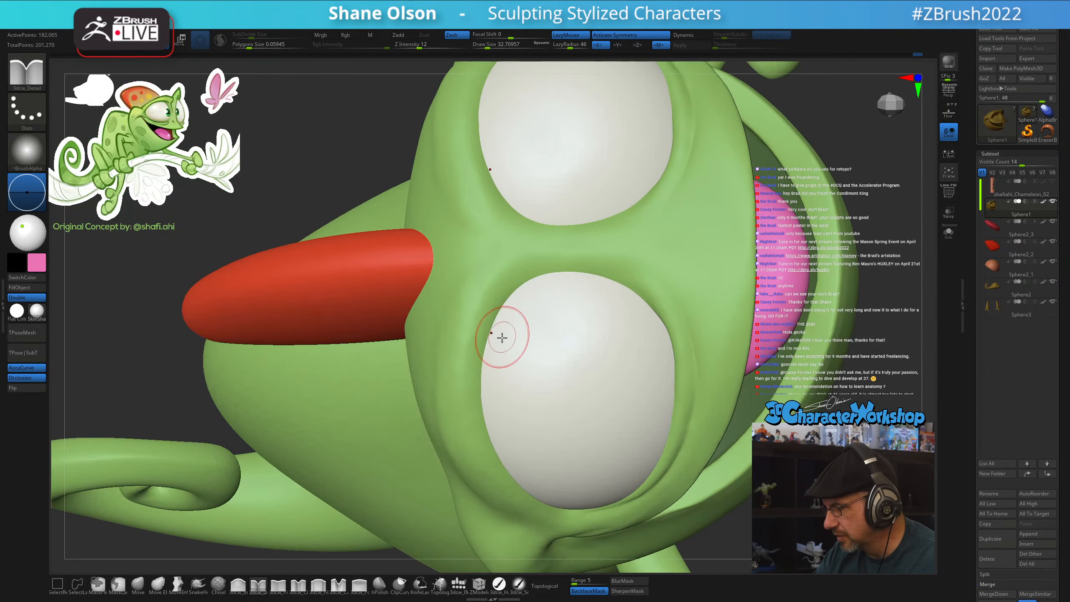
key("s")
left_click_drag(501, 357, 497, 358)
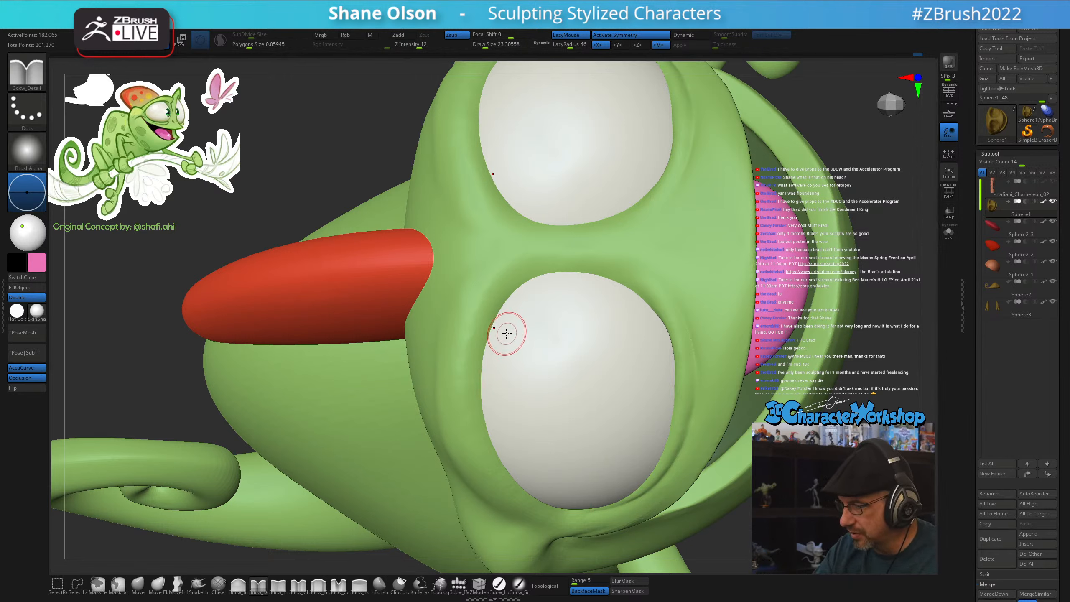
Sharpen the eyelid edges and their inner-corner creases, using draw sizes of about 18 and 29
key("s")
left_click_drag(507, 335, 505, 335)
right_click_drag(503, 324, 499, 309)
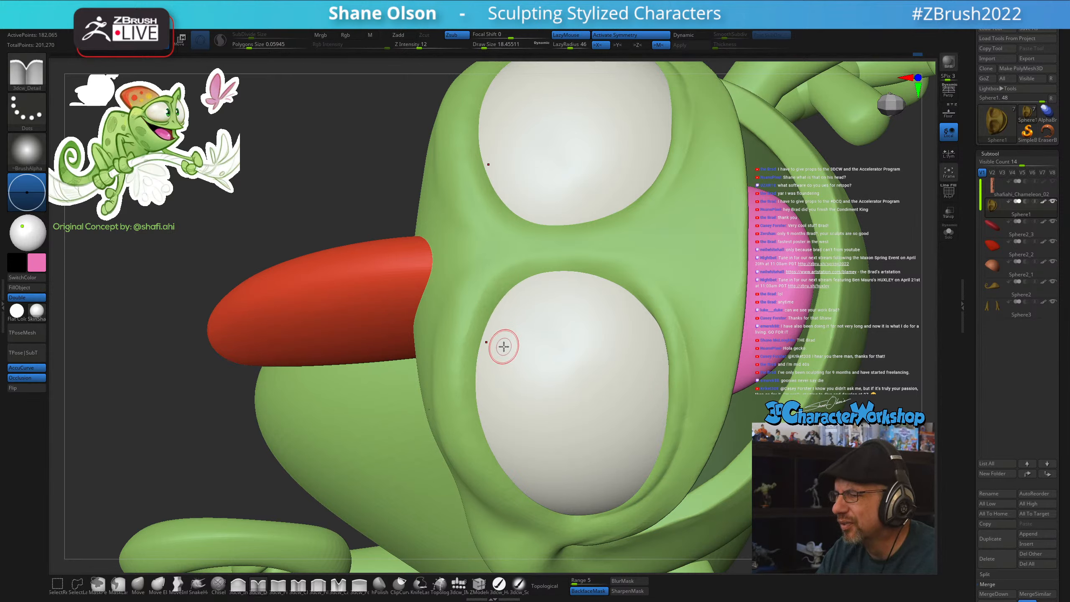
key("s")
left_click_drag(503, 345, 511, 344)
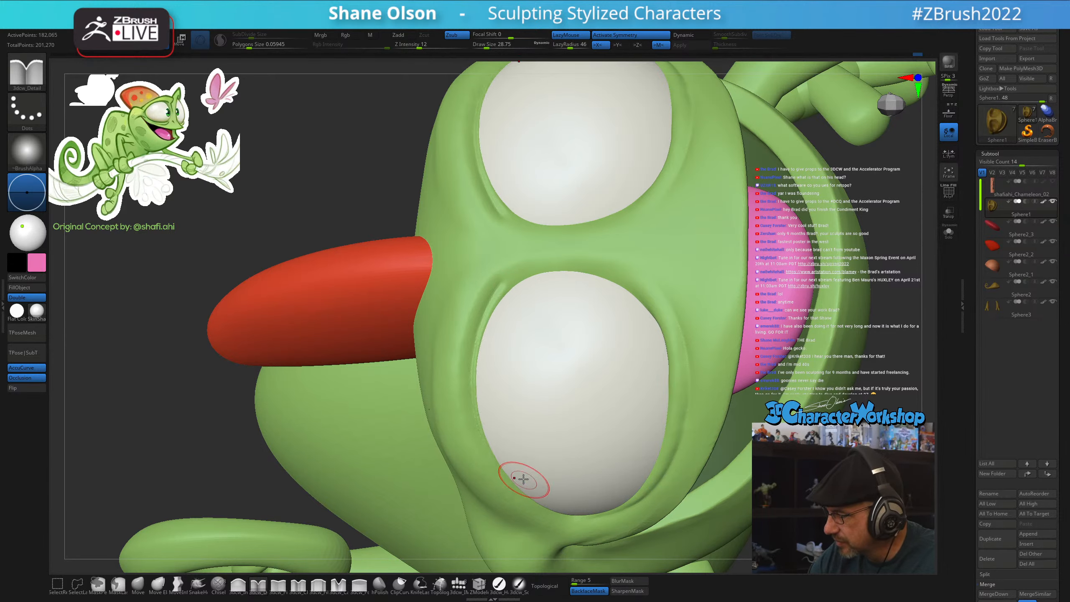
mouse_move(529, 400)
right_mouse_down()
mouse_move(524, 419)
mouse_move(526, 382)
right_mouse_up()
mouse_move(521, 328)
right_mouse_down()
mouse_move(517, 296)
mouse_move(531, 371)
mouse_move(541, 363)
mouse_move(515, 435)
mouse_move(510, 389)
mouse_move(461, 354)
right_mouse_up()
Smooth the surface of the upper eyelids and brow behind the detailed rims
key("shift")
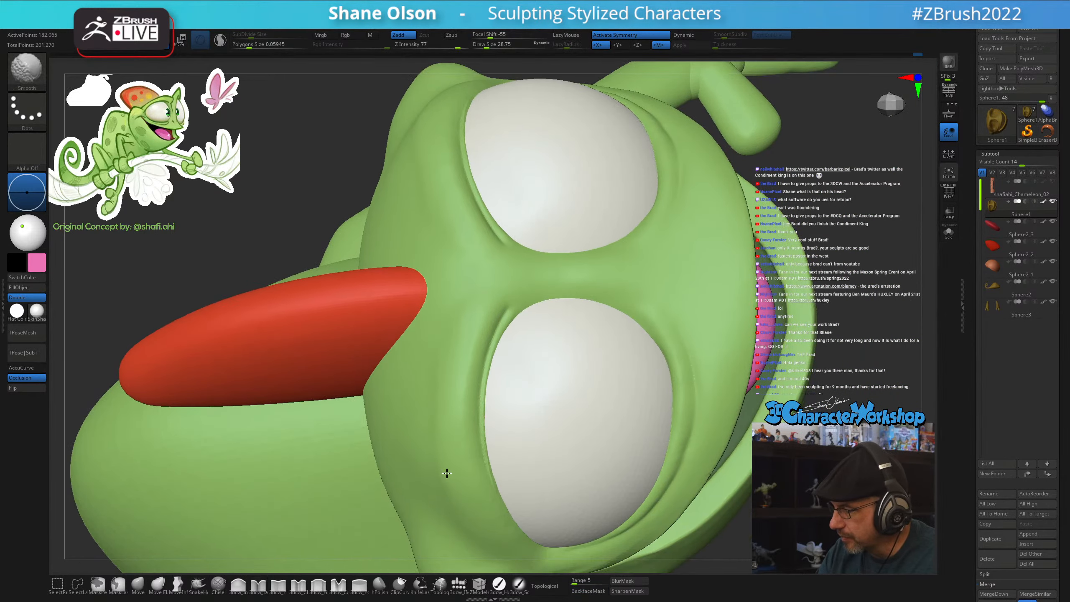
left_click_drag(447, 473, 448, 476, "shift")
mouse_move(451, 443)
left_mouse_down("shift")
mouse_move(435, 450)
mouse_move(453, 470)
left_mouse_up("shift")
mouse_move(483, 317)
left_mouse_down("shift")
mouse_move(459, 454)
mouse_move(468, 466)
left_mouse_up("shift")
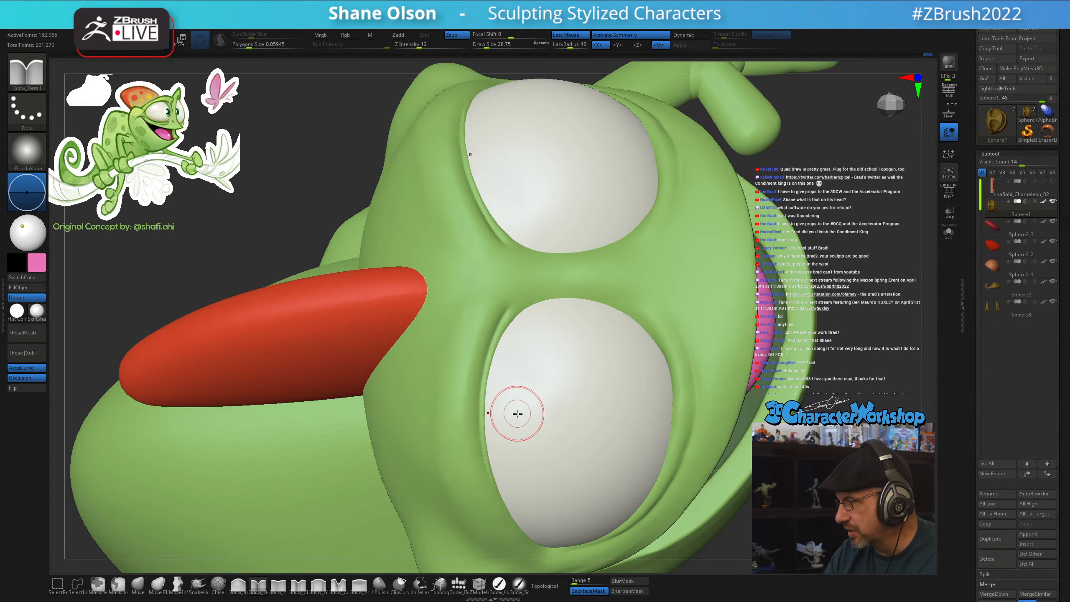
Refine the upper eyelid rims and inner-corner creases with the 3dcw_Detail brush at draw size about 23
mouse_move(519, 401)
right_mouse_down()
mouse_move(509, 386)
mouse_move(522, 396)
mouse_move(543, 374)
mouse_move(517, 370)
mouse_move(490, 347)
mouse_move(484, 381)
right_mouse_up()
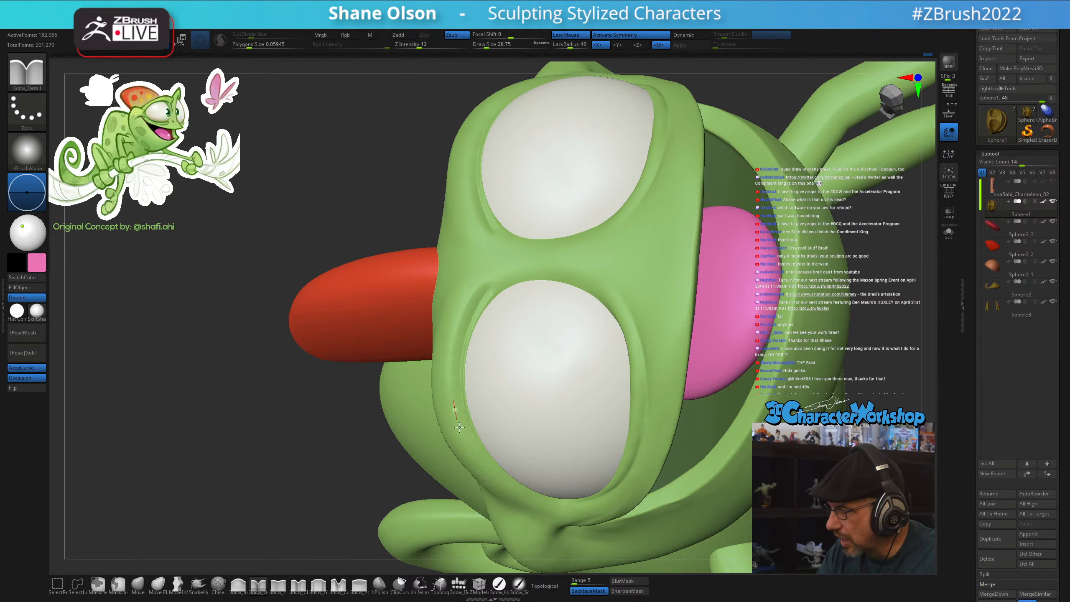
mouse_move(469, 384)
right_mouse_down()
mouse_move(513, 337)
mouse_move(504, 350)
mouse_move(511, 309)
mouse_move(499, 370)
right_mouse_up()
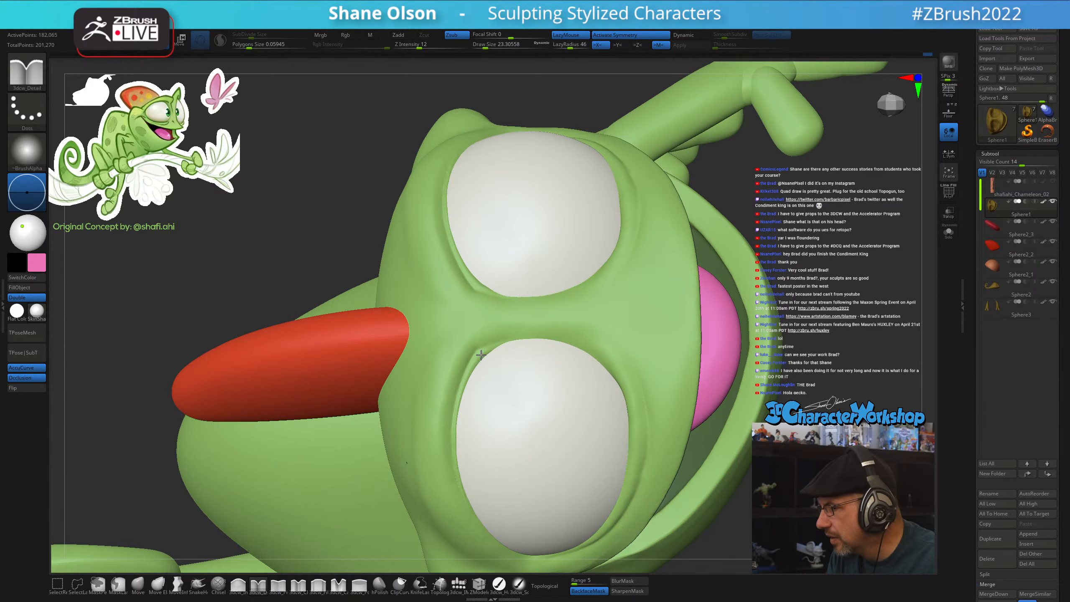
right_click_drag(557, 383, 535, 426)
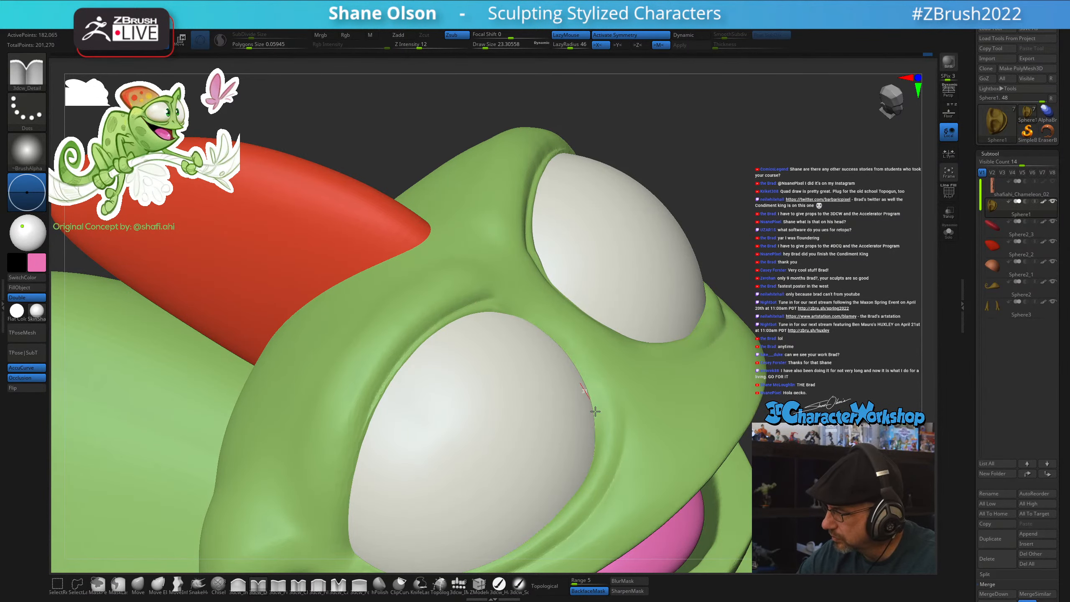
left_click_drag(595, 411, 596, 416)
right_click_drag(593, 370, 579, 375)
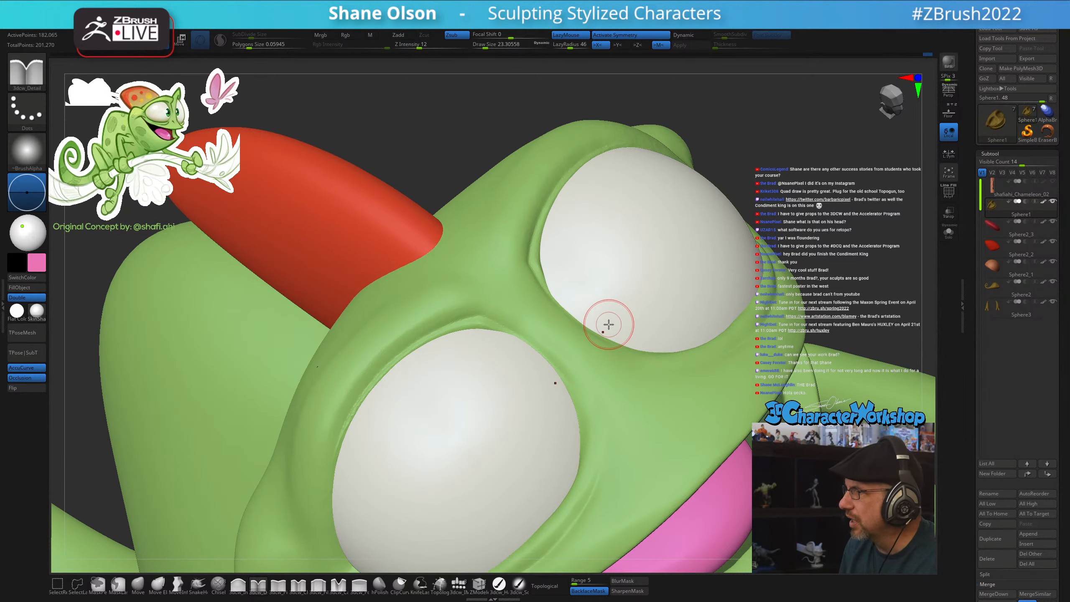
left_click_drag(816, 166, 727, 194)
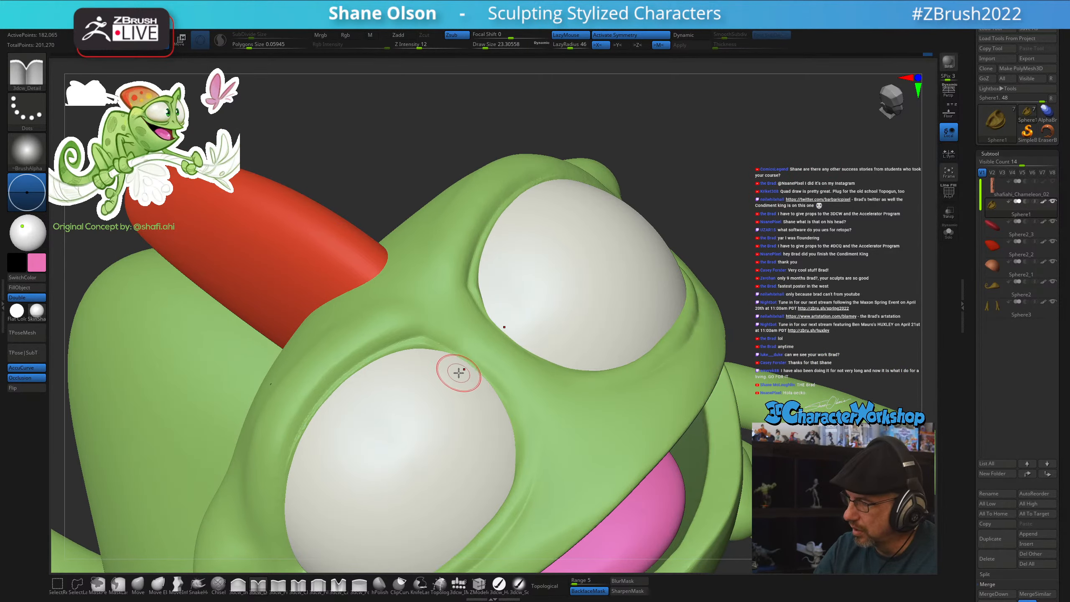
right_click_drag(459, 373, 466, 374)
left_click_drag(420, 343, 435, 348)
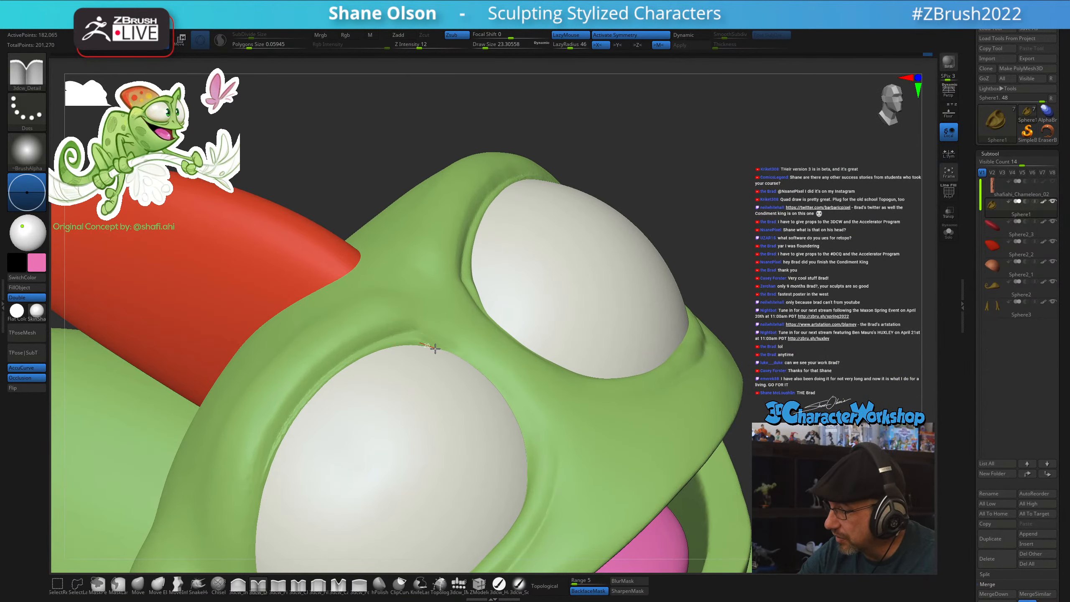
right_click_drag(439, 330, 438, 342)
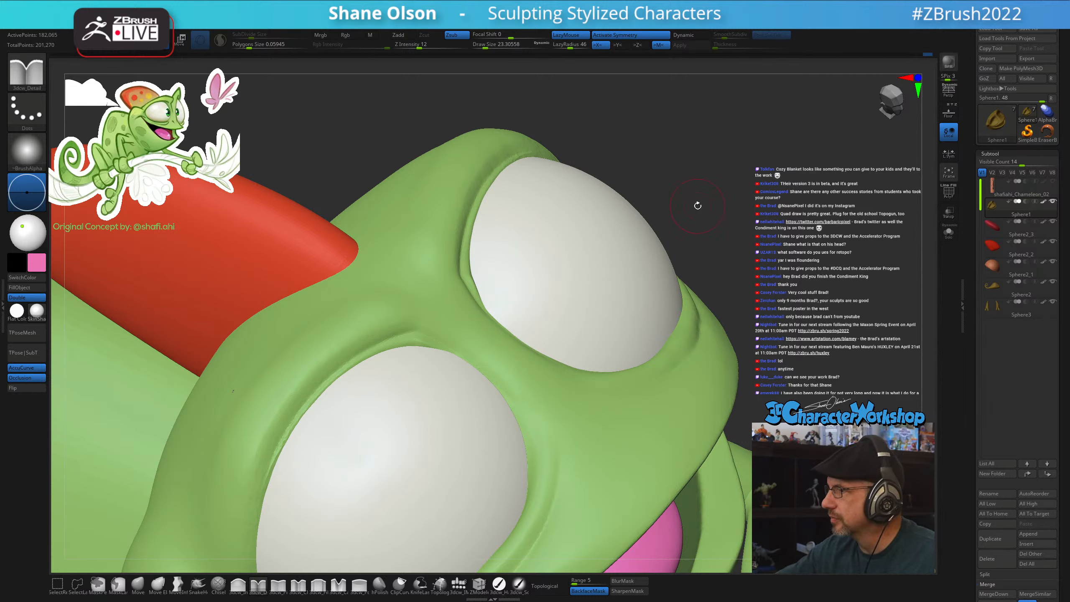
Reduce the brush's draw size to about 18 and work along the inner eyelid edges between the eyes
right_click_drag(510, 375, 510, 348)
key("s")
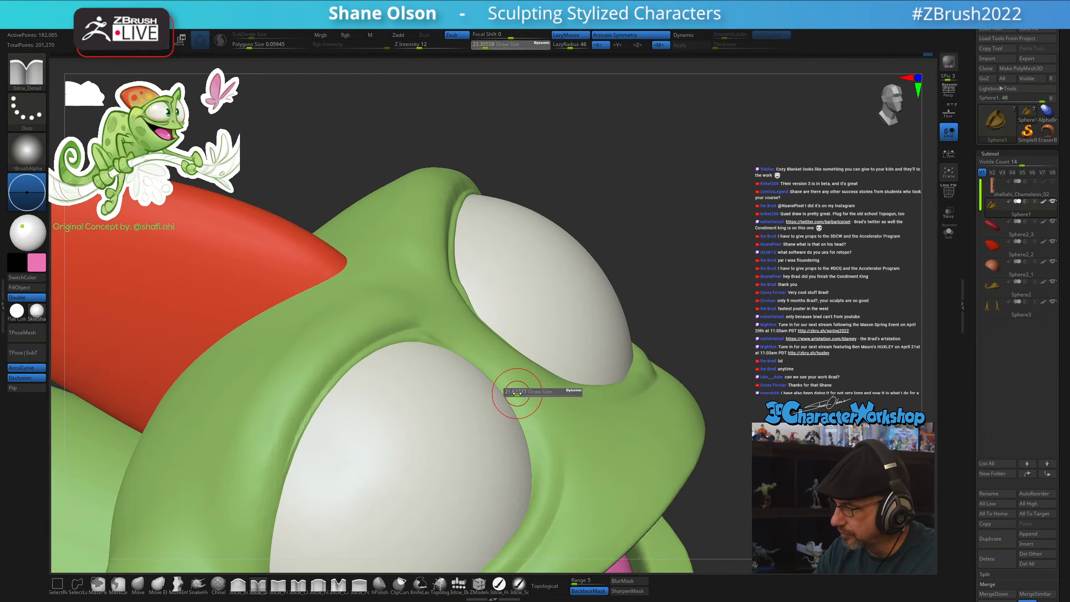
left_click_drag(518, 395, 516, 396)
right_click_drag(544, 395, 518, 406)
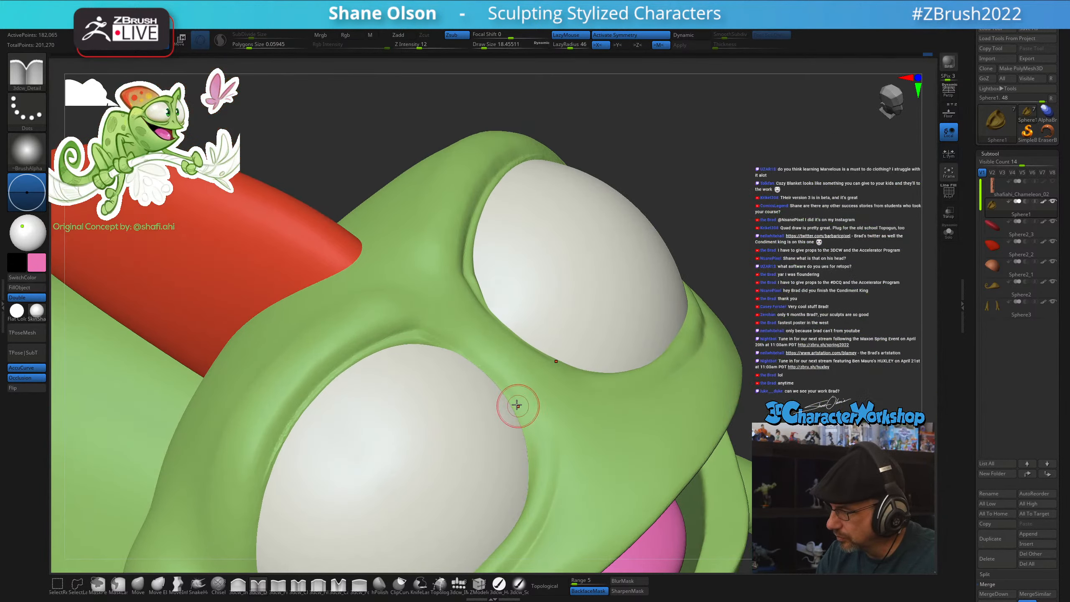
left_click_drag(877, 347, 863, 305, "alt")
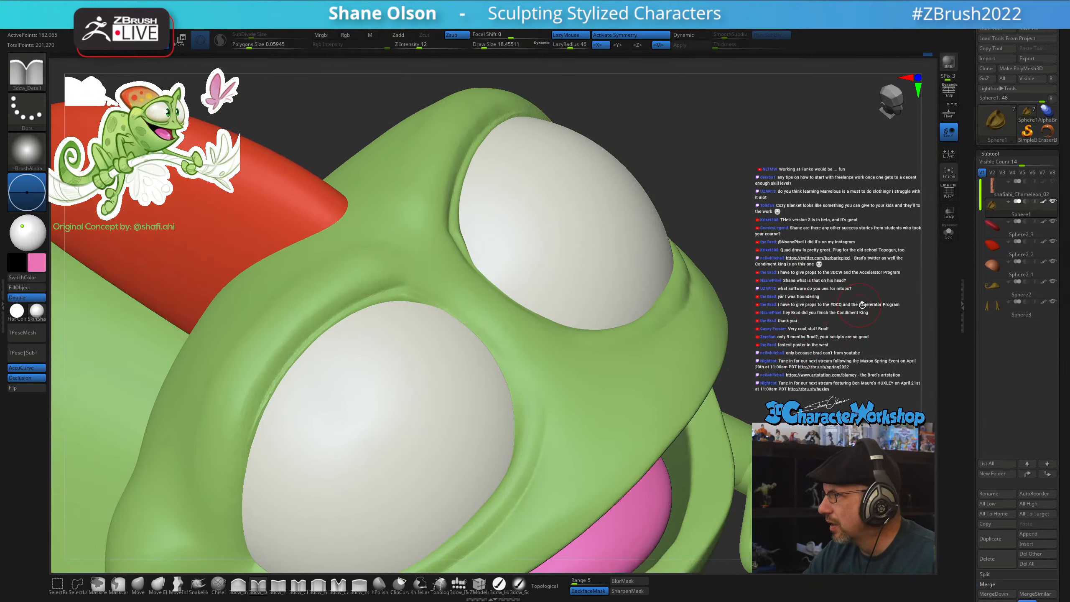
Show the other subtools as transparent and define the inner eyelid rims with detail strokes
left_click(956, 218)
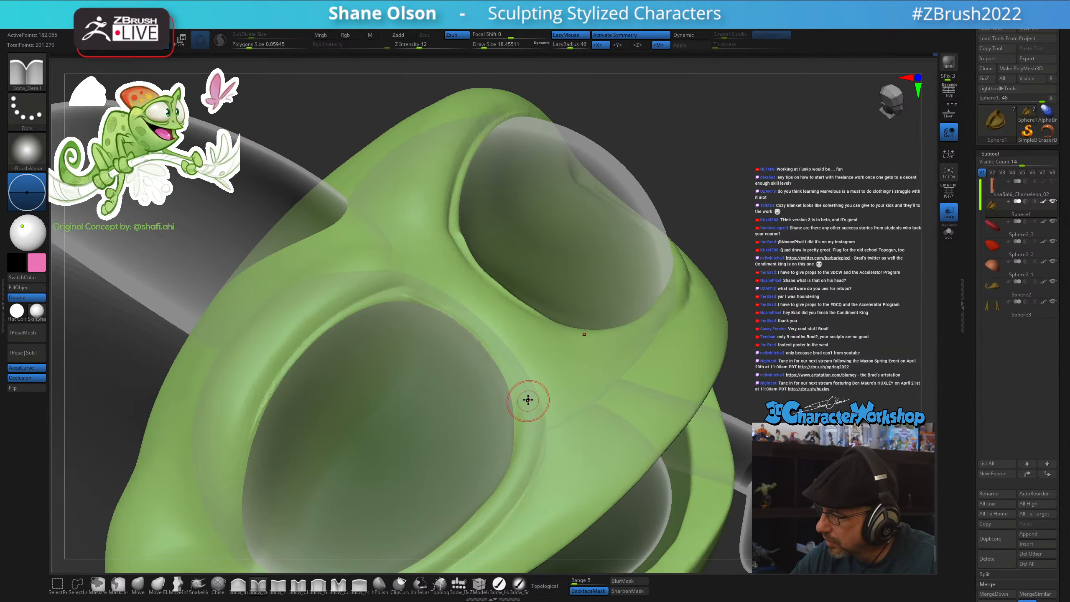
mouse_move(525, 401)
right_mouse_down()
mouse_move(561, 349)
mouse_move(476, 319)
right_mouse_up()
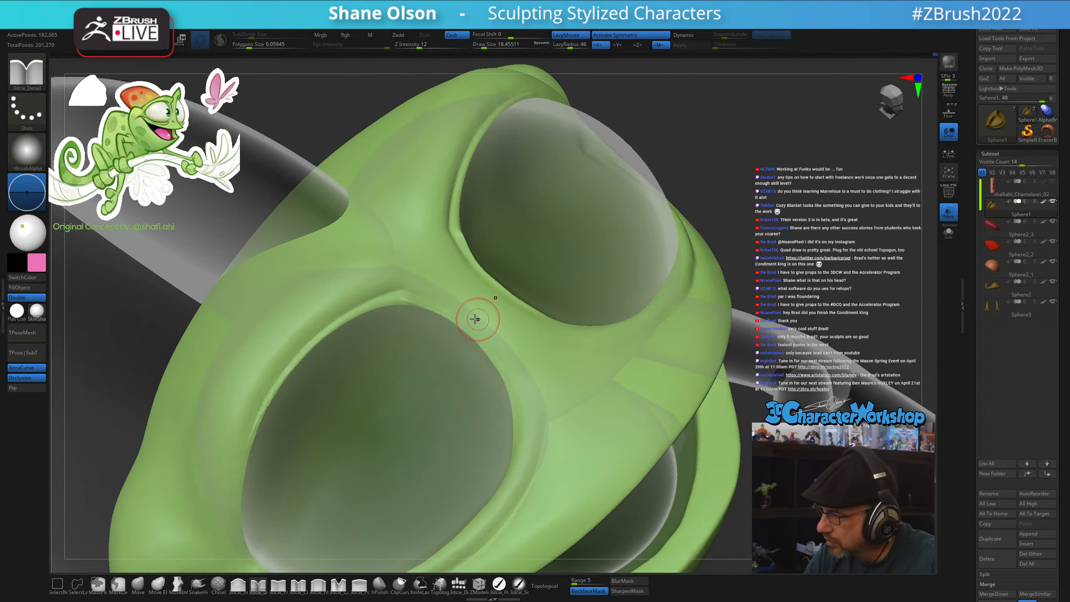
key("shift")
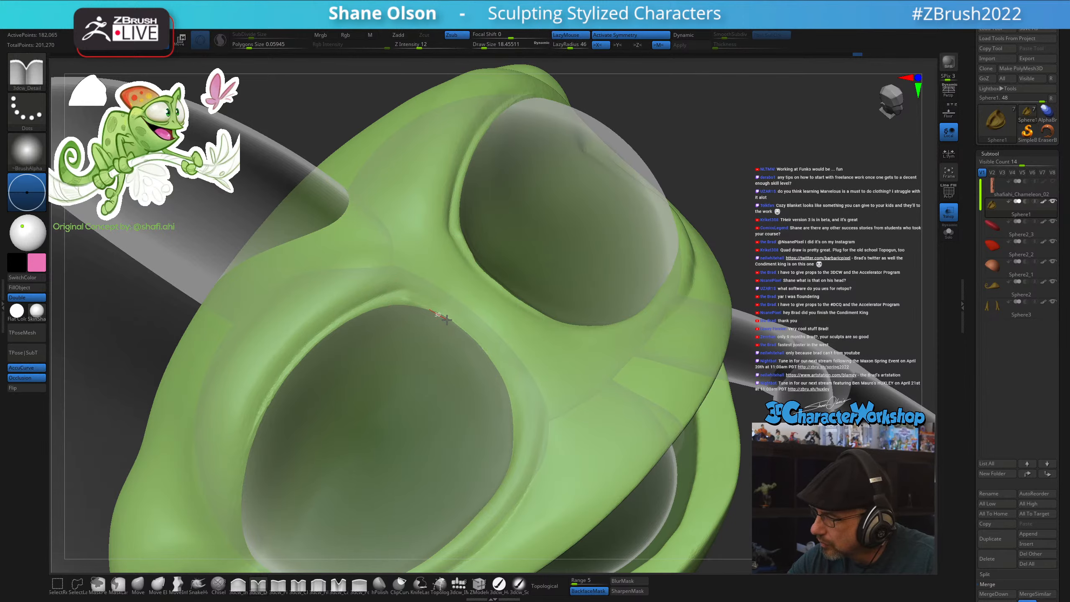
left_click_drag(470, 341, 495, 346)
mouse_move(495, 347)
right_mouse_down()
mouse_move(521, 335)
mouse_move(490, 352)
mouse_move(455, 297)
mouse_move(407, 300)
right_mouse_up()
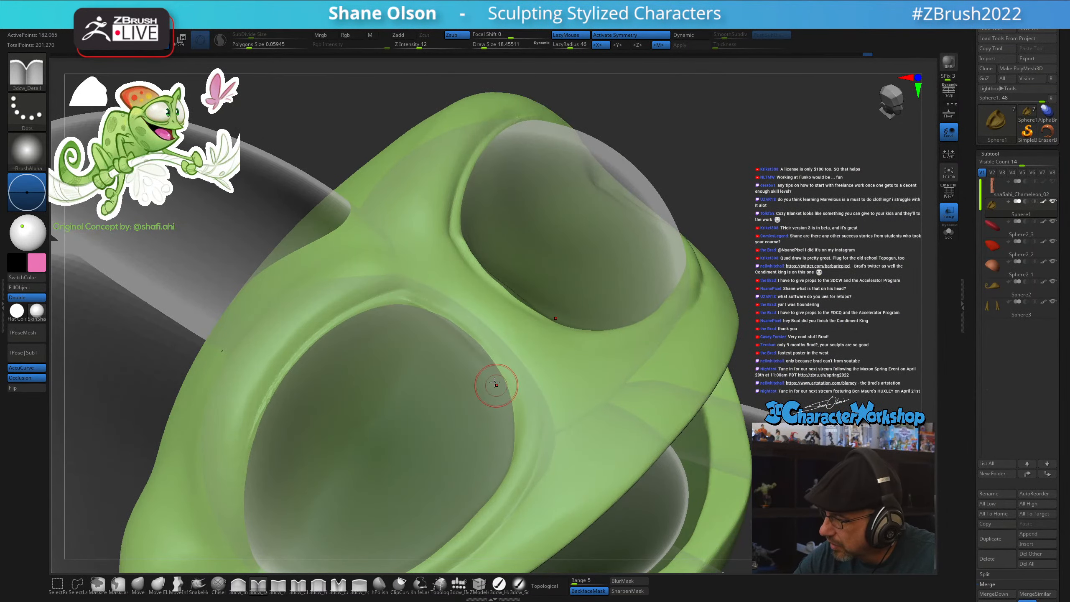
right_click_drag(478, 327, 483, 328)
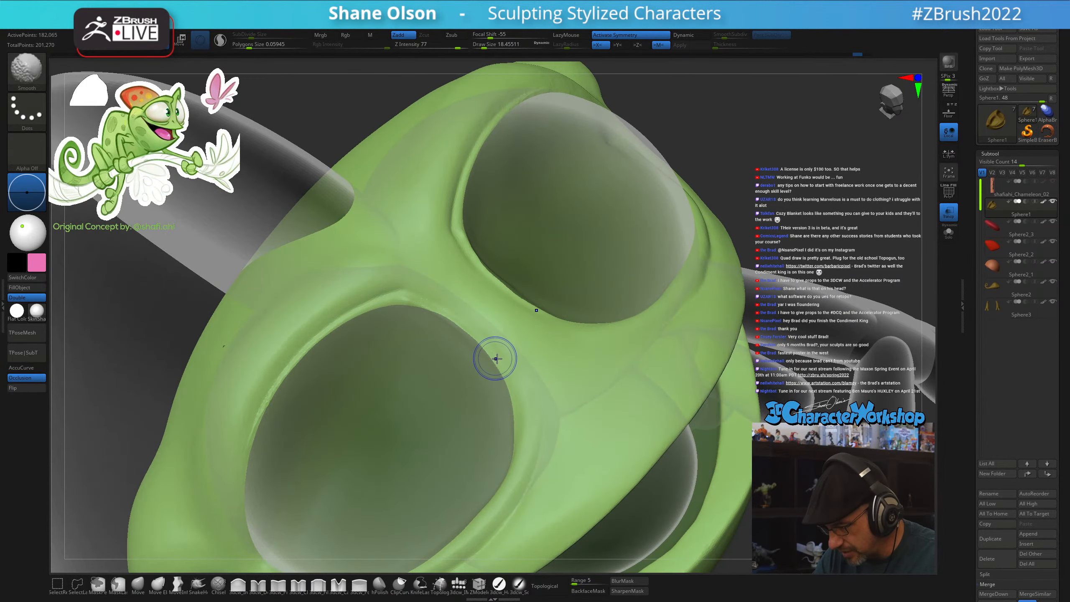
Smooth the inner eyelid rims, check the mesh's wireframe, and turn the transparency off
key("shift+f")
key("shift+f")
mouse_move(509, 390)
right_mouse_down()
mouse_move(497, 380)
mouse_move(503, 401)
mouse_move(473, 339)
mouse_move(504, 414)
right_mouse_up()
left_click(949, 217)
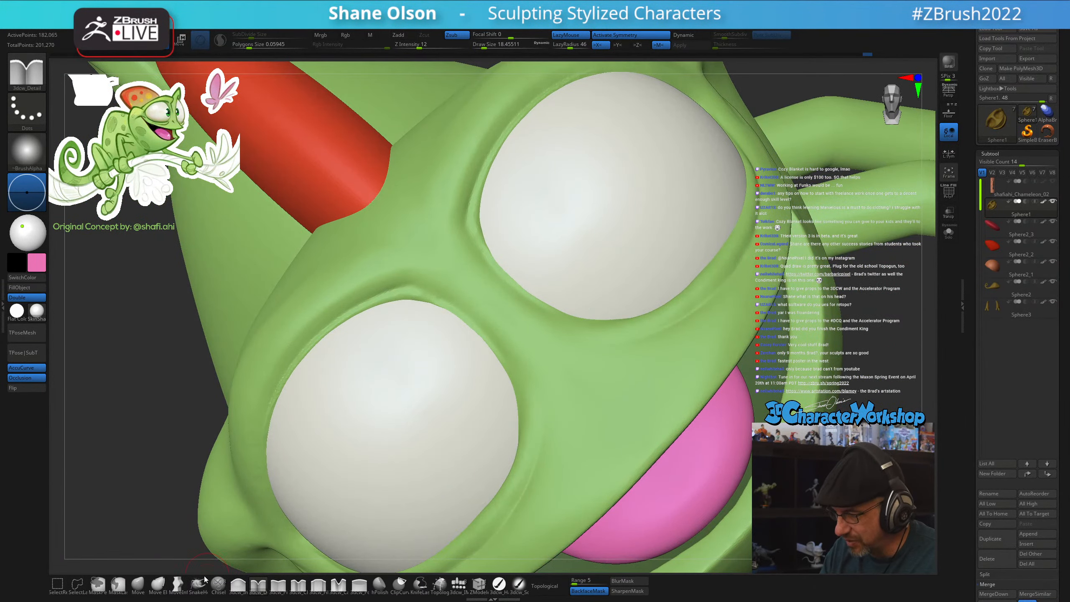
Adjust the inner upper-eyelid shape with the Move brush, using draw sizes of about 54 and 17
left_click(140, 585)
key("s")
left_click_drag(455, 397, 464, 395)
right_click_drag(465, 395, 454, 342)
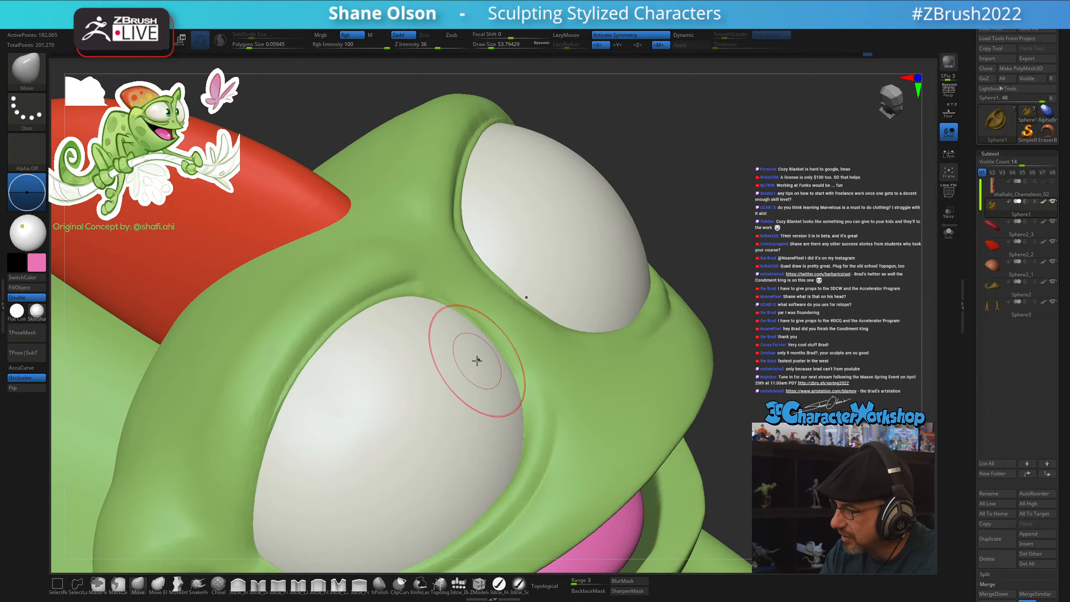
mouse_move(501, 411)
right_mouse_down()
mouse_move(452, 397)
mouse_move(468, 381)
right_mouse_up()
key("s")
left_click_drag(494, 331, 485, 335)
key("s")
left_click_drag(467, 289, 462, 289)
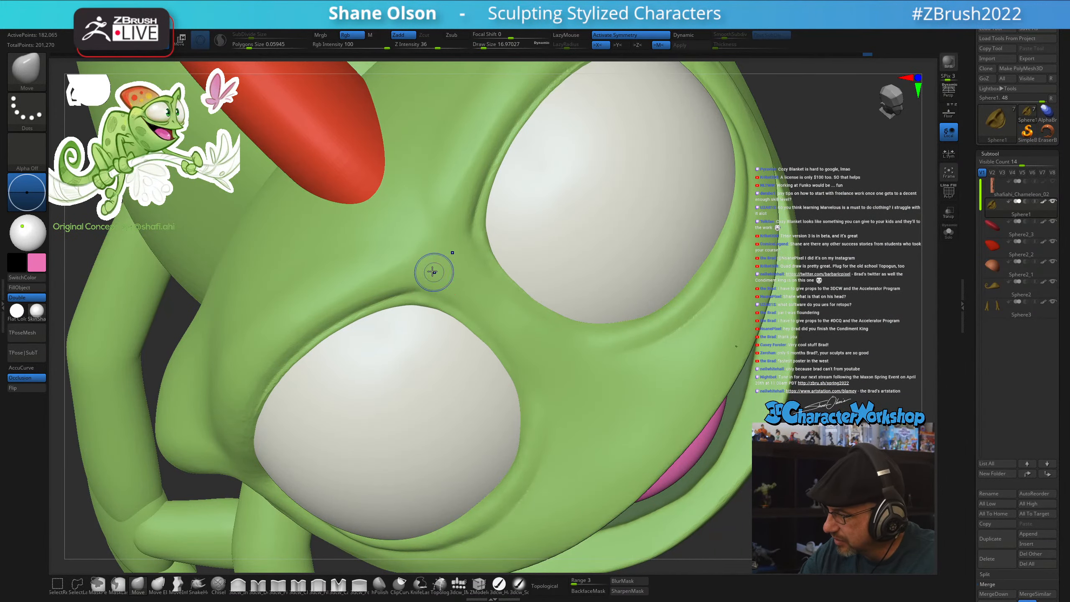
Smooth the upper eyelid and brow surface, checking the head's wireframe density
right_click_drag(478, 313, 499, 331)
right_click_drag(447, 410, 497, 450)
key("shift")
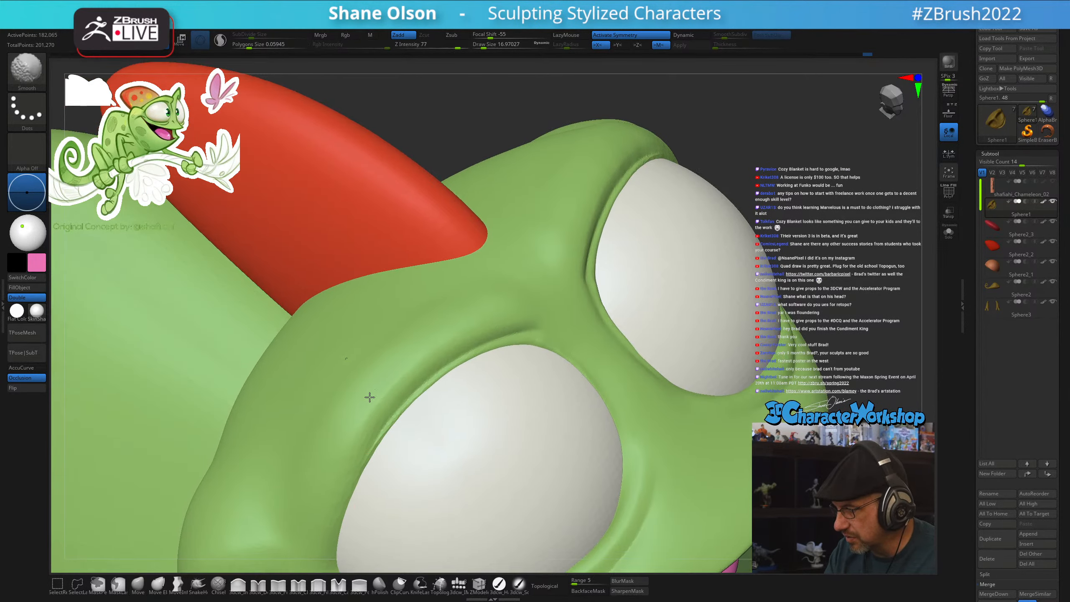
key("shift+f")
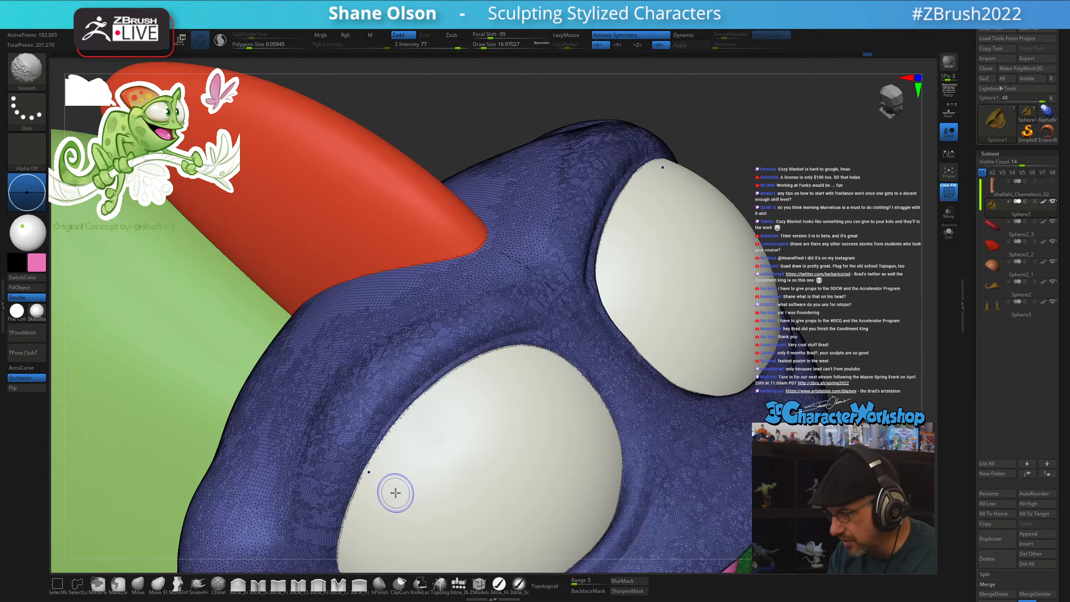
key("shift+f")
mouse_move(521, 481)
right_mouse_down("ctrl")
mouse_move(559, 461)
mouse_move(536, 484)
right_mouse_up("ctrl")
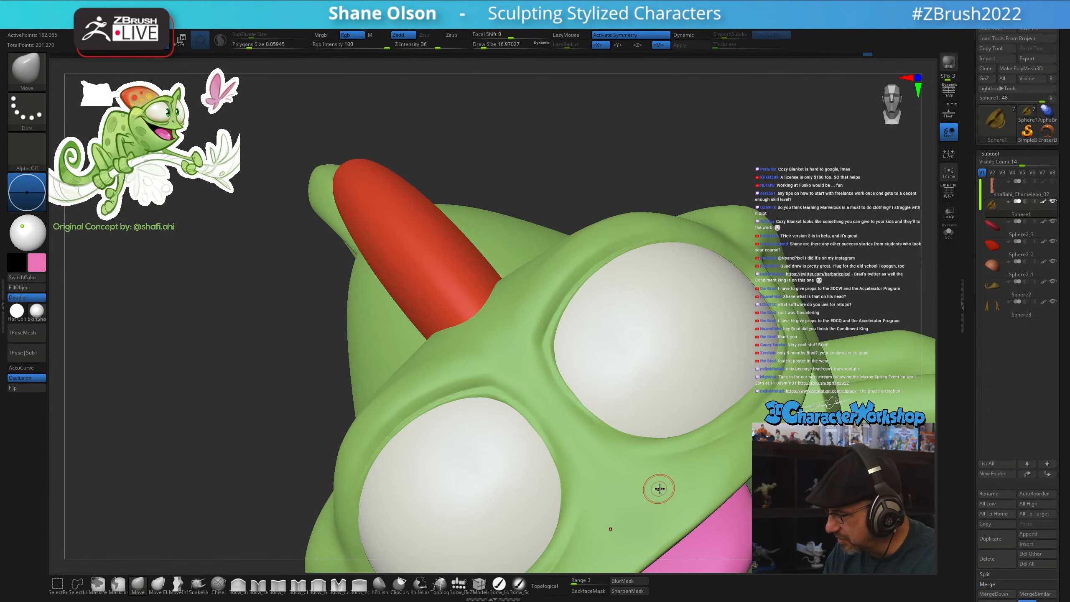
right_click_drag(660, 488, 588, 531)
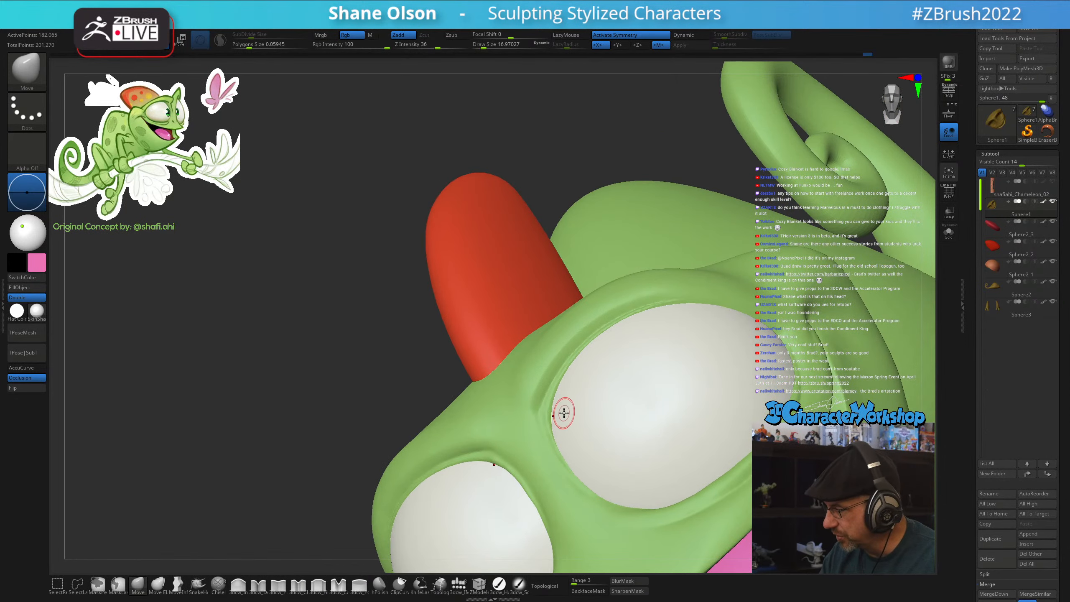
Push the inner eyelid edges against the eyeballs with the Move brush at draw sizes of about 29 and 41
right_click_drag(564, 413, 556, 436)
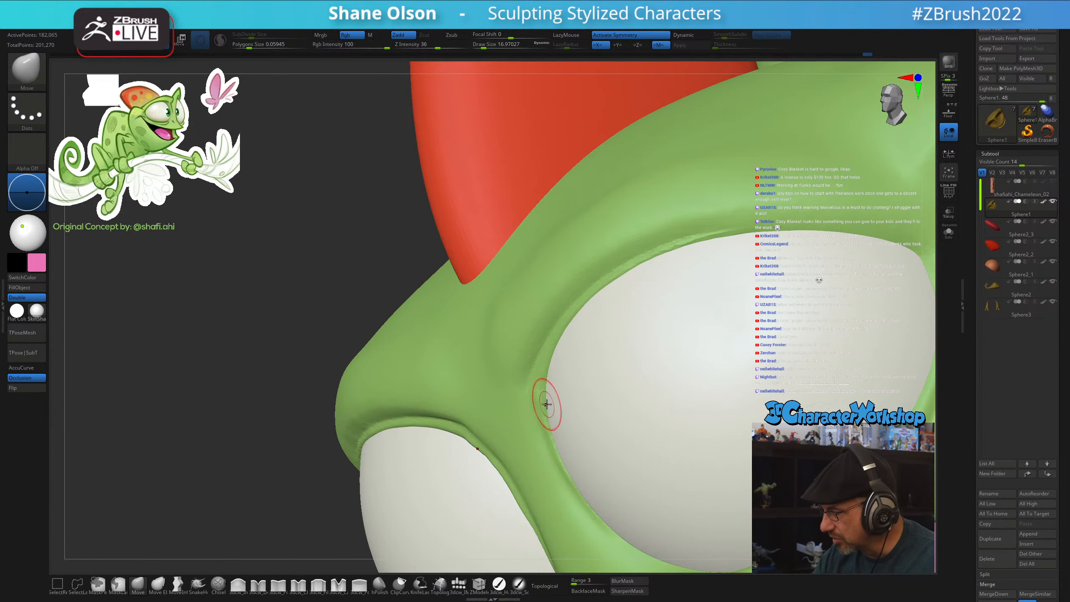
left_click(139, 586)
key("s")
left_click_drag(258, 471, 261, 471)
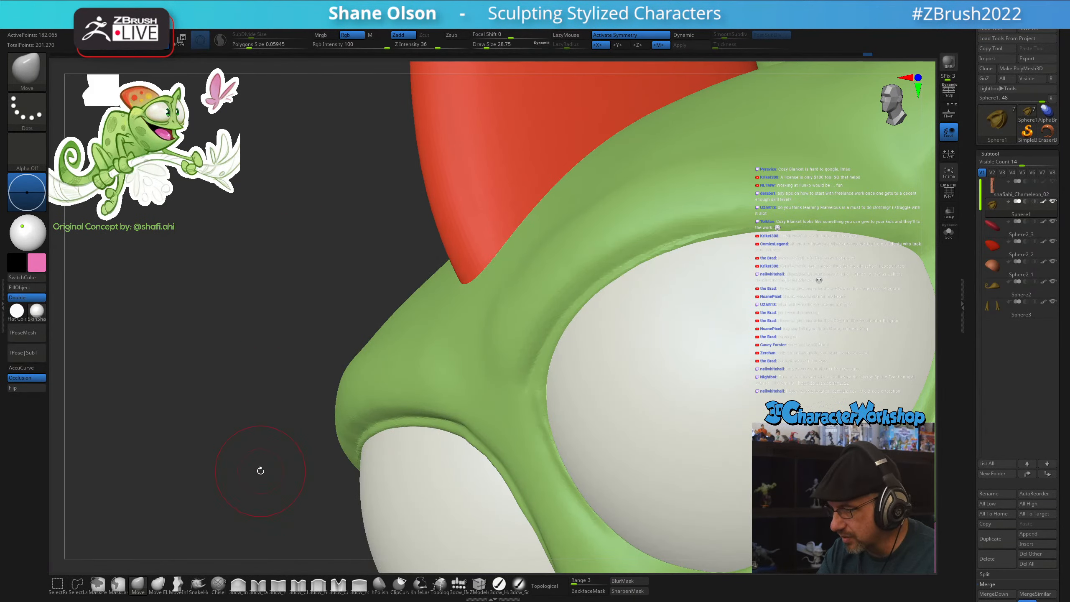
right_click_drag(574, 364, 564, 381)
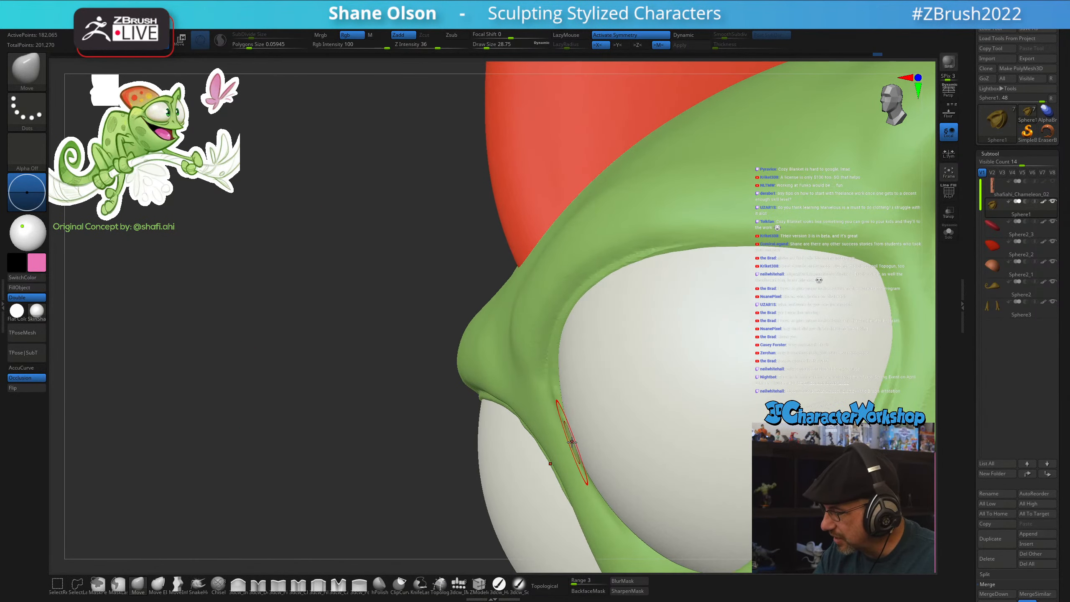
key("s")
left_click_drag(572, 441, 578, 439)
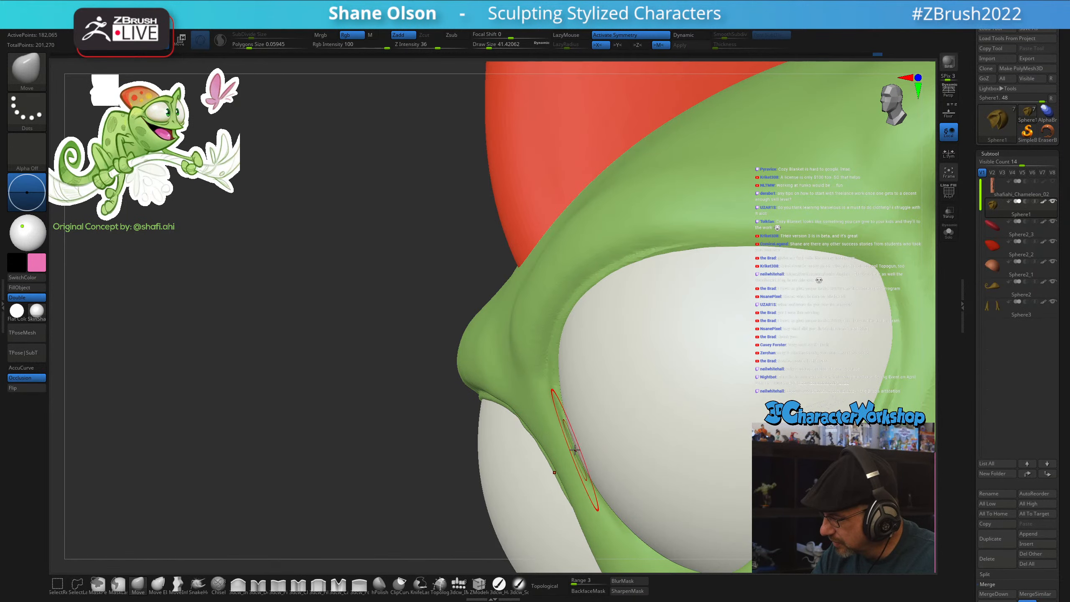
Smooth the narrow skin between the eyes and fit its edges to the eyeballs, using draw sizes of about 31 and 18
right_click_drag(599, 448, 599, 428)
mouse_move(569, 440)
left_mouse_down("shift")
mouse_move(564, 416)
mouse_move(570, 443)
left_mouse_up("shift")
mouse_move(616, 469)
right_mouse_down()
mouse_move(638, 447)
mouse_move(614, 389)
mouse_move(626, 394)
right_mouse_up()
key("w")
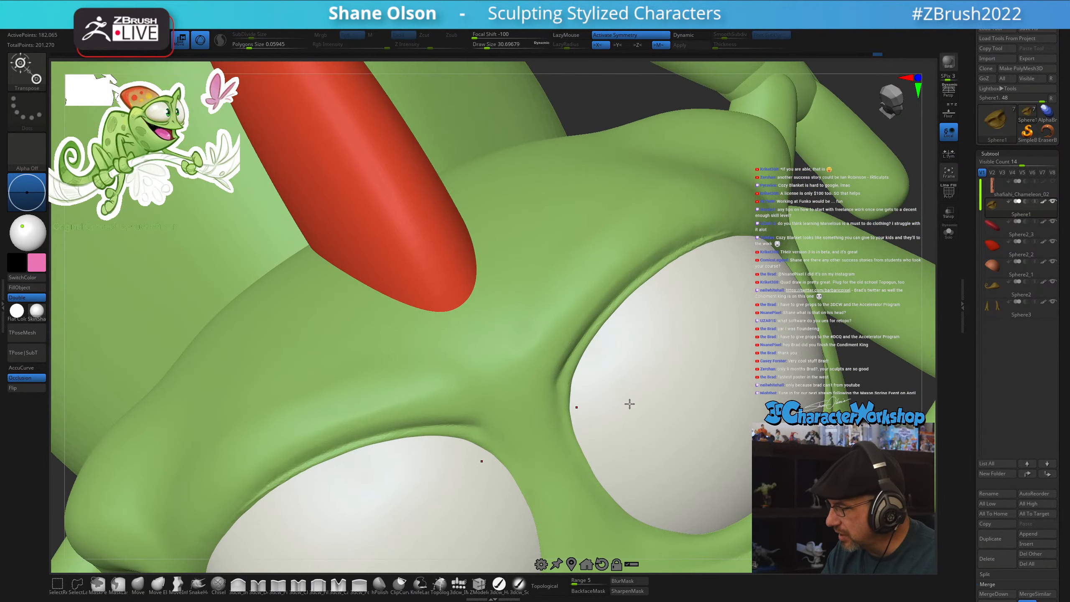
key("q")
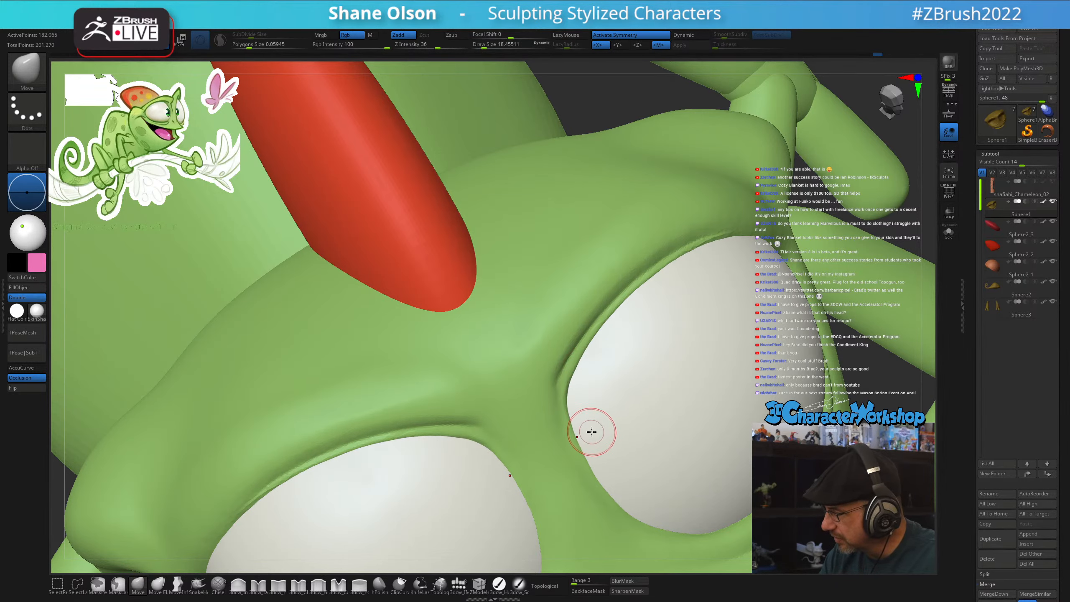
Sharpen the inner-corner eyelid creases with the 3dcw_Detail brush at draw size about 13, and smooth the rims
mouse_move(590, 433)
right_mouse_down()
mouse_move(583, 428)
mouse_move(581, 445)
right_mouse_up()
left_click(258, 586)
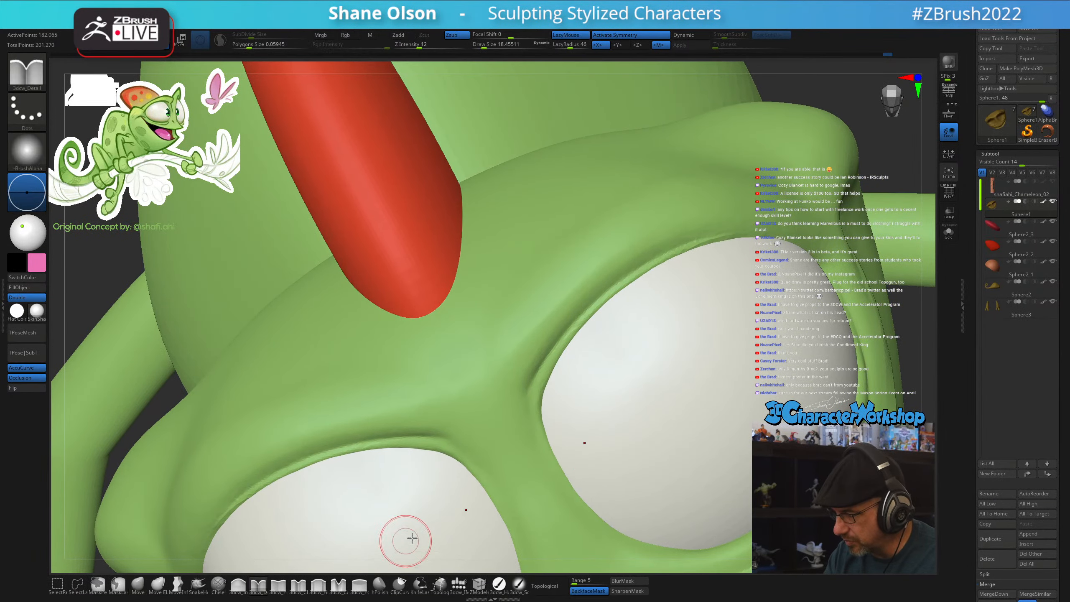
right_click_drag(559, 388, 537, 400)
key("s")
left_click_drag(537, 399, 536, 394)
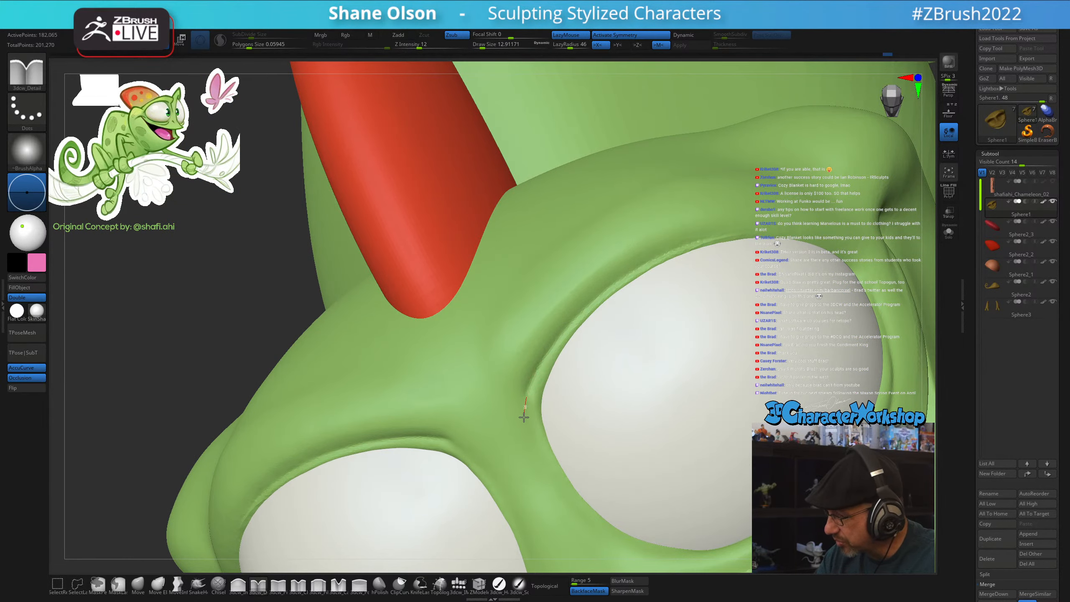
mouse_move(628, 451)
right_mouse_down()
mouse_move(622, 436)
mouse_move(641, 416)
mouse_move(611, 443)
mouse_move(529, 413)
right_mouse_up()
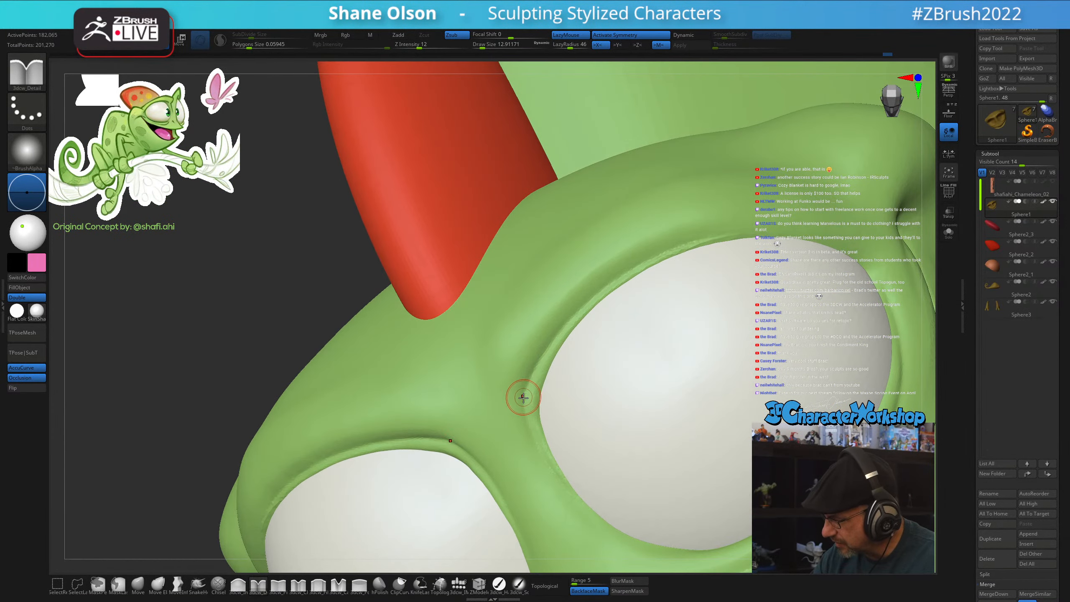
mouse_move(604, 466)
right_mouse_down()
mouse_move(604, 430)
mouse_move(604, 465)
mouse_move(636, 451)
mouse_move(622, 461)
right_mouse_up()
key("shift")
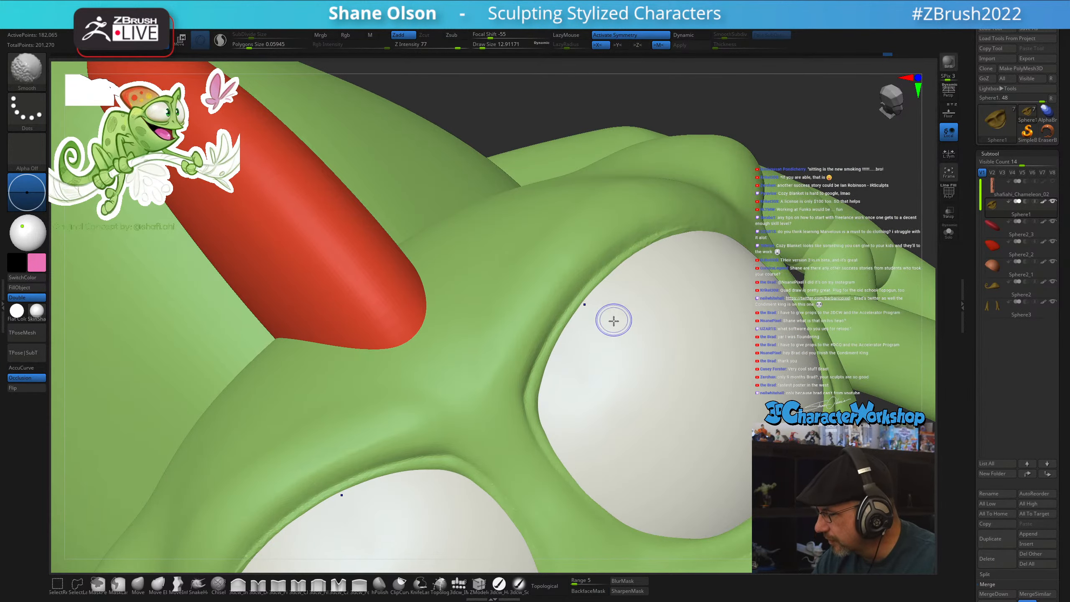
Define the edge of the upper eyelid along the eyeball with the 3dcw_Detail brush at draw size about 18
mouse_move(595, 375)
right_mouse_down()
mouse_move(602, 385)
mouse_move(614, 373)
mouse_move(760, 393)
mouse_move(709, 348)
right_mouse_up()
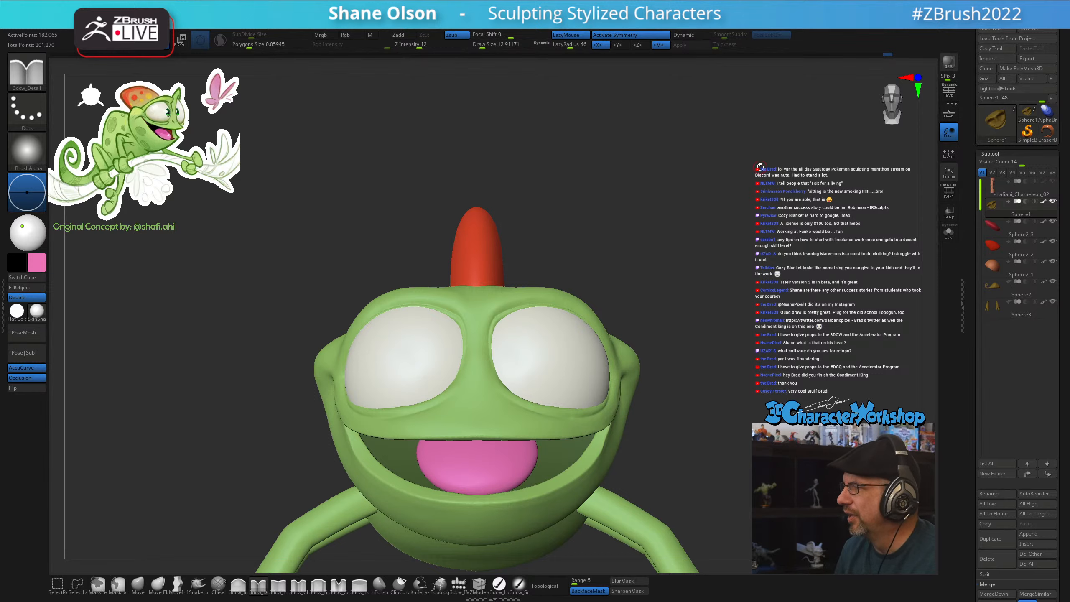
right_click_drag(755, 229, 751, 199, "alt")
right_click_drag(737, 252, 718, 235, "ctrl")
right_click_drag(719, 235, 833, 234, "alt")
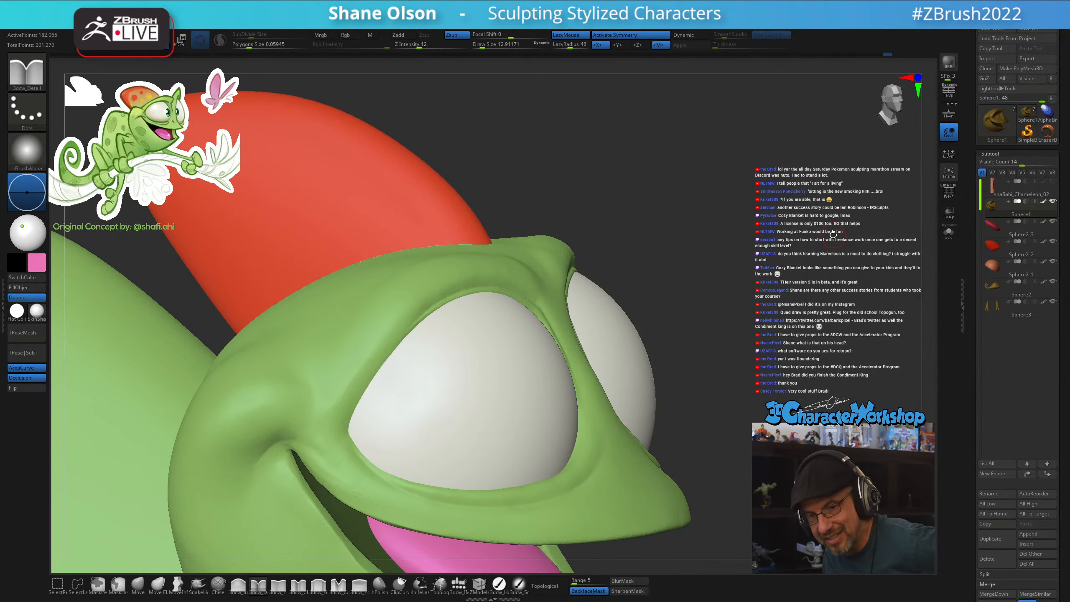
mouse_move(833, 234)
right_mouse_down()
mouse_move(526, 411)
mouse_move(506, 404)
mouse_move(652, 450)
mouse_move(622, 419)
mouse_move(583, 426)
mouse_move(564, 450)
mouse_move(574, 433)
mouse_move(543, 423)
mouse_move(576, 402)
mouse_move(547, 409)
mouse_move(547, 423)
mouse_move(536, 388)
right_mouse_up()
key("s")
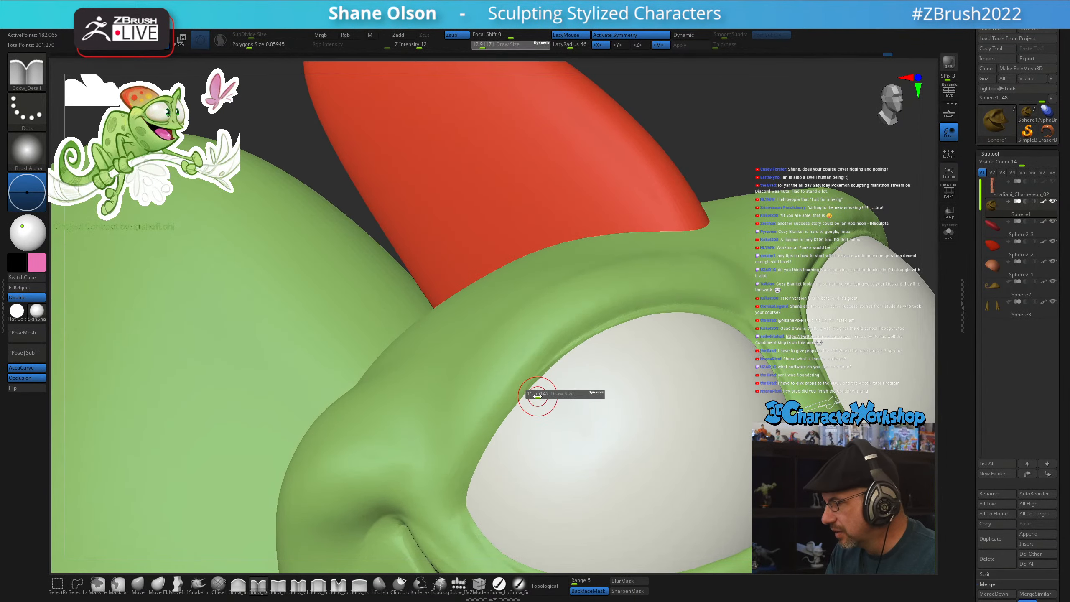
left_click_drag(538, 396, 547, 382)
key("s")
left_click_drag(585, 332, 581, 336)
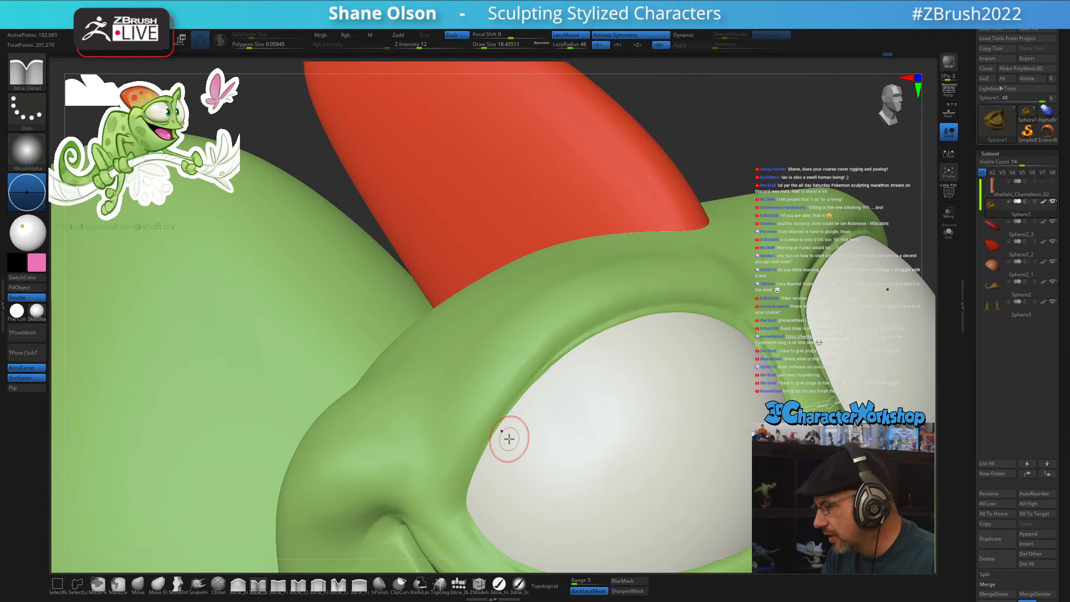
right_click_drag(527, 419, 538, 439)
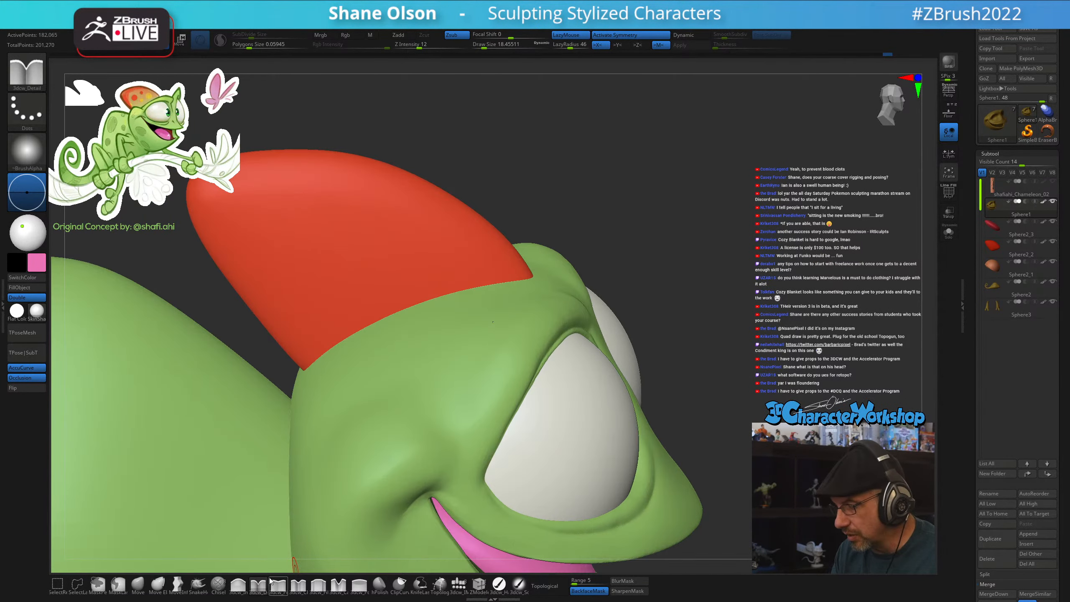
Reshape the outer upper eyelid and brow with the Move brush at draw size about 29, and smooth the brow surface
left_click(138, 584)
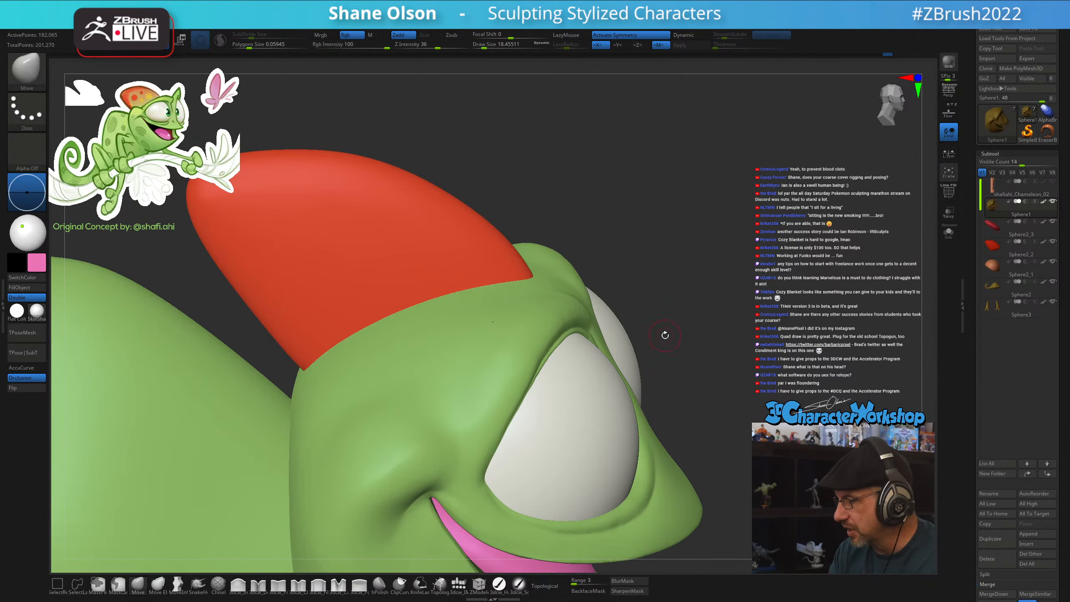
key("s")
left_click_drag(519, 416, 528, 388)
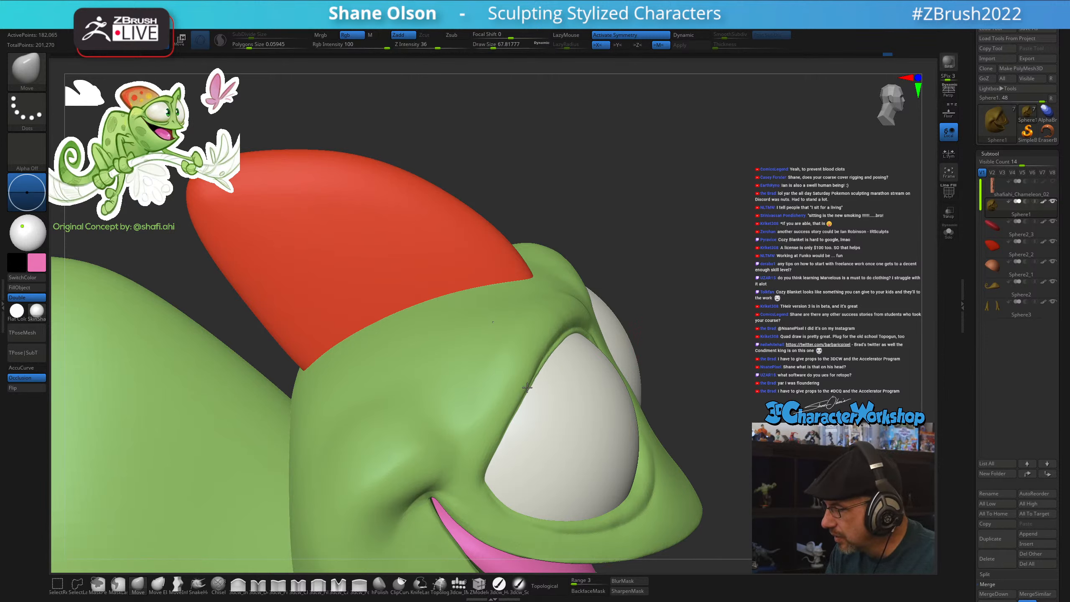
key("s")
left_click_drag(505, 423, 472, 405)
key("shift")
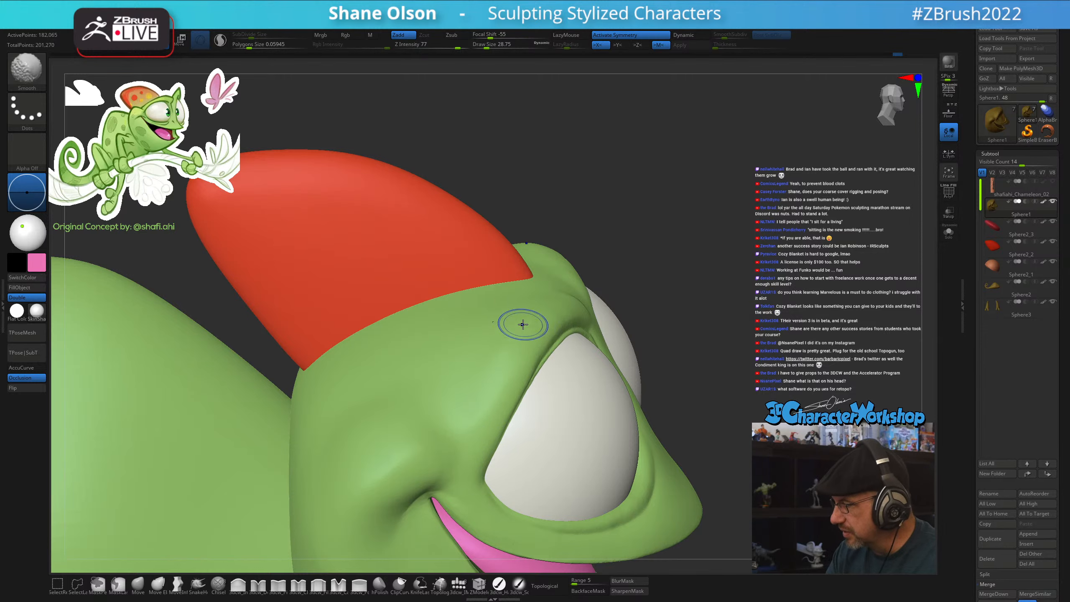
mouse_move(514, 323)
right_mouse_down()
mouse_move(511, 362)
mouse_move(509, 332)
right_mouse_up()
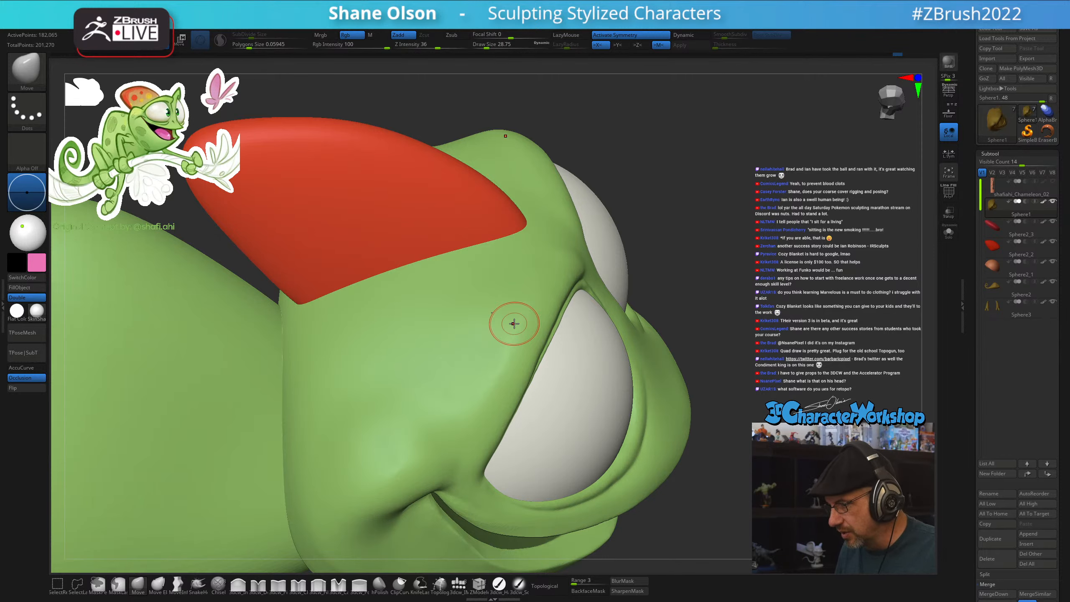
Try smoothing the brow surface above the eye with the wireframe shown, and undo the strokes
mouse_move(829, 307)
left_mouse_down()
mouse_move(832, 349)
mouse_move(833, 314)
left_mouse_up()
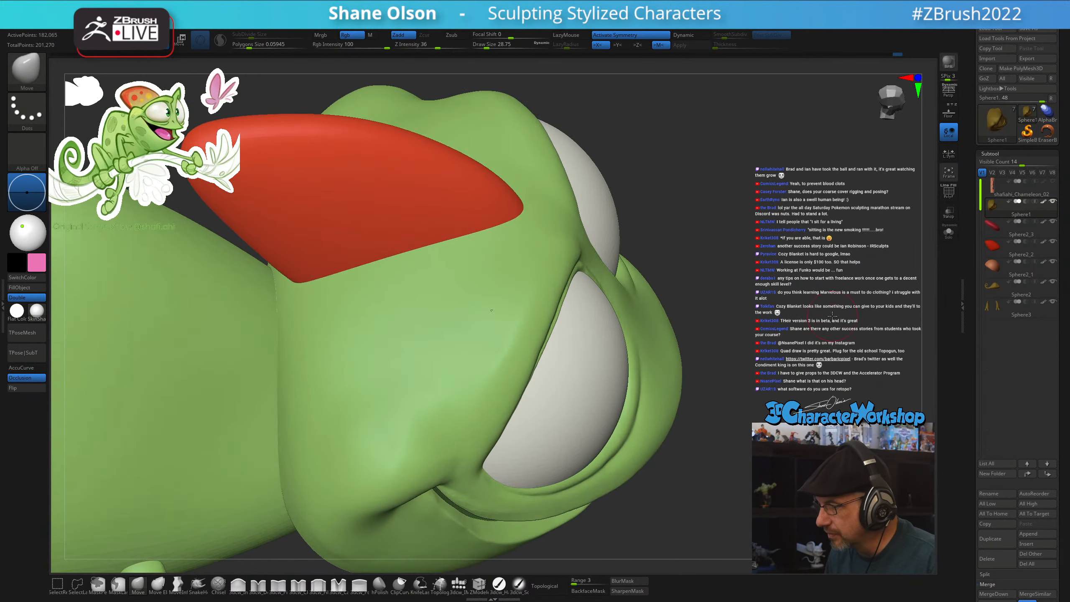
key("space")
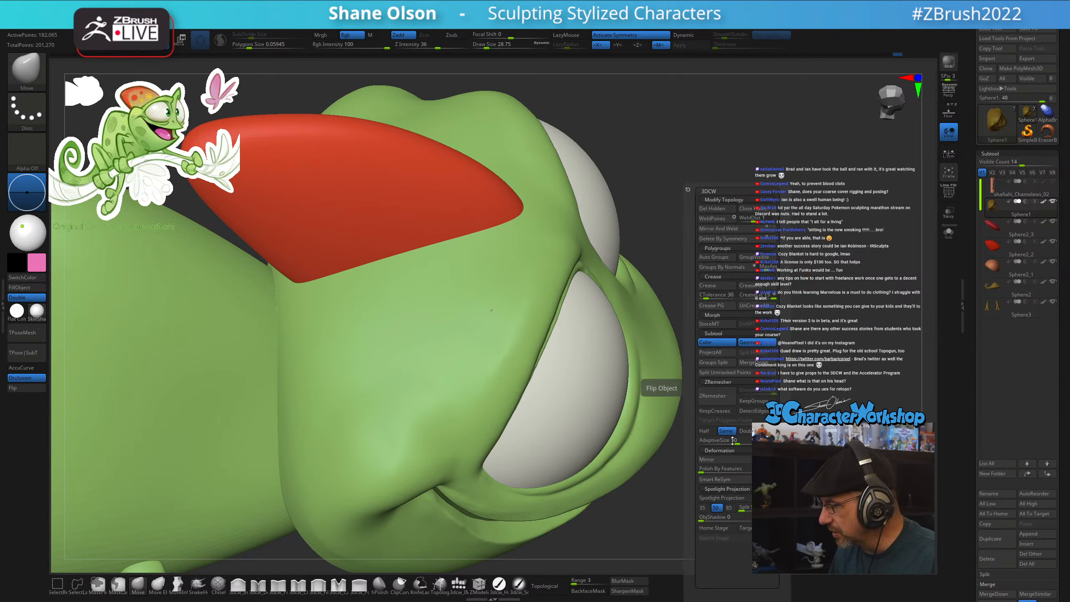
key("space")
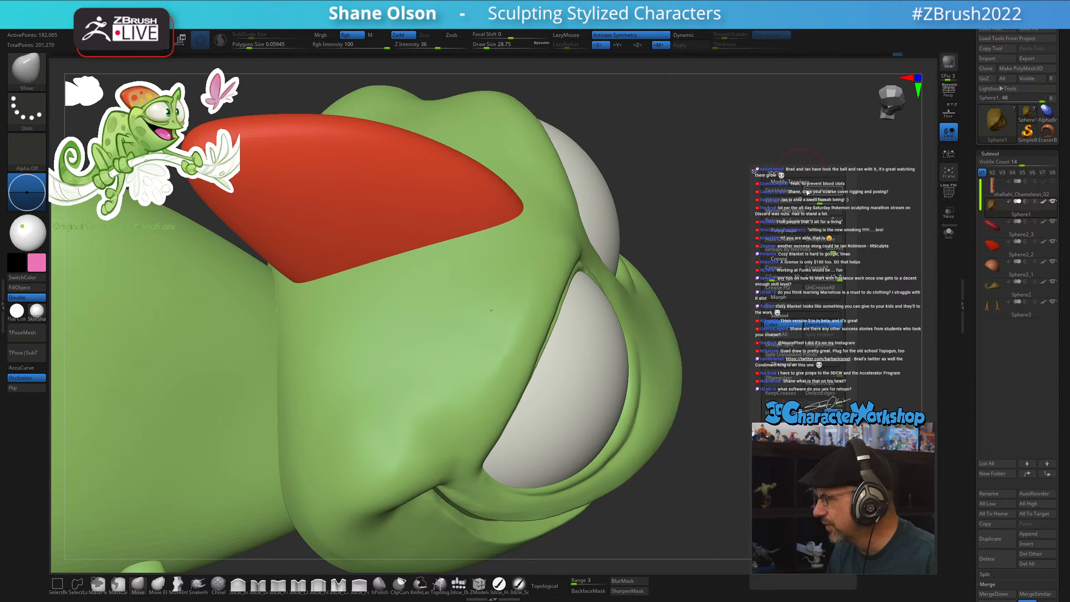
left_click_drag(689, 201, 688, 167)
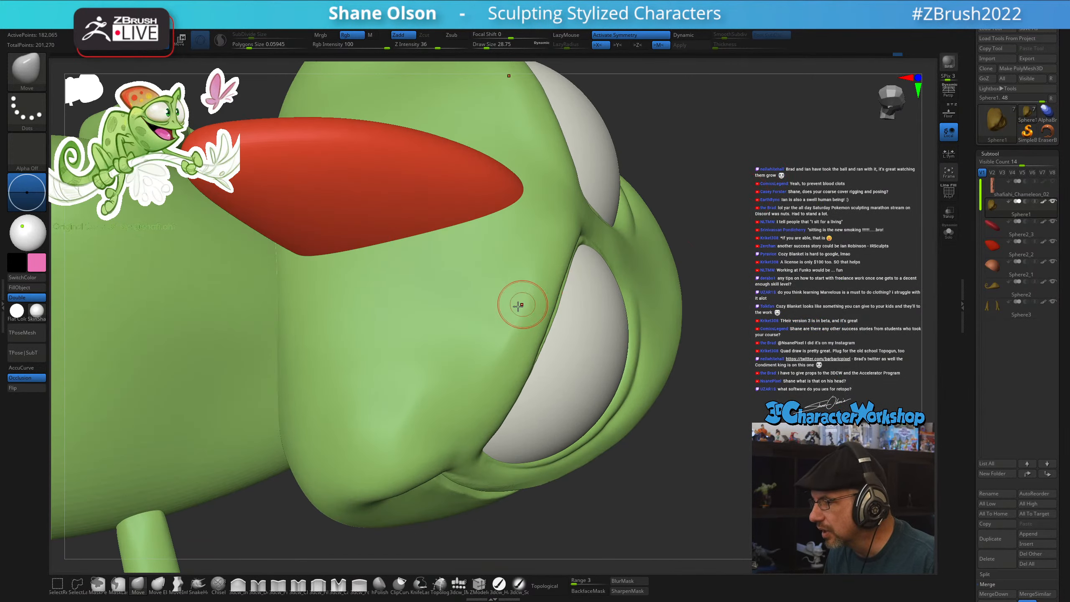
key("shift+f")
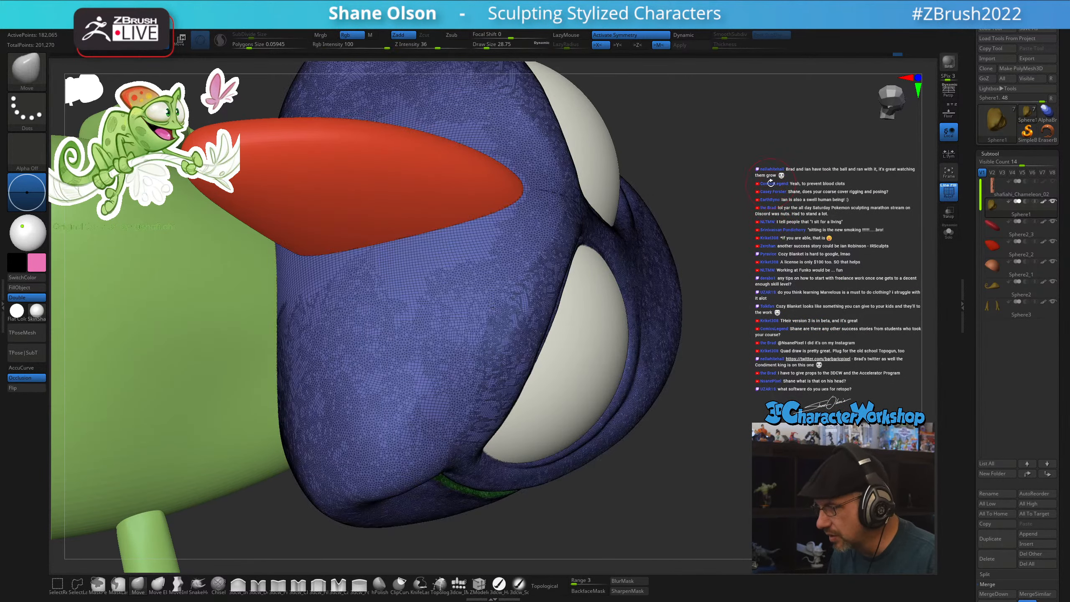
left_click_drag(771, 185, 775, 272, "alt")
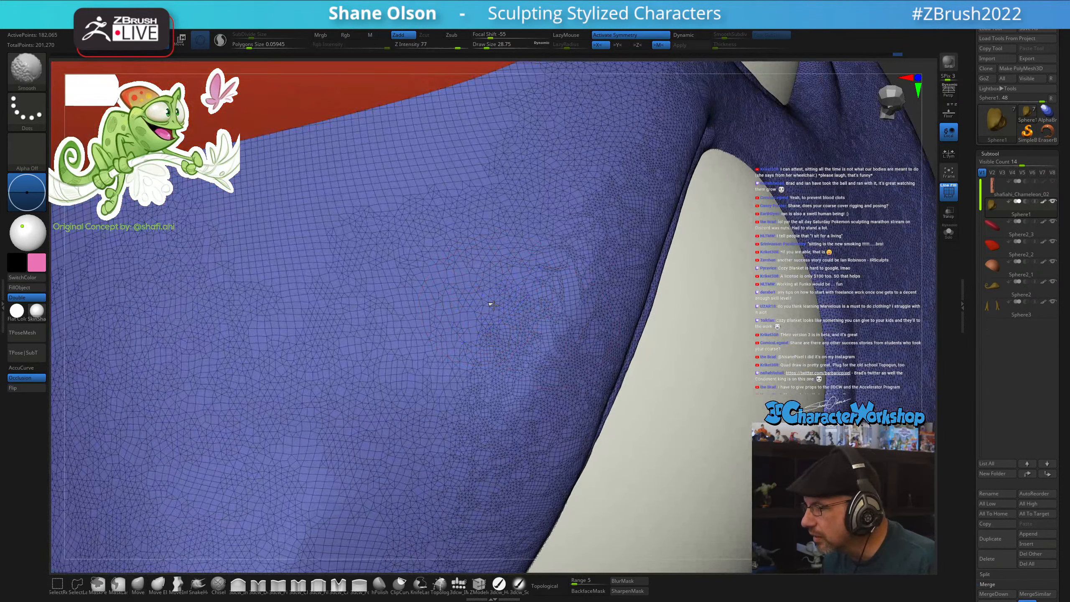
left_click_drag(502, 307, 504, 309, "shift")
key("ctrl+z")
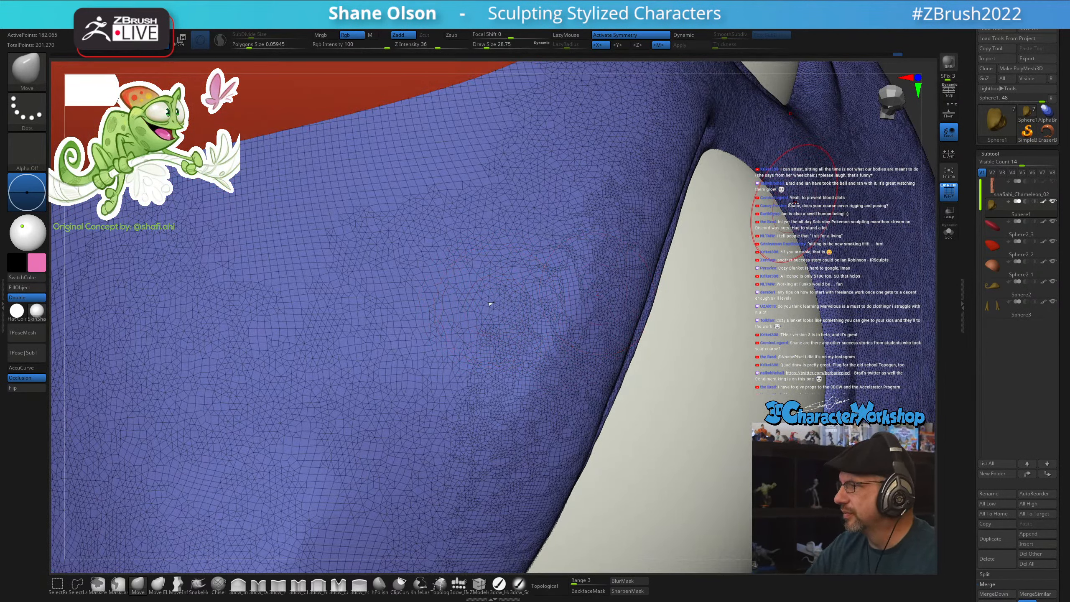
key("ctrl+z")
Mirror and weld the head mesh, and hide the wireframe to view the whole character
mouse_move(623, 399)
left_mouse_down("alt")
mouse_move(627, 371)
mouse_move(602, 396)
left_mouse_up("alt")
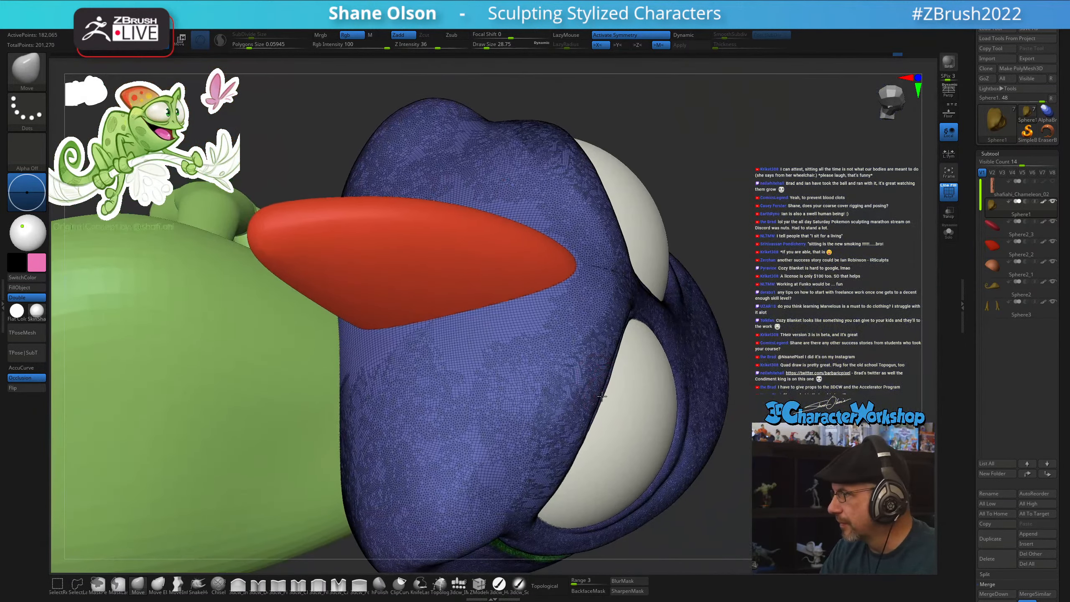
right_click_drag(602, 396, 743, 465)
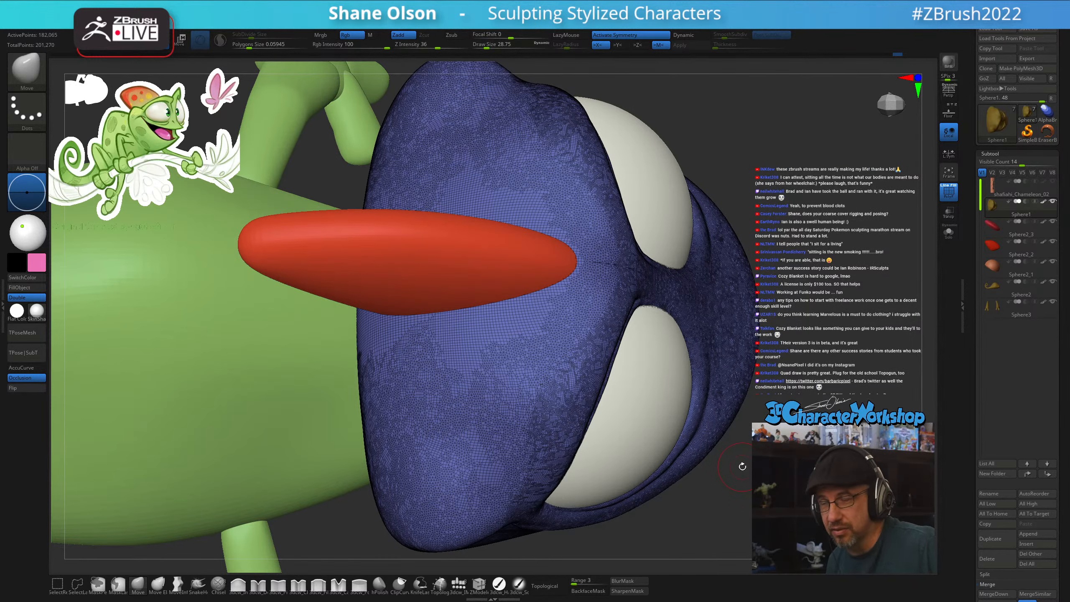
right_click_drag(740, 394, 736, 412)
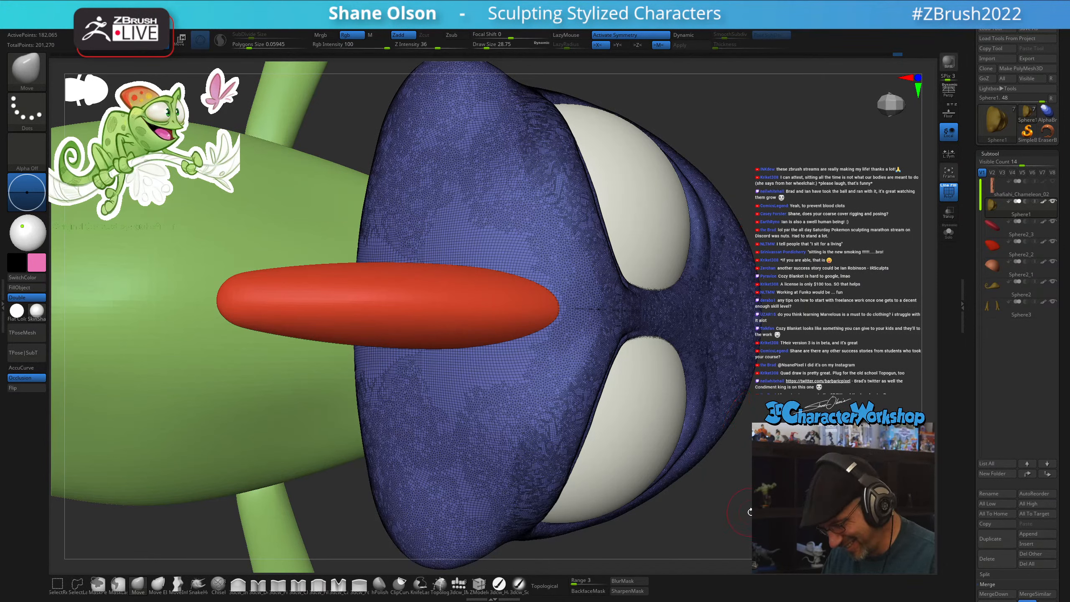
key("space")
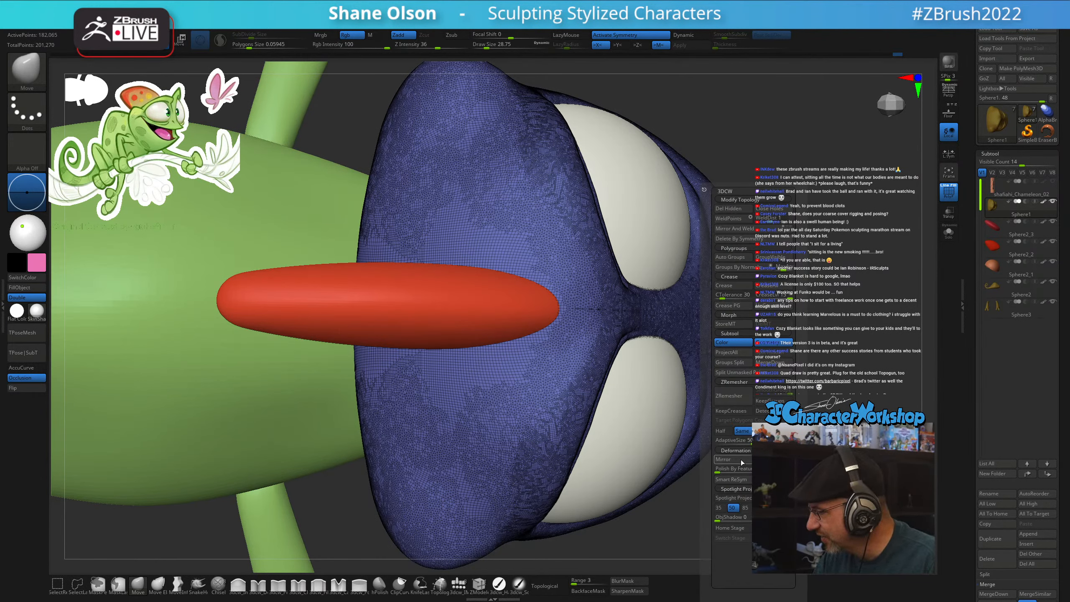
left_click(745, 229)
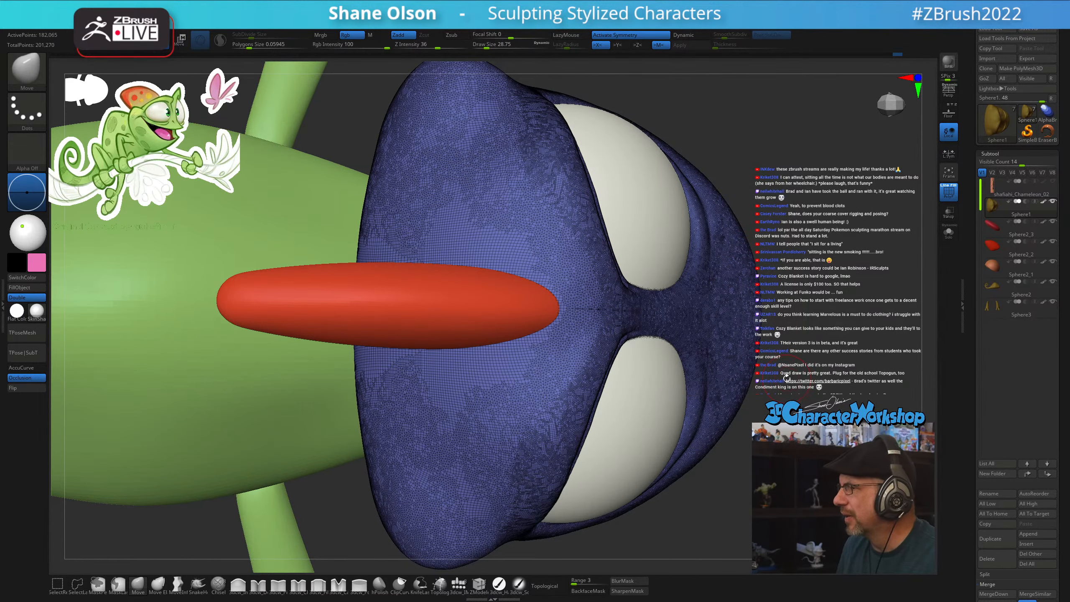
left_click_drag(787, 374, 758, 169, "alt")
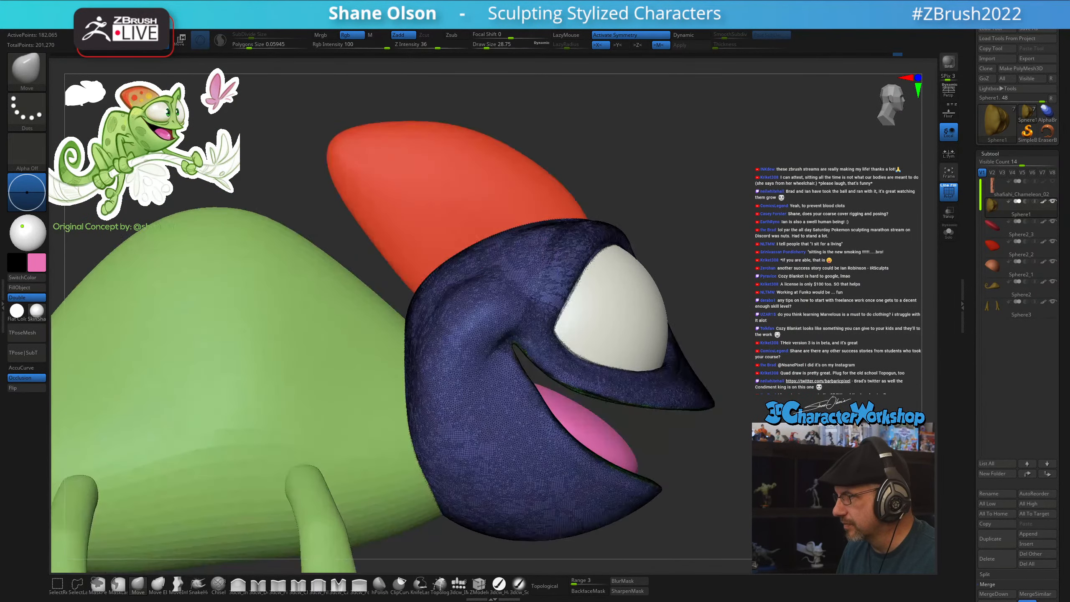
key("shift+f")
key("f")
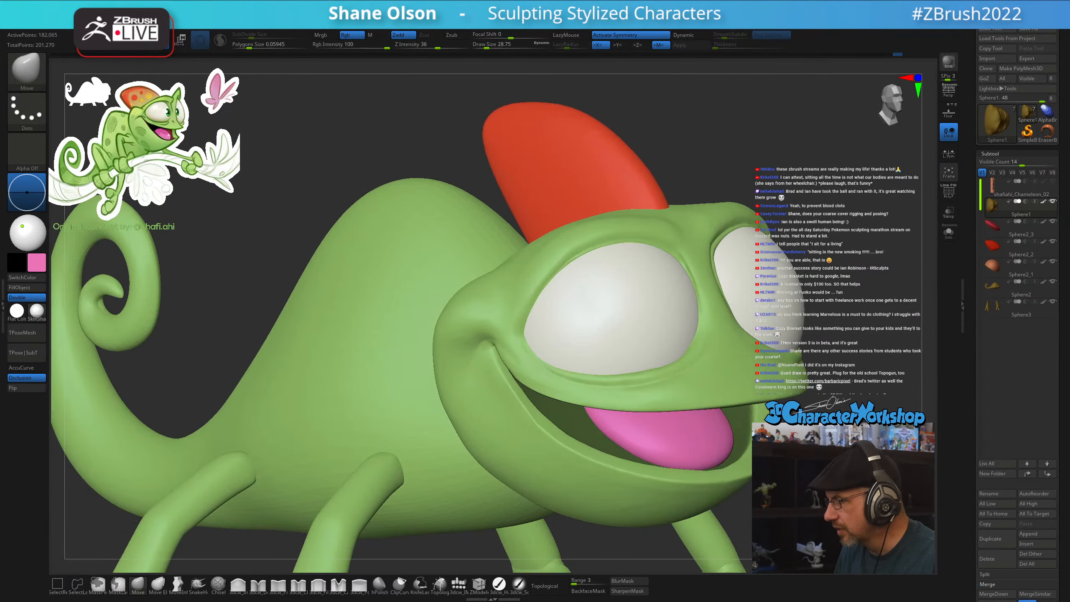
Examine the whole chameleon from three-quarter and front angles to judge the head and eyes
left_click_drag(758, 296, 716, 249, "alt")
left_click_drag(815, 340, 731, 415)
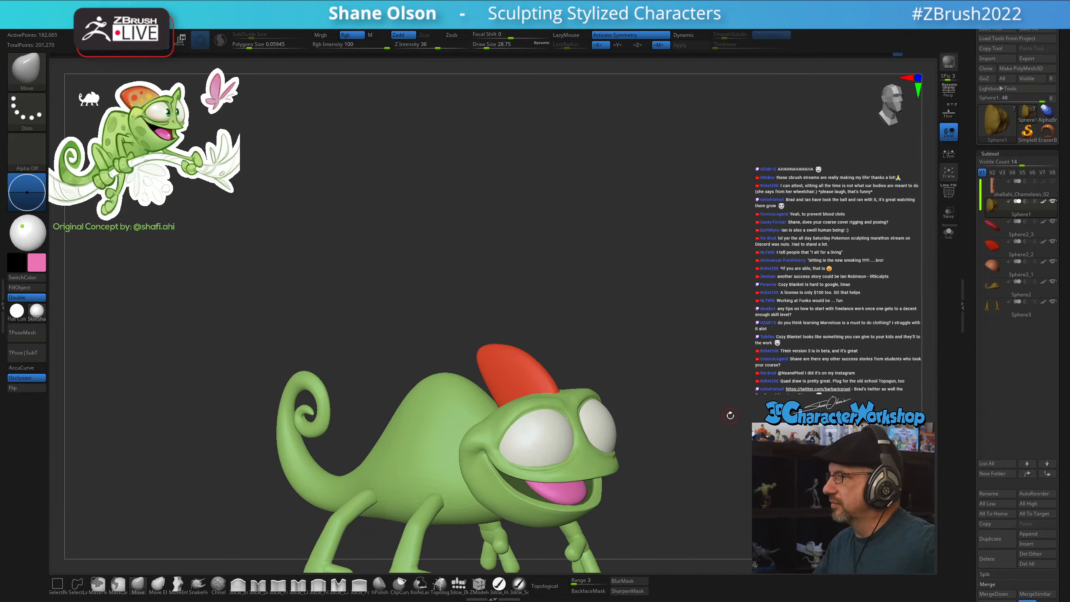
left_click_drag(636, 338, 631, 342)
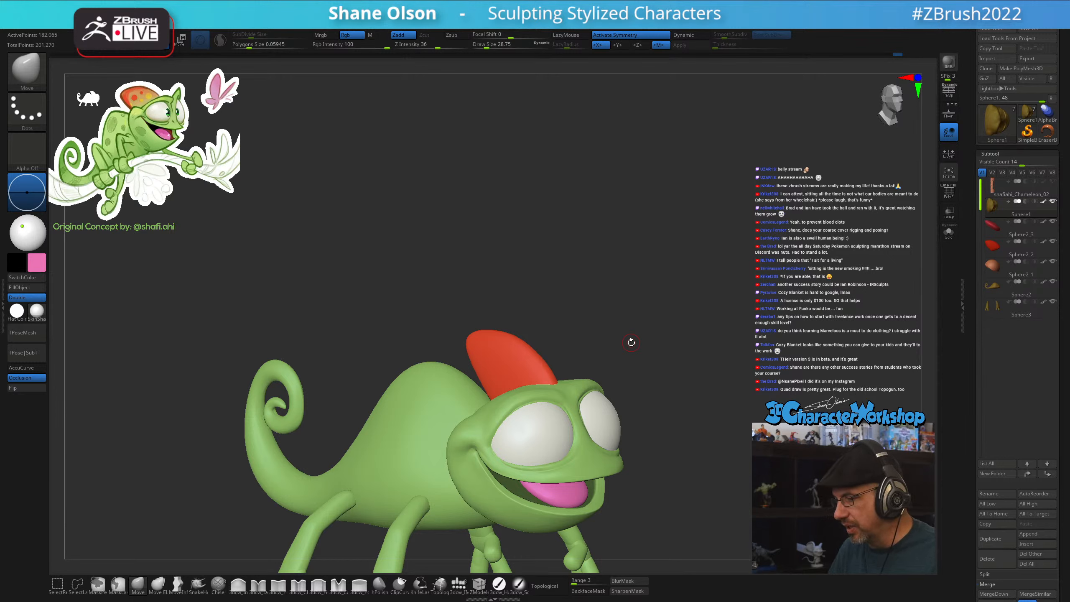
left_click_drag(638, 416, 619, 451)
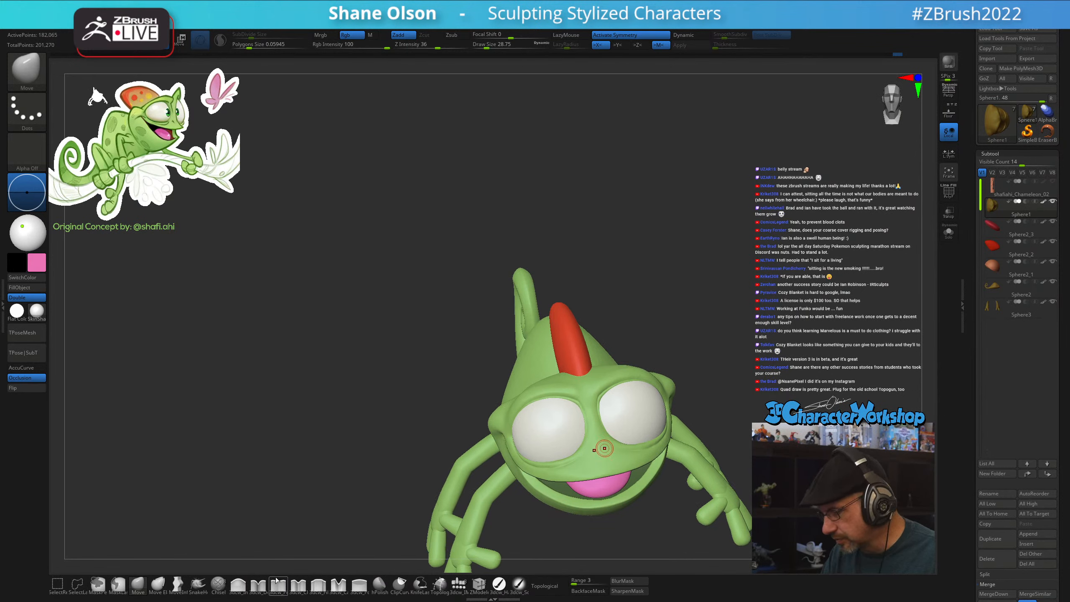
mouse_move(682, 325)
left_mouse_down("alt")
mouse_move(680, 382)
mouse_move(682, 362)
mouse_move(704, 384)
left_mouse_up("alt")
Fill the brow area above the eyelids with the 3dcw_Fill brush at draw size about 23, checking the head's wireframe
key("s")
left_click_drag(710, 426, 707, 427)
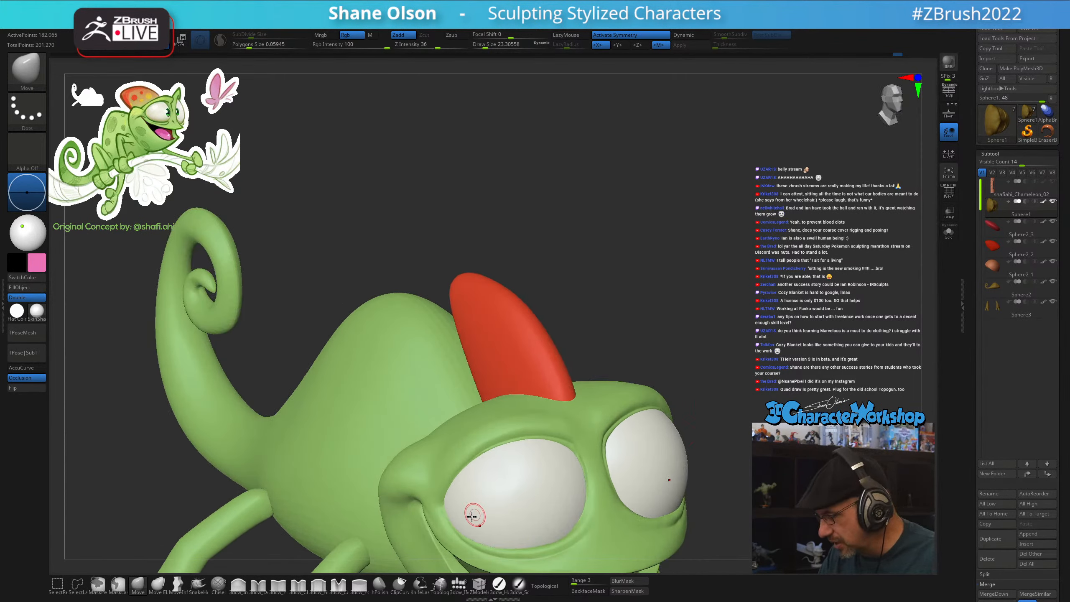
key("b")
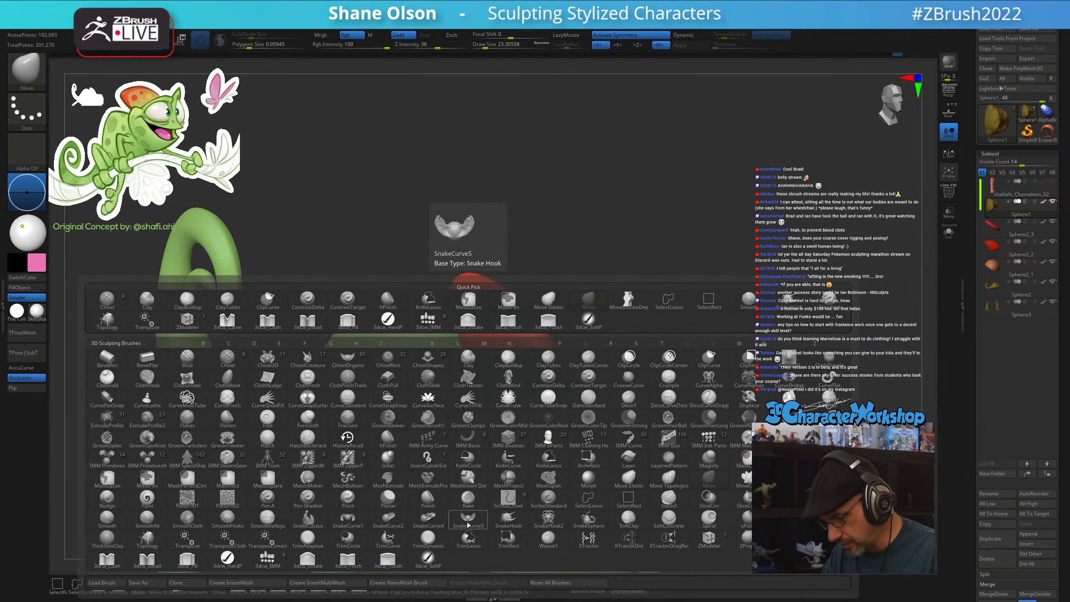
key("c")
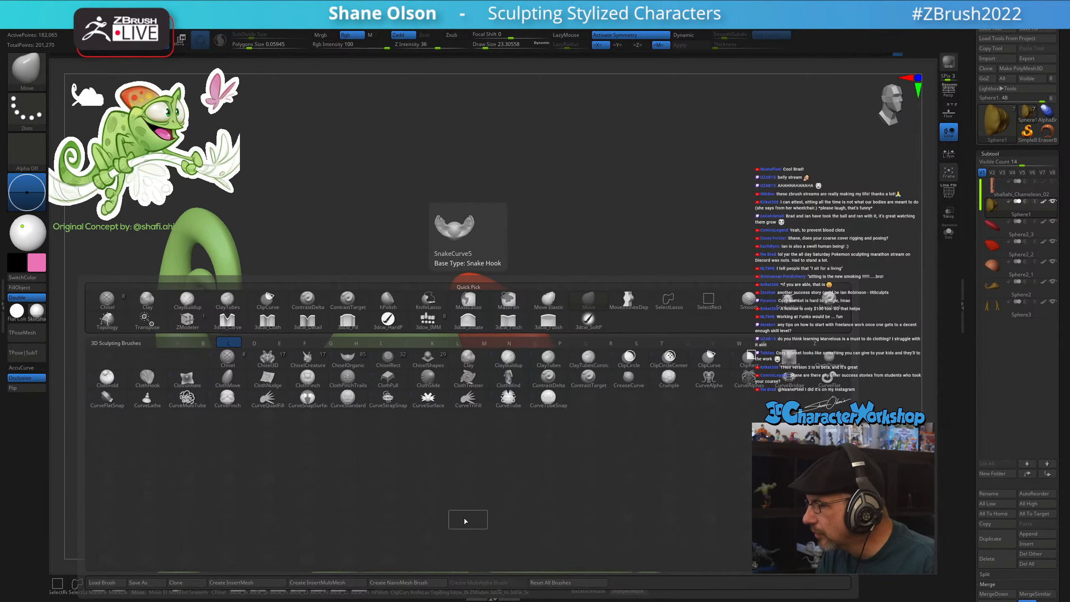
key("Escape")
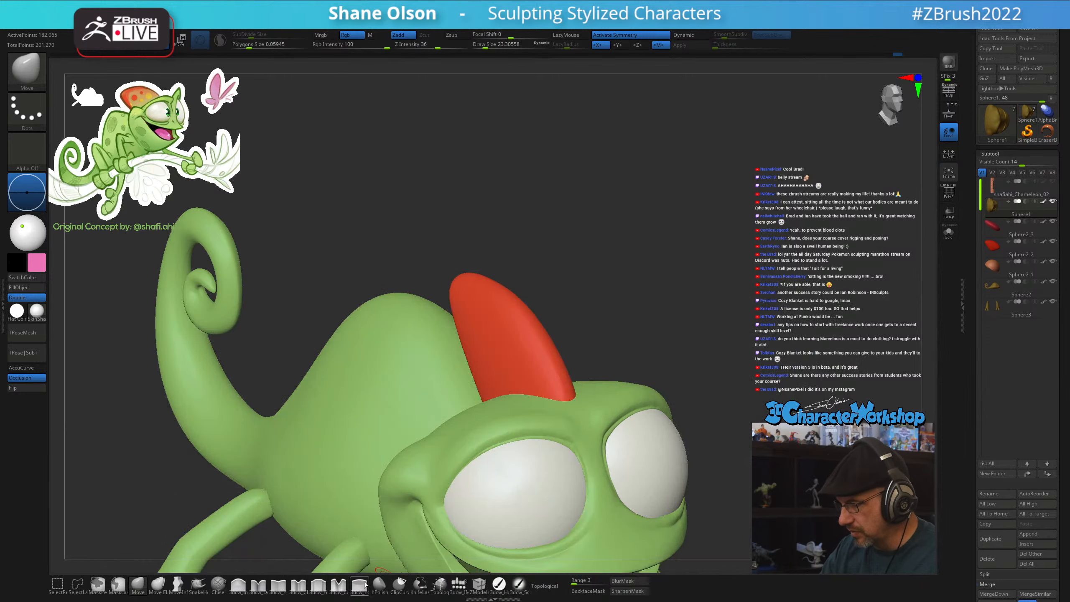
left_click(323, 584)
mouse_move(651, 307)
left_mouse_down()
mouse_move(679, 310)
mouse_move(675, 476)
mouse_move(632, 430)
mouse_move(598, 453)
mouse_move(594, 428)
left_mouse_up()
key("shift")
key("shift+f")
right_click_drag(593, 428, 581, 404)
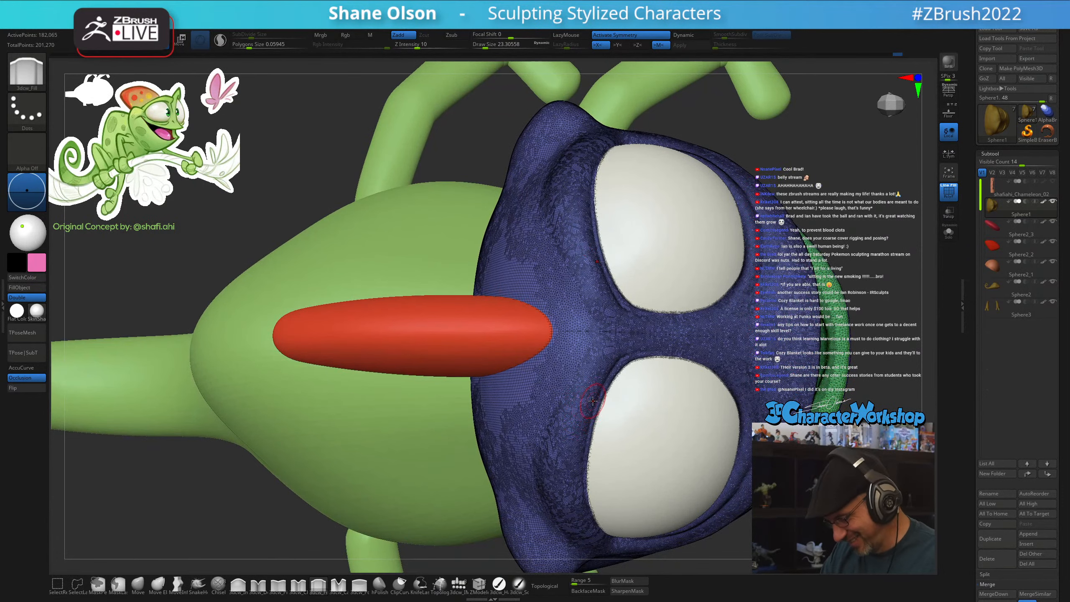
key("shift+f")
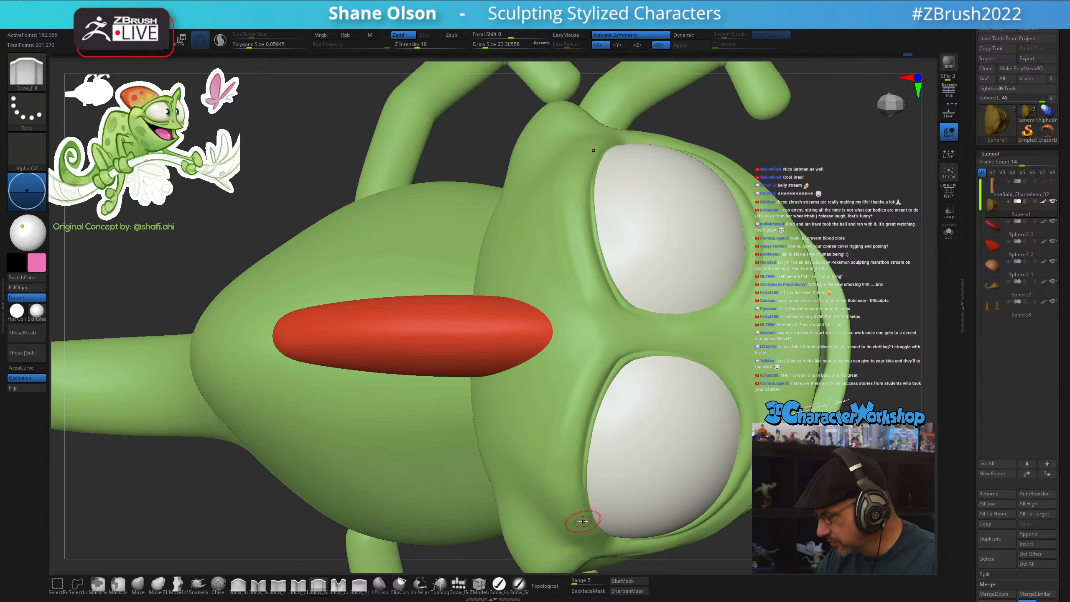
Build up the upper eyelid rim near the inner corner with the 3dcw_Fill brush and smooth the brow beside it
right_click_drag(577, 463, 550, 334)
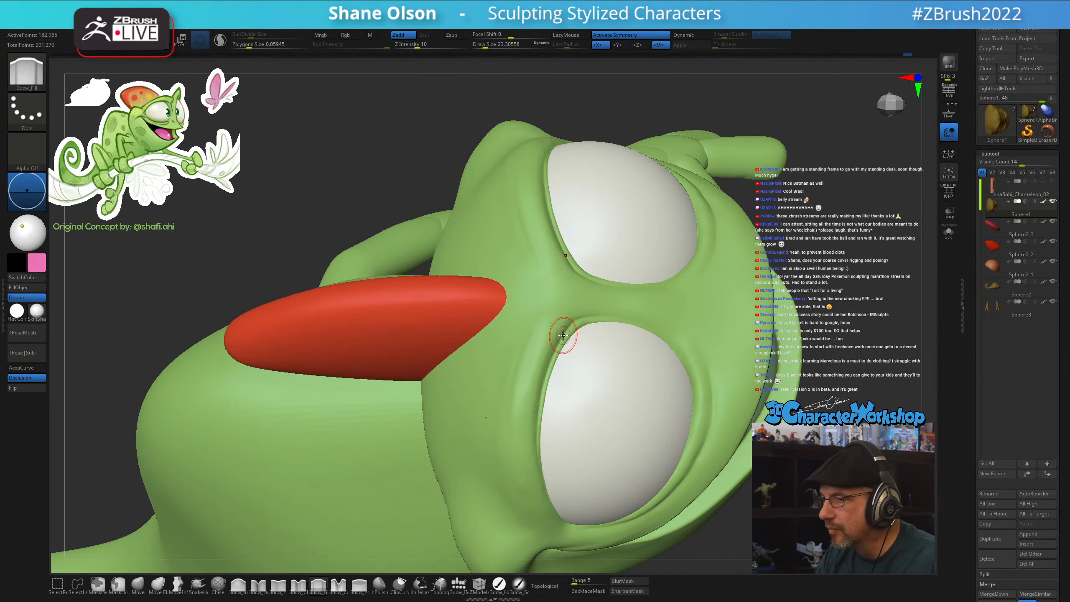
mouse_move(562, 313)
left_mouse_down()
mouse_move(541, 352)
mouse_move(550, 328)
left_mouse_up()
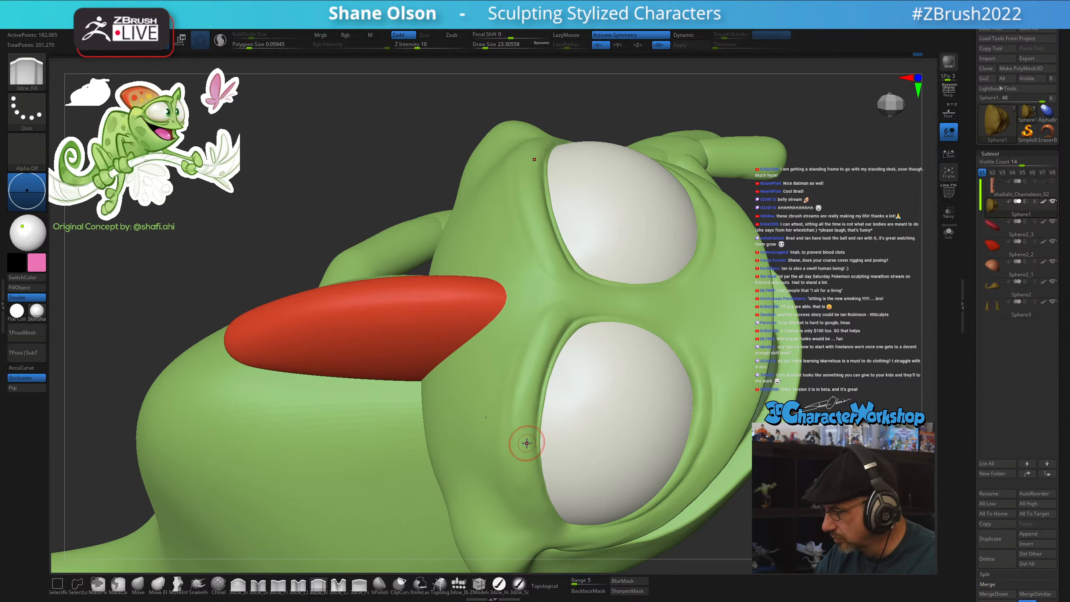
right_click_drag(524, 443, 524, 414)
mouse_move(503, 453)
left_mouse_down("shift")
mouse_move(537, 325)
mouse_move(506, 471)
mouse_move(526, 342)
mouse_move(528, 381)
left_mouse_up("shift")
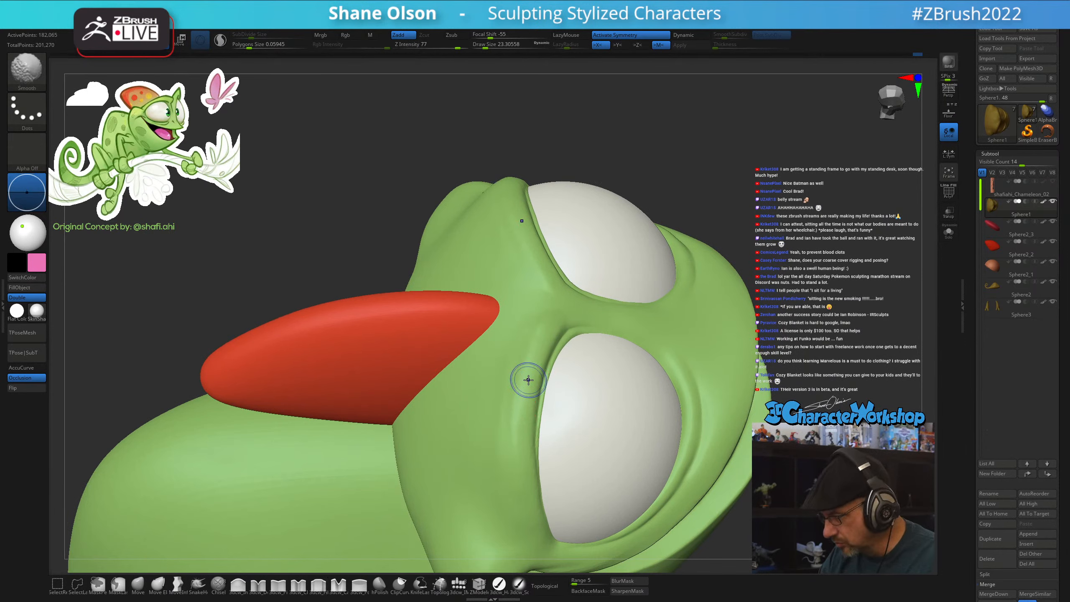
Fill the brow bridge between the eyes and the upper eyelid's inner corner with the 3dcw_Fill brush at draw size about 23
key("shift+f")
key("shift+f")
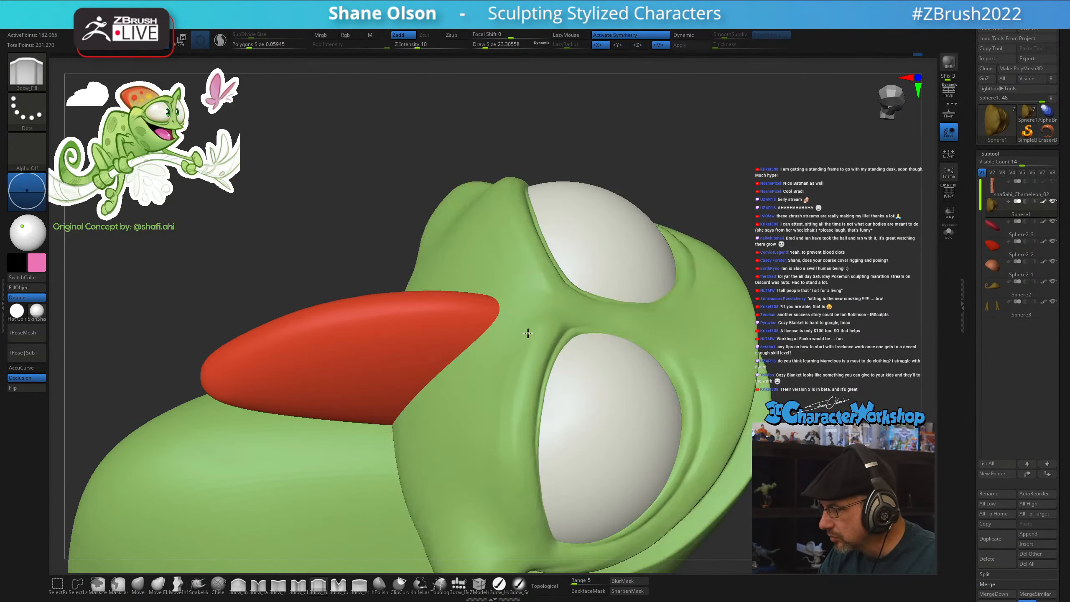
right_click_drag(574, 349, 566, 346)
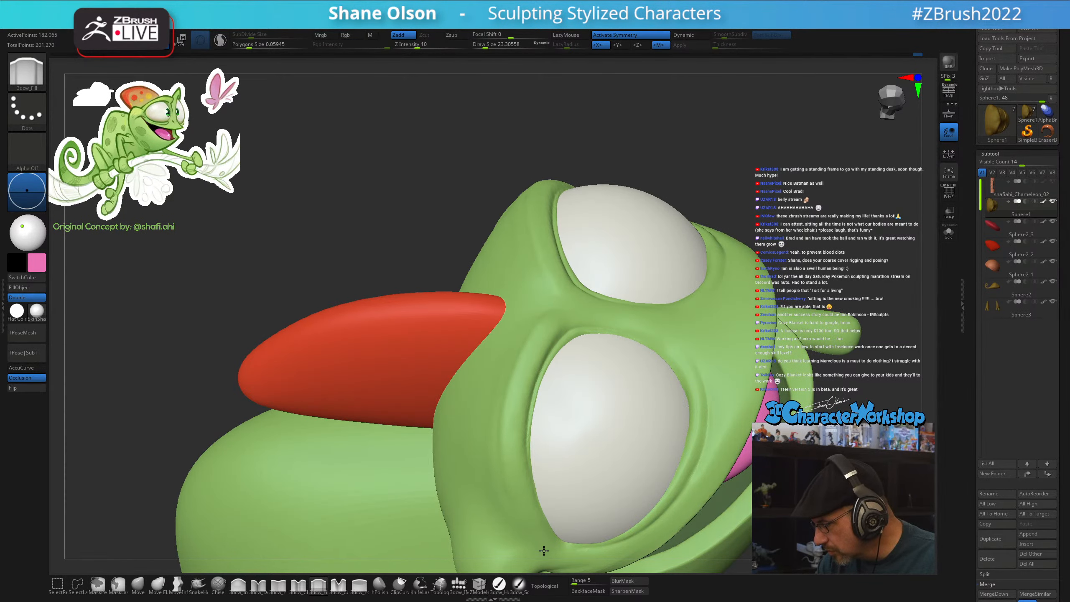
right_click_drag(514, 422, 524, 426)
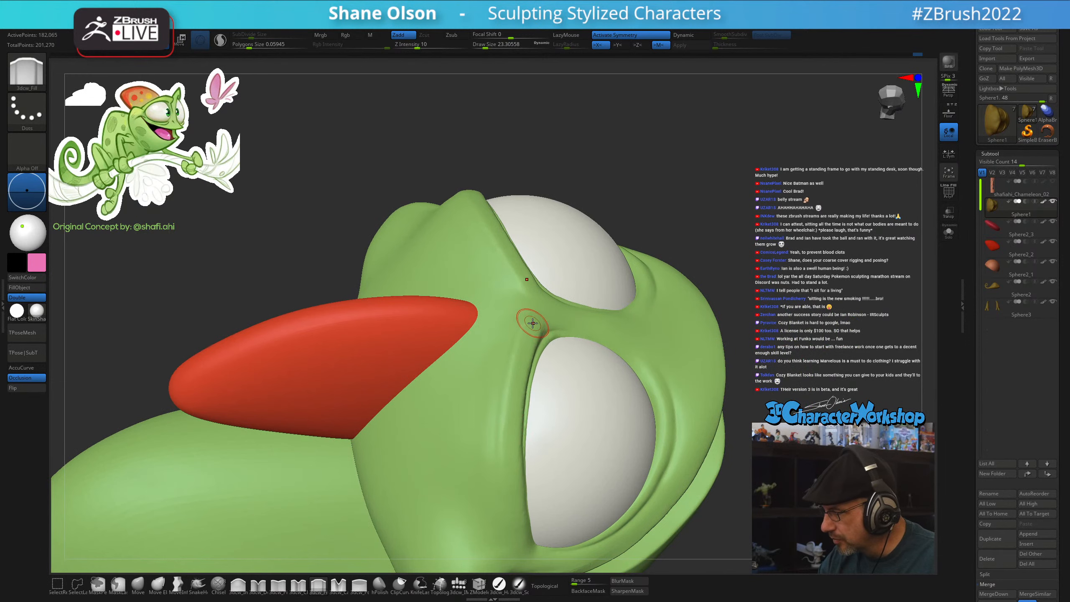
right_click_drag(514, 421, 528, 363)
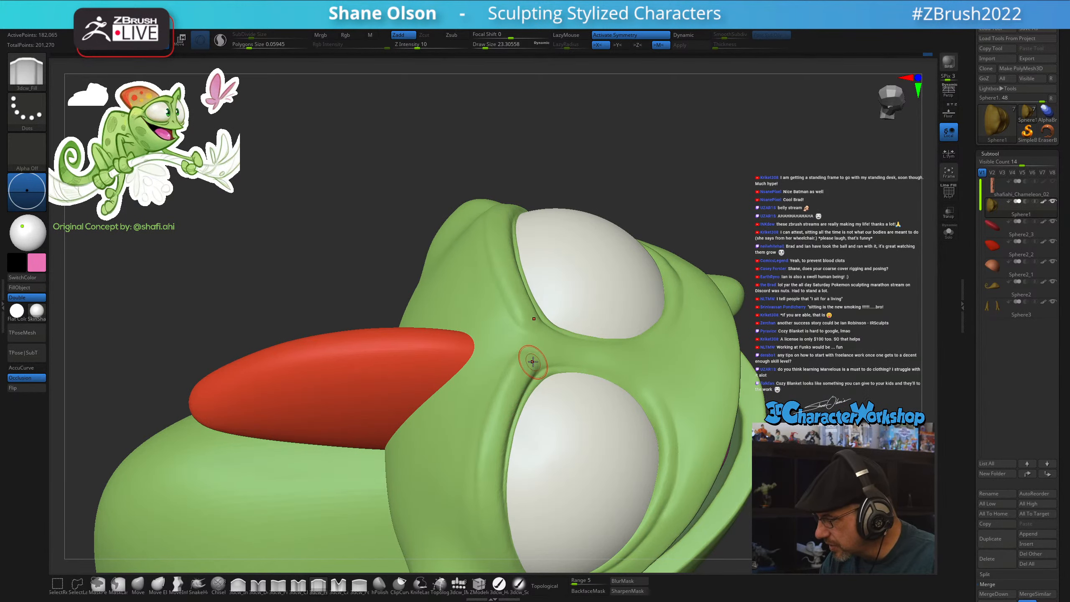
right_click_drag(527, 369, 546, 304)
mouse_move(552, 291)
left_mouse_down()
mouse_move(533, 337)
mouse_move(544, 304)
left_mouse_up()
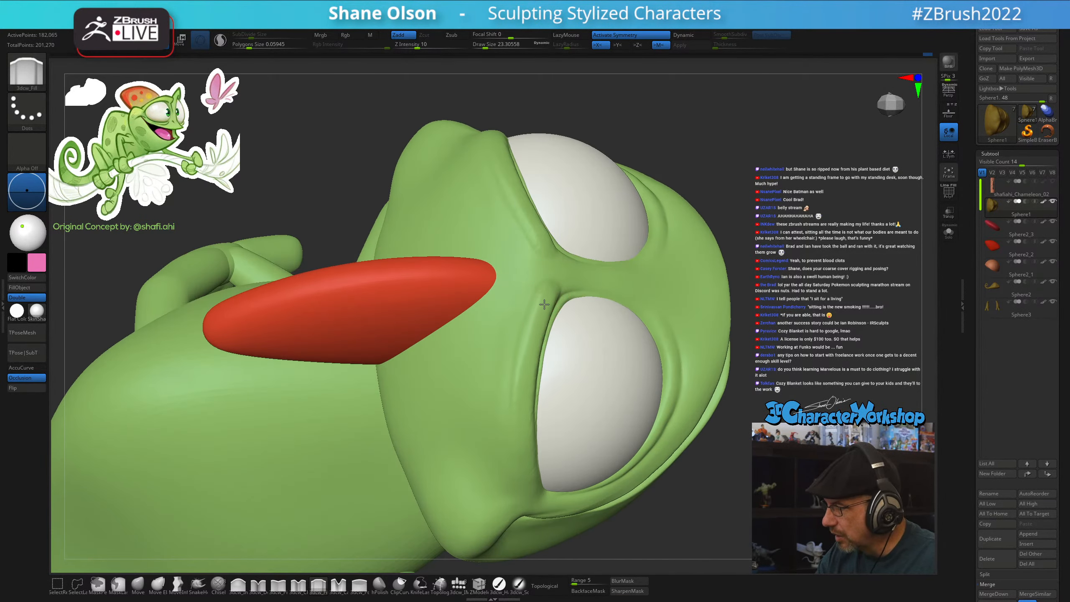
Build up the upper eyelid rim beside the brow and smooth it, checking the head from above and three-quarter views
right_click_drag(528, 382, 522, 382)
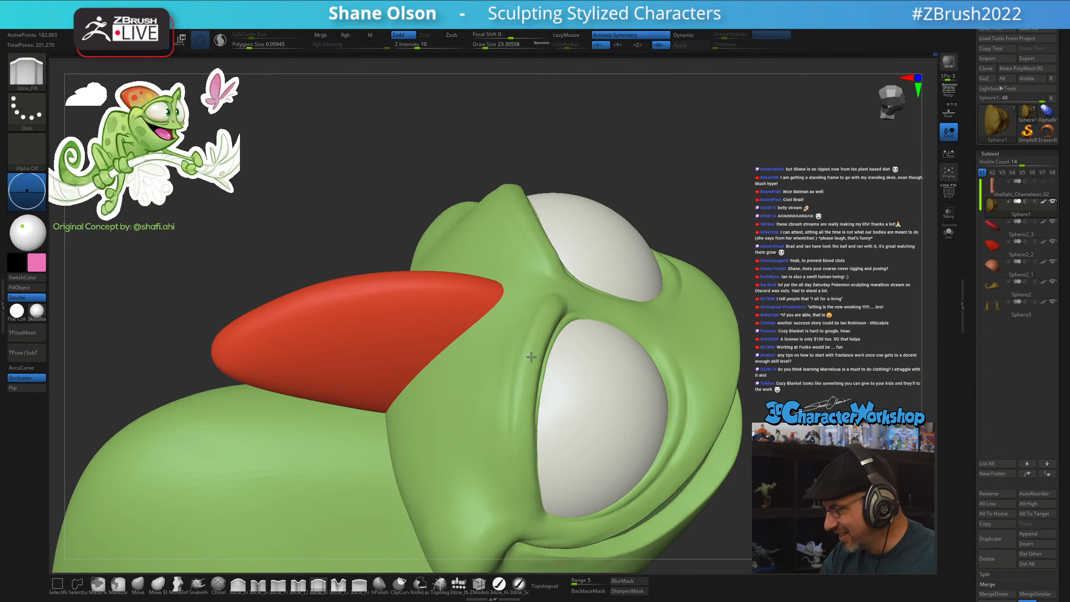
right_click_drag(521, 437, 497, 386)
key("shift")
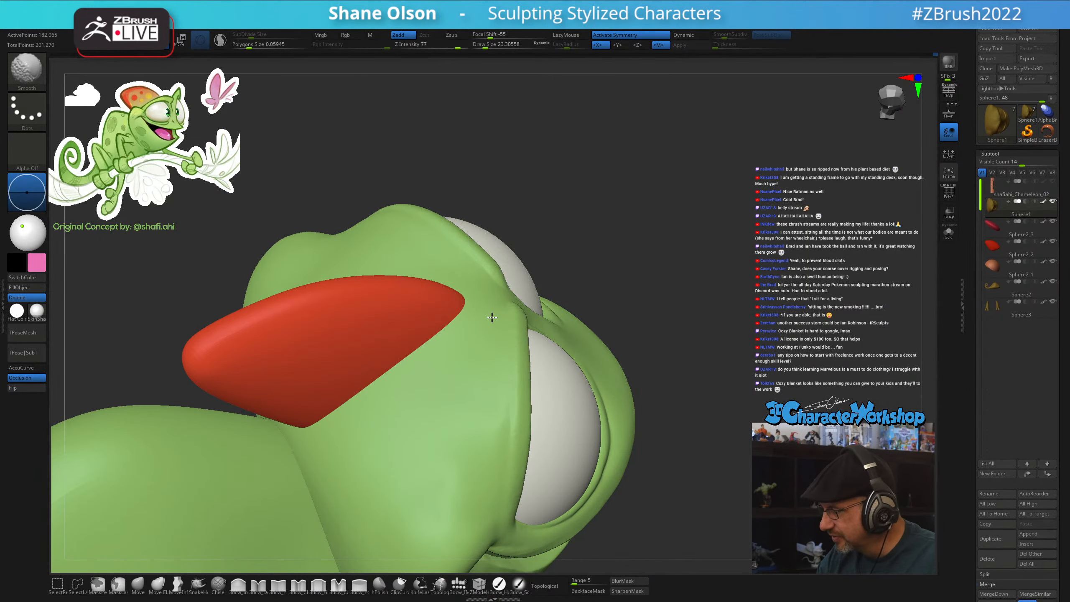
mouse_move(697, 473)
right_mouse_down()
mouse_move(682, 472)
mouse_move(694, 390)
mouse_move(684, 427)
mouse_move(628, 422)
mouse_move(613, 405)
mouse_move(674, 416)
mouse_move(699, 407)
right_mouse_up()
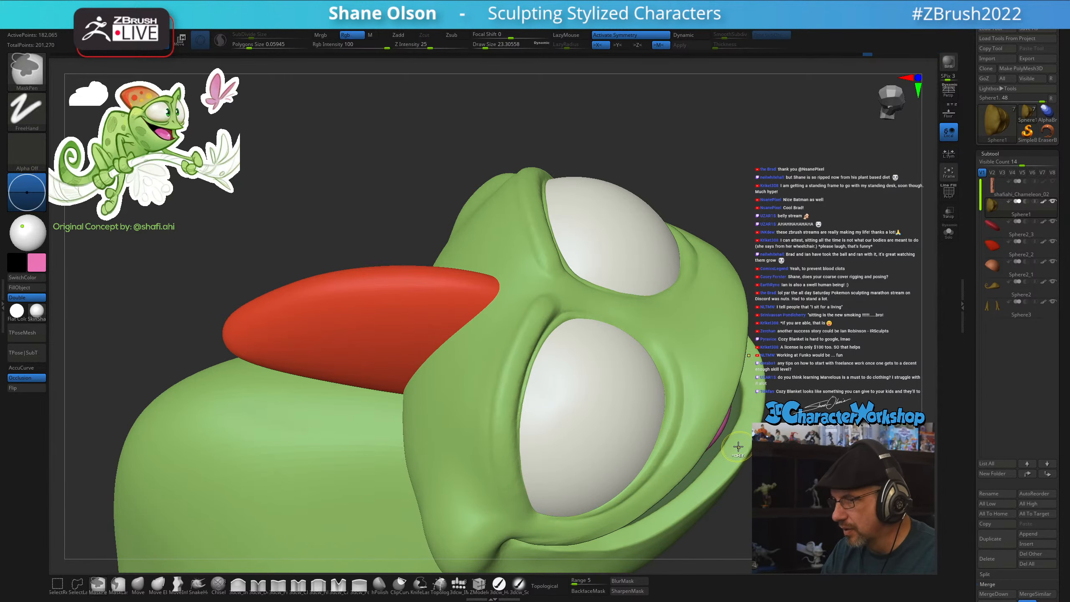
right_click_drag(739, 446, 726, 362, "ctrl")
right_click_drag(726, 362, 708, 296)
right_click_drag(792, 473, 717, 482)
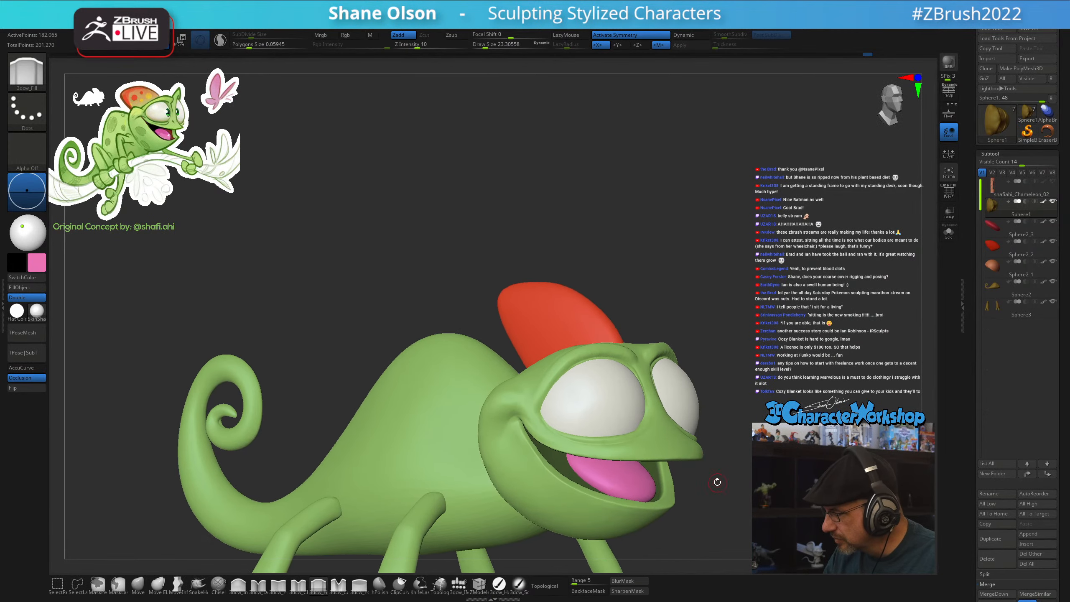
Adjust the face around the eyes and muzzle with the Move brush at draw sizes about 77 and 62
left_click(138, 583)
key("s")
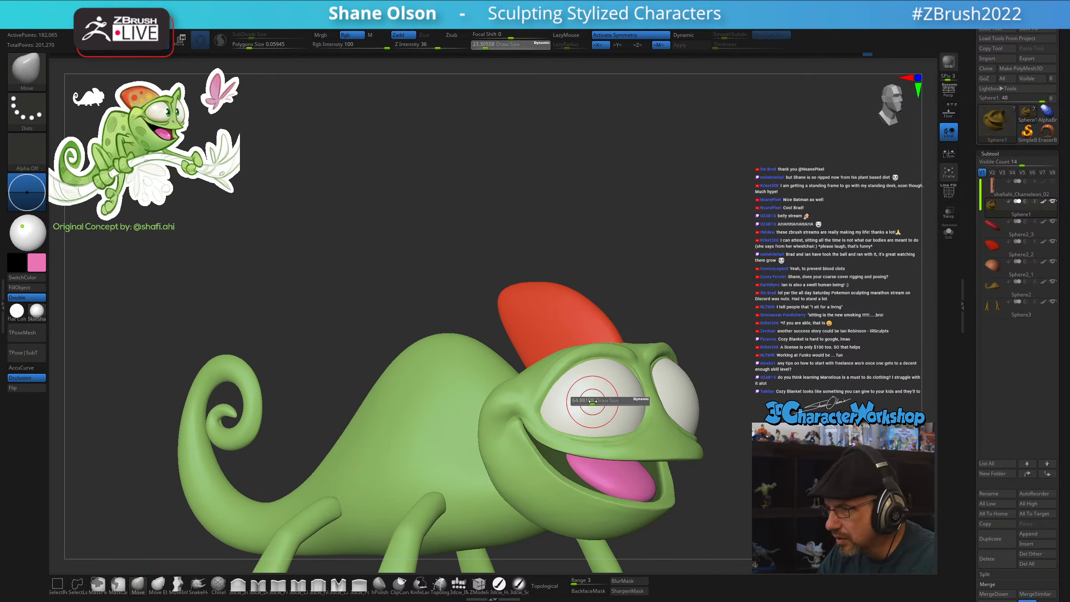
left_click_drag(593, 401, 594, 401)
mouse_move(579, 399)
right_mouse_down()
mouse_move(593, 406)
mouse_move(573, 393)
mouse_move(583, 385)
mouse_move(581, 420)
right_mouse_up()
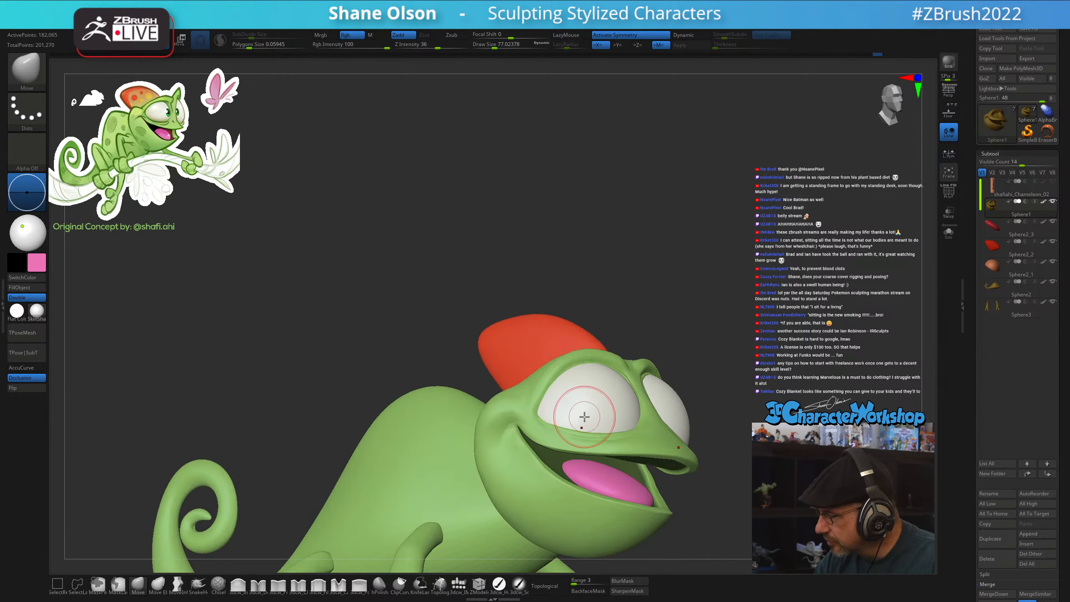
right_click_drag(646, 385, 638, 423)
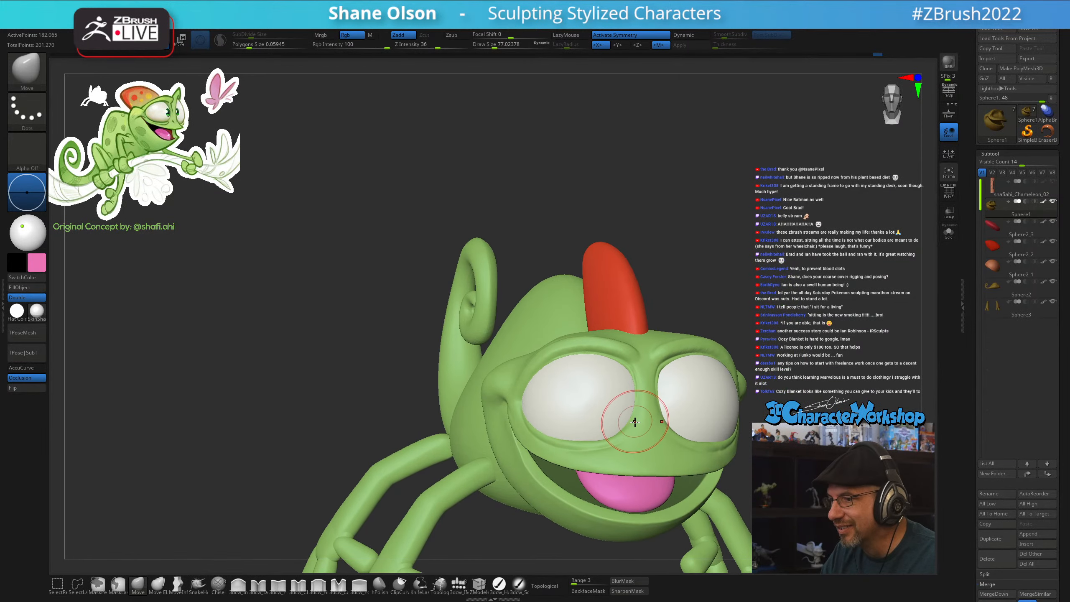
key("s")
left_click_drag(638, 434, 635, 434)
right_click_drag(636, 426, 628, 423)
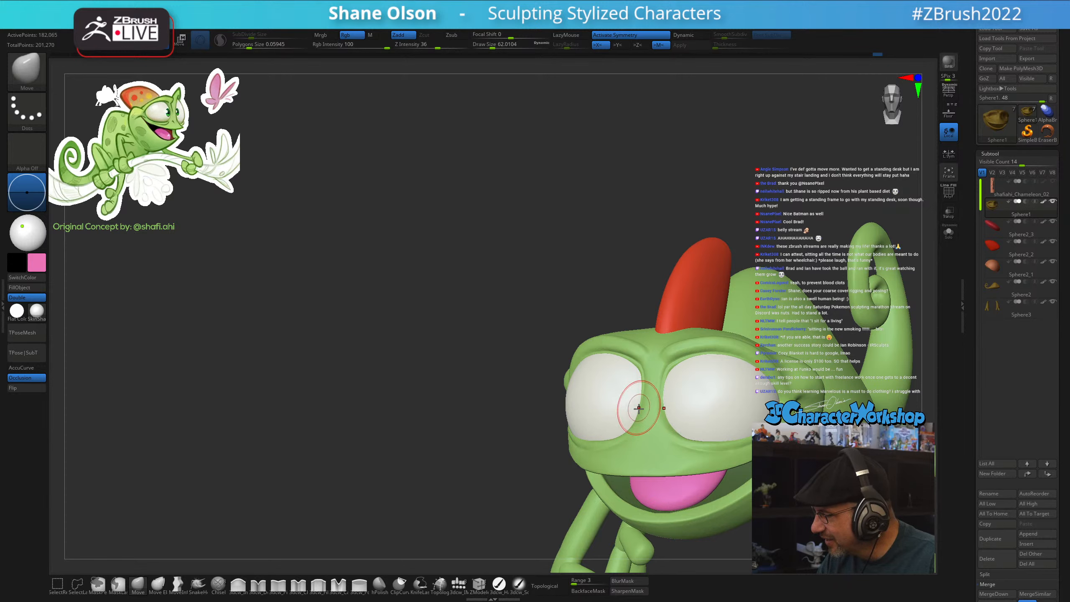
right_click_drag(628, 440, 665, 424)
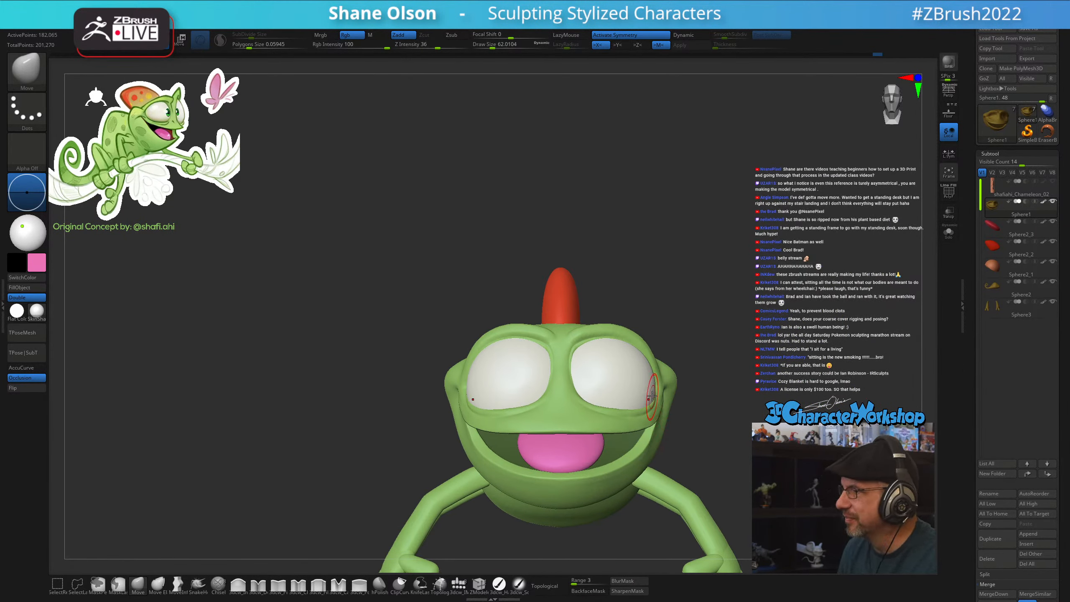
right_click_drag(717, 188, 645, 176)
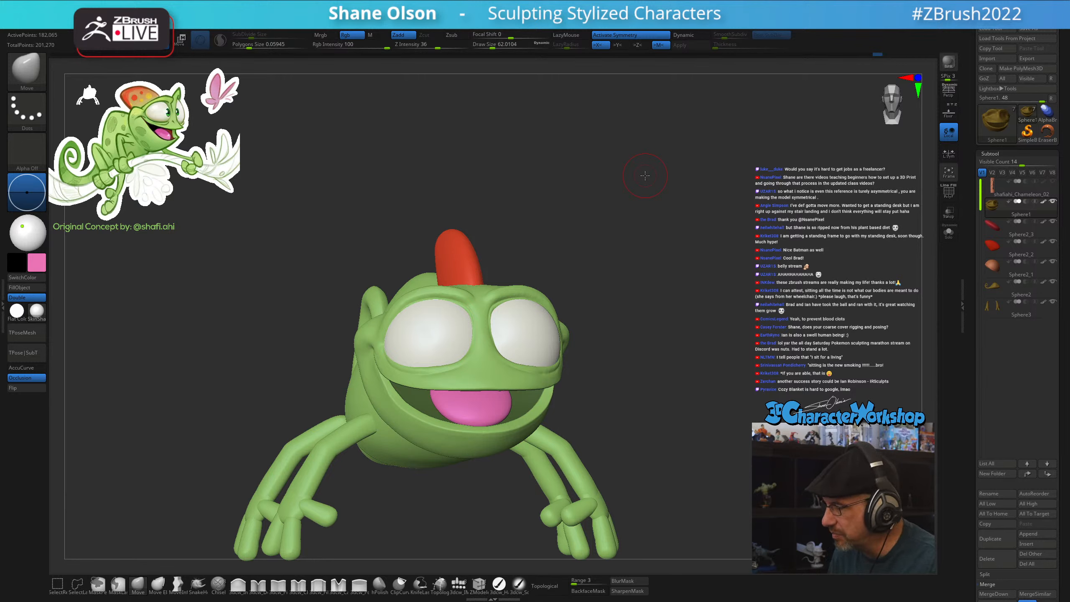
Reshape the cheek and lower jaw with the Move brush at draw sizes about 97 to 128, checking the whole character
right_click_drag(403, 370, 402, 362)
key("s")
left_click_drag(392, 437, 397, 439)
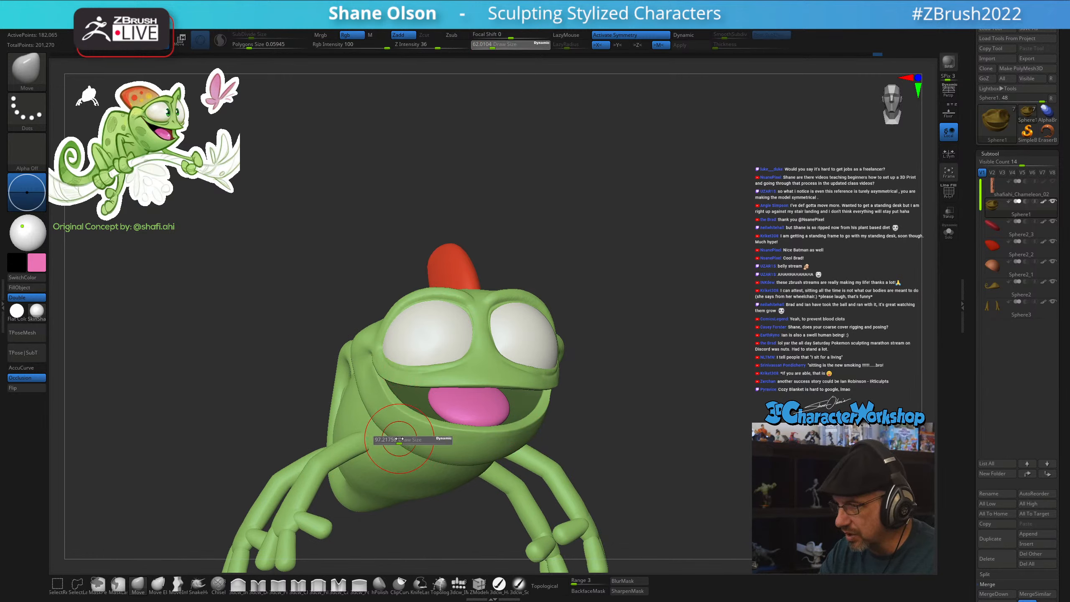
right_click_drag(396, 439, 414, 428)
key("s")
left_click_drag(391, 434, 393, 434)
mouse_move(654, 472)
right_mouse_down()
mouse_move(644, 466)
mouse_move(682, 460)
mouse_move(698, 438)
right_mouse_up()
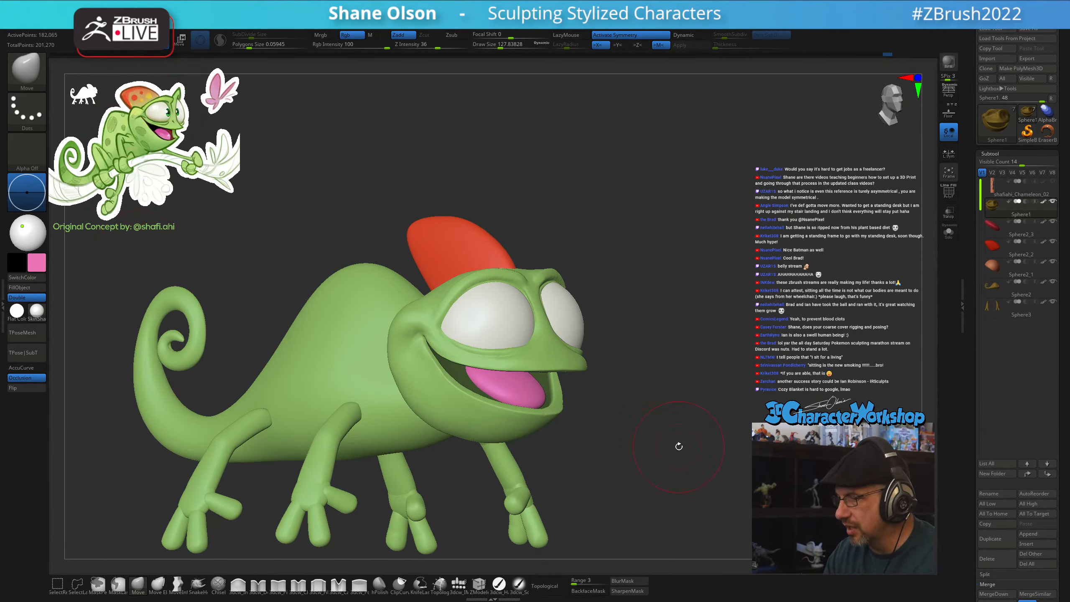
right_click_drag(689, 473, 712, 441)
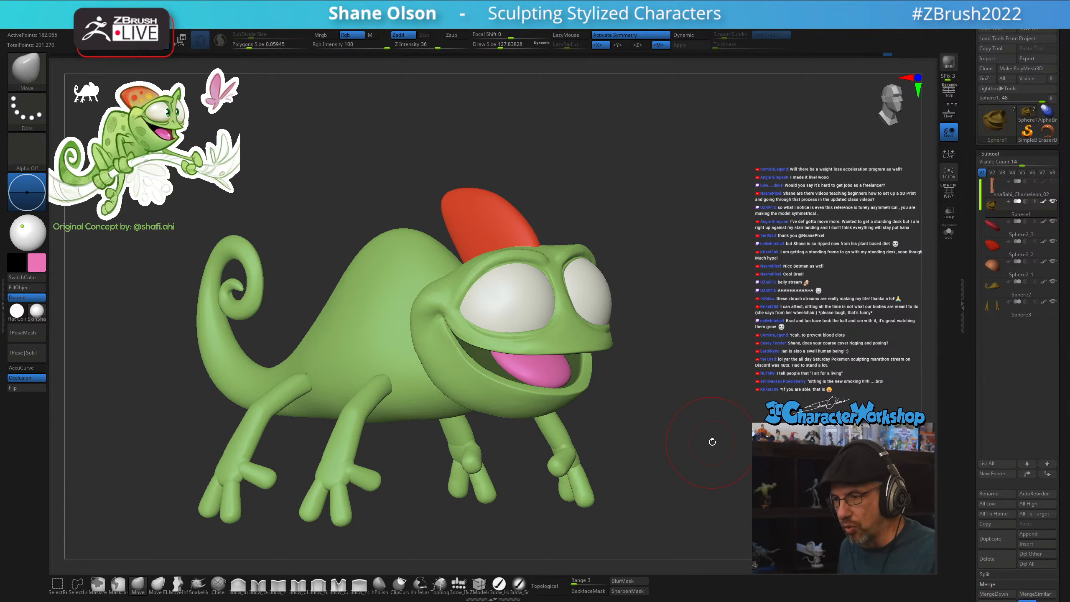
Reduce the Move brush to draw sizes about 104 and 87 and check the jaw and muzzle in profile and three-quarter views
mouse_move(713, 398)
left_mouse_down("alt")
mouse_move(731, 402)
mouse_move(716, 423)
left_mouse_up("alt")
key("s")
left_click_drag(436, 469, 516, 459)
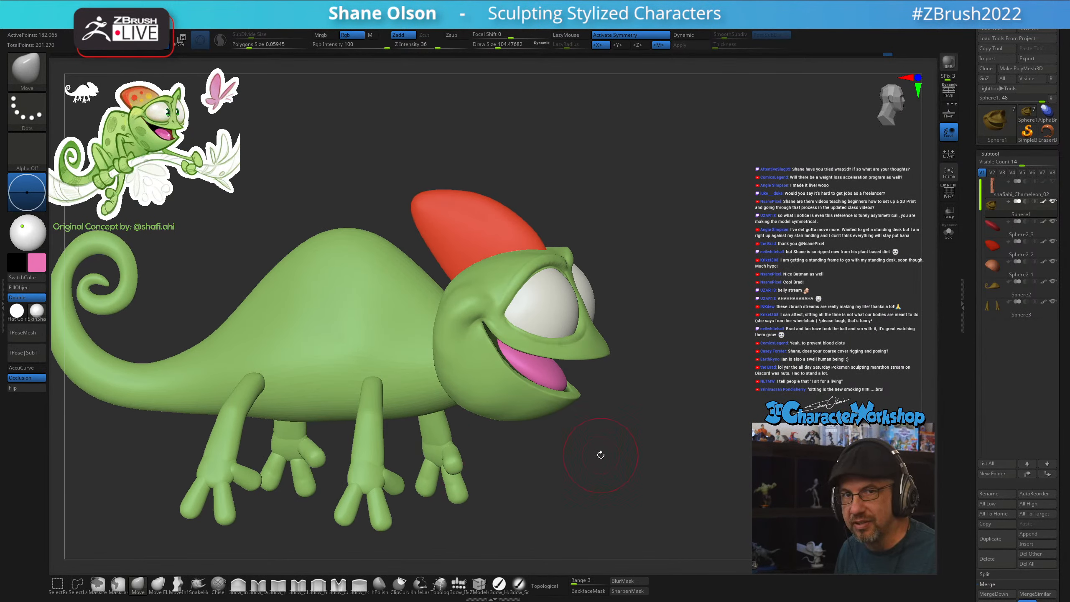
mouse_move(606, 462)
left_mouse_down()
mouse_move(642, 468)
mouse_move(607, 482)
left_mouse_up()
key("s")
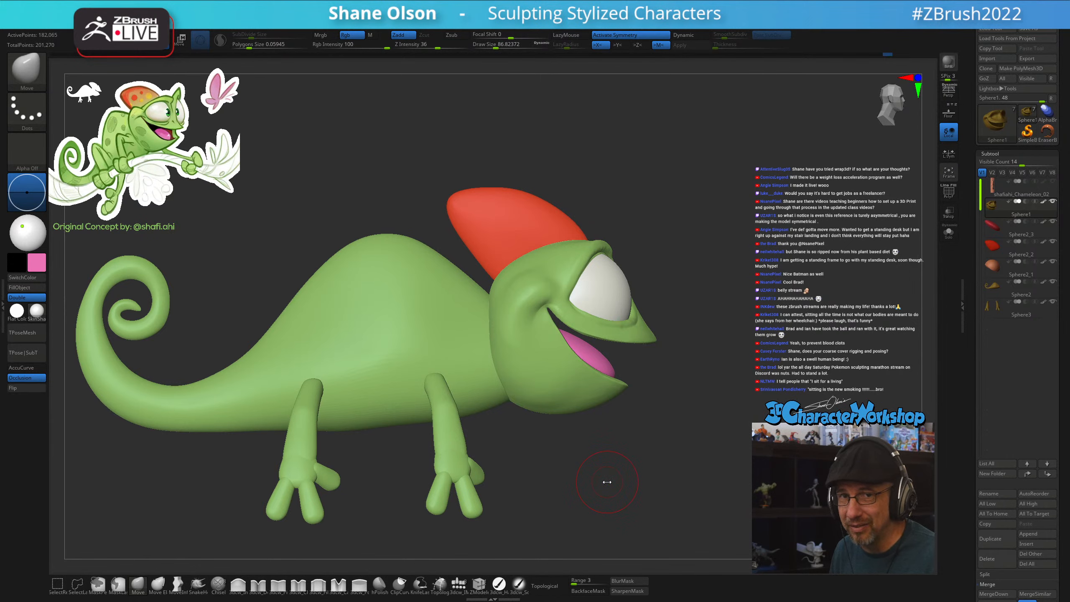
left_click_drag(584, 448, 567, 454)
mouse_move(675, 431)
left_mouse_down()
mouse_move(672, 439)
mouse_move(705, 437)
mouse_move(677, 435)
mouse_move(670, 447)
left_mouse_up()
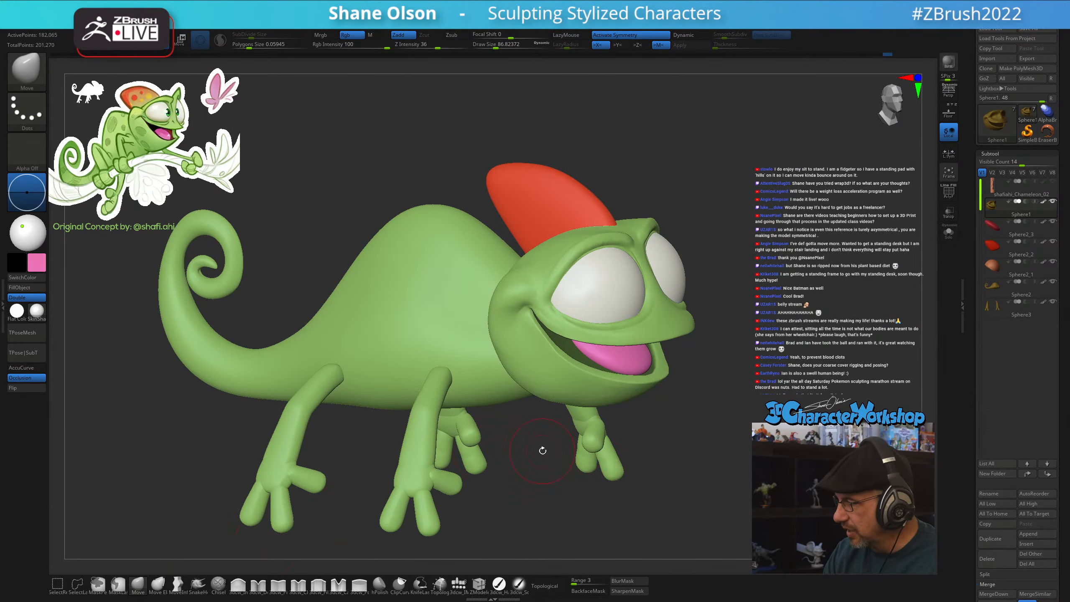
Adjust the broad shape of the muzzle below the eyes with the Move brush at draw size about 167
key("s")
mouse_move(541, 457)
left_mouse_down()
mouse_move(560, 439)
mouse_move(561, 407)
left_mouse_up()
key("s")
mouse_move(622, 464)
left_mouse_down("alt")
mouse_move(696, 447)
mouse_move(707, 454)
mouse_move(696, 475)
mouse_move(711, 458)
mouse_move(712, 468)
left_mouse_up("alt")
key("s")
key("s")
key("s")
key("s")
left_click_drag(726, 458, 718, 471)
key("s")
left_click_drag(651, 462, 656, 459)
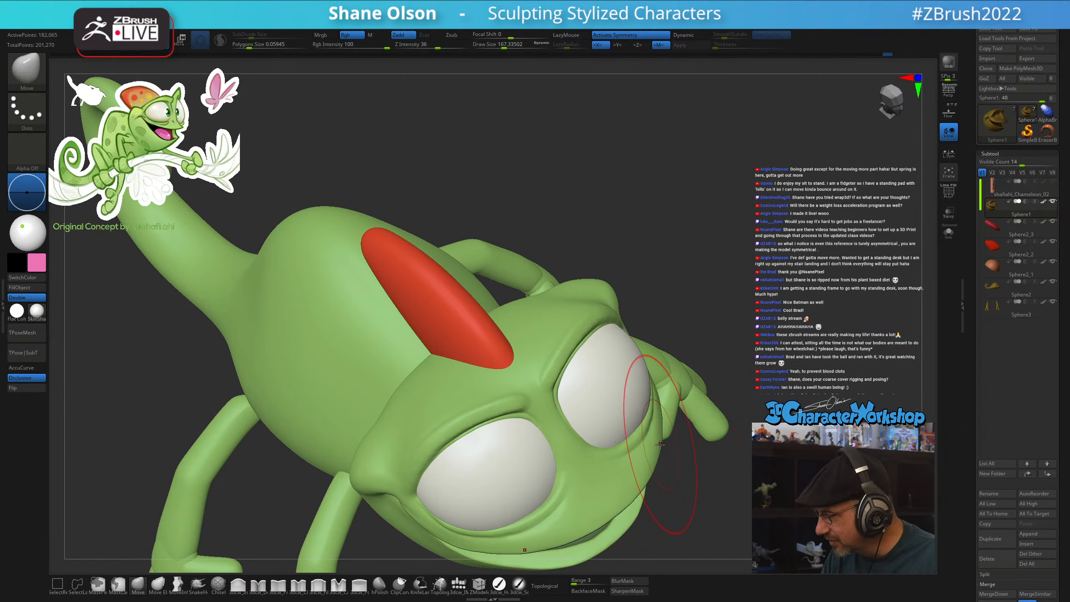
Refine the muzzle contour from above with the Move brush at draw sizes about 128 and 120, comparing it in profile
mouse_move(681, 470)
left_mouse_down()
mouse_move(700, 455)
mouse_move(698, 469)
mouse_move(740, 467)
left_mouse_up()
right_click_drag(739, 467, 739, 458)
right_click_drag(647, 445, 636, 490)
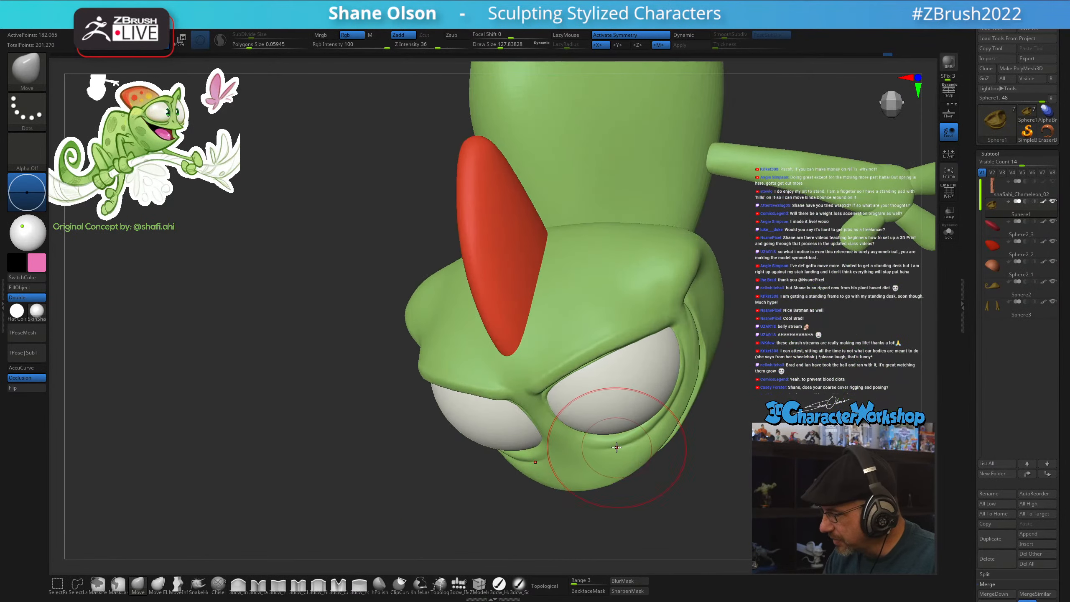
mouse_move(645, 452)
right_mouse_down()
mouse_move(638, 445)
mouse_move(704, 427)
mouse_move(734, 440)
right_mouse_up()
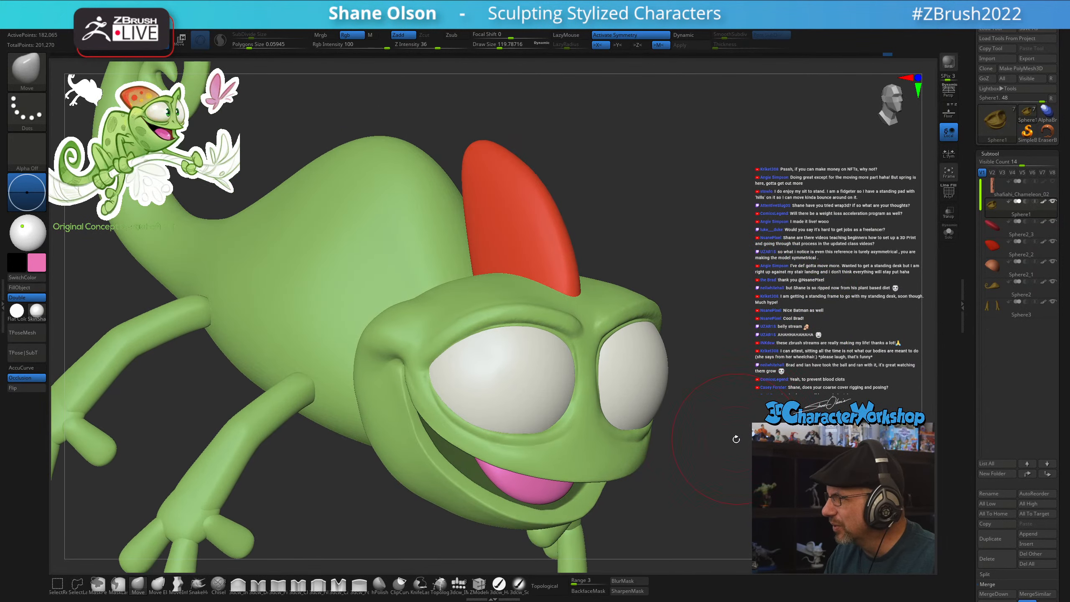
key("s")
left_click_drag(728, 451, 724, 445)
right_click_drag(725, 445, 731, 438)
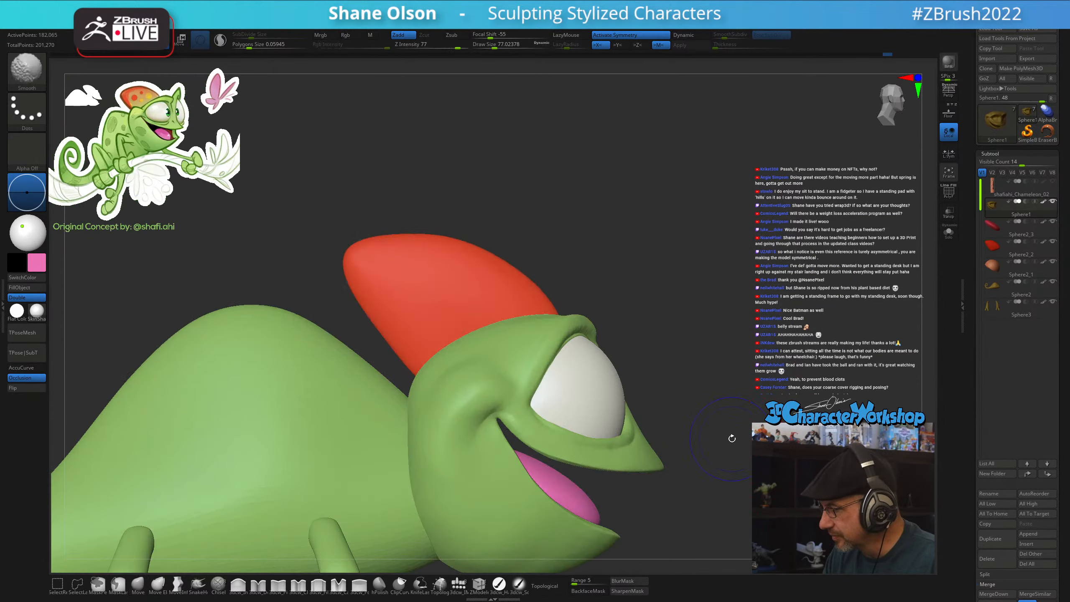
Shape the snout tip with the Move brush at draw size about 65 and smooth it at draw size about 44
key("s")
left_click_drag(662, 450, 660, 450)
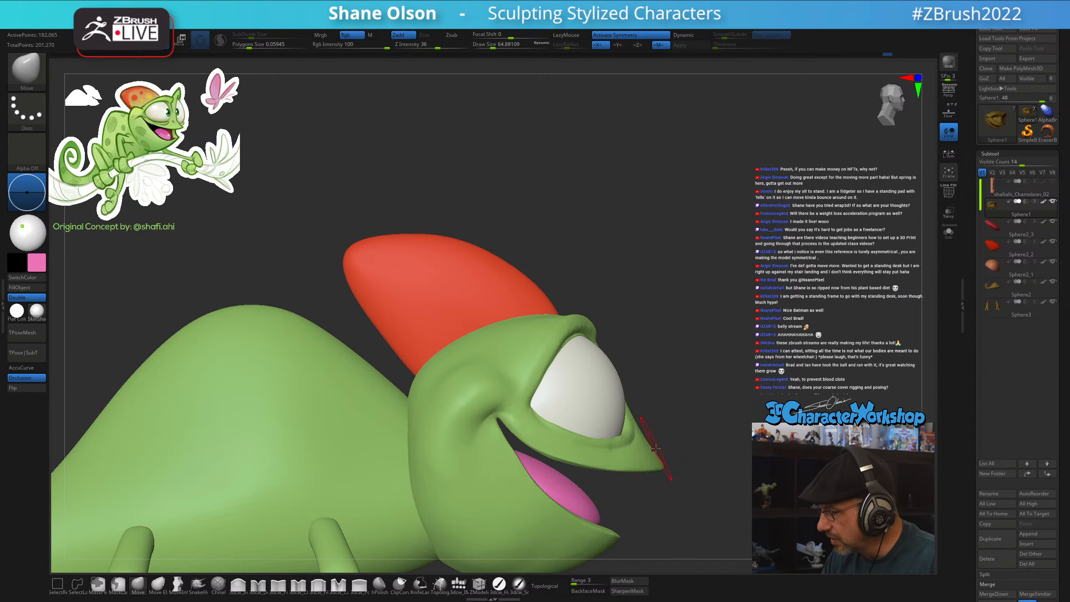
right_click_drag(671, 425, 674, 435)
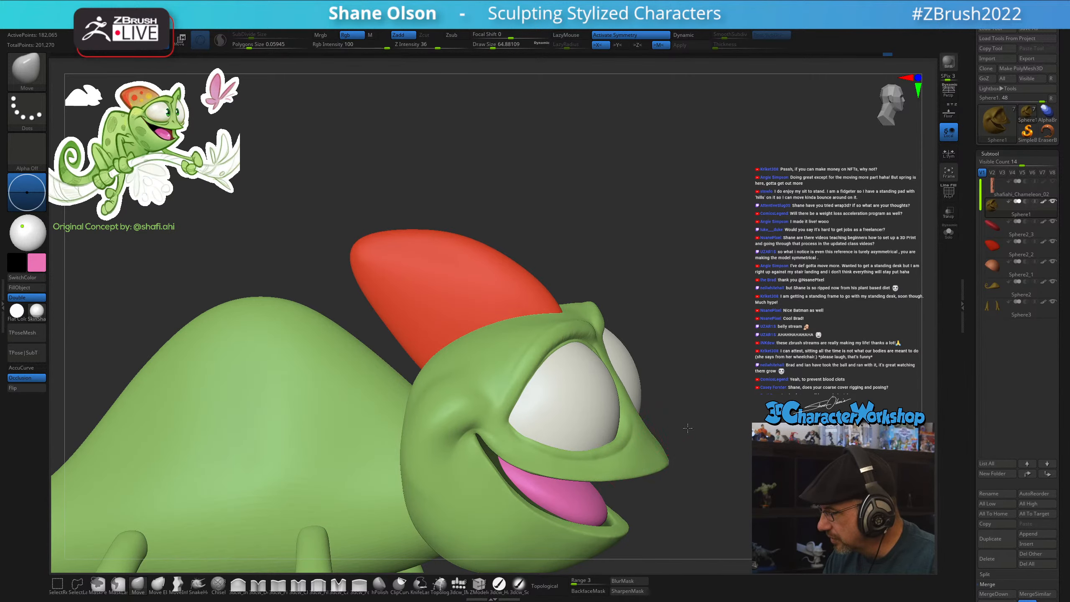
right_click_drag(652, 448, 671, 443)
key("shift")
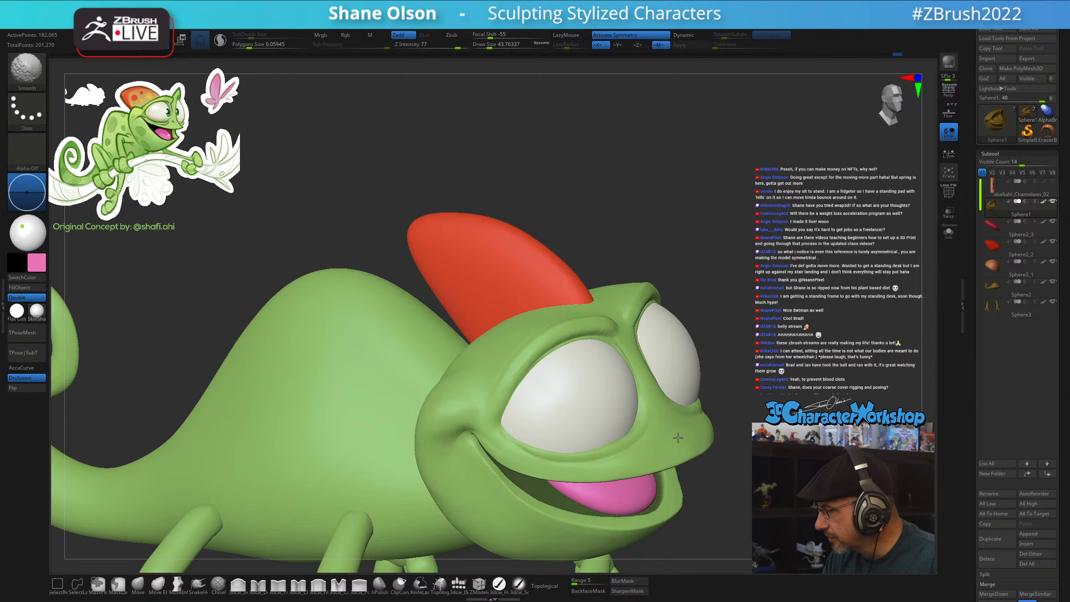
left_click_drag(691, 434, 695, 425, "shift")
right_click_drag(695, 430, 775, 433)
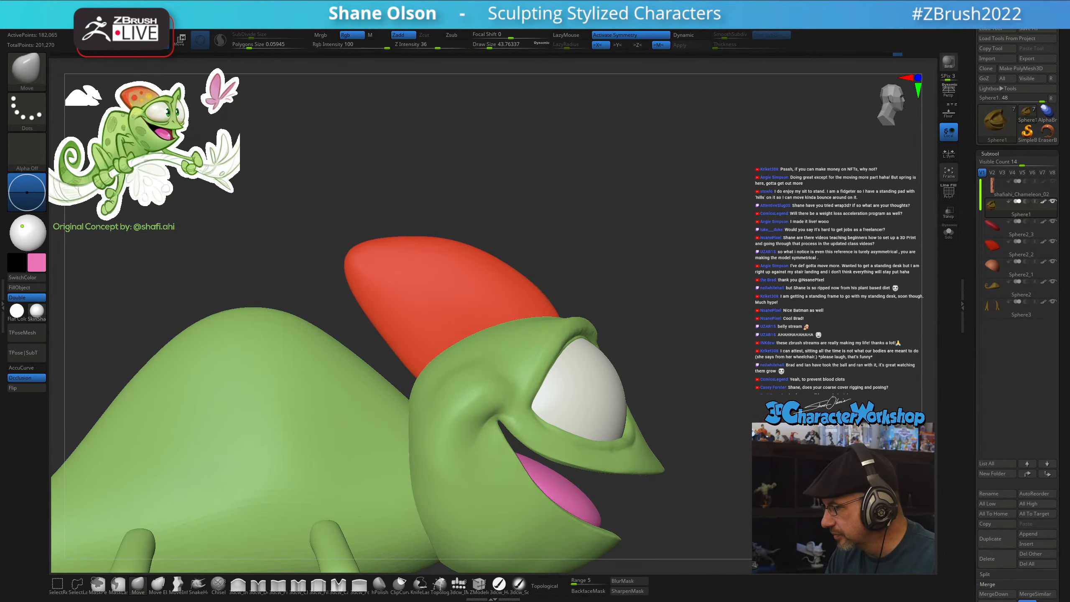
Push the back of the head outward in profile with the Move brush at draw sizes about 182 and 207
mouse_move(747, 467)
right_mouse_down()
mouse_move(712, 411)
mouse_move(704, 418)
mouse_move(714, 408)
right_mouse_up()
key("s")
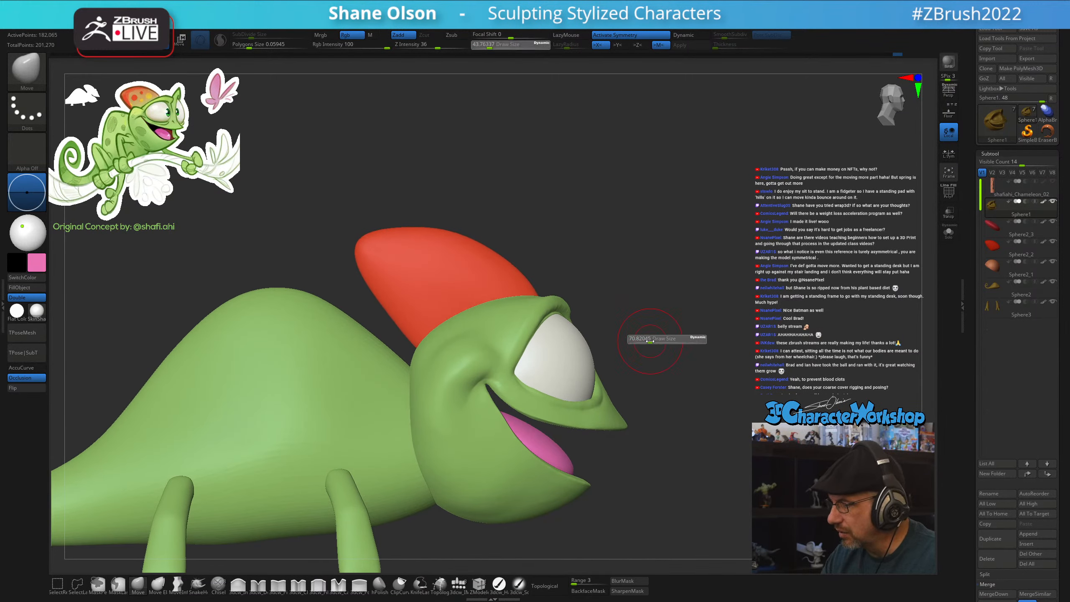
left_click_drag(657, 344, 657, 345)
right_click_drag(671, 342, 713, 366, "alt")
key("s")
left_click_drag(466, 375, 471, 375)
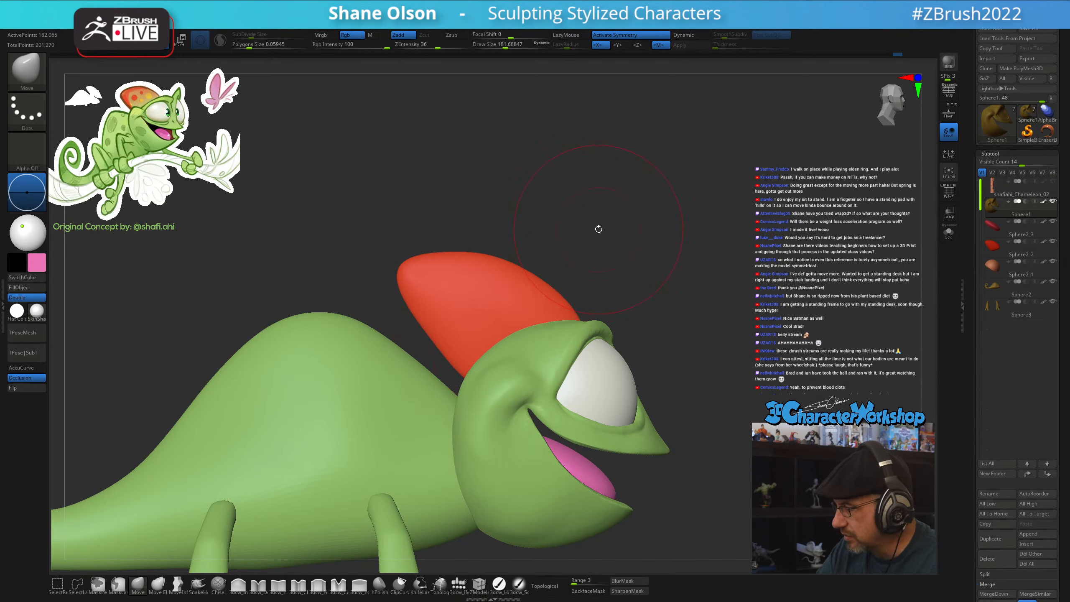
key("s")
left_click_drag(458, 440, 434, 454)
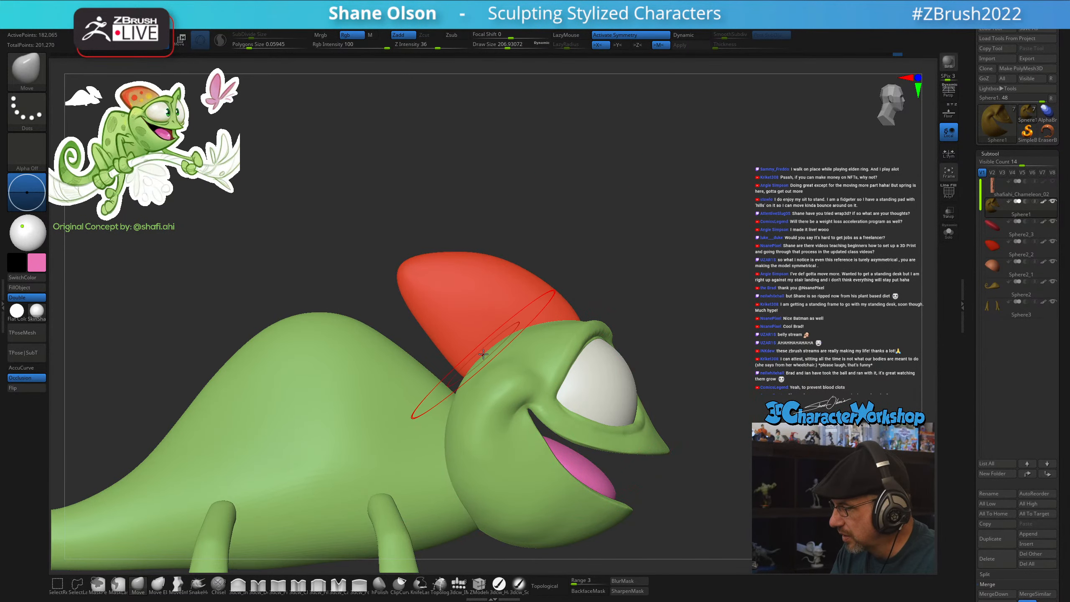
left_click_drag(487, 352, 493, 357)
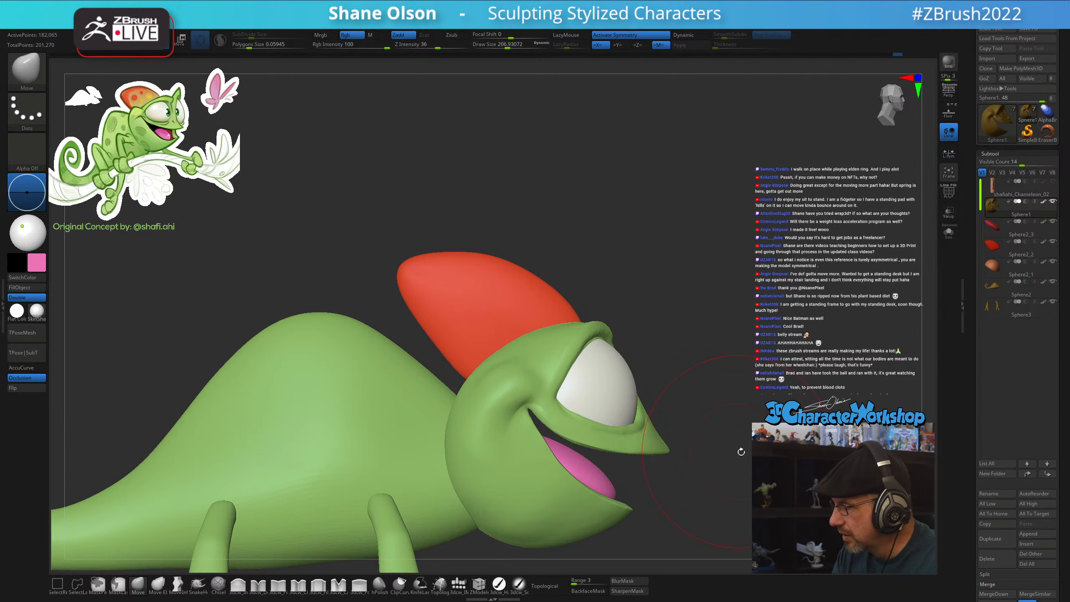
Adjust the back of the head where it meets the neck with the Move brush at draw size about 207
mouse_move(741, 451)
left_mouse_down()
mouse_move(725, 476)
mouse_move(756, 453)
mouse_move(787, 456)
mouse_move(740, 451)
mouse_move(773, 412)
left_mouse_up()
key("s")
left_click_drag(739, 451, 733, 452)
key("s")
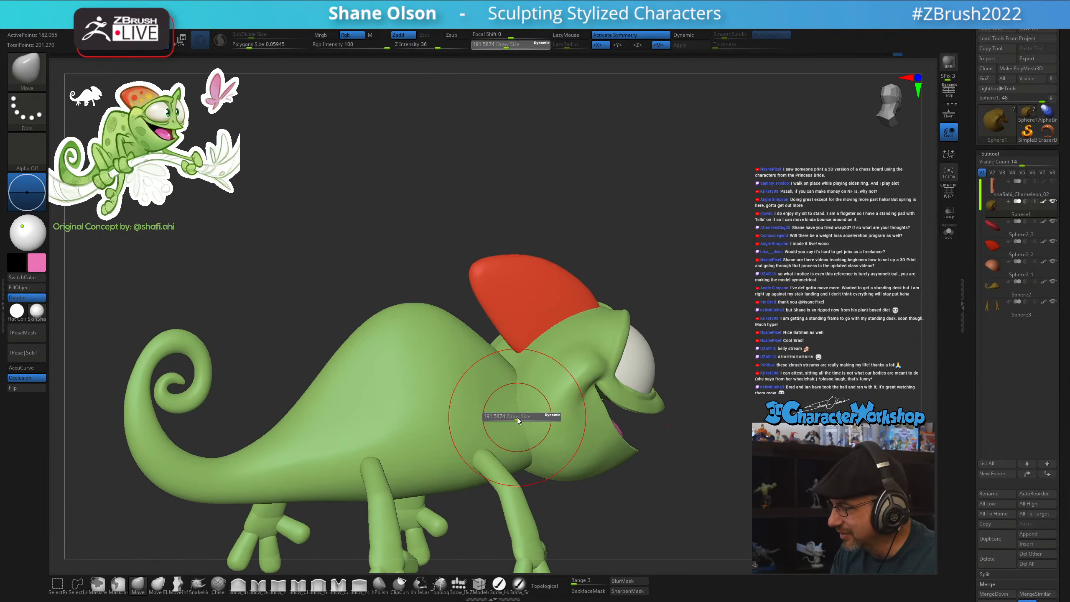
left_click_drag(517, 417, 520, 417)
left_click_drag(522, 419, 514, 418)
mouse_move(648, 451)
left_mouse_down()
mouse_move(658, 515)
mouse_move(654, 496)
left_mouse_up()
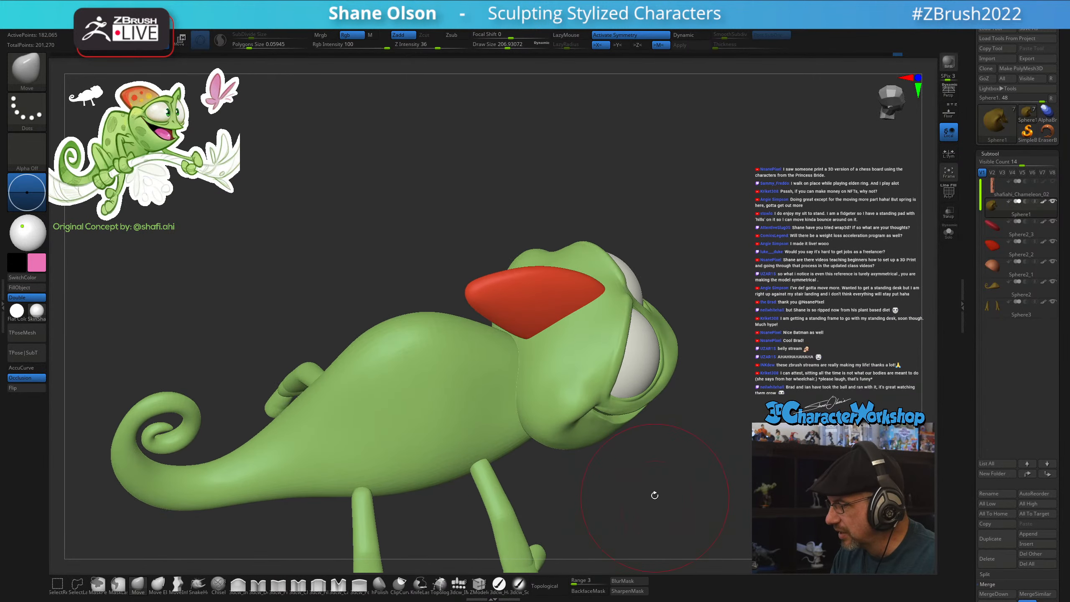
Shape the throat and underside of the head where they meet the neck with the Move brush at draw sizes about 207 and 167
left_click_drag(514, 372, 509, 382)
mouse_move(653, 489)
left_mouse_down()
mouse_move(688, 478)
mouse_move(709, 455)
left_mouse_up()
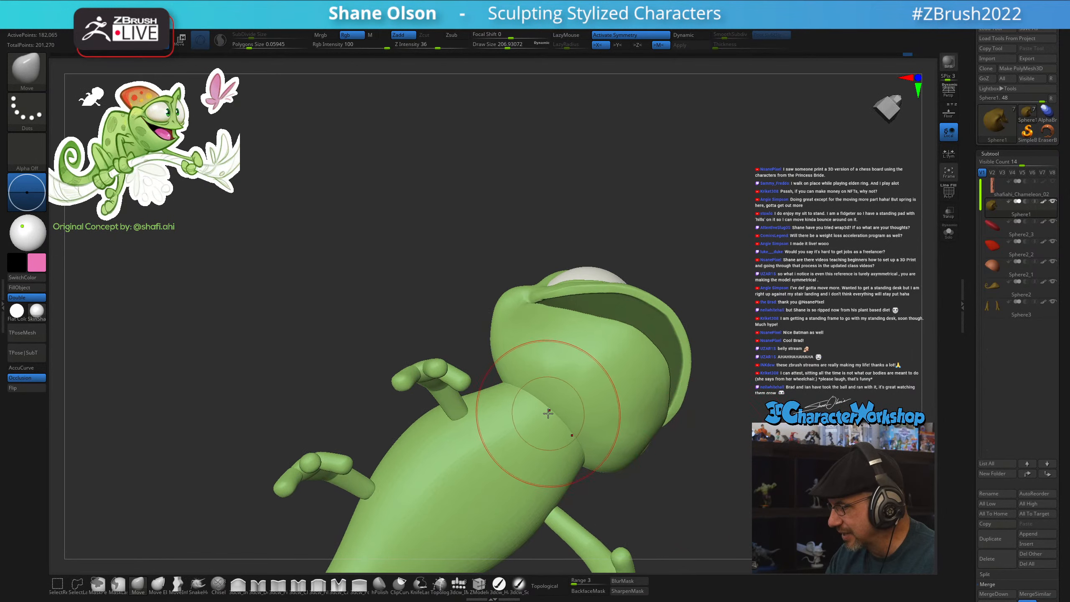
mouse_move(556, 412)
left_mouse_down()
mouse_move(548, 426)
mouse_move(540, 413)
mouse_move(558, 439)
left_mouse_up()
left_click_drag(623, 502, 652, 494)
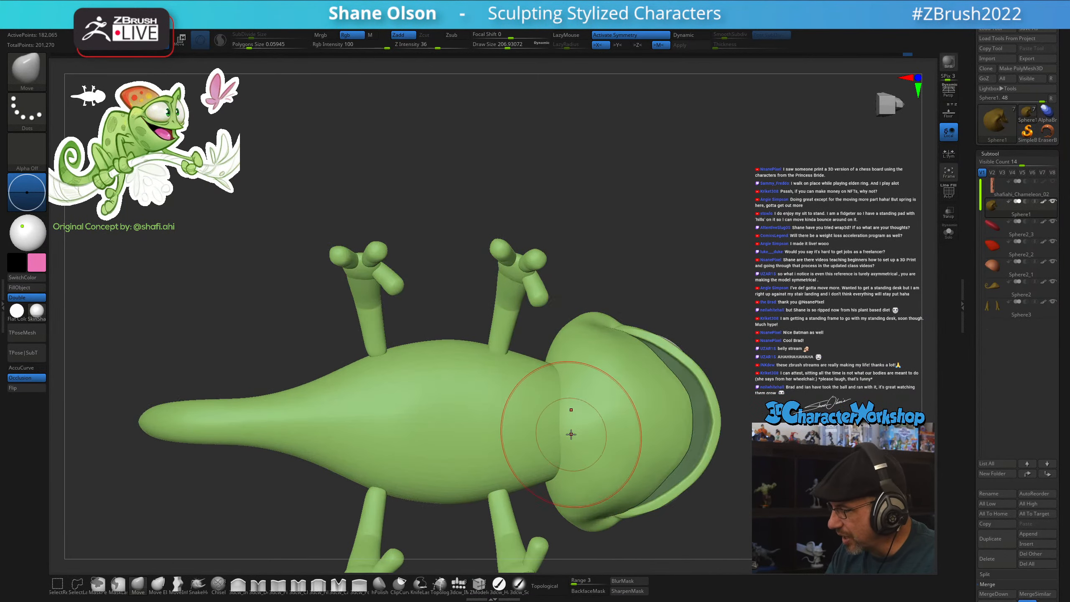
right_click_drag(572, 394, 571, 460)
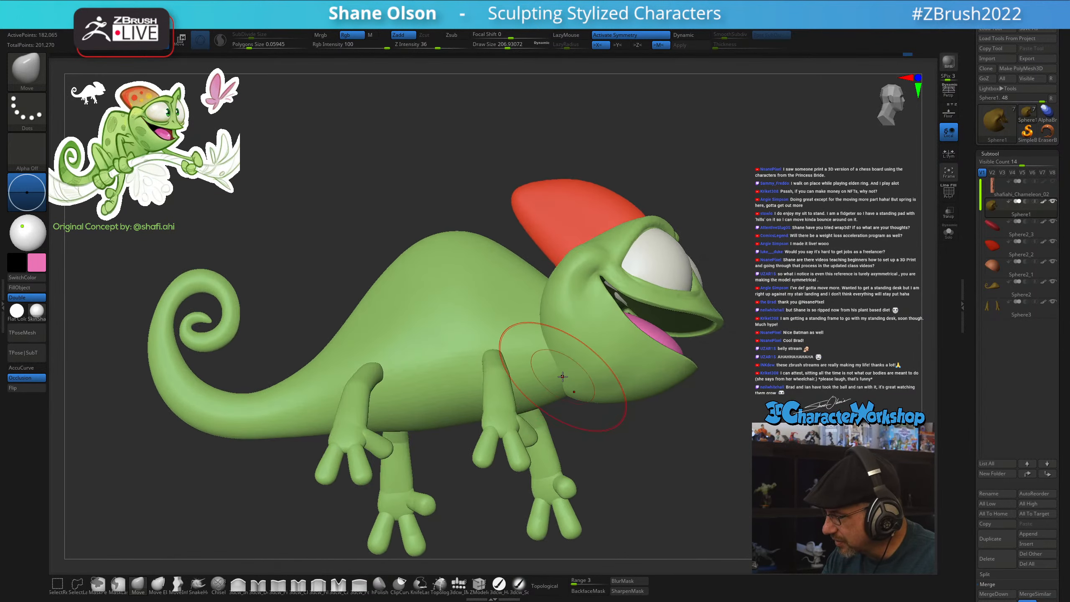
mouse_move(568, 372)
right_mouse_down()
mouse_move(567, 360)
mouse_move(548, 388)
right_mouse_up()
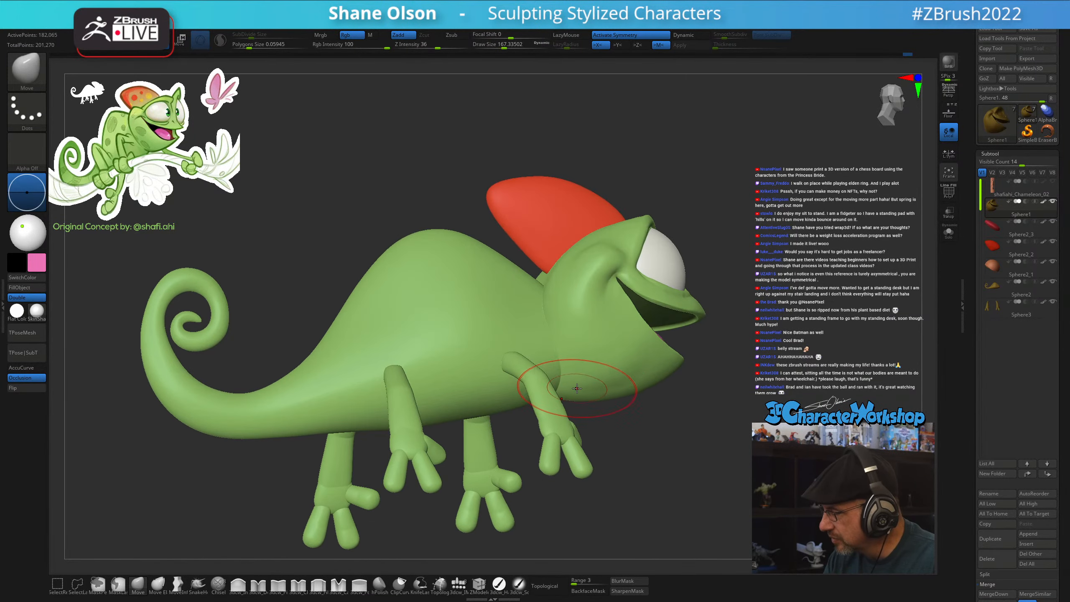
left_click_drag(626, 433, 634, 468, "shift")
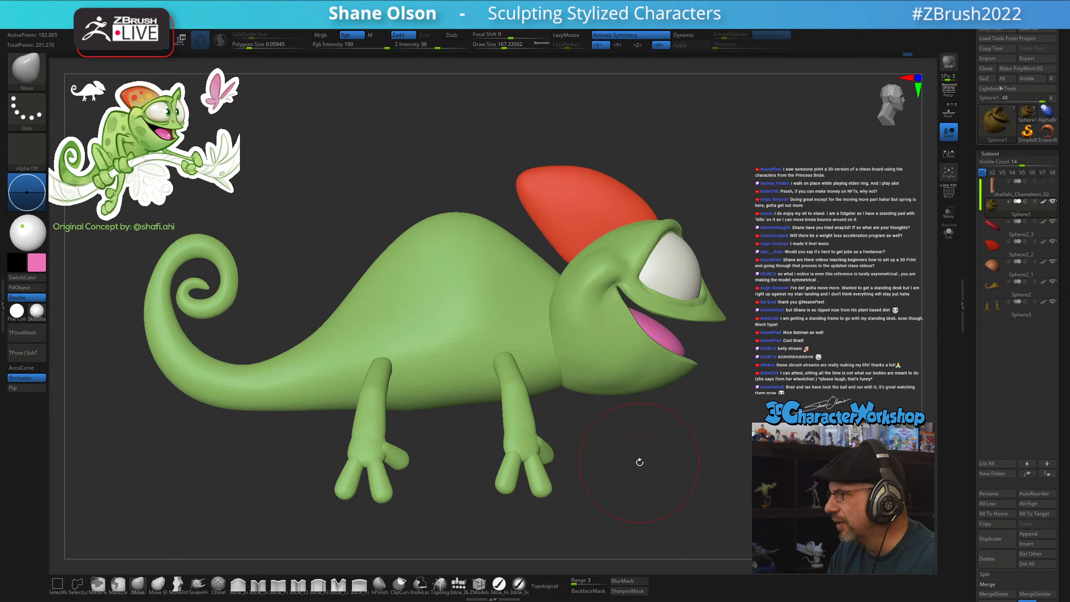
Compare the whole chameleon's silhouette and head shape with the concept art from side and three-quarter views
mouse_move(640, 461)
right_mouse_down()
mouse_move(626, 461)
mouse_move(660, 458)
right_mouse_up()
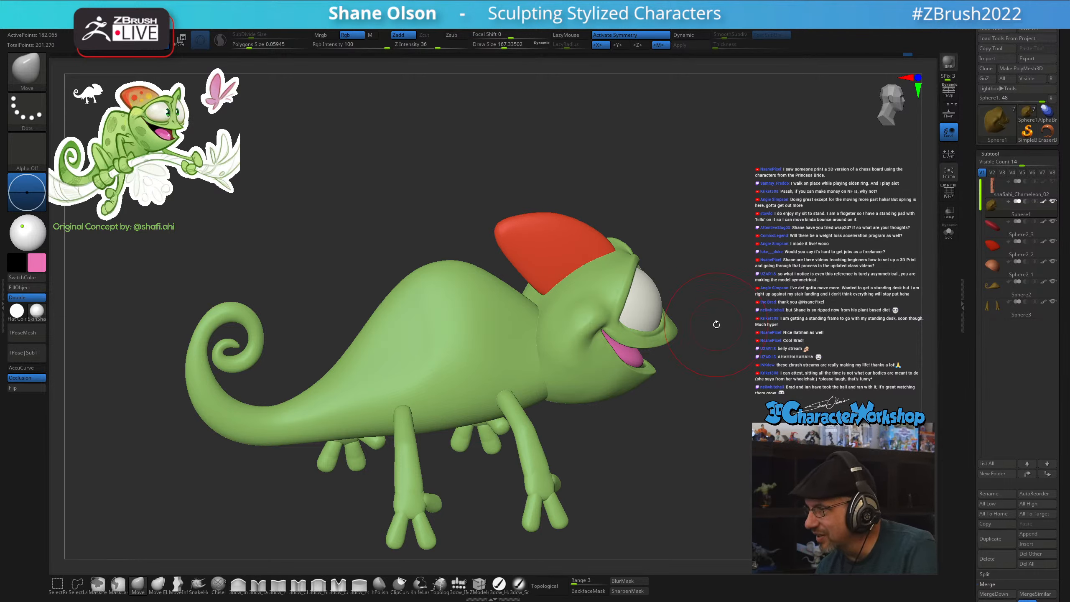
right_click_drag(747, 421, 745, 422)
right_click_drag(664, 459, 655, 459)
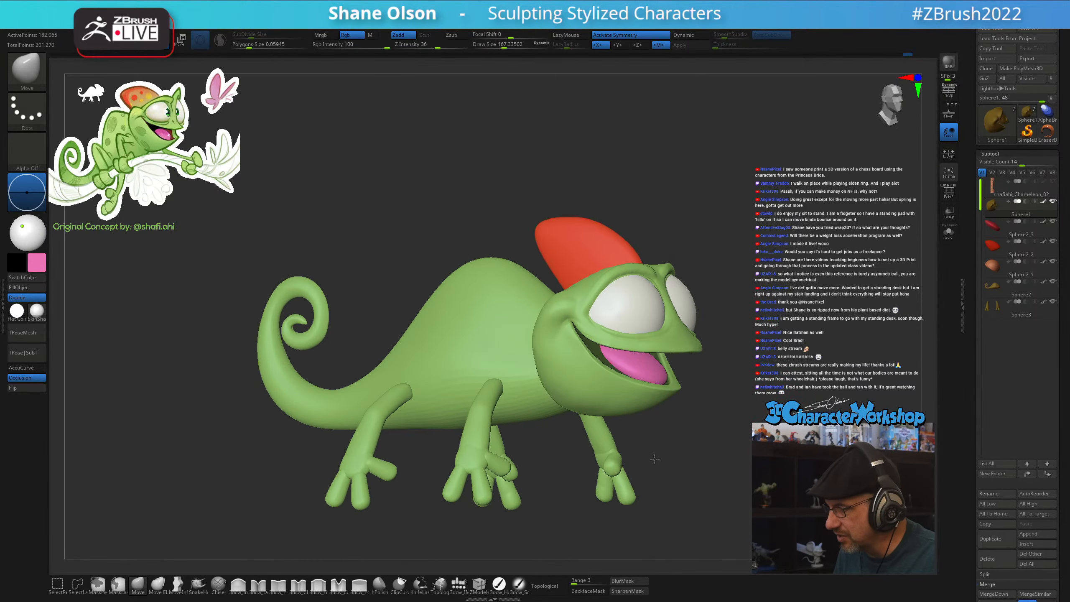
right_click_drag(761, 413, 757, 379, "ctrl")
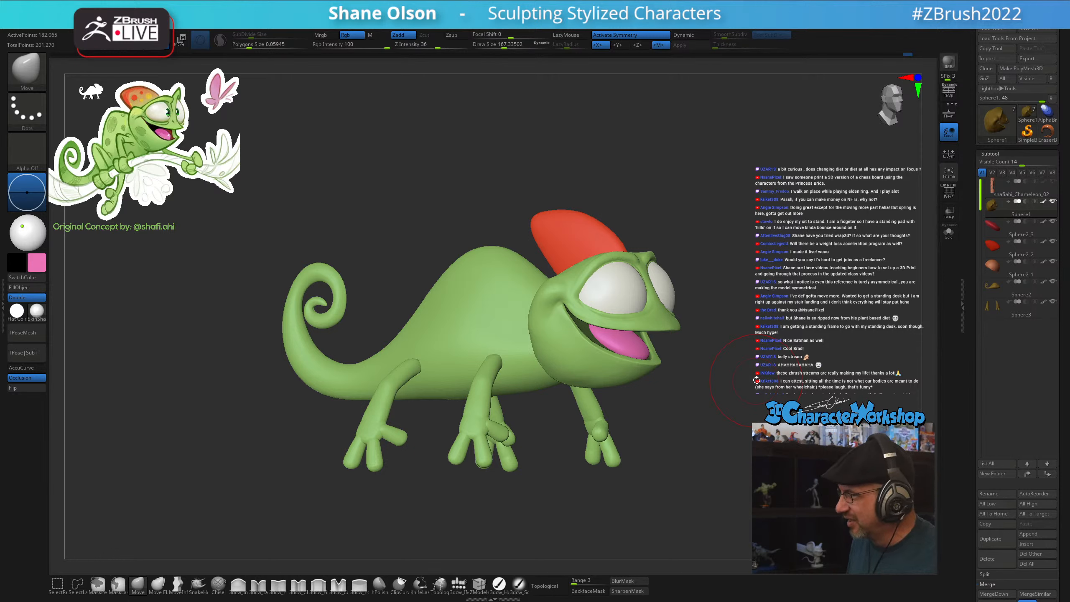
right_click_drag(756, 379, 758, 382)
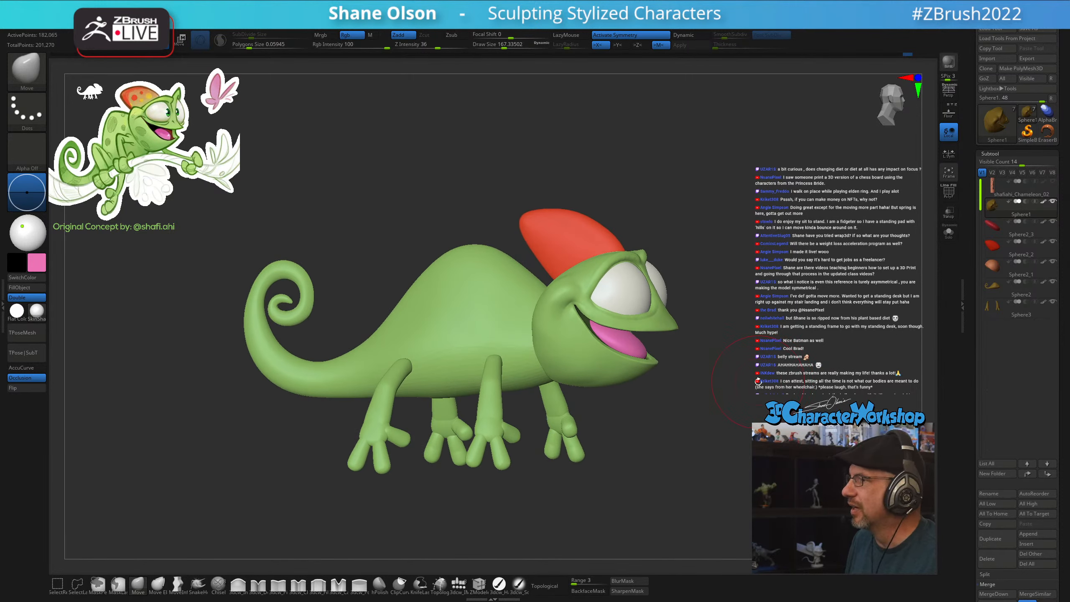
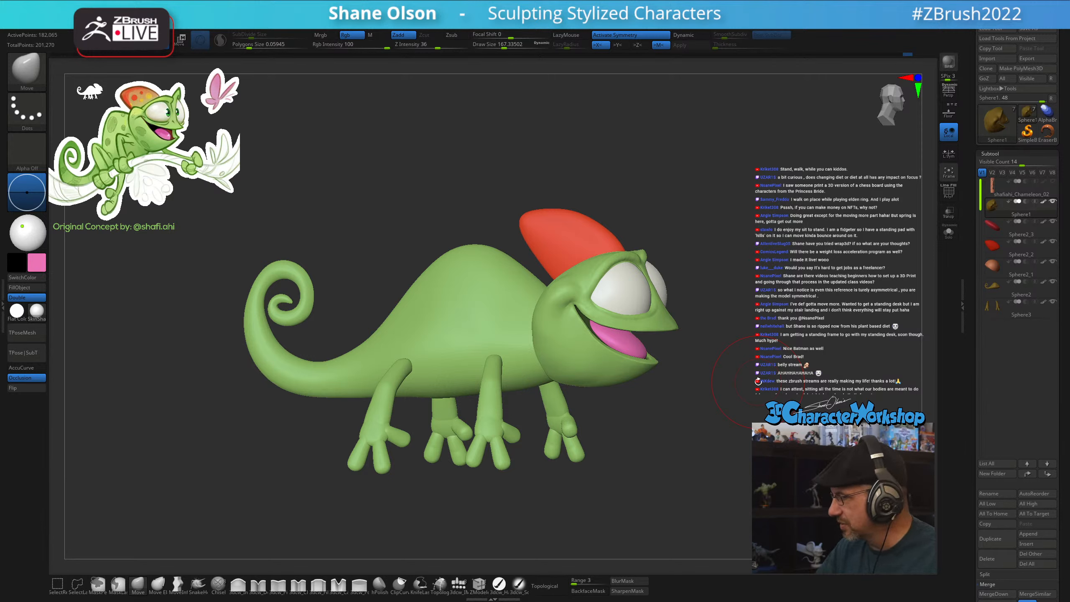
Select the body subtool and reshape the tip of the tail curl with the Move brush at draw size about 65
left_click_drag(663, 462, 727, 461)
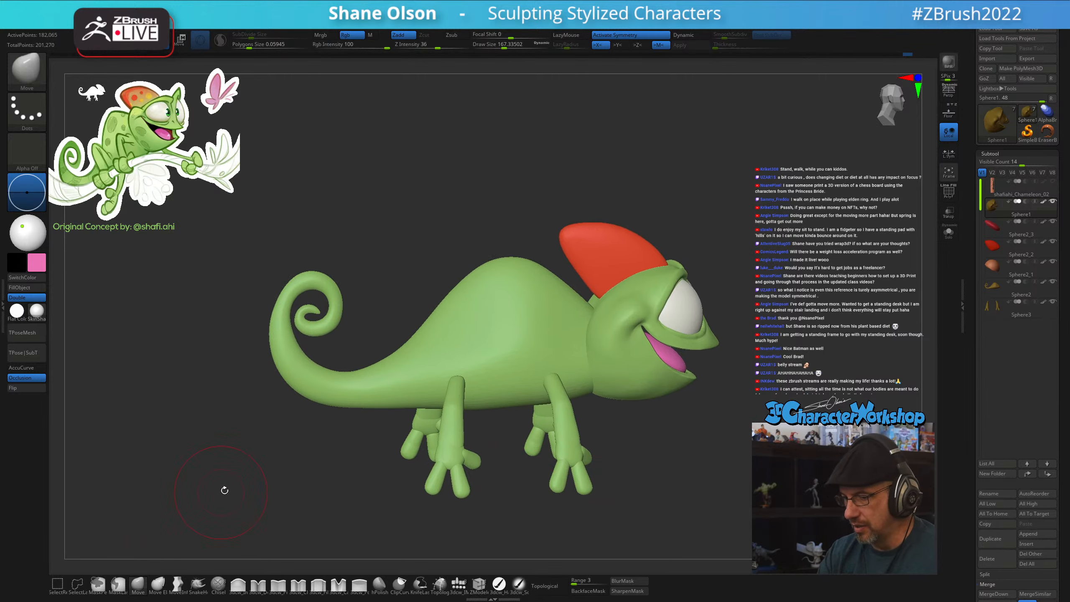
key("s")
mouse_move(246, 495)
left_mouse_down()
mouse_move(241, 509)
mouse_move(470, 563)
left_mouse_up()
key("s")
left_click_drag(431, 321, 442, 370)
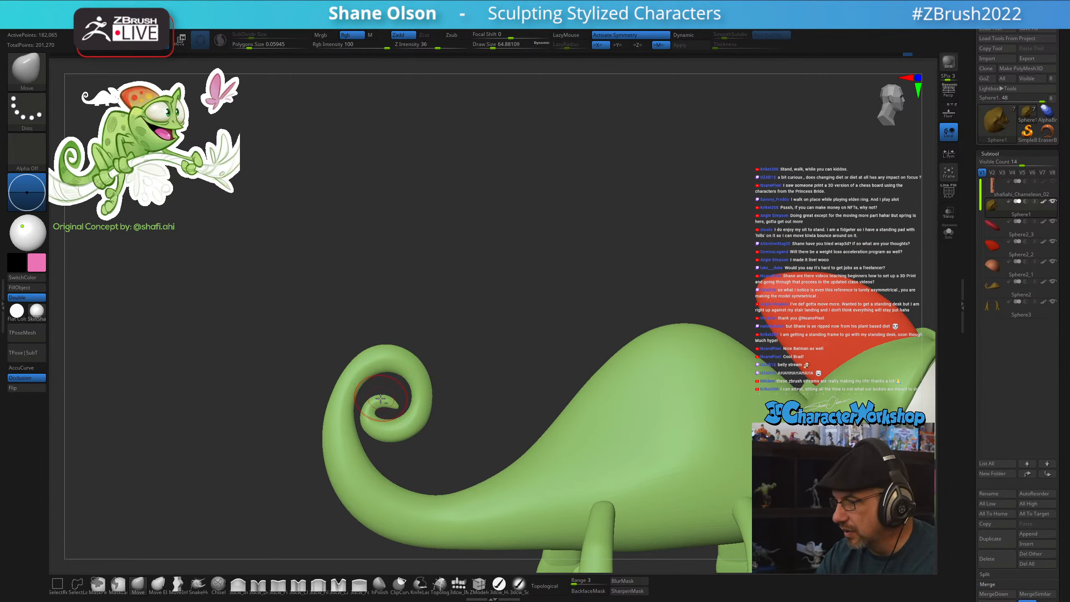
left_click(380, 399, "alt")
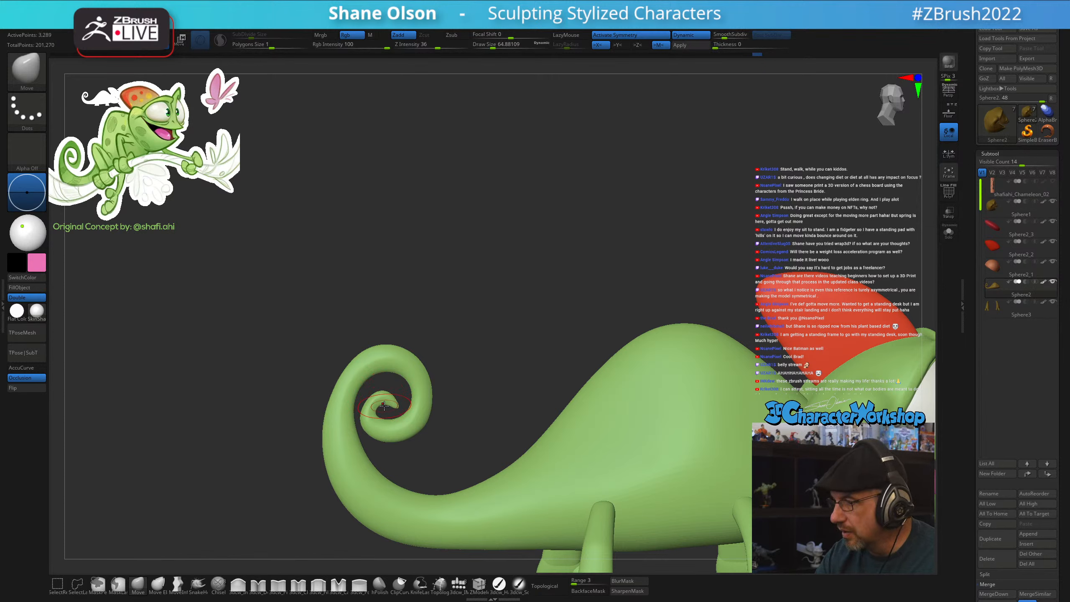
left_click_drag(376, 391, 379, 387)
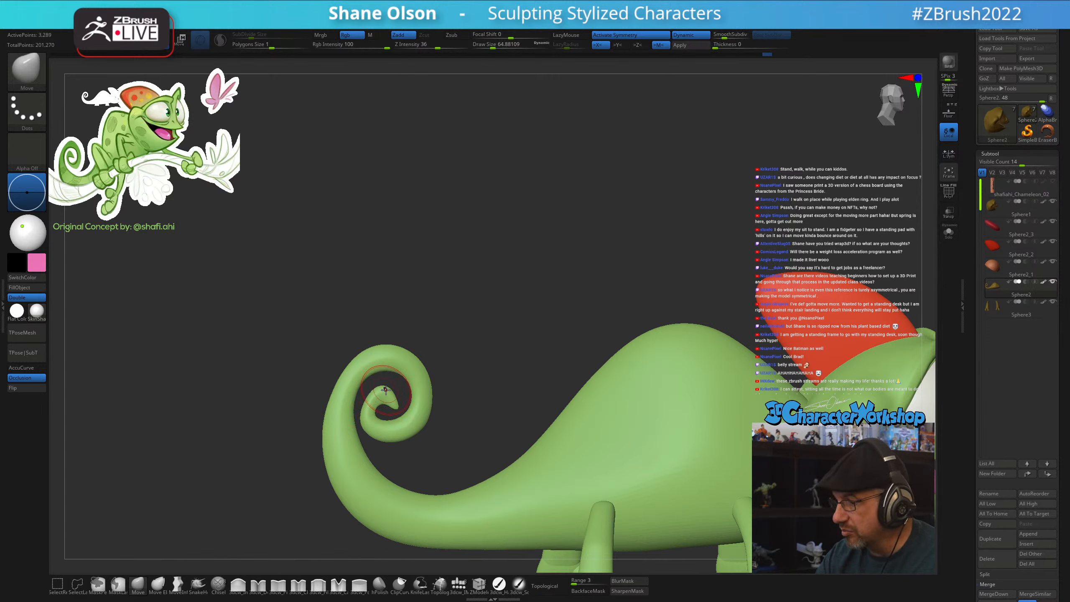
Refine the inner tail curl at draw sizes about 77 and 83, and smooth it at draw size about 68
key("bracketright")
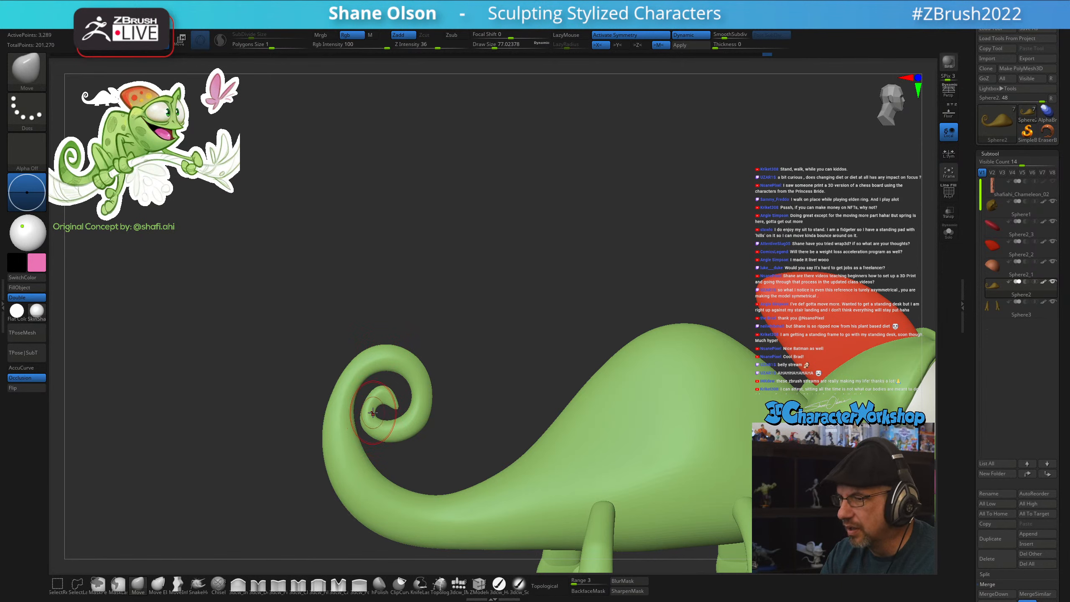
key("bracketright")
left_click_drag(366, 425, 390, 438, "shift")
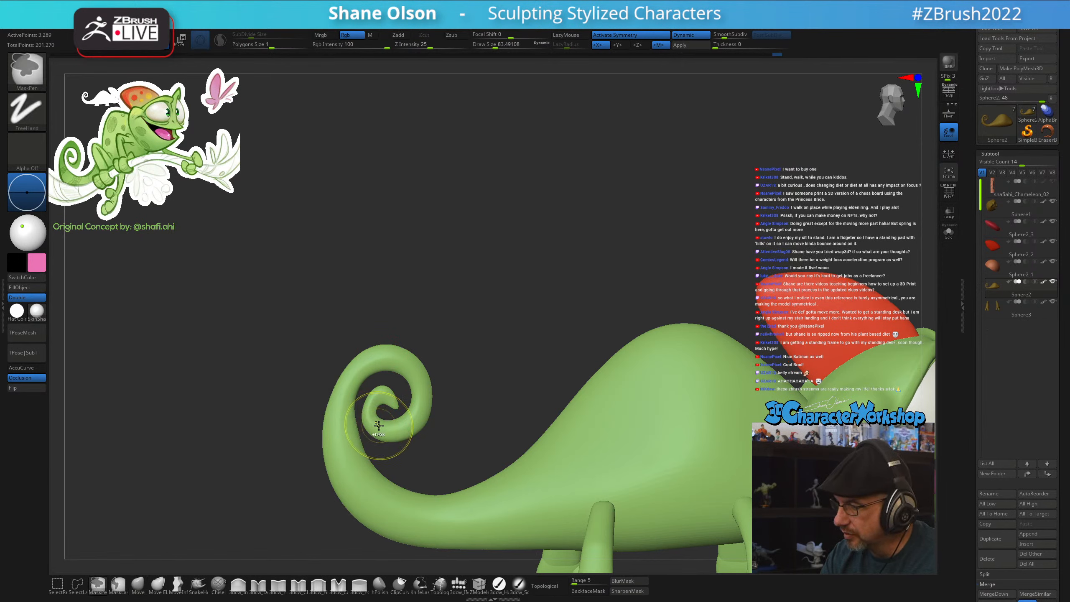
left_click_drag(468, 357, 469, 352, "alt")
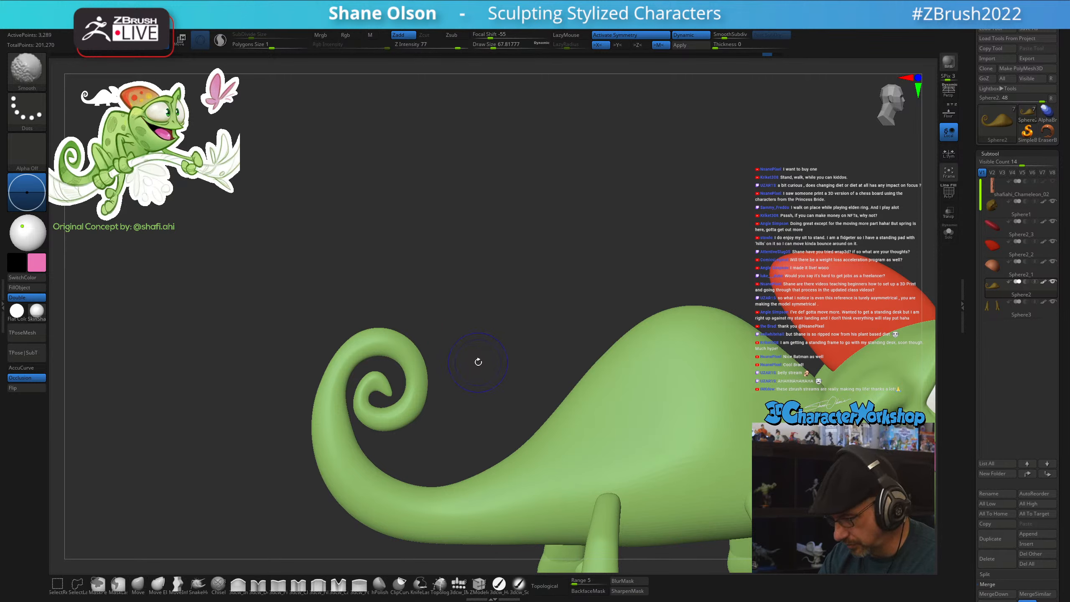
key("shift+f")
mouse_move(367, 413)
left_mouse_down("shift")
mouse_move(357, 426)
mouse_move(371, 388)
left_mouse_up("shift")
key("shift+f")
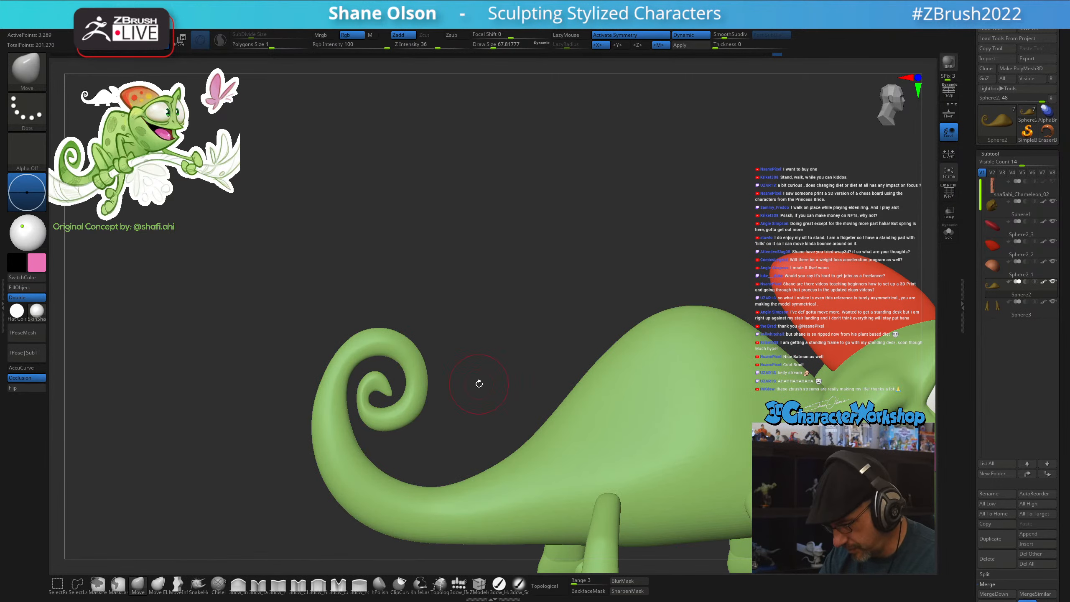
Select the legs subtool and show its polyframe in side view
left_click_drag(478, 386, 498, 285, "alt")
left_click_drag(690, 334, 743, 415, "alt")
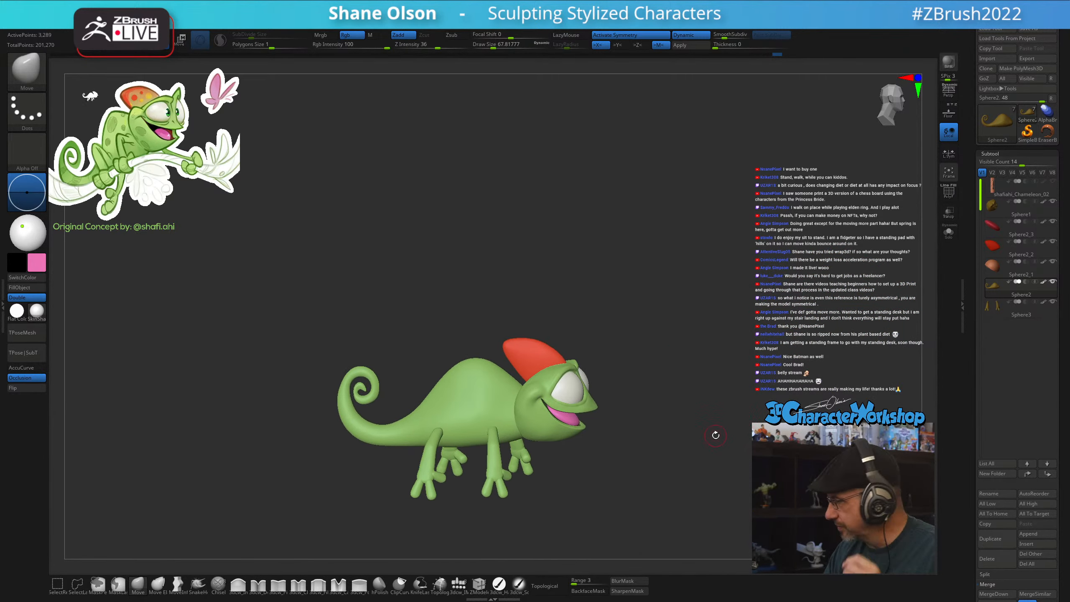
left_click_drag(679, 397, 722, 318)
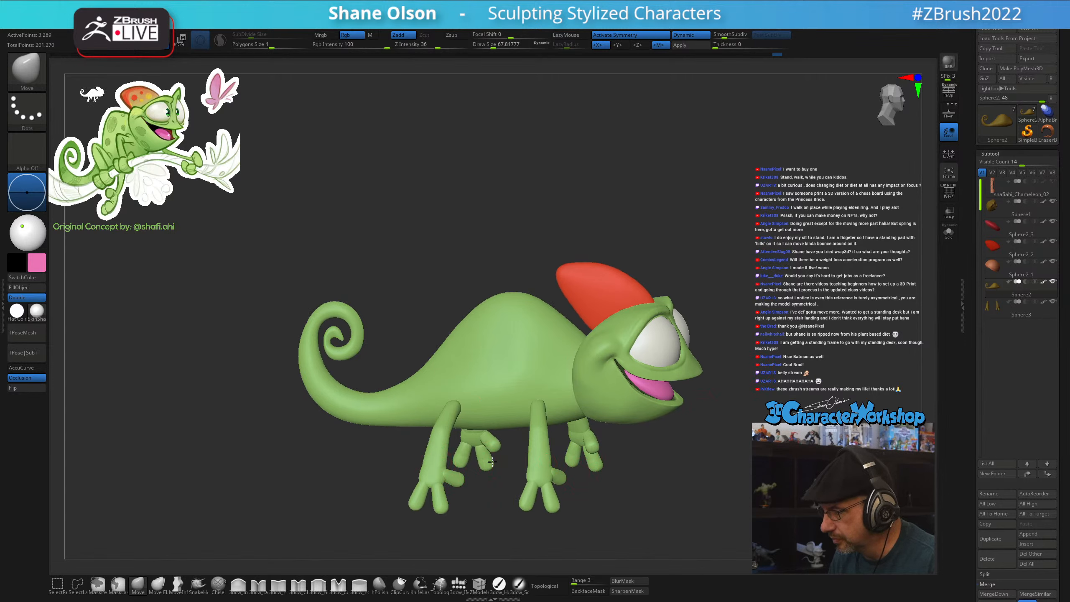
left_click(438, 467, "alt")
key("shift+f")
left_click_drag(747, 524, 748, 519)
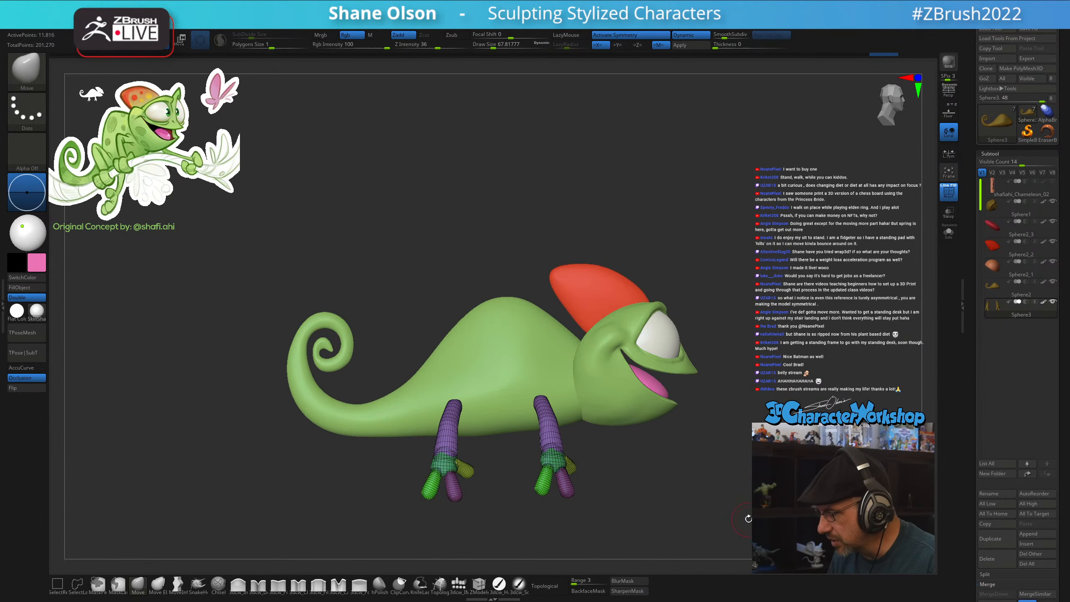
Apply the legs' dynamic subdivision as real subdivision levels
left_click_drag(786, 396, 784, 435, "alt")
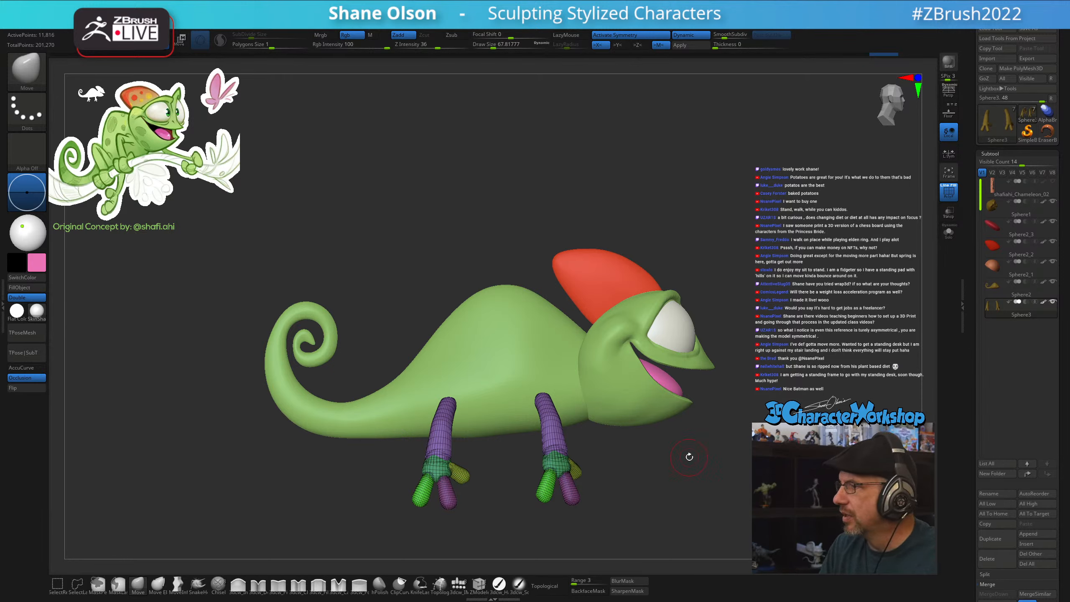
left_click_drag(696, 451, 717, 452)
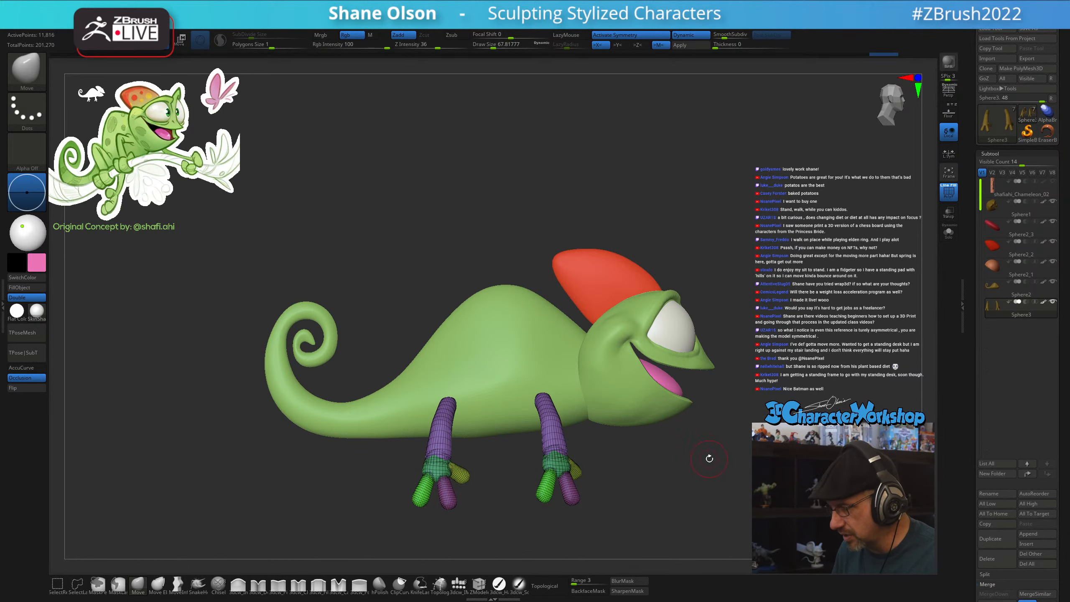
left_click_drag(710, 458, 682, 457, "alt")
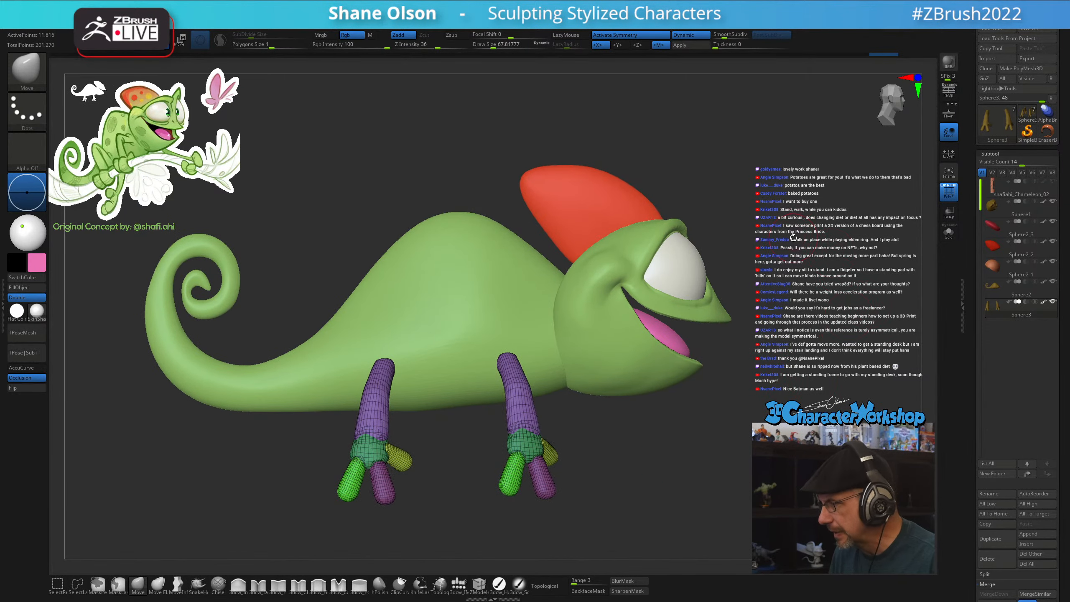
left_click(691, 35)
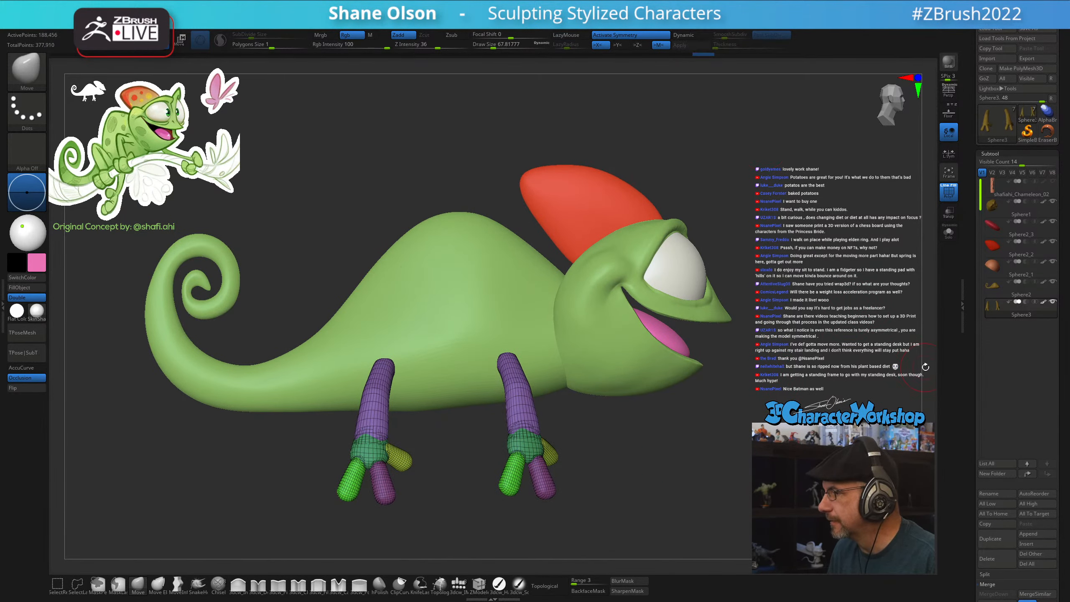
Try deleting the legs' lower subdivision levels at the highest level, check the mesh density, and undo the deletion
scroll(1024, 521, "down", 5)
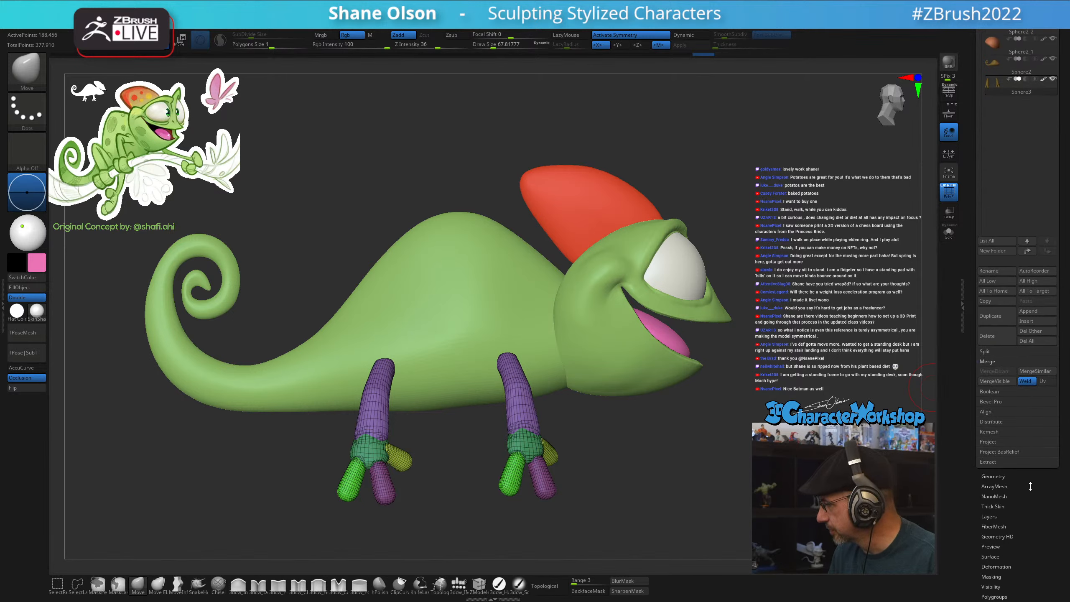
scroll(1031, 486, "down", 2)
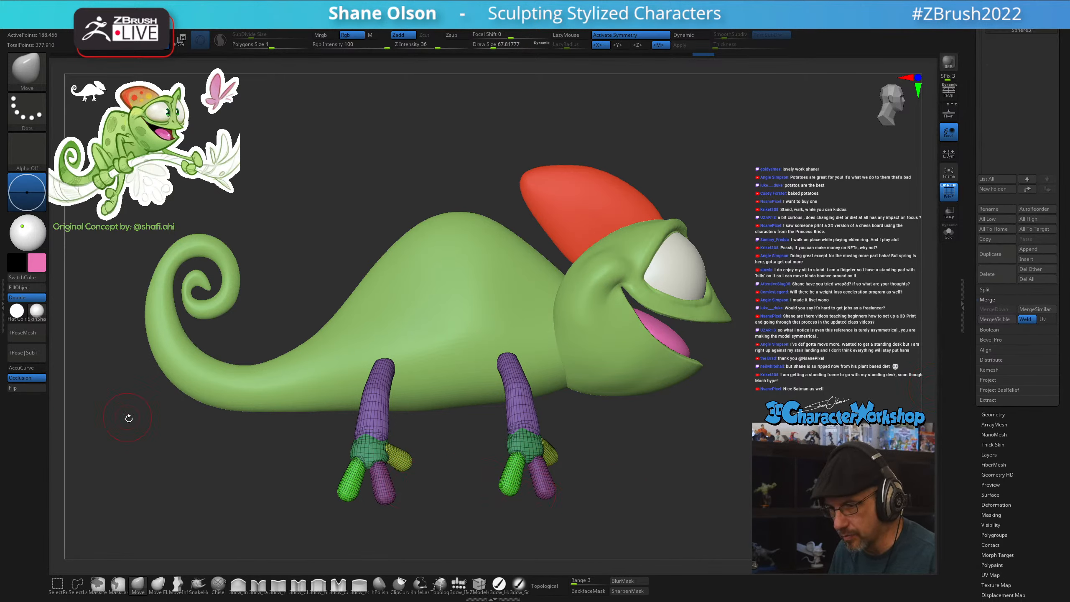
left_click(981, 416)
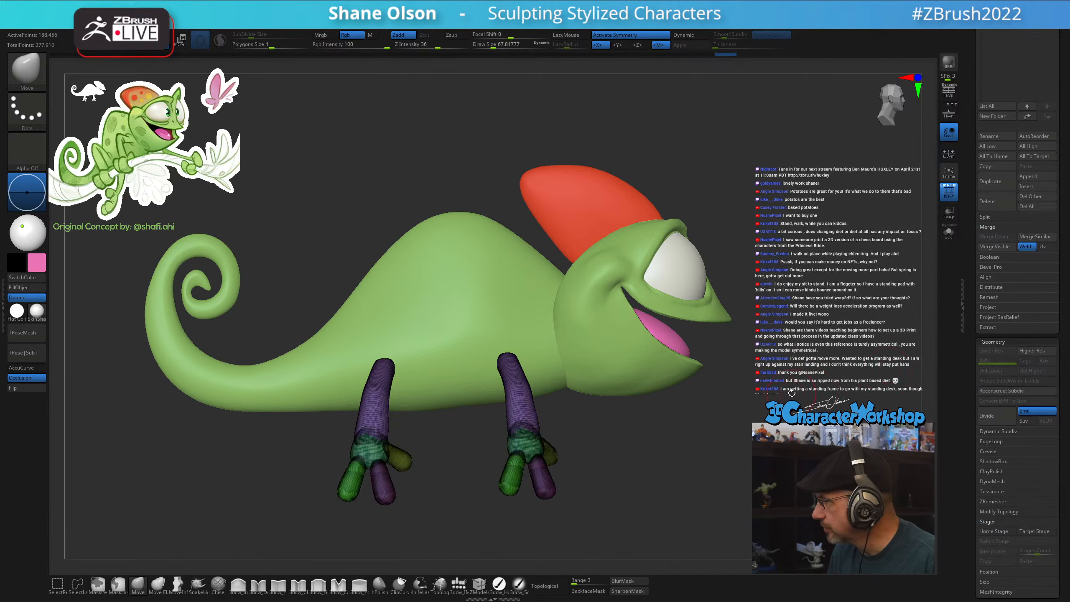
mouse_move(761, 459)
left_mouse_down()
mouse_move(712, 471)
mouse_move(723, 502)
mouse_move(694, 490)
mouse_move(698, 512)
left_mouse_up()
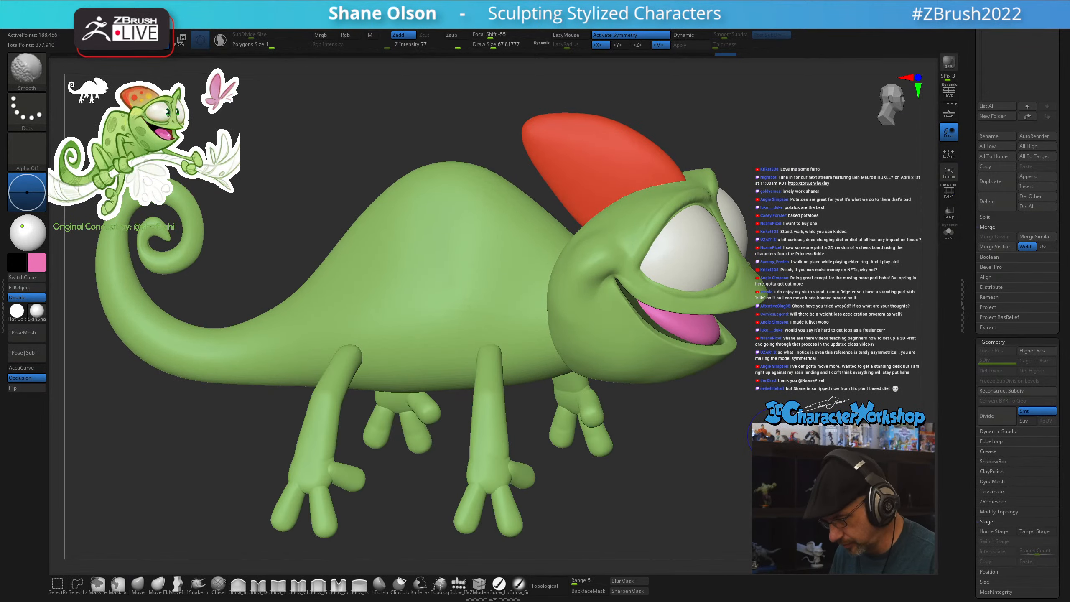
mouse_move(744, 443)
left_mouse_down()
mouse_move(769, 502)
mouse_move(751, 447)
left_mouse_up()
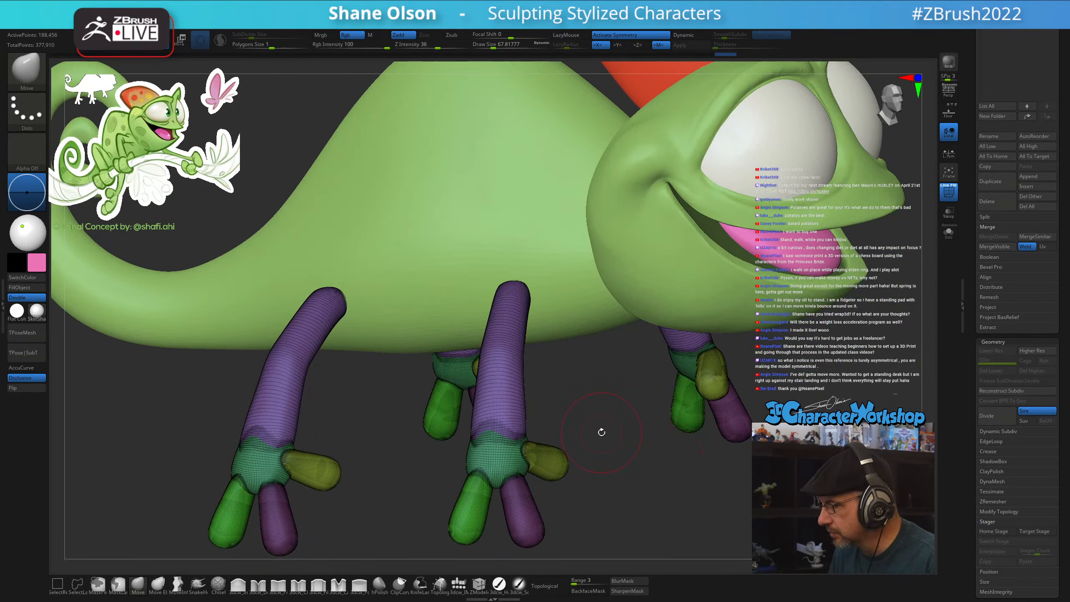
key("d")
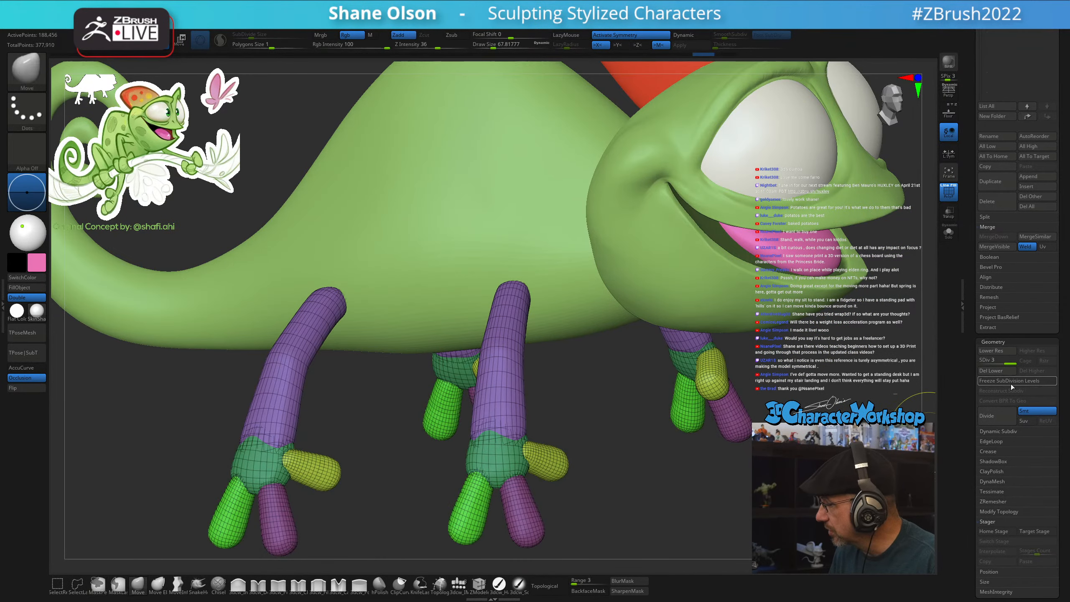
Keep only subdivision level 2 of the legs and remesh them at a polygon size of 0.27744
left_click_drag(1001, 362, 984, 362)
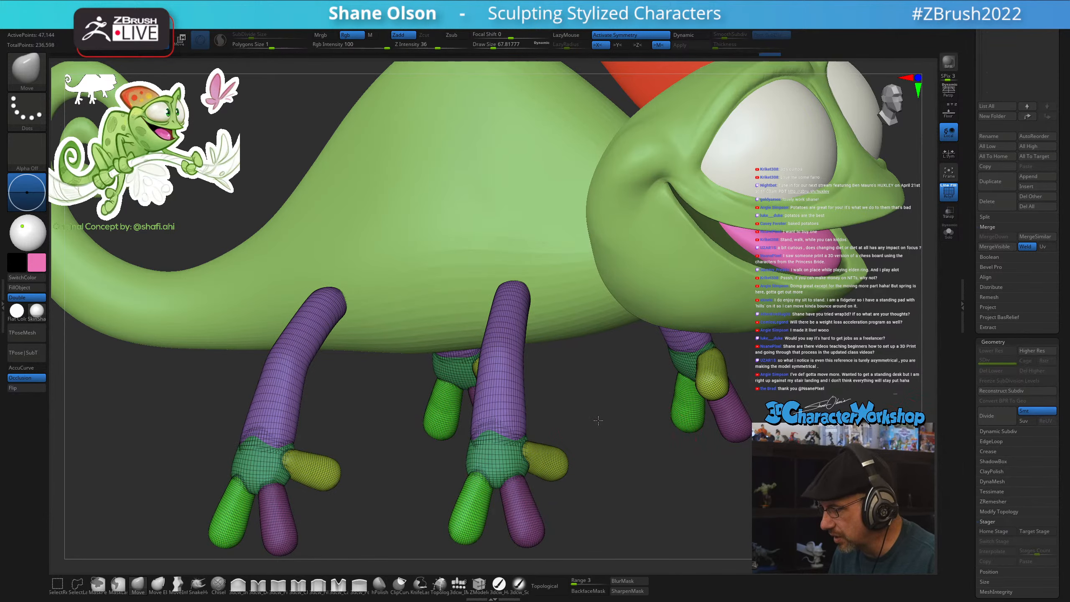
left_click_drag(598, 421, 604, 367, "alt")
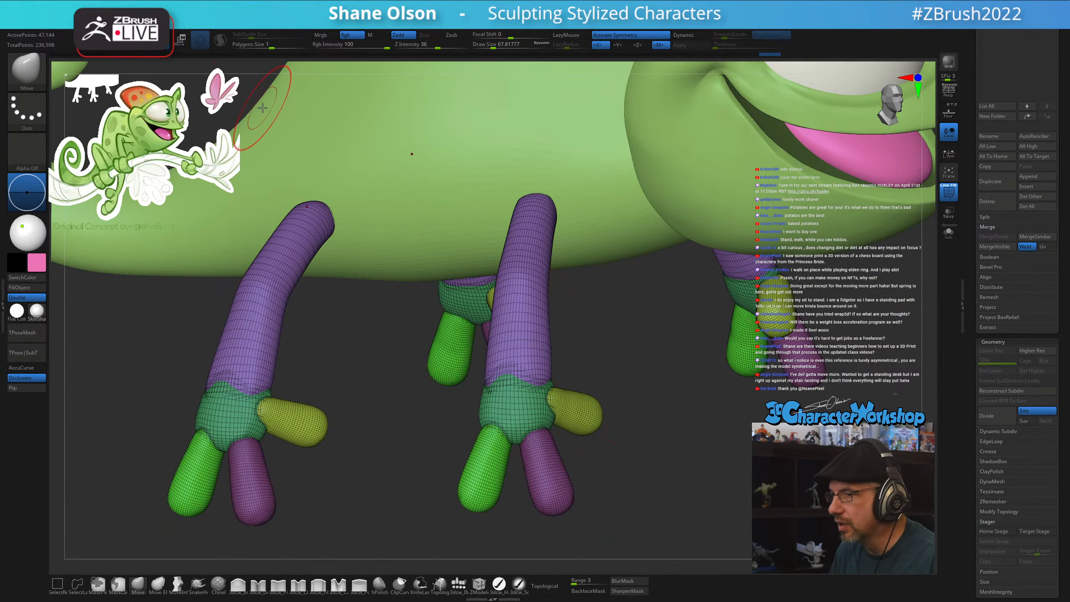
left_click_drag(269, 47, 262, 48)
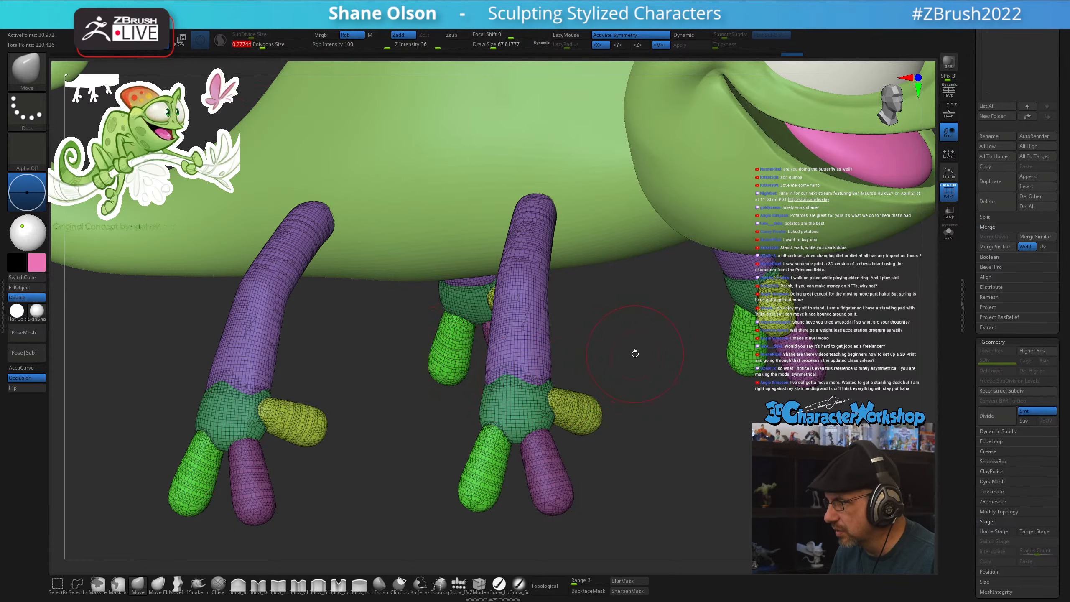
key("s")
mouse_move(636, 363)
left_mouse_down()
mouse_move(626, 387)
mouse_move(638, 416)
mouse_move(616, 373)
mouse_move(633, 356)
left_mouse_up()
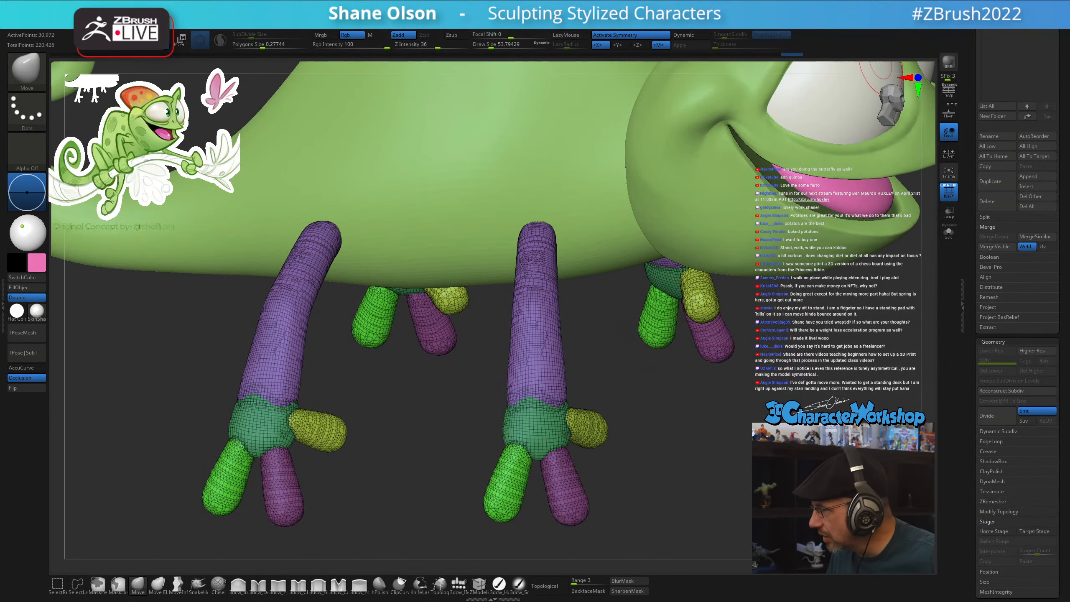
Show the transform gizmo on the legs and frame the whole chameleon from the front
mouse_move(666, 466)
left_mouse_down("shift")
mouse_move(650, 385)
mouse_move(614, 346)
mouse_move(613, 426)
mouse_move(655, 429)
mouse_move(668, 459)
left_mouse_up("shift")
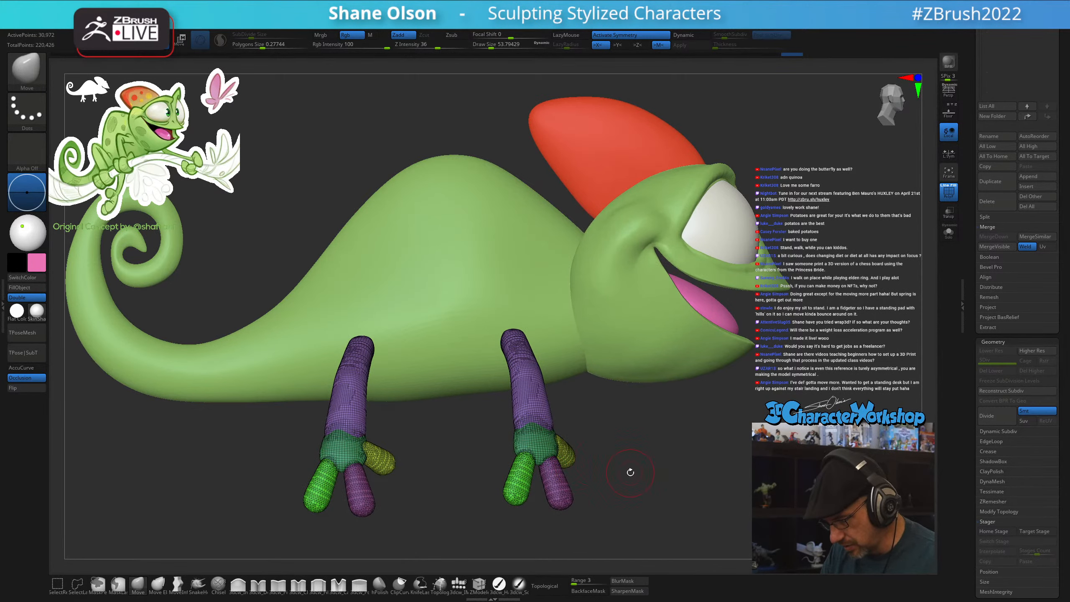
key("space")
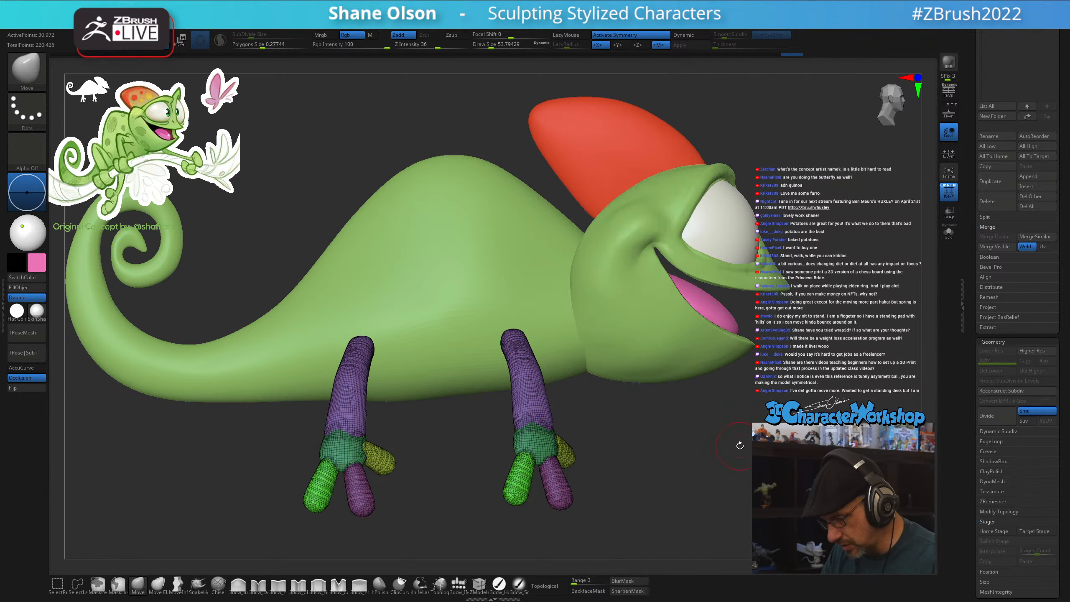
key("w")
mouse_move(740, 446)
left_mouse_down()
mouse_move(695, 455)
mouse_move(557, 433)
left_mouse_up()
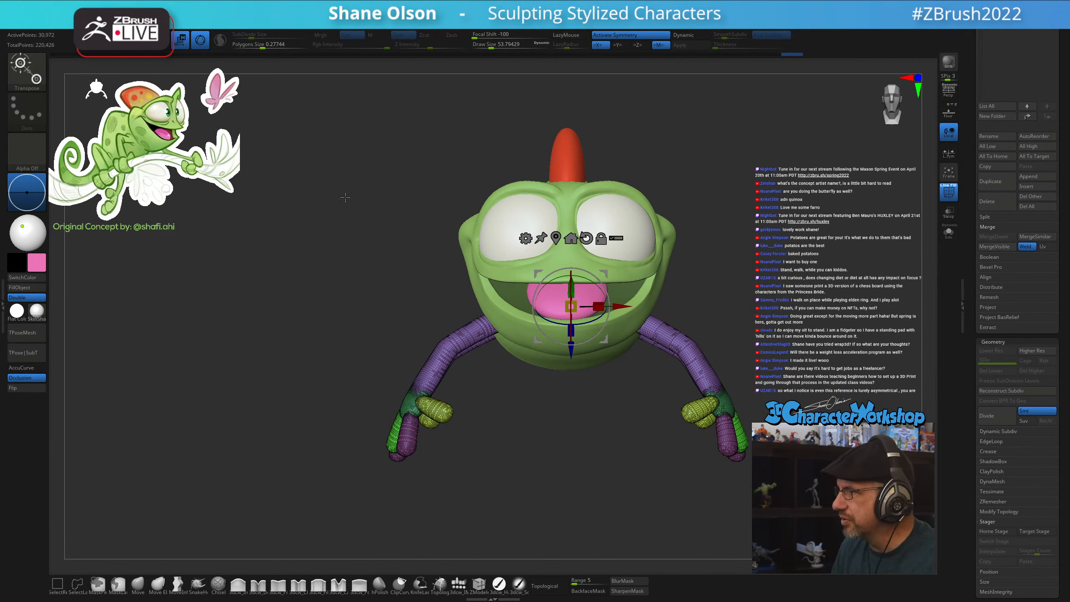
left_click_drag(301, 196, 264, 199, "alt")
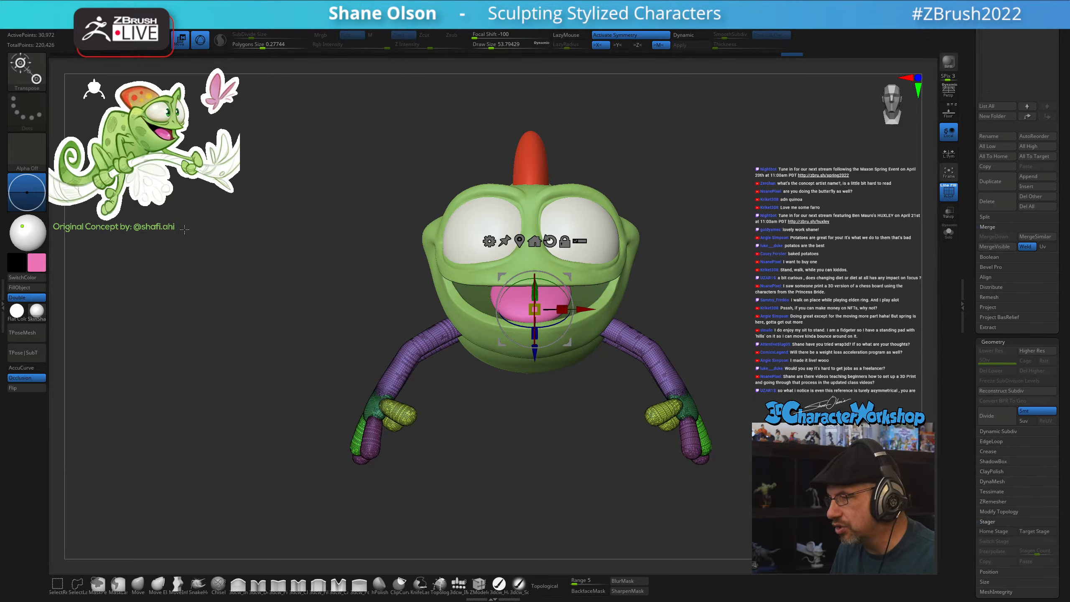
Enlarge the concept art overlay to examine the arms and hands on the branch, then shrink it back beside the model
key("z")
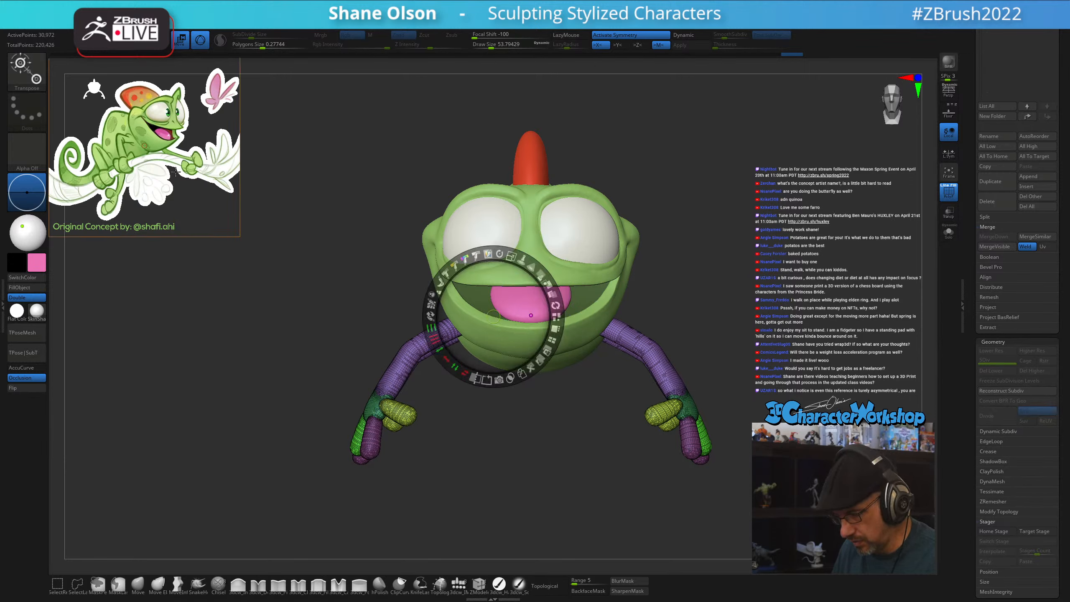
left_click(128, 120)
left_click_drag(143, 68, 213, 295)
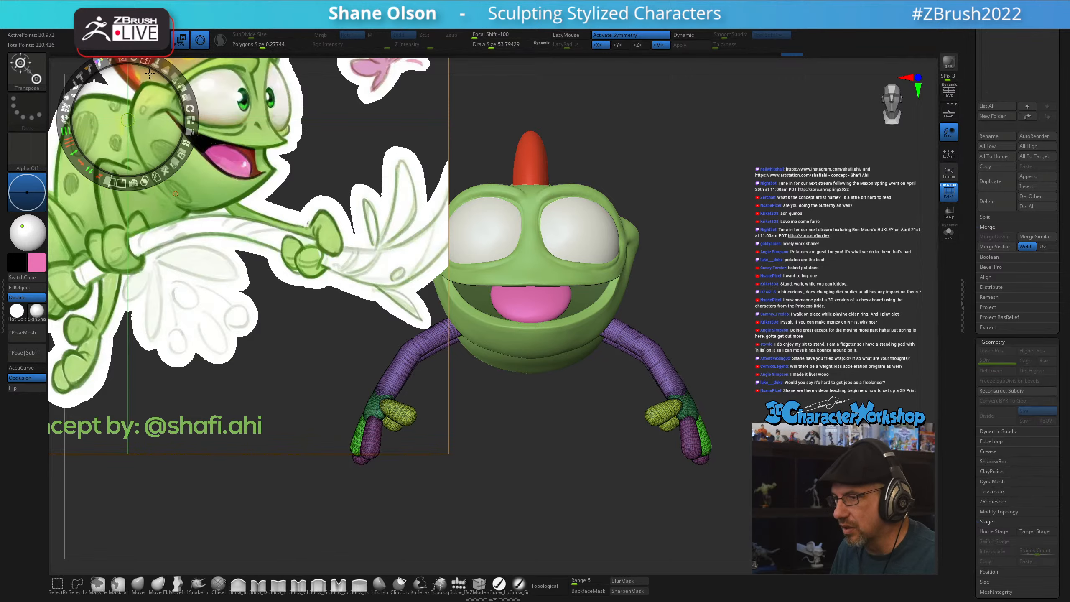
left_click_drag(145, 62, 133, 100)
key("z")
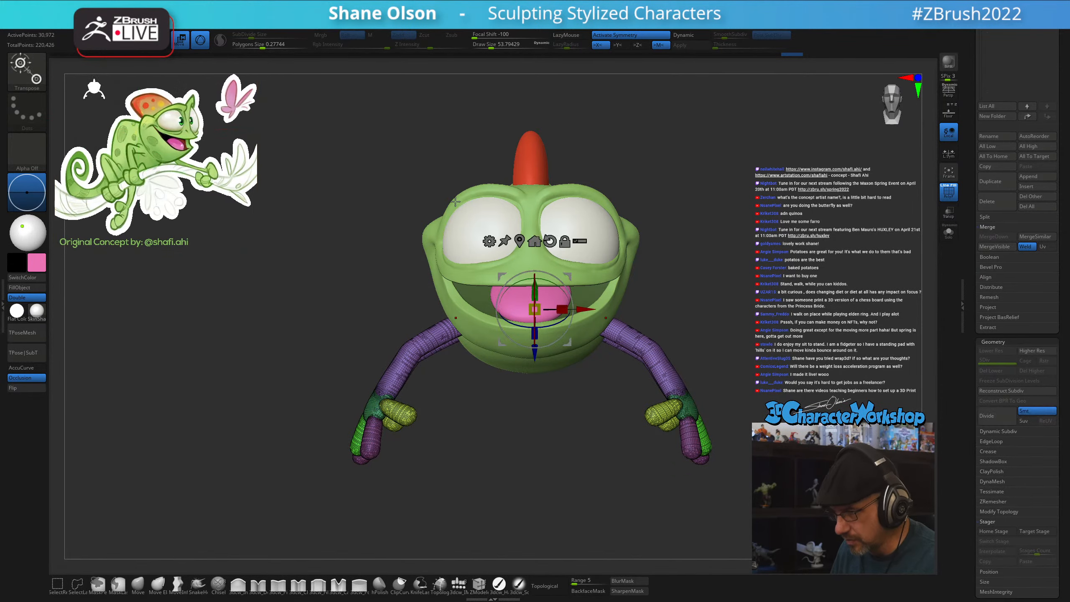
With symmetry off and the gizmo centered on the legs, fuse the overlapping leg and toe parts with Remesh By Union
mouse_move(694, 299)
left_mouse_down()
mouse_move(737, 301)
mouse_move(697, 303)
left_mouse_up()
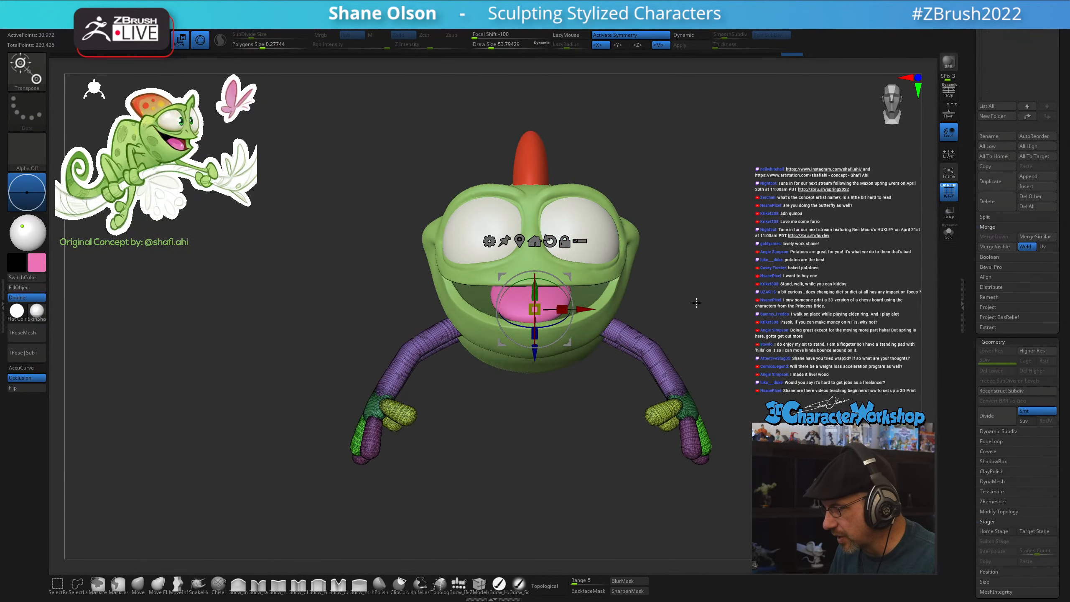
left_click_drag(635, 460, 625, 481, "alt")
left_click_drag(714, 421, 693, 439)
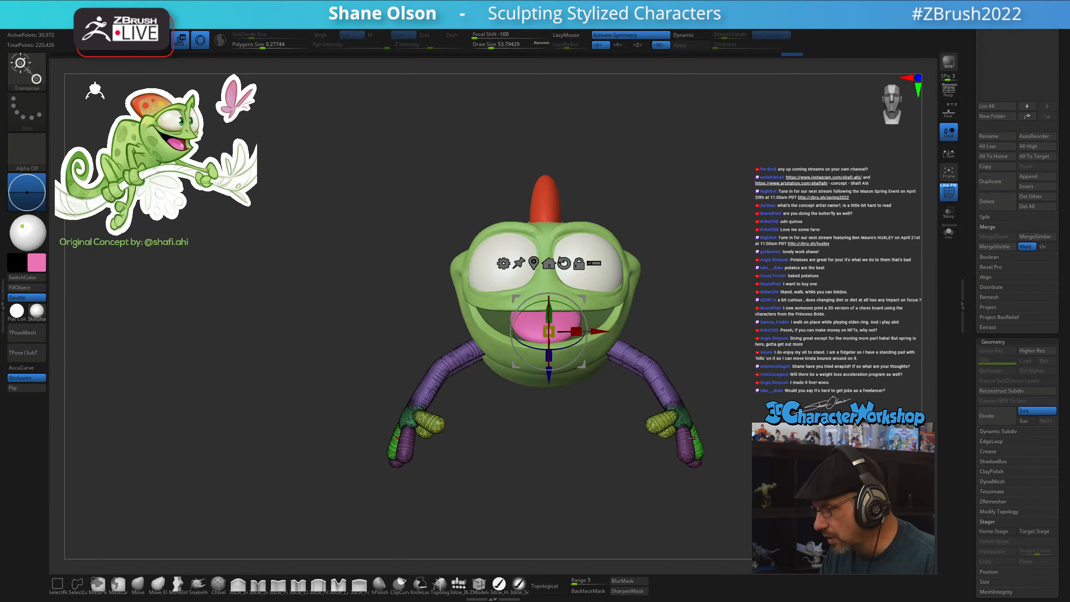
key("x")
left_click(551, 261)
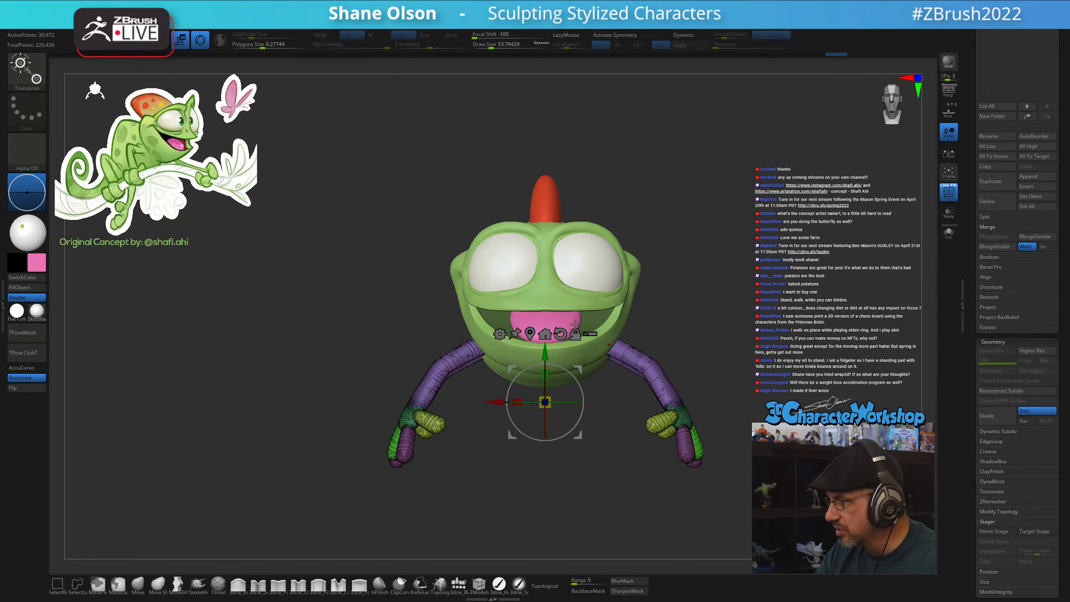
left_click(499, 334)
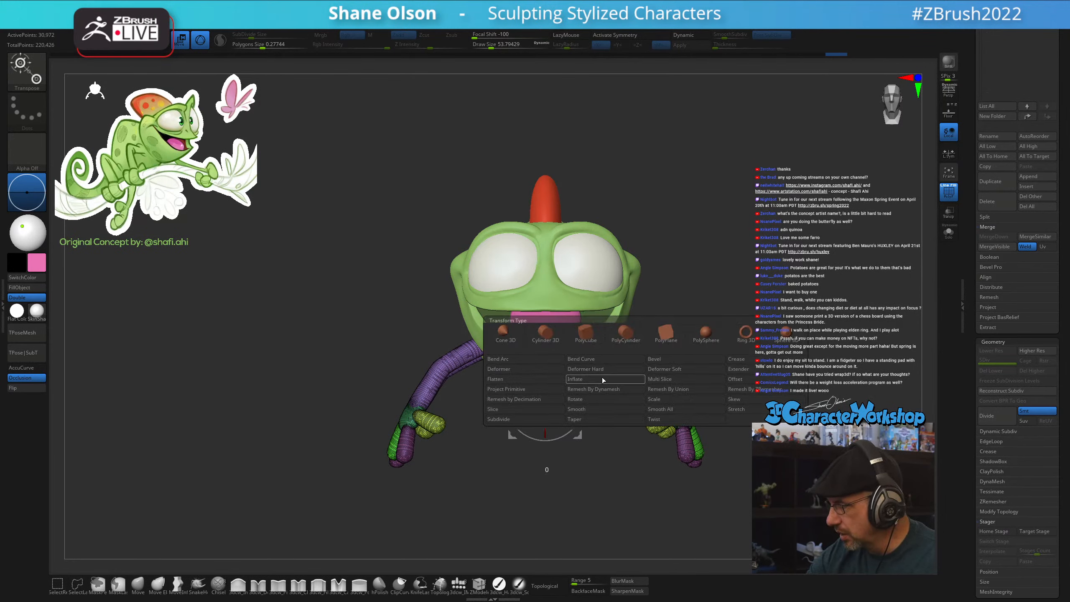
left_click(659, 391)
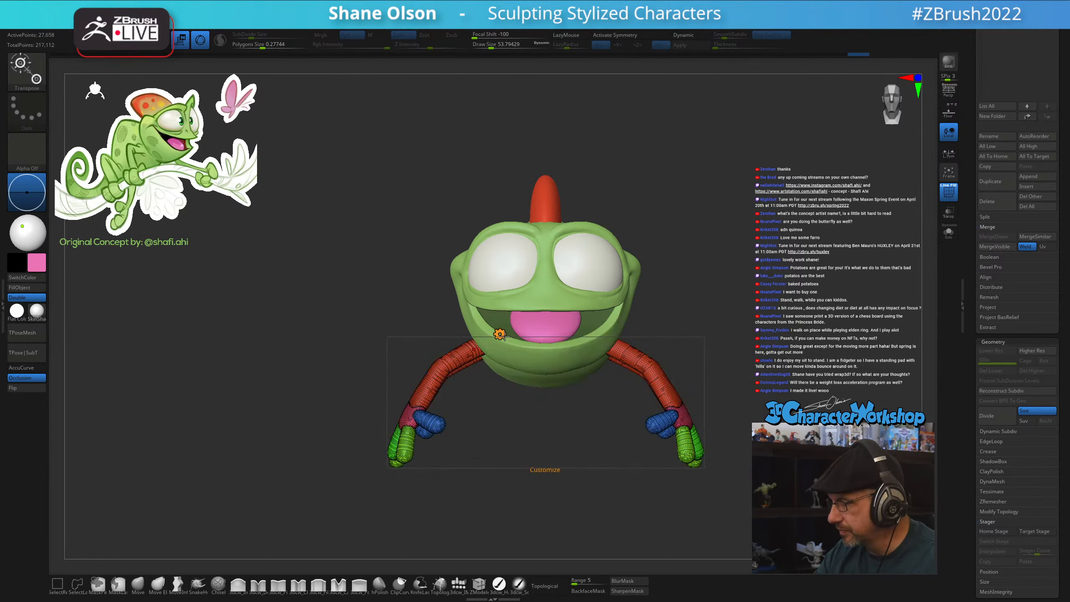
left_click(500, 335)
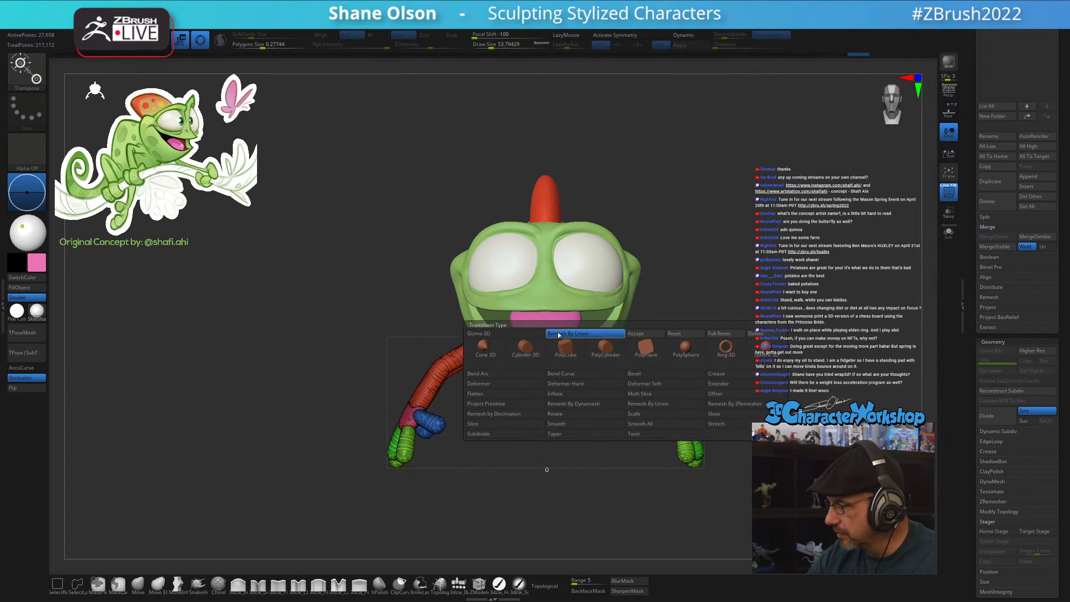
right_click_drag(613, 392, 559, 516, "ctrl")
key("q")
Try smoothing the seam where the front leg meets the foot
mouse_move(425, 464)
right_mouse_down()
mouse_move(513, 447)
mouse_move(553, 456)
right_mouse_up()
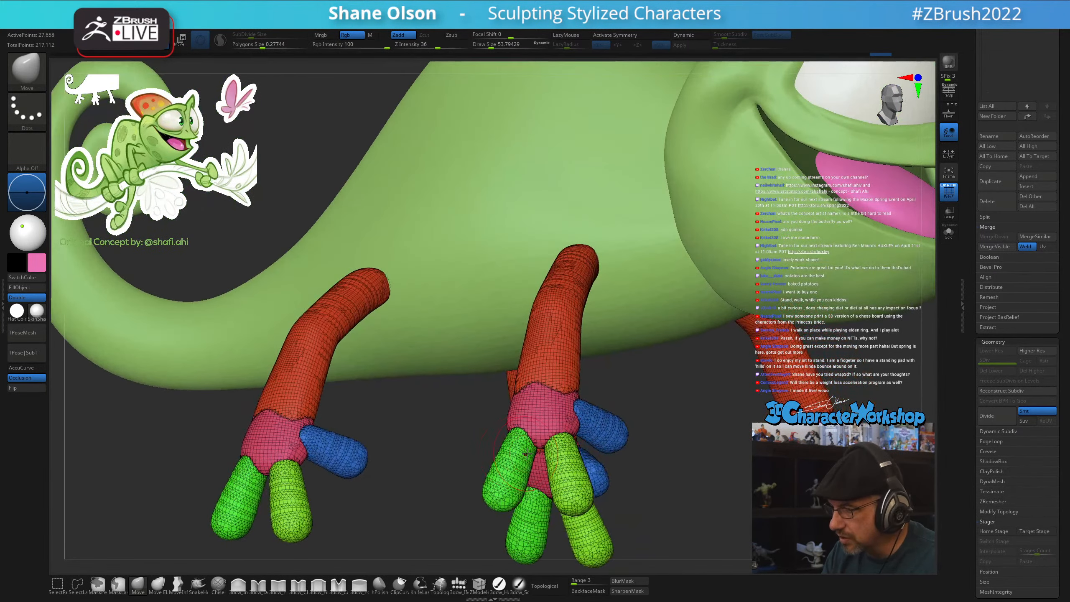
mouse_move(726, 422)
right_mouse_down()
mouse_move(684, 428)
mouse_move(668, 467)
right_mouse_up()
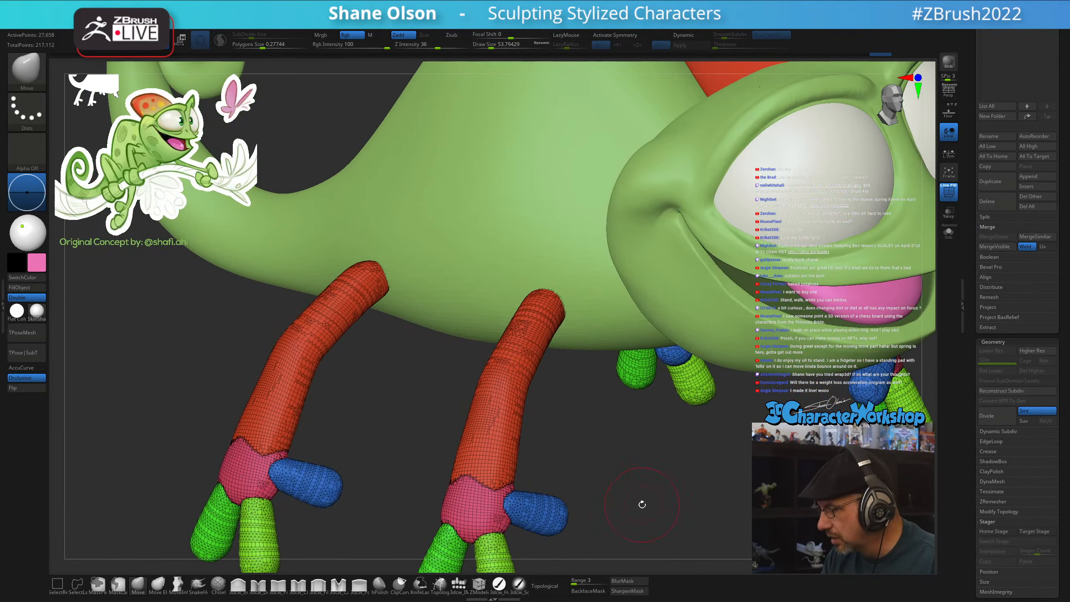
right_click_drag(643, 504, 660, 442, "alt")
left_click_drag(505, 457, 540, 412, "shift")
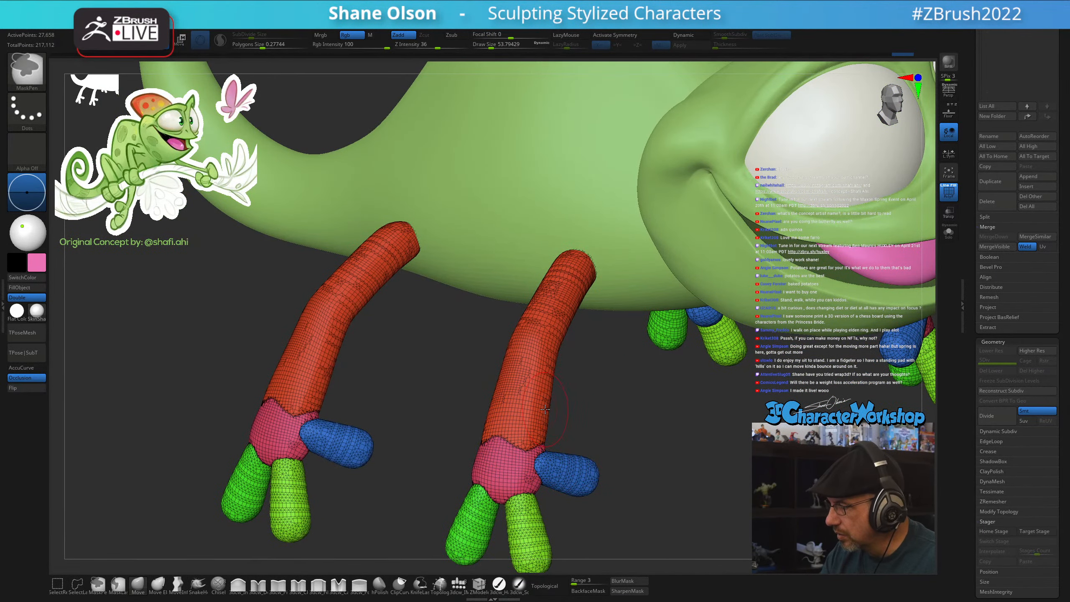
right_click_drag(583, 461, 590, 519, "ctrl")
mouse_move(538, 451)
left_mouse_down("shift")
mouse_move(506, 441)
mouse_move(548, 432)
left_mouse_up("shift")
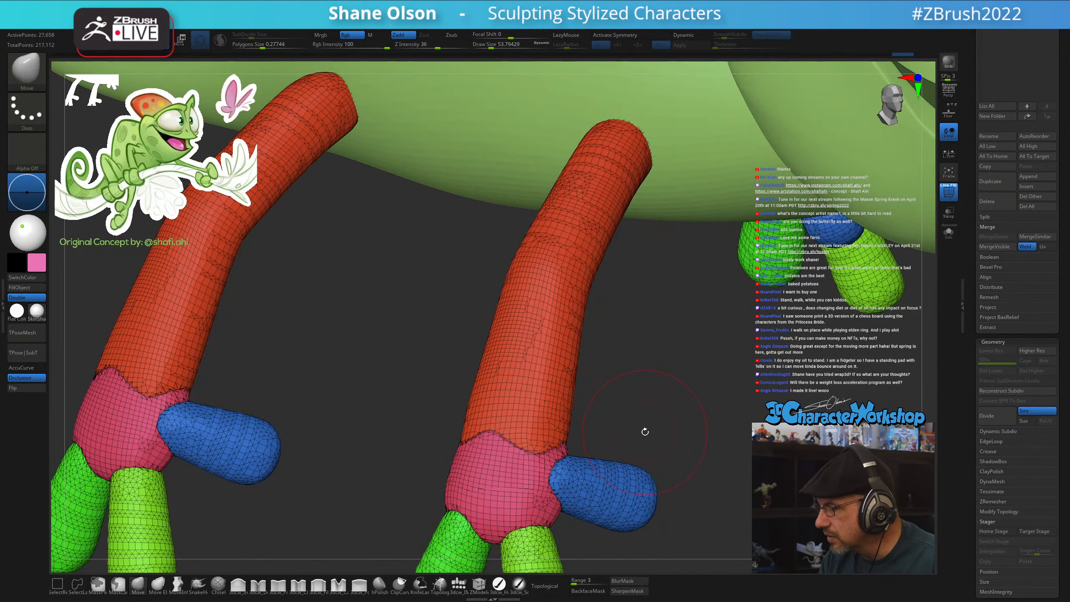
Reduce the draw size to 25.05439 and check the front ankle and toe junction with the polyframe off and on
right_click_drag(646, 432, 700, 431, "ctrl")
key("s")
left_click_drag(699, 431, 694, 431)
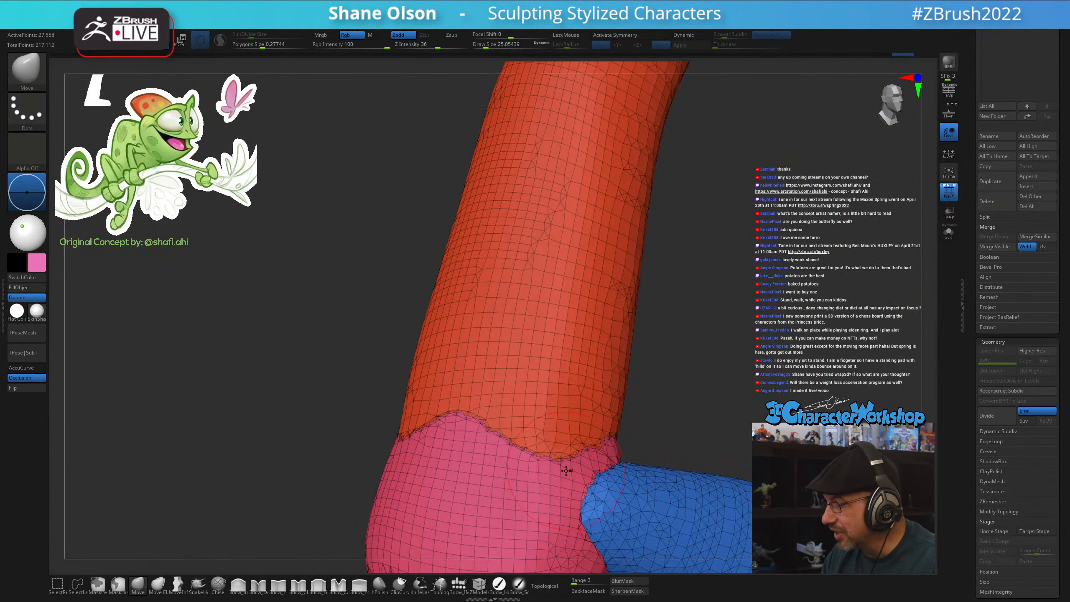
key("shift+f")
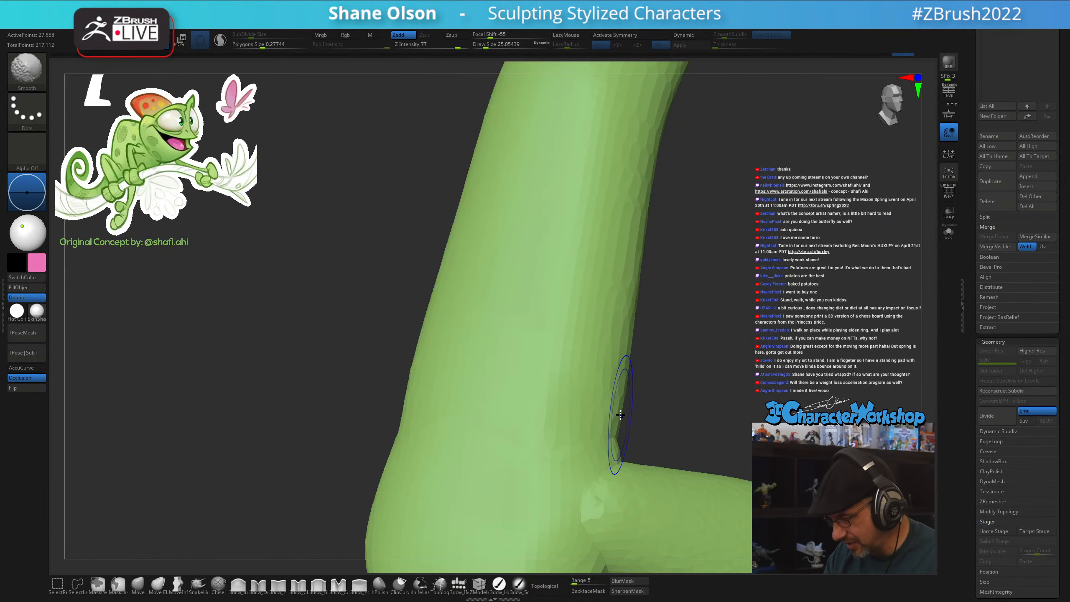
key("shift+f")
mouse_move(622, 434)
right_mouse_down("ctrl")
mouse_move(605, 435)
mouse_move(626, 418)
right_mouse_up("ctrl")
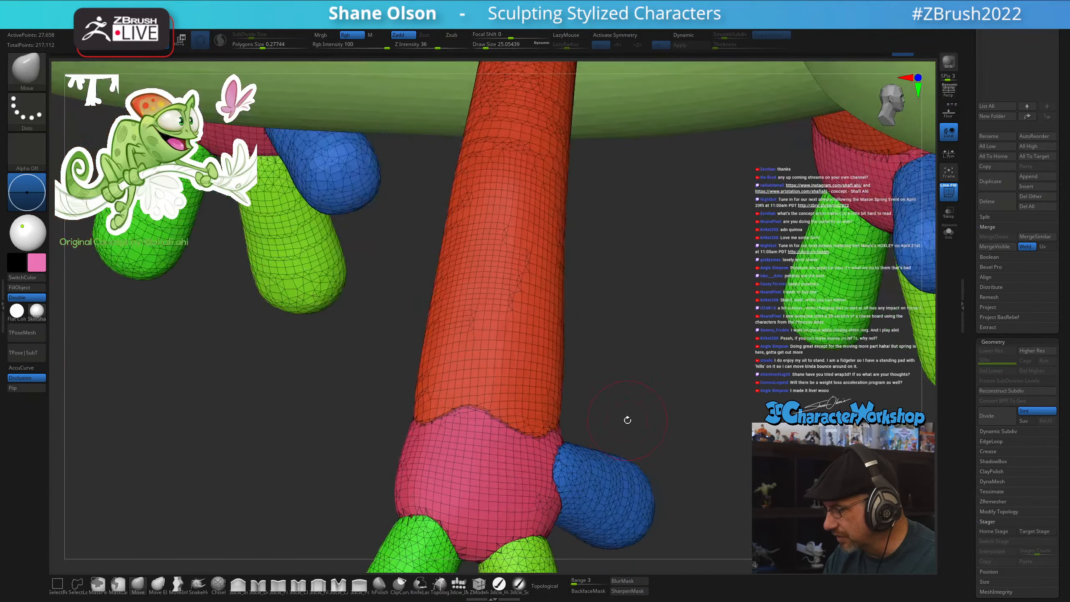
mouse_move(443, 416)
left_mouse_down("shift")
mouse_move(453, 412)
mouse_move(420, 421)
left_mouse_up("shift")
mouse_move(664, 417)
right_mouse_down()
mouse_move(688, 417)
mouse_move(668, 419)
mouse_move(667, 387)
mouse_move(666, 411)
right_mouse_up()
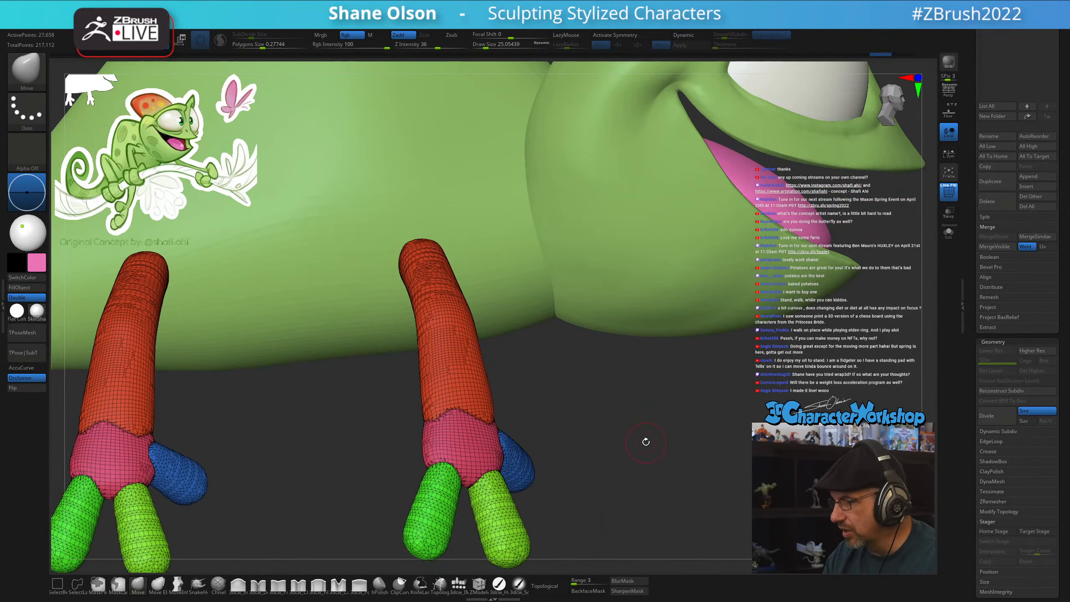
Try Sculptris Pro smoothing on the front ankle at SubDivide Size 0.27744 and at a smaller size, undoing both strokes
key("shift")
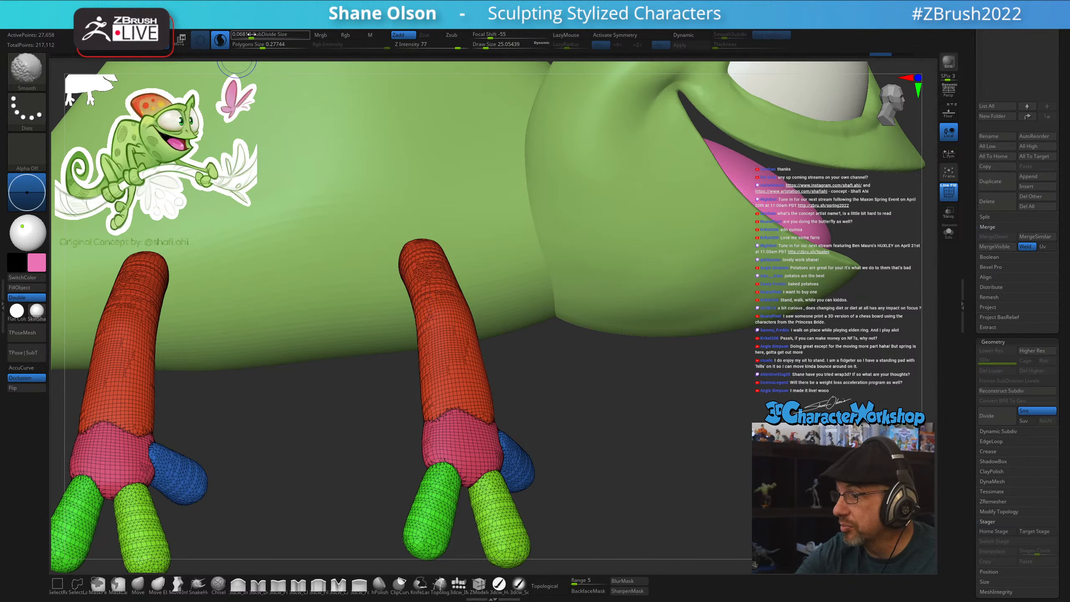
left_click_drag(252, 34, 256, 34)
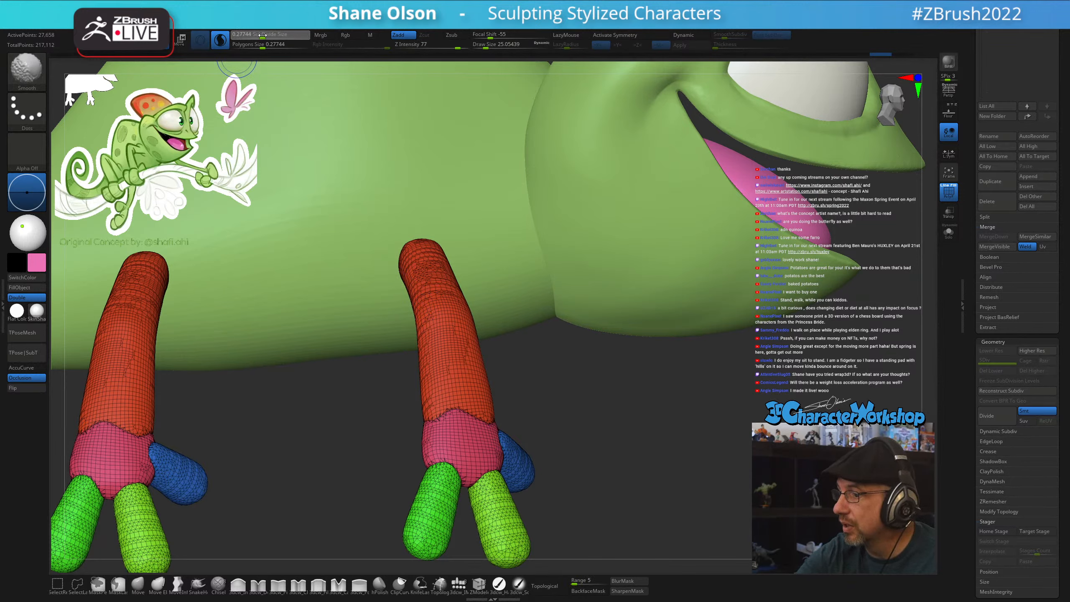
left_click_drag(467, 415, 437, 400, "shift")
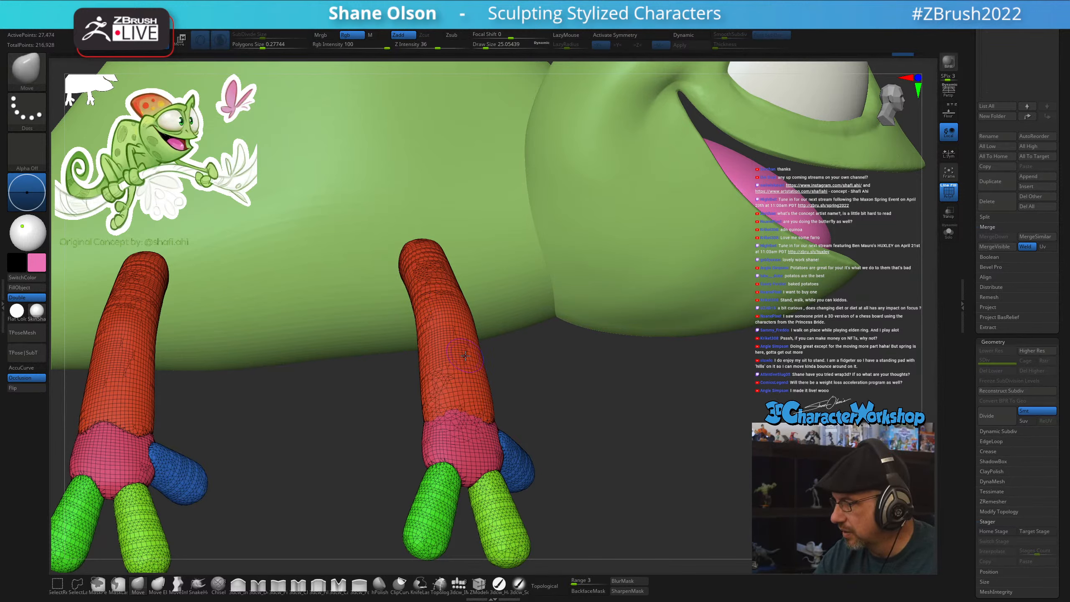
key("ctrl+z")
left_click_drag(254, 35, 255, 37, "shift")
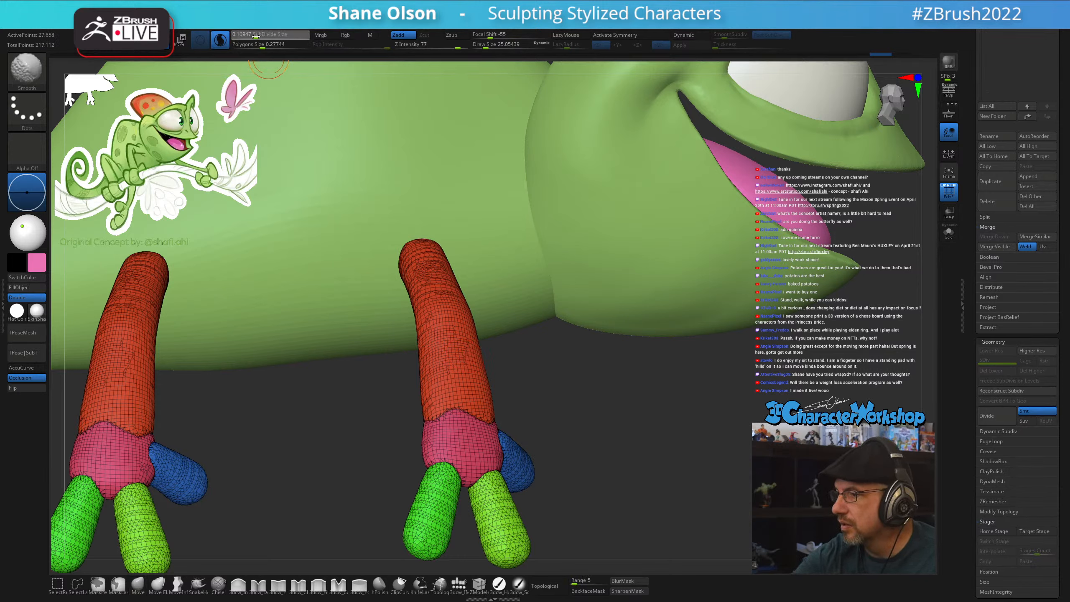
left_click_drag(464, 426, 440, 376, "shift")
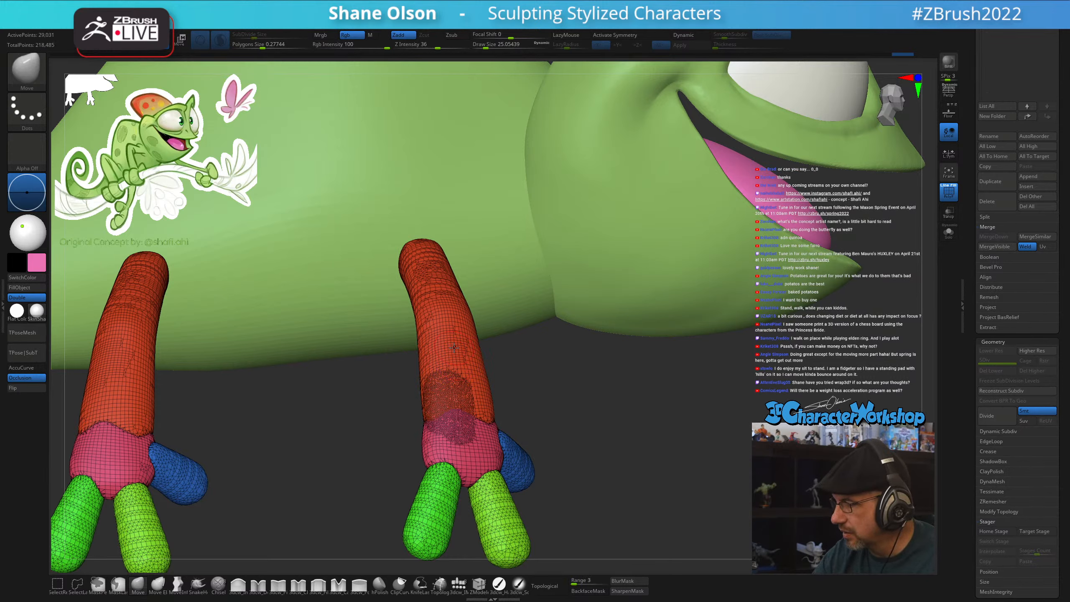
key("ctrl+z")
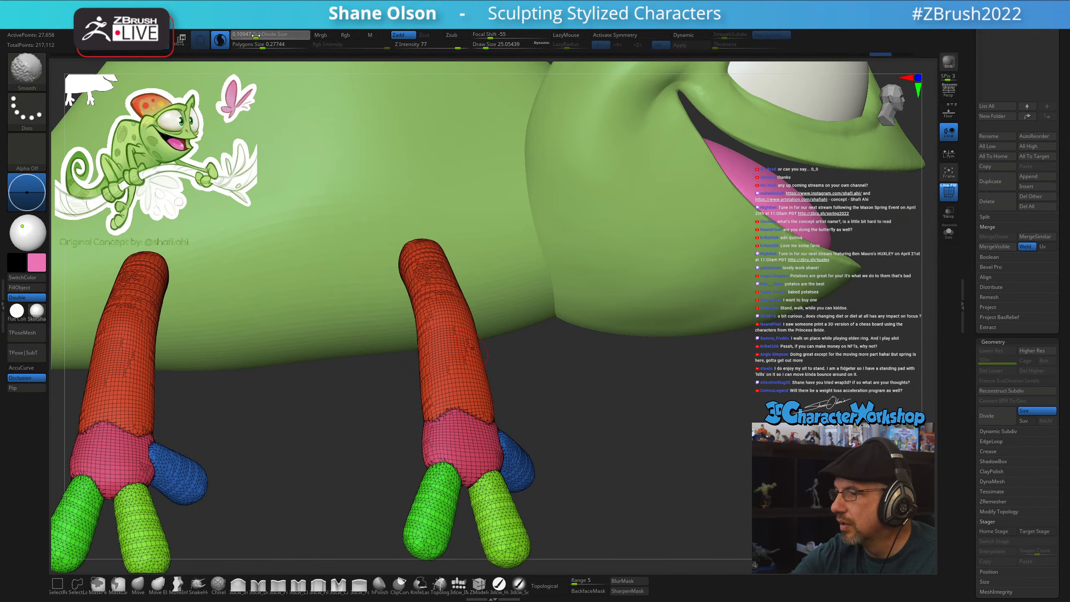
Set the SubDivide Size to 0.14412 and smooth the front leg's ankle with Sculptris Pro
left_click_drag(257, 36, 259, 35)
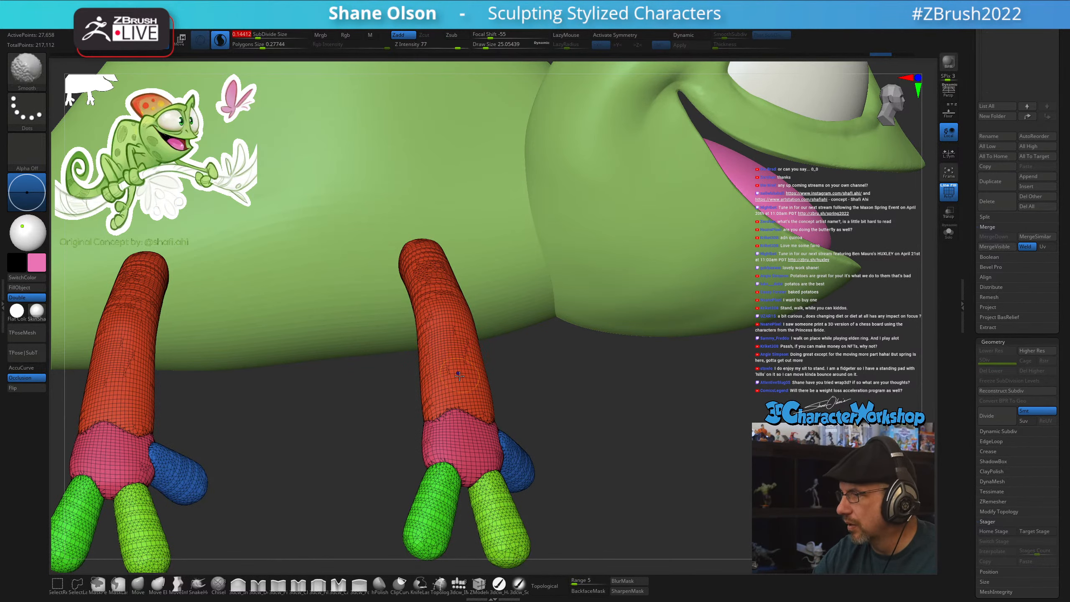
left_click_drag(462, 432, 451, 411, "shift")
left_click_drag(509, 384, 571, 396)
left_click_drag(627, 436, 612, 455)
Set the draw size to 43.76337 and smooth the outer side of the front leg's lower shin and ankle
key("s")
left_click_drag(704, 453, 632, 470)
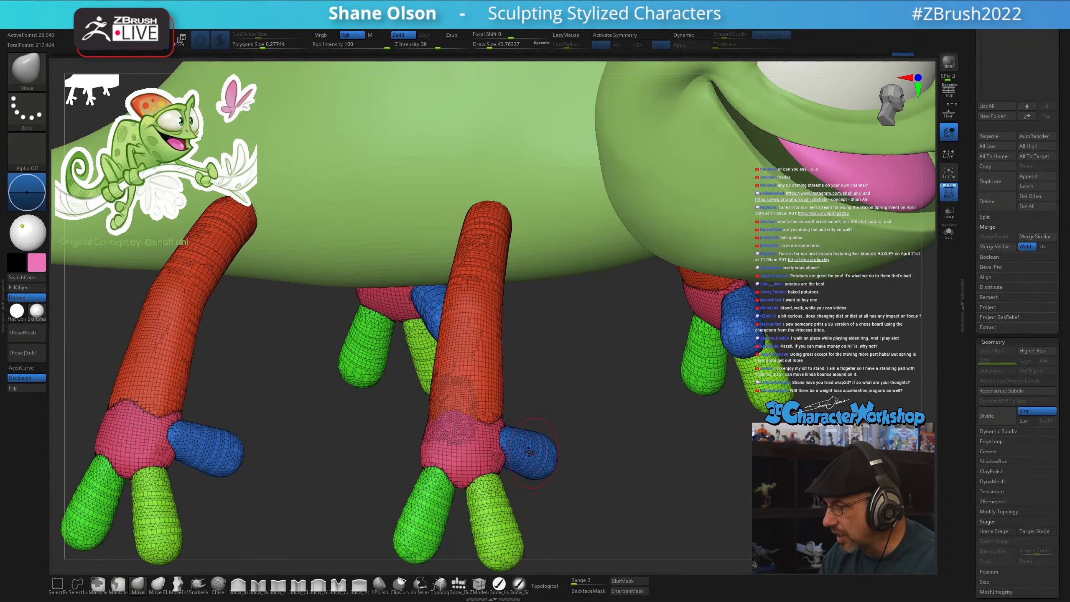
mouse_move(455, 371)
left_mouse_down("shift")
mouse_move(434, 414)
mouse_move(444, 358)
left_mouse_up("shift")
left_click_drag(633, 379, 590, 405)
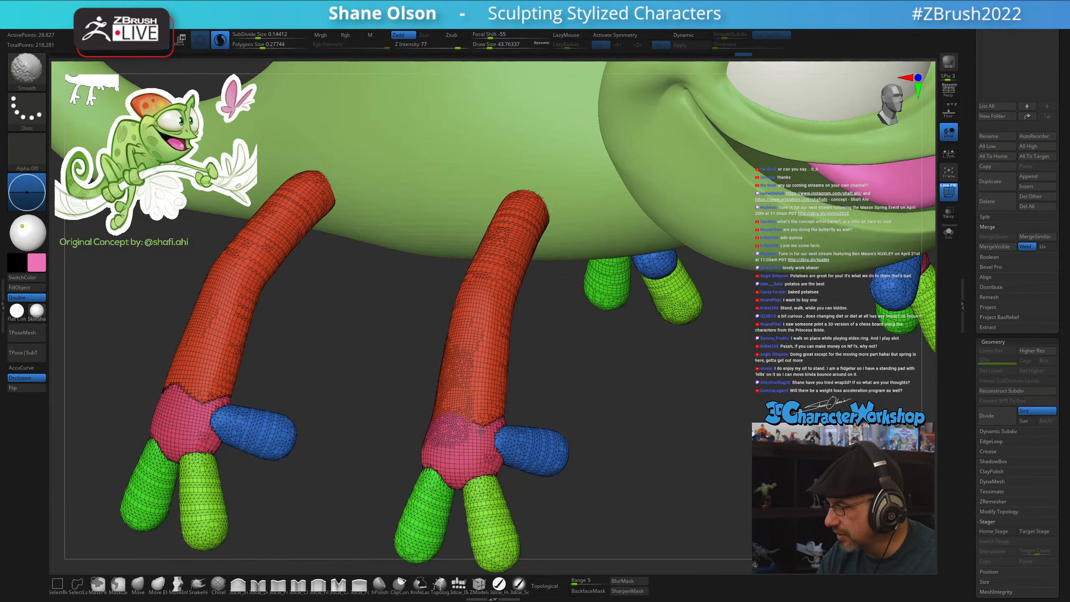
mouse_move(482, 447)
left_mouse_down("shift")
mouse_move(508, 367)
mouse_move(515, 396)
mouse_move(457, 466)
mouse_move(442, 456)
mouse_move(498, 470)
mouse_move(448, 445)
mouse_move(463, 393)
left_mouse_up("shift")
Smooth the inner side of the front leg's ankle, blending the shin into the foot
mouse_move(321, 434)
left_mouse_down()
mouse_move(475, 418)
mouse_move(491, 430)
mouse_move(516, 392)
left_mouse_up()
left_click_drag(389, 415, 375, 398, "shift")
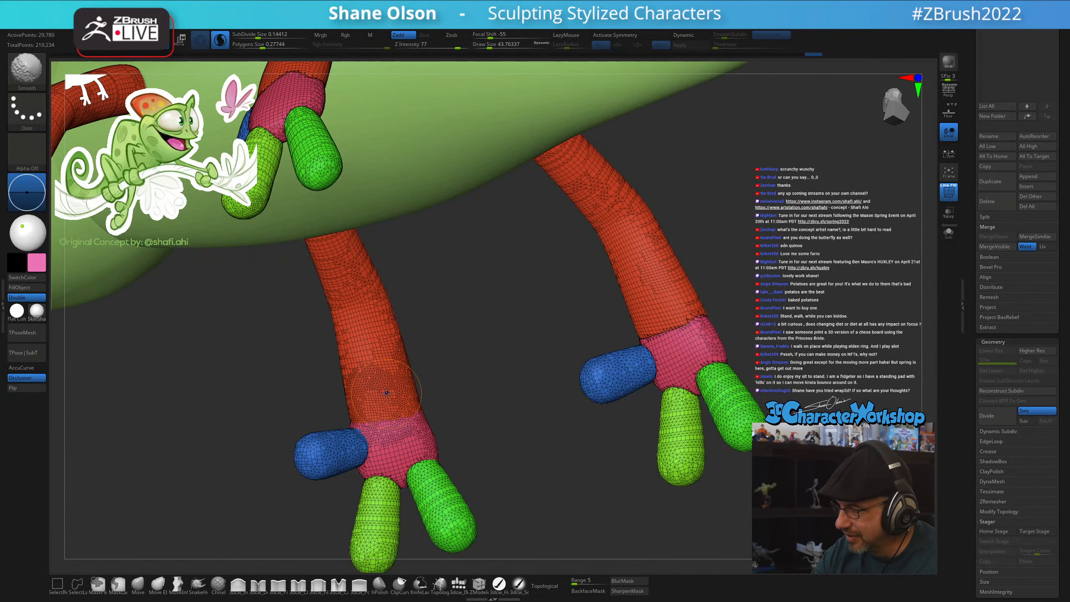
mouse_move(408, 449)
left_mouse_down("shift")
mouse_move(419, 444)
mouse_move(389, 467)
mouse_move(399, 391)
left_mouse_up("shift")
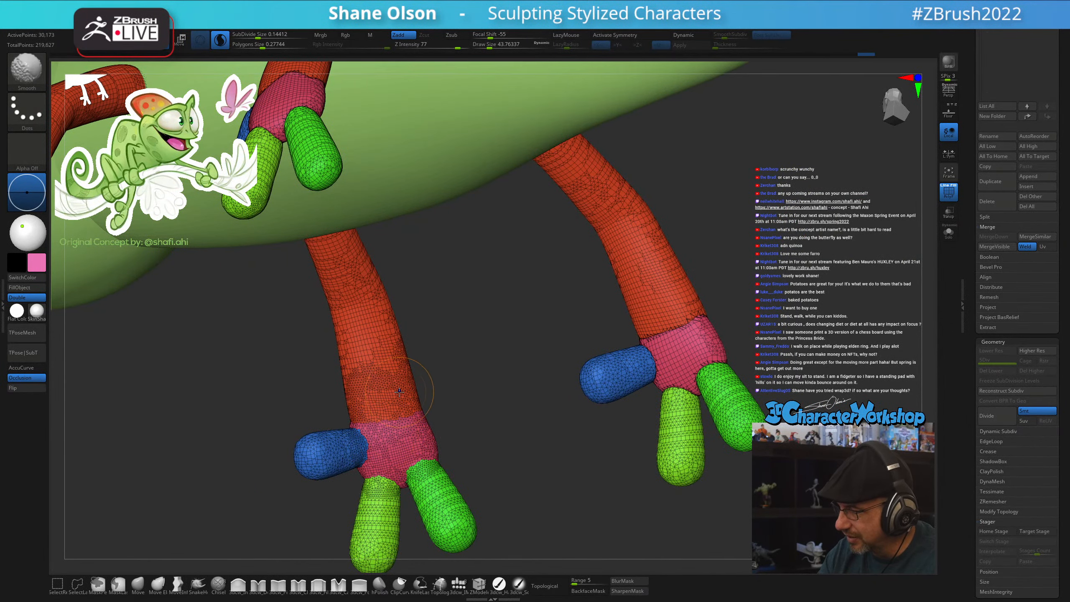
Set the draw size to 36.93311 and smooth the front leg's shin from the knee down to the ankle
mouse_move(497, 451)
left_mouse_down()
mouse_move(466, 467)
mouse_move(611, 469)
mouse_move(560, 470)
mouse_move(474, 432)
mouse_move(483, 393)
mouse_move(536, 421)
mouse_move(547, 459)
mouse_move(567, 447)
left_mouse_up()
key("s")
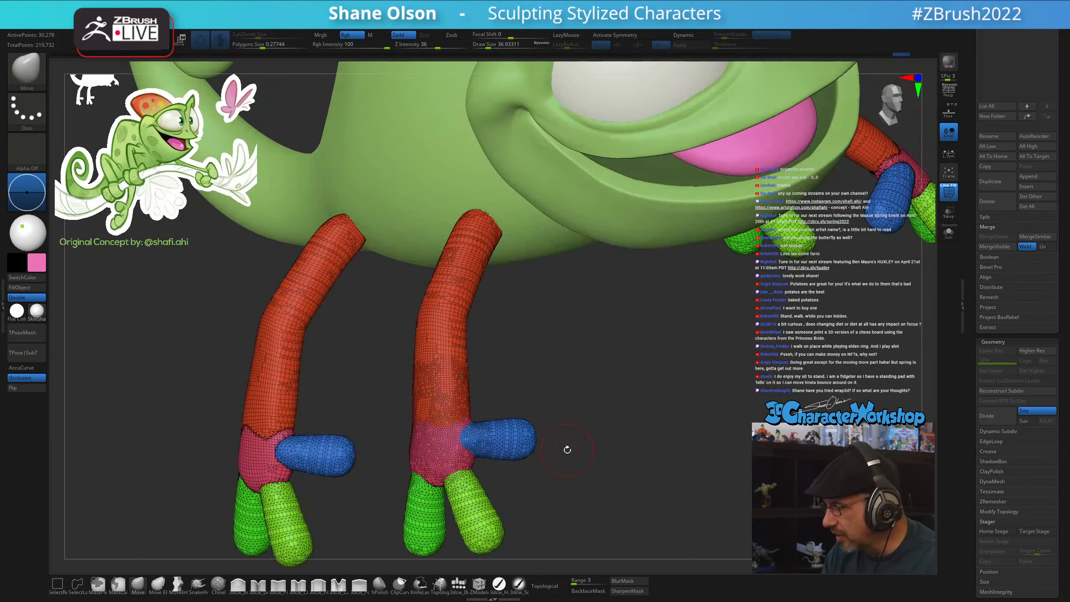
left_click_drag(459, 342, 461, 315, "shift")
left_click_drag(463, 390, 446, 358, "shift")
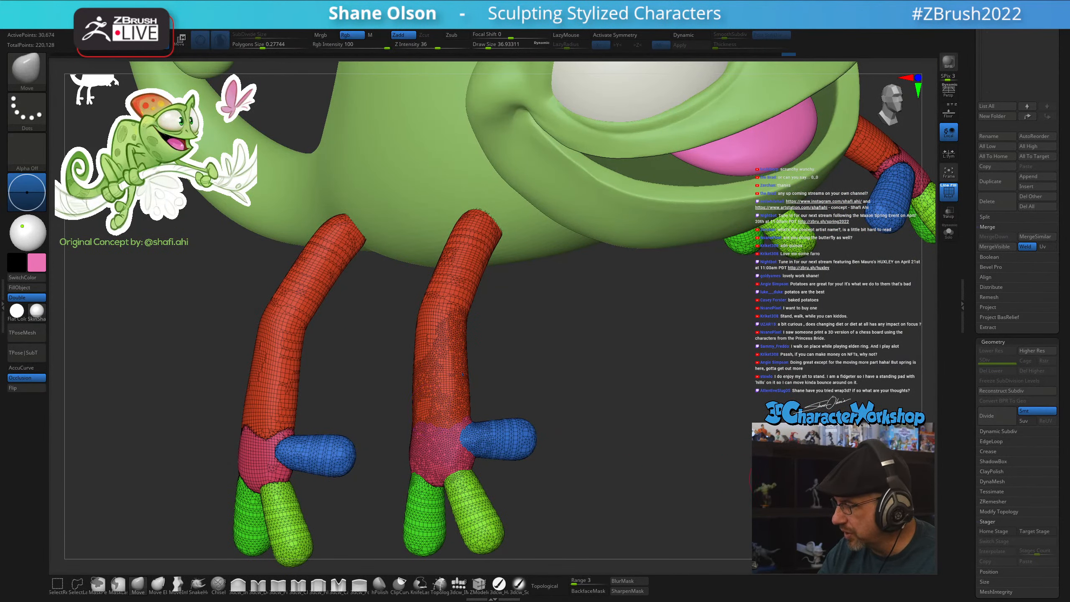
left_click_drag(740, 453, 749, 452)
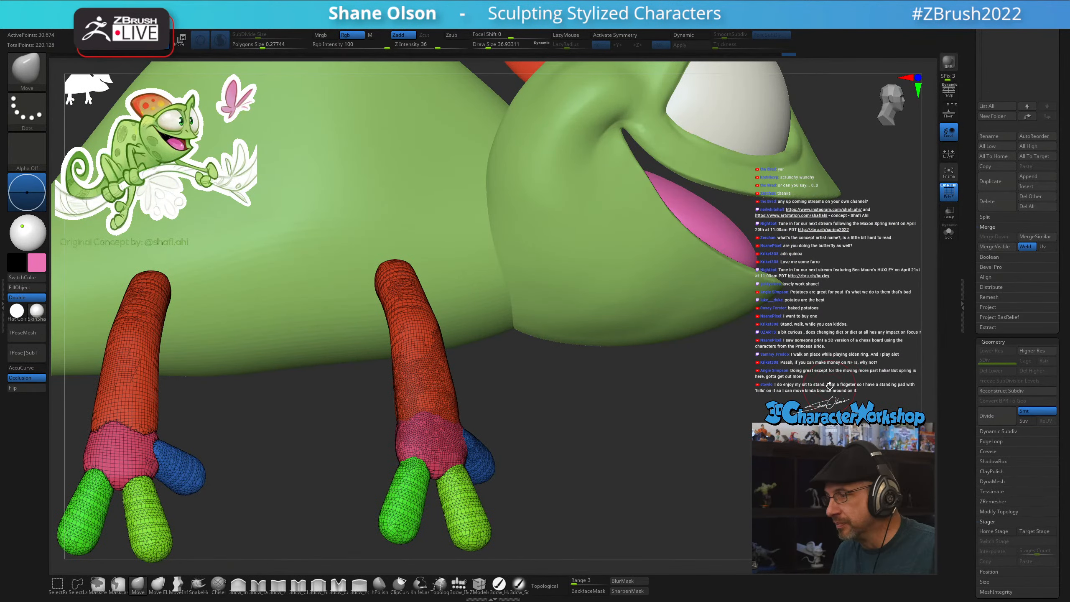
Turn off the polygroup wireframe on the legs and view the whole chameleon
mouse_move(877, 249)
left_mouse_down("alt")
mouse_move(776, 247)
mouse_move(793, 340)
mouse_move(777, 329)
left_mouse_up("alt")
key("shift+f")
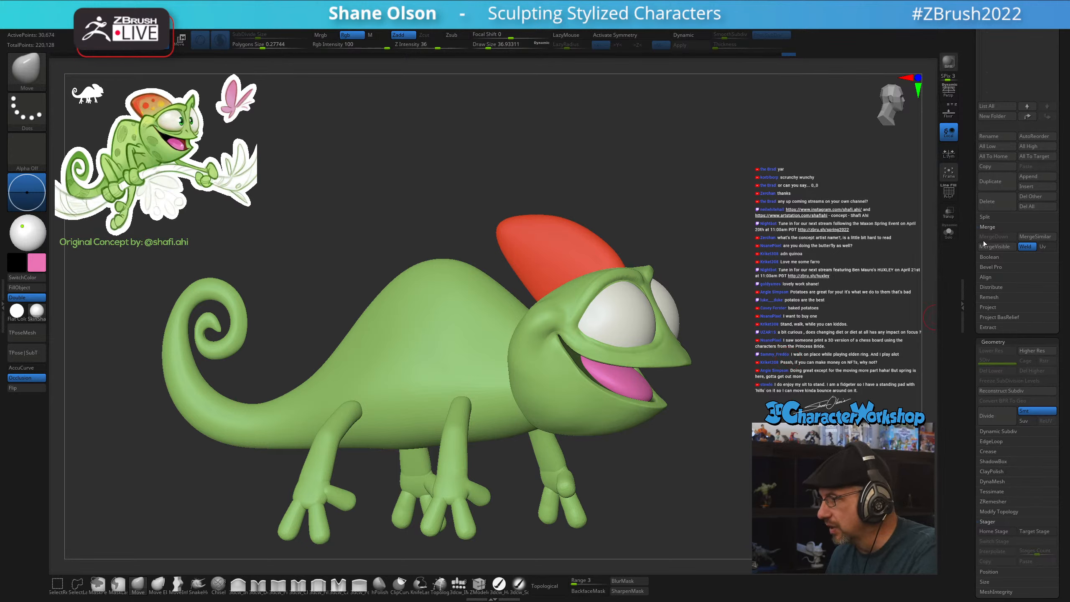
left_click_drag(971, 218, 972, 295)
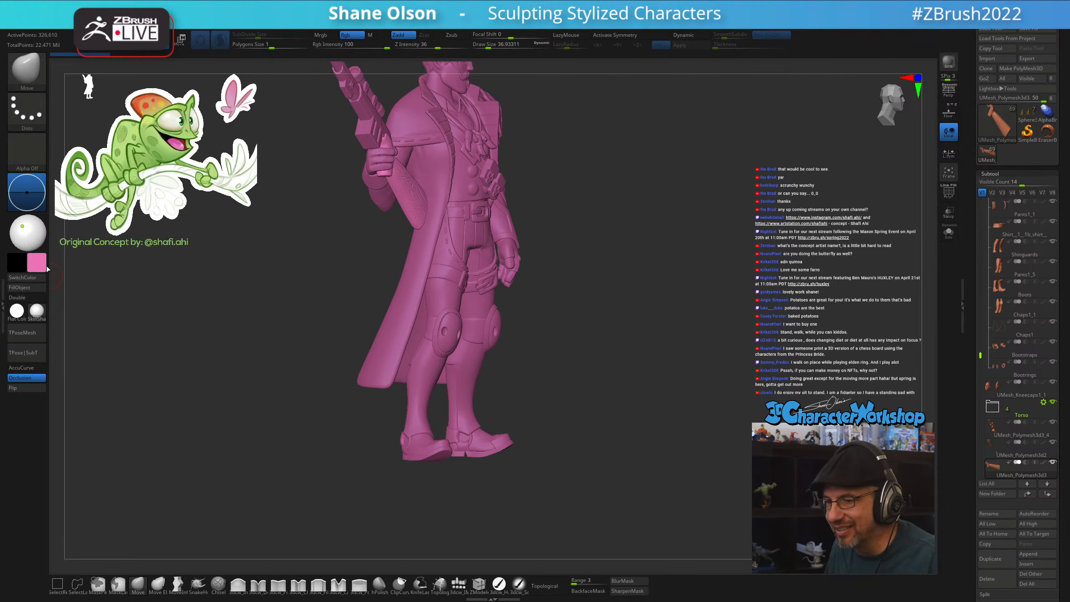
Set the gunslinger's display color to white, hide the concept reference image, and face the model frontally
left_click_drag(185, 306, 122, 302)
left_click_drag(38, 264, 21, 192)
left_click_drag(645, 270, 569, 327, "alt")
key("shift+z")
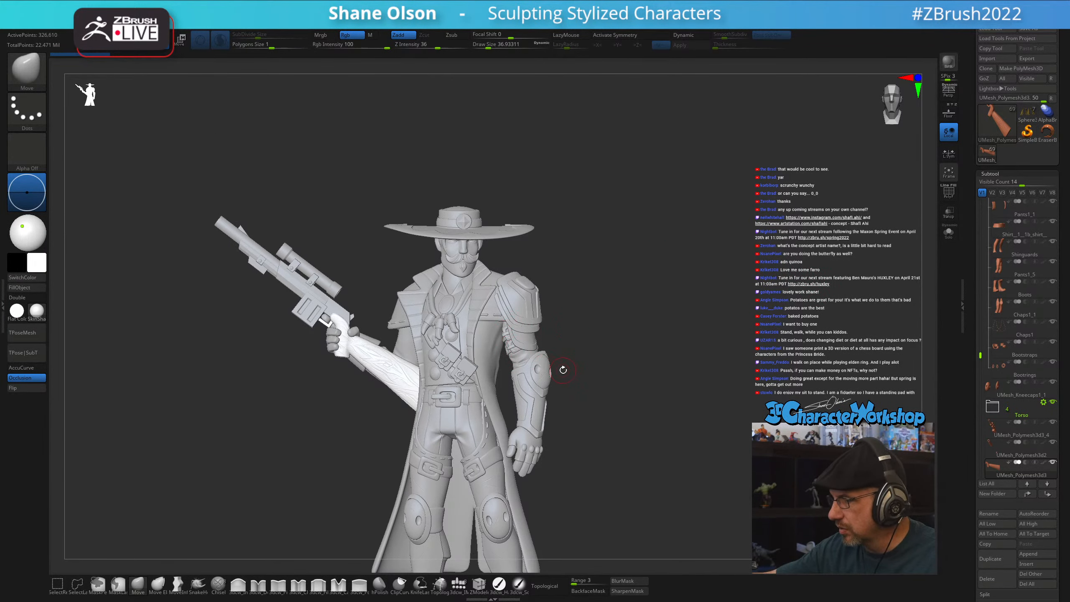
Examine the gunslinger's coat trim, armor, belts, and knee pads up close from front and three-quarter views
left_click(477, 296, "alt")
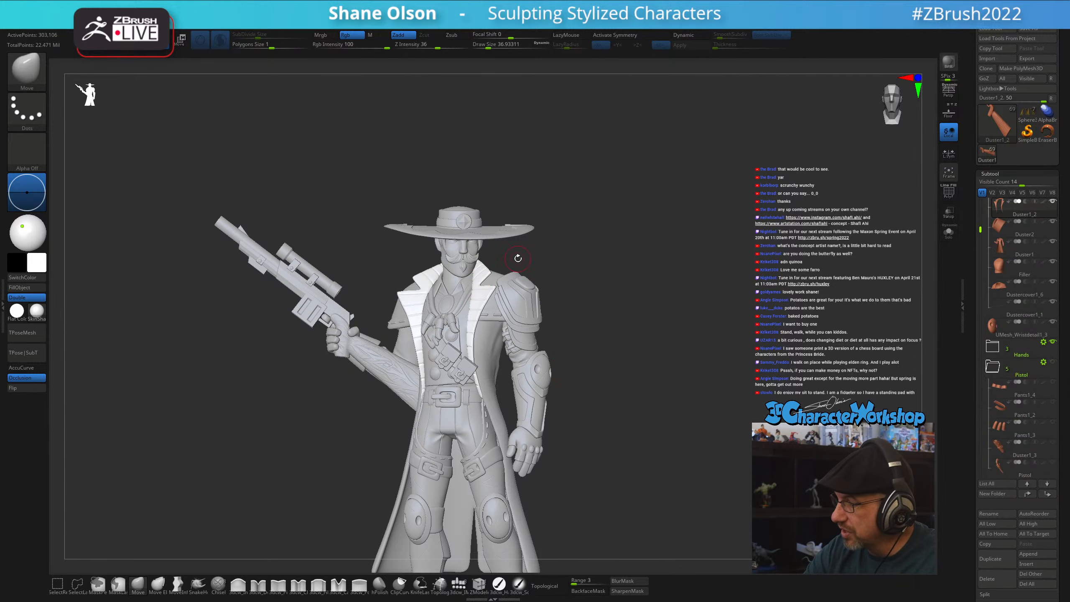
mouse_move(612, 334)
left_mouse_down("alt")
mouse_move(577, 417)
mouse_move(568, 530)
left_mouse_up("alt")
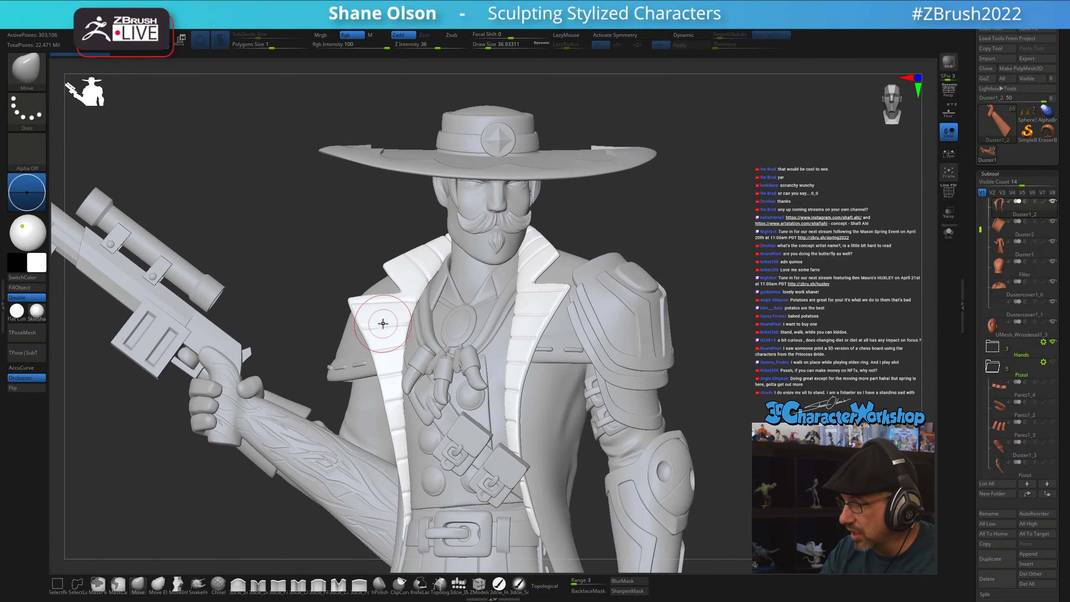
right_click_drag(529, 475, 624, 412)
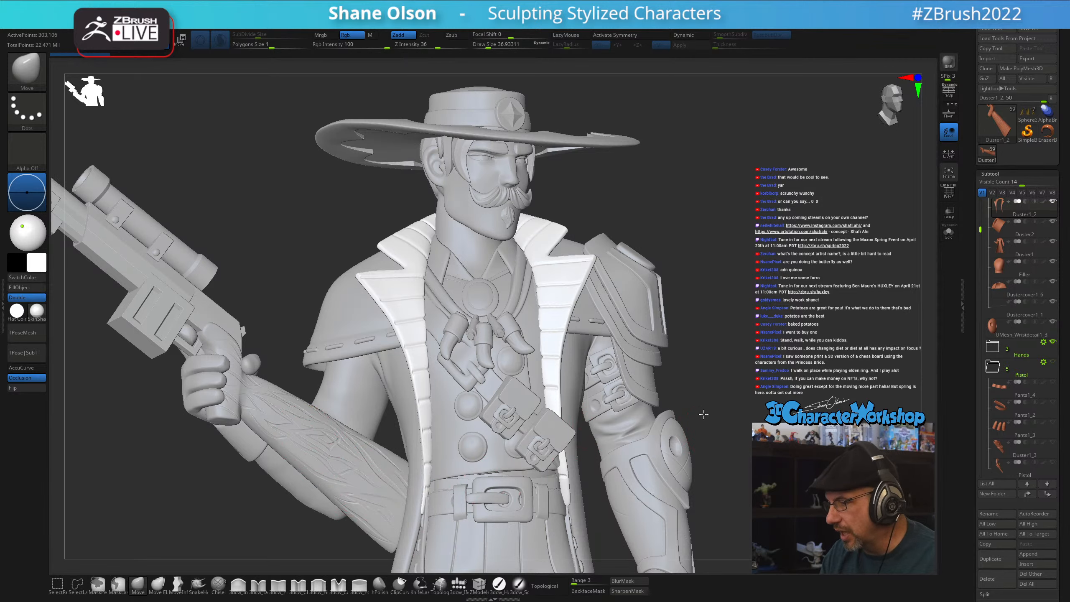
left_click_drag(703, 407, 661, 299, "alt")
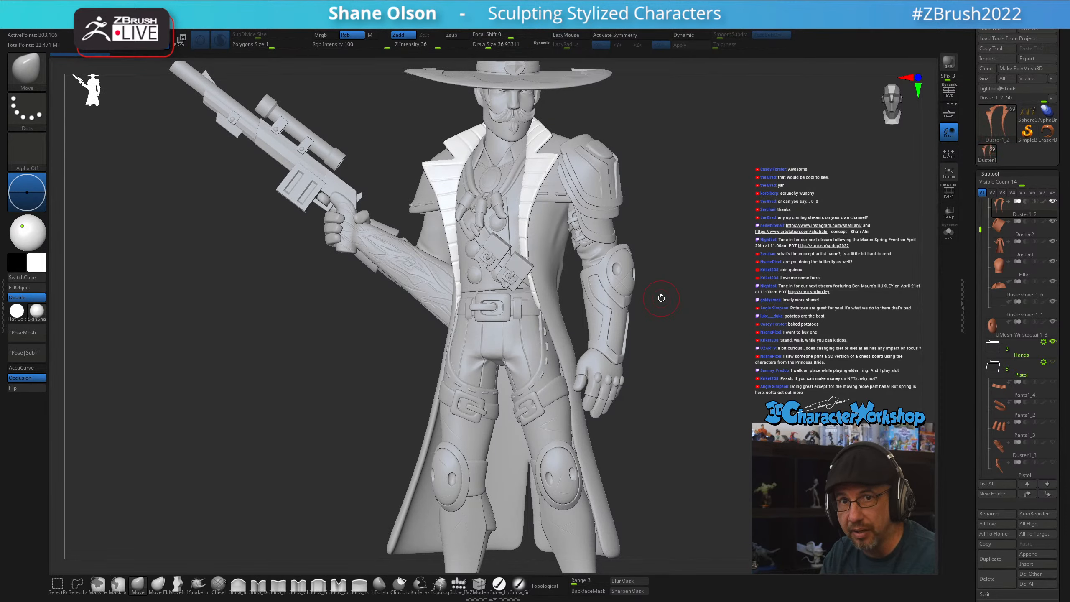
mouse_move(633, 452)
left_mouse_down("alt")
mouse_move(631, 424)
mouse_move(630, 433)
left_mouse_up("alt")
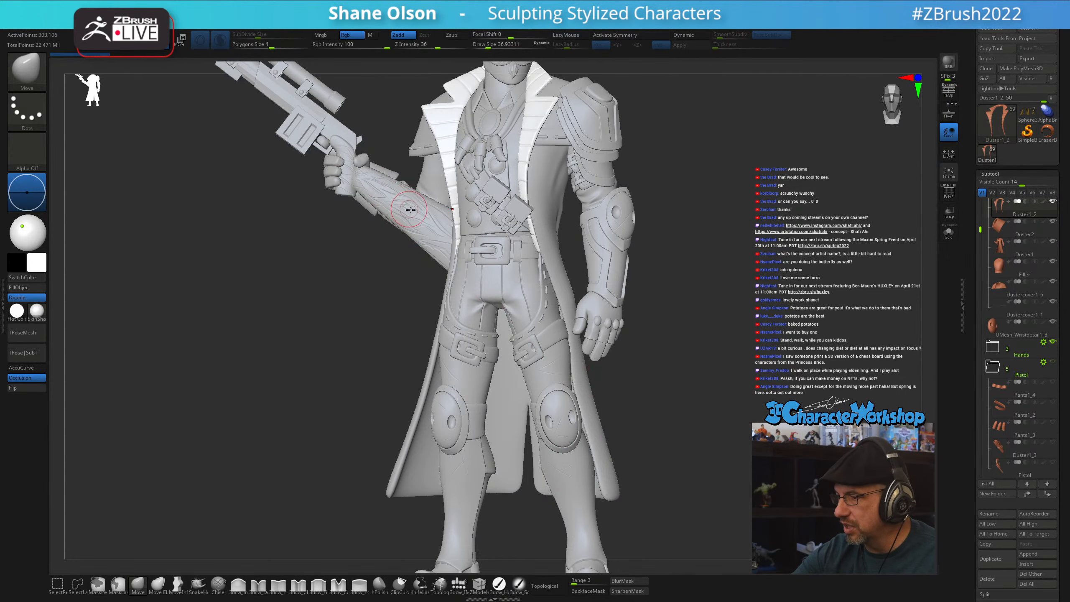
left_click_drag(691, 406, 692, 407)
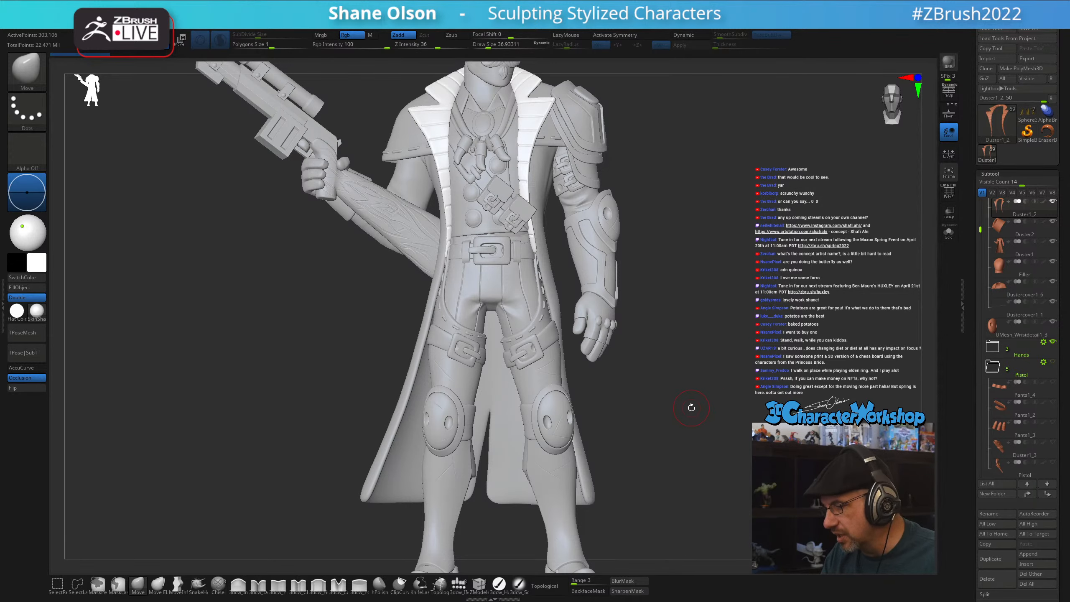
left_click_drag(609, 445, 591, 459)
mouse_move(457, 464)
right_mouse_down("ctrl")
mouse_move(445, 534)
mouse_move(457, 455)
right_mouse_up("ctrl")
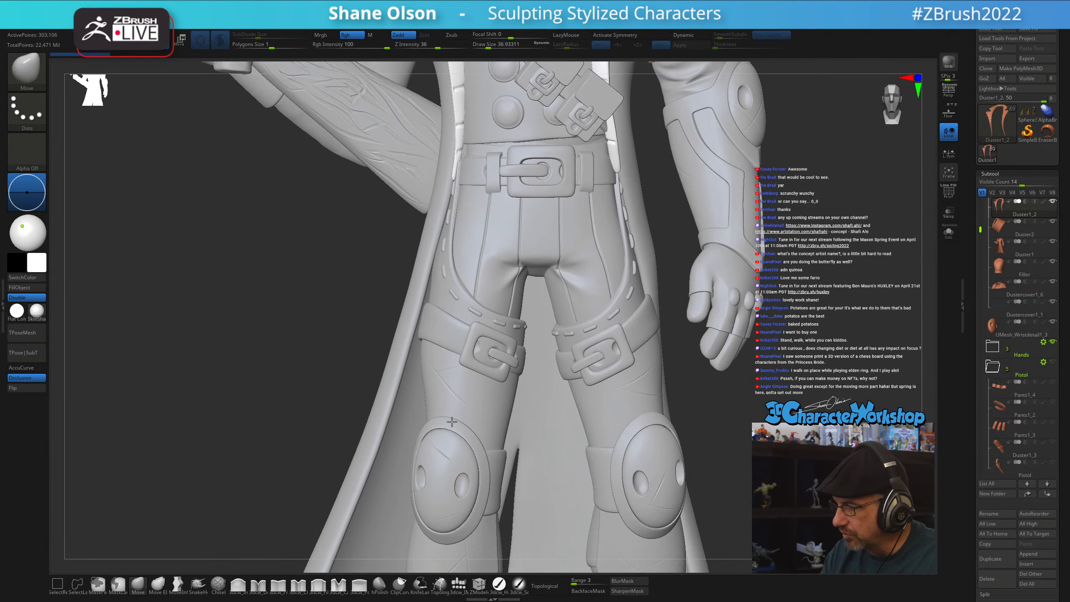
right_click_drag(472, 548, 469, 442, "alt")
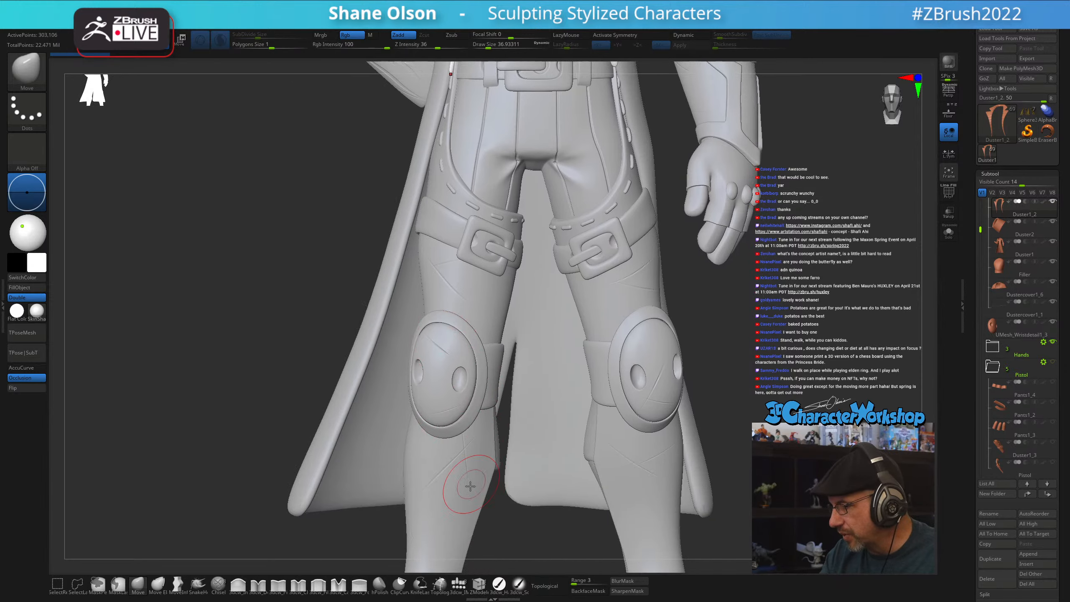
Select the Shinguards subtool and try strengthening the scratches on one shin with the ContrastDelta brush
left_click(460, 484, "alt")
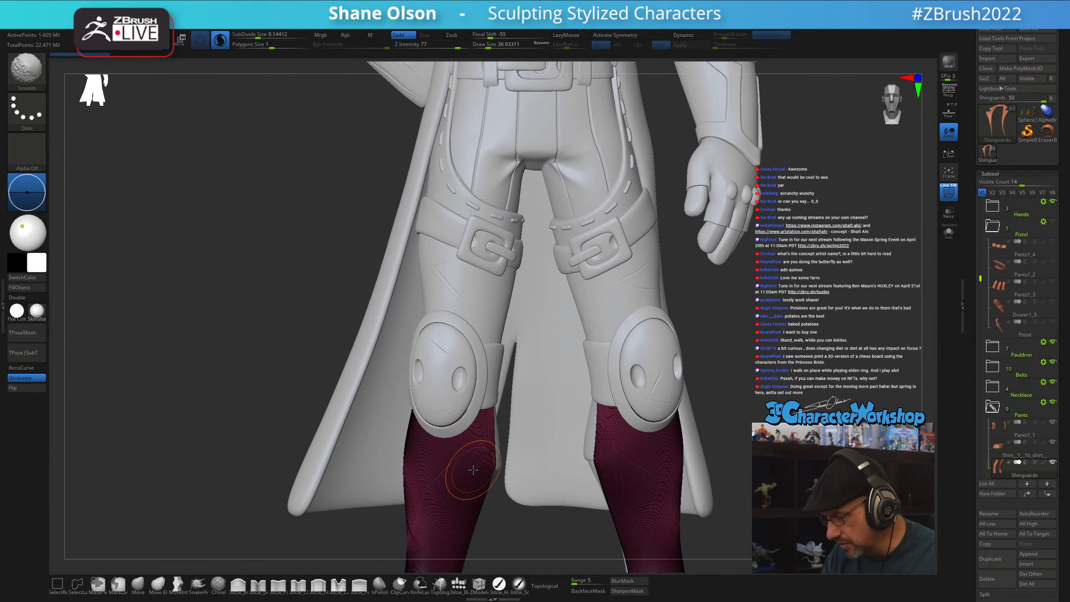
key("shift+f")
right_click_drag(491, 479, 488, 518, "ctrl")
right_click_drag(484, 439, 486, 343, "alt")
right_click_drag(446, 437, 531, 425)
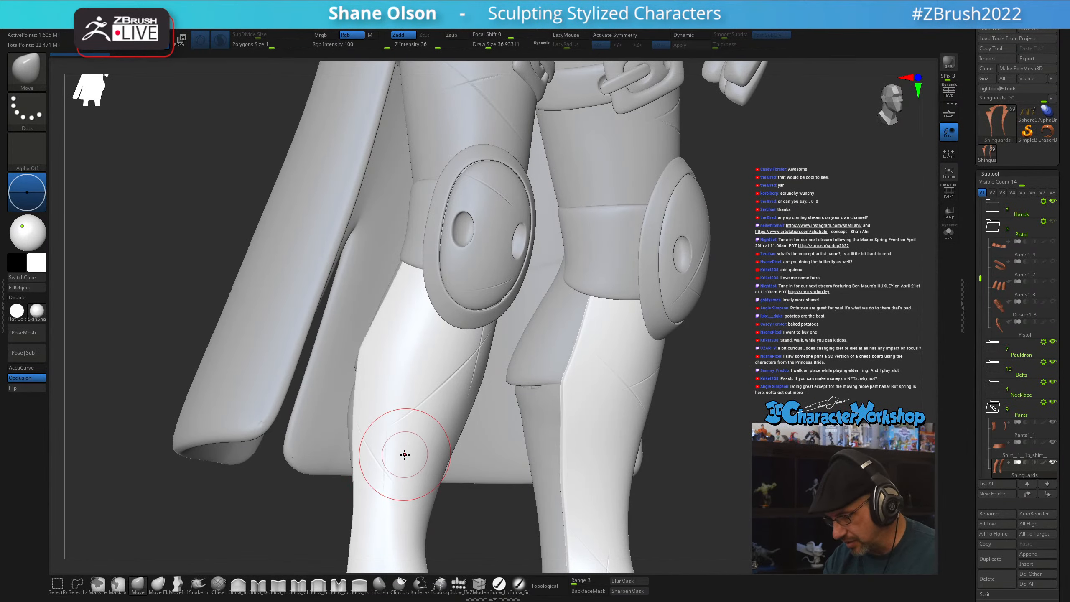
key("b")
key("c")
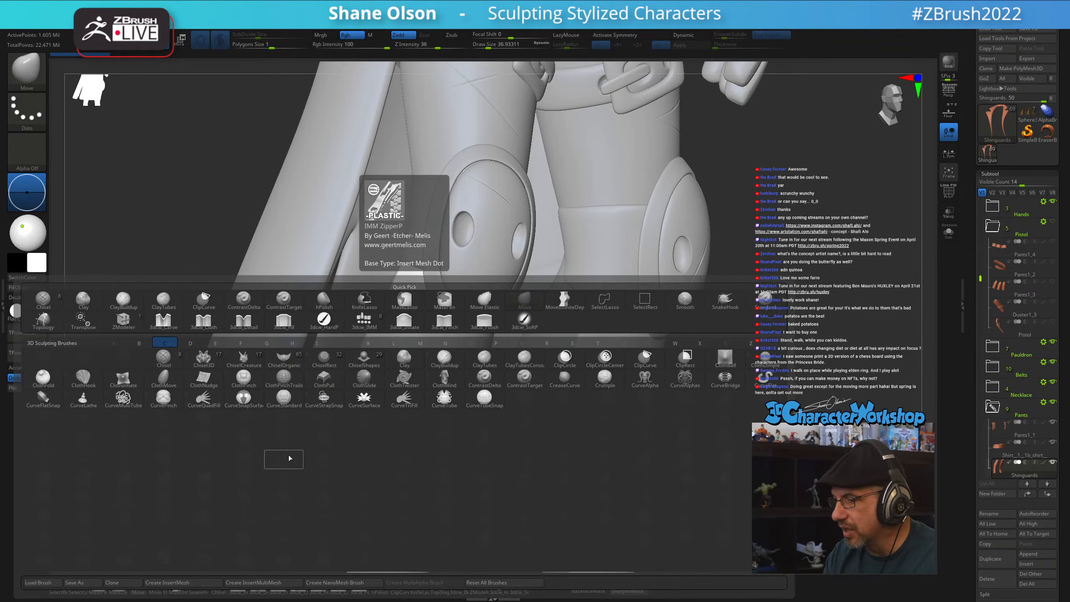
left_click(486, 381)
right_click_drag(385, 447, 375, 441)
left_click_drag(370, 420, 387, 498)
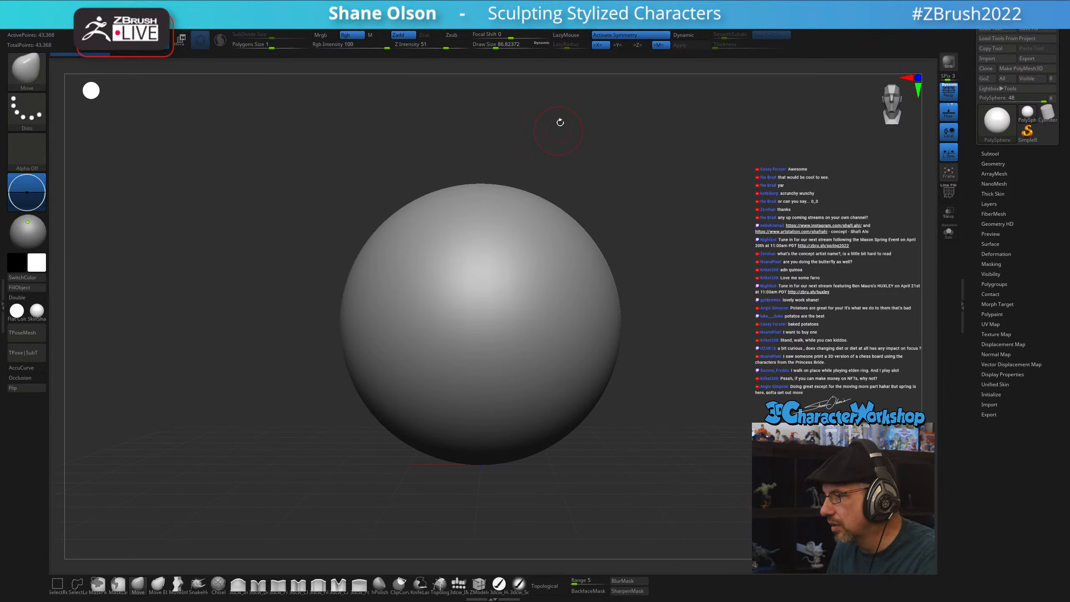
Reopen the gunslinger project from LightBox and turn off the floor grid
key("comma")
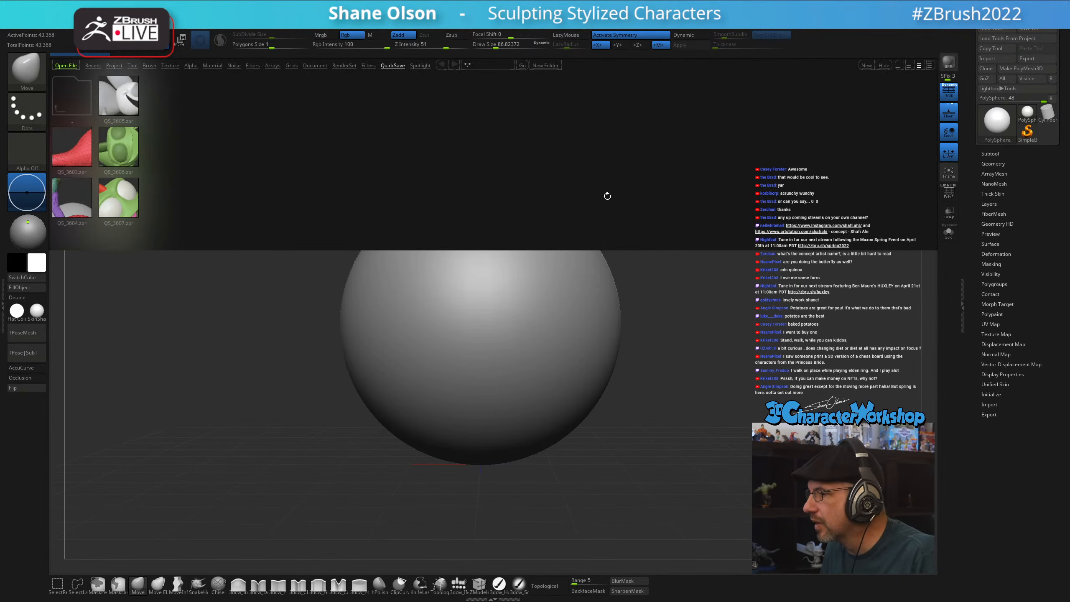
left_click(118, 66)
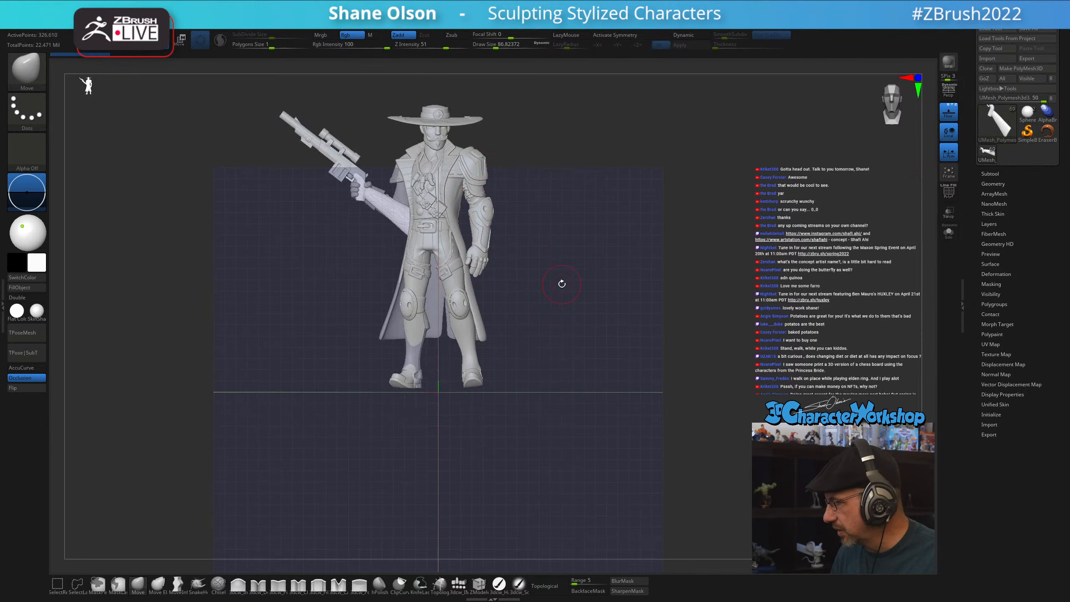
key("shift+p")
left_click_drag(552, 242, 567, 518)
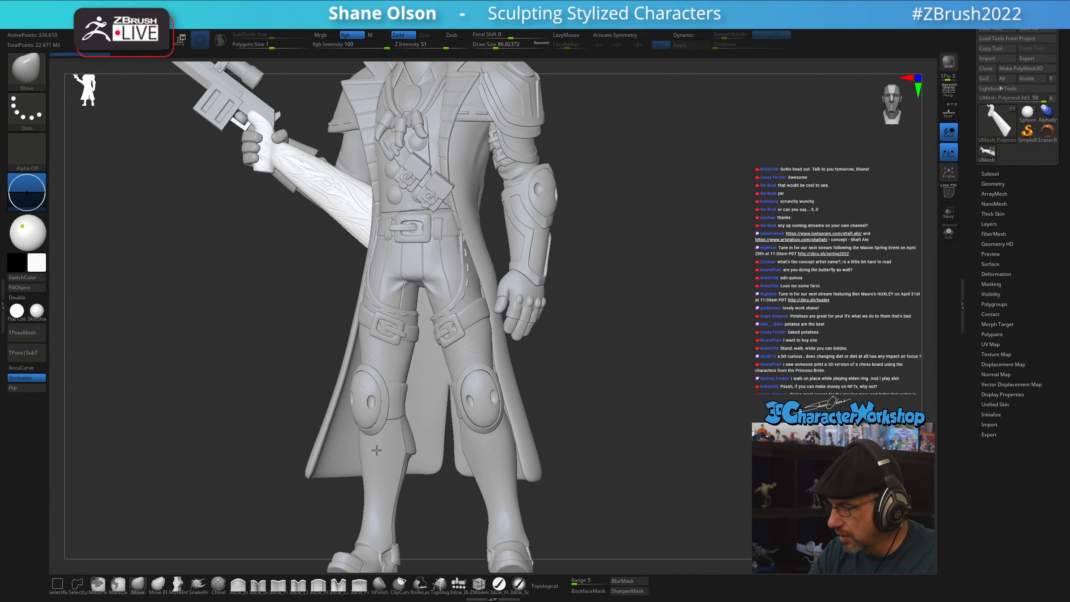
Select the Shinguards subtool and isolate it with Solo, bringing both guards into view
left_click(377, 450, "alt")
left_click(949, 232)
left_click_drag(597, 406, 628, 450)
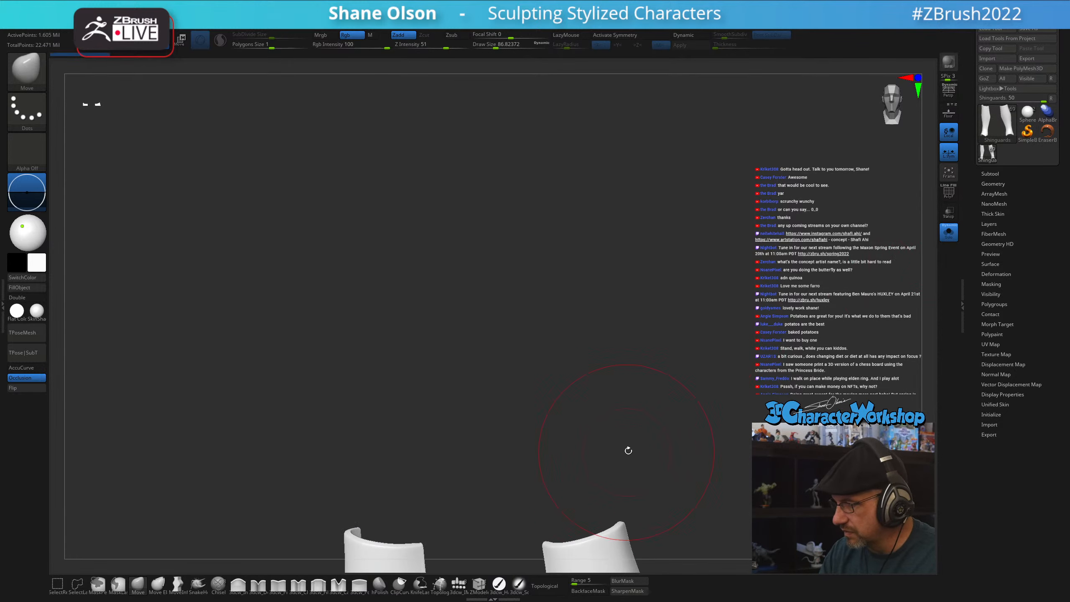
left_click_drag(578, 485, 579, 267, "alt")
left_click_drag(462, 417, 506, 350)
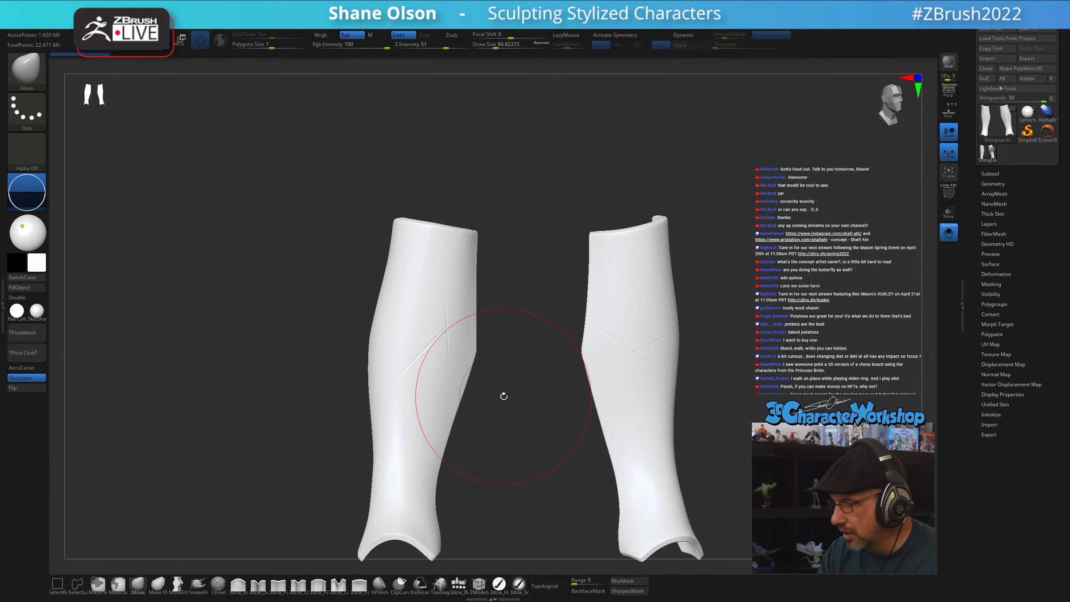
Choose the ContrastDelta brush and set its draw size to 32.70957 for the shin guard scratches
key("s")
left_click_drag(508, 414, 502, 414)
mouse_move(501, 375)
left_mouse_down("alt")
mouse_move(499, 433)
mouse_move(502, 405)
left_mouse_up("alt")
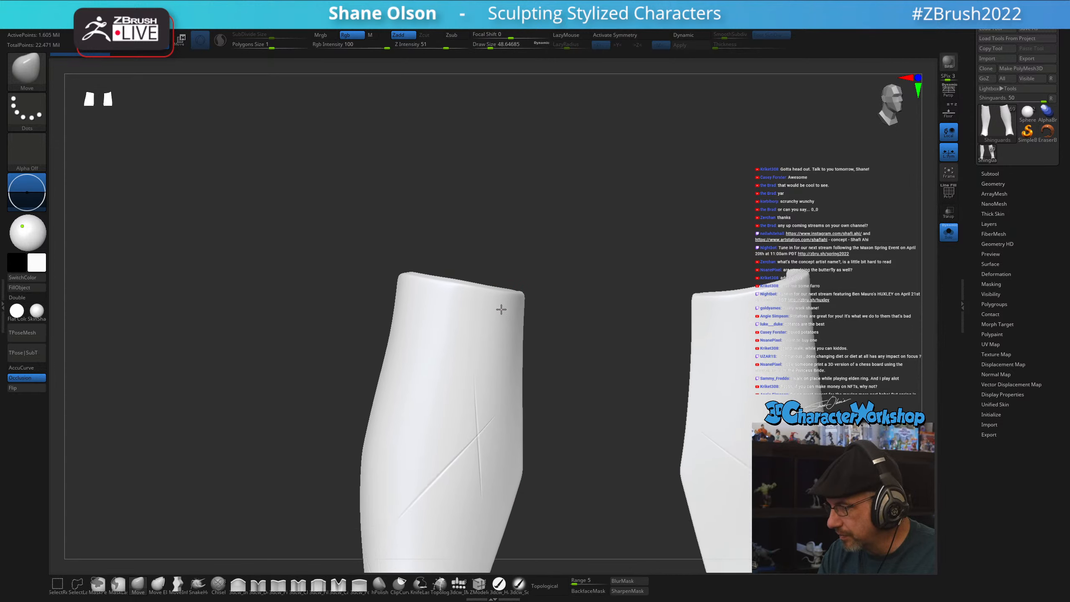
left_click_drag(501, 310, 466, 346, "alt")
key("b")
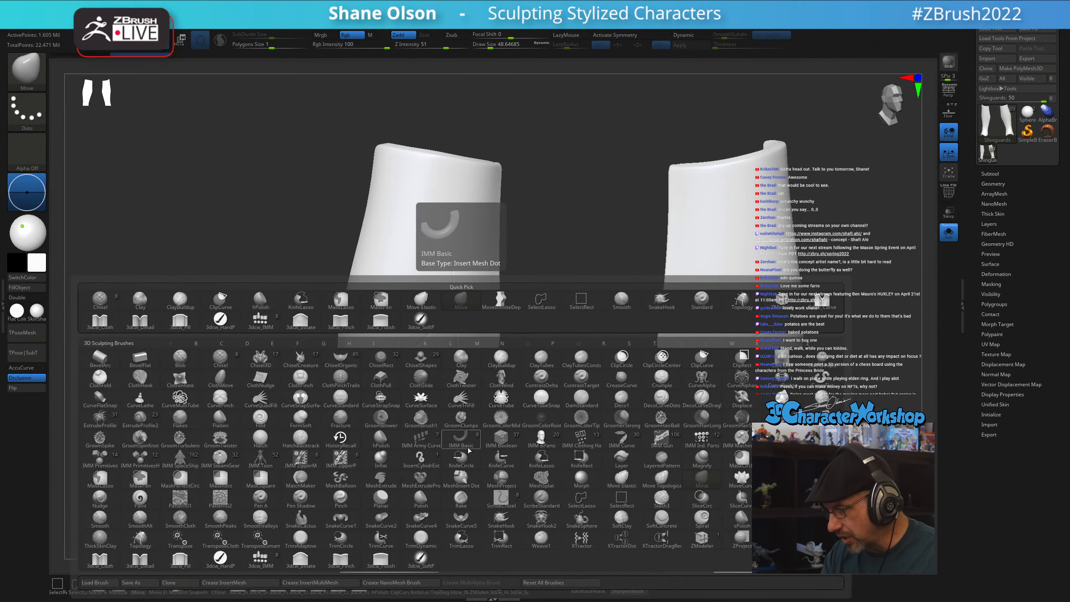
key("c")
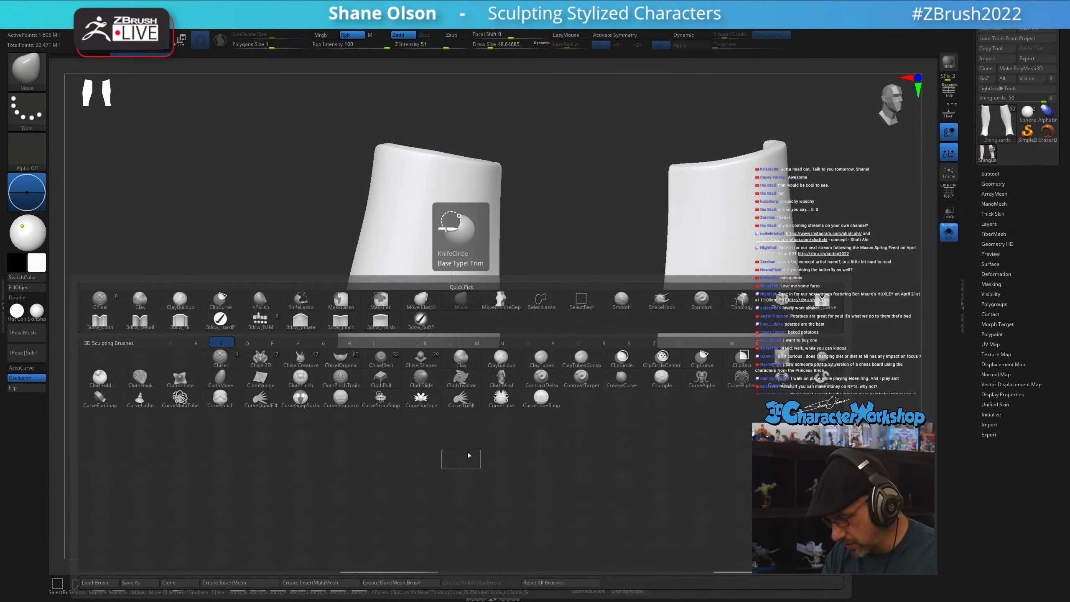
left_click(551, 380)
mouse_move(509, 413)
left_mouse_down()
mouse_move(485, 478)
mouse_move(494, 460)
mouse_move(480, 459)
left_mouse_up()
key("s")
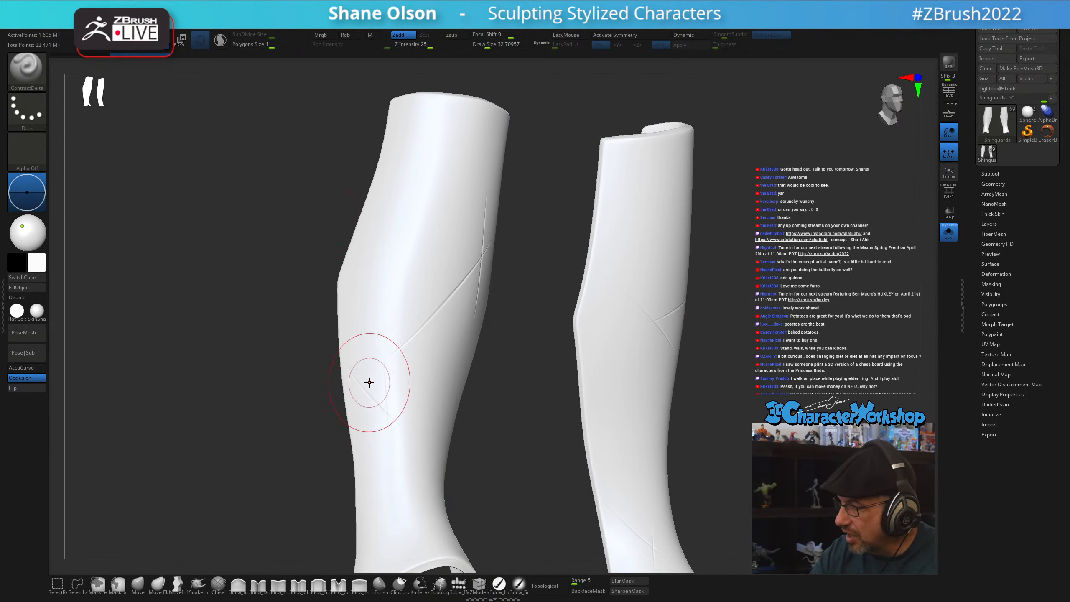
Deepen the crossed scratches on the character's right shin guard with ContrastDelta strokes at intensity 25
left_click_drag(361, 368, 414, 447)
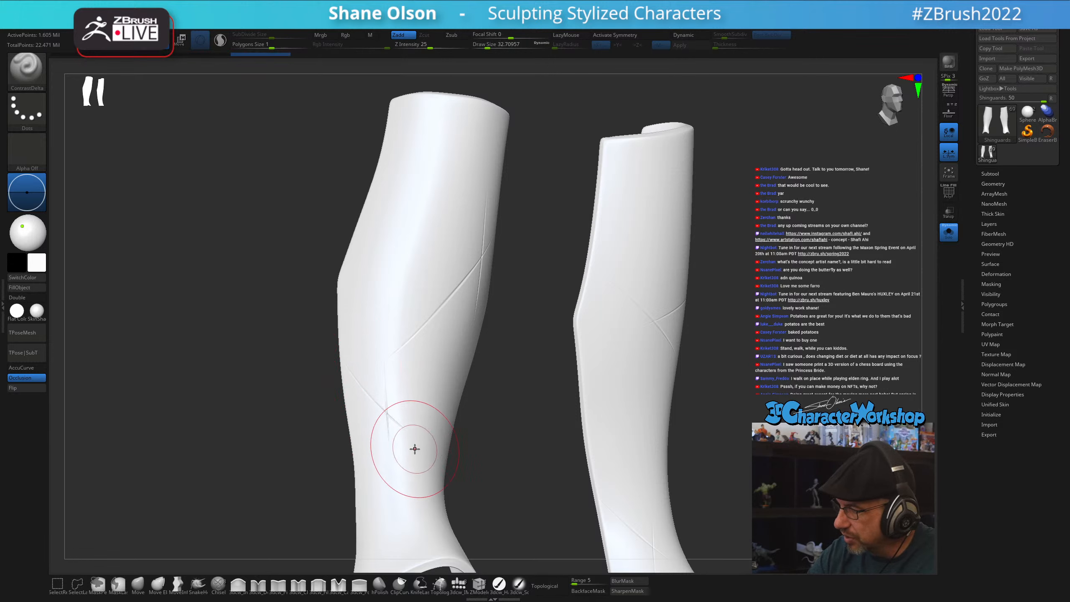
mouse_move(489, 475)
left_mouse_down()
mouse_move(502, 475)
mouse_move(469, 486)
mouse_move(443, 468)
mouse_move(471, 461)
left_mouse_up()
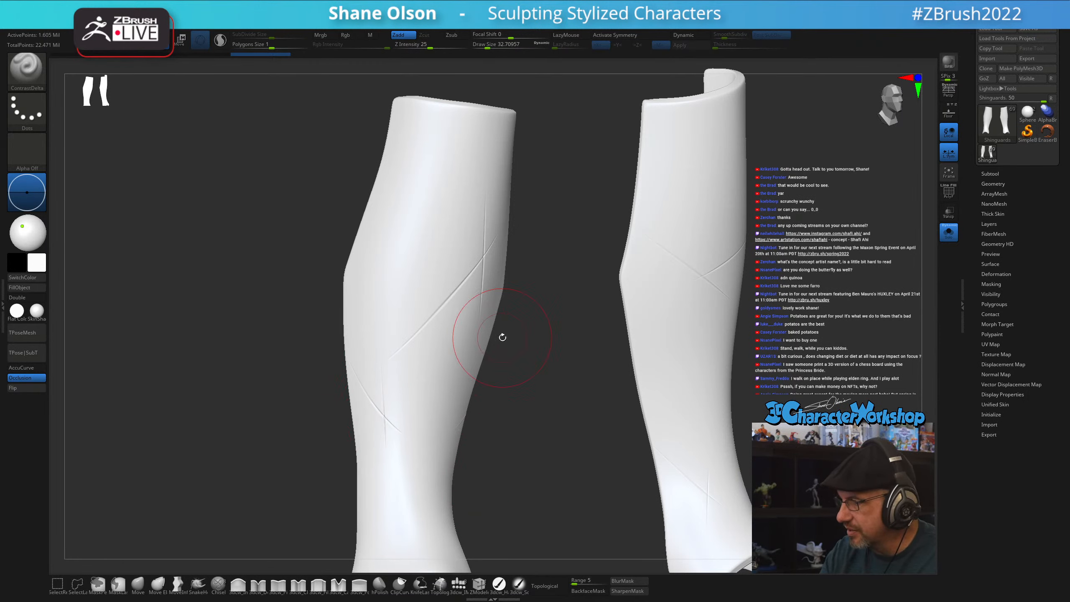
left_click_drag(503, 338, 485, 335)
mouse_move(459, 280)
left_mouse_down()
mouse_move(487, 230)
mouse_move(430, 323)
mouse_move(420, 320)
mouse_move(483, 254)
mouse_move(470, 249)
mouse_move(441, 319)
left_mouse_up()
Accentuate the upper scratches on the character's left shin guard with ContrastDelta strokes
mouse_move(547, 467)
left_mouse_down()
mouse_move(526, 465)
mouse_move(550, 445)
mouse_move(626, 419)
left_mouse_up()
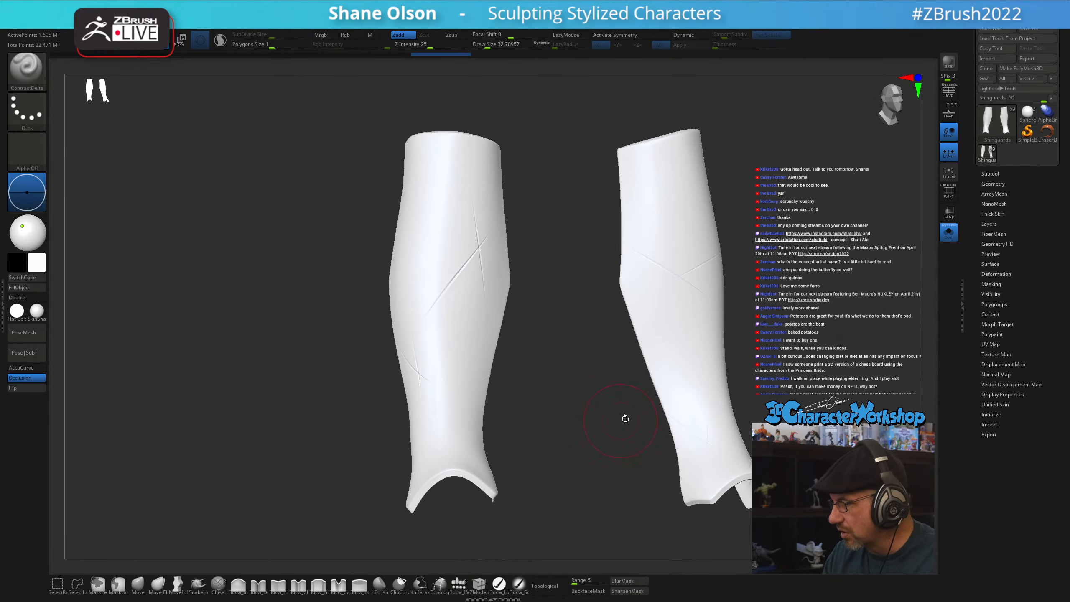
mouse_move(662, 259)
left_mouse_down()
mouse_move(710, 286)
mouse_move(727, 253)
left_mouse_up()
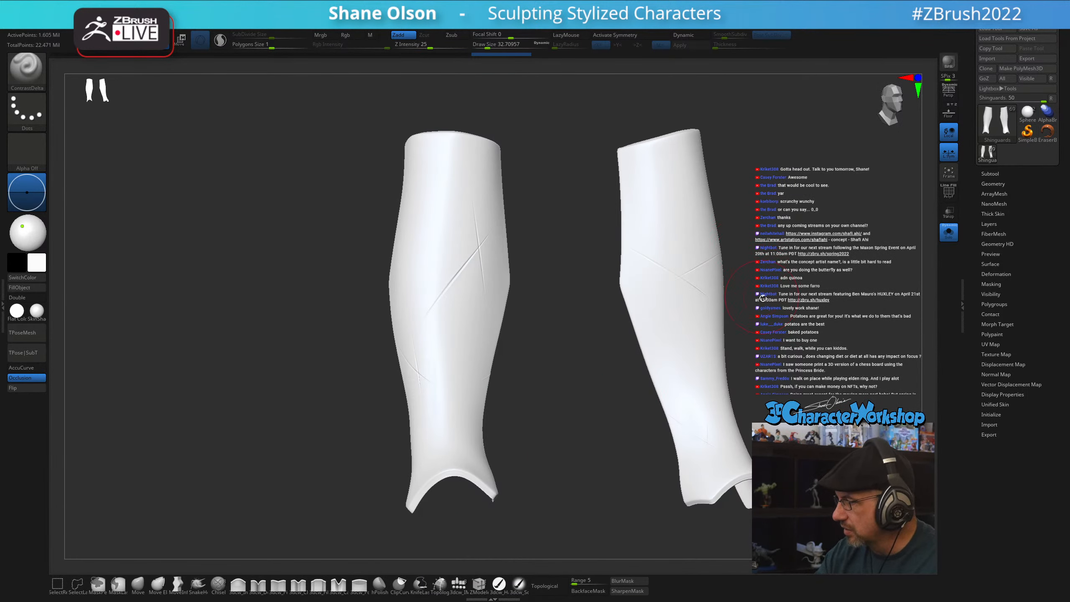
left_click_drag(772, 333, 701, 342)
left_click_drag(707, 279, 729, 248)
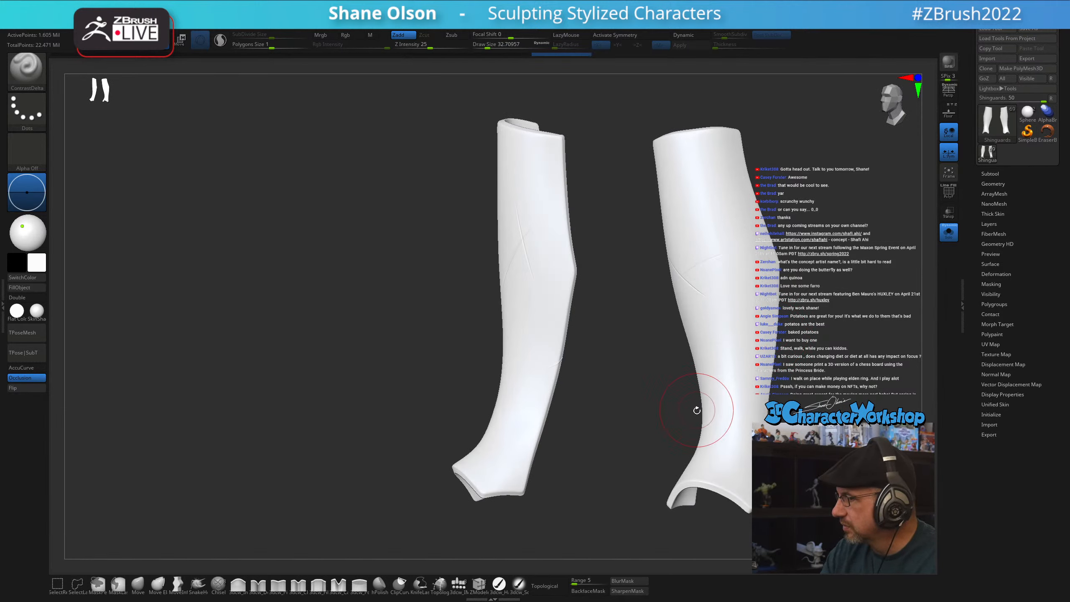
Turn off Solo to show all subtools and frame the whole gunslinger
left_click_drag(697, 410, 780, 247)
left_click(949, 232)
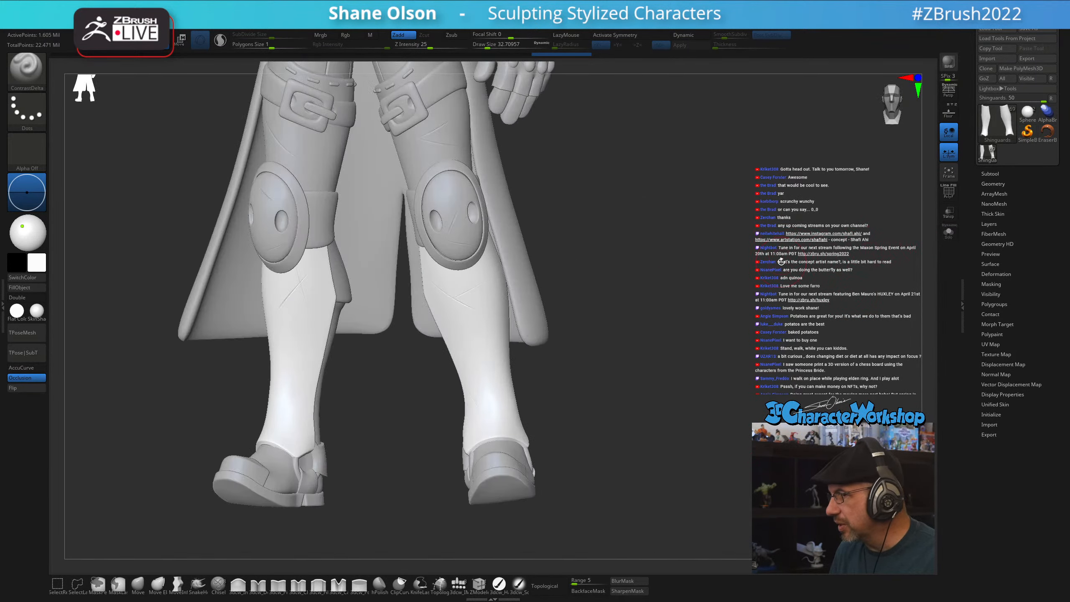
key("f")
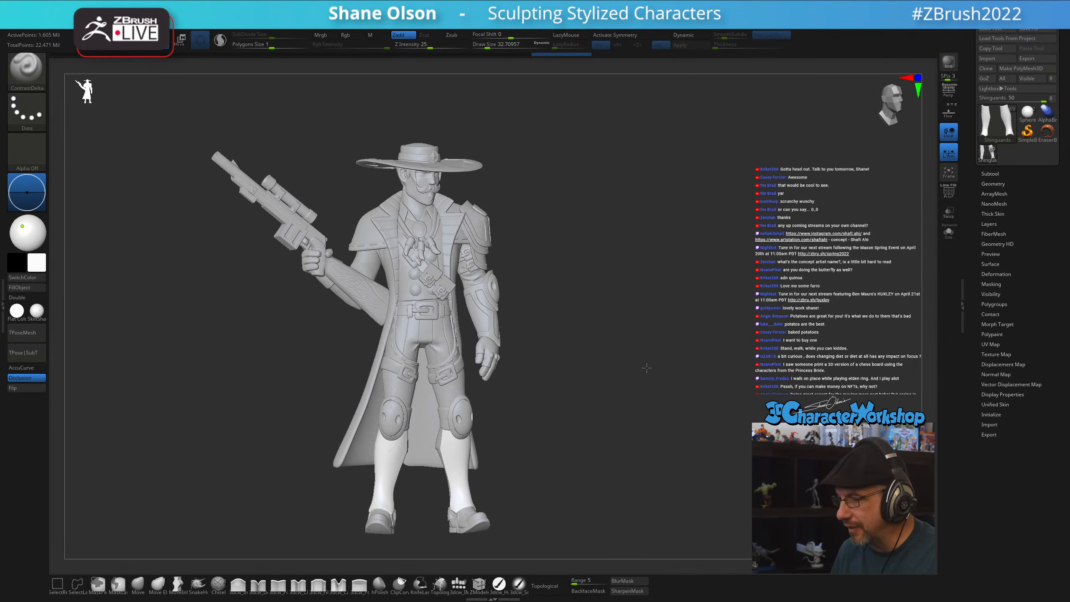
left_click_drag(647, 366, 657, 363)
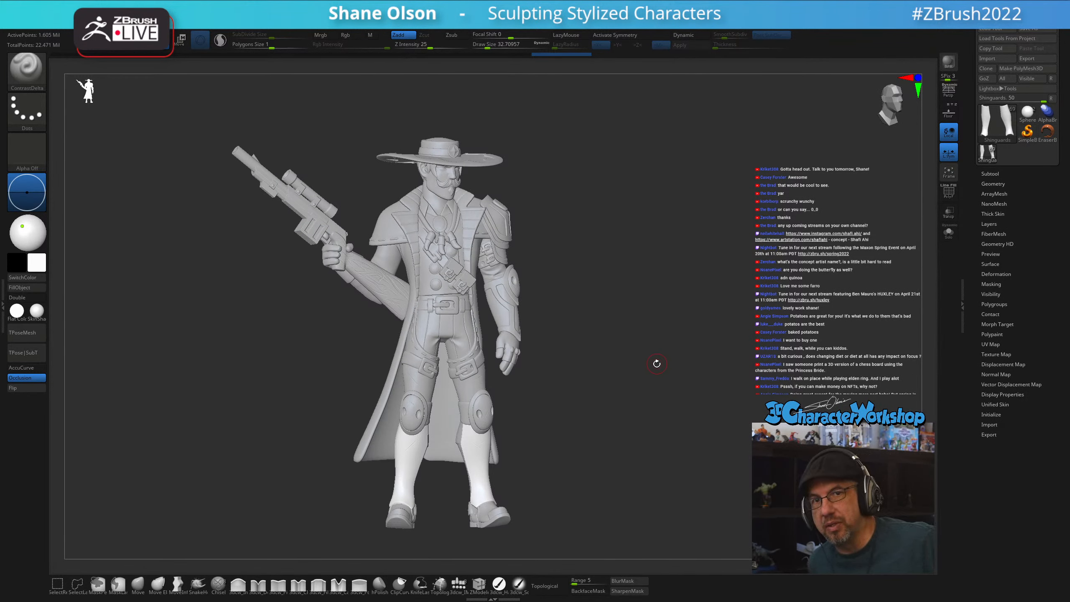